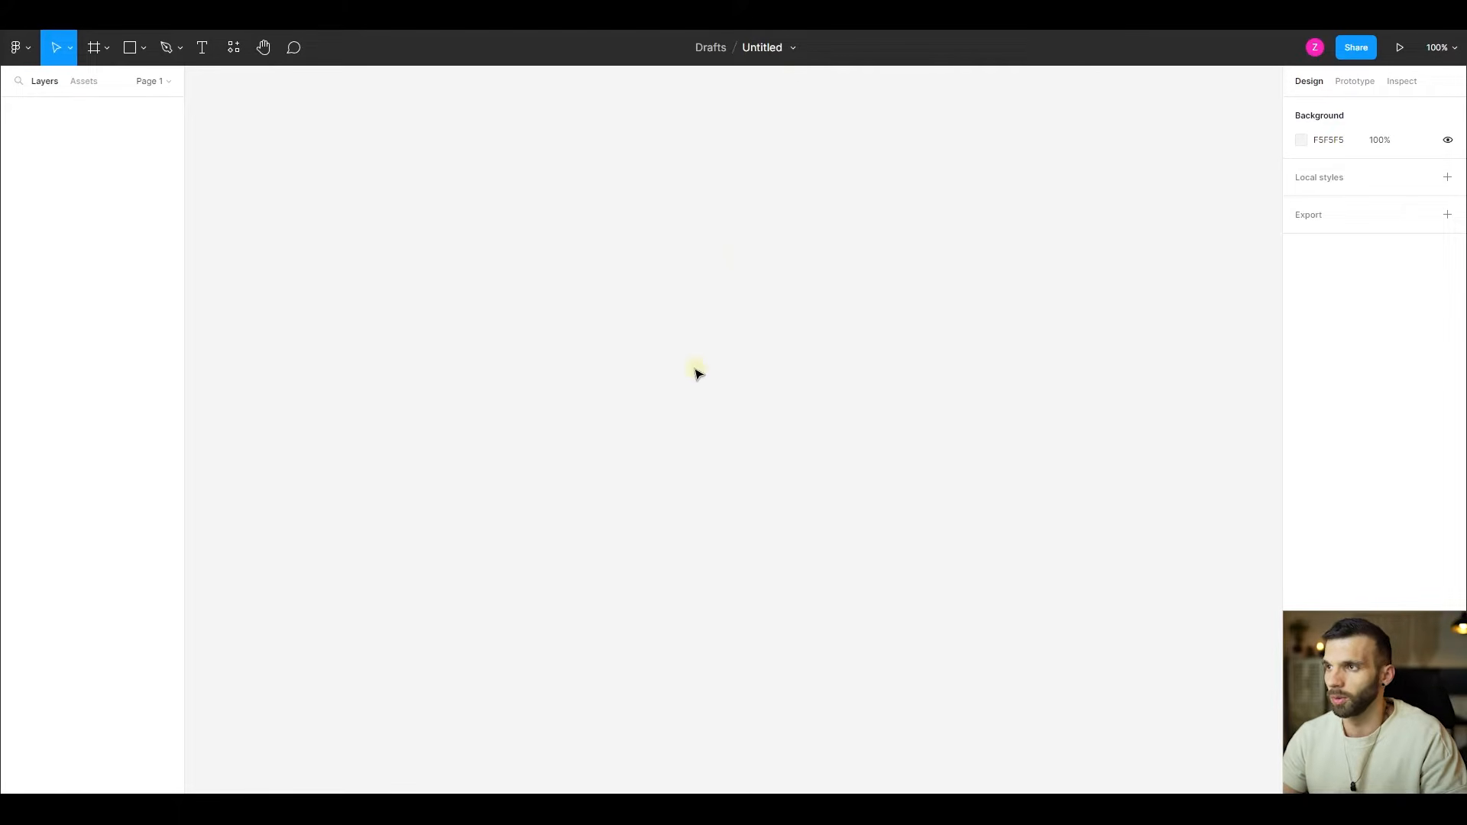
- Rename the untitled file as "Sales Dashboard"
{"action": "left_click", "coordinate": [766, 44]}
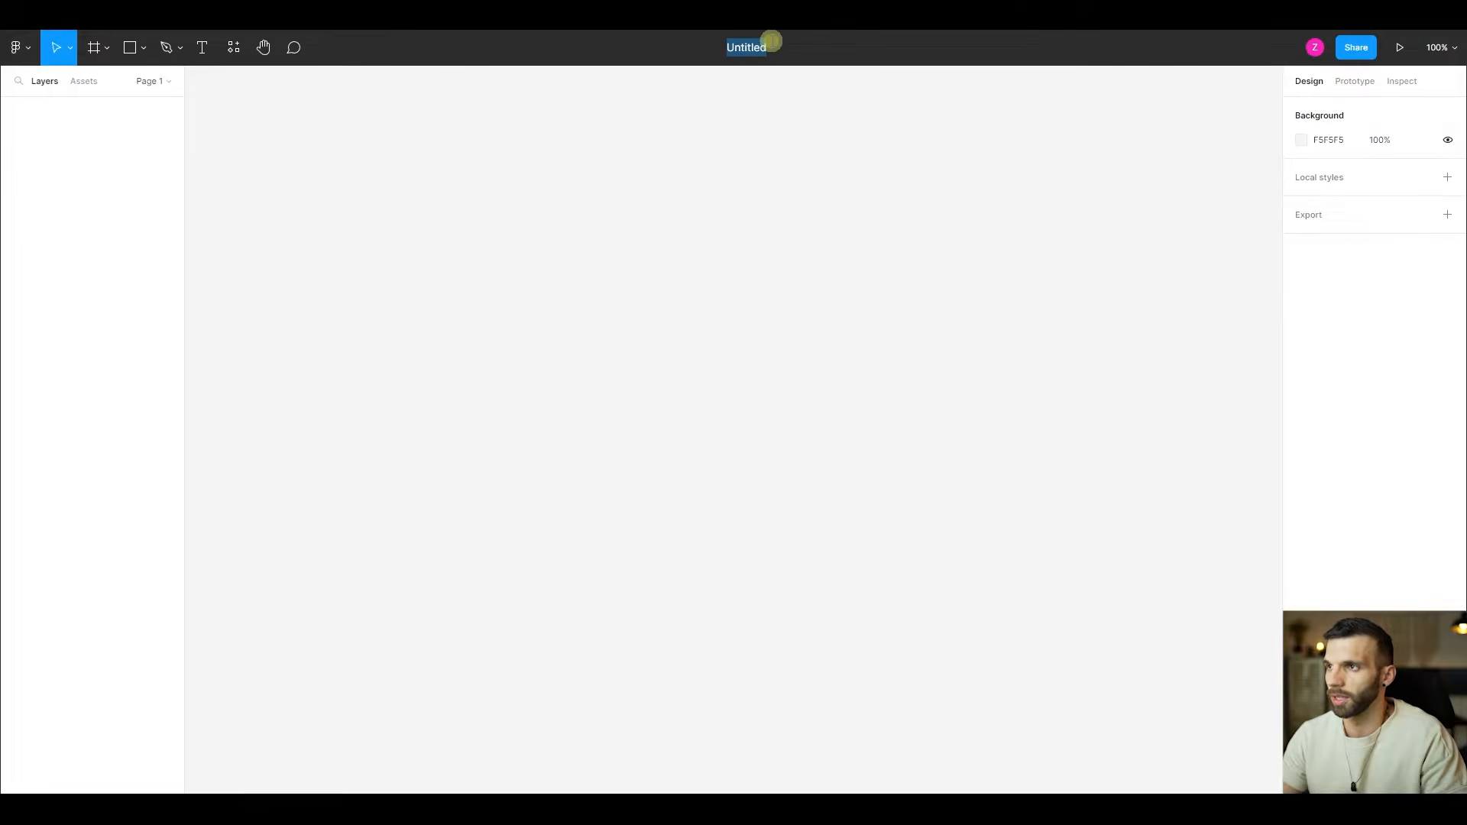
{"action": "type", "text": "Sales D"}
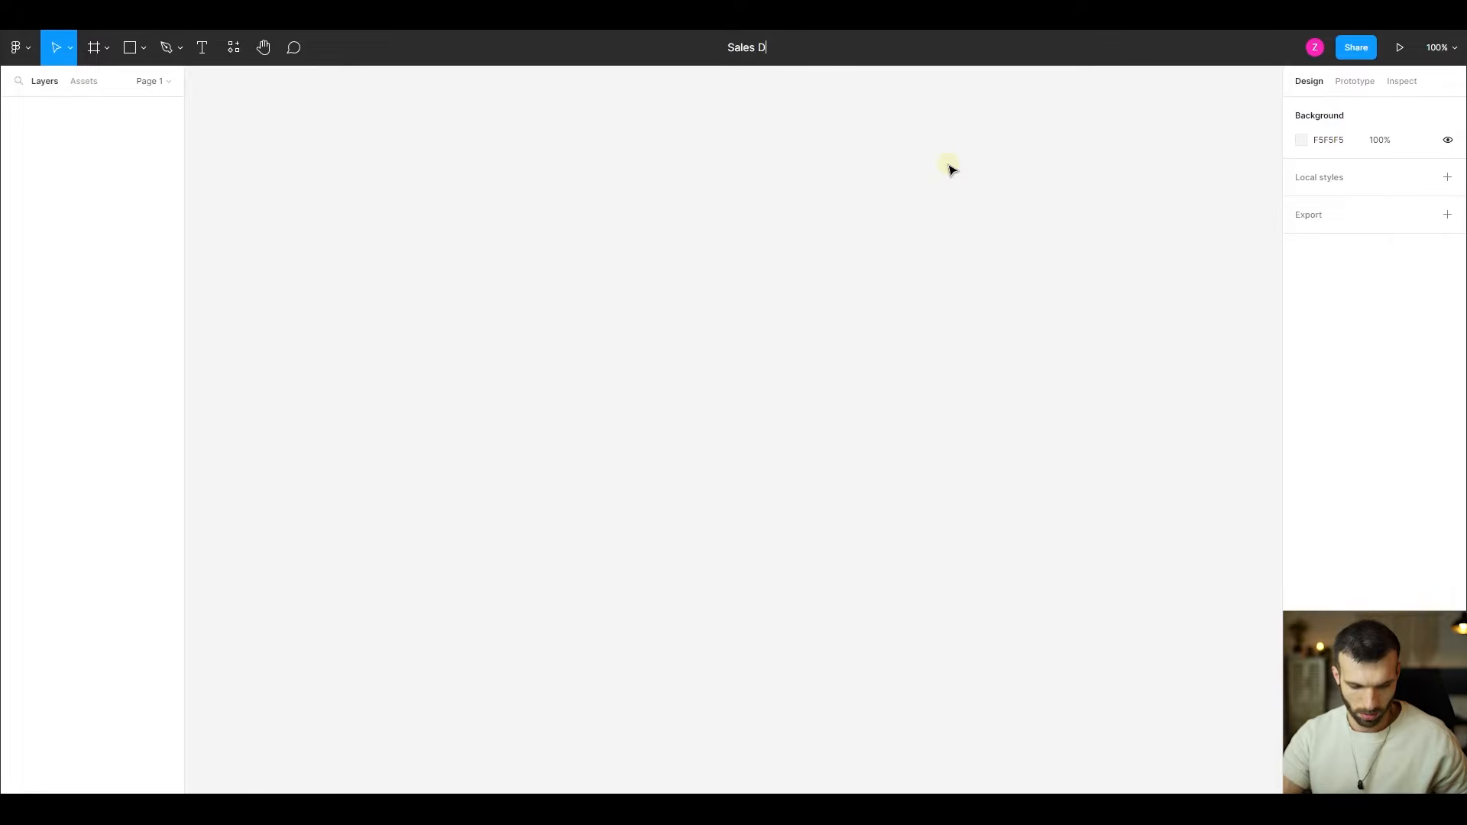
{"action": "type", "text": "ashboard"}
{"action": "key", "text": "Return"}
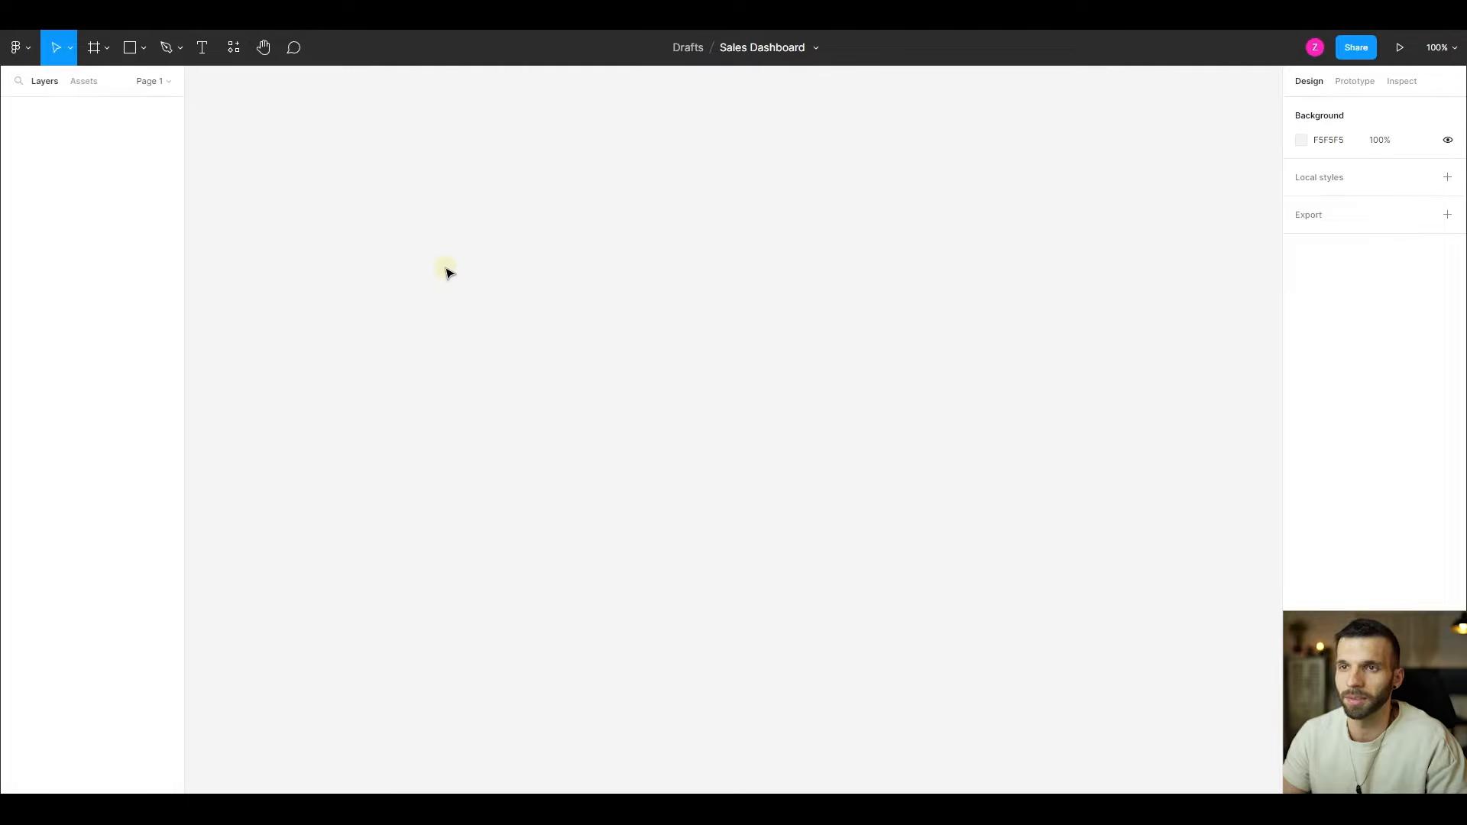
- Draw a frame on the empty canvas and set its size to 1280 wide by 720 high
{"action": "left_click", "coordinate": [103, 48]}
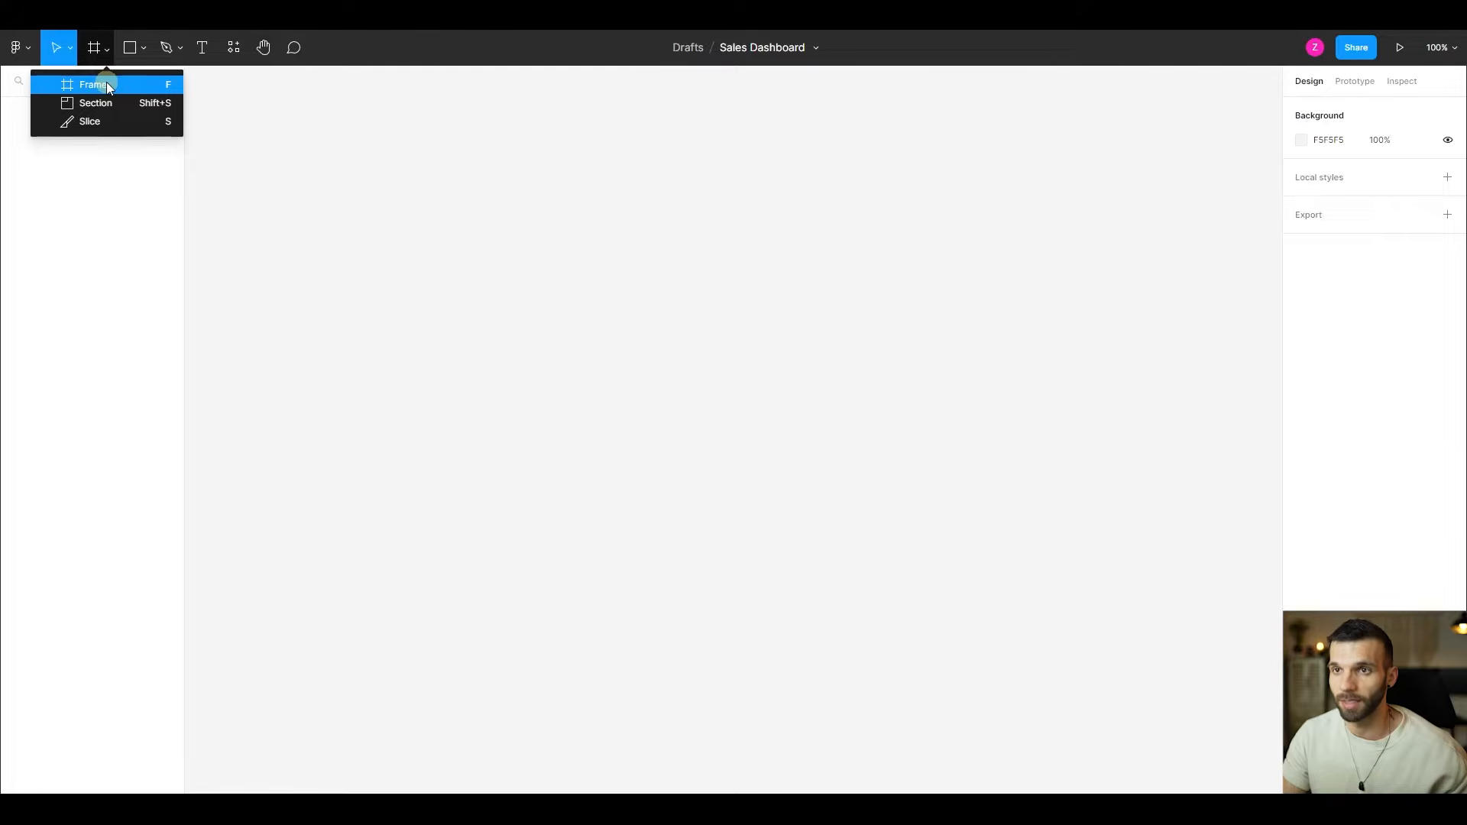
{"action": "left_click", "coordinate": [107, 81]}
{"action": "left_click_drag", "start_coordinate": [365, 173], "coordinate": [691, 561]}
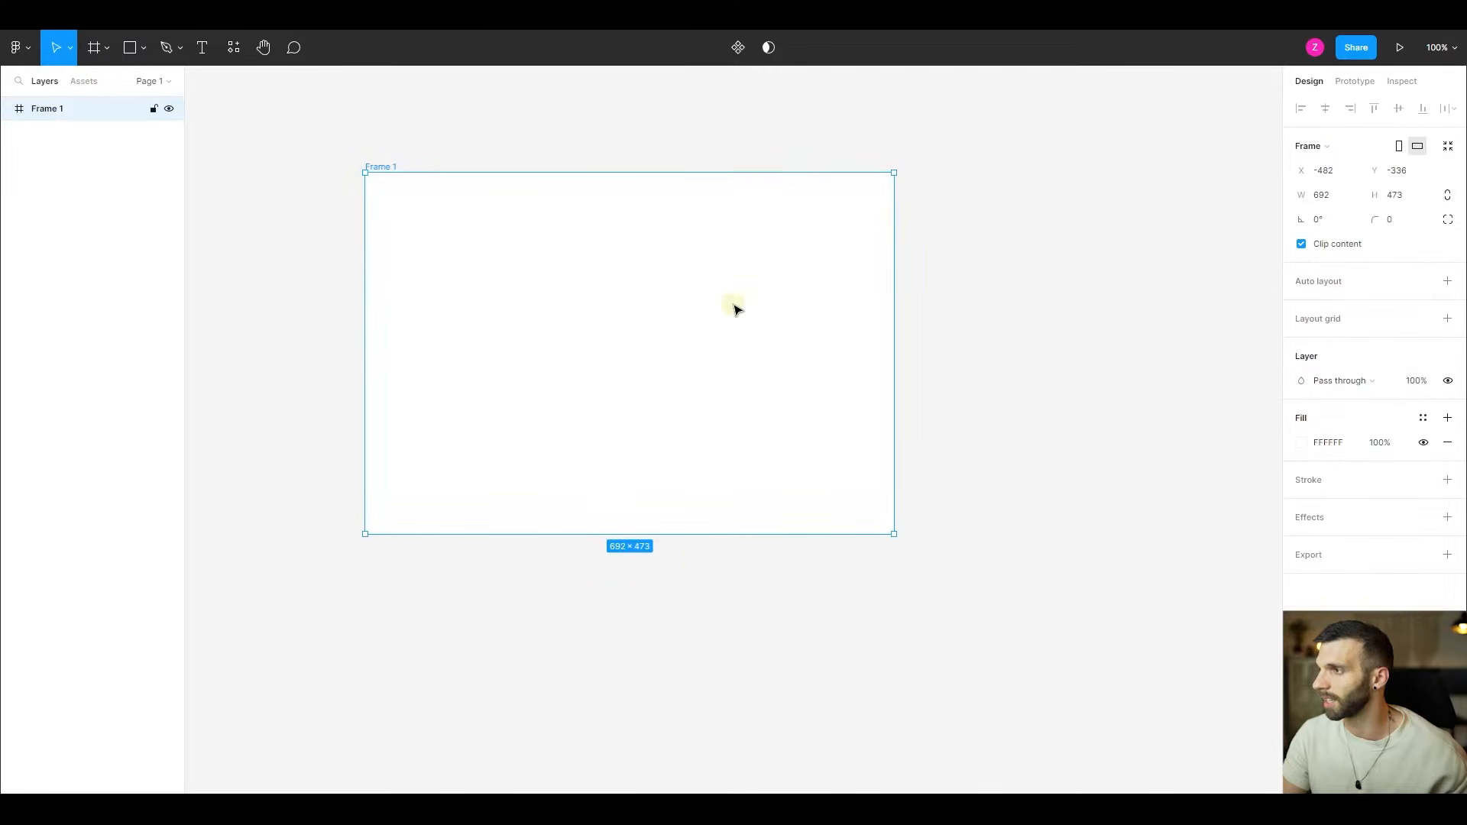
{"action": "left_click", "coordinate": [1324, 200]}
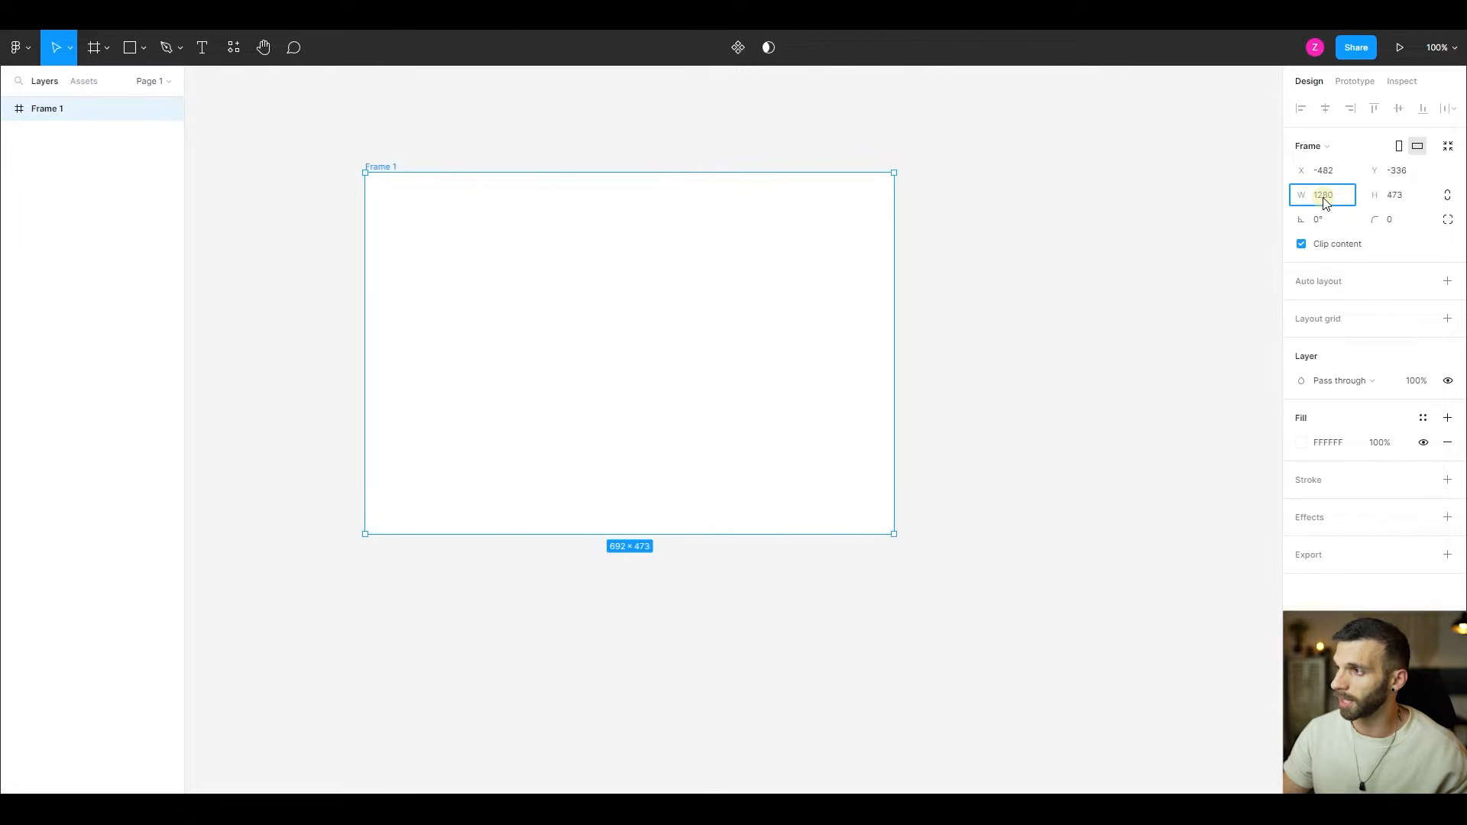
{"action": "key", "text": "Tab"}
{"action": "type", "text": "7"}
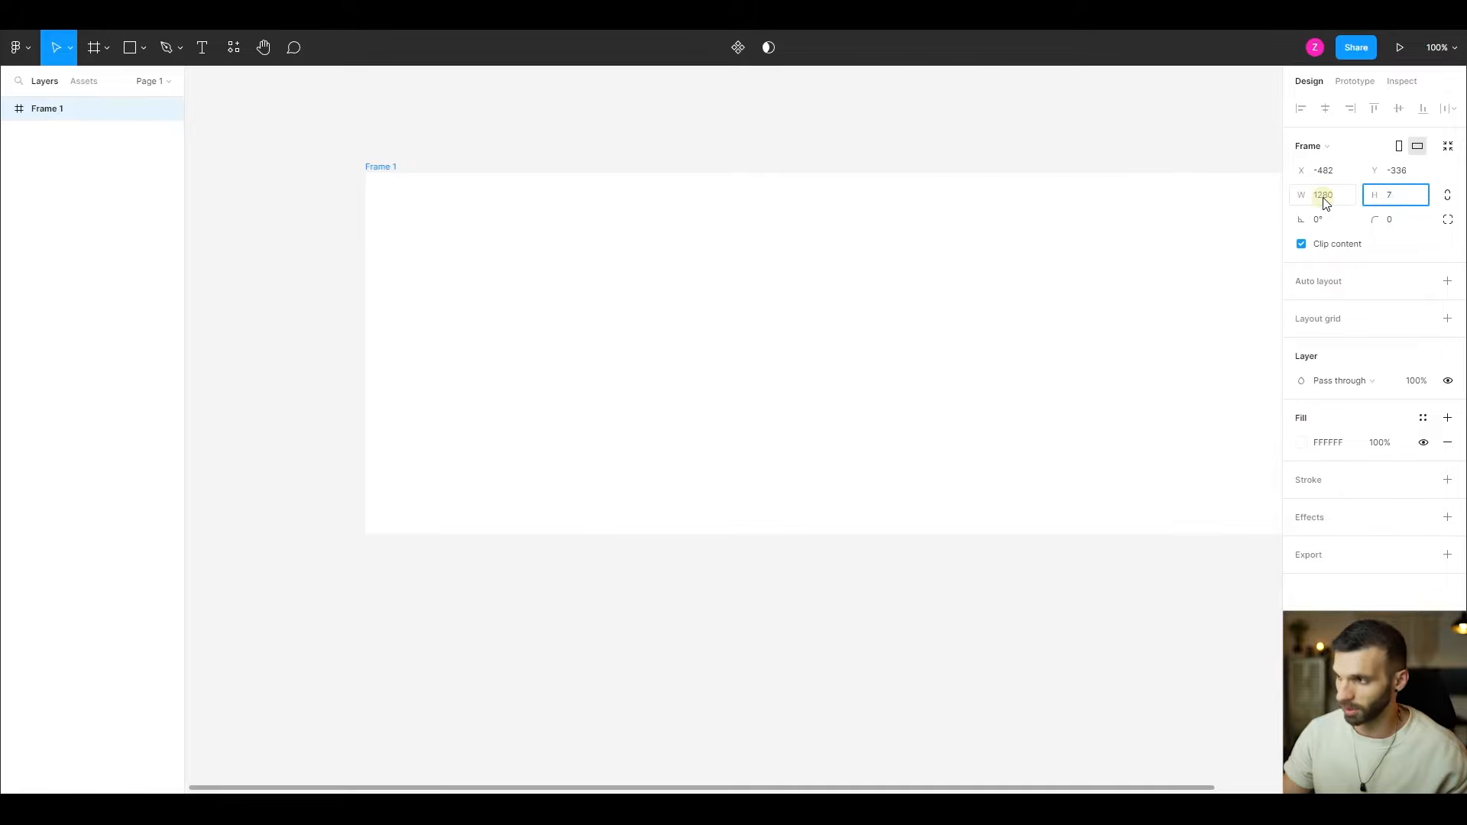
{"action": "type", "text": "20"}
{"action": "key", "text": "Return"}
{"action": "scroll", "coordinate": [917, 405], "scroll_direction": "down", "scroll_amount": 3}
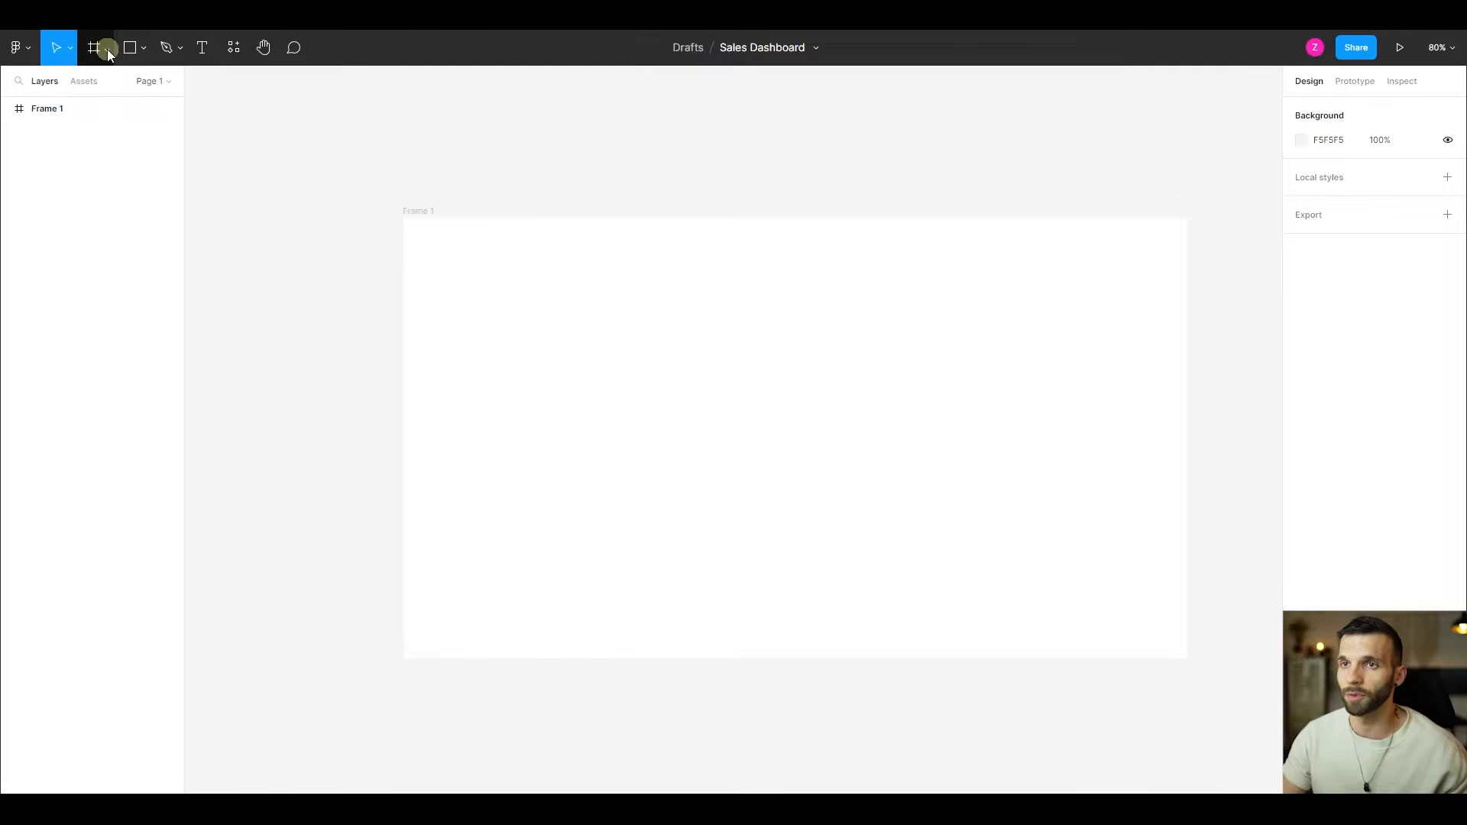
- Add a second frame from the desktop TV preset, 1280 × 720, and delete it again
{"action": "left_click", "coordinate": [107, 49]}
{"action": "left_click", "coordinate": [112, 80]}
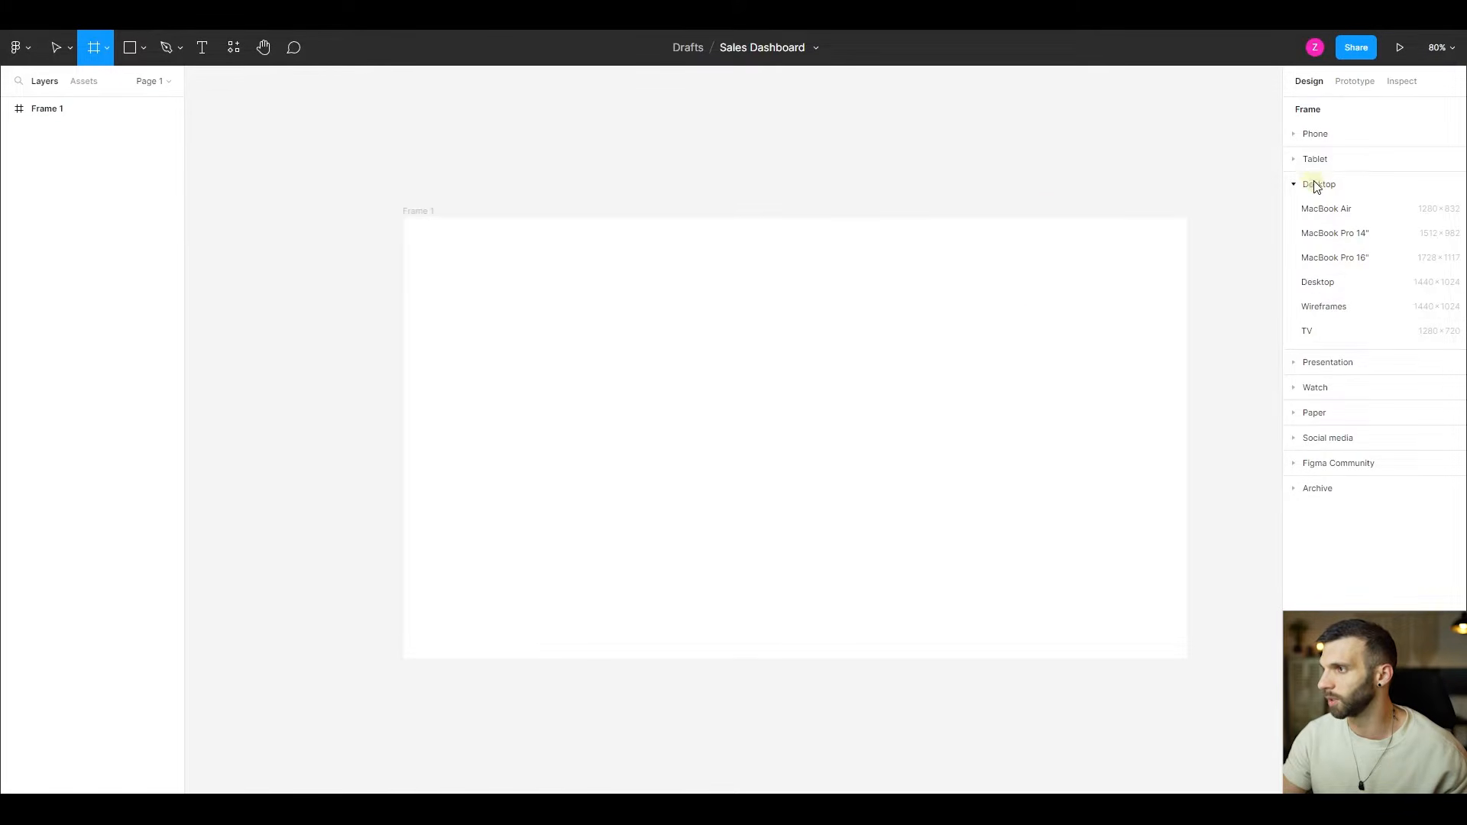
{"action": "left_click", "coordinate": [1307, 334]}
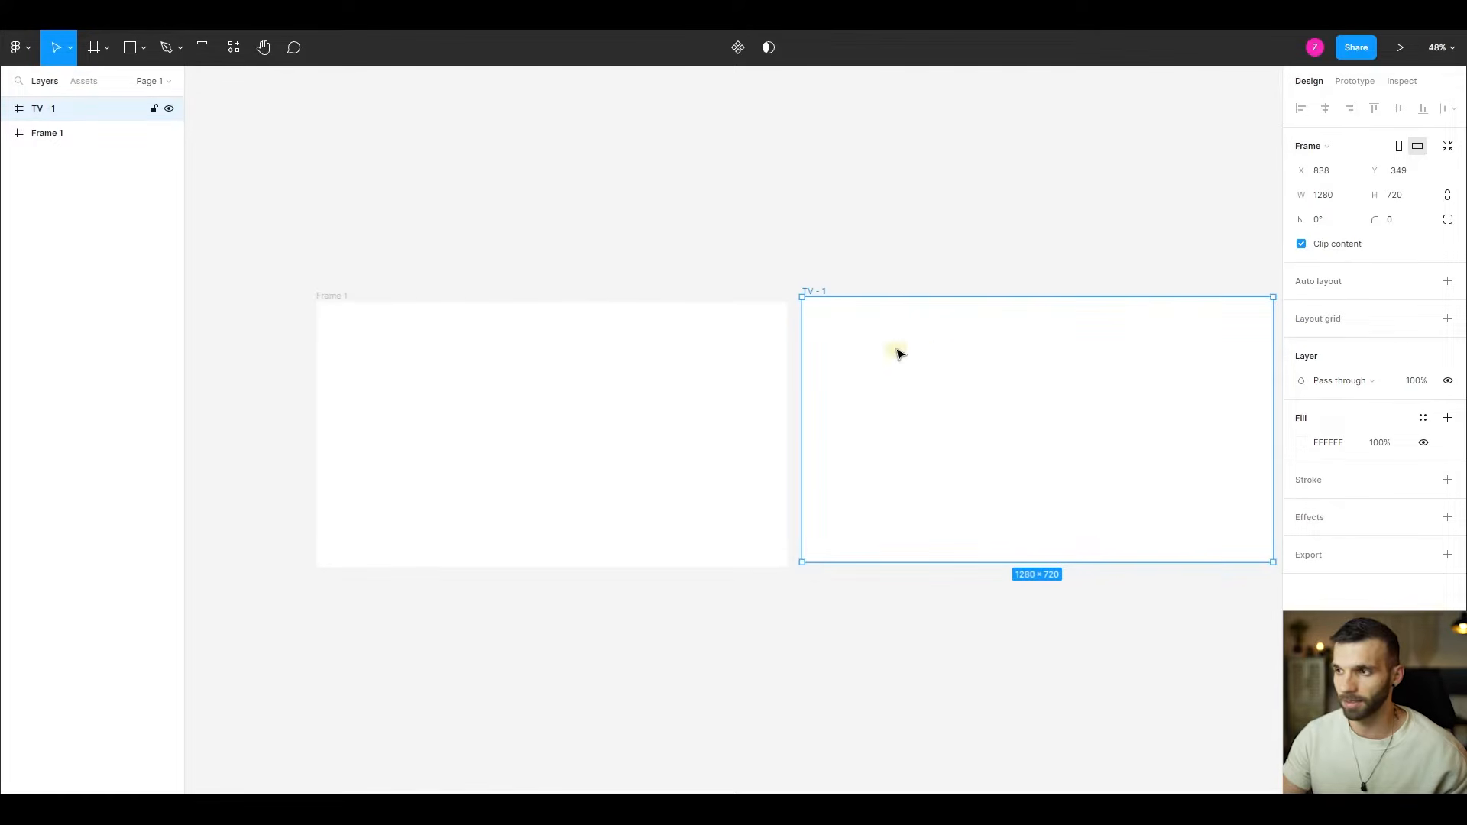
{"action": "key", "text": "Delete"}
- Scale Frame 1 up by a factor of 2 with the Scale tool
{"action": "left_click", "coordinate": [589, 331]}
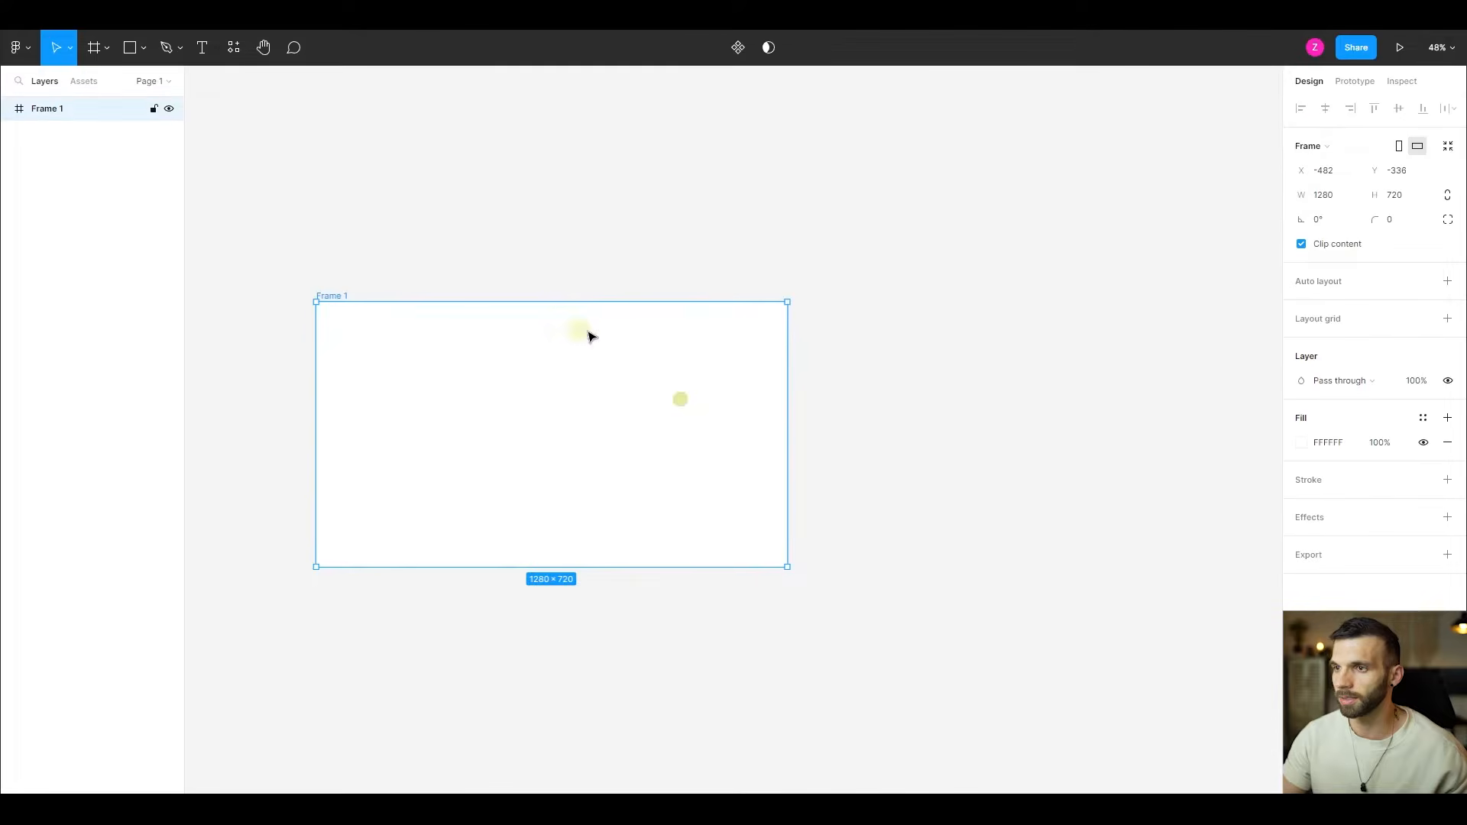
{"action": "scroll", "coordinate": [515, 436], "scroll_direction": "up", "scroll_amount": 2}
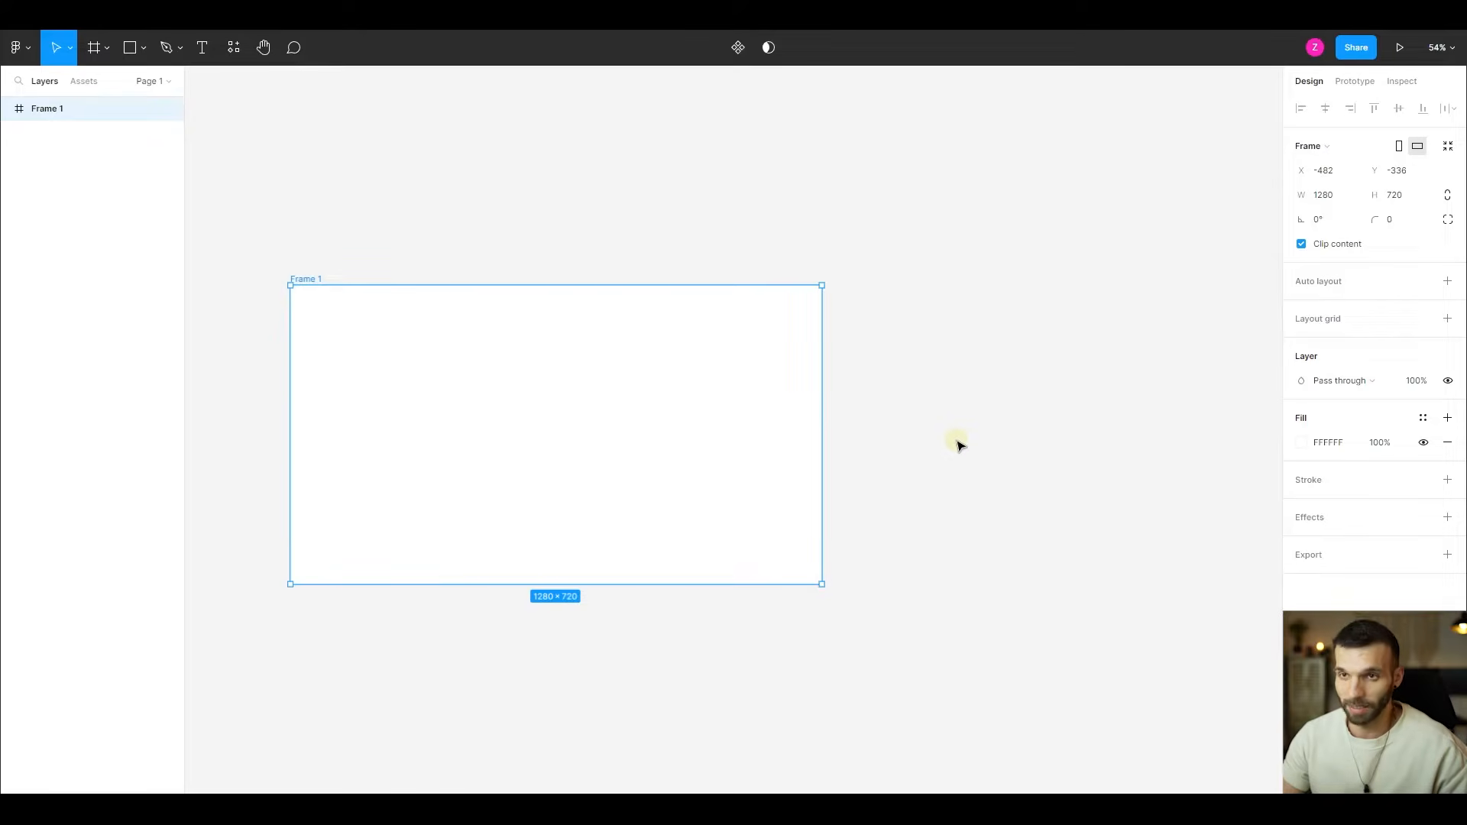
{"action": "key", "text": "k"}
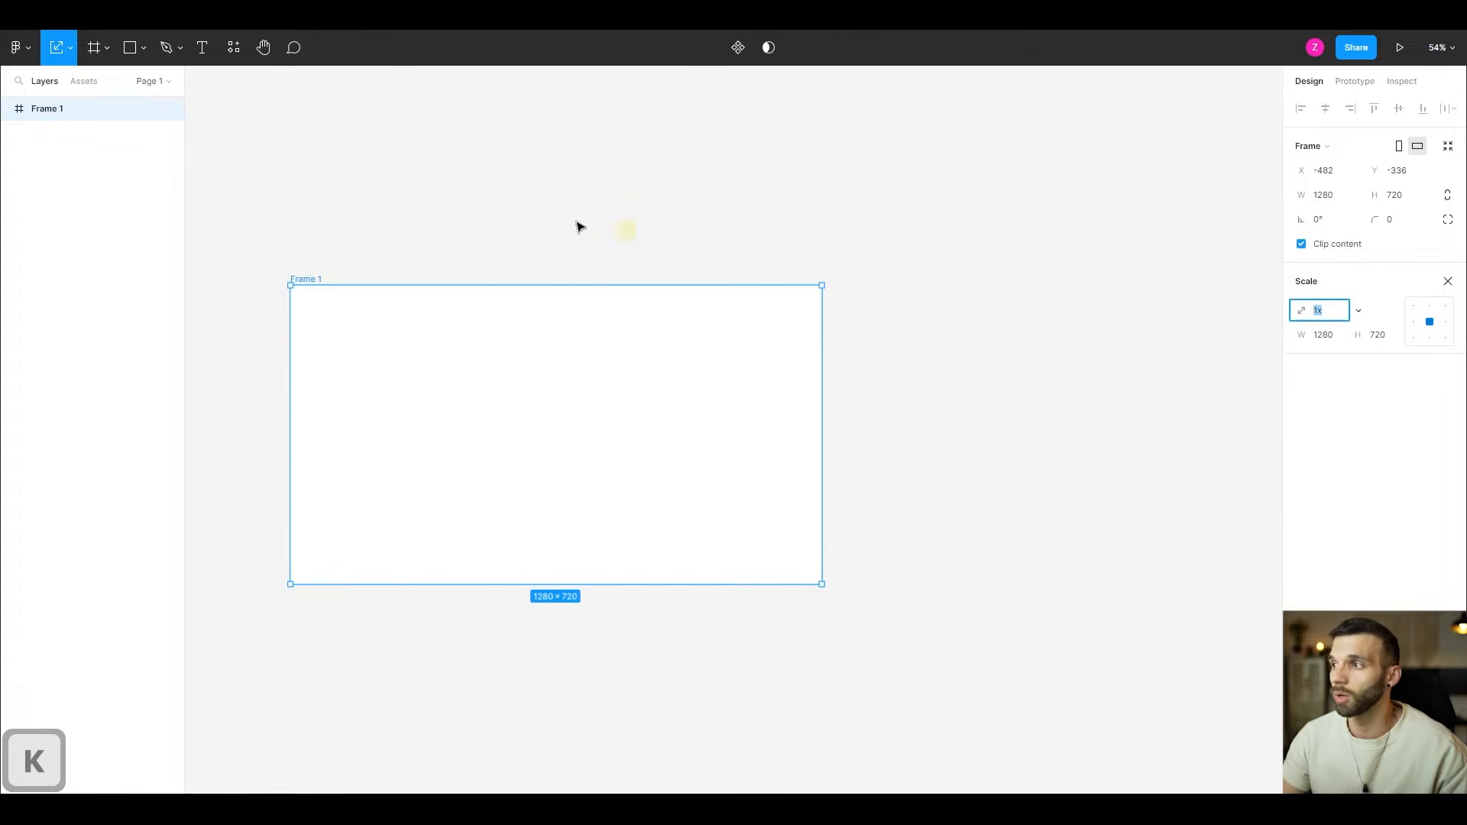
{"action": "left_click", "coordinate": [1324, 314]}
{"action": "type", "text": "2"}
{"action": "key", "text": "Return"}
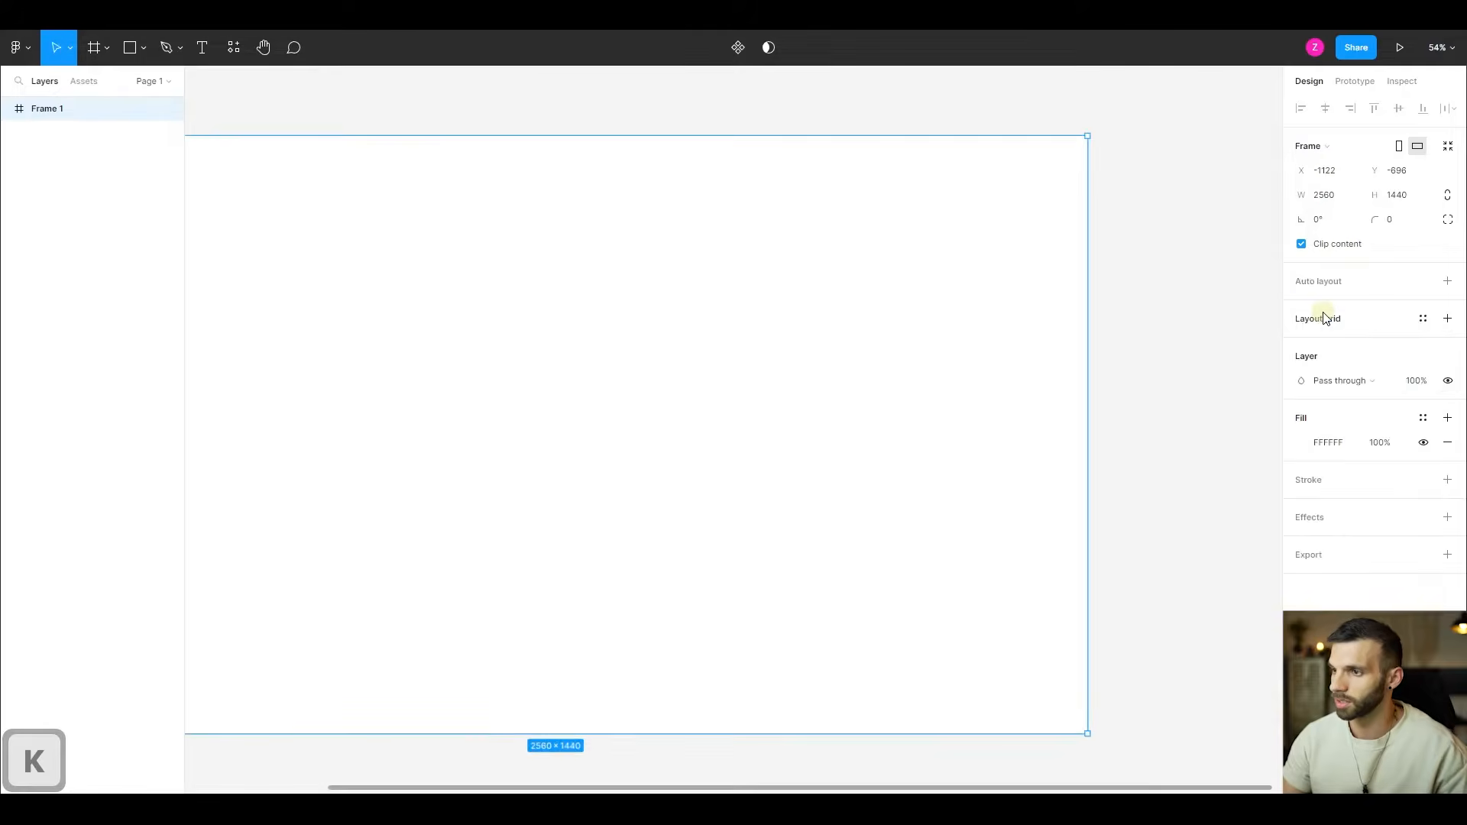
{"action": "key", "text": "shift+1"}
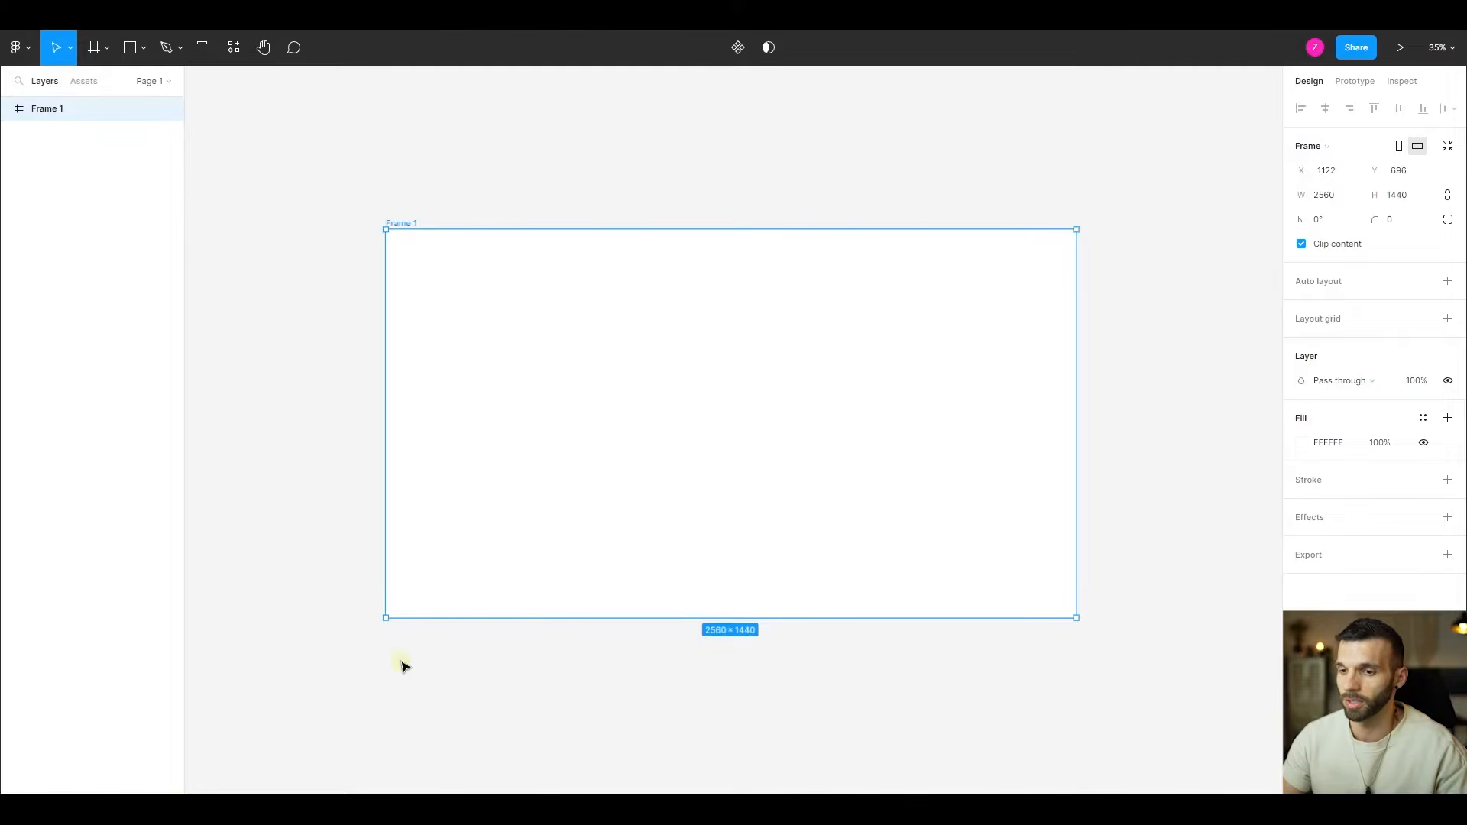
- Bring Screenshot.jpg from the Assets folder onto the canvas and move it into the upper-left corner of Frame 1
{"action": "mouse_move", "coordinate": [308, 810]}
{"action": "left_click", "coordinate": [208, 757]}
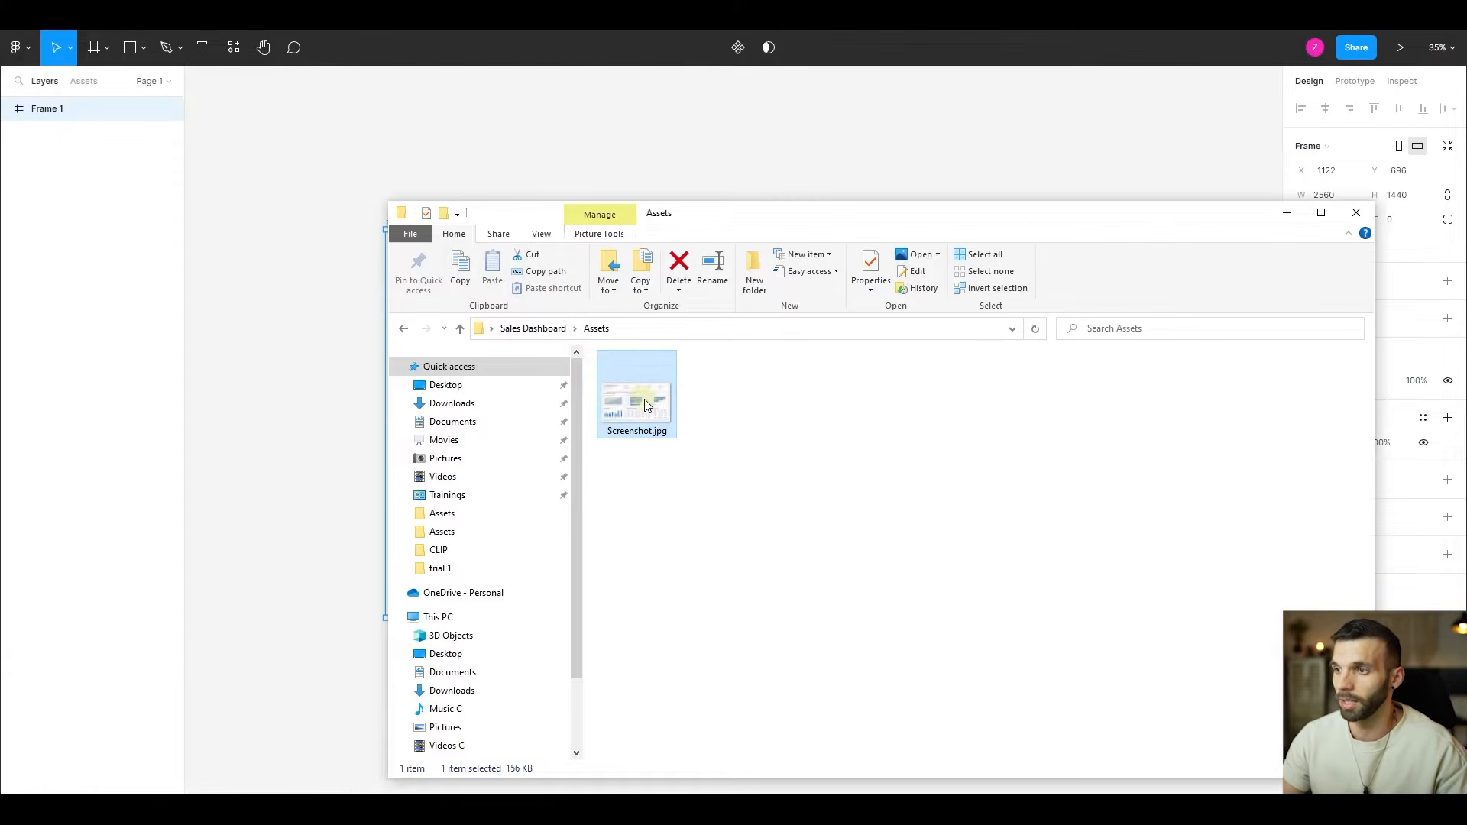
{"action": "left_click_drag", "start_coordinate": [312, 348], "coordinate": [298, 337]}
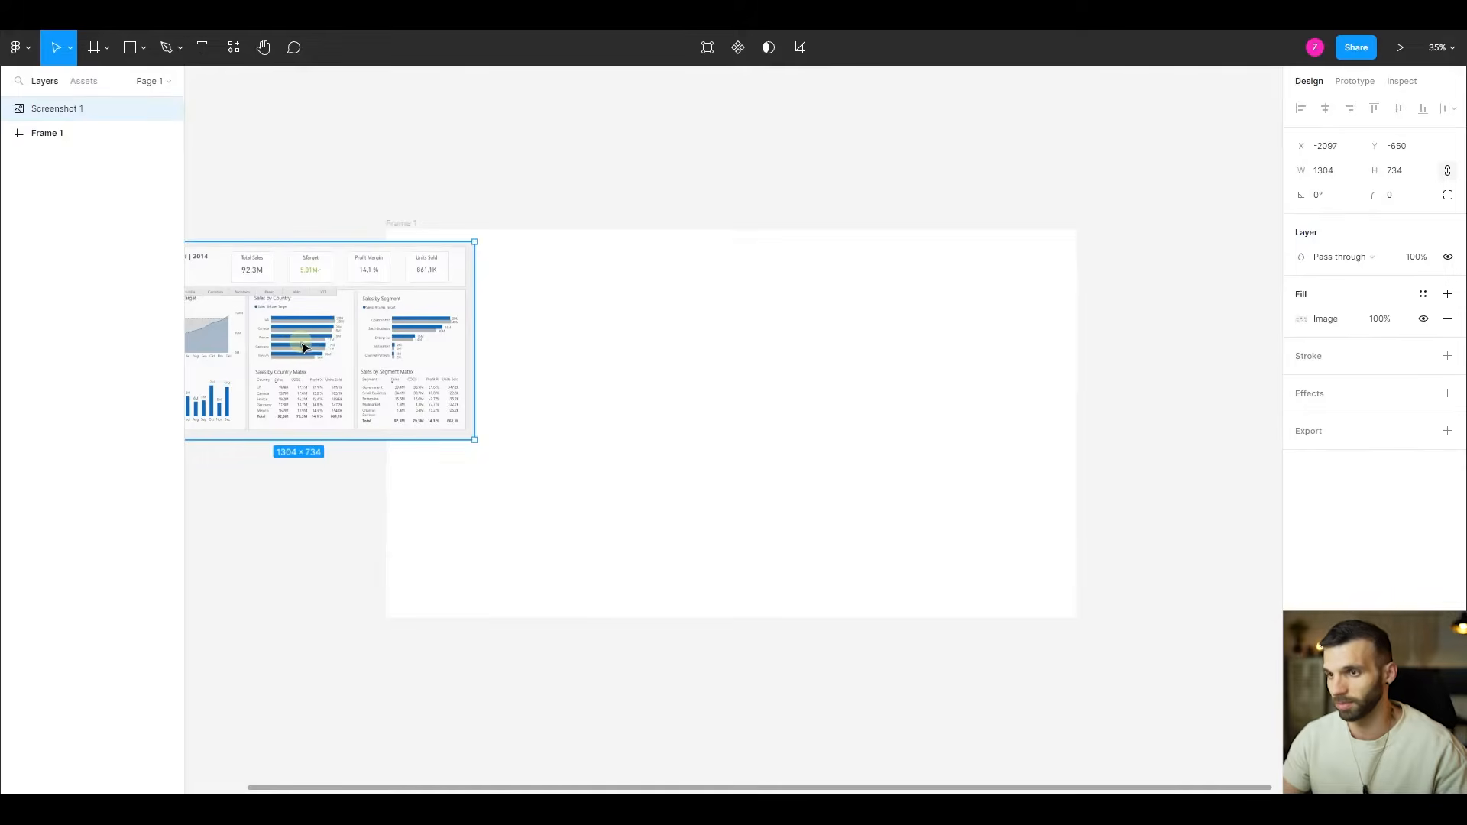
{"action": "left_click_drag", "start_coordinate": [534, 373], "coordinate": [555, 323]}
- Resize the dashboard screenshot from its corners to fill Frame 1 exactly, at 2560 × 1440
{"action": "left_click_drag", "start_coordinate": [730, 426], "coordinate": [1076, 619]}
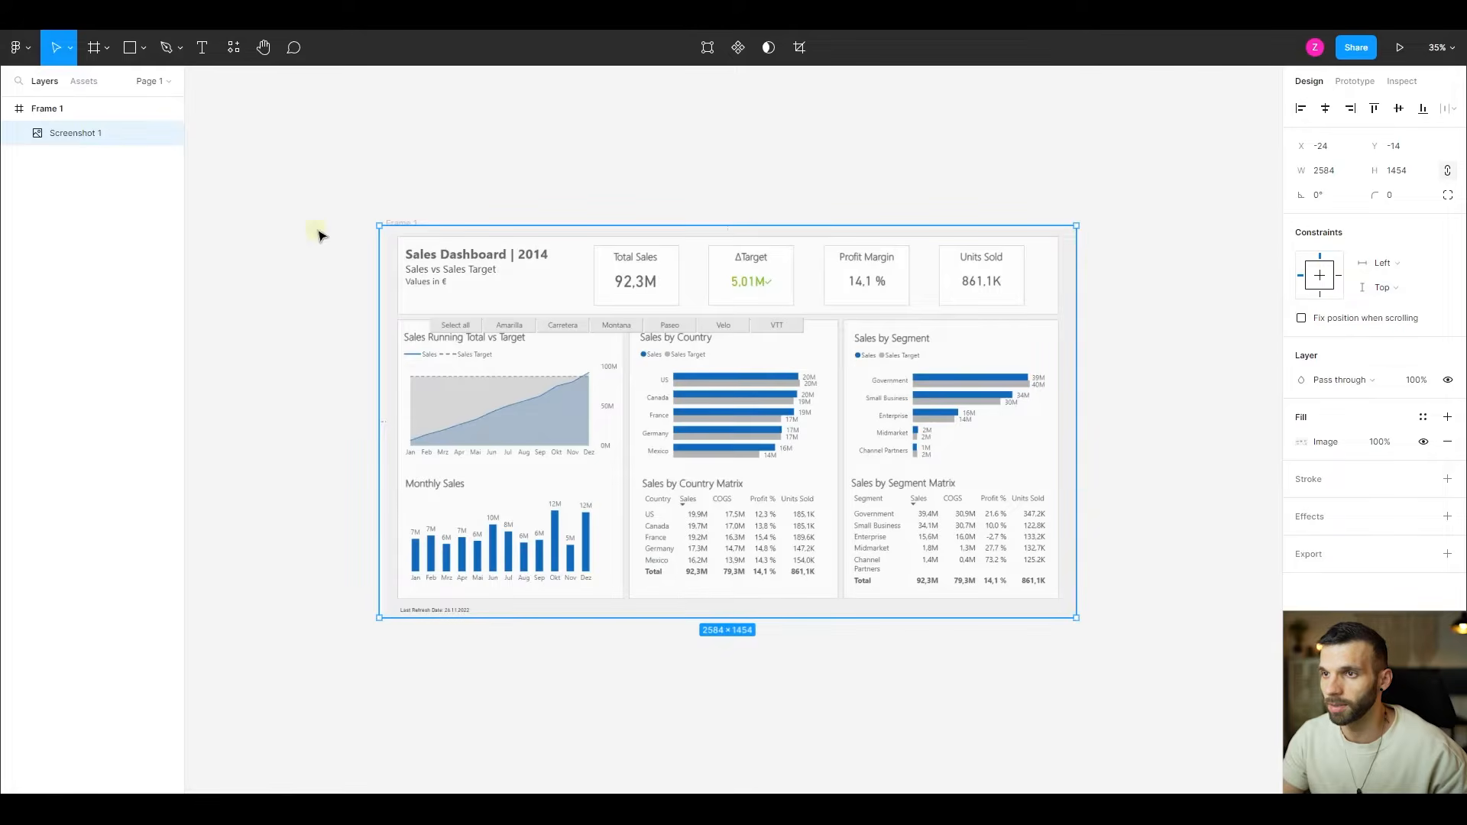
{"action": "left_click_drag", "start_coordinate": [377, 222], "coordinate": [386, 230]}
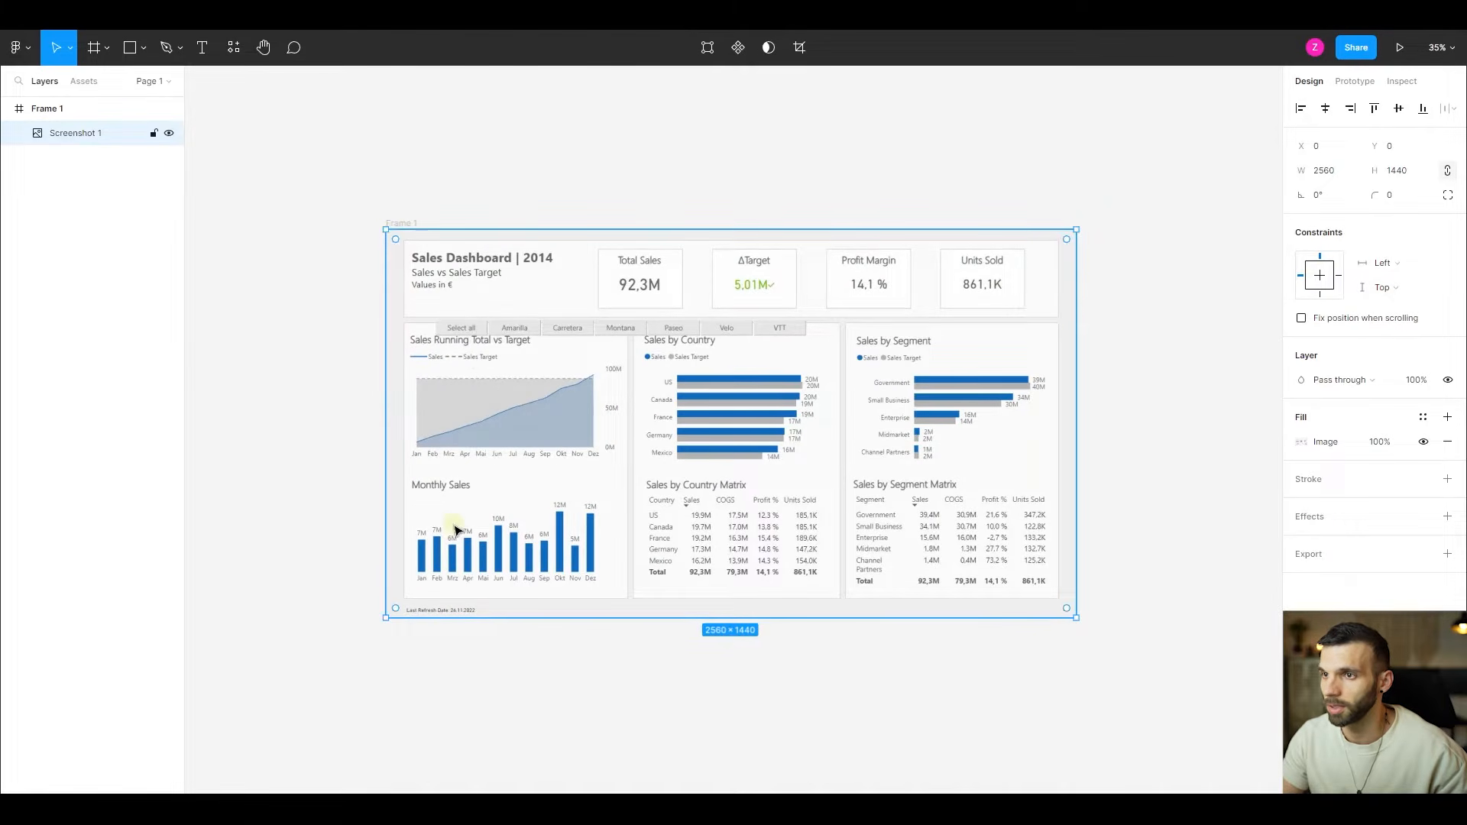
{"action": "left_click", "coordinate": [353, 378]}
{"action": "scroll", "coordinate": [415, 256], "scroll_direction": "up", "scroll_amount": 5}
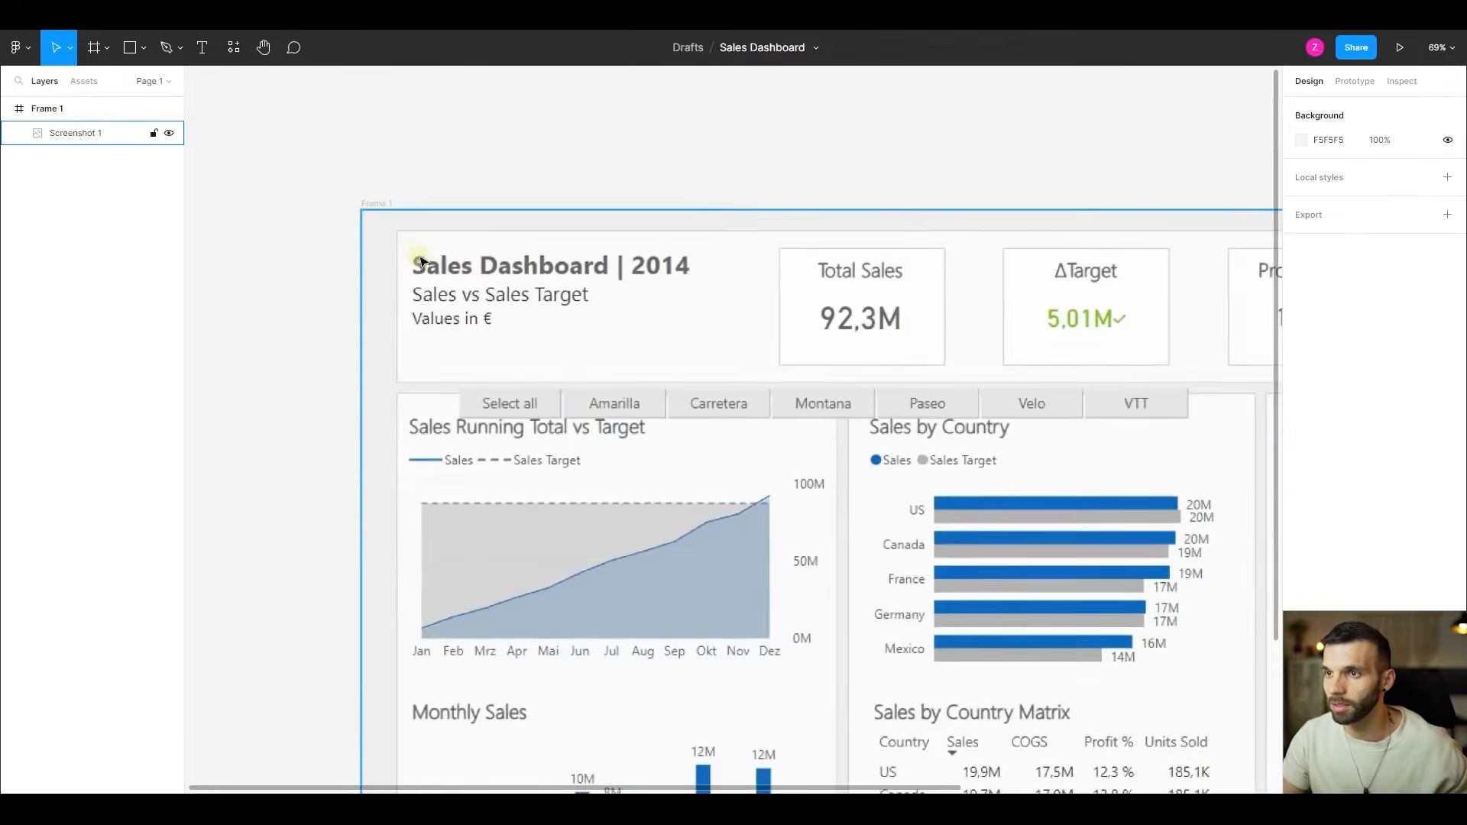
{"action": "scroll", "coordinate": [415, 256], "scroll_direction": "down", "scroll_amount": 6}
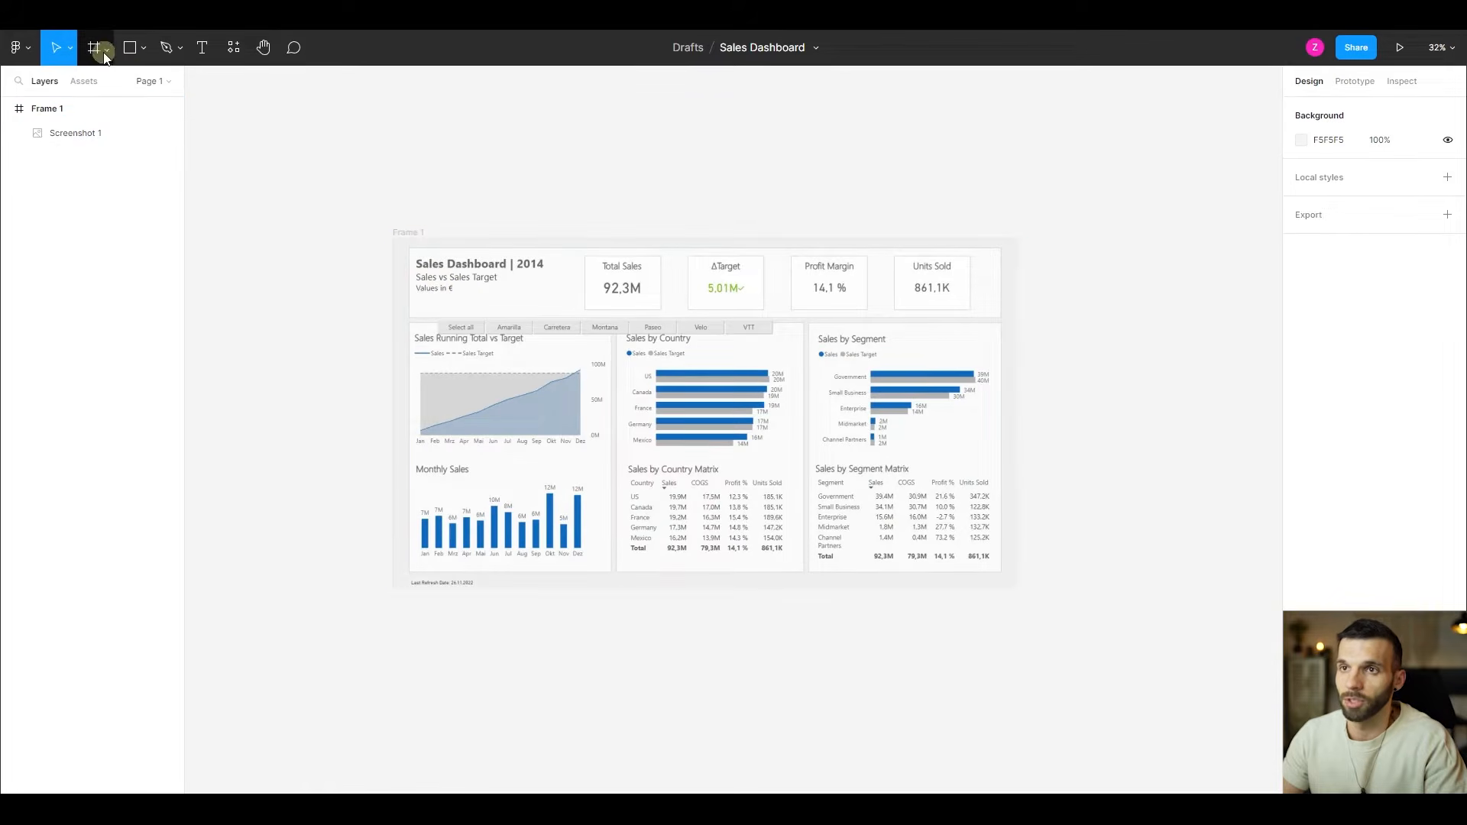
{"action": "left_click", "coordinate": [145, 49]}
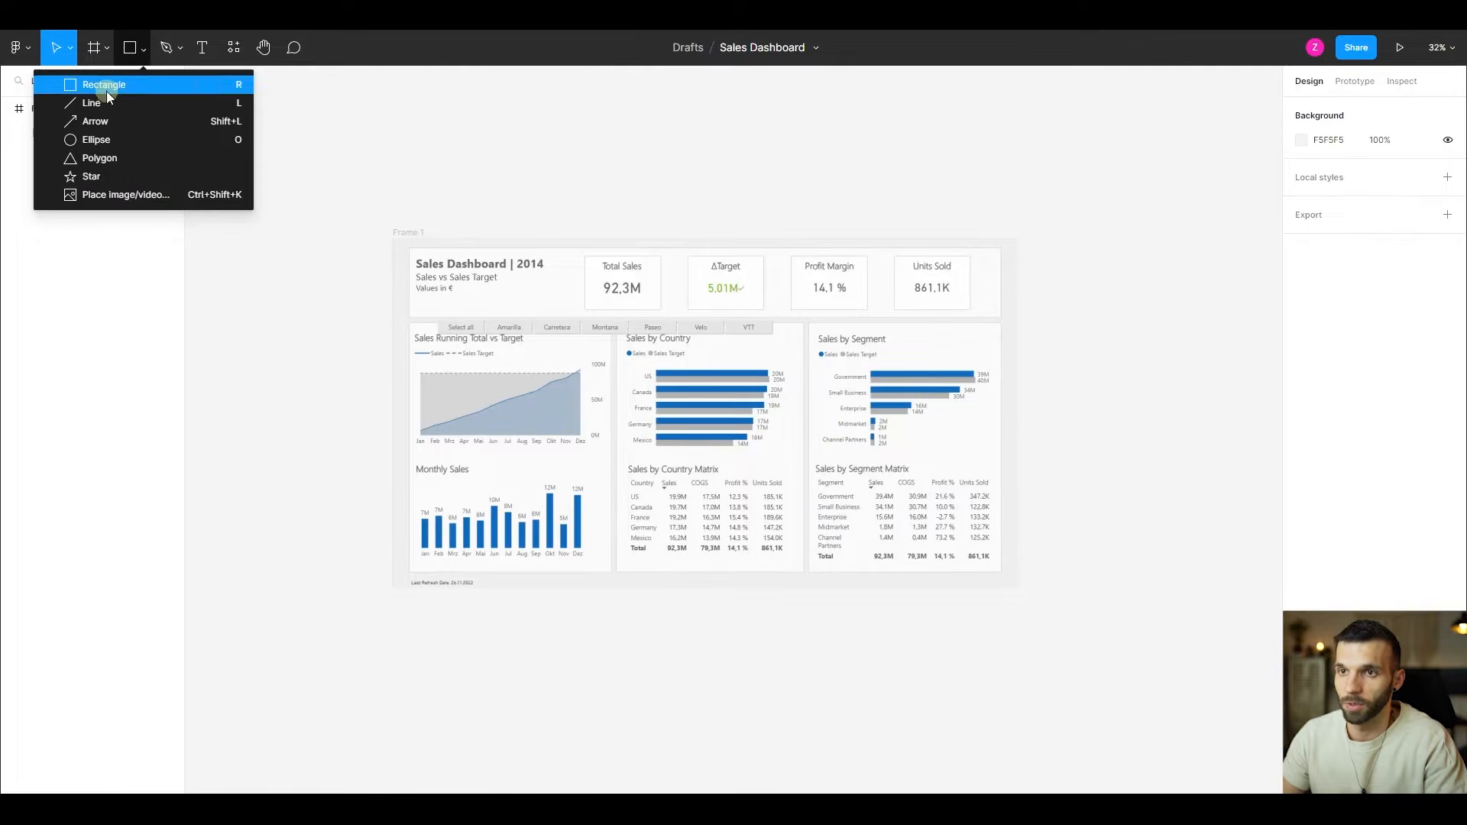
{"action": "left_click", "coordinate": [107, 203]}
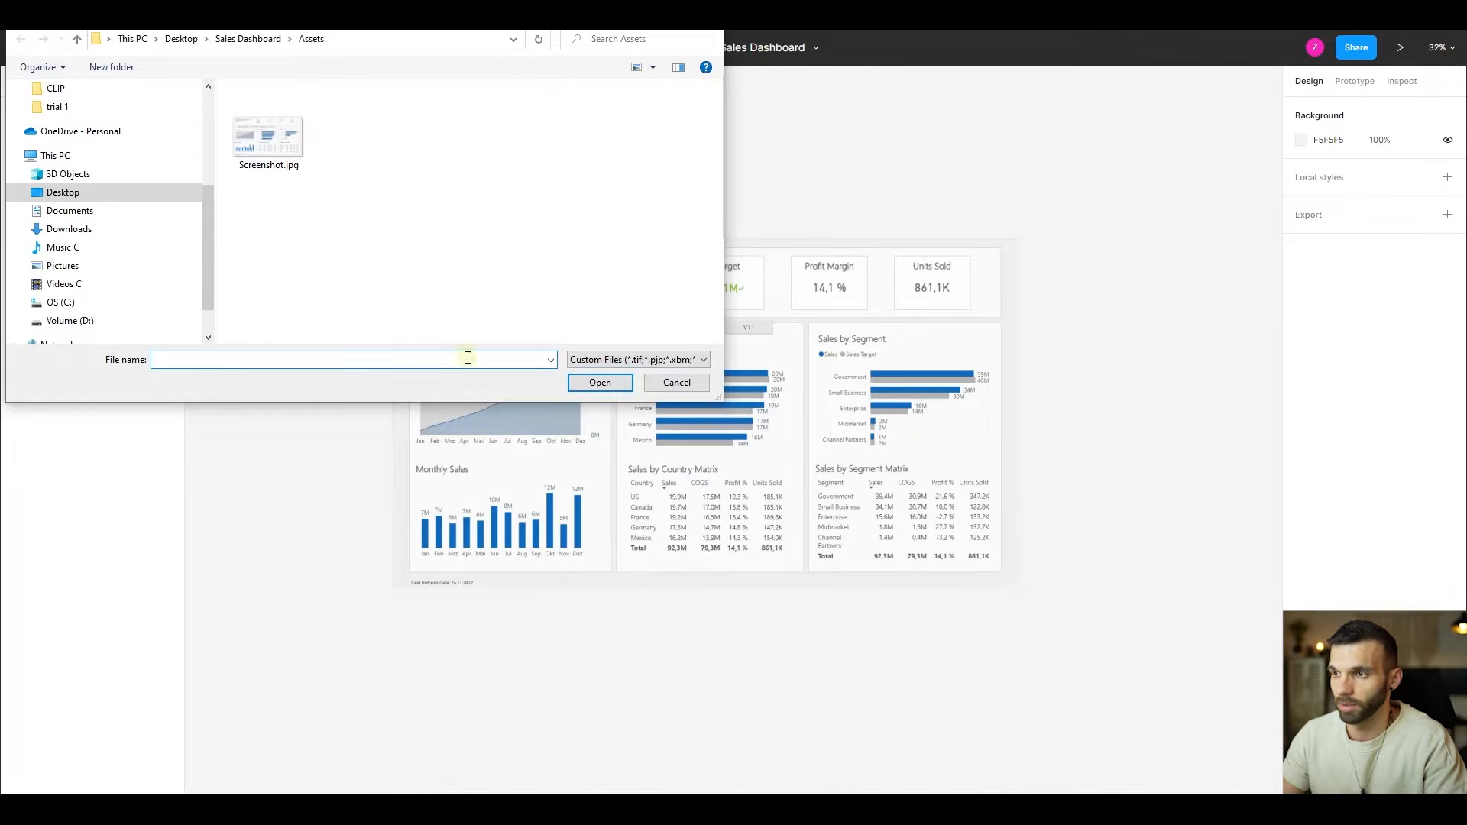
{"action": "left_click", "coordinate": [691, 383]}
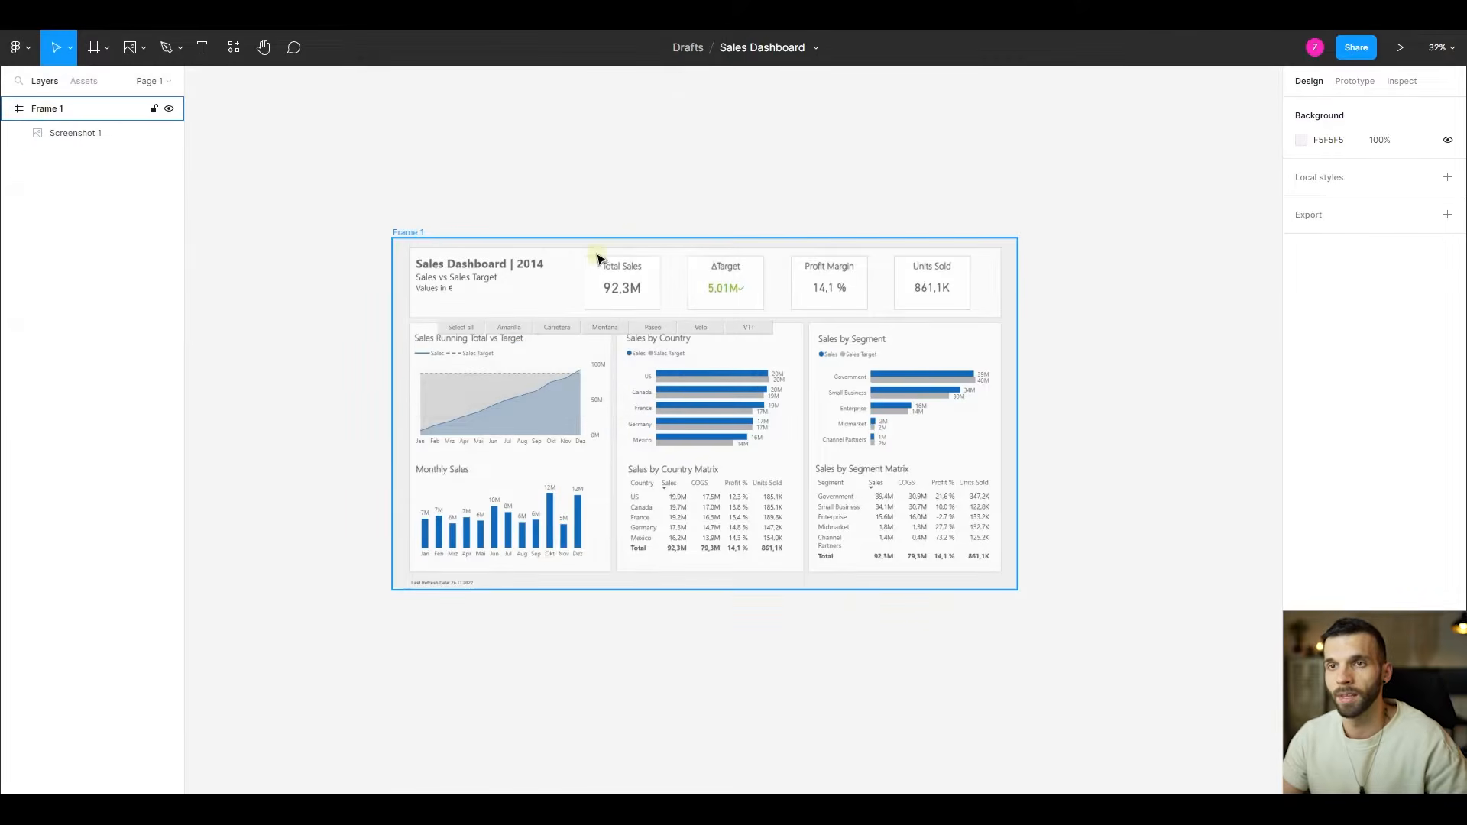
{"action": "left_click", "coordinate": [608, 123]}
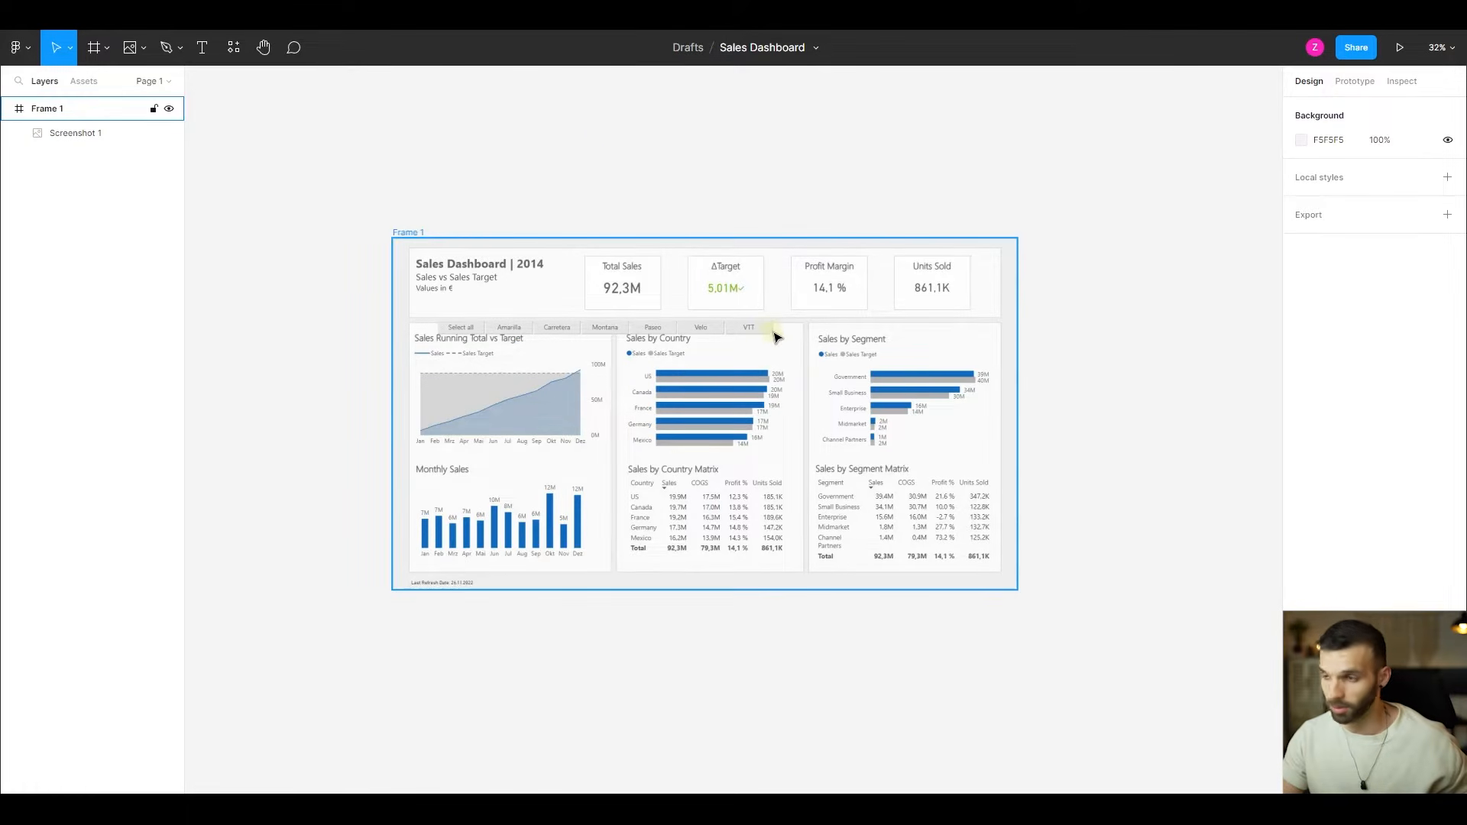
- Draw a 2560 × 1440 rectangle covering the whole of Frame 1, over the screenshot
{"action": "scroll", "coordinate": [773, 331], "scroll_direction": "up", "scroll_amount": 2}
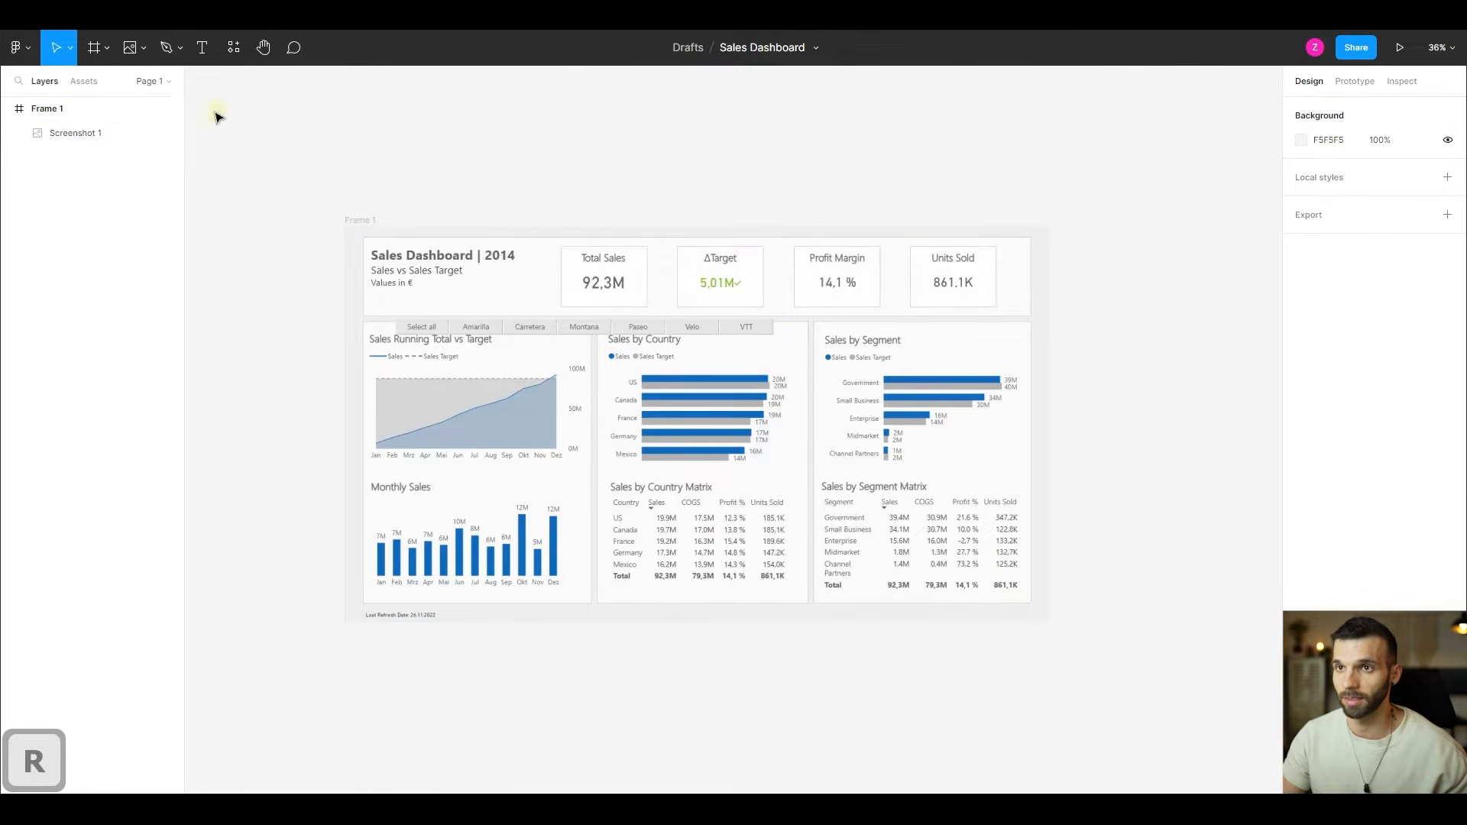
{"action": "left_click", "coordinate": [142, 48]}
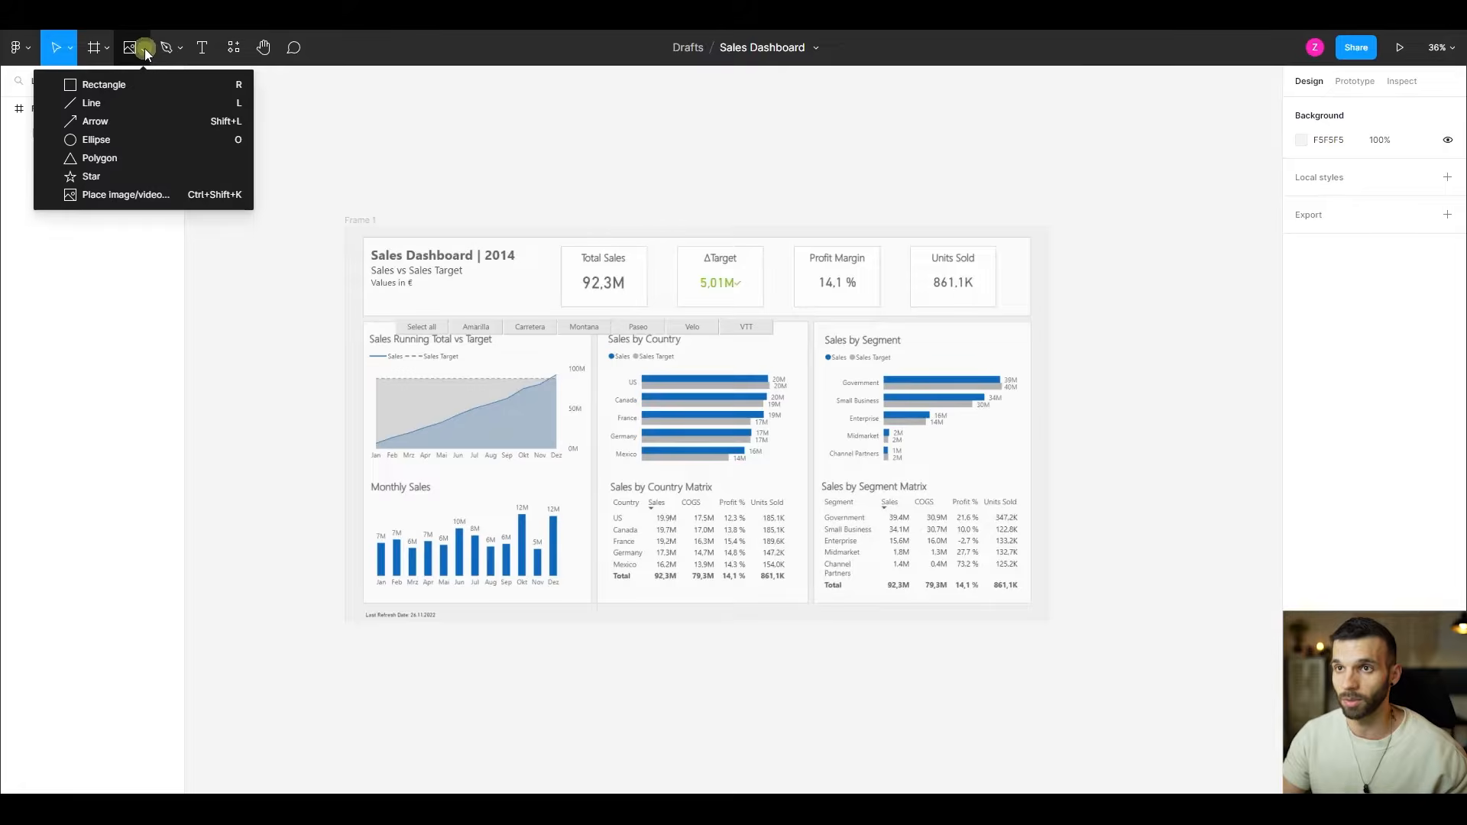
{"action": "left_click", "coordinate": [149, 90]}
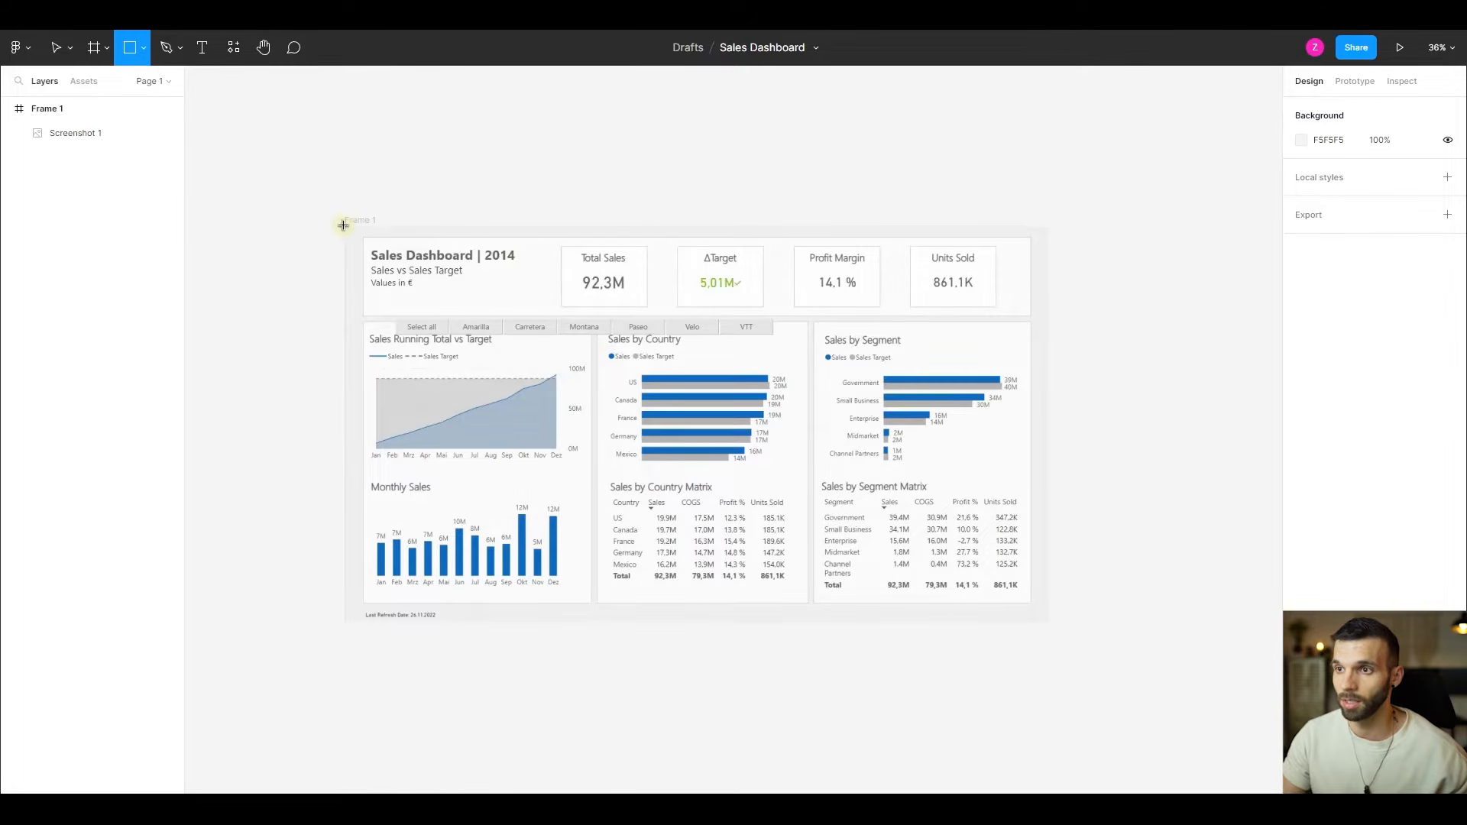
{"action": "mouse_move", "coordinate": [343, 226]}
{"action": "left_mouse_down"}
{"action": "mouse_move", "coordinate": [835, 416]}
{"action": "mouse_move", "coordinate": [1052, 623]}
{"action": "left_mouse_up"}
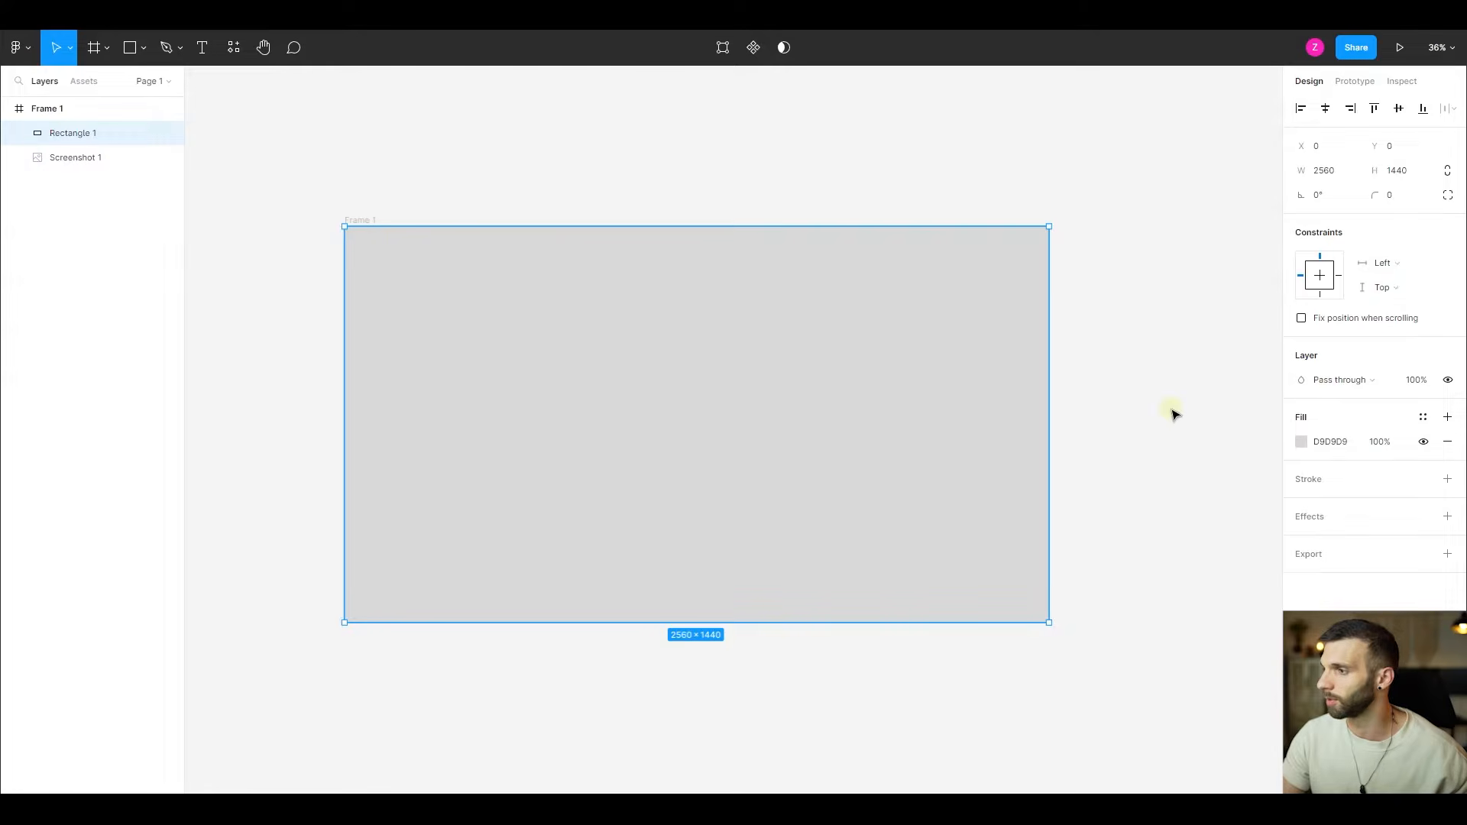
- Change the covering rectangle's solid fill to the blue 3755BE
{"action": "left_click", "coordinate": [1302, 443]}
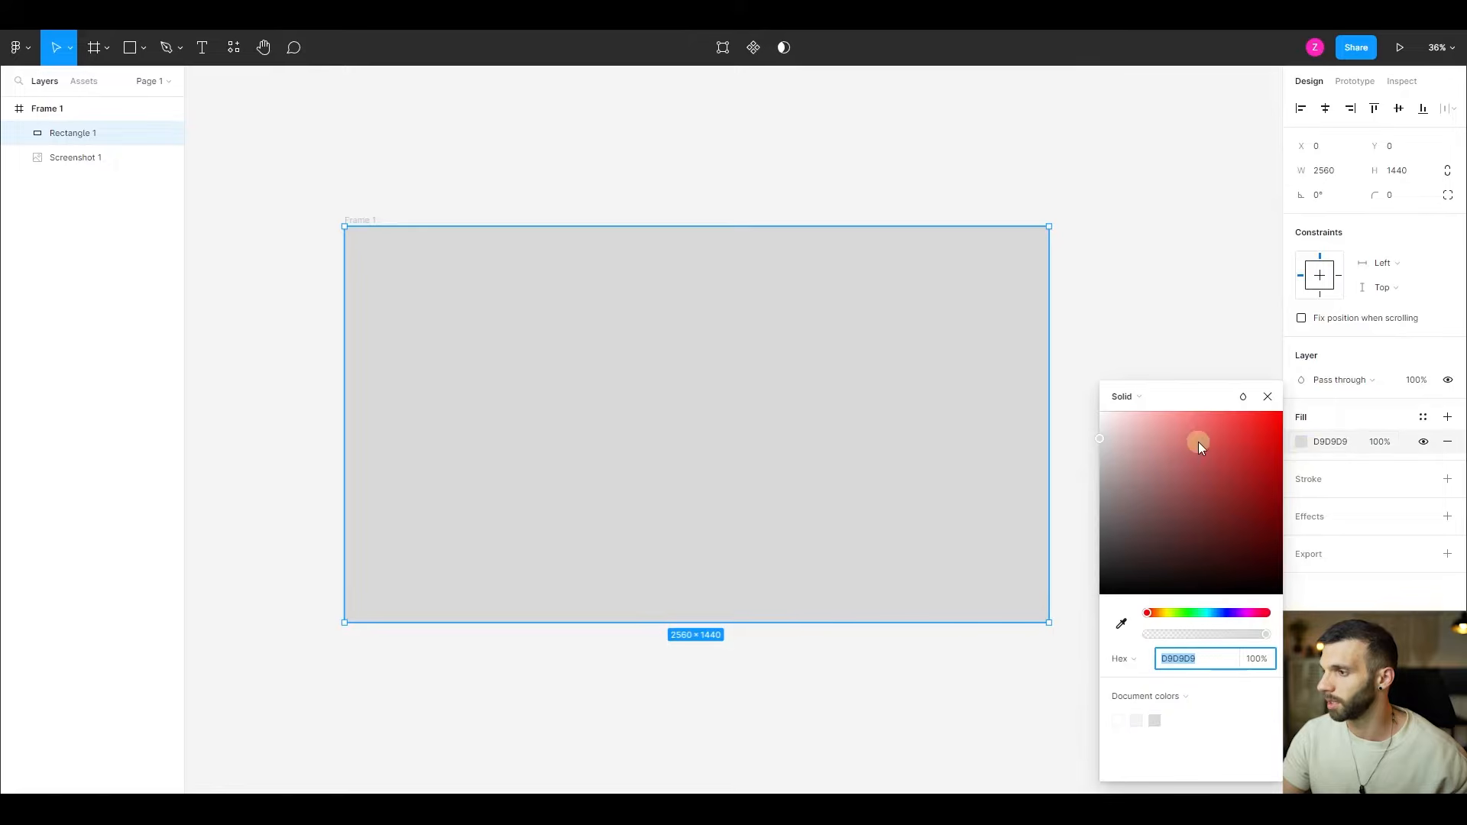
{"action": "left_click", "coordinate": [1223, 612]}
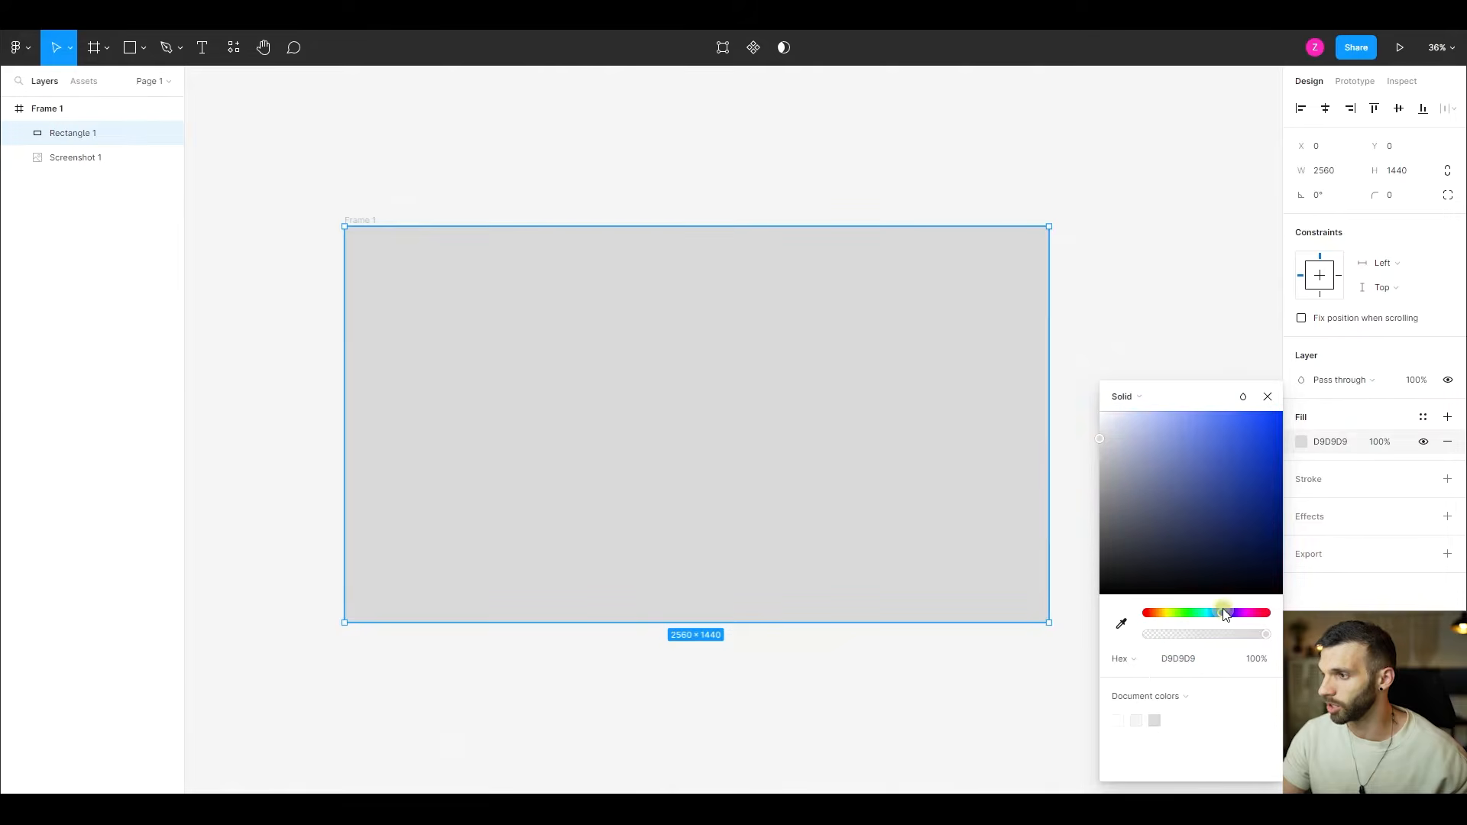
{"action": "left_click_drag", "start_coordinate": [1106, 426], "coordinate": [1230, 462]}
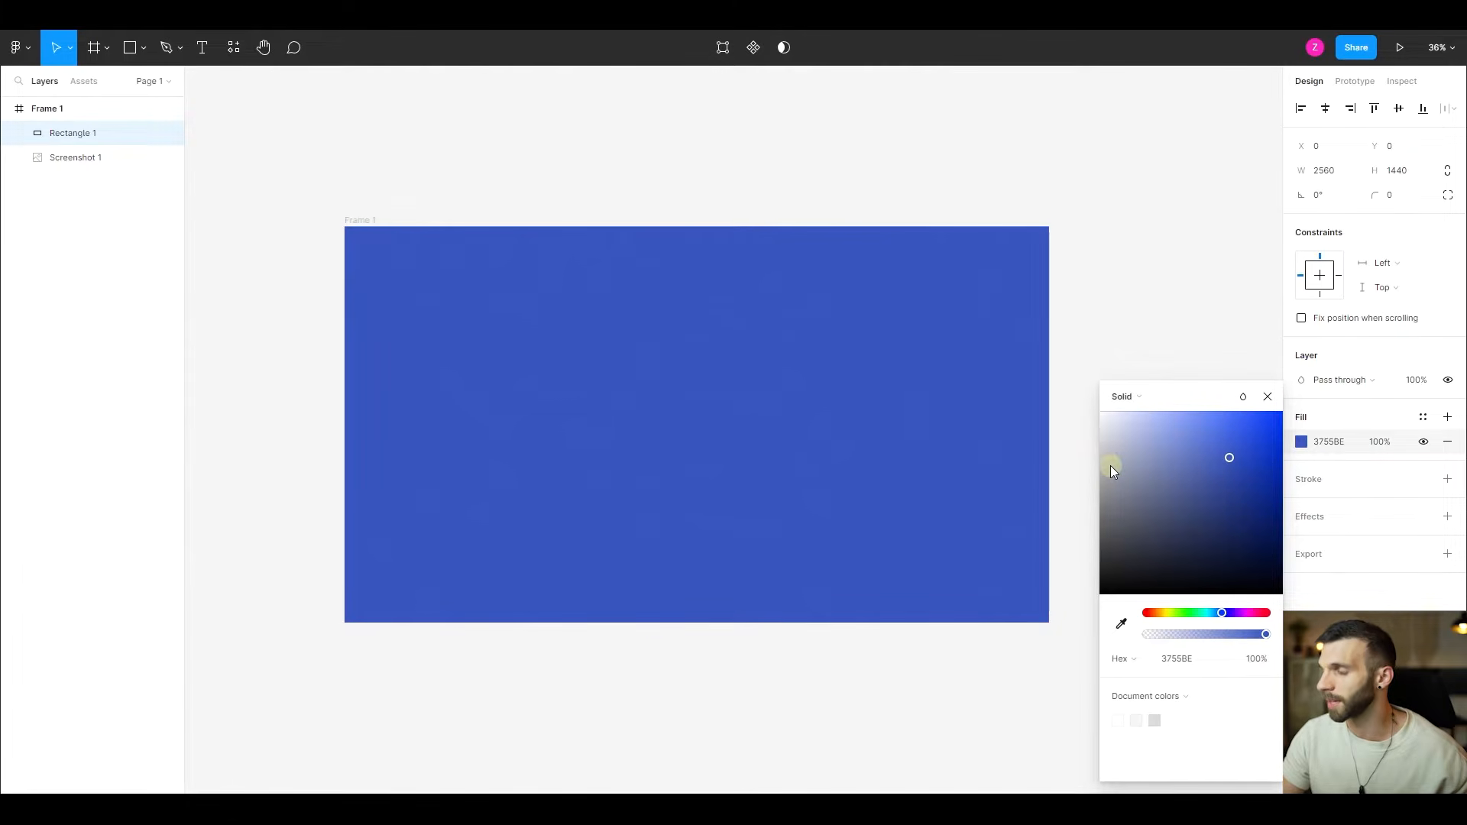
- Change the rectangle's fill to a linear gradient running from its left edge, sloping slightly downward, to just beyond its right edge
{"action": "left_click", "coordinate": [1147, 396]}
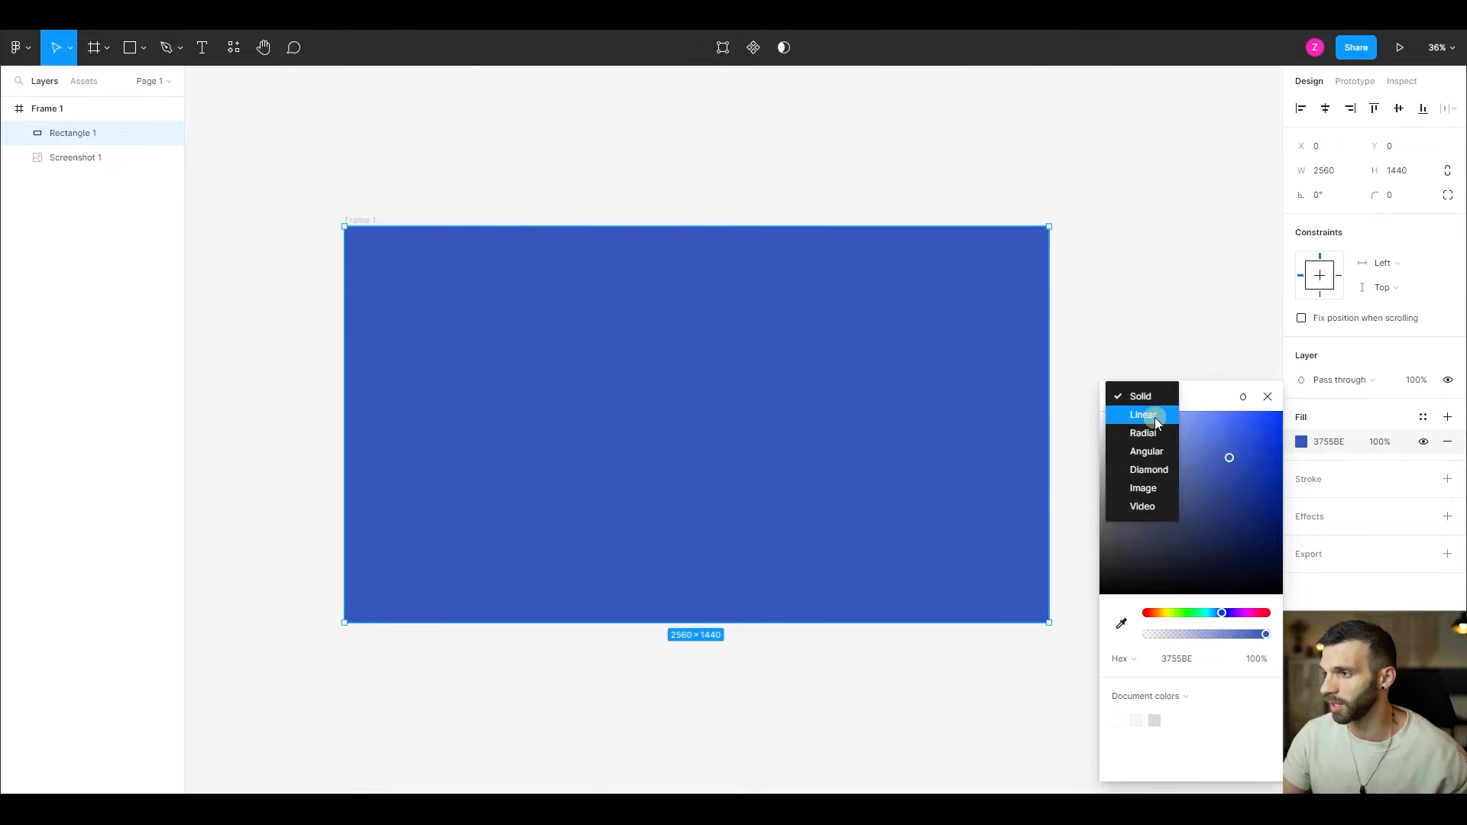
{"action": "left_click", "coordinate": [1154, 417]}
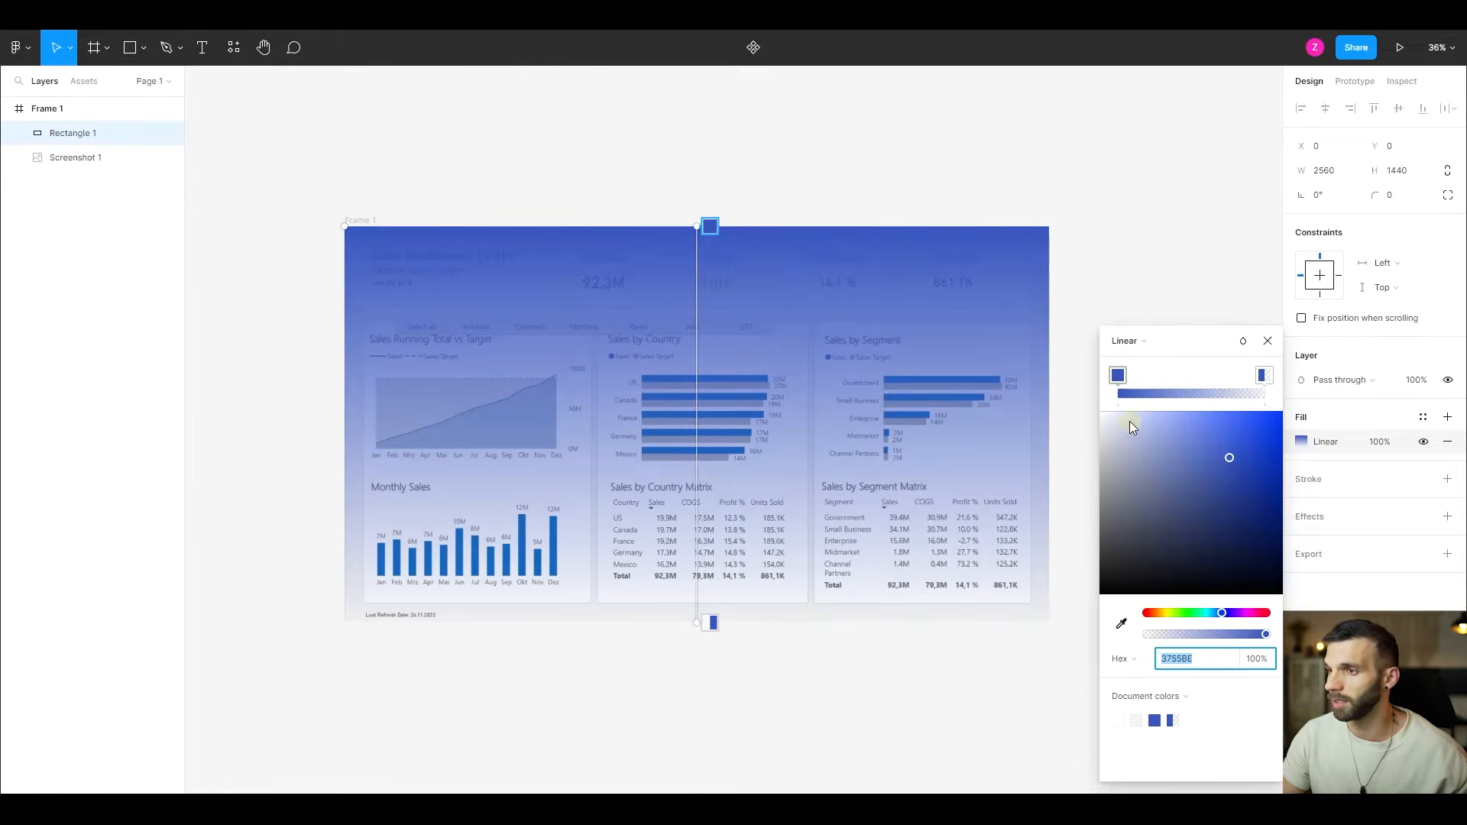
{"action": "left_click_drag", "start_coordinate": [698, 225], "coordinate": [341, 395]}
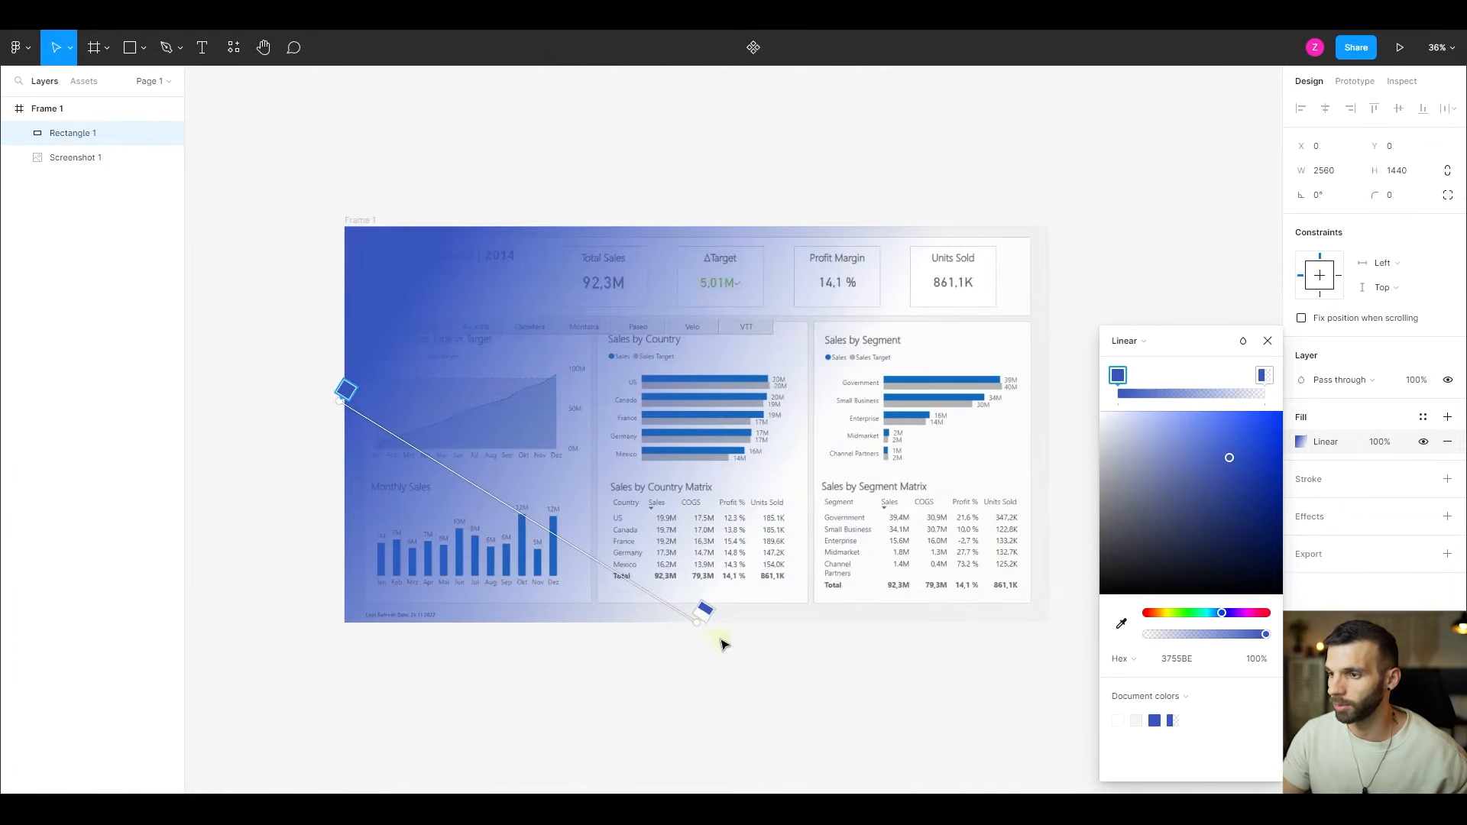
{"action": "left_click_drag", "start_coordinate": [698, 623], "coordinate": [1071, 553]}
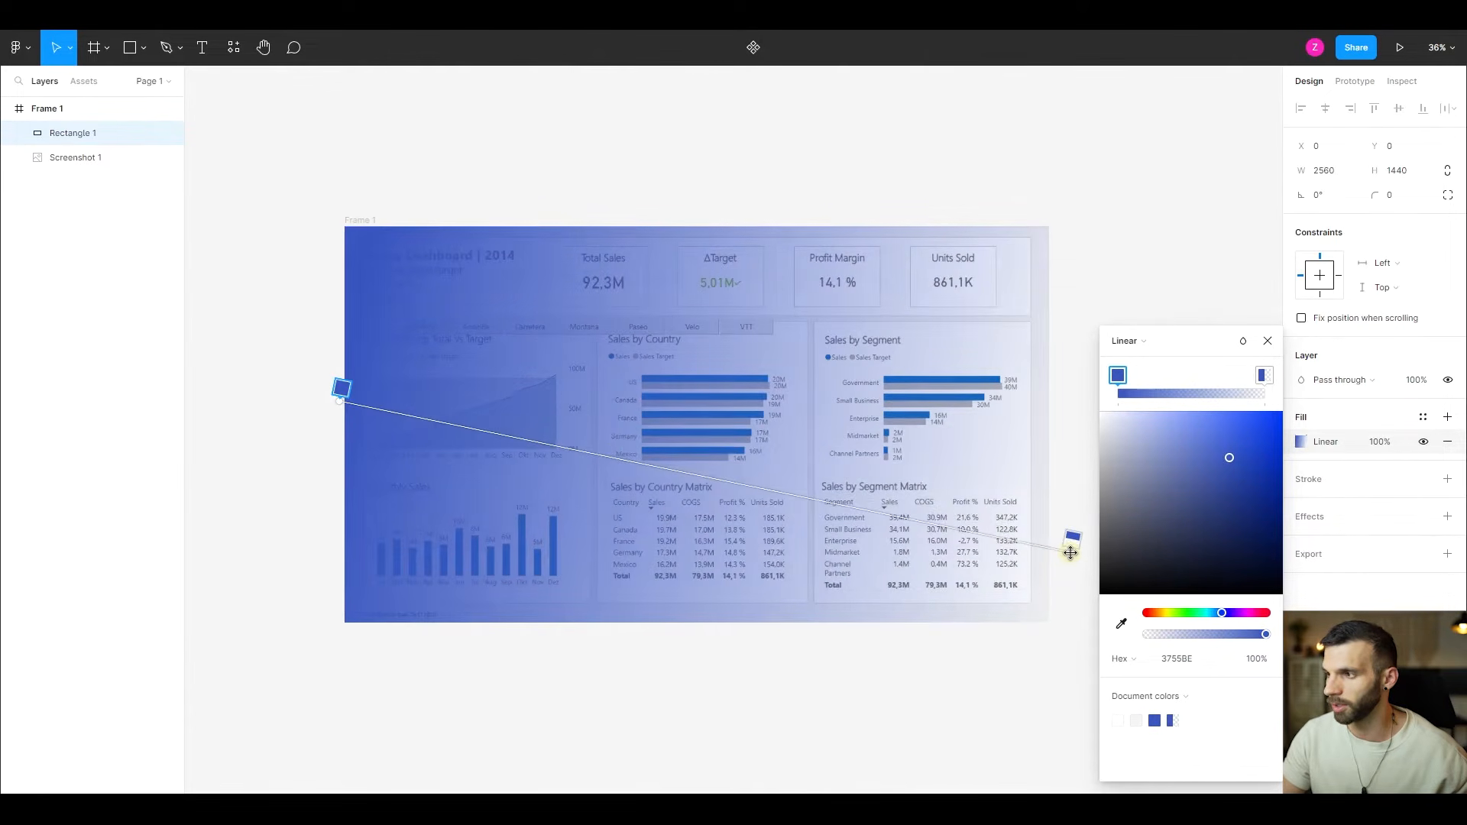
{"action": "left_click", "coordinate": [1265, 378]}
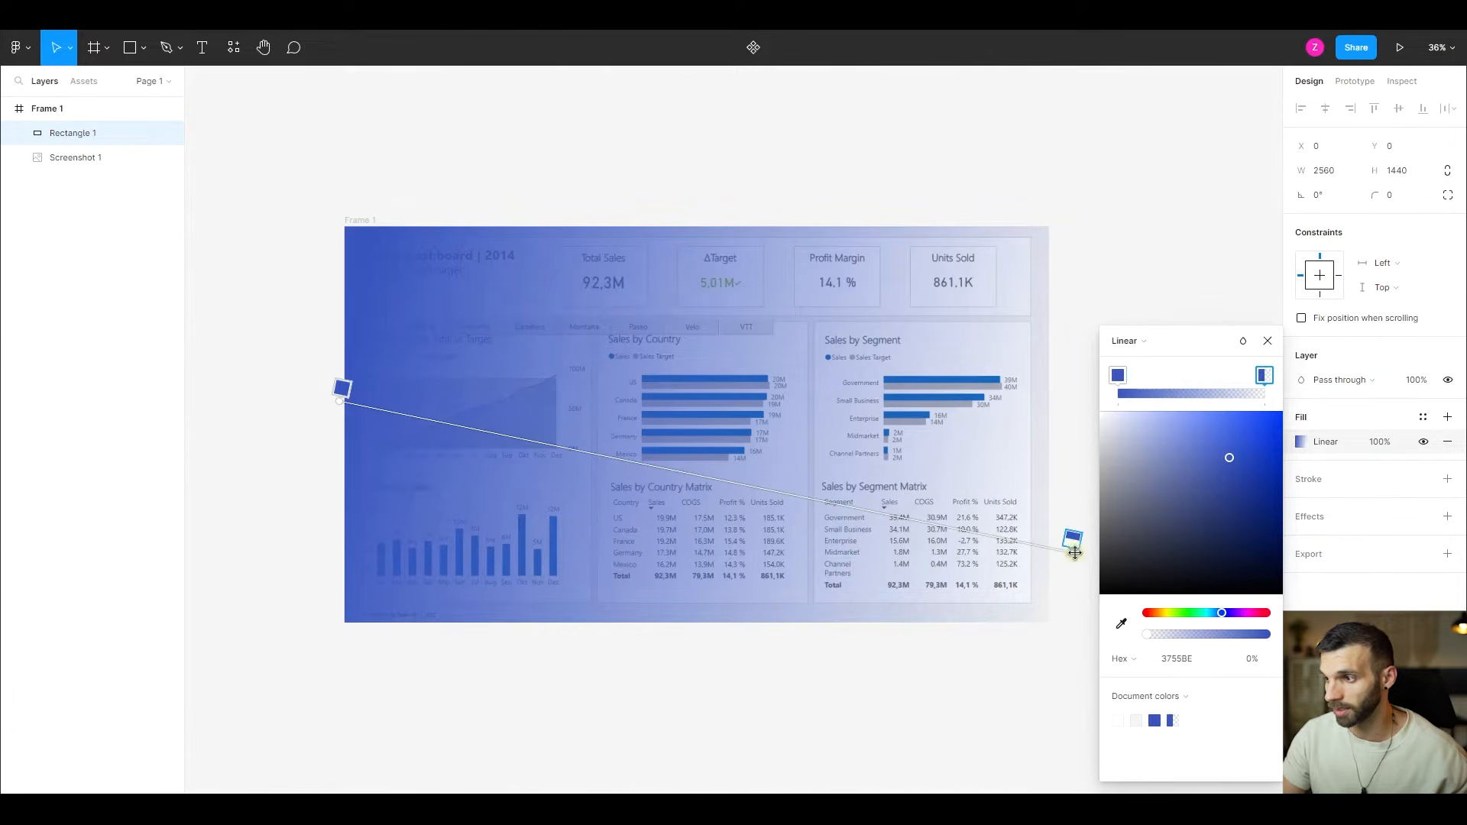
{"action": "left_click_drag", "start_coordinate": [1070, 539], "coordinate": [1005, 511]}
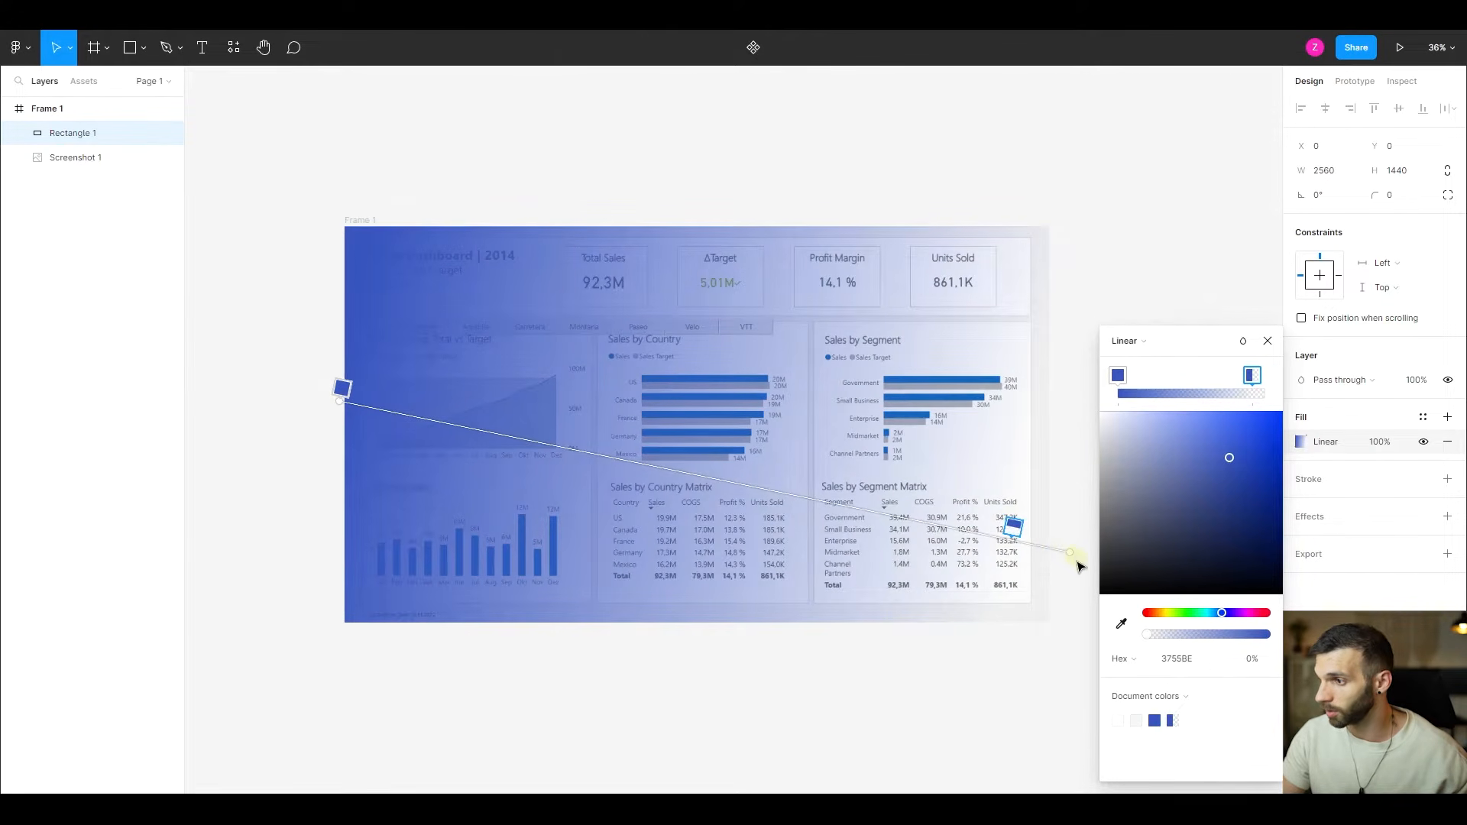
{"action": "left_click_drag", "start_coordinate": [1070, 563], "coordinate": [1099, 492]}
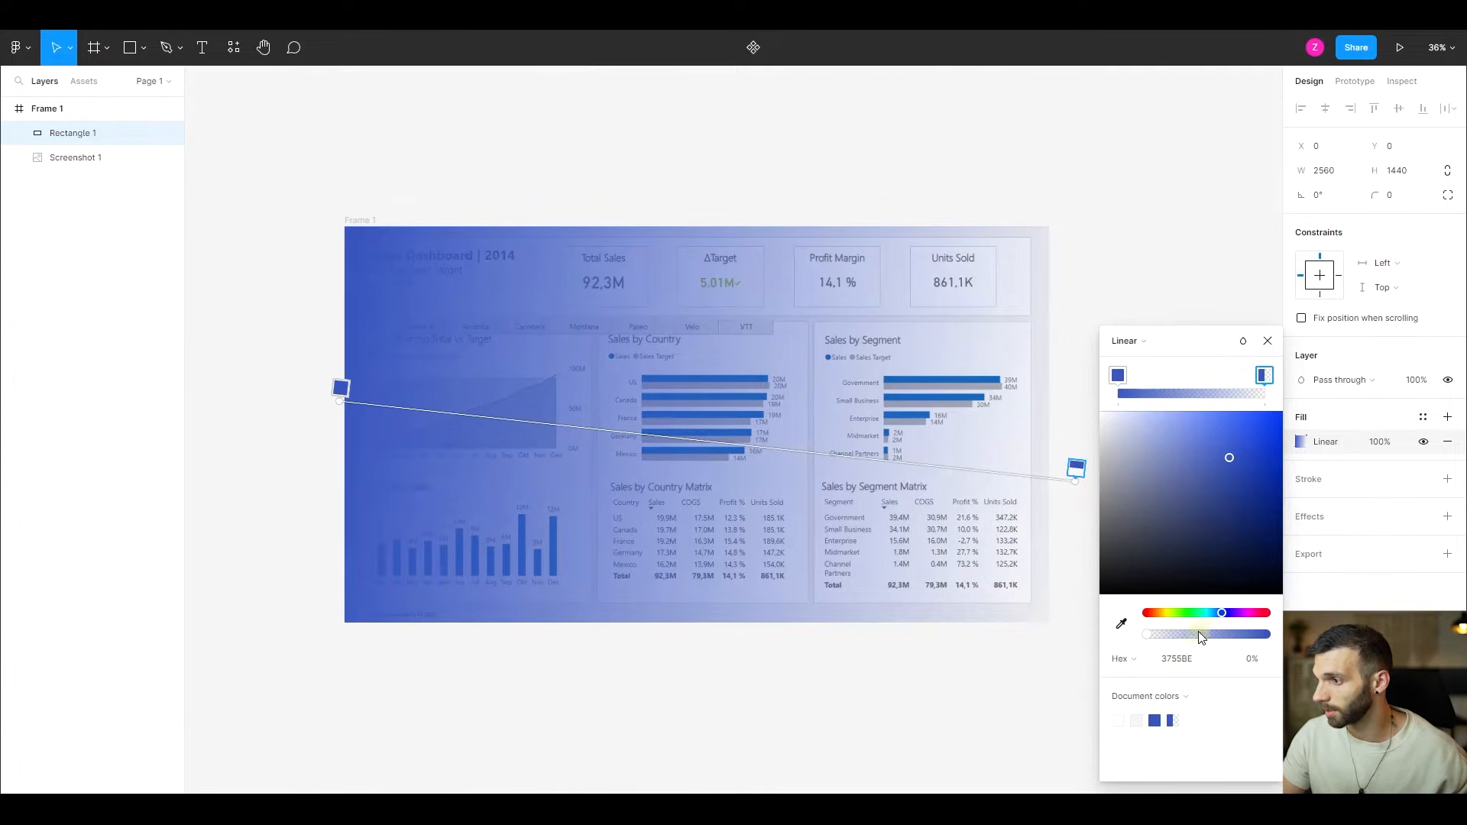
- Set the gradient's end stop to 100% opacity and darken its colour to navy 142357
{"action": "left_click", "coordinate": [1247, 662]}
{"action": "type", "text": "100"}
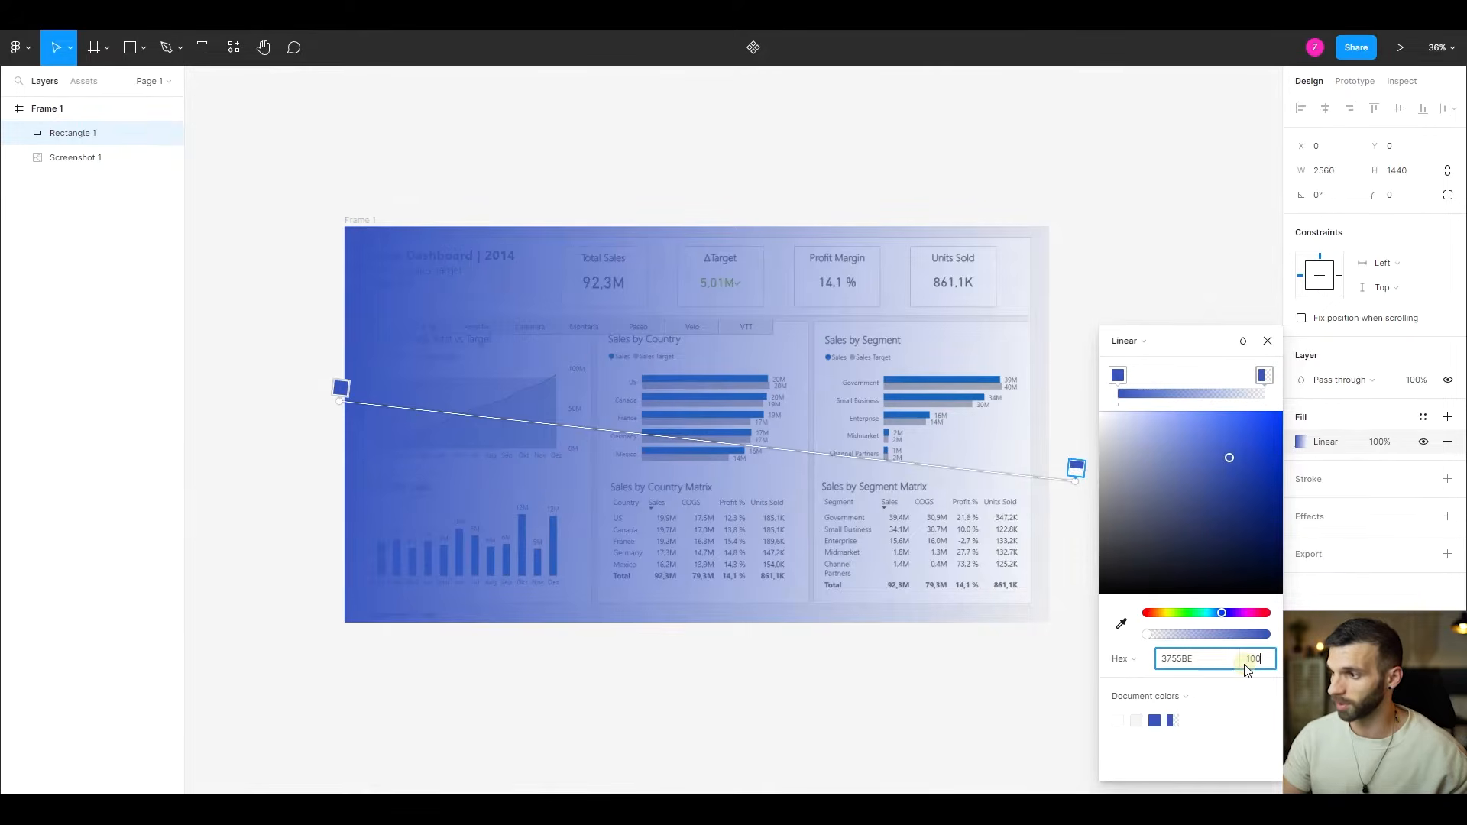
{"action": "key", "text": "Return"}
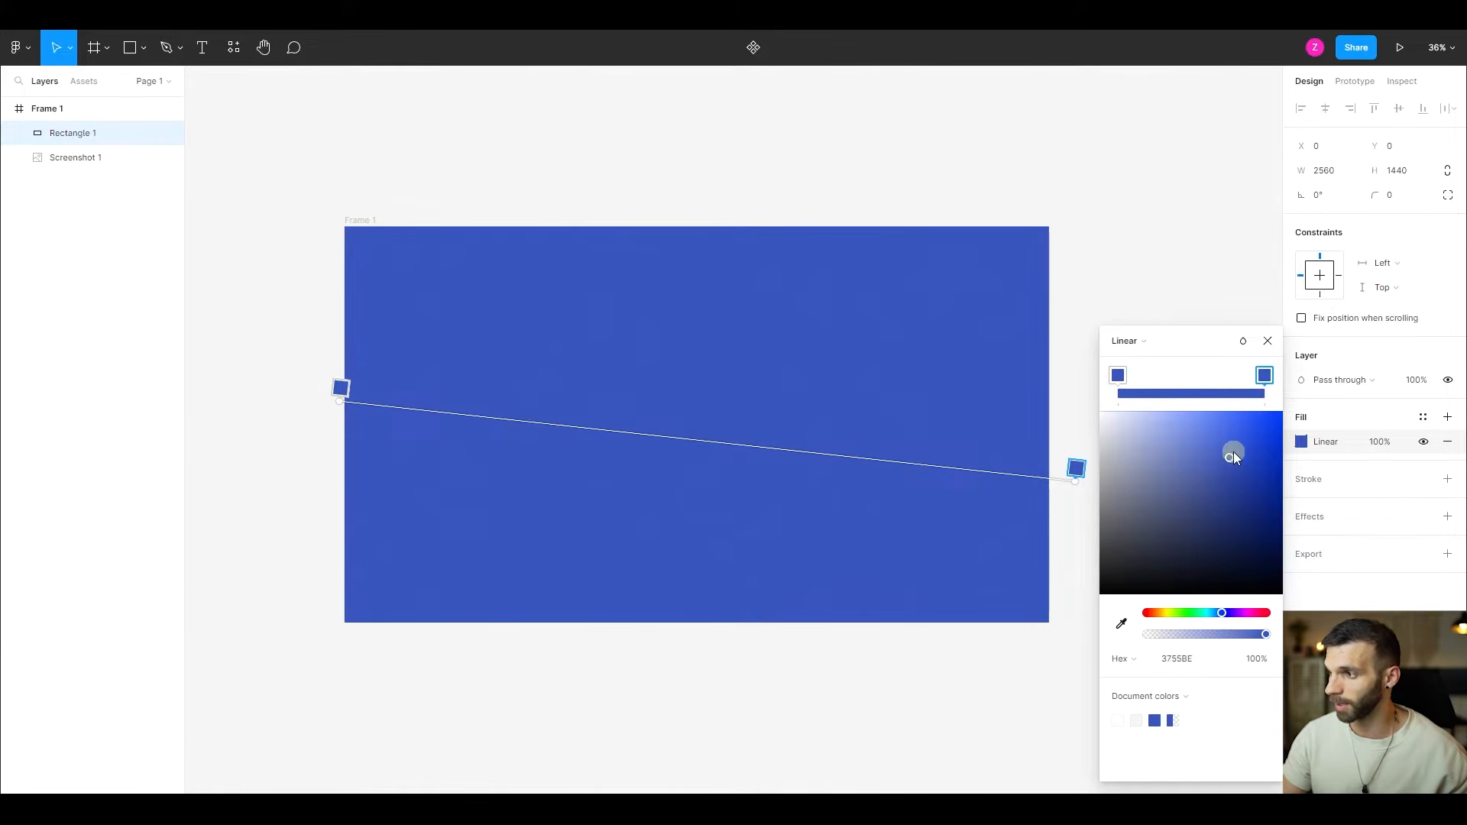
{"action": "left_click_drag", "start_coordinate": [1227, 457], "coordinate": [1240, 537]}
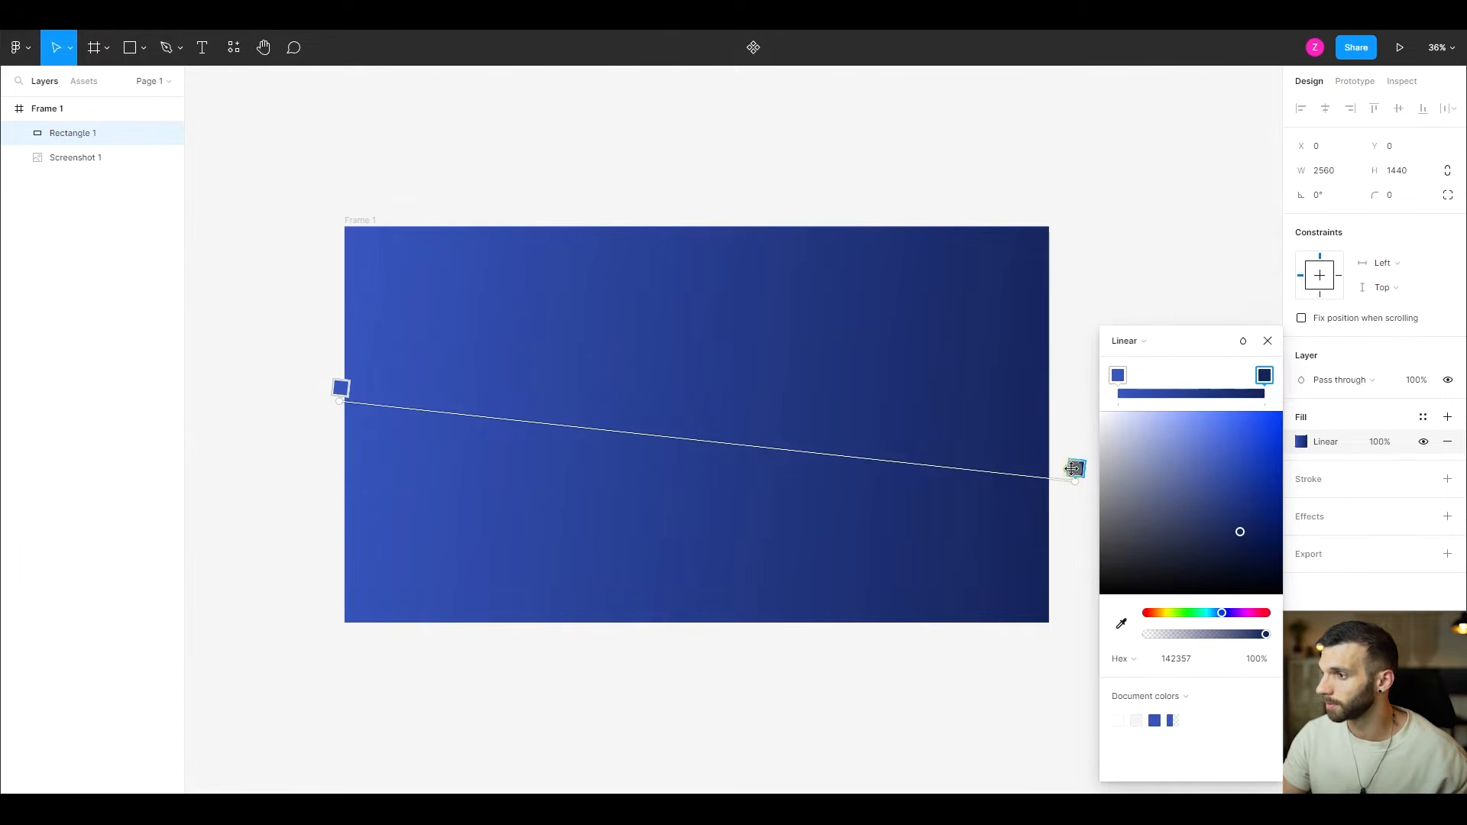
{"action": "left_click", "coordinate": [1270, 342]}
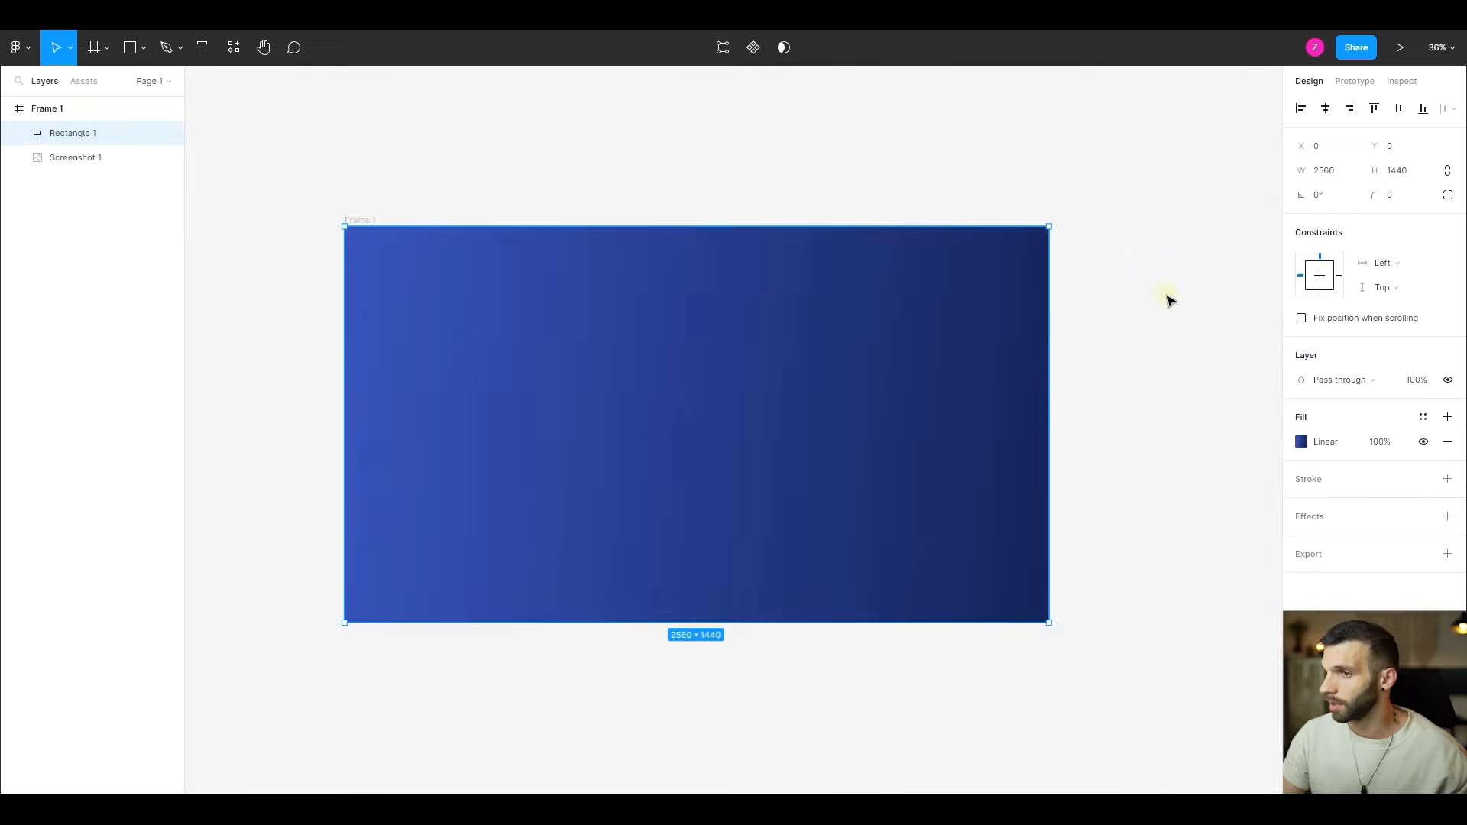
- Rename the gradient rectangle's layer to Background and place the Screenshot 1 layer above it
{"action": "double_click", "coordinate": [109, 142]}
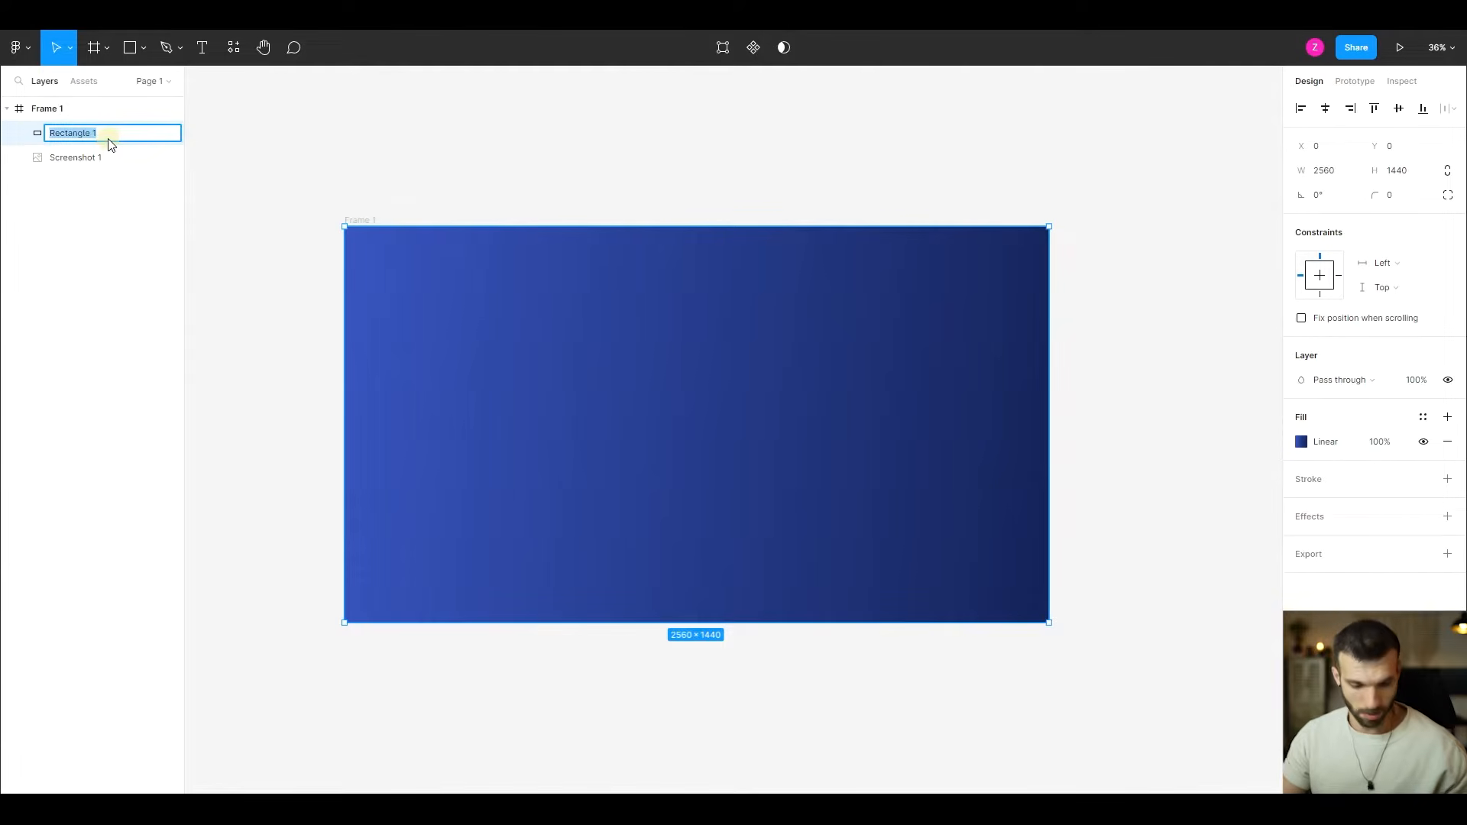
{"action": "type", "text": "Background"}
{"action": "key", "text": "Return"}
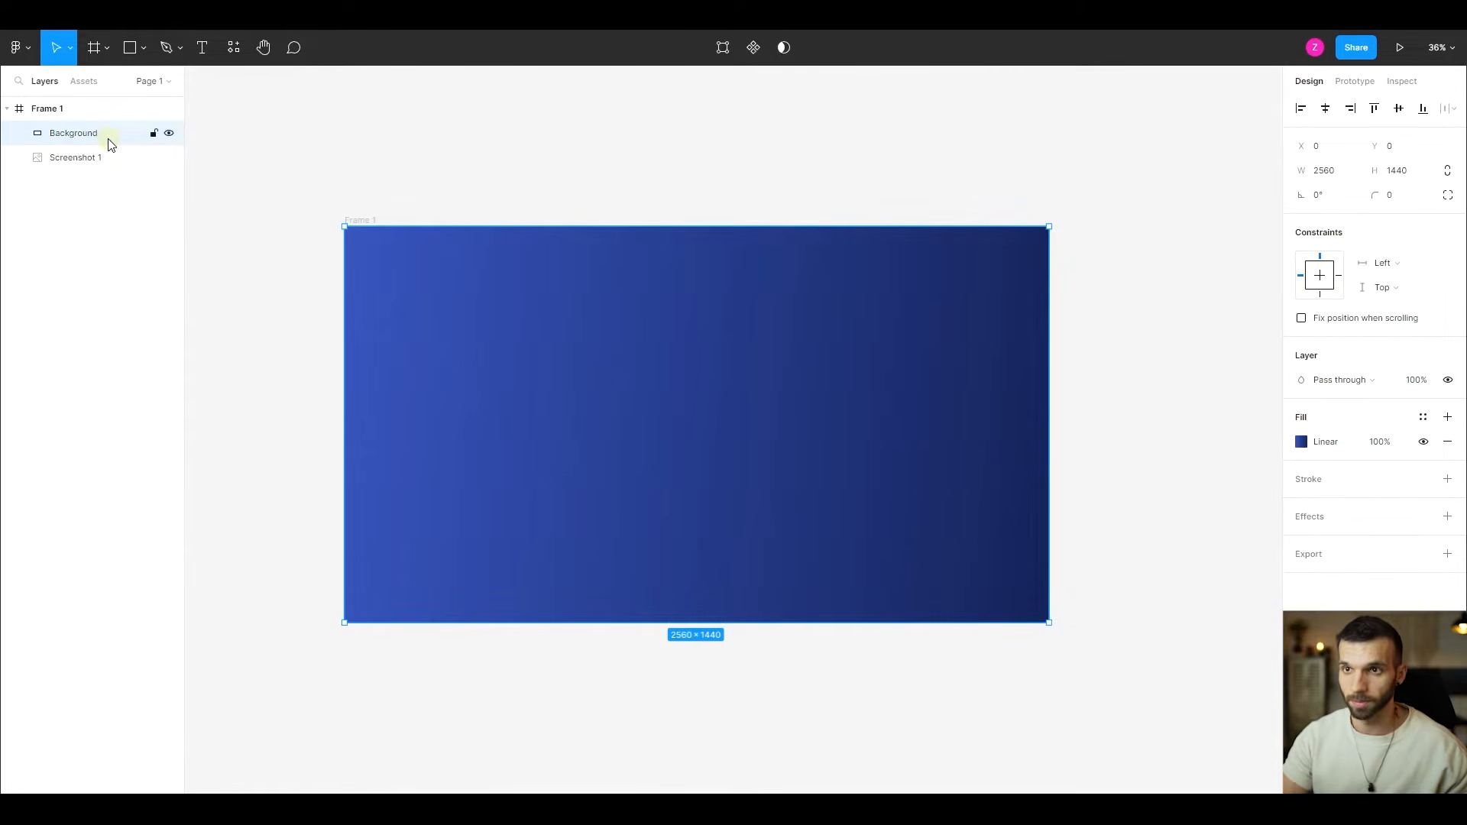
{"action": "left_click_drag", "start_coordinate": [95, 165], "coordinate": [87, 124]}
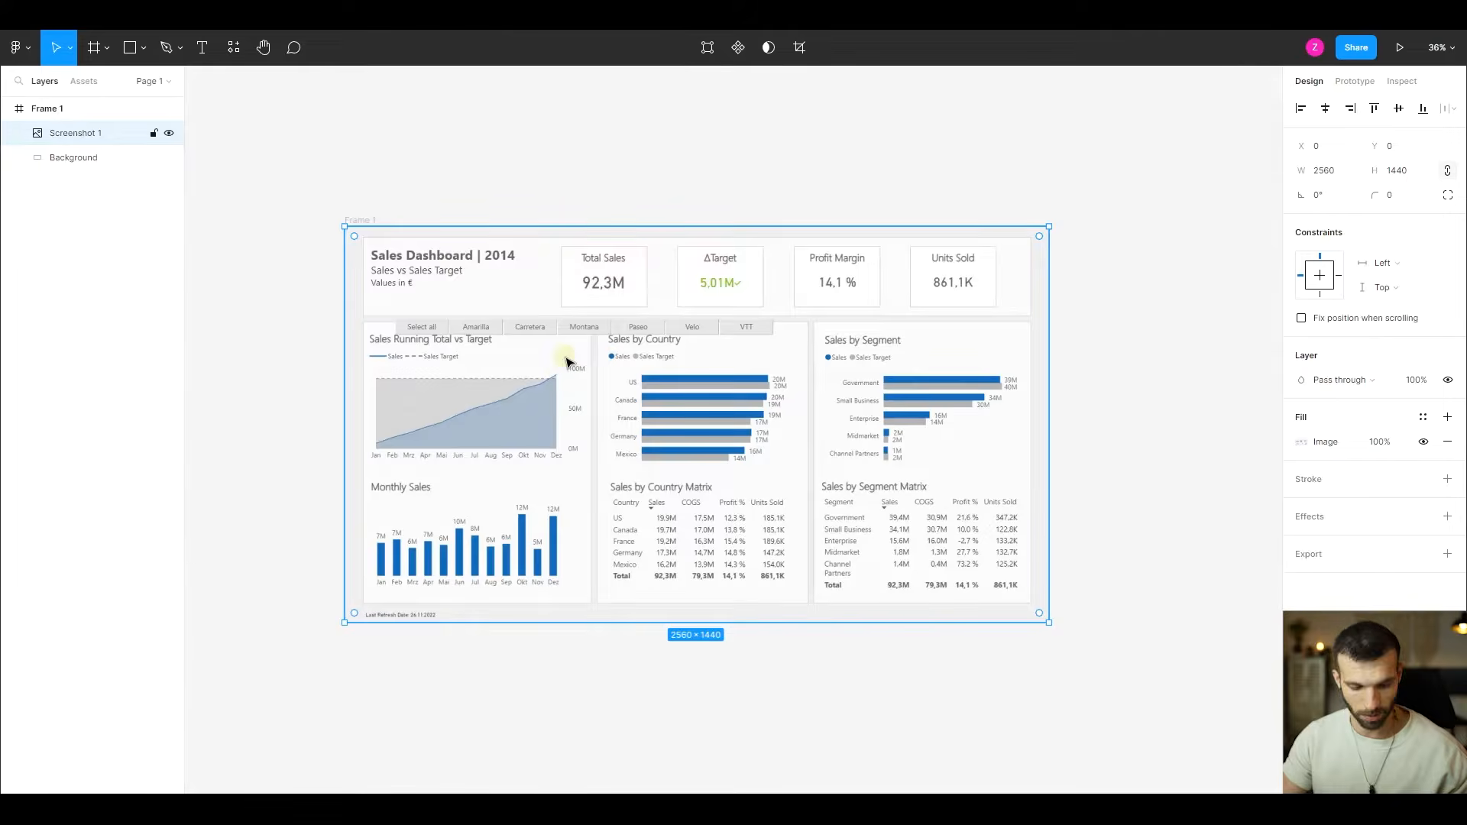
- Draw a rectangle about 2424 × 287 over the screenshot's header area and centre it horizontally in Frame 1
{"action": "scroll", "coordinate": [628, 351], "scroll_direction": "up", "scroll_amount": 1}
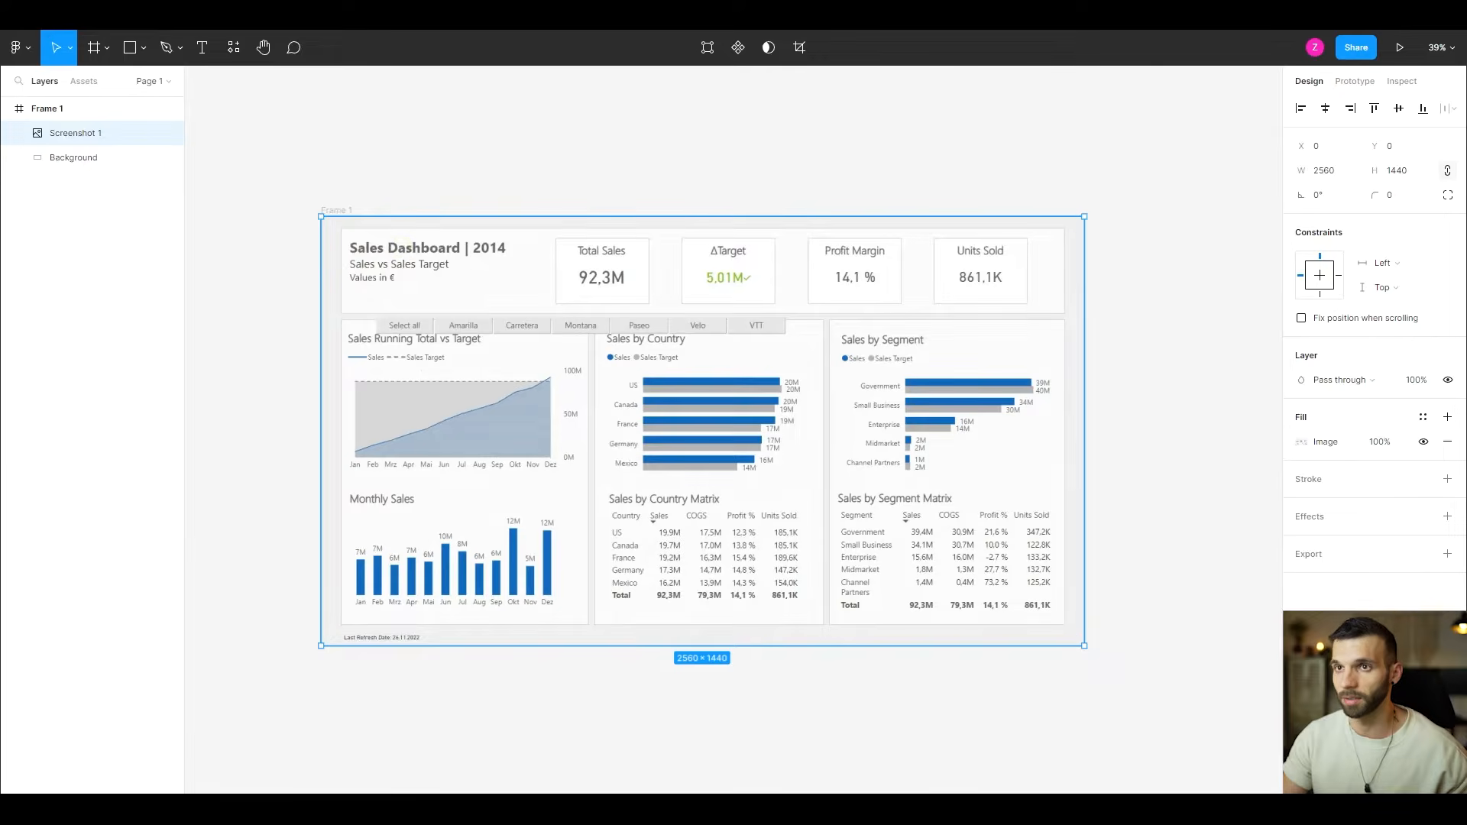
{"action": "left_click", "coordinate": [103, 50]}
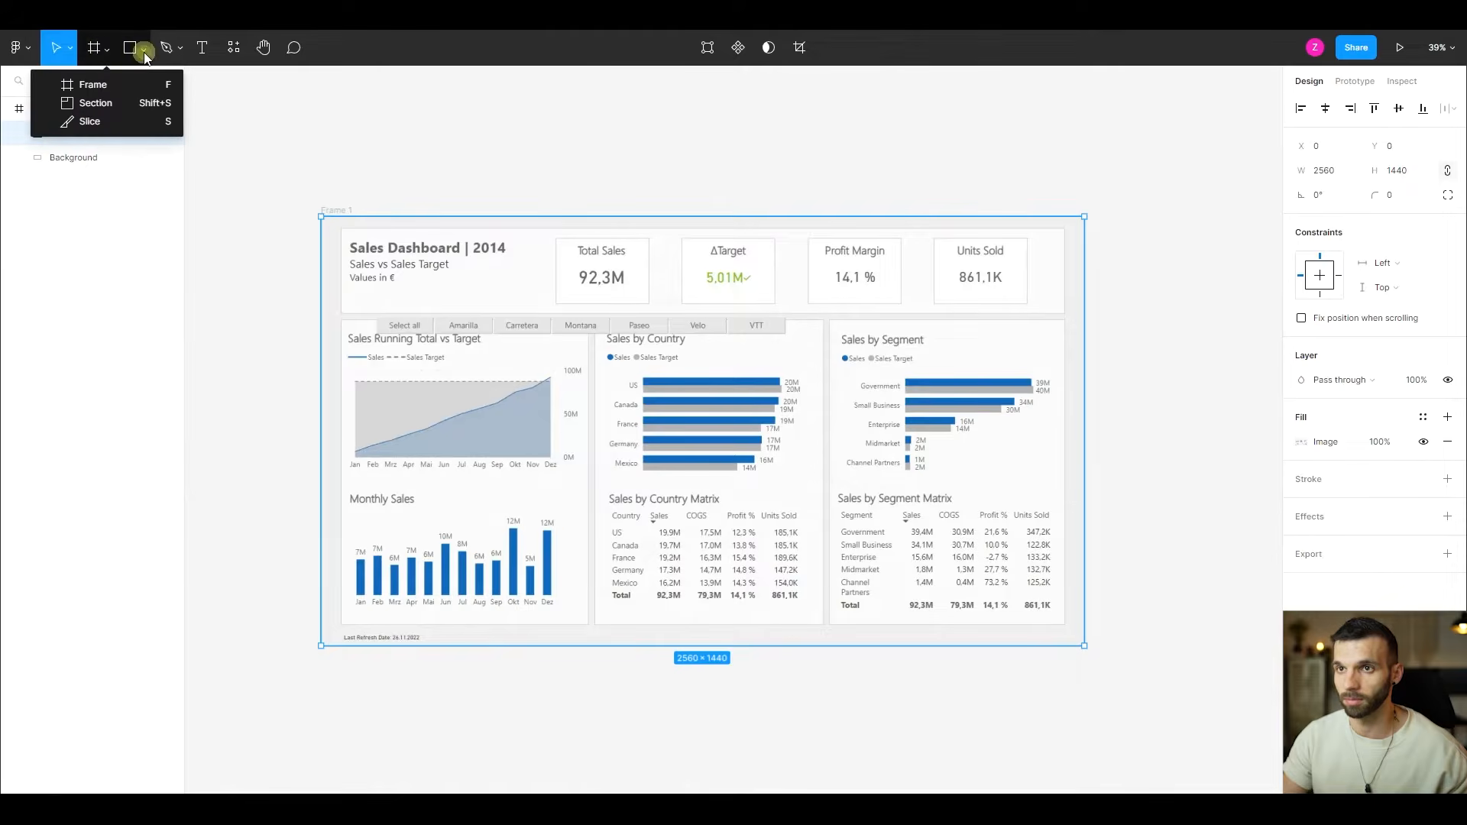
{"action": "left_click", "coordinate": [139, 48]}
{"action": "left_click", "coordinate": [127, 85]}
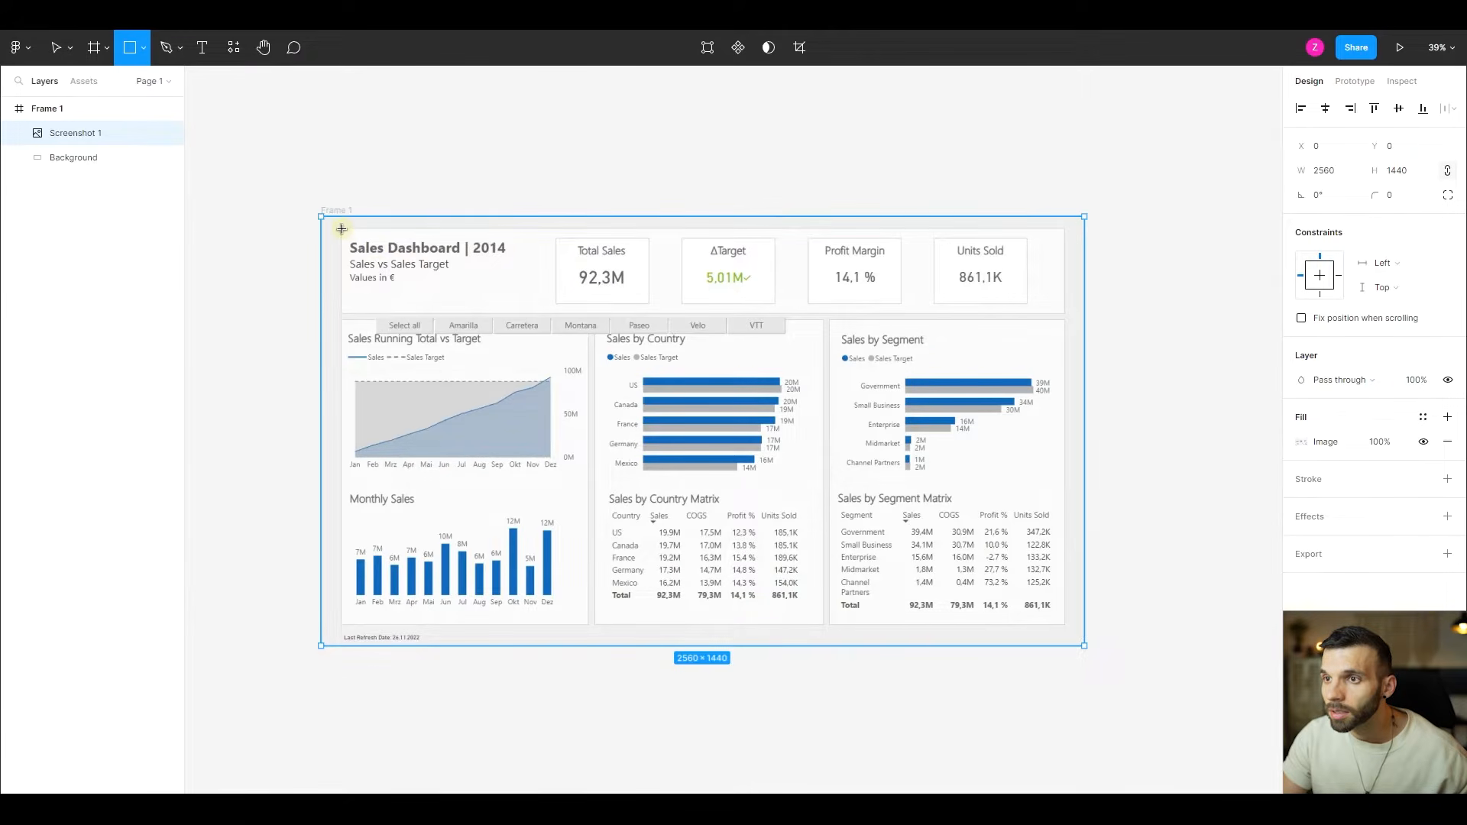
{"action": "left_click_drag", "start_coordinate": [340, 229], "coordinate": [1064, 314]}
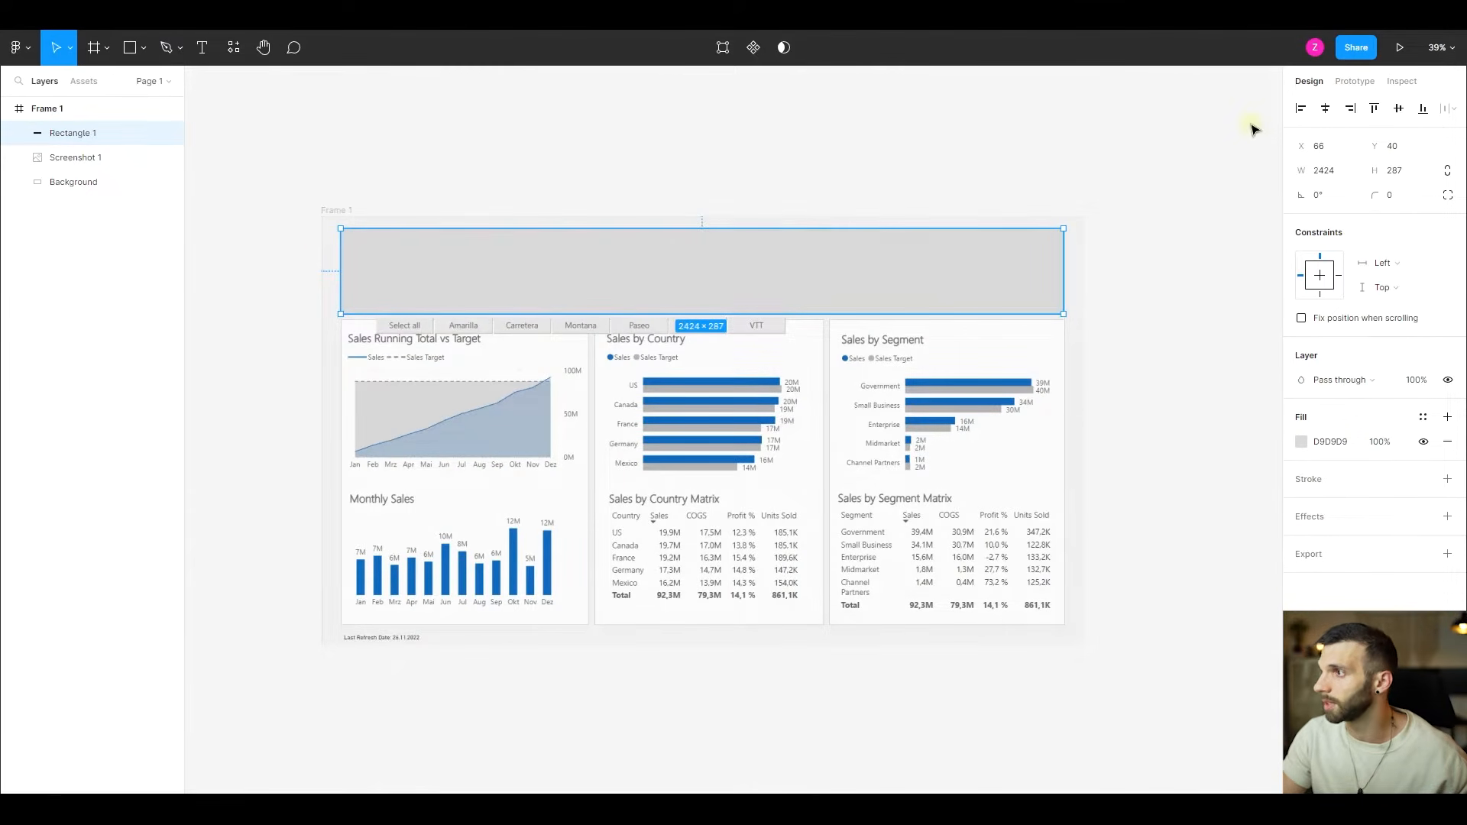
{"action": "left_click", "coordinate": [1327, 109]}
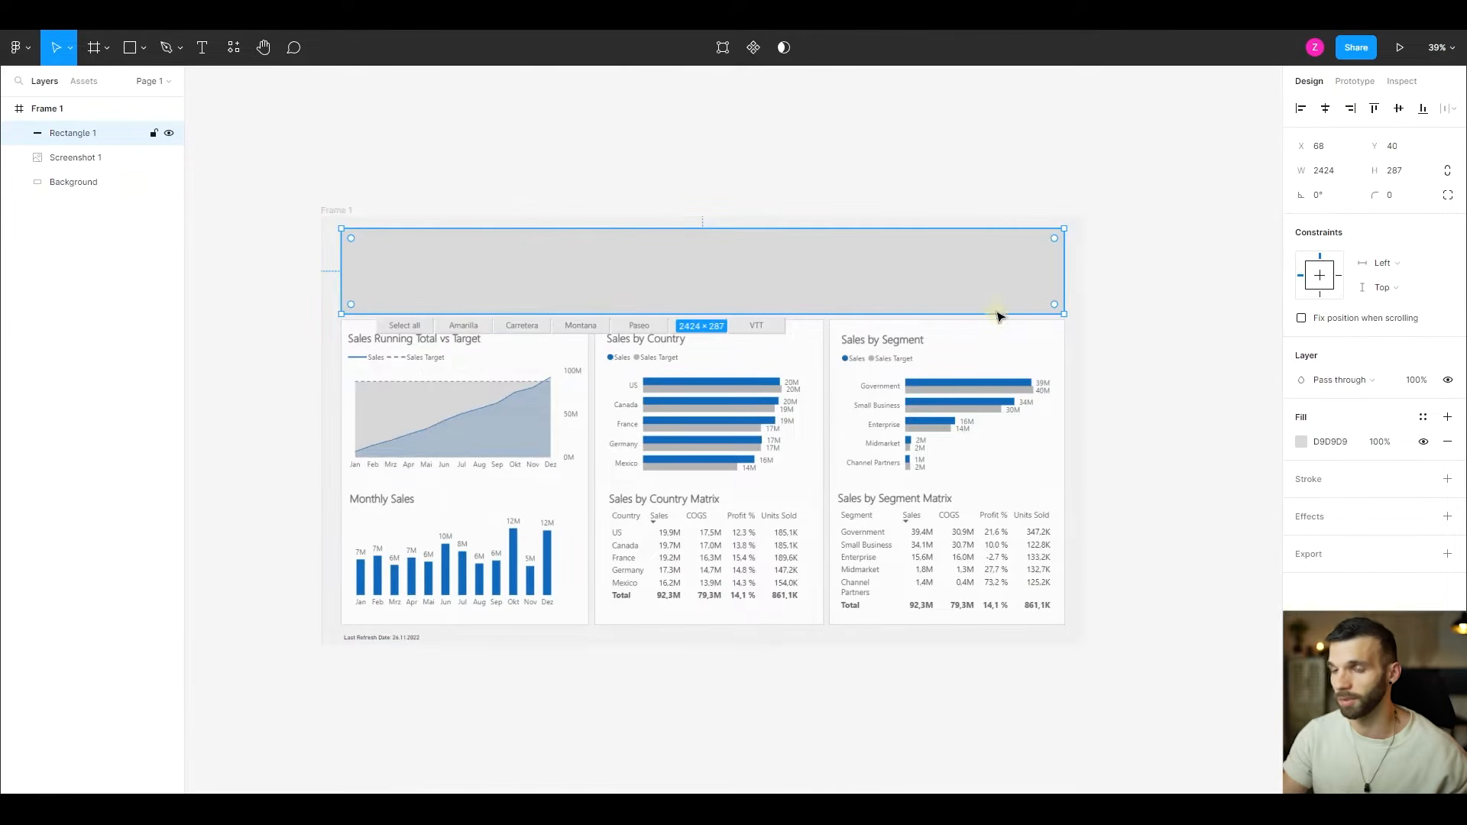
{"action": "left_click", "coordinate": [1325, 171]}
{"action": "key", "text": "Return"}
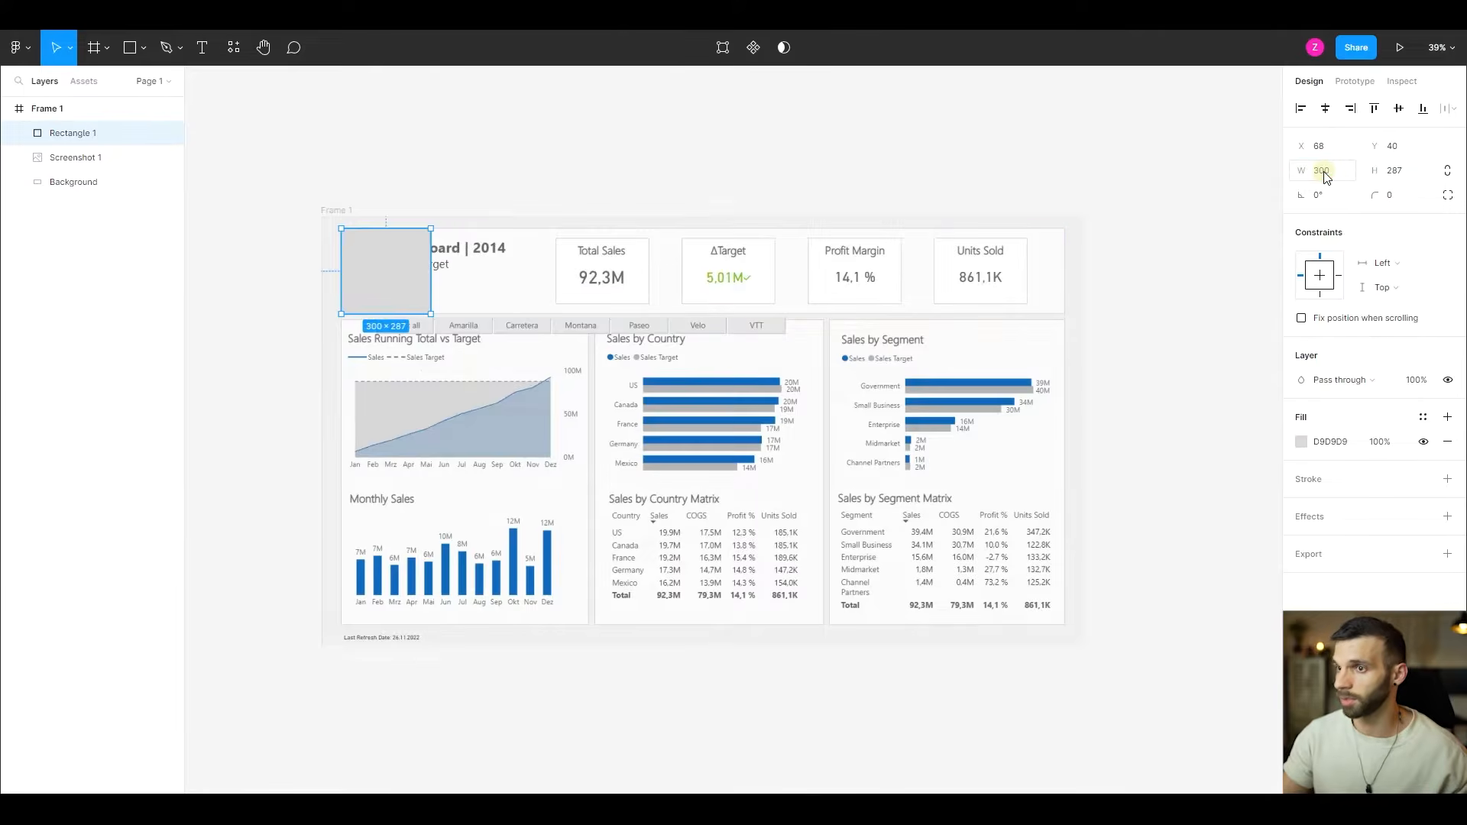
{"action": "left_click_drag", "start_coordinate": [1306, 172], "coordinate": [1284, 216]}
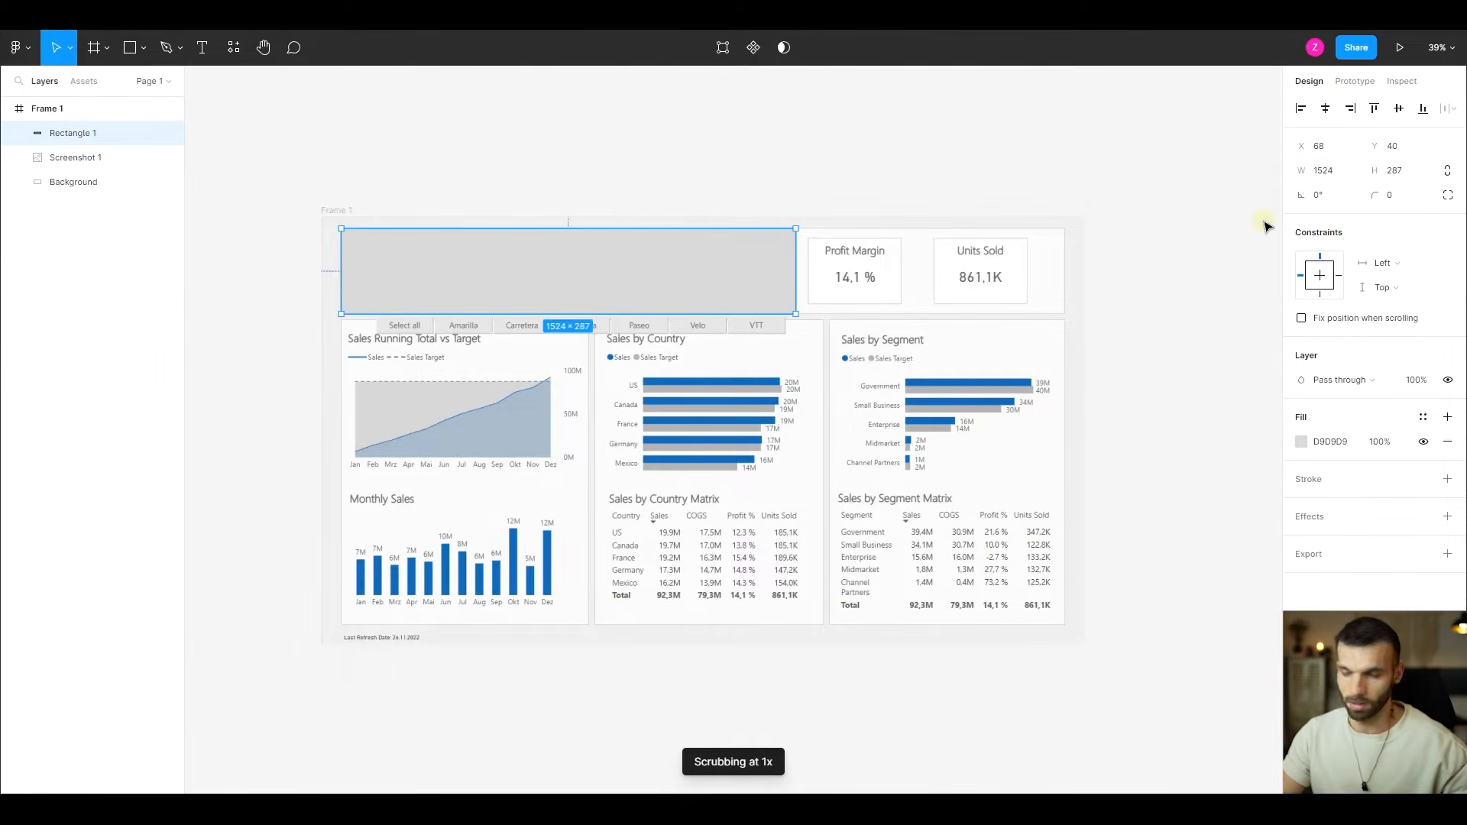
{"action": "key", "text": "ctrl+z"}
{"action": "key", "text": "ctrl+z"}
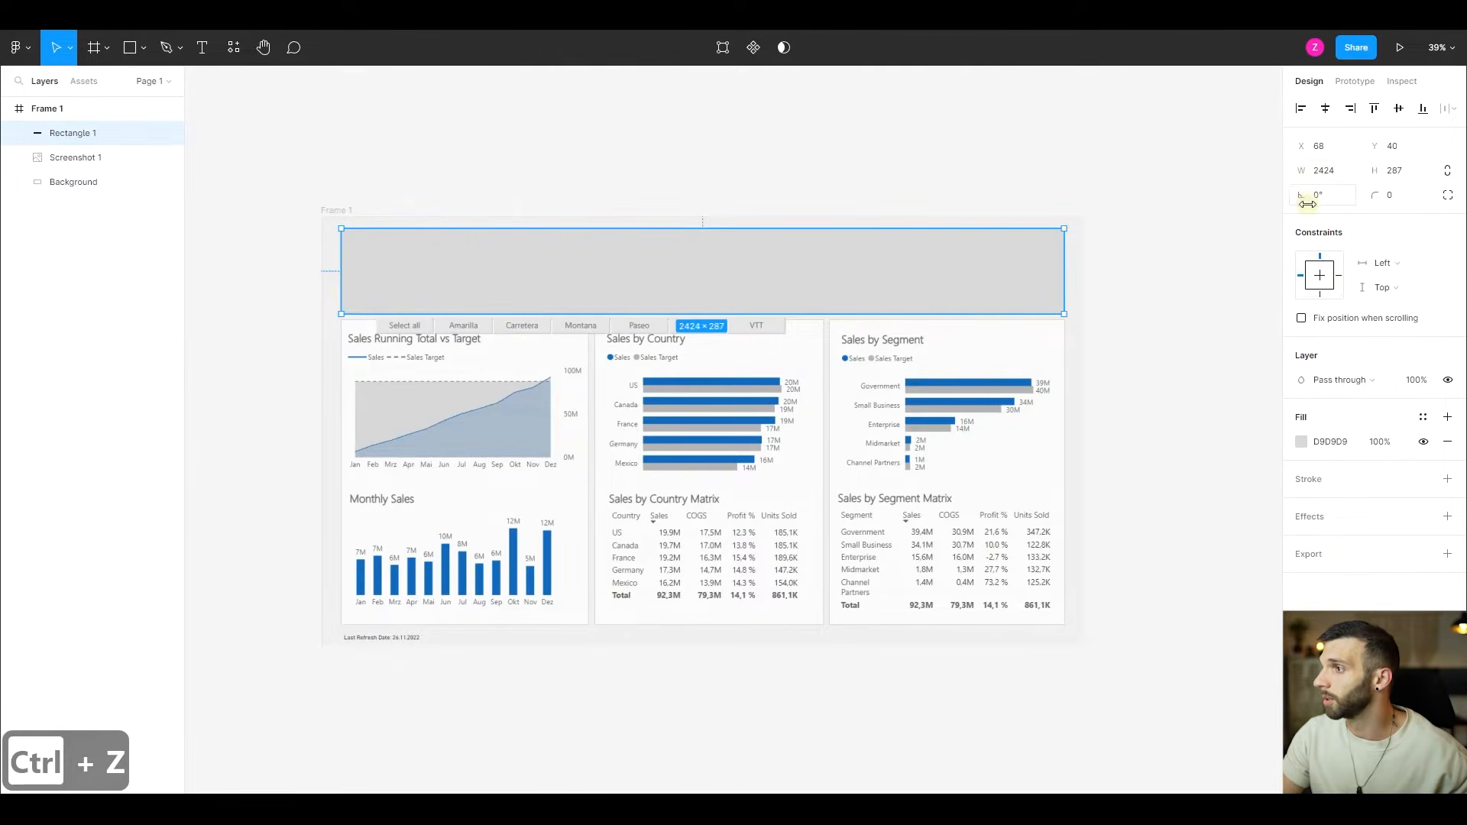
{"action": "left_click_drag", "start_coordinate": [1301, 198], "coordinate": [1331, 210]}
{"action": "type", "text": "0"}
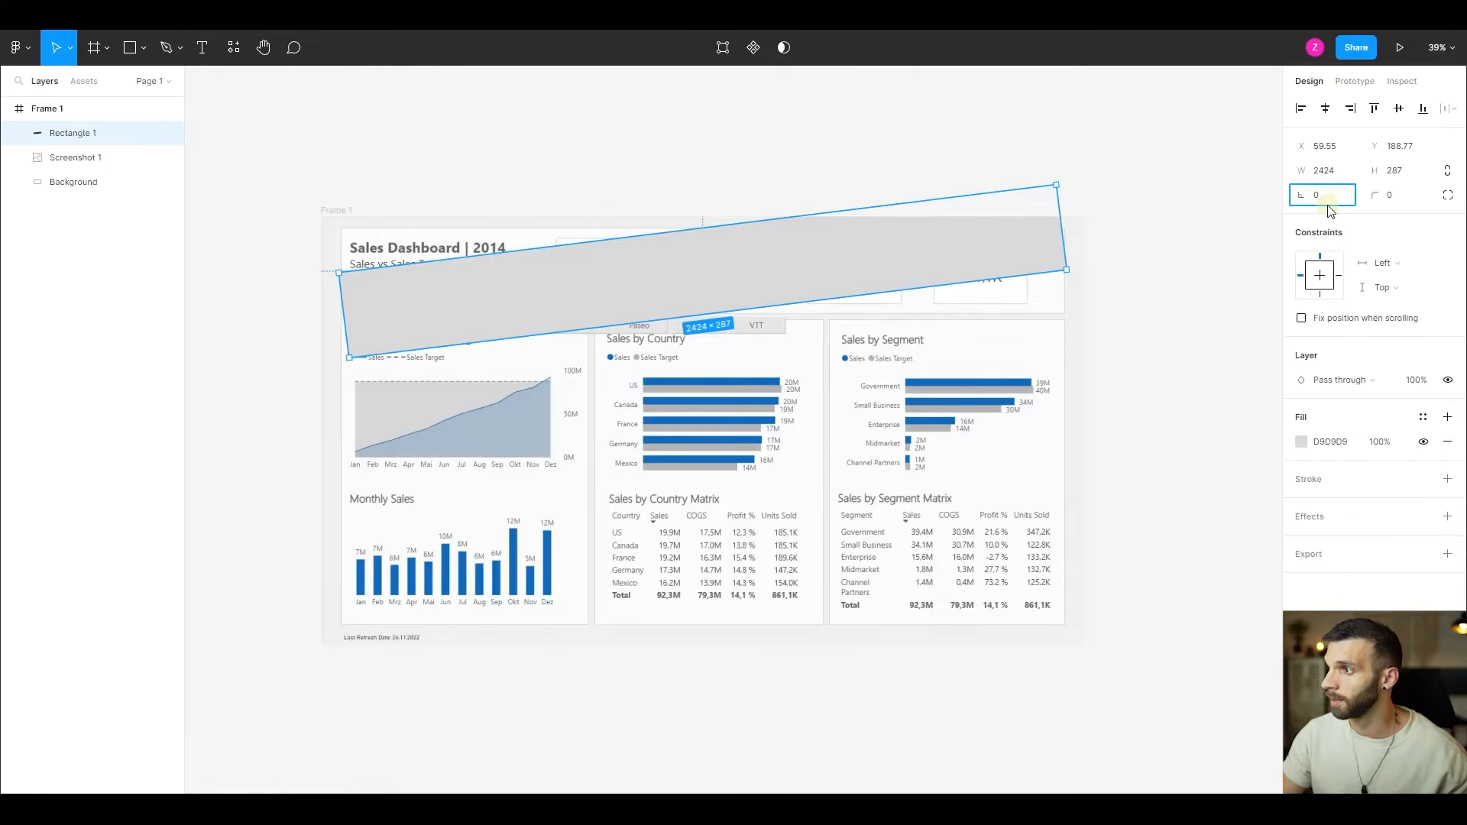
{"action": "key", "text": "Tab"}
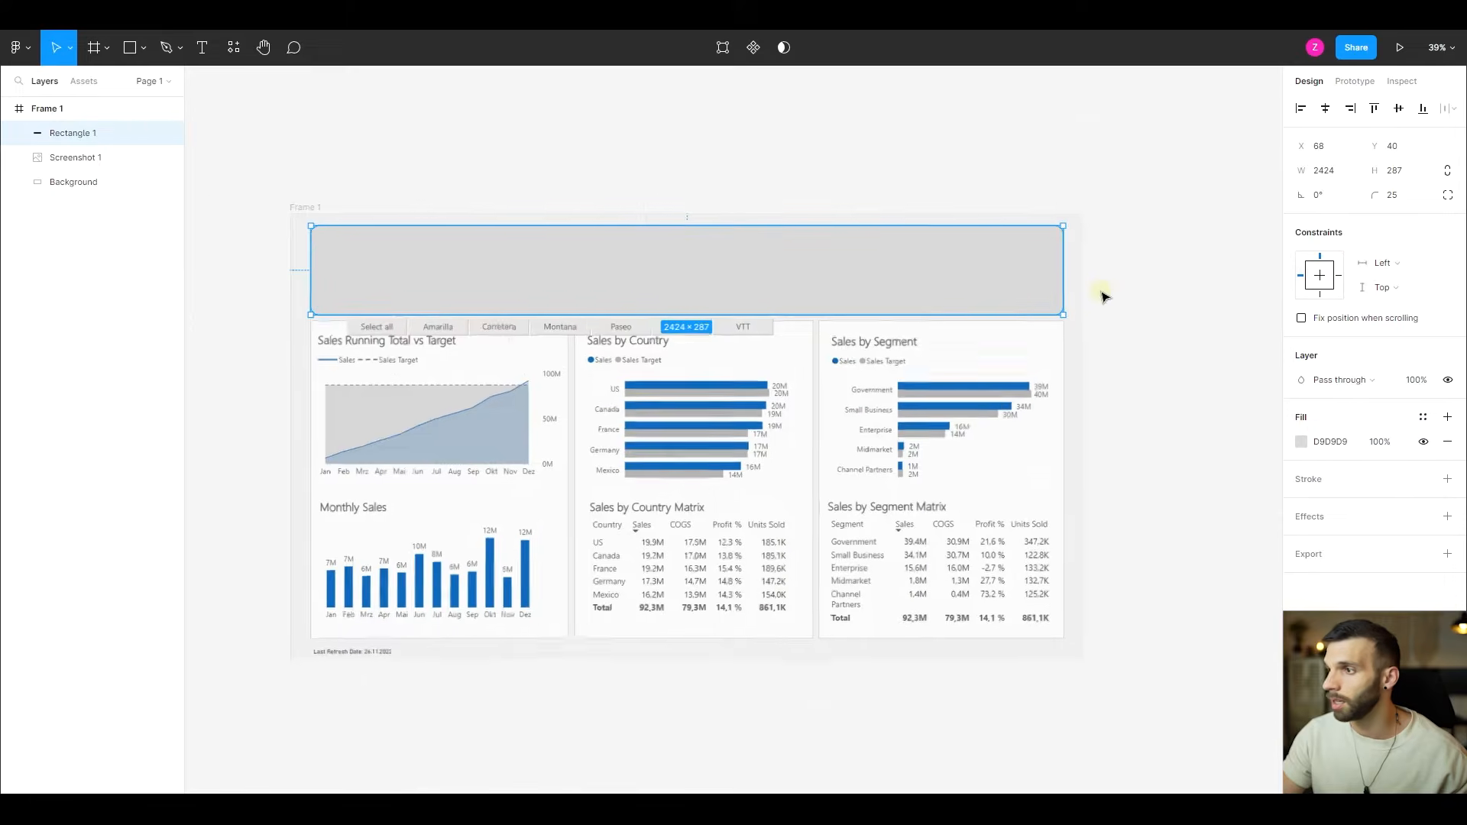
- Set the header rectangle's corner radius to 50
{"action": "scroll", "coordinate": [994, 297], "scroll_direction": "up", "scroll_amount": 5}
{"action": "scroll", "coordinate": [988, 292], "scroll_direction": "down", "scroll_amount": 5}
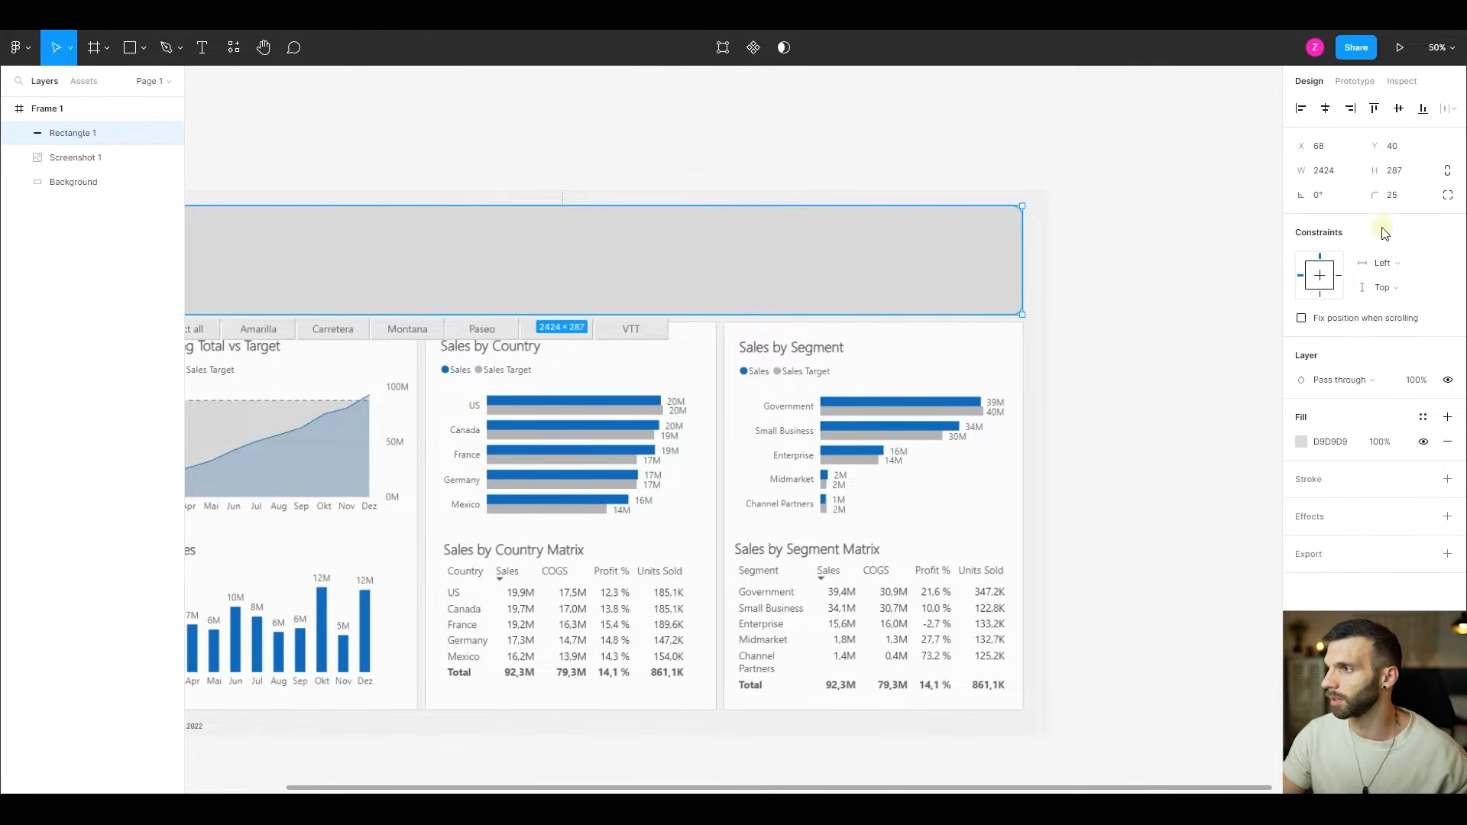
{"action": "left_click", "coordinate": [1395, 198]}
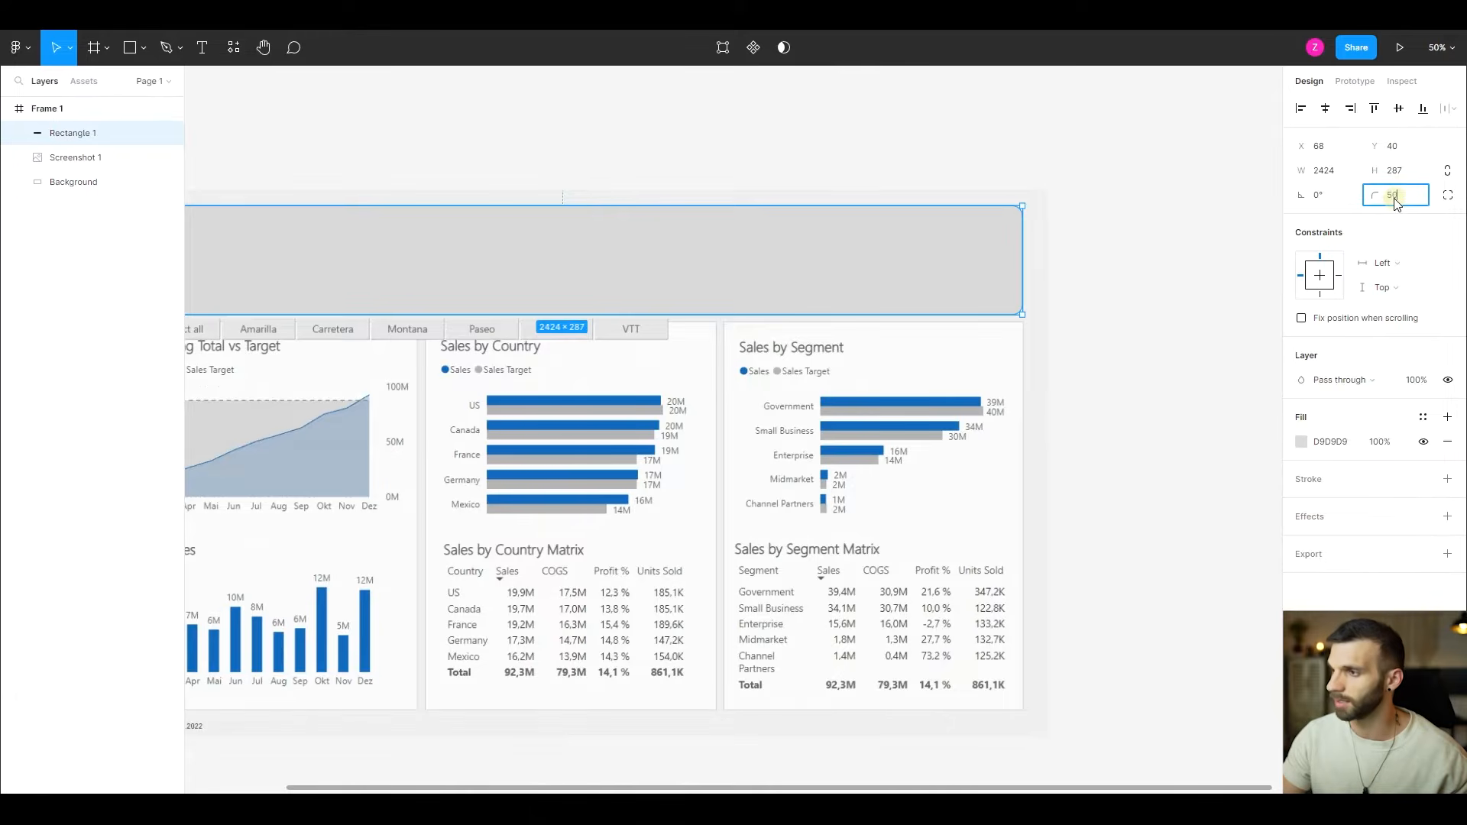
{"action": "type", "text": "50"}
{"action": "key", "text": "Return"}
{"action": "scroll", "coordinate": [879, 393], "scroll_direction": "down", "scroll_amount": 4}
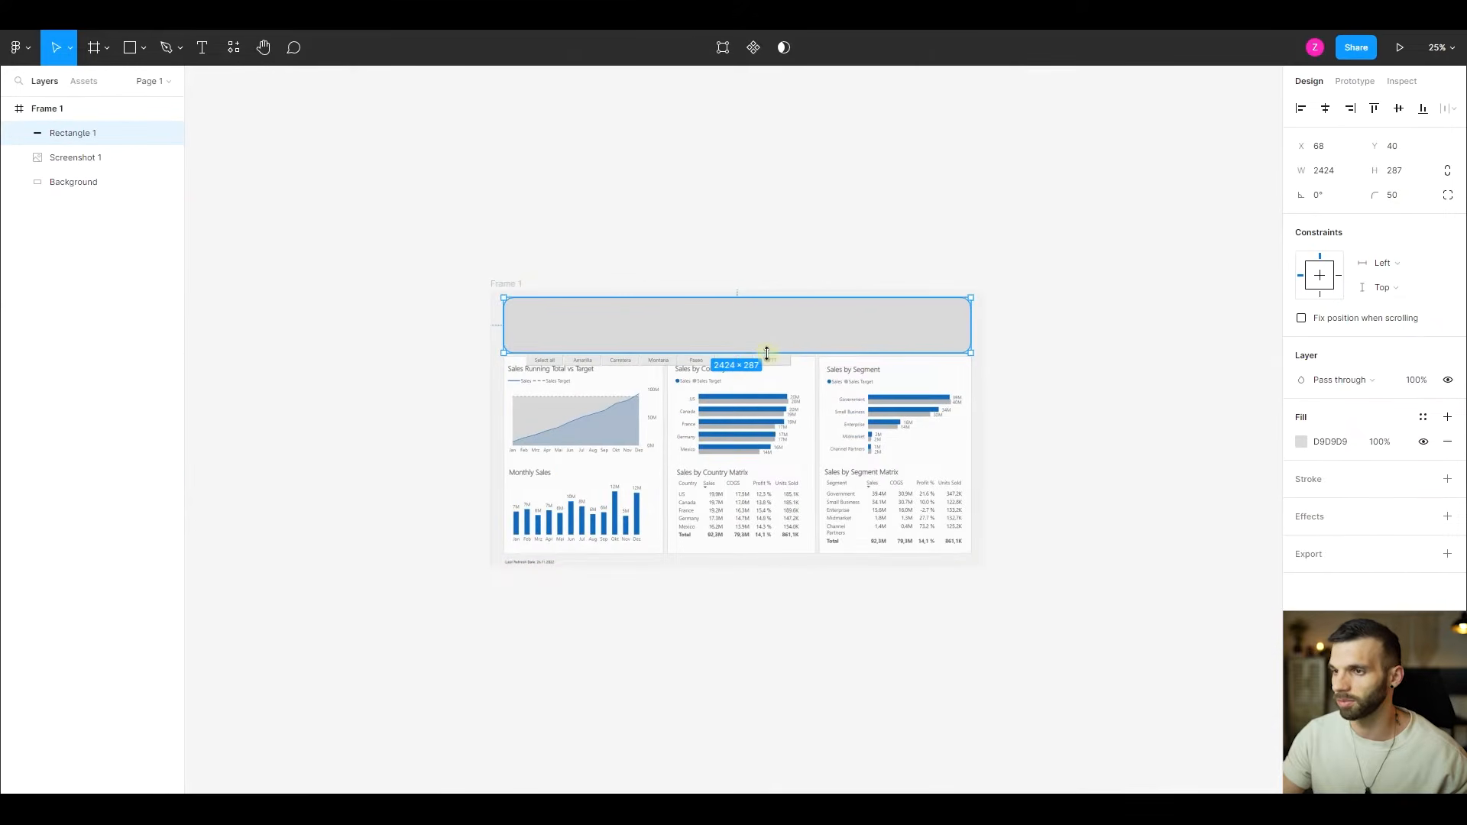
{"action": "scroll", "coordinate": [812, 380], "scroll_direction": "up", "scroll_amount": 5}
{"action": "scroll", "coordinate": [1097, 360], "scroll_direction": "down", "scroll_amount": 2}
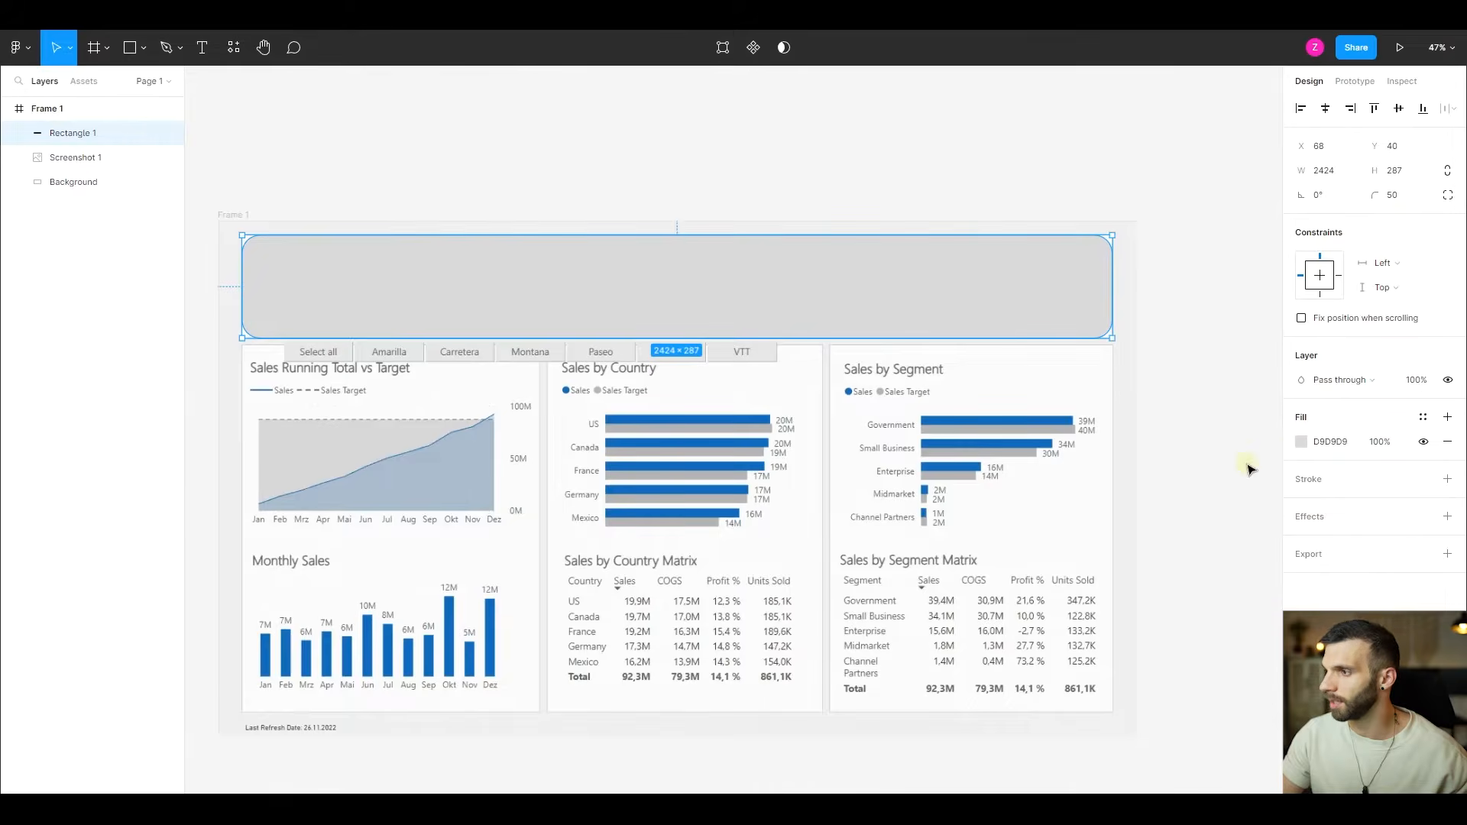
- Change the header rectangle's fill colour to white, FFFFFF
{"action": "left_click", "coordinate": [1299, 447]}
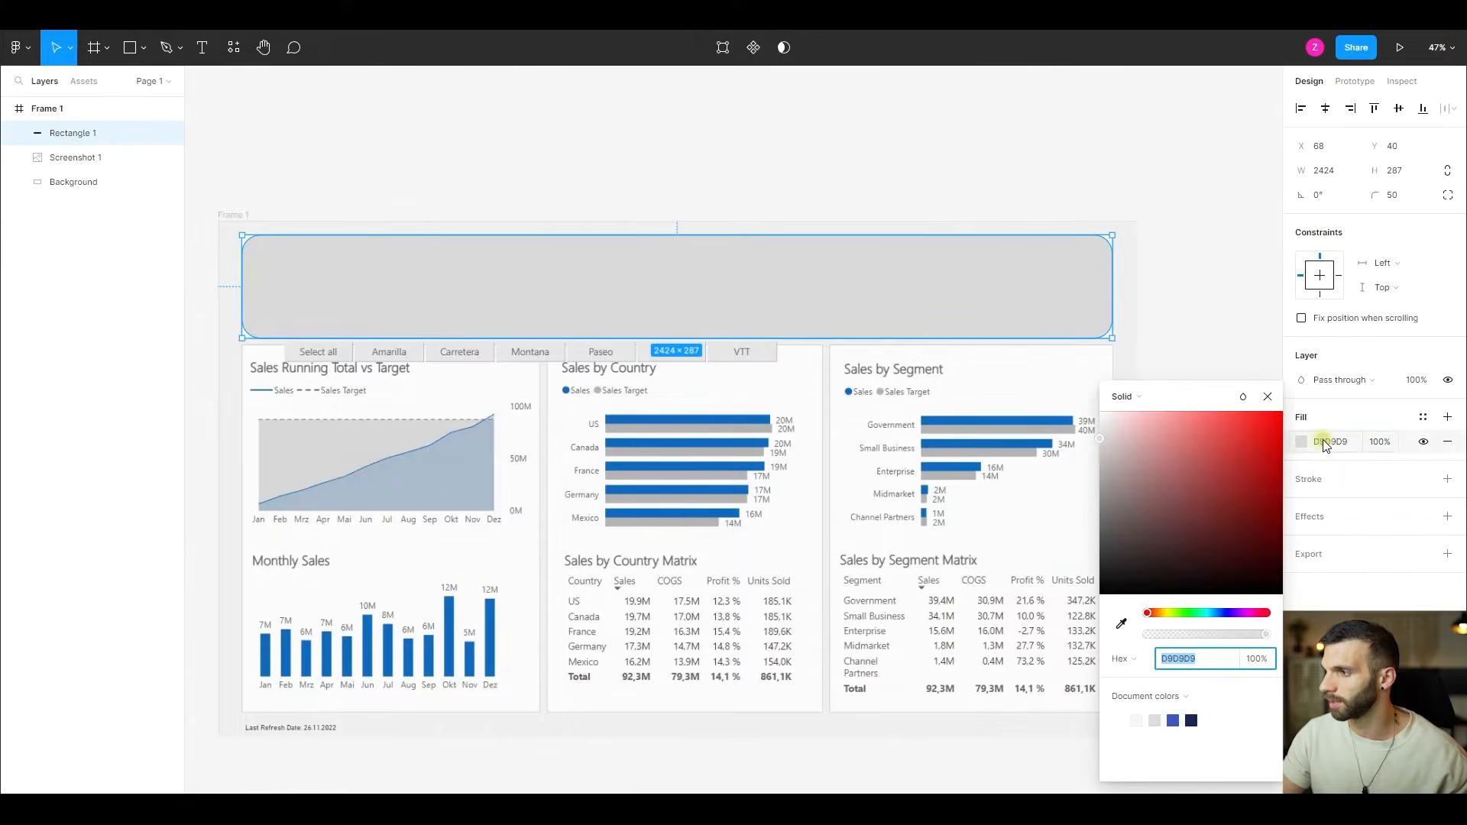
{"action": "left_click", "coordinate": [1324, 443]}
{"action": "type", "text": "f"}
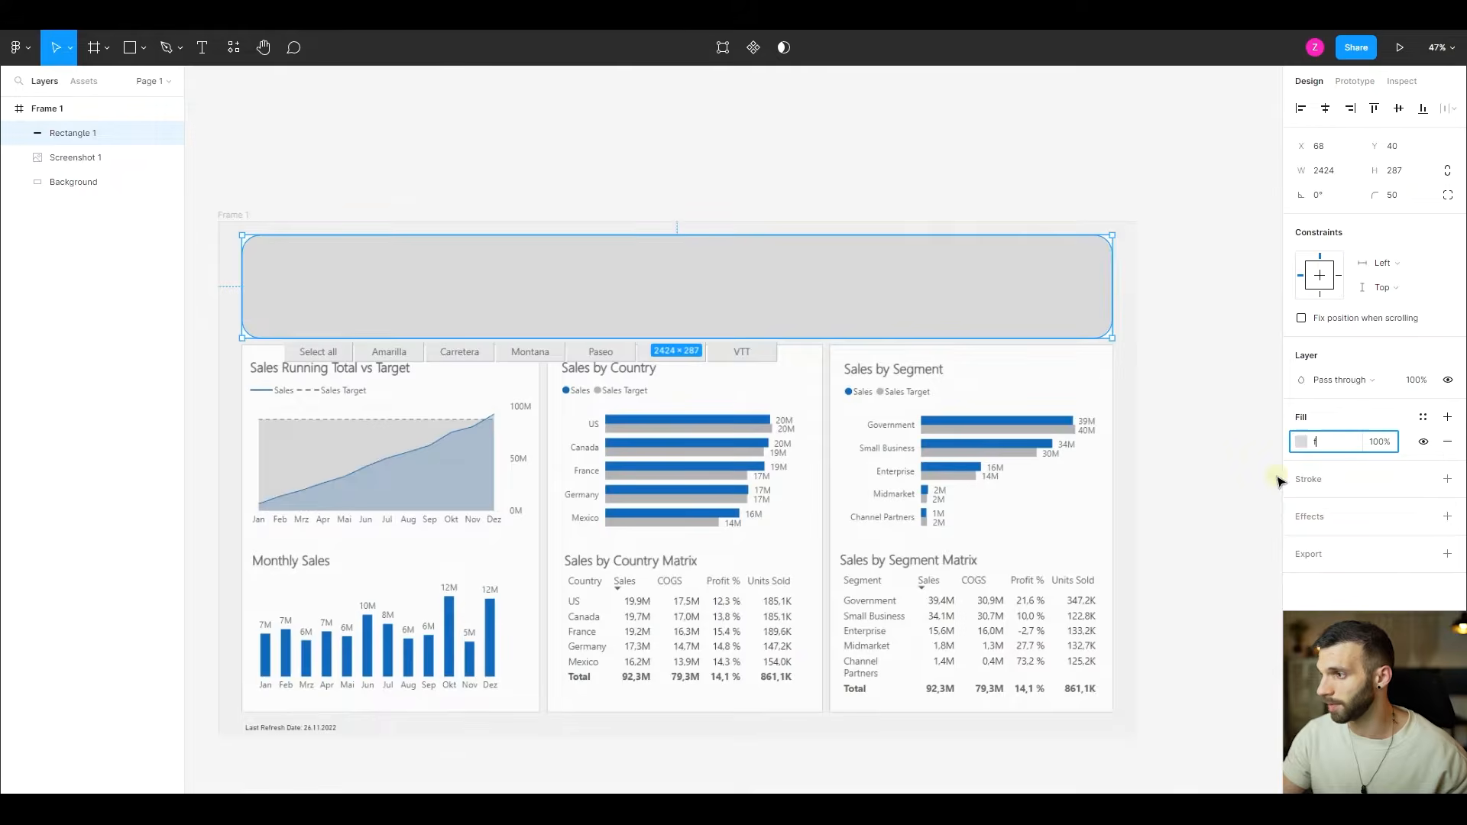
{"action": "key", "text": "Tab"}
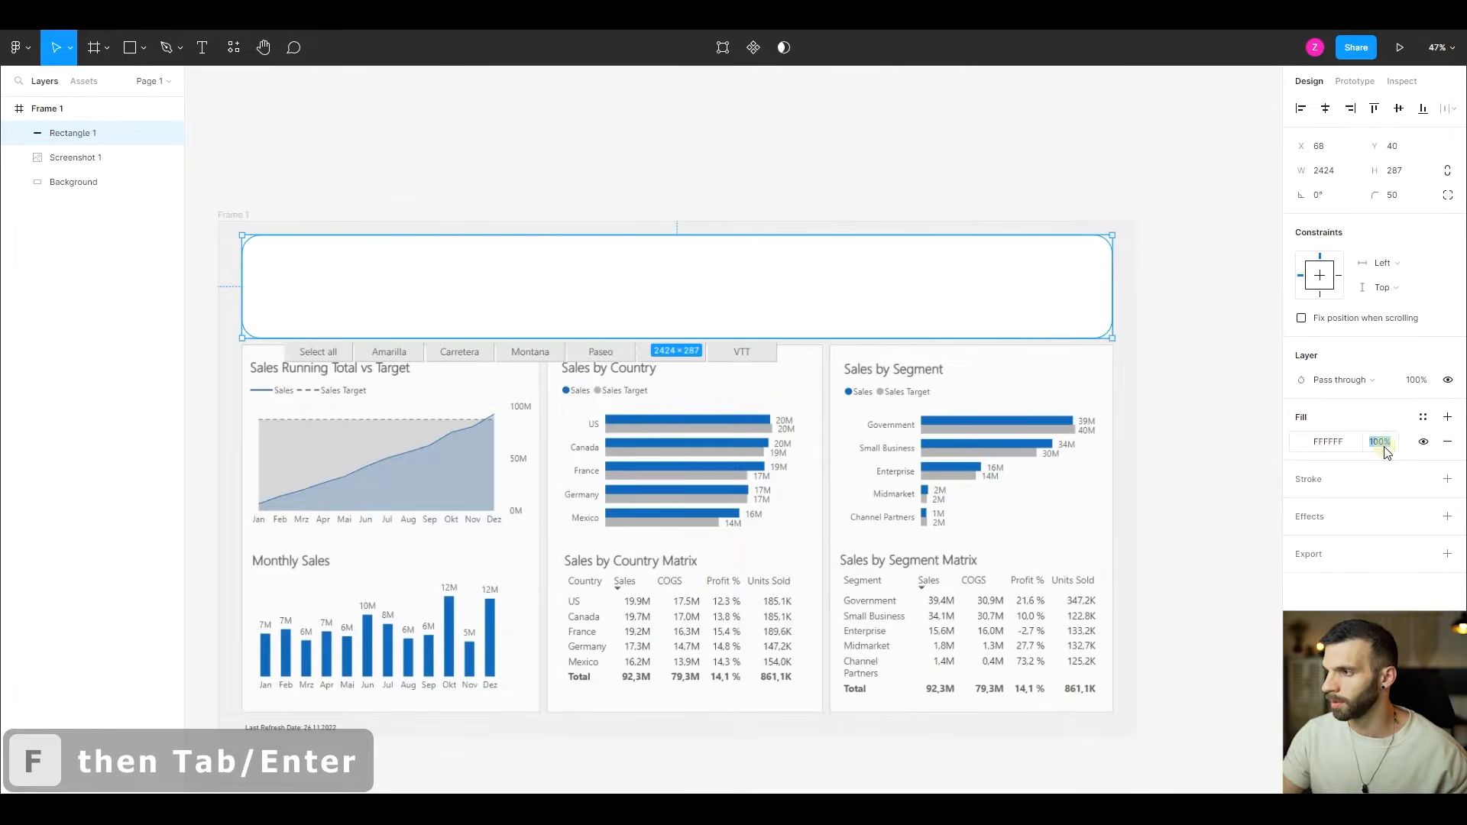
- Add a drop shadow to the header rectangle with X and Y offsets of 30
{"action": "left_click", "coordinate": [1447, 517]}
{"action": "left_click", "coordinate": [1380, 544]}
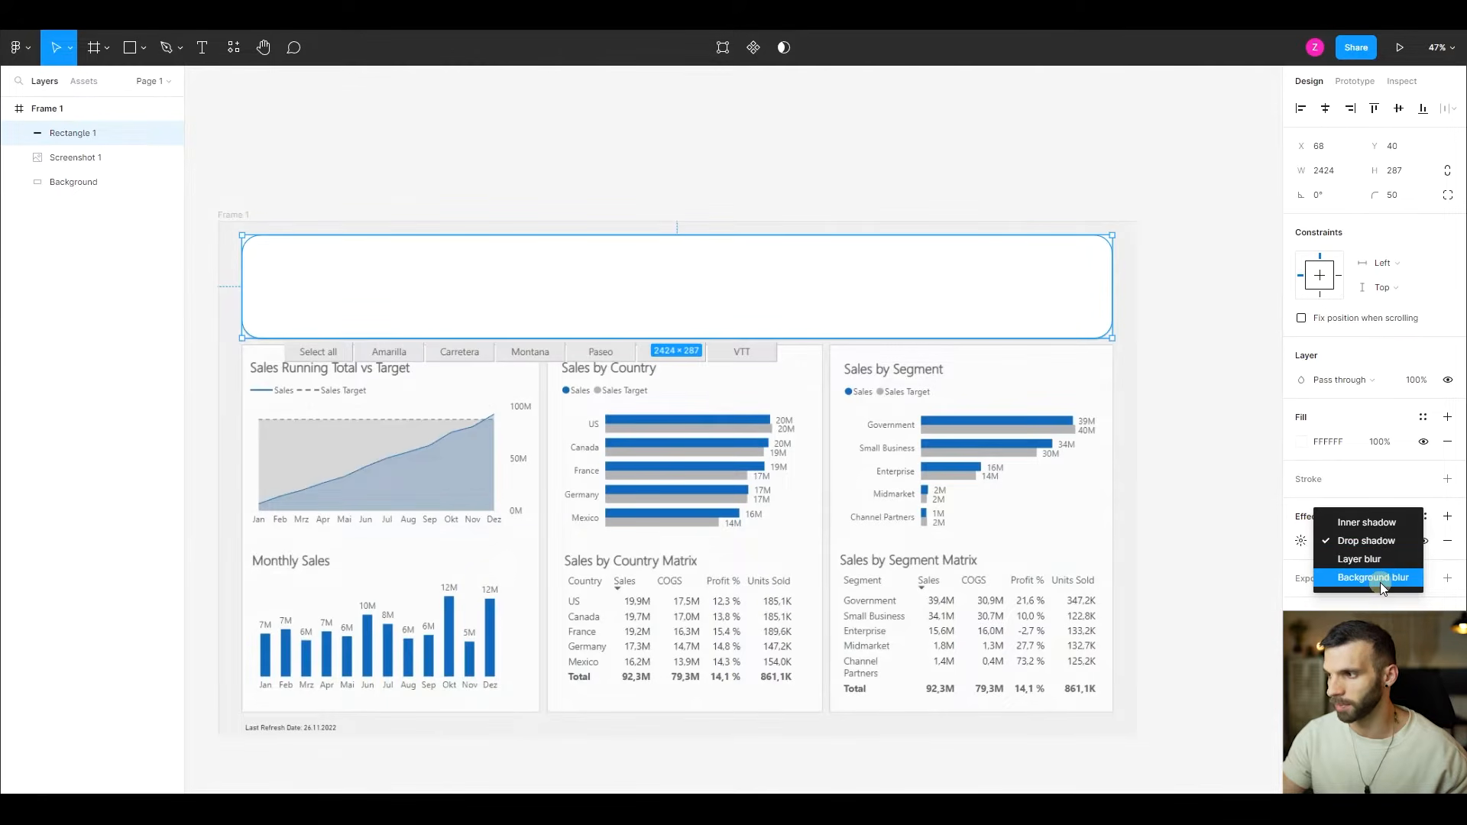
{"action": "left_click", "coordinate": [1304, 544]}
{"action": "left_click", "coordinate": [1303, 543]}
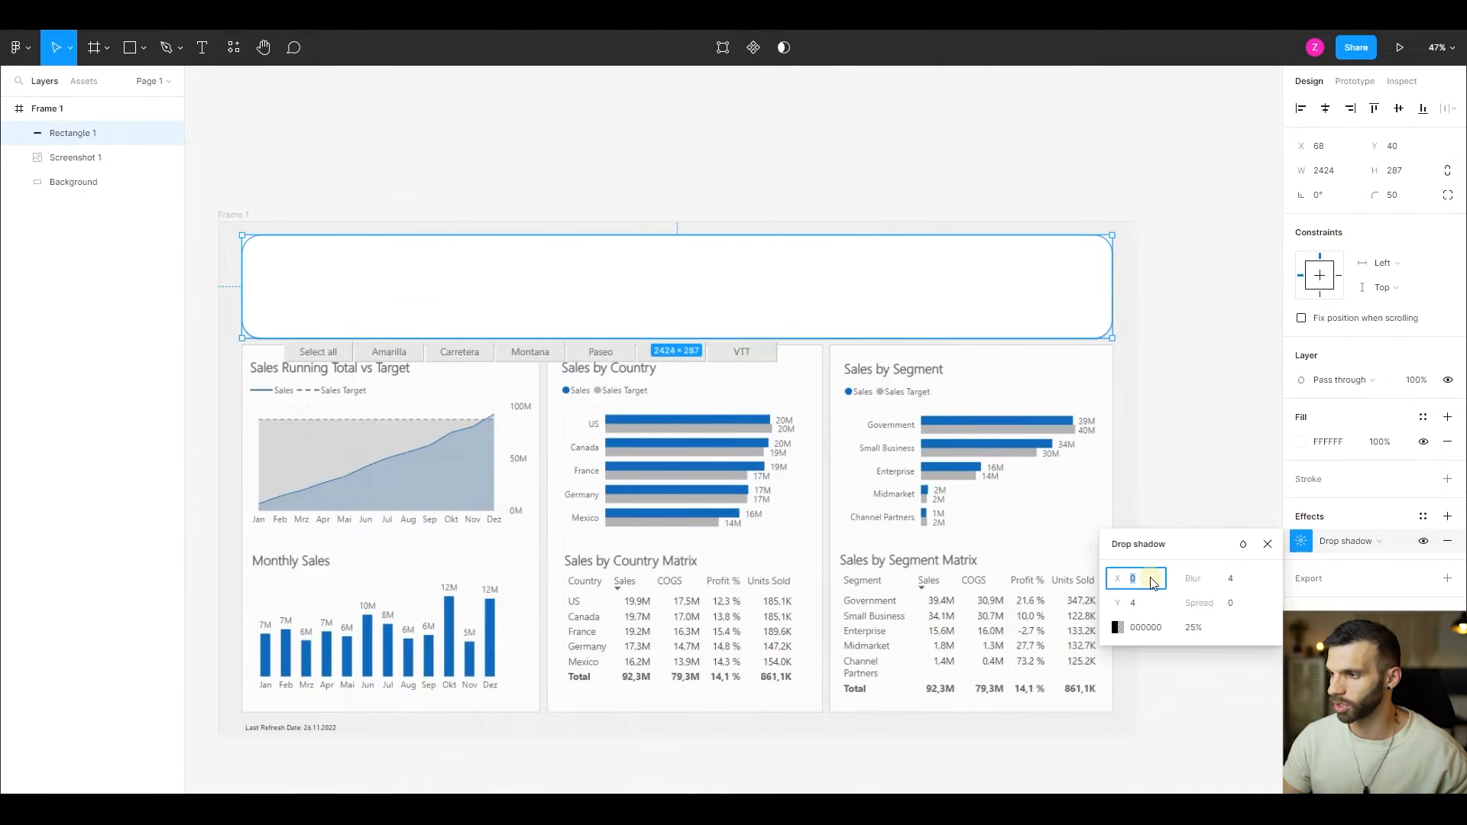
{"action": "type", "text": "30"}
{"action": "key", "text": "Tab"}
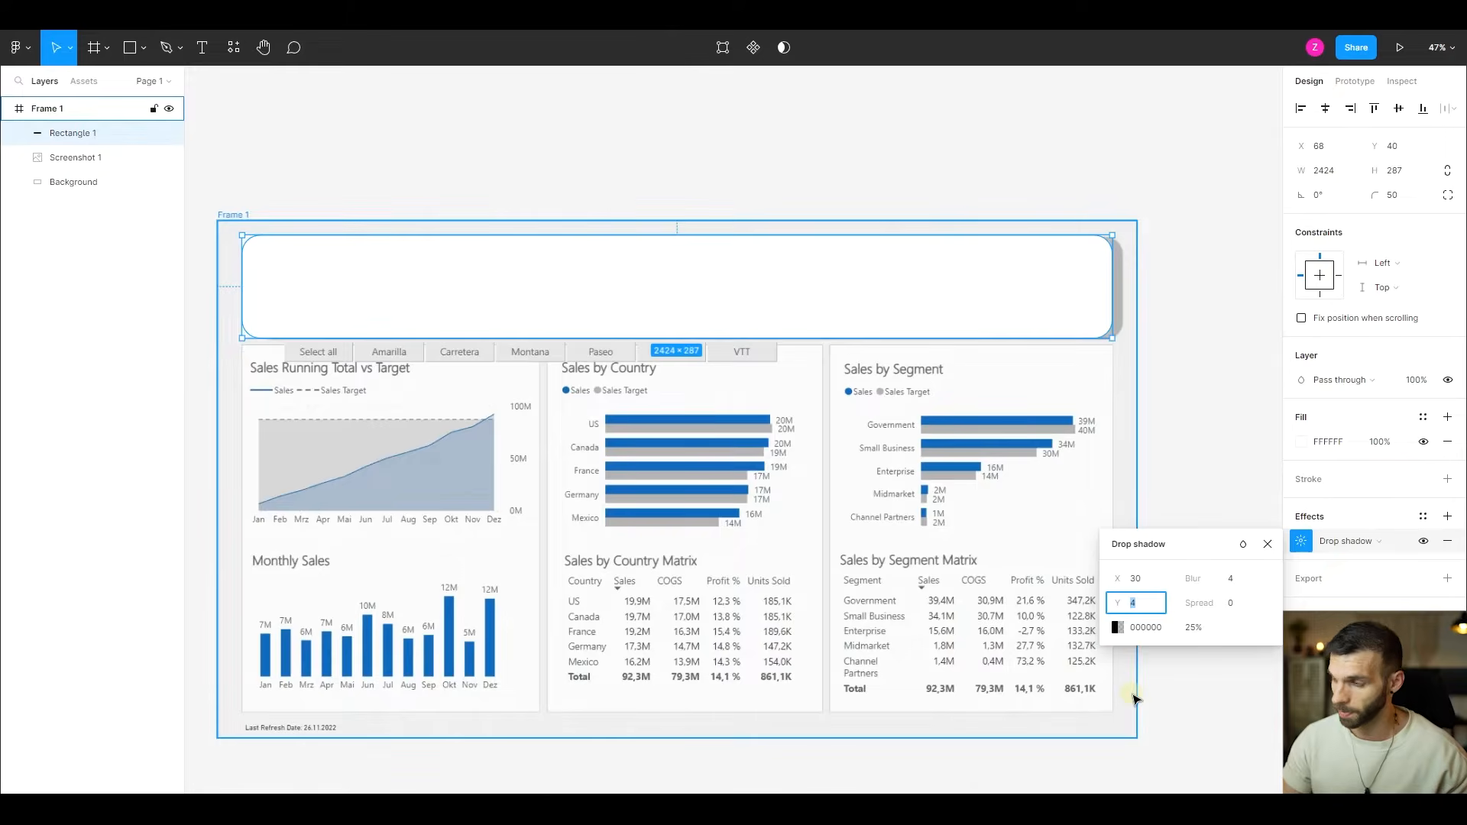
{"action": "type", "text": "30"}
{"action": "key", "text": "Tab"}
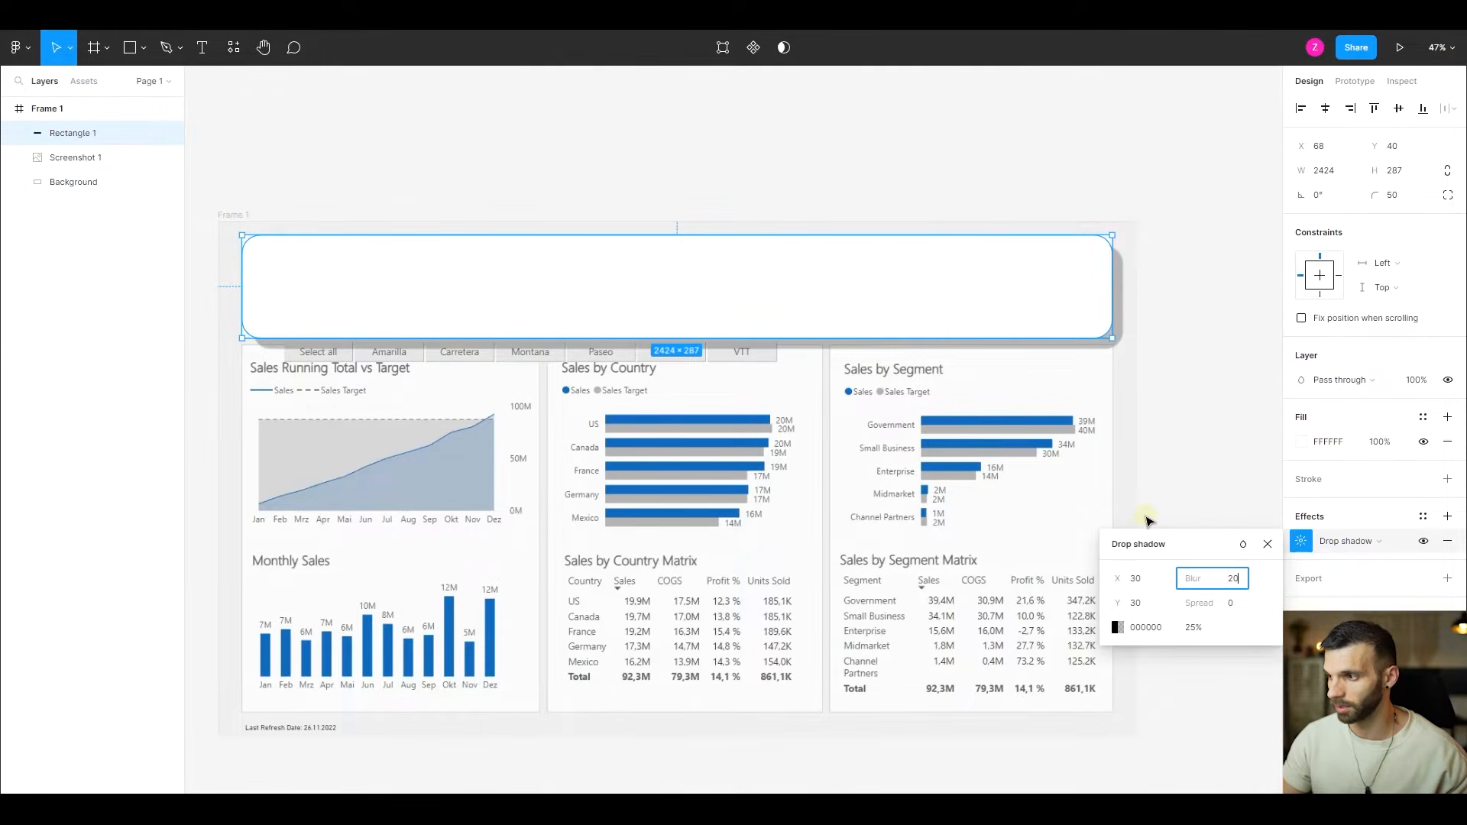
- Set the header drop shadow's blur to 20 and its spread to 0
{"action": "type", "text": "20"}
{"action": "key", "text": "Tab"}
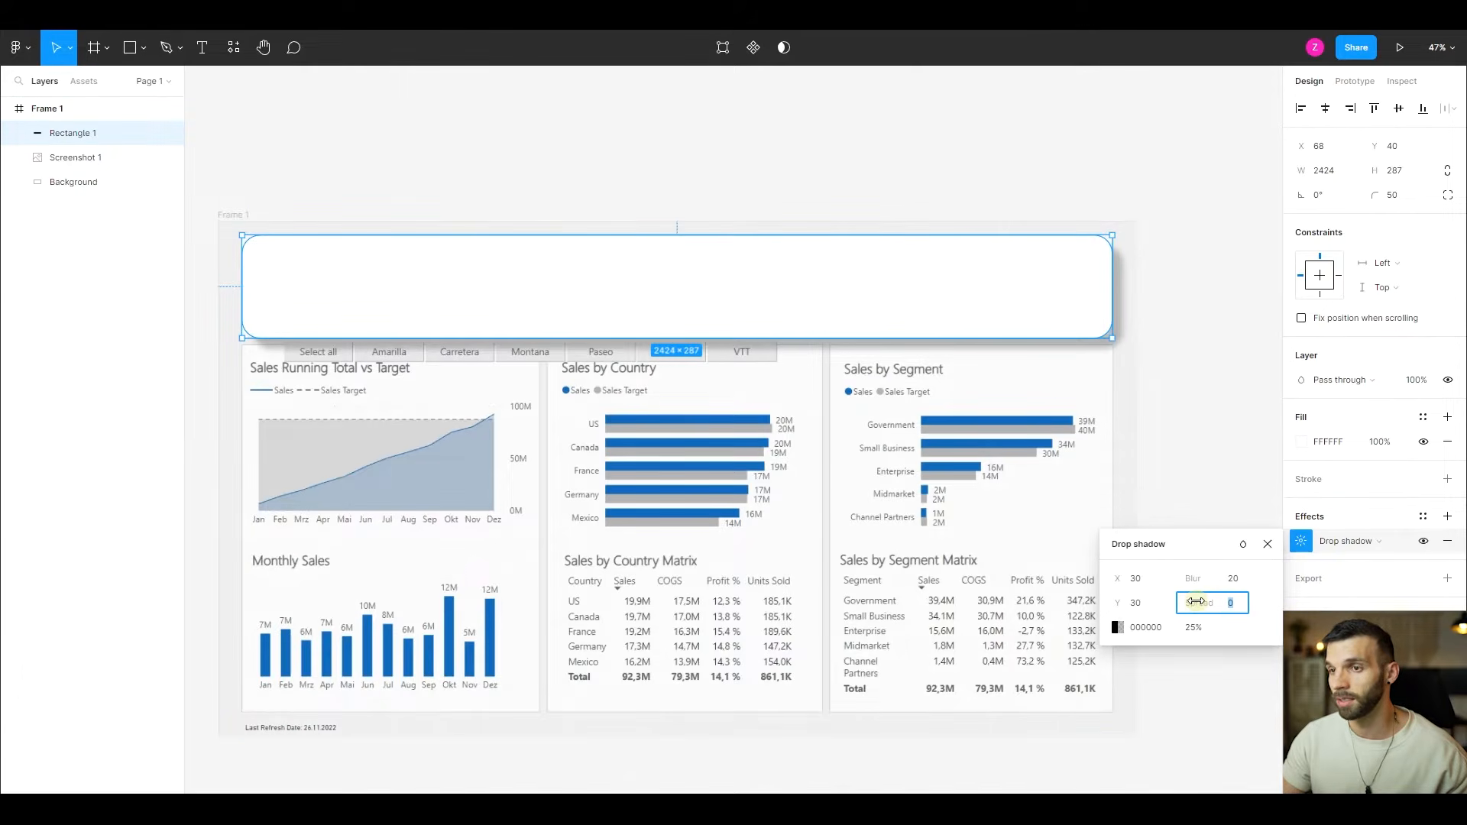
{"action": "left_click_drag", "start_coordinate": [1196, 602], "coordinate": [1288, 600]}
{"action": "type", "text": "0"}
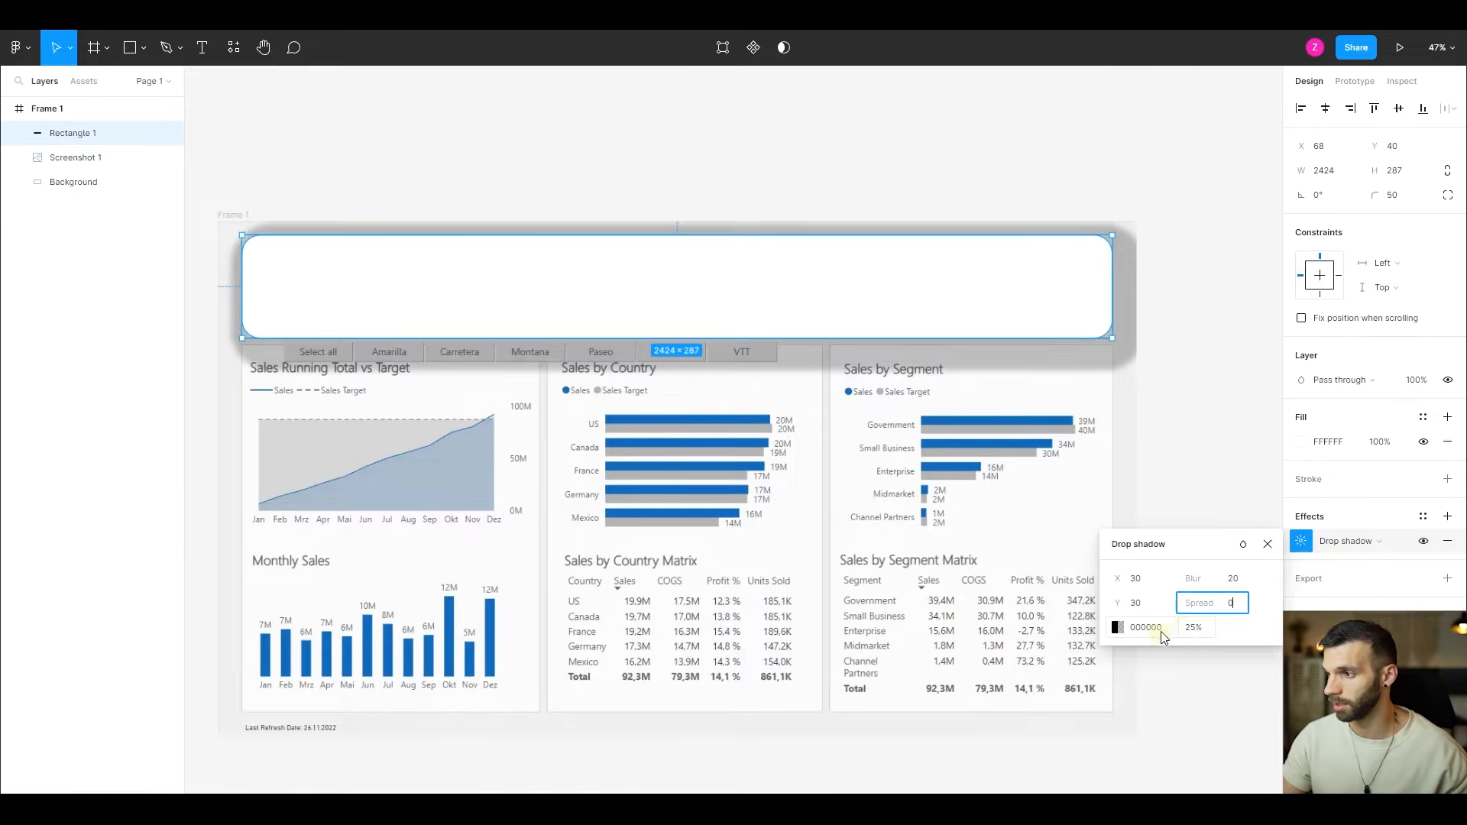
{"action": "left_click", "coordinate": [1153, 635]}
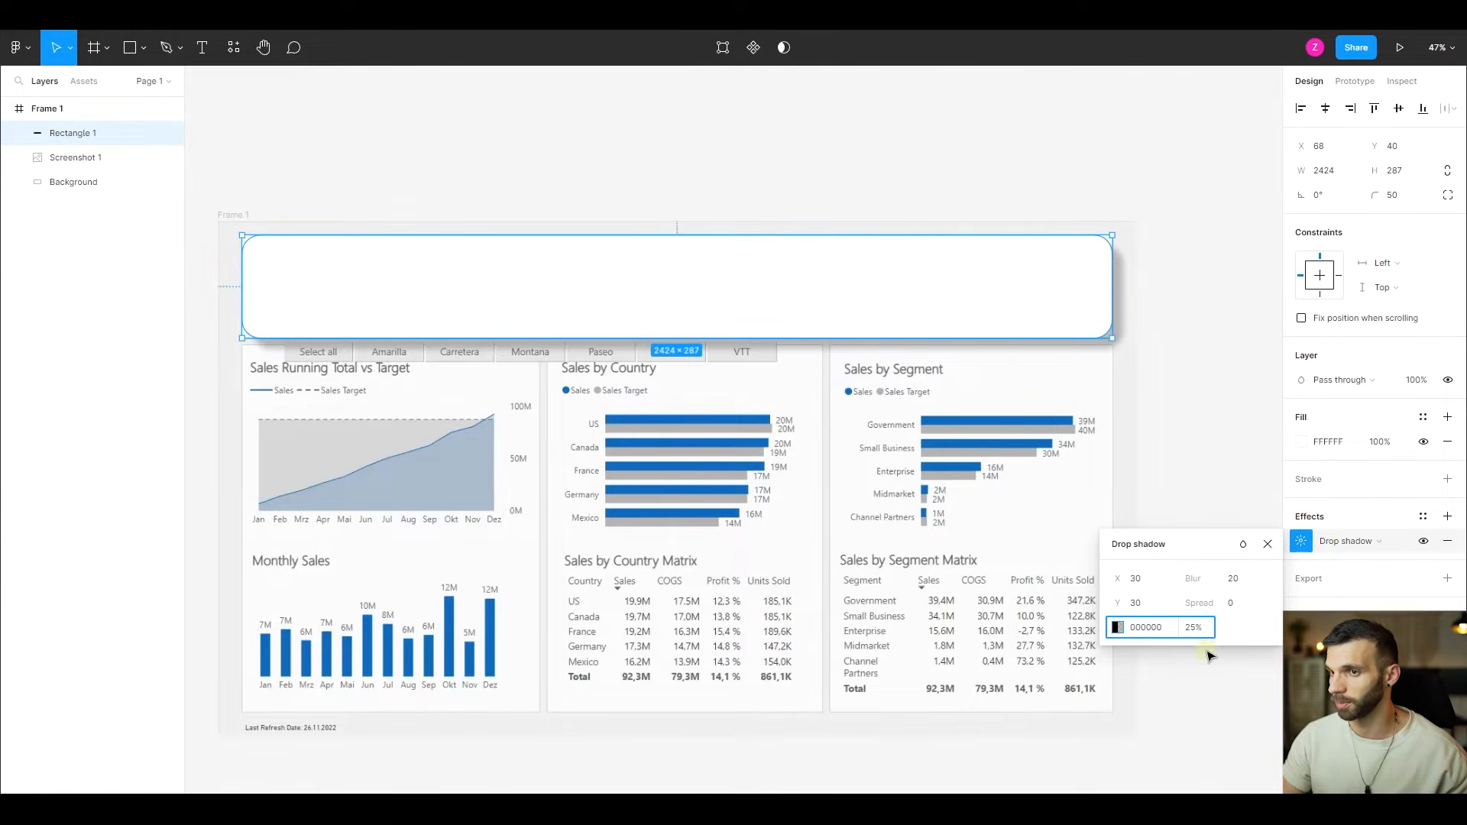
- Add an inner shadow to the header rectangle with X 8, Y 8, blur 20 and 20% opacity
{"action": "left_click", "coordinate": [1447, 517]}
{"action": "left_click", "coordinate": [1361, 541]}
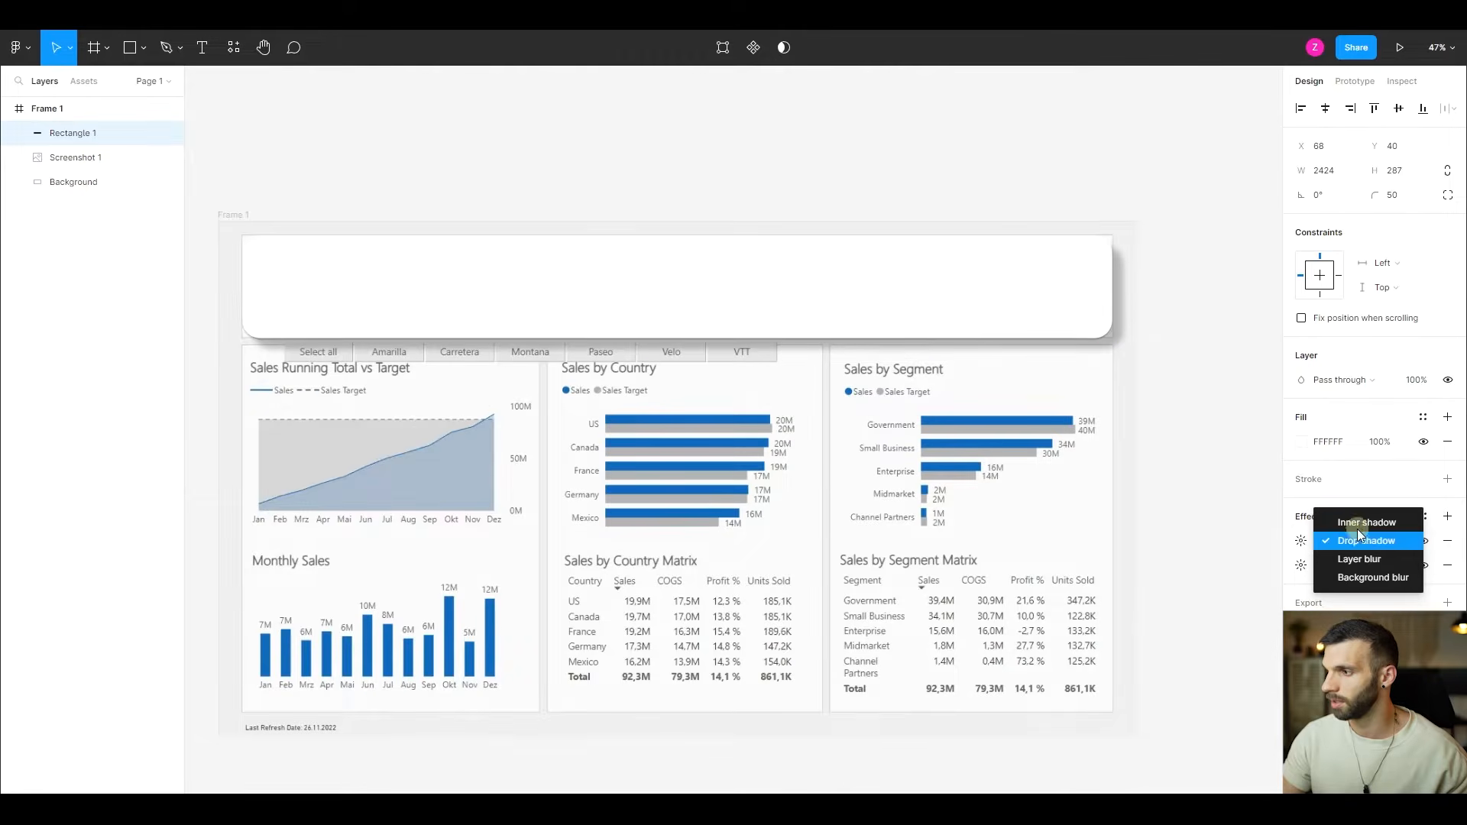
{"action": "left_click", "coordinate": [1359, 523]}
{"action": "left_click", "coordinate": [1302, 541]}
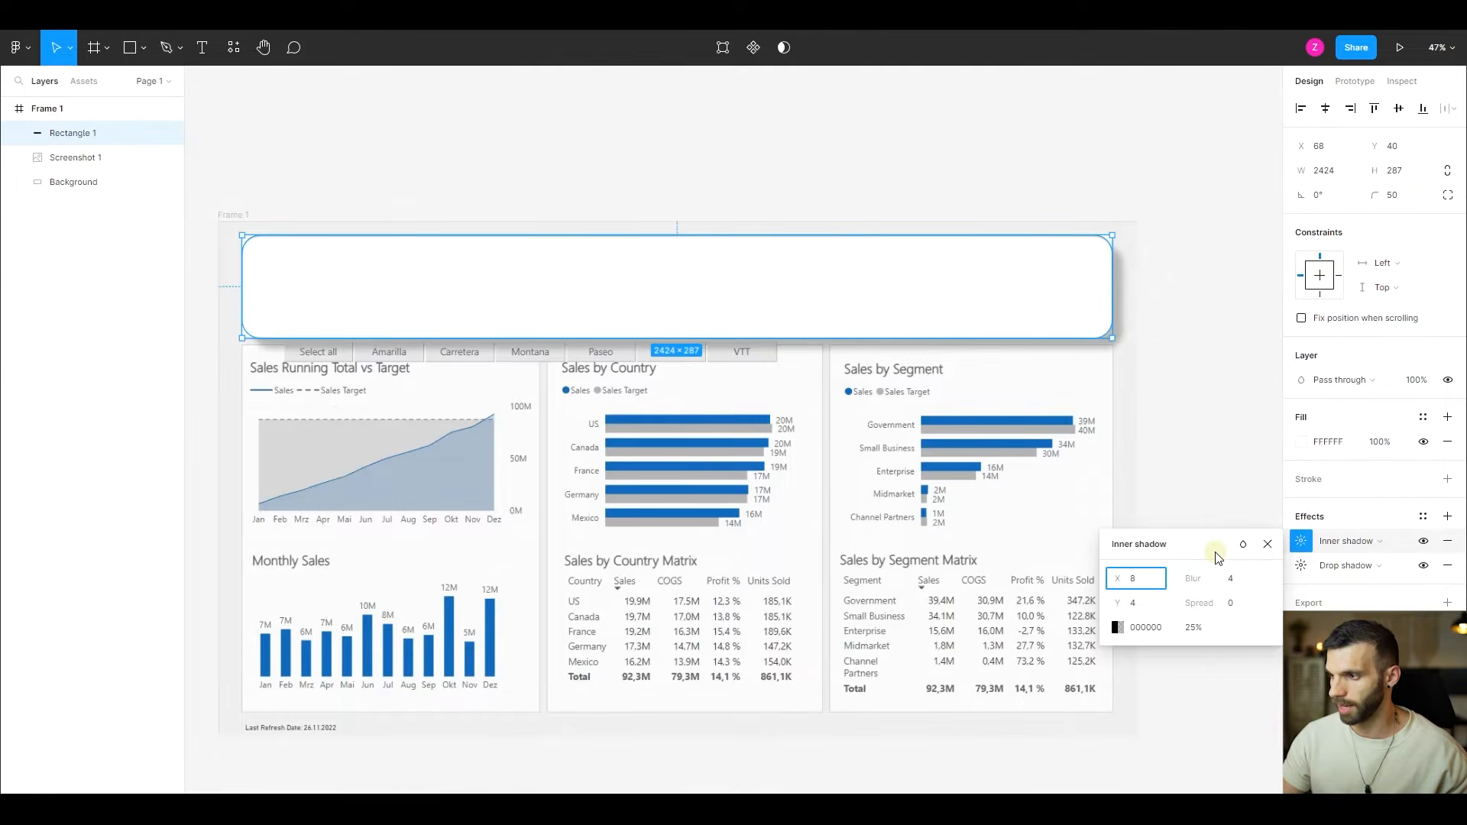
{"action": "key", "text": "Tab"}
{"action": "key", "text": "Tab"}
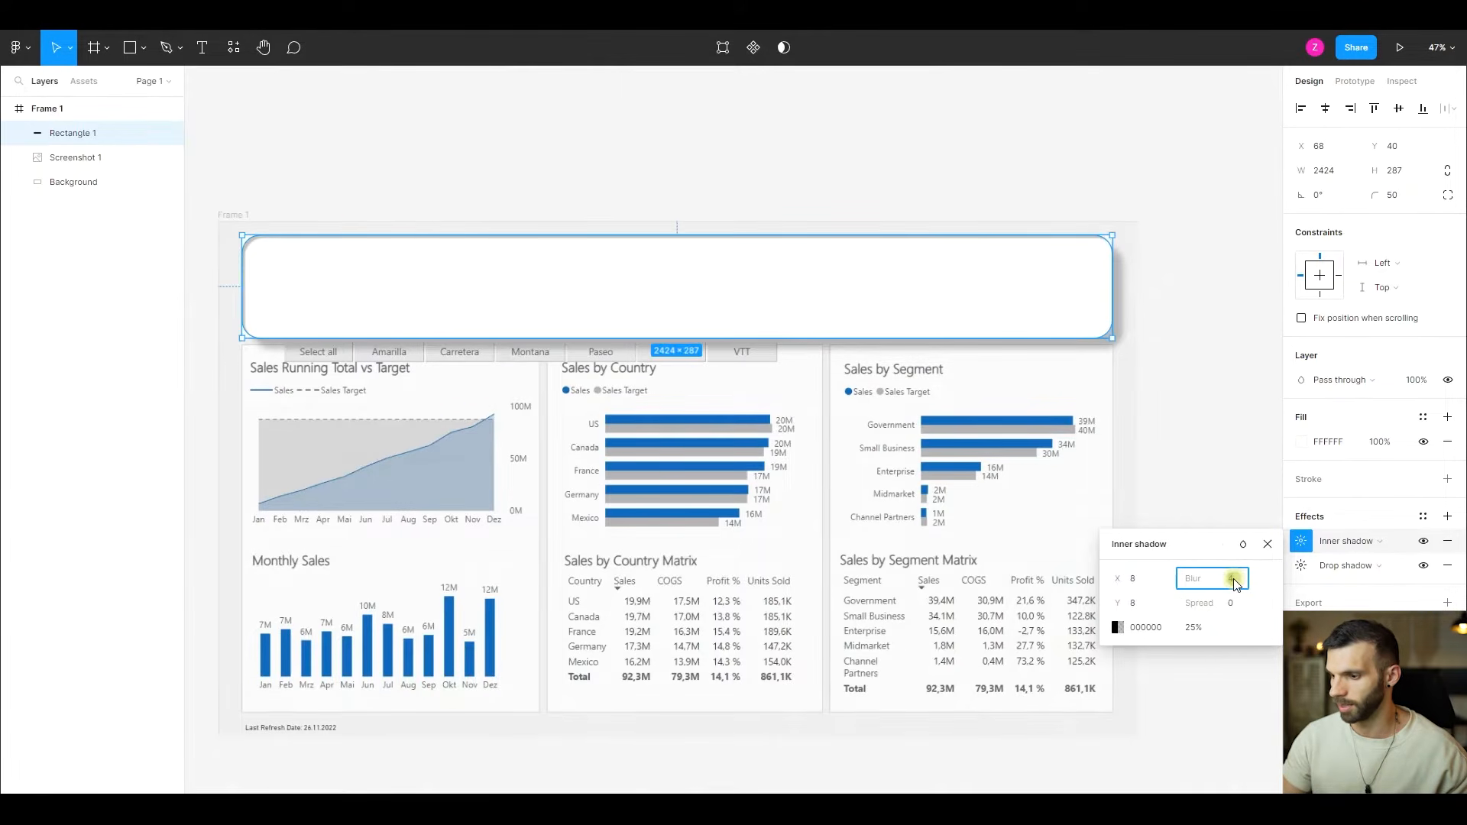
{"action": "type", "text": "20"}
{"action": "key", "text": "Tab"}
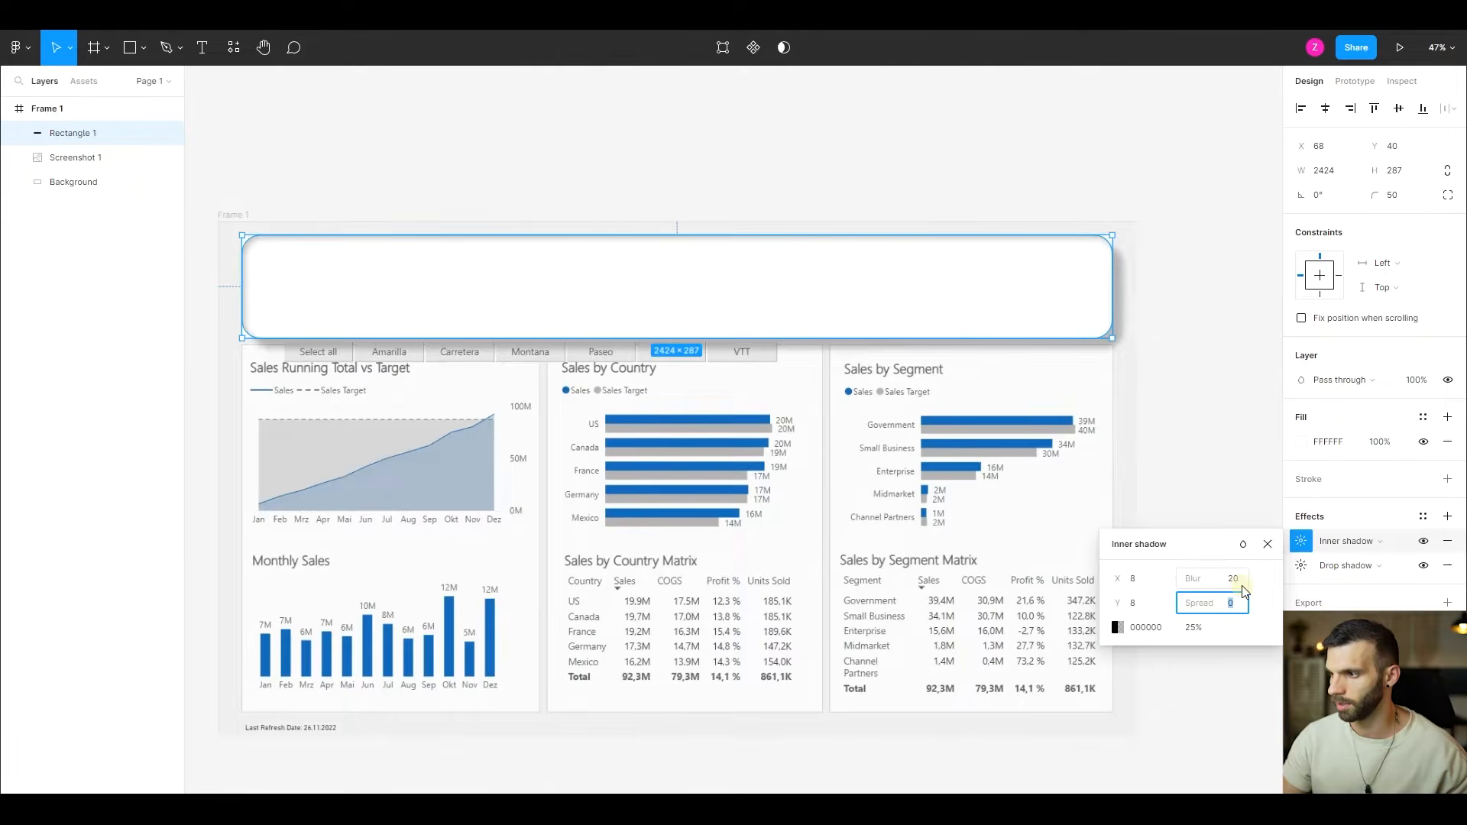
{"action": "left_click", "coordinate": [1194, 629]}
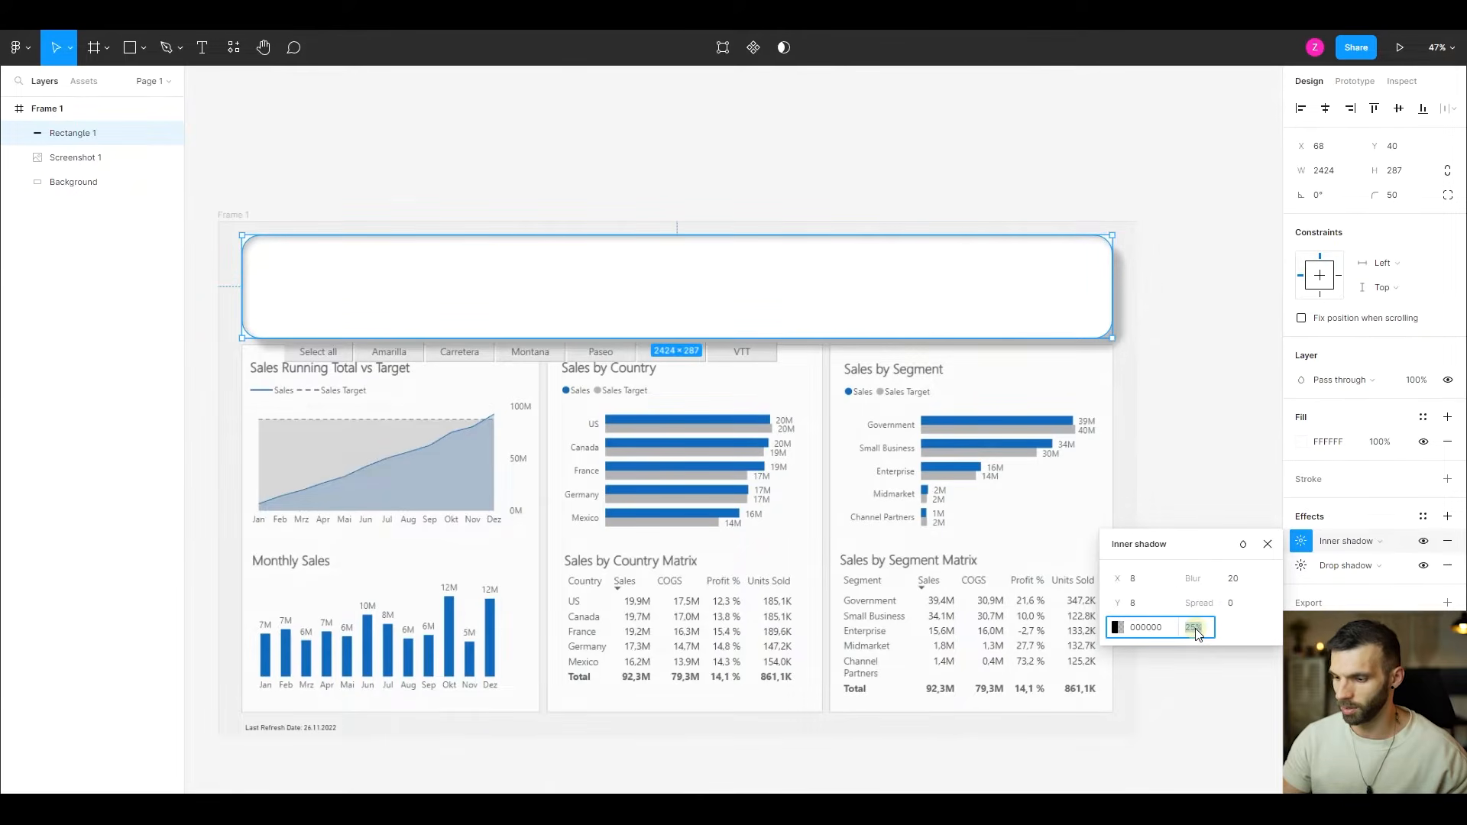
{"action": "type", "text": "20"}
{"action": "key", "text": "Return"}
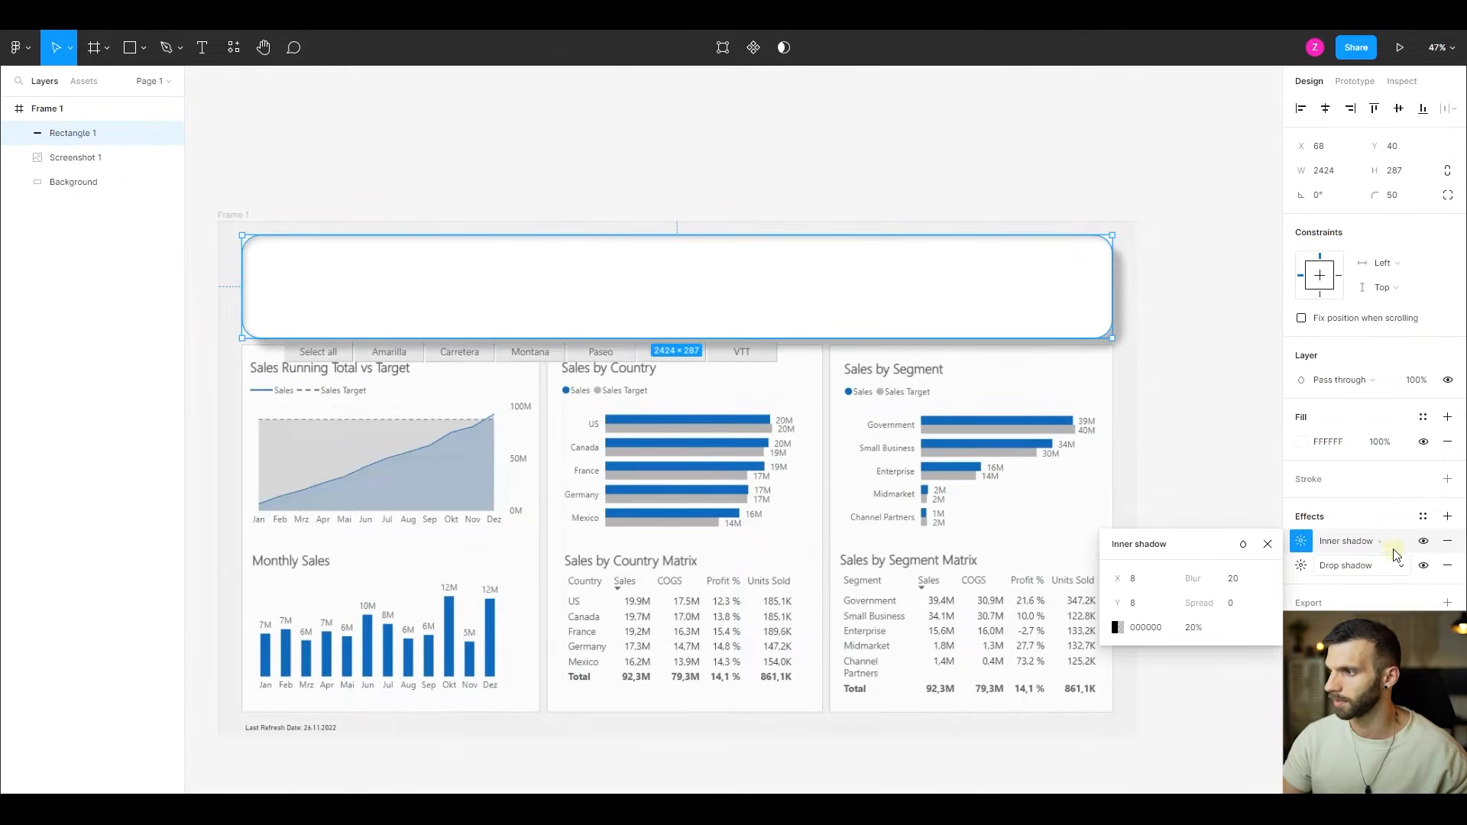
- Add a second inner shadow to the header rectangle with X -8, Y -8 and blur 8
{"action": "left_click", "coordinate": [1449, 517]}
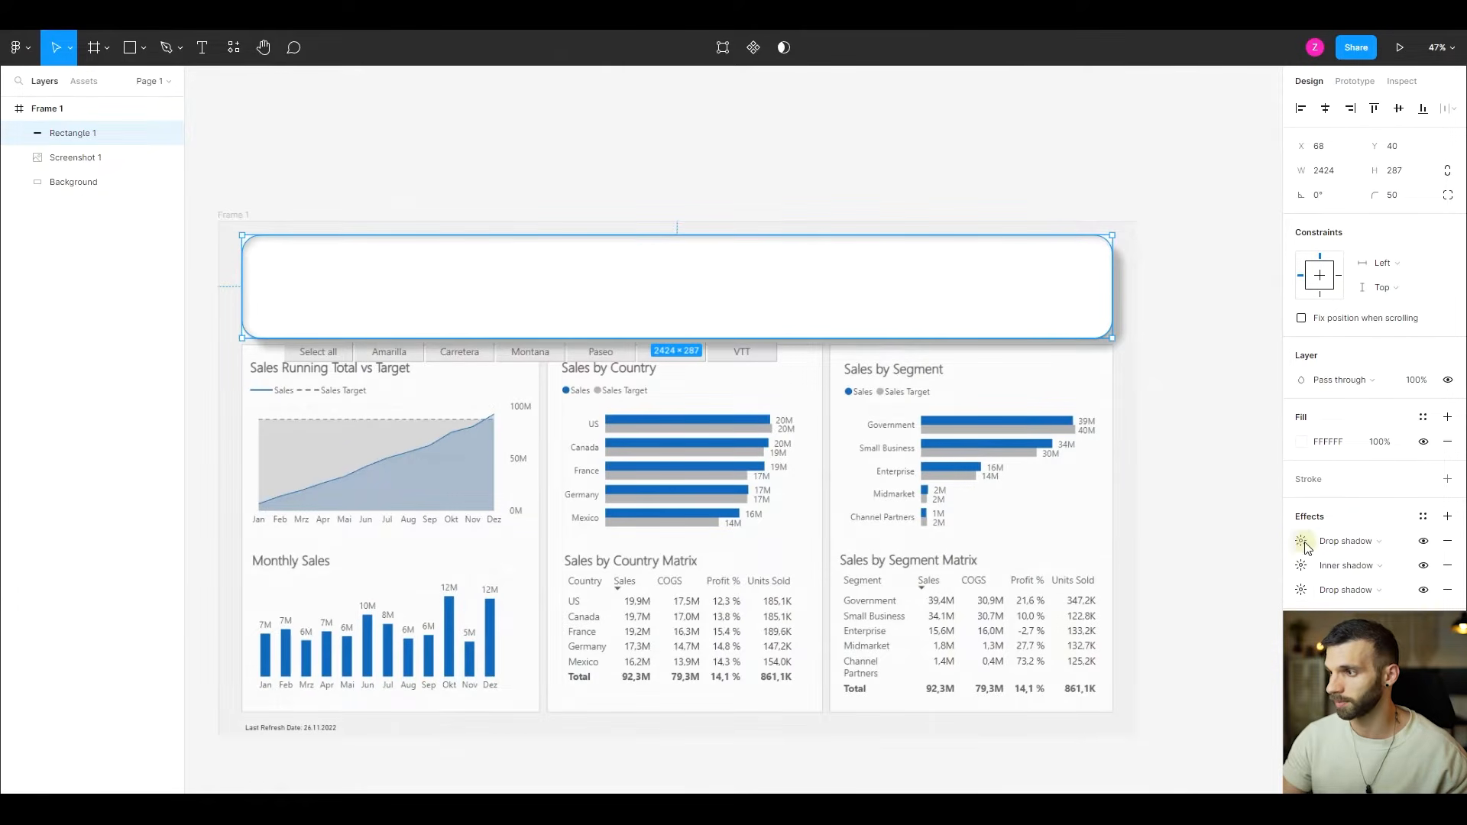
{"action": "left_click", "coordinate": [1343, 550]}
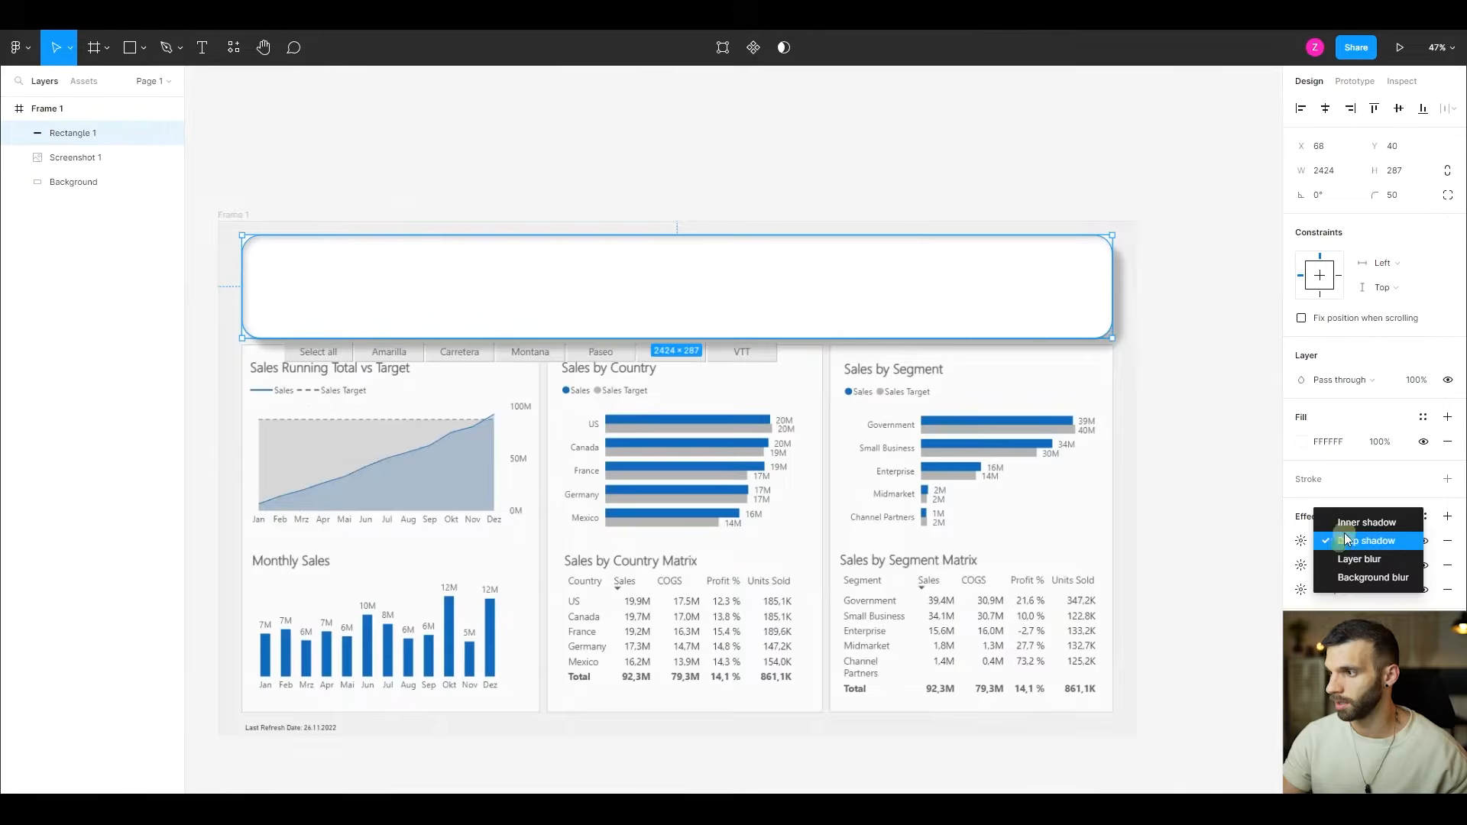
{"action": "left_click", "coordinate": [1349, 521]}
{"action": "left_click", "coordinate": [1302, 542]}
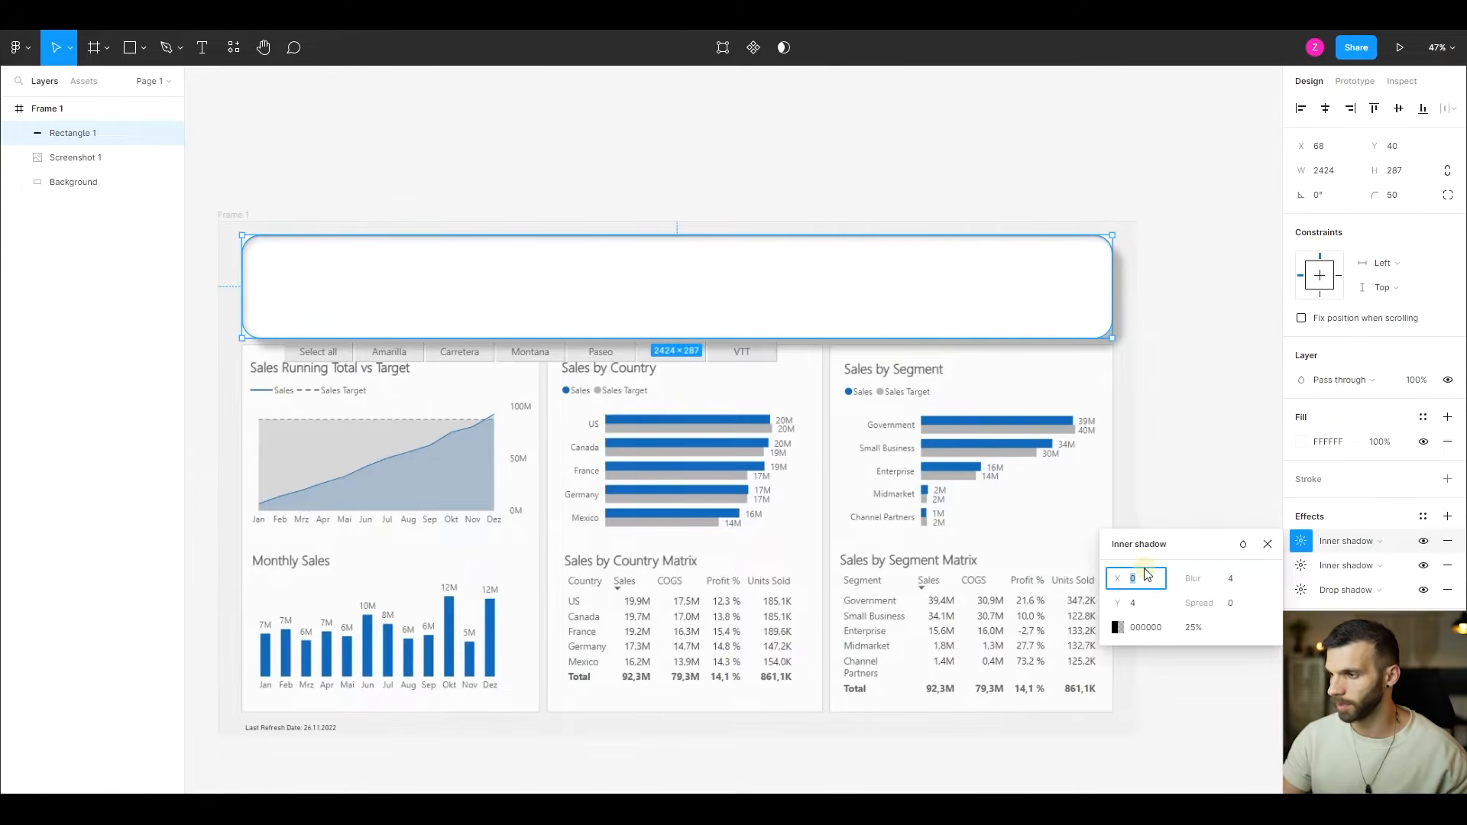
{"action": "type", "text": "-8"}
{"action": "key", "text": "Tab"}
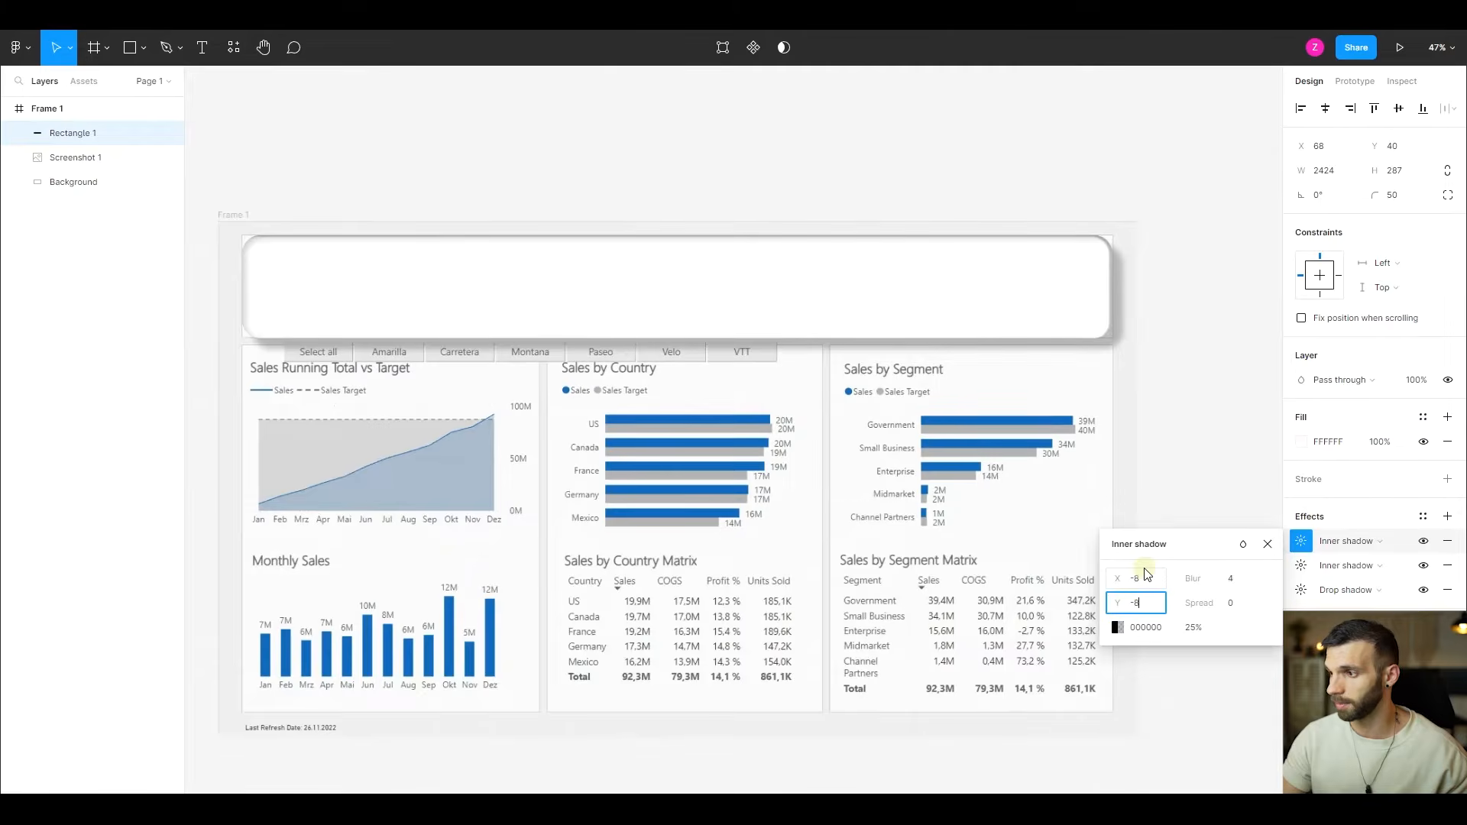
{"action": "type", "text": "-8"}
{"action": "key", "text": "Tab"}
{"action": "type", "text": "8"}
{"action": "key", "text": "Return"}
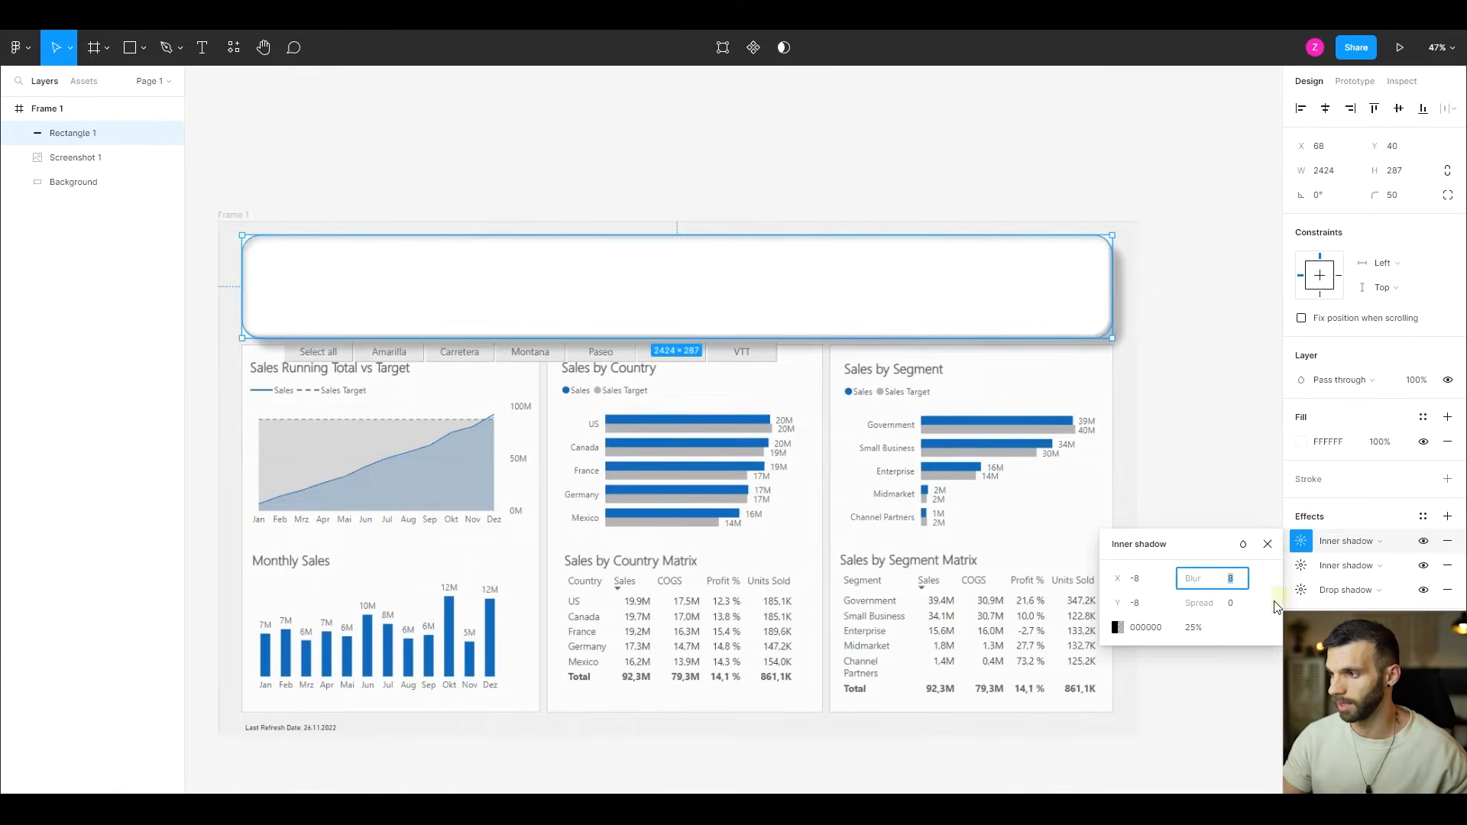
{"action": "left_click", "coordinate": [1270, 567]}
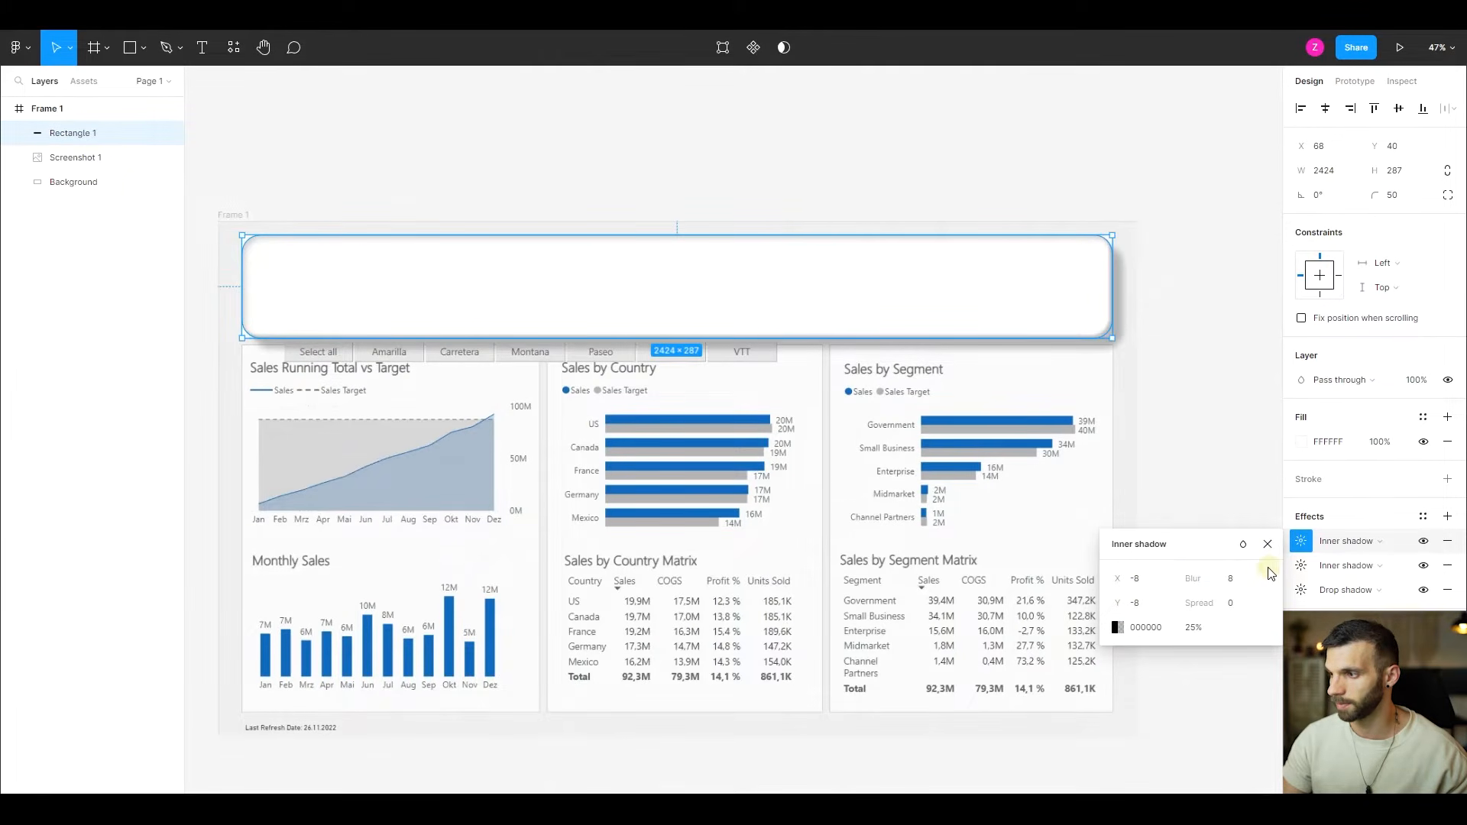
{"action": "left_click", "coordinate": [1268, 544]}
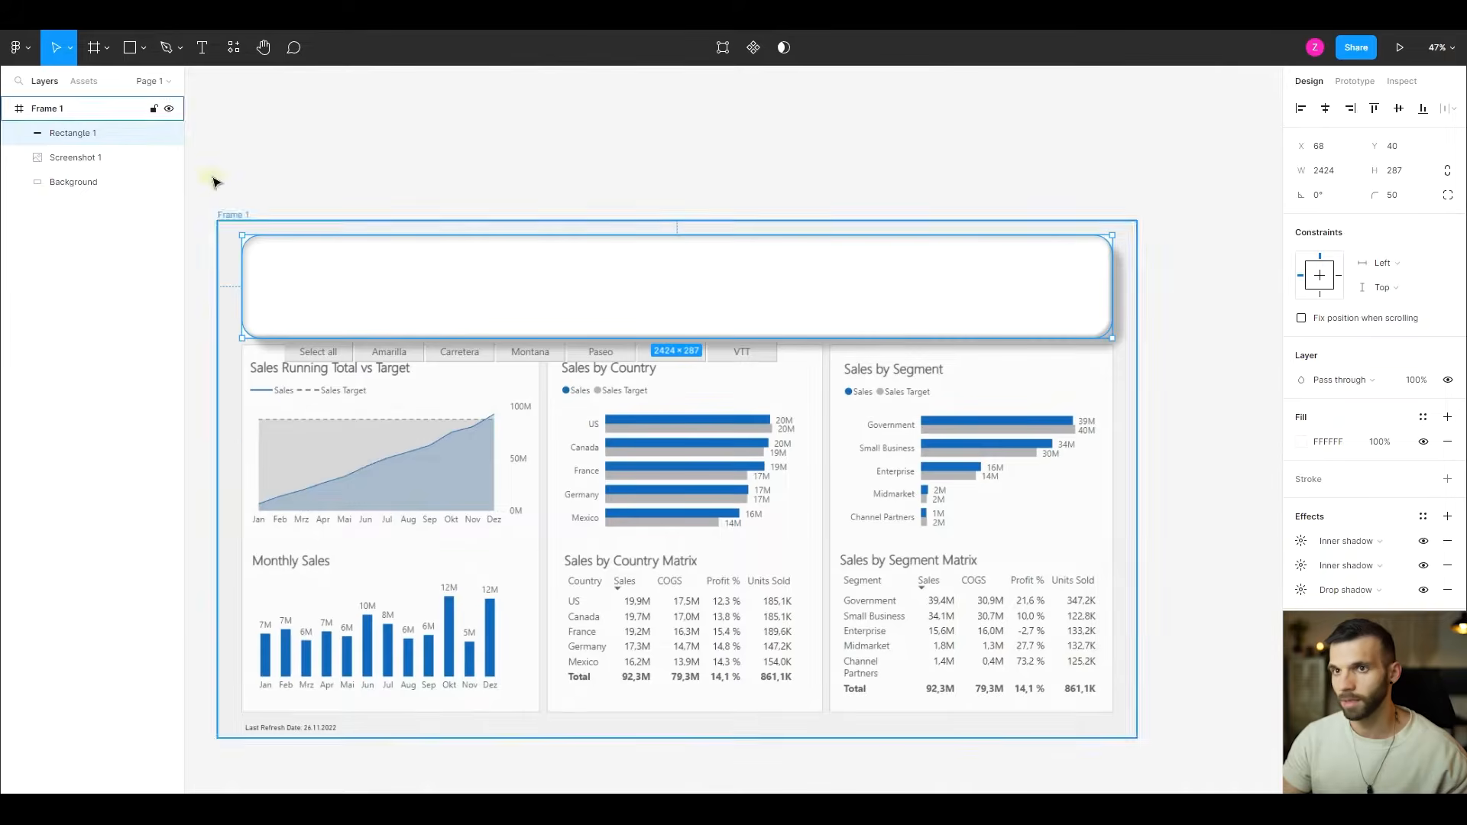
- Check the header card against the gradient with Screenshot 1 briefly hidden, and set the header rectangle's layer opacity to 80%
{"action": "left_click", "coordinate": [170, 158]}
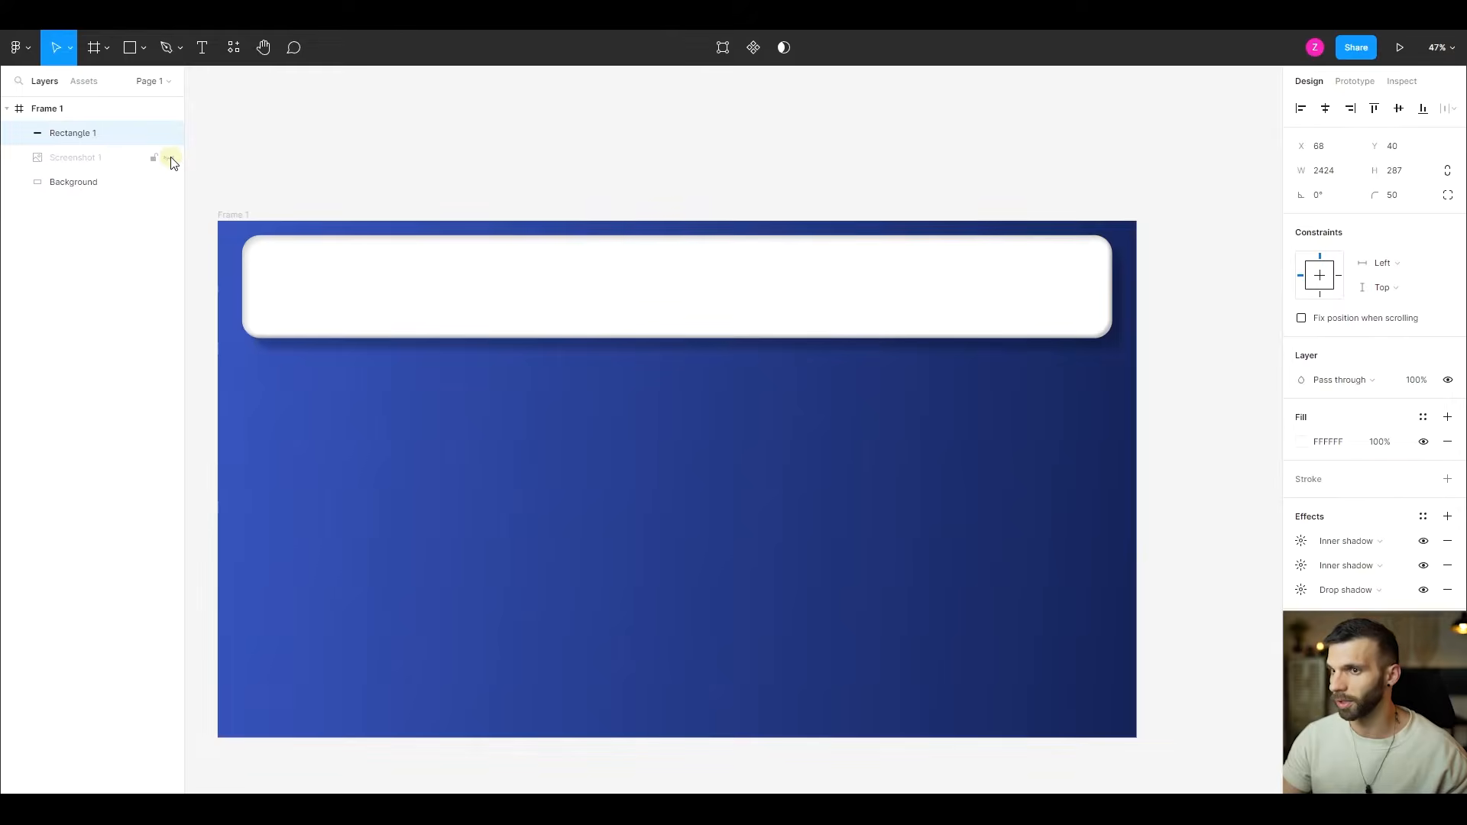
{"action": "left_click", "coordinate": [170, 158]}
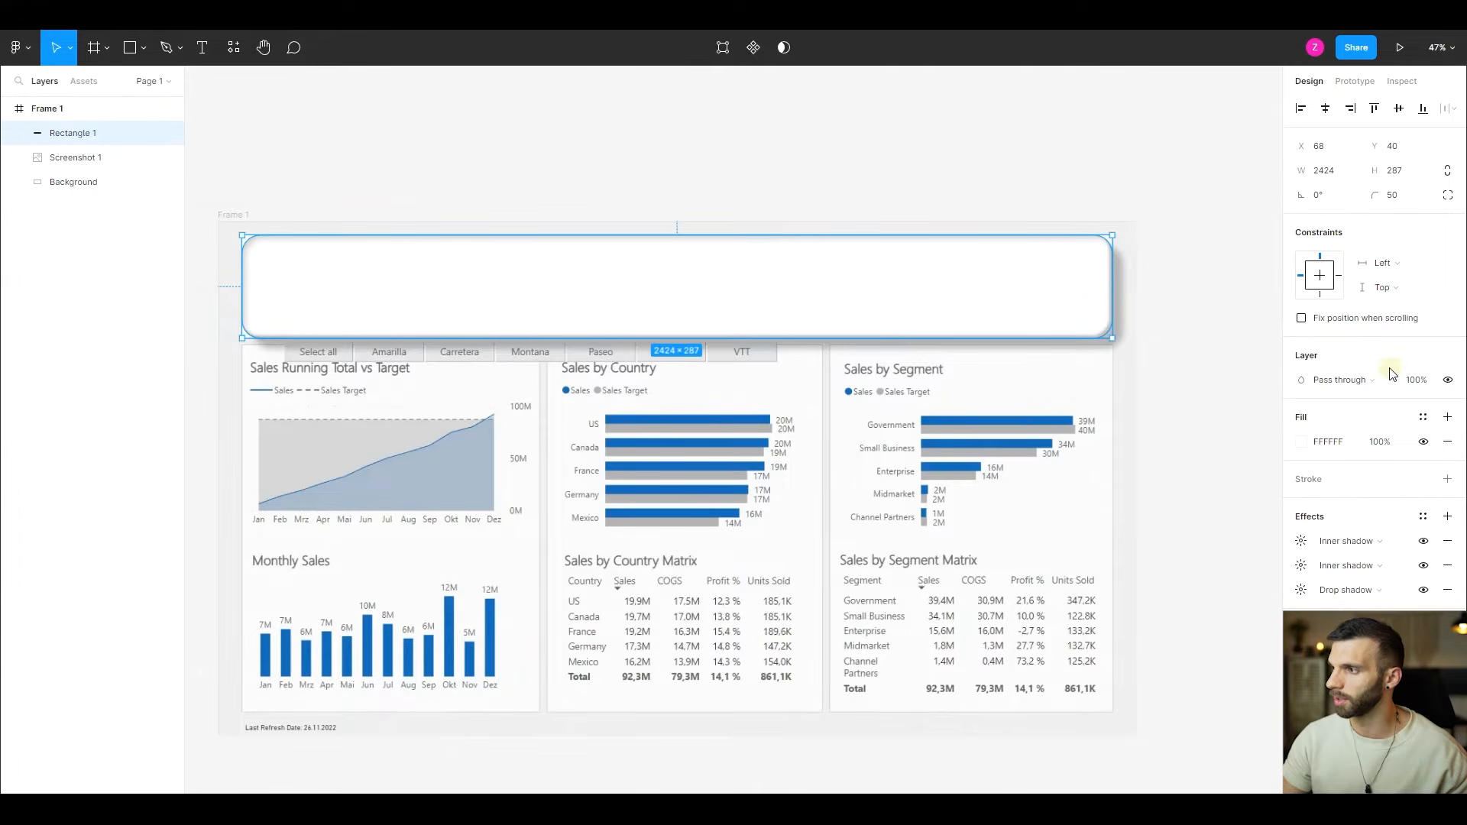
{"action": "left_click", "coordinate": [1412, 382]}
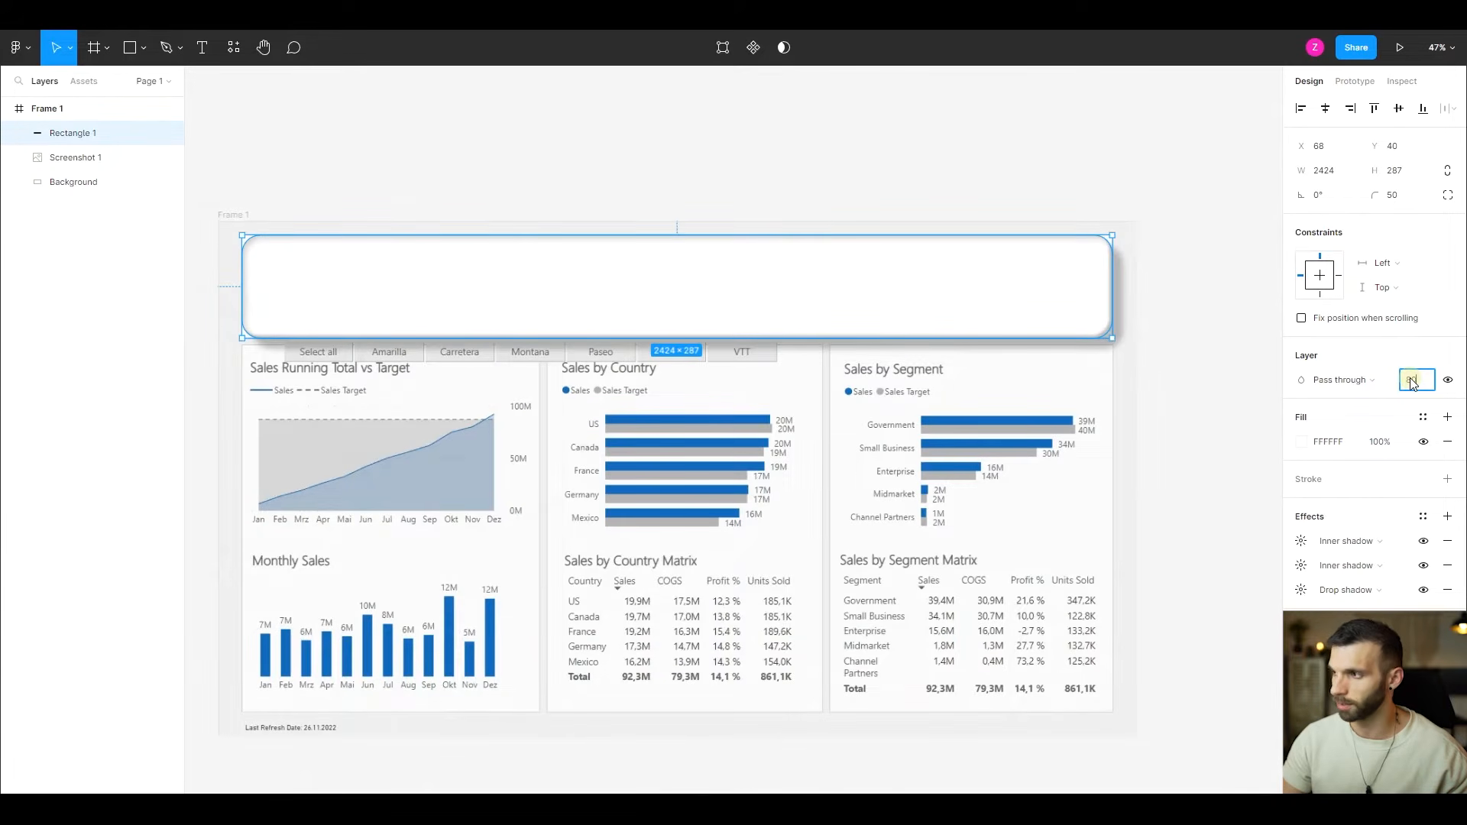
{"action": "type", "text": "80"}
{"action": "key", "text": "Return"}
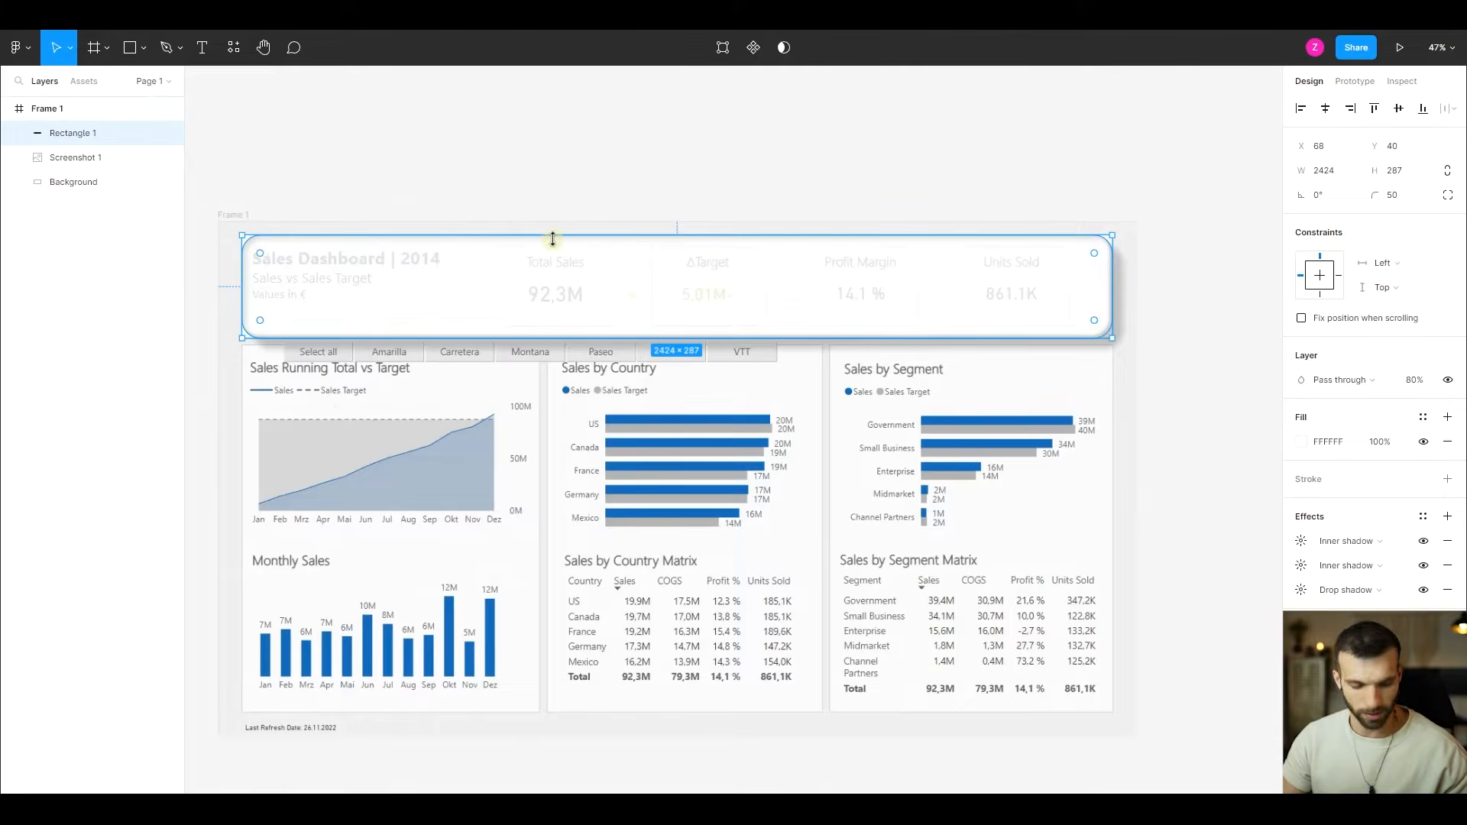
- Draw a rectangle about 321 × 209 over the Total Sales figure in the header, with a corner radius of 25
{"action": "key", "text": "r"}
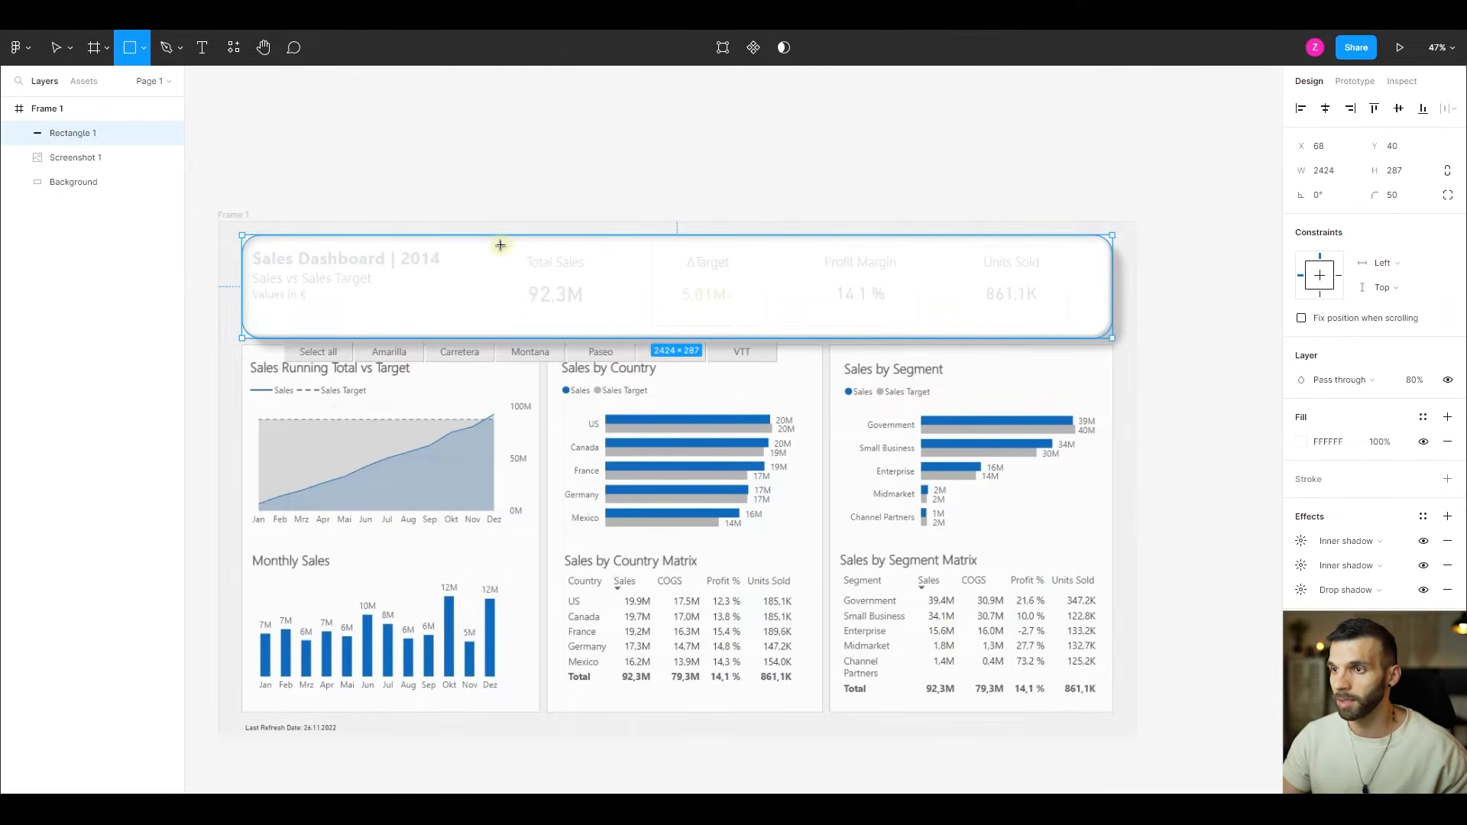
{"action": "left_click_drag", "start_coordinate": [500, 244], "coordinate": [615, 320]}
{"action": "left_click_drag", "start_coordinate": [560, 279], "coordinate": [563, 285]}
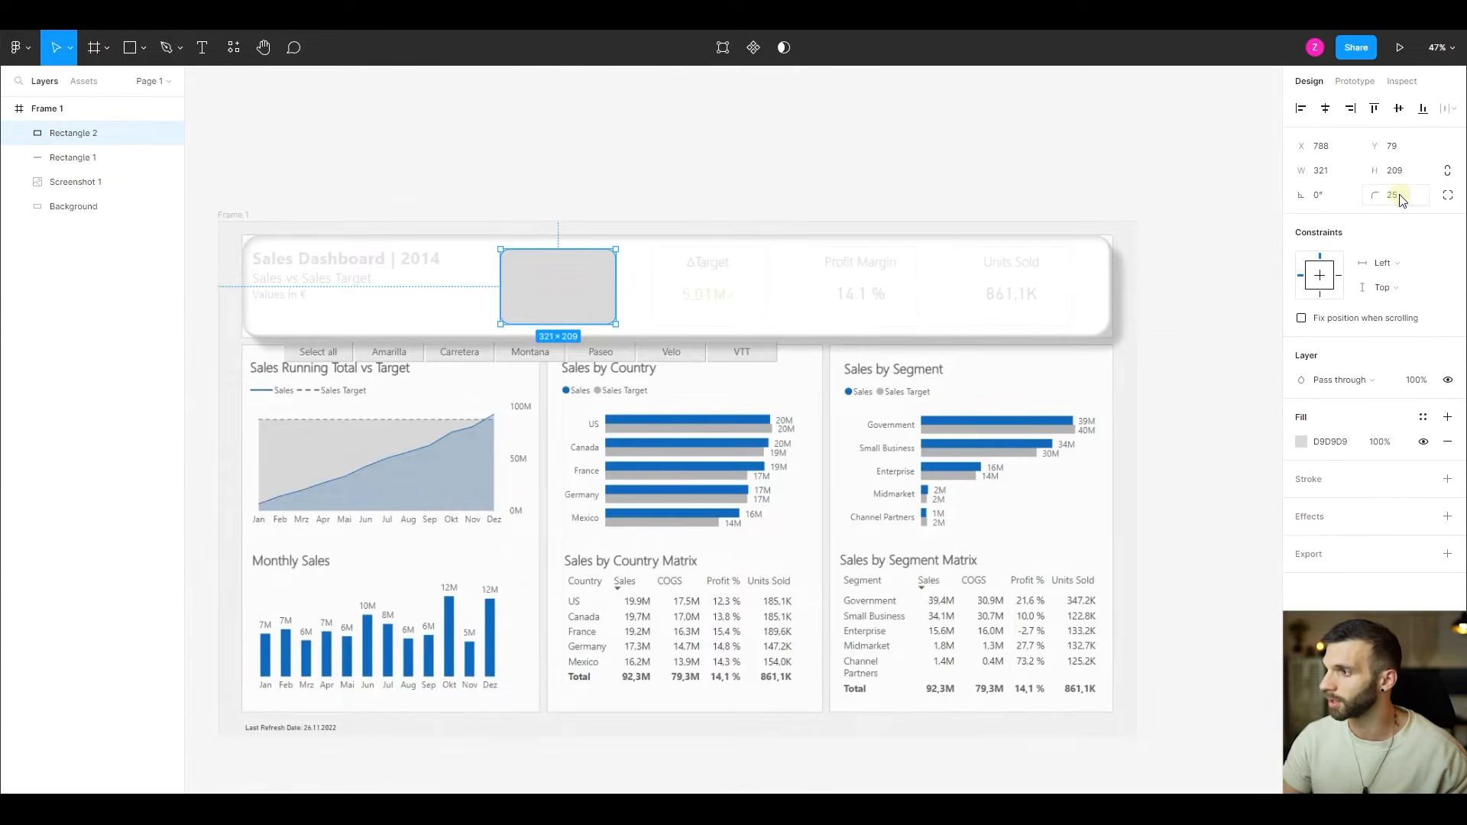
- Change the Total Sales rectangle's fill colour to white, FFFFFF
{"action": "left_click", "coordinate": [1301, 443]}
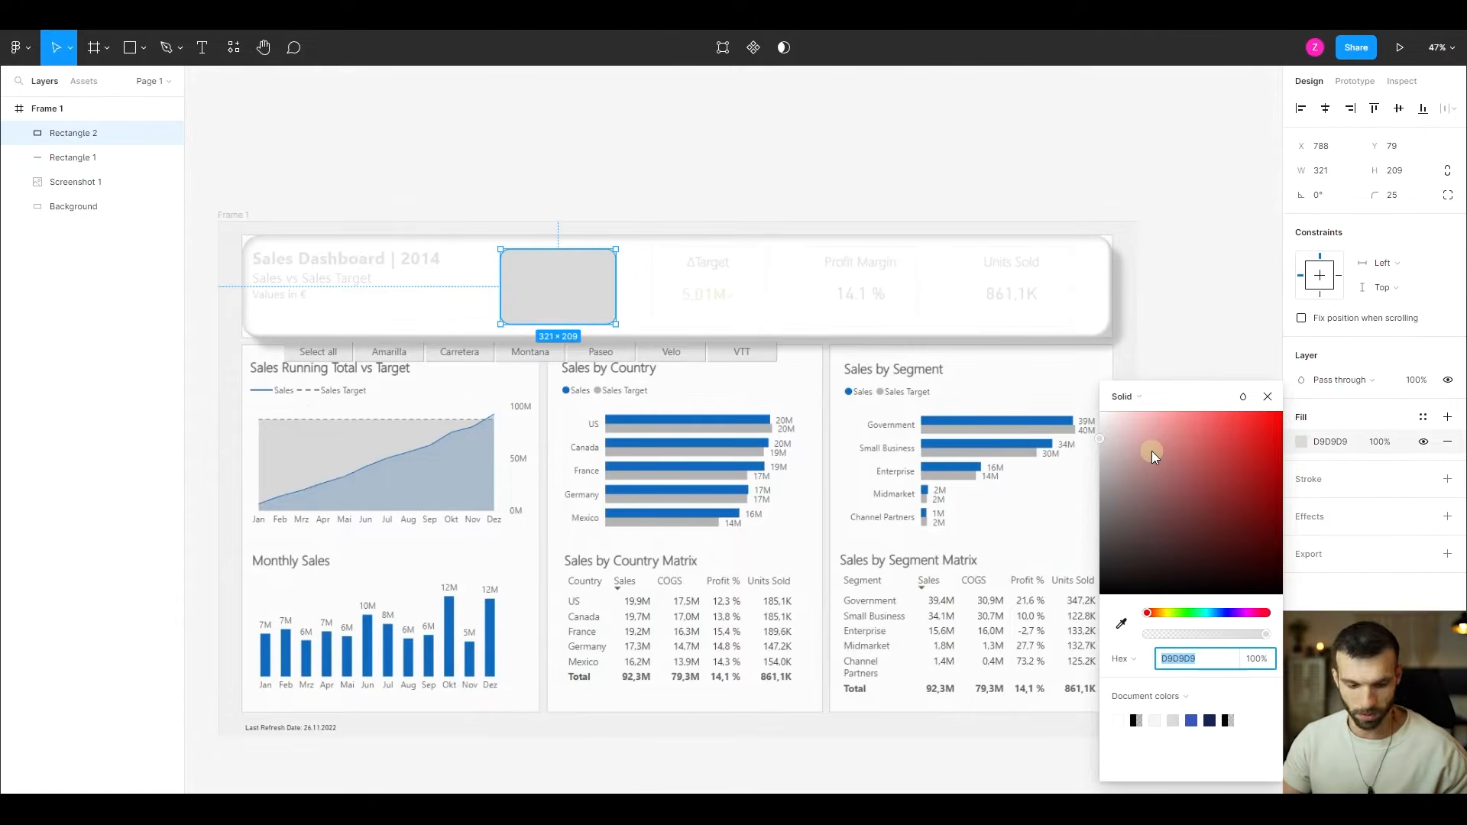
{"action": "type", "text": "f"}
{"action": "key", "text": "Return"}
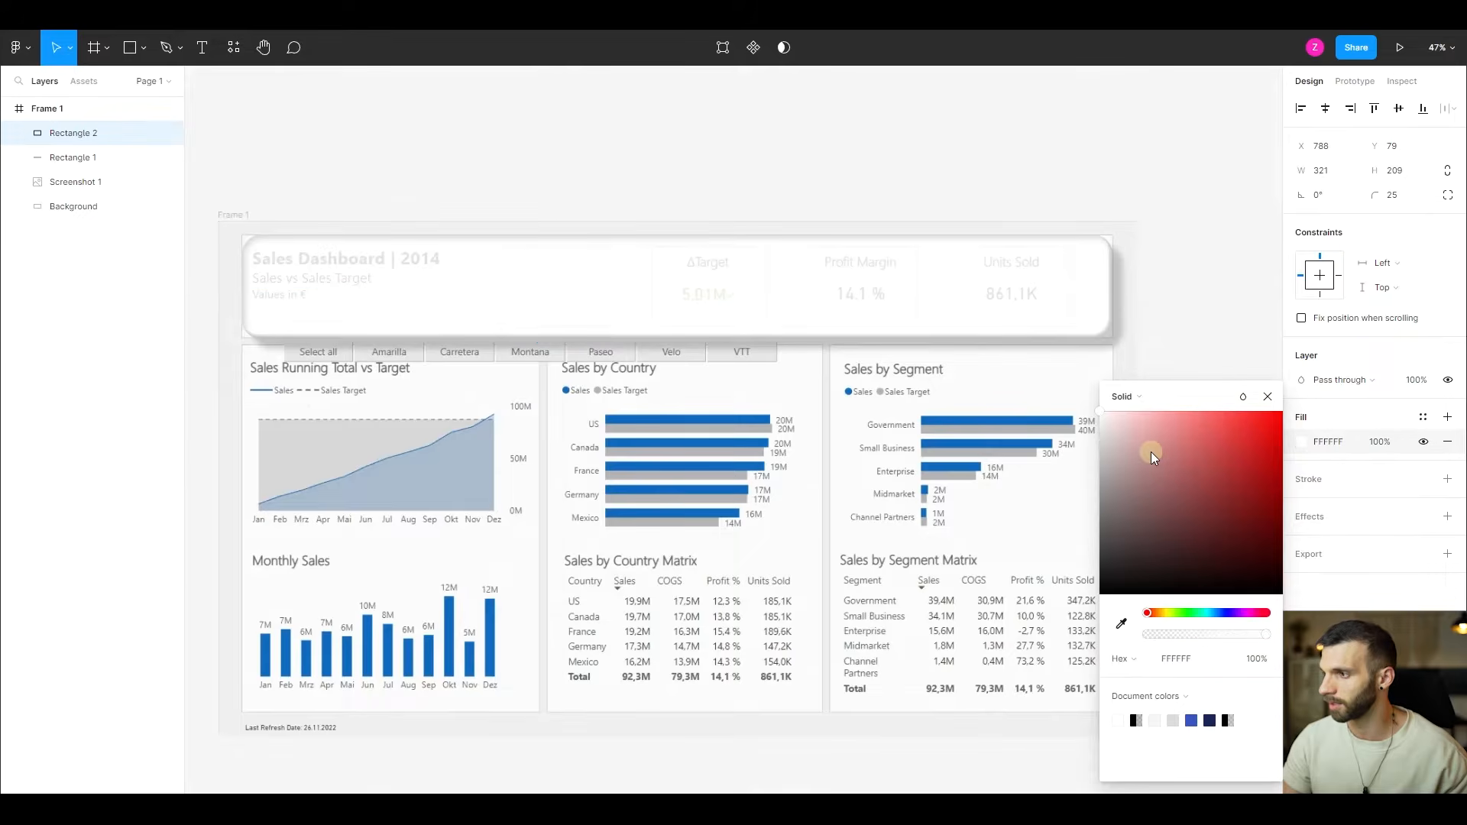
{"action": "left_click", "coordinate": [1268, 399]}
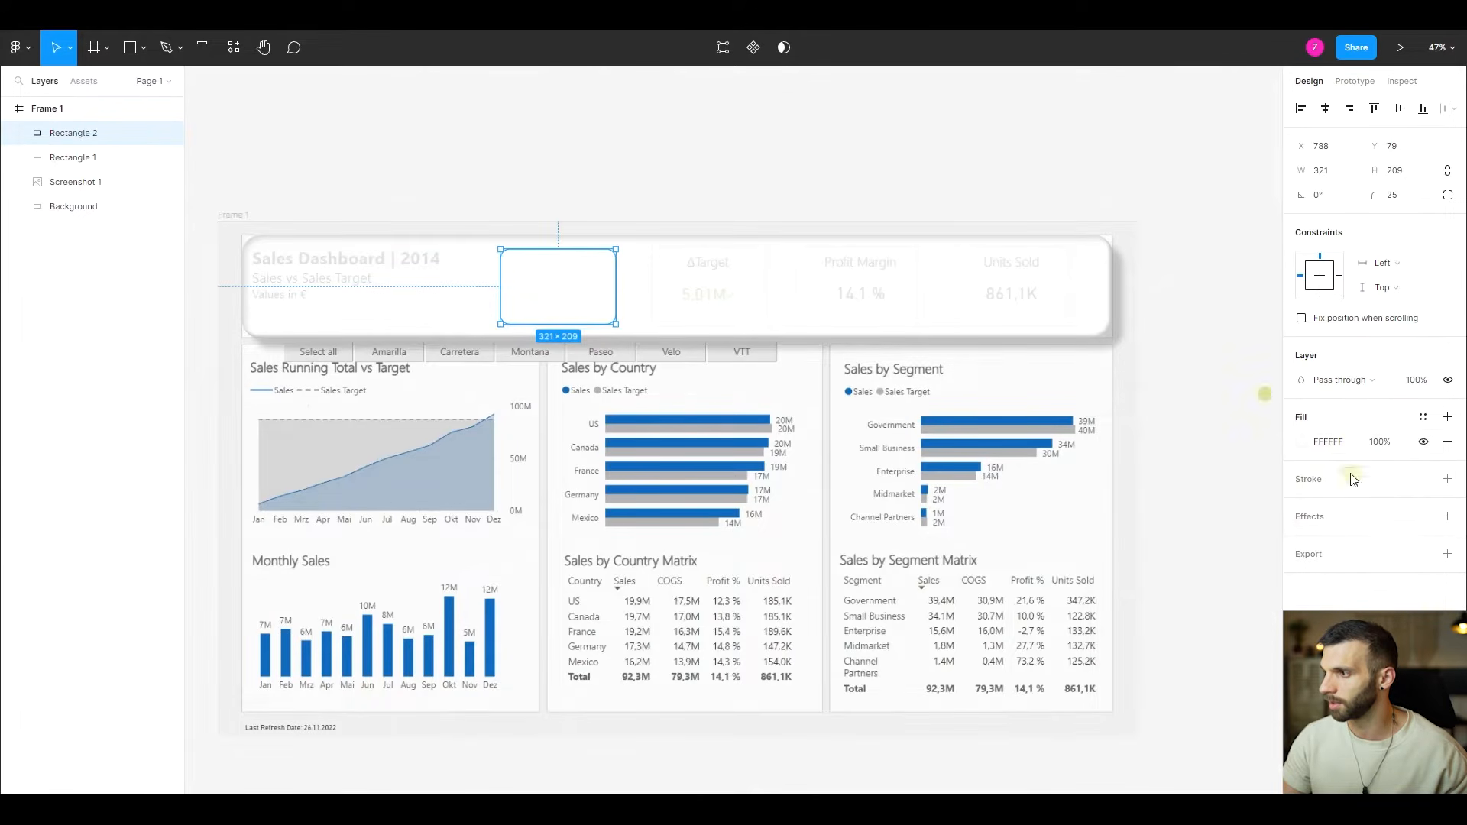
- Add a black 000000 stroke at 5% opacity to the Total Sales rectangle and compare it with the stroke hidden and shown
{"action": "left_click", "coordinate": [1447, 479]}
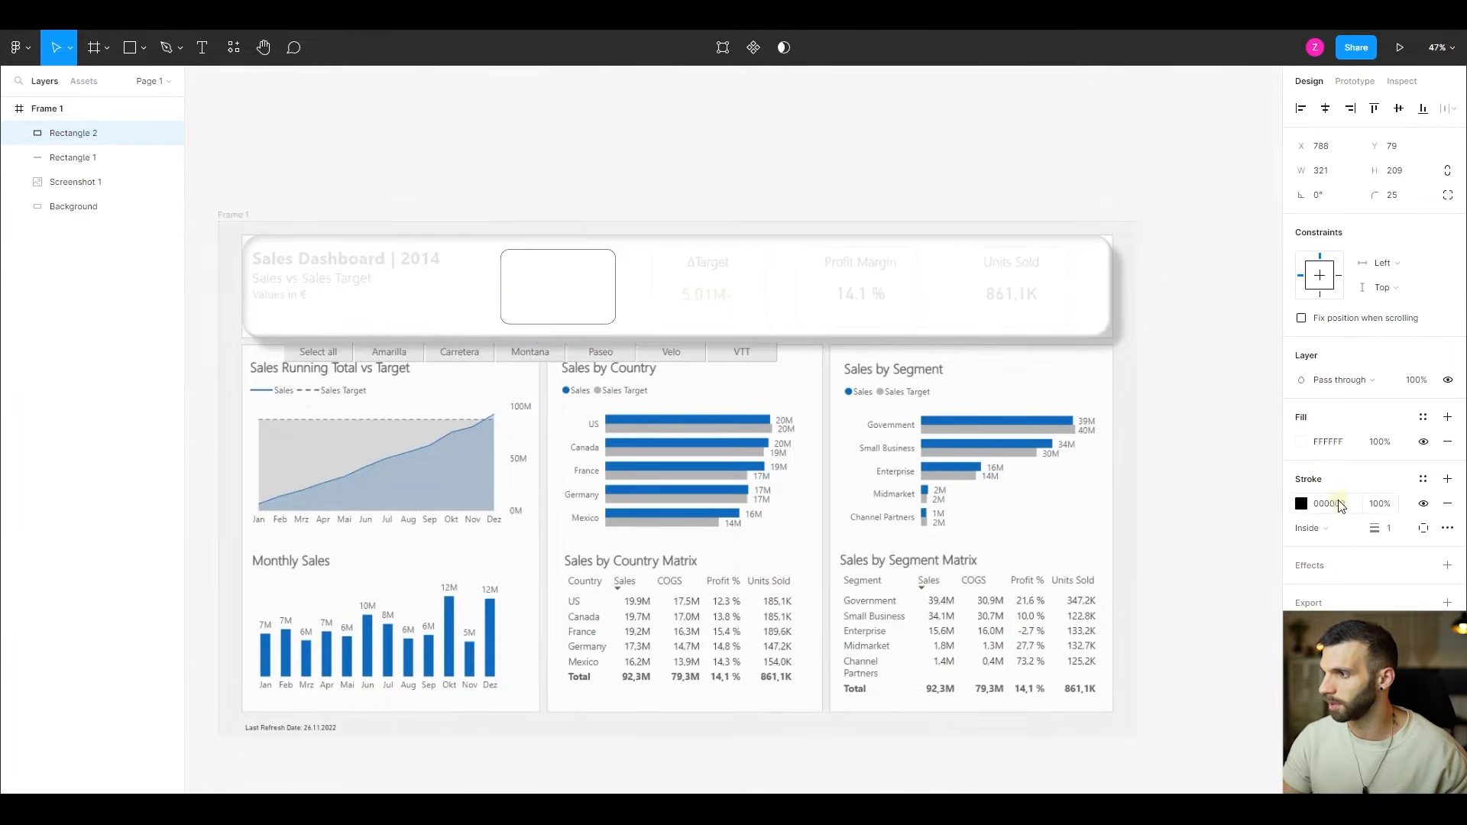
{"action": "left_click", "coordinate": [1375, 505]}
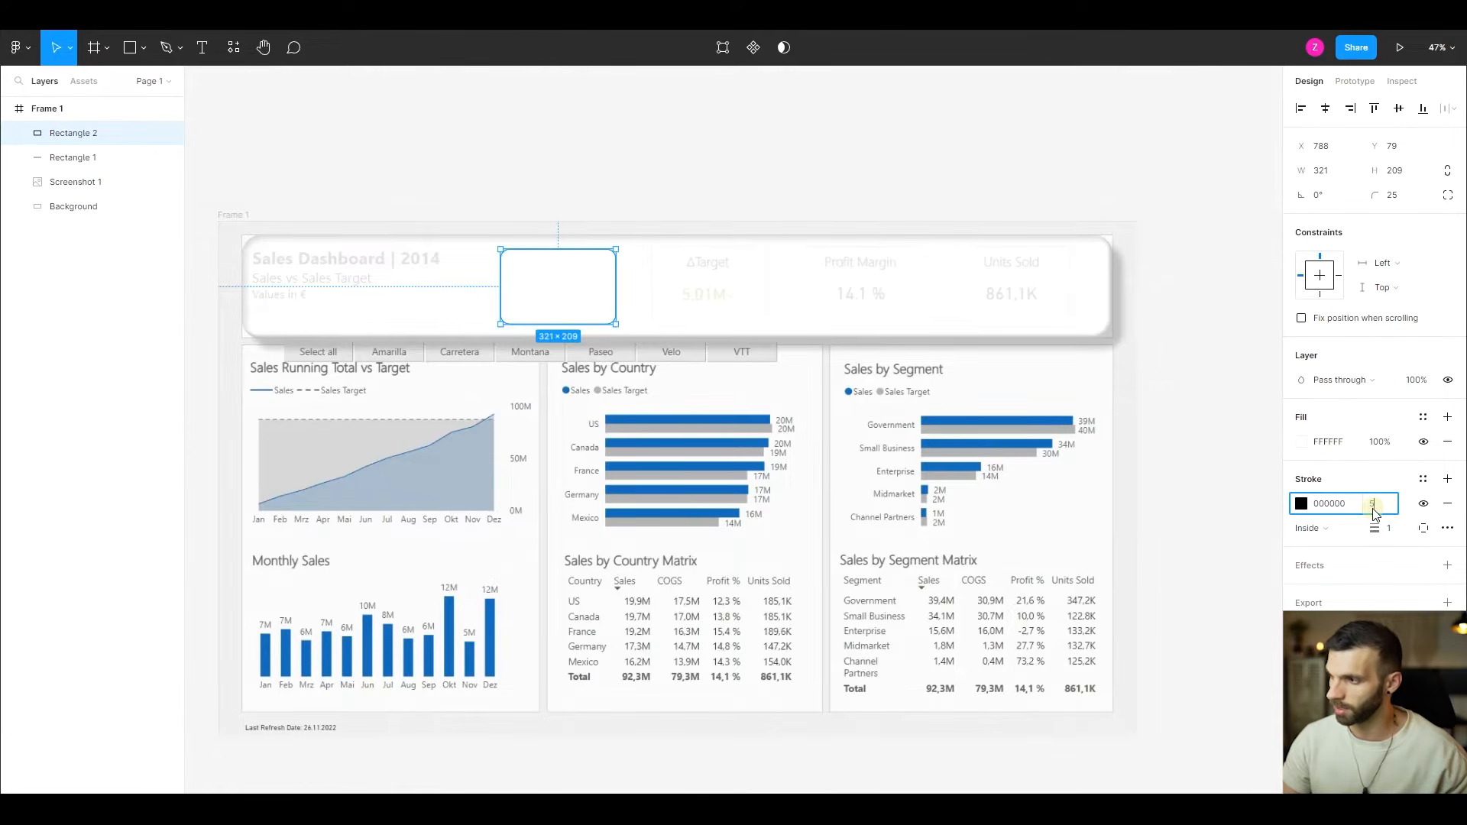
{"action": "type", "text": "5"}
{"action": "key", "text": "Return"}
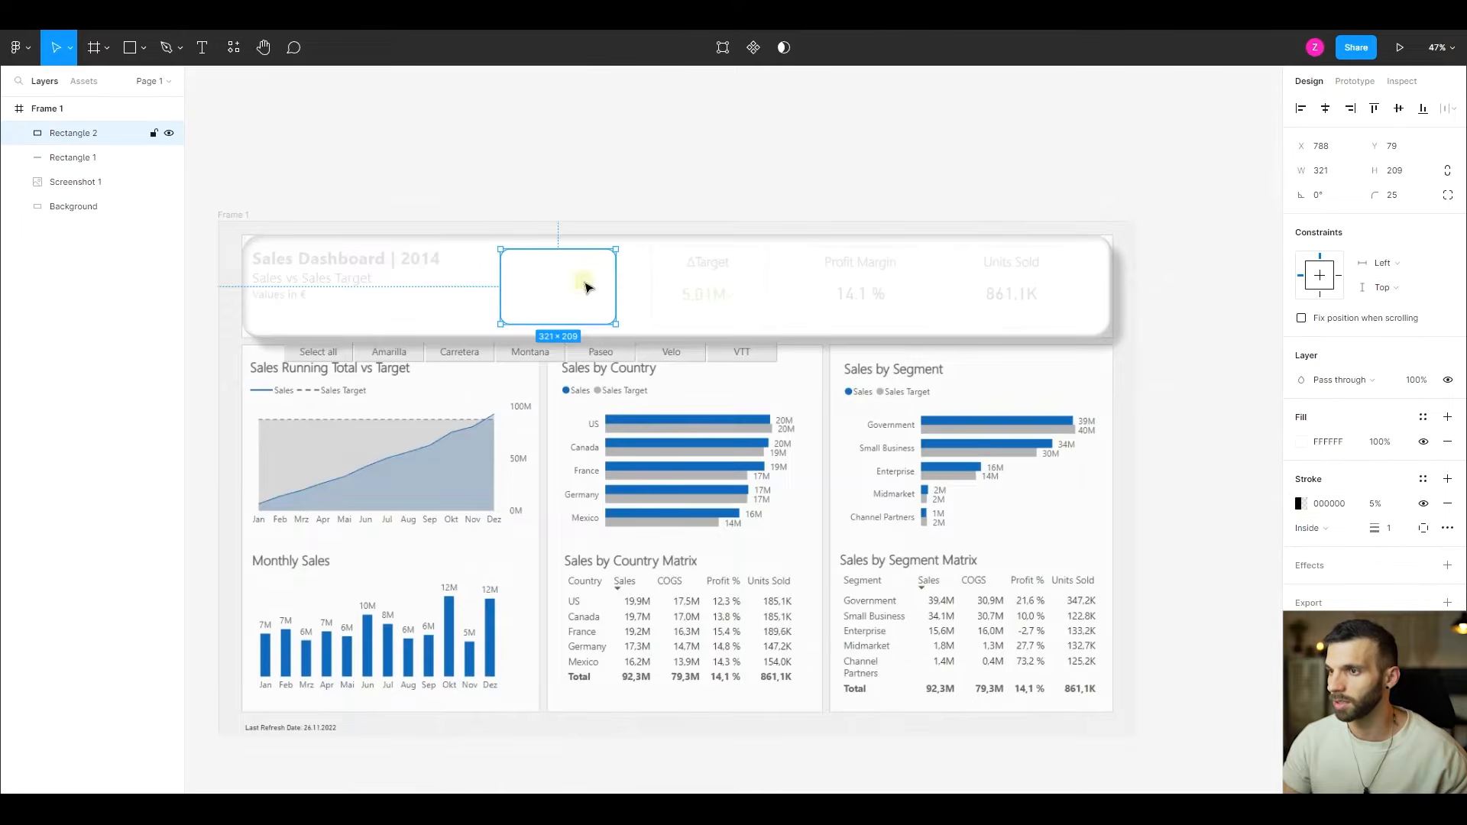
{"action": "left_click", "coordinate": [1424, 504]}
{"action": "left_click", "coordinate": [1423, 505]}
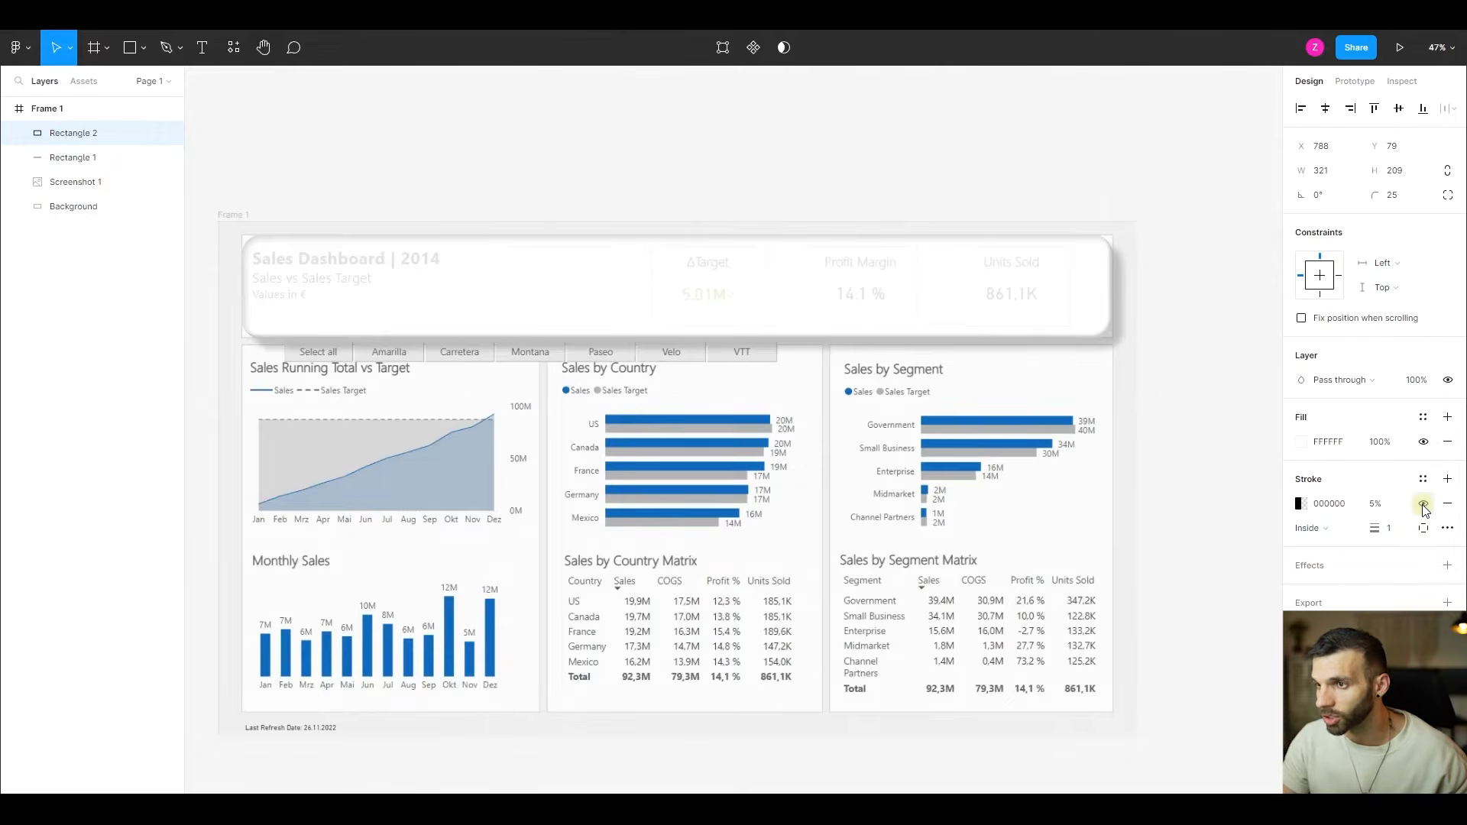
{"action": "left_click", "coordinate": [1423, 505]}
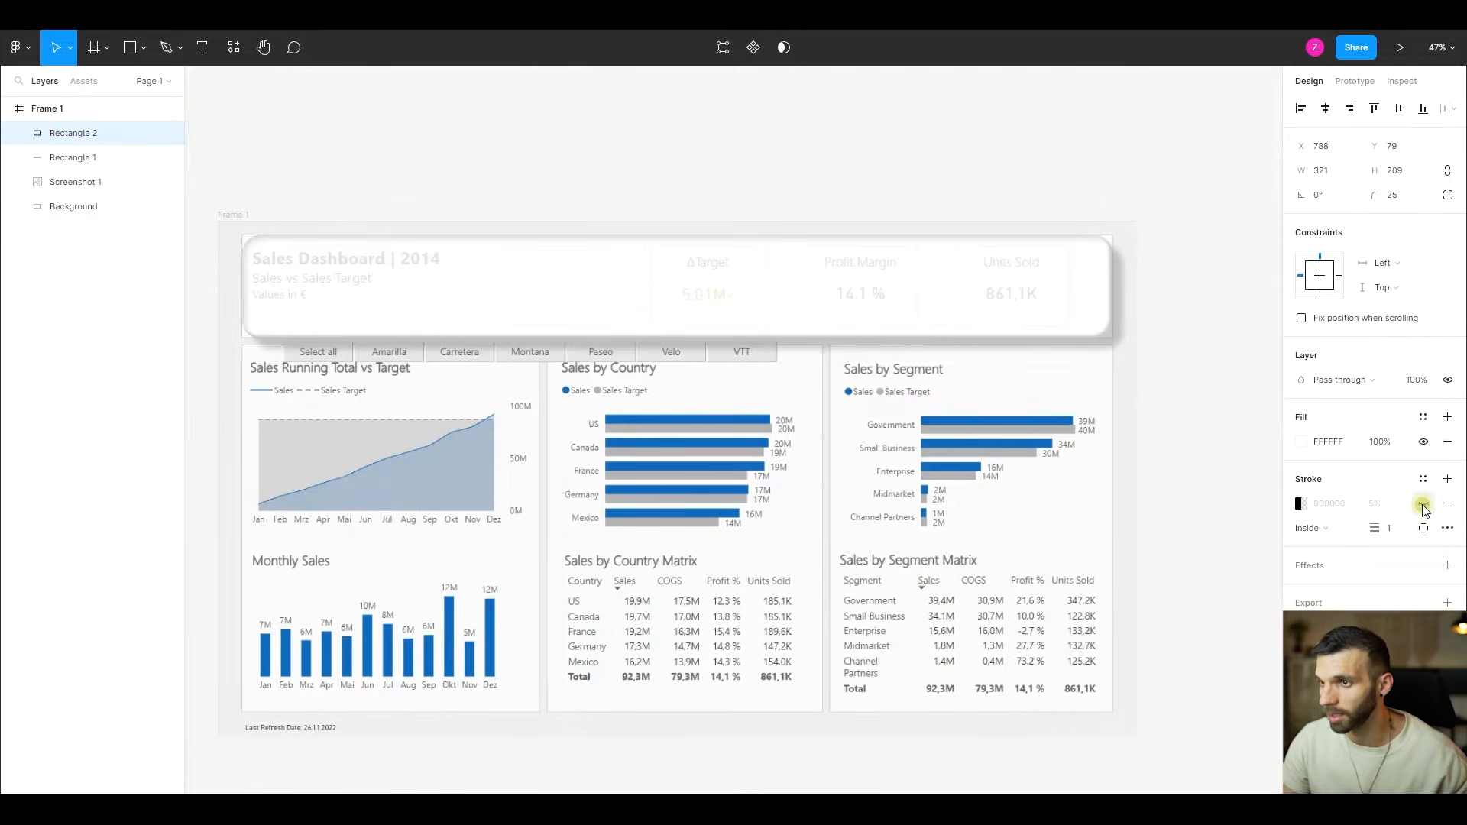
{"action": "left_click", "coordinate": [1423, 505]}
{"action": "scroll", "coordinate": [426, 301], "scroll_direction": "up", "scroll_amount": 5}
{"action": "scroll", "coordinate": [393, 321], "scroll_direction": "left", "scroll_amount": 3}
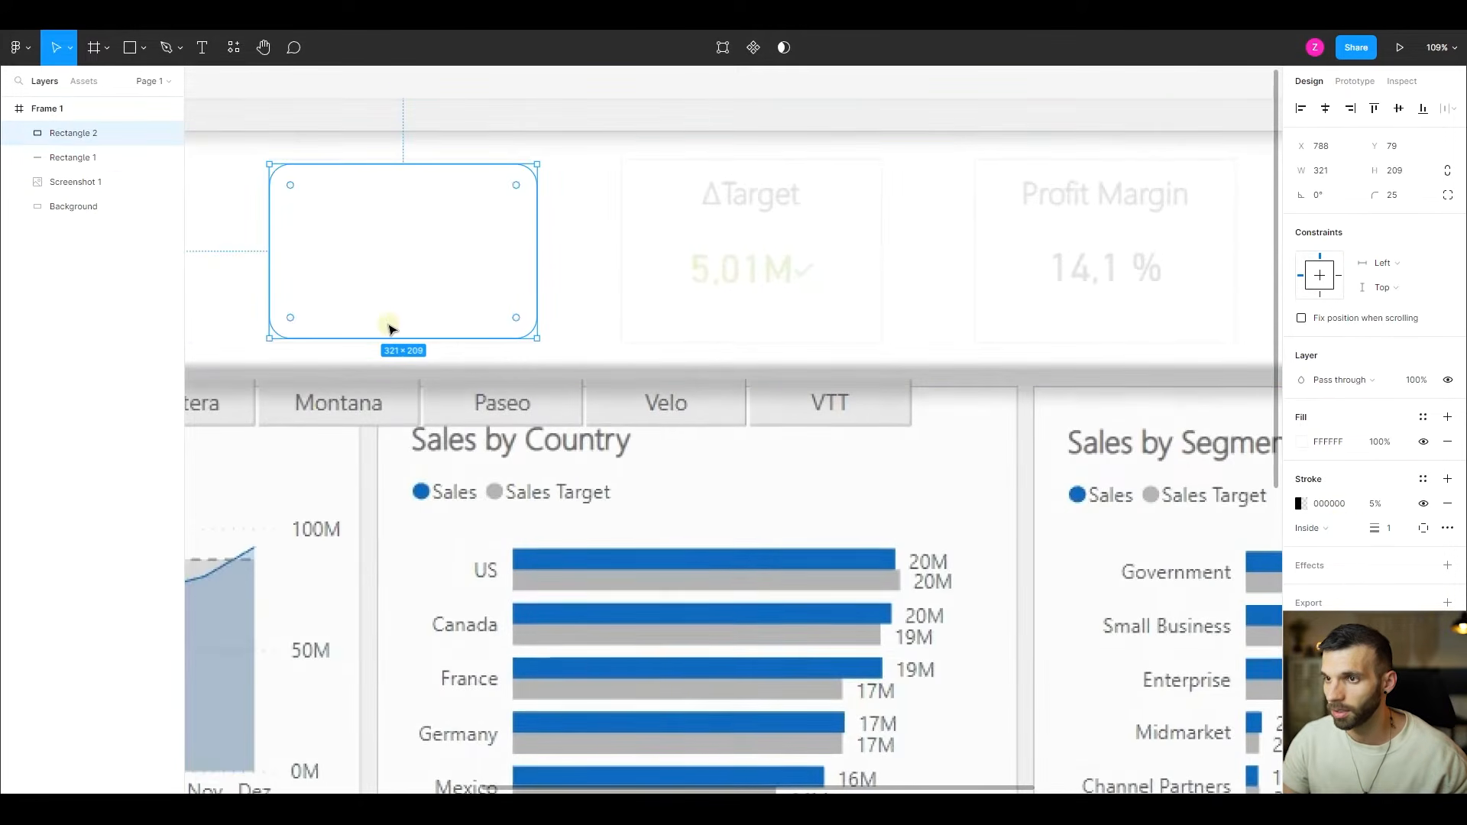
- Compare the Total Sales rectangle with its stroke hidden and shown, and add a drop shadow with X 4, Y 4 and blur 8
{"action": "left_click", "coordinate": [1423, 505]}
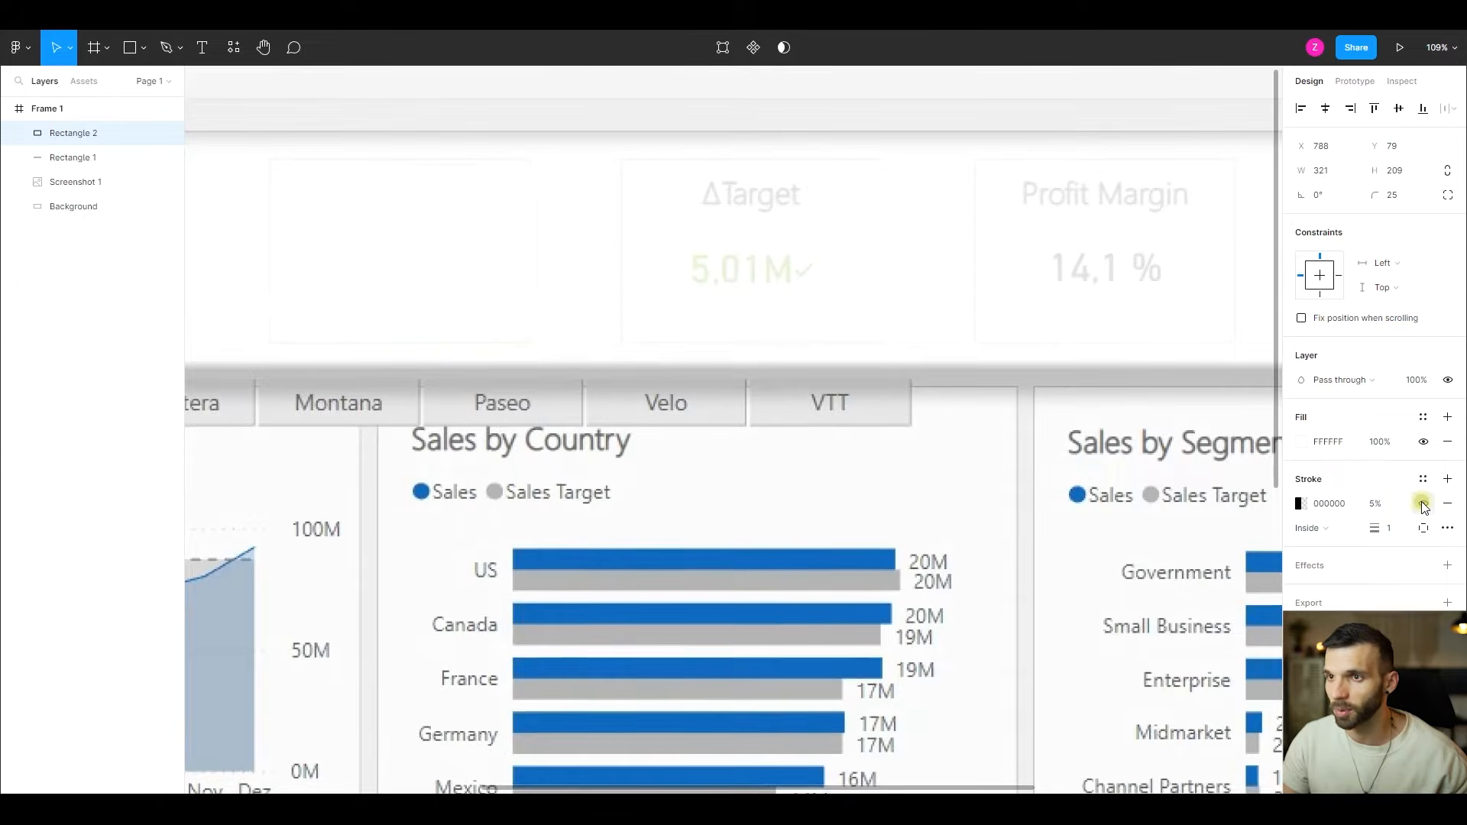
{"action": "left_click", "coordinate": [1423, 504]}
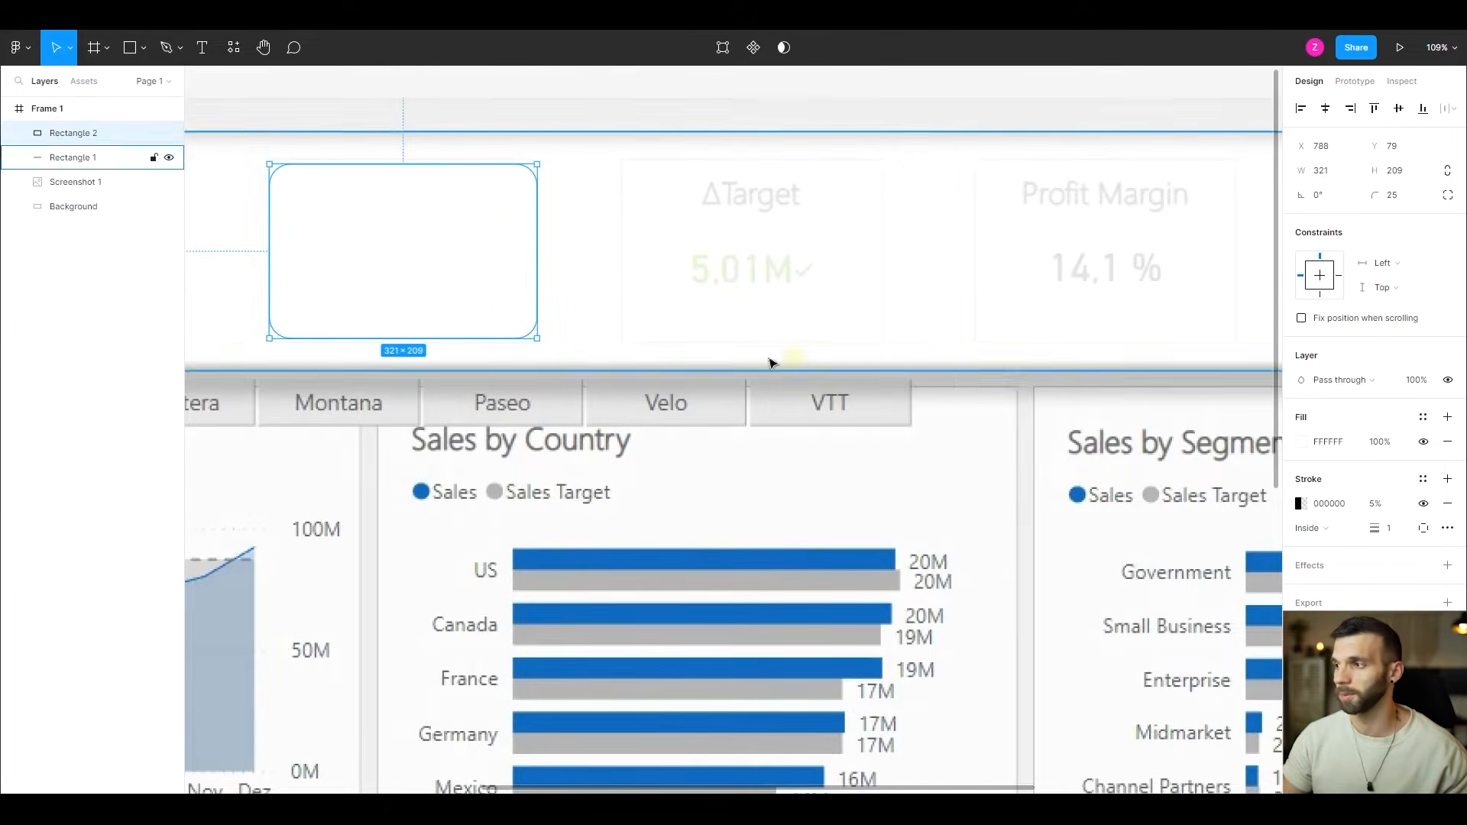
{"action": "left_click", "coordinate": [1447, 566]}
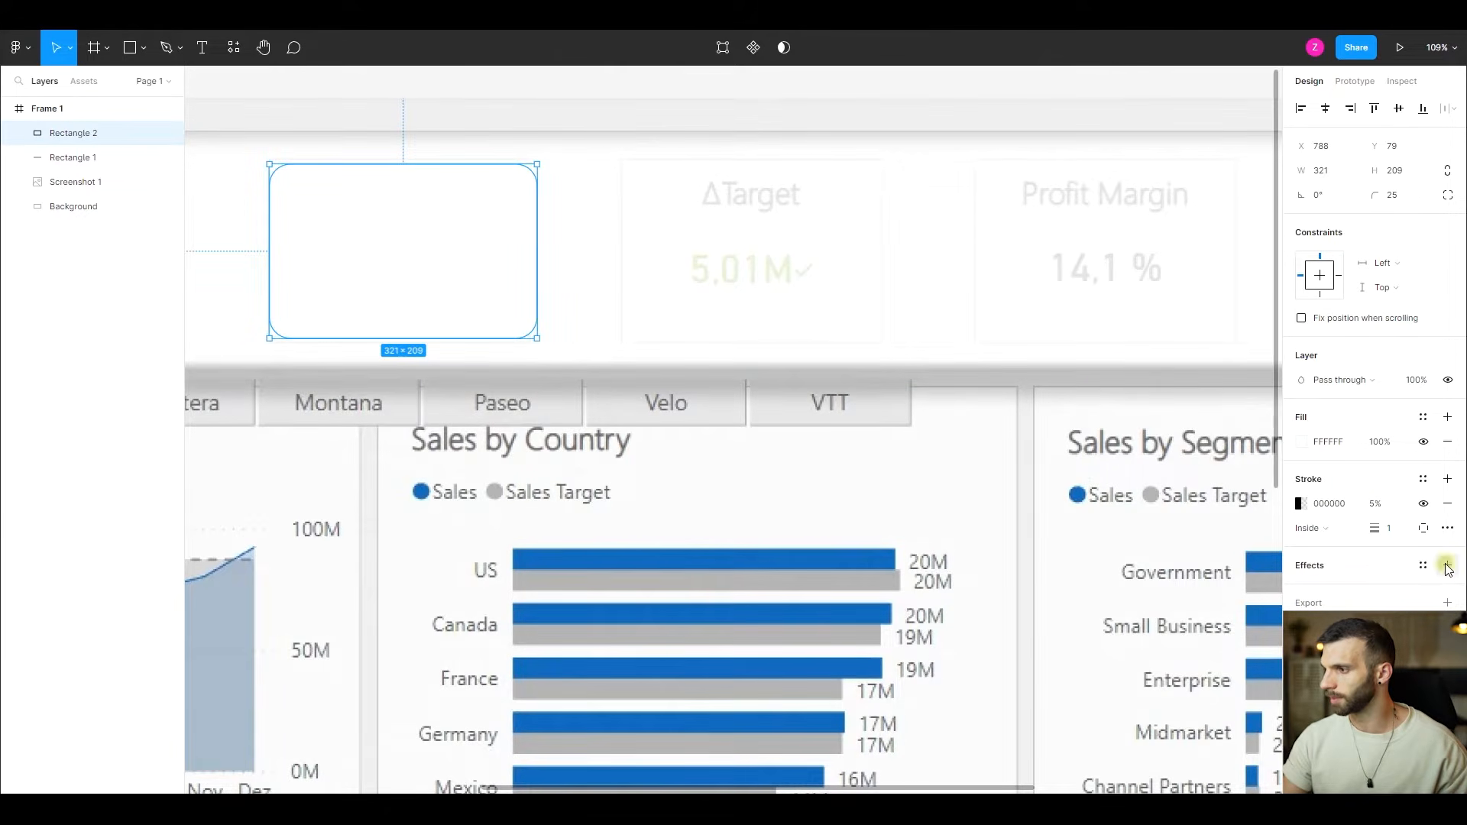
{"action": "left_click", "coordinate": [1301, 590]}
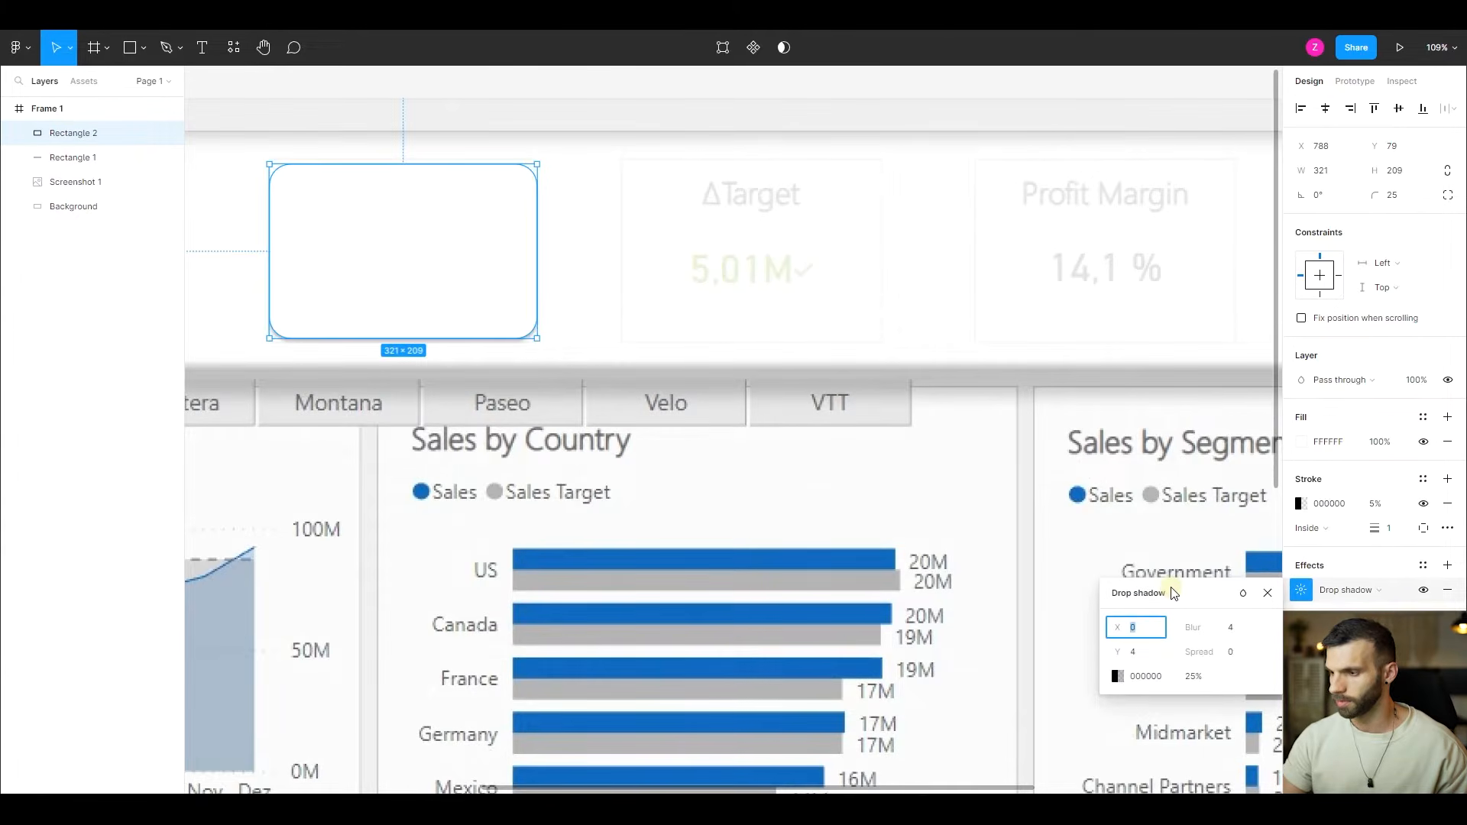
{"action": "left_click", "coordinate": [1232, 628]}
{"action": "type", "text": "8"}
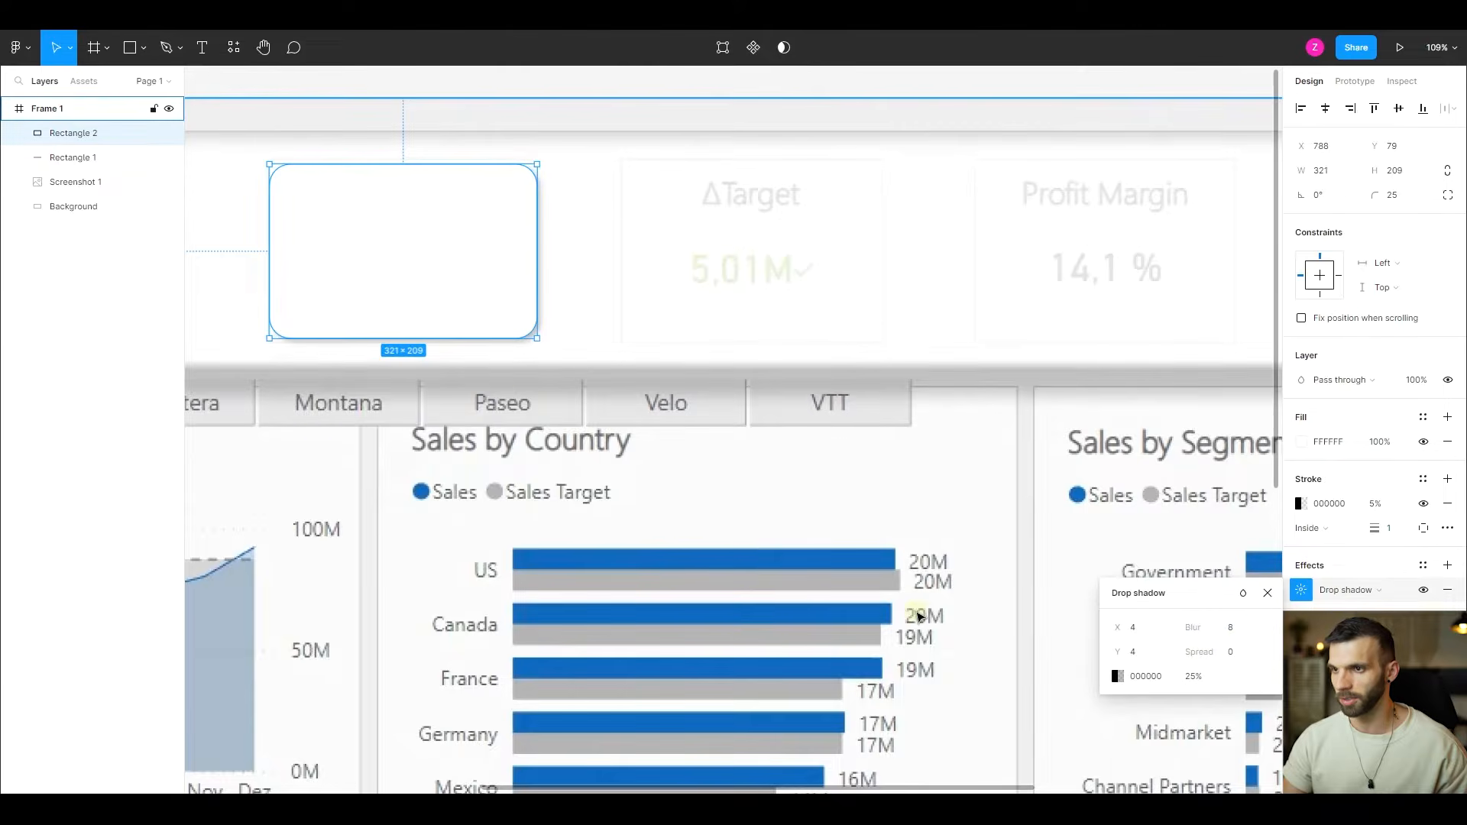
{"action": "scroll", "coordinate": [409, 399], "scroll_direction": "down", "scroll_amount": 5}
{"action": "key", "text": "Escape"}
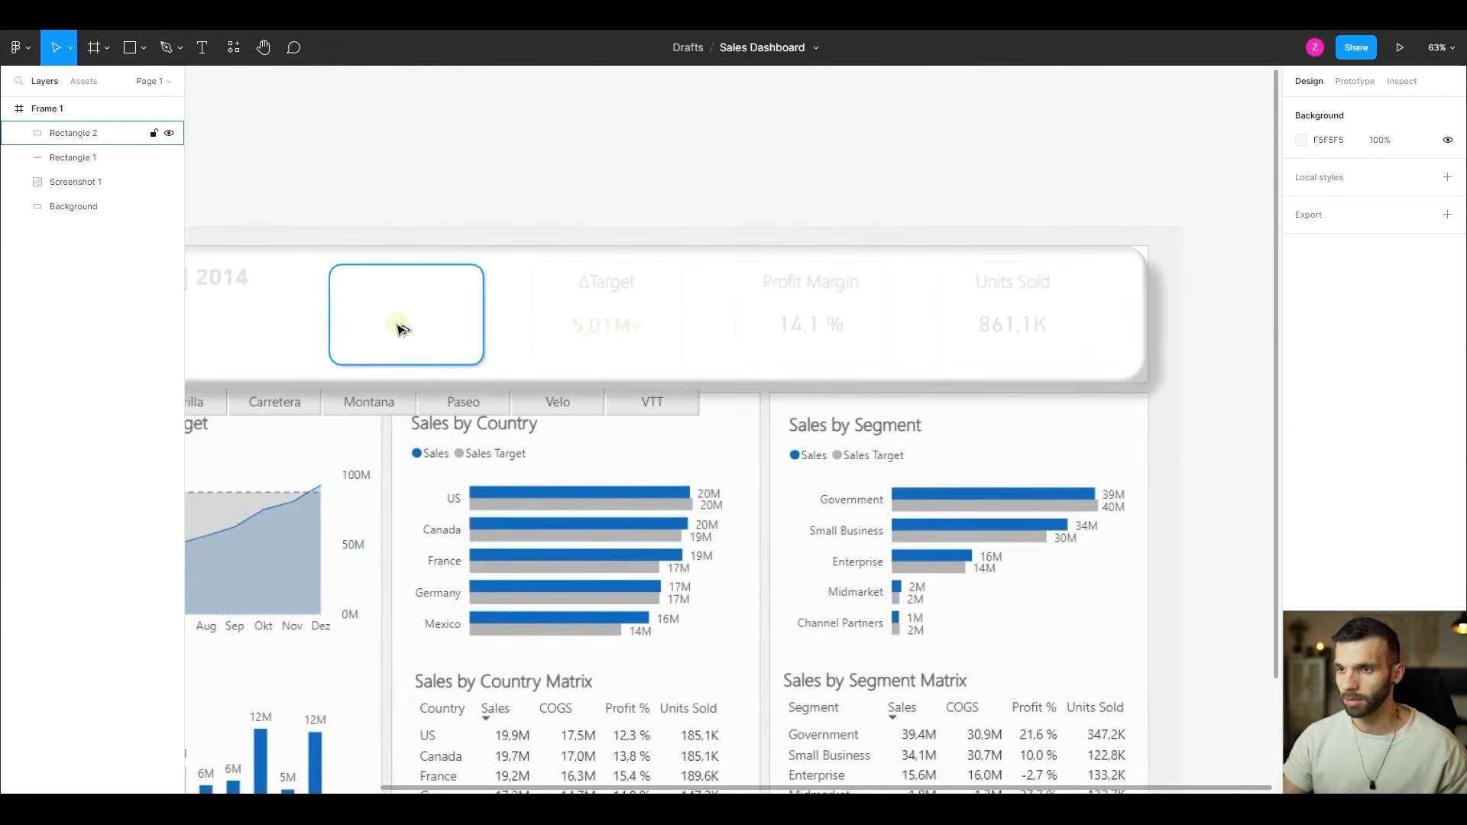
{"action": "scroll", "coordinate": [396, 328], "scroll_direction": "up", "scroll_amount": 5}
{"action": "scroll", "coordinate": [433, 374], "scroll_direction": "left", "scroll_amount": 2}
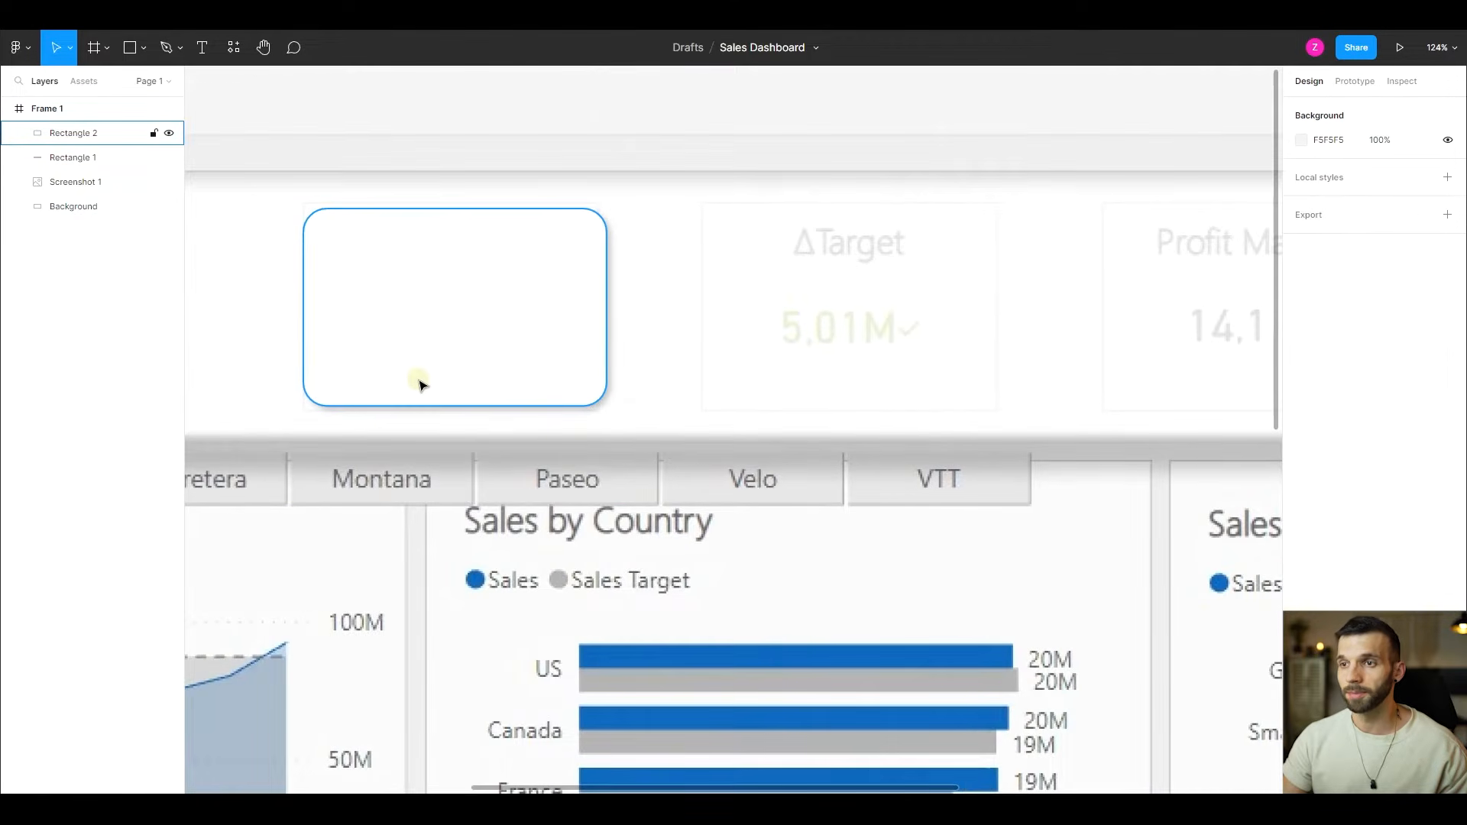
- Duplicate the Total Sales rectangle in place
{"action": "left_click", "coordinate": [428, 350]}
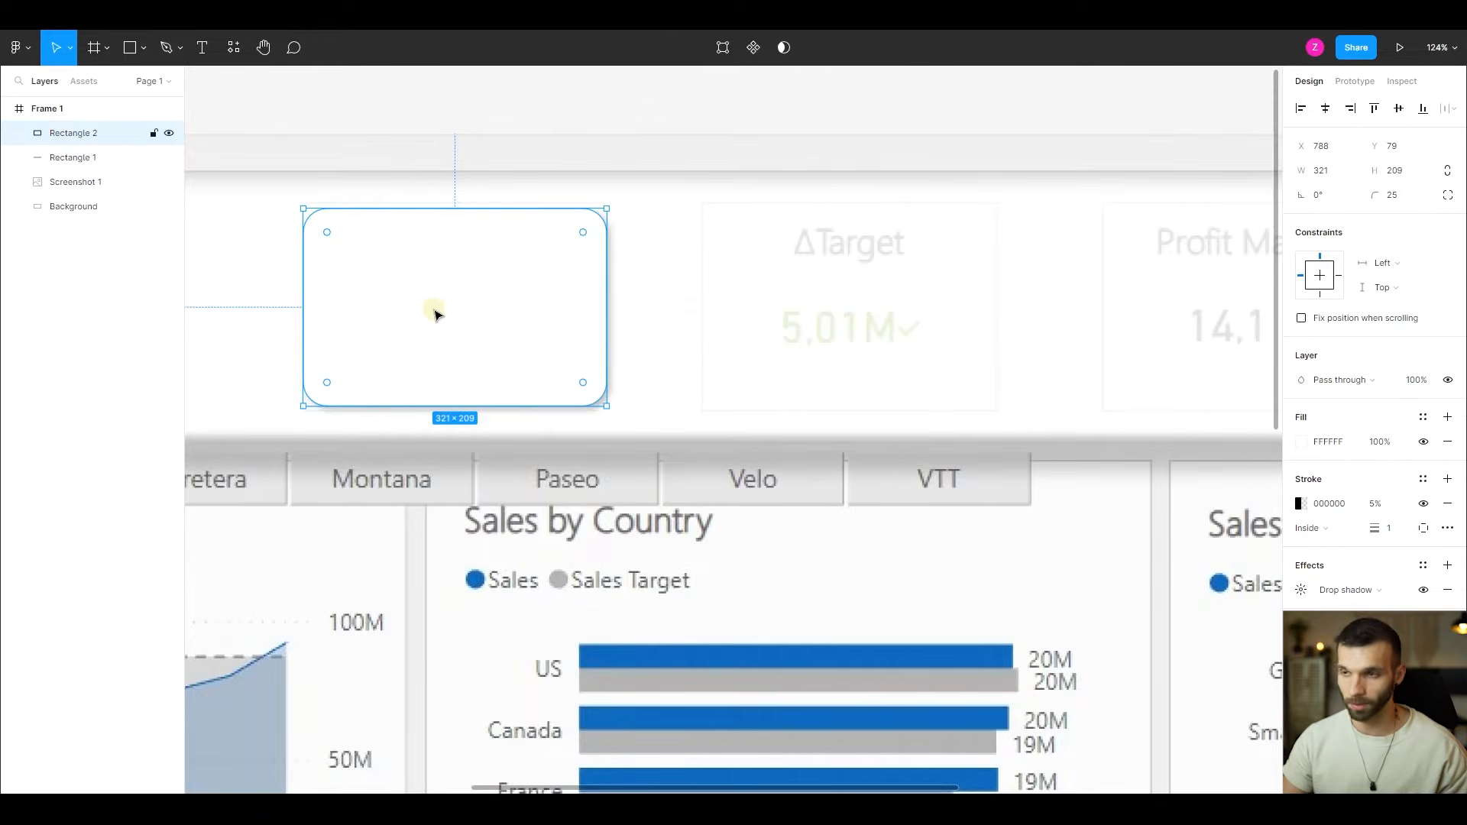
{"action": "key", "text": "ctrl+c"}
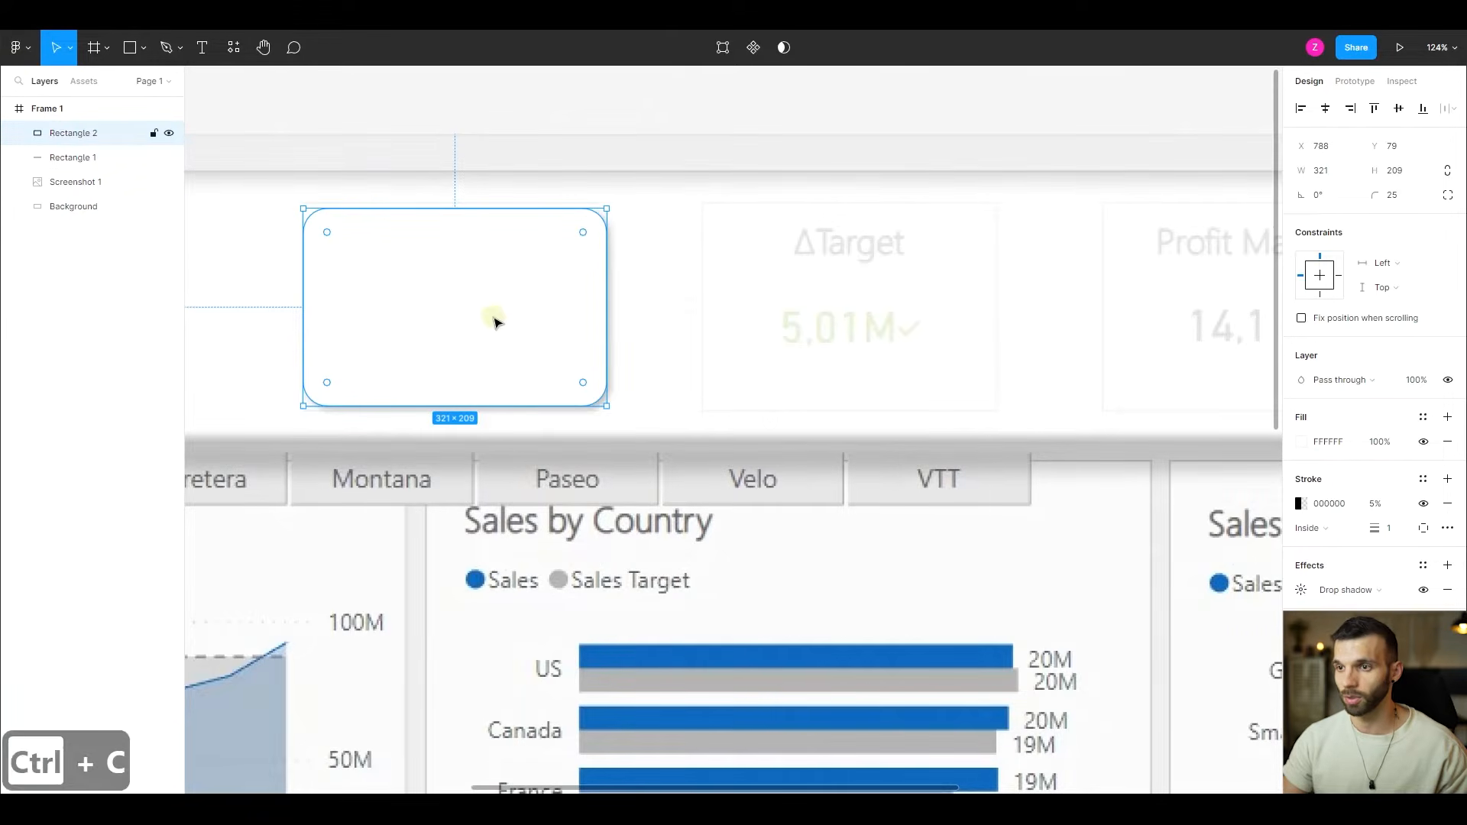
{"action": "key", "text": "ctrl+v"}
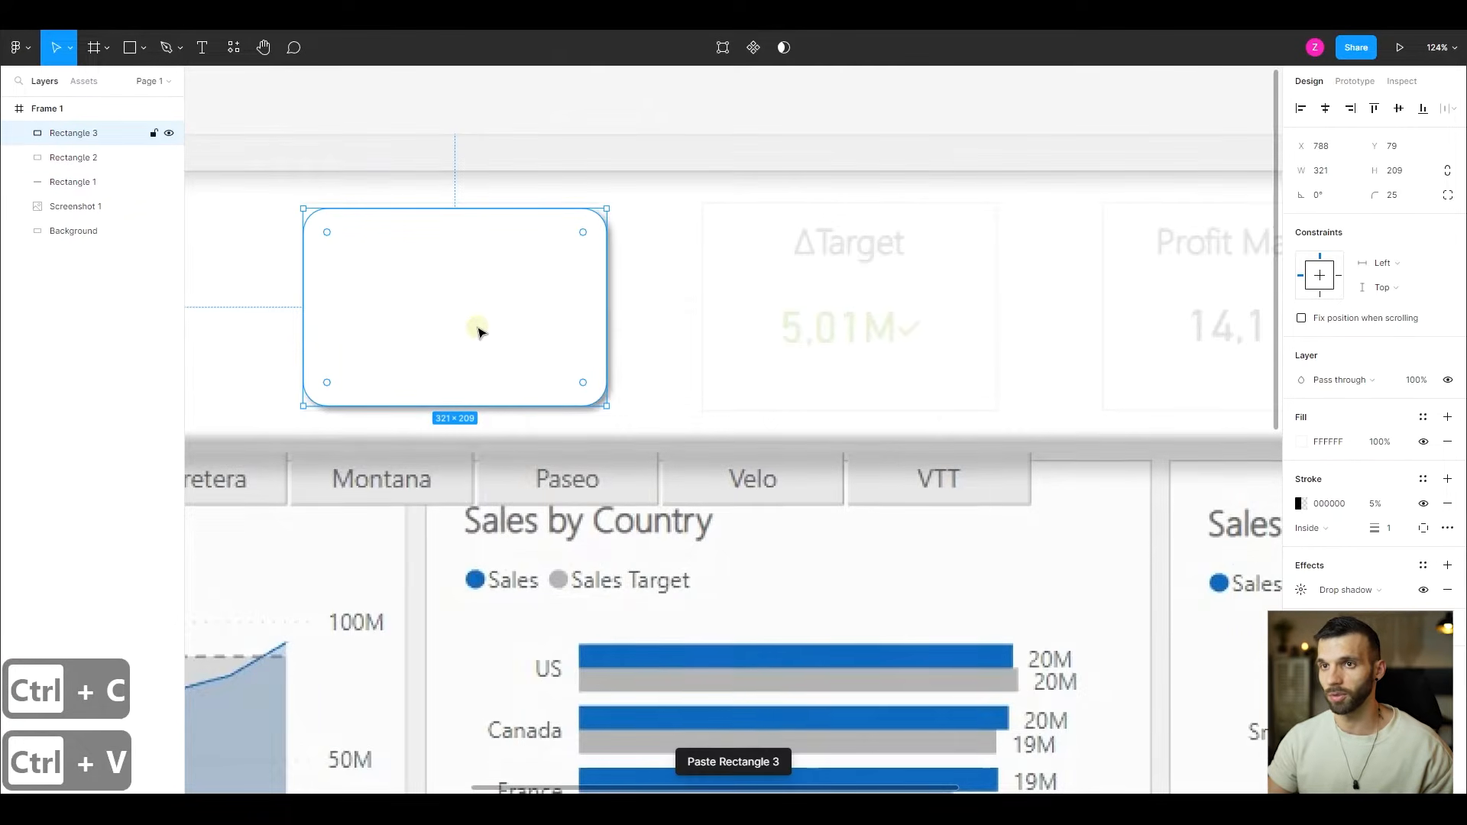
- Duplicate the drop shadow effect on the copied rectangle and remove the extra shadow
{"action": "left_click", "coordinate": [1302, 590]}
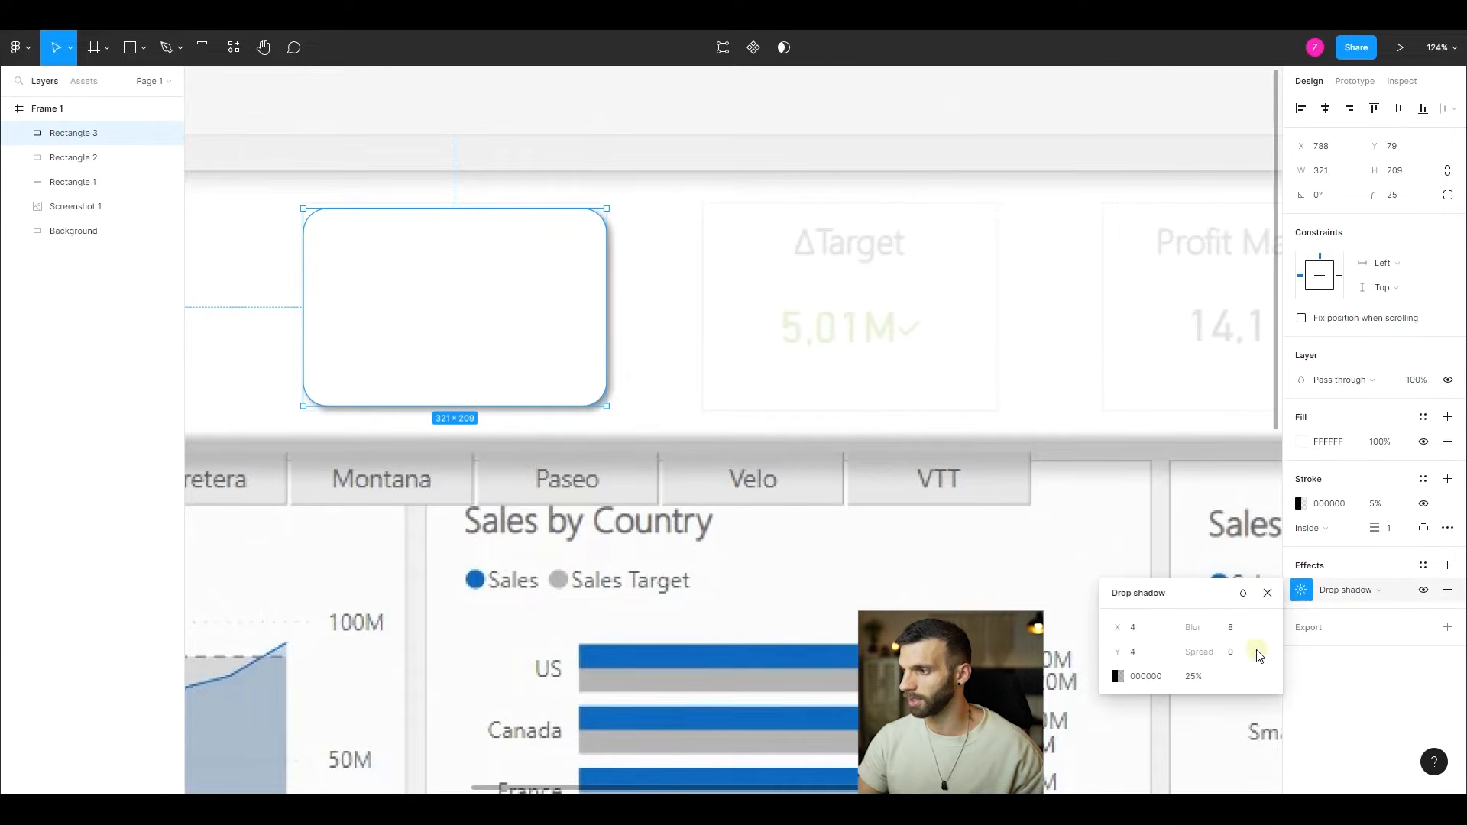
{"action": "left_click", "coordinate": [1328, 593]}
{"action": "key", "text": "ctrl+c"}
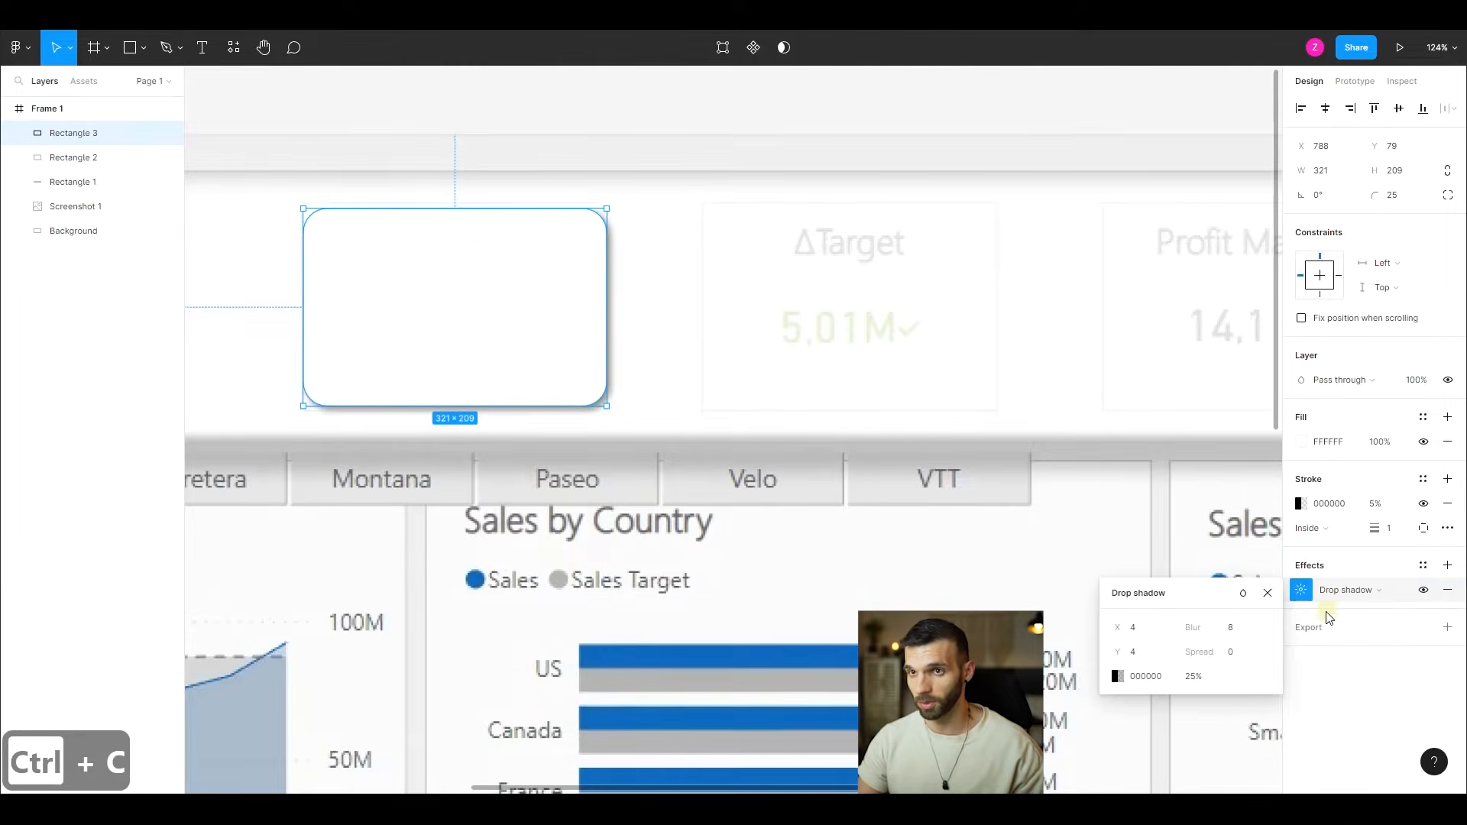
{"action": "key", "text": "ctrl+v"}
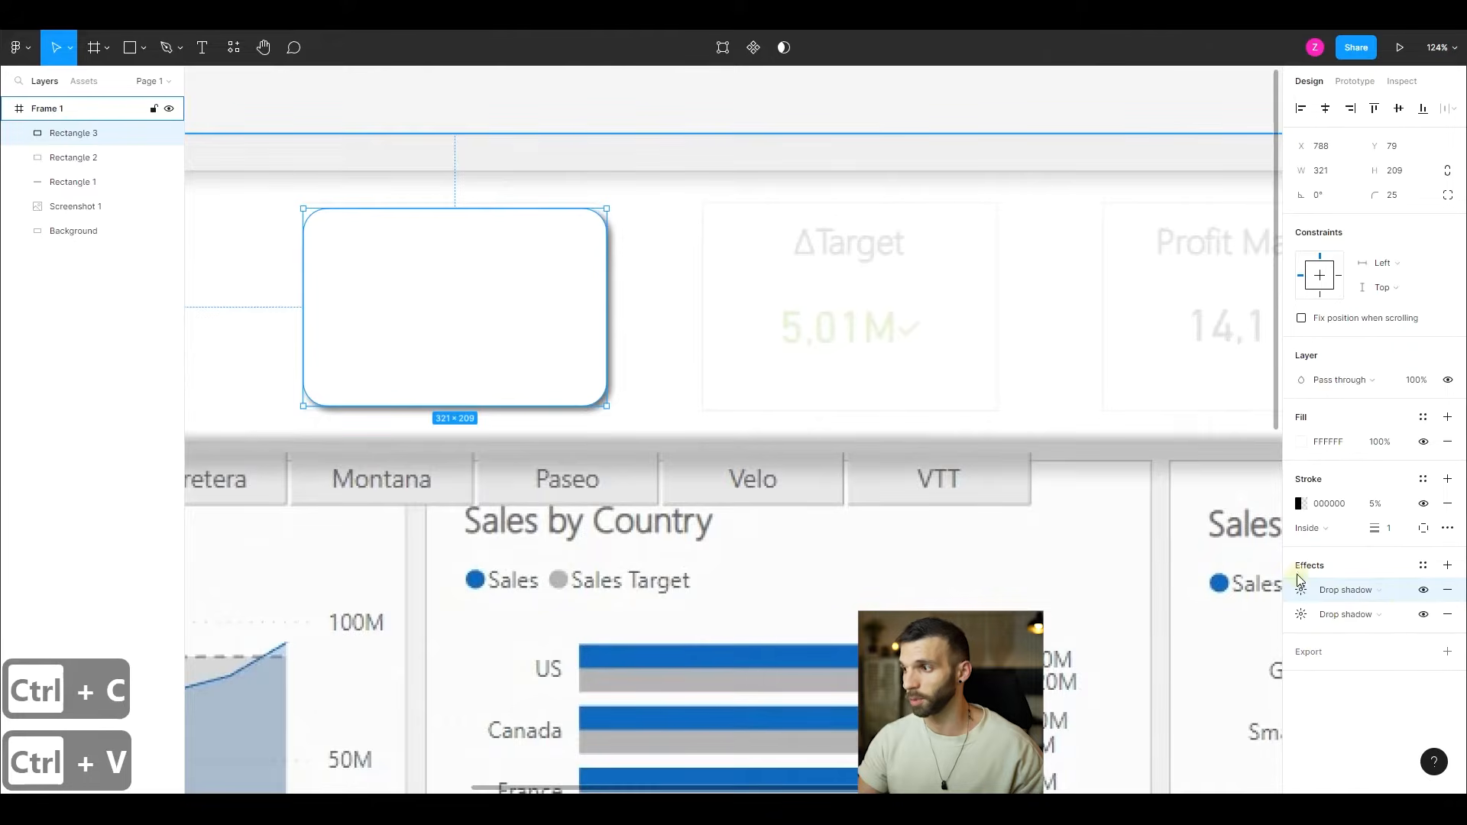
{"action": "left_click", "coordinate": [1448, 590]}
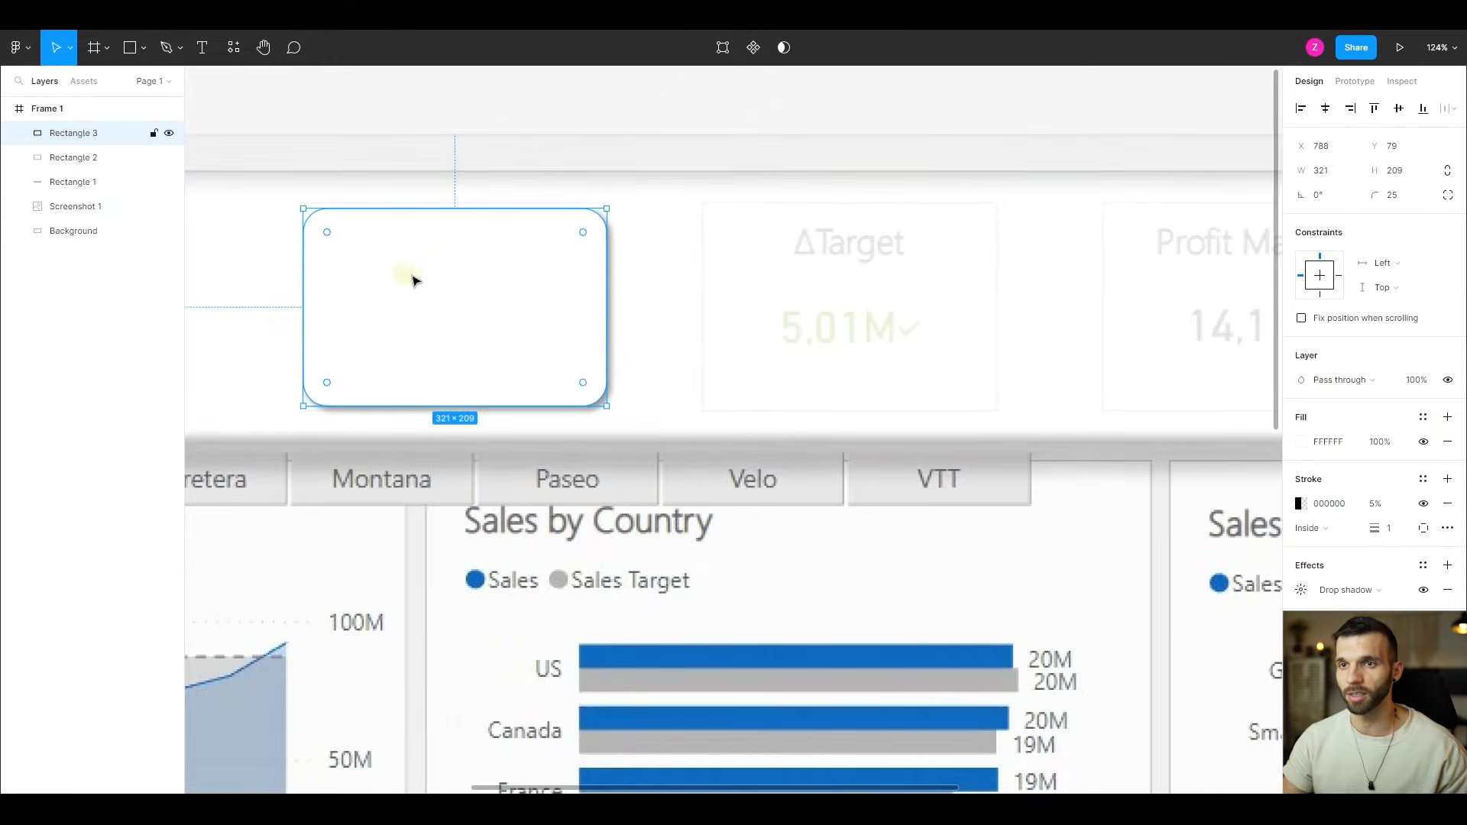
- Resize the duplicated rectangle, Rectangle 3, to a width of 315 and a height of 203
{"action": "left_click", "coordinate": [97, 156], "text": "shift"}
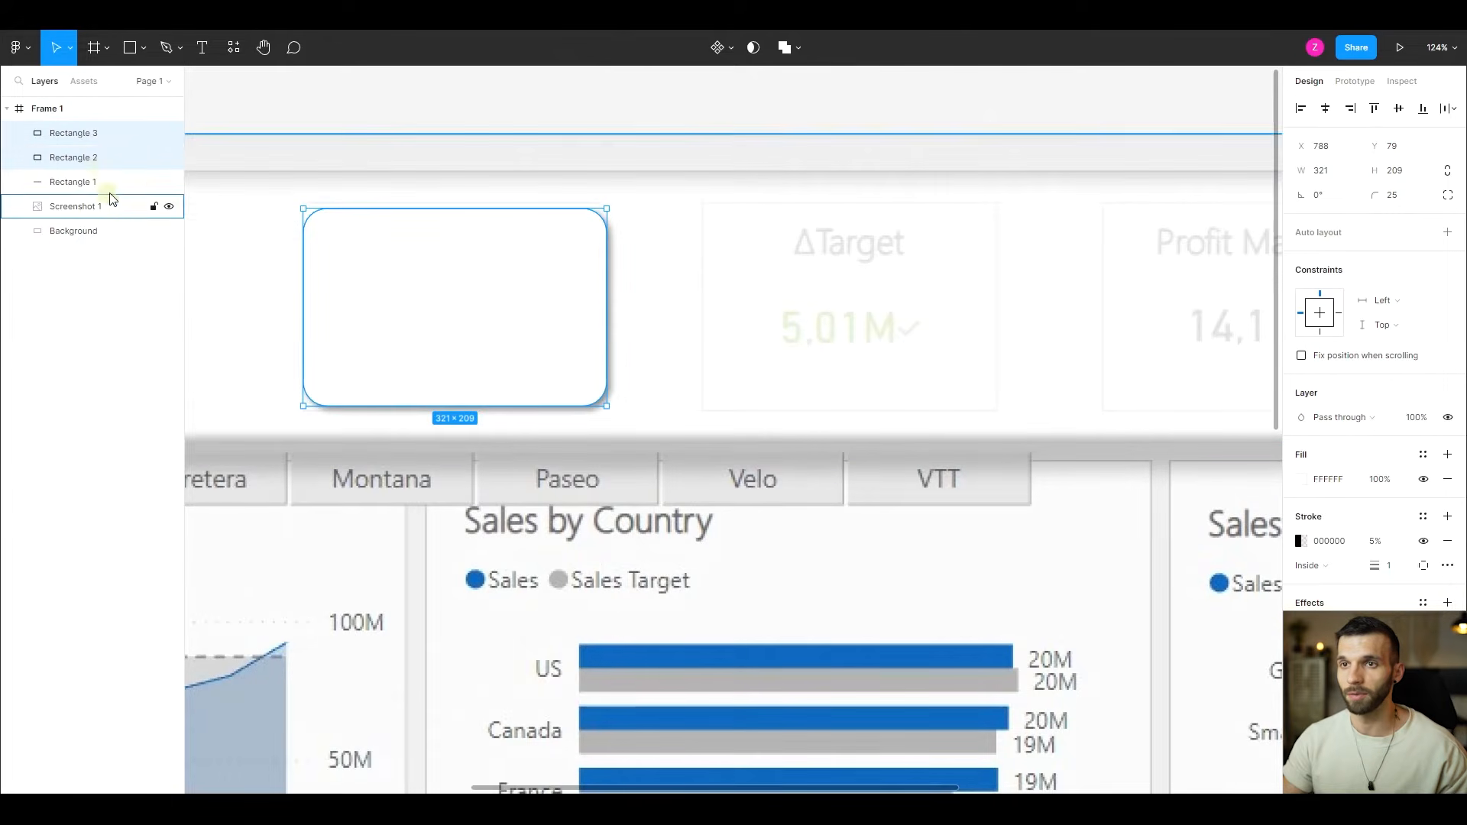
{"action": "left_click", "coordinate": [85, 137]}
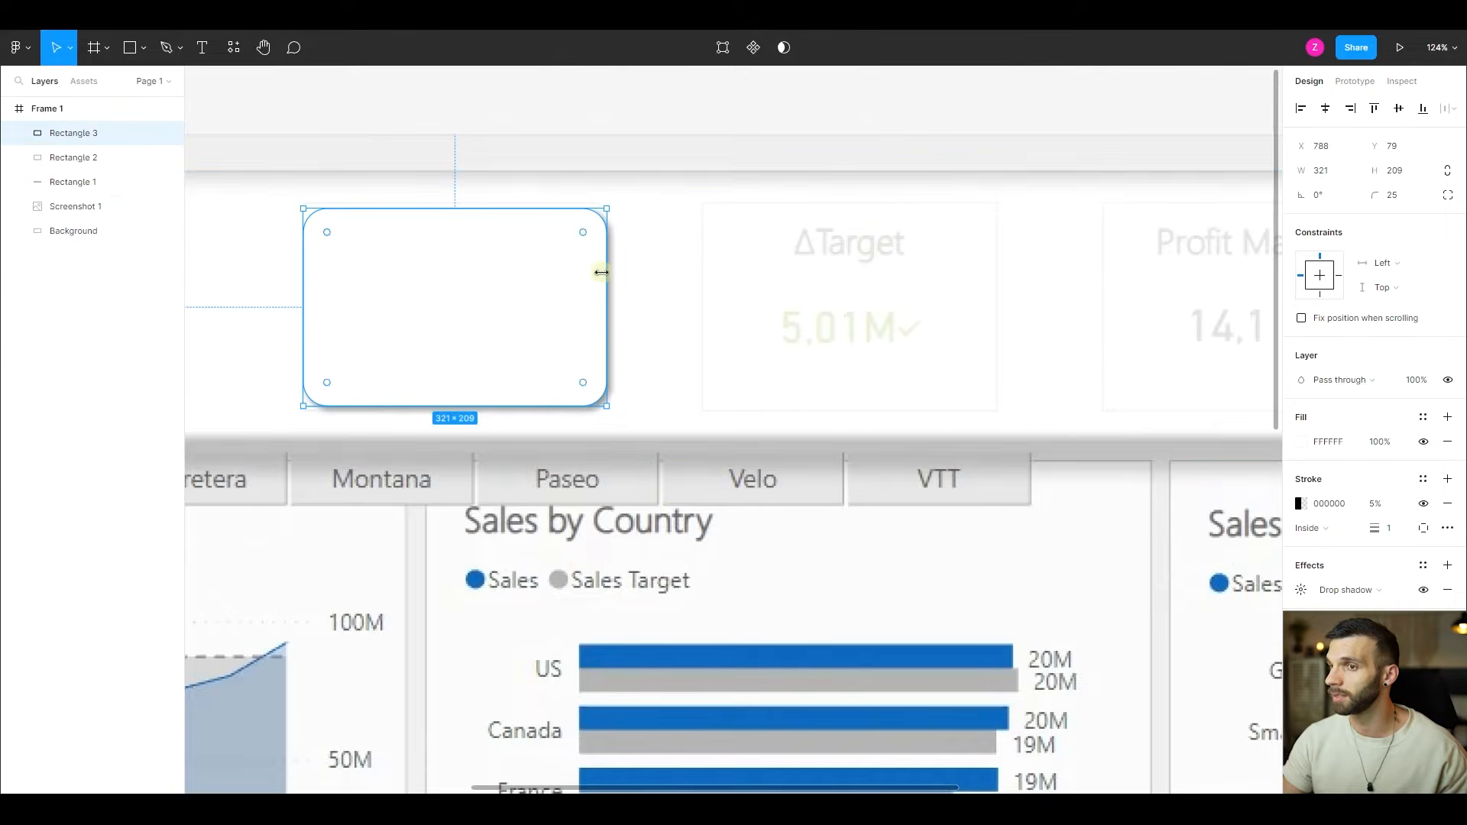
{"action": "left_click", "coordinate": [1331, 175]}
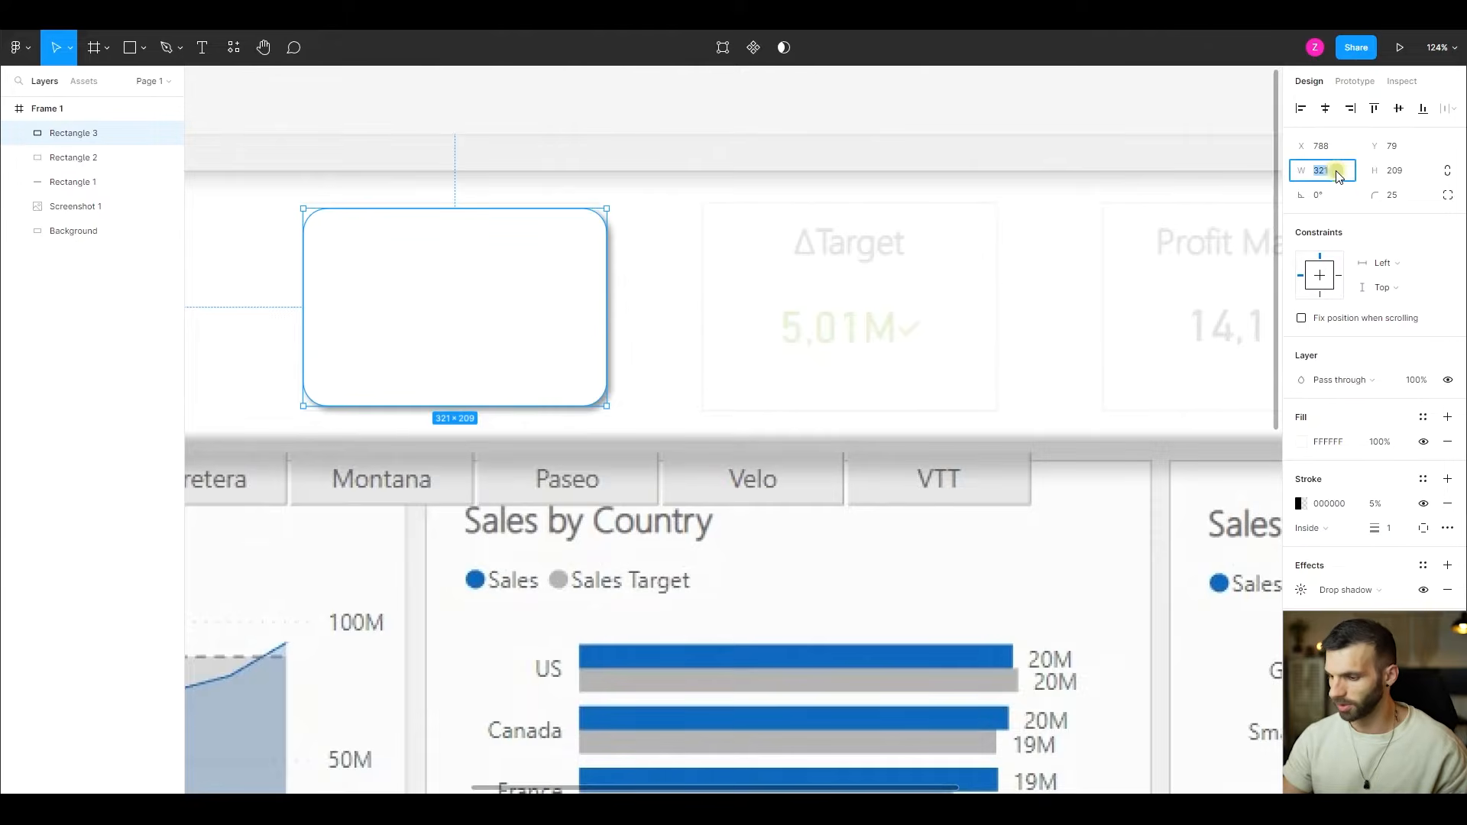
{"action": "type", "text": "315"}
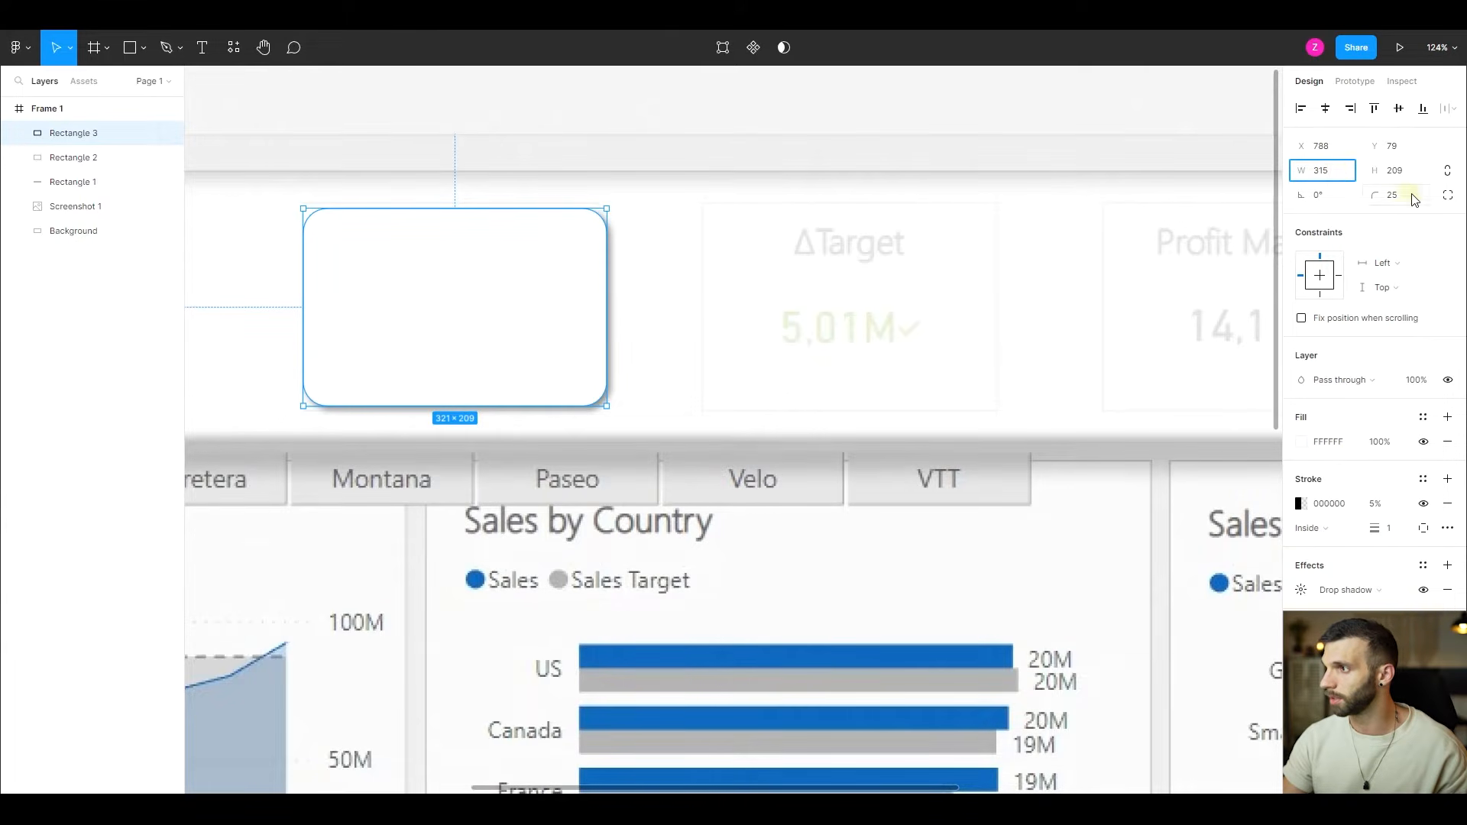
{"action": "left_click", "coordinate": [1401, 174]}
{"action": "type", "text": "20"}
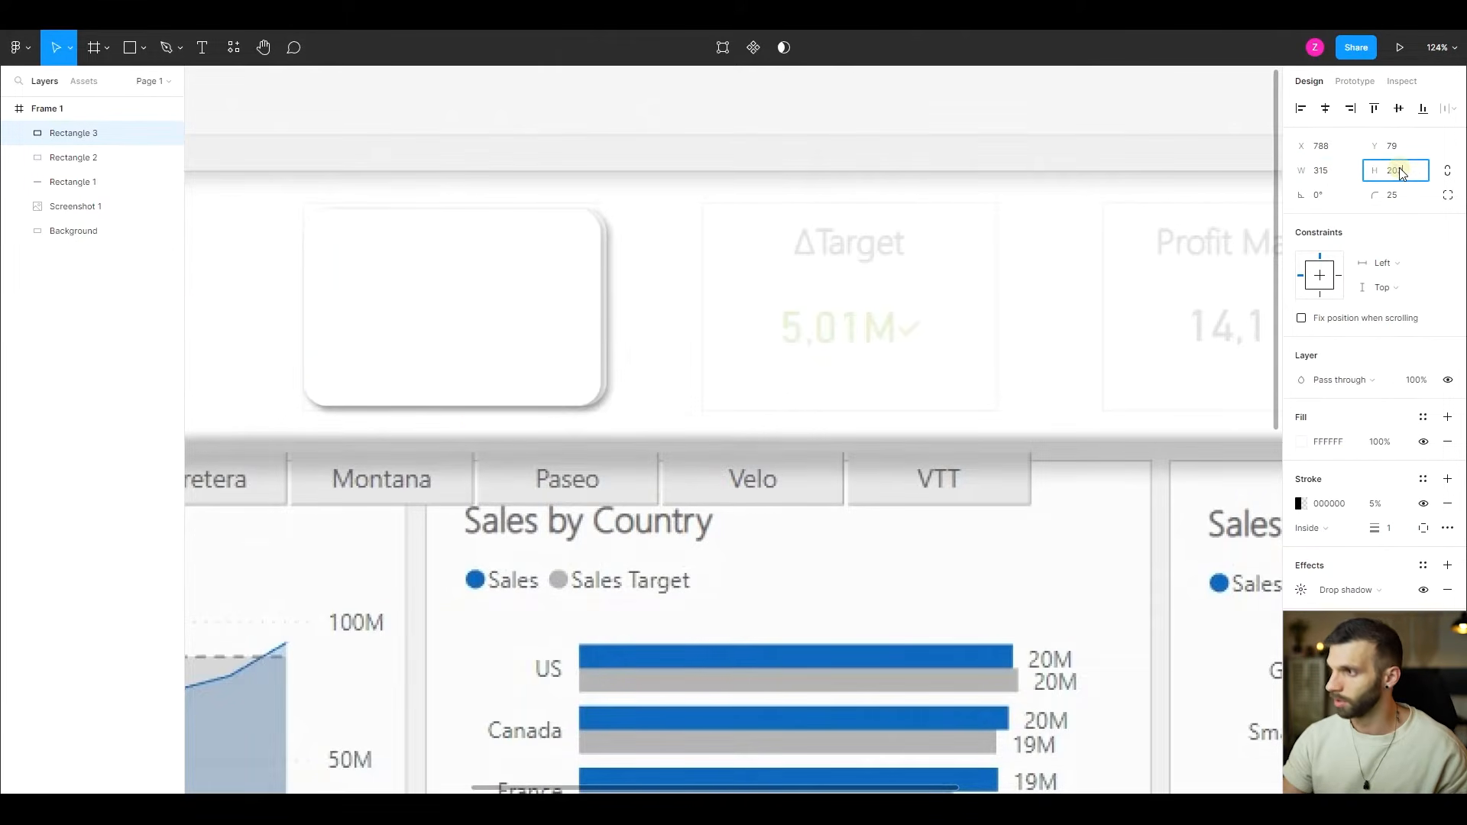
{"action": "type", "text": "3"}
{"action": "key", "text": "Return"}
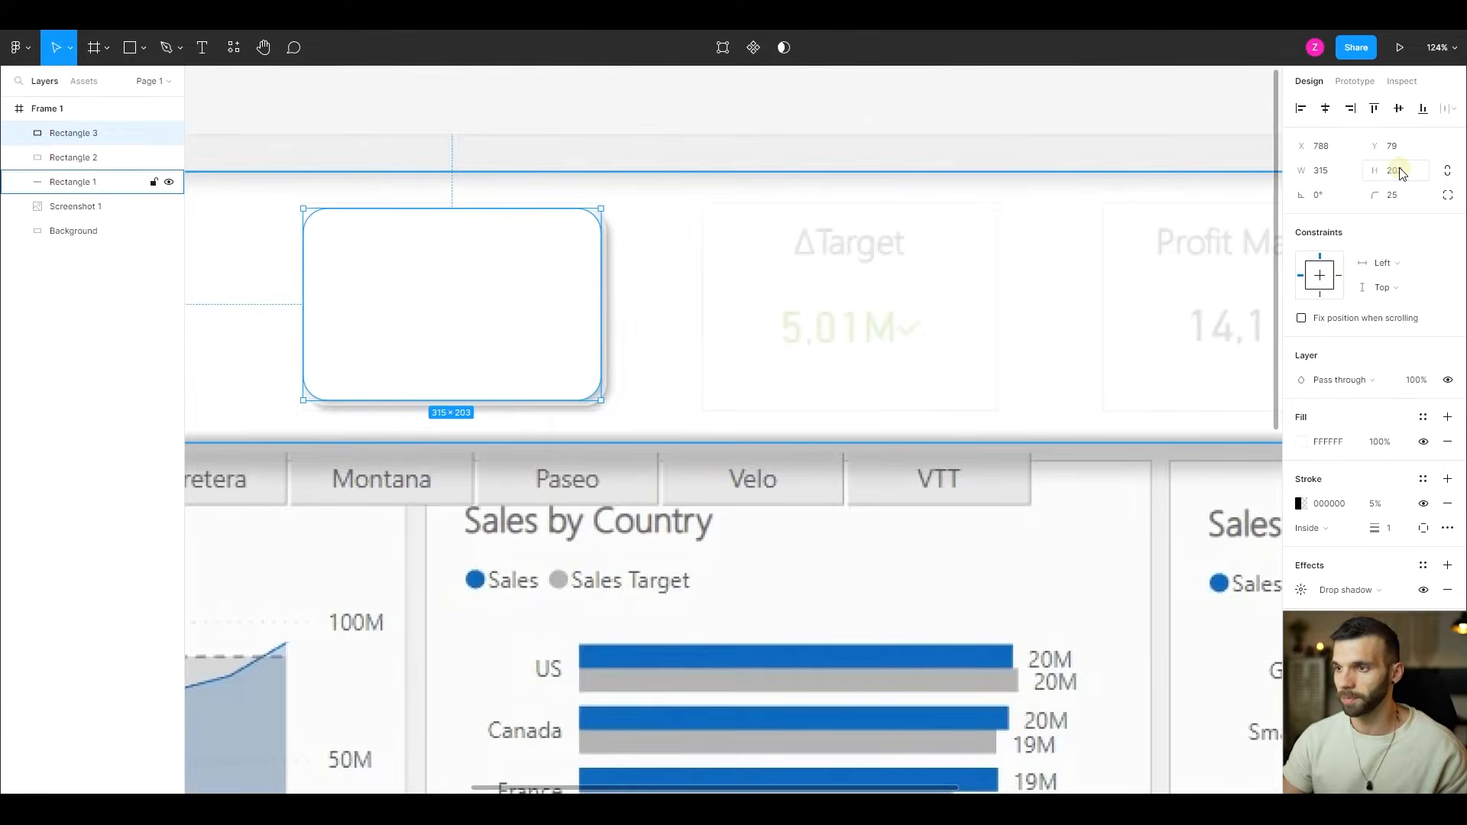
- Align the centres of Rectangle 3 and Rectangle 2 both horizontally and vertically
{"action": "left_click", "coordinate": [74, 159], "text": "shift"}
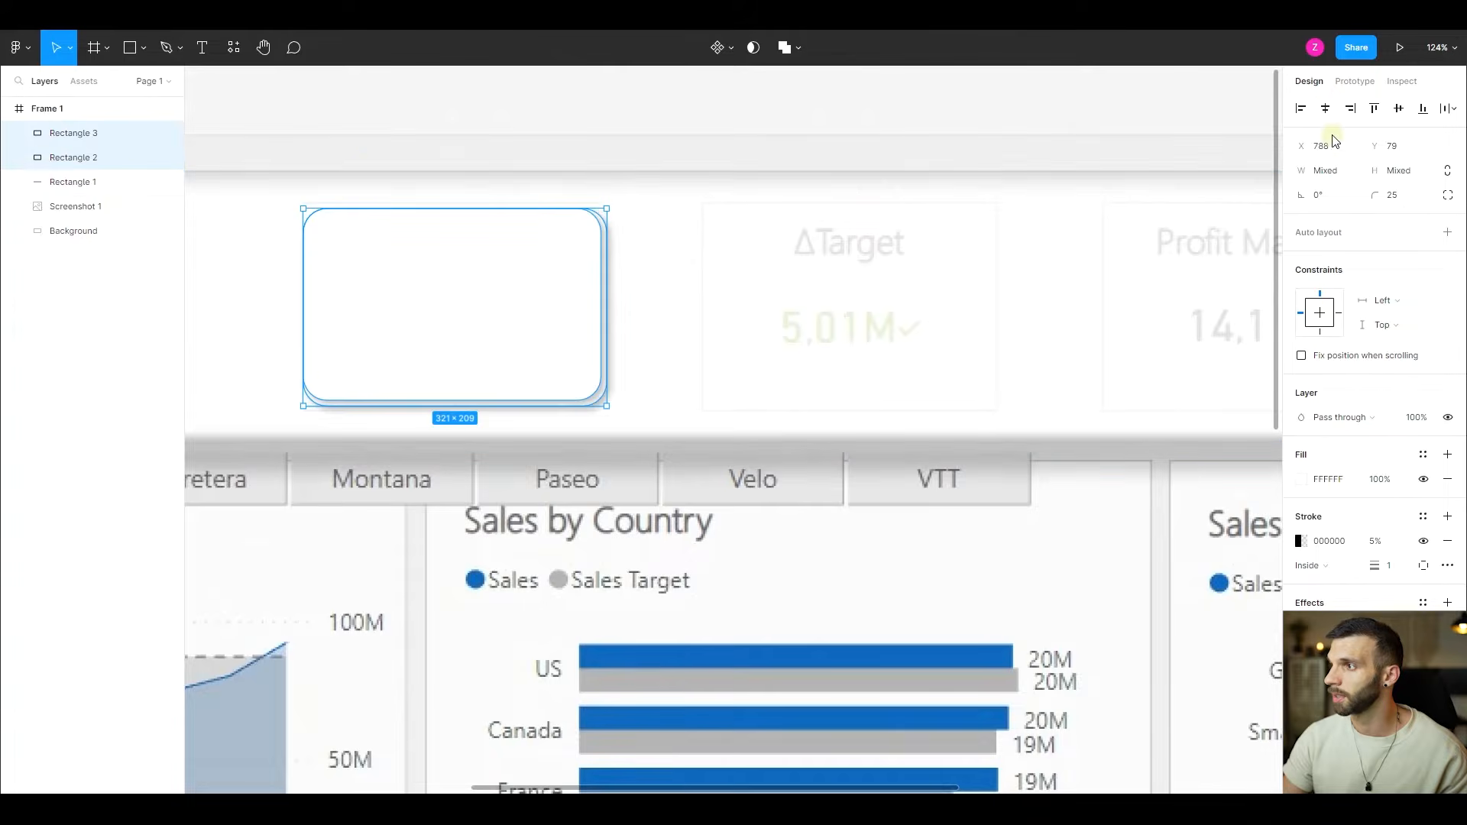
{"action": "left_click", "coordinate": [1327, 109]}
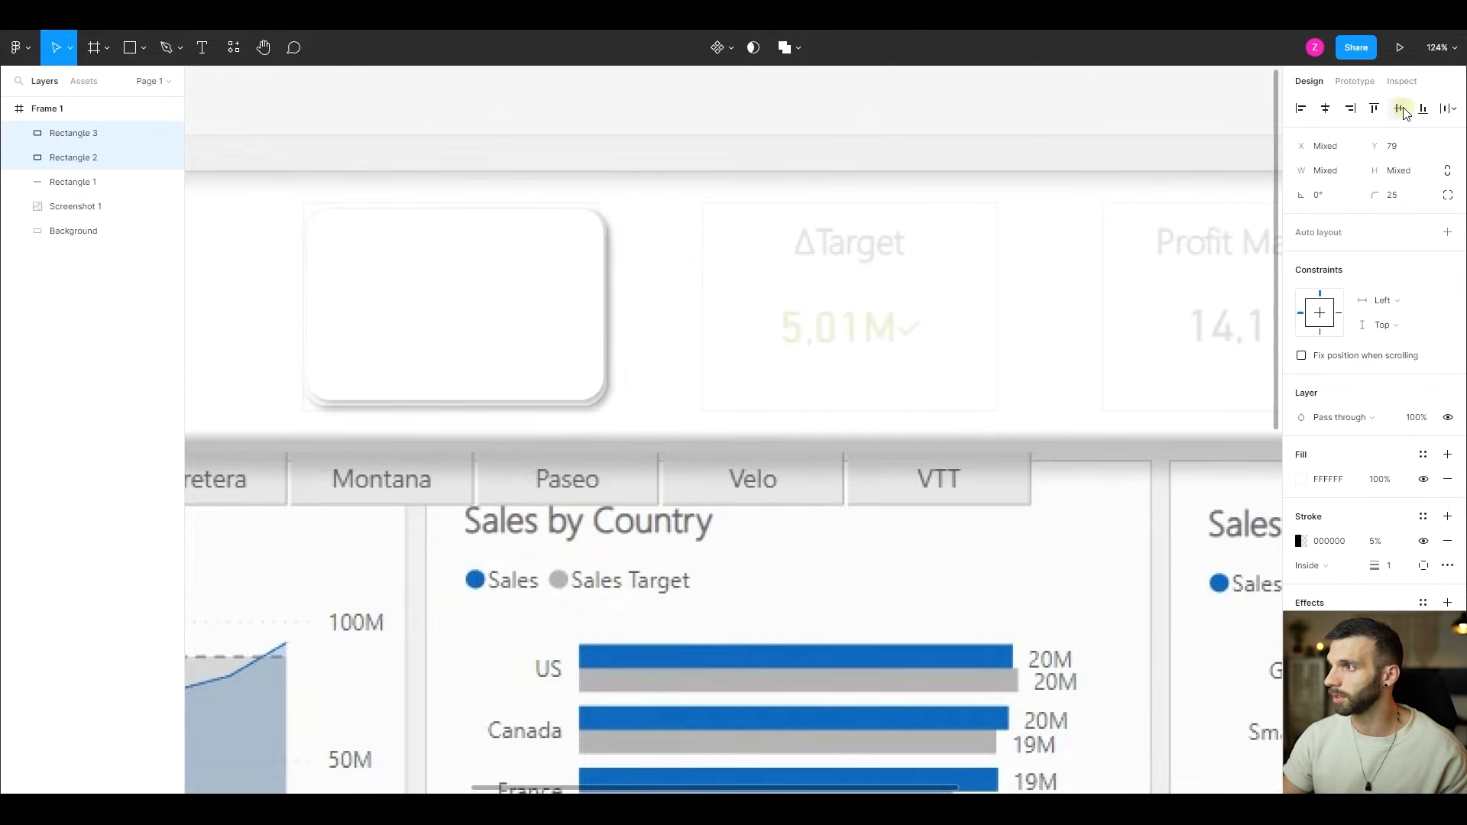
{"action": "left_click", "coordinate": [1402, 110]}
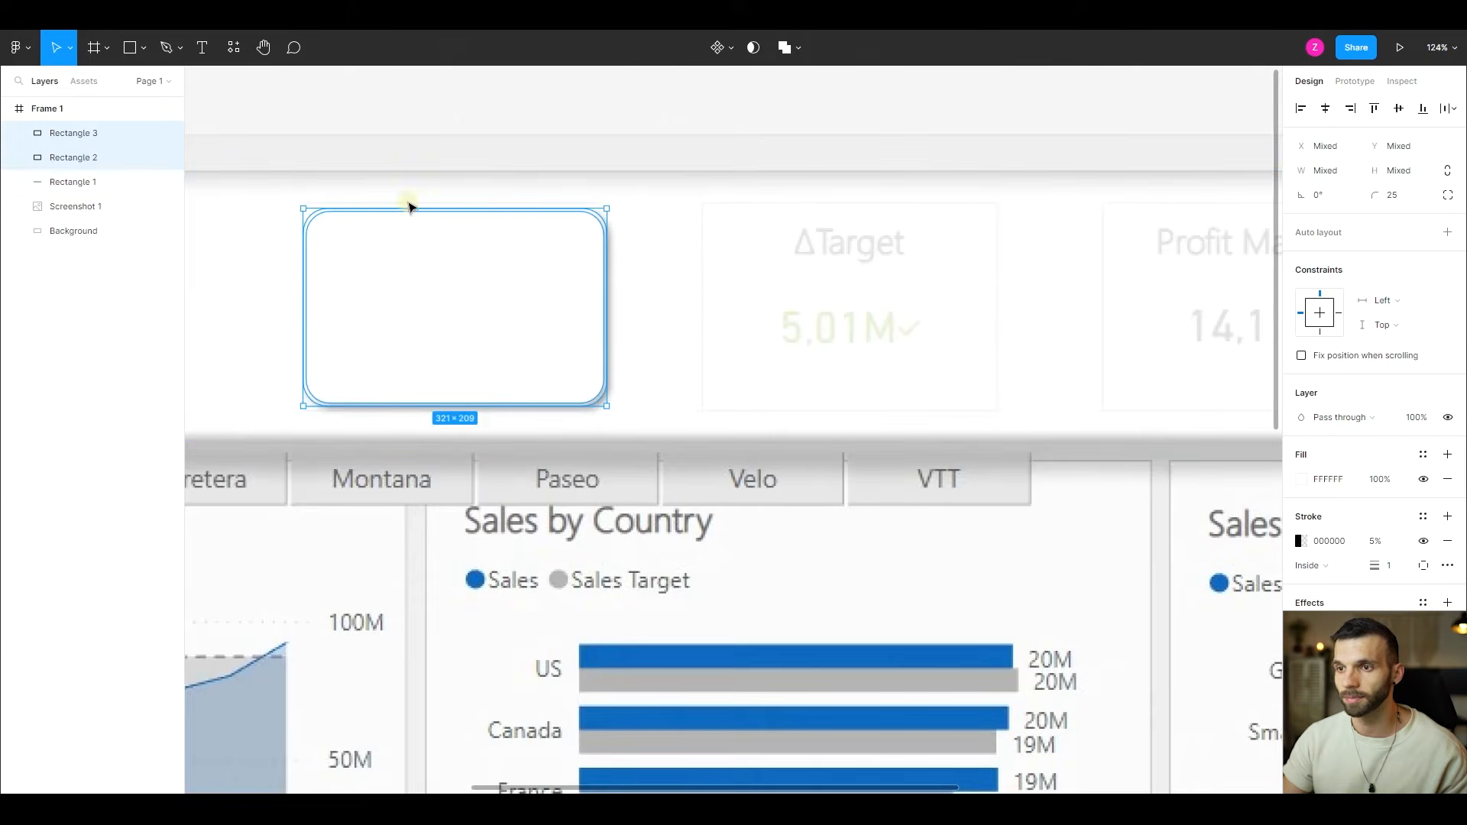
- Change the inner Total Sales rectangle's fill to light grey, E3E3E3
{"action": "left_click", "coordinate": [491, 319]}
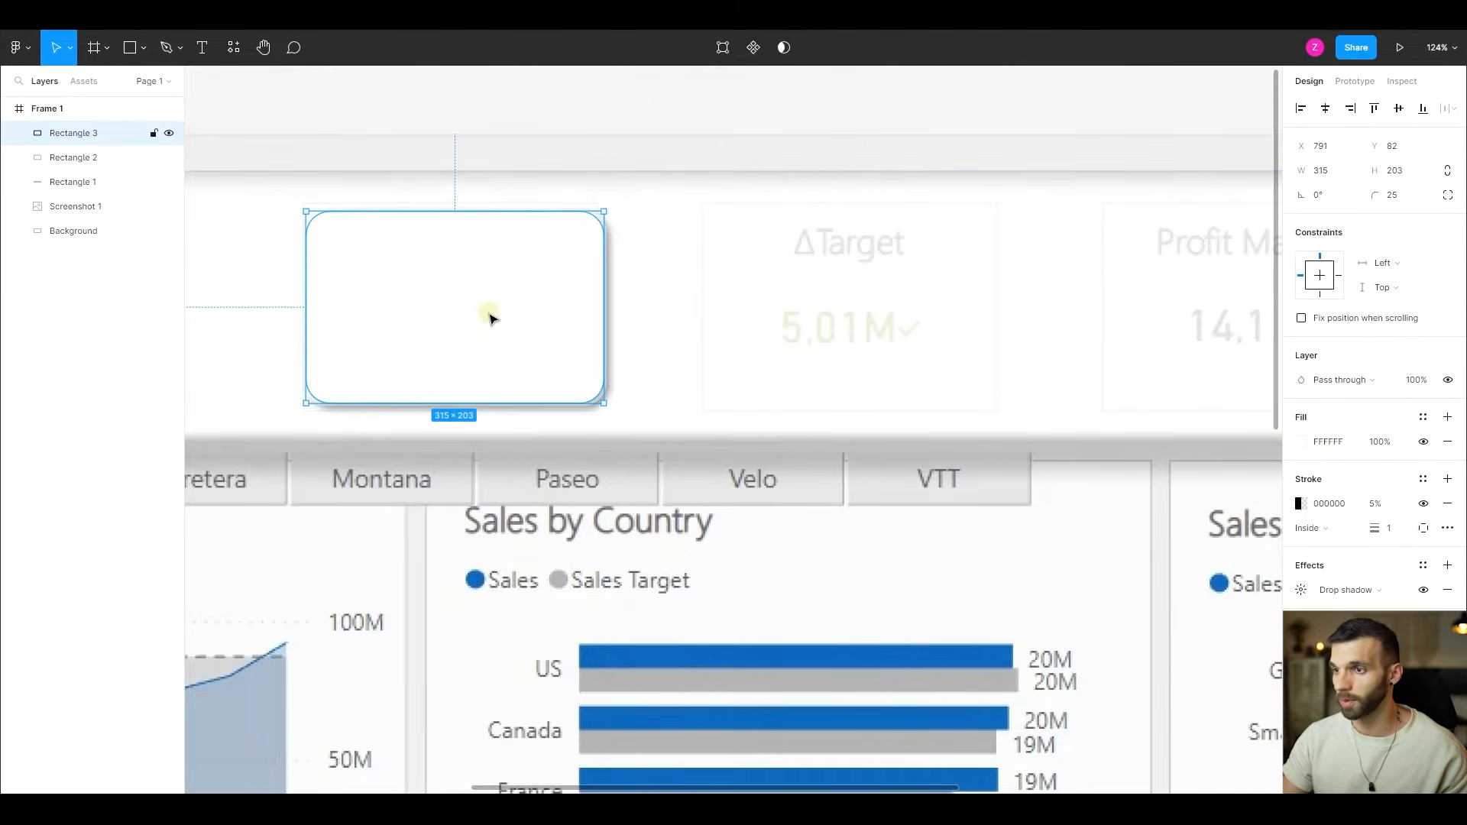
{"action": "left_click", "coordinate": [1303, 449]}
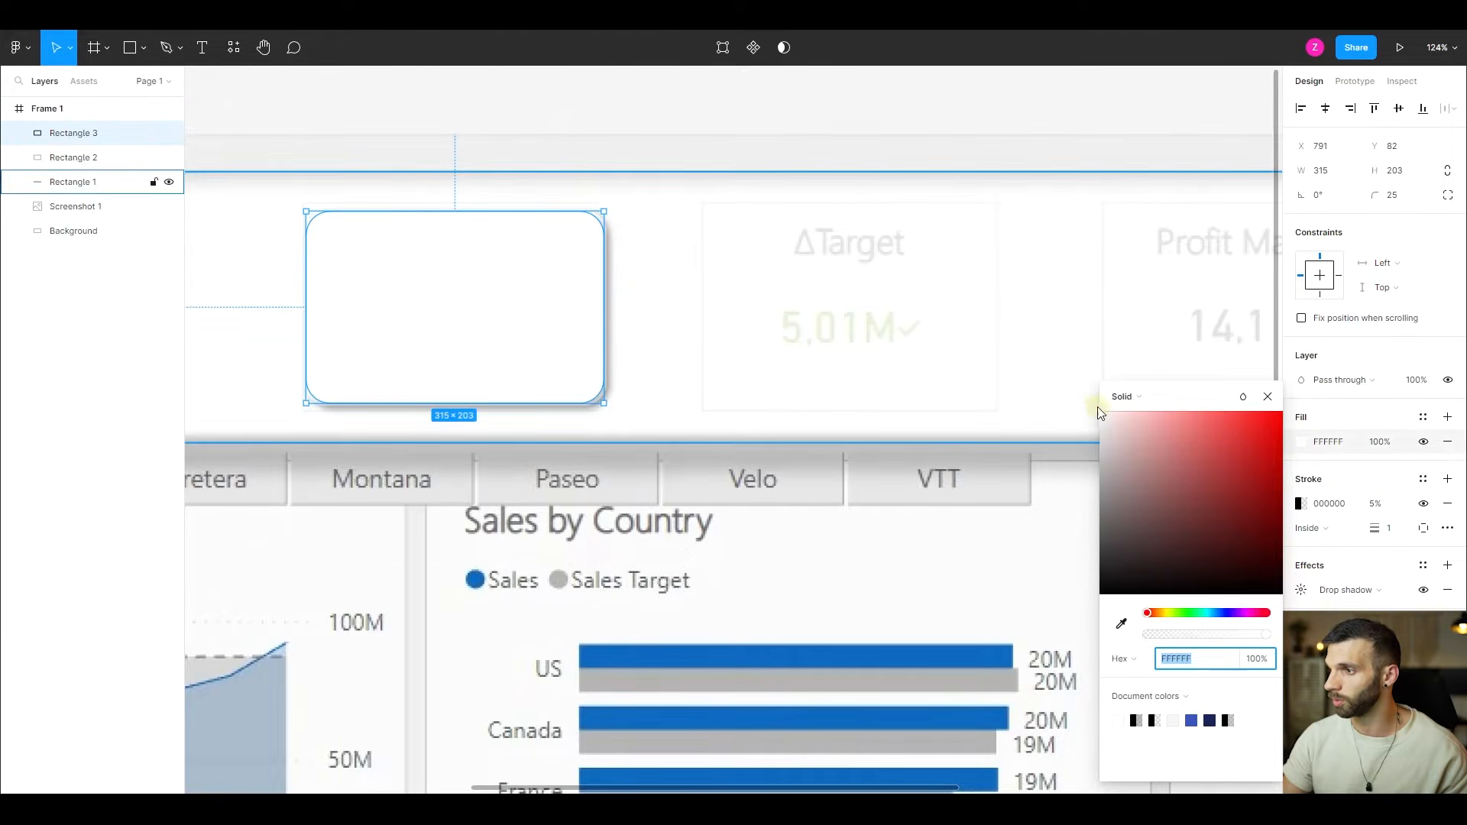
{"action": "type", "text": "E8E8E8"}
{"action": "key", "text": "Return"}
{"action": "left_click_drag", "start_coordinate": [1098, 429], "coordinate": [1098, 431]}
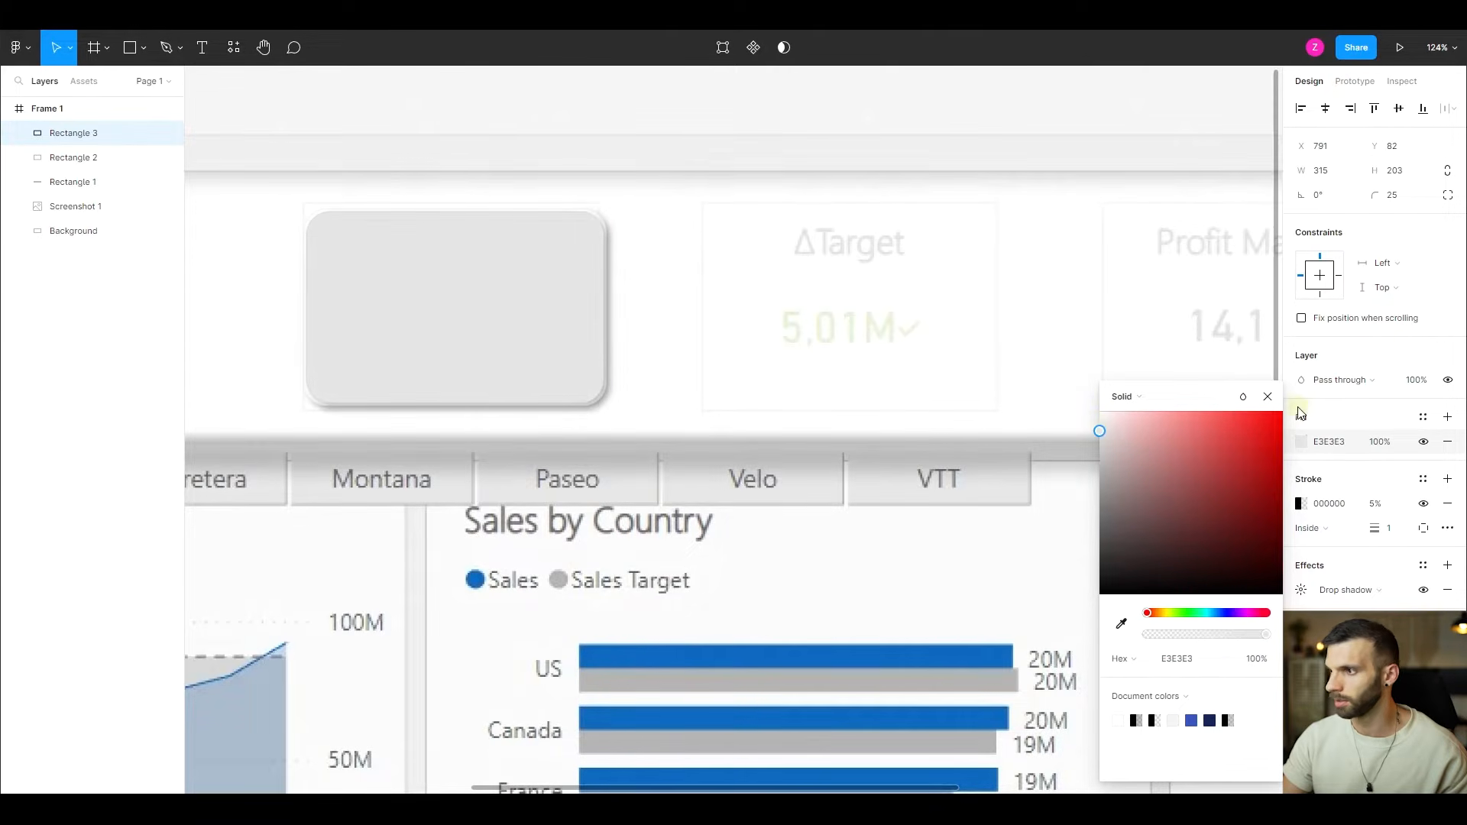
{"action": "left_click", "coordinate": [1266, 398]}
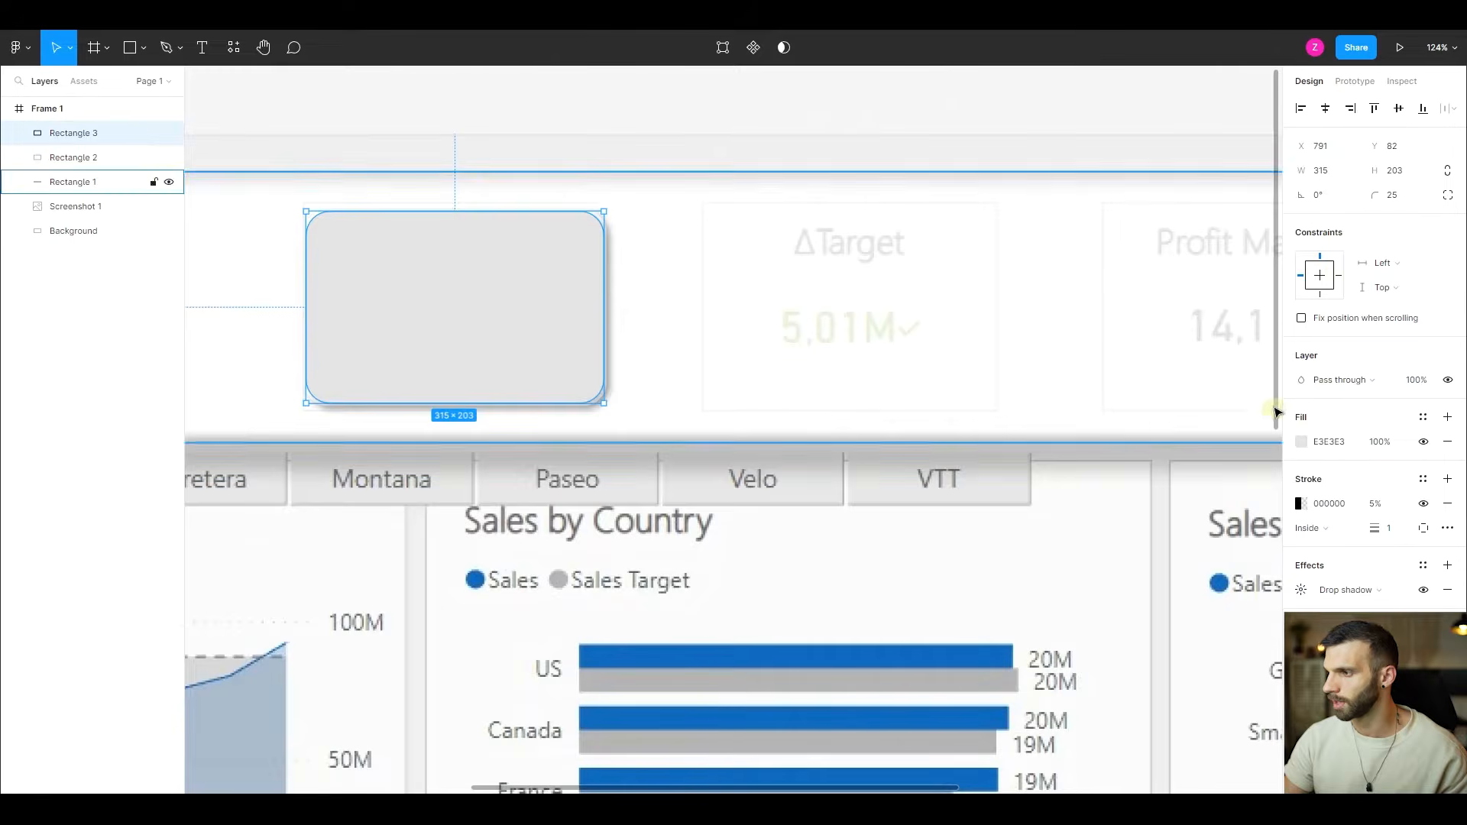
- Convert the inner rectangle's drop shadow to an inner shadow with X 2, Y 2 and blur 2
{"action": "left_click", "coordinate": [1345, 590]}
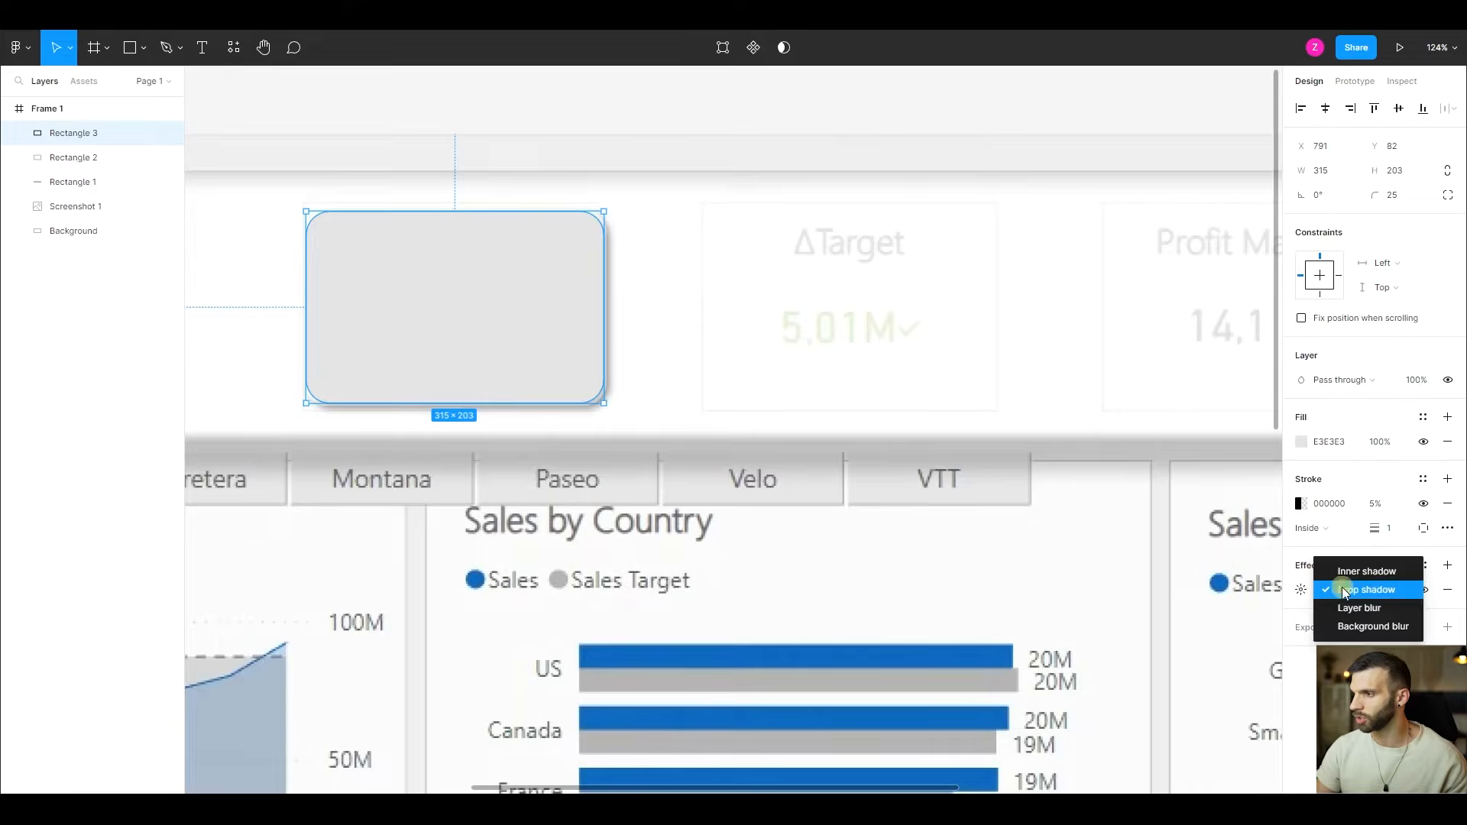
{"action": "left_click", "coordinate": [1345, 575]}
{"action": "left_click", "coordinate": [1301, 589]}
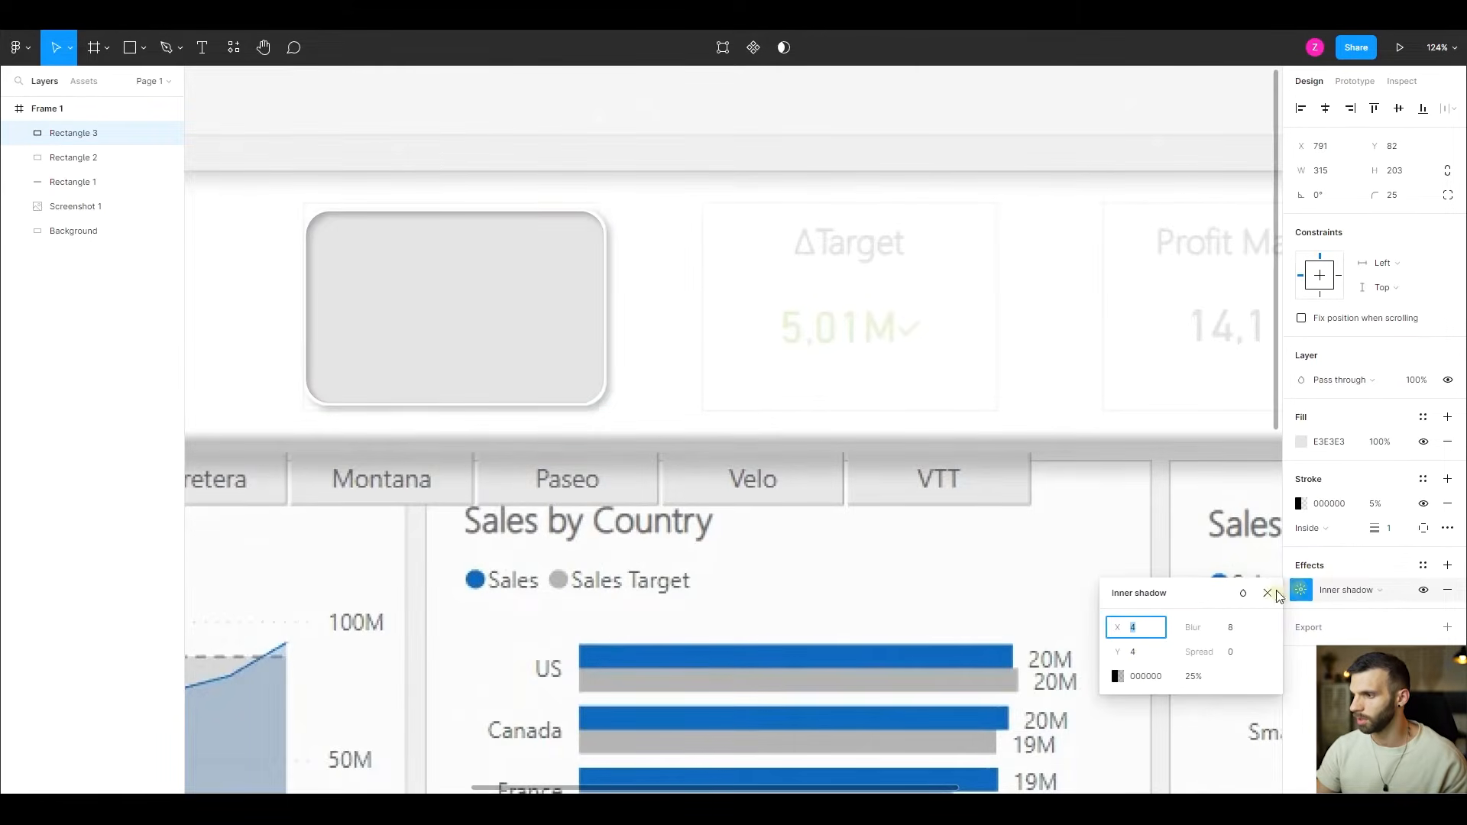
{"action": "type", "text": "2"}
{"action": "left_click", "coordinate": [1136, 651]}
{"action": "type", "text": "2"}
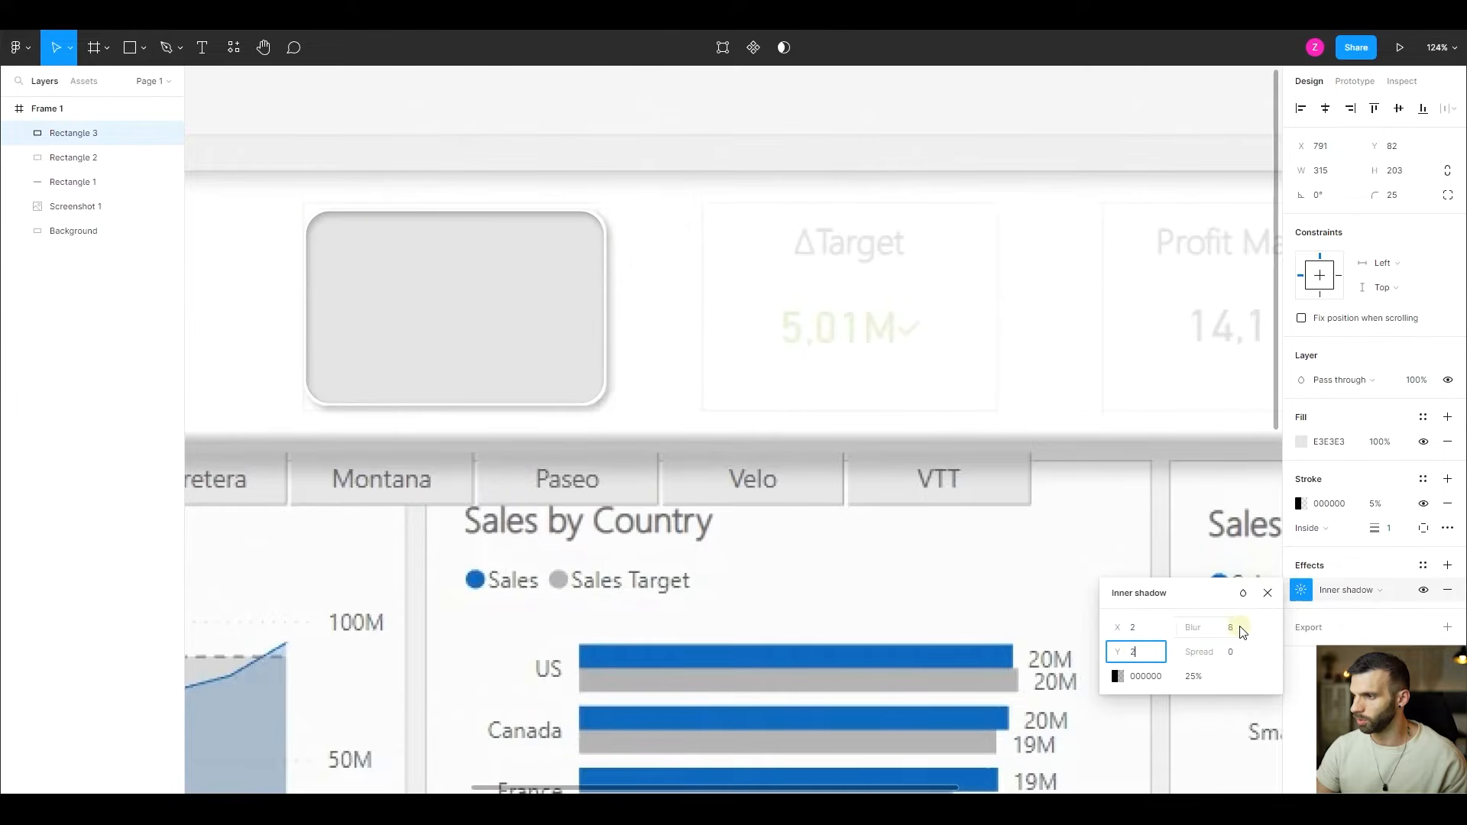
{"action": "left_click", "coordinate": [1236, 628]}
{"action": "type", "text": "2"}
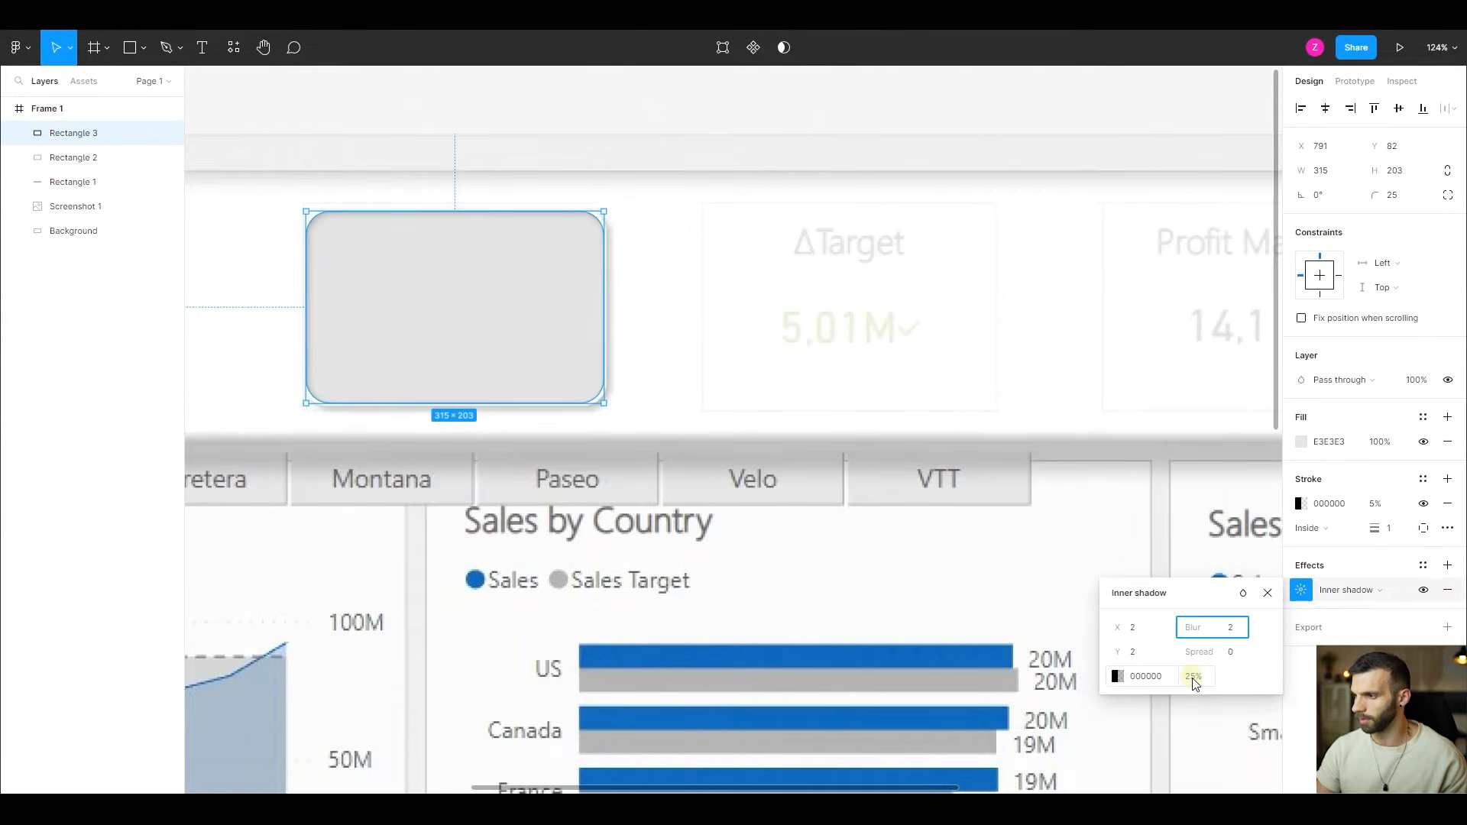
{"action": "left_click", "coordinate": [1193, 678]}
{"action": "key", "text": "Return"}
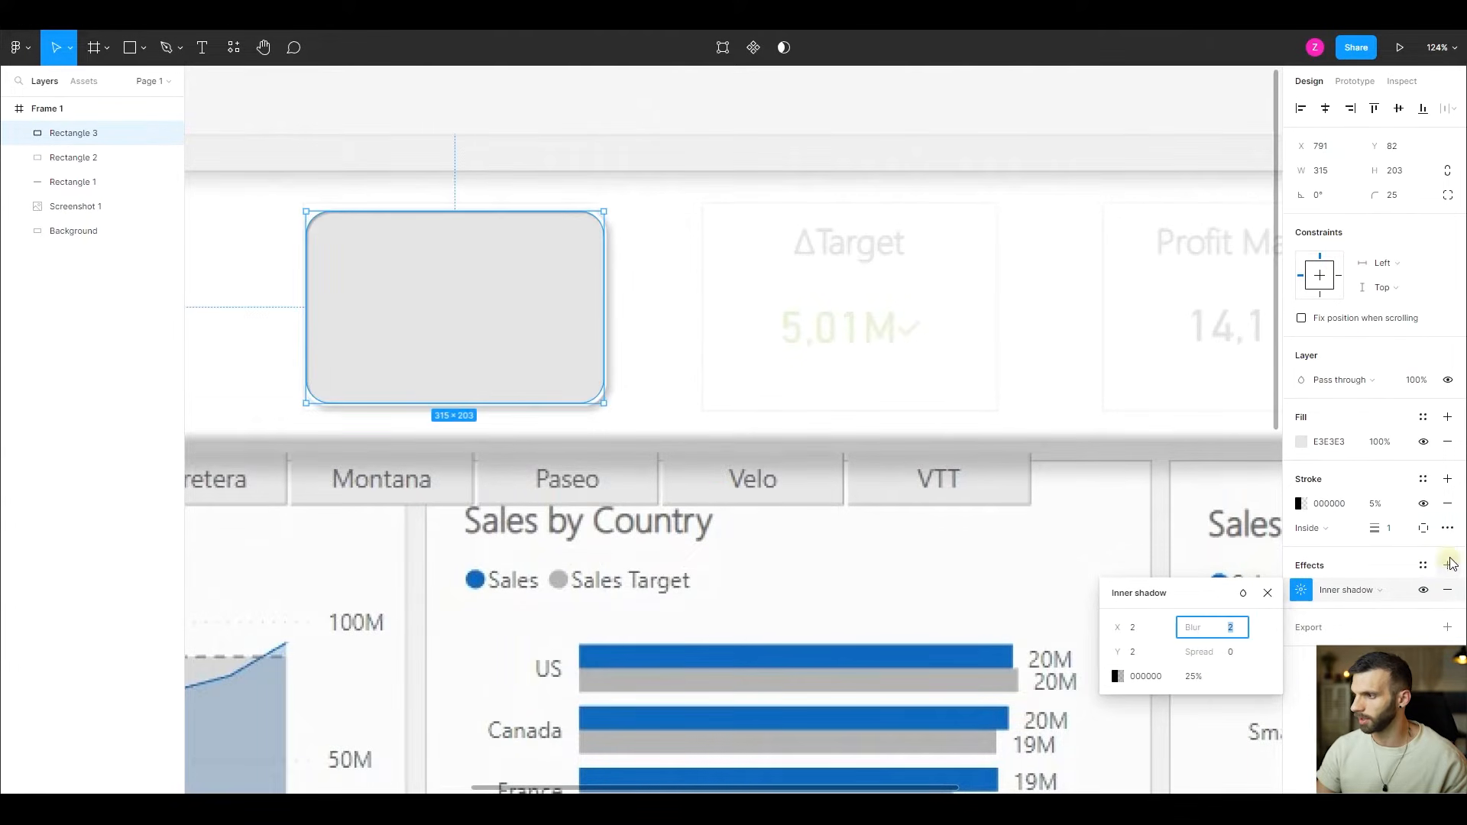
- Add a second inner shadow to Rectangle 3 with X -2, Y -2, blur 2 and 10% opacity
{"action": "left_click", "coordinate": [1451, 564]}
{"action": "left_click", "coordinate": [1341, 590]}
{"action": "left_click", "coordinate": [1344, 573]}
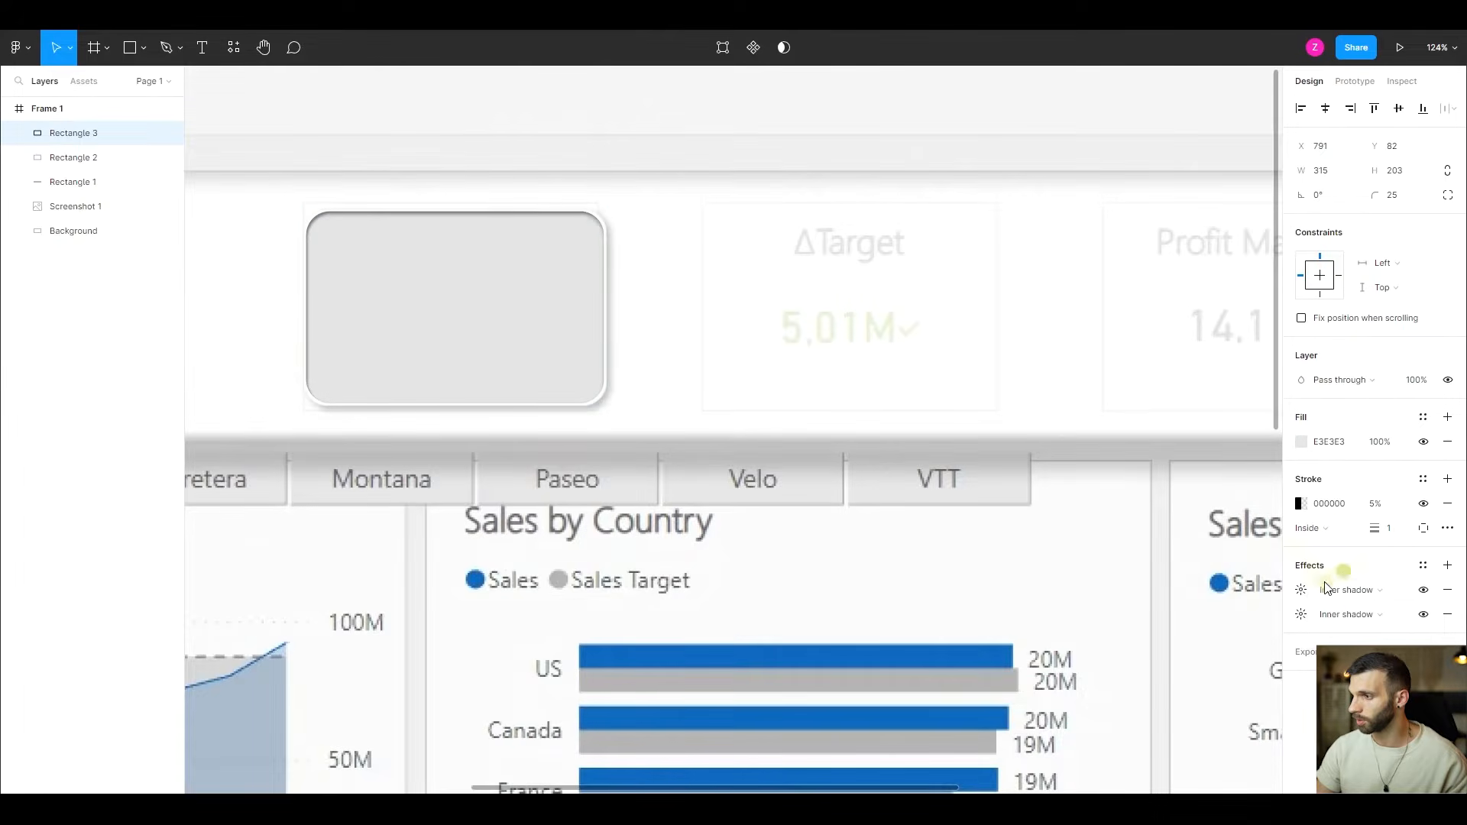
{"action": "left_click", "coordinate": [1302, 590]}
{"action": "left_click", "coordinate": [1163, 628]}
{"action": "type", "text": "-2"}
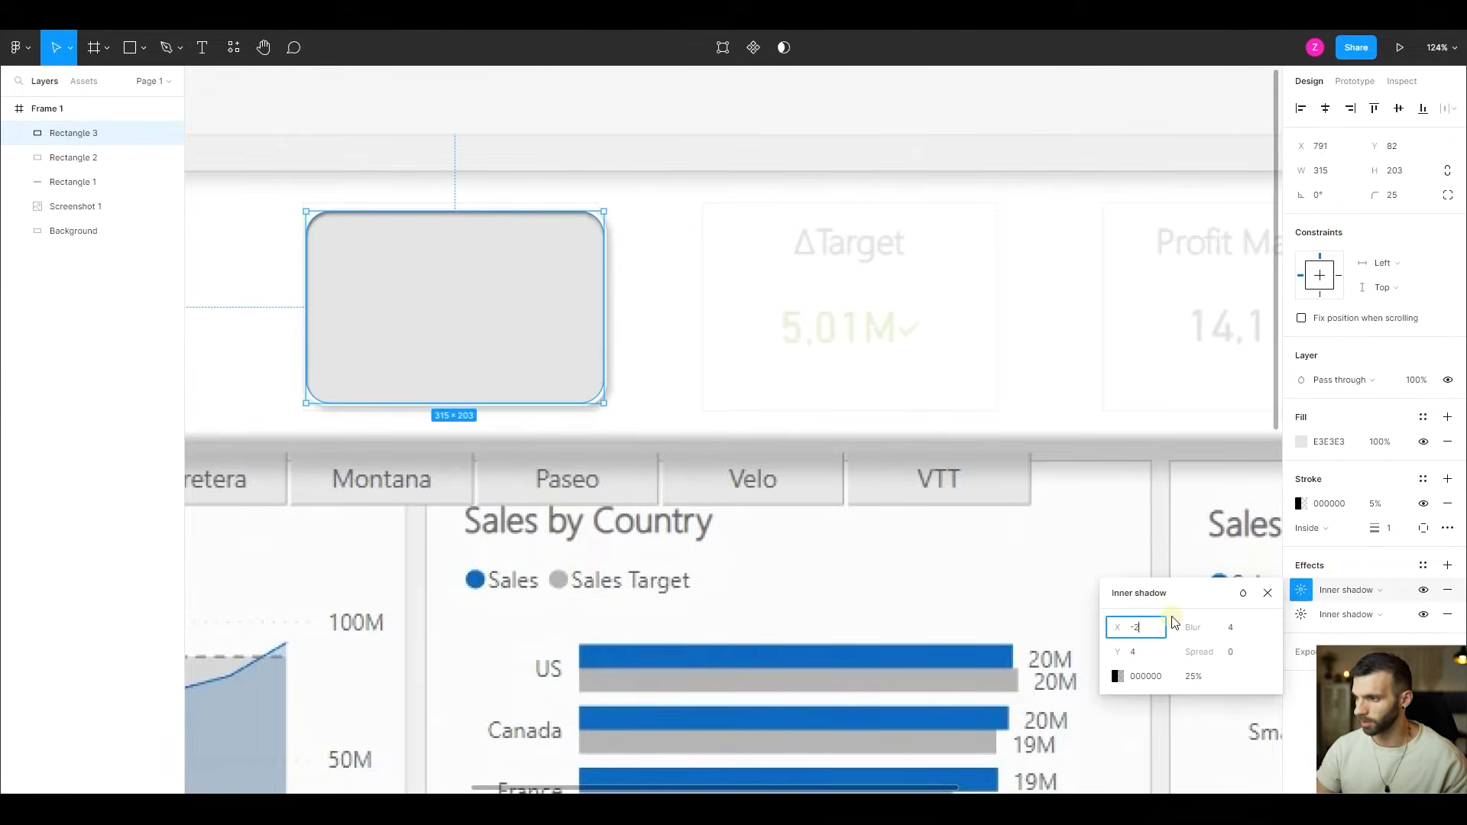
{"action": "key", "text": "Tab"}
{"action": "type", "text": "-2"}
{"action": "key", "text": "Tab"}
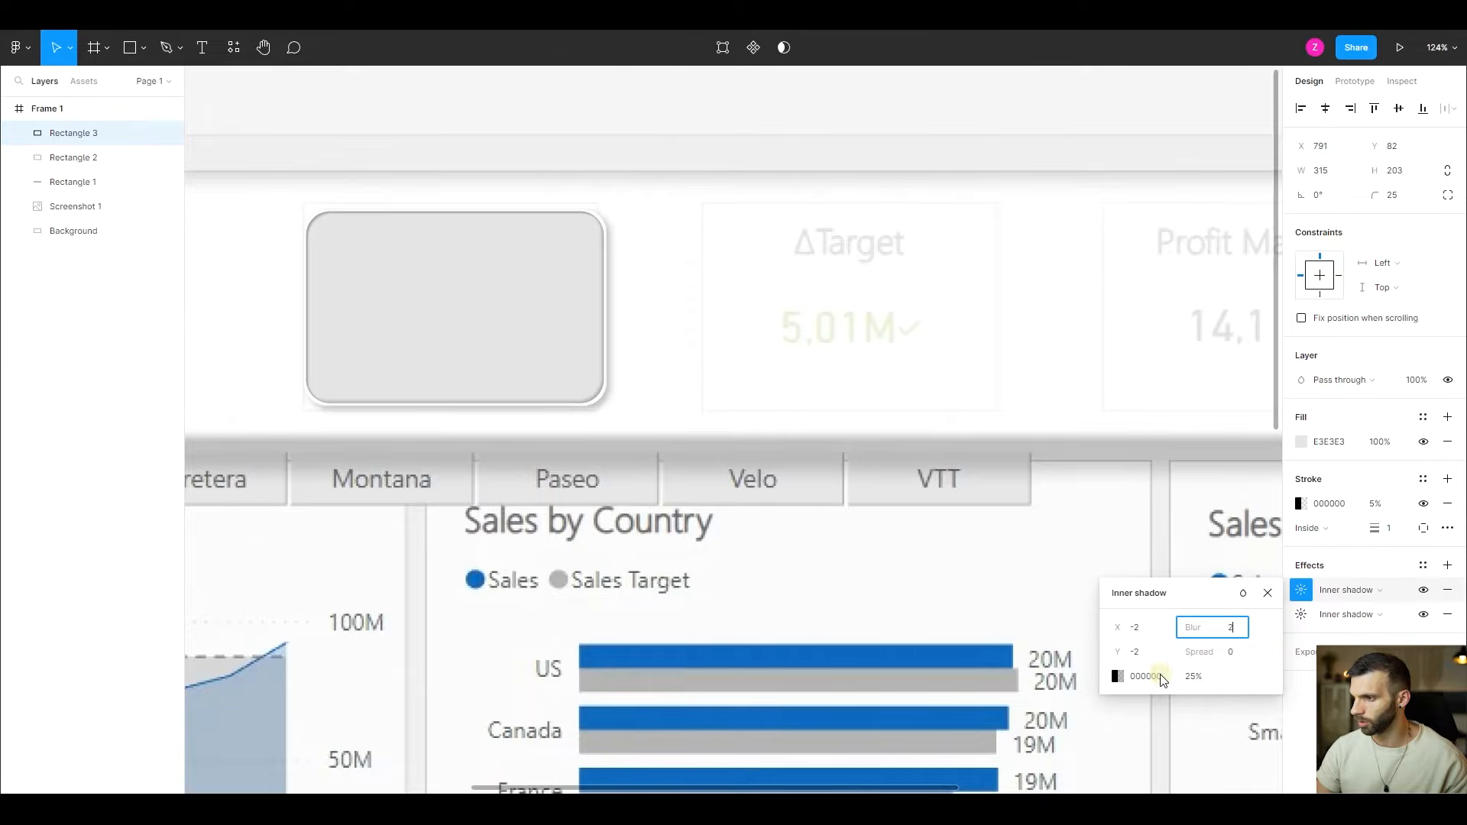
{"action": "type", "text": "2"}
{"action": "left_click", "coordinate": [1186, 676]}
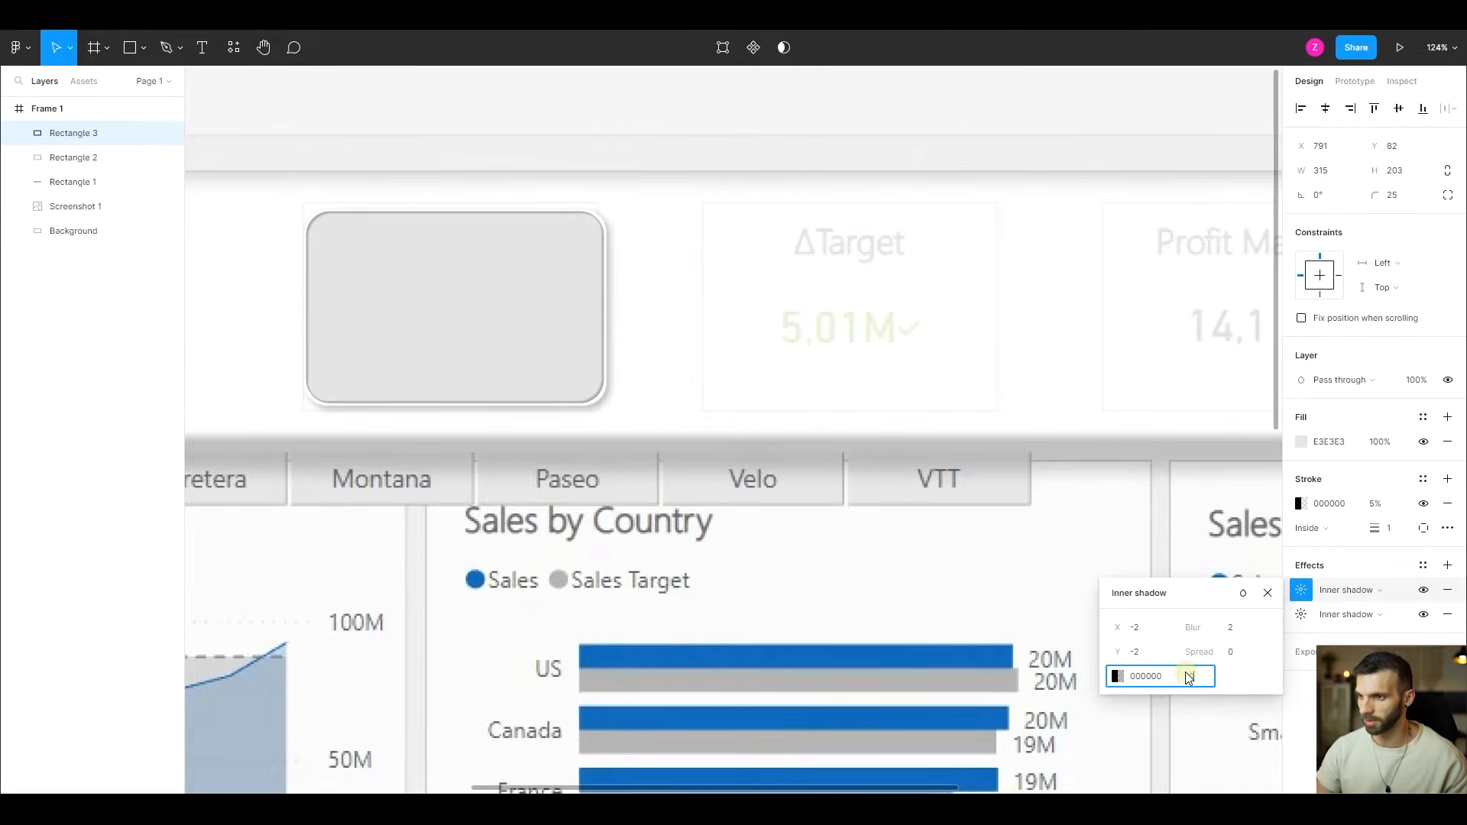
{"action": "key", "text": "Return"}
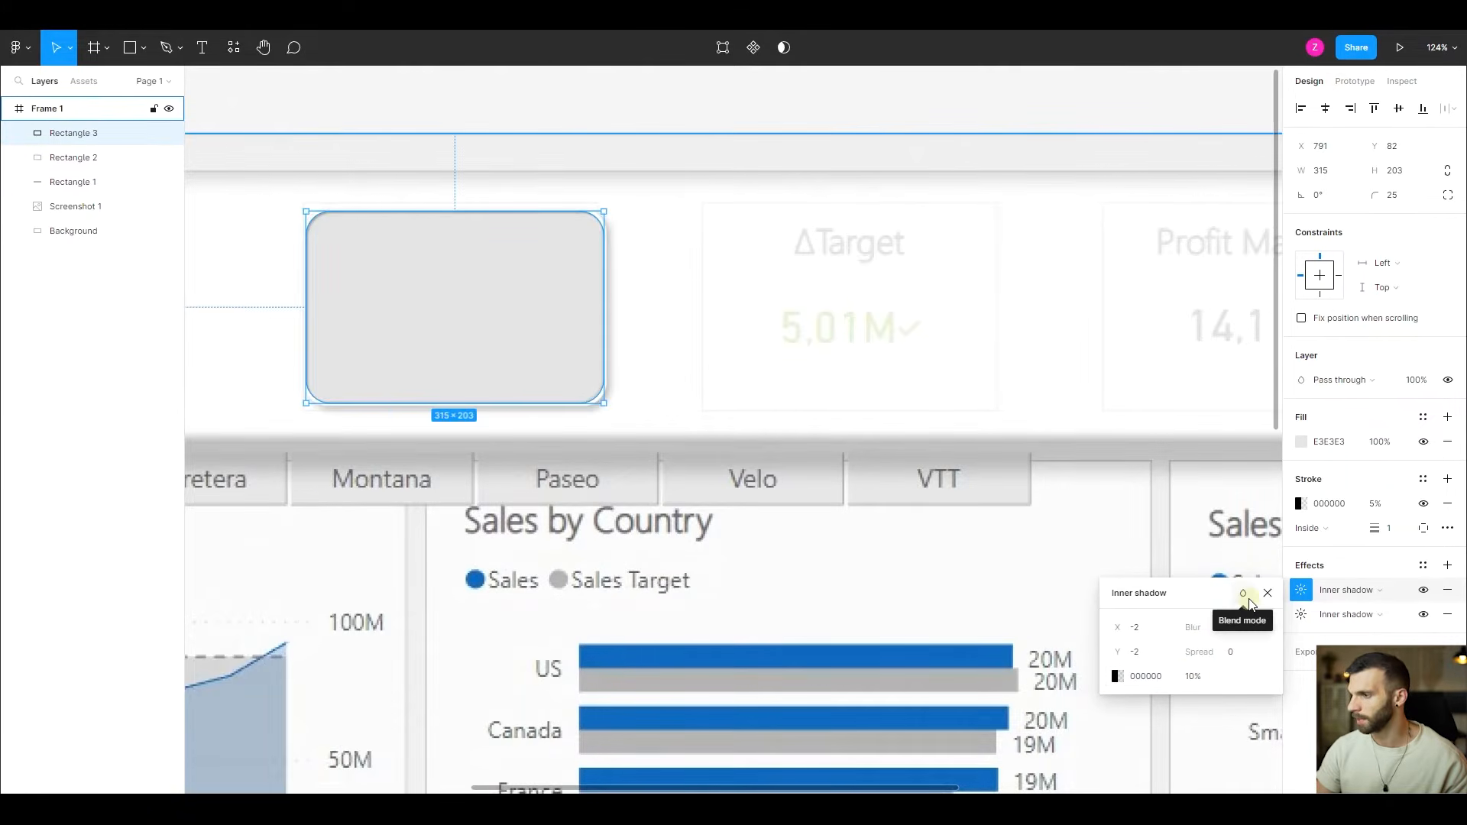
- Add a third inner shadow to Rectangle 3 with X 8, Y 20 and blur 30
{"action": "left_click", "coordinate": [1445, 565]}
{"action": "left_click", "coordinate": [1352, 590]}
{"action": "left_click", "coordinate": [1354, 574]}
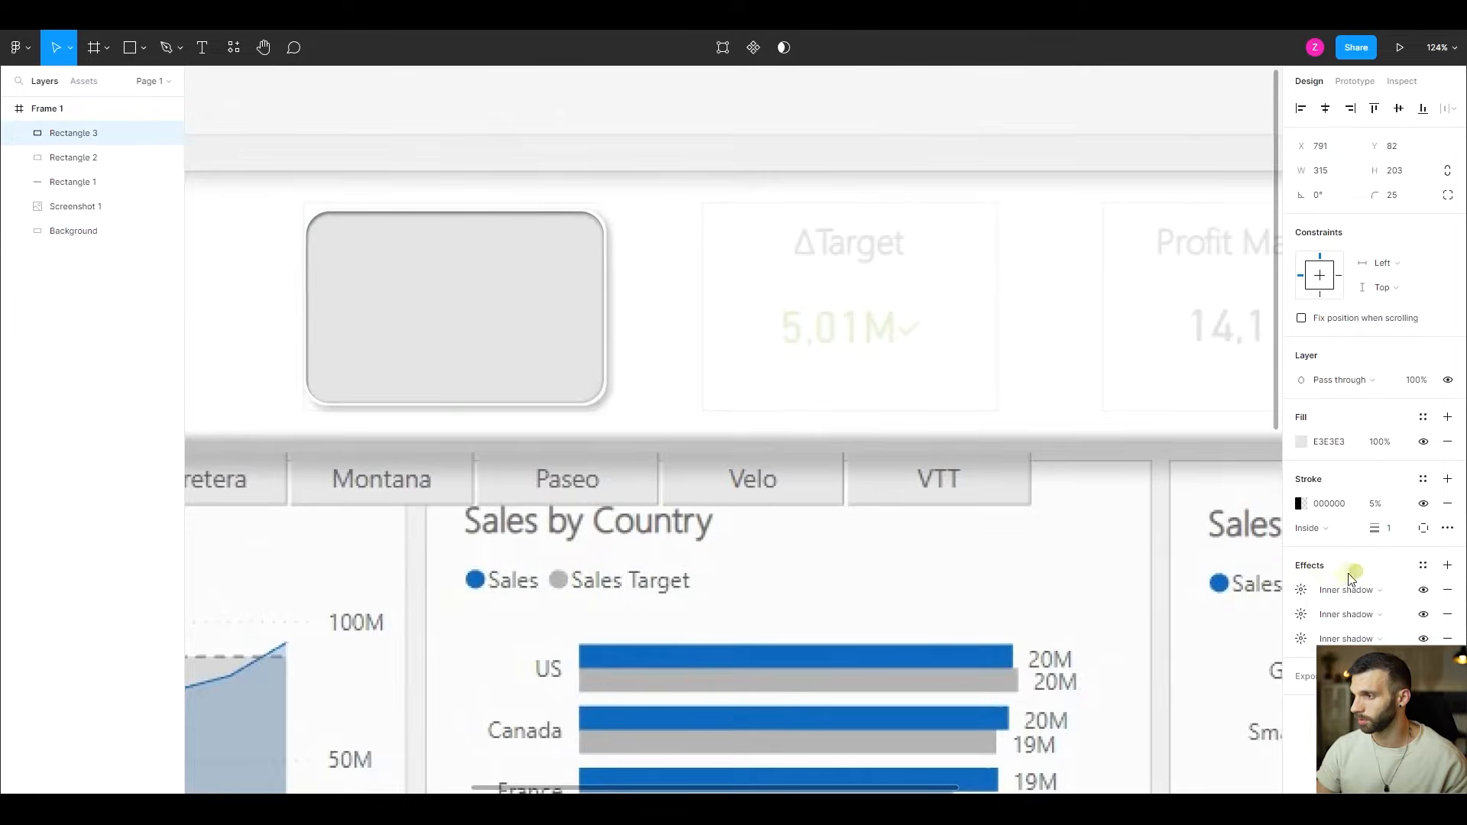
{"action": "left_click", "coordinate": [1302, 590]}
{"action": "left_click", "coordinate": [1160, 630]}
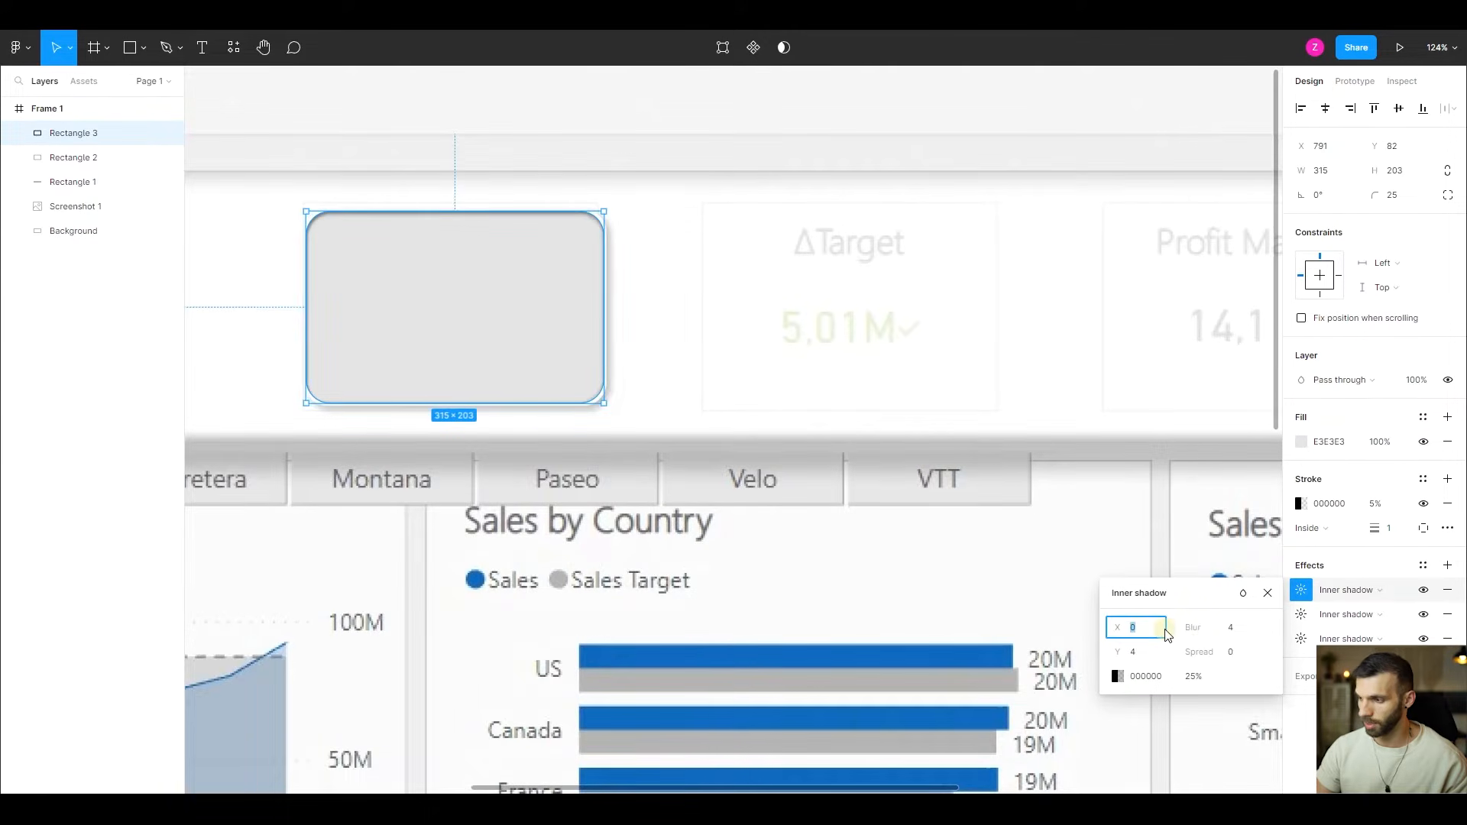
{"action": "type", "text": "8"}
{"action": "key", "text": "Tab"}
{"action": "type", "text": "20"}
{"action": "key", "text": "Tab"}
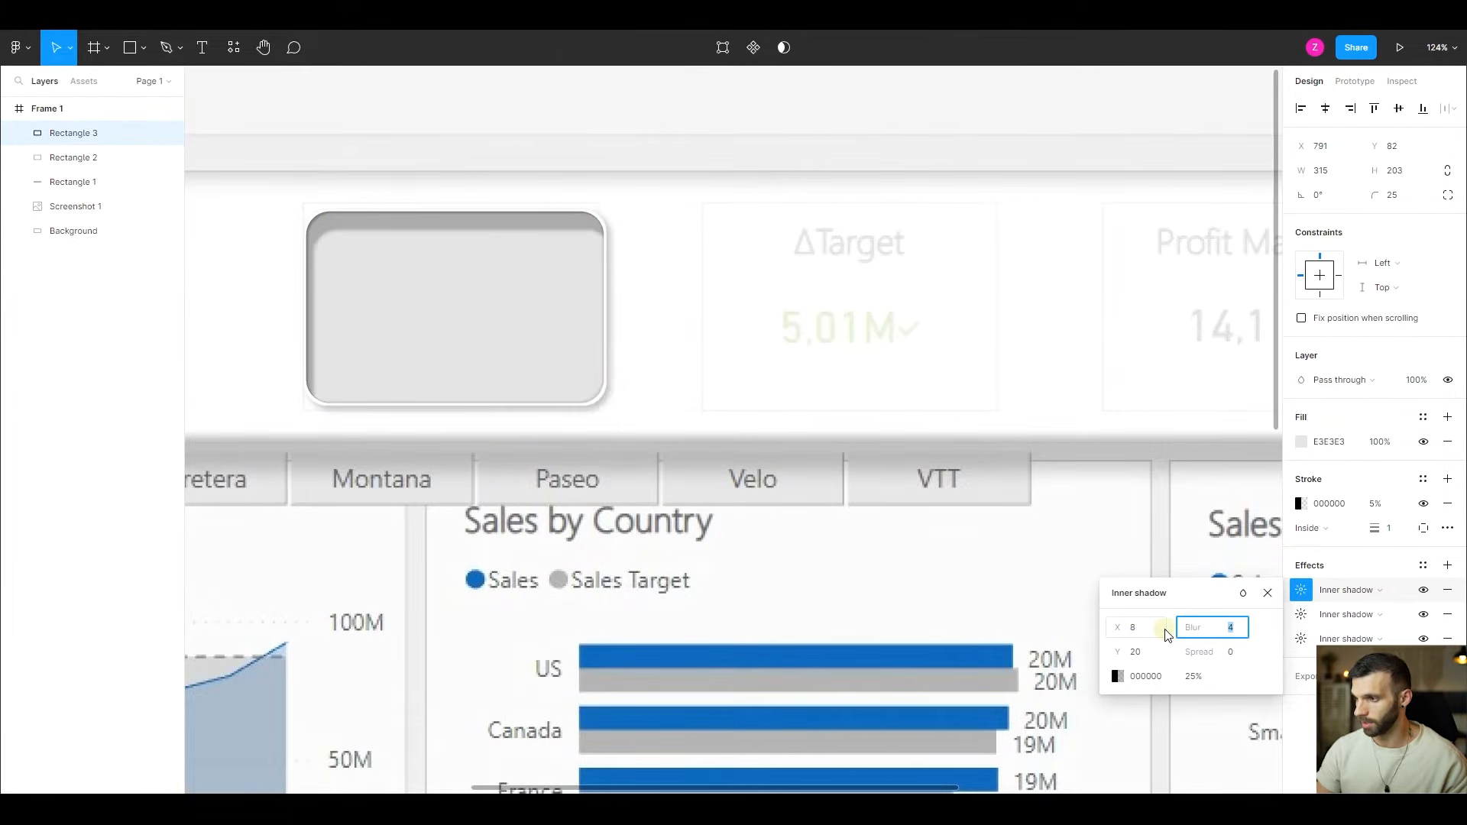
{"action": "type", "text": "30"}
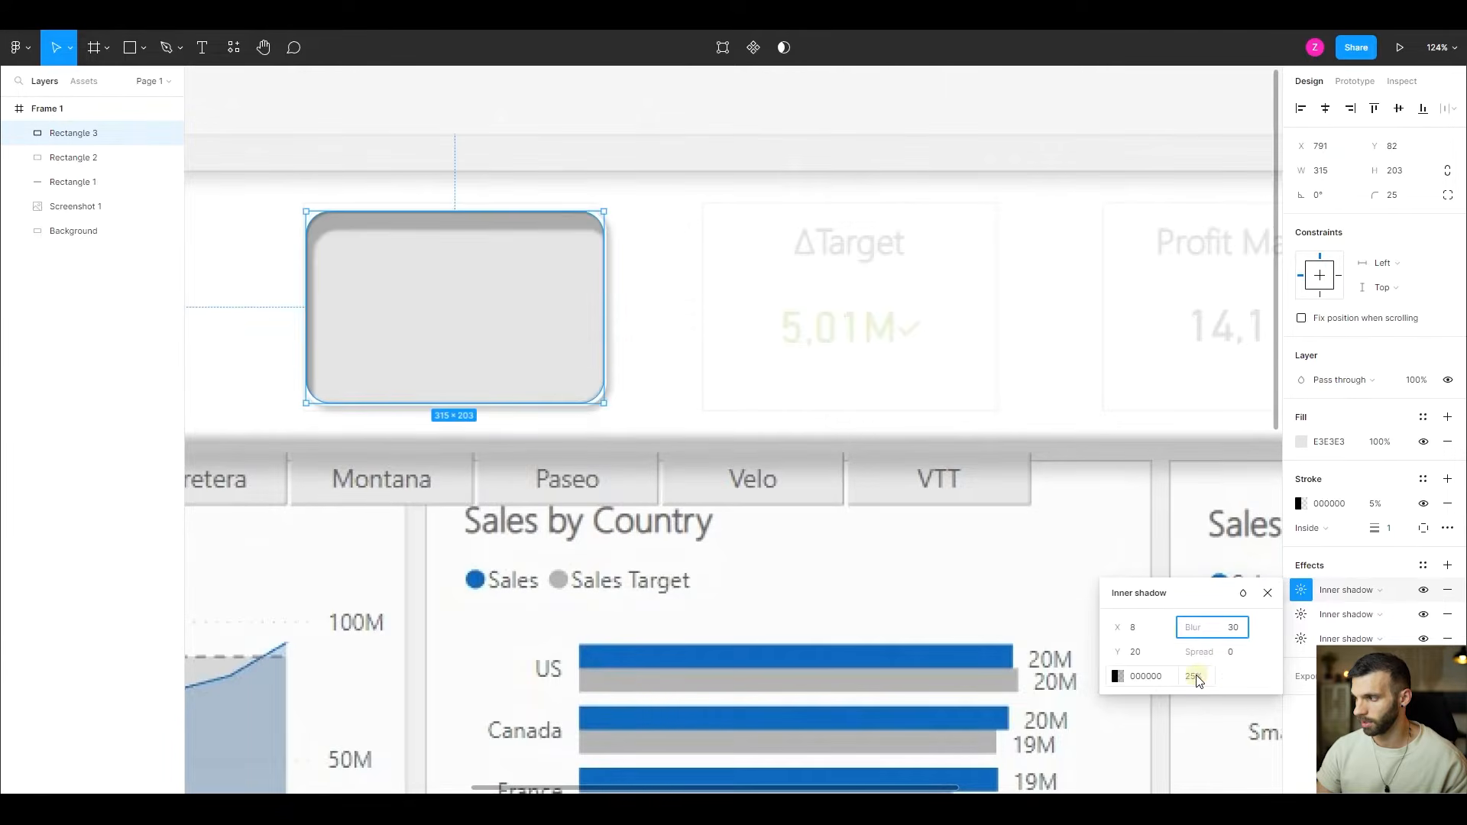
- Lower the third inner shadow's opacity to 10% and deselect the rectangle
{"action": "left_click", "coordinate": [1197, 678]}
{"action": "type", "text": "1"}
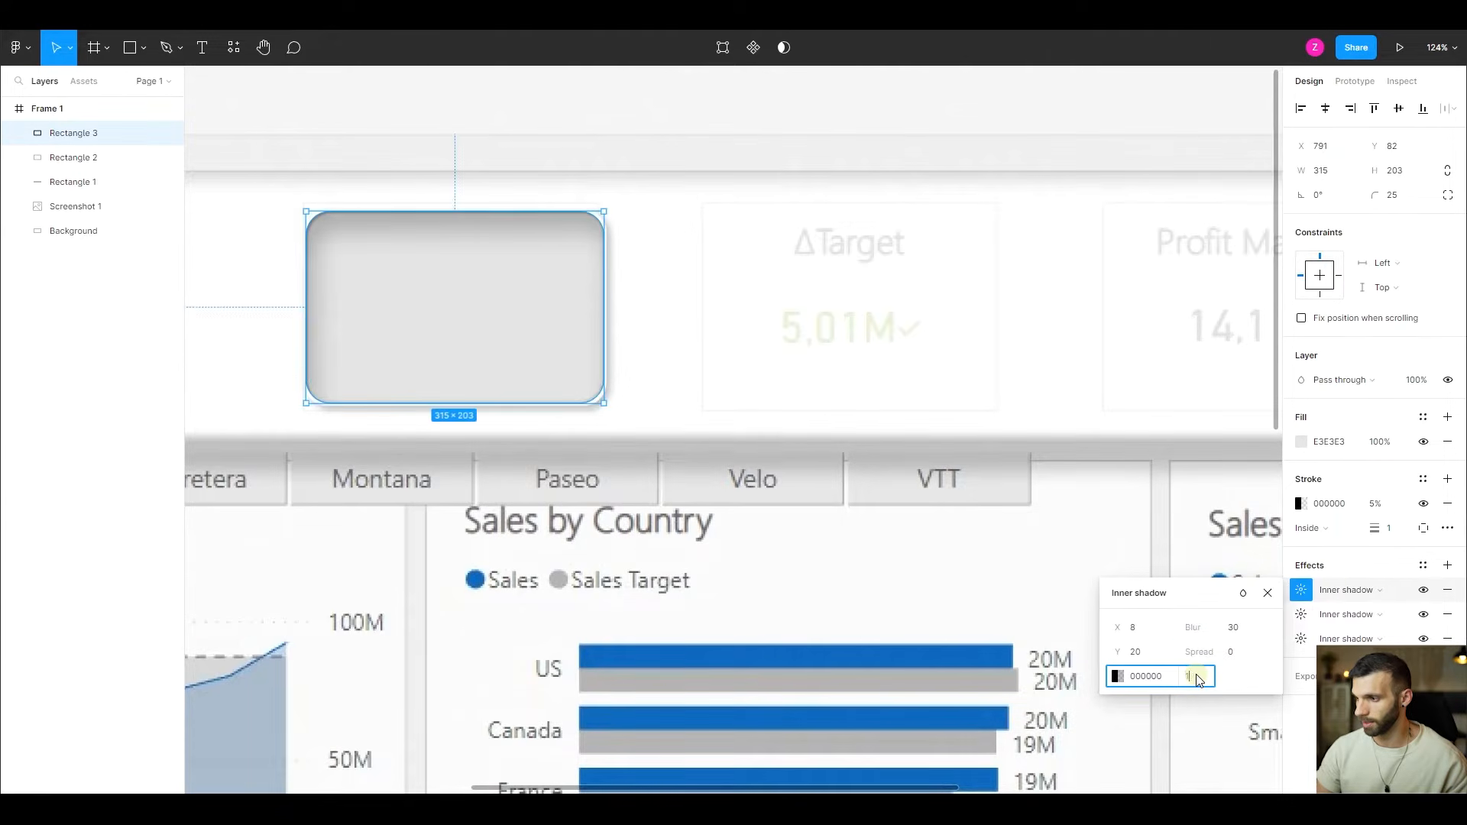
{"action": "type", "text": "0"}
{"action": "key", "text": "Return"}
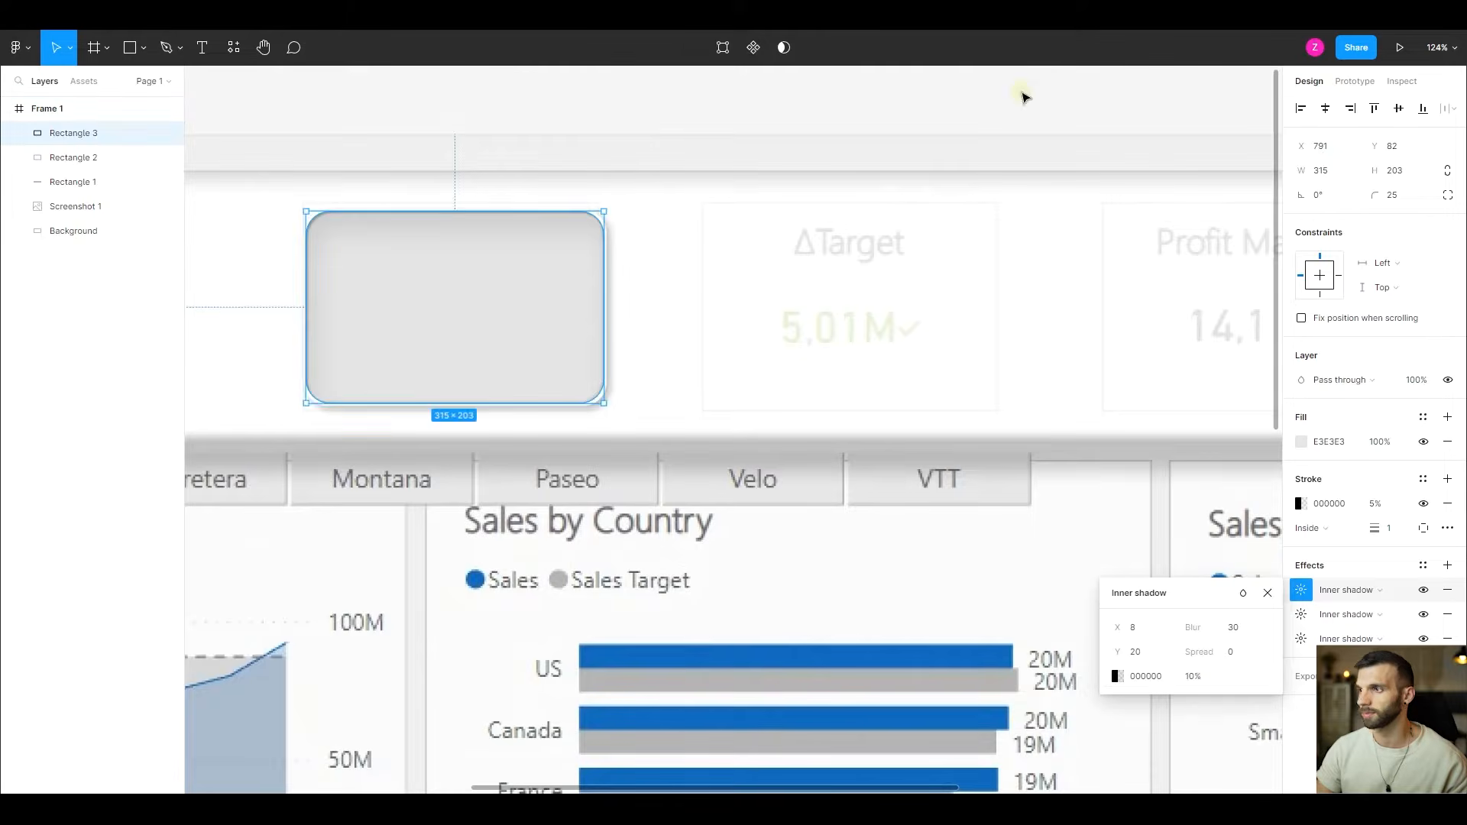
{"action": "left_click", "coordinate": [1024, 97]}
- Group Rectangle 3 and Rectangle 2 of the Total Sales card
{"action": "scroll", "coordinate": [580, 198], "scroll_direction": "down", "scroll_amount": 5}
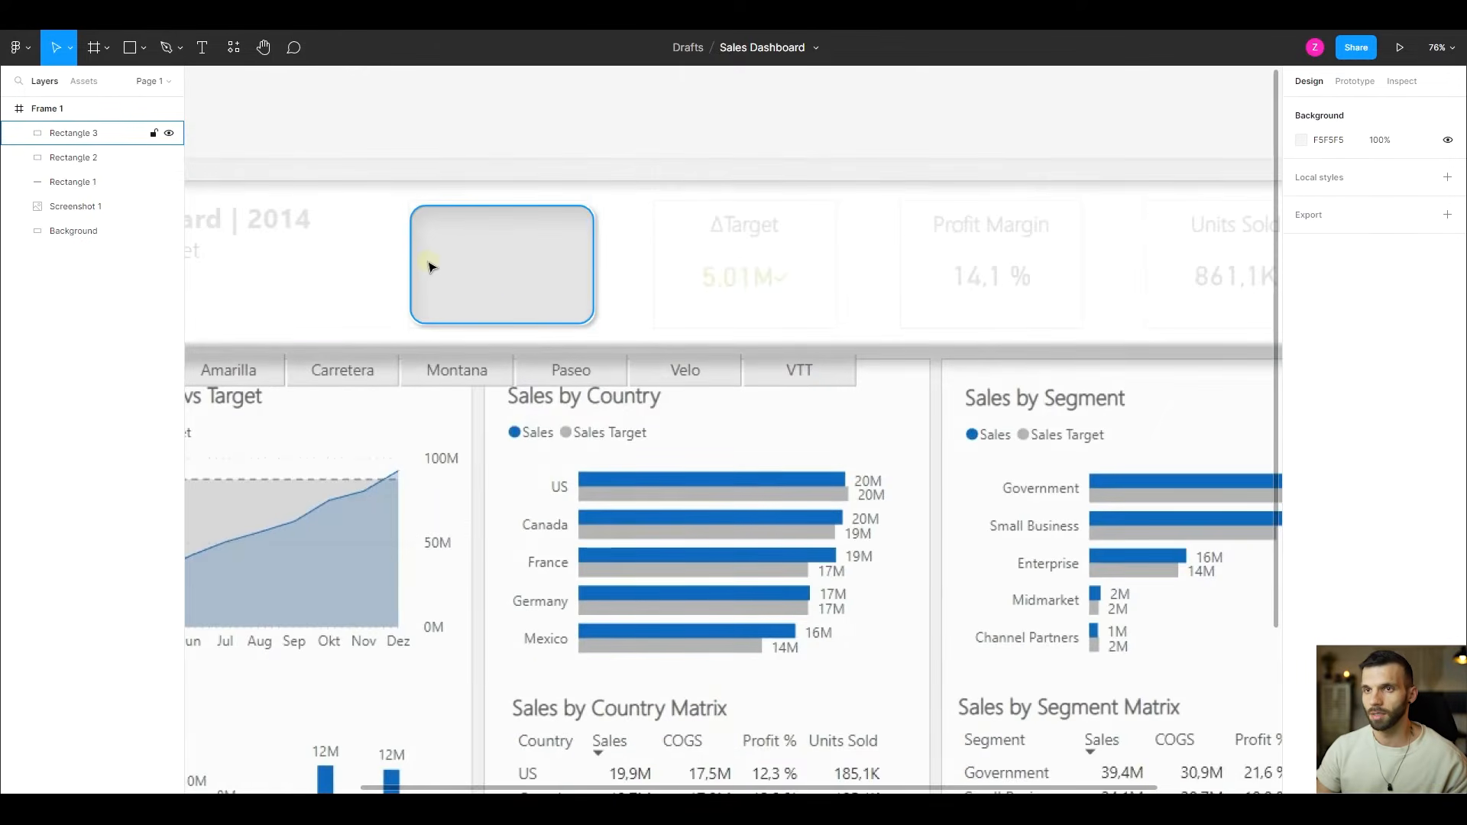
{"action": "scroll", "coordinate": [428, 266], "scroll_direction": "up", "scroll_amount": 5}
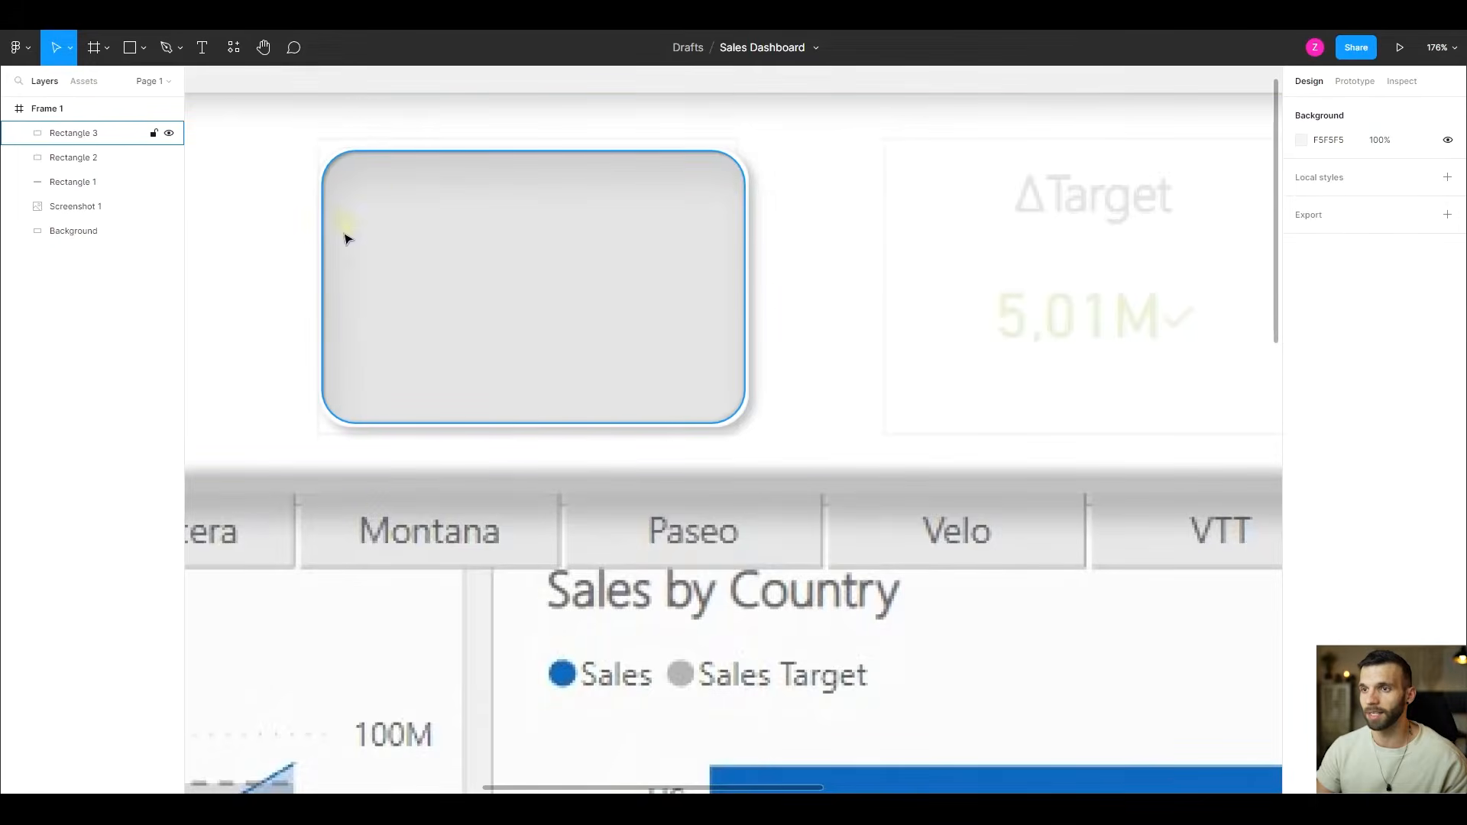
{"action": "scroll", "coordinate": [234, 229], "scroll_direction": "down", "scroll_amount": 10}
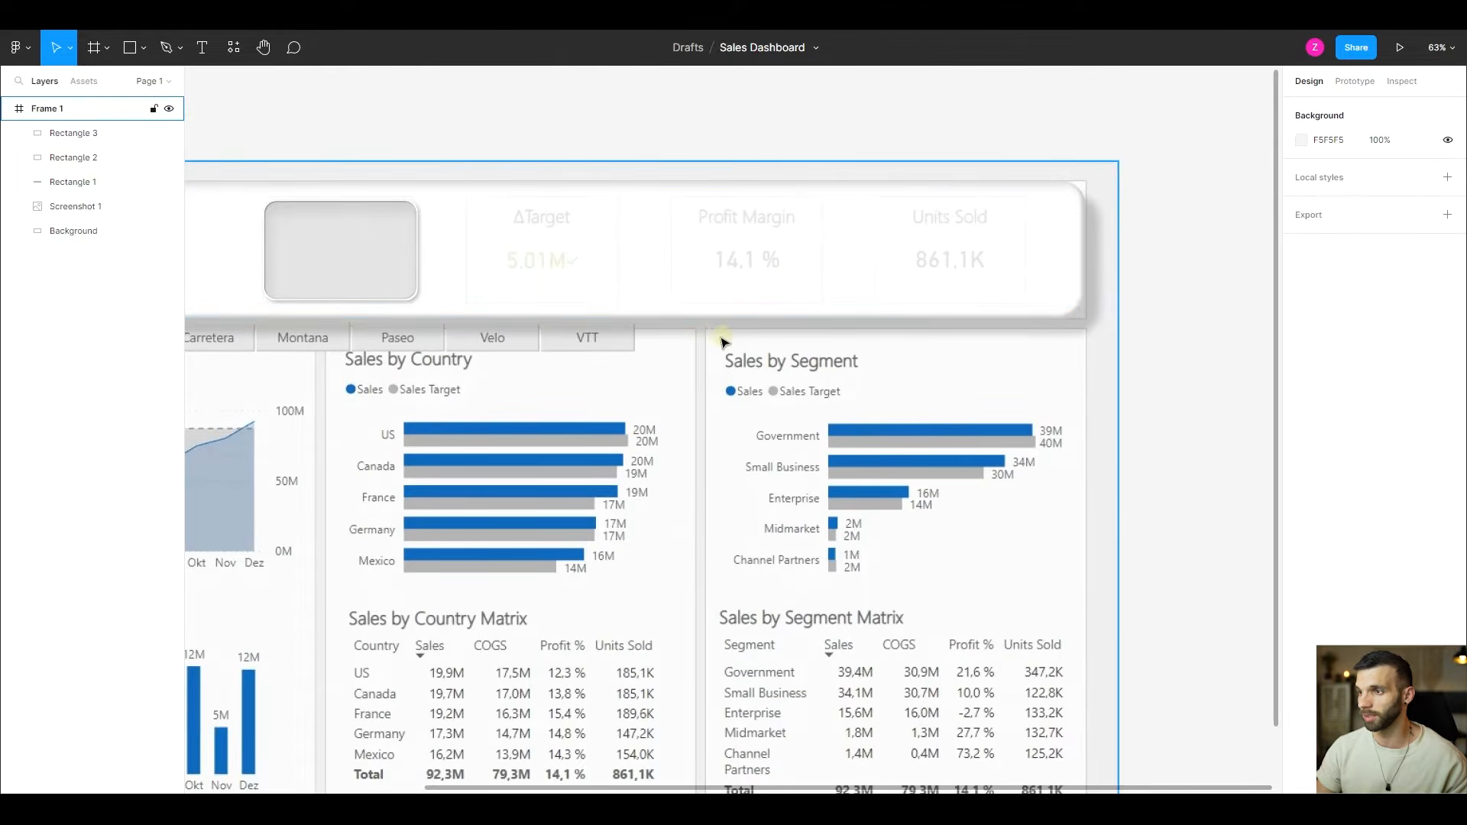
{"action": "left_click_drag", "start_coordinate": [335, 253], "coordinate": [432, 386]}
{"action": "scroll", "coordinate": [432, 386], "scroll_direction": "up", "scroll_amount": 1}
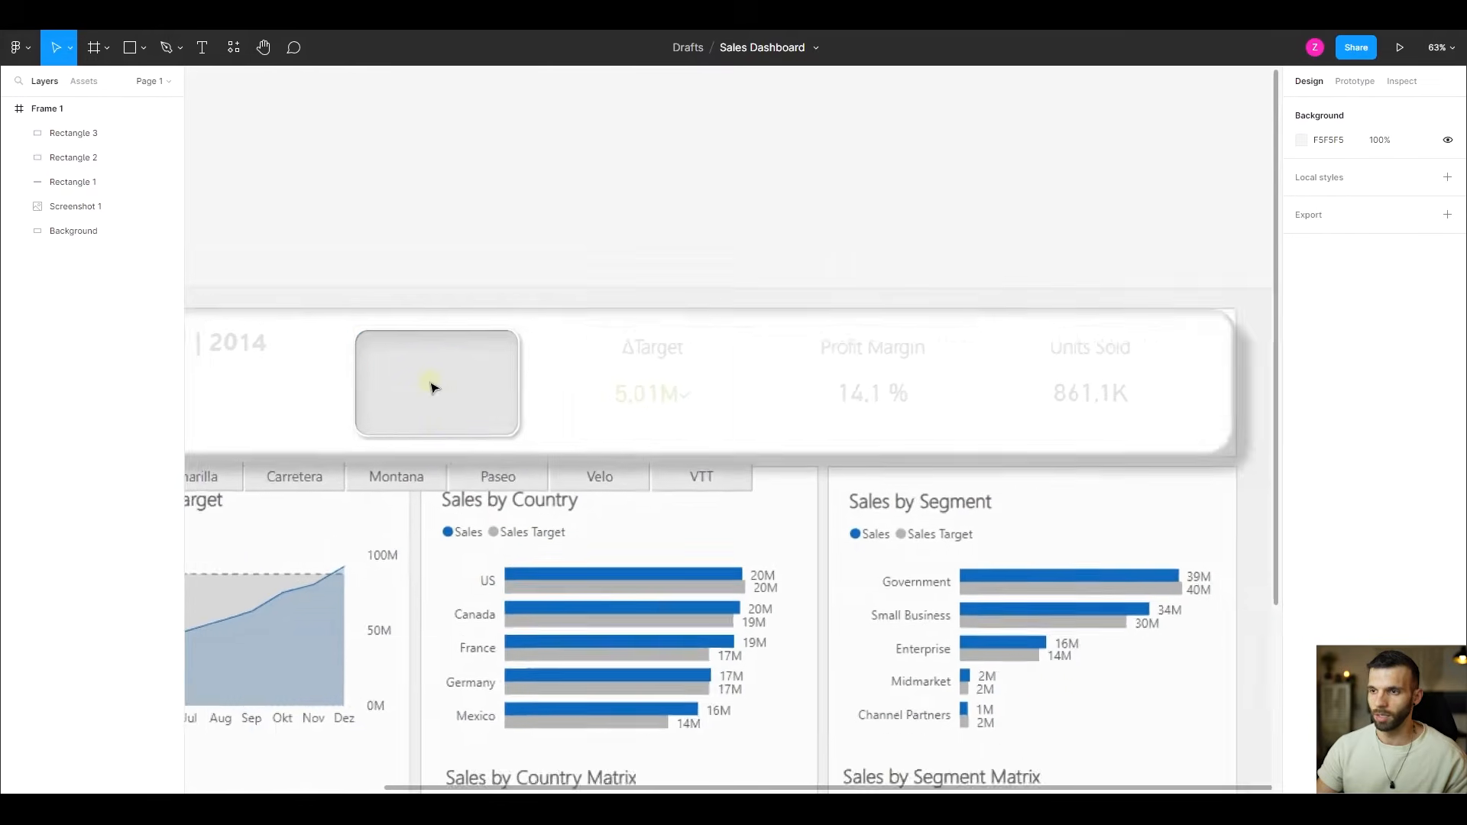
{"action": "scroll", "coordinate": [431, 386], "scroll_direction": "up", "scroll_amount": 2}
{"action": "left_click", "coordinate": [86, 138]}
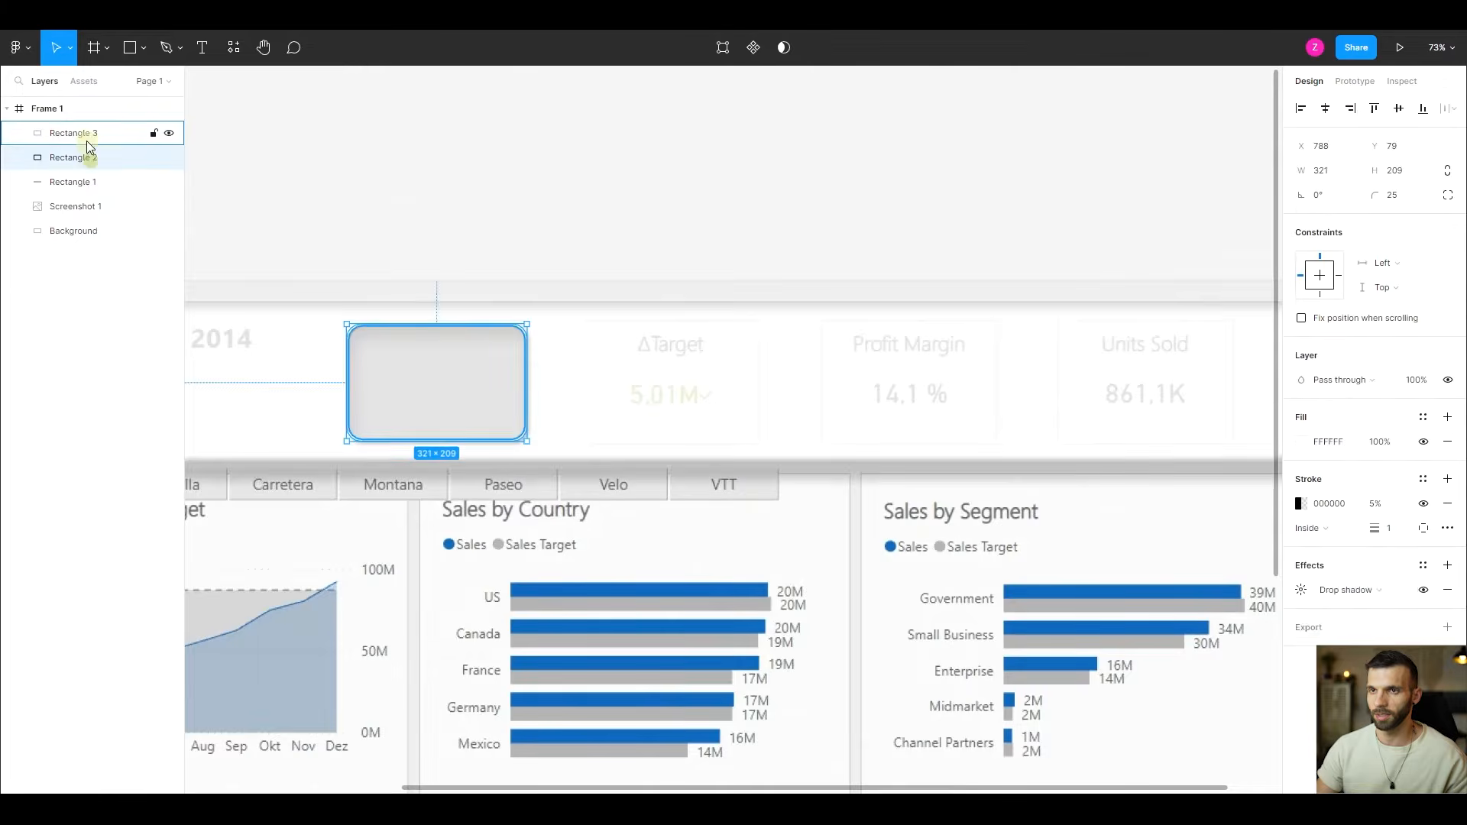
{"action": "left_click", "coordinate": [89, 153], "text": "shift"}
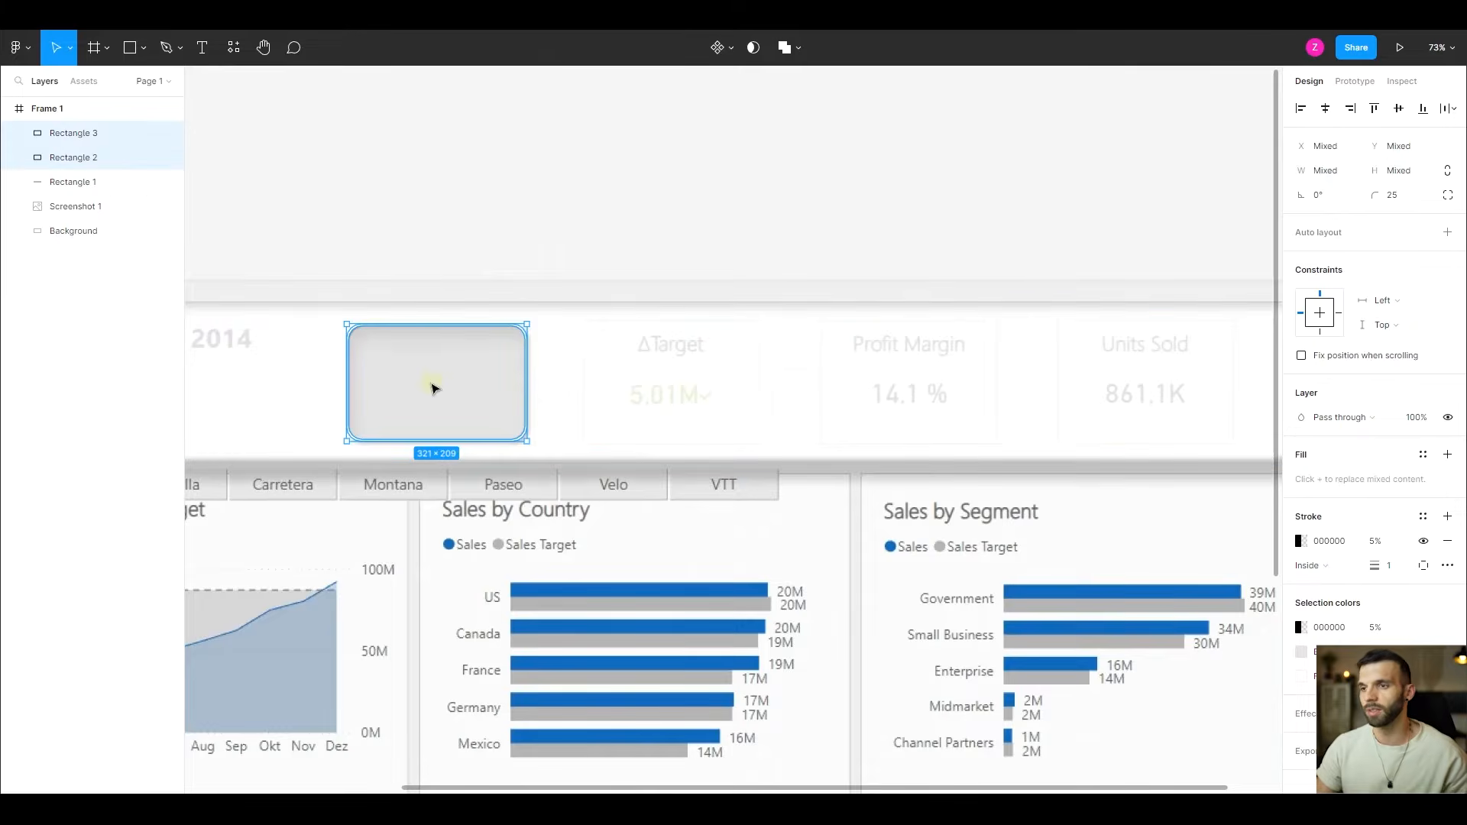
{"action": "right_click", "coordinate": [403, 397]}
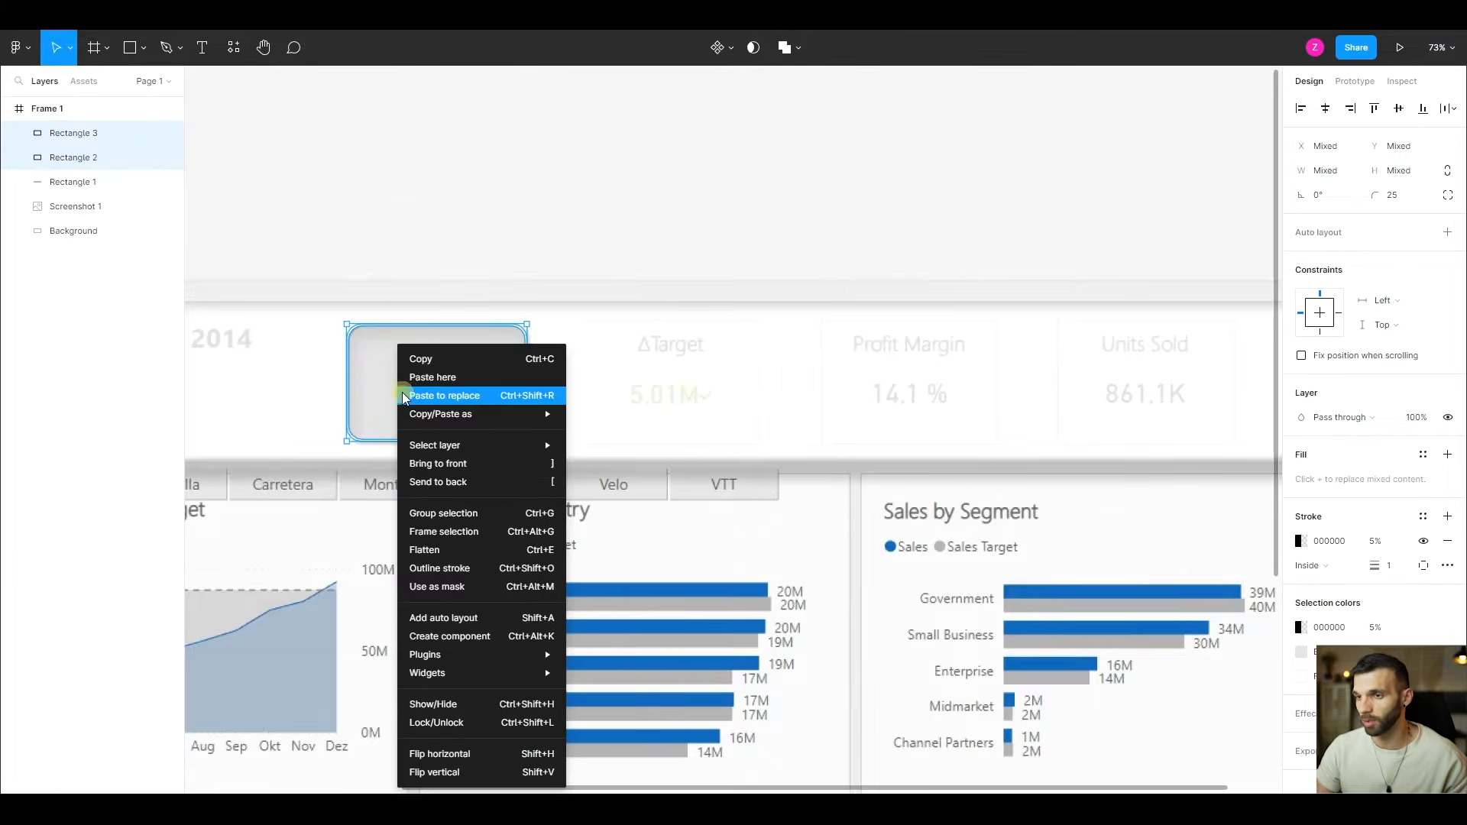
{"action": "left_click", "coordinate": [508, 515]}
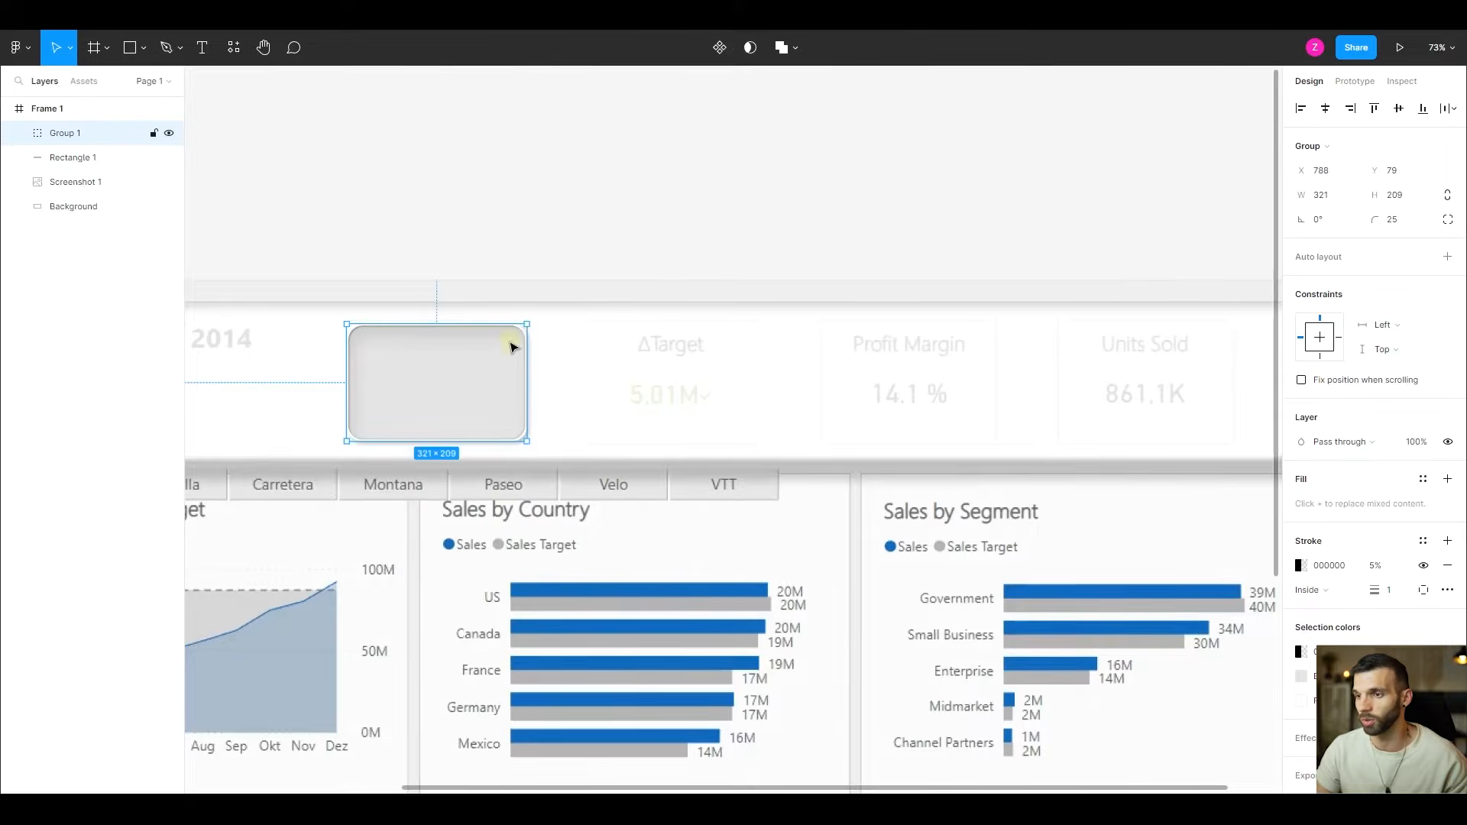
- Expand Group 1 and check that each of its two rectangles can be selected individually
{"action": "left_click", "coordinate": [18, 134]}
{"action": "left_click", "coordinate": [70, 159]}
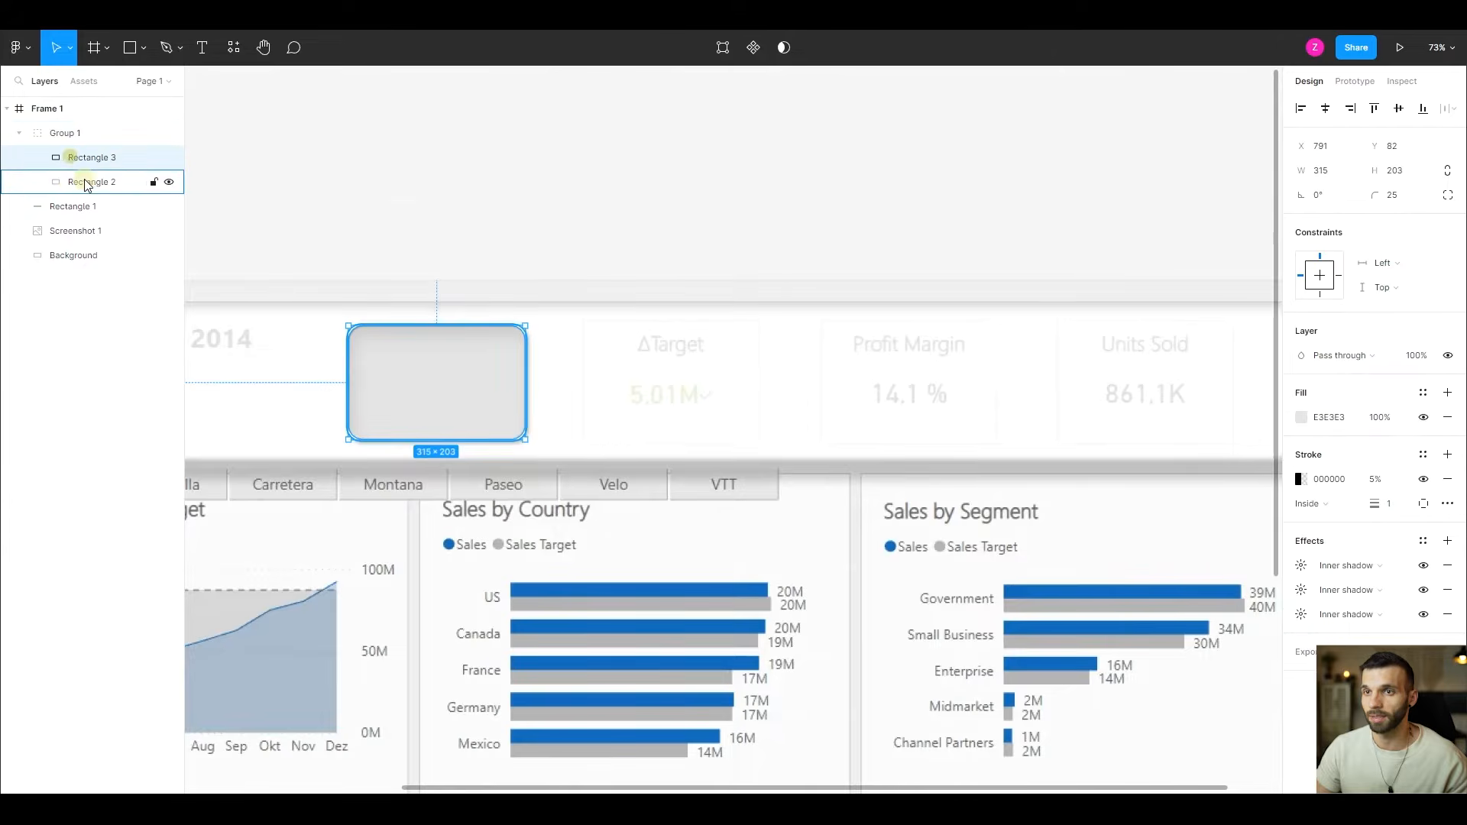
{"action": "left_click", "coordinate": [85, 182]}
{"action": "left_click", "coordinate": [85, 161]}
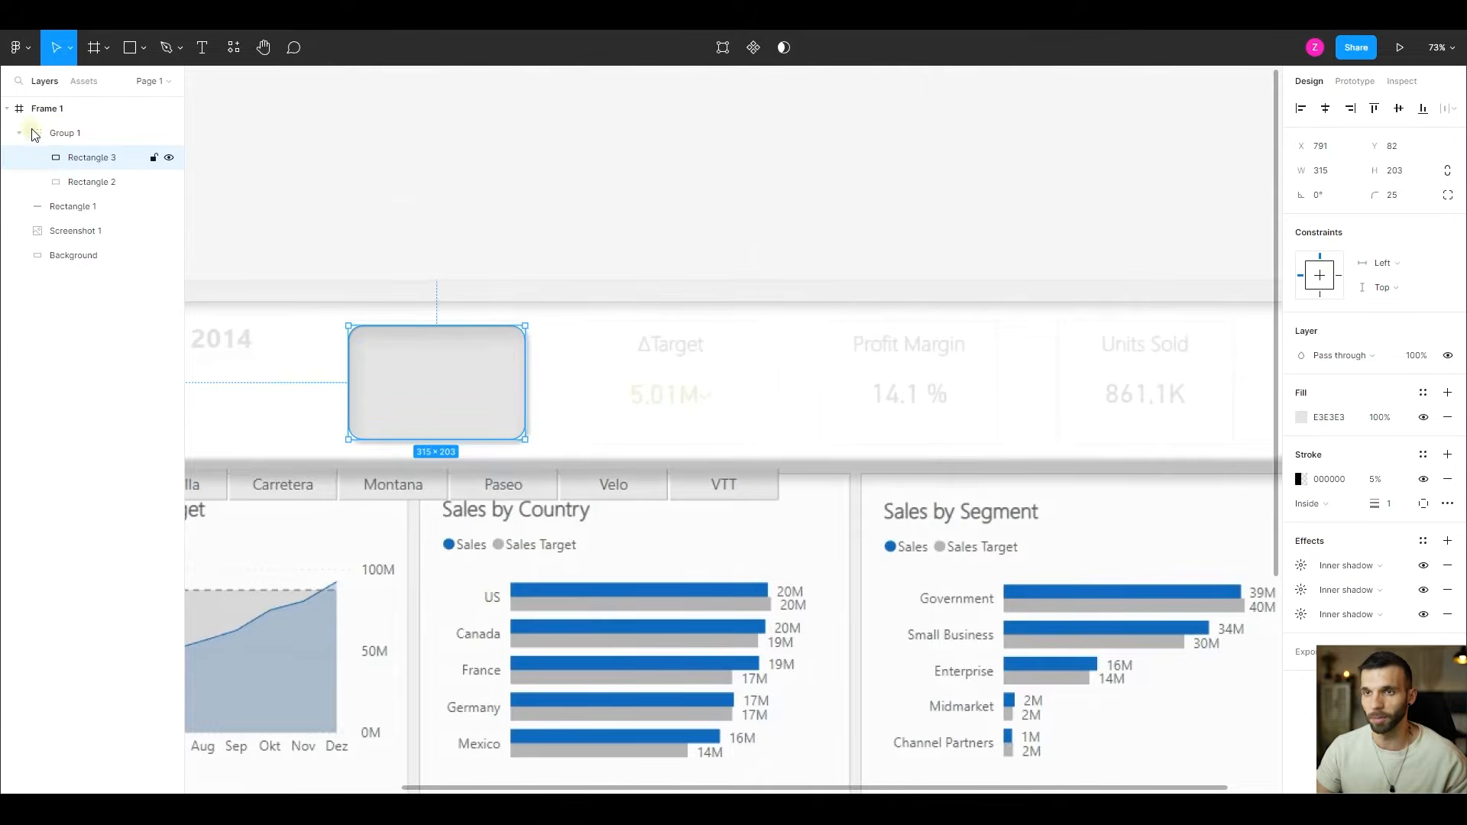
- Try moving Group 1 and stretching its height to 232, and undo both changes
{"action": "left_click", "coordinate": [72, 134]}
{"action": "left_click_drag", "start_coordinate": [448, 407], "coordinate": [479, 426]}
{"action": "left_click_drag", "start_coordinate": [562, 443], "coordinate": [521, 460]}
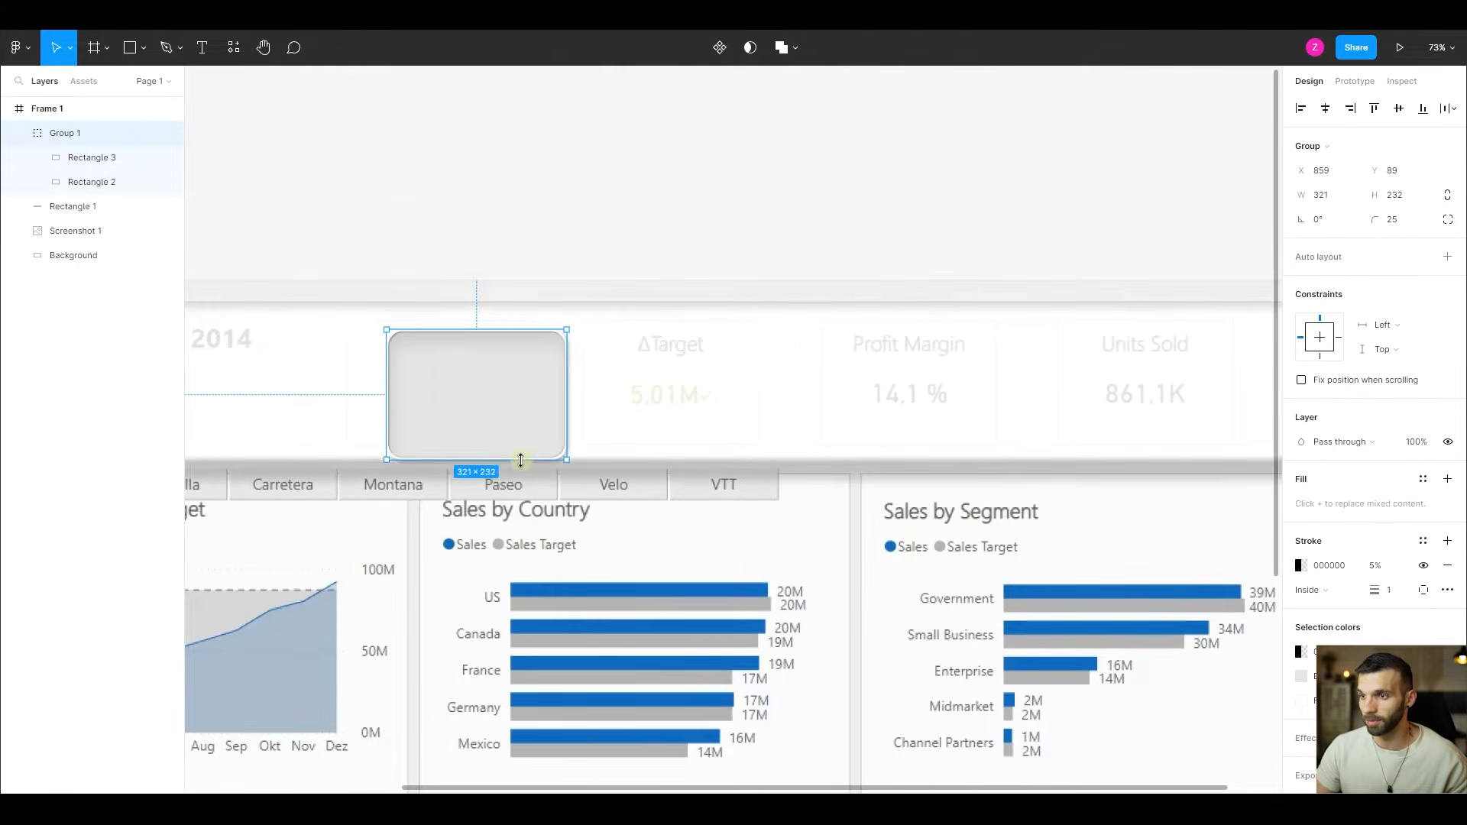
{"action": "key", "text": "ctrl+z"}
{"action": "key", "text": "ctrl+z"}
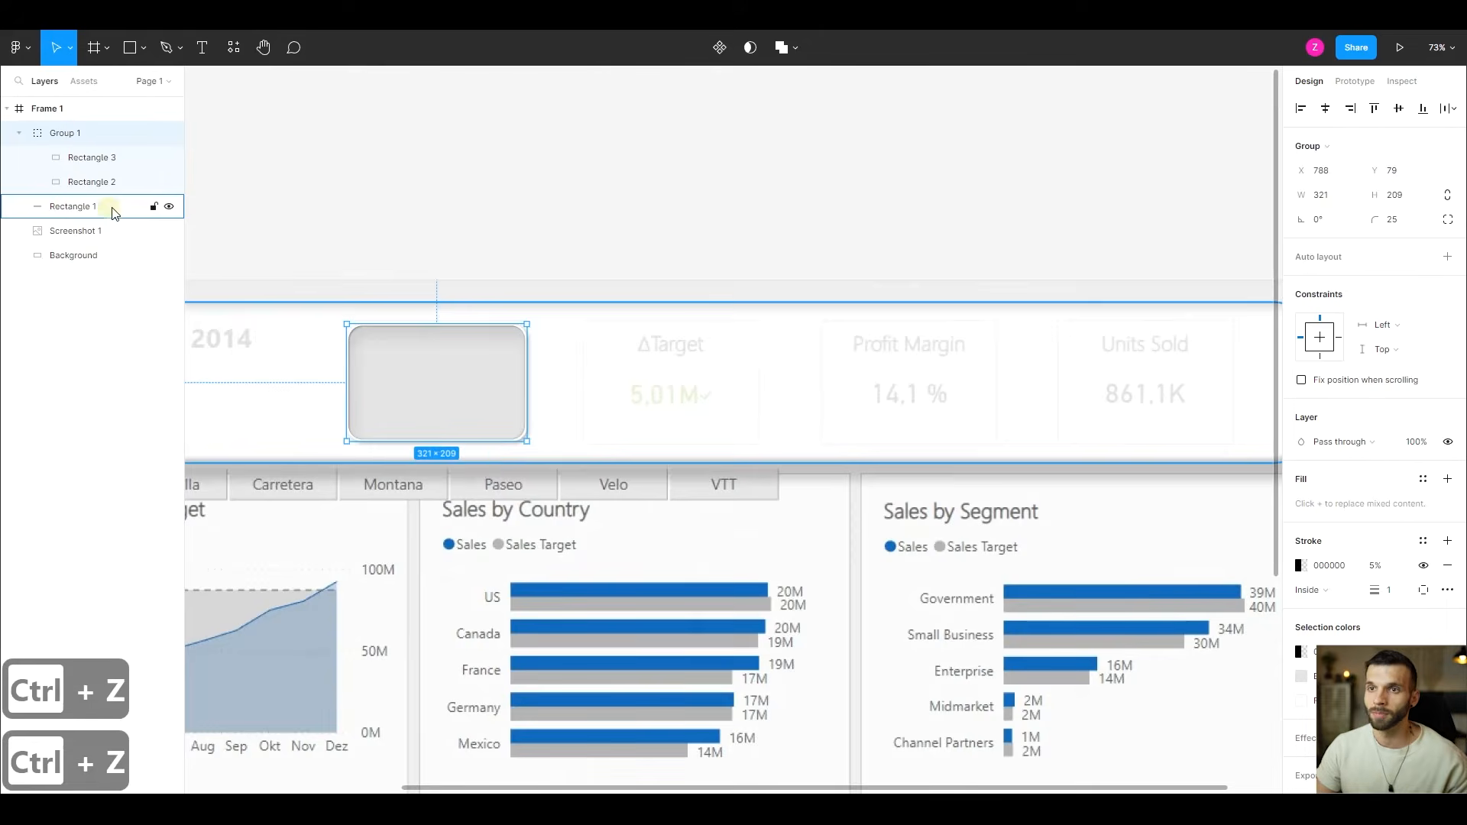
- Try deleting both rectangles inside Group 1, and undo the deletion
{"action": "left_click", "coordinate": [67, 162]}
{"action": "left_click", "coordinate": [75, 182], "text": "shift"}
{"action": "key", "text": "Delete"}
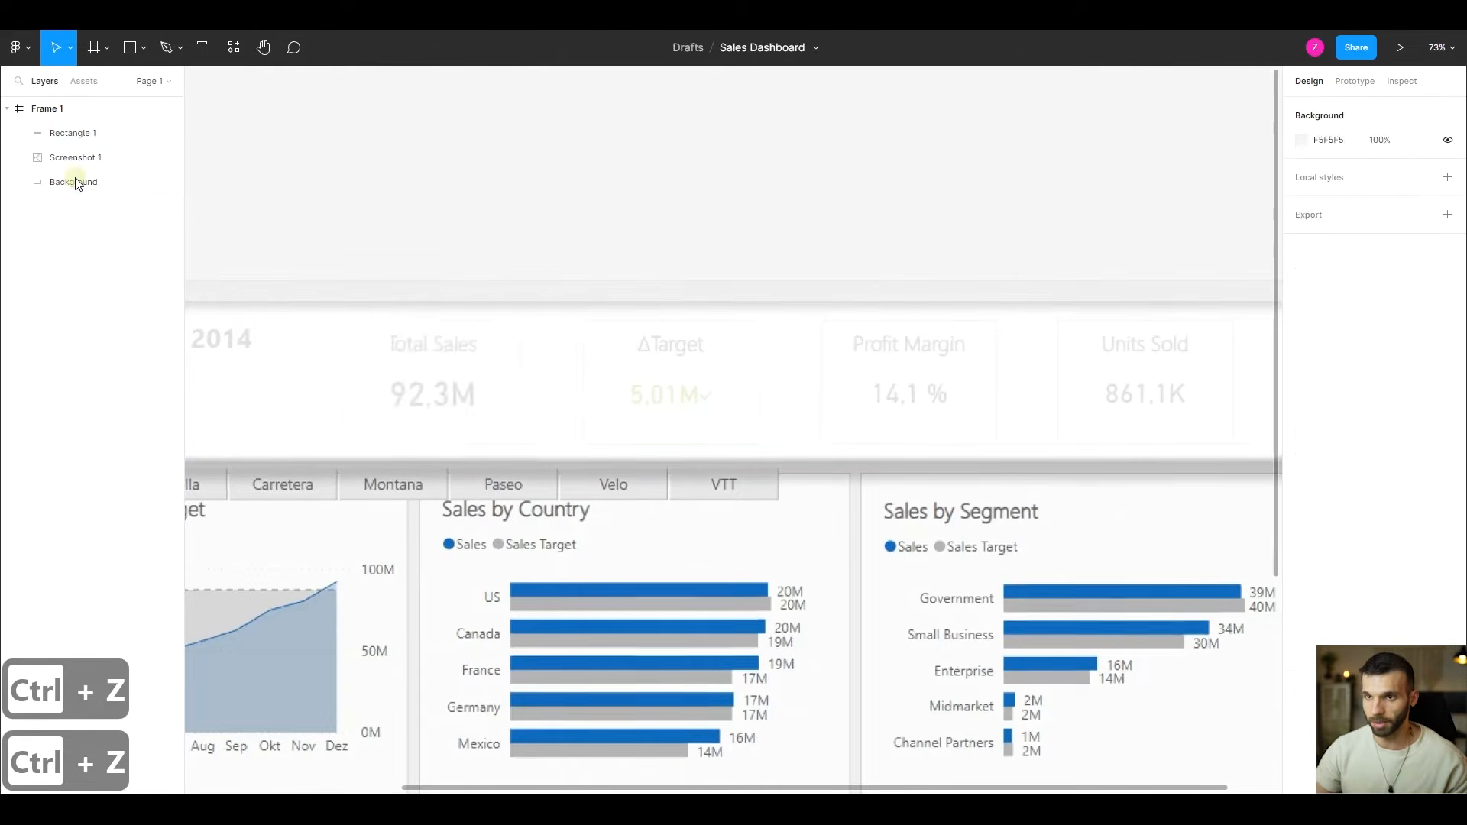
{"action": "key", "text": "ctrl+z"}
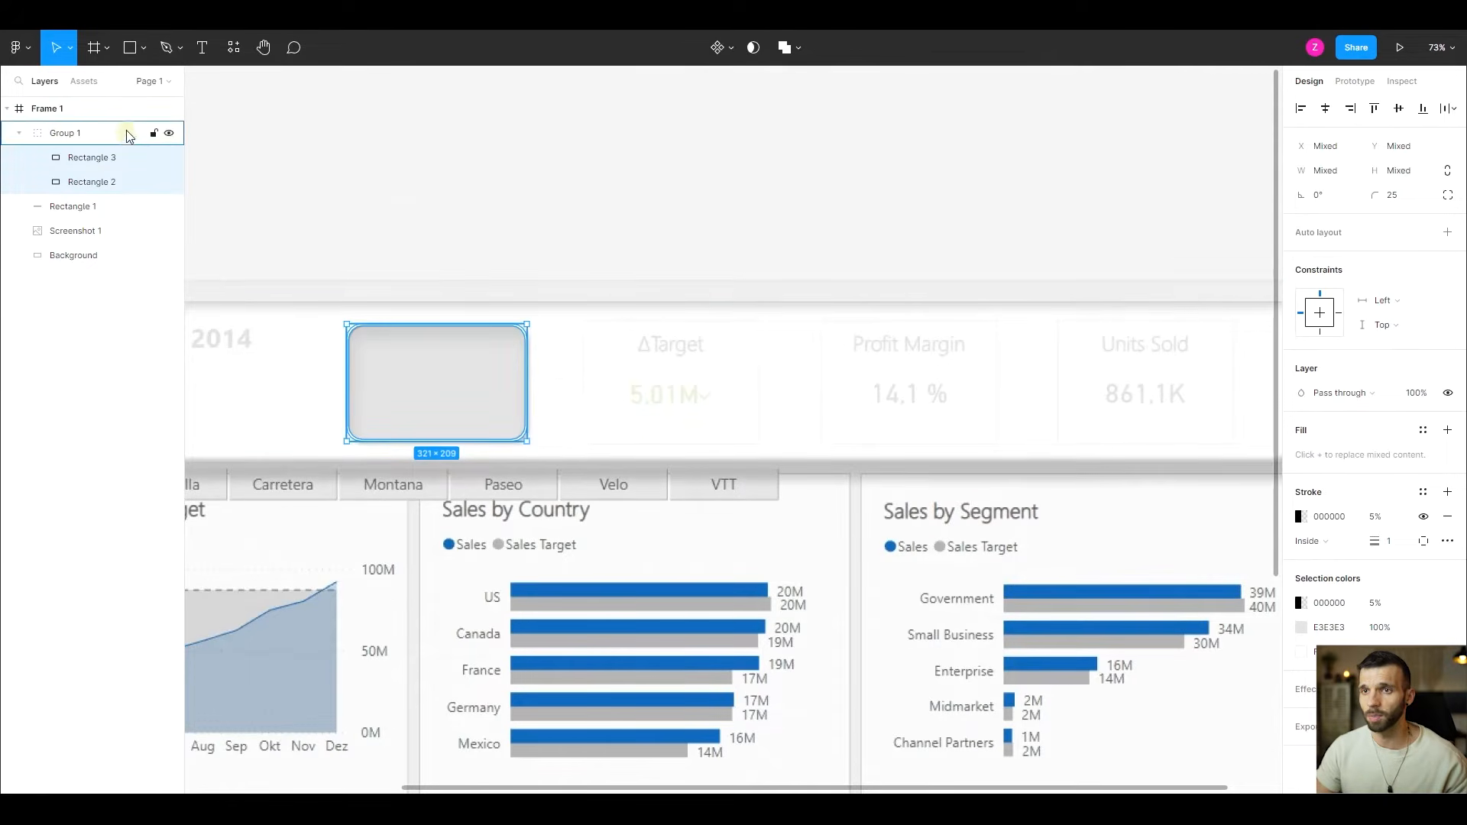
- Ungroup Group 1 and wrap Rectangle 3 and Rectangle 2 in a new frame instead
{"action": "right_click", "coordinate": [99, 142]}
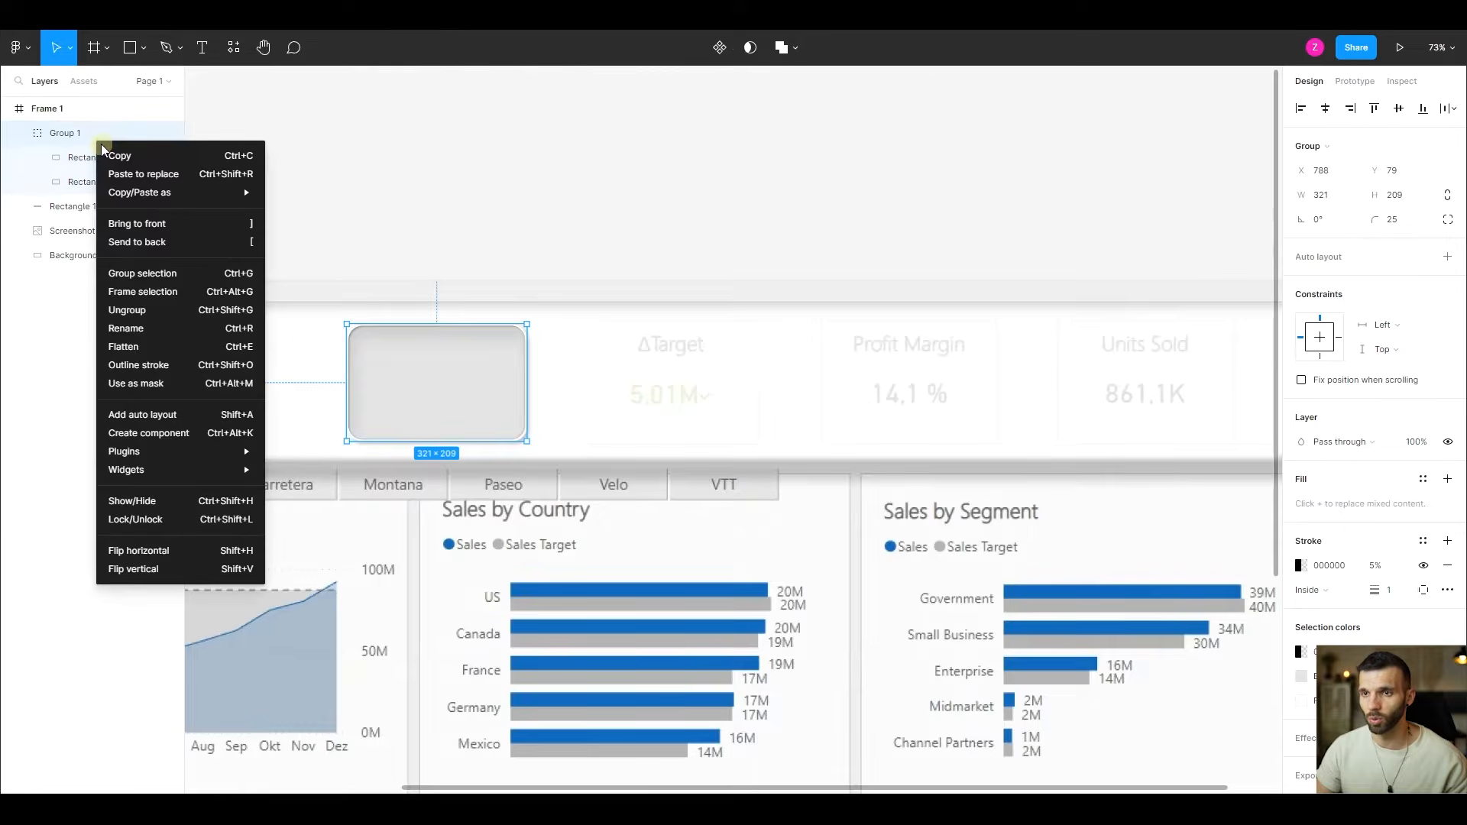
{"action": "left_click", "coordinate": [155, 317]}
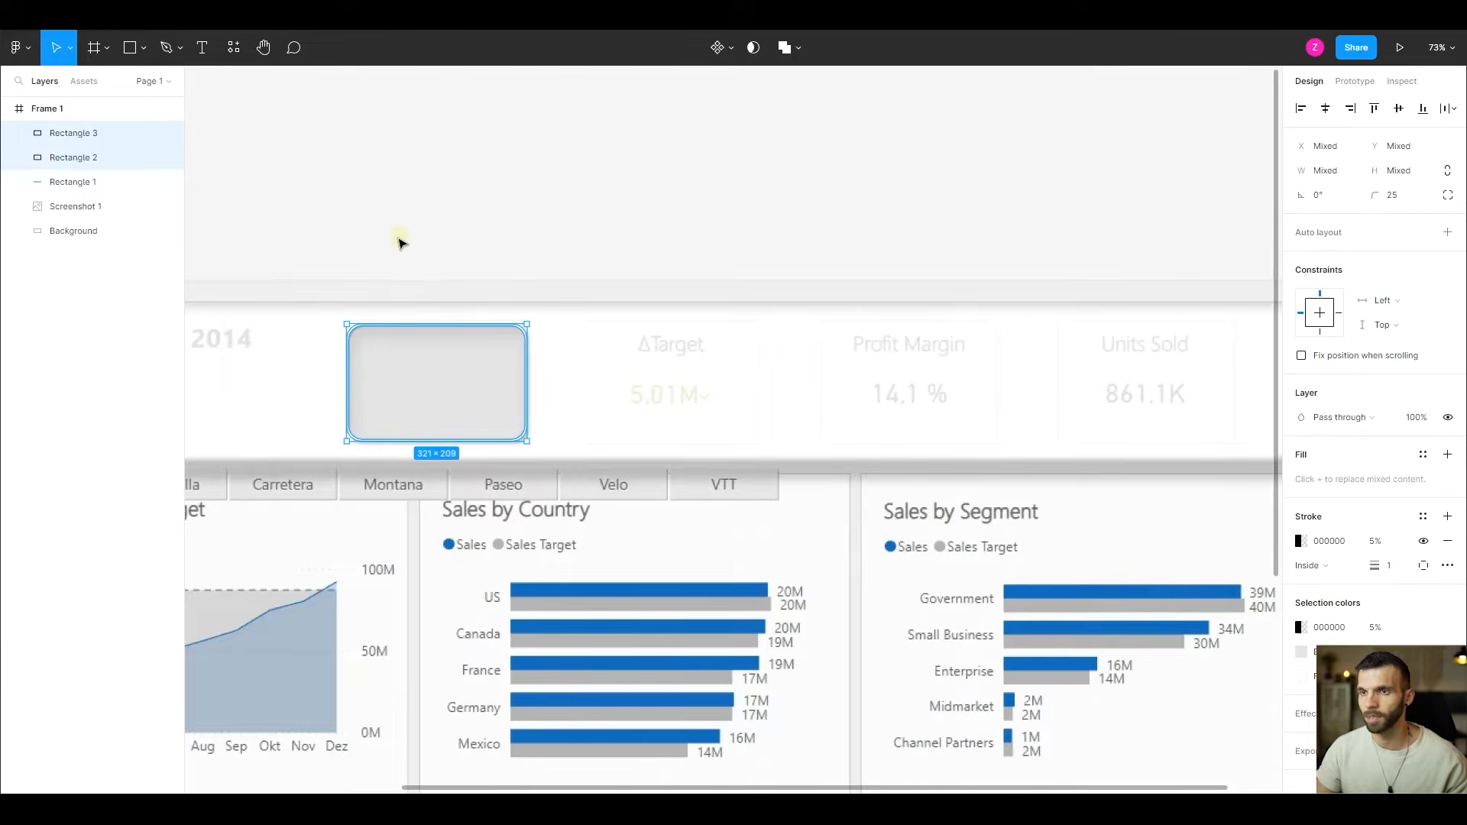
{"action": "right_click", "coordinate": [443, 391]}
{"action": "left_click", "coordinate": [531, 539]}
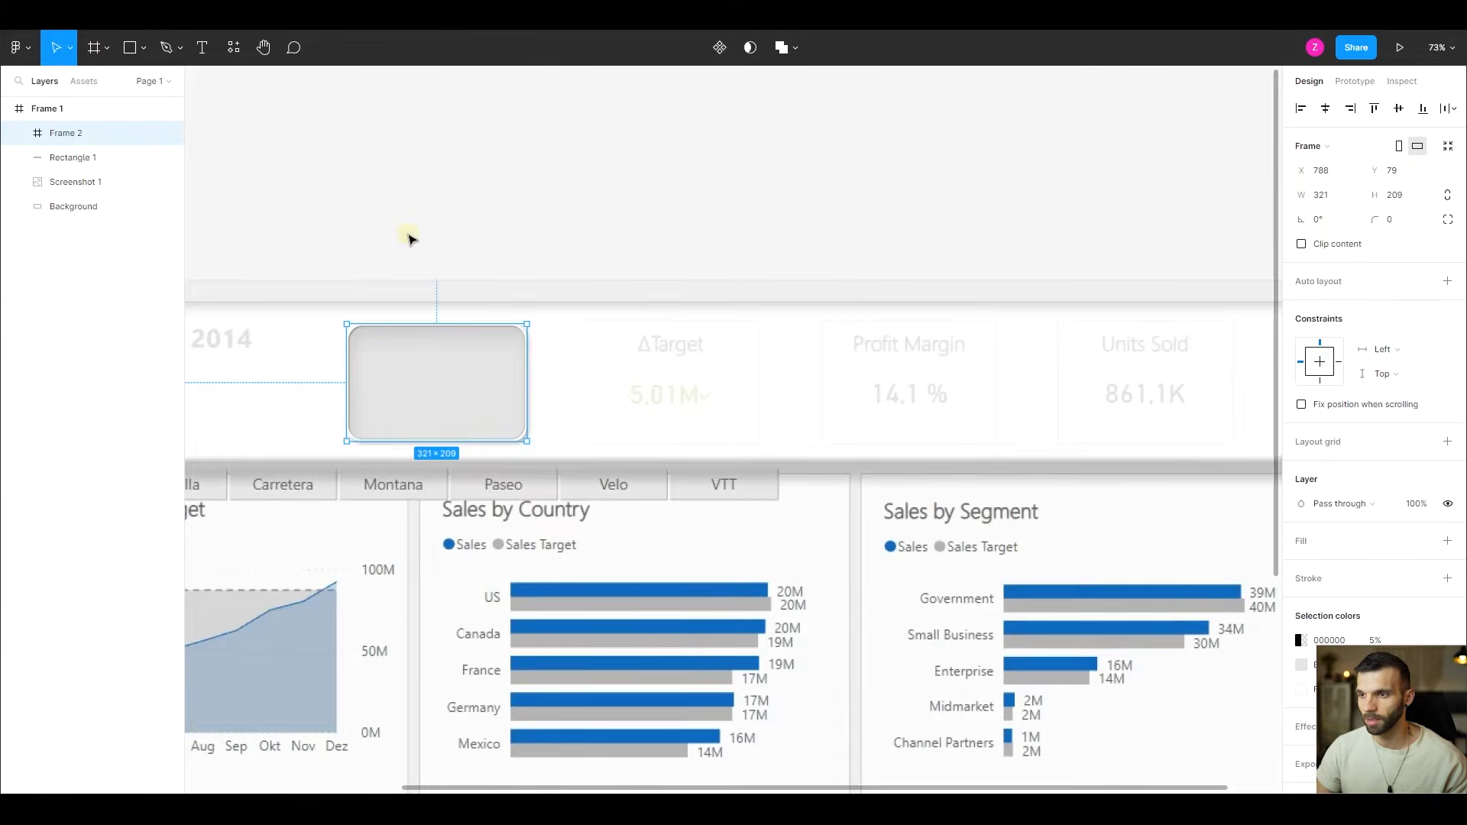
- Try deleting both rectangles inside Frame 2 while keeping the frame, and restore them
{"action": "left_click", "coordinate": [23, 138]}
{"action": "left_click", "coordinate": [77, 157]}
{"action": "left_click", "coordinate": [80, 182], "text": "shift"}
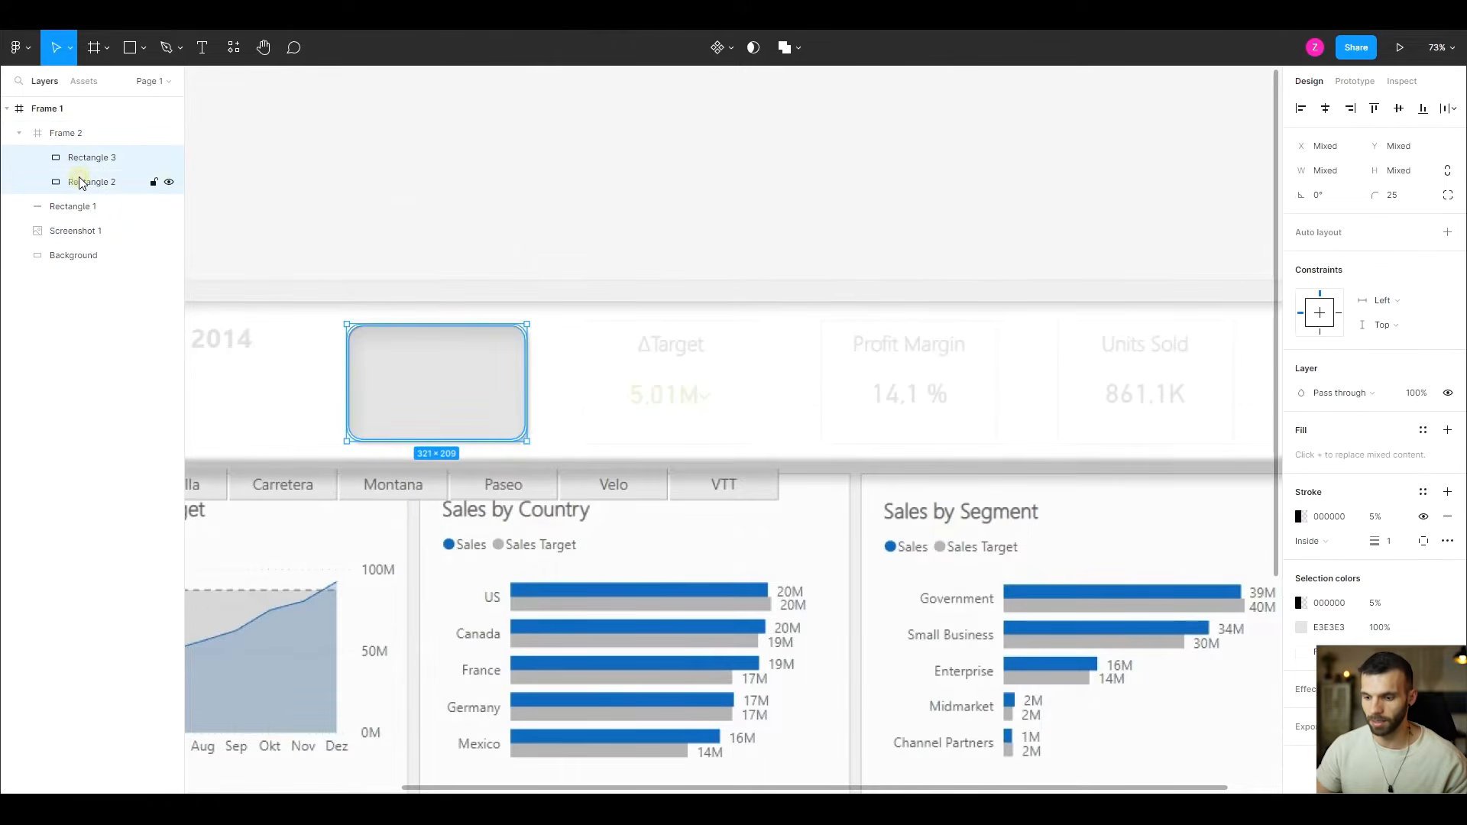
{"action": "key", "text": "Delete"}
{"action": "left_click", "coordinate": [58, 133]}
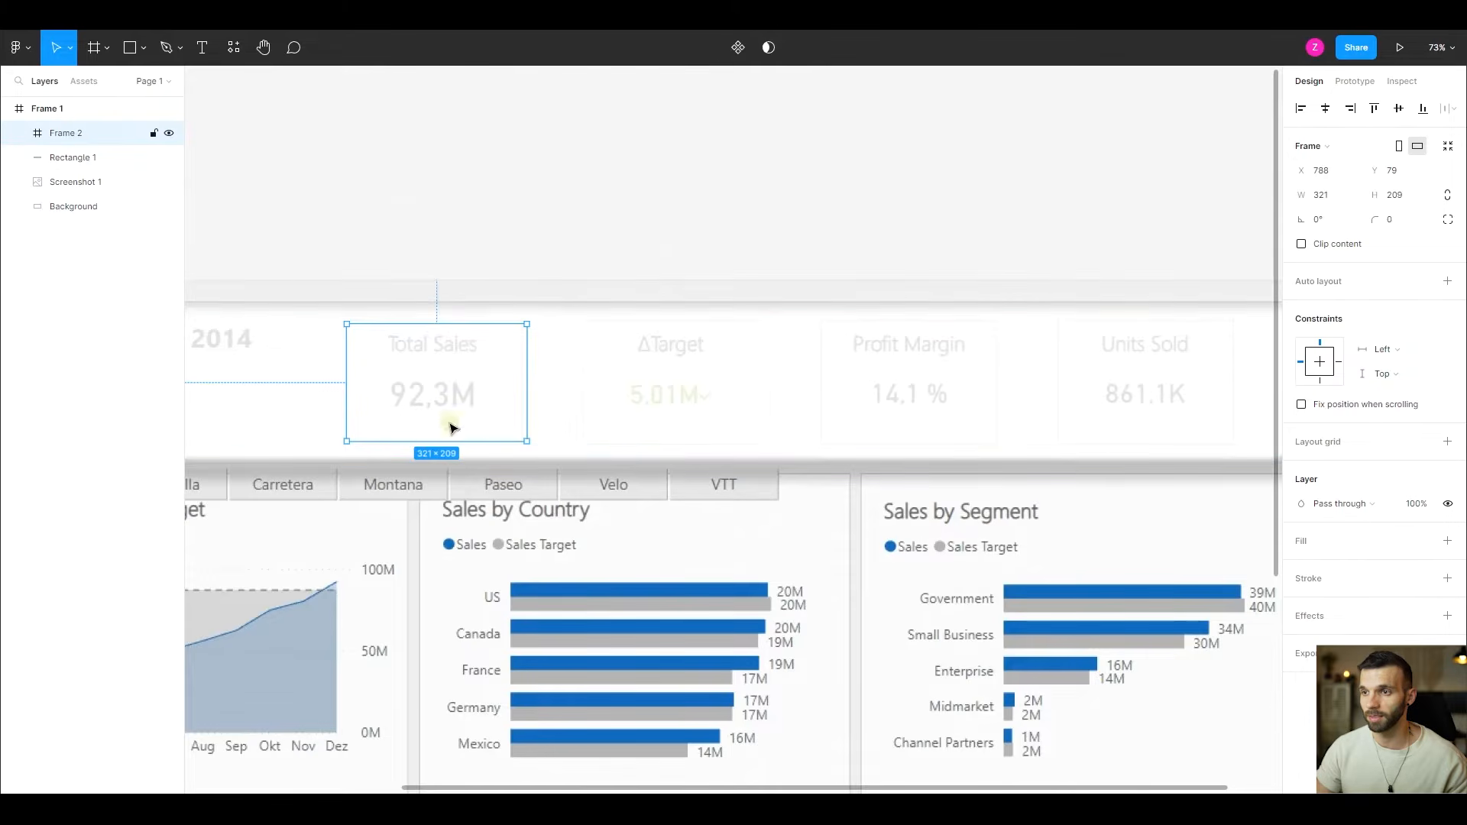
{"action": "key", "text": "ctrl+z"}
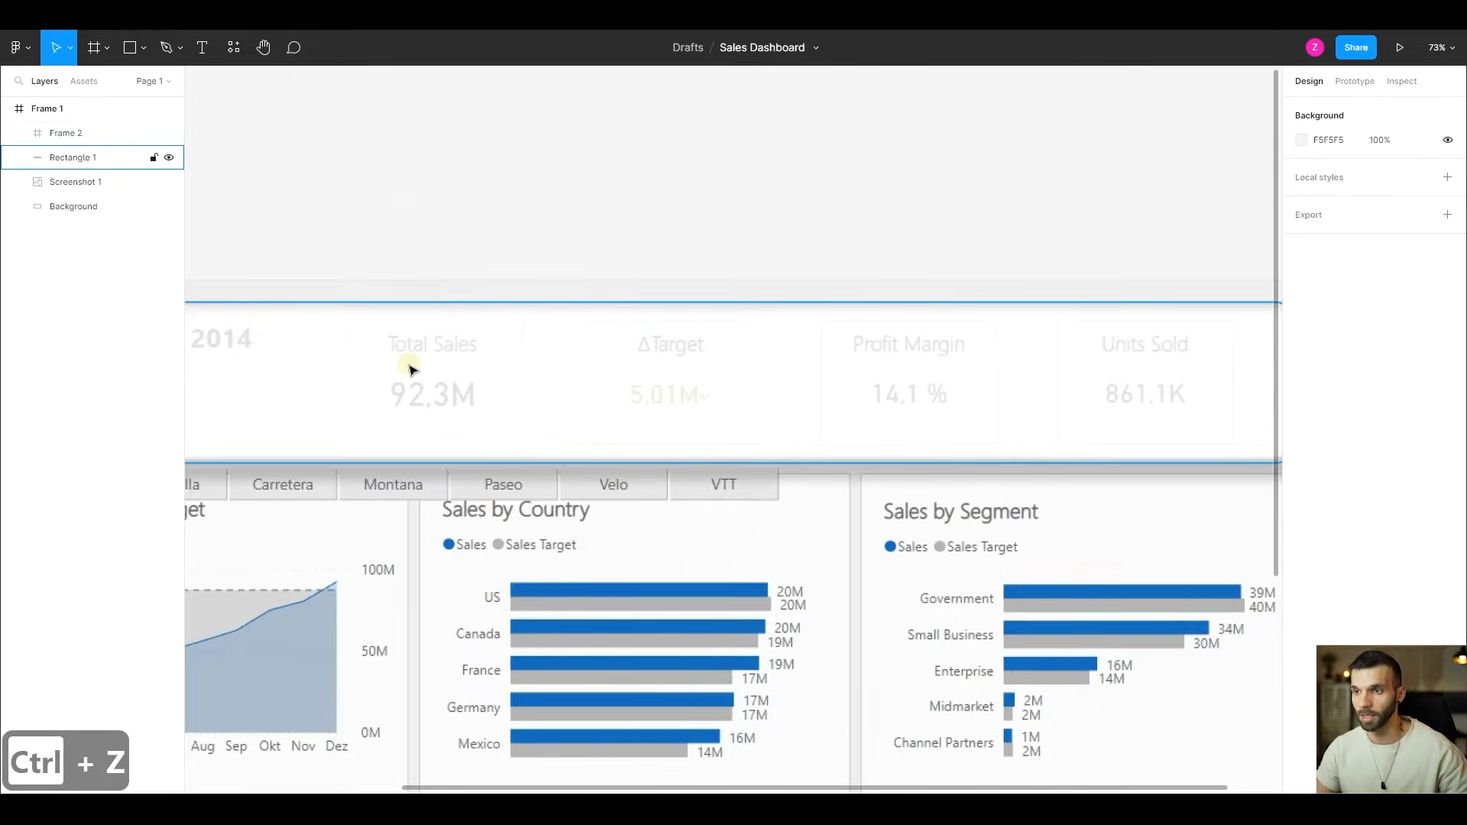
{"action": "key", "text": "ctrl+z"}
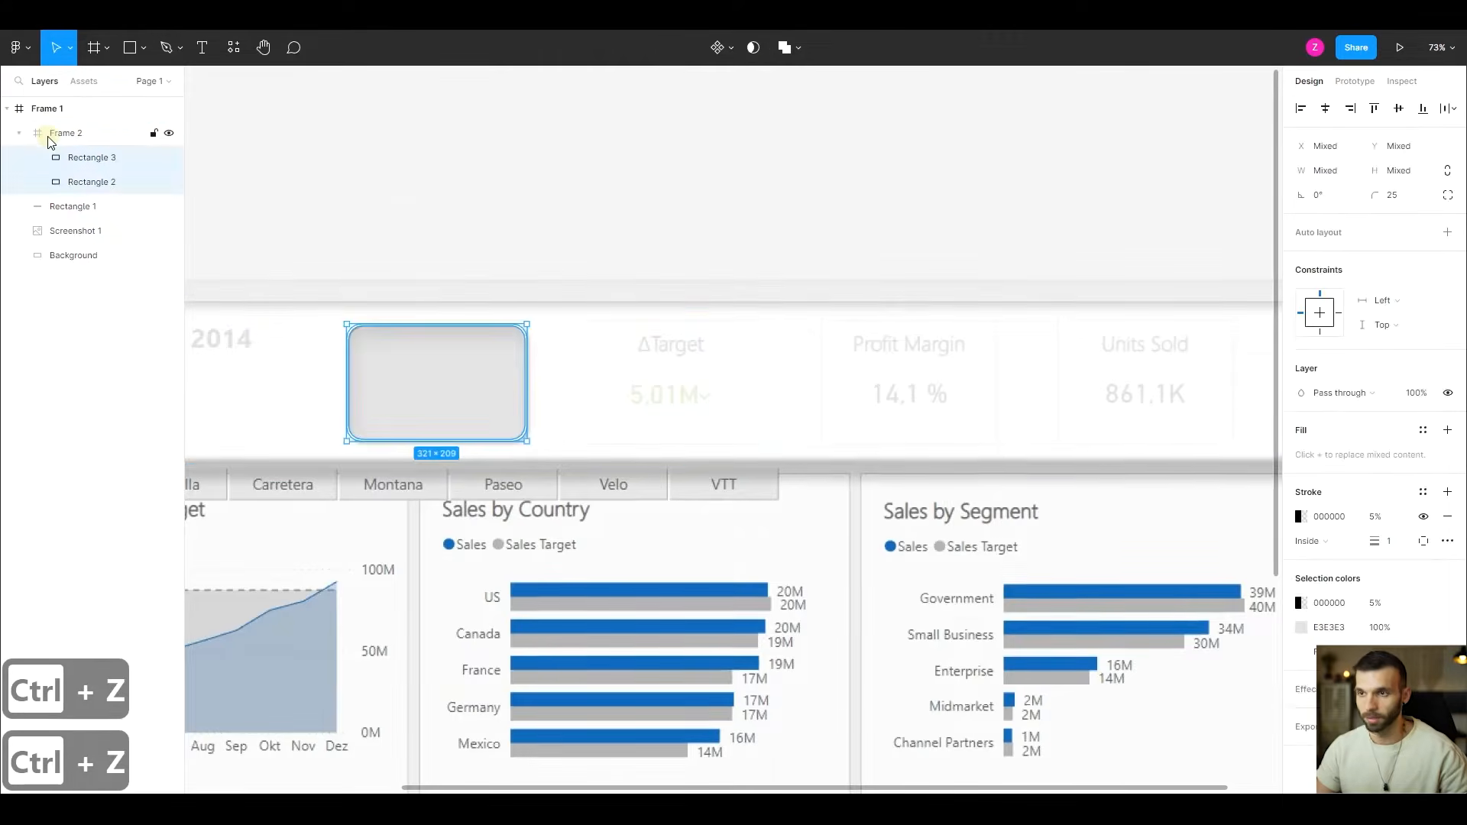
- Draw a rectangle about 431 × 384 overlapping the Total Sales card and move it into Frame 2 above Rectangle 3
{"action": "left_click", "coordinate": [414, 188]}
{"action": "key", "text": "r"}
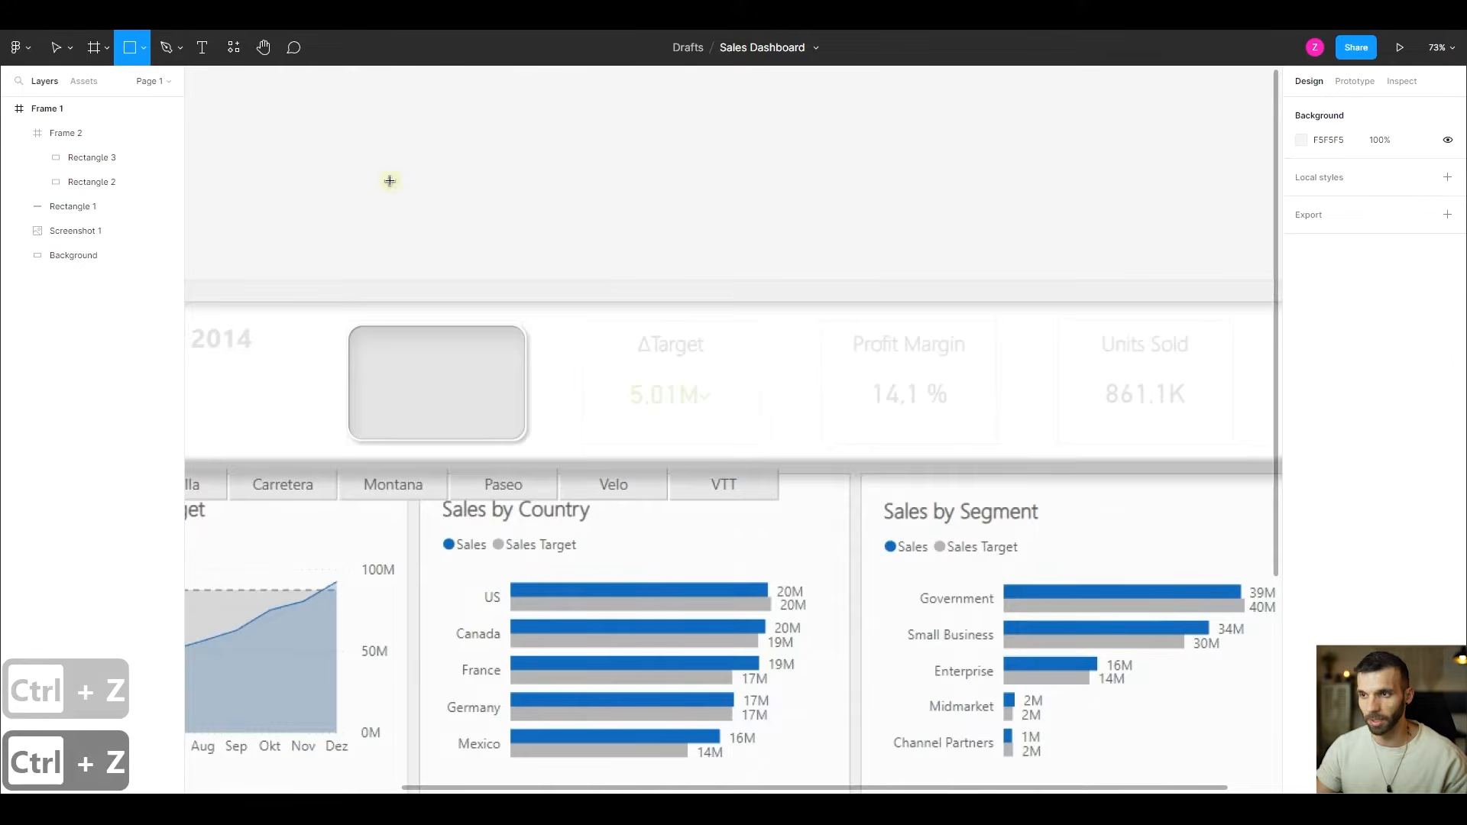
{"action": "mouse_move", "coordinate": [390, 180]}
{"action": "left_mouse_down"}
{"action": "mouse_move", "coordinate": [633, 445]}
{"action": "mouse_move", "coordinate": [632, 396]}
{"action": "left_mouse_up"}
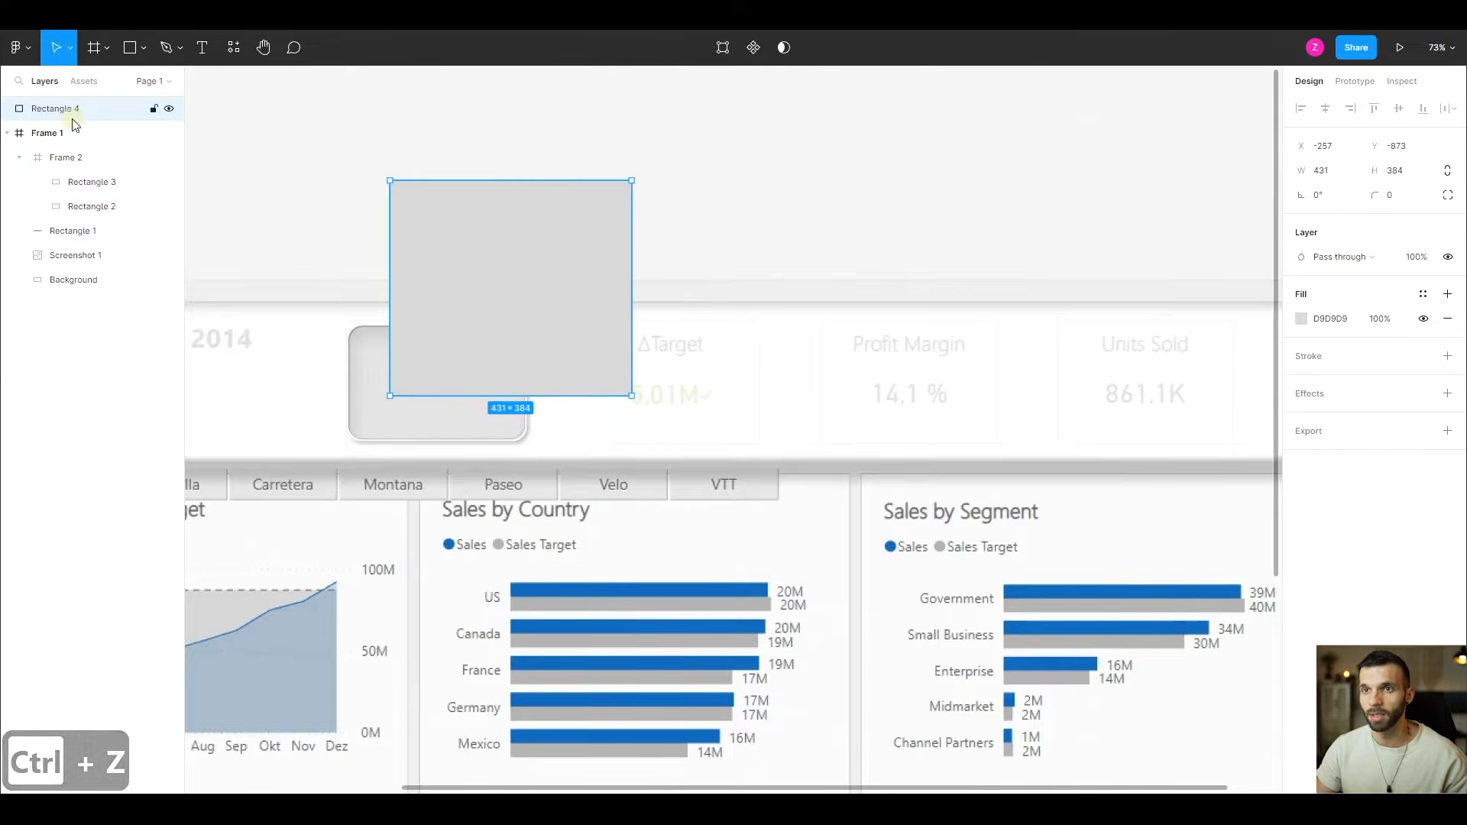
{"action": "left_click_drag", "start_coordinate": [66, 108], "coordinate": [92, 170]}
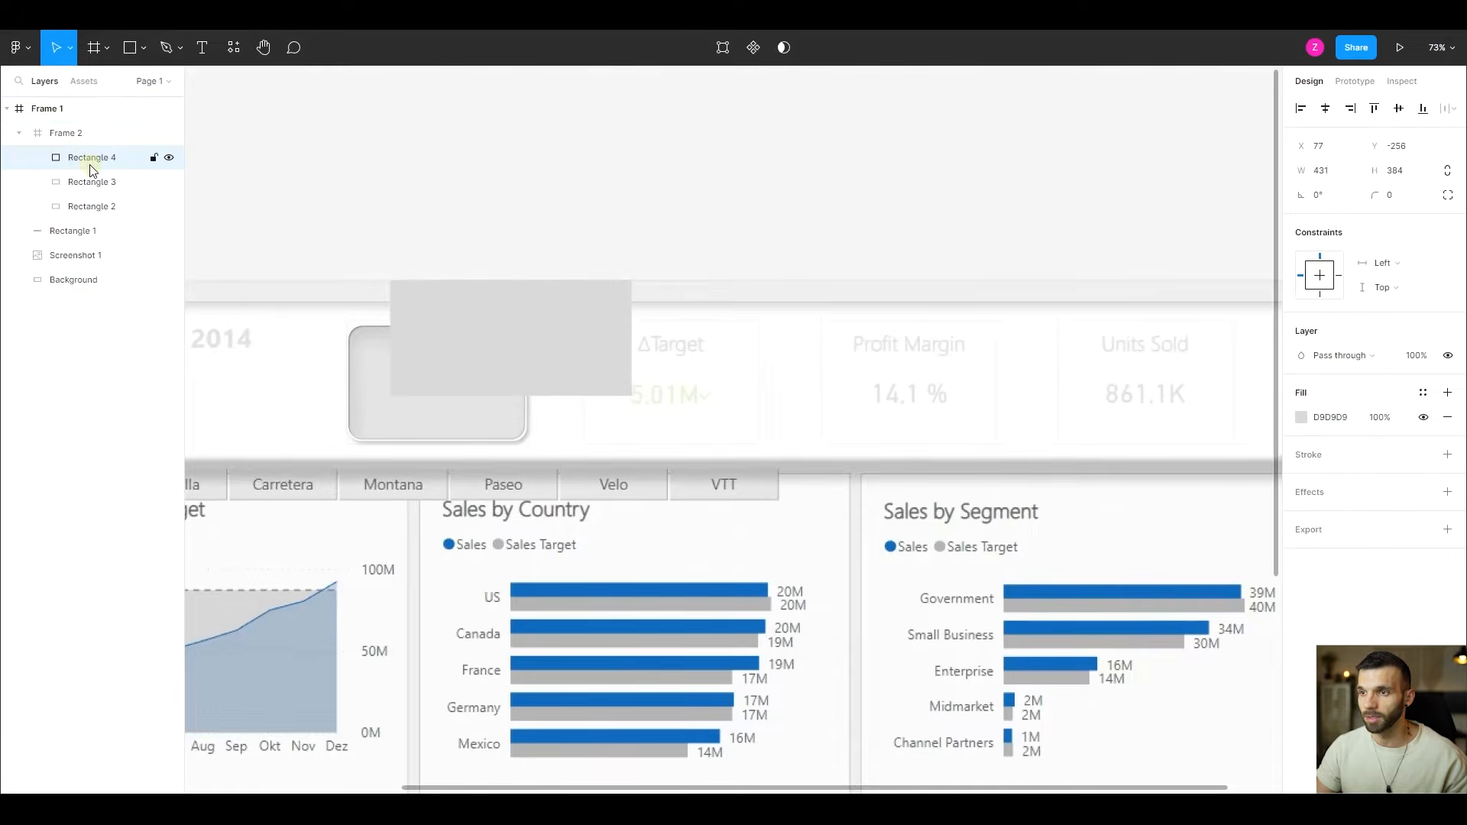
- Turn on Clip content for Frame 2 and check how it crops Rectangle 4
{"action": "left_click", "coordinate": [61, 135]}
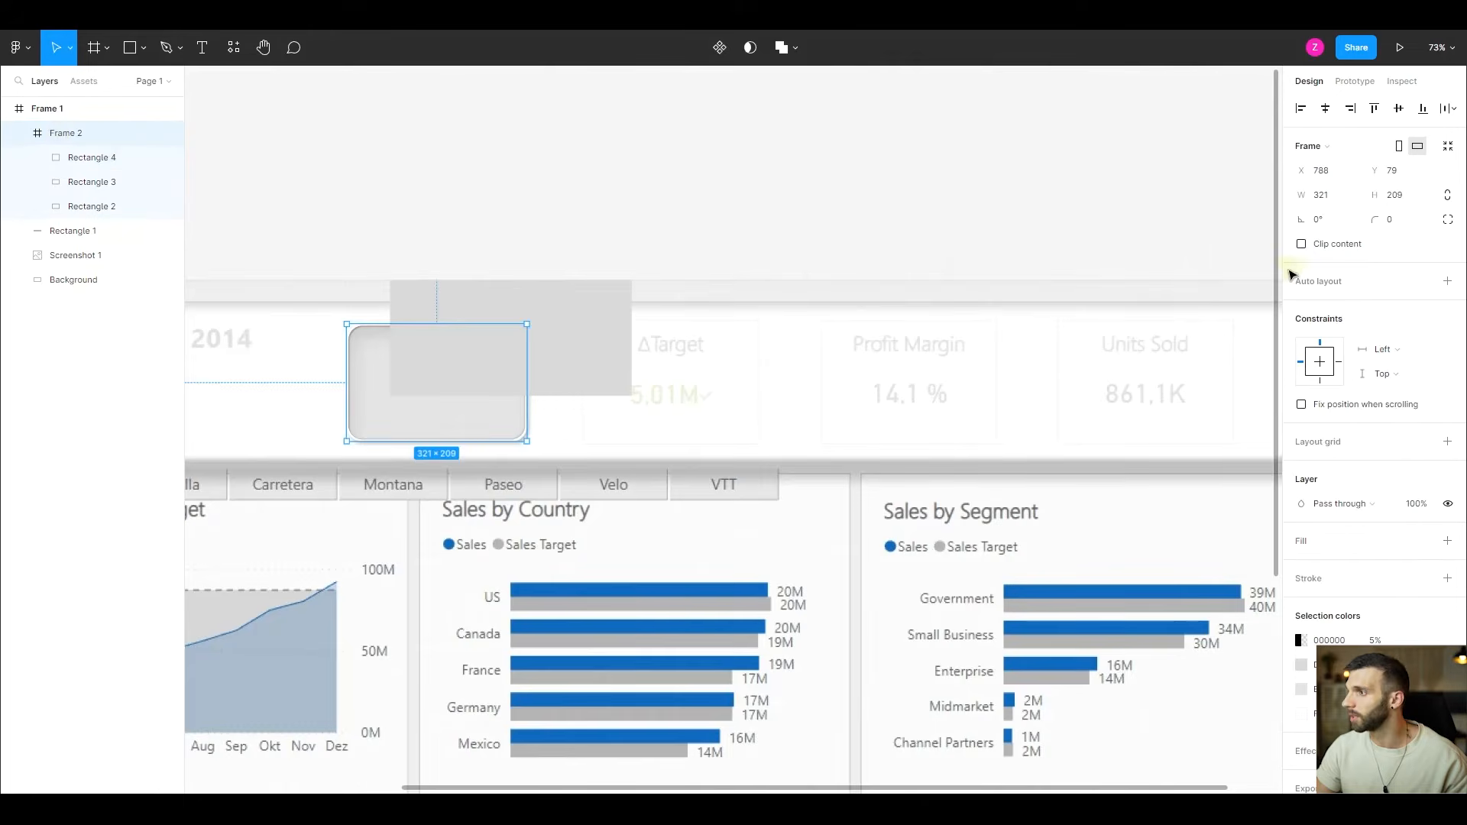
{"action": "left_click", "coordinate": [1301, 244]}
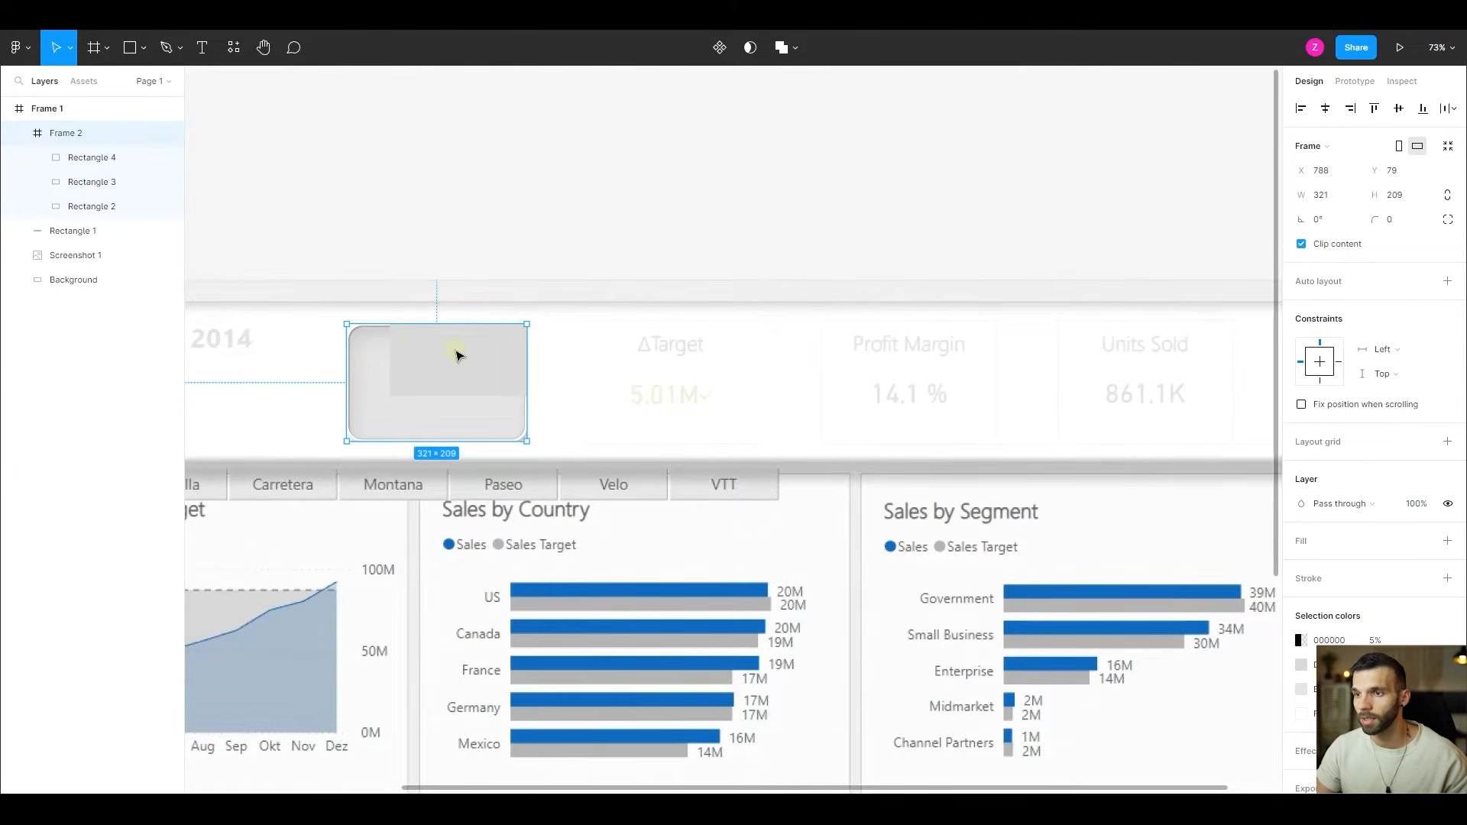
{"action": "left_click", "coordinate": [93, 157]}
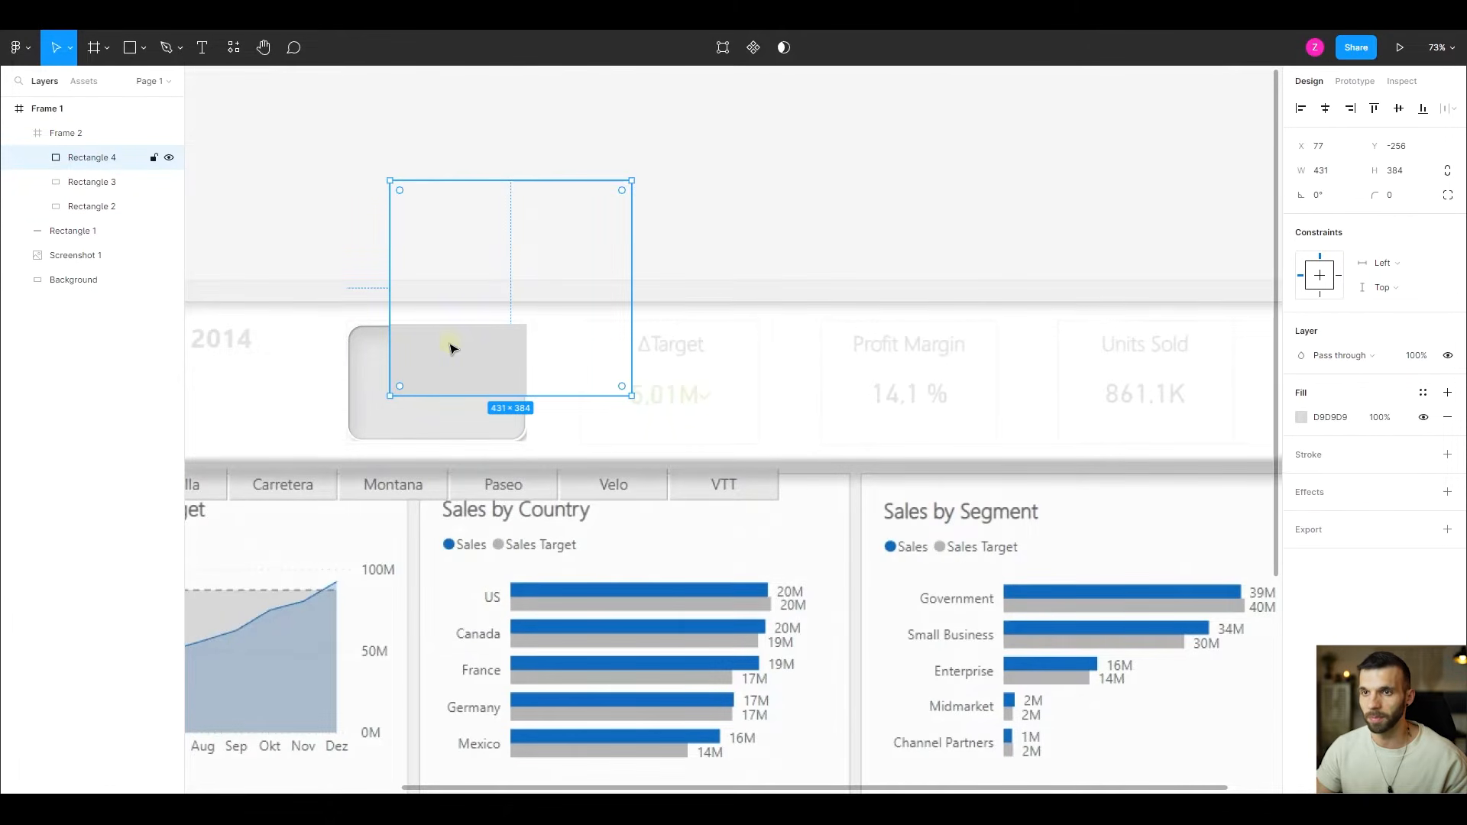
{"action": "scroll", "coordinate": [340, 422], "scroll_direction": "up", "scroll_amount": 5}
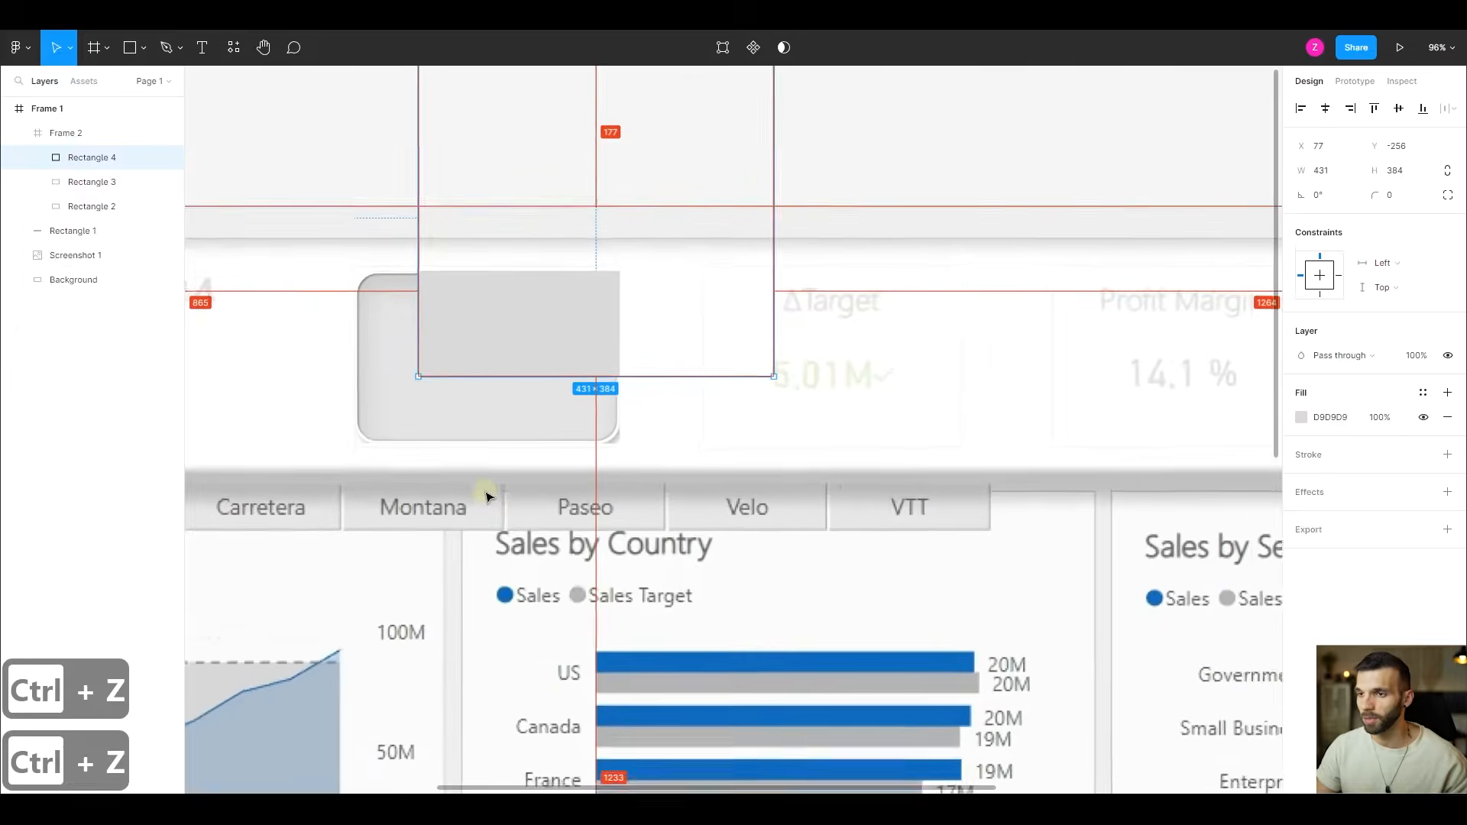
{"action": "left_click", "coordinate": [62, 134]}
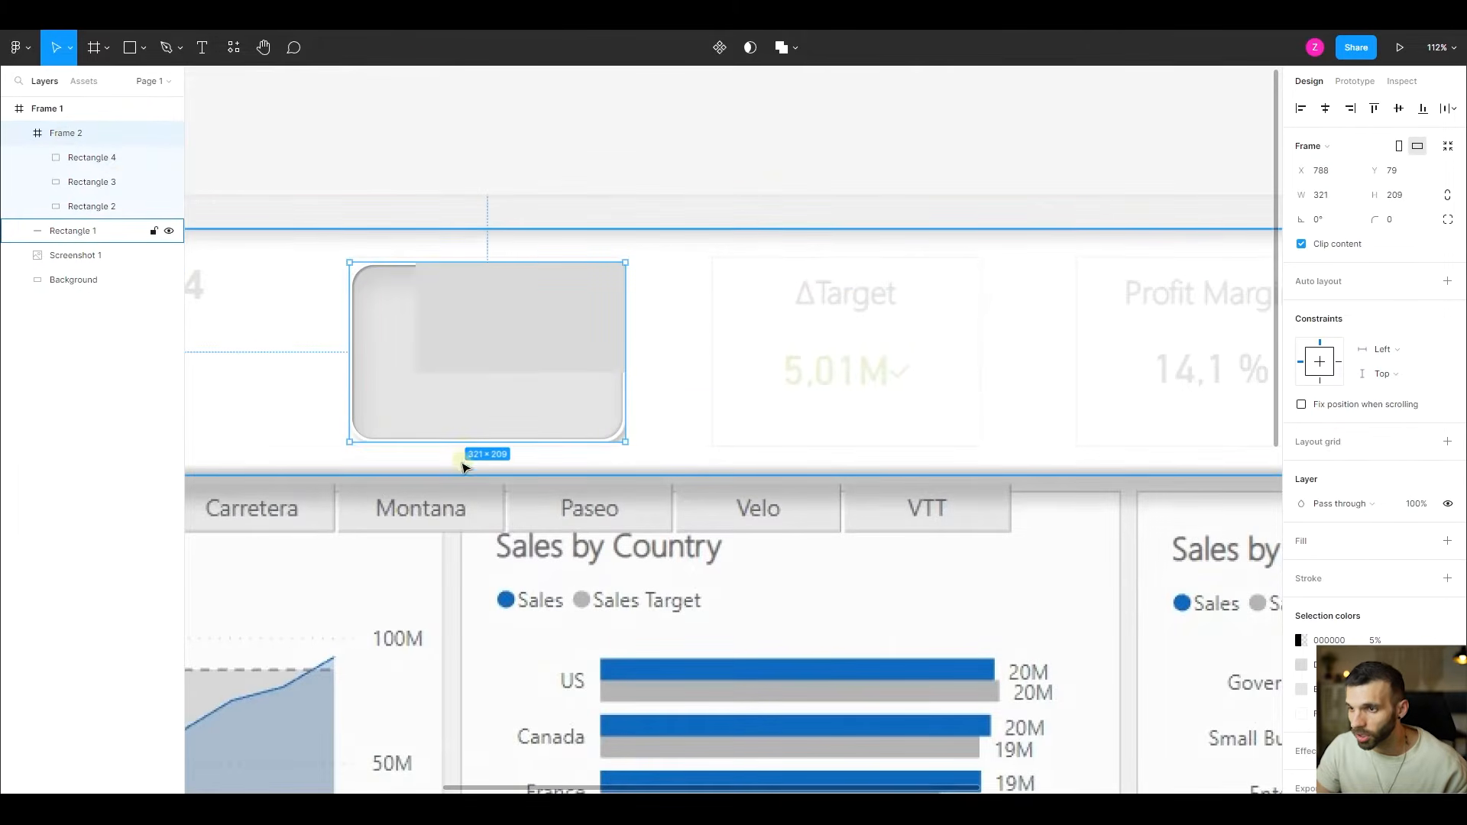
{"action": "mouse_move", "coordinate": [465, 443]}
{"action": "left_mouse_down"}
{"action": "mouse_move", "coordinate": [483, 488]}
{"action": "mouse_move", "coordinate": [480, 443]}
{"action": "left_mouse_up"}
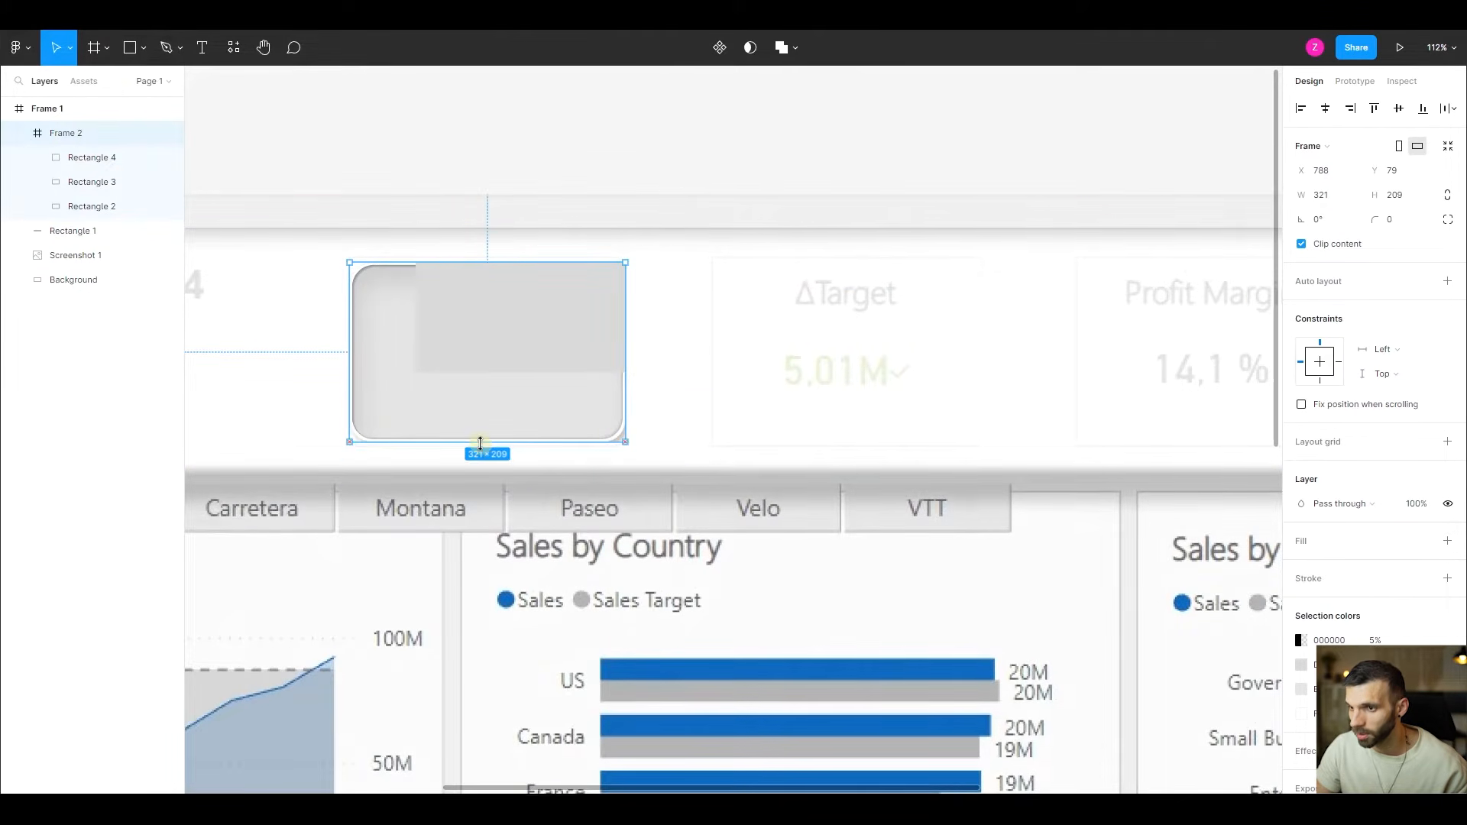
{"action": "left_click", "coordinate": [85, 159]}
{"action": "left_click", "coordinate": [78, 133]}
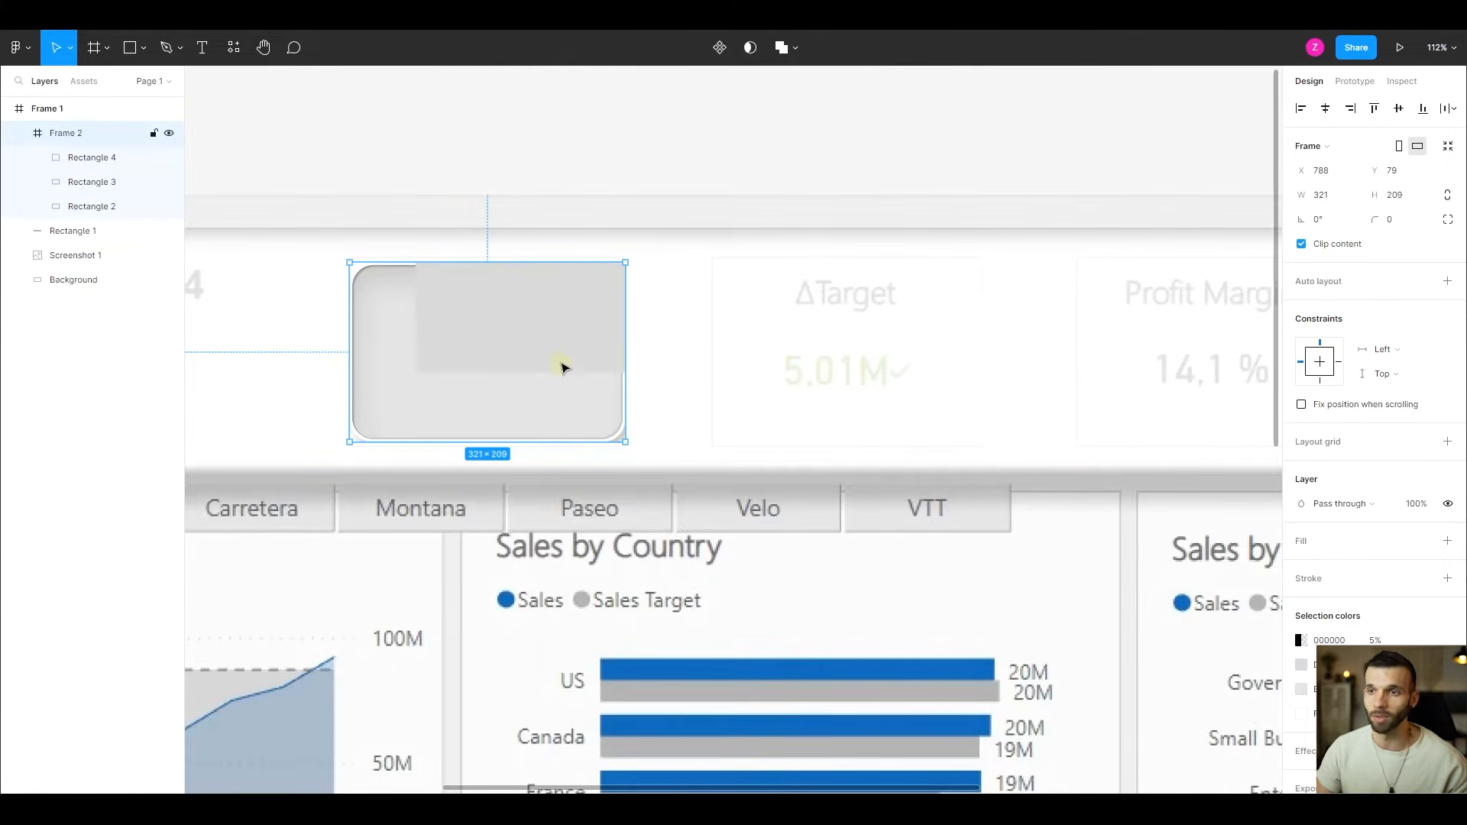
- Delete Rectangle 4 and replace Frame 2 with a plain group of Rectangle 3 and Rectangle 2
{"action": "left_click", "coordinate": [76, 157]}
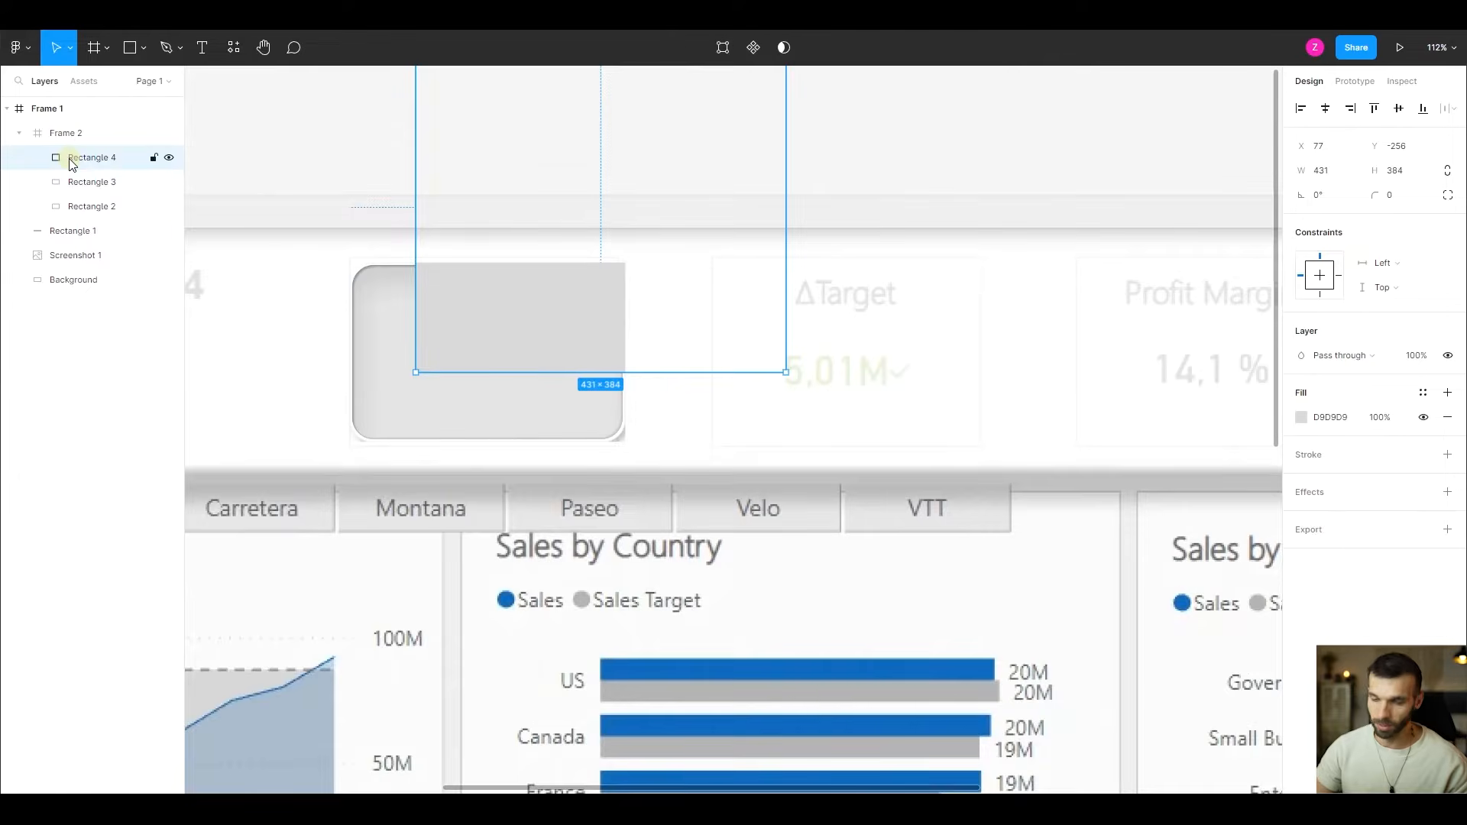
{"action": "key", "text": "Delete"}
{"action": "left_click", "coordinate": [79, 133]}
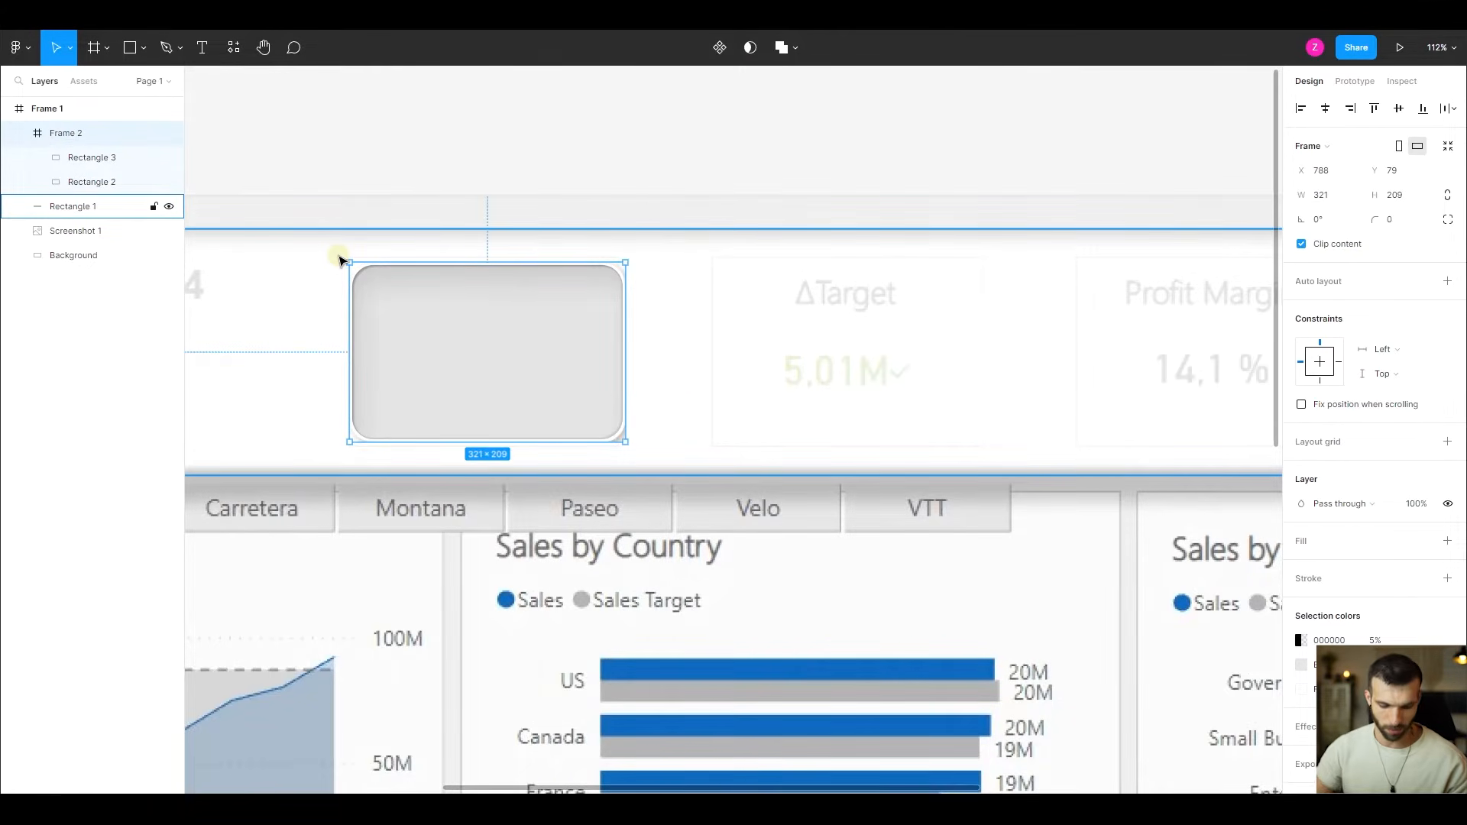
{"action": "key", "text": "ctrl+shift+g"}
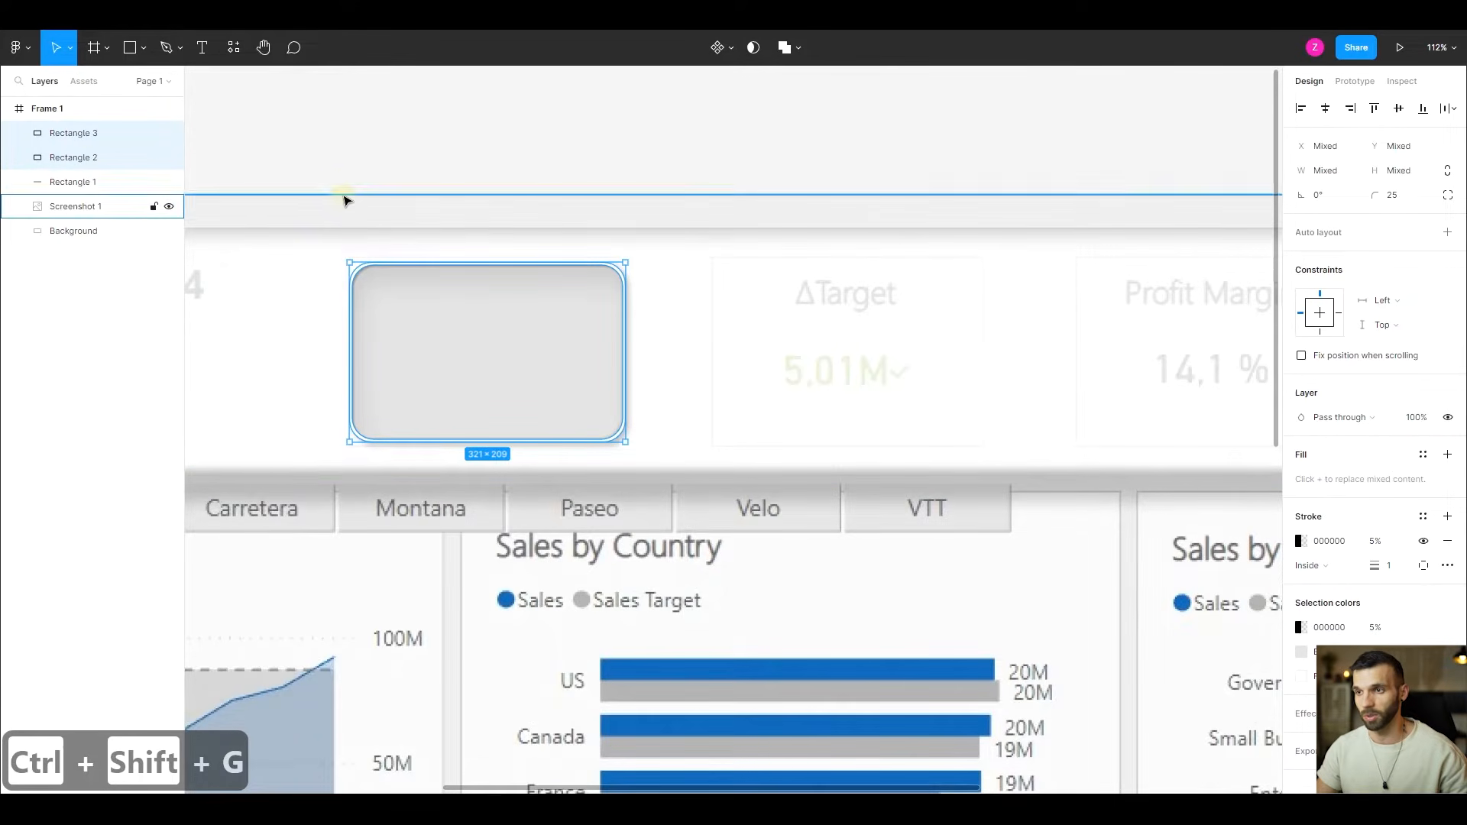
{"action": "key", "text": "ctrl+g"}
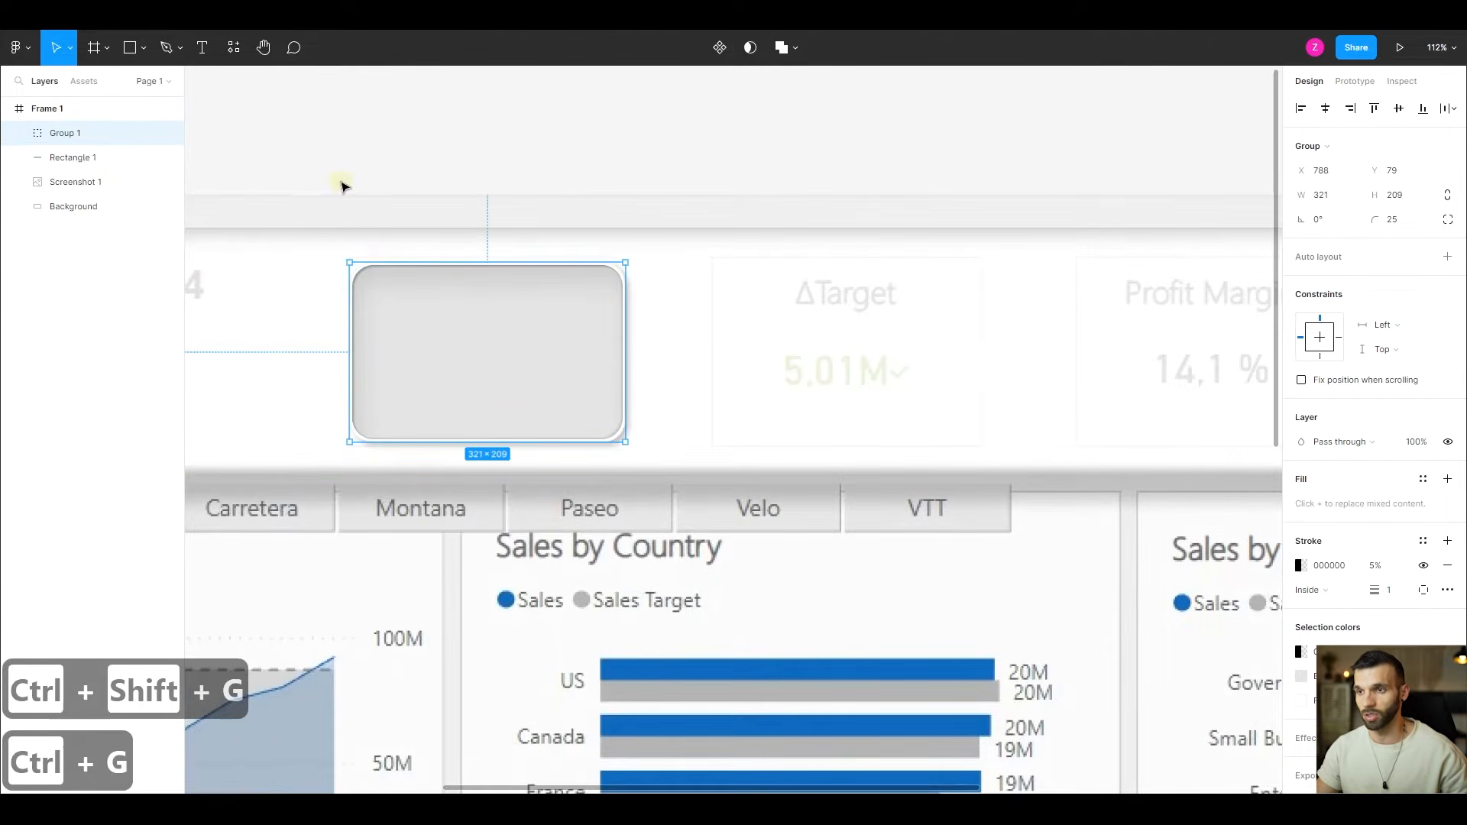
- Rename the new card group as "kpi slot"
{"action": "double_click", "coordinate": [88, 134]}
{"action": "type", "text": "kpi slo"}
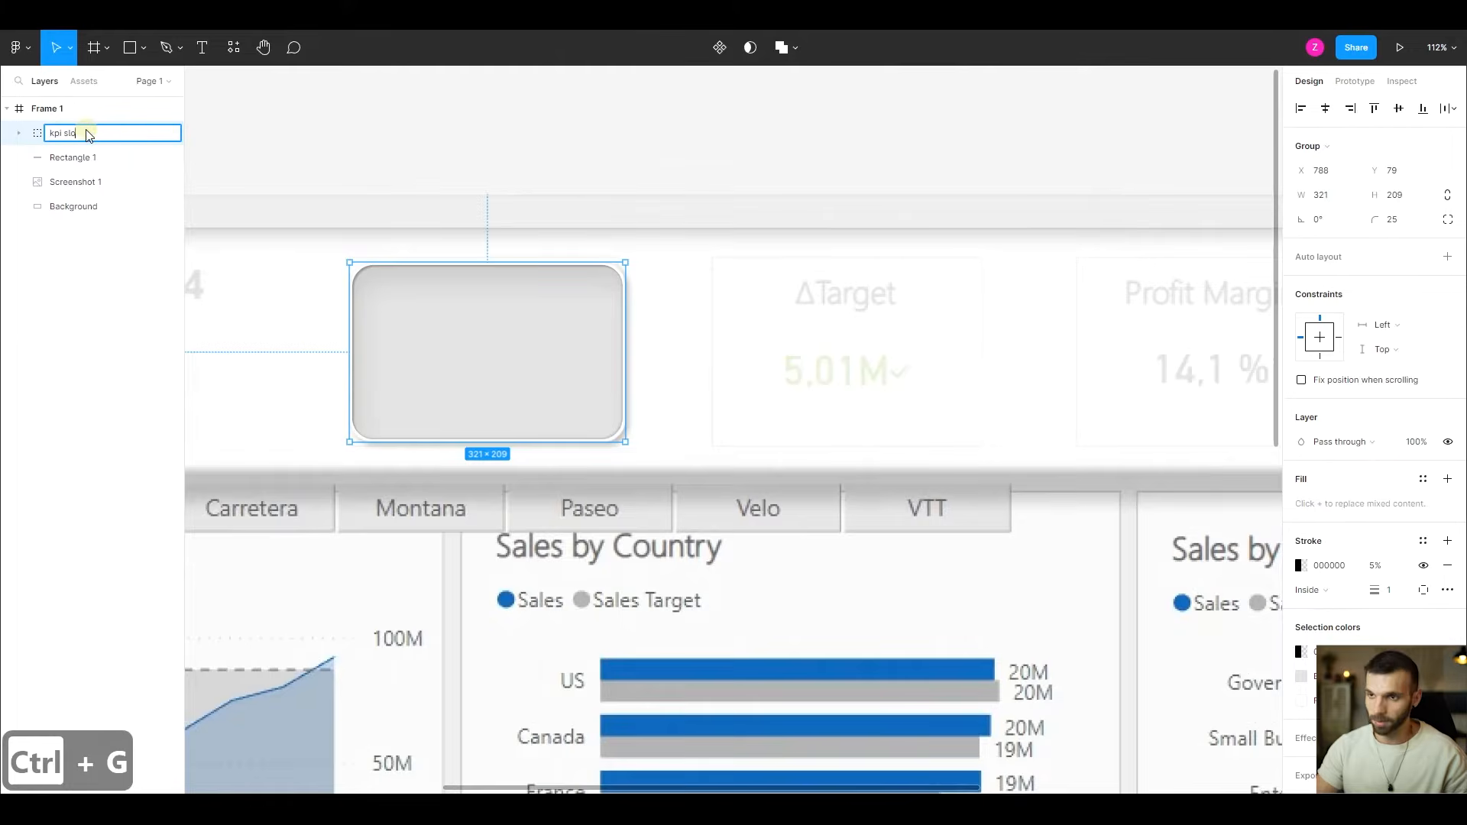
{"action": "type", "text": "t"}
{"action": "key", "text": "Return"}
- Copy the kpi slot group and place the copy over the ΔTarget card, at about X 1206, Y 79
{"action": "scroll", "coordinate": [719, 302], "scroll_direction": "down", "scroll_amount": 1}
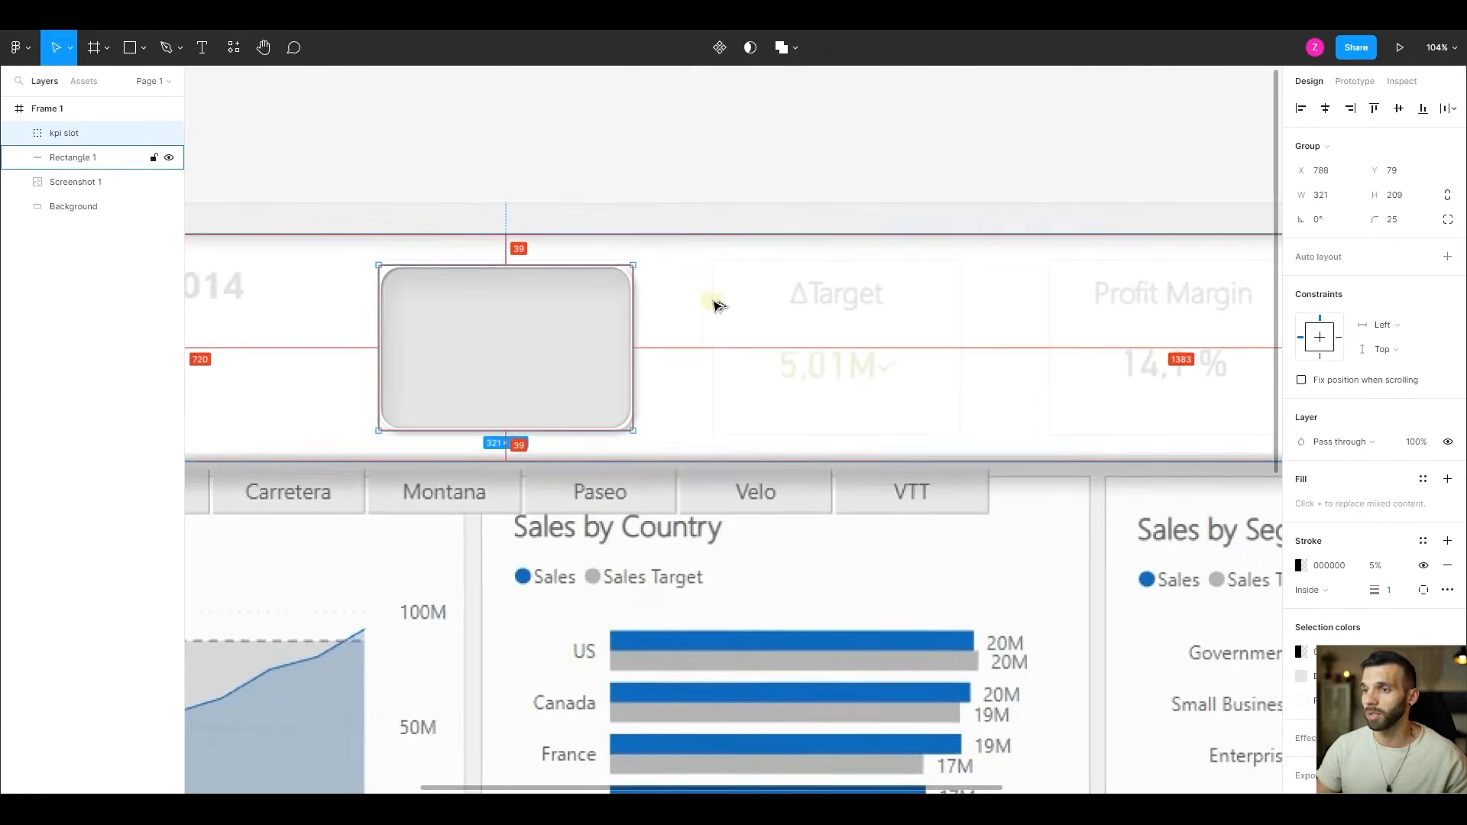
{"action": "key", "text": "ctrl+c"}
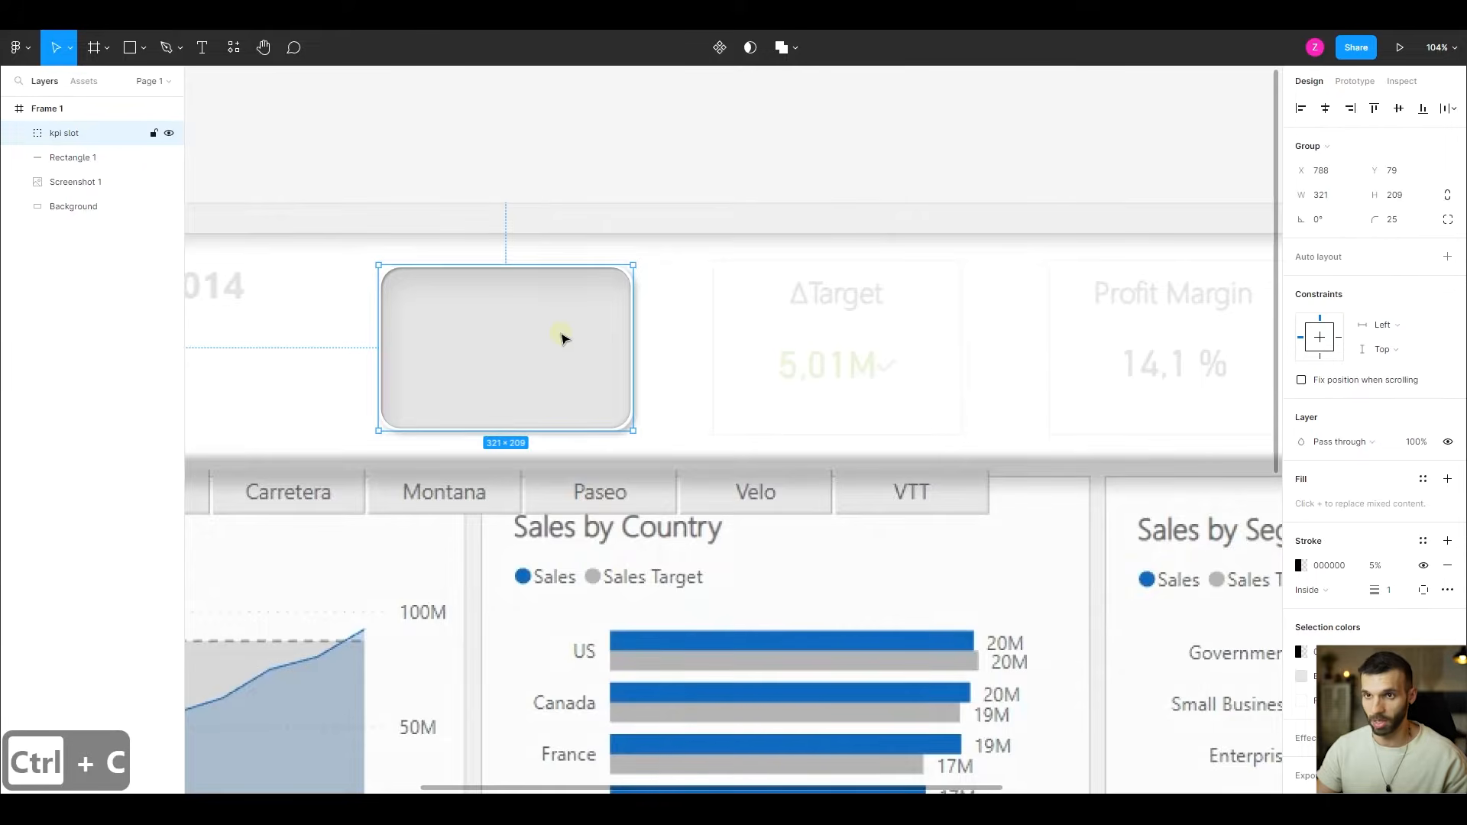
{"action": "key", "text": "ctrl+v"}
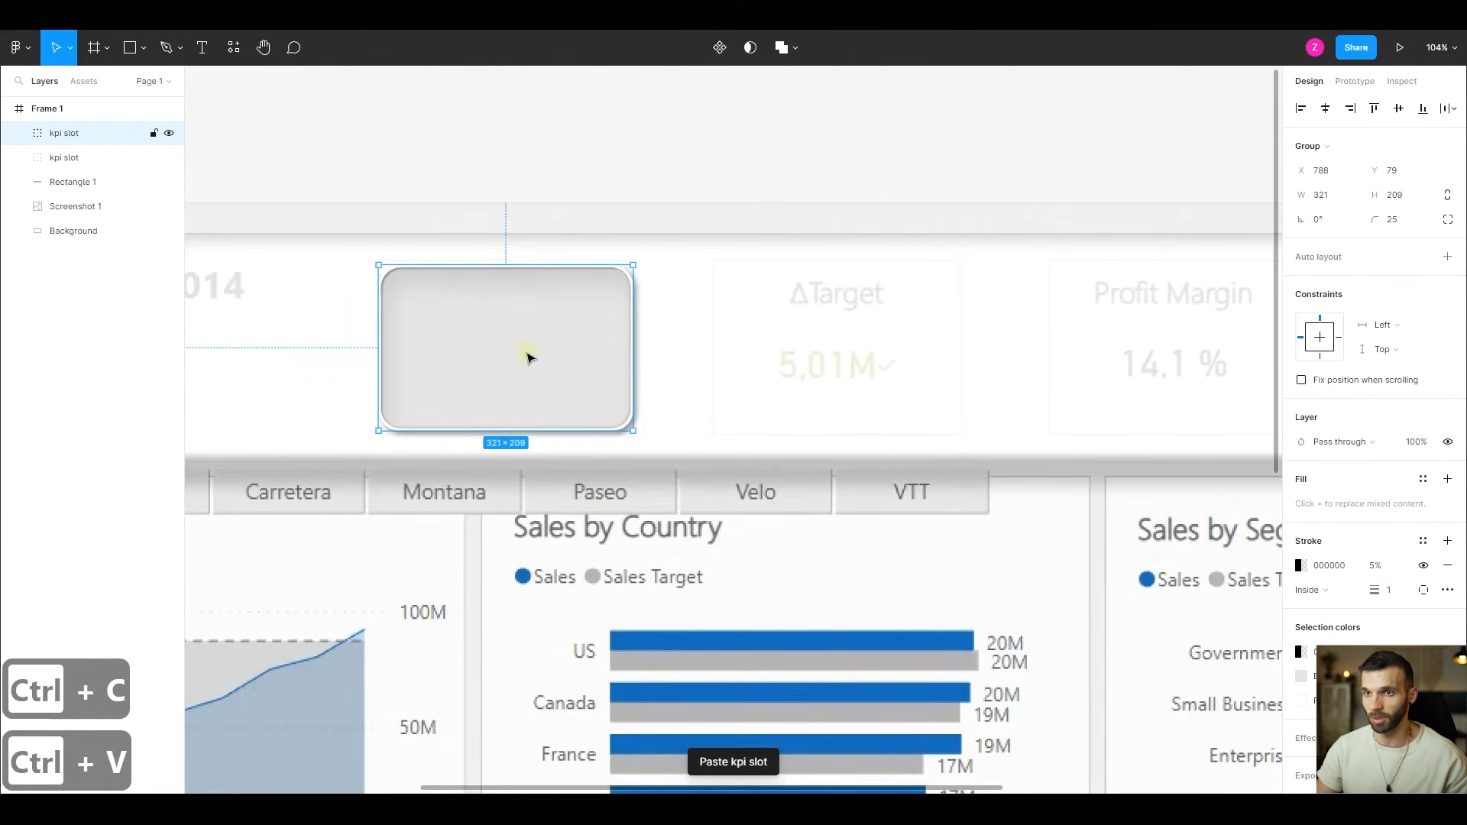
{"action": "left_click_drag", "start_coordinate": [510, 350], "coordinate": [842, 350]}
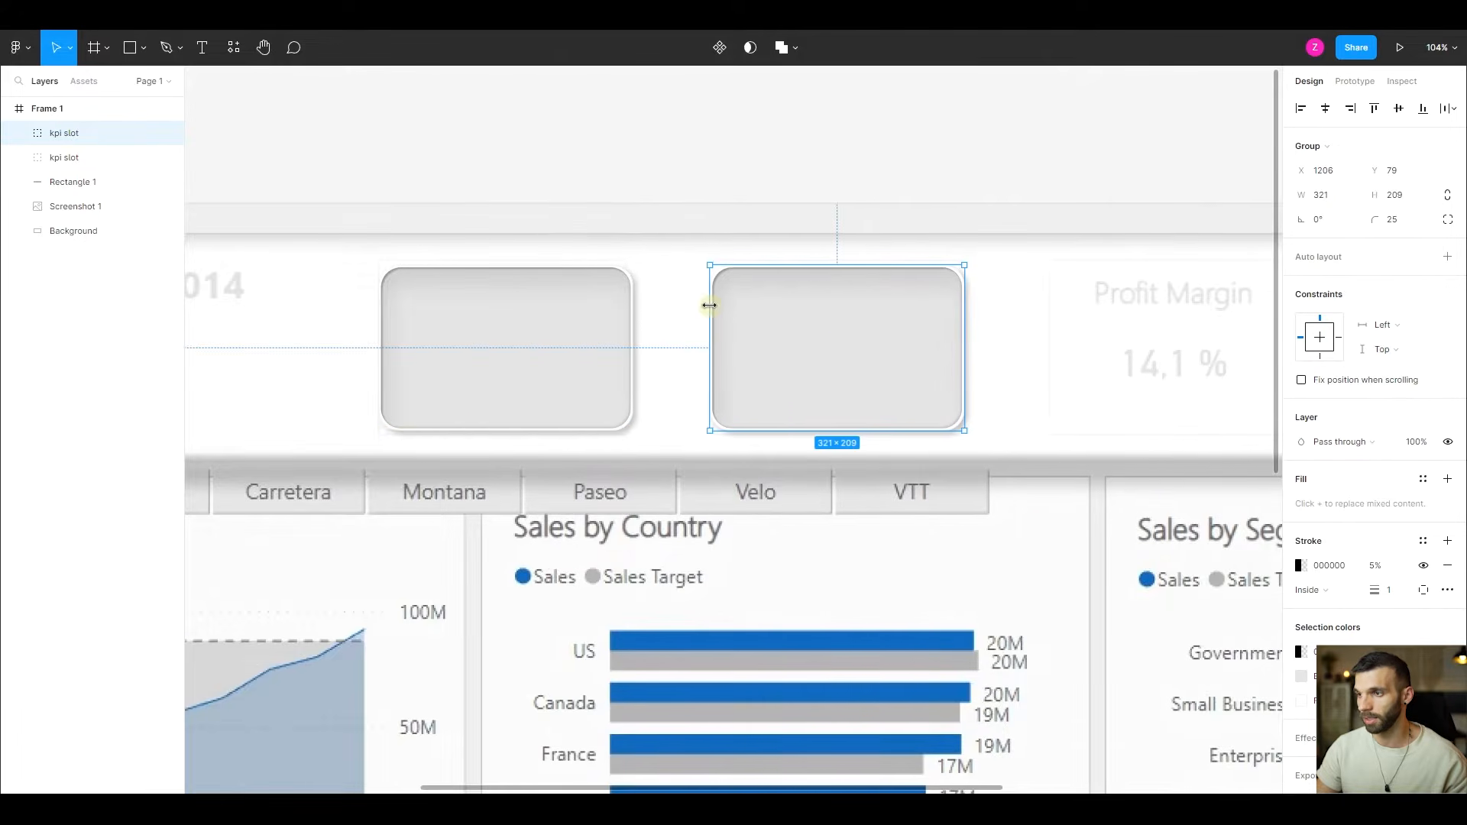
- Duplicate the second kpi slot and place the copy over the Profit Margin card, at about X 1632, Y 79
{"action": "scroll", "coordinate": [707, 306], "scroll_direction": "right", "scroll_amount": 3}
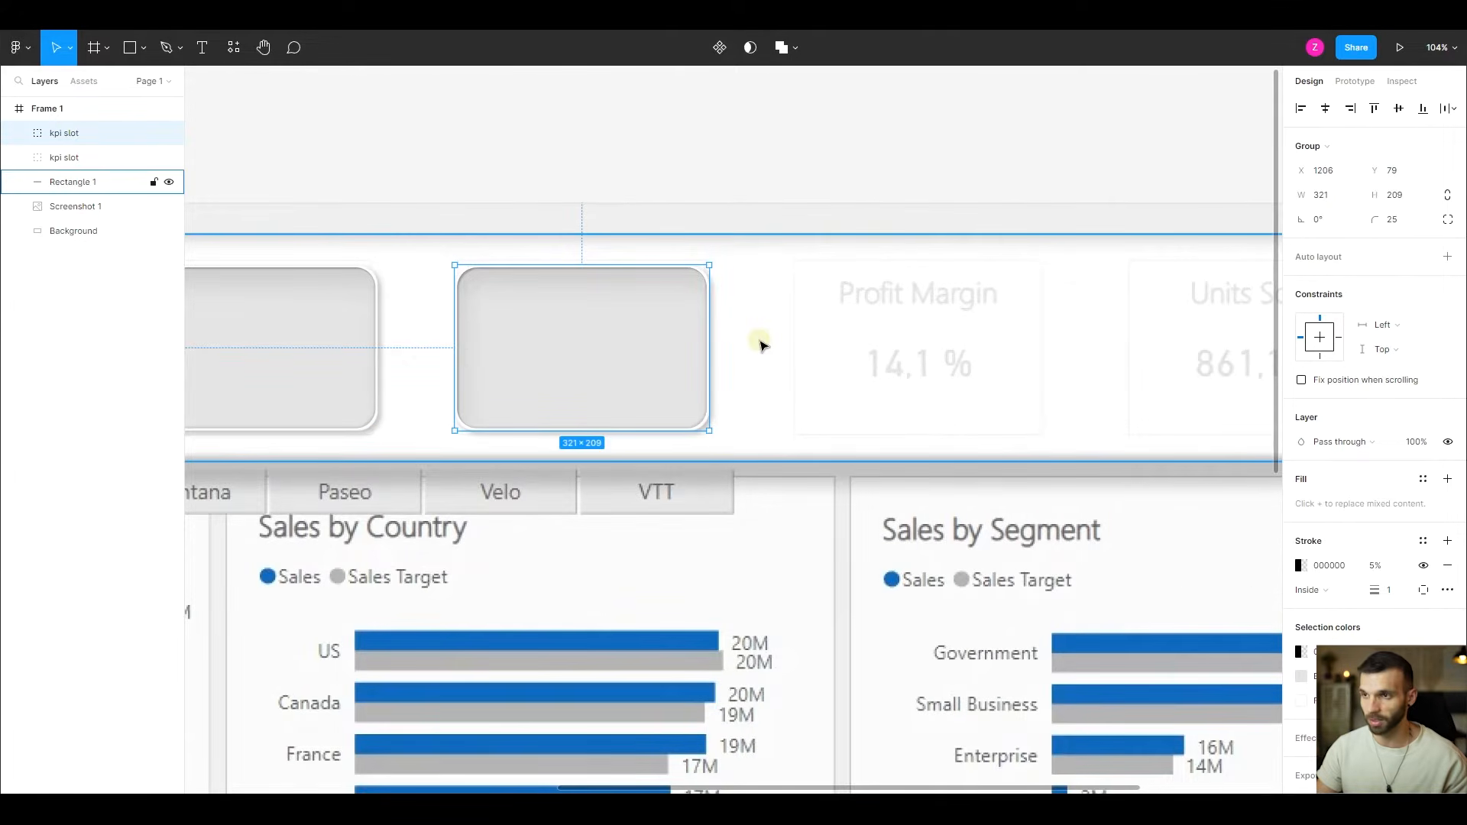
{"action": "key", "text": "ctrl+d"}
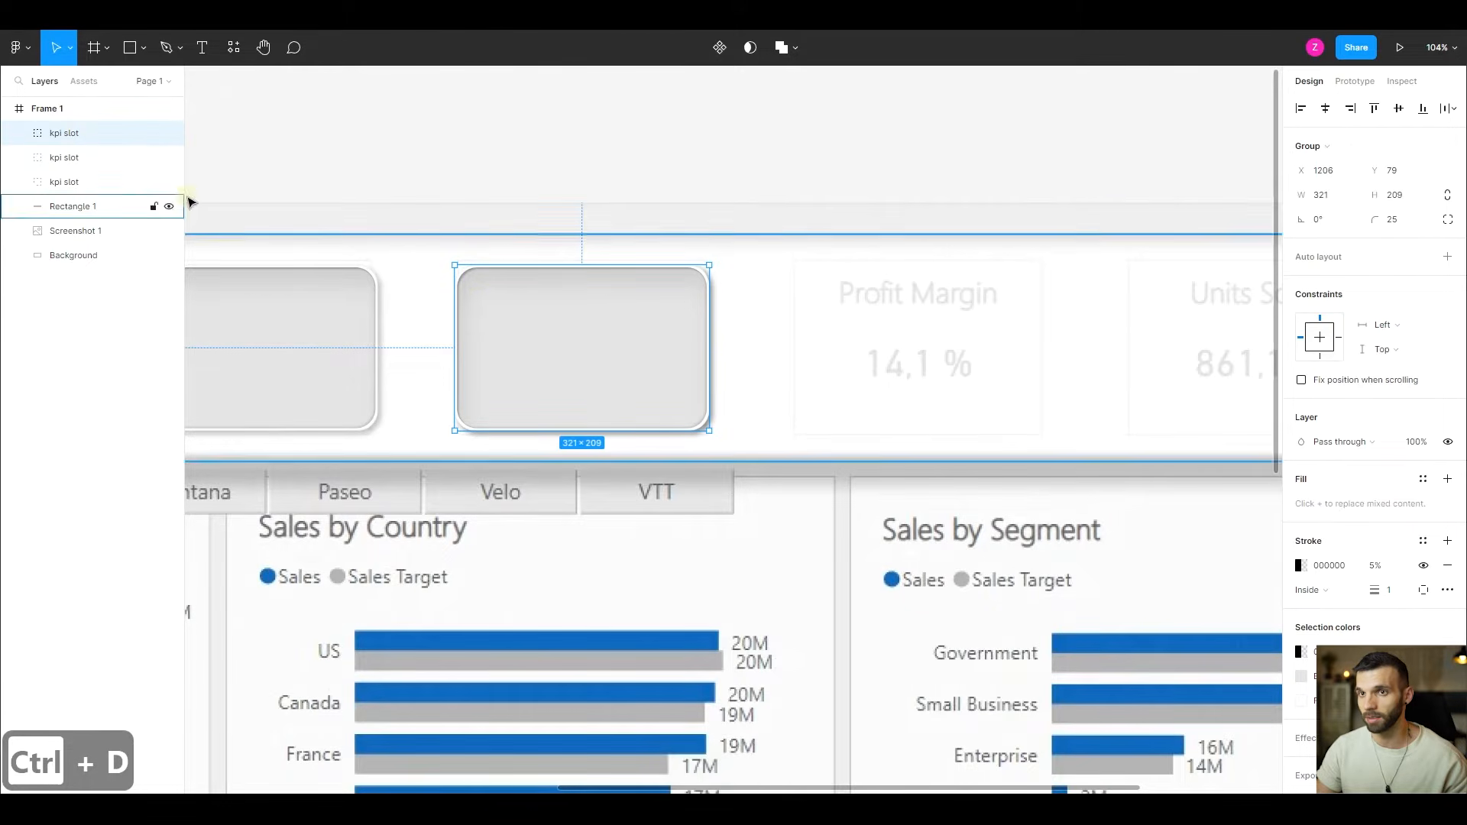
{"action": "left_click_drag", "start_coordinate": [576, 341], "coordinate": [915, 337]}
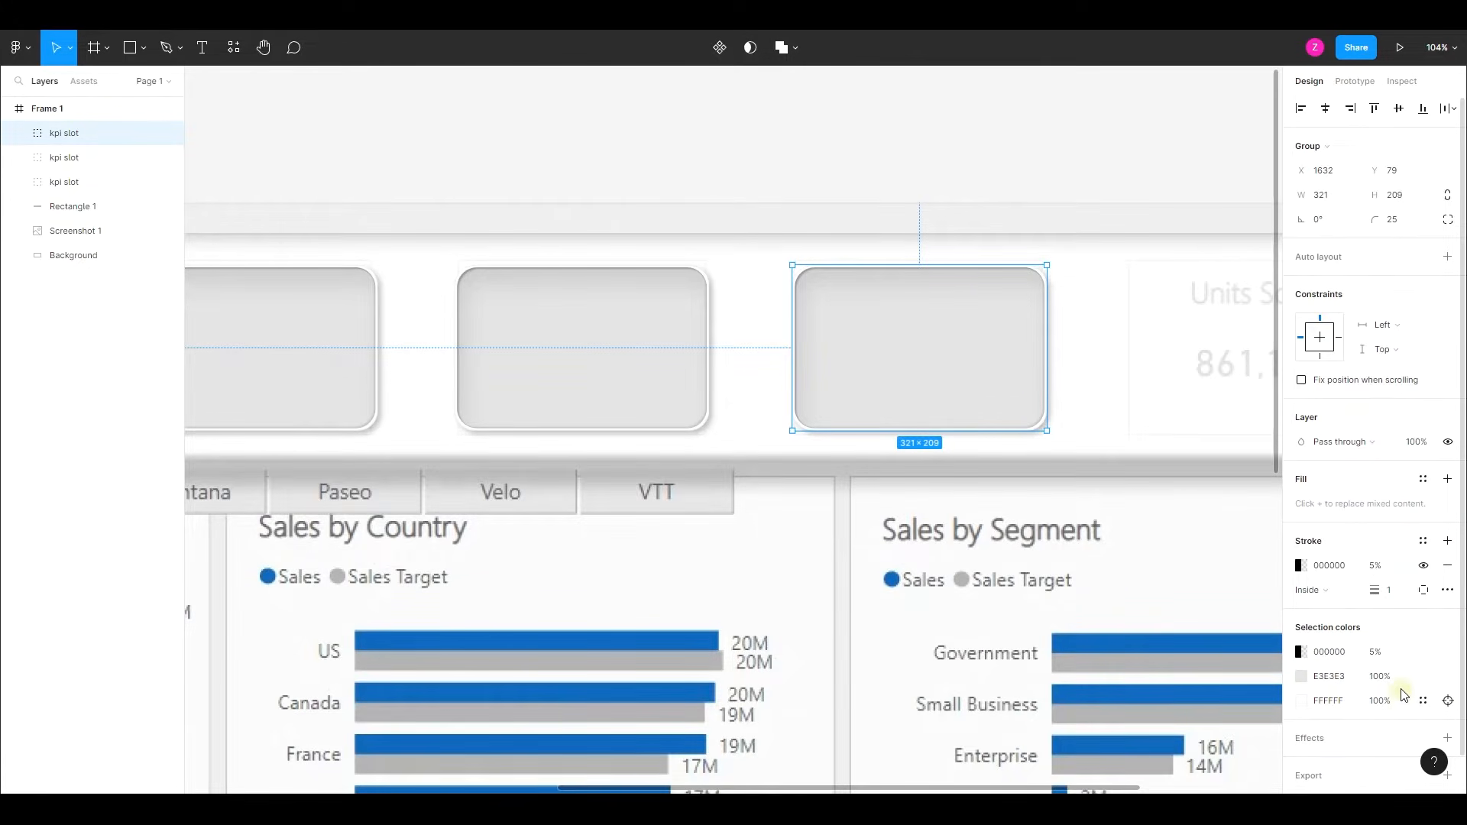
- Place another copy of the kpi slot over the Units Sold card, at about X 2053, Y 82
{"action": "scroll", "coordinate": [1028, 302], "scroll_direction": "right", "scroll_amount": 1}
{"action": "scroll", "coordinate": [1025, 308], "scroll_direction": "down", "scroll_amount": 3}
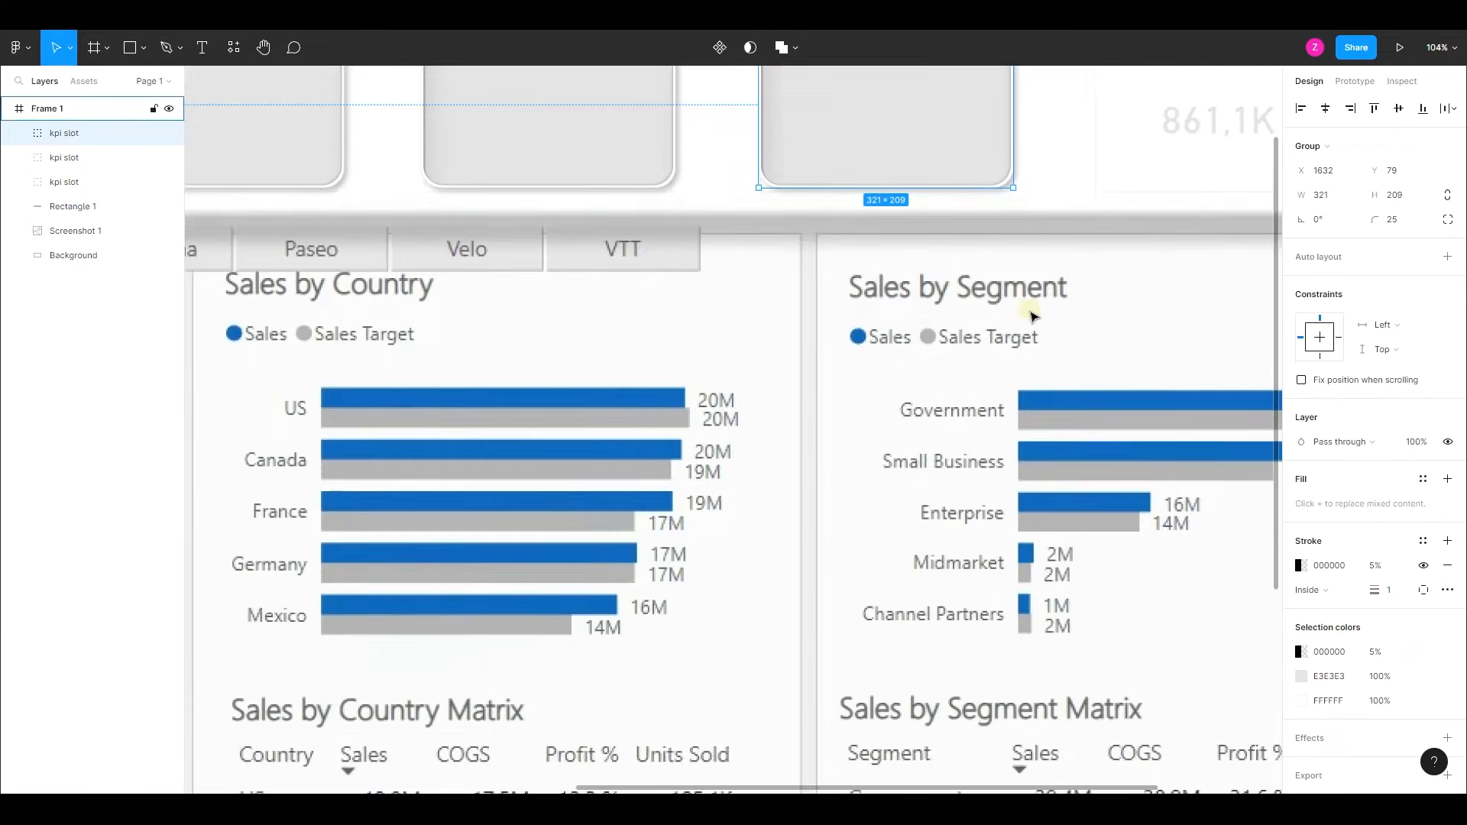
{"action": "scroll", "coordinate": [1039, 306], "scroll_direction": "up", "scroll_amount": 2}
{"action": "scroll", "coordinate": [1024, 312], "scroll_direction": "right", "scroll_amount": 6}
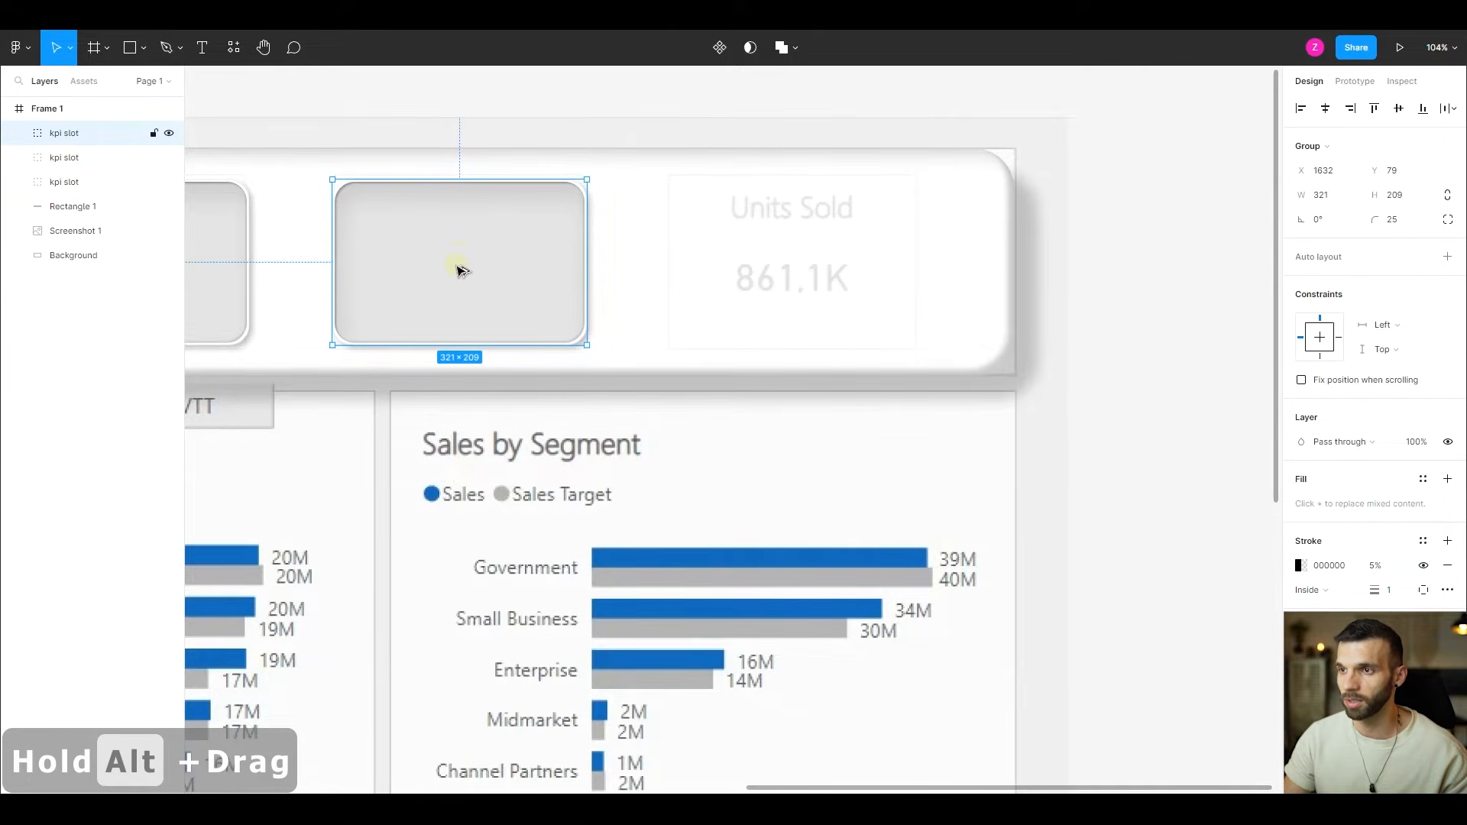
{"action": "left_click_drag", "start_coordinate": [461, 268], "coordinate": [792, 269]}
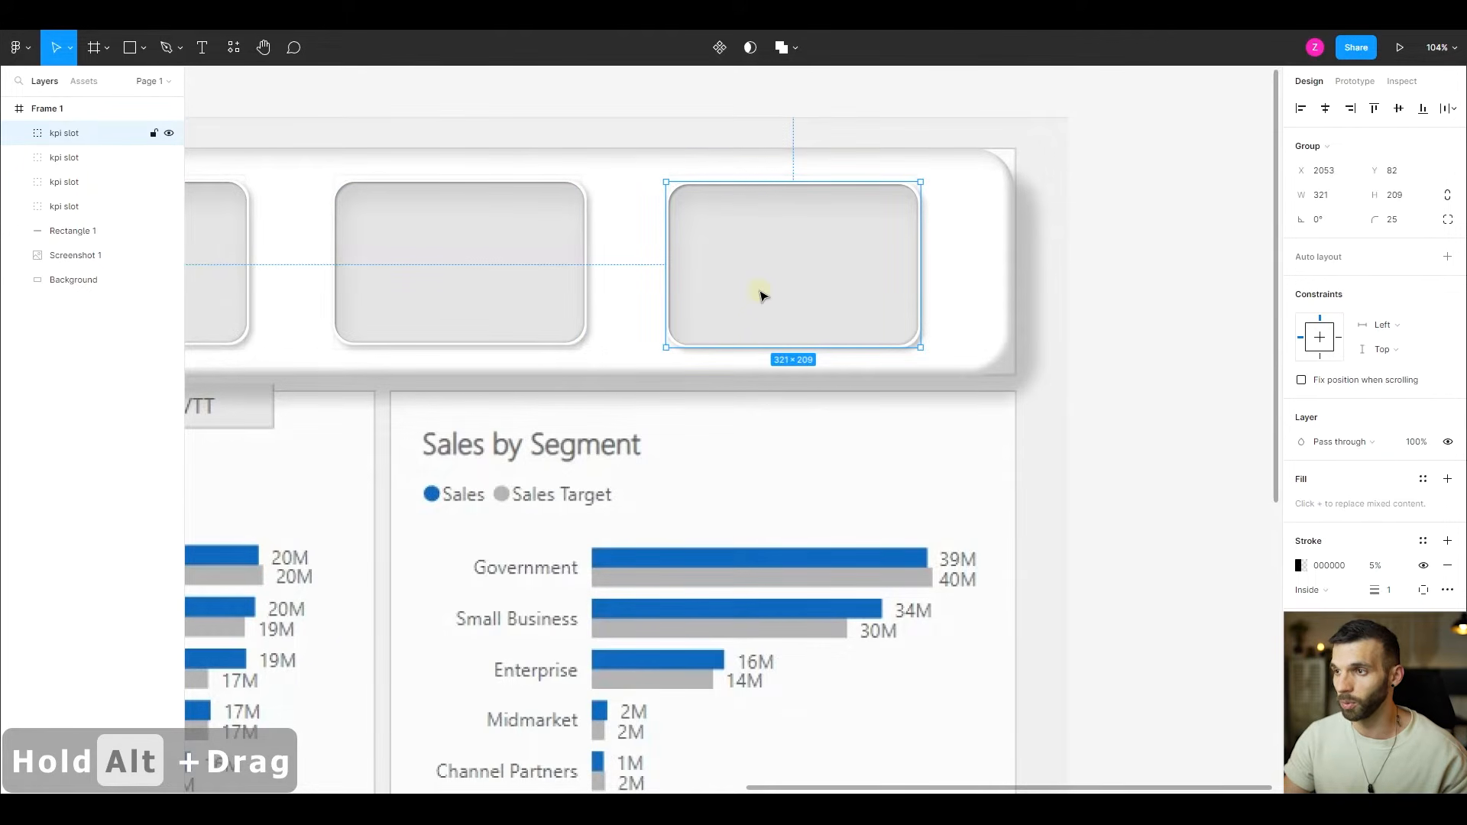
{"action": "left_click_drag", "start_coordinate": [764, 287], "coordinate": [753, 316]}
{"action": "scroll", "coordinate": [451, 214], "scroll_direction": "down", "scroll_amount": 5}
{"action": "key", "text": "ctrl+z"}
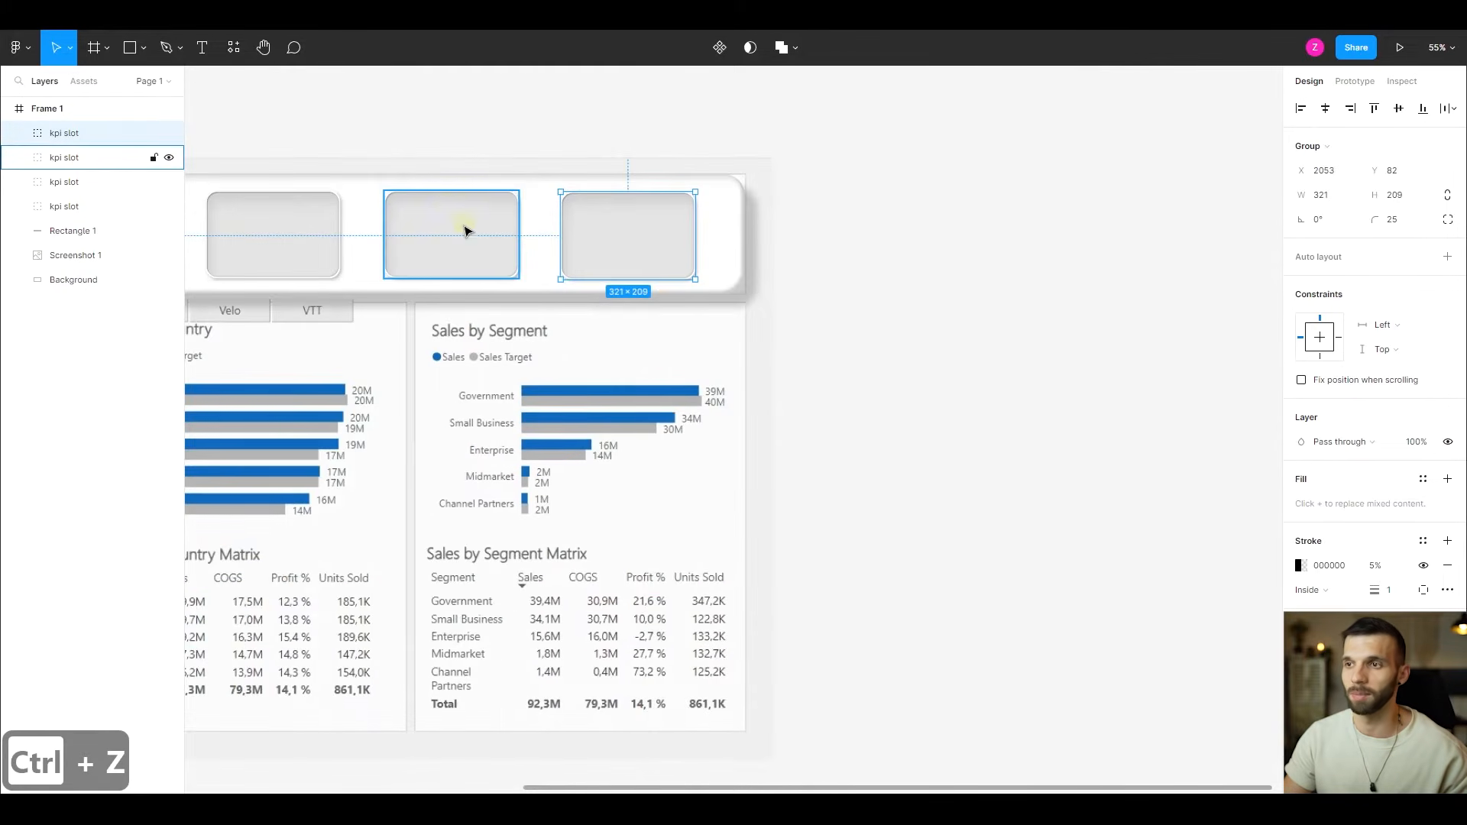
- Align all four kpi slot groups along their top edges and distribute their horizontal spacing evenly
{"action": "scroll", "coordinate": [465, 231], "scroll_direction": "left", "scroll_amount": 5}
{"action": "scroll", "coordinate": [516, 245], "scroll_direction": "down", "scroll_amount": 1}
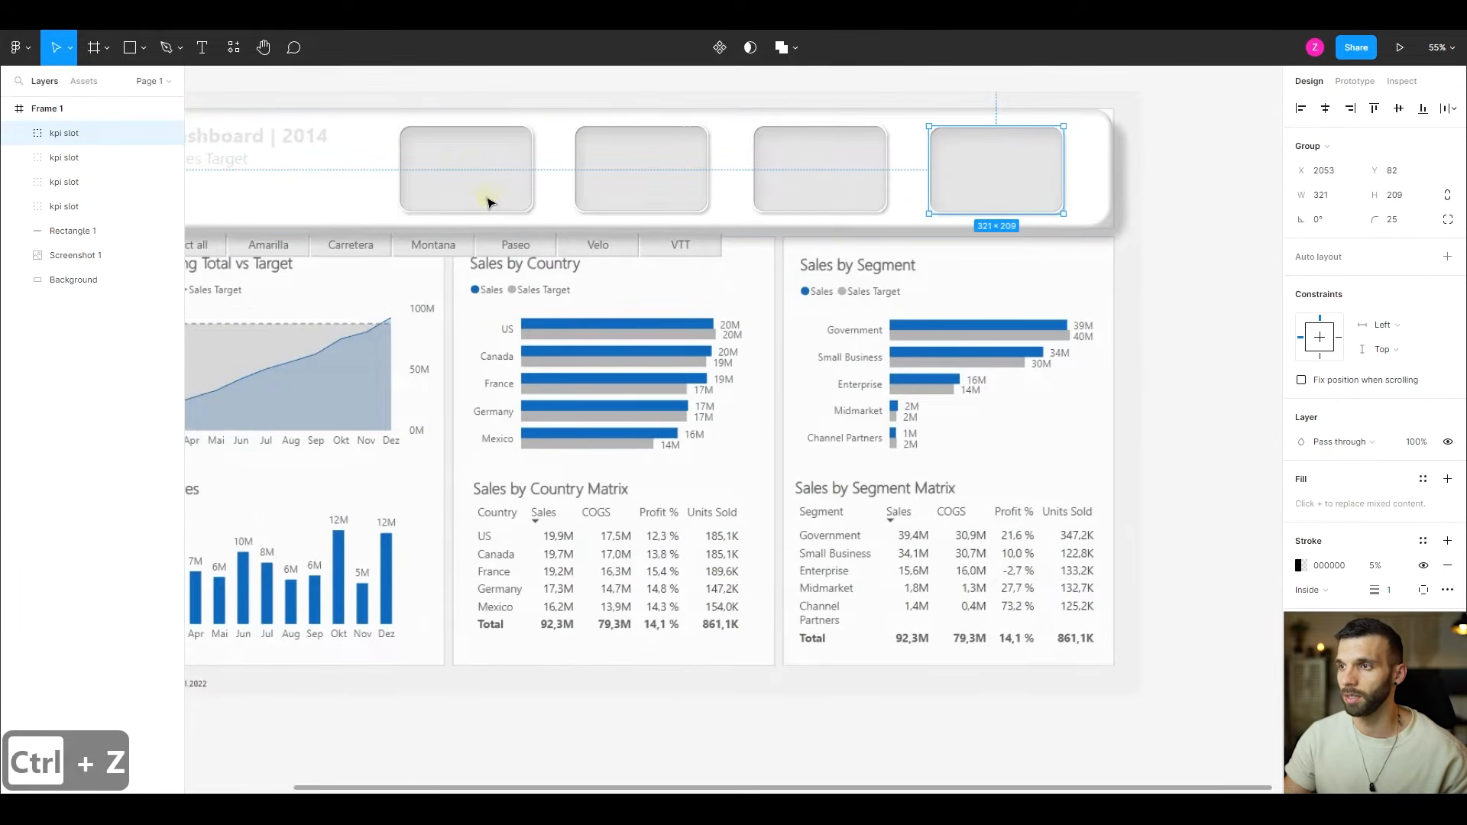
{"action": "scroll", "coordinate": [535, 214], "scroll_direction": "down", "scroll_amount": 1}
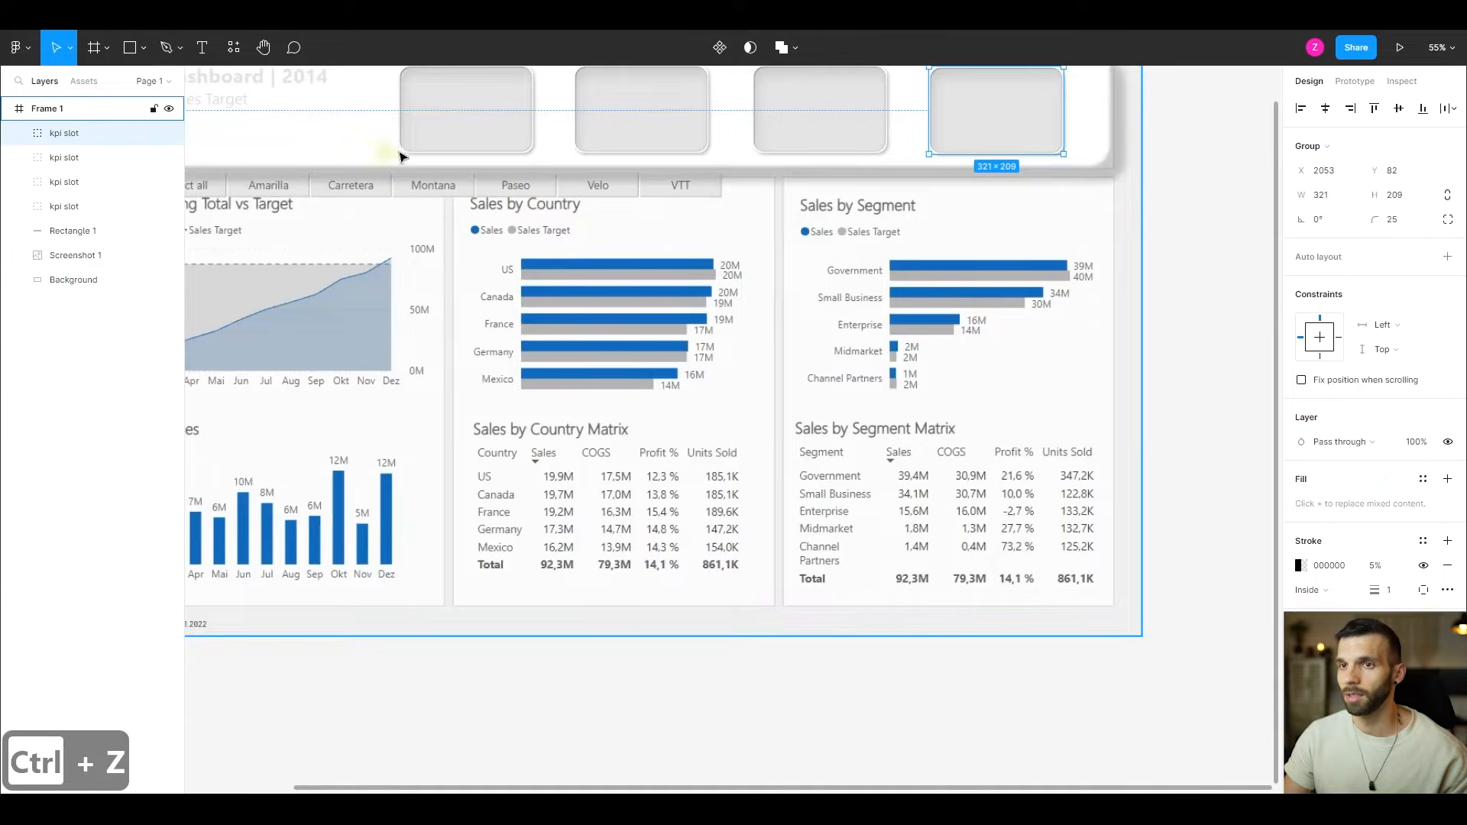
{"action": "left_click", "coordinate": [69, 209], "text": "shift"}
{"action": "scroll", "coordinate": [747, 347], "scroll_direction": "up", "scroll_amount": 4}
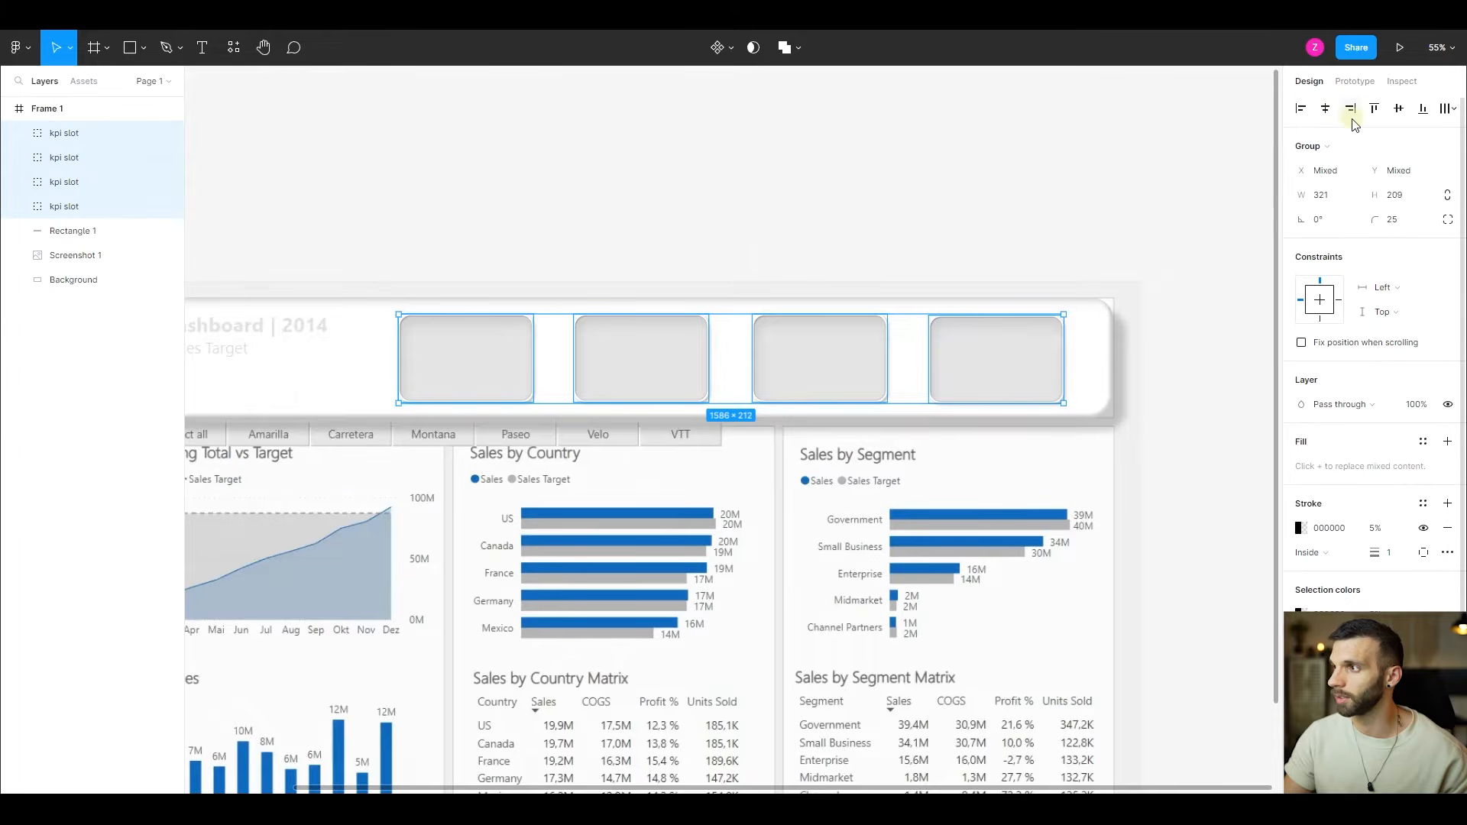
{"action": "left_click", "coordinate": [1375, 109]}
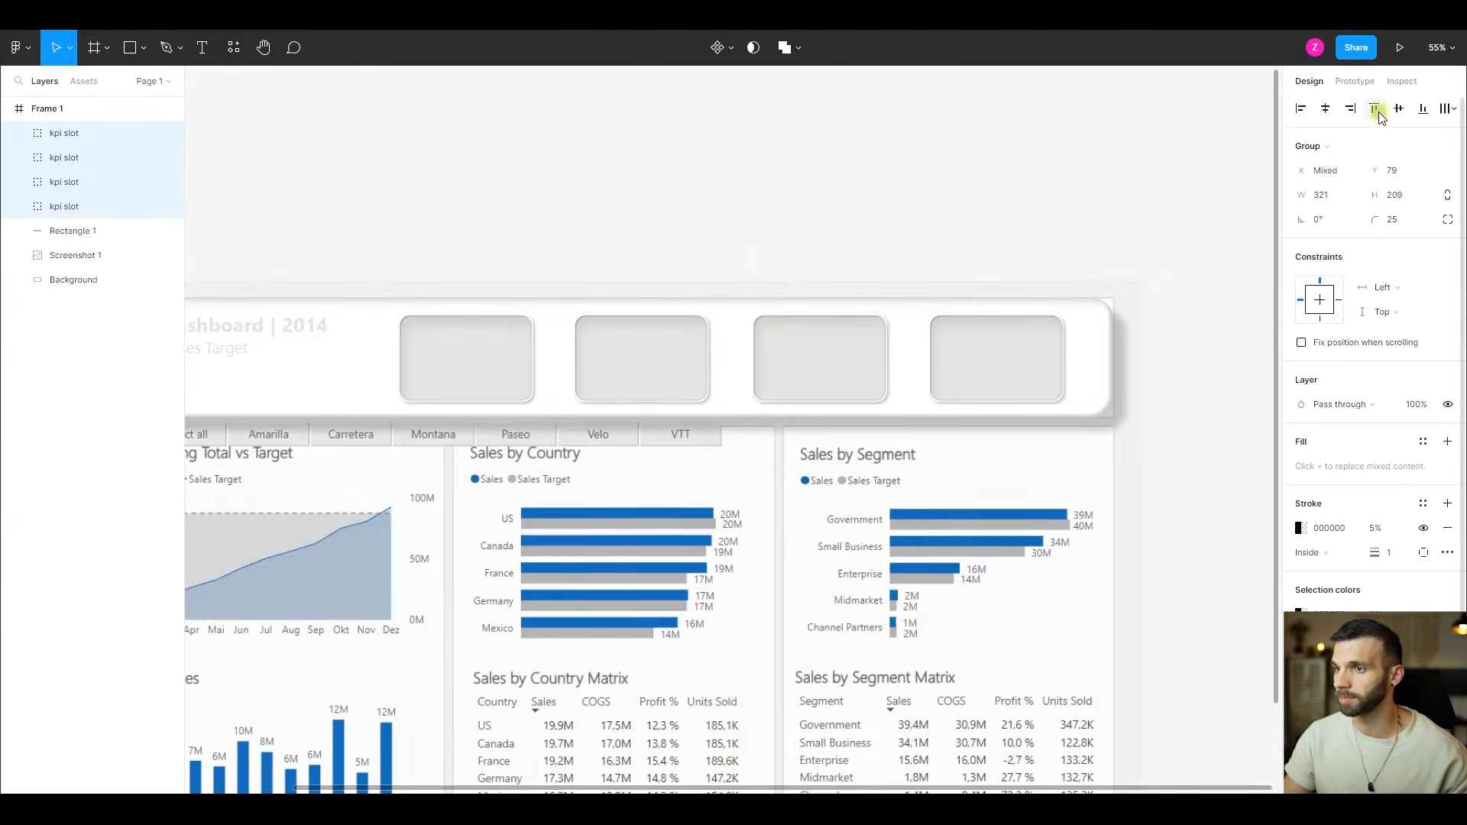
{"action": "left_click", "coordinate": [1454, 109]}
{"action": "left_click", "coordinate": [1334, 174]}
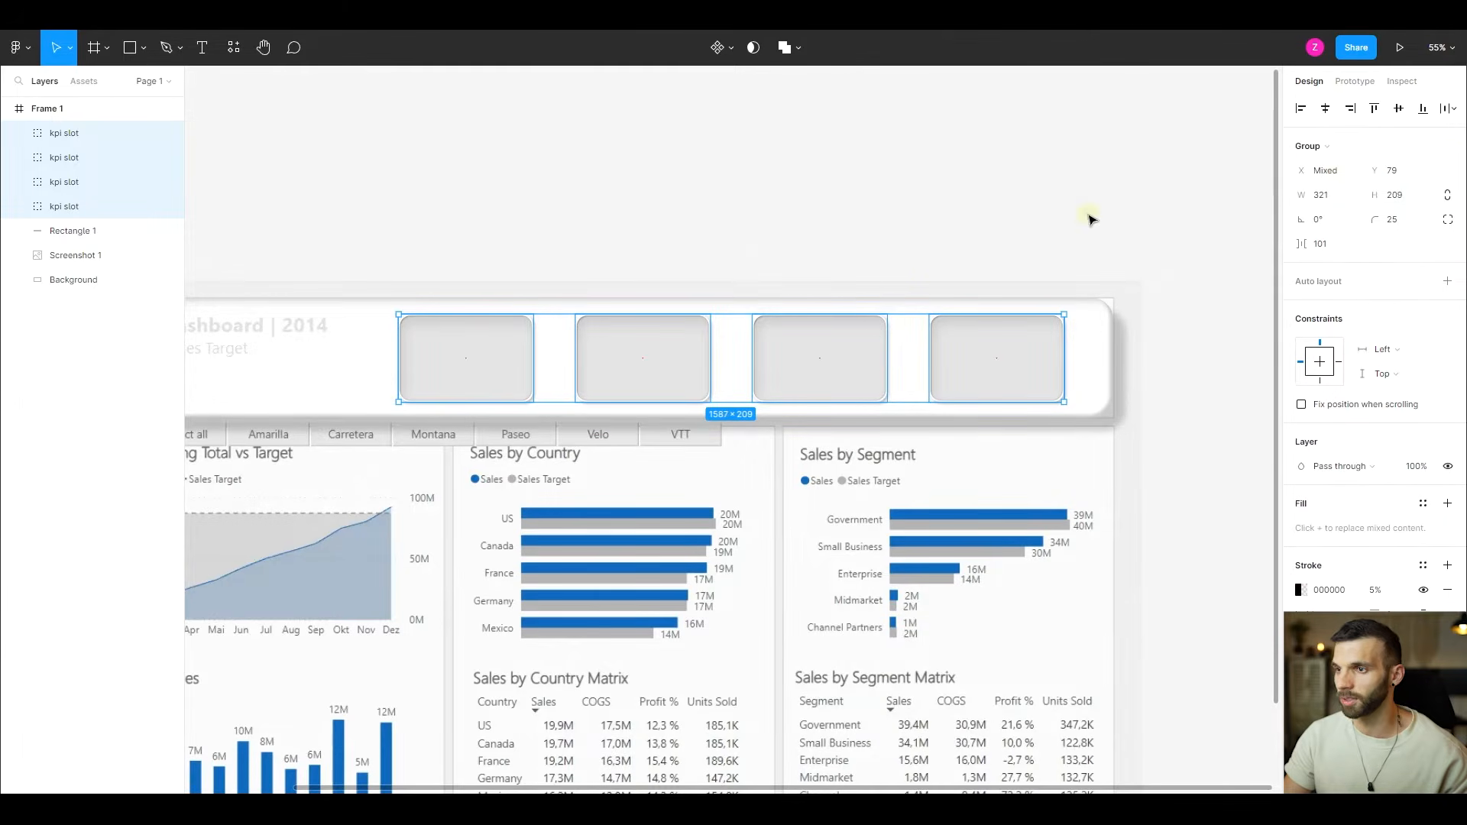
- Group the four kpi slot groups together and name the group "kpi slots"
{"action": "key", "text": "ctrl+g"}
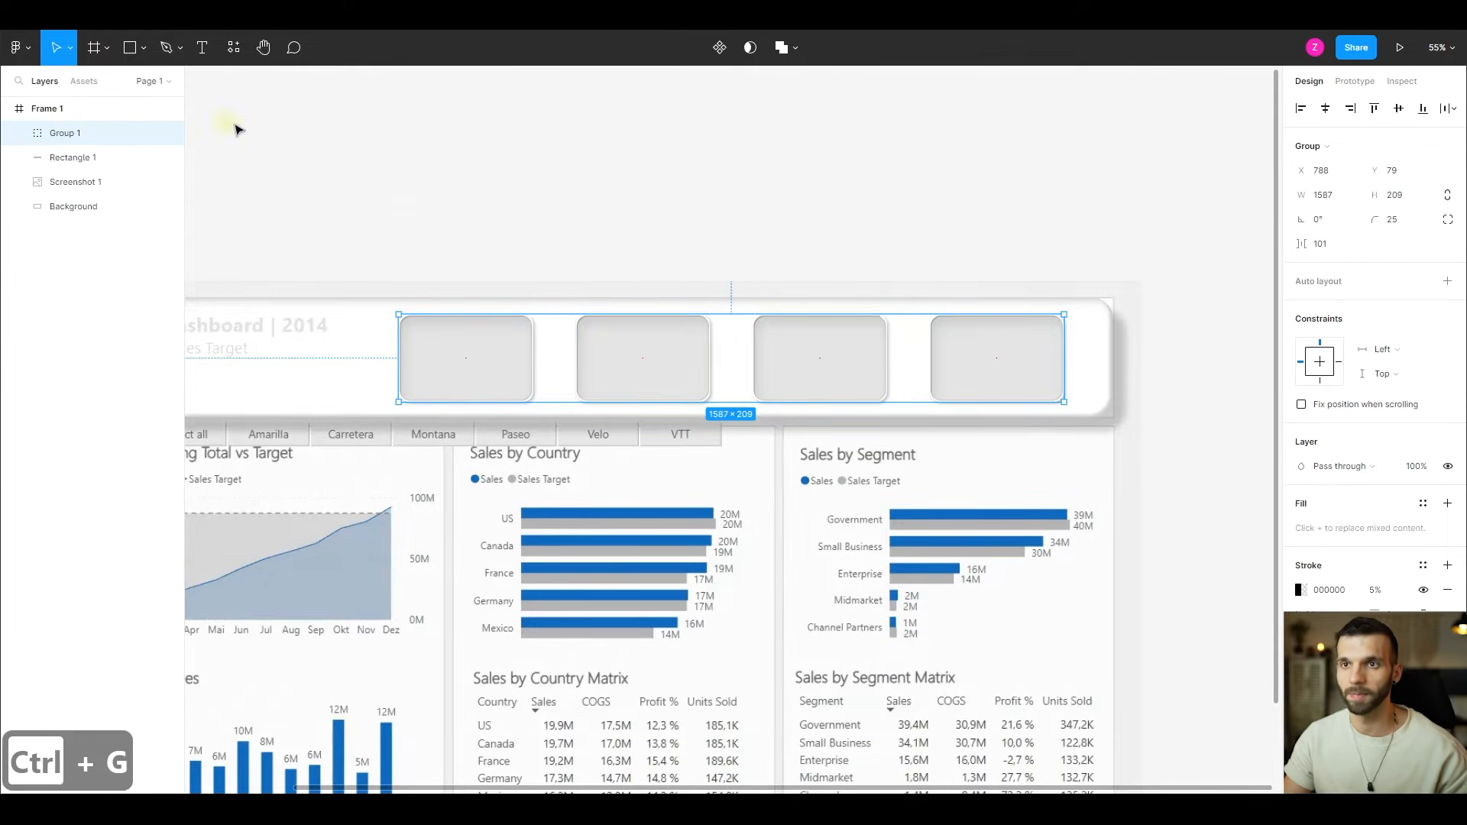
{"action": "double_click", "coordinate": [93, 131]}
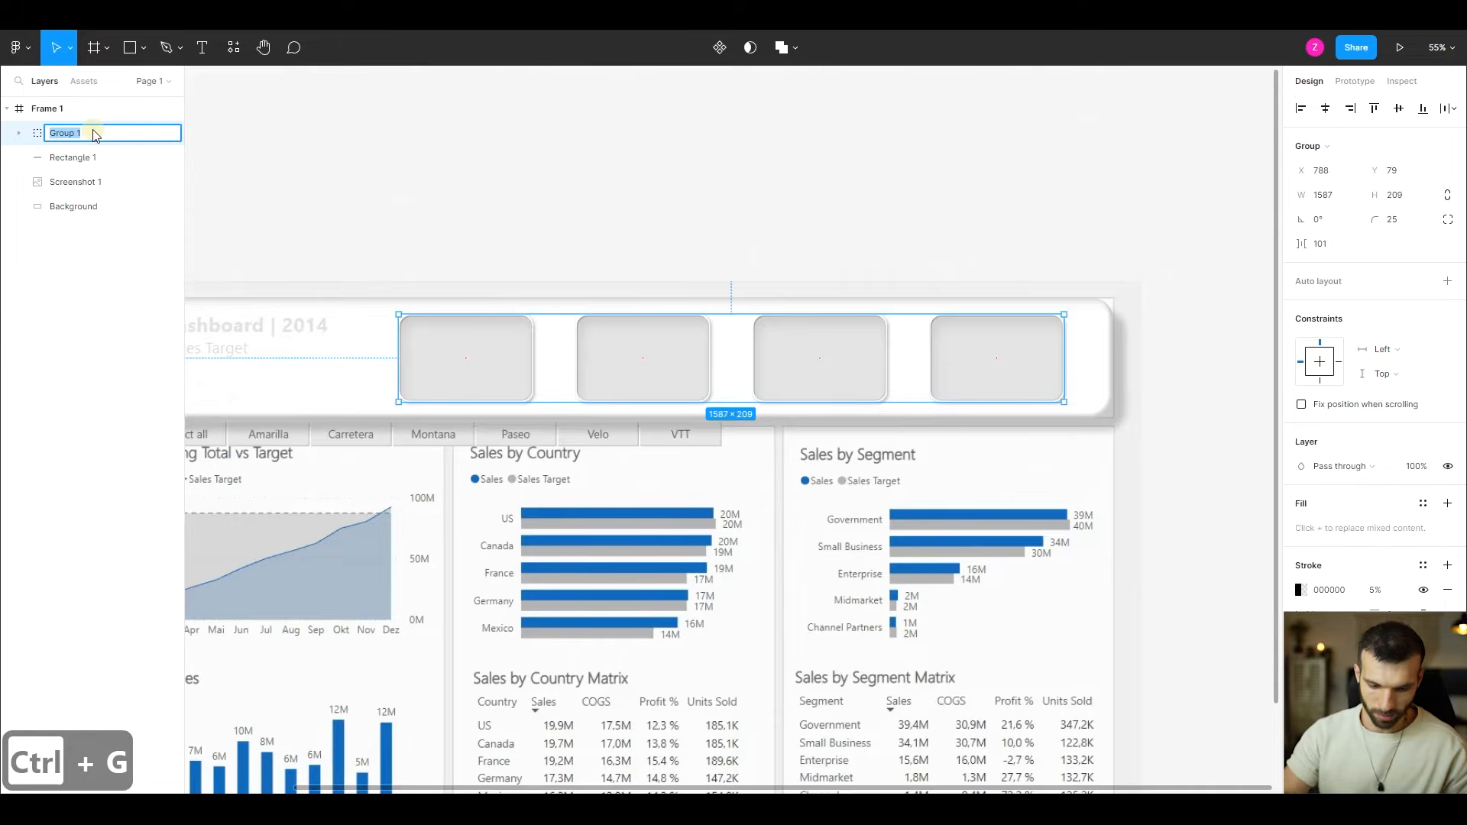
{"action": "type", "text": "kpi slots"}
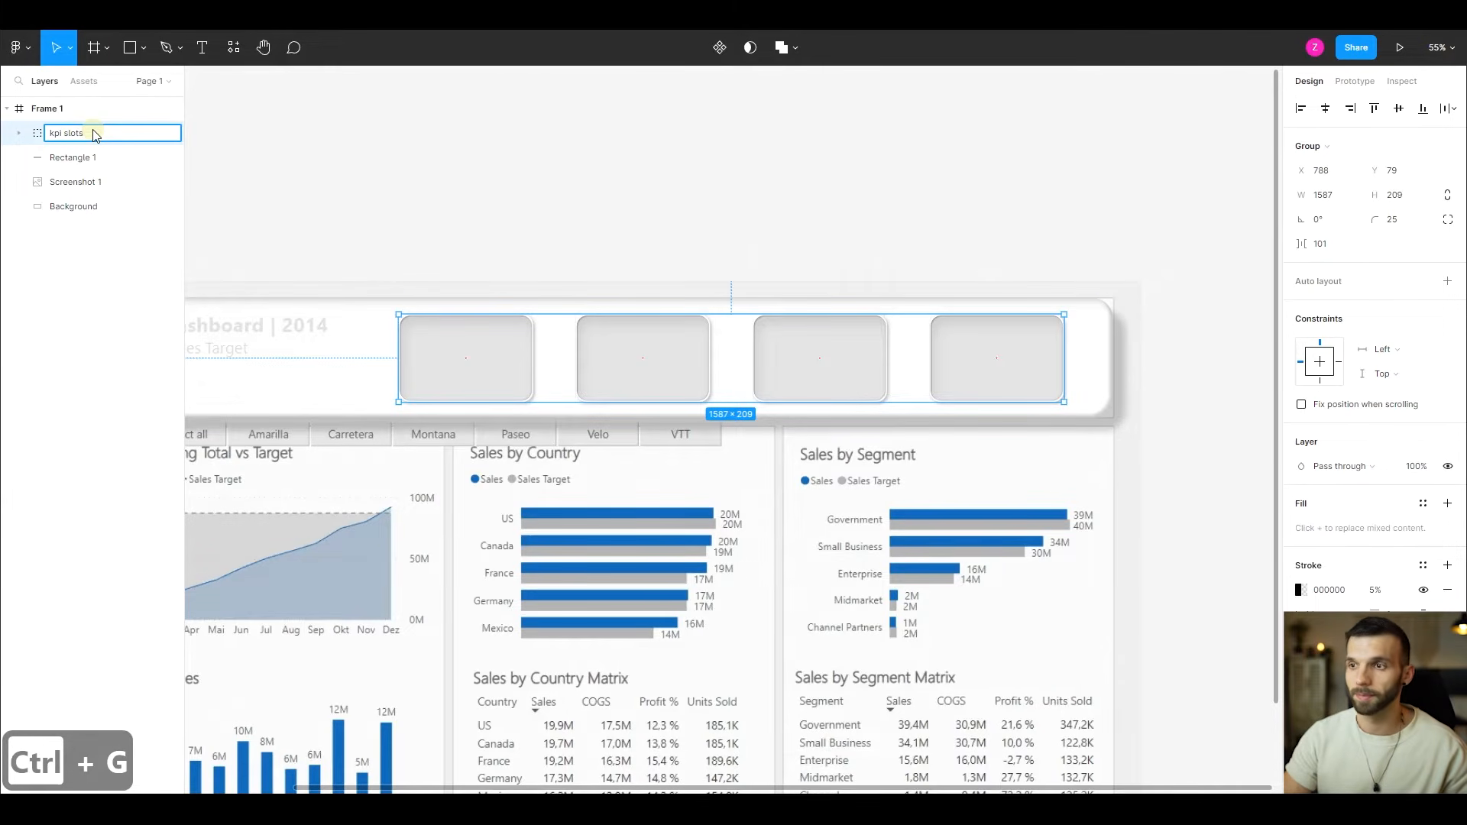
{"action": "key", "text": "Return"}
{"action": "scroll", "coordinate": [688, 344], "scroll_direction": "up", "scroll_amount": 1}
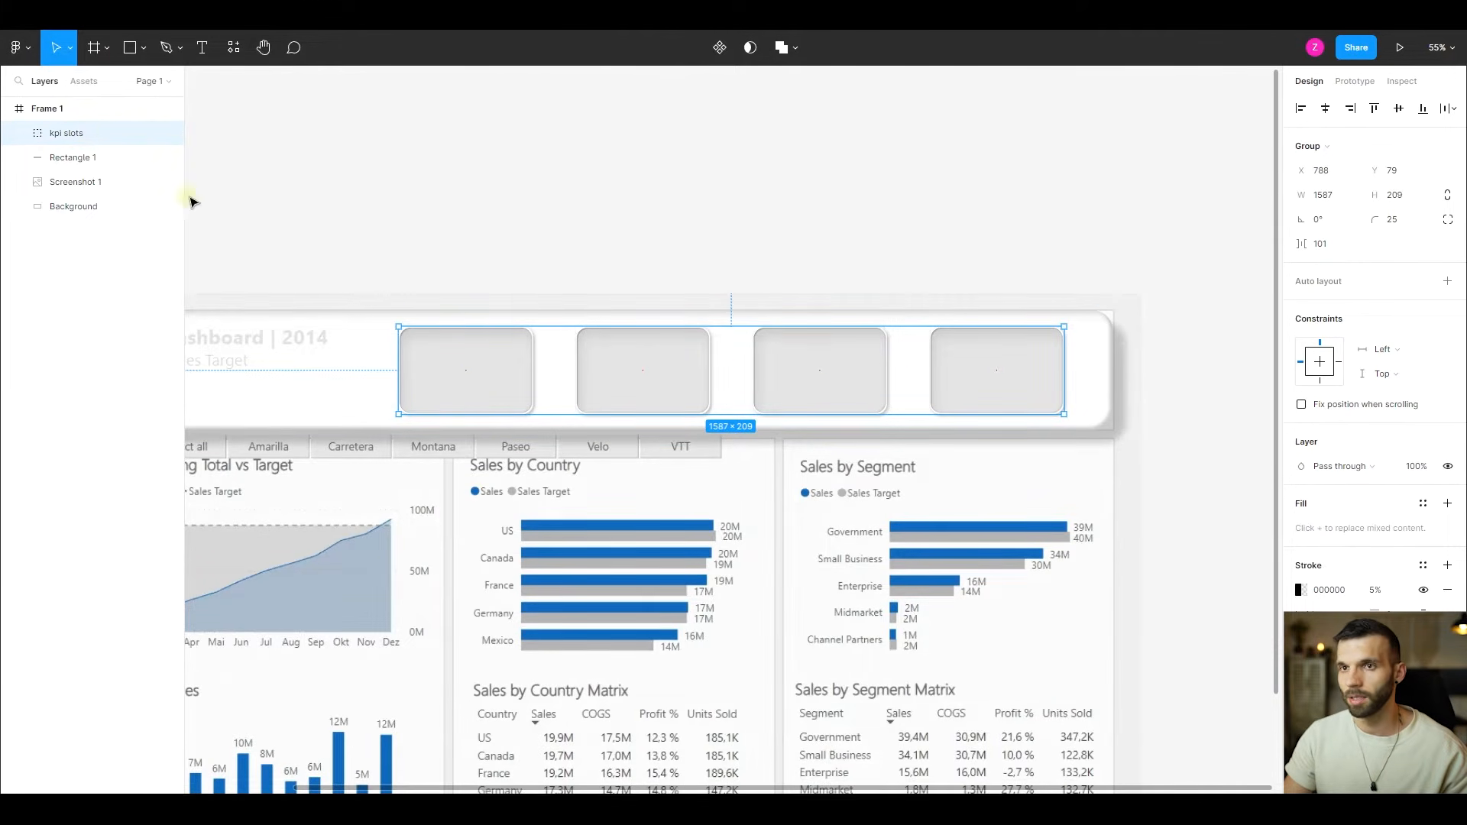
{"action": "left_click", "coordinate": [88, 157], "text": "shift"}
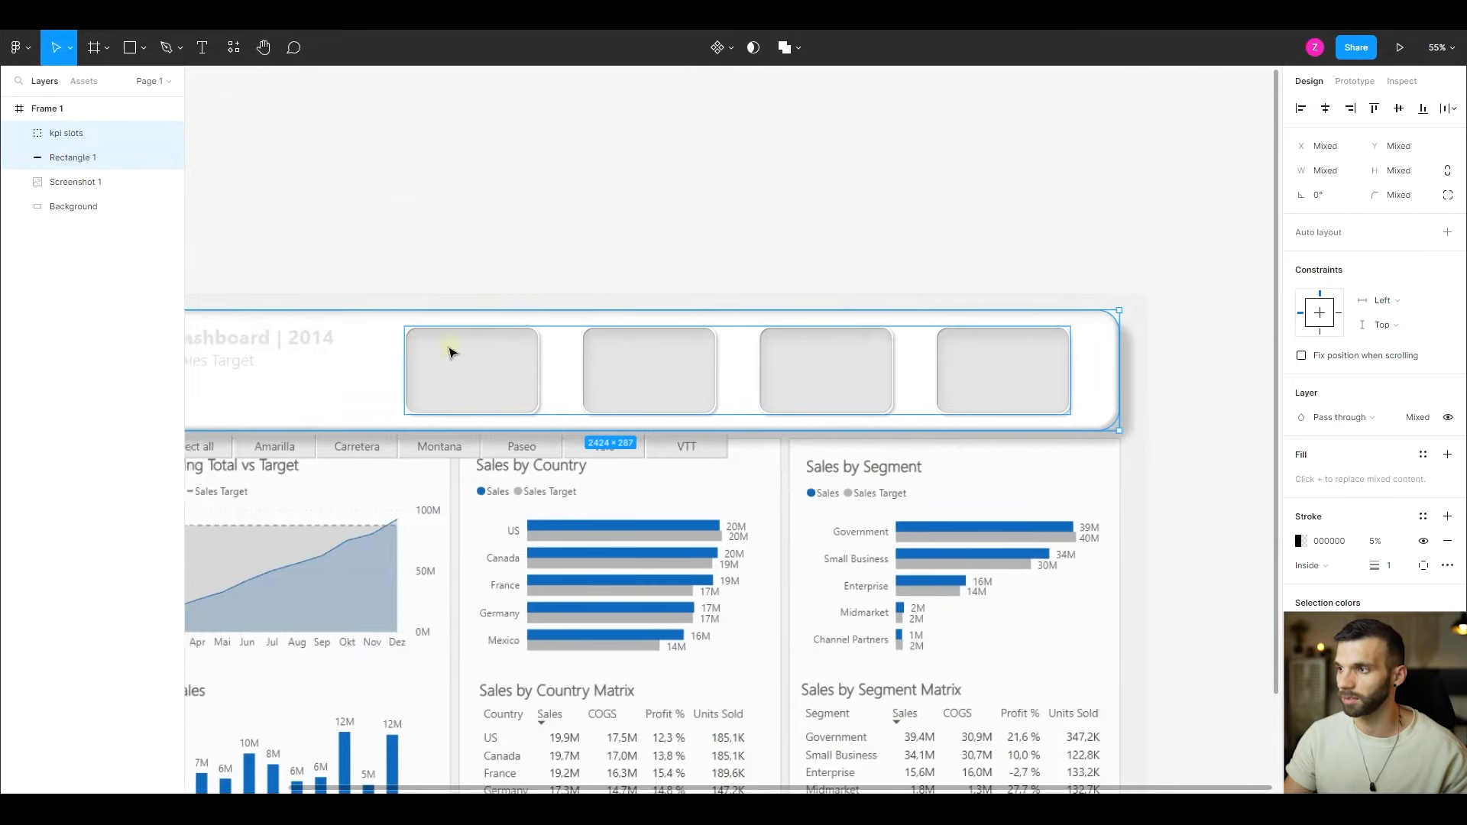
{"action": "scroll", "coordinate": [452, 351], "scroll_direction": "left", "scroll_amount": 2}
{"action": "scroll", "coordinate": [449, 287], "scroll_direction": "up", "scroll_amount": 5}
{"action": "scroll", "coordinate": [410, 344], "scroll_direction": "right", "scroll_amount": 2}
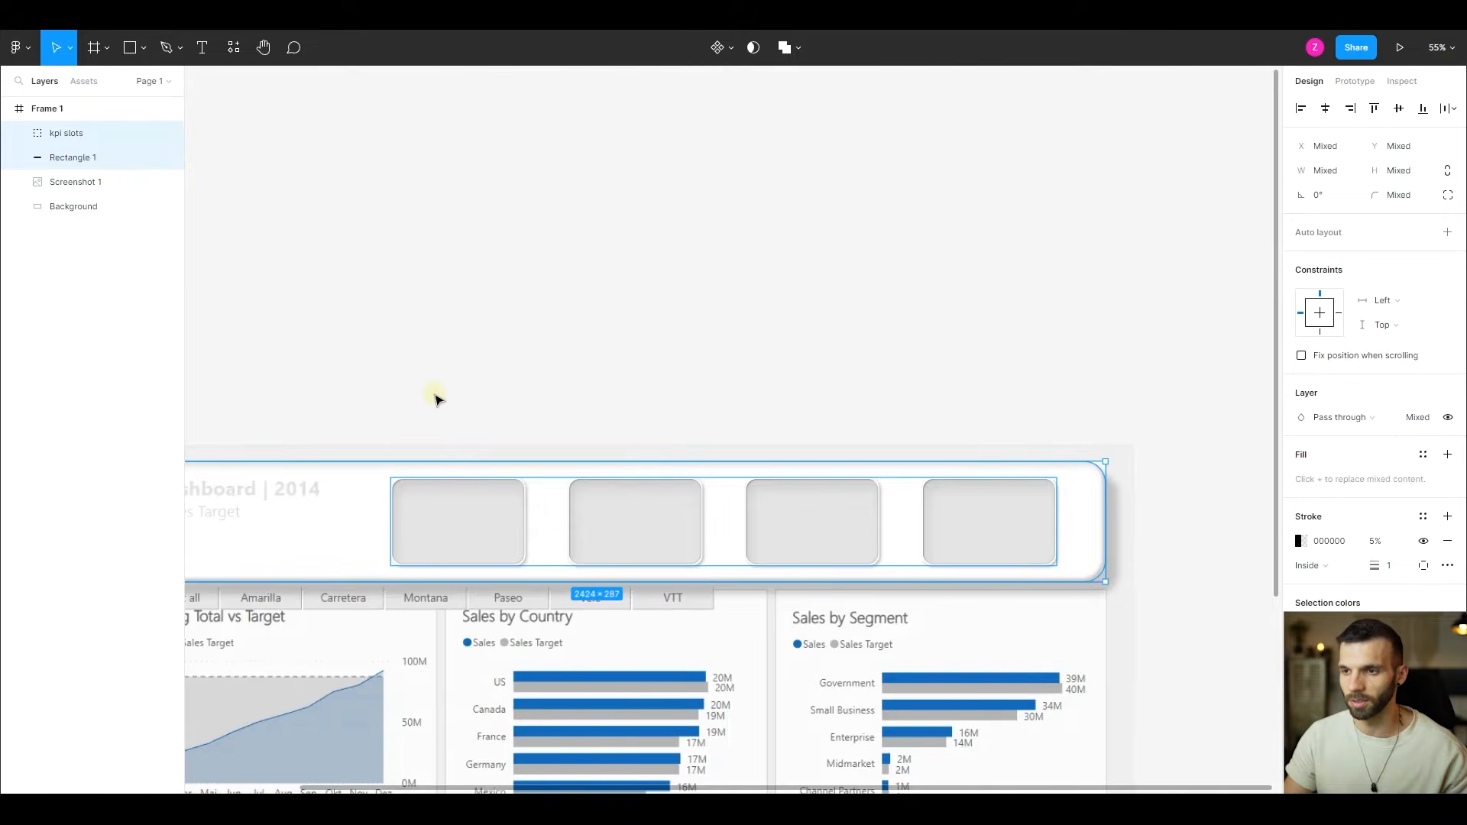
{"action": "scroll", "coordinate": [435, 397], "scroll_direction": "left", "scroll_amount": 8}
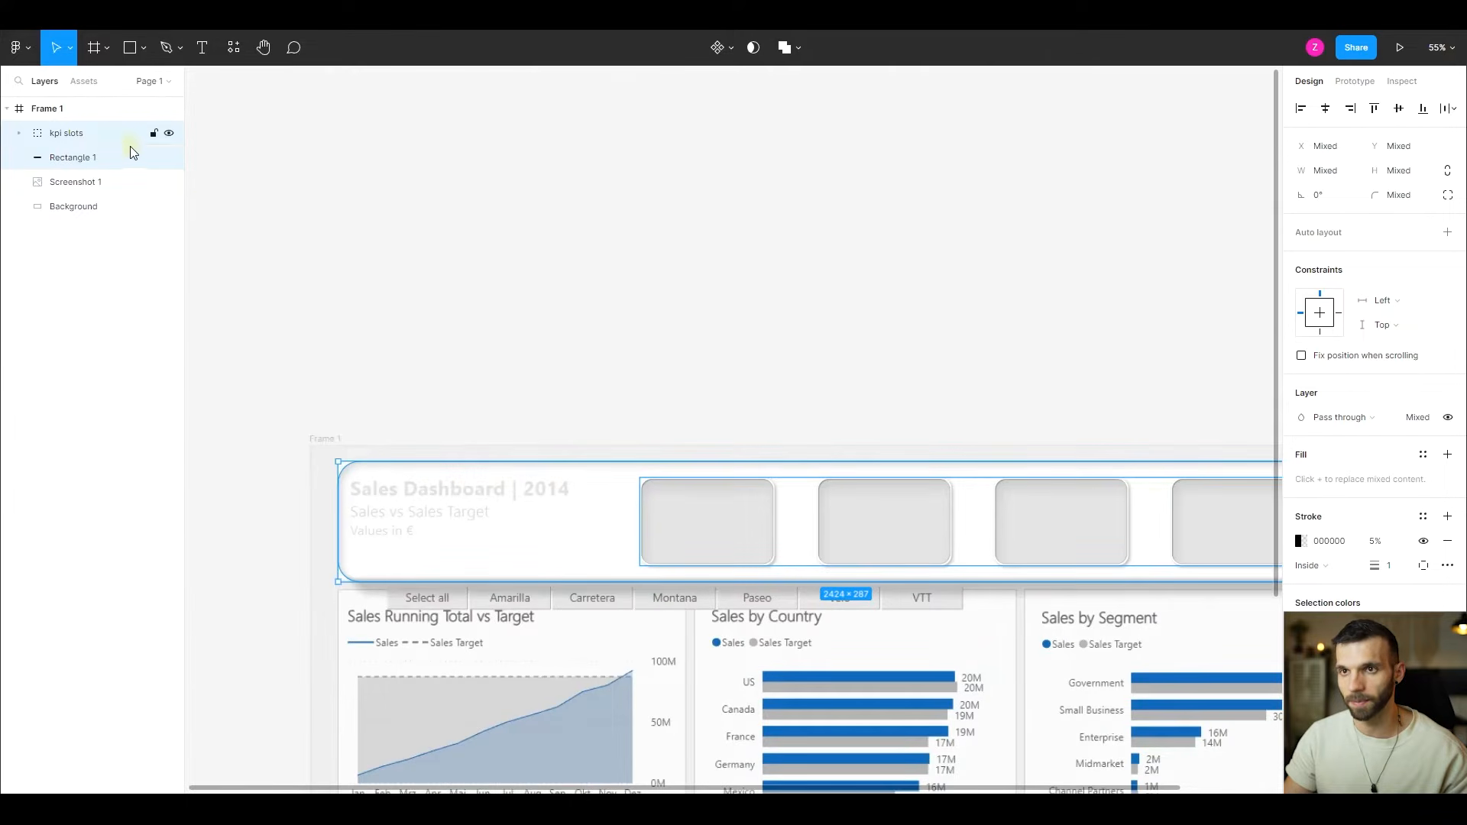
{"action": "double_click", "coordinate": [79, 160]}
{"action": "type", "text": "H"}
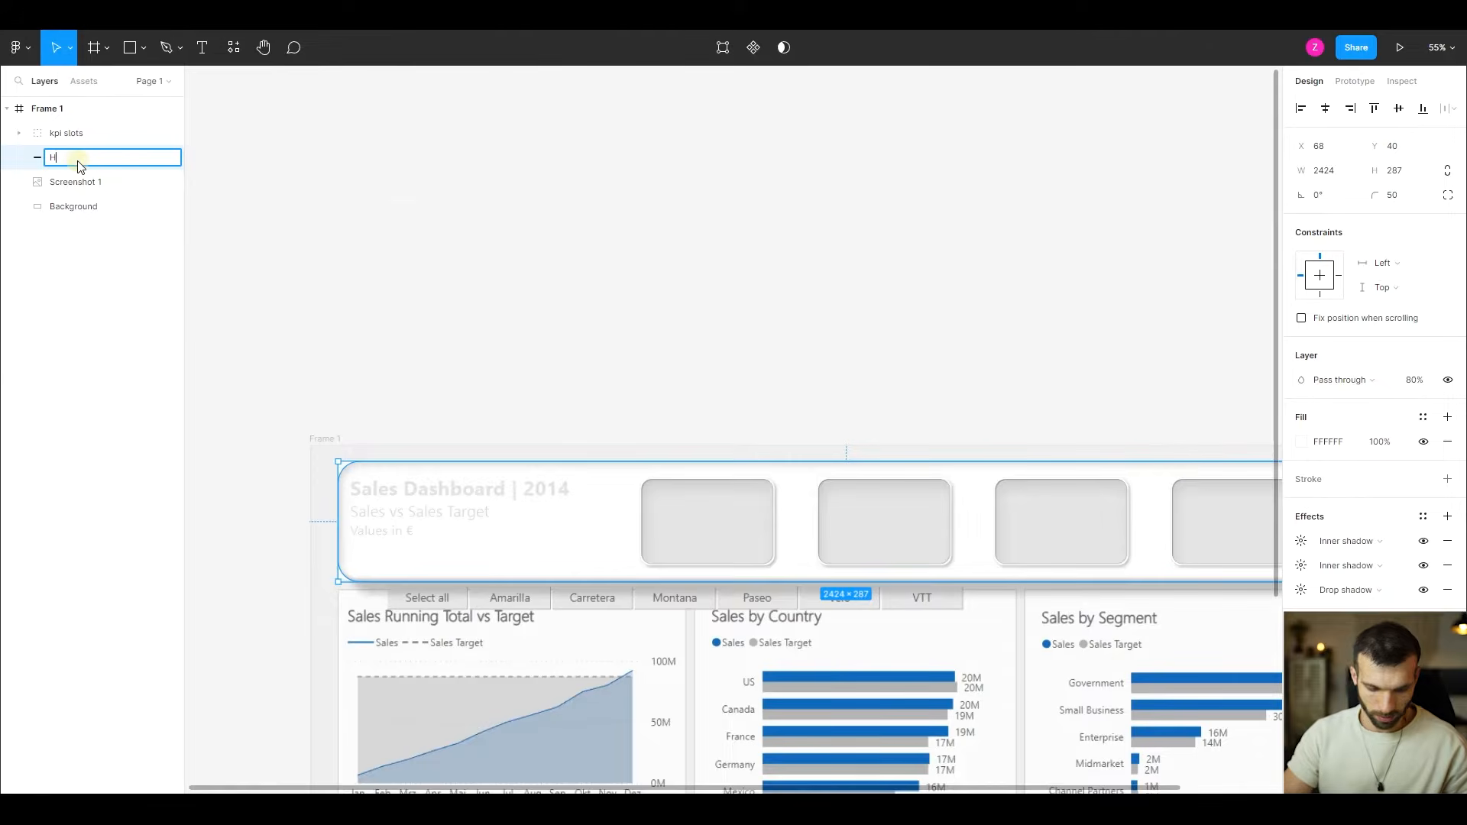
{"action": "type", "text": "aedar box"}
{"action": "key", "text": "Return"}
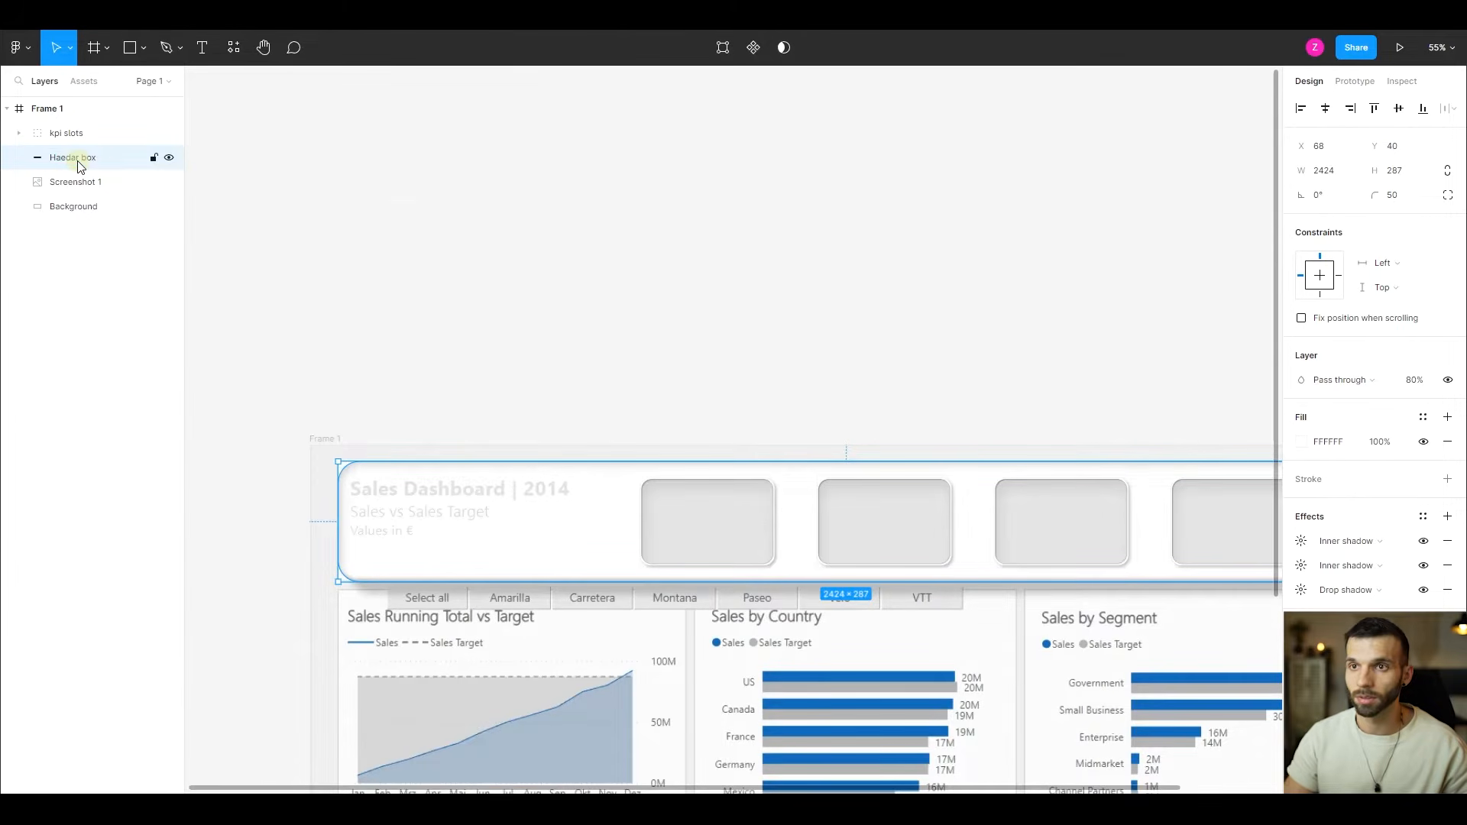
- Rename the white header panel's layer as "Header Box"
{"action": "double_click", "coordinate": [75, 167]}
{"action": "type", "text": "H"}
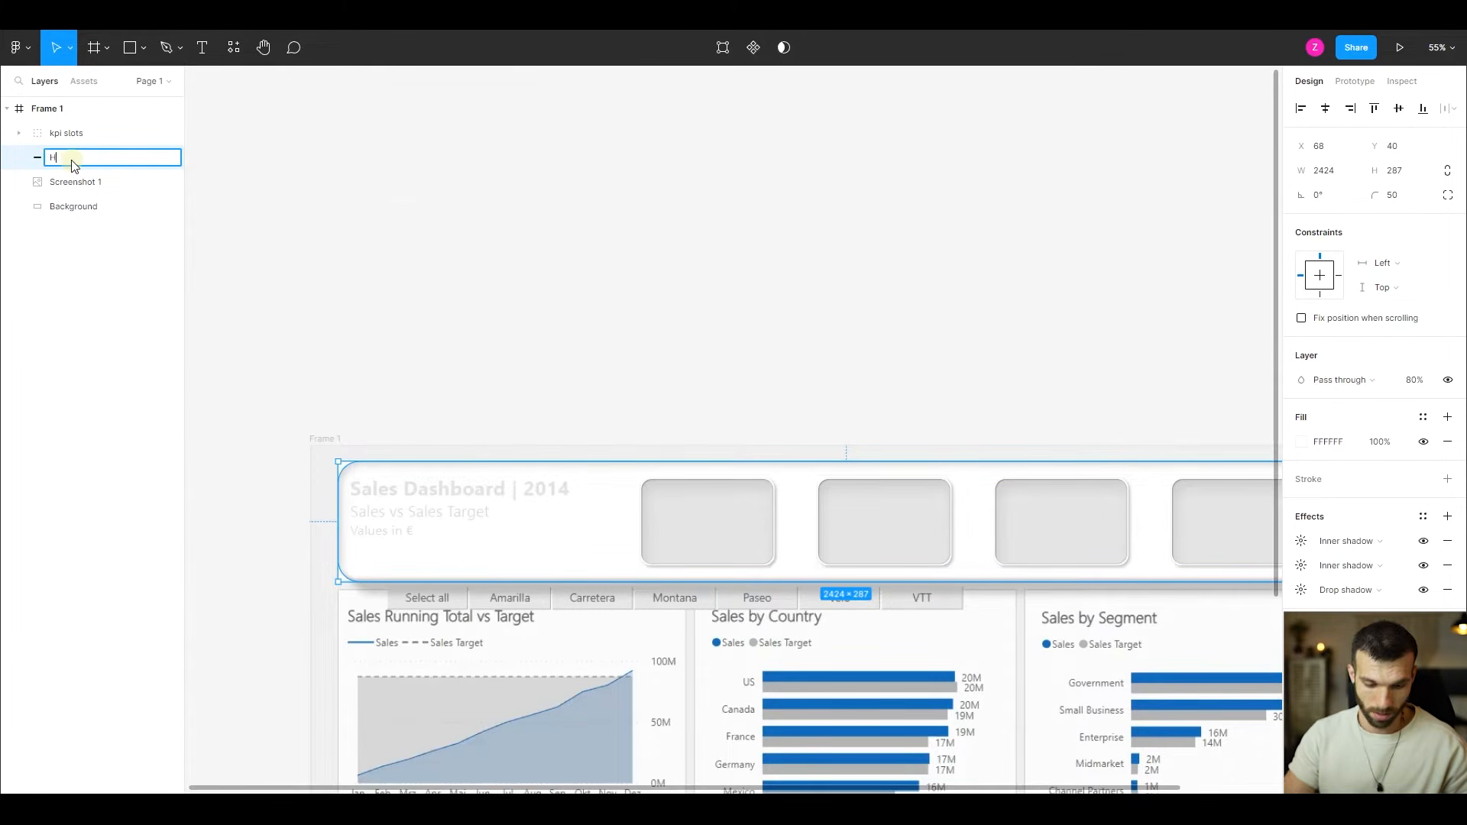
{"action": "type", "text": "eader Box"}
{"action": "key", "text": "Return"}
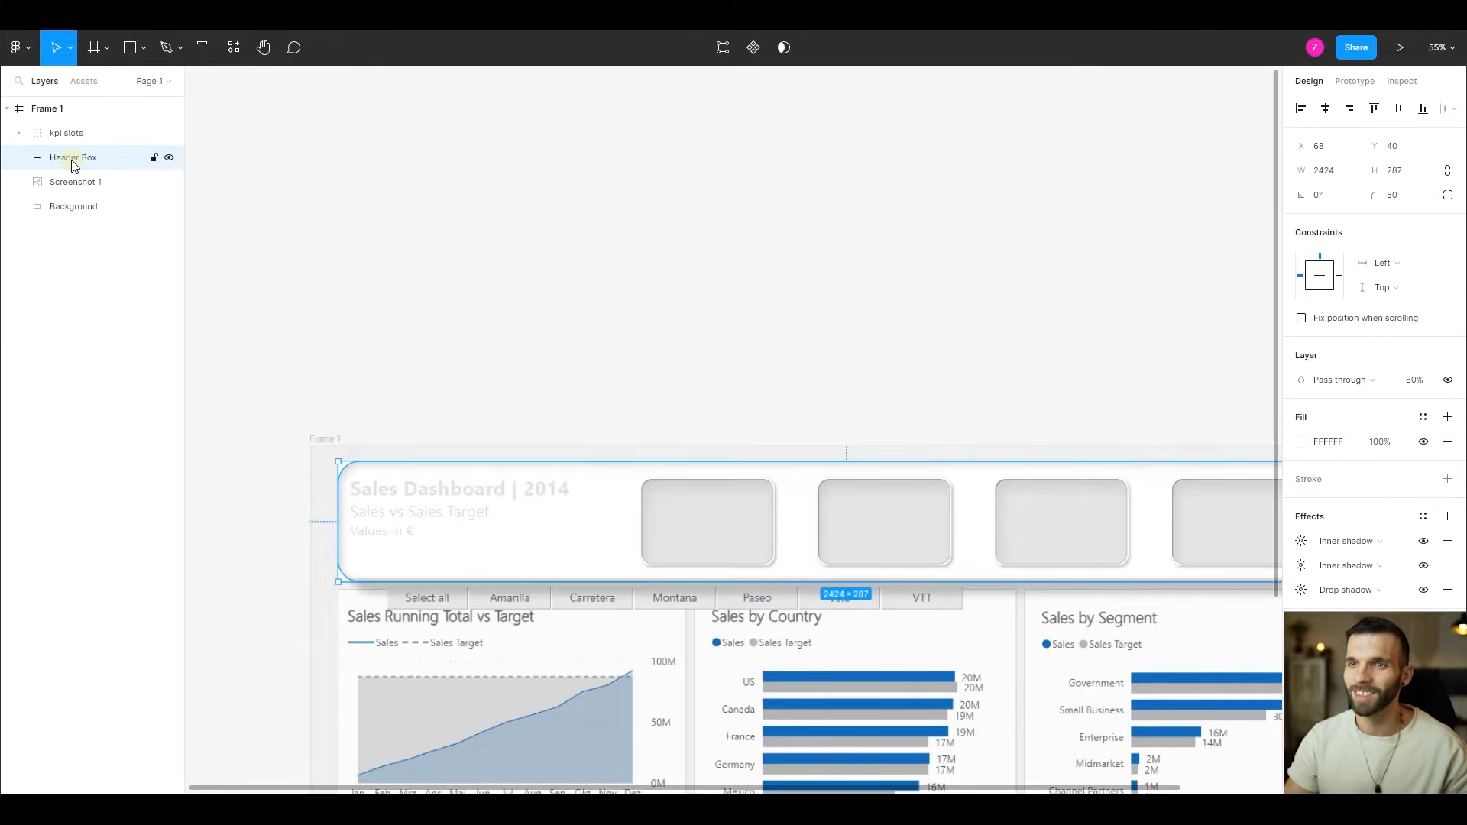
- Add a text object reading "SALES DASHBOARD" over the screenshot's title in the header panel, at about X 171, Y 108
{"action": "scroll", "coordinate": [628, 407], "scroll_direction": "up", "scroll_amount": 3}
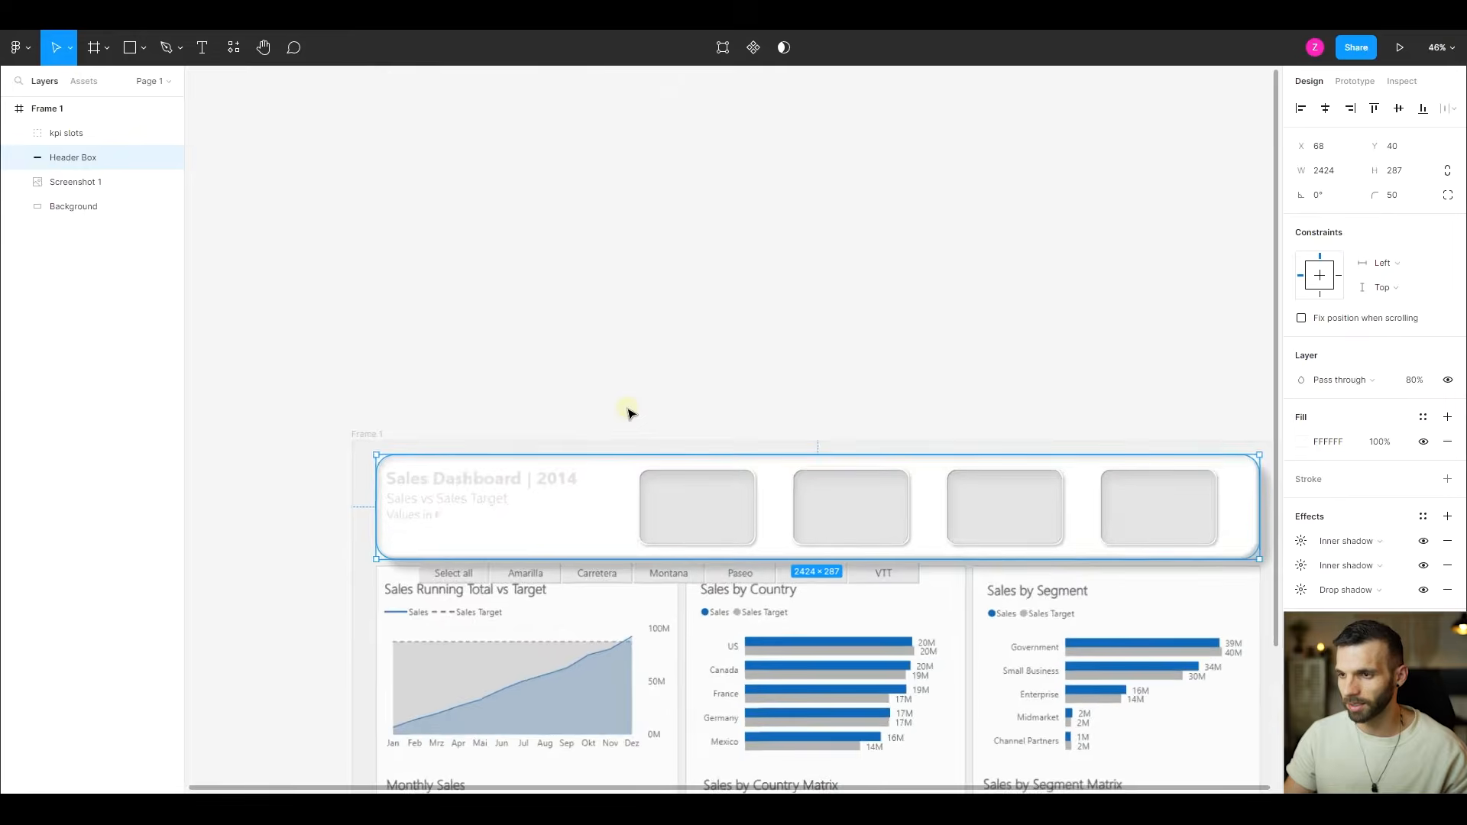
{"action": "scroll", "coordinate": [470, 378], "scroll_direction": "down", "scroll_amount": 1}
{"action": "left_click", "coordinate": [462, 374]}
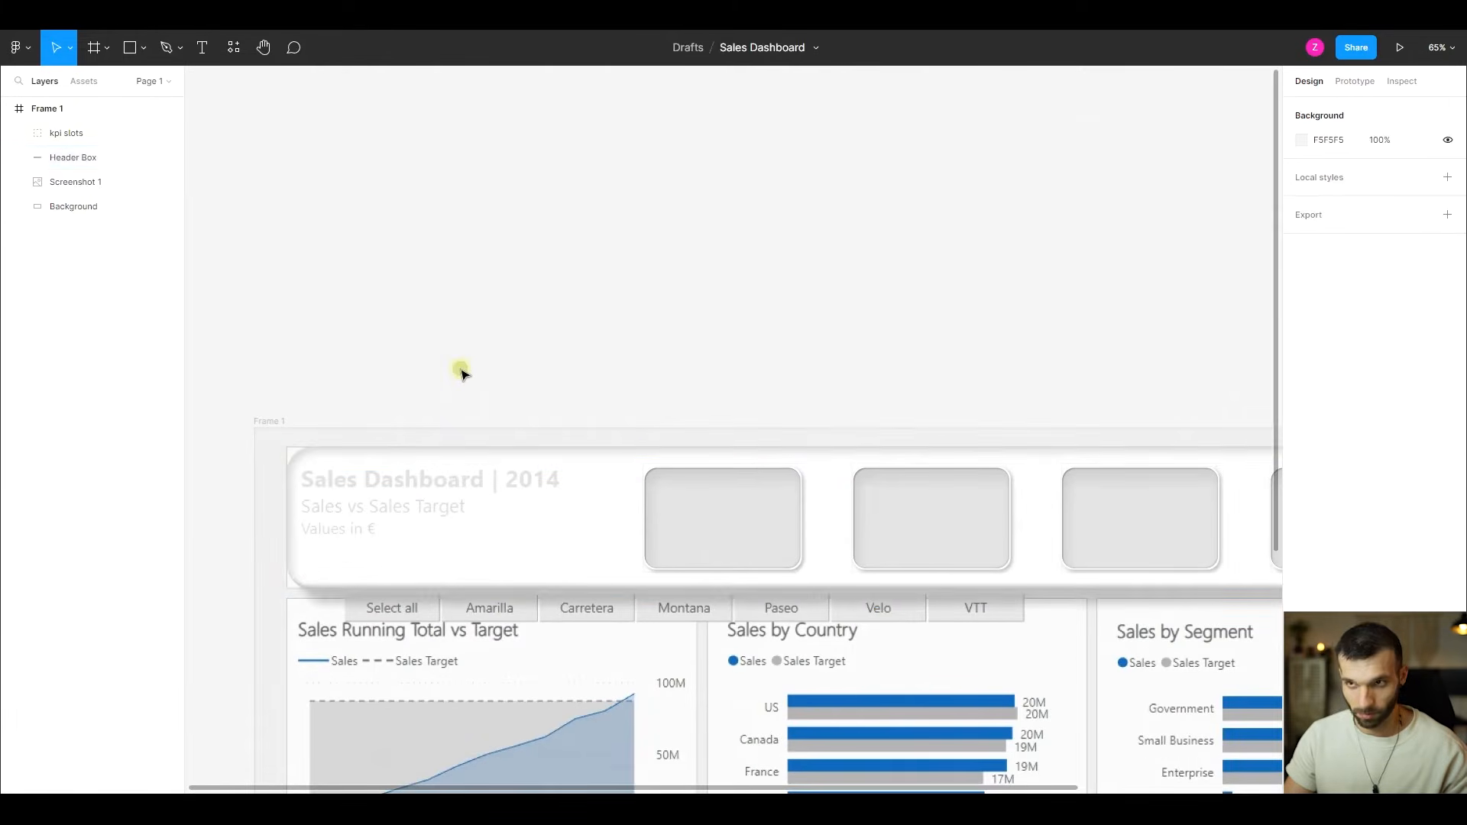
{"action": "left_click", "coordinate": [202, 51]}
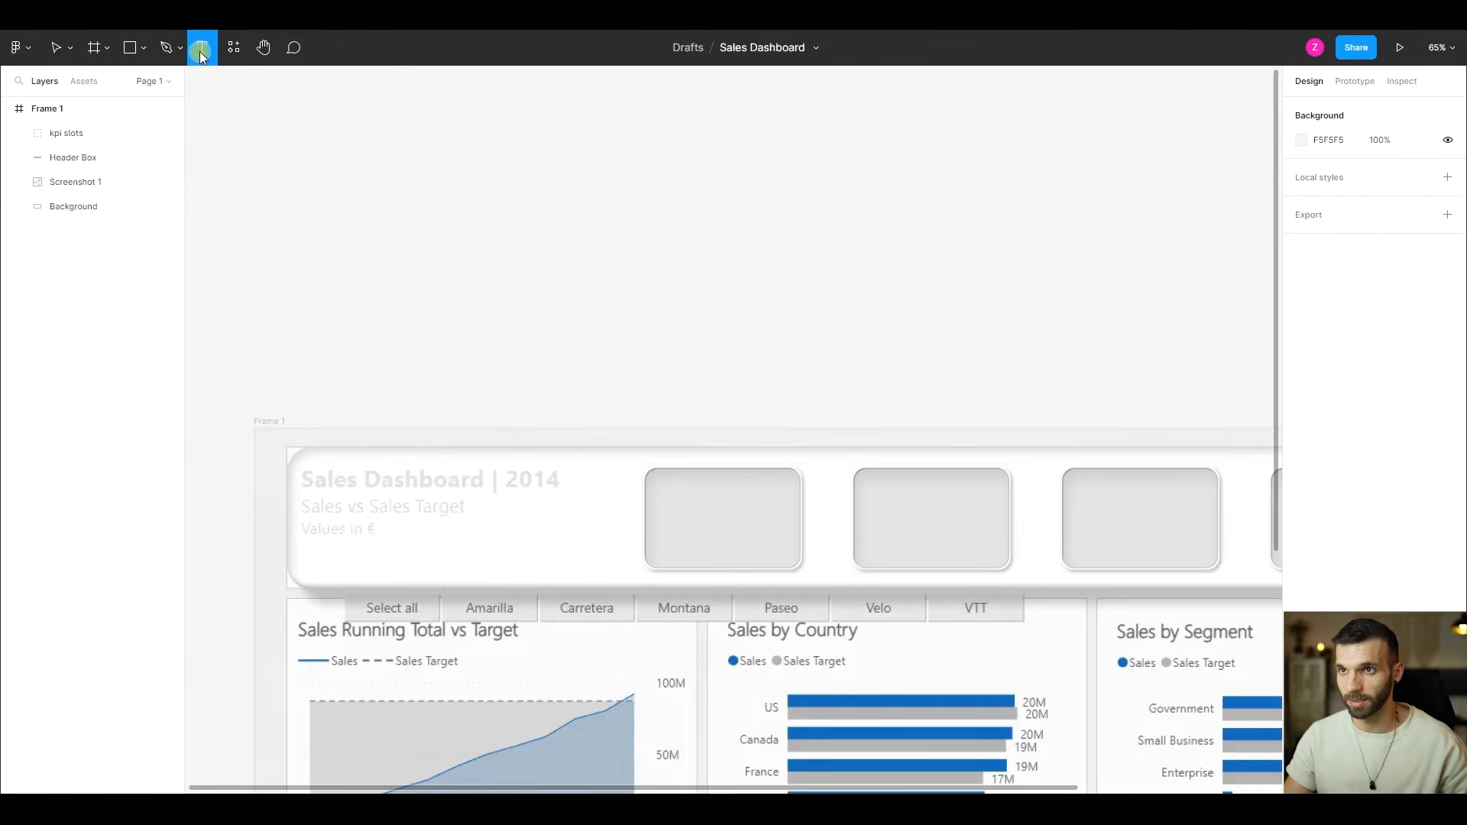
{"action": "left_click", "coordinate": [340, 482]}
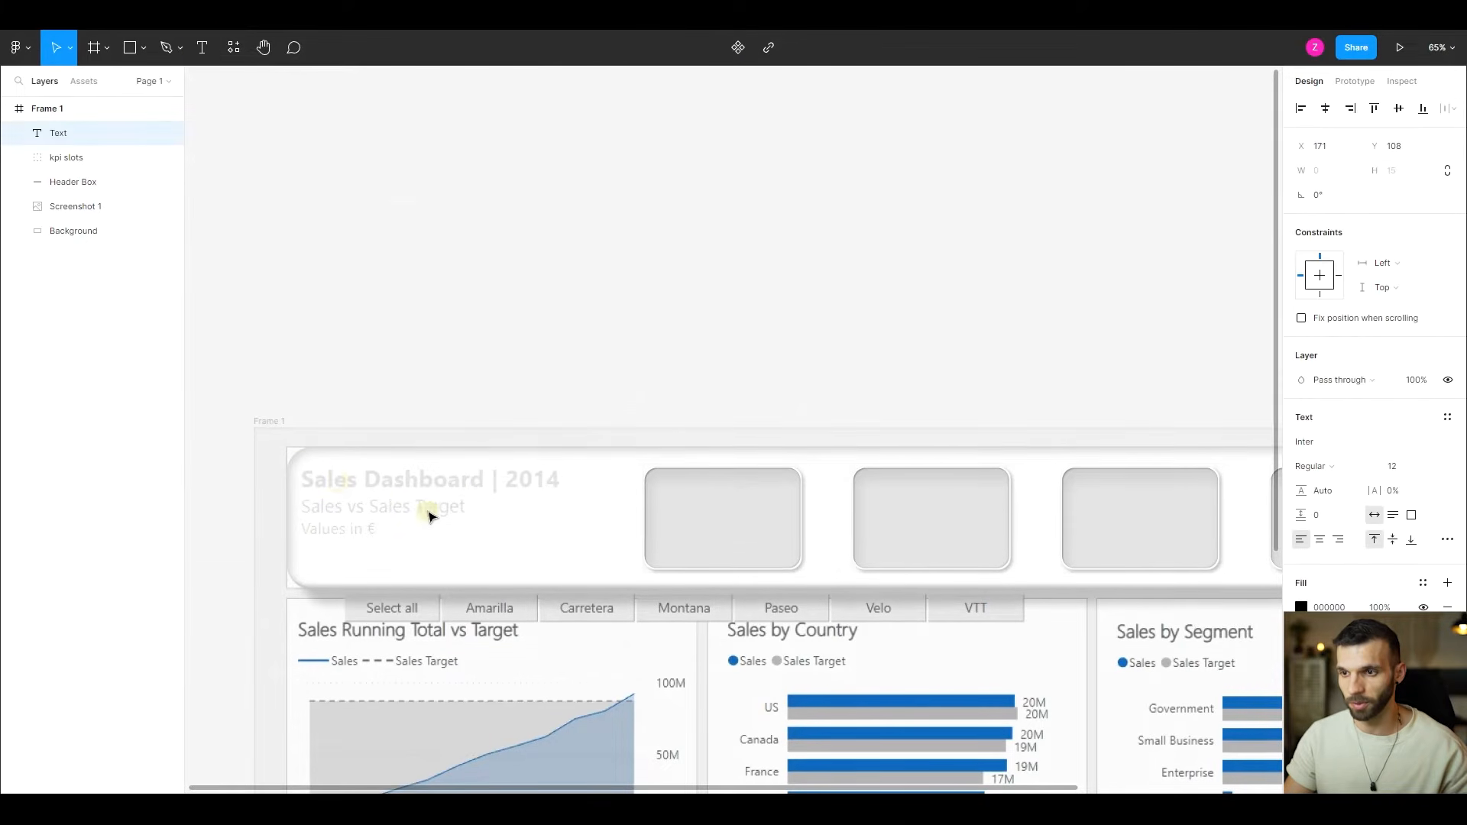
{"action": "type", "text": "SALES"}
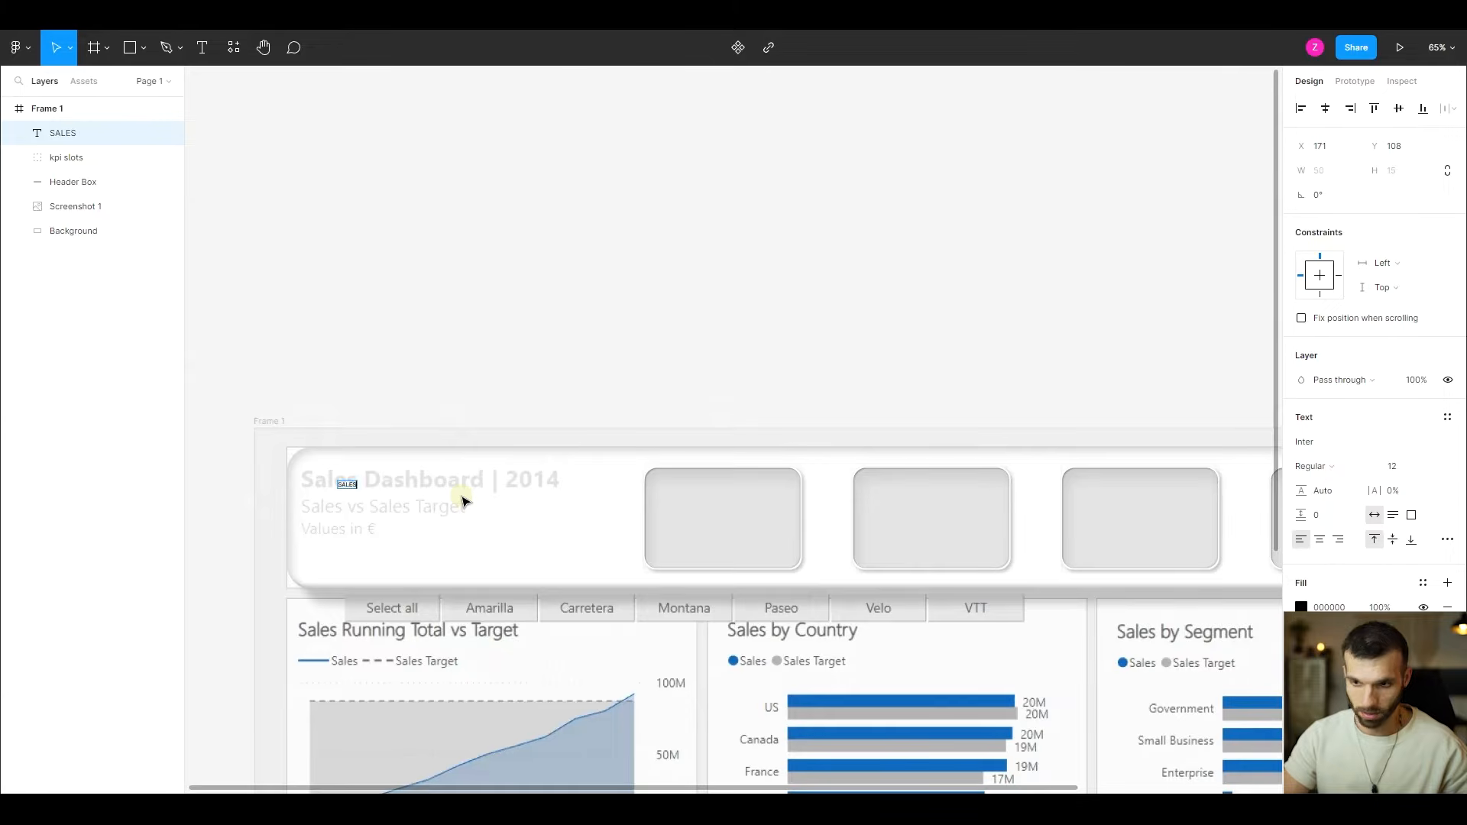
{"action": "type", "text": " DASHBOARD"}
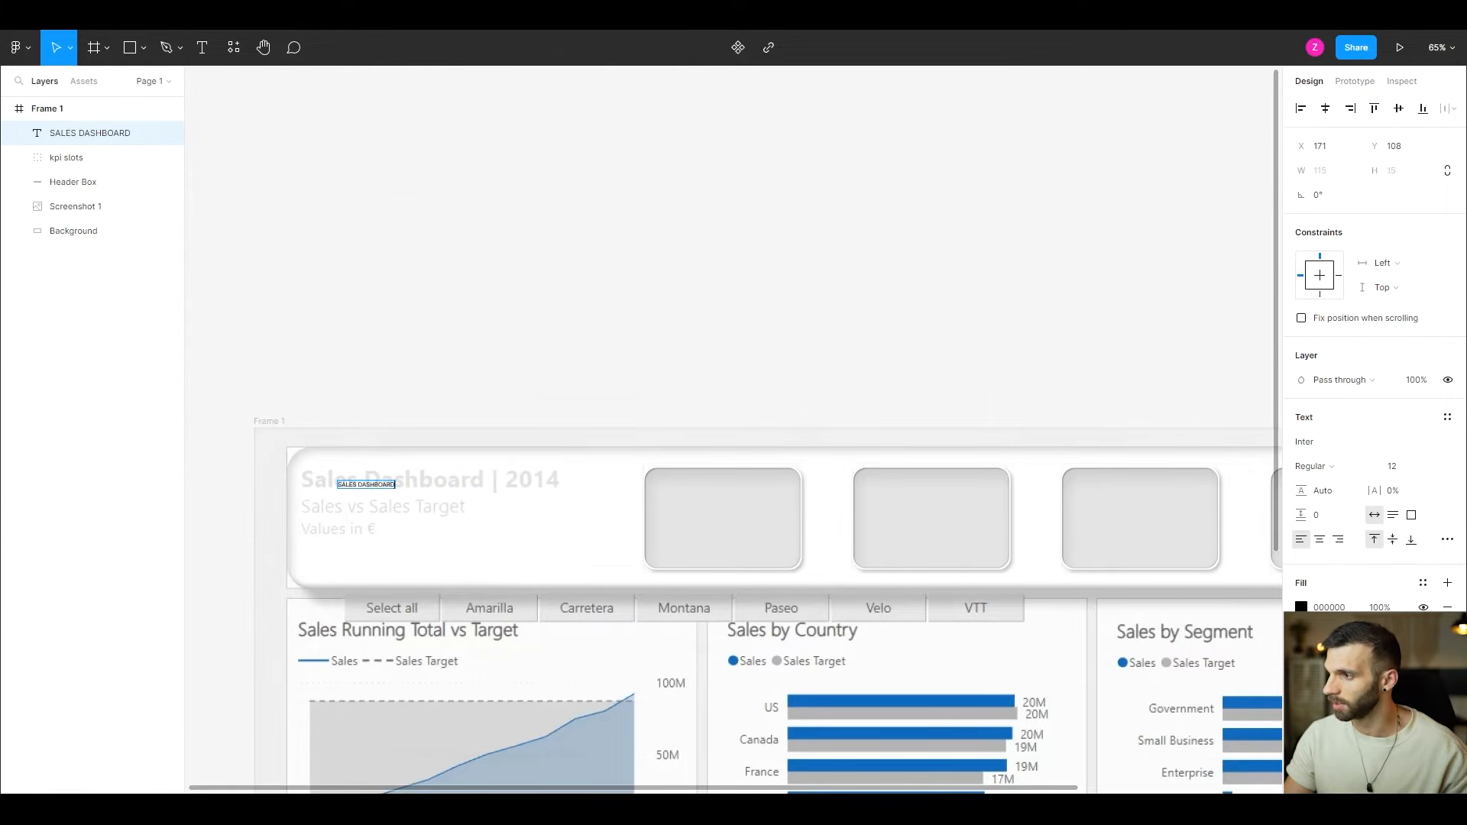
- Test auto width resizing on the heading text by adding a few extra characters and deleting them
{"action": "left_click", "coordinate": [1376, 517]}
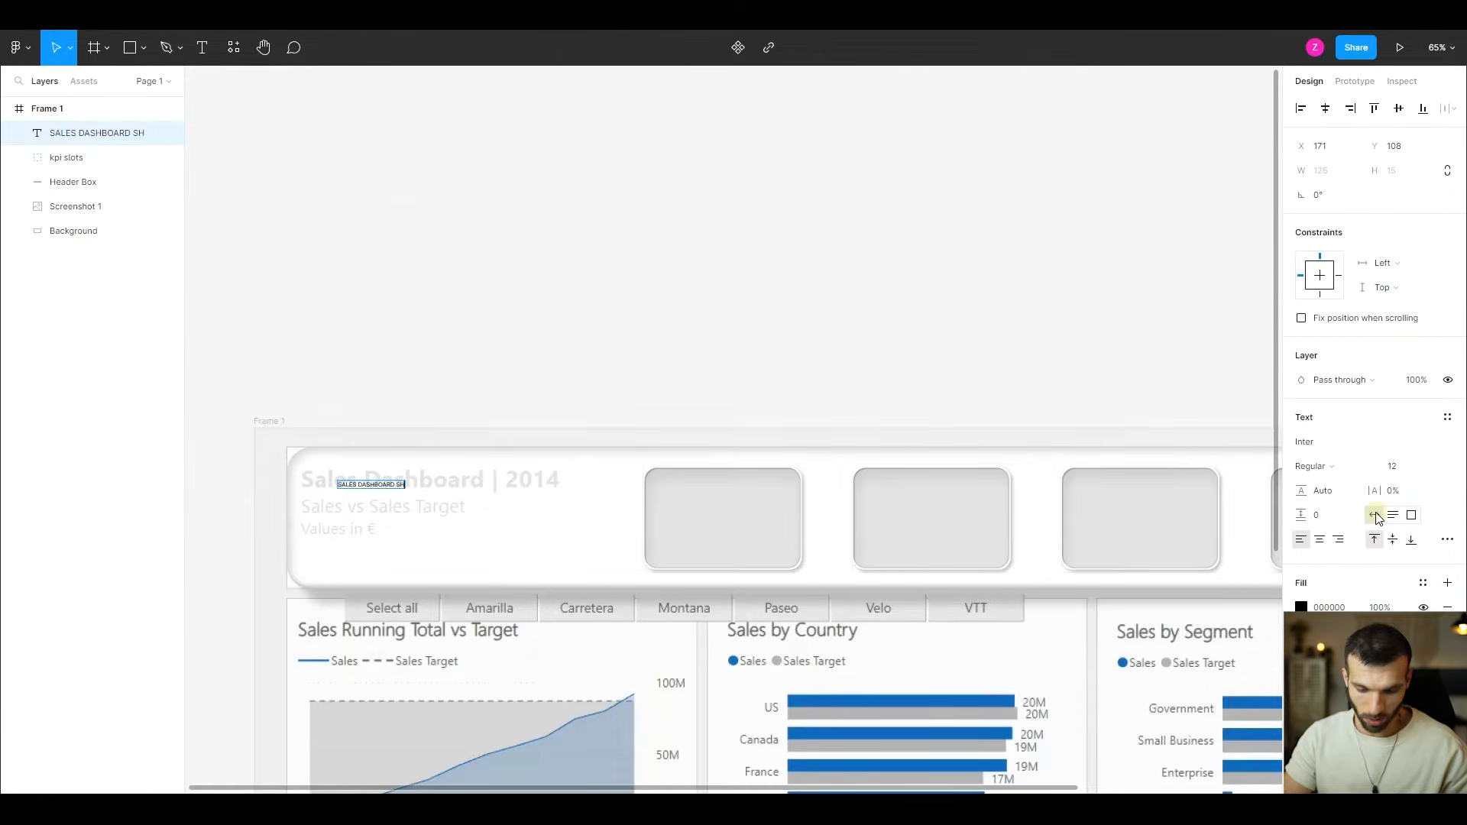
{"action": "key", "text": "BackSpace"}
{"action": "key", "text": "BackSpace"}
{"action": "key", "text": "BackSpace"}
{"action": "key", "text": "BackSpace"}
{"action": "key", "text": "BackSpace"}
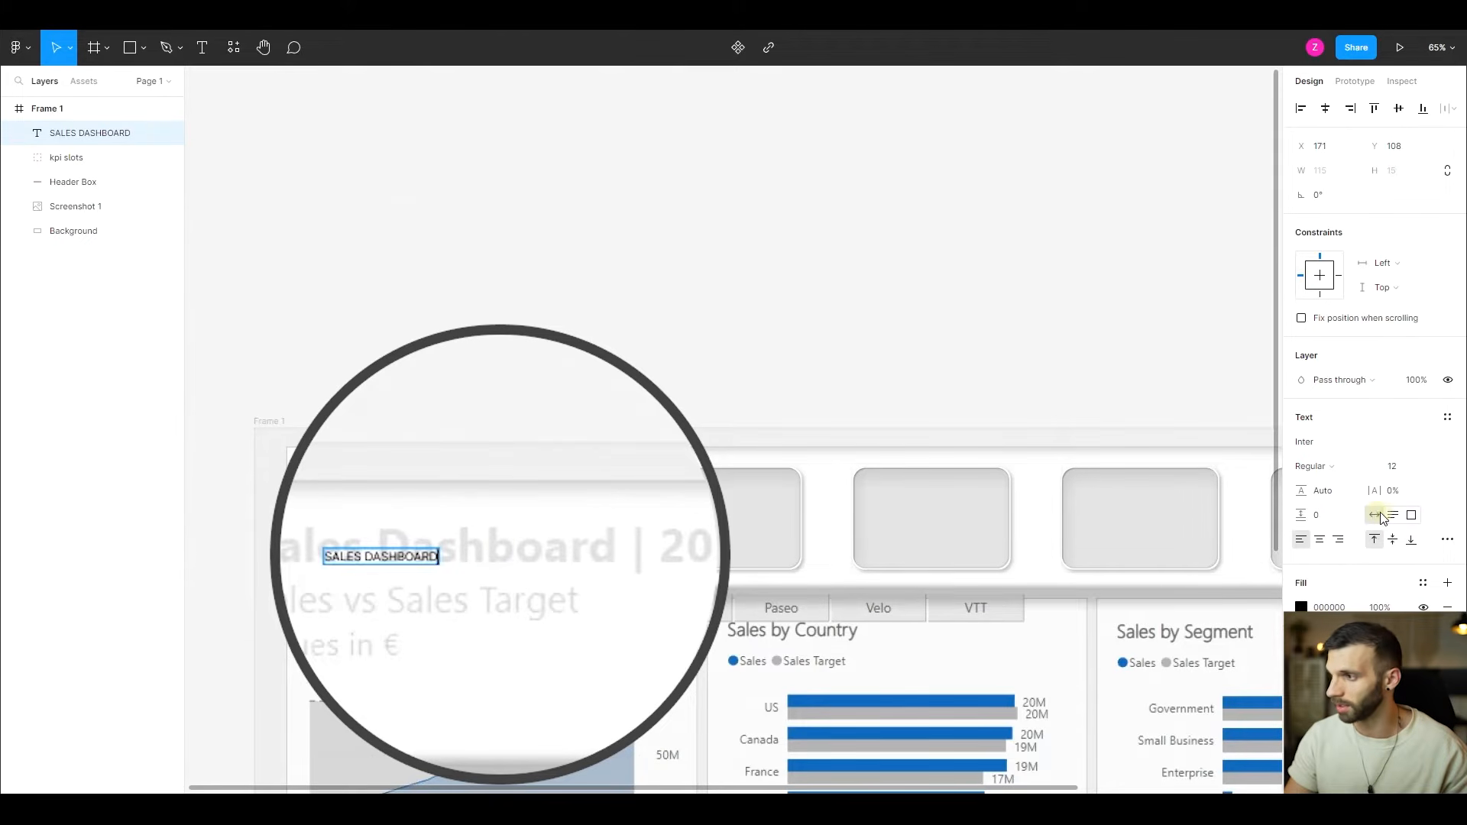
- Switch the heading text to auto height and continue it with "Sales vs Sales Target" after "SALES DASHBOARD"
{"action": "left_click", "coordinate": [1393, 517]}
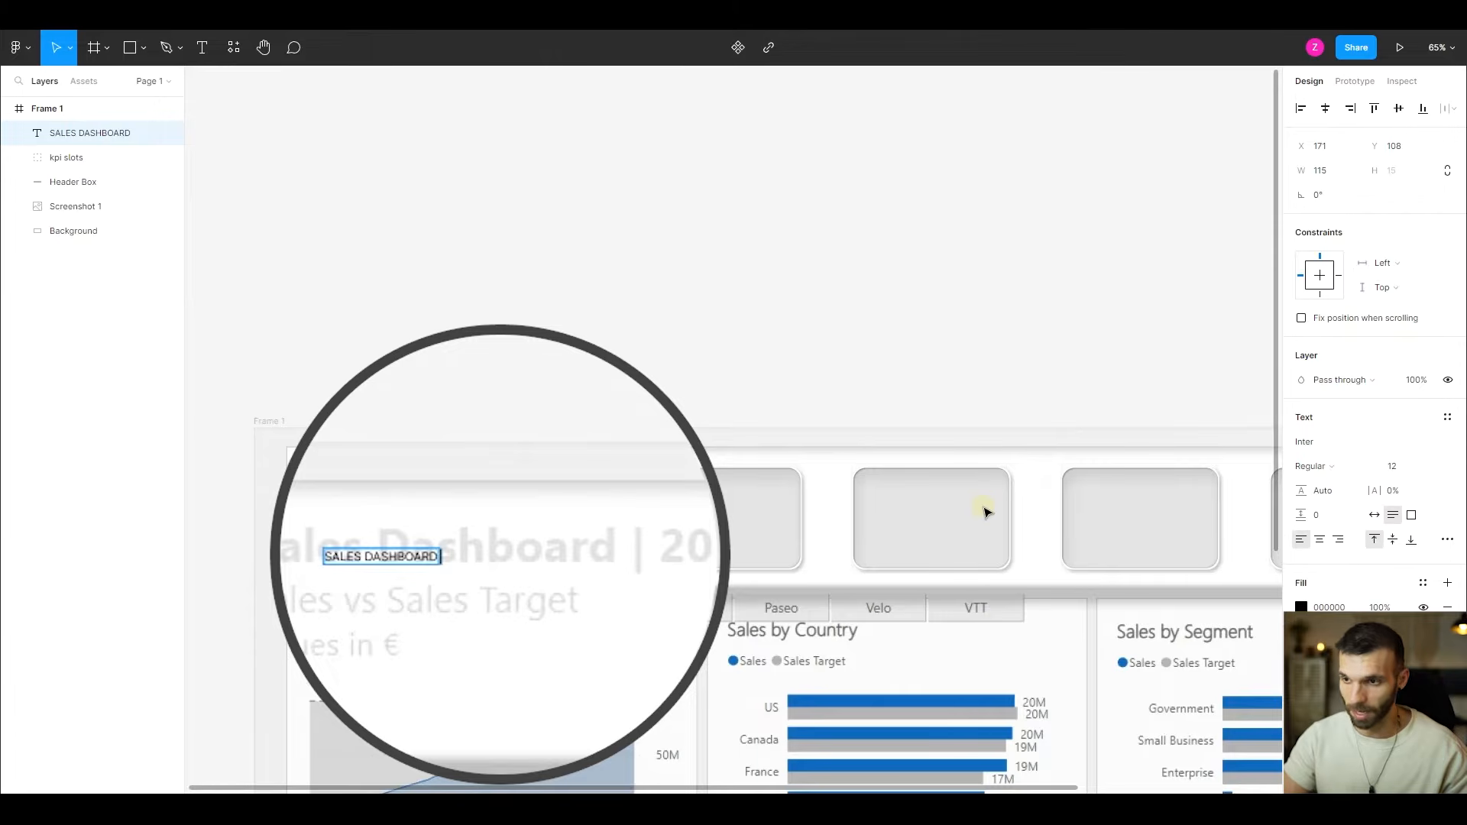
{"action": "key", "text": "Return"}
{"action": "type", "text": "Sales vs Sales"}
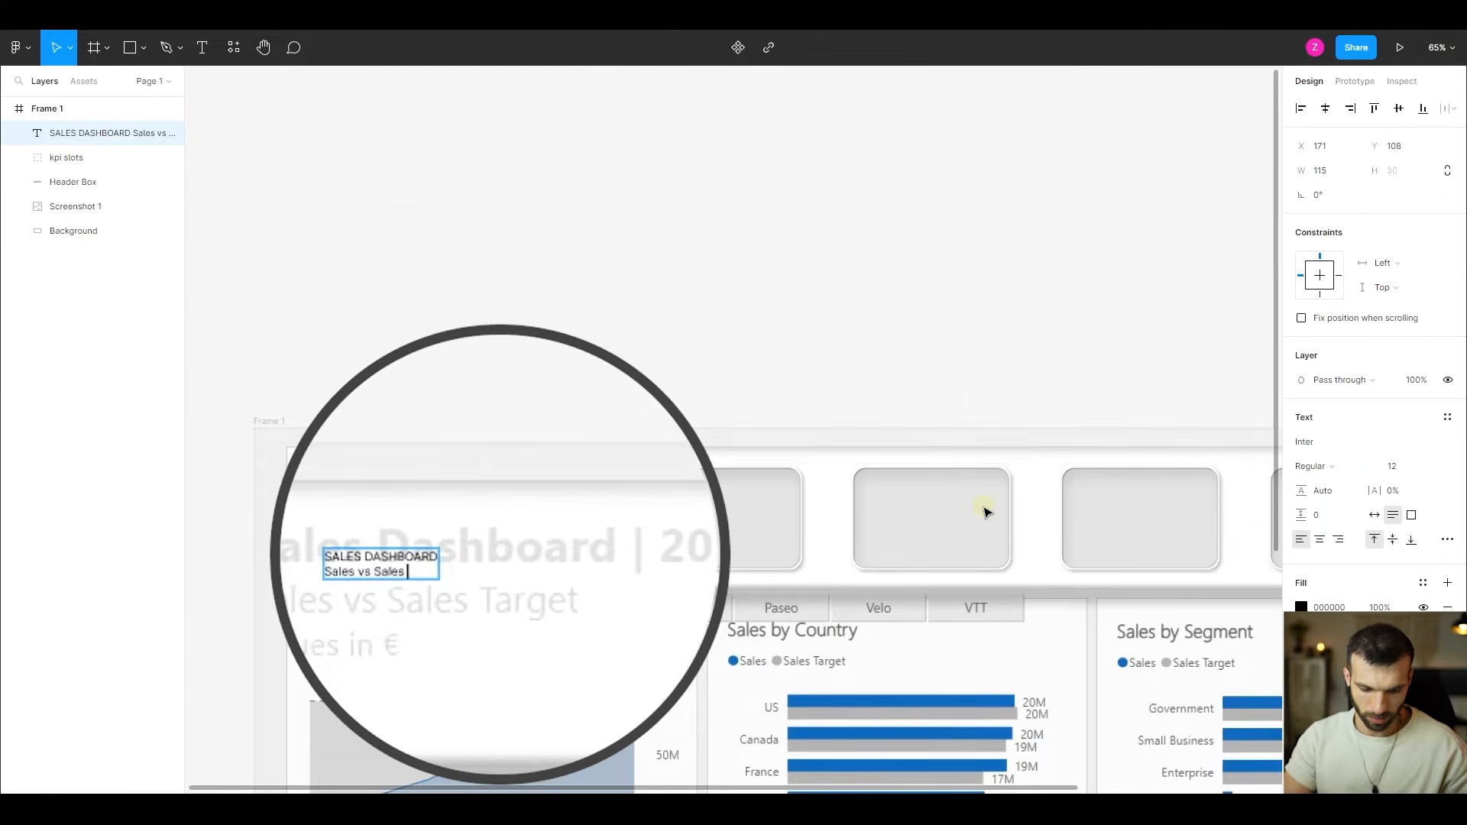
{"action": "type", "text": " Target"}
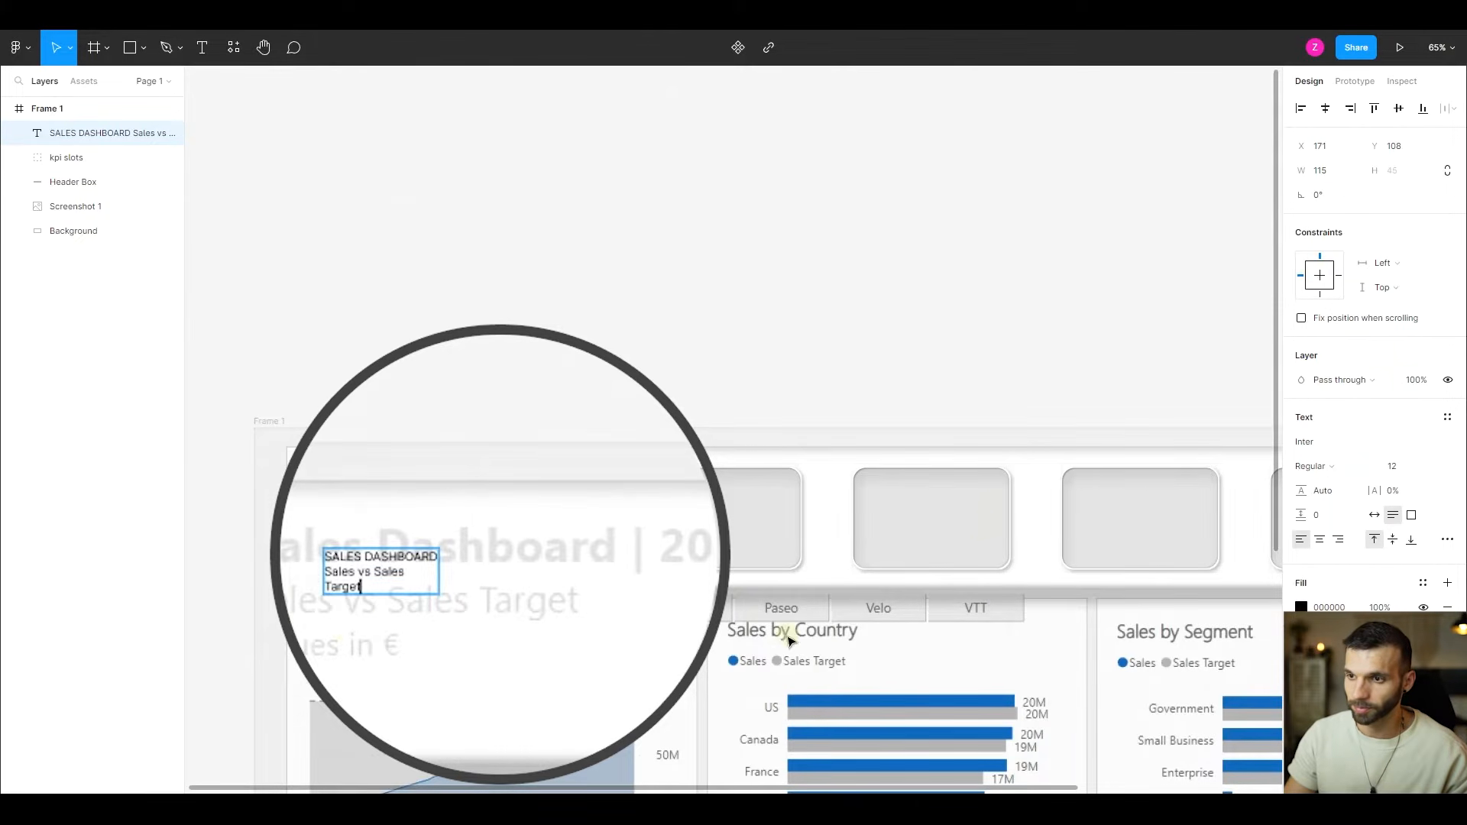
- Test fixed size resizing on the heading text with two pasted copies of "Sales vs Sales Target" and delete those copies
{"action": "scroll", "coordinate": [409, 611], "scroll_direction": "up", "scroll_amount": 10}
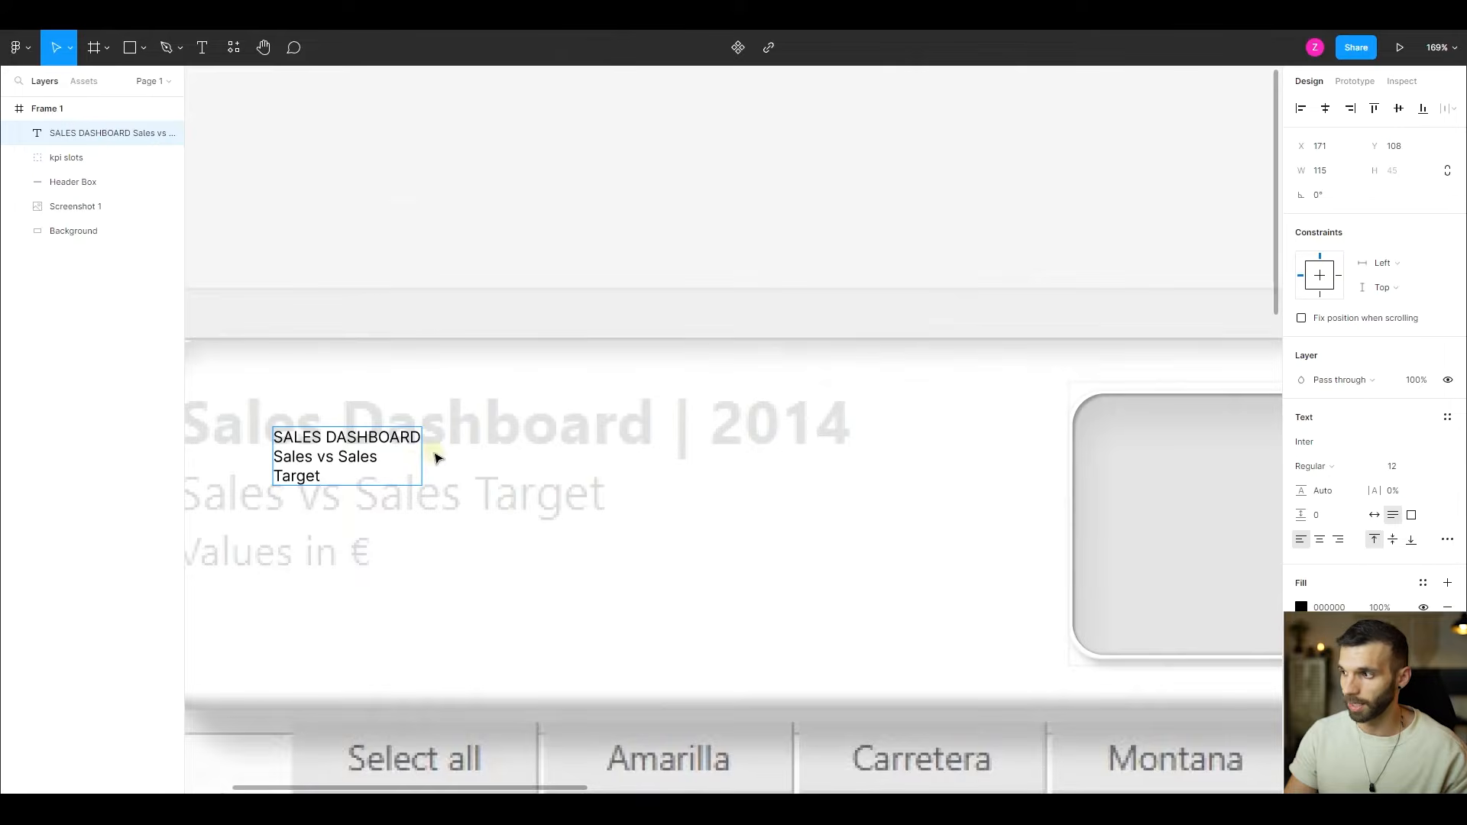
{"action": "left_click", "coordinate": [1411, 515]}
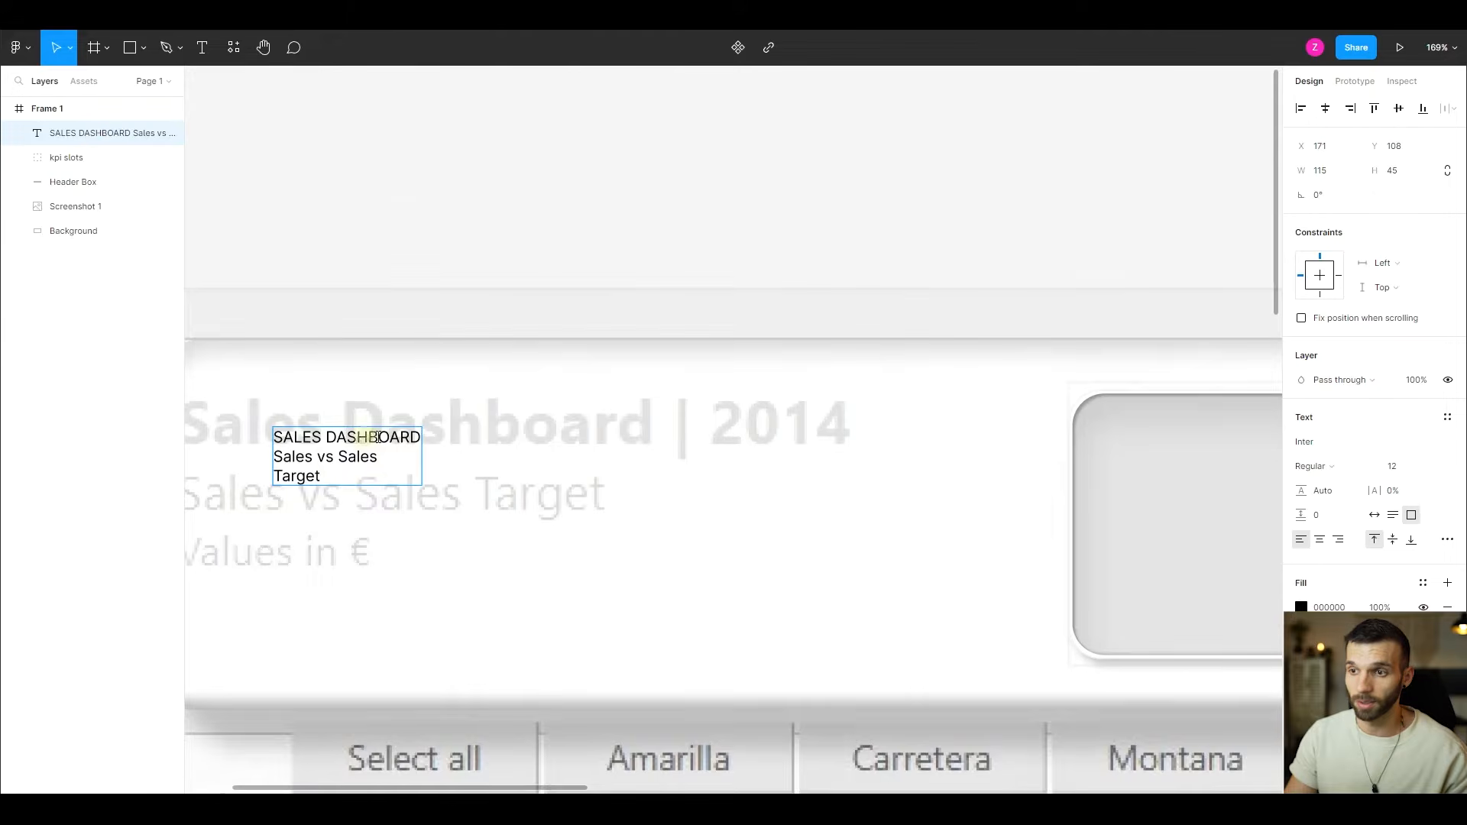
{"action": "left_click_drag", "start_coordinate": [340, 470], "coordinate": [283, 454]}
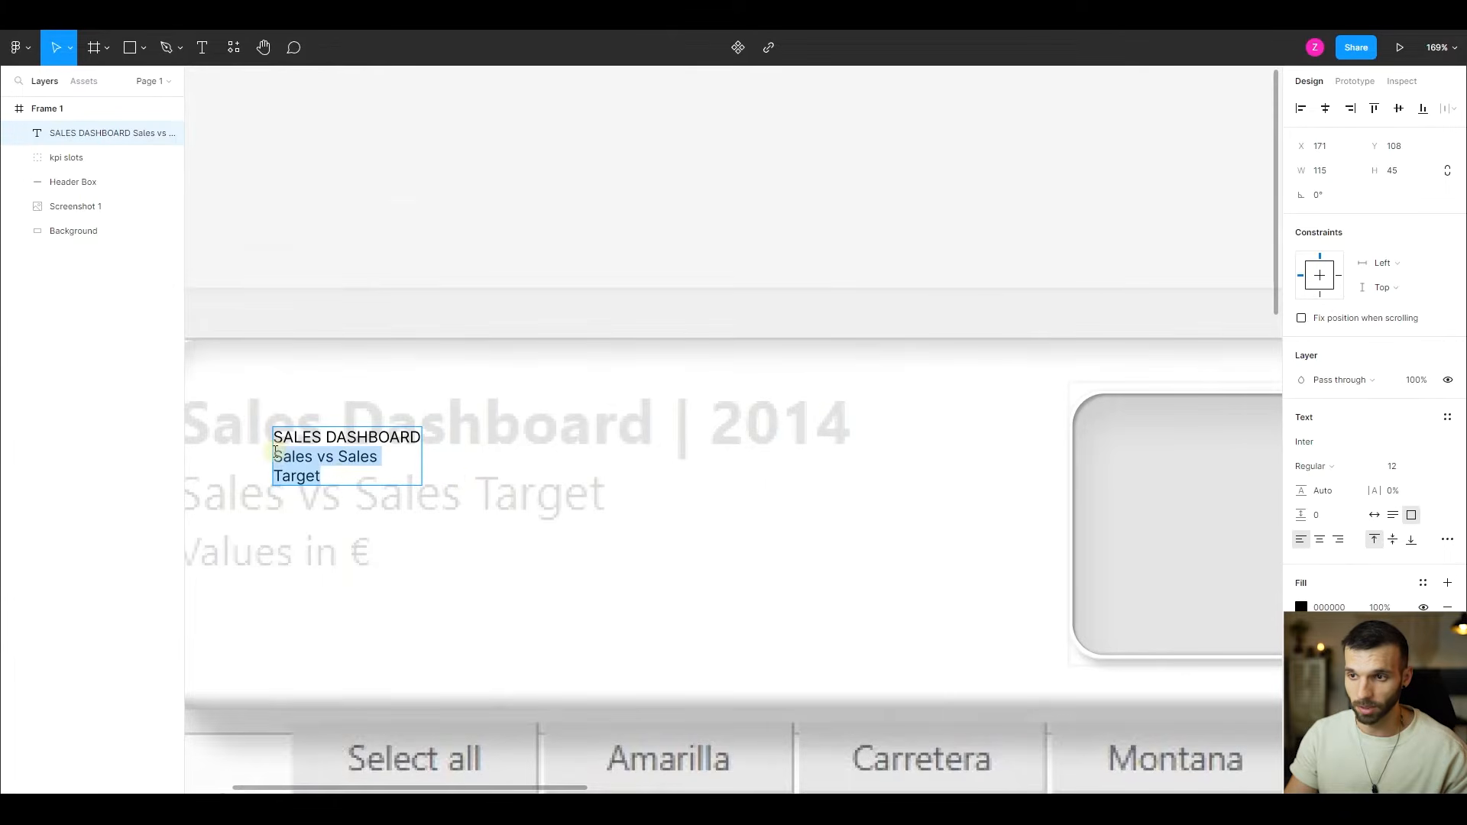
{"action": "key", "text": "ctrl+c"}
{"action": "left_click", "coordinate": [350, 480]}
{"action": "key", "text": "ctrl+v"}
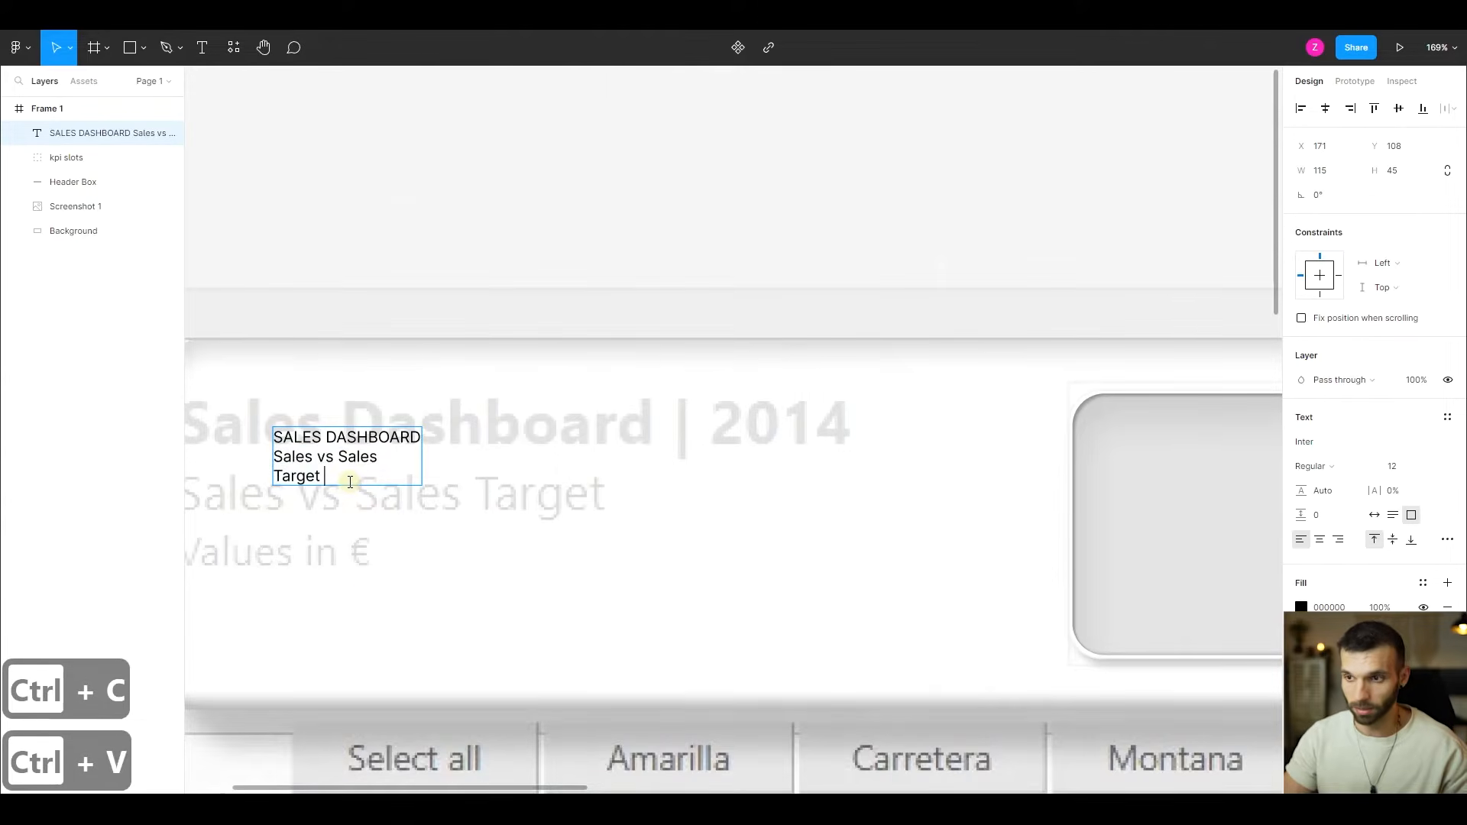
{"action": "key", "text": "ctrl+v"}
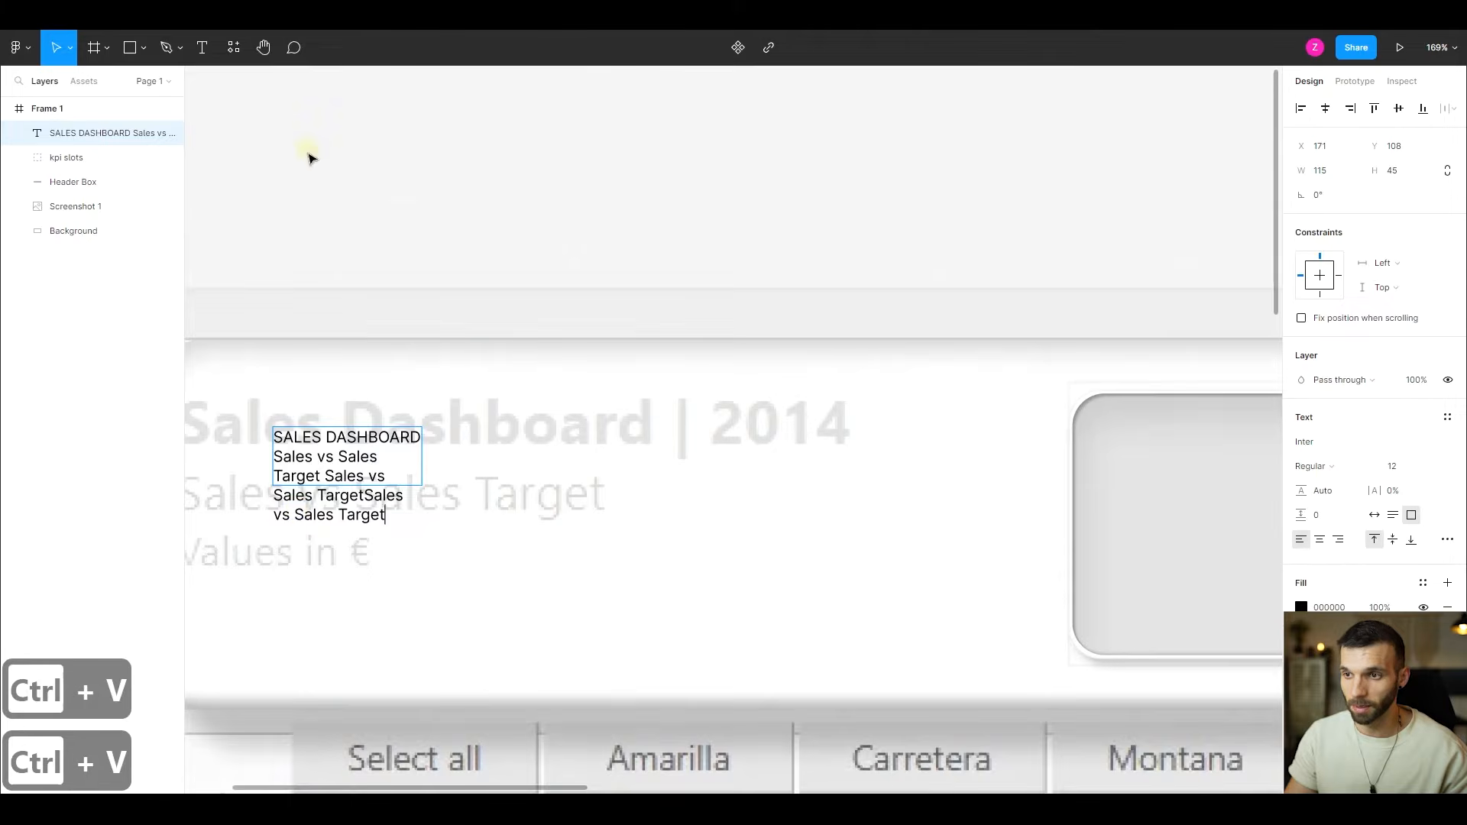
{"action": "key", "text": "Escape"}
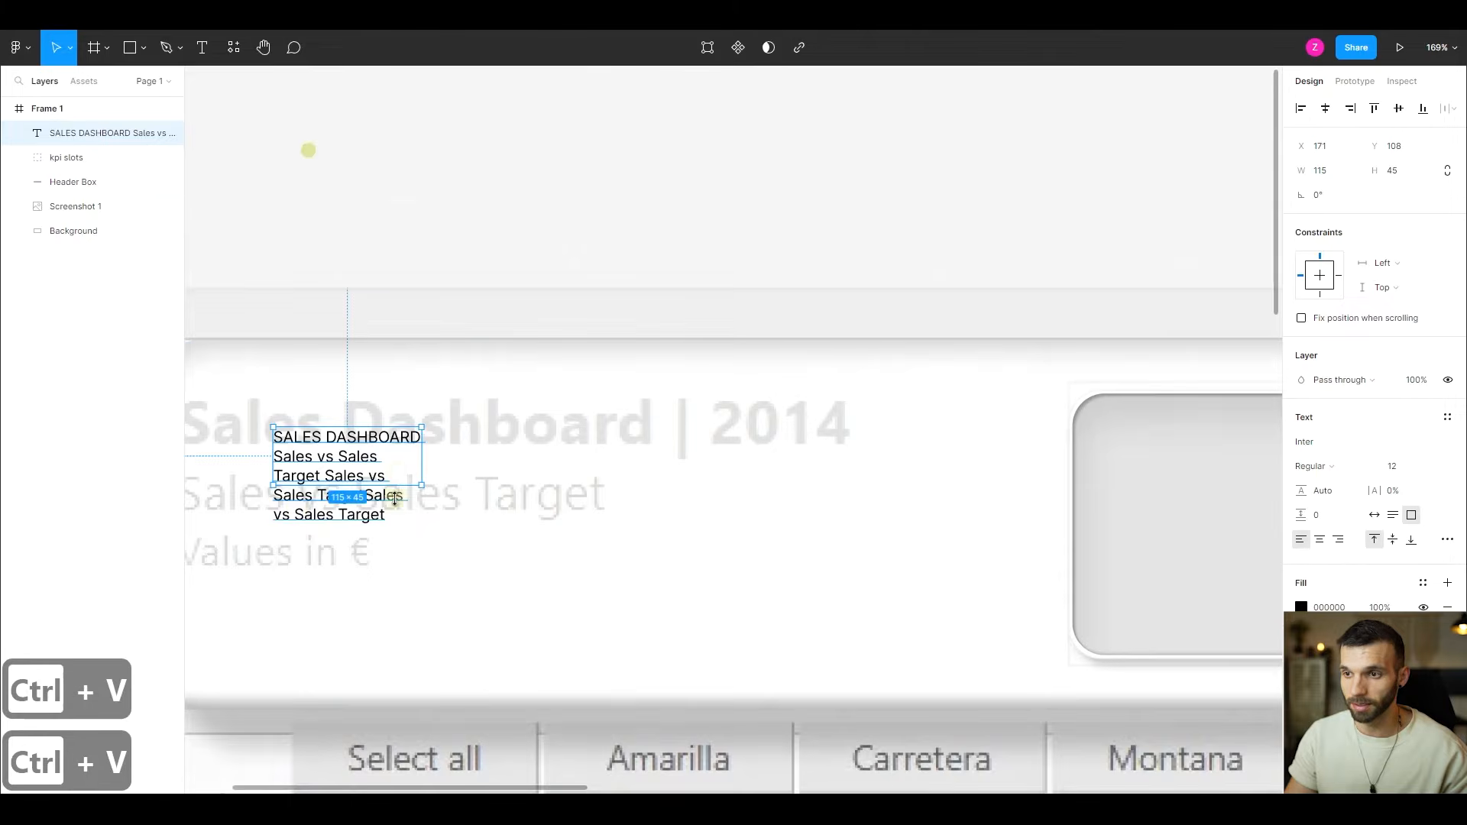
{"action": "double_click", "coordinate": [329, 480]}
{"action": "left_click_drag", "start_coordinate": [329, 480], "coordinate": [393, 543]}
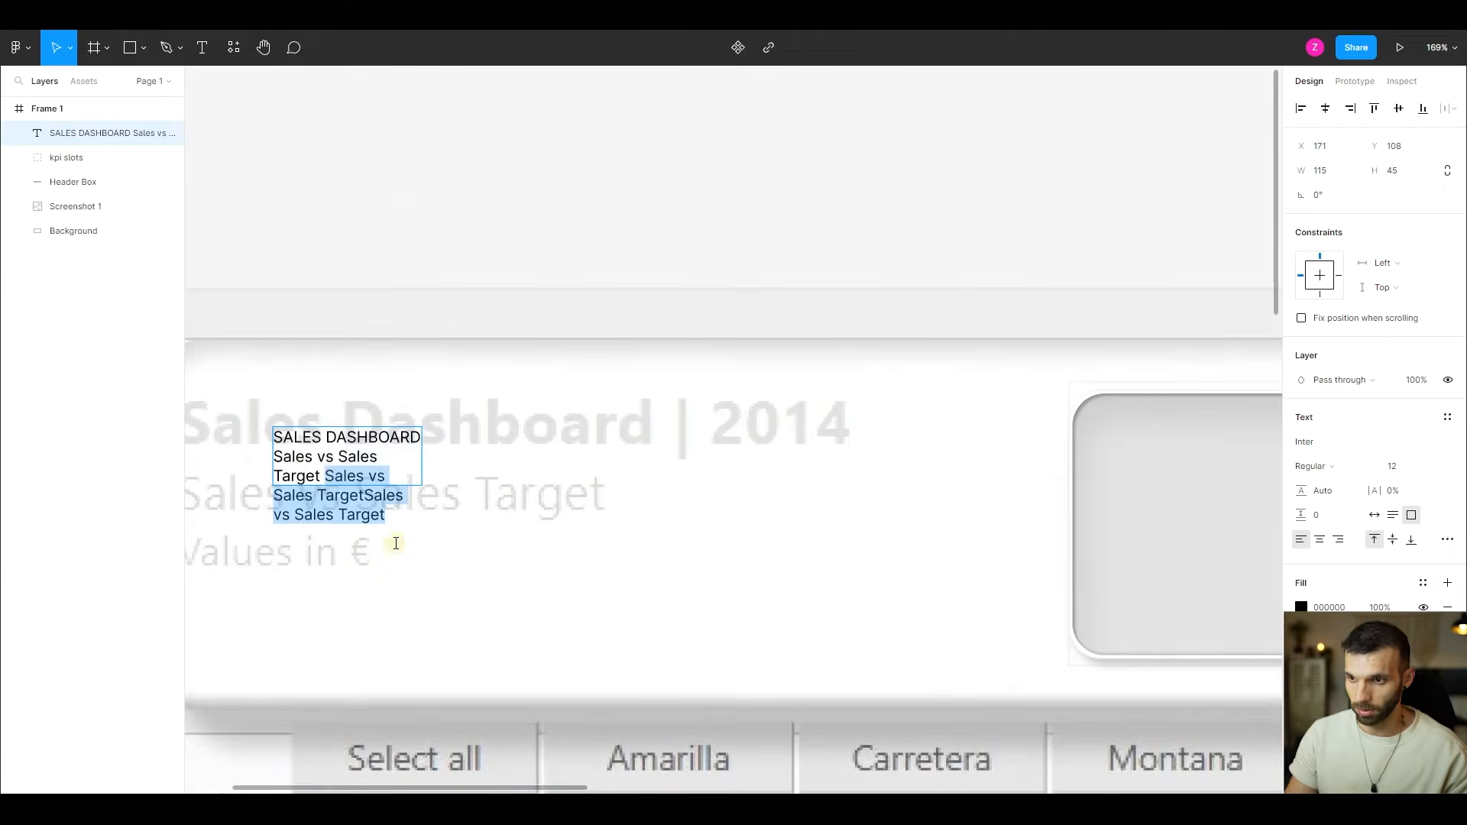
{"action": "key", "text": "BackSpace"}
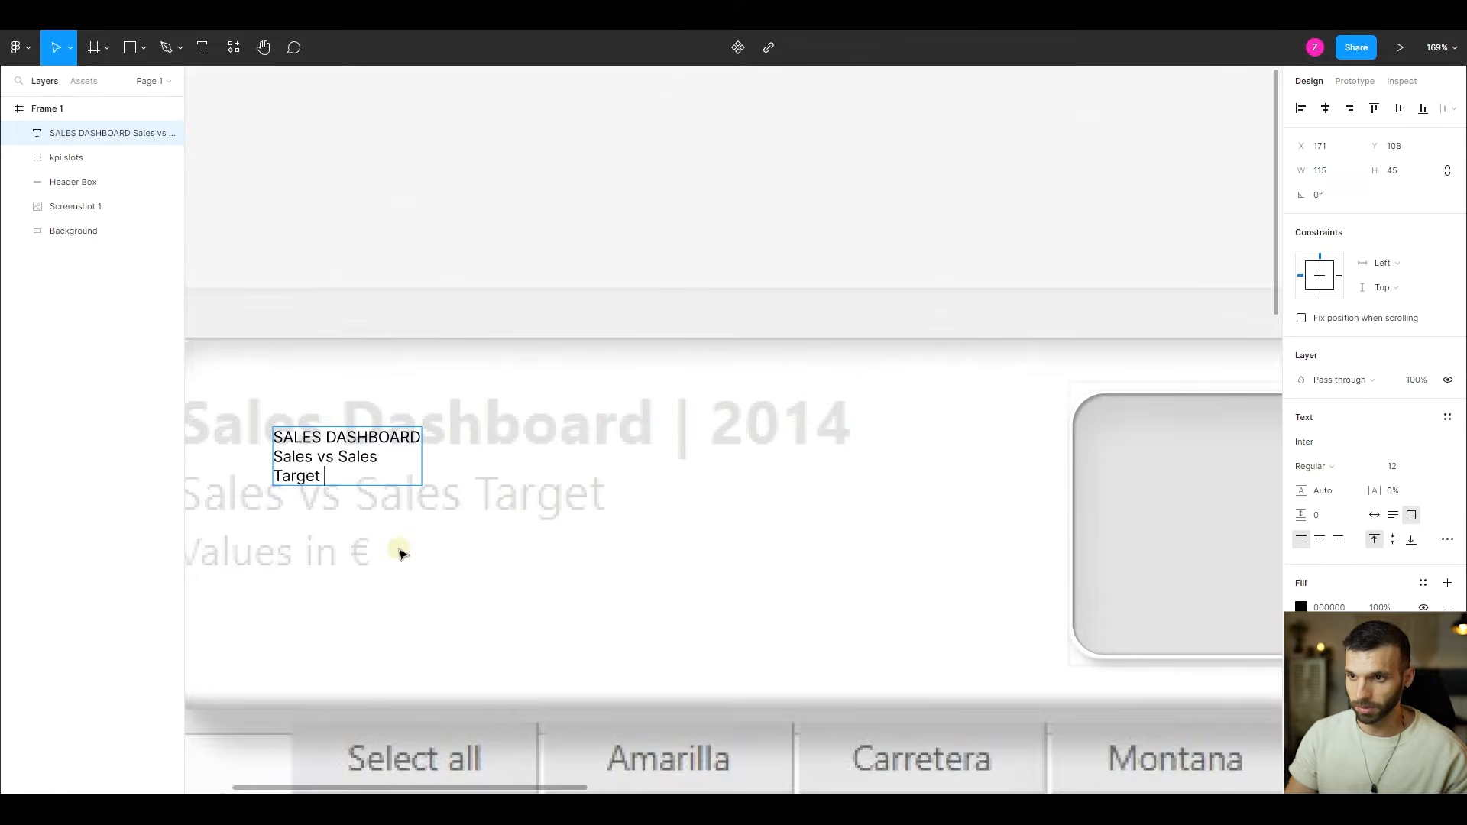
- Set the heading text to auto width and break the line between "SALES DASHBOARD" and "Sales vs Sales Target"
{"action": "left_click", "coordinate": [1374, 514]}
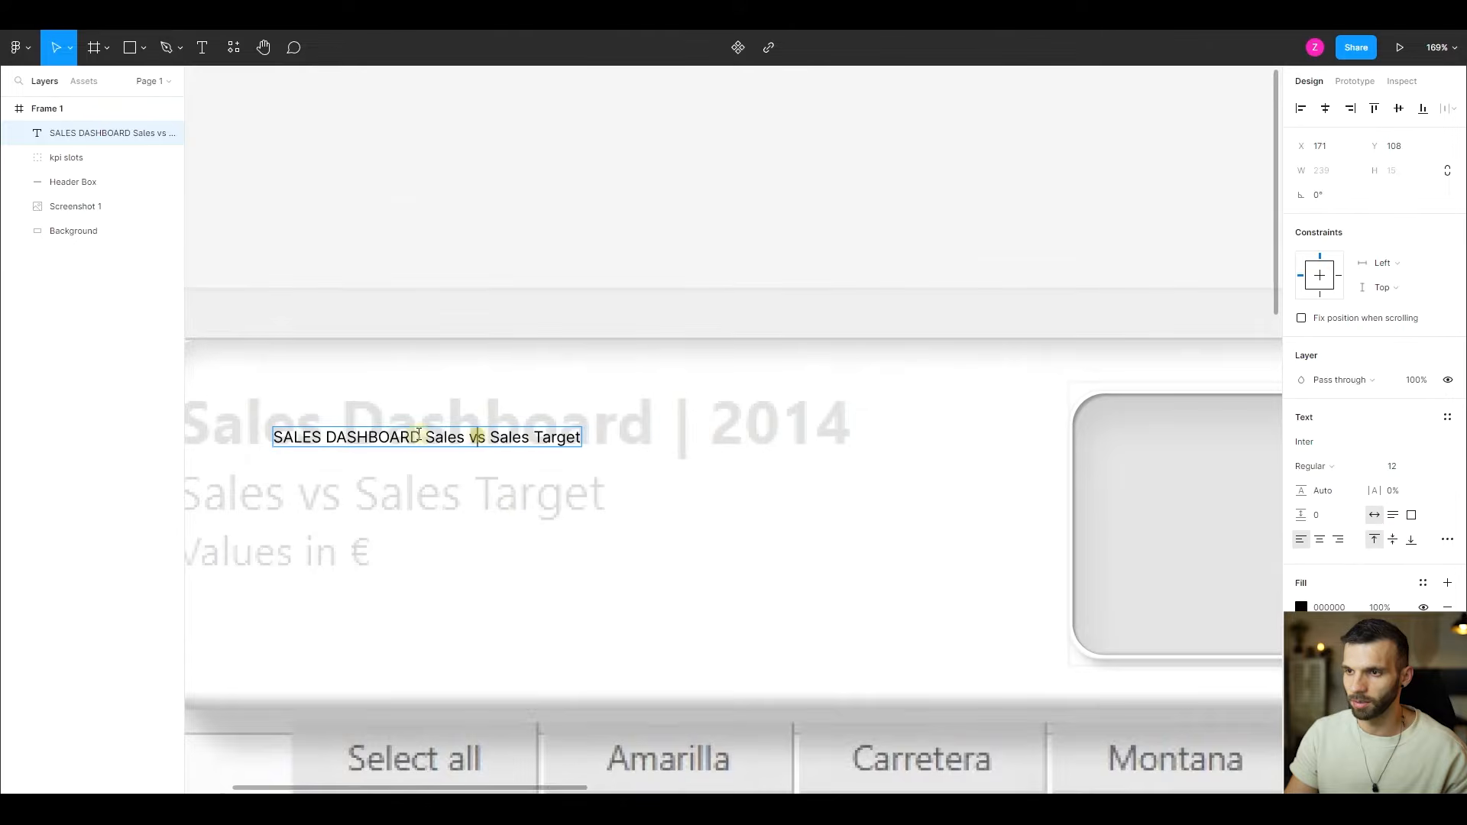
{"action": "key", "text": "BackSpace"}
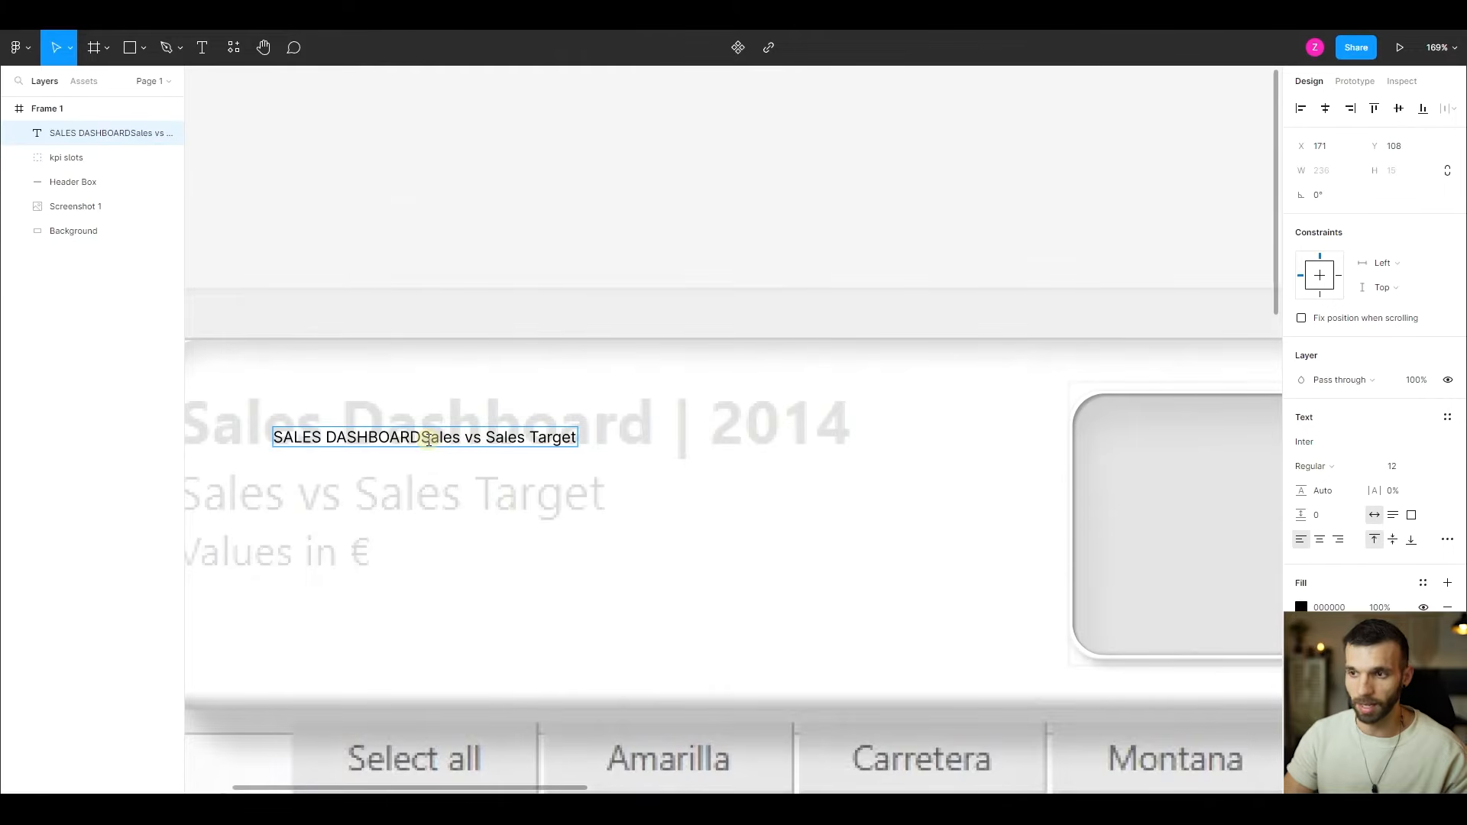
{"action": "key", "text": "Return"}
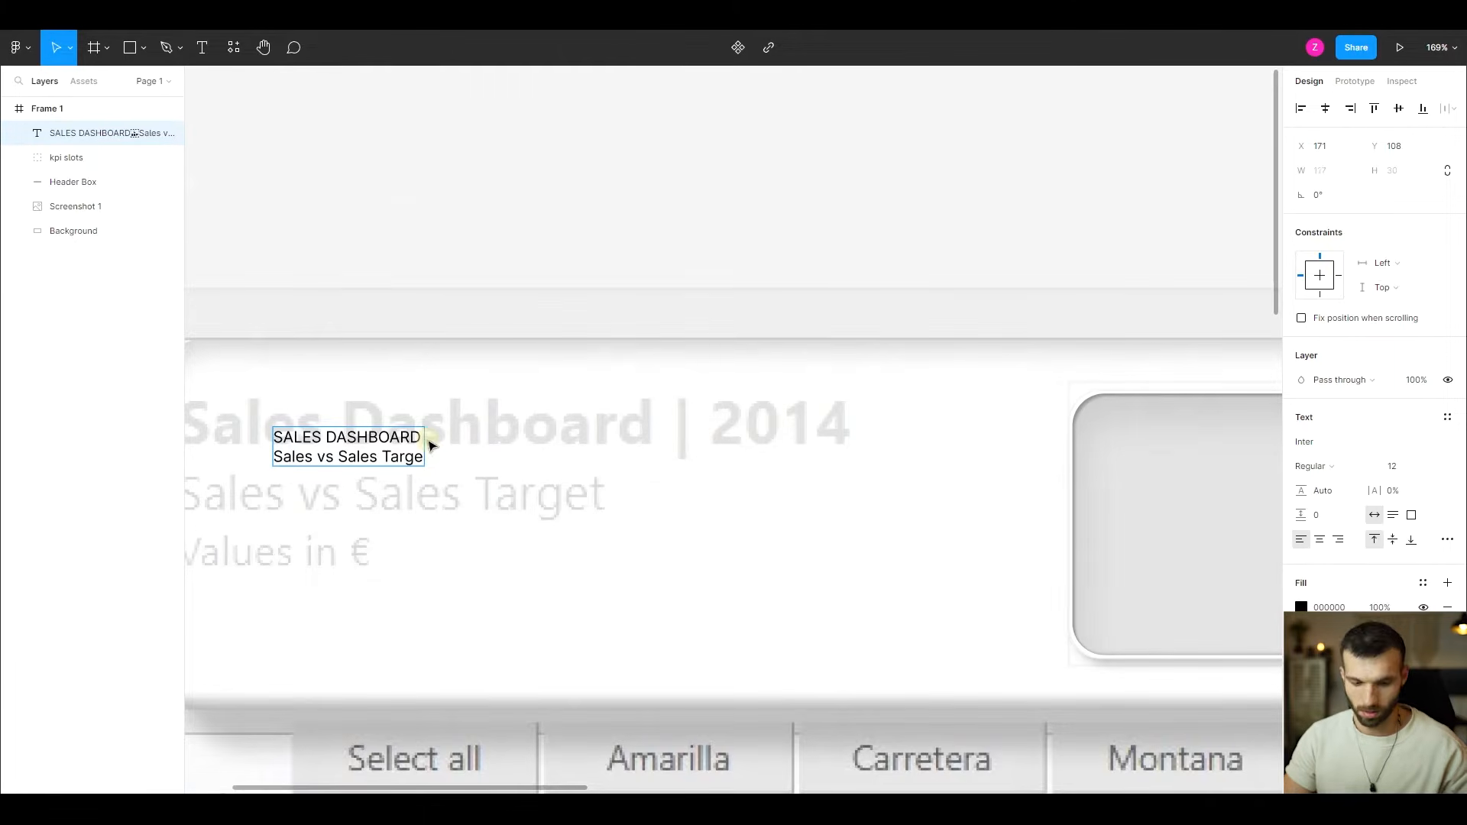
- Add a third line reading "Value in €" below "Sales vs Sales Target" in the heading text
{"action": "key", "text": "Return"}
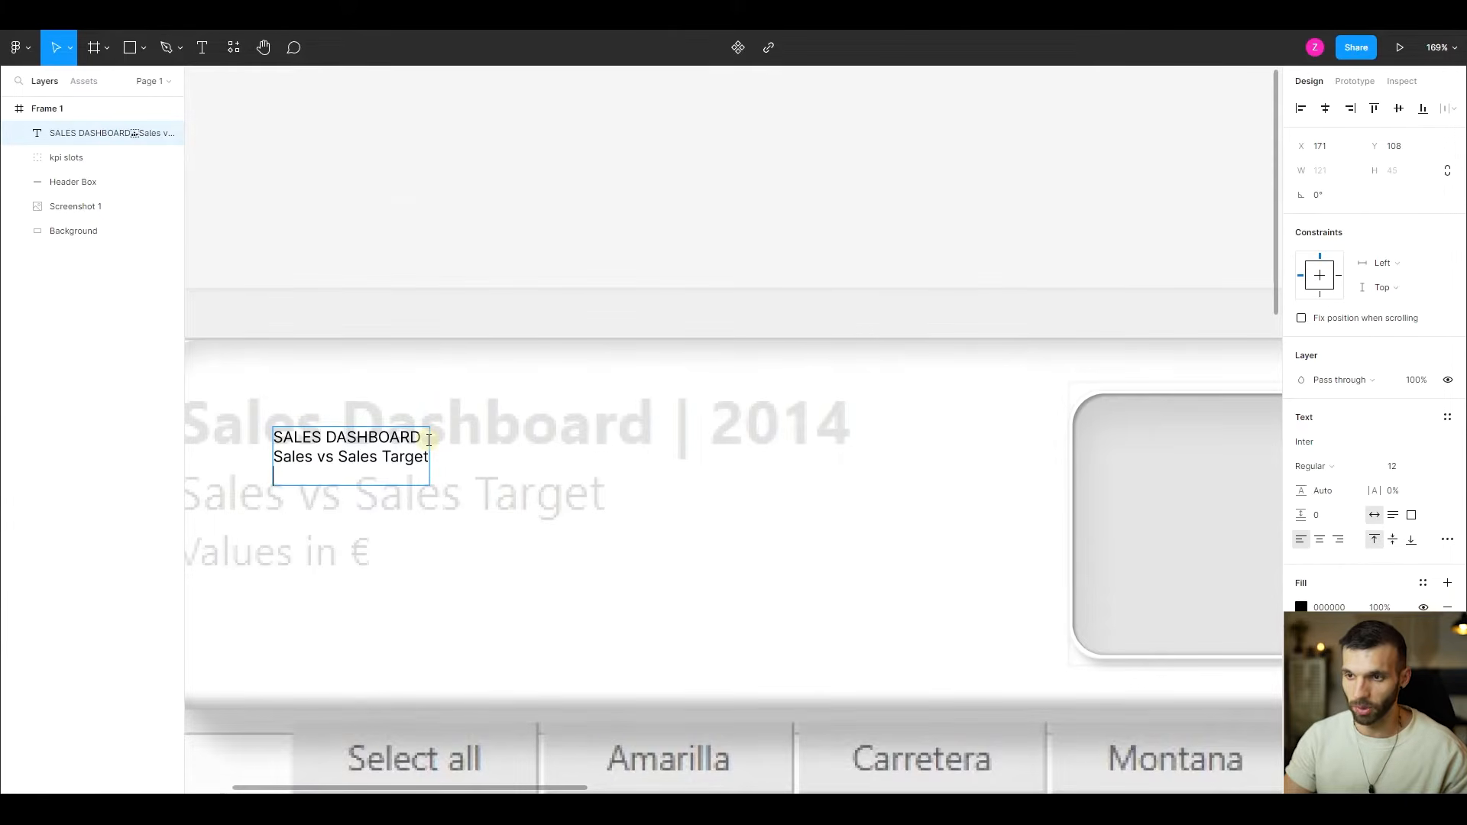
{"action": "type", "text": "Value"}
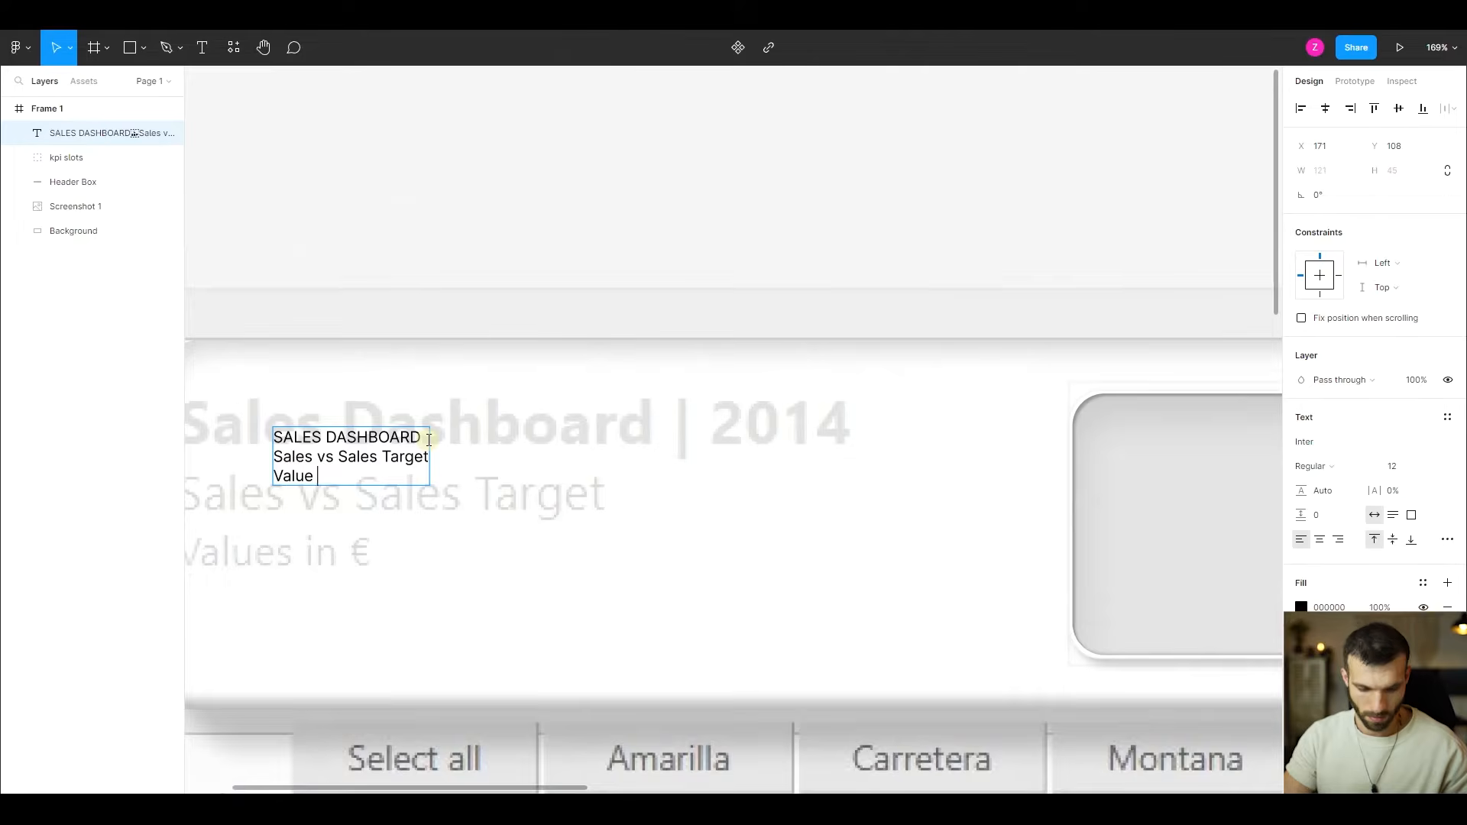
{"action": "type", "text": " in"}
{"action": "key", "text": "ctrl+alt+e"}
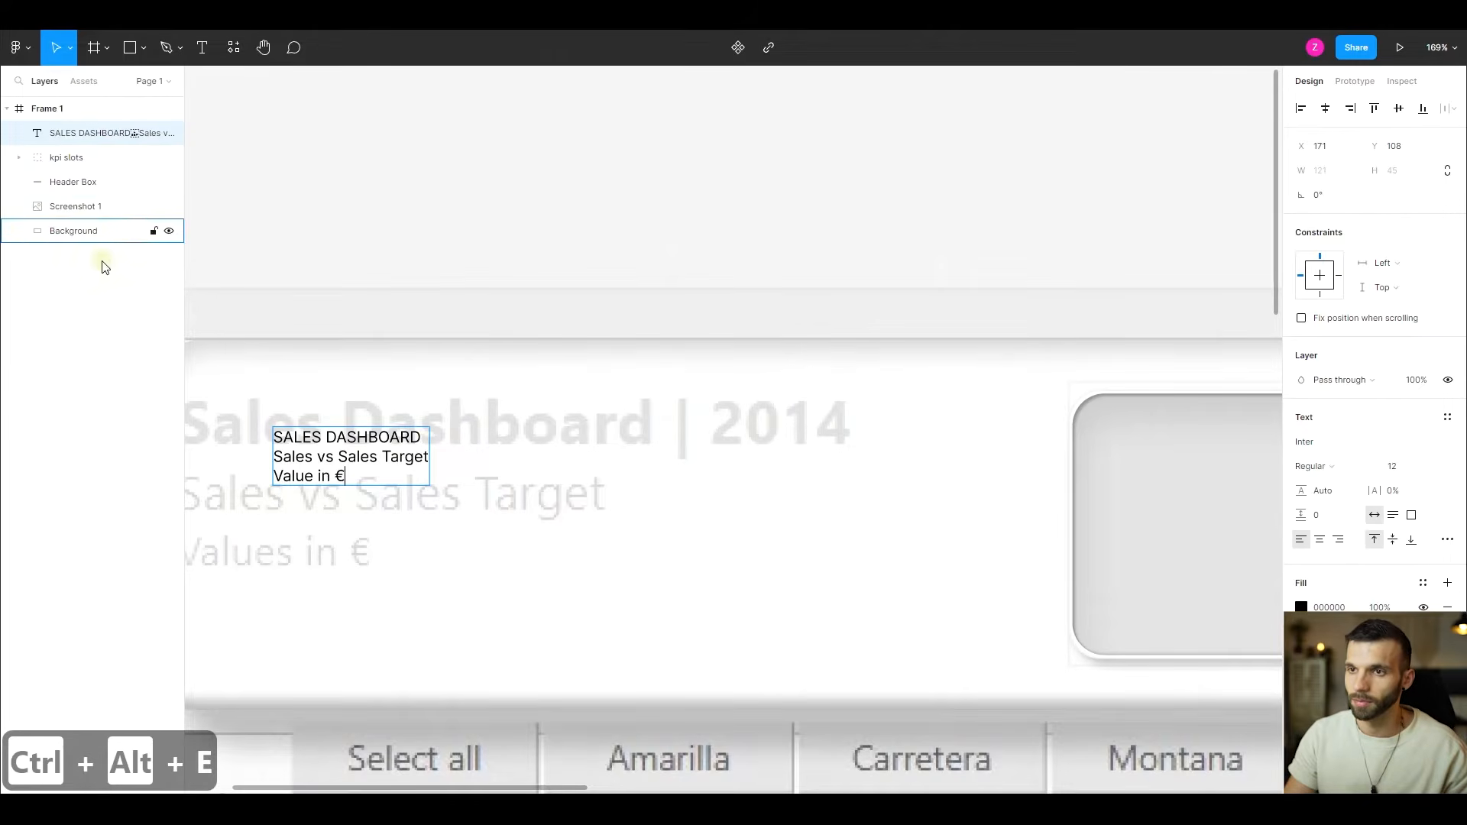
{"action": "left_click_drag", "start_coordinate": [182, 197], "coordinate": [383, 229]}
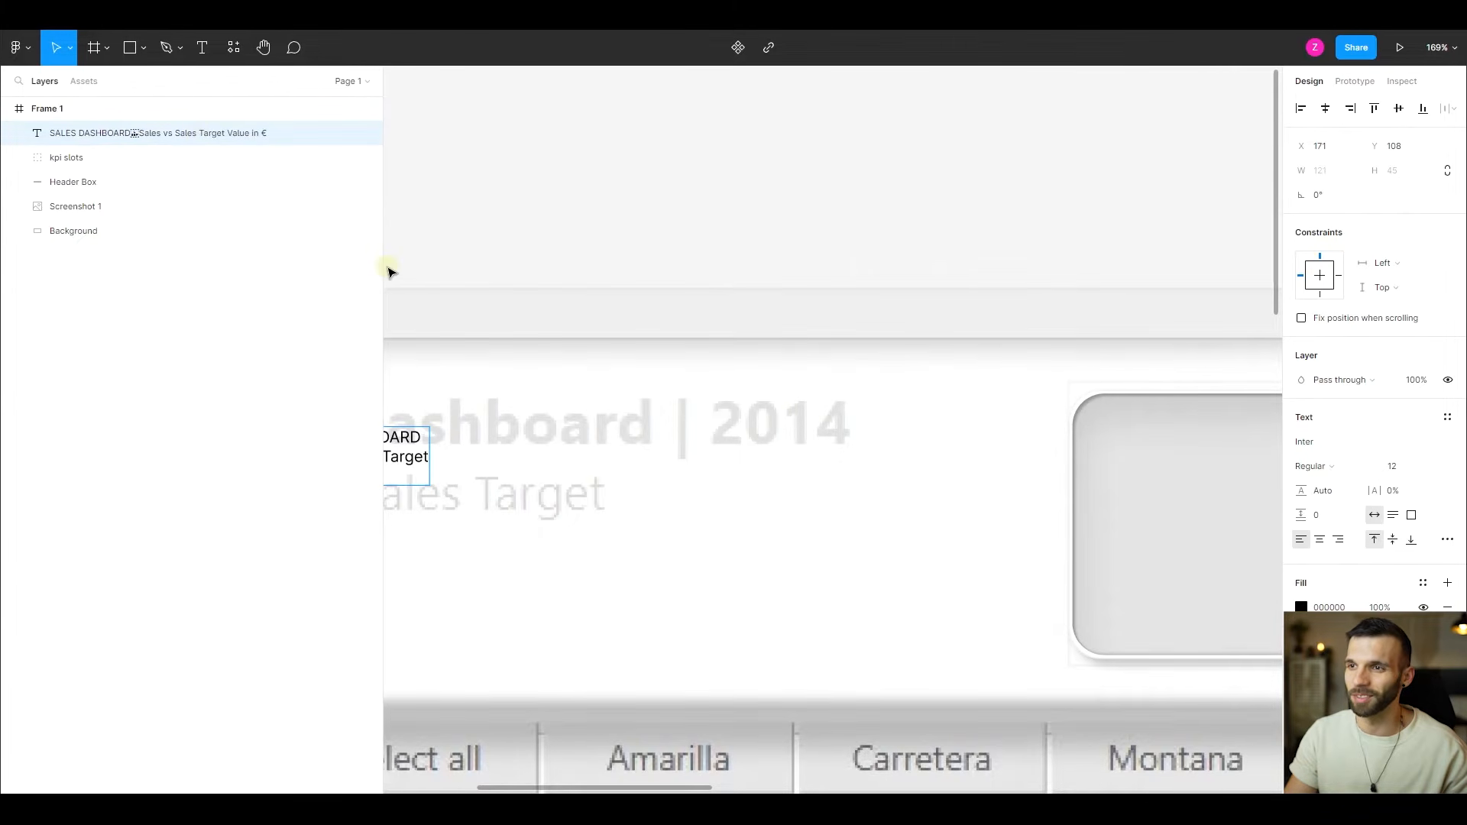
{"action": "left_click_drag", "start_coordinate": [382, 264], "coordinate": [185, 254]}
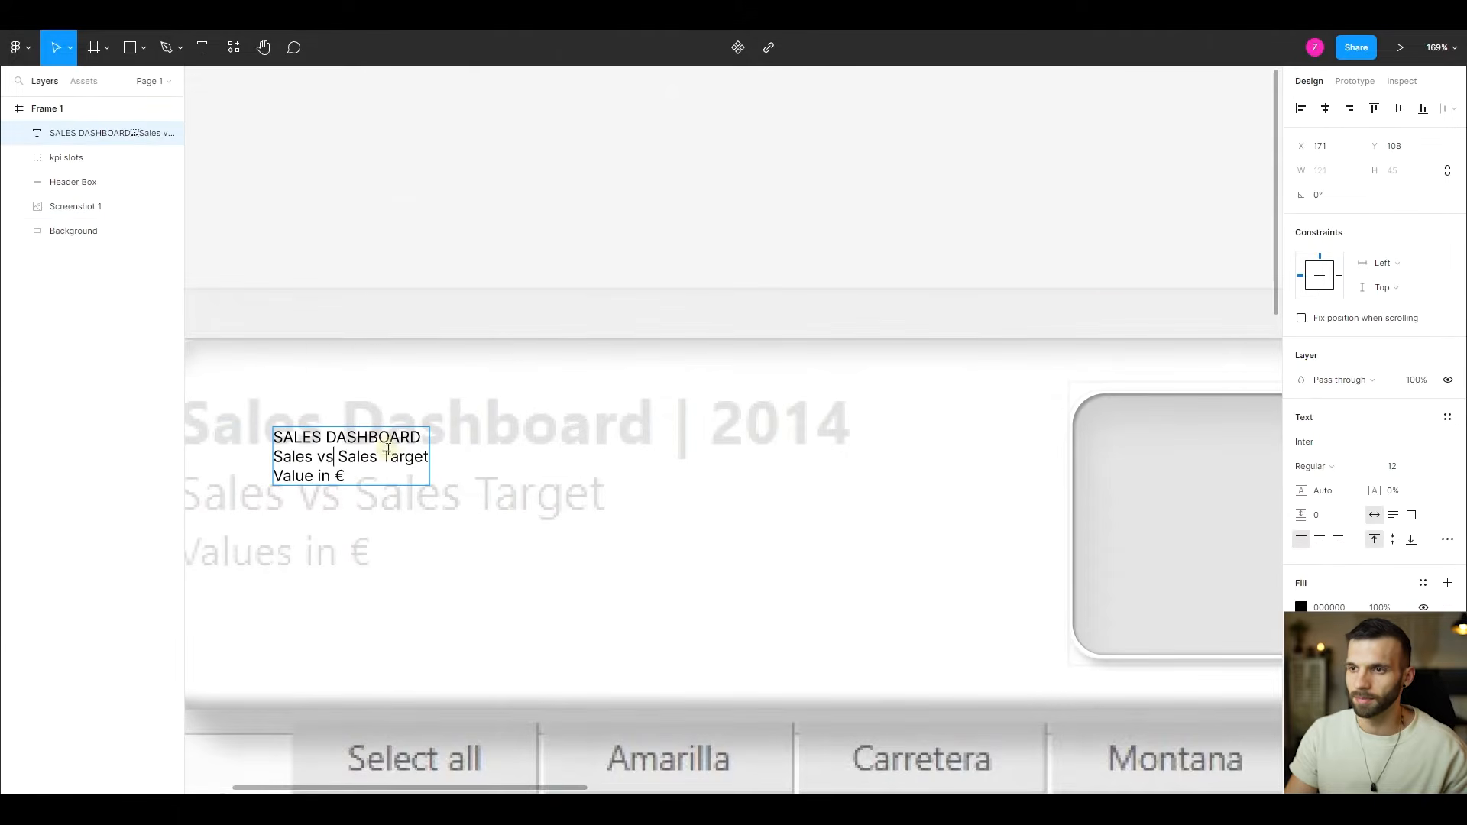
- Extend the heading's first line to read "SALES DASHBOARD | 2014" and colour the whole heading text grey 747474
{"action": "key", "text": "Delete"}
{"action": "type", "text": "@"}
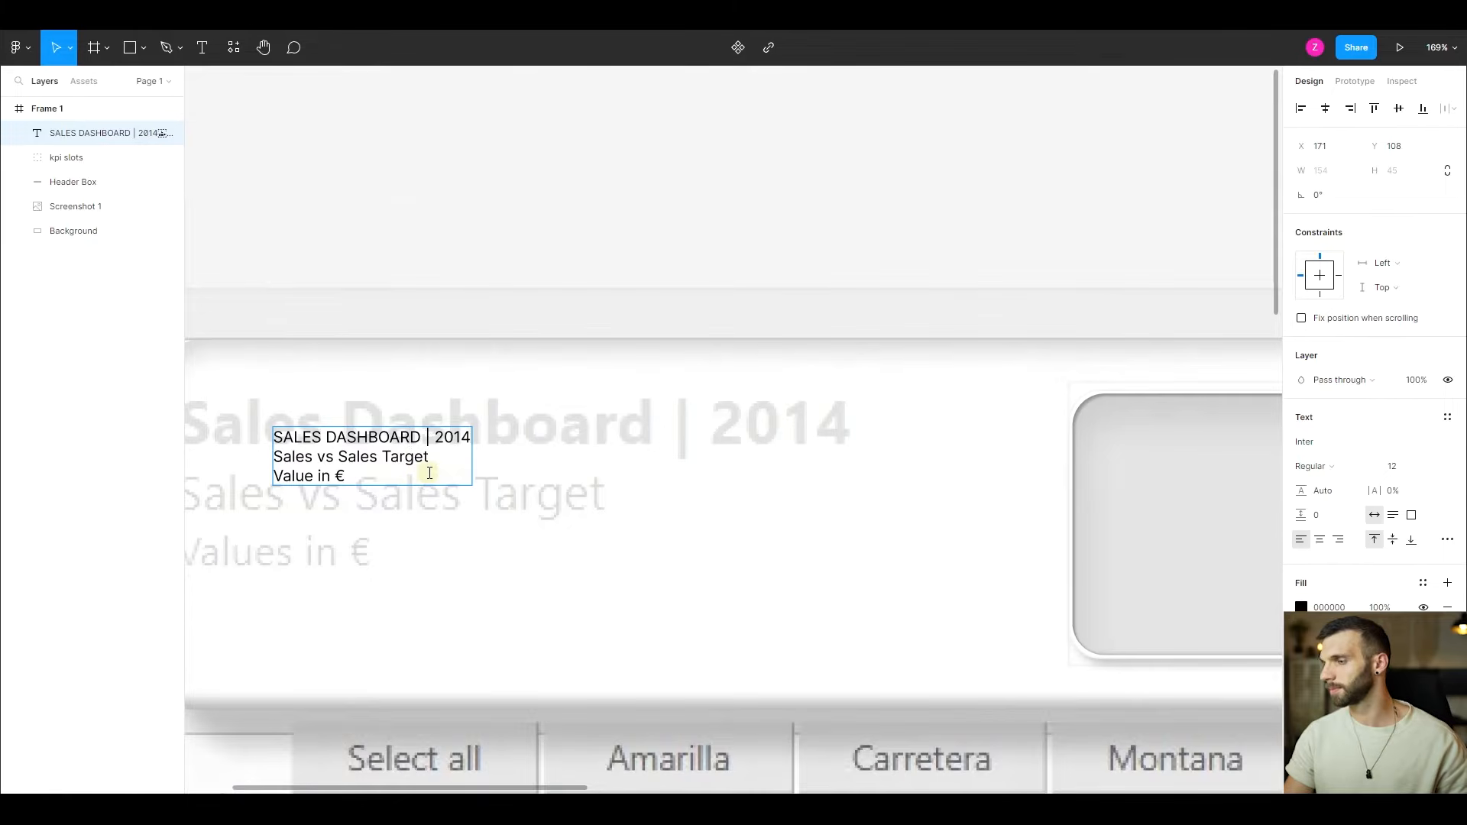
{"action": "key", "text": "ctrl+a"}
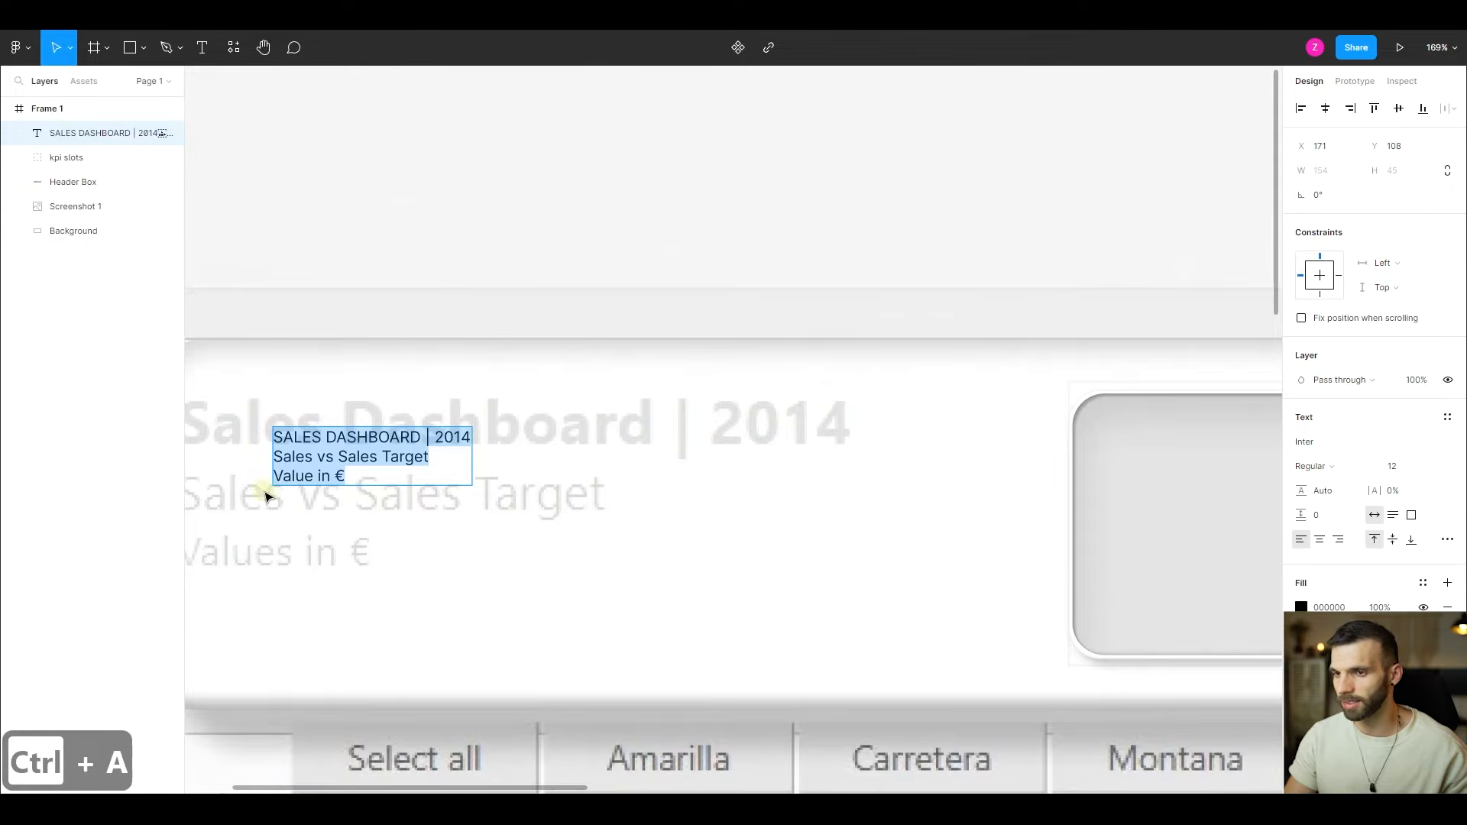
{"action": "left_click", "coordinate": [1303, 606]}
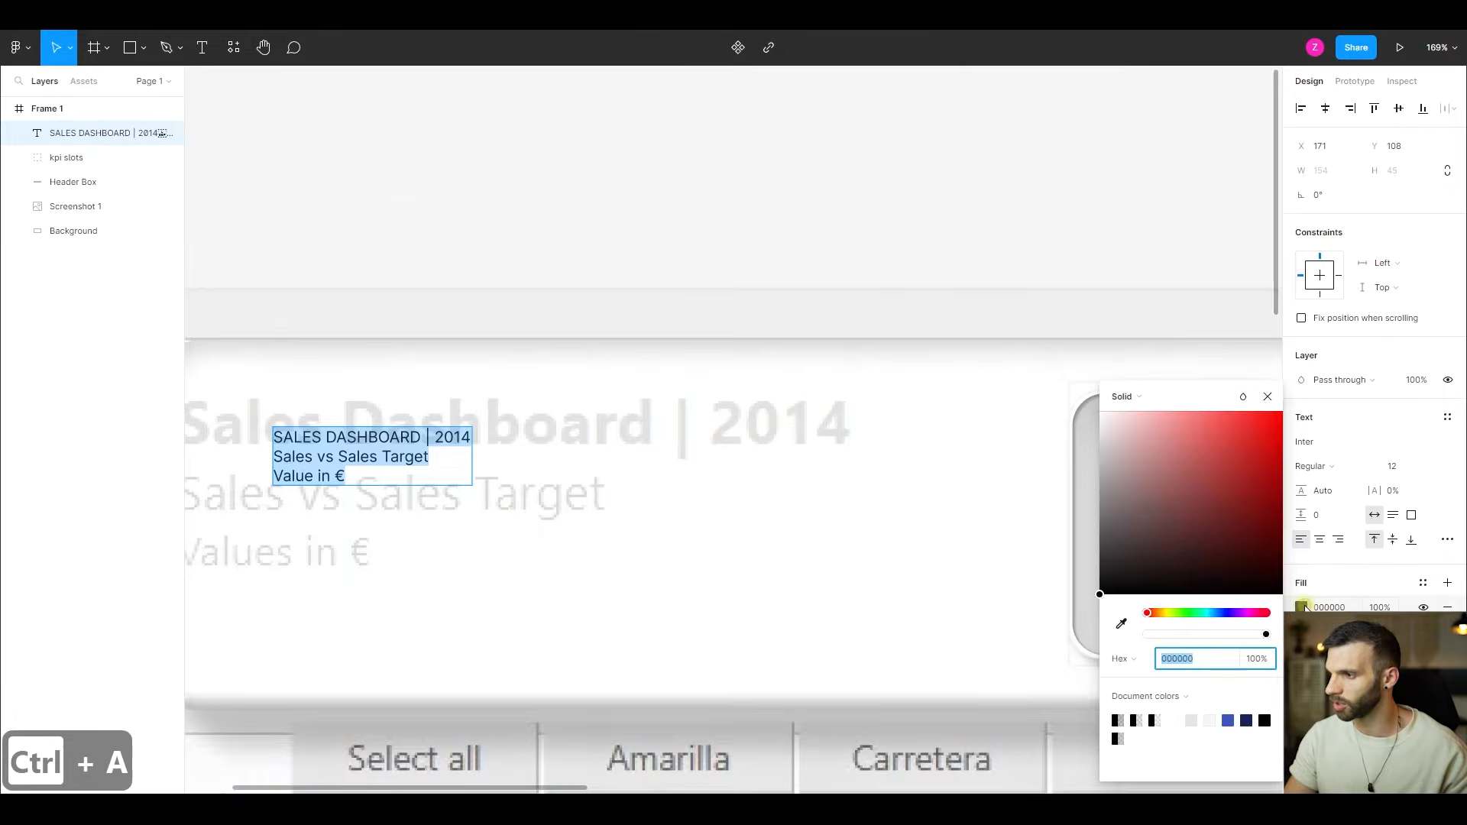
{"action": "left_click_drag", "start_coordinate": [1134, 535], "coordinate": [1087, 518]}
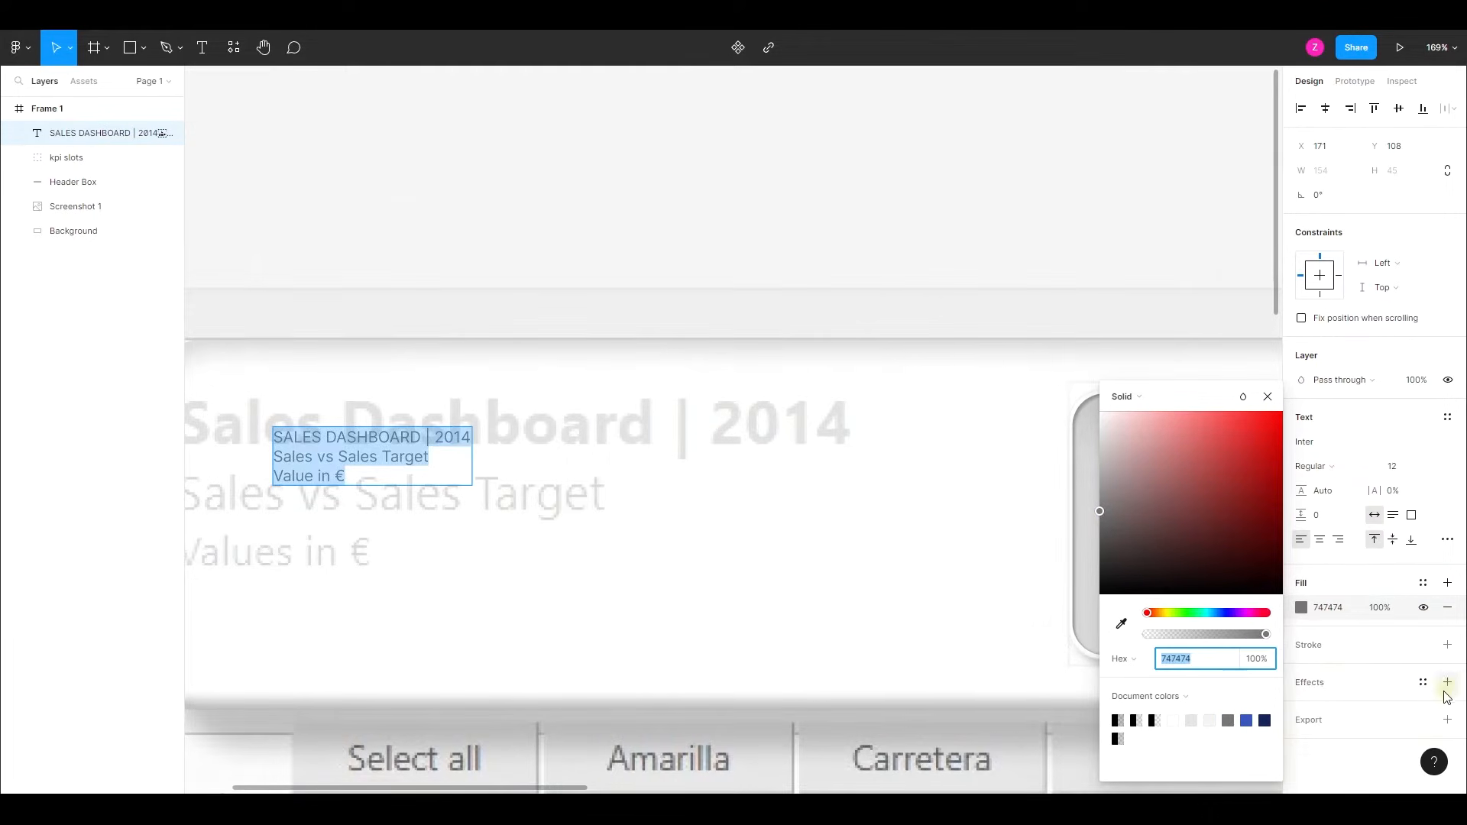
- Add an inner shadow to the heading text with X 1, Y 1 and blur 1
{"action": "left_click", "coordinate": [1447, 682]}
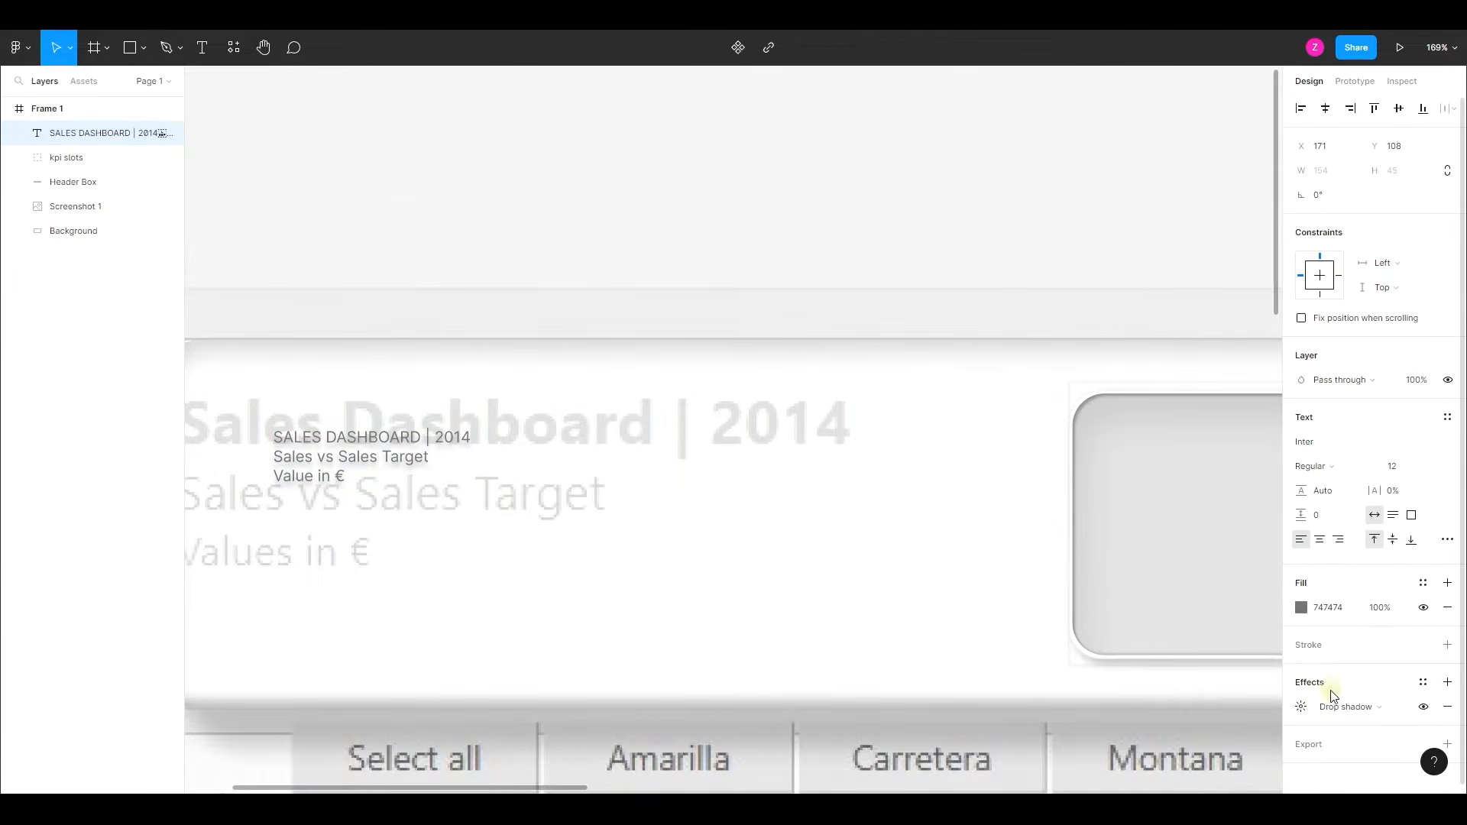
{"action": "left_click", "coordinate": [1340, 706]}
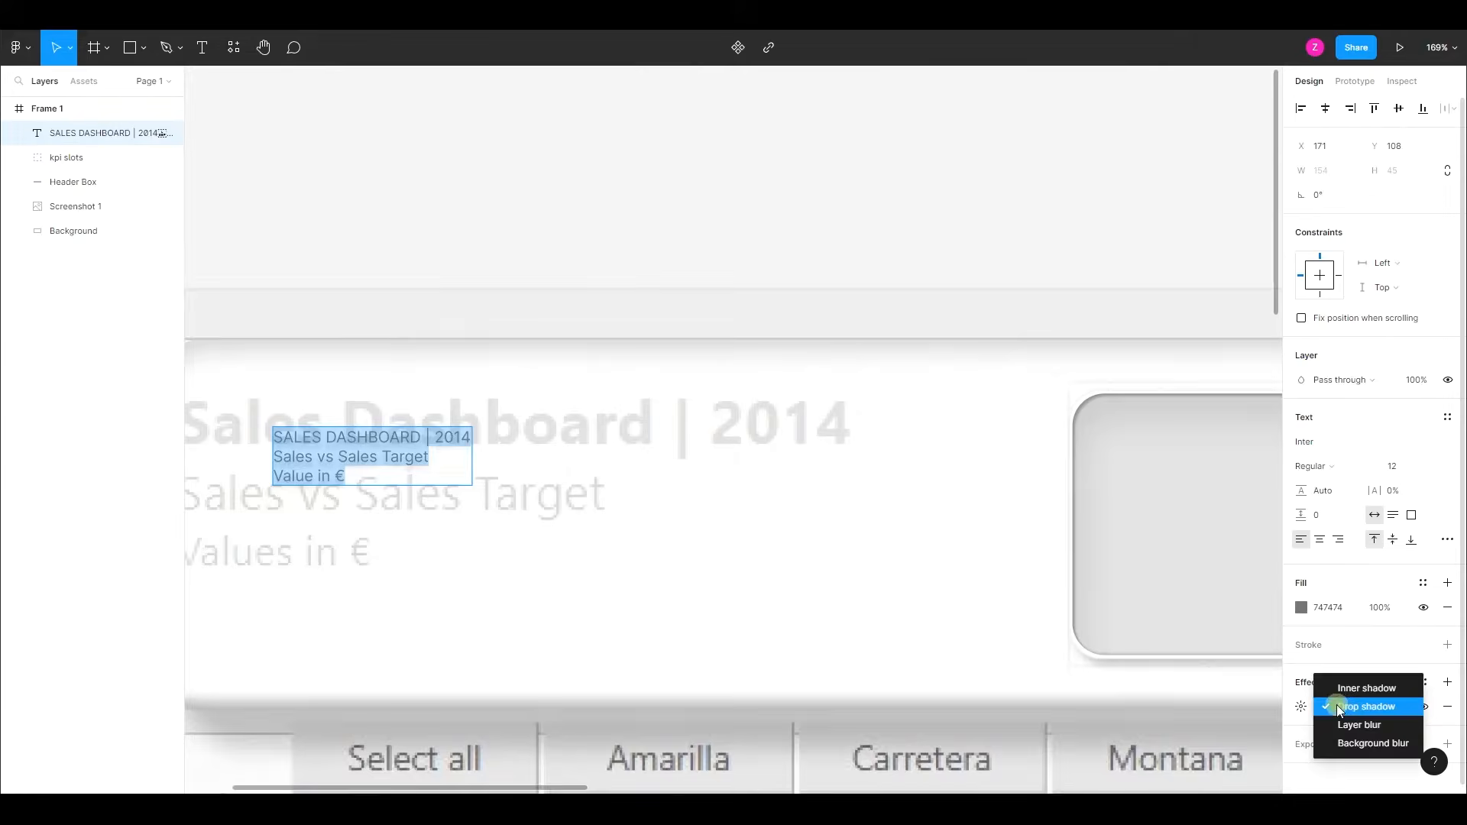
{"action": "left_click", "coordinate": [1365, 691]}
{"action": "left_click", "coordinate": [1304, 708]}
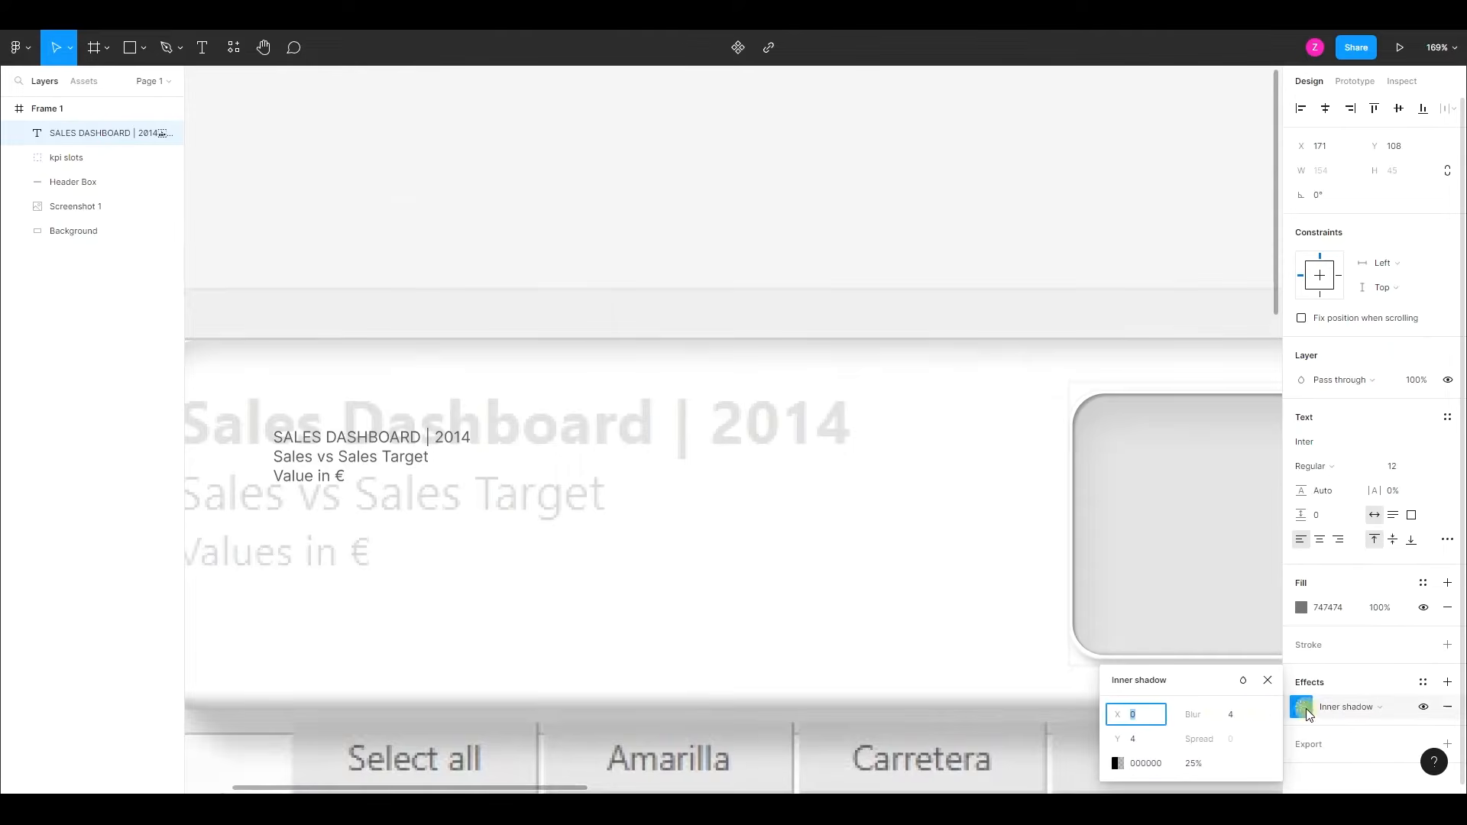
{"action": "type", "text": "1"}
{"action": "left_click", "coordinate": [1147, 738]}
{"action": "type", "text": "1"}
{"action": "left_click", "coordinate": [1235, 716]}
{"action": "type", "text": "1"}
{"action": "key", "text": "Return"}
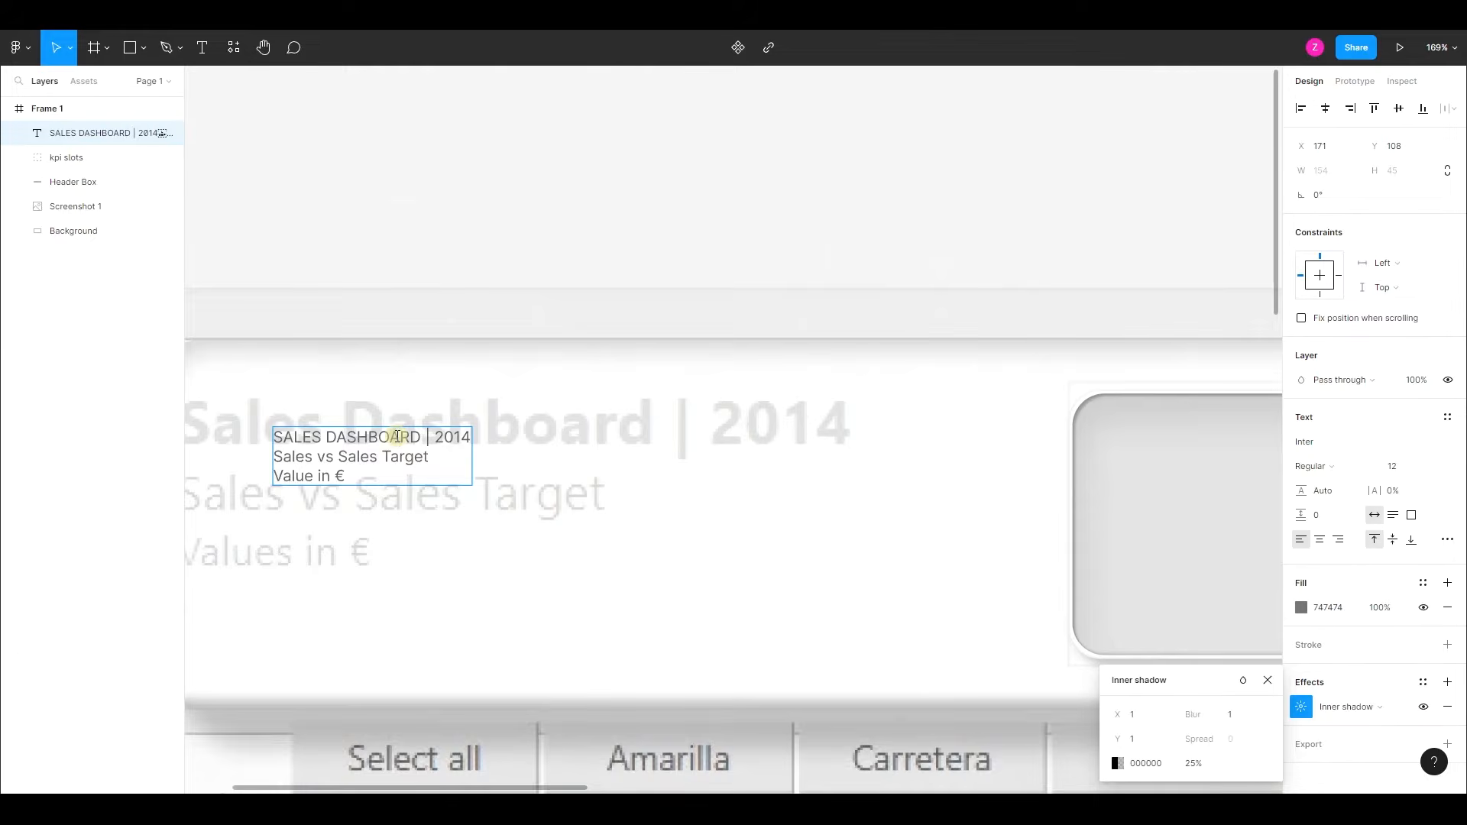
- Set the font size of the "SALES DASHBOARD | 2014" line to 44 and inspect the lettering up close
{"action": "key", "text": "shift+Home"}
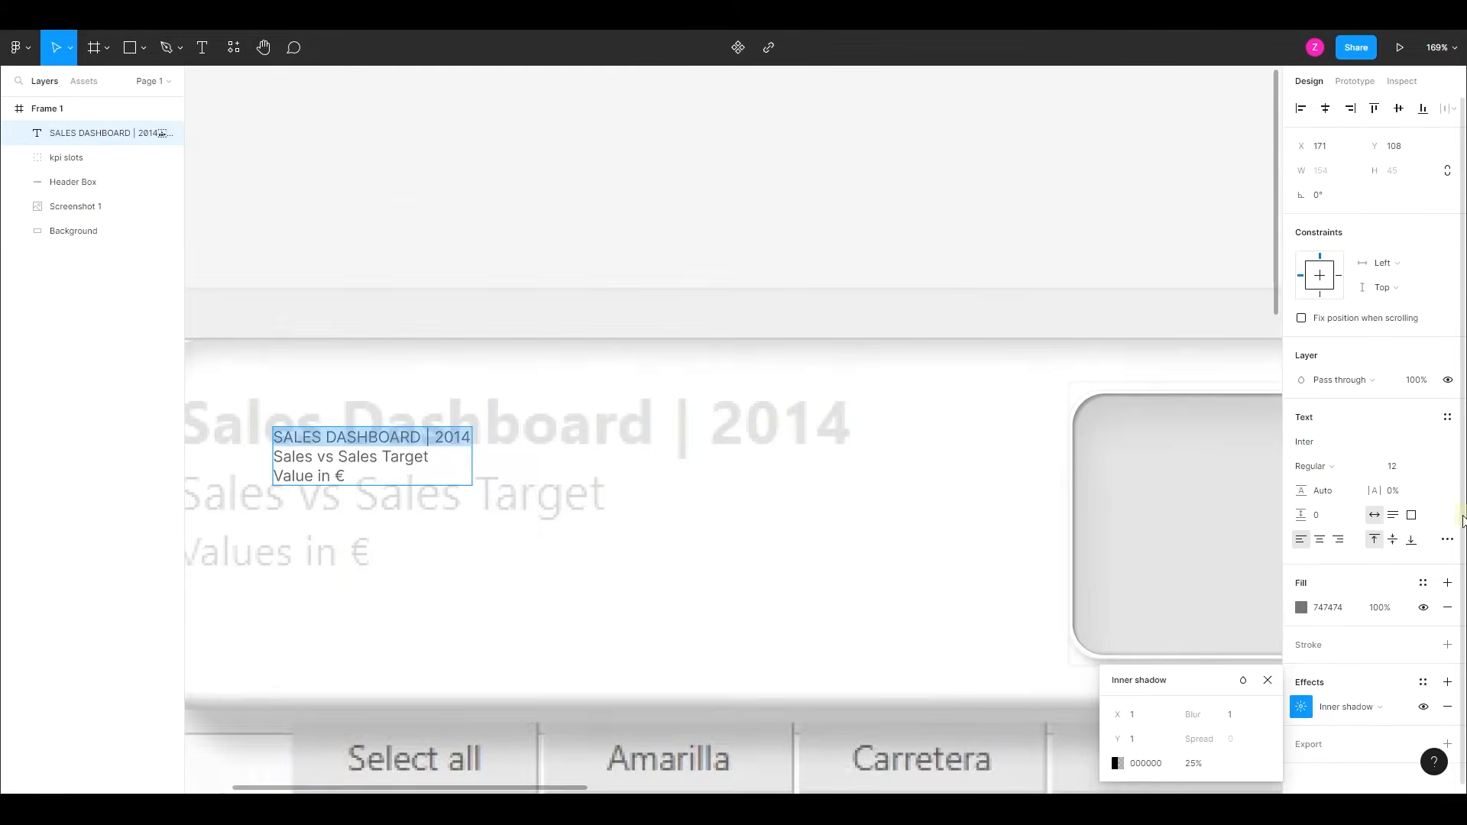
{"action": "left_click", "coordinate": [1392, 467]}
{"action": "type", "text": "44"}
{"action": "key", "text": "Return"}
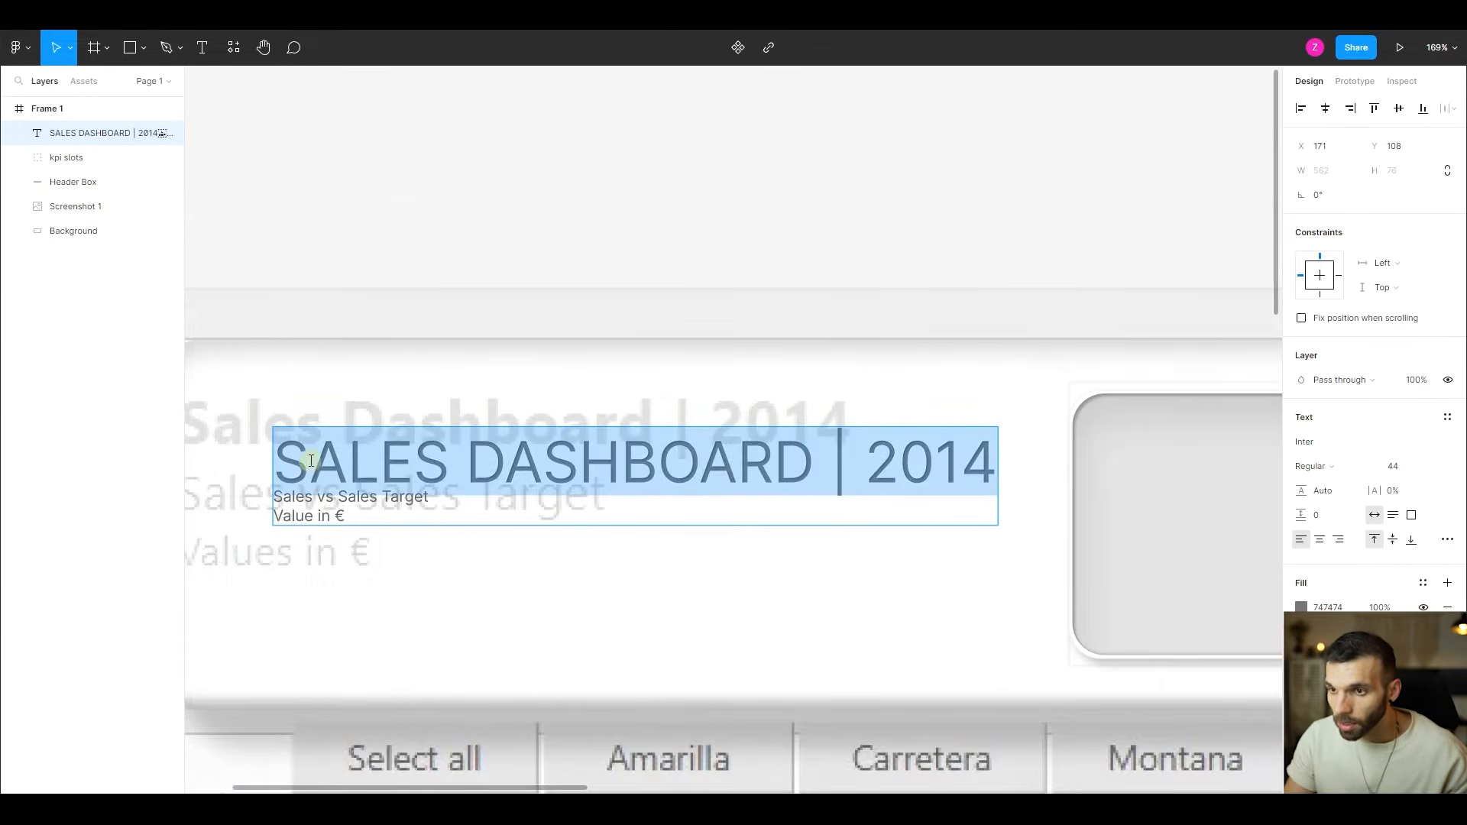
{"action": "scroll", "coordinate": [360, 475], "scroll_direction": "up", "scroll_amount": 10}
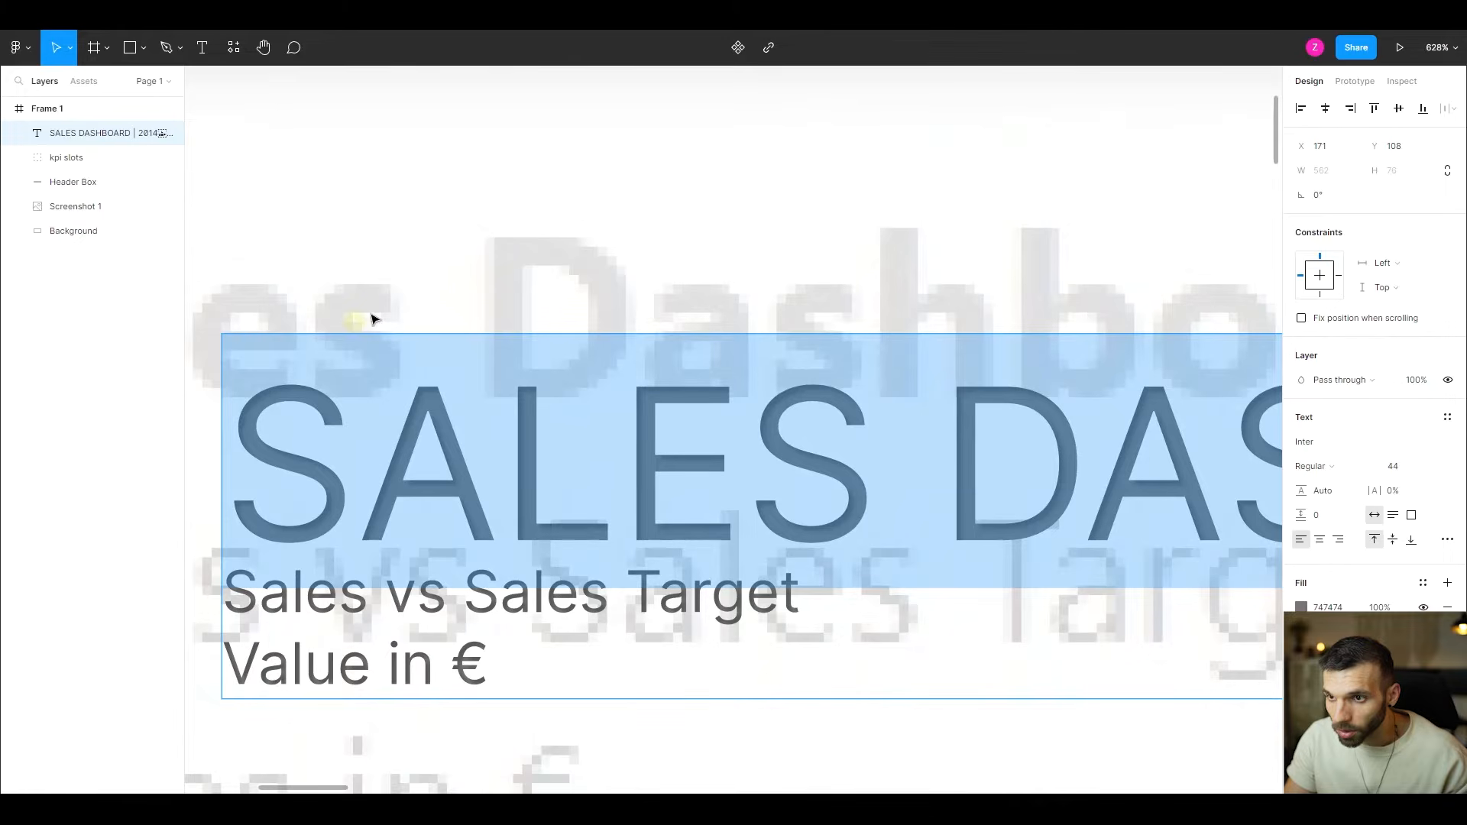
{"action": "scroll", "coordinate": [321, 444], "scroll_direction": "down", "scroll_amount": 10}
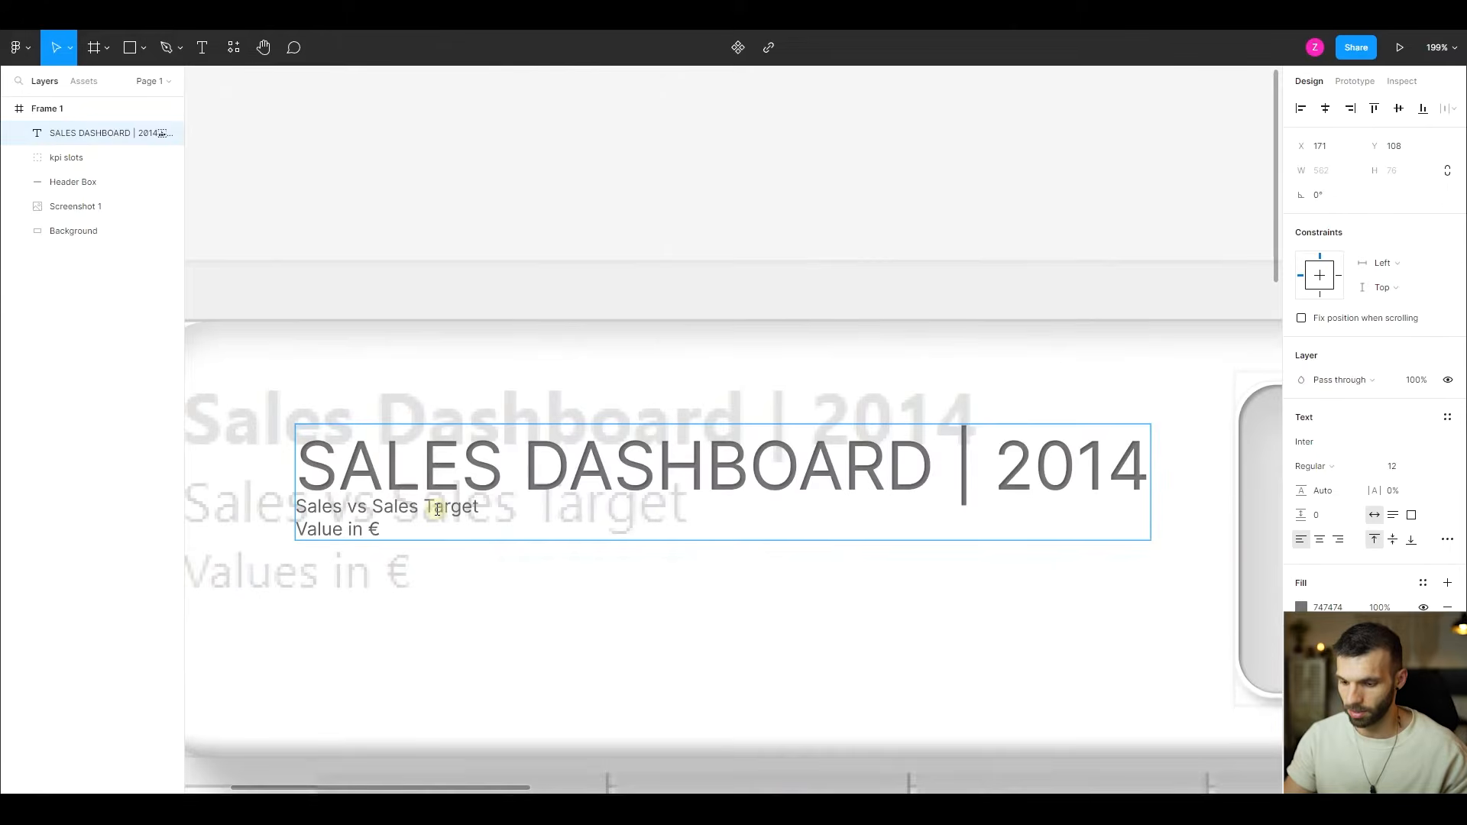
- Set the "Sales vs Sales Target" line to font size 36 and the "Value in €" line to 28
{"action": "triple_click", "coordinate": [437, 510]}
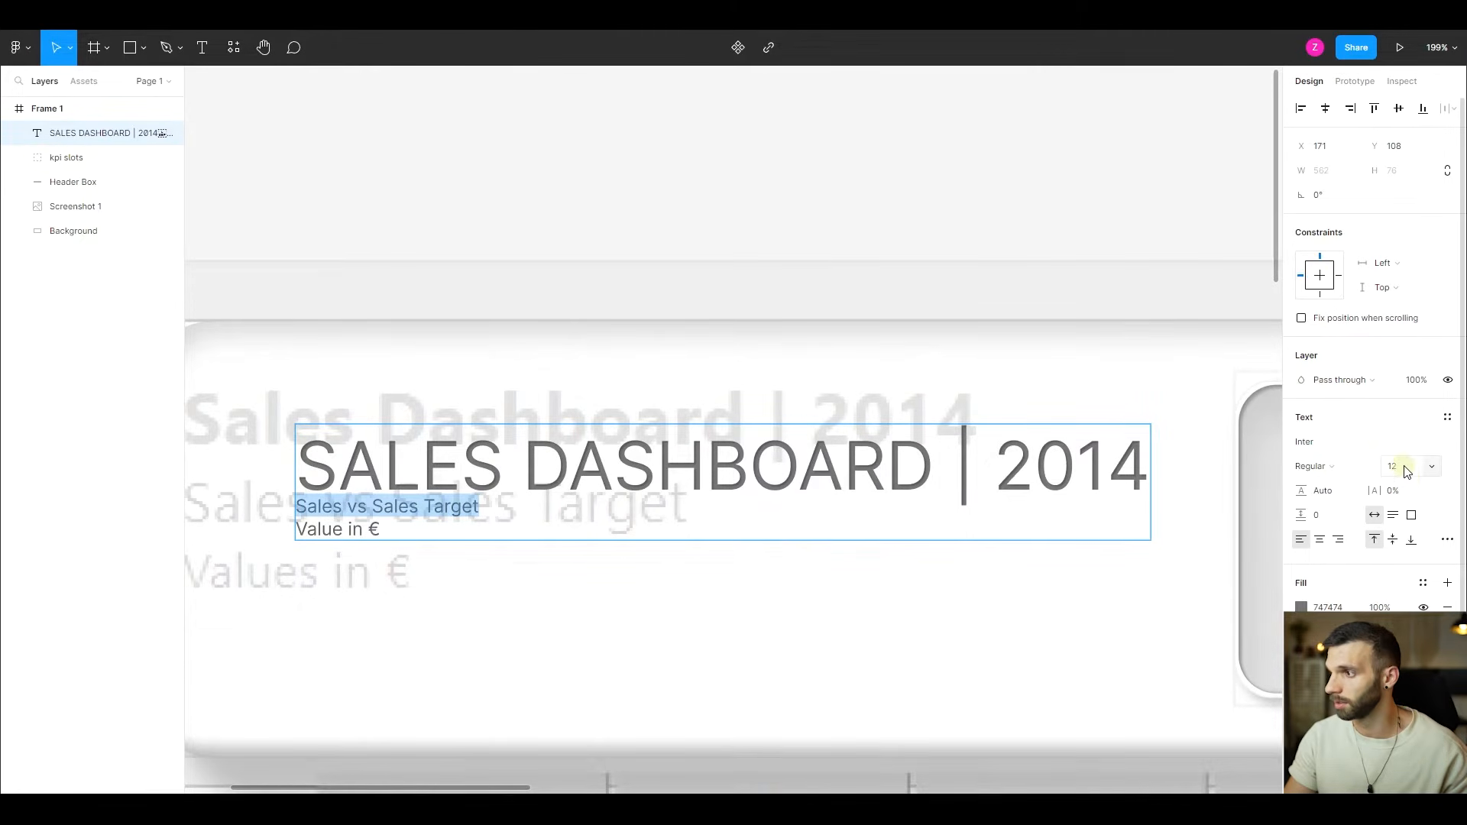
{"action": "left_click", "coordinate": [1406, 469]}
{"action": "type", "text": "36"}
{"action": "key", "text": "Return"}
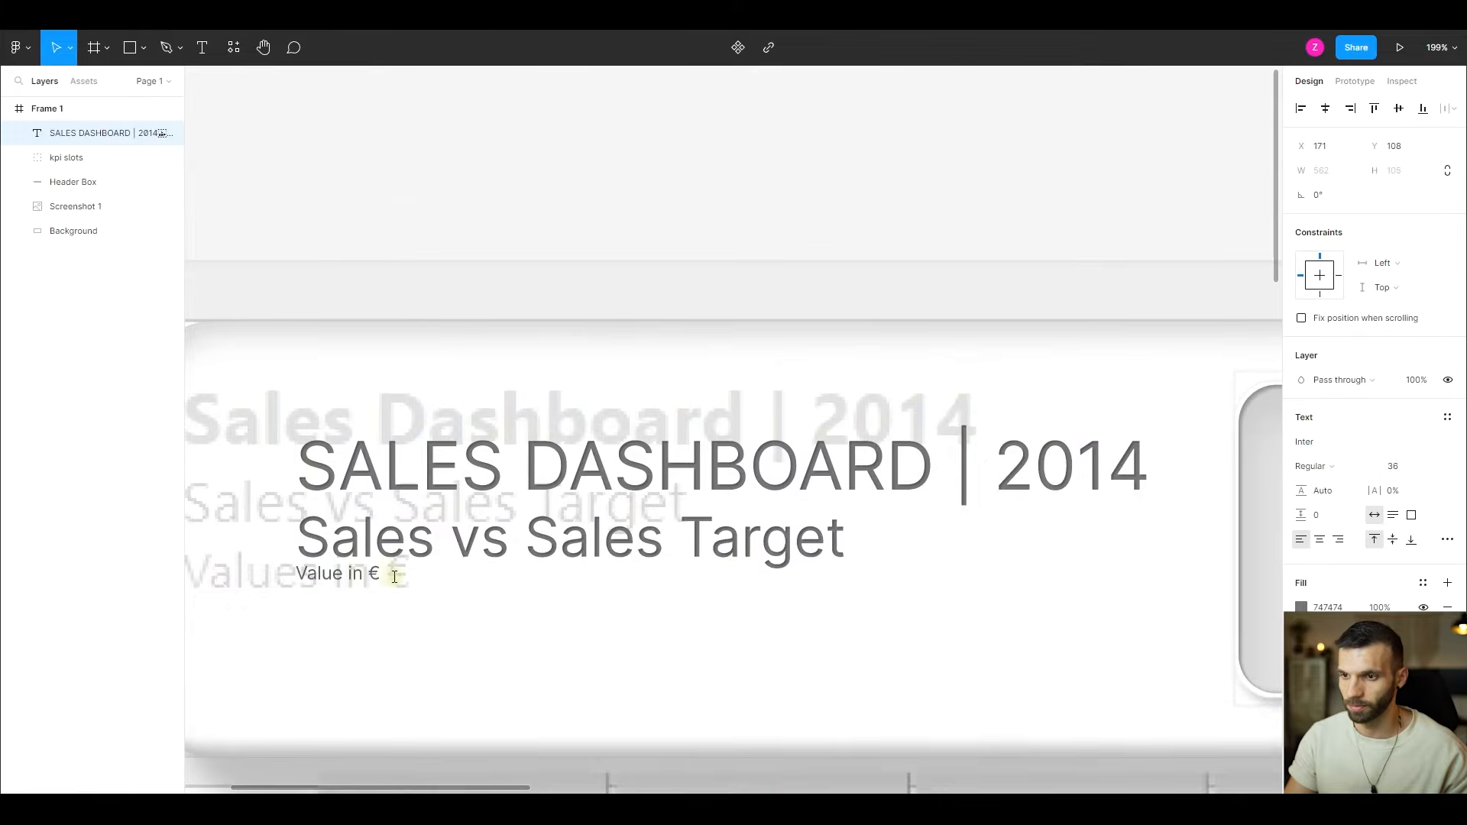
{"action": "triple_click", "coordinate": [373, 575]}
{"action": "left_click", "coordinate": [1406, 468]}
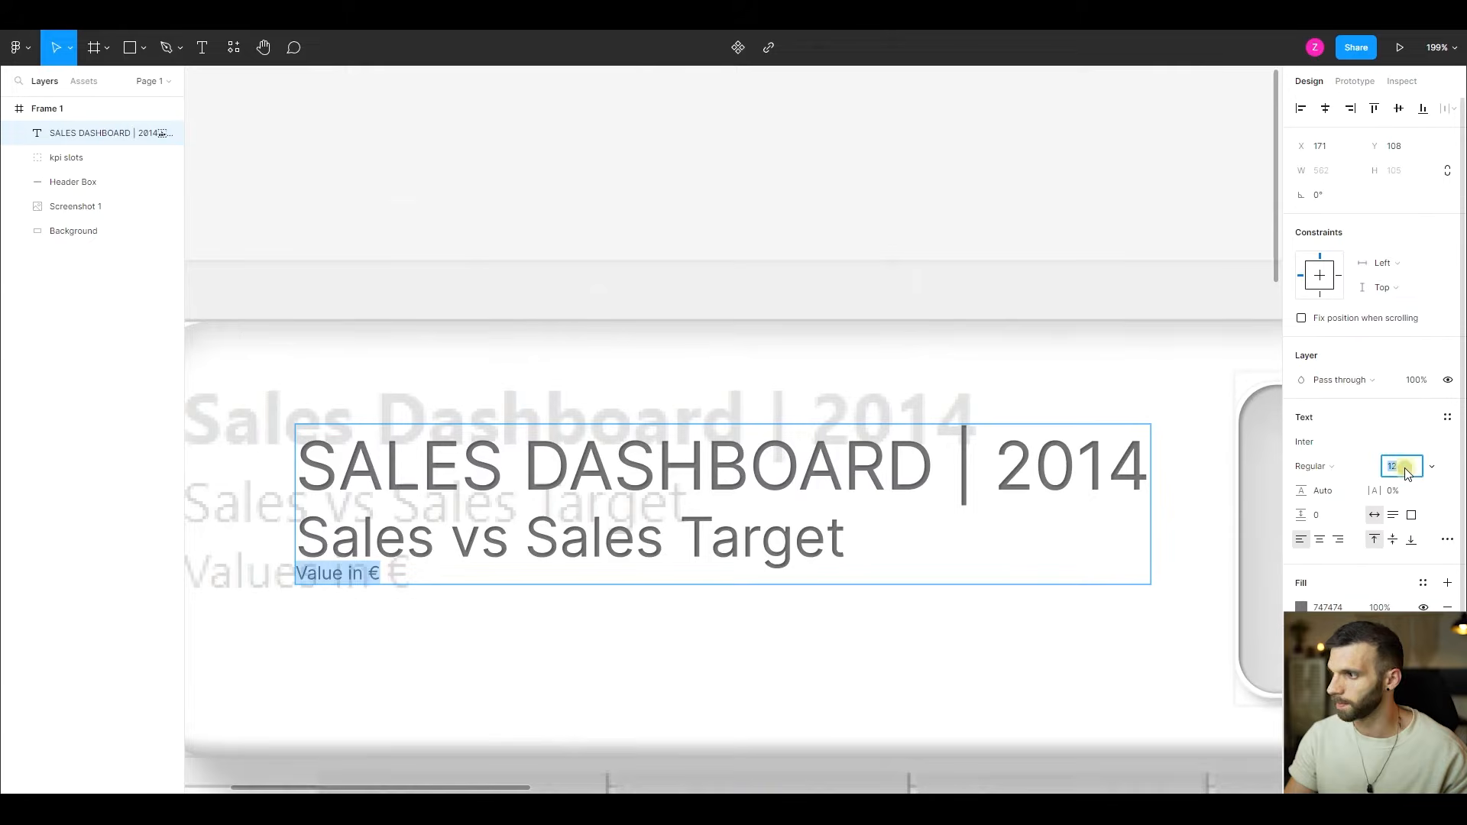
{"action": "type", "text": "28"}
{"action": "key", "text": "Return"}
- Set the paragraph spacing of the whole heading text to 17
{"action": "triple_click", "coordinate": [493, 536]}
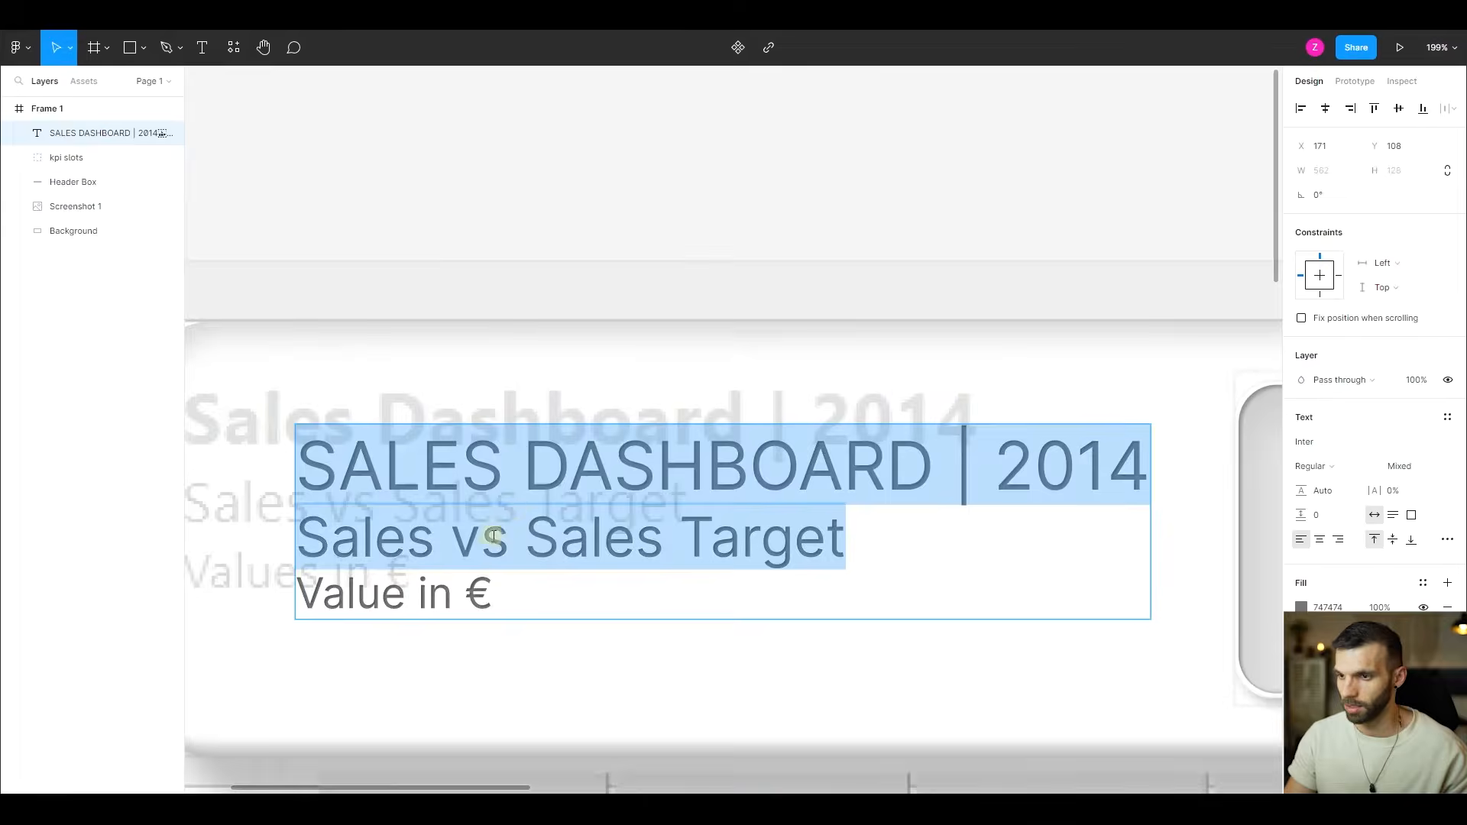
{"action": "key", "text": "ctrl+a"}
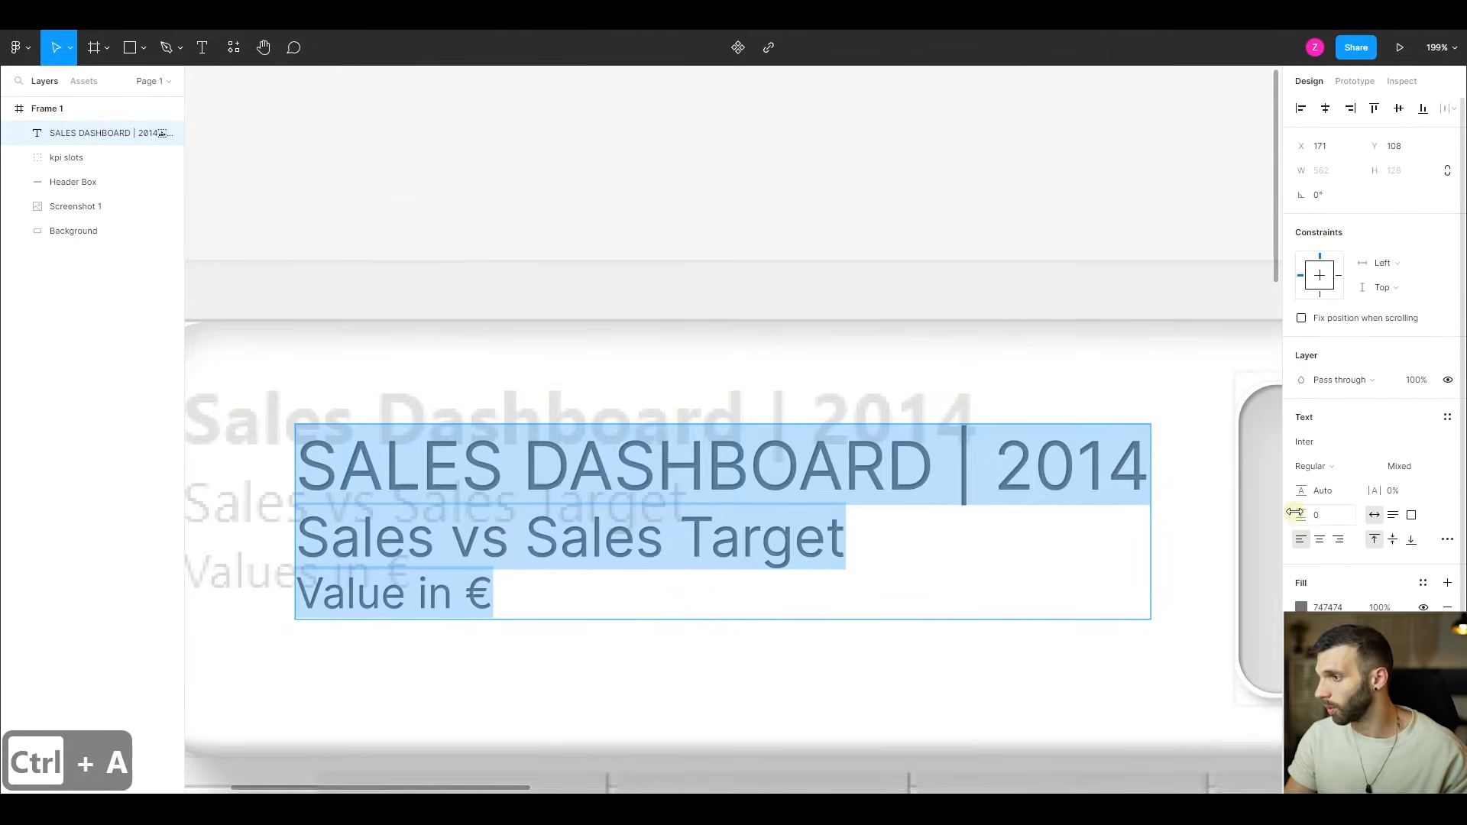
{"action": "key", "text": "ctrl+z"}
{"action": "left_click_drag", "start_coordinate": [1301, 515], "coordinate": [1326, 519]}
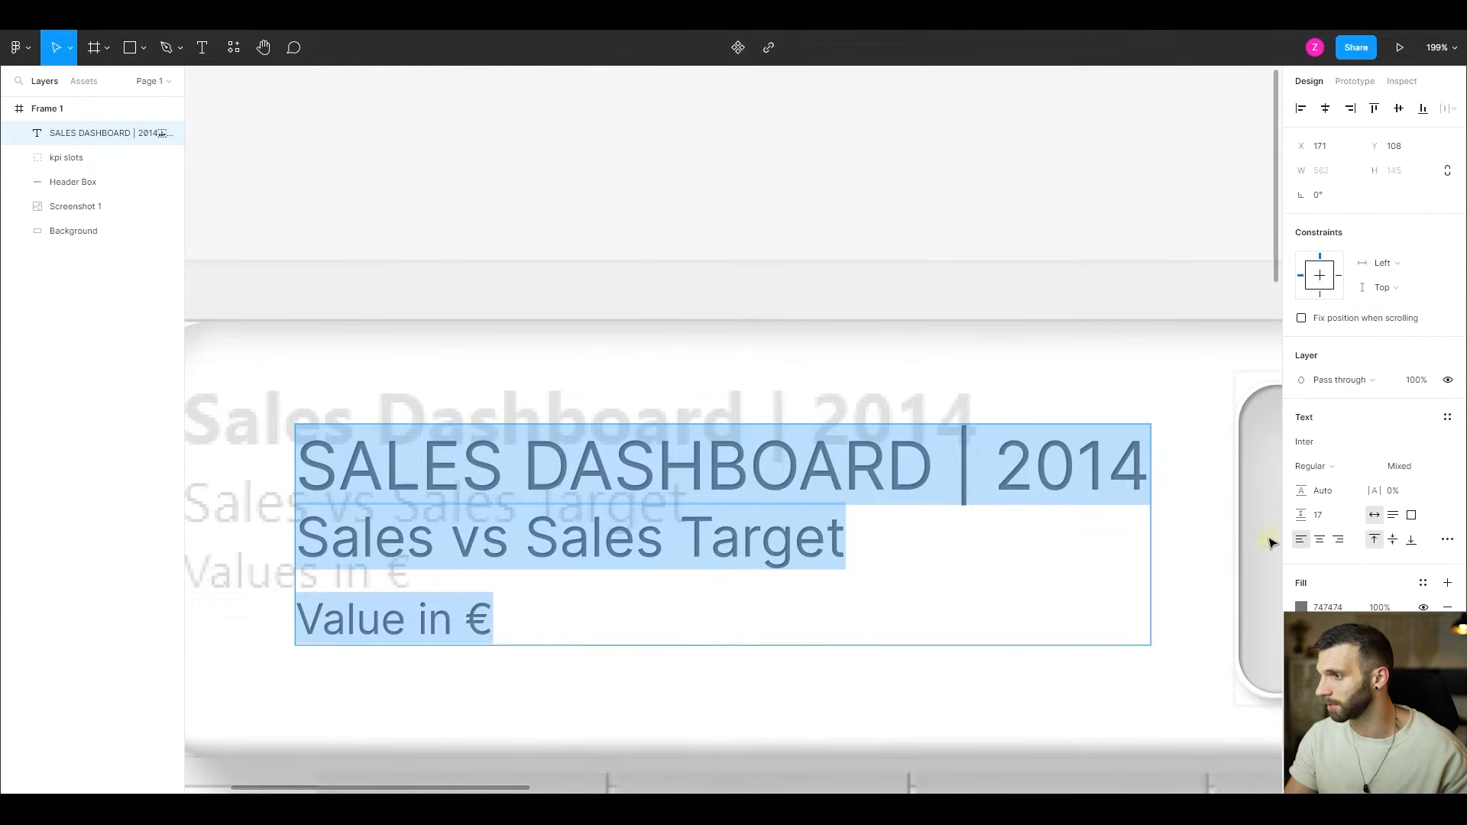
- Set the letter spacing of the "SALES DASHBOARD | 2014" line to 10.5%
{"action": "triple_click", "coordinate": [717, 459]}
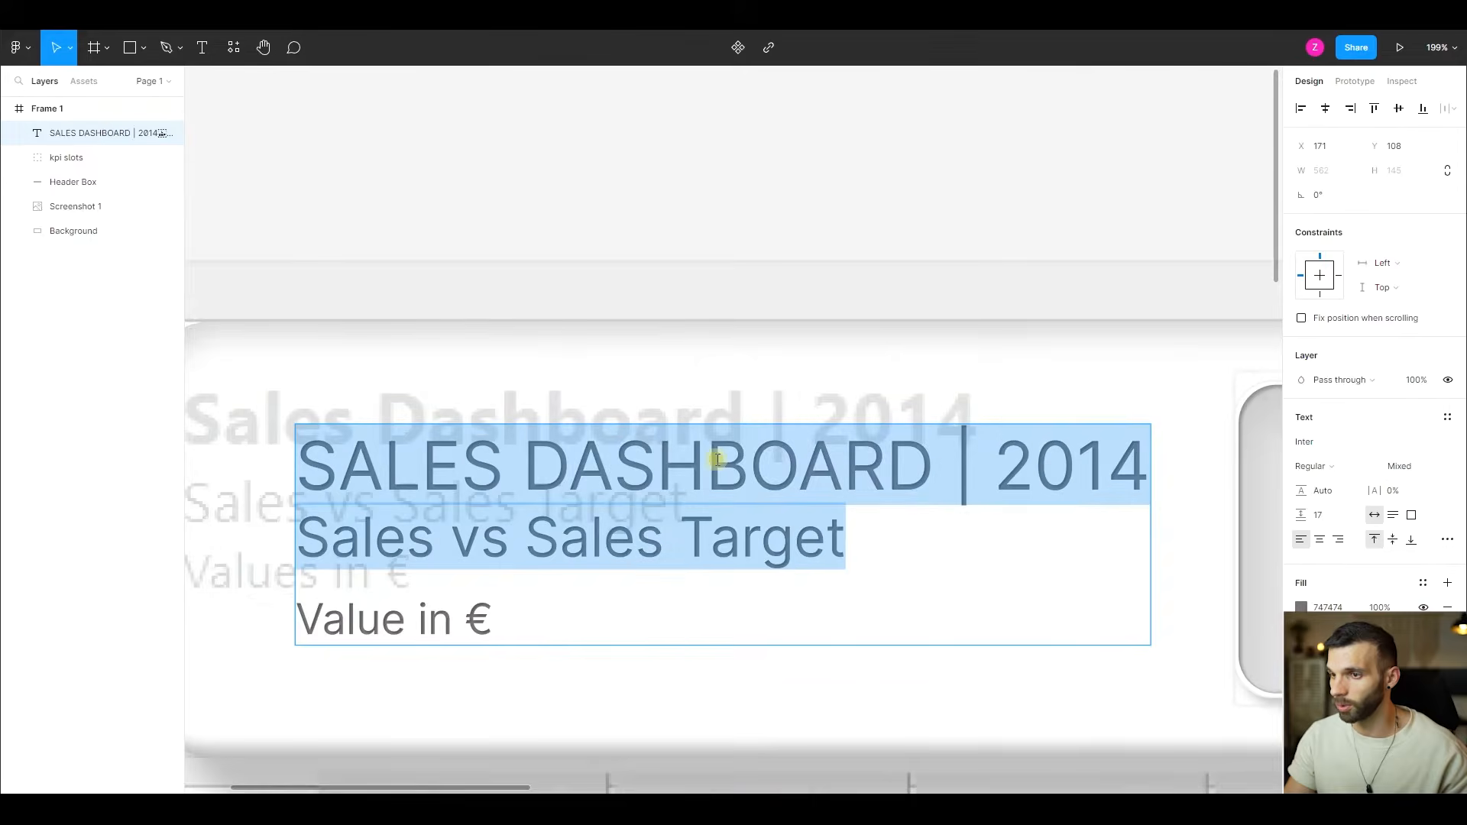
{"action": "left_click", "coordinate": [717, 460]}
{"action": "triple_click", "coordinate": [718, 459]}
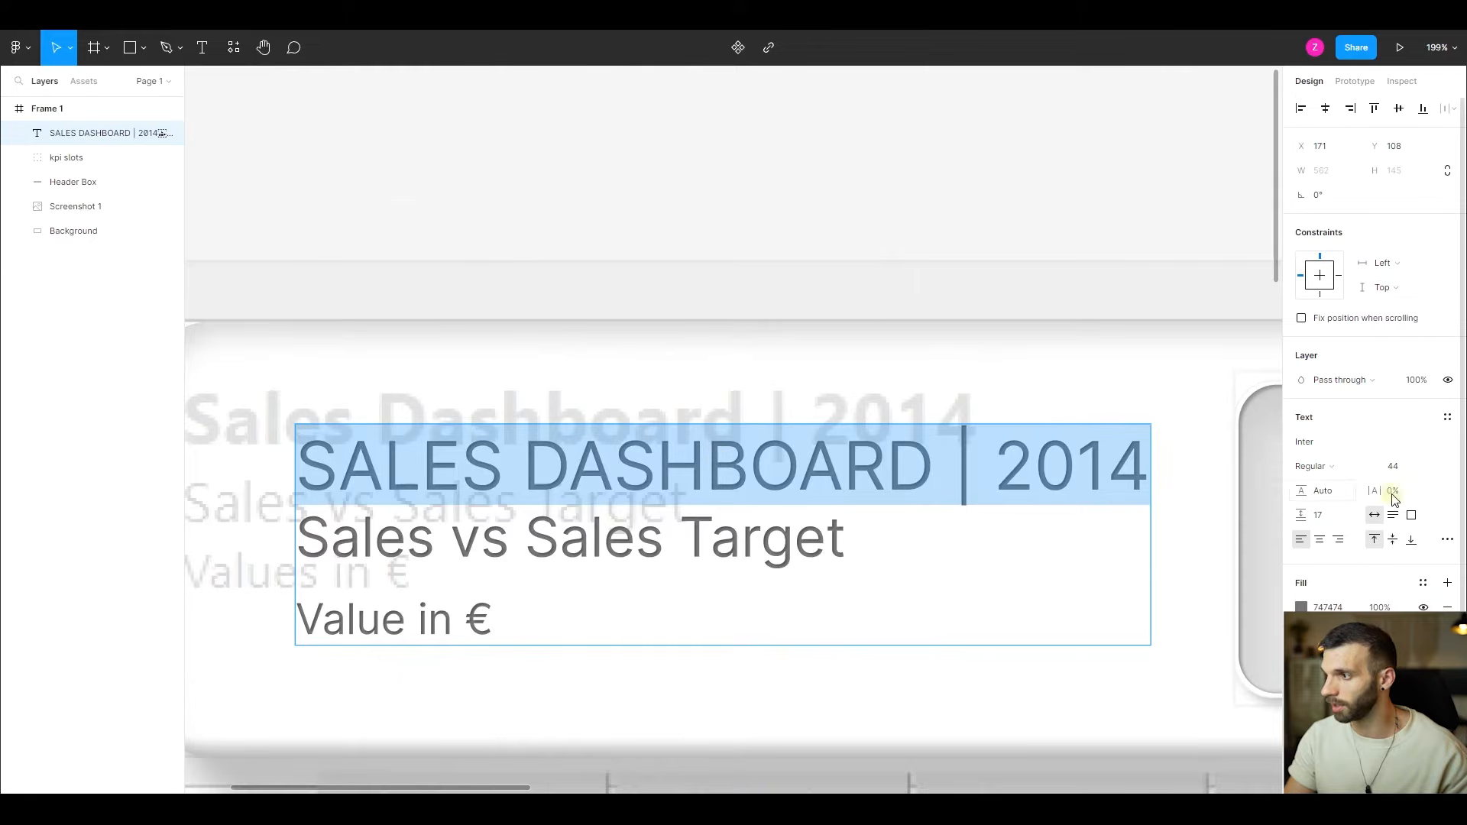
{"action": "left_click_drag", "start_coordinate": [1373, 493], "coordinate": [1390, 499]}
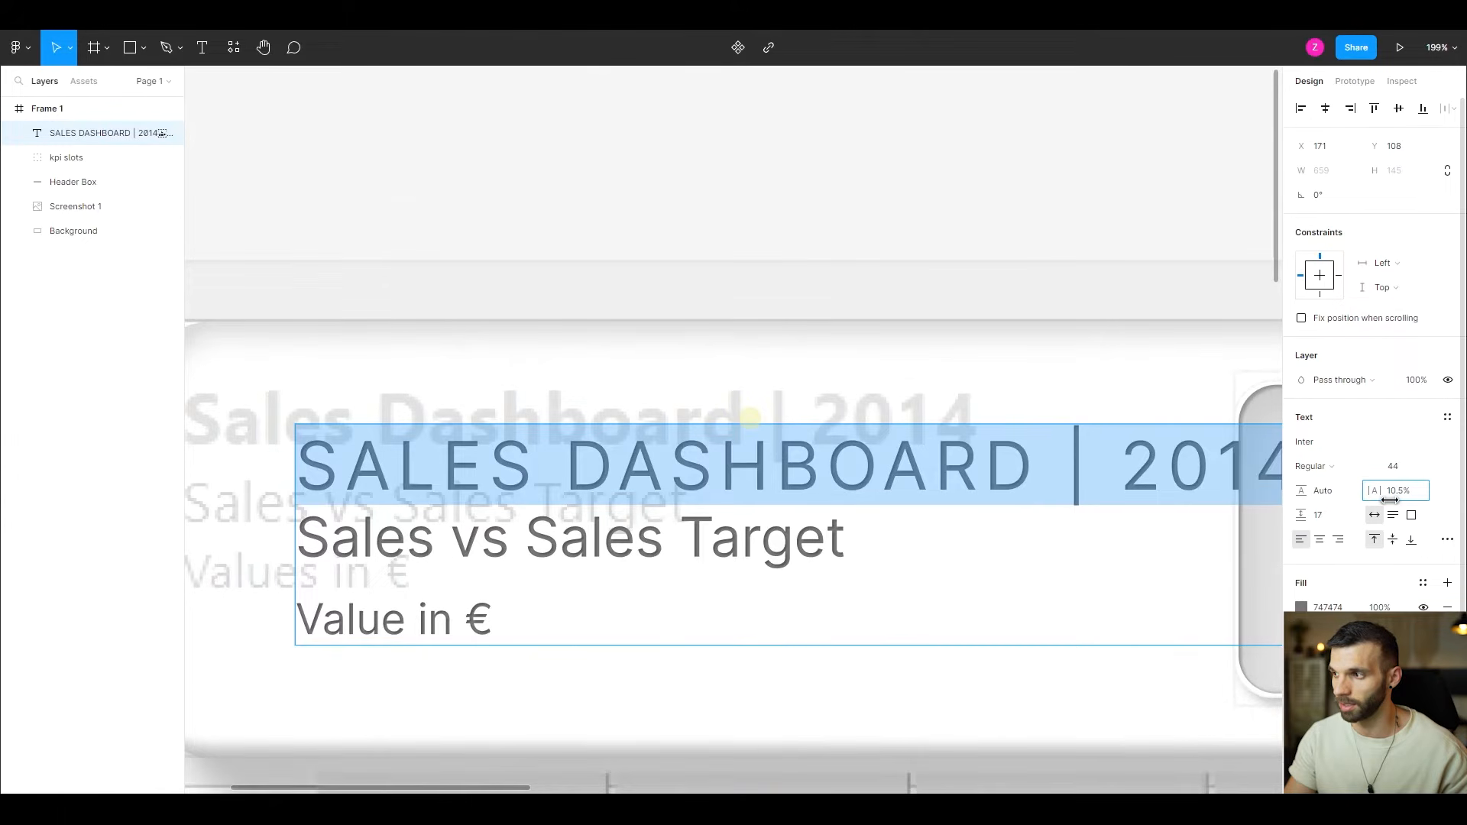
- Change the font of all three heading lines to Segoe UI
{"action": "double_click", "coordinate": [659, 469]}
{"action": "key", "text": "ctrl+a"}
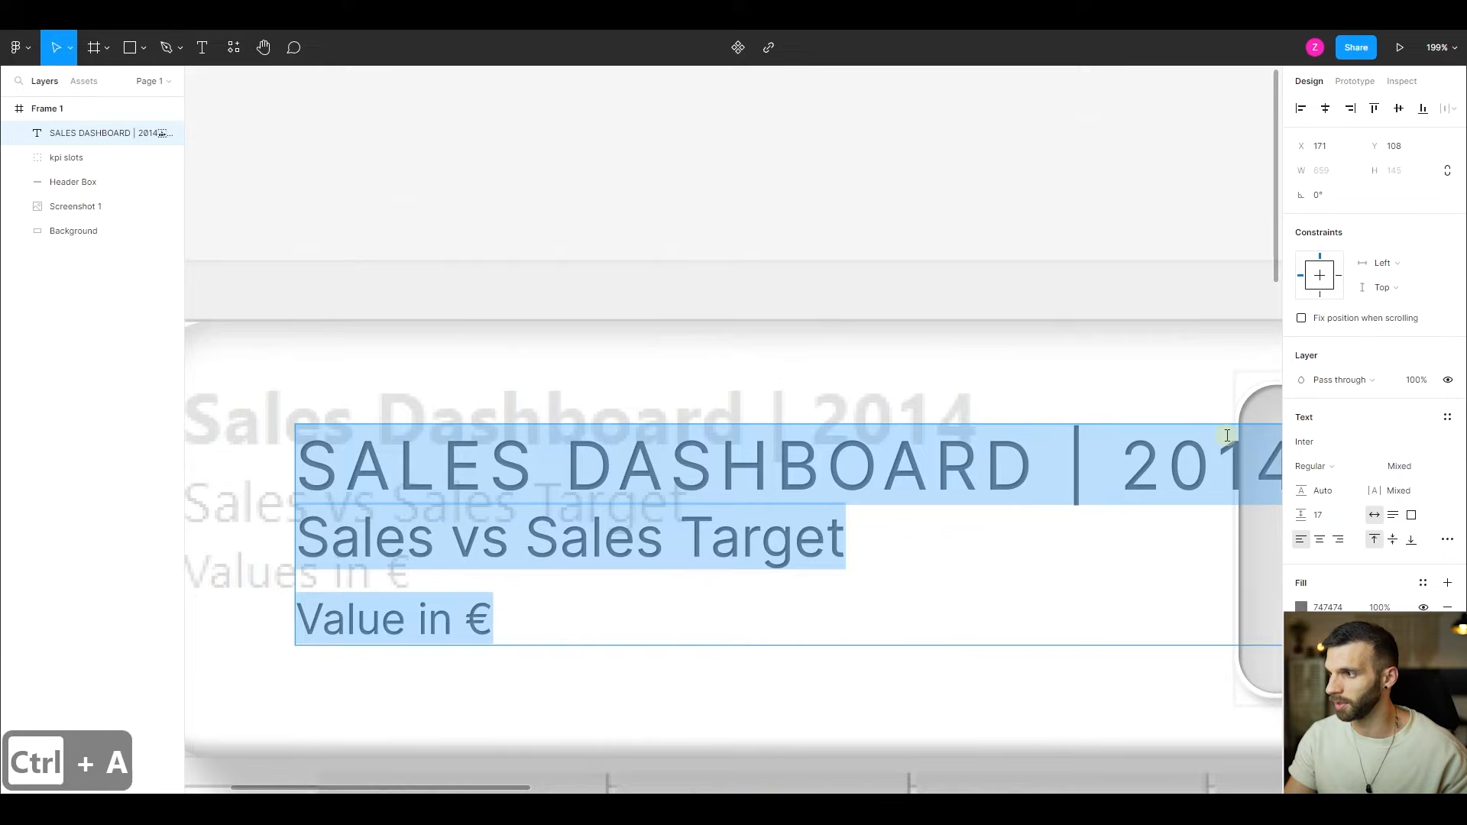
{"action": "left_click", "coordinate": [1308, 443]}
{"action": "type", "text": "Sgo"}
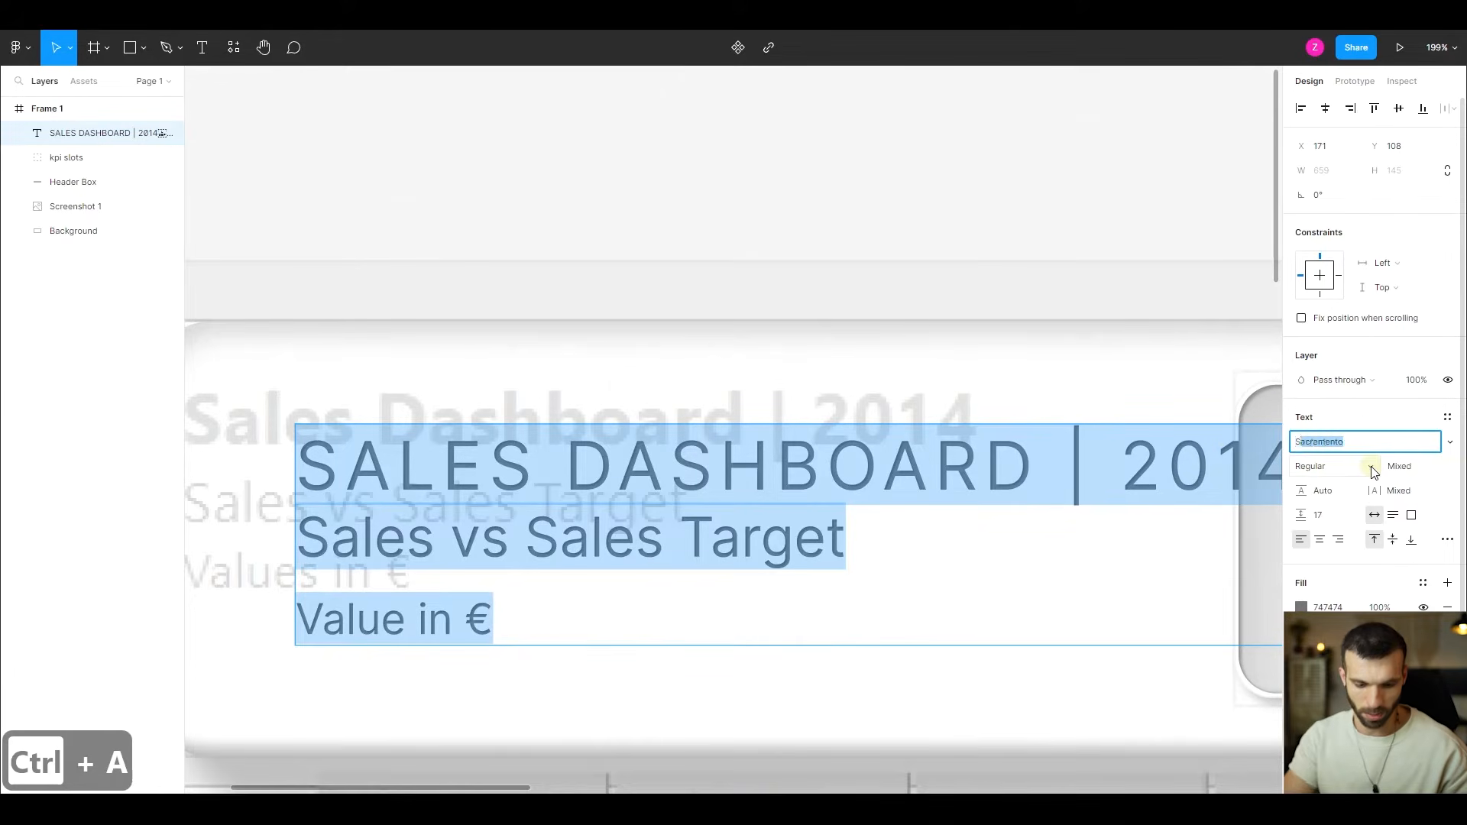
{"action": "type", "text": "e"}
{"action": "key", "text": "BackSpace"}
{"action": "key", "text": "BackSpace"}
{"action": "key", "text": "BackSpace"}
{"action": "type", "text": "egoe"}
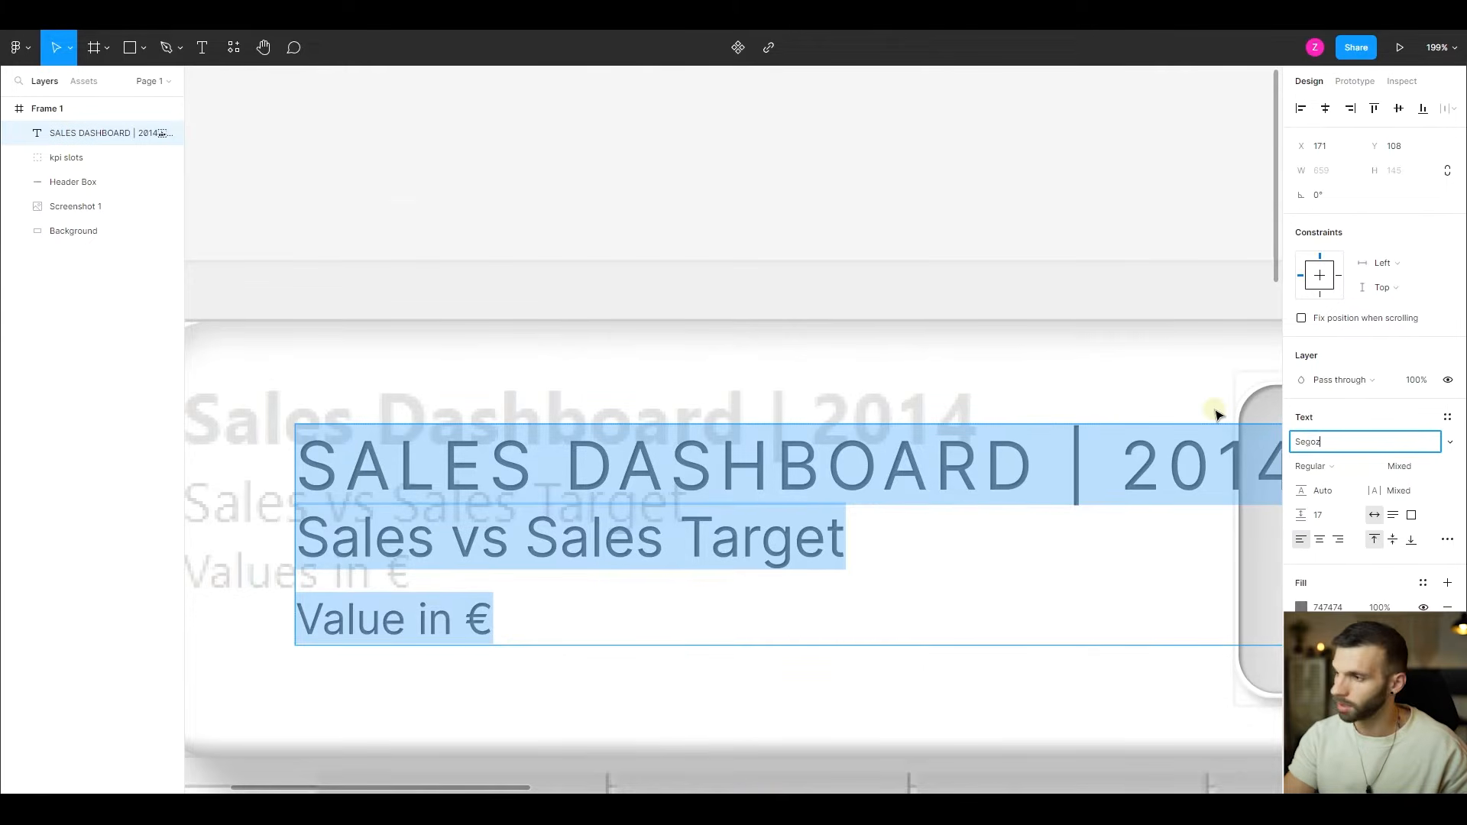
{"action": "key", "text": "BackSpace"}
{"action": "type", "text": "e UI"}
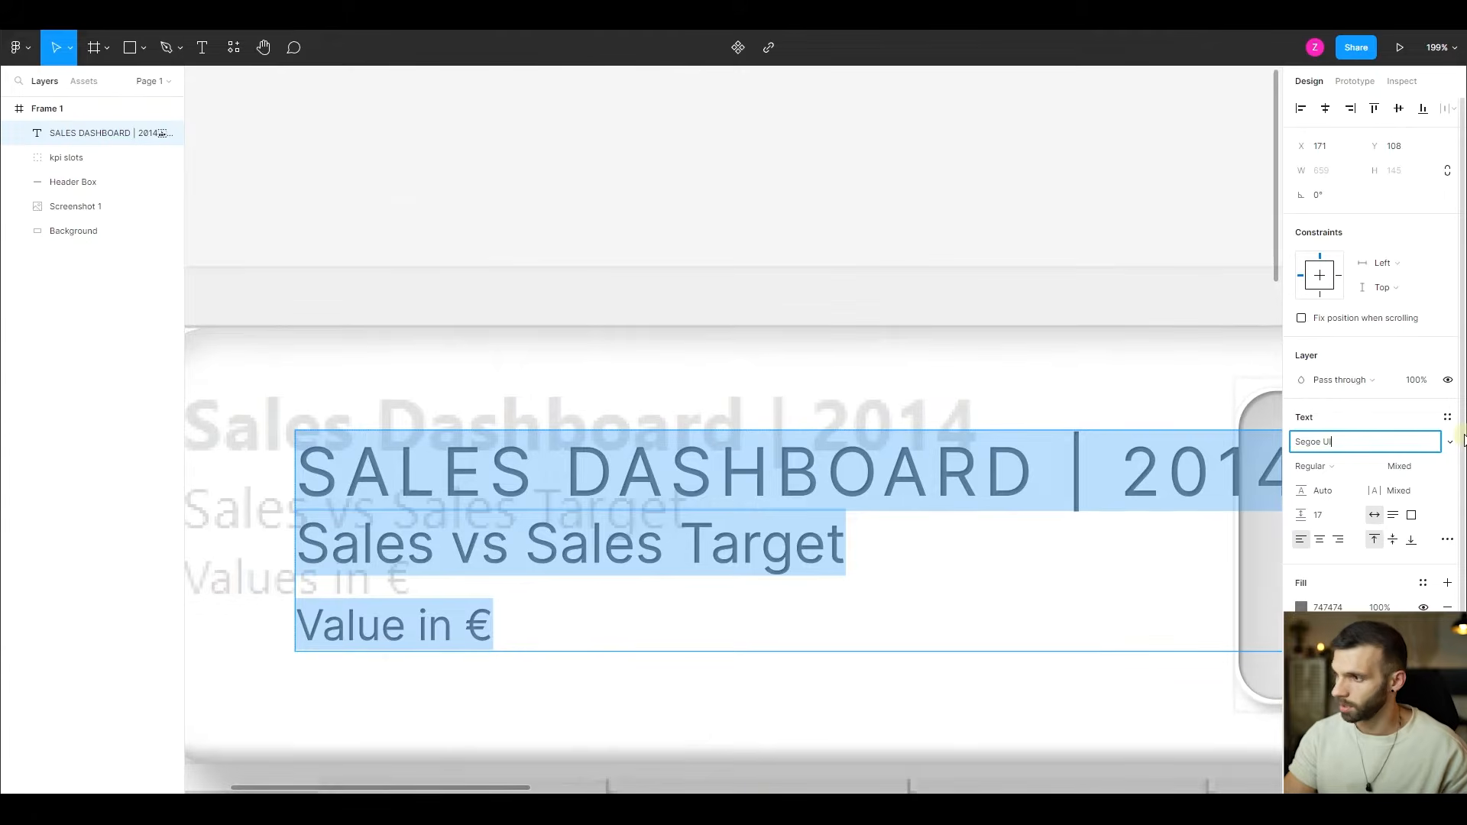
{"action": "key", "text": "Return"}
{"action": "left_click", "coordinate": [1449, 442]}
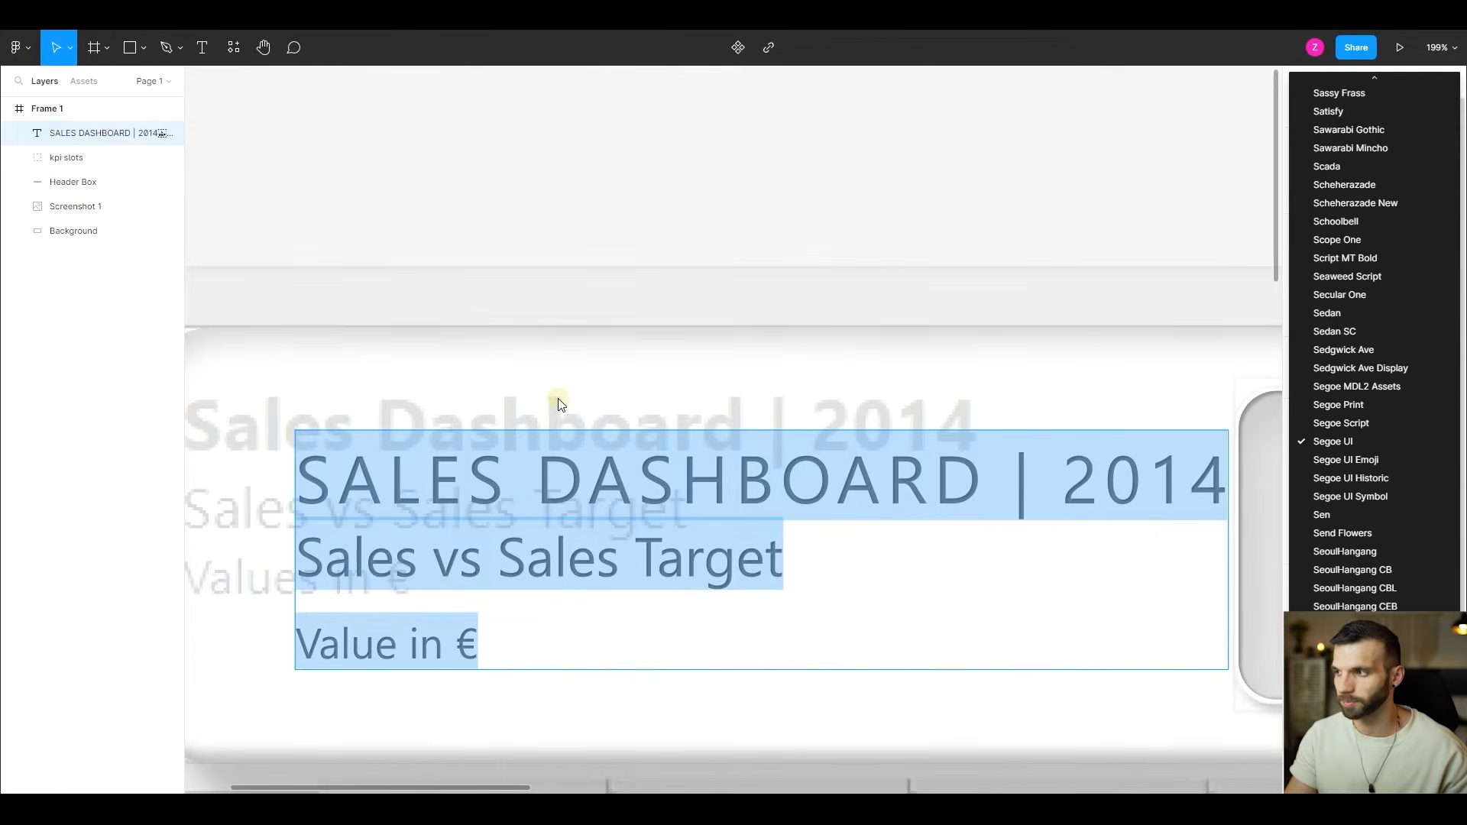
{"action": "left_click", "coordinate": [1048, 207]}
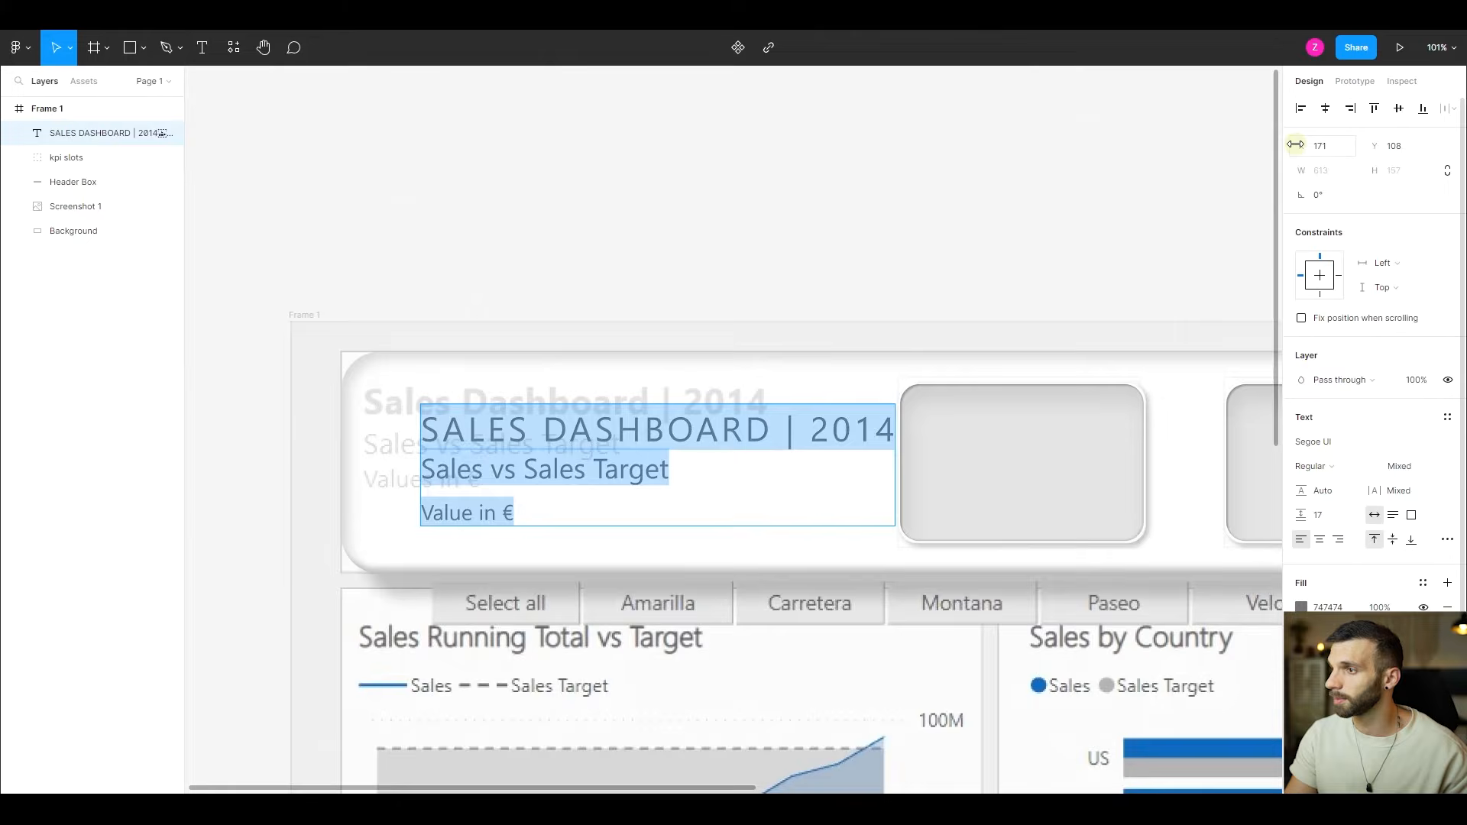
- Move the heading text to X 102, Y 72 over the reference heading and make its first line Bold
{"action": "left_click_drag", "start_coordinate": [1296, 144], "coordinate": [1188, 124]}
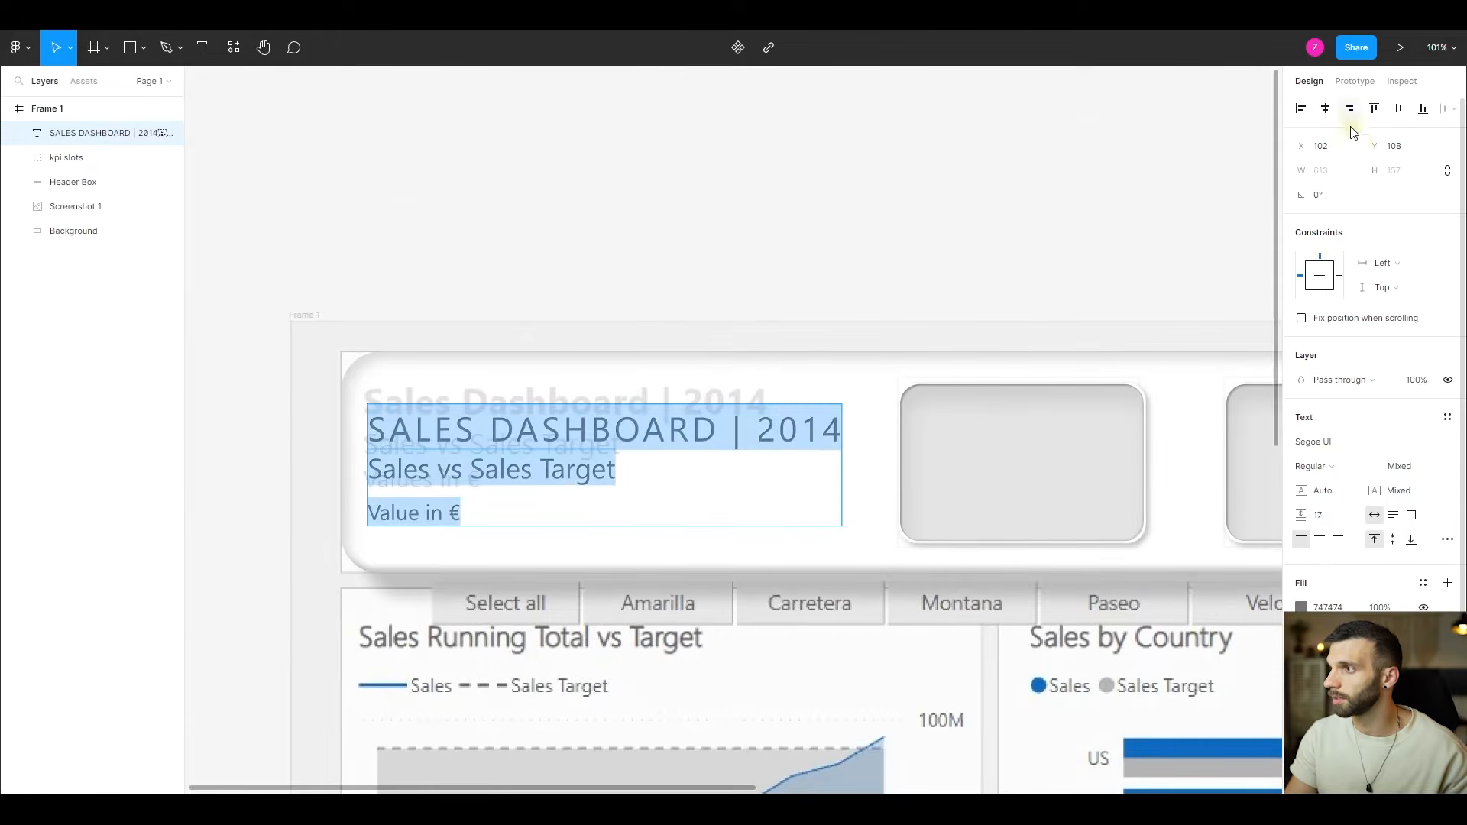
{"action": "left_click_drag", "start_coordinate": [1374, 146], "coordinate": [1346, 153]}
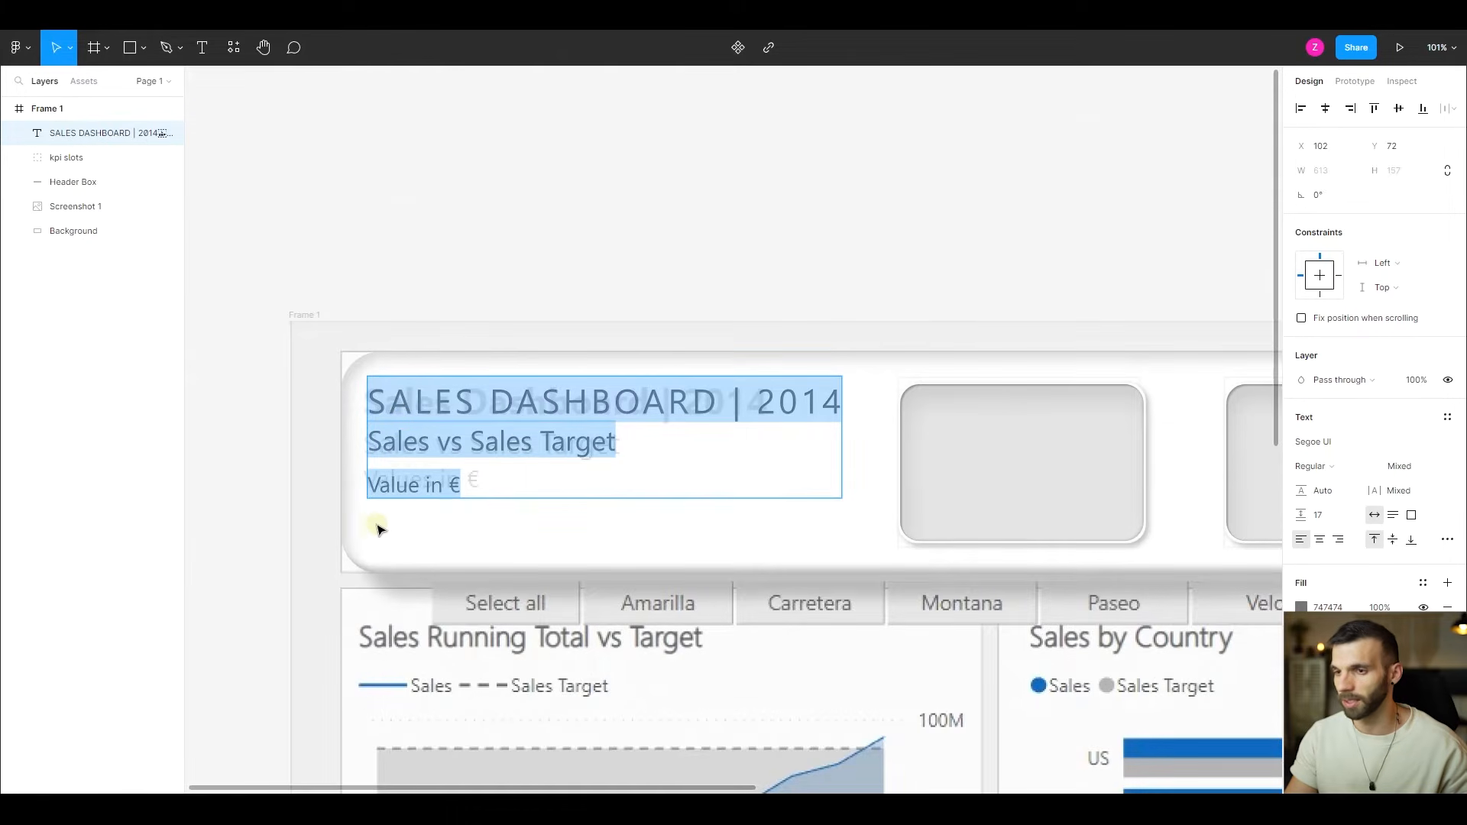
{"action": "double_click", "coordinate": [794, 409]}
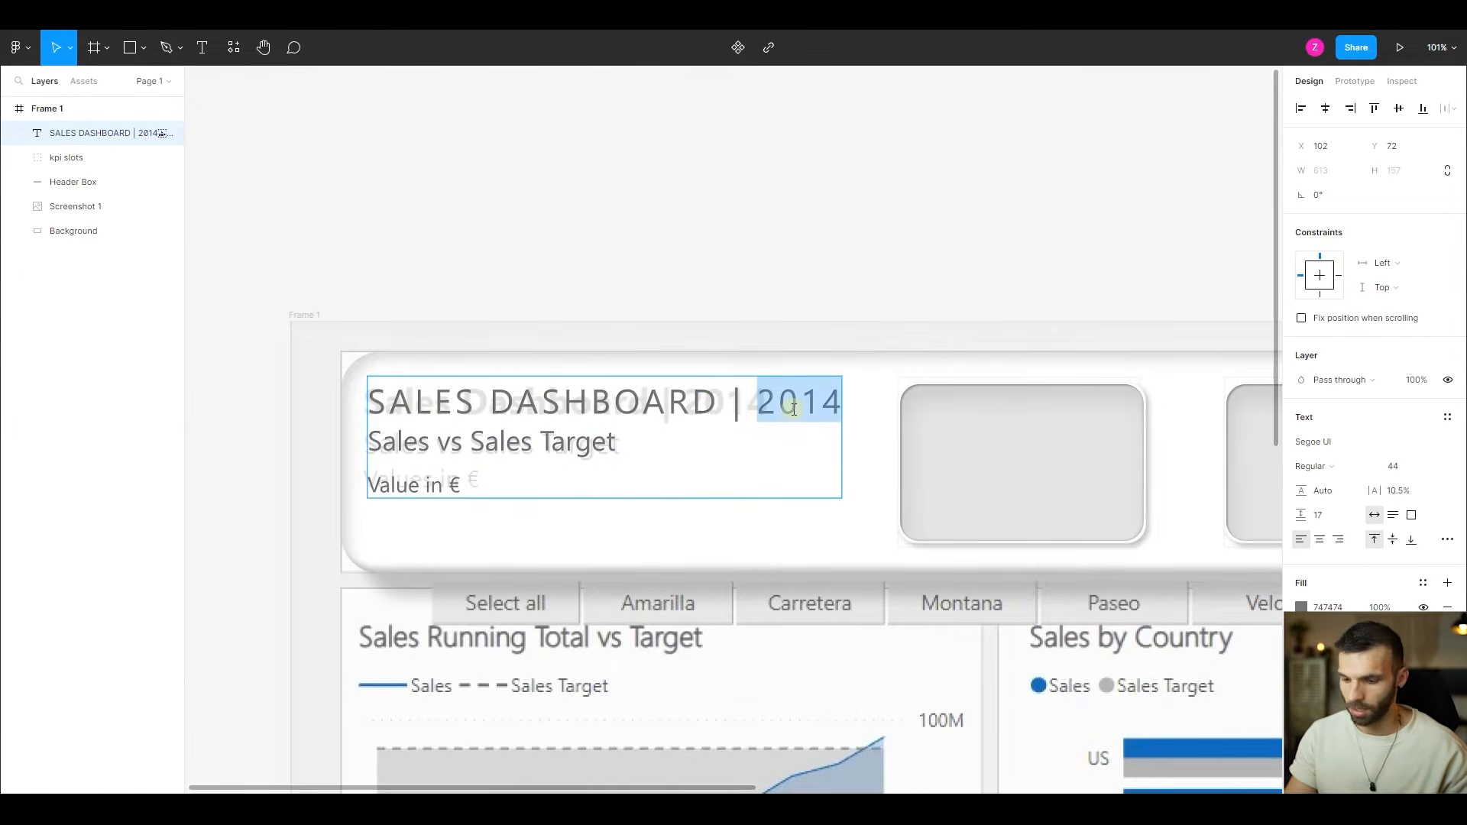
{"action": "triple_click", "coordinate": [794, 410]}
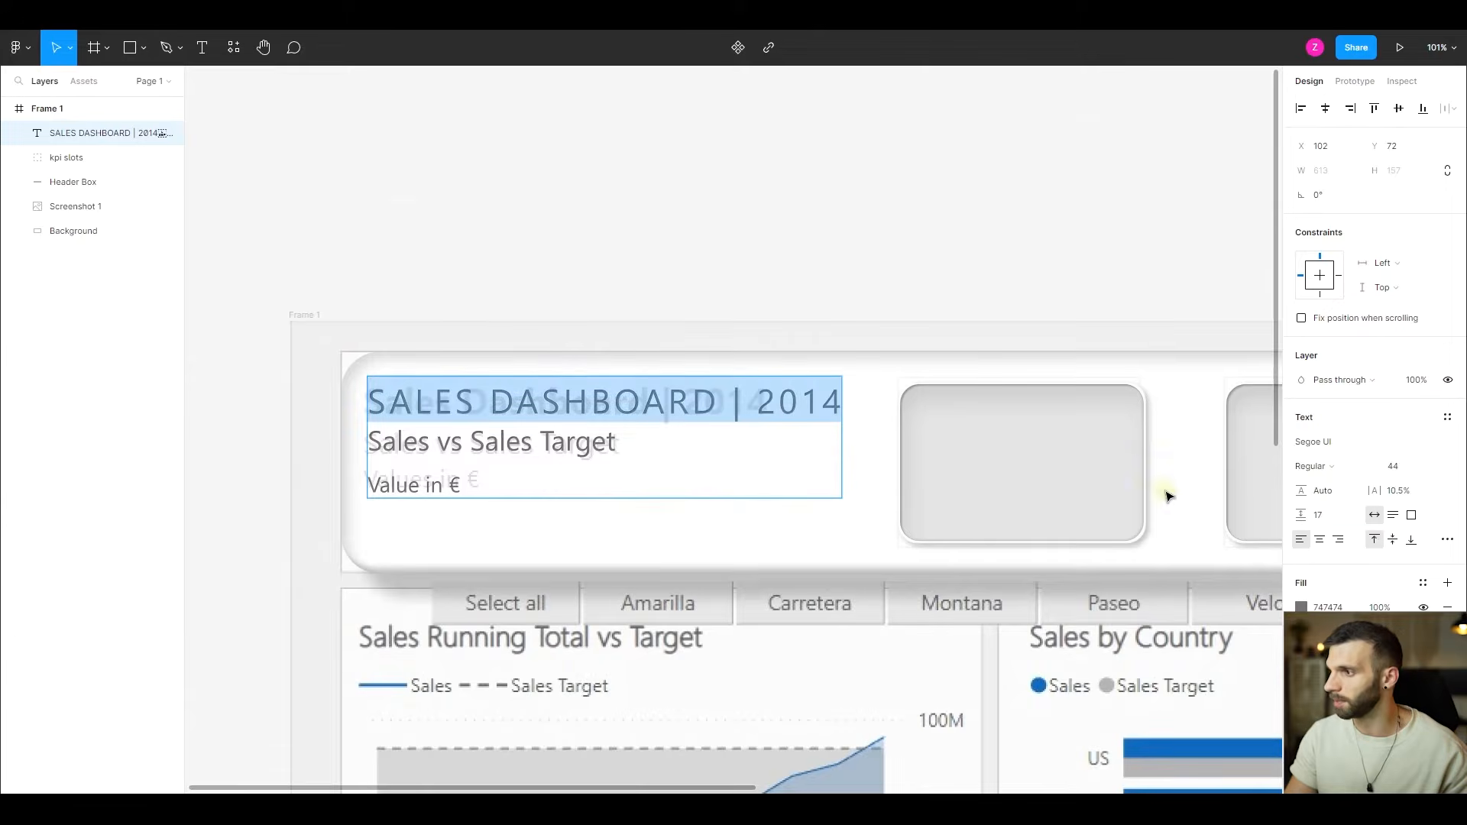
{"action": "left_click", "coordinate": [1310, 466]}
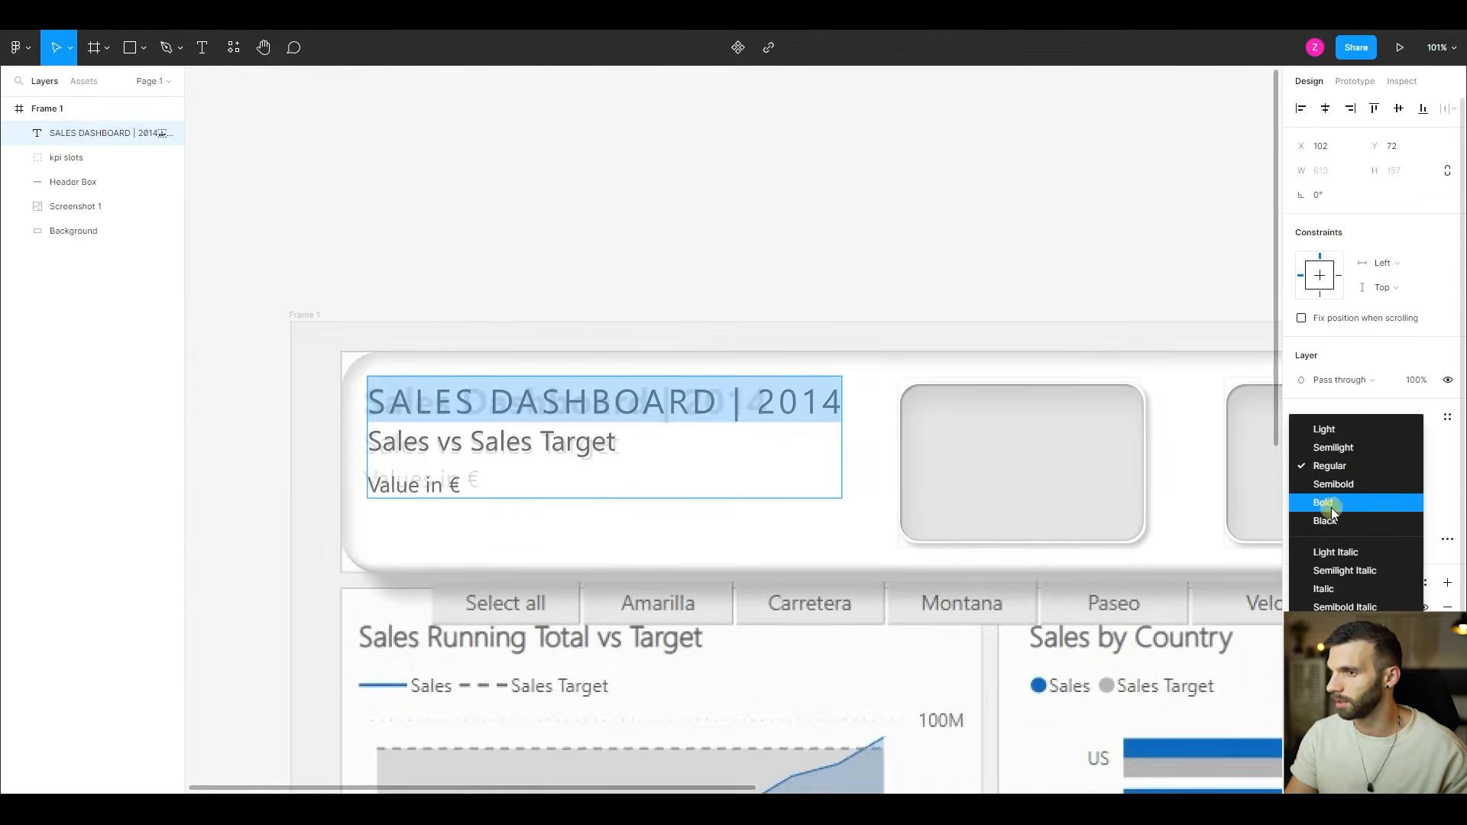
{"action": "left_click", "coordinate": [1331, 507]}
{"action": "left_click", "coordinate": [537, 173]}
{"action": "scroll", "coordinate": [537, 169], "scroll_direction": "down", "scroll_amount": 2}
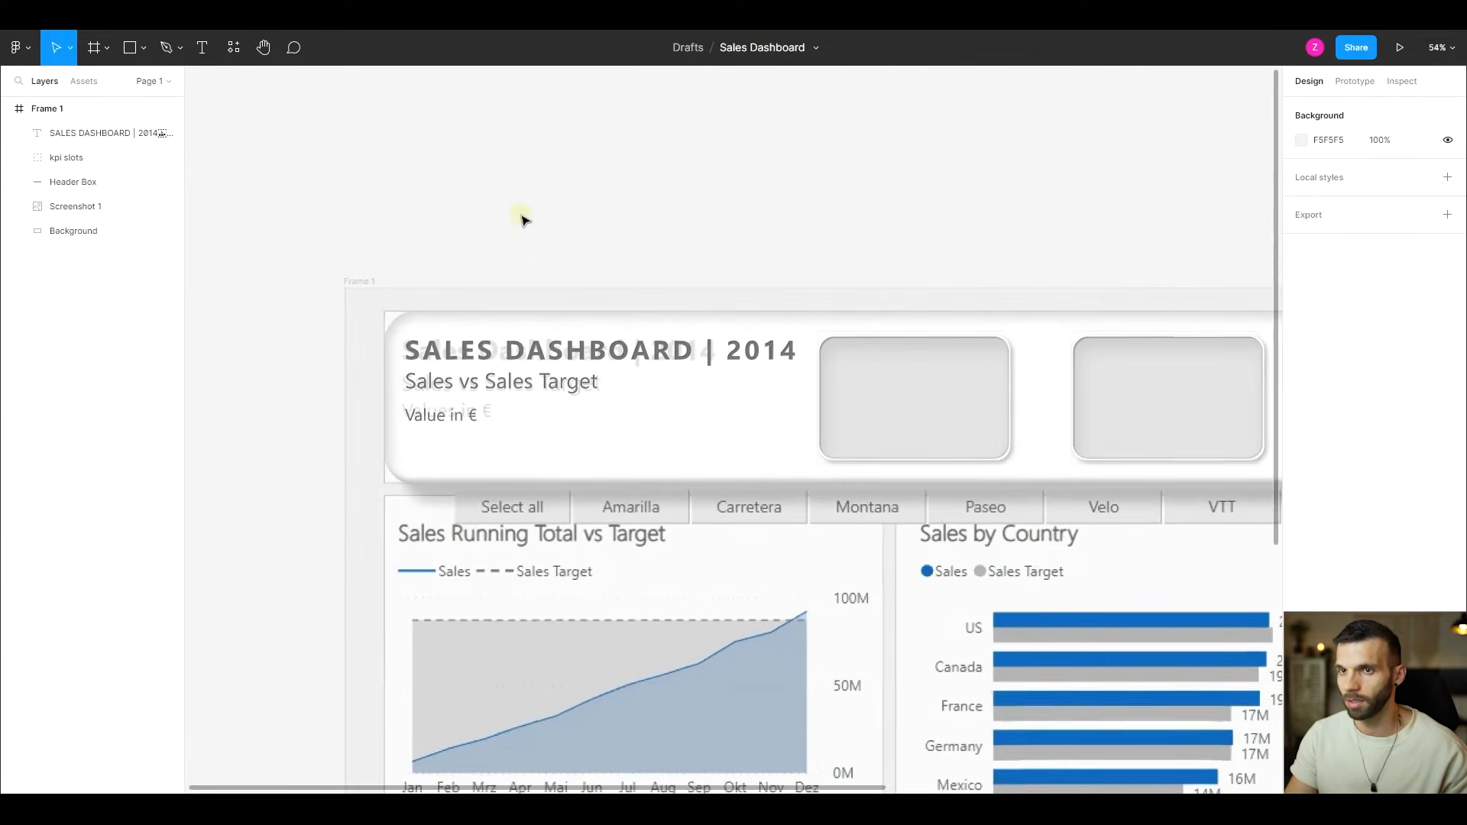
- Hide the Screenshot 1 layer and set the Header Box's layer opacity to 100%
{"action": "left_click", "coordinate": [169, 207]}
{"action": "scroll", "coordinate": [623, 267], "scroll_direction": "down", "scroll_amount": 2}
{"action": "left_click", "coordinate": [670, 411]}
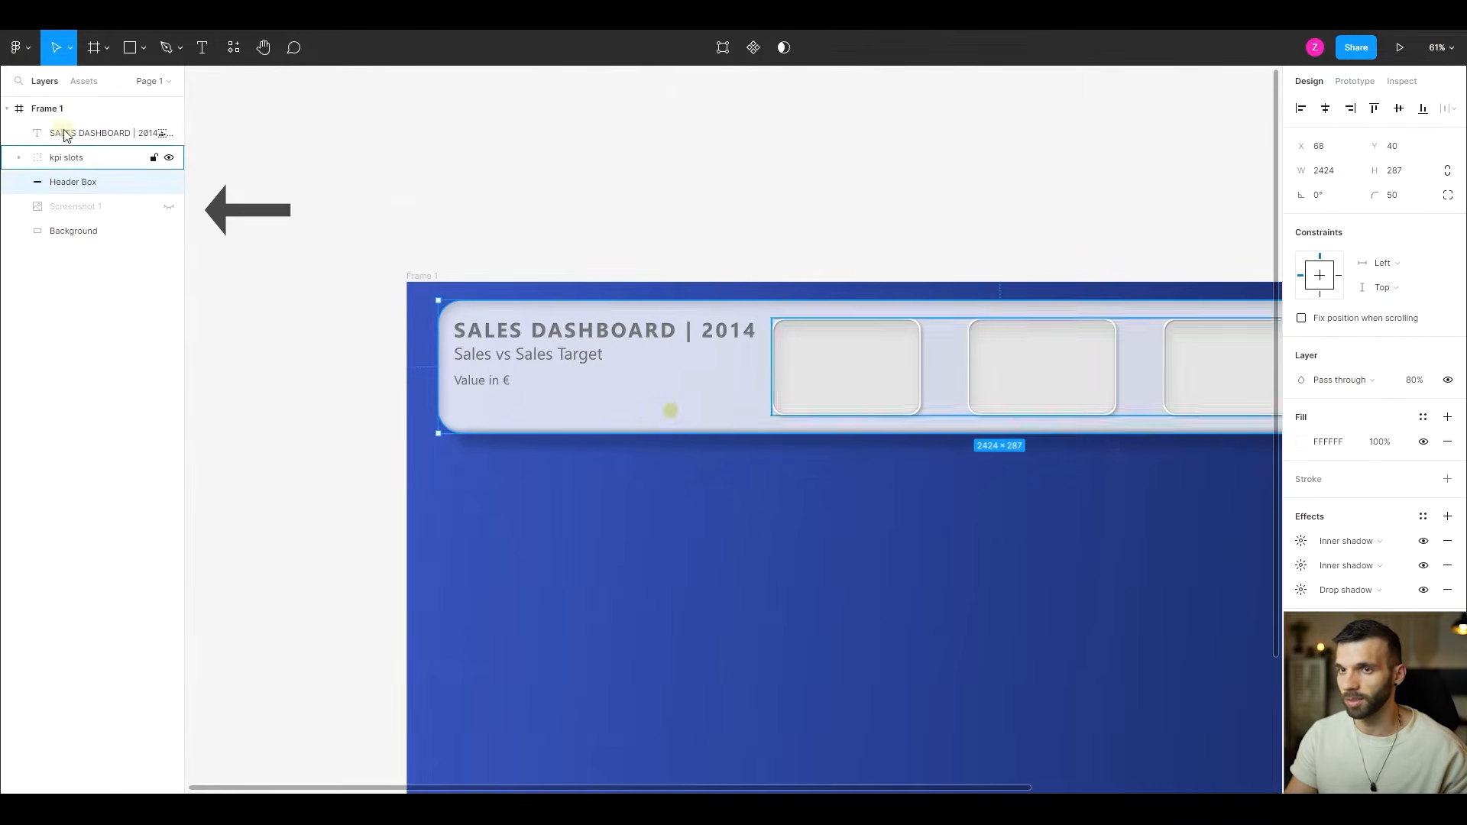
{"action": "left_click", "coordinate": [1411, 380]}
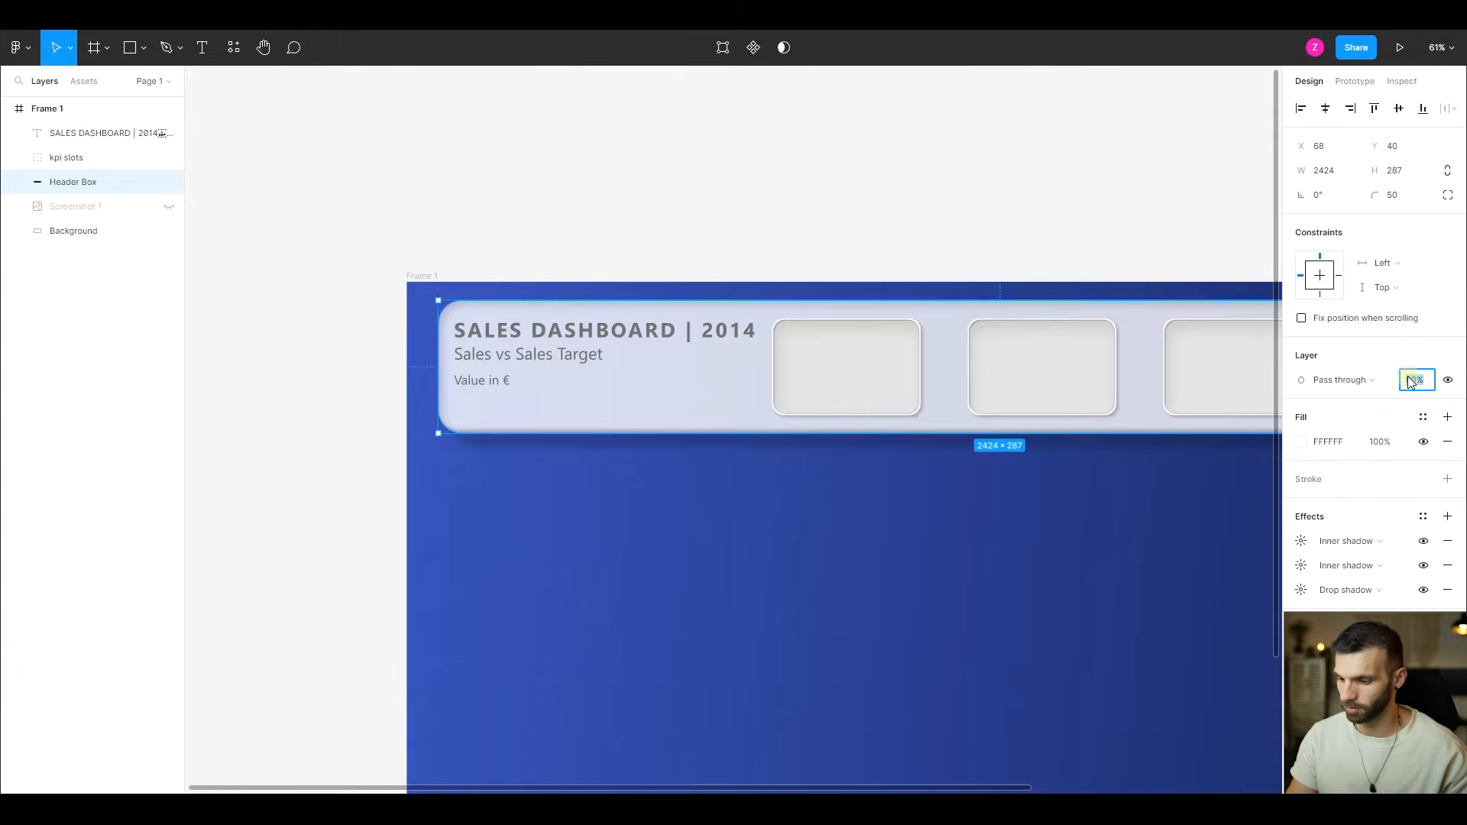
{"action": "type", "text": "100"}
{"action": "key", "text": "Return"}
{"action": "scroll", "coordinate": [927, 377], "scroll_direction": "down", "scroll_amount": 3}
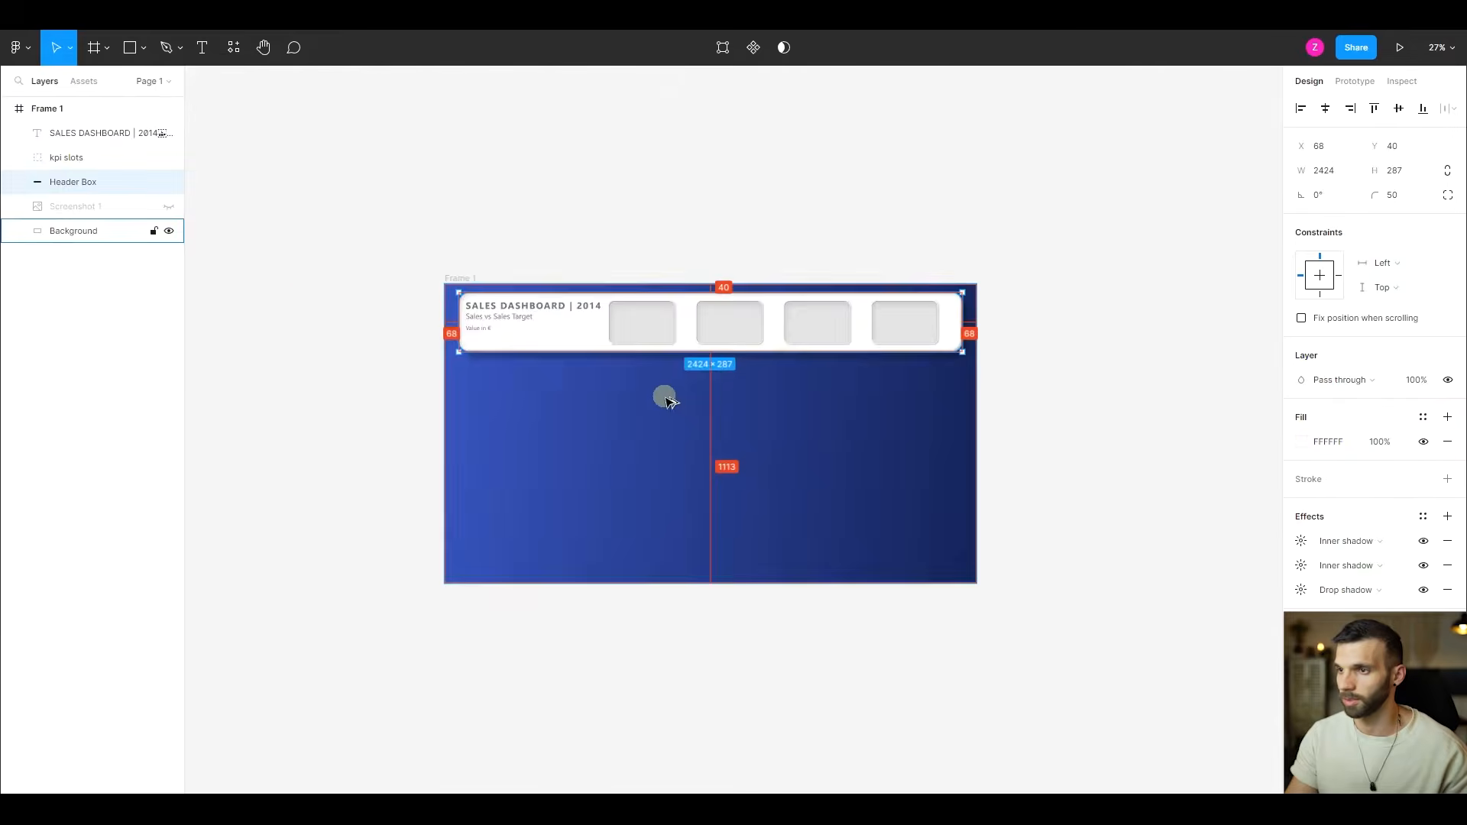
- Group the heading text, kpi slots and Header Box layers and name the group Header
{"action": "scroll", "coordinate": [665, 398], "scroll_direction": "up", "scroll_amount": 2}
{"action": "left_click", "coordinate": [707, 413]}
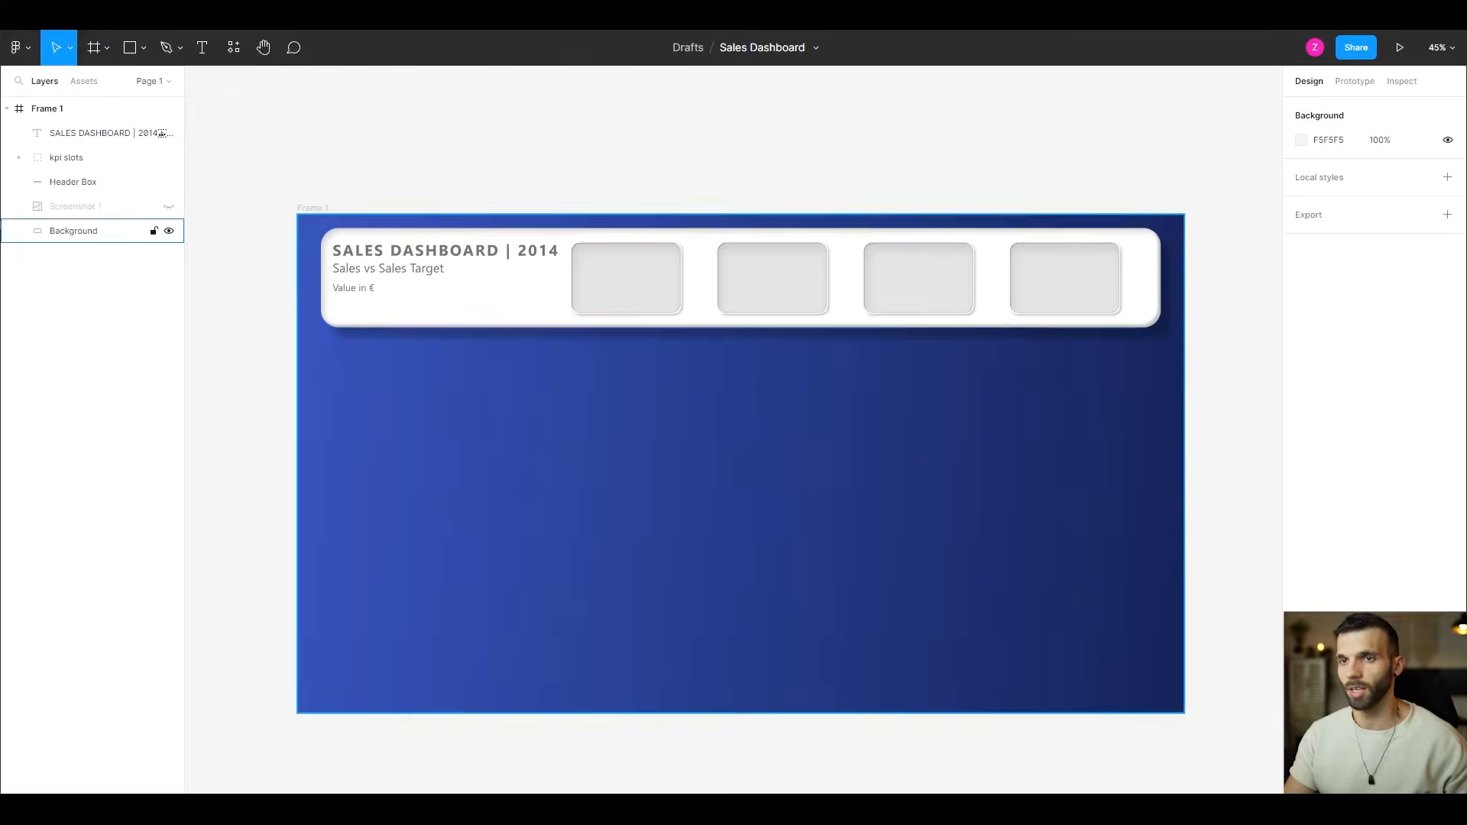
{"action": "left_click", "coordinate": [88, 181]}
{"action": "left_click", "coordinate": [85, 136], "text": "shift"}
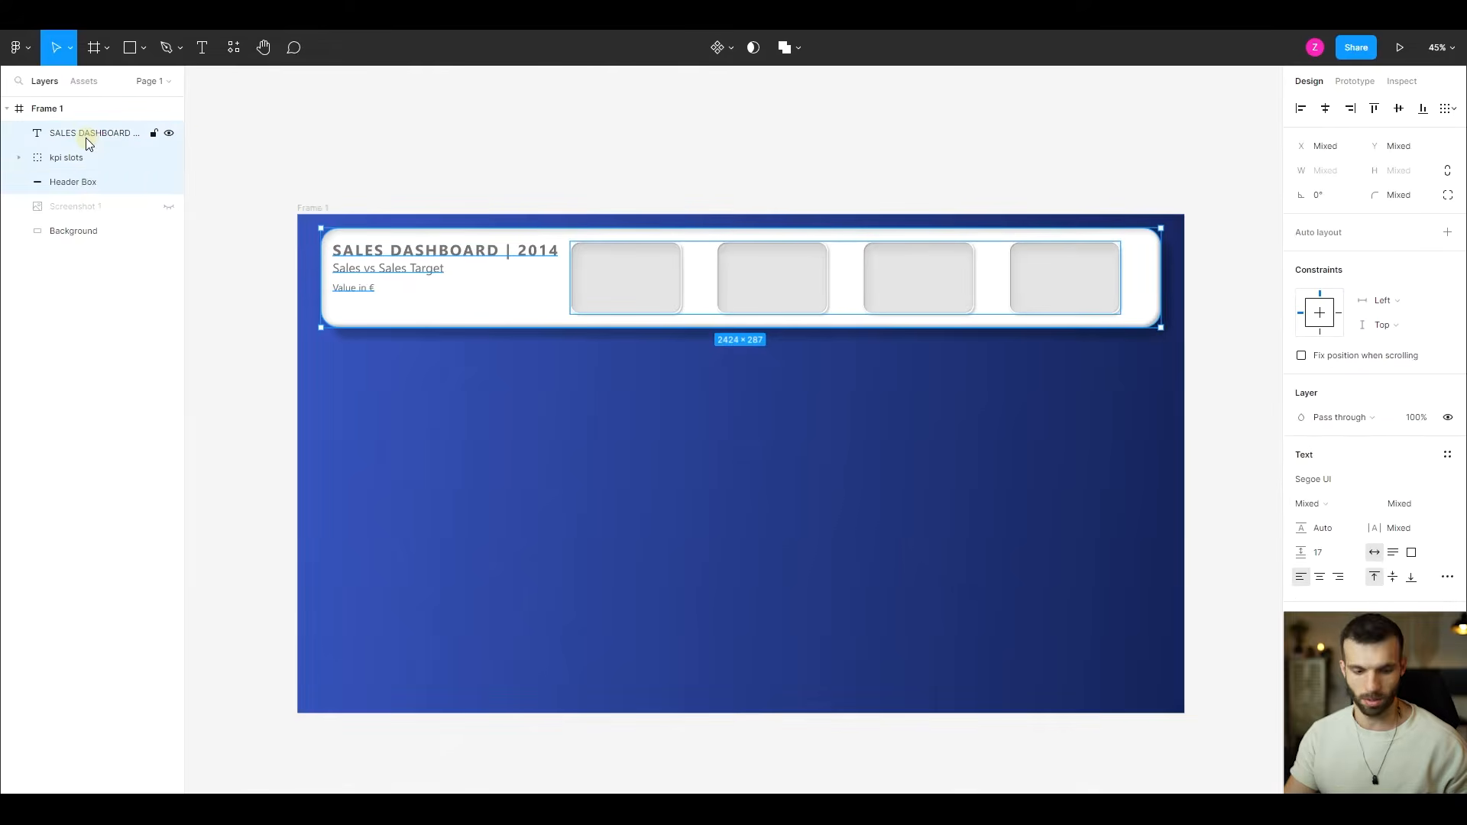
{"action": "key", "text": "ctrl+g"}
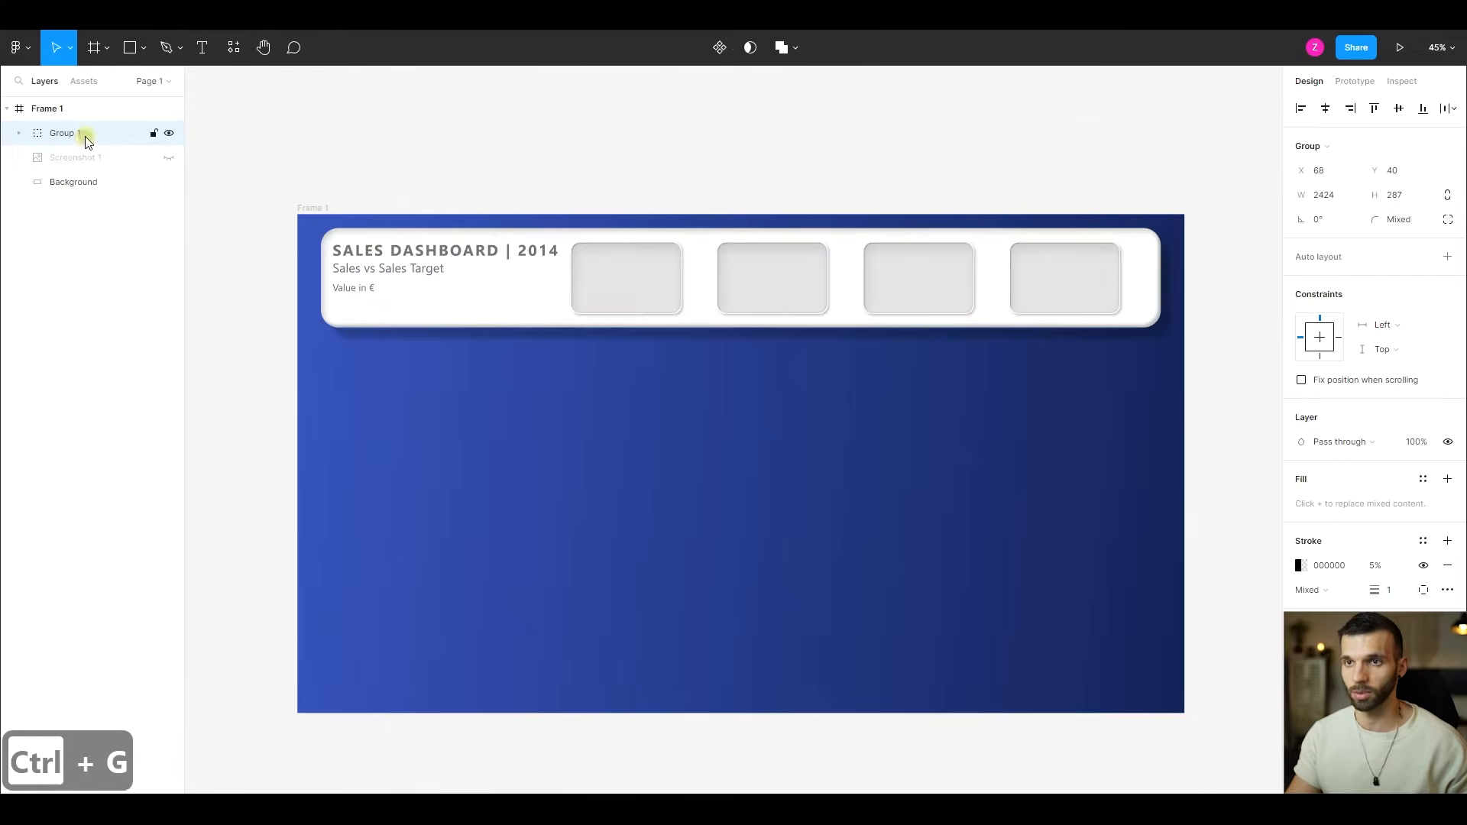
{"action": "double_click", "coordinate": [86, 135]}
{"action": "type", "text": "Header"}
{"action": "key", "text": "Return"}
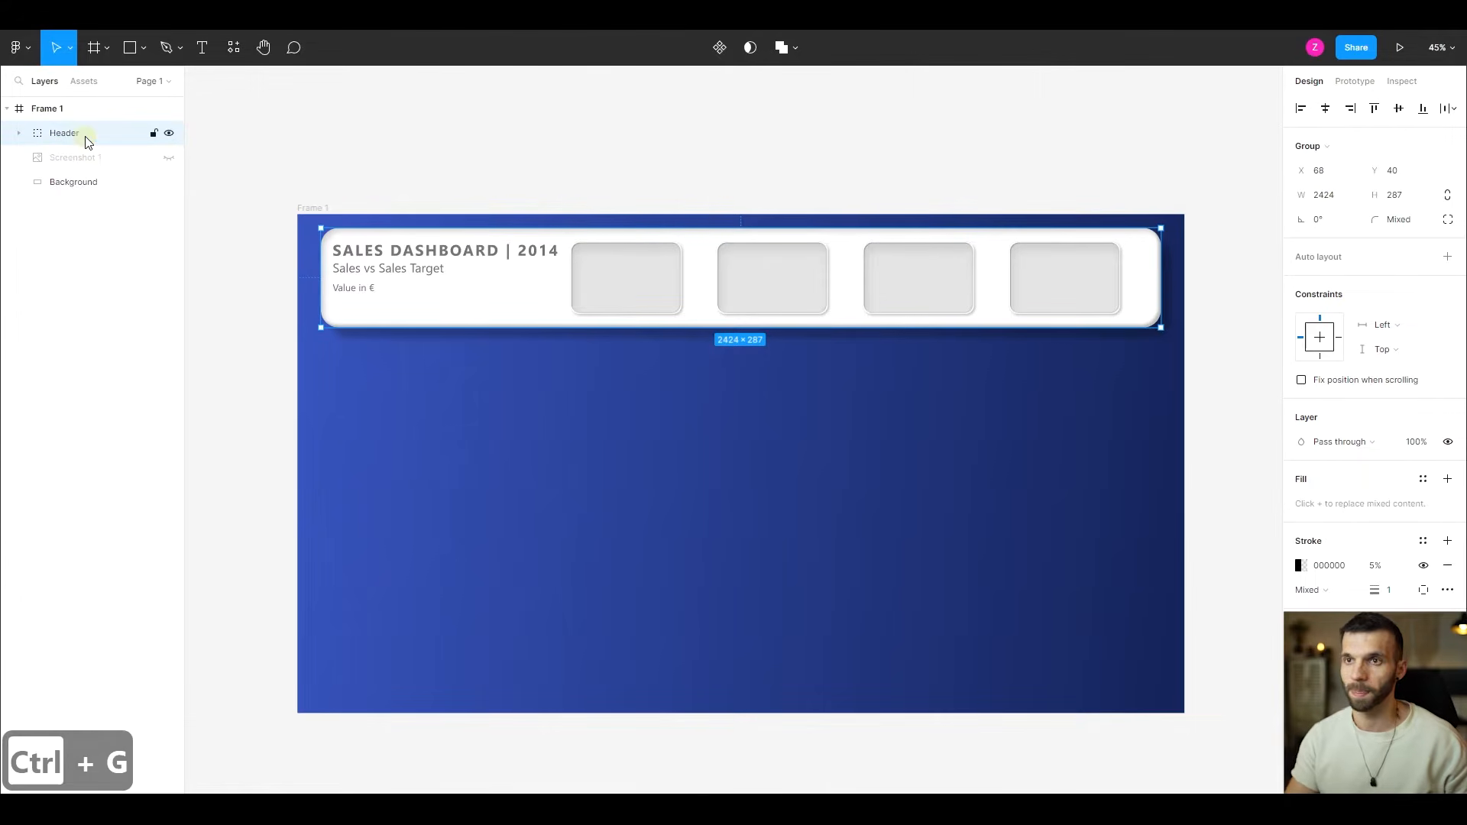
{"action": "left_click", "coordinate": [484, 168]}
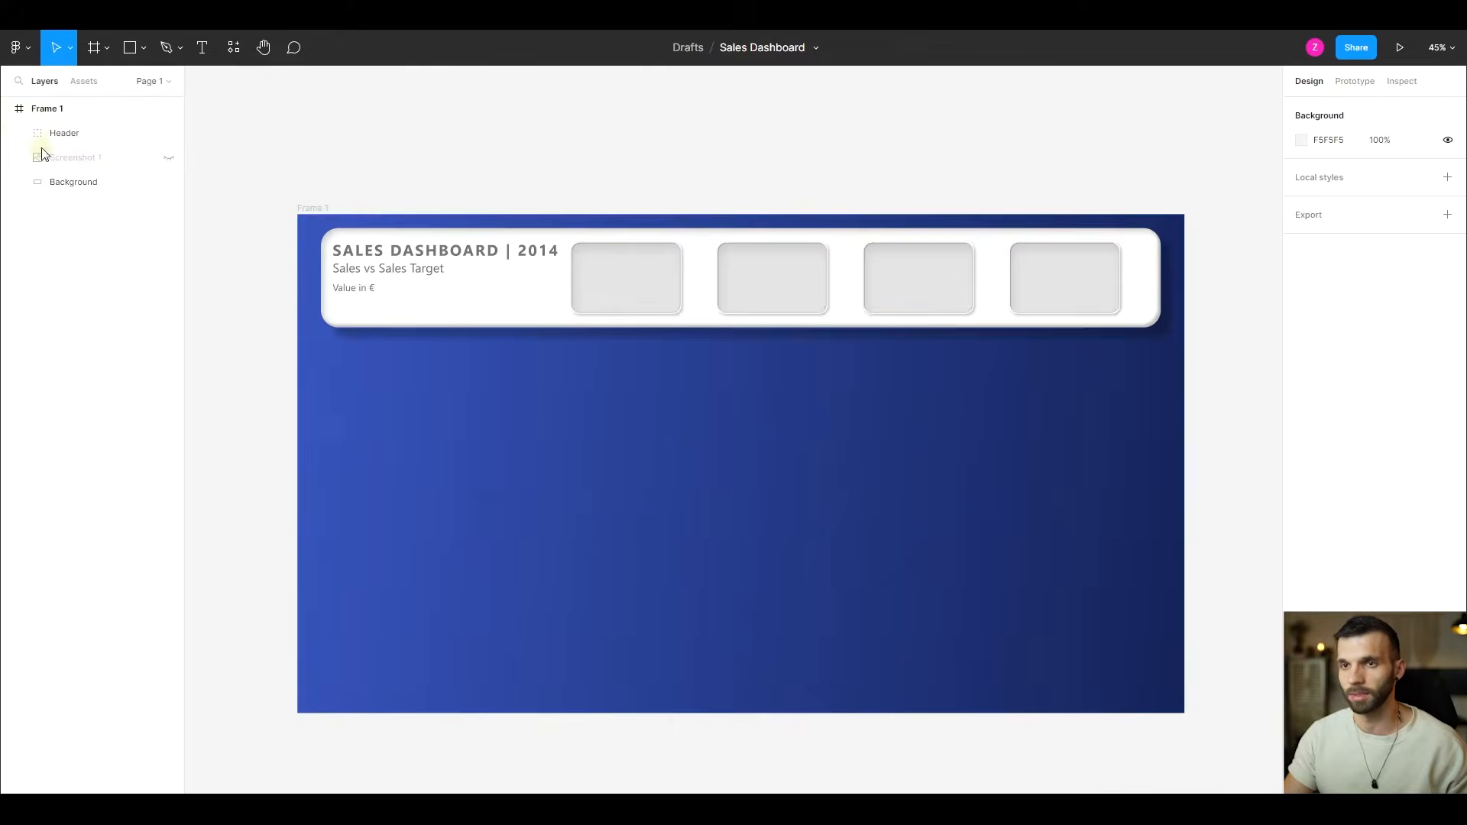
- Show the Screenshot 1 layer and draw a rectangle about 831 × 551 at X 68, Y 372 over the Sales Running Total chart
{"action": "left_click", "coordinate": [168, 157]}
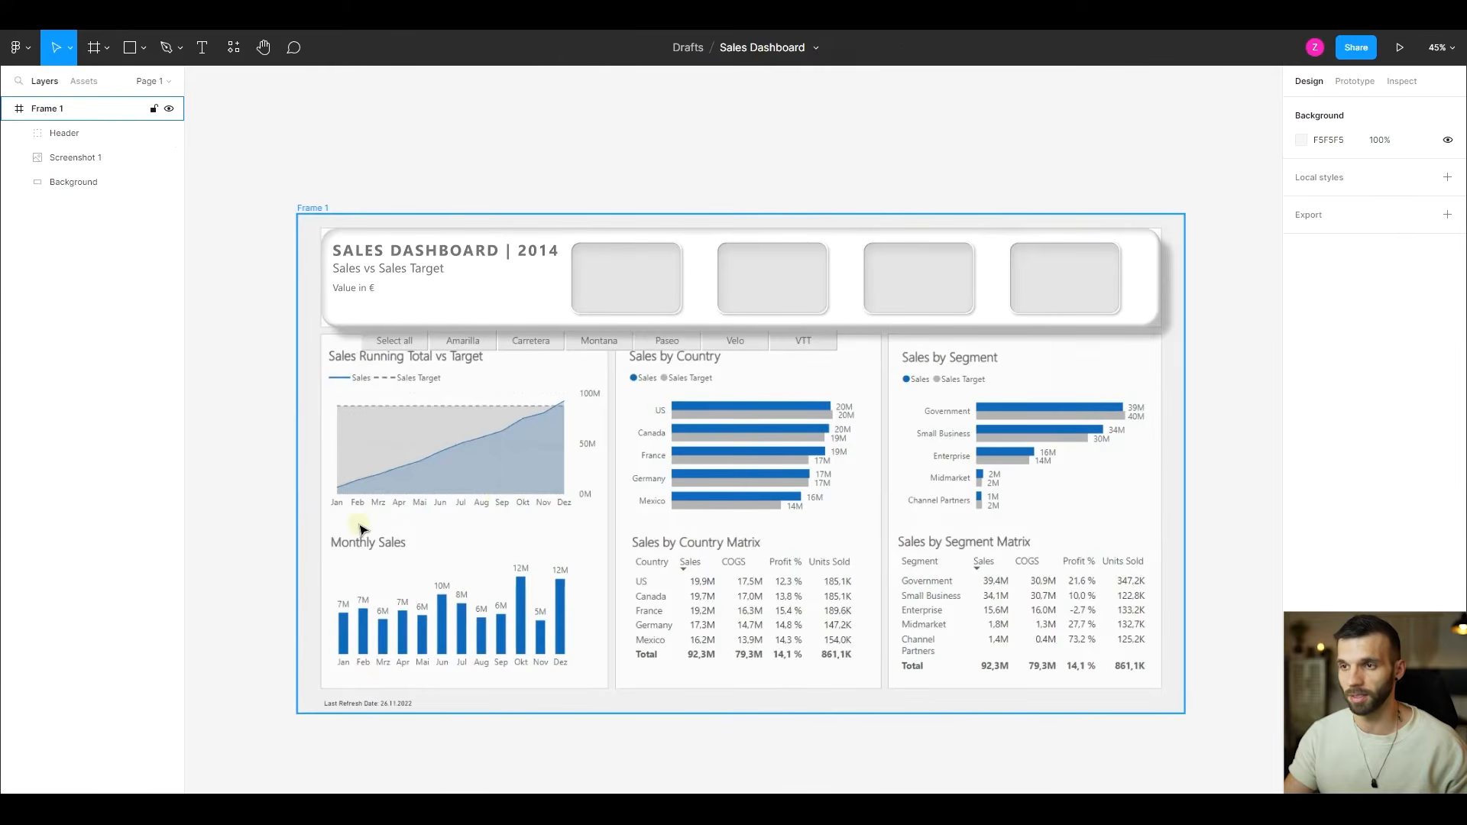
{"action": "key", "text": "r"}
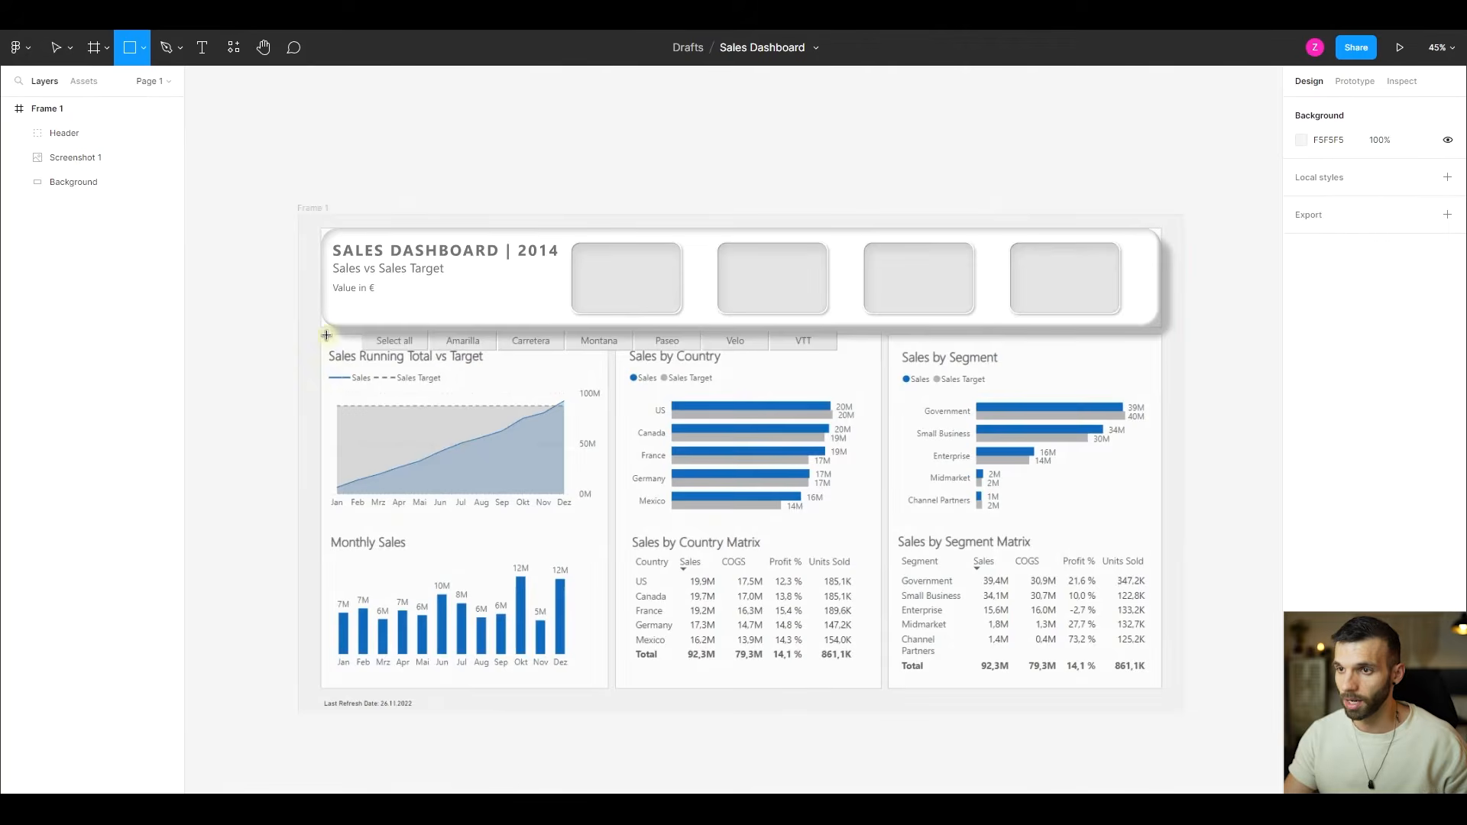
{"action": "left_click_drag", "start_coordinate": [320, 336], "coordinate": [606, 526]}
{"action": "scroll", "coordinate": [449, 392], "scroll_direction": "up", "scroll_amount": 2}
{"action": "mouse_move", "coordinate": [449, 392]}
{"action": "left_mouse_down"}
{"action": "mouse_move", "coordinate": [420, 377]}
{"action": "mouse_move", "coordinate": [430, 387]}
{"action": "left_mouse_up"}
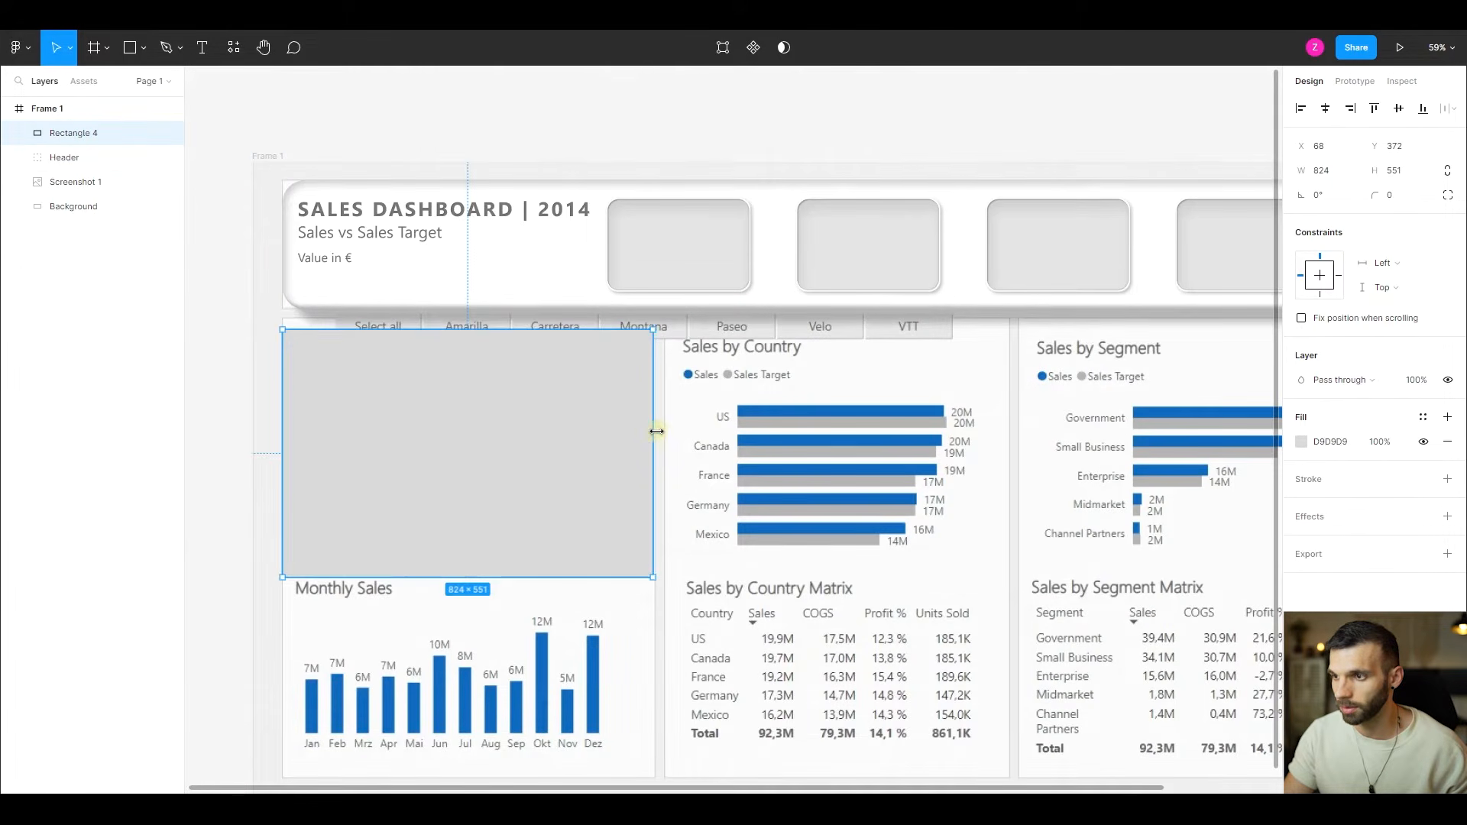
{"action": "left_click_drag", "start_coordinate": [654, 429], "coordinate": [657, 432]}
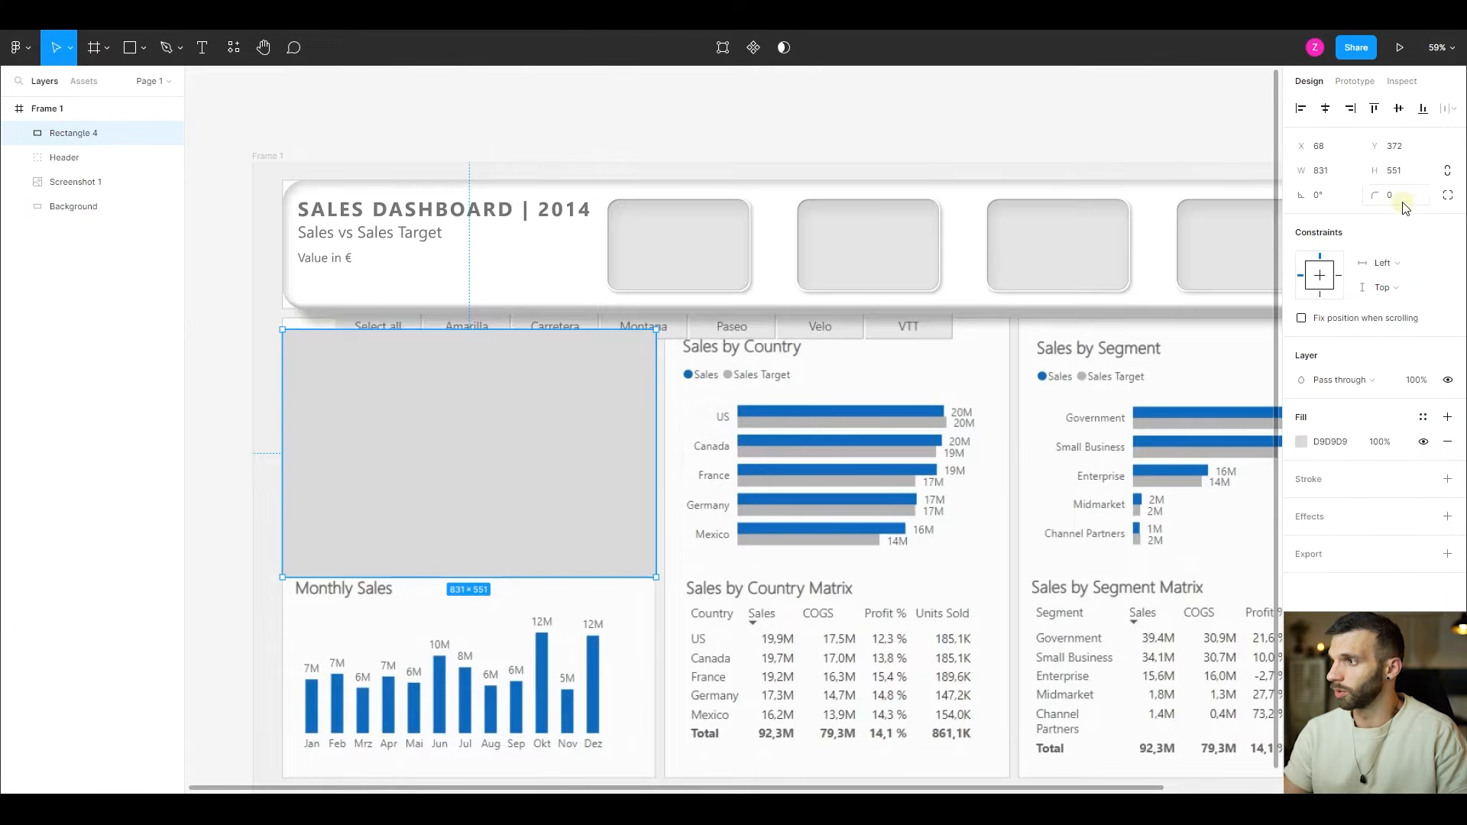
- Set the chart rectangle's corner radius to 25 and its fill to light grey E3E3E3
{"action": "key", "text": "ctrl+z"}
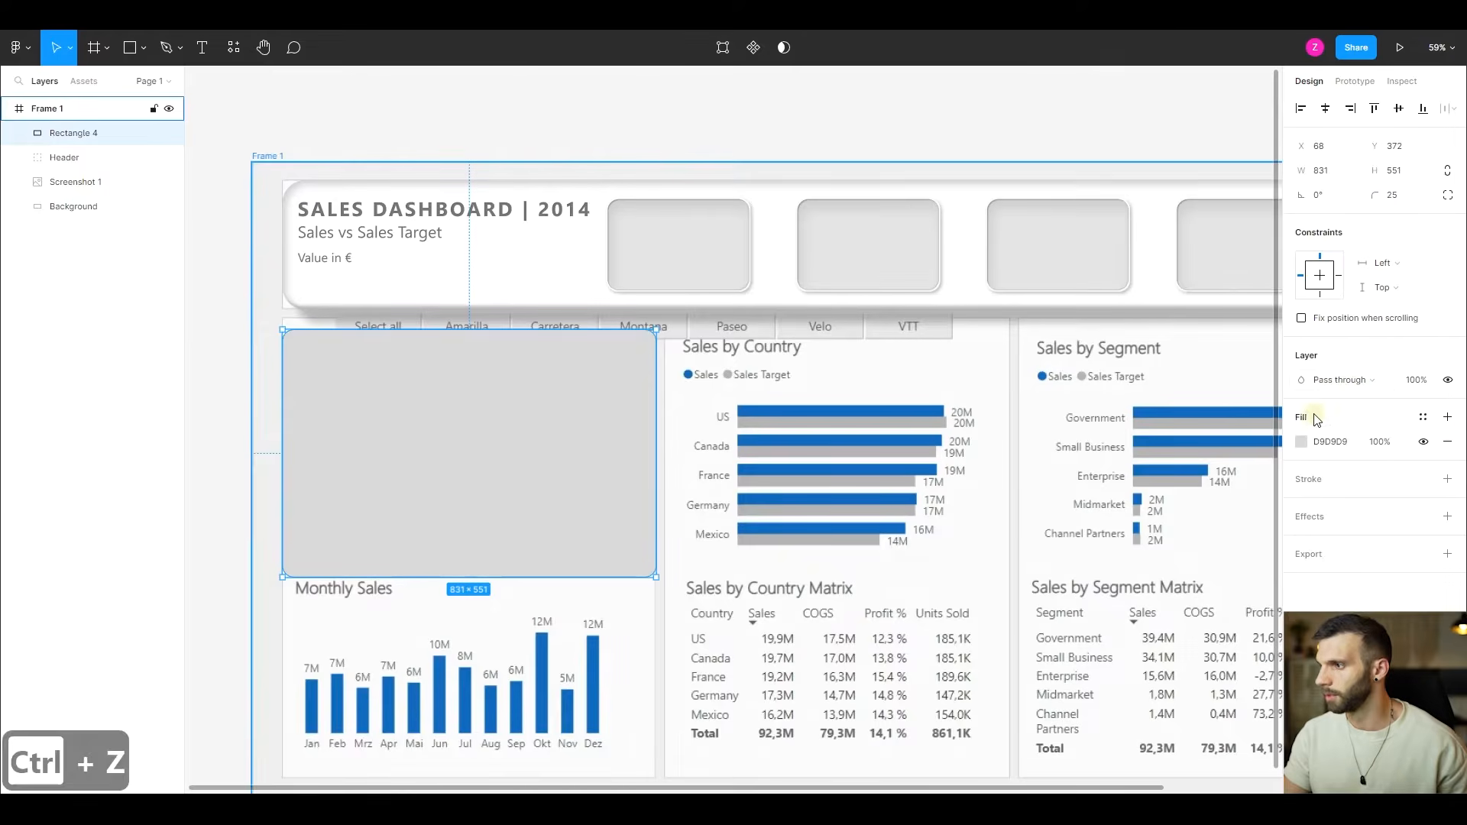
{"action": "left_click", "coordinate": [1303, 442]}
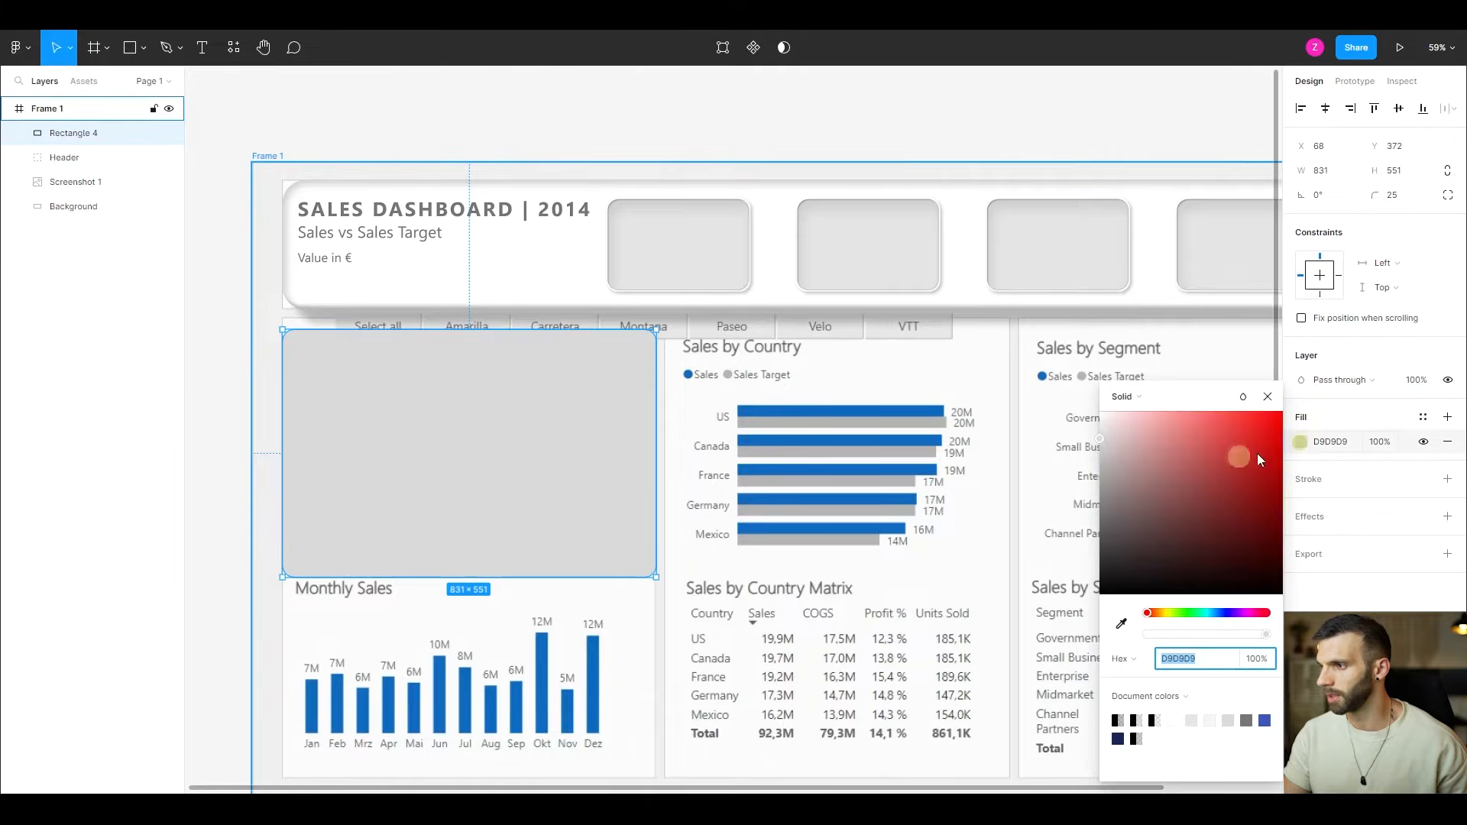
{"action": "left_click", "coordinate": [1094, 435]}
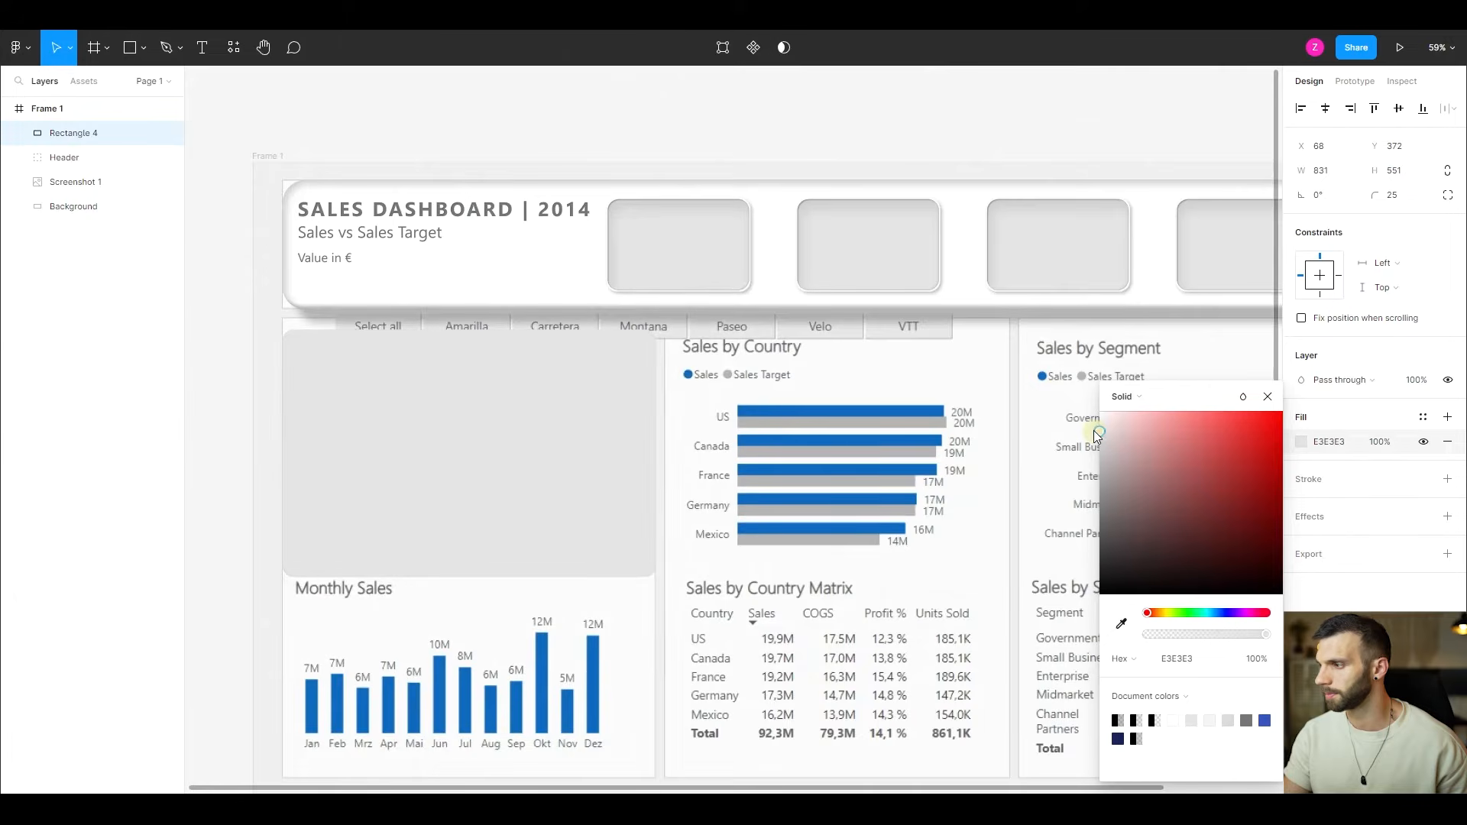
- Add a drop shadow to the chart rectangle with X 8, Y 8 and Blur 8
{"action": "left_click", "coordinate": [1447, 517]}
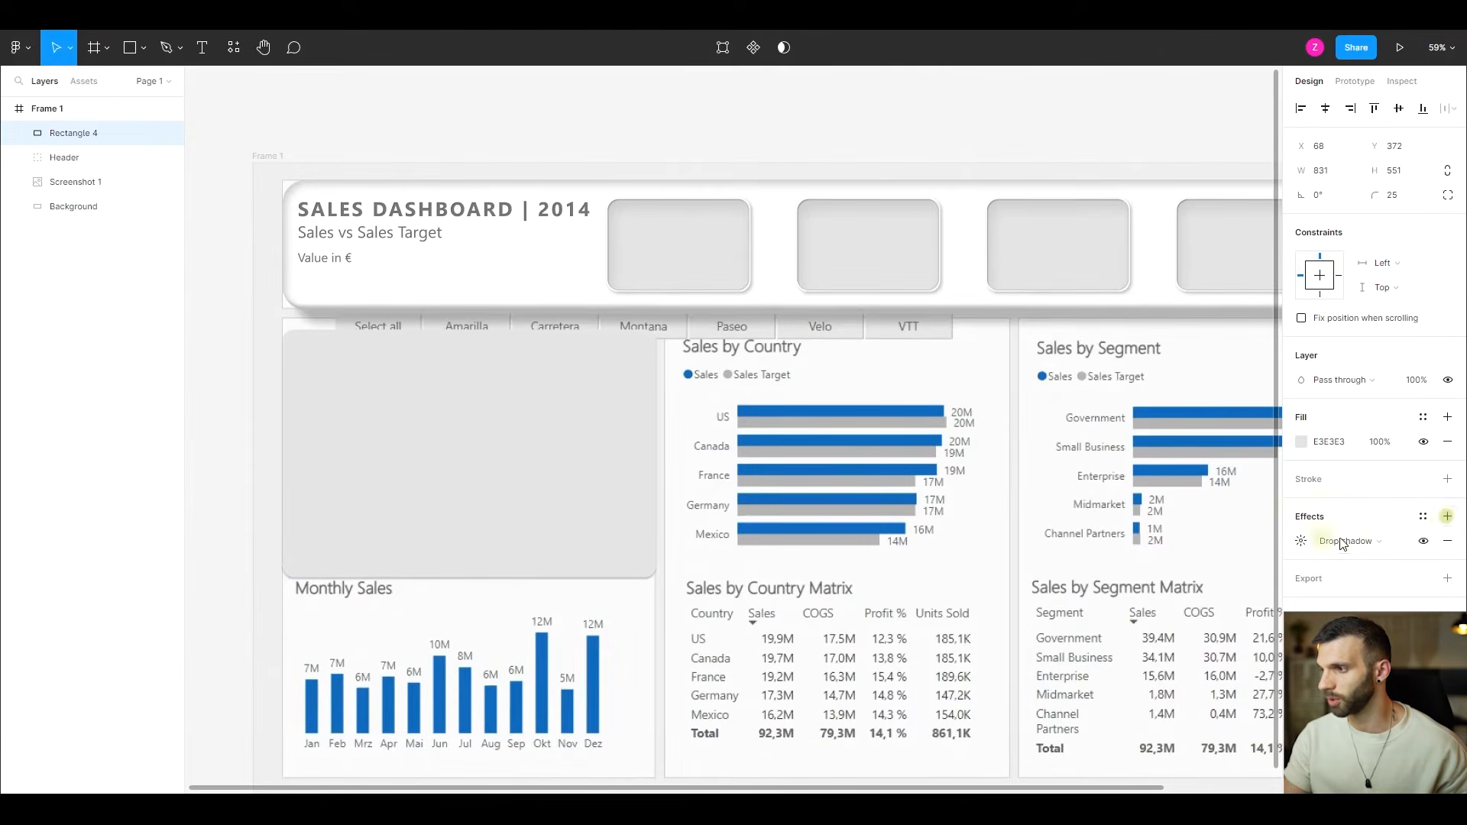
{"action": "left_click", "coordinate": [1301, 542]}
{"action": "left_click", "coordinate": [1150, 578]}
{"action": "type", "text": "8"}
{"action": "key", "text": "Tab"}
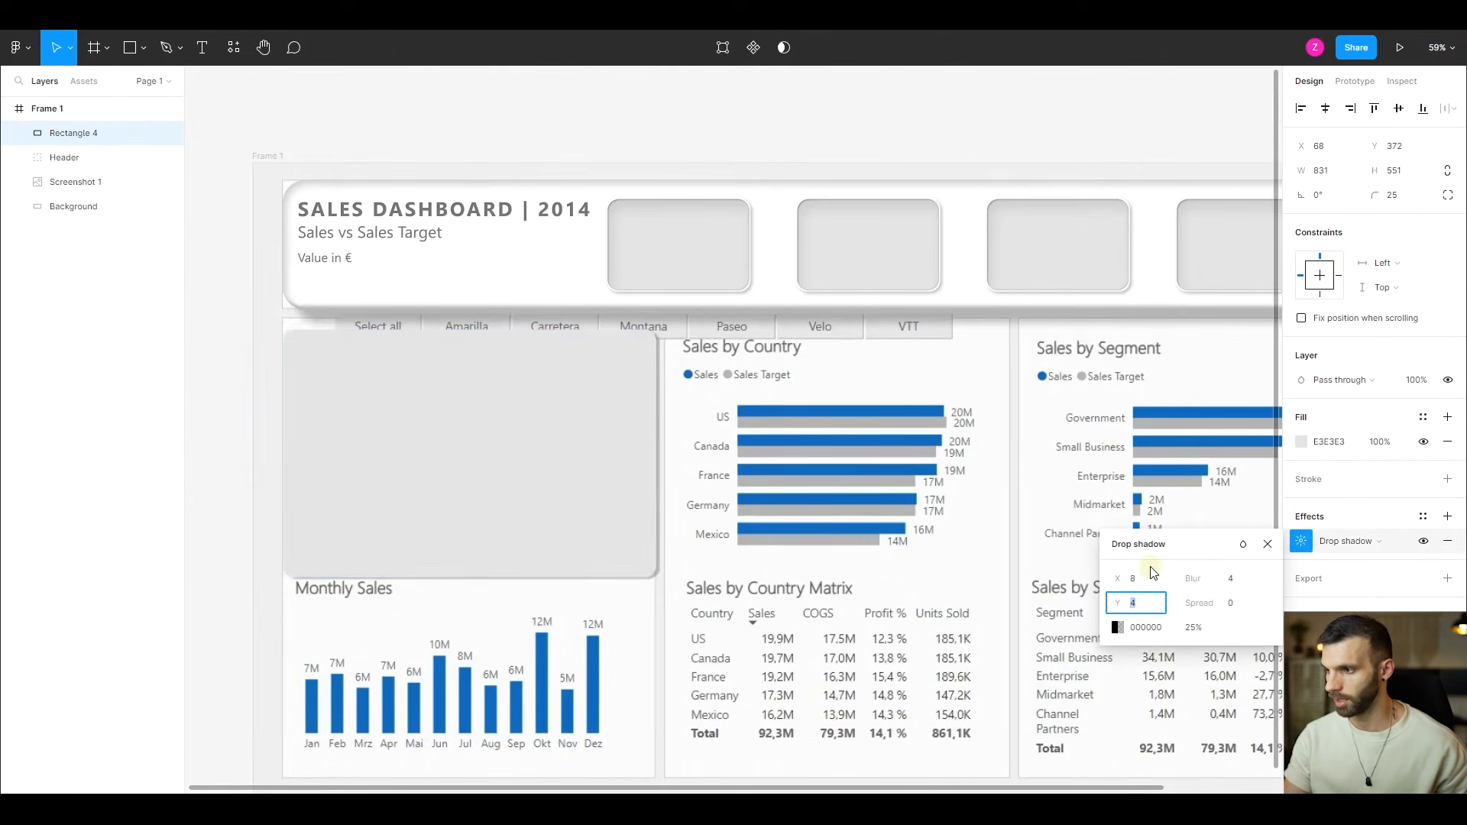
{"action": "type", "text": "8"}
{"action": "key", "text": "Tab"}
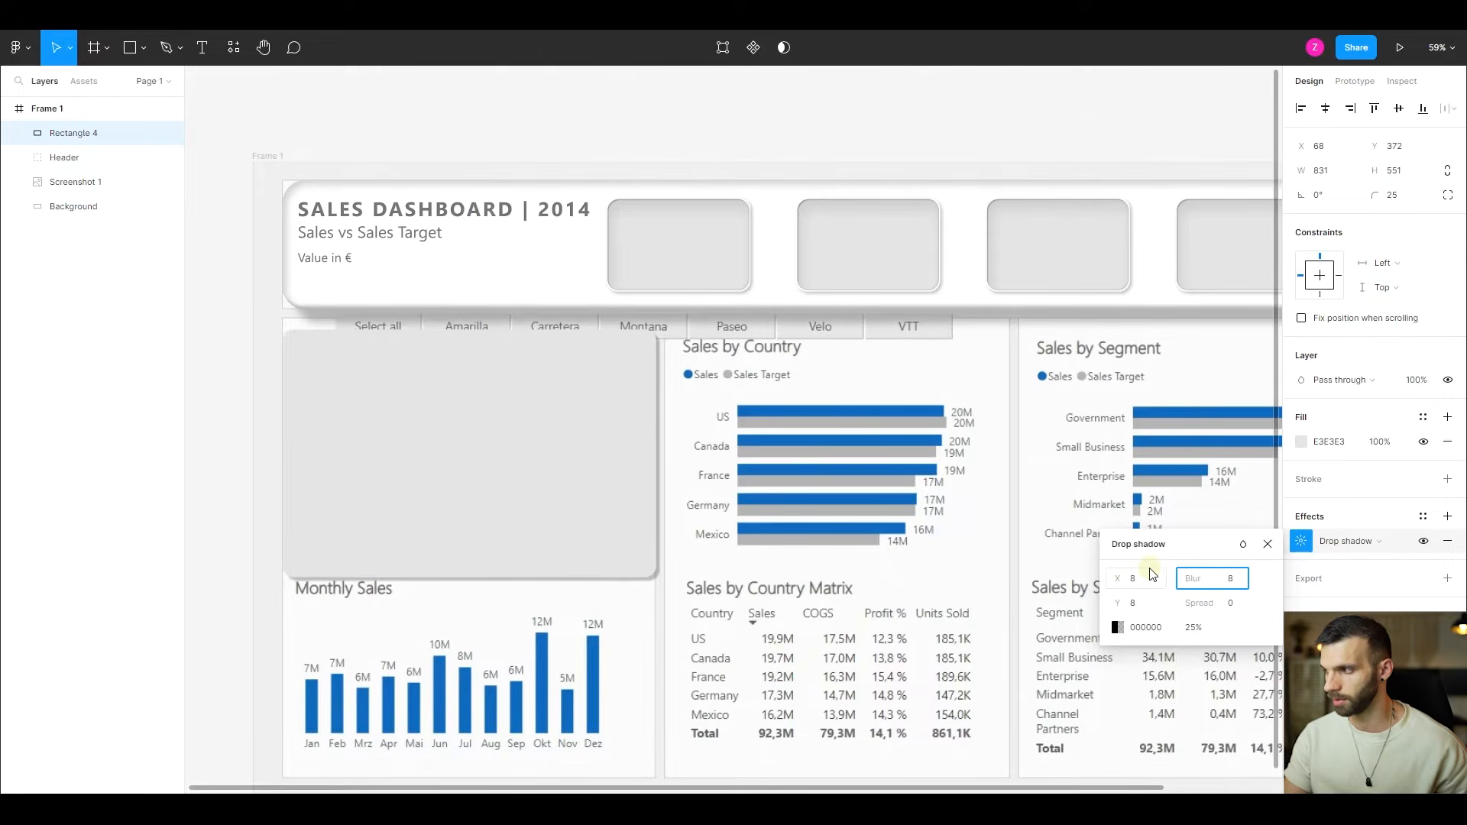
{"action": "type", "text": "8"}
{"action": "key", "text": "Return"}
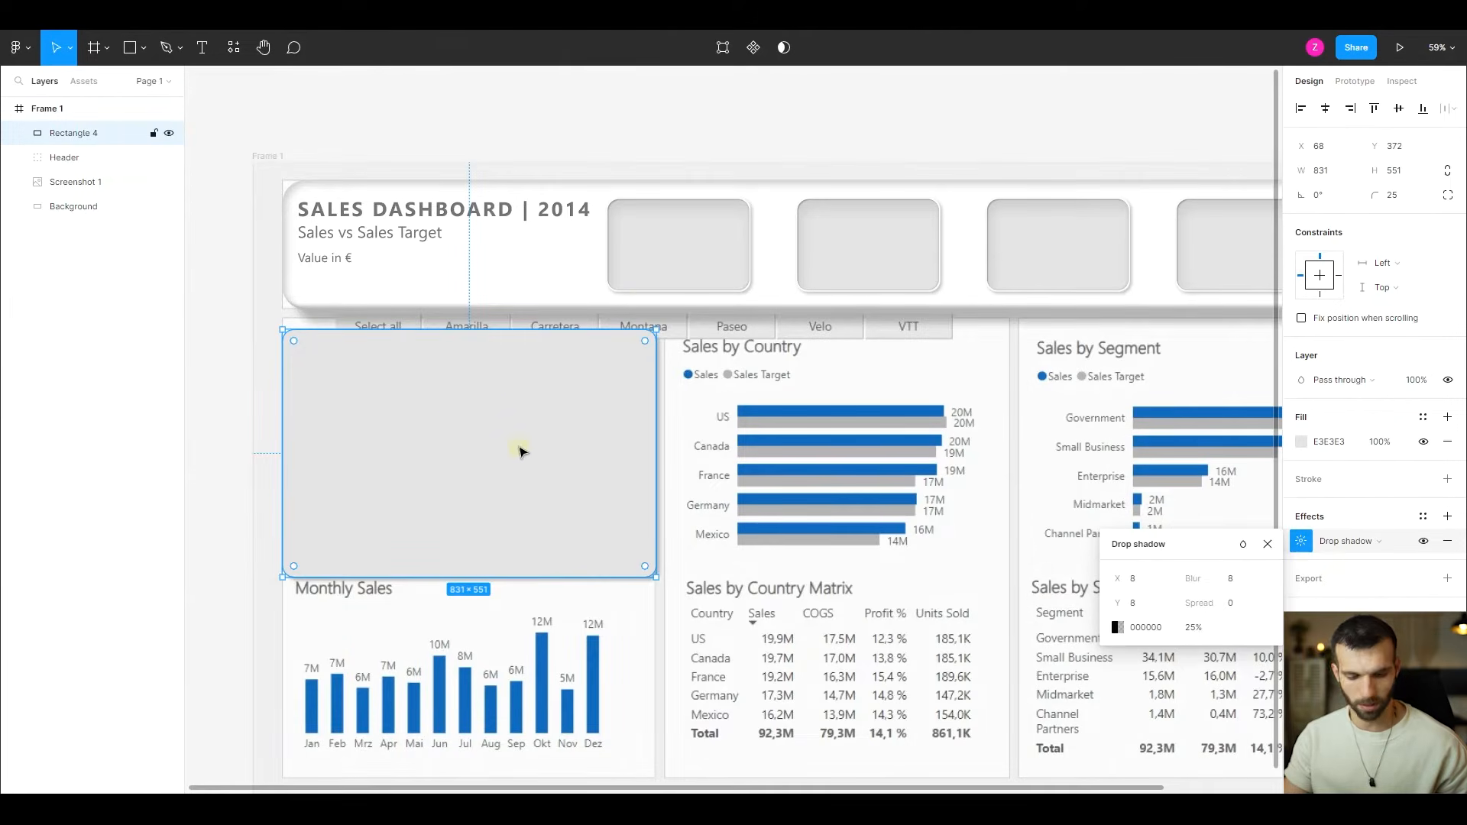
- Duplicate the shadowed chart rectangle in place
{"action": "key", "text": "ctrl+d"}
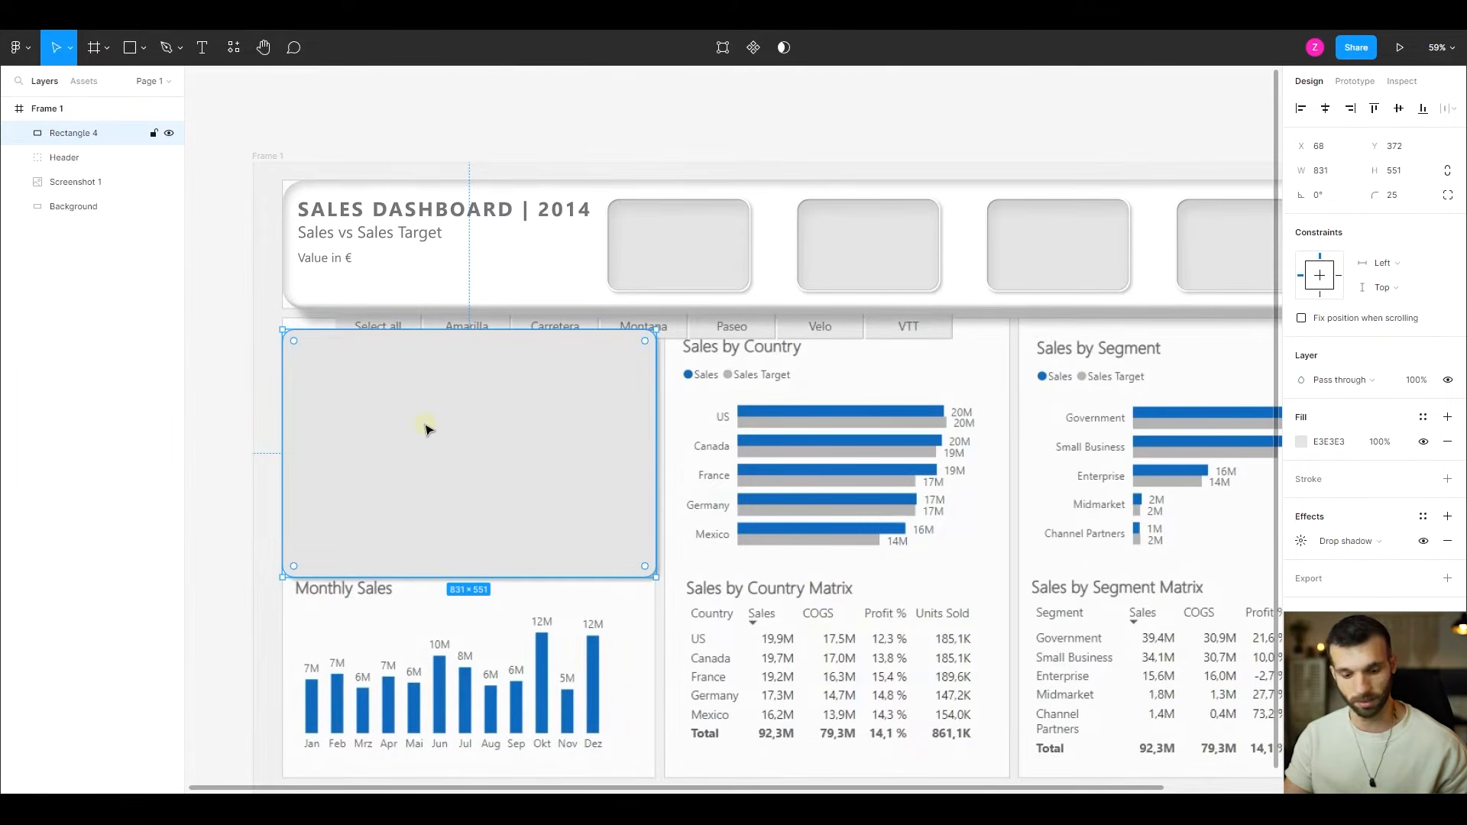
{"action": "key", "text": "ctrl+d"}
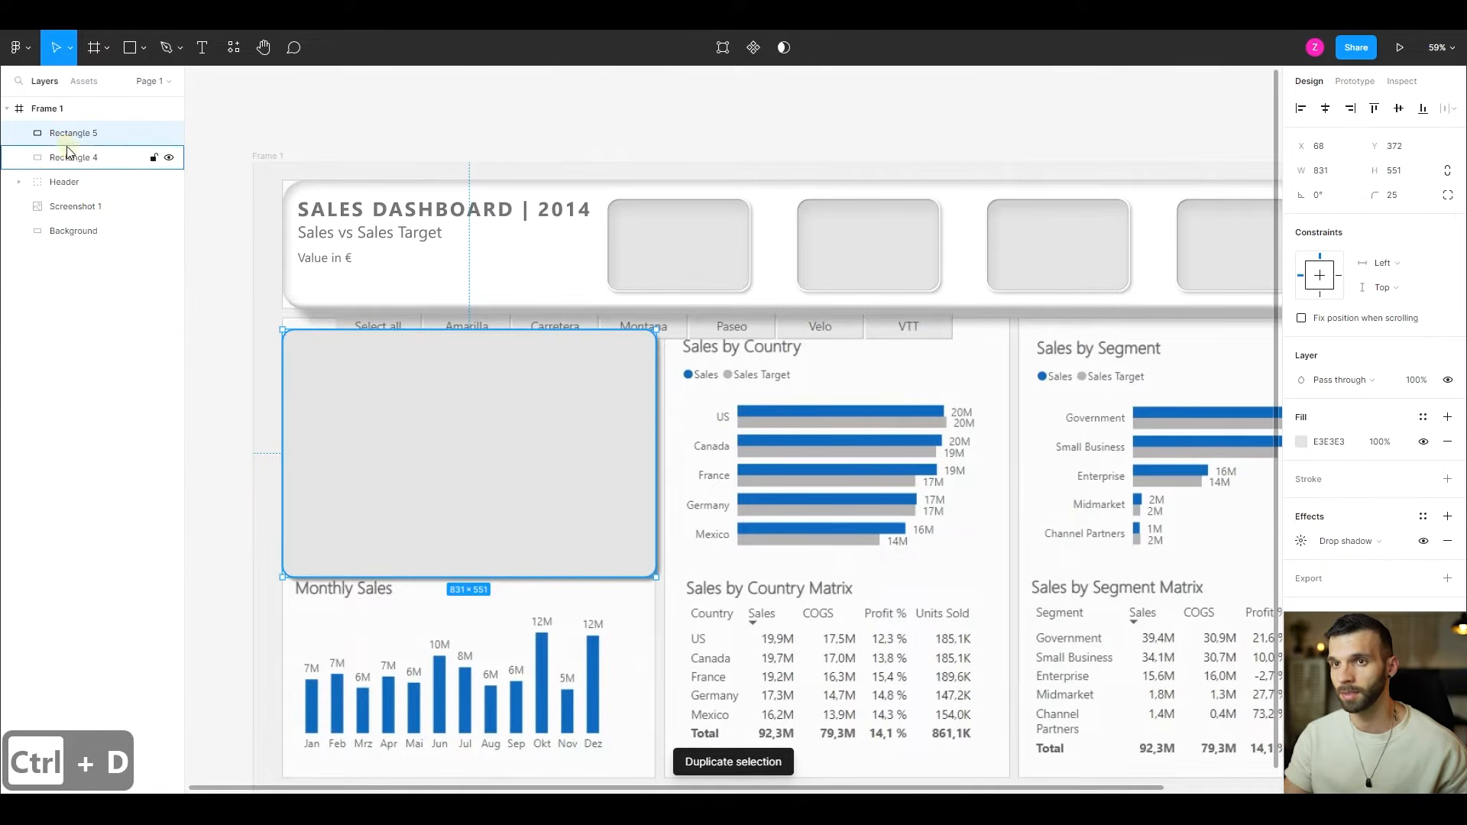
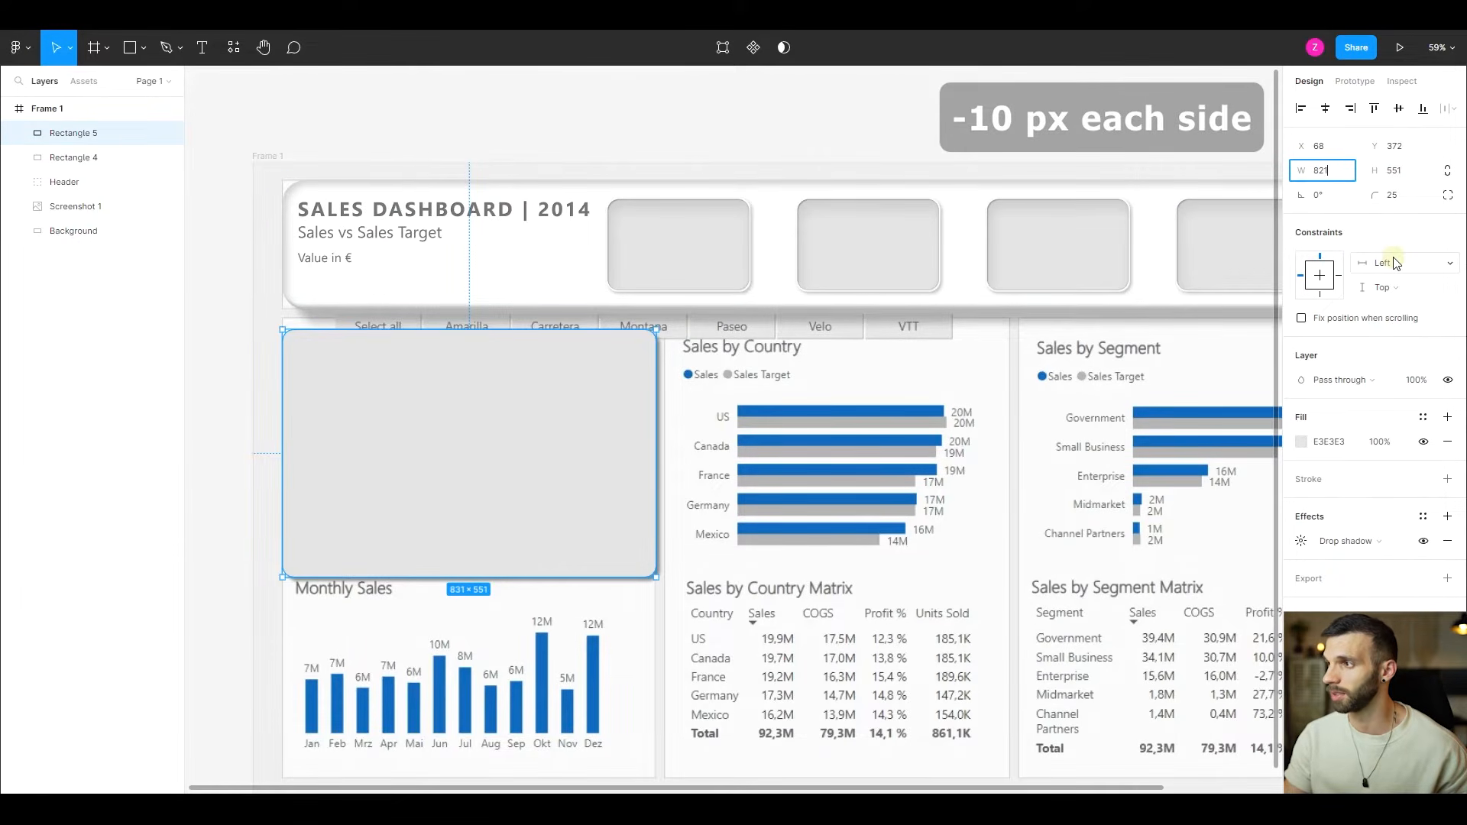
- Resize the duplicated chart rectangle to 821 × 541 and centre it horizontally and vertically on the original rectangle
{"action": "left_click", "coordinate": [1394, 173]}
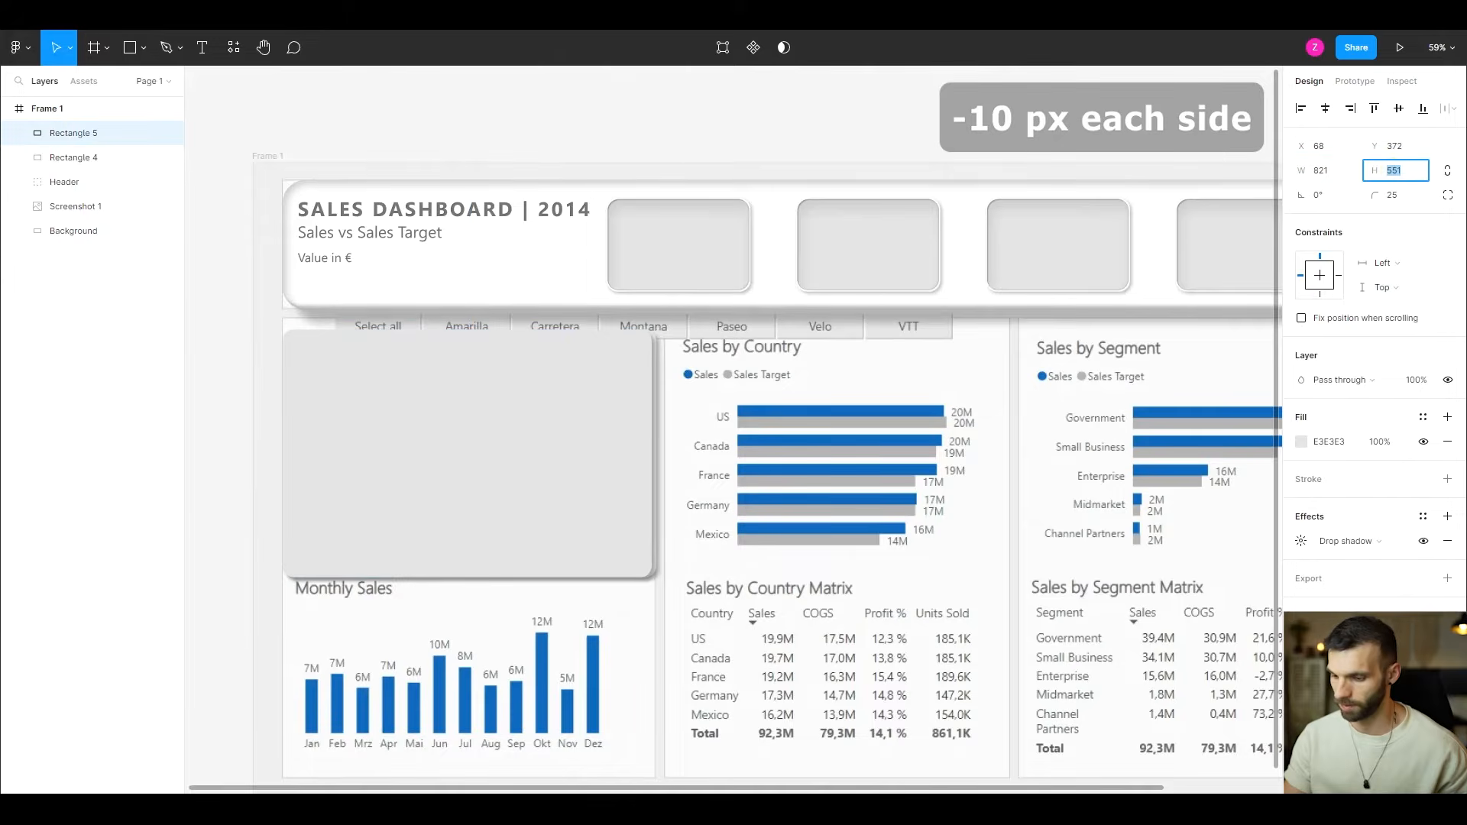
{"action": "type", "text": "541"}
{"action": "key", "text": "Return"}
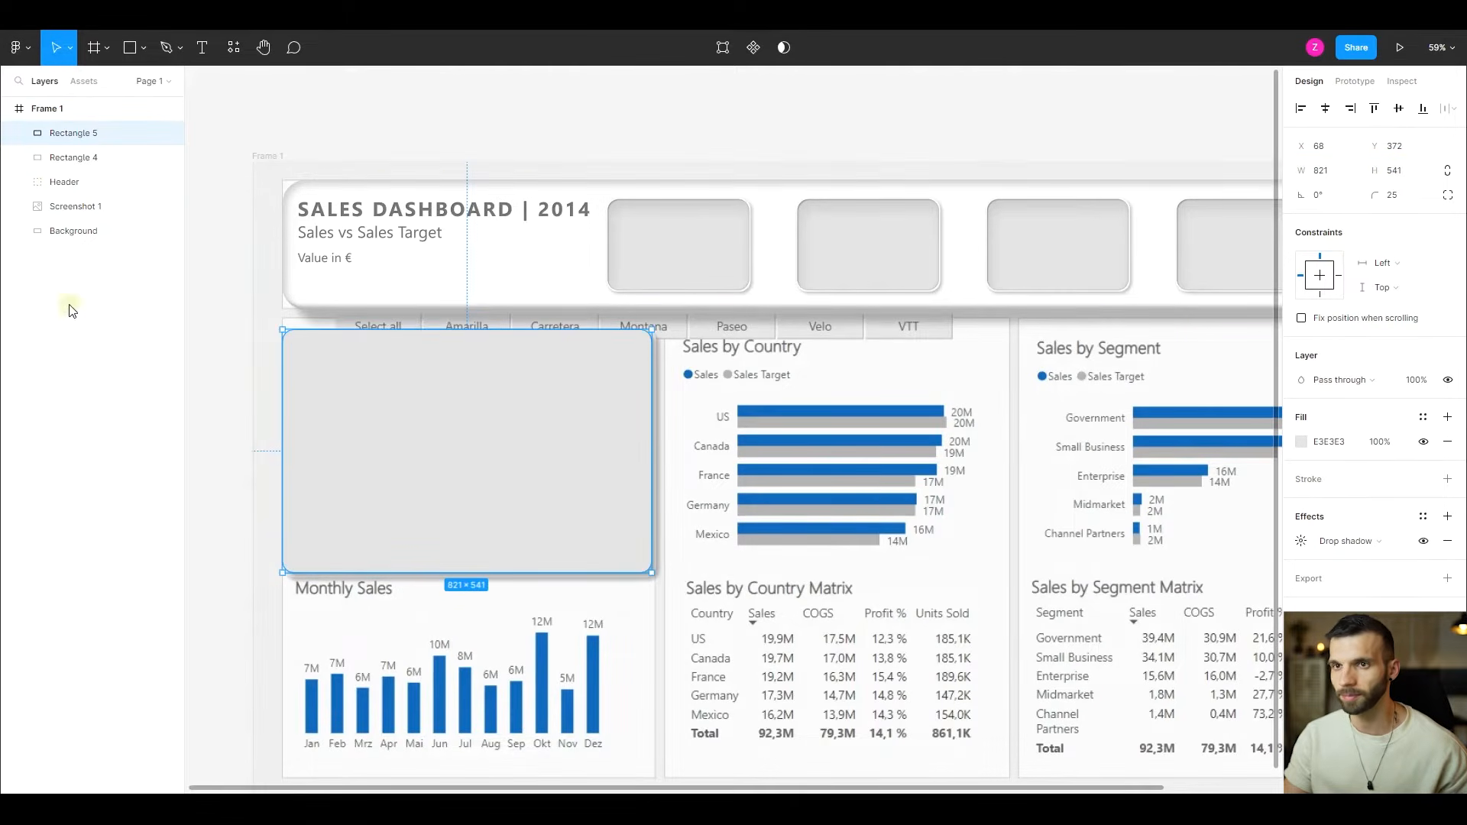
{"action": "left_click", "coordinate": [77, 159], "text": "shift"}
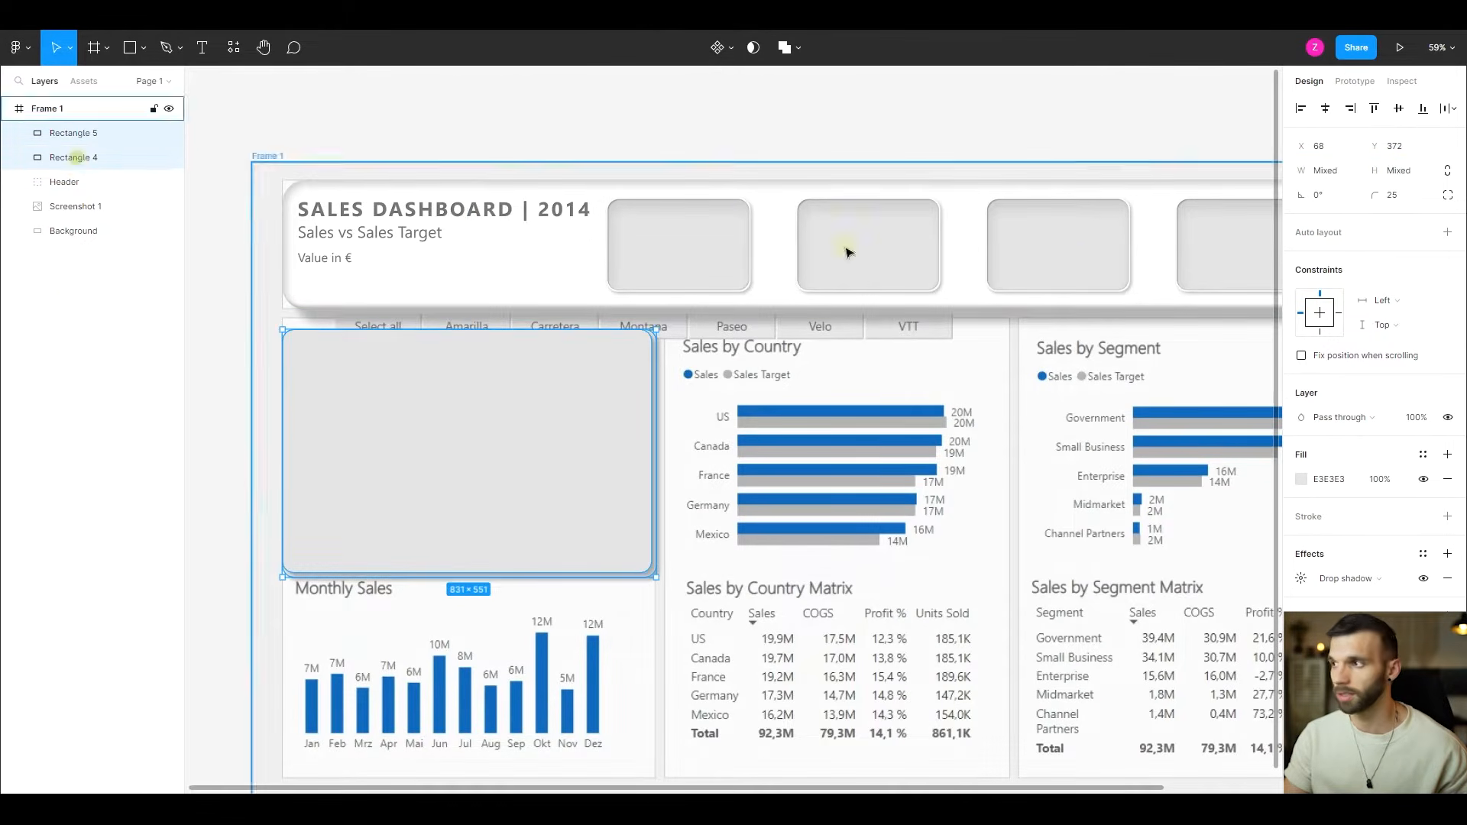
{"action": "left_click", "coordinate": [1326, 110]}
{"action": "left_click", "coordinate": [1397, 109]}
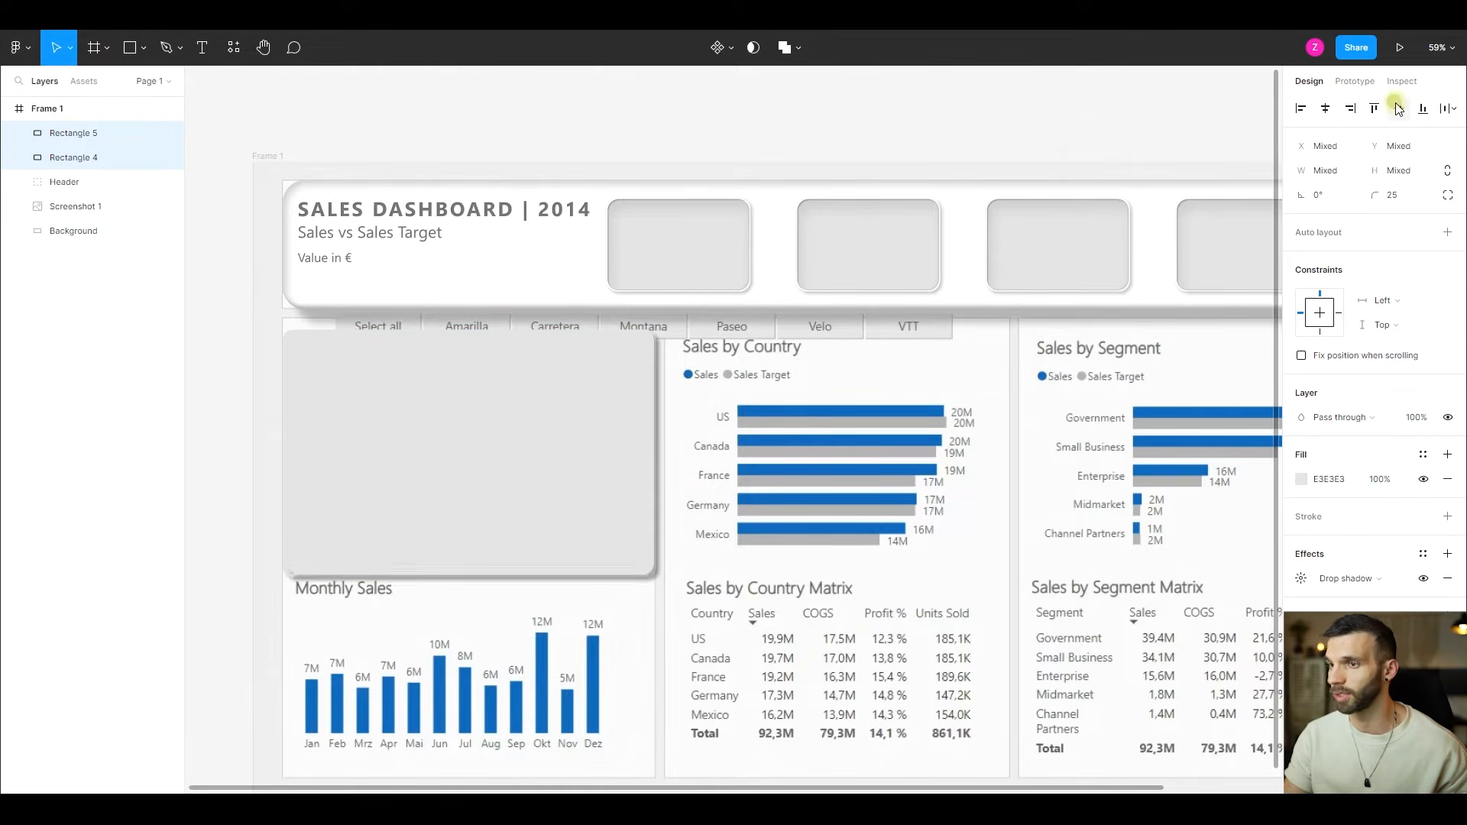
- Set the corner radius of the smaller inner chart rectangle to 23
{"action": "scroll", "coordinate": [409, 456], "scroll_direction": "up", "scroll_amount": 3}
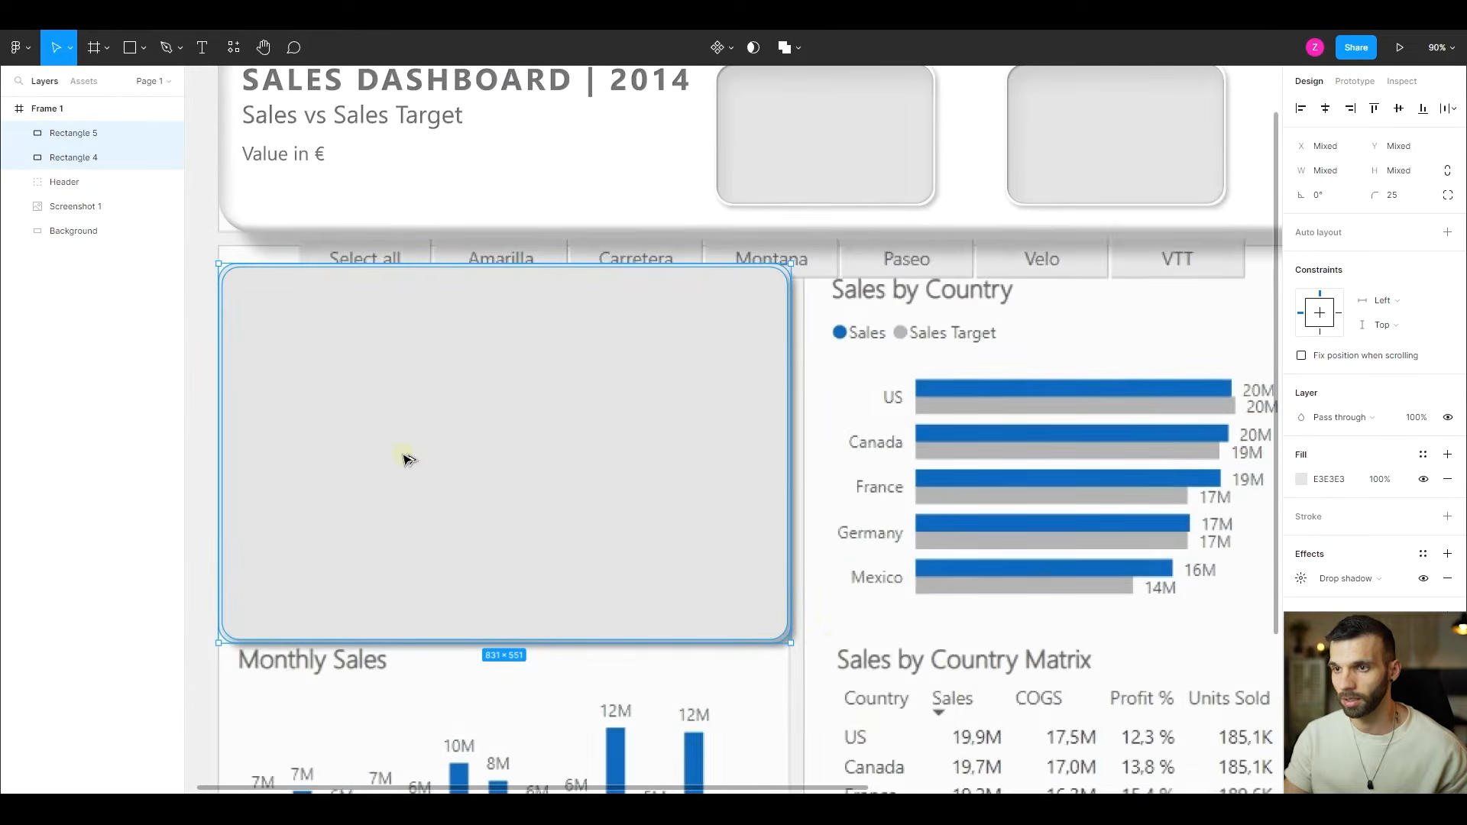
{"action": "scroll", "coordinate": [836, 662], "scroll_direction": "up", "scroll_amount": 5}
{"action": "scroll", "coordinate": [716, 638], "scroll_direction": "up", "scroll_amount": 4}
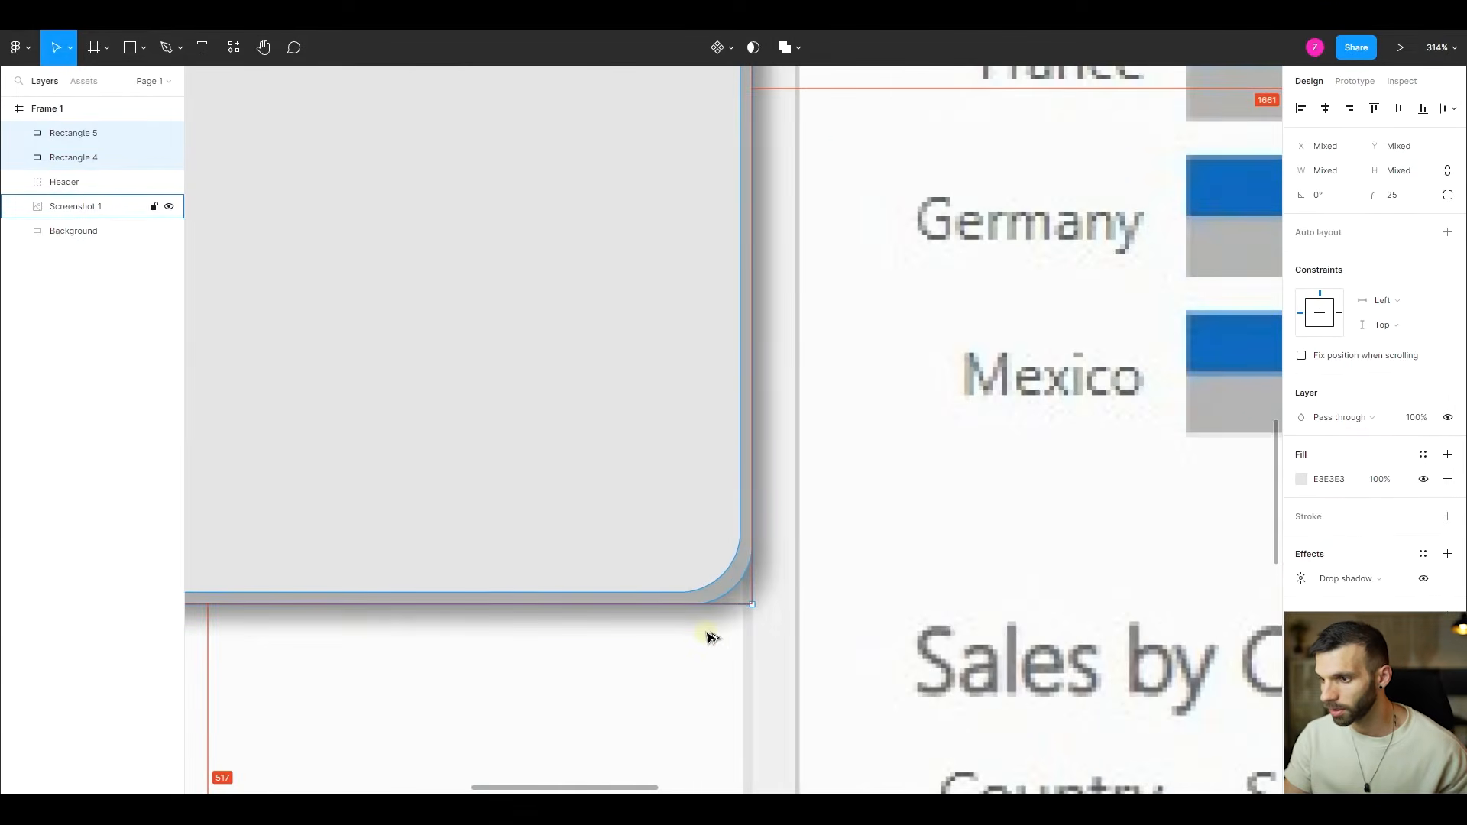
{"action": "left_click", "coordinate": [656, 505]}
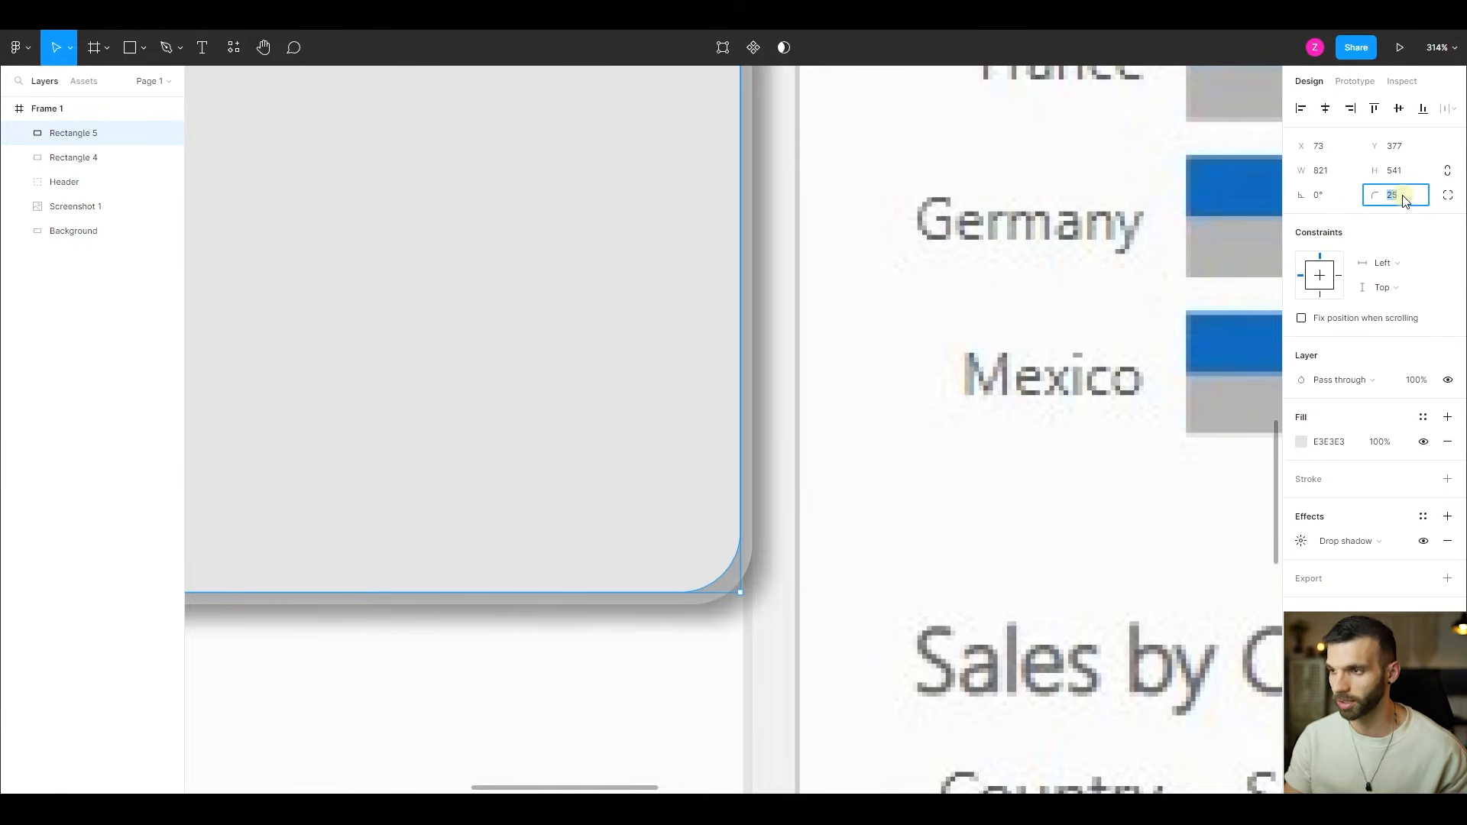
{"action": "type", "text": "2"}
{"action": "key", "text": "Return"}
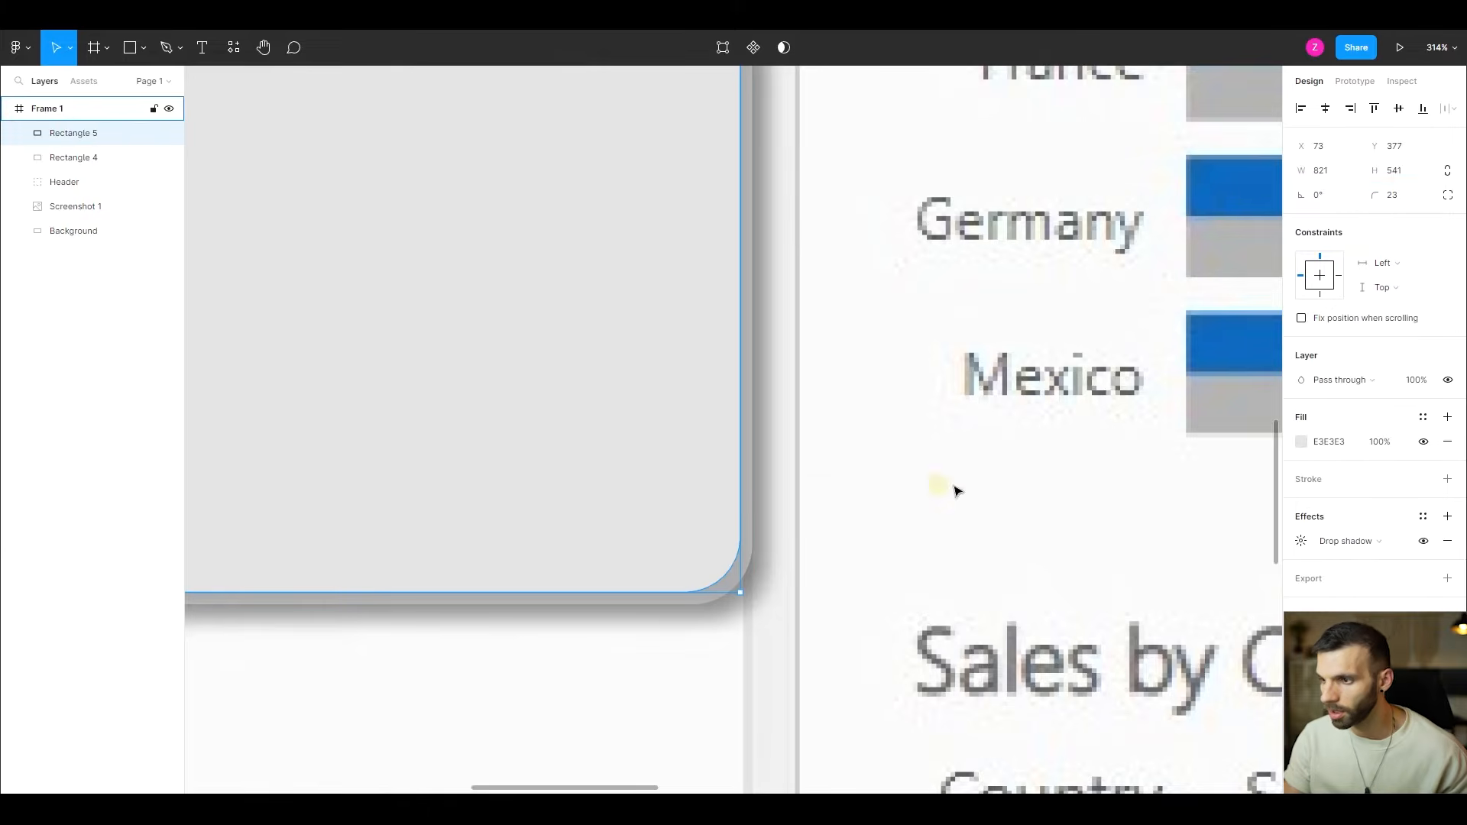
- Group Rectangle 4 and Rectangle 5 and name the group Body Top
{"action": "scroll", "coordinate": [504, 540], "scroll_direction": "down", "scroll_amount": 15, "text": "ctrl"}
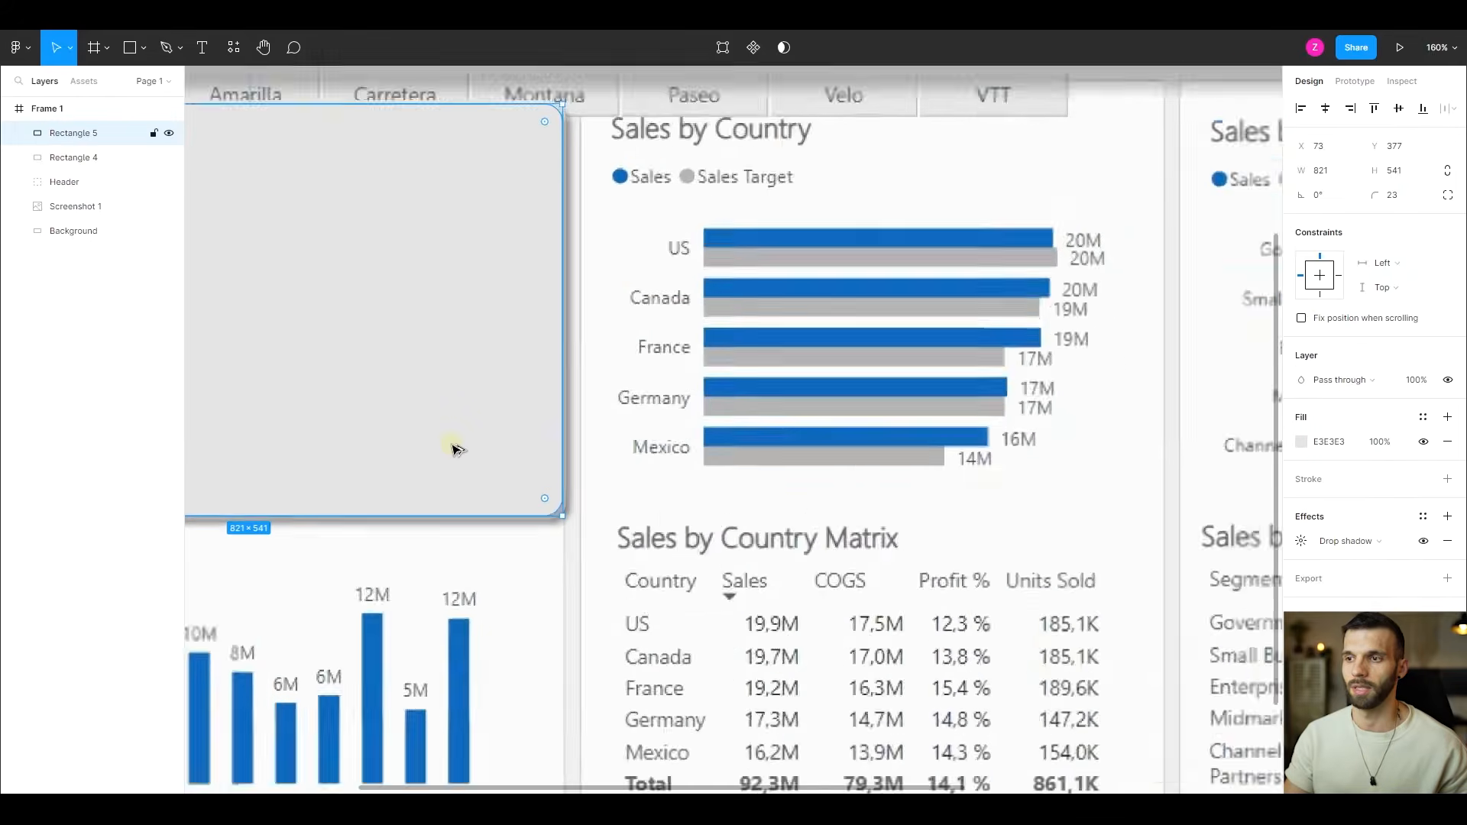
{"action": "scroll", "coordinate": [619, 416], "scroll_direction": "up", "scroll_amount": 4, "text": "ctrl"}
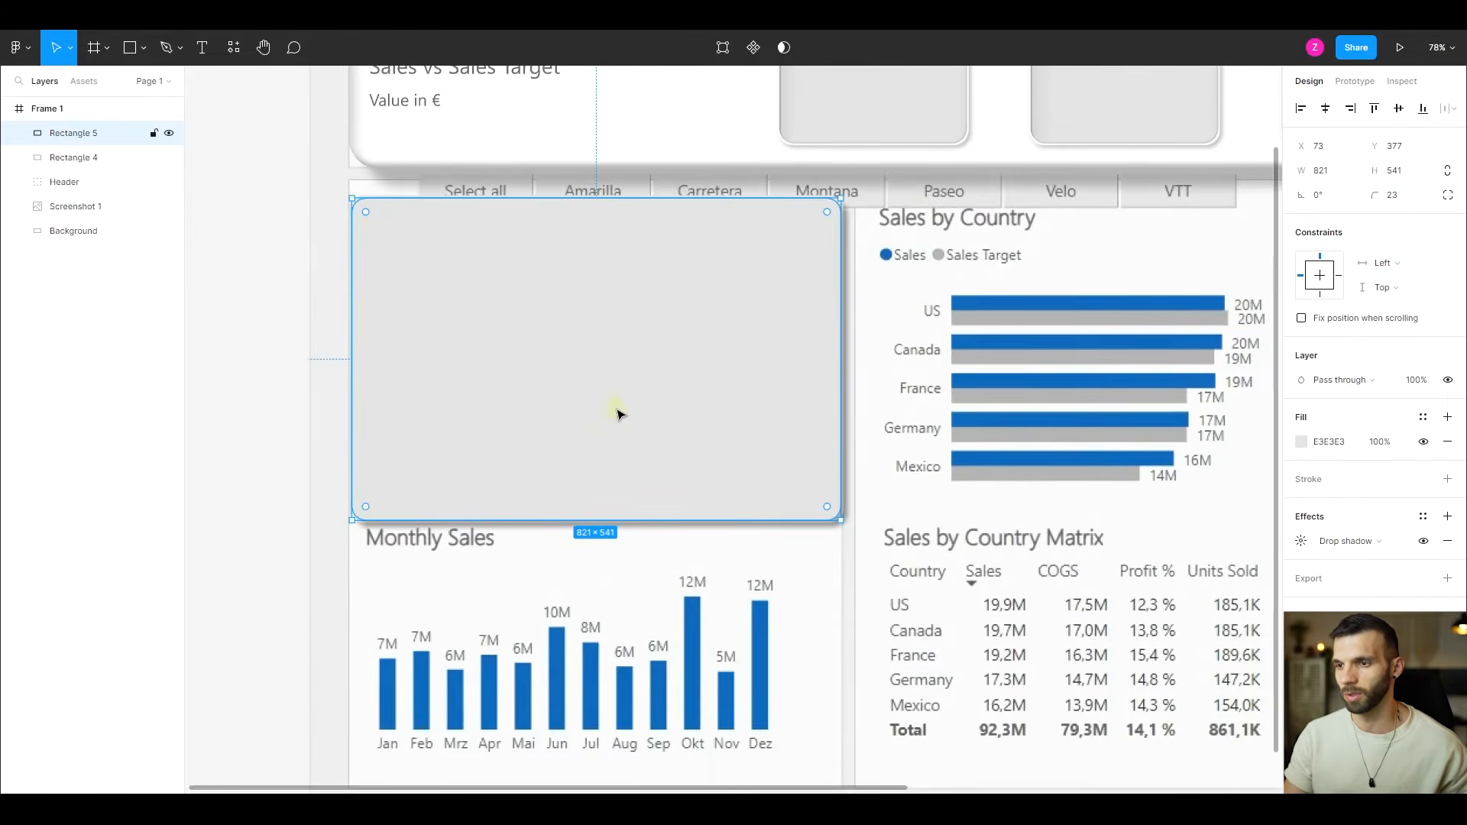
{"action": "scroll", "coordinate": [634, 384], "scroll_direction": "up", "scroll_amount": 3}
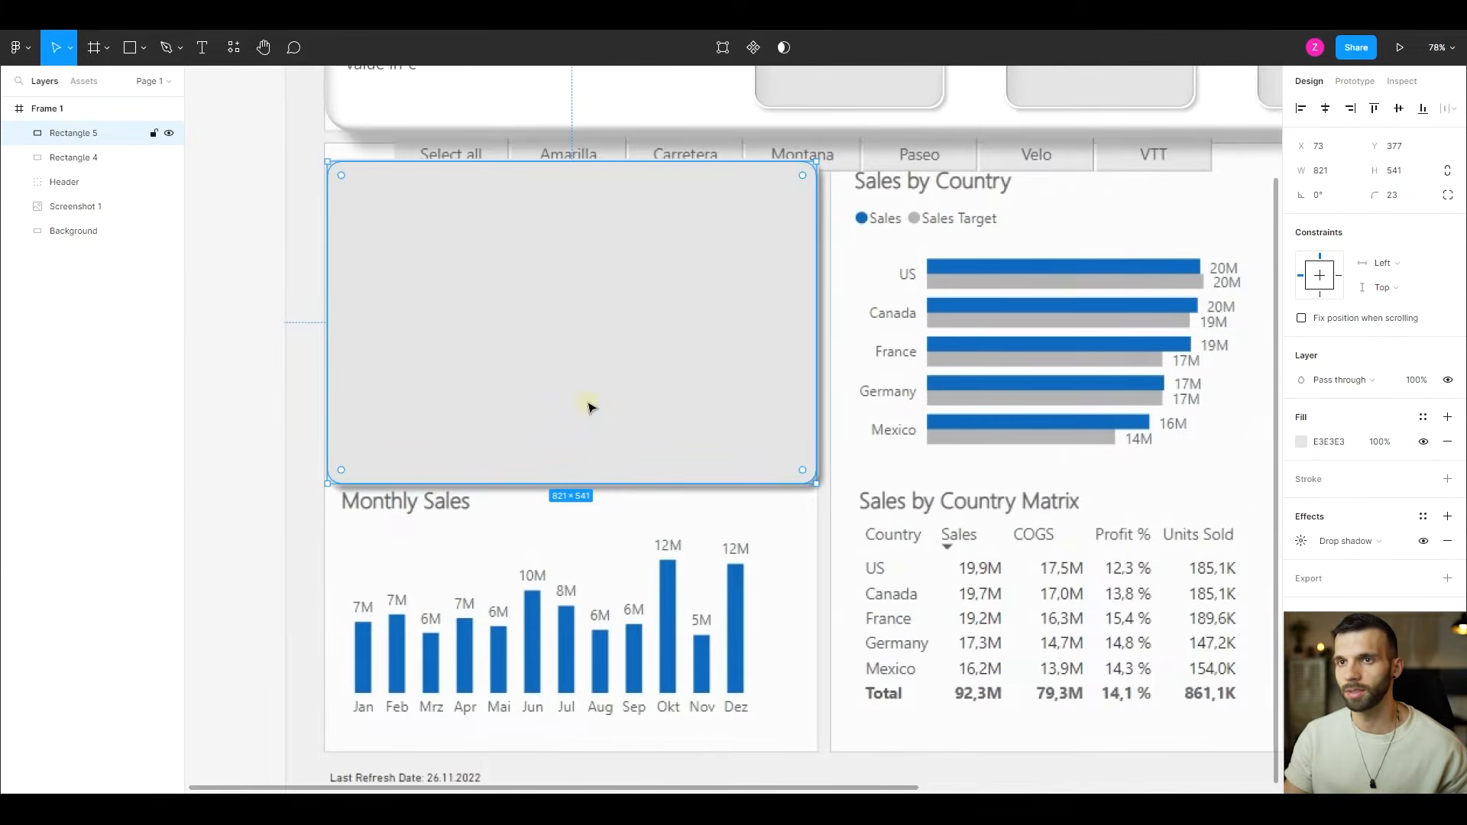
{"action": "left_click", "coordinate": [71, 152], "text": "shift"}
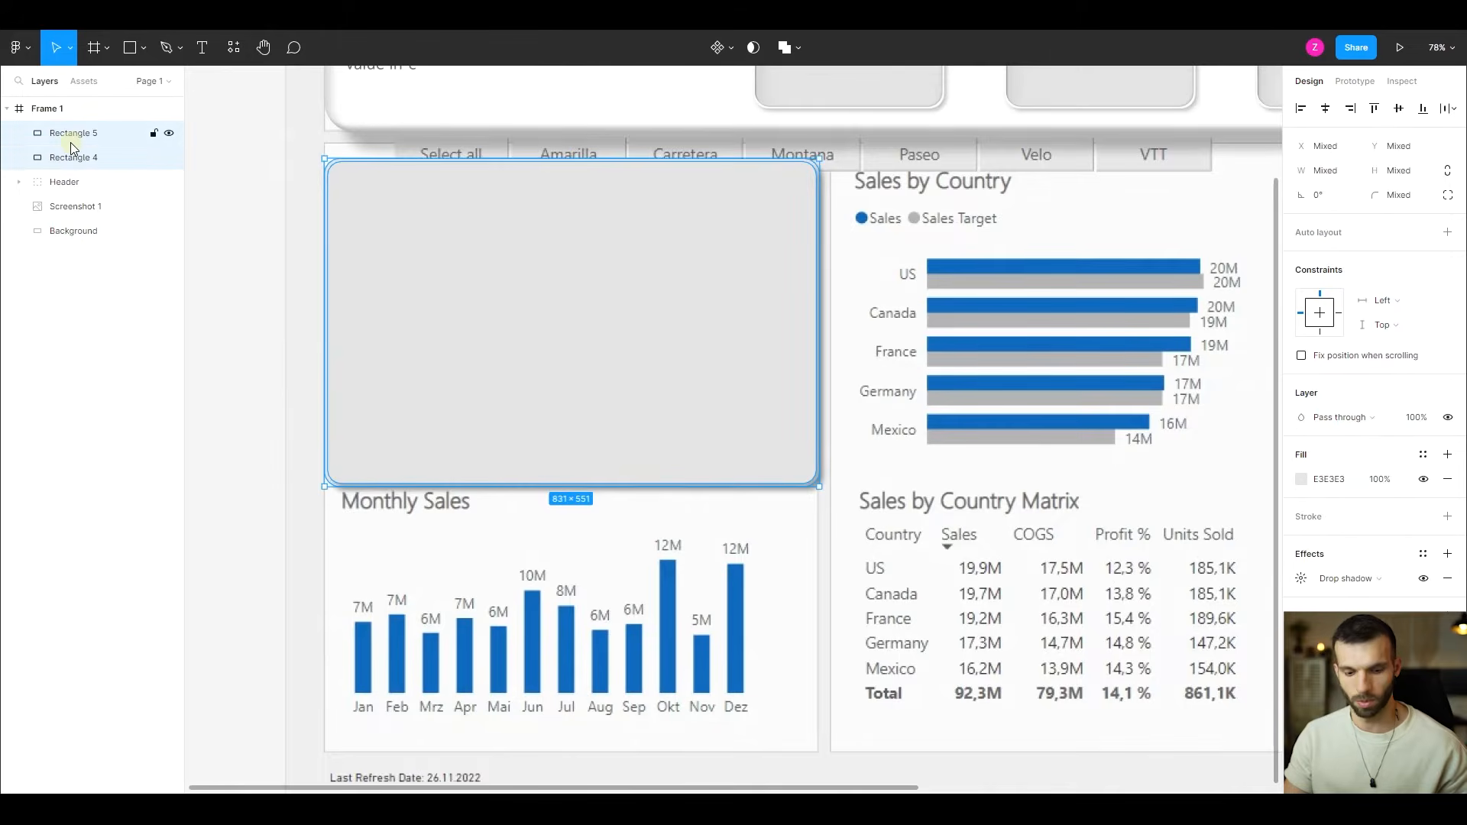
{"action": "key", "text": "ctrl+g"}
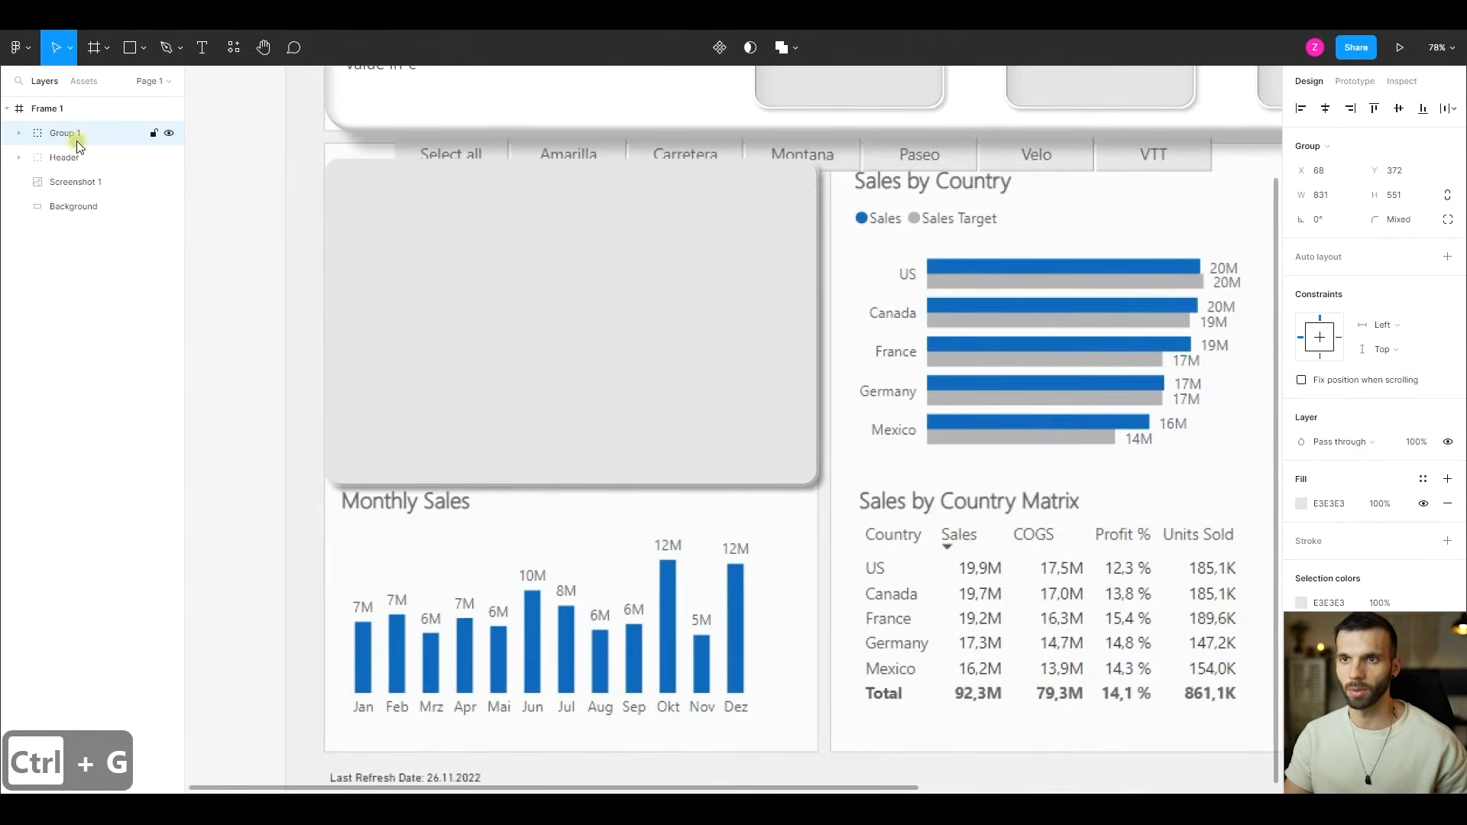
{"action": "double_click", "coordinate": [77, 141]}
{"action": "type", "text": "Body"}
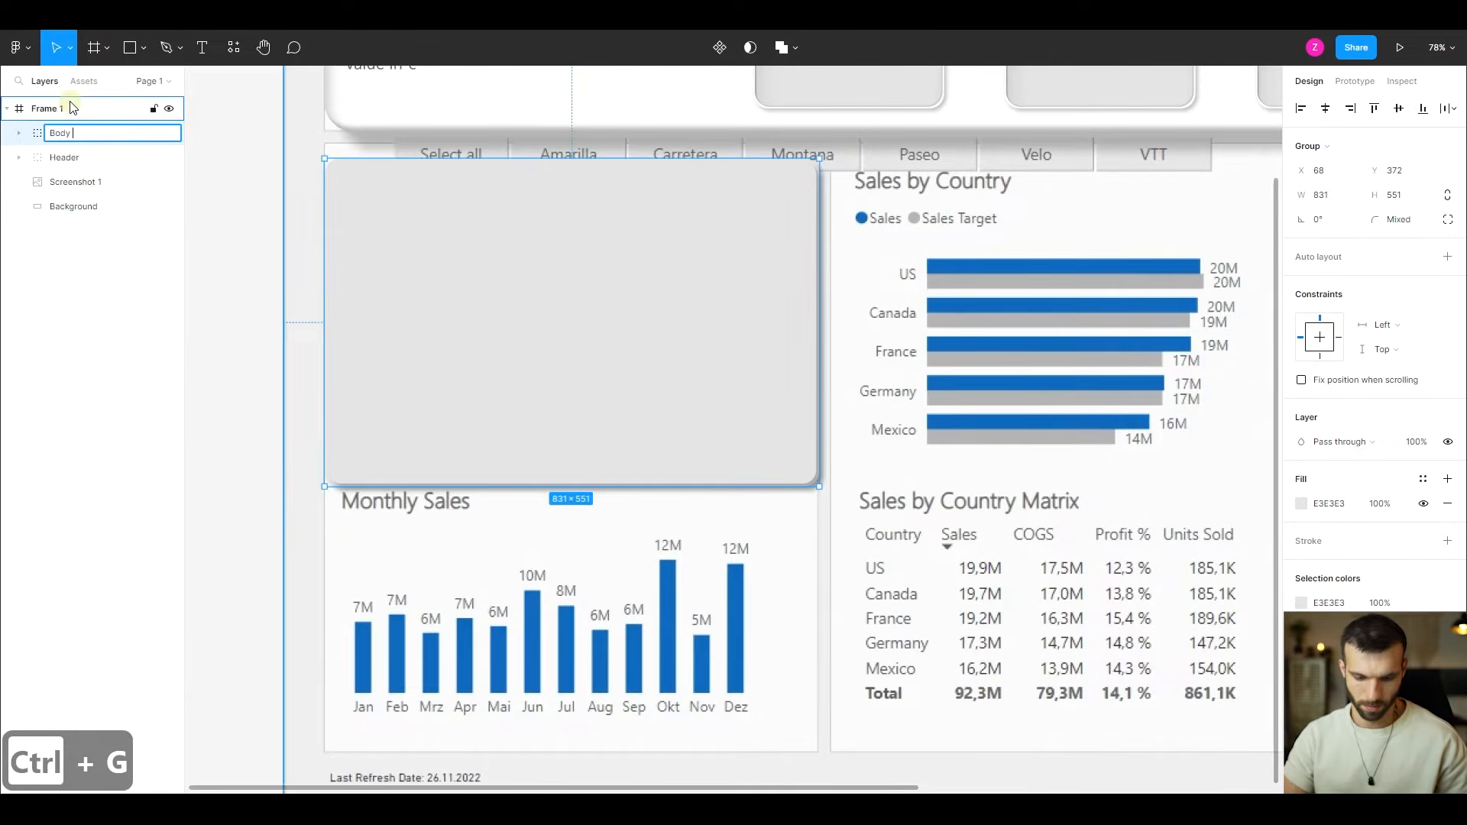
{"action": "type", "text": " Top"}
{"action": "key", "text": "Return"}
- Change the fill of the inner rectangle in the Body Top group to white FFFFFF
{"action": "left_click", "coordinate": [17, 133]}
{"action": "left_click", "coordinate": [73, 159]}
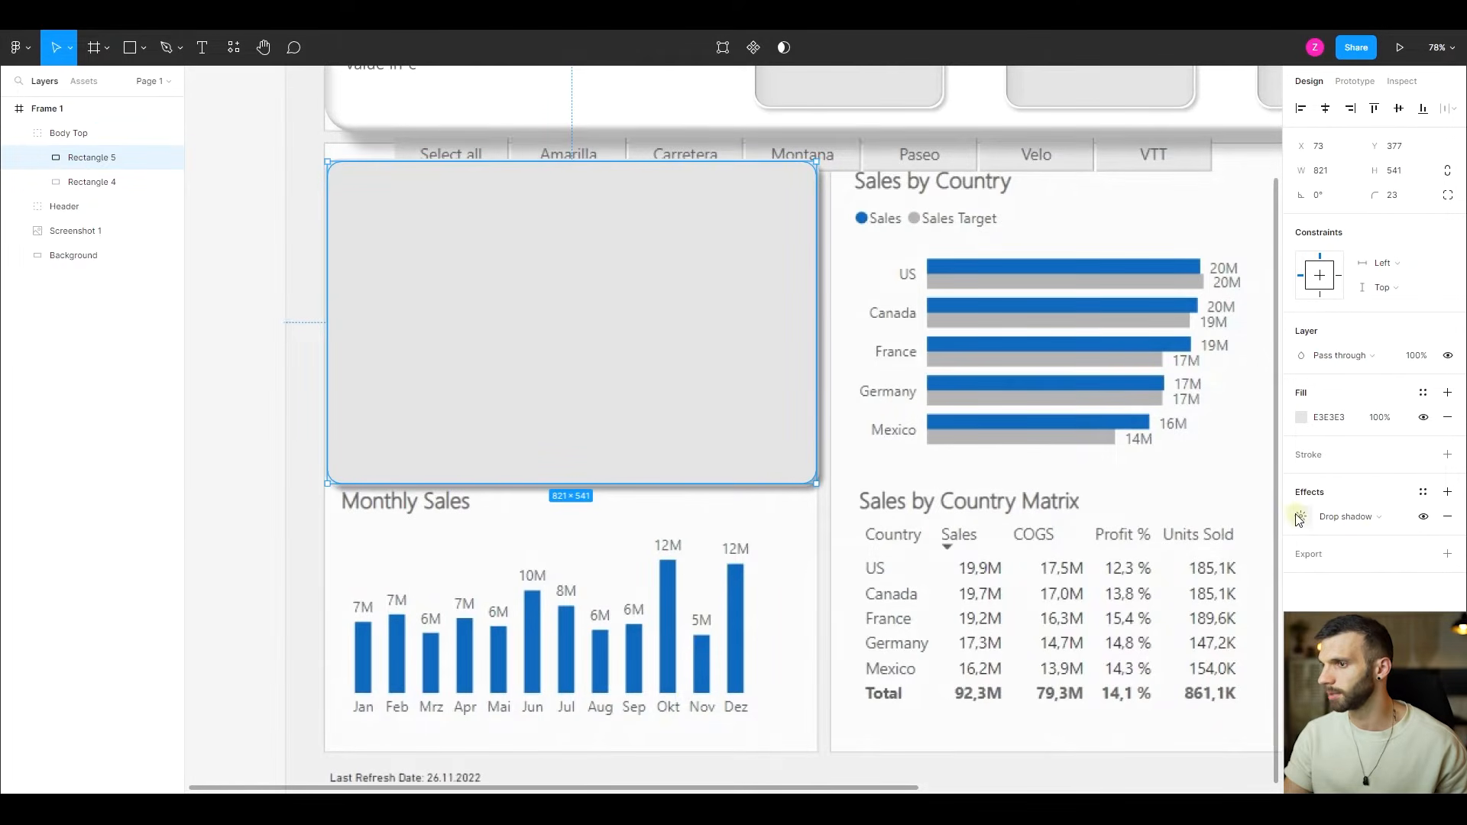
{"action": "left_click", "coordinate": [1302, 418]}
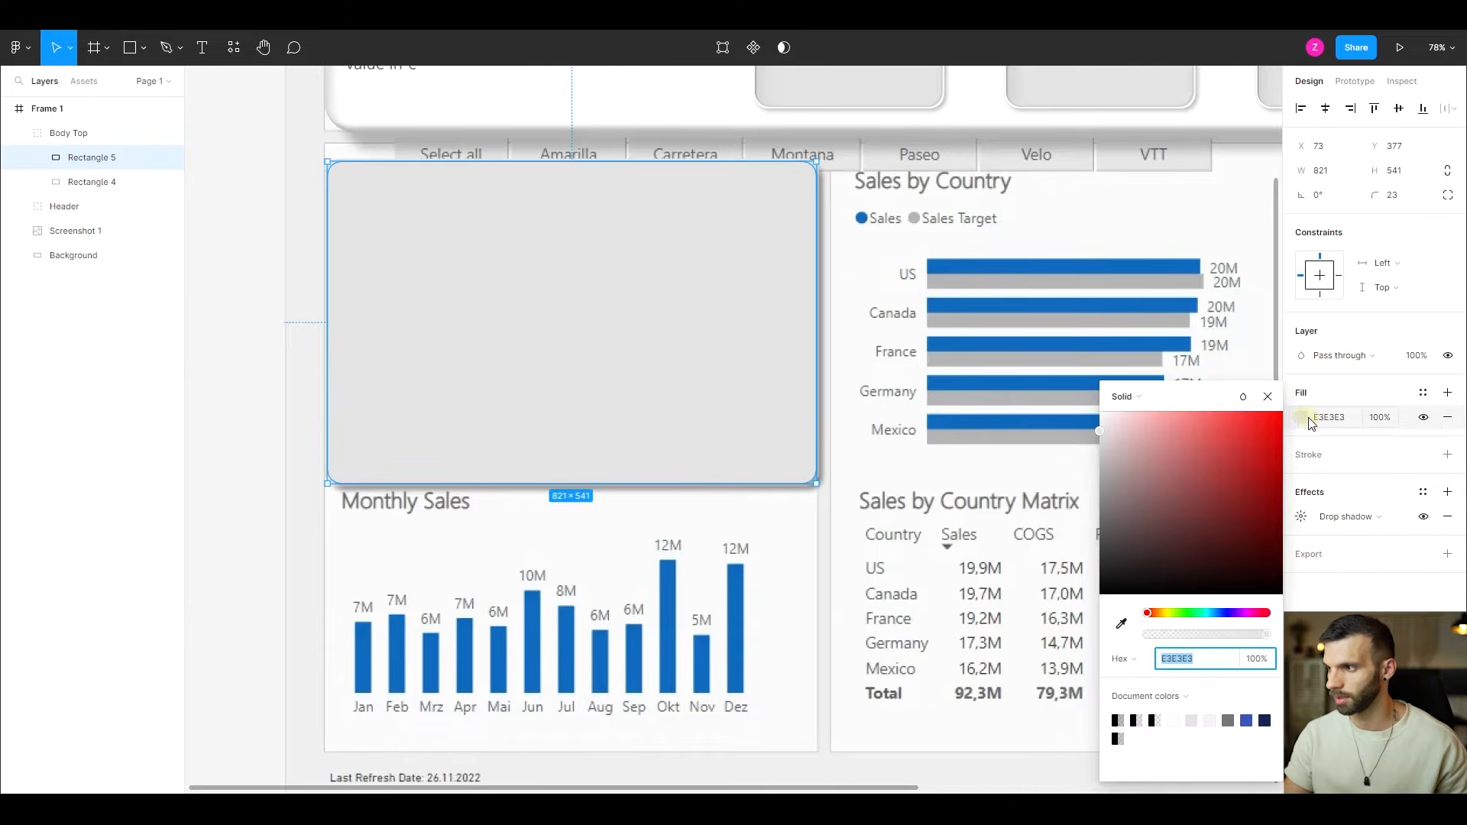
{"action": "left_click", "coordinate": [1315, 418]}
{"action": "type", "text": "f"}
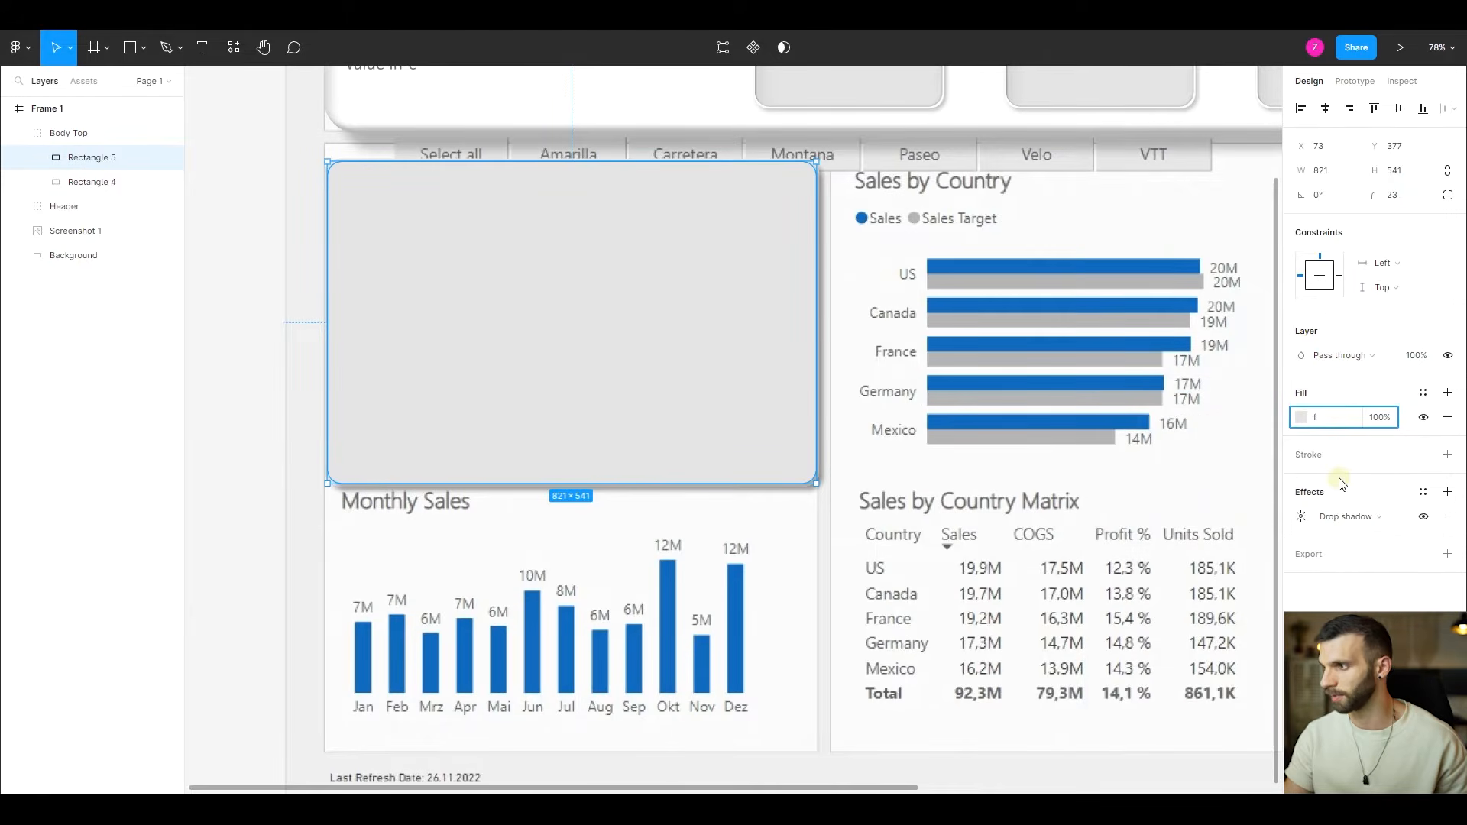
{"action": "key", "text": "Tab"}
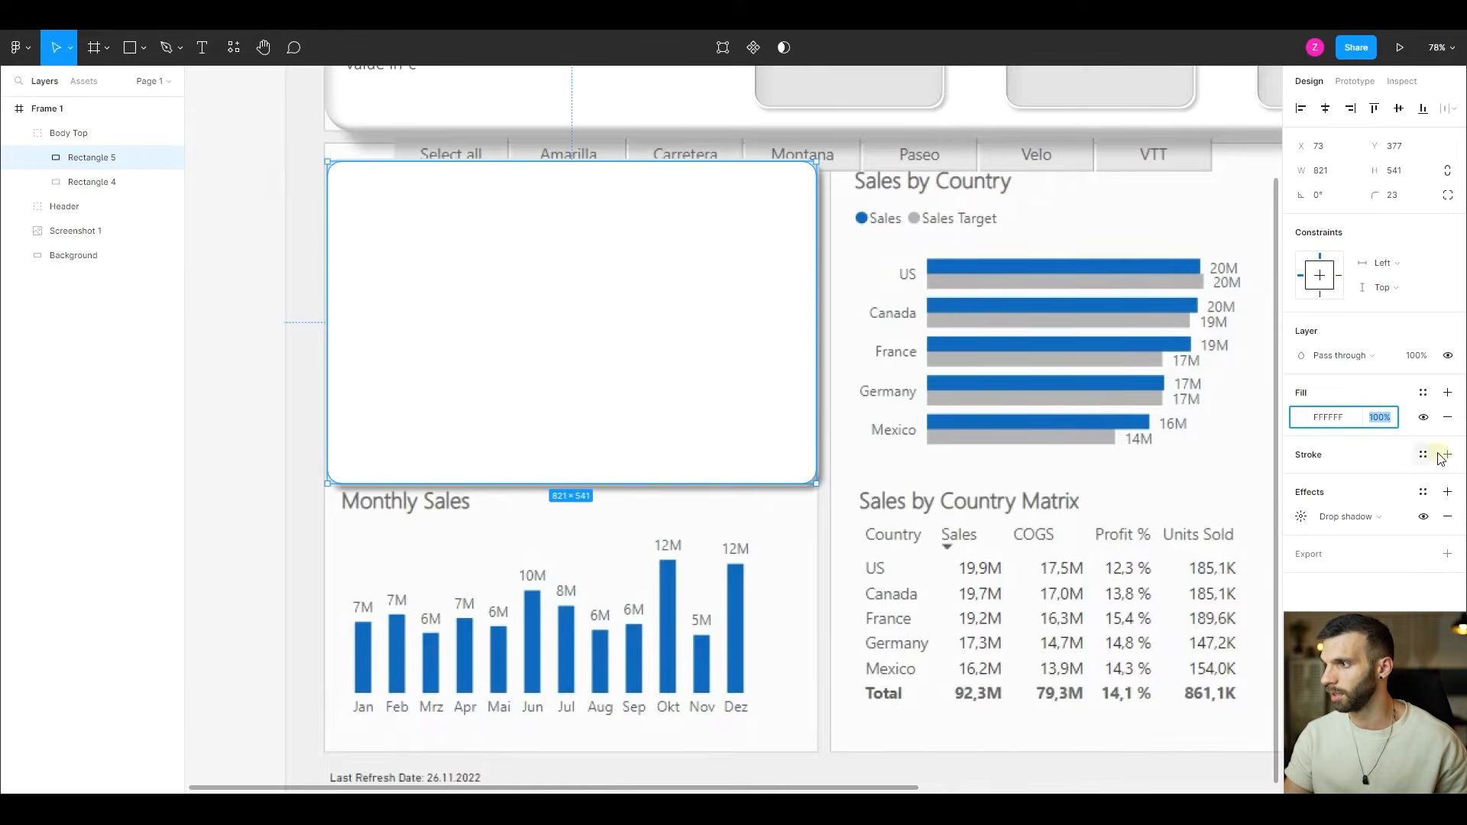
- Add a white FFFFFF stroke to the inner rectangle of the Body Top group
{"action": "left_click", "coordinate": [1448, 456]}
{"action": "left_click", "coordinate": [1350, 481]}
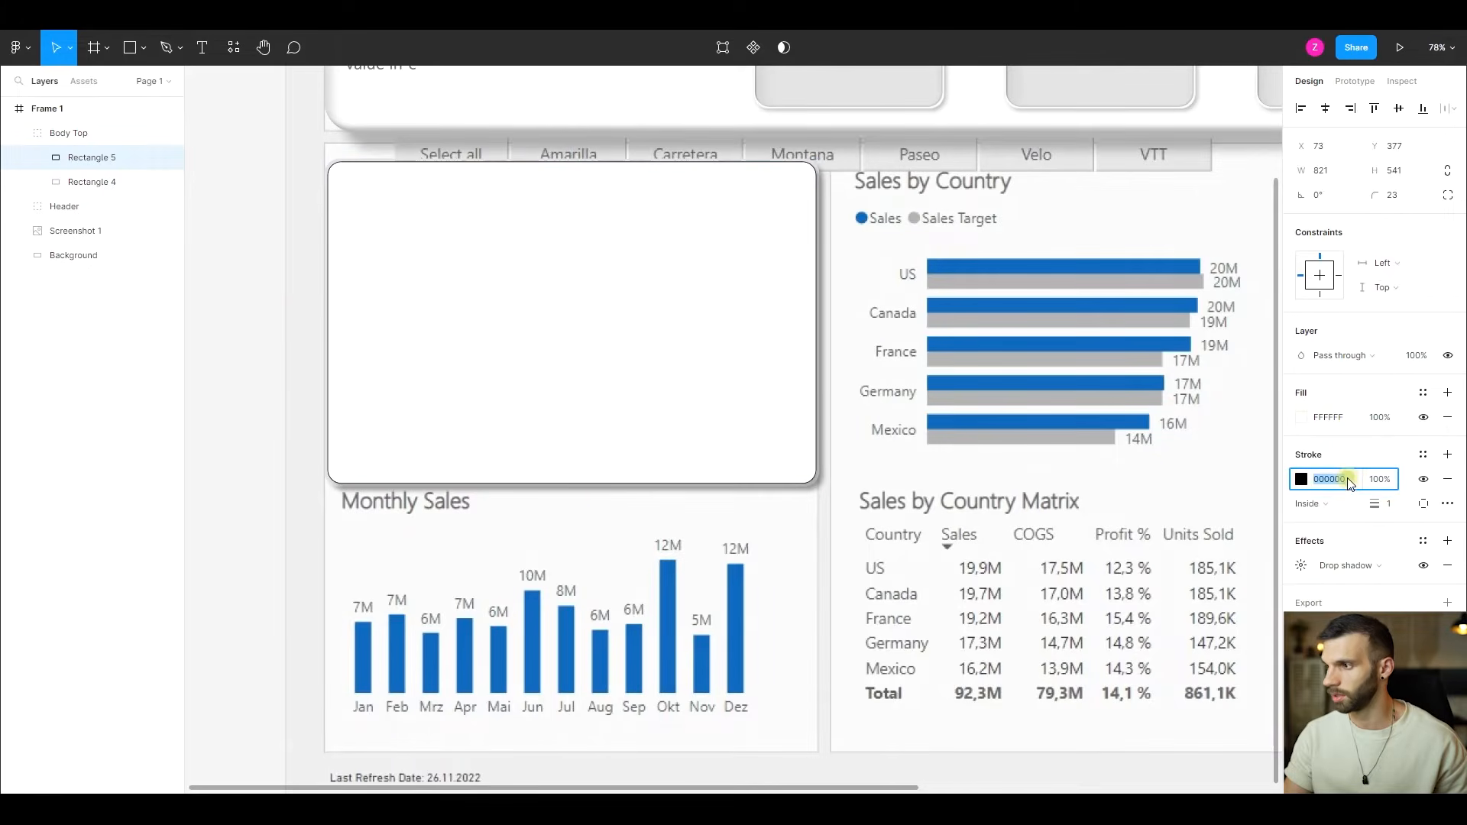
{"action": "type", "text": "f"}
{"action": "key", "text": "Return"}
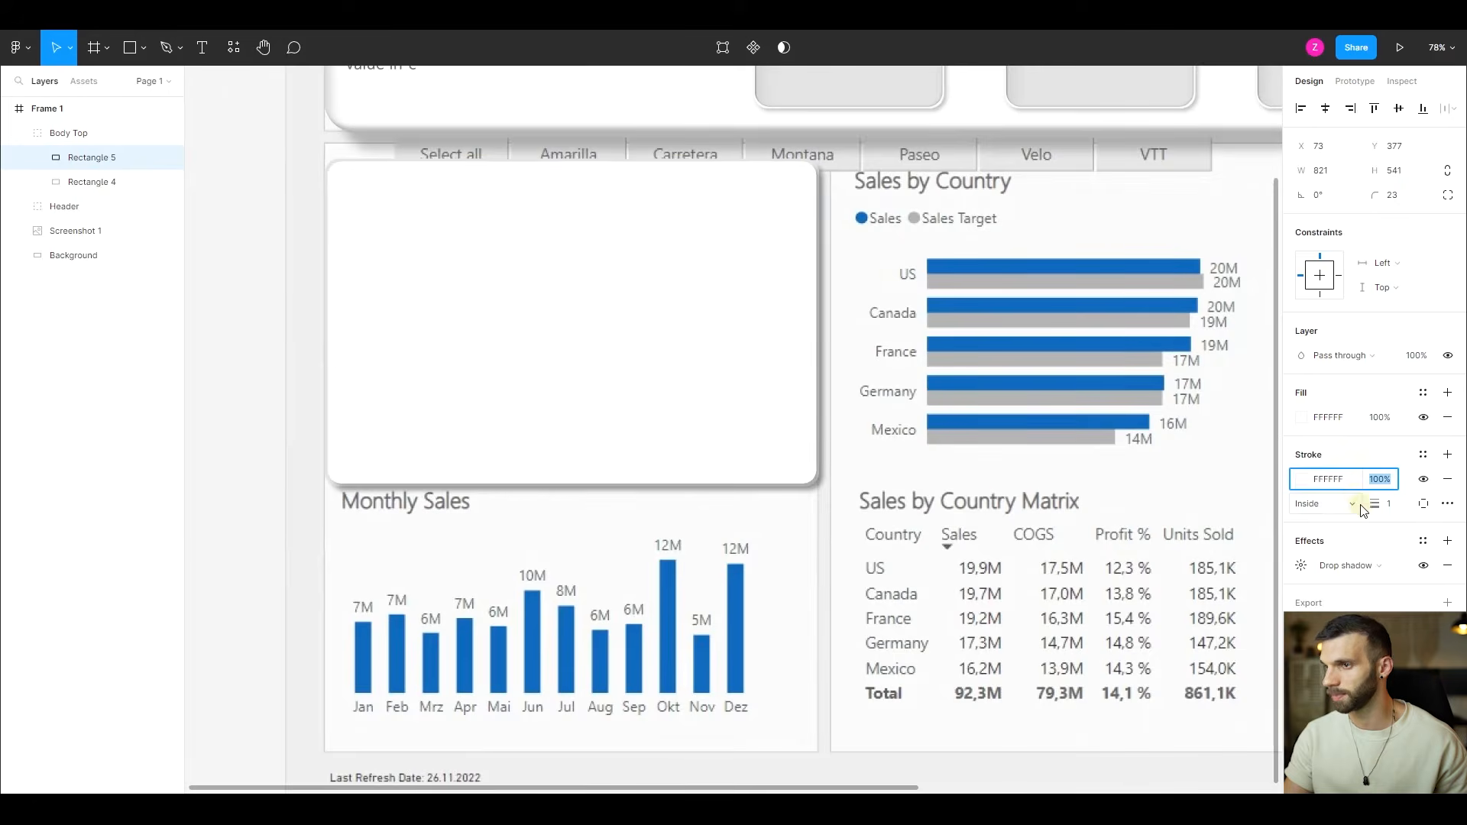
{"action": "key", "text": "Escape"}
- Change the inner rectangle's drop shadow to an inner shadow with X 10, Y 10, Blur 60 and 20% opacity
{"action": "left_click", "coordinate": [1367, 564]}
{"action": "left_click", "coordinate": [1368, 547]}
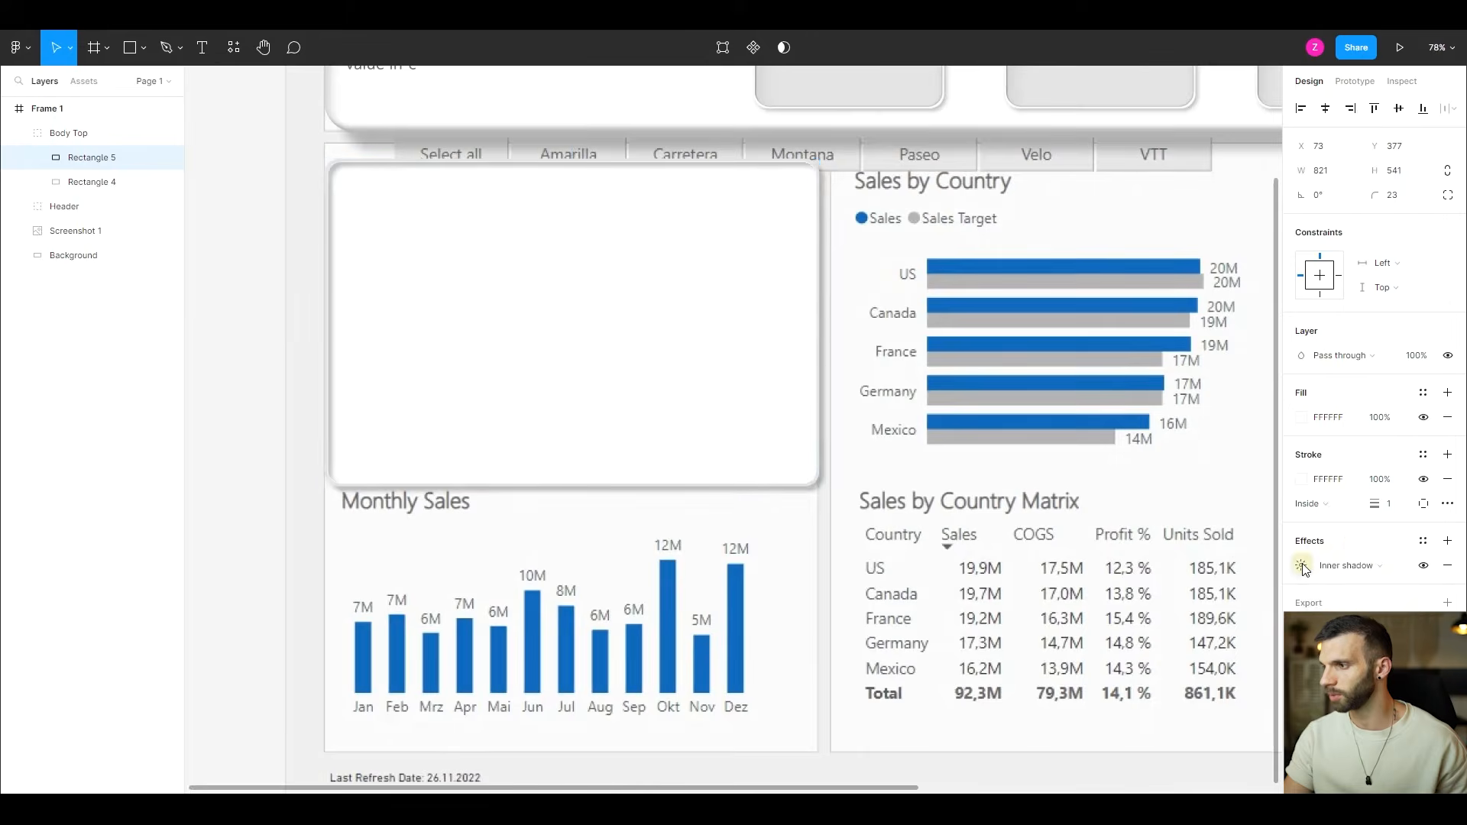
{"action": "left_click", "coordinate": [1302, 566]}
{"action": "left_click", "coordinate": [1148, 612]}
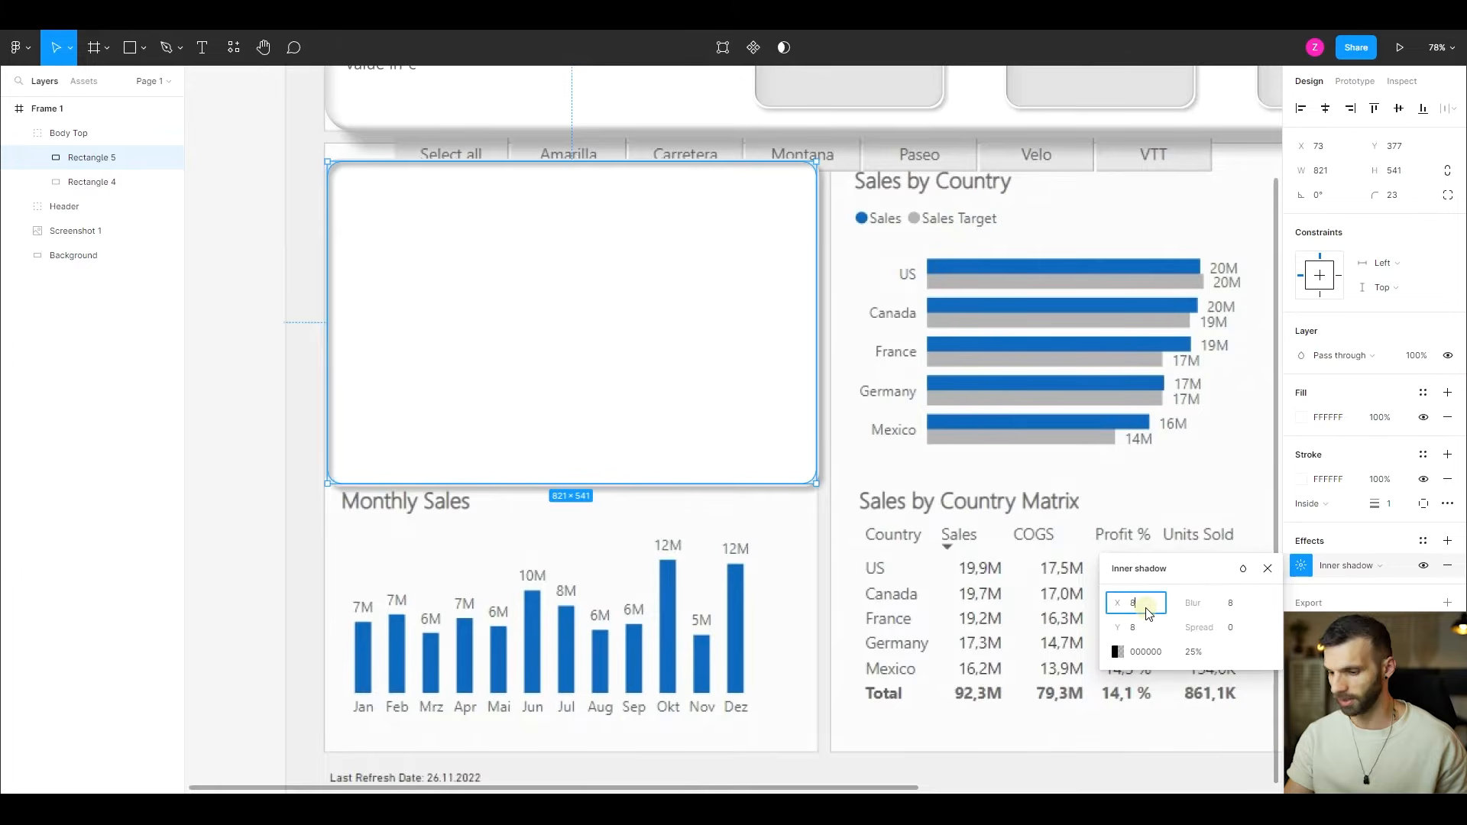
{"action": "type", "text": "10"}
{"action": "key", "text": "Tab"}
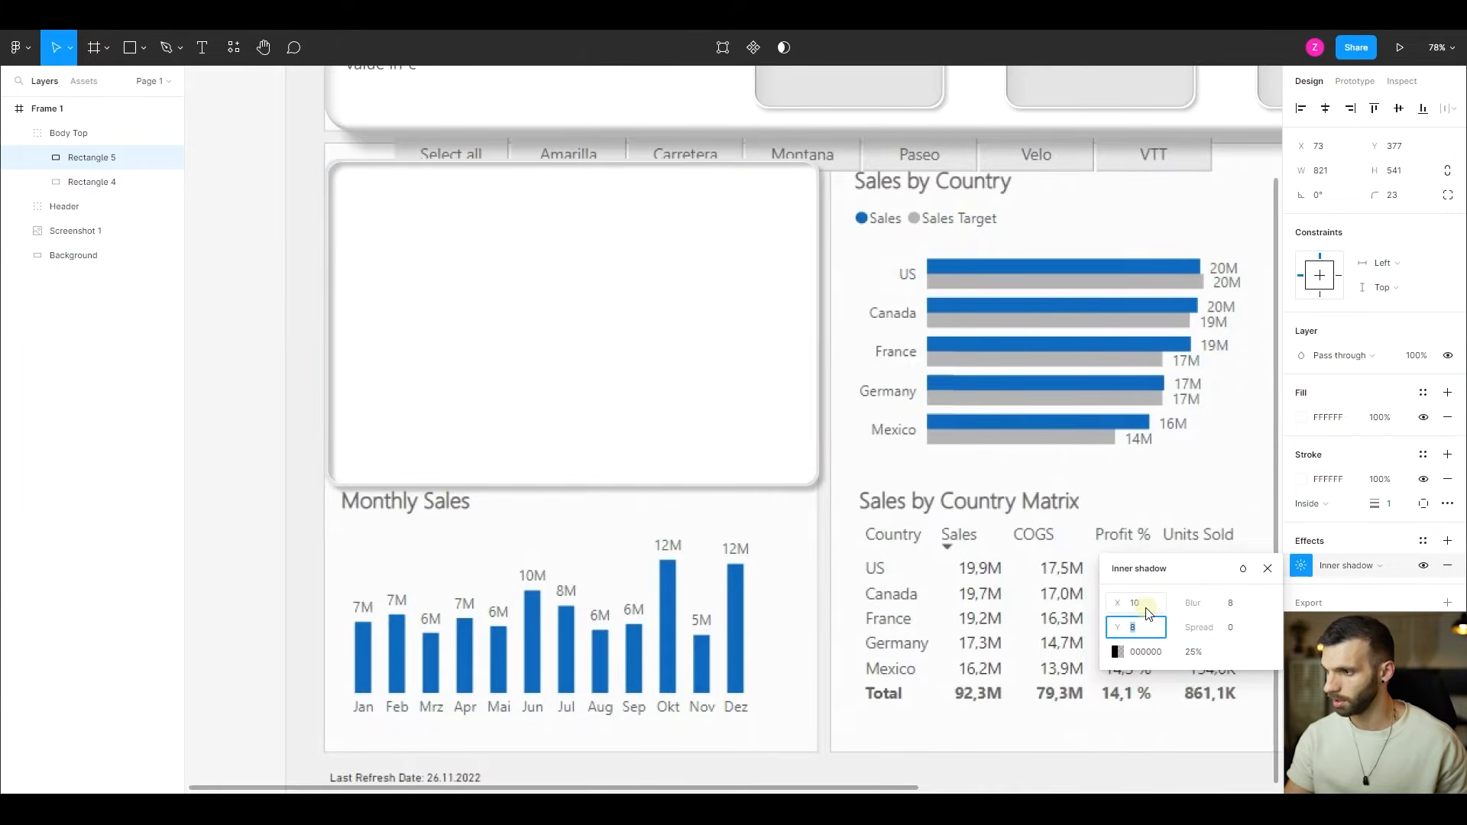
{"action": "type", "text": "10"}
{"action": "key", "text": "Tab"}
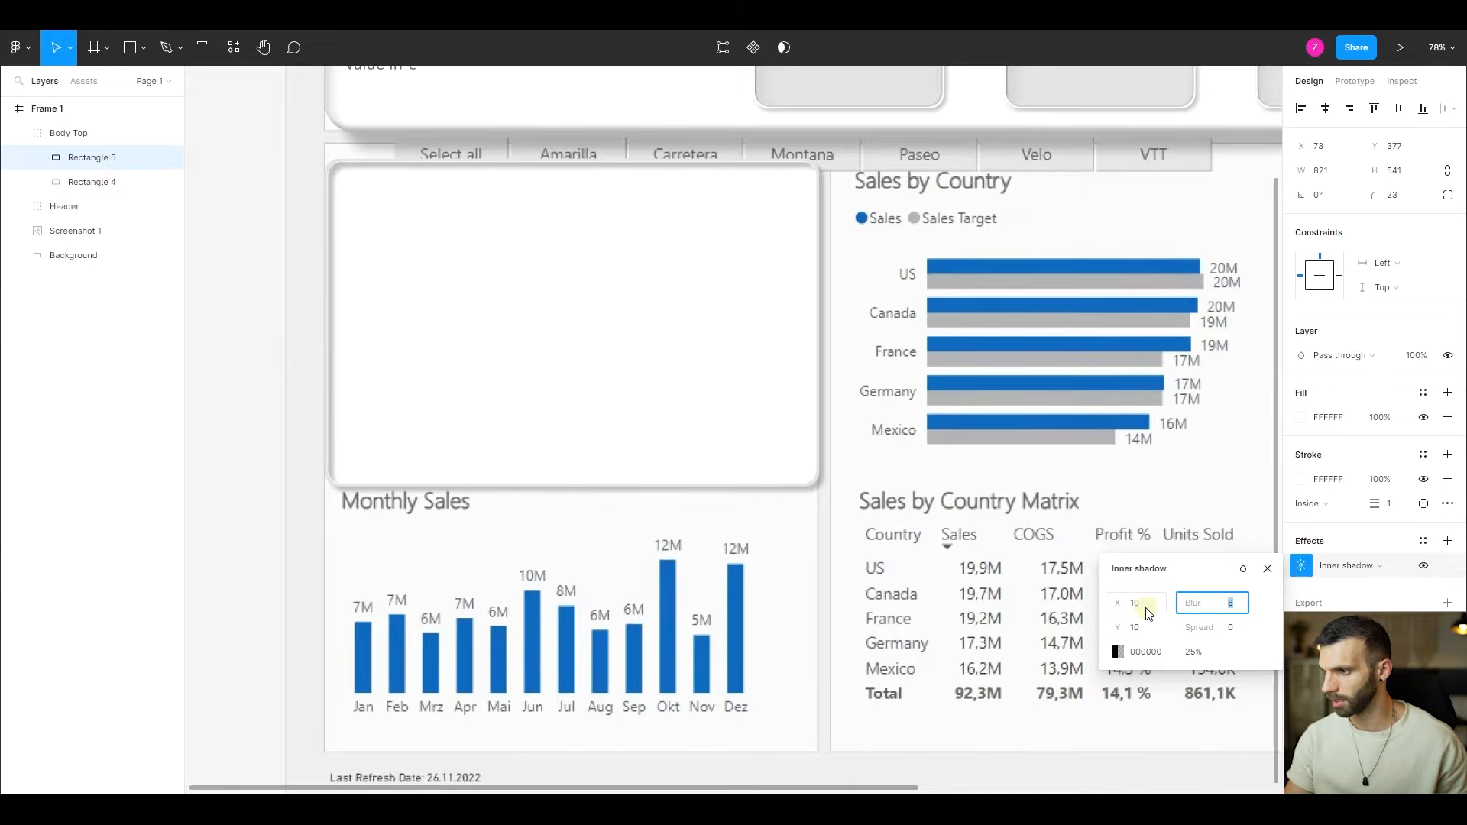
{"action": "type", "text": "60"}
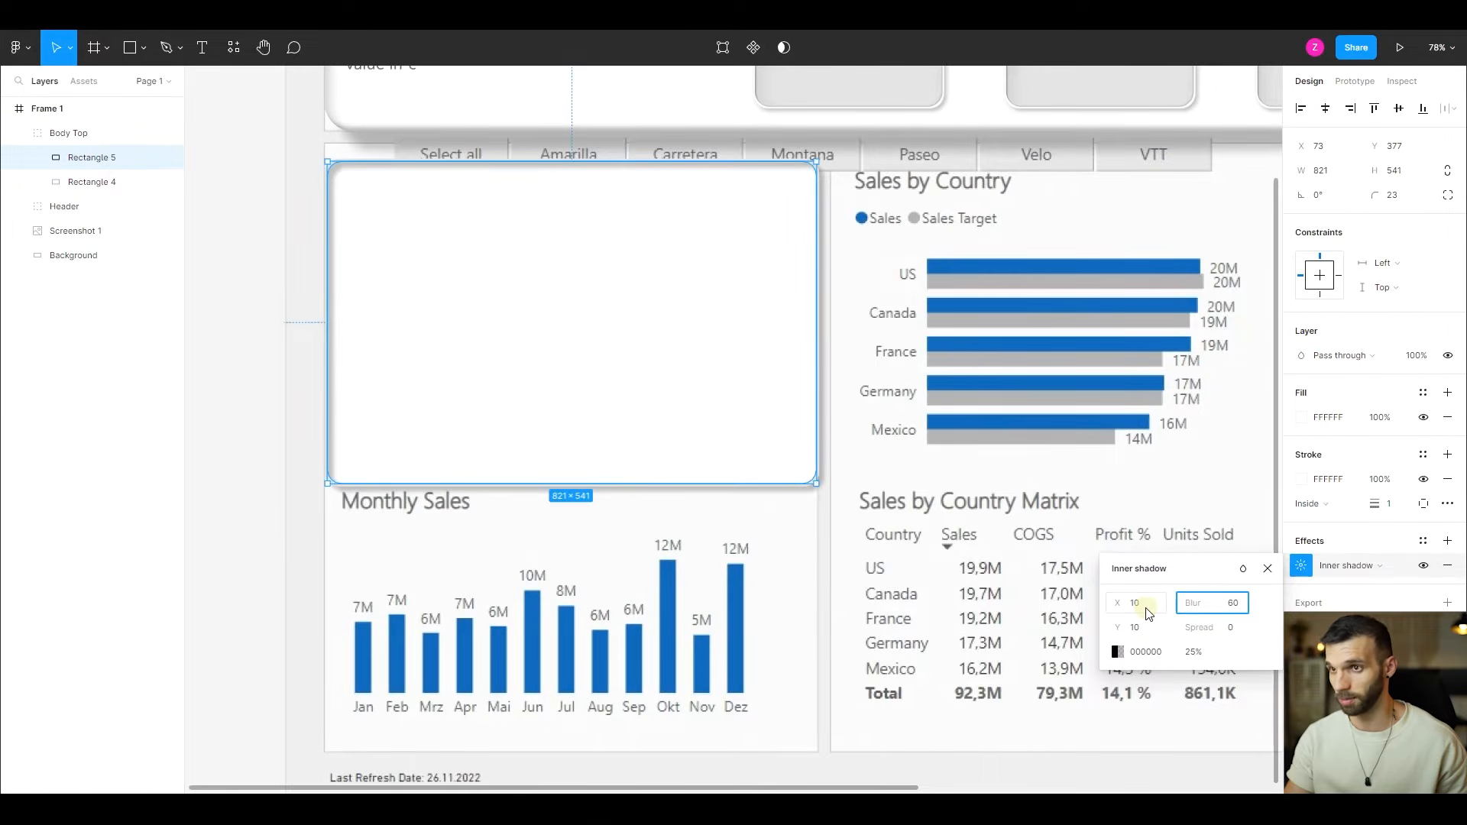
{"action": "key", "text": "Tab"}
{"action": "left_click", "coordinate": [1191, 652]}
{"action": "type", "text": "20"}
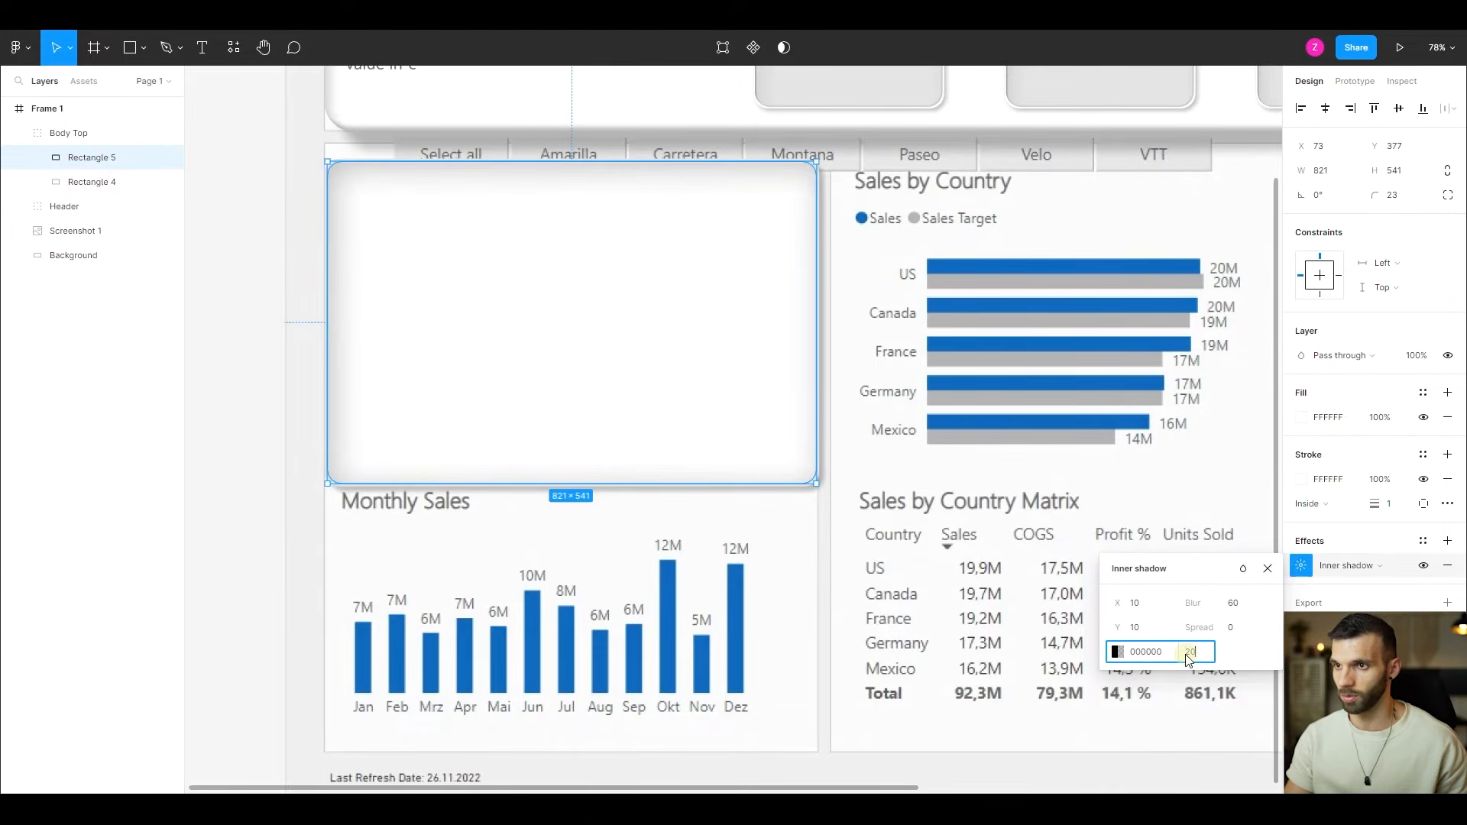
{"action": "key", "text": "Return"}
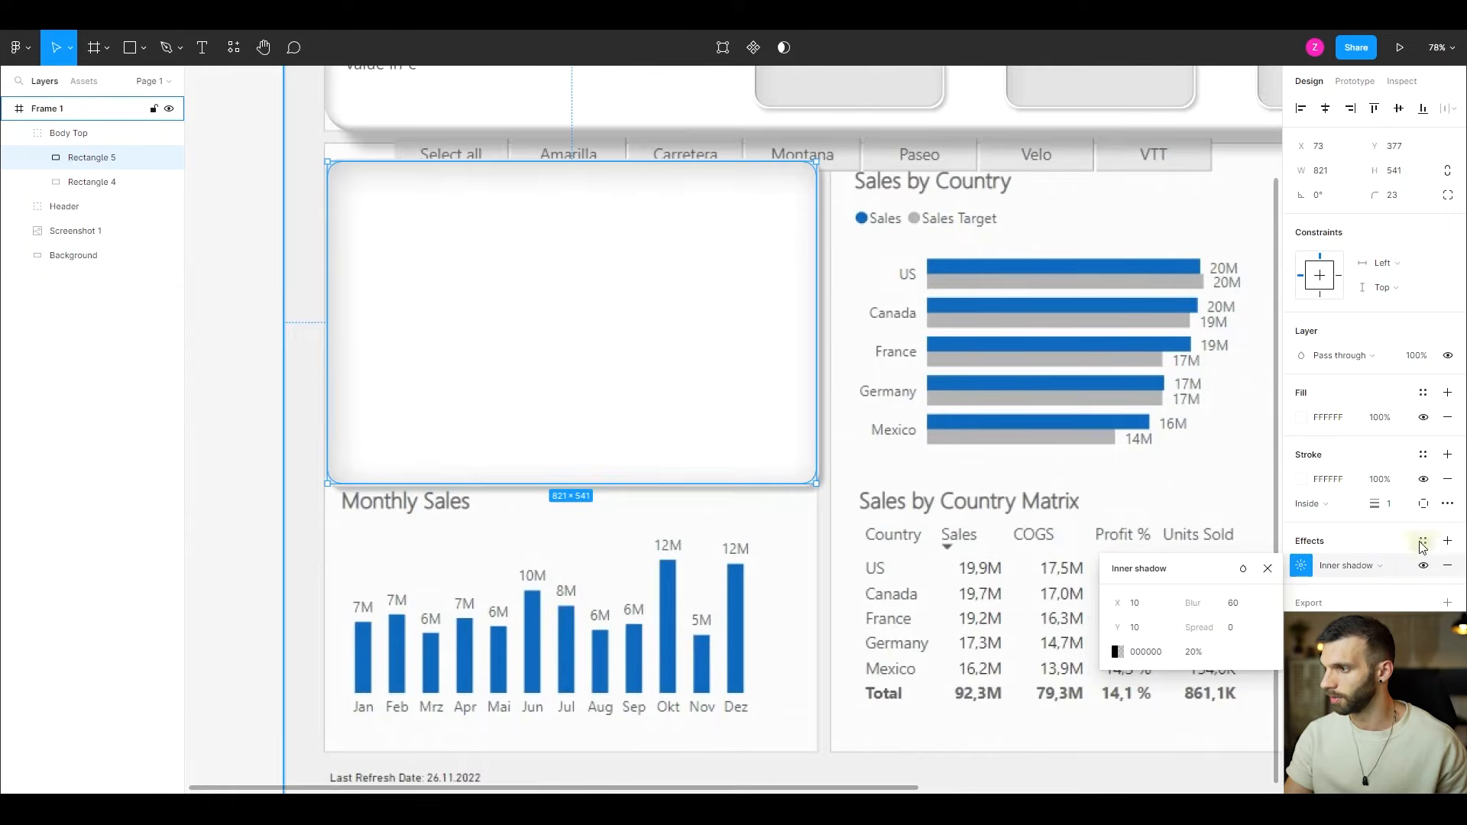
- Add a second inner shadow to the inner rectangle with X -6, Y -6, Blur 20 and 20% opacity
{"action": "left_click", "coordinate": [1448, 541]}
{"action": "left_click", "coordinate": [1348, 566]}
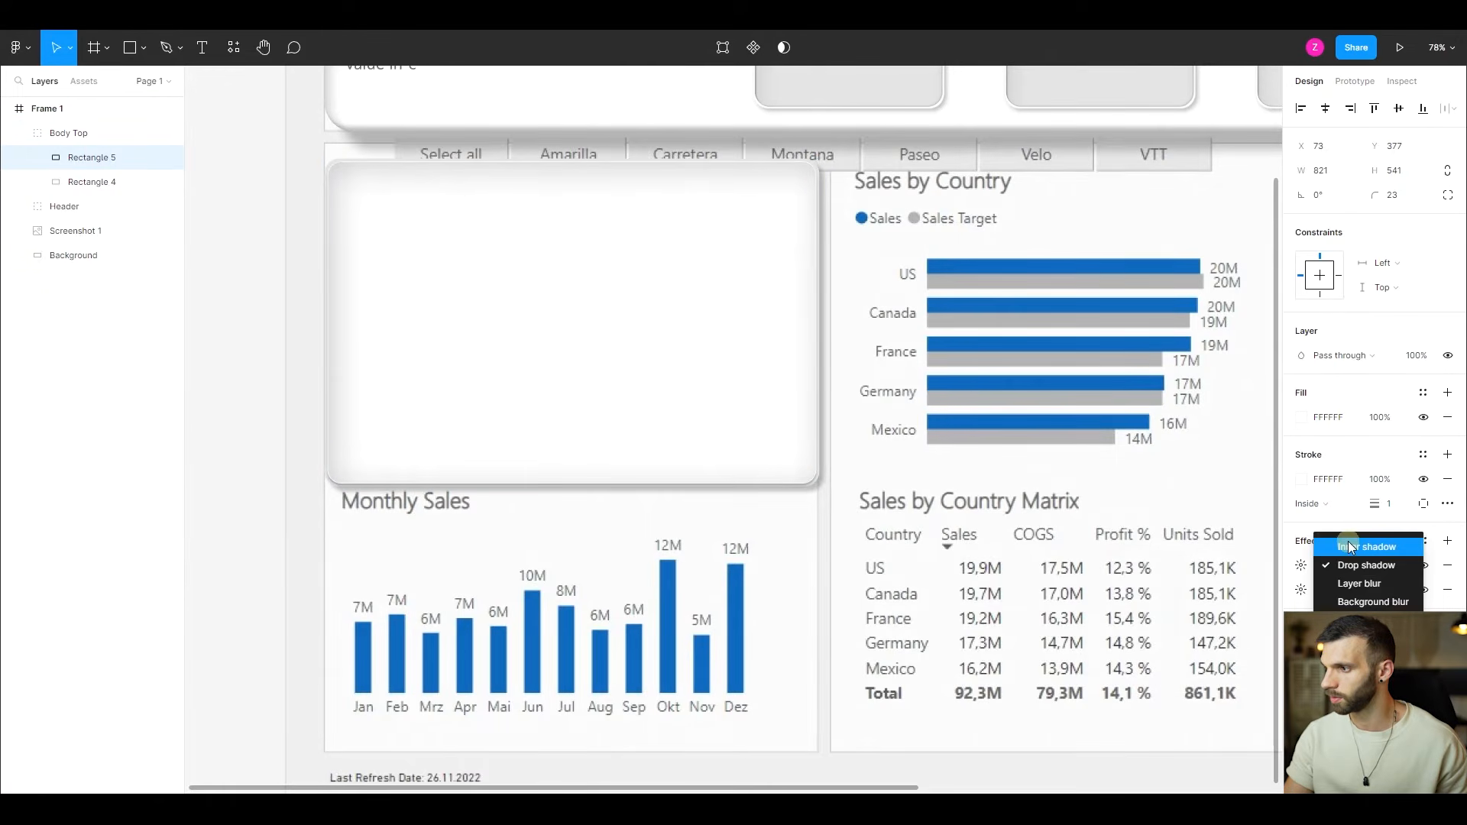
{"action": "left_click", "coordinate": [1351, 547]}
{"action": "left_click", "coordinate": [1300, 570]}
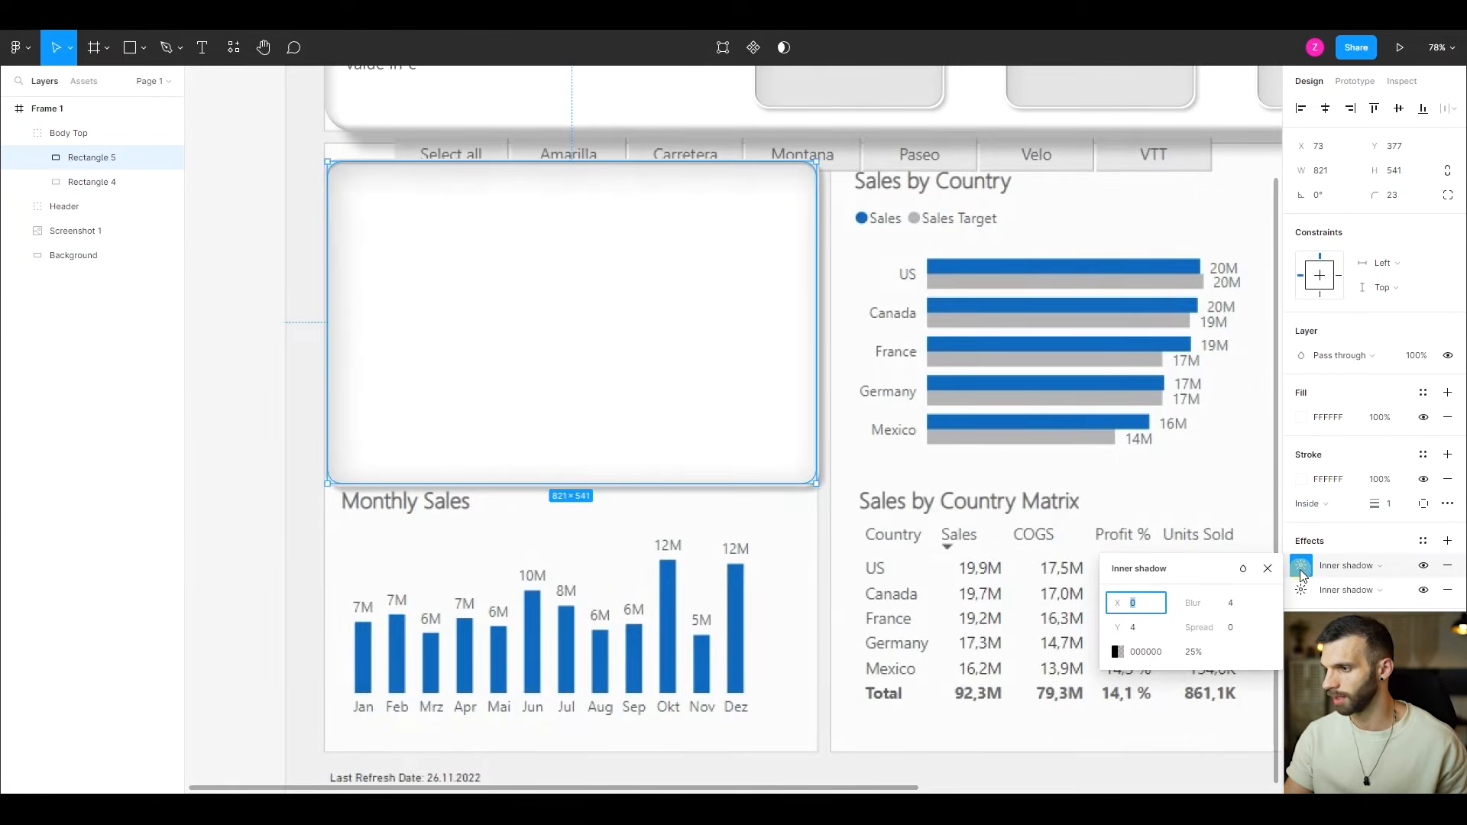
{"action": "type", "text": "-6"}
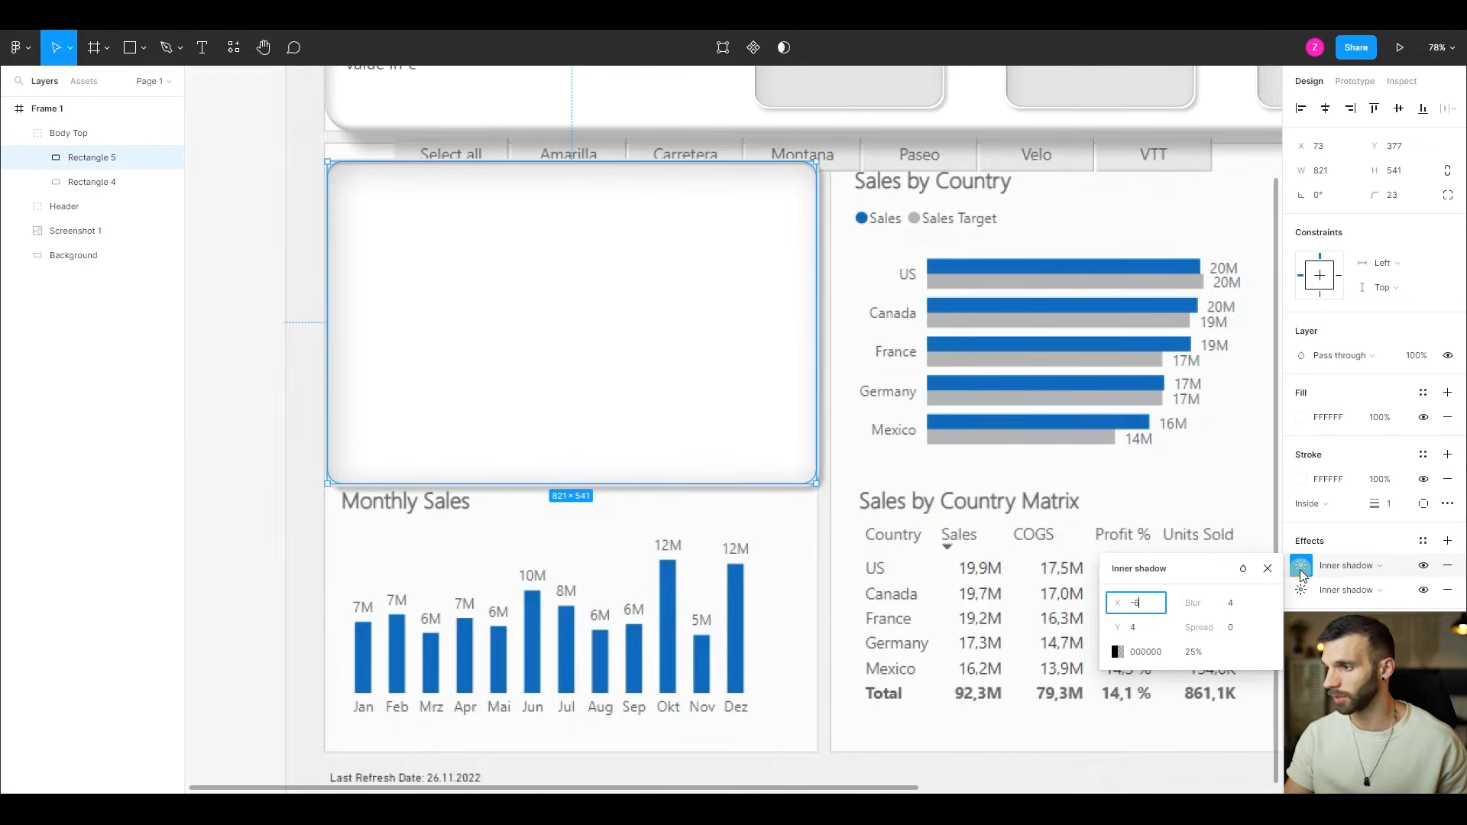
{"action": "key", "text": "Tab"}
{"action": "type", "text": "-6"}
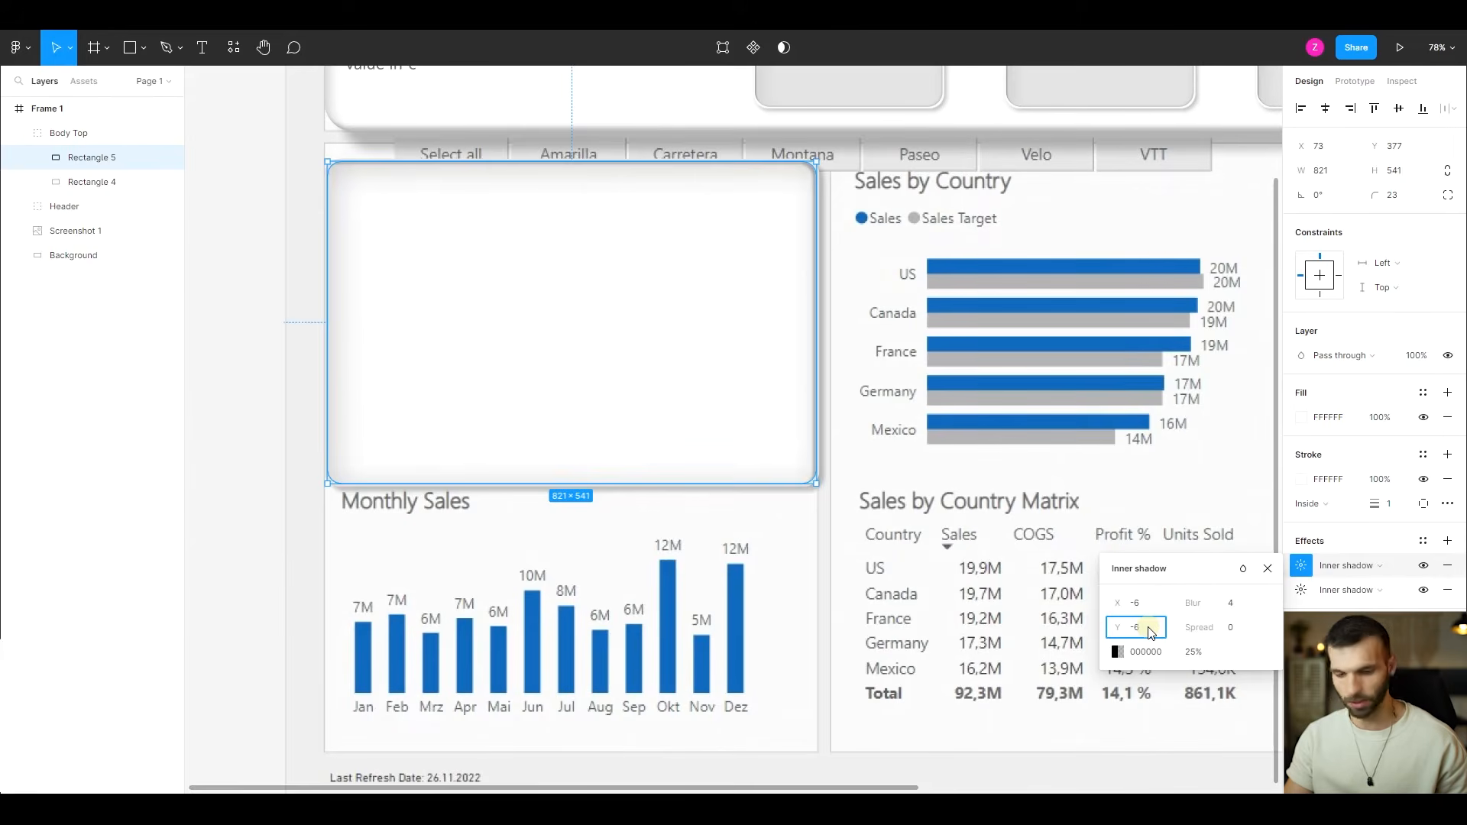
{"action": "key", "text": "Tab"}
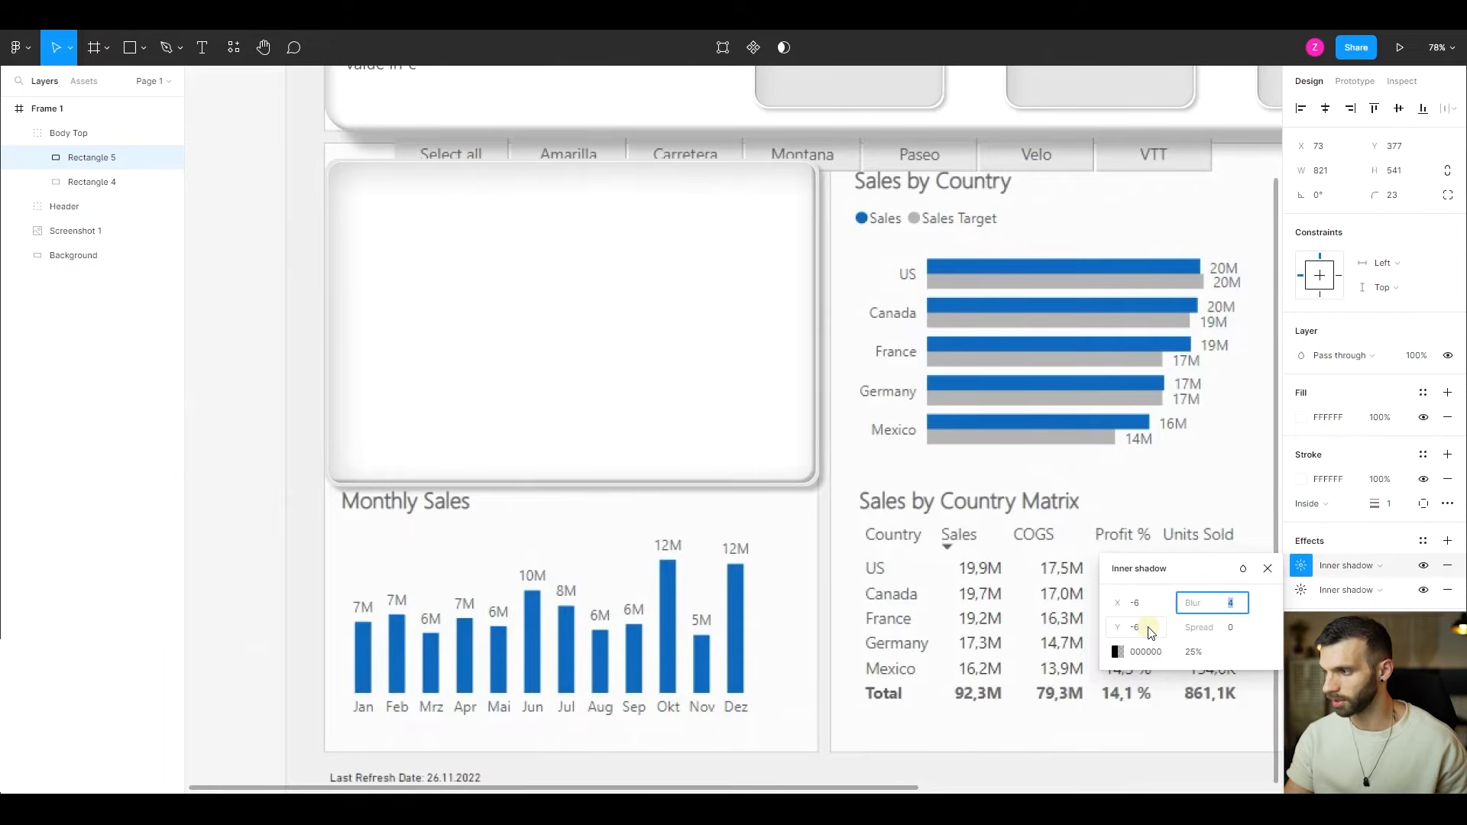
{"action": "type", "text": "20"}
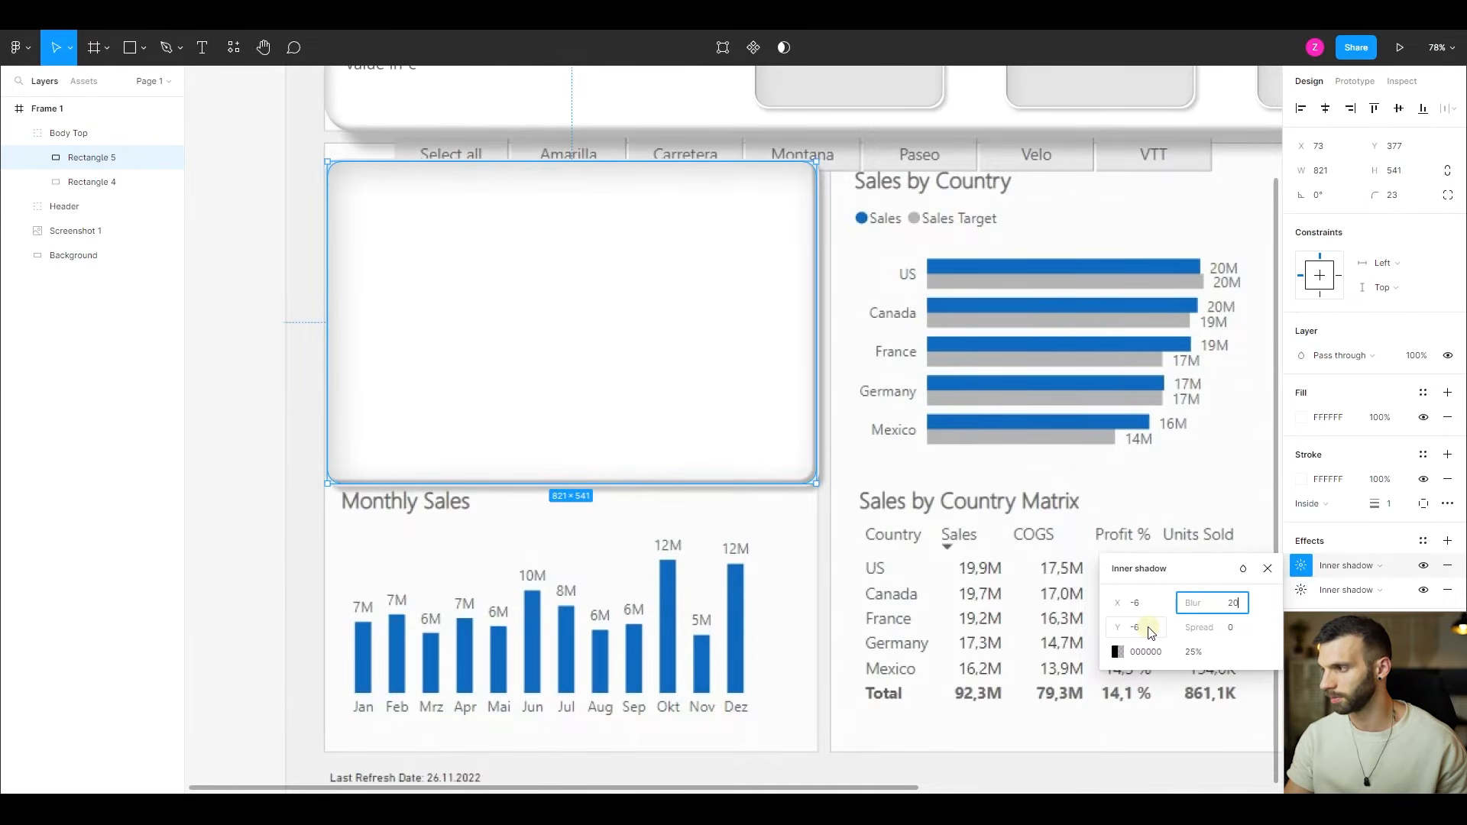
{"action": "left_click", "coordinate": [1194, 652]}
{"action": "type", "text": "20"}
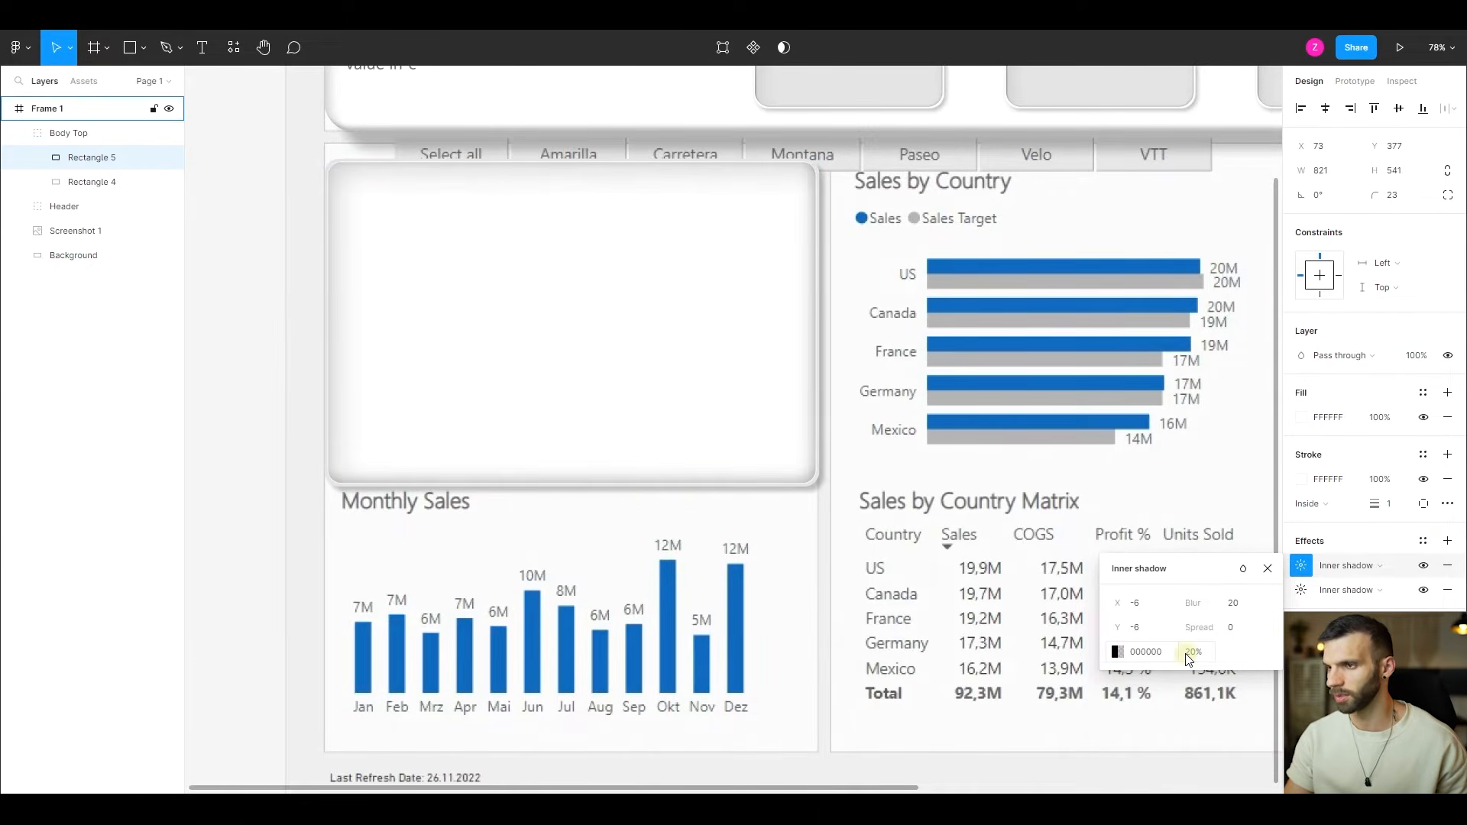
{"action": "key", "text": "Return"}
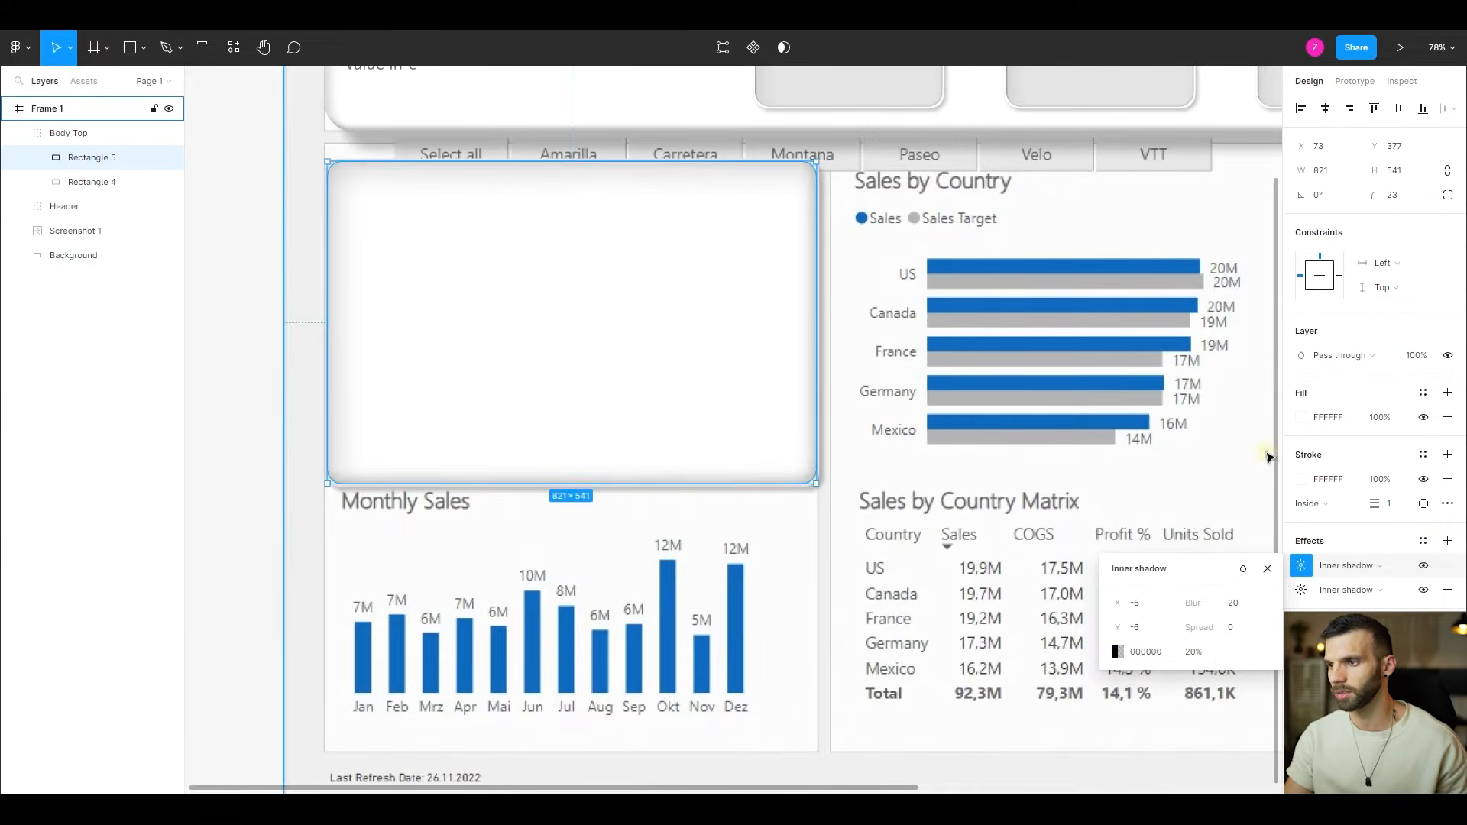
- Add a layer blur of 4 to the inner rectangle of the Body Top group
{"action": "left_click", "coordinate": [1270, 569]}
{"action": "left_click", "coordinate": [1451, 544]}
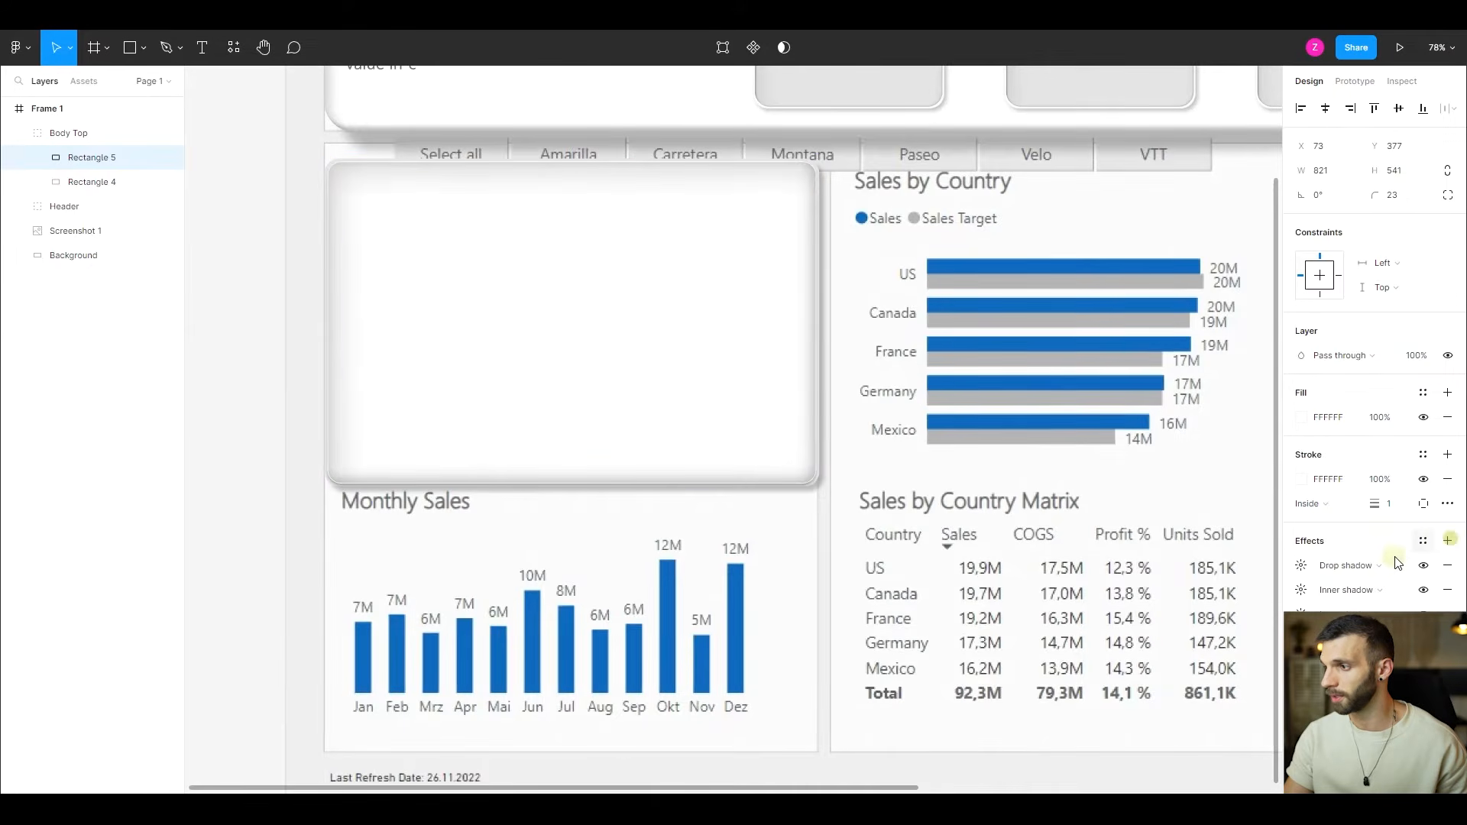
{"action": "left_click", "coordinate": [1352, 565]}
{"action": "left_click", "coordinate": [1362, 584]}
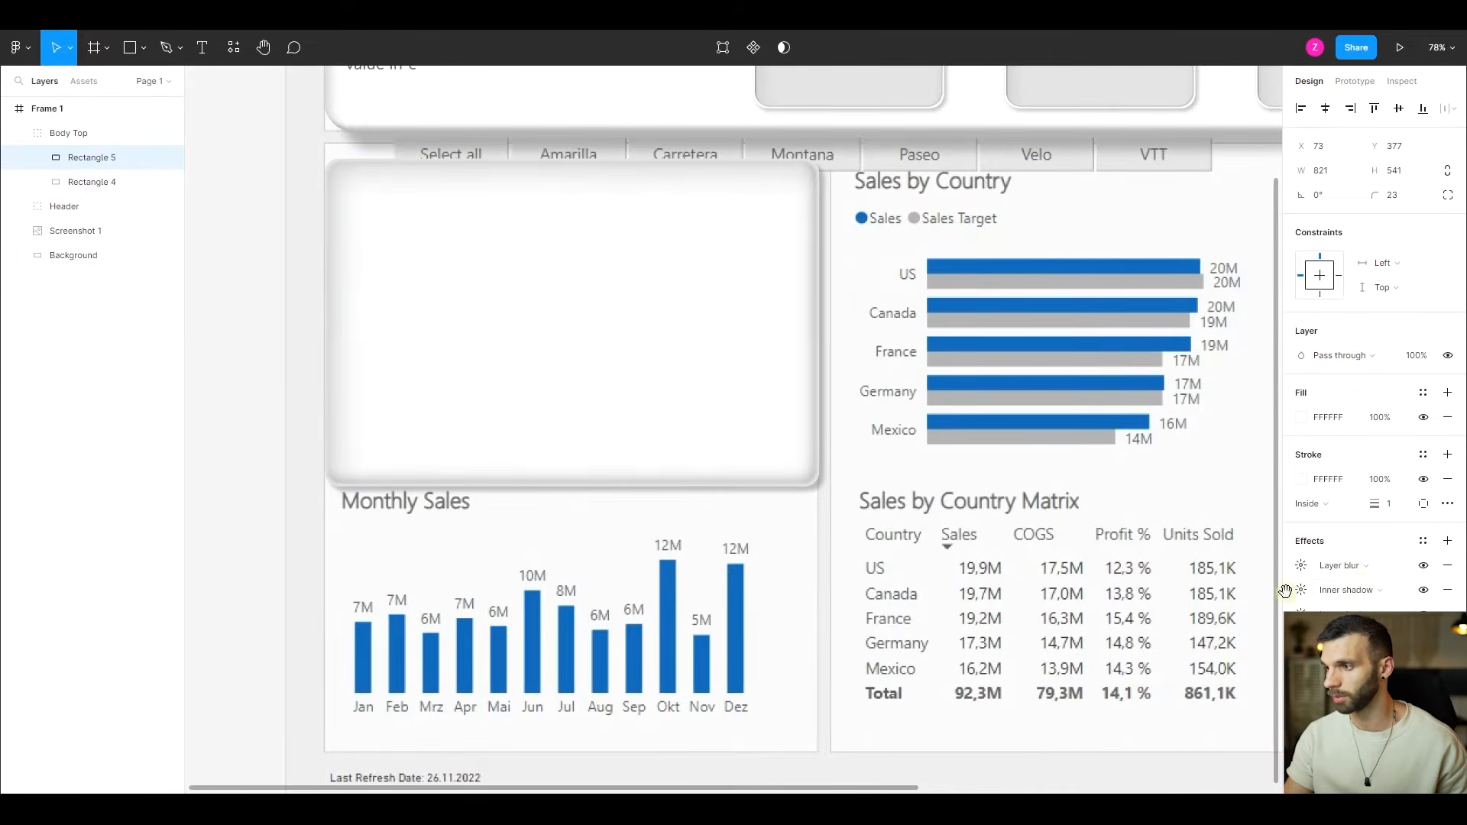
{"action": "left_click", "coordinate": [1301, 566]}
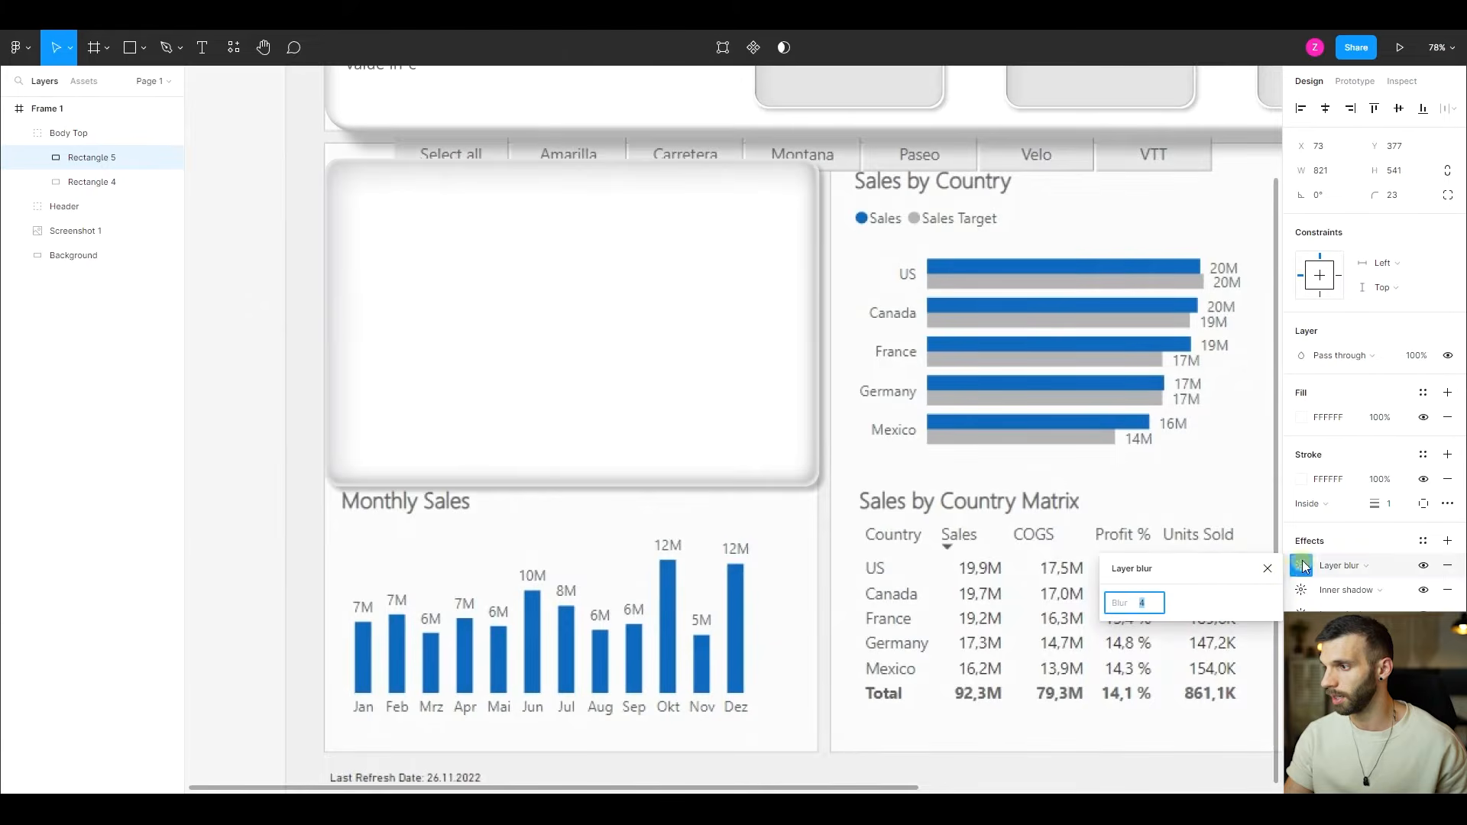
{"action": "left_click", "coordinate": [1204, 601]}
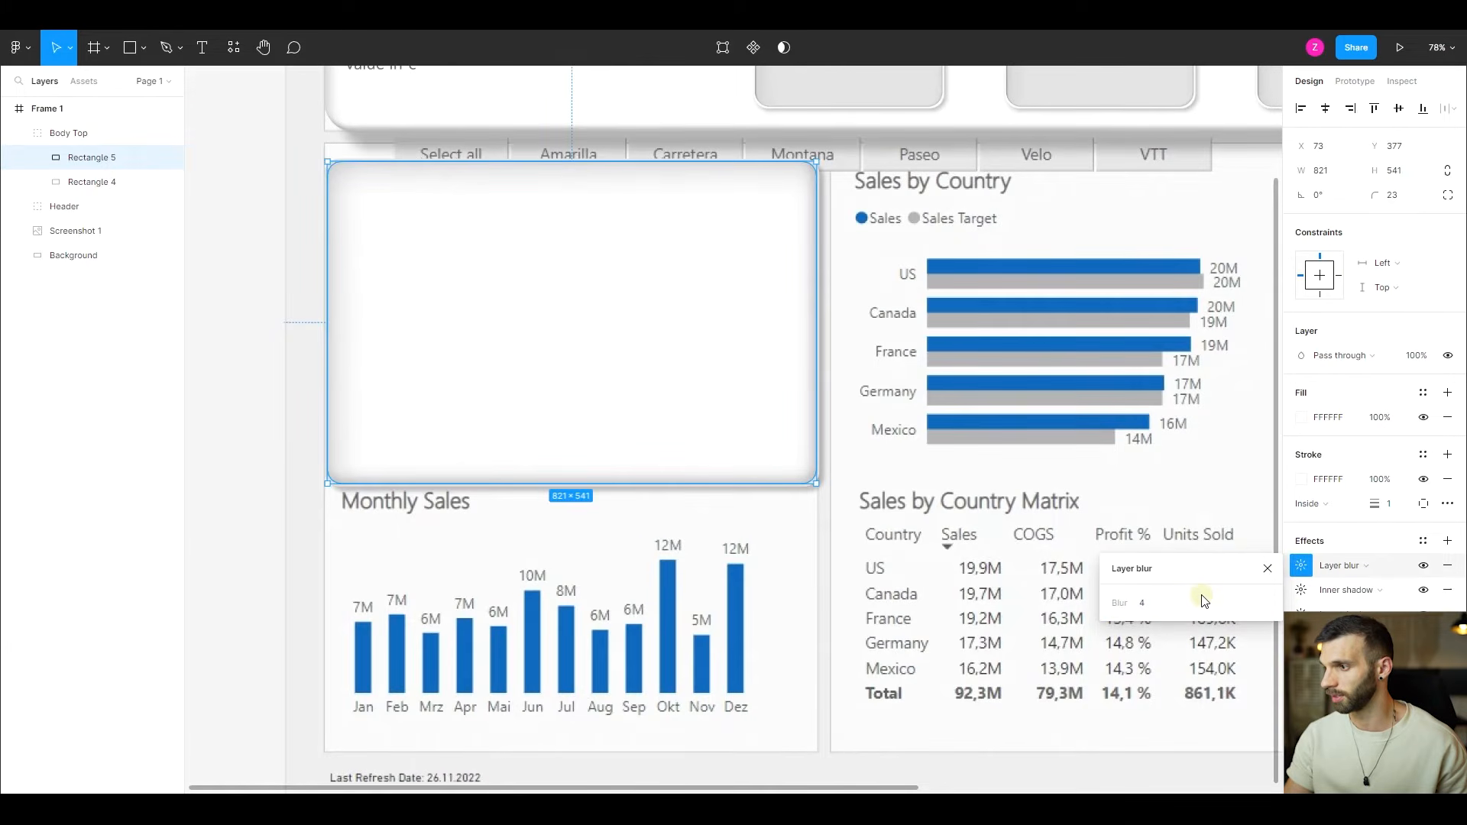
- Inspect the inner rectangle's edge at its lower corner, comparing it with the layer blur hidden and shown
{"action": "left_click", "coordinate": [846, 504]}
{"action": "scroll", "coordinate": [826, 493], "scroll_direction": "up", "scroll_amount": 5}
{"action": "scroll", "coordinate": [825, 493], "scroll_direction": "up", "scroll_amount": 4}
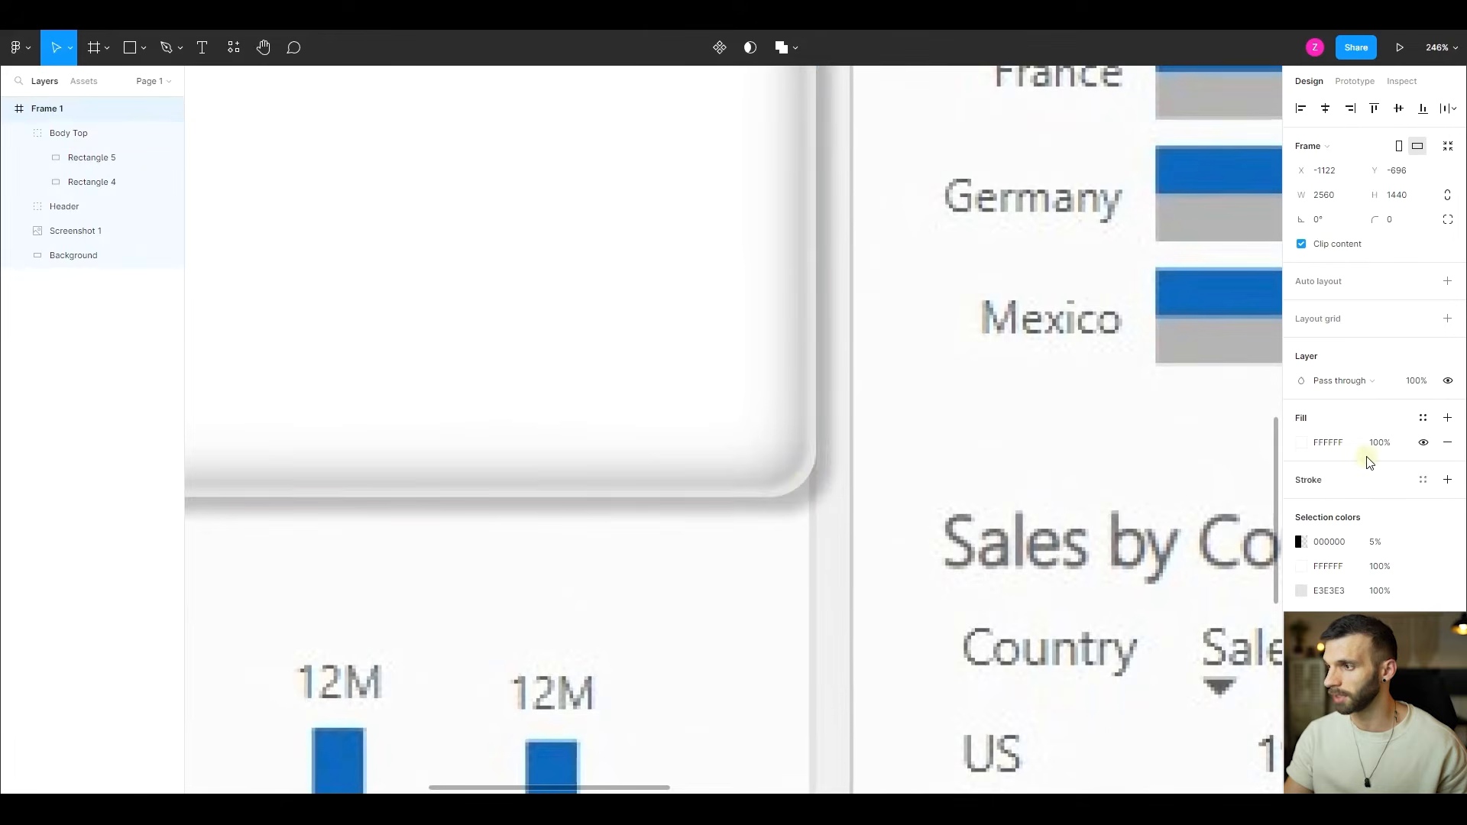
{"action": "left_click", "coordinate": [289, 271]}
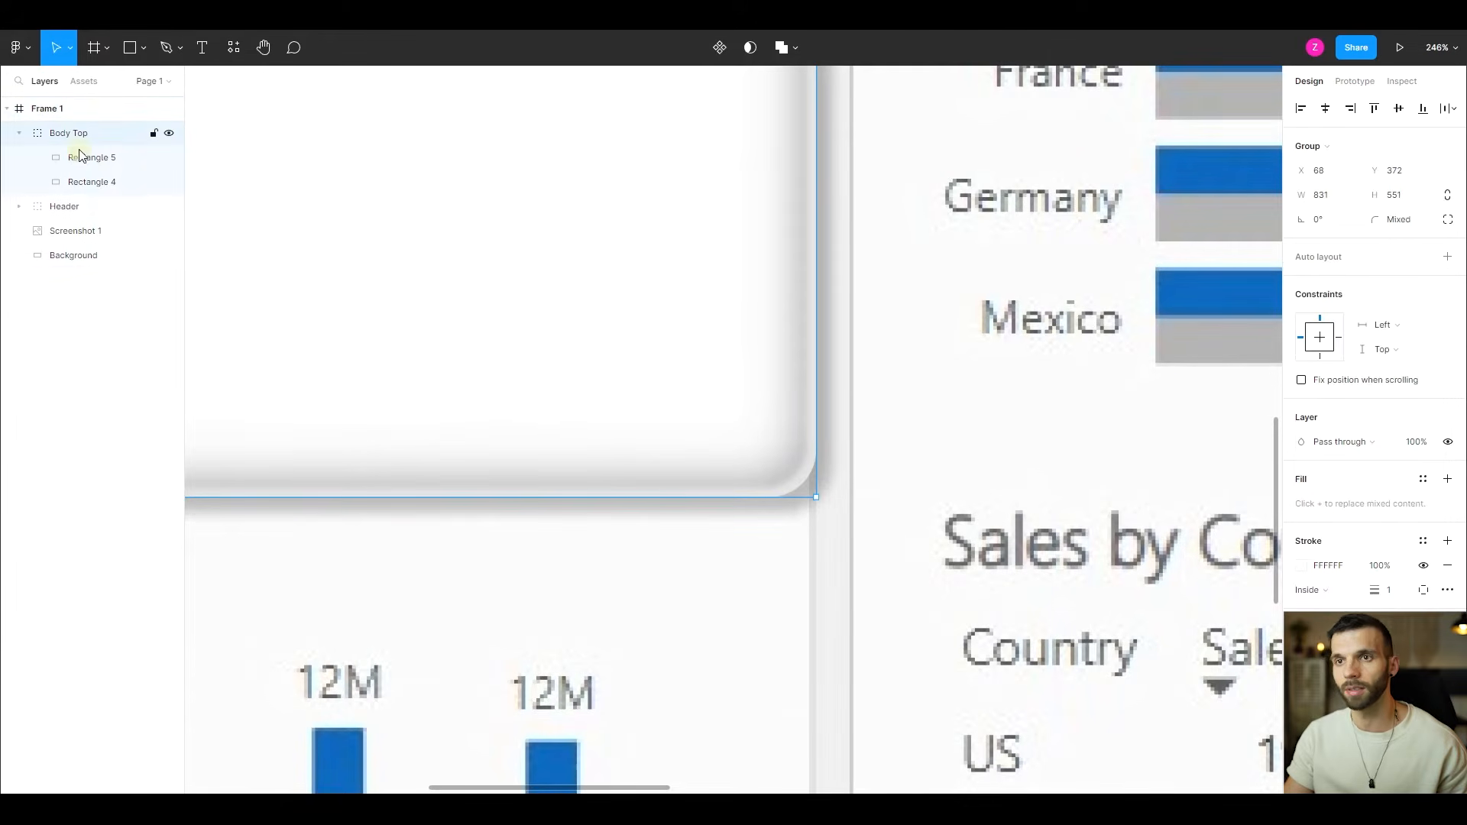
{"action": "left_click", "coordinate": [88, 156]}
{"action": "left_click", "coordinate": [1424, 567]}
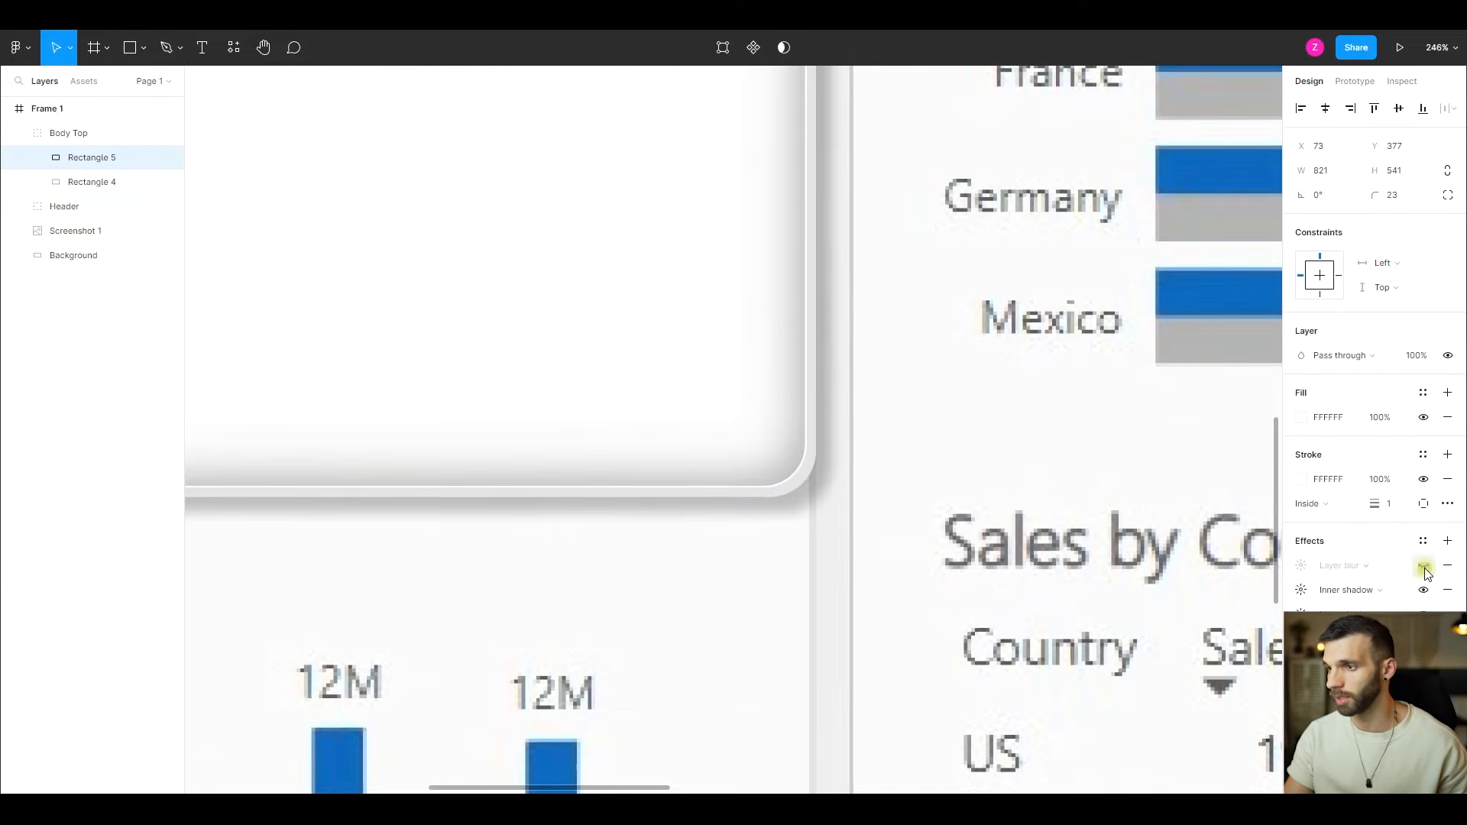
{"action": "left_click", "coordinate": [1424, 566]}
{"action": "left_click", "coordinate": [1425, 567]}
{"action": "left_click", "coordinate": [1424, 567]}
{"action": "left_click", "coordinate": [1424, 567]}
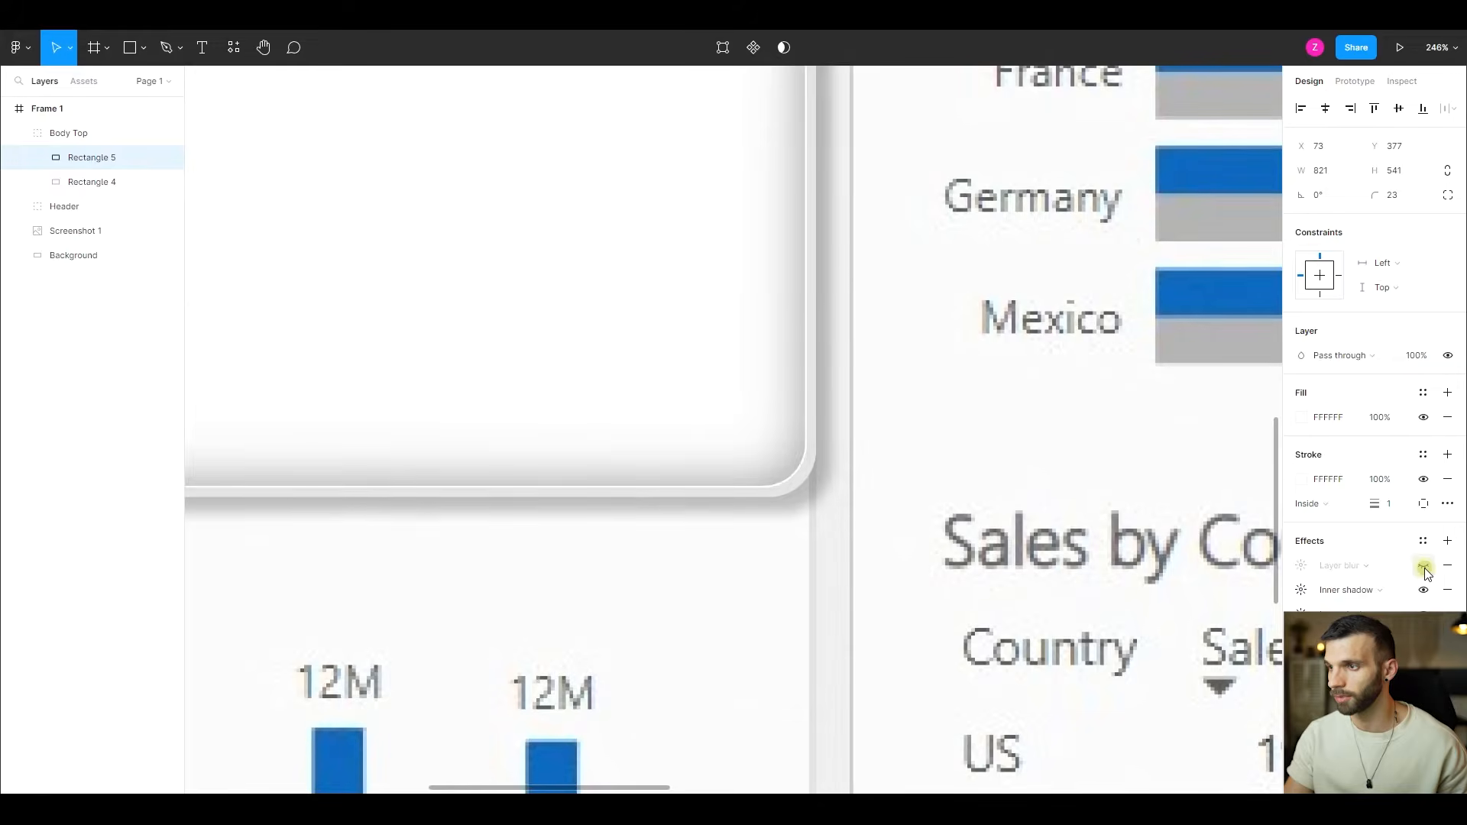
{"action": "left_click", "coordinate": [1424, 567]}
- Duplicate the outer rectangle outside and beneath the Body Top group, and fit the copy over the Monthly Sales chart at about 831 × 527
{"action": "scroll", "coordinate": [336, 333], "scroll_direction": "down", "scroll_amount": 10}
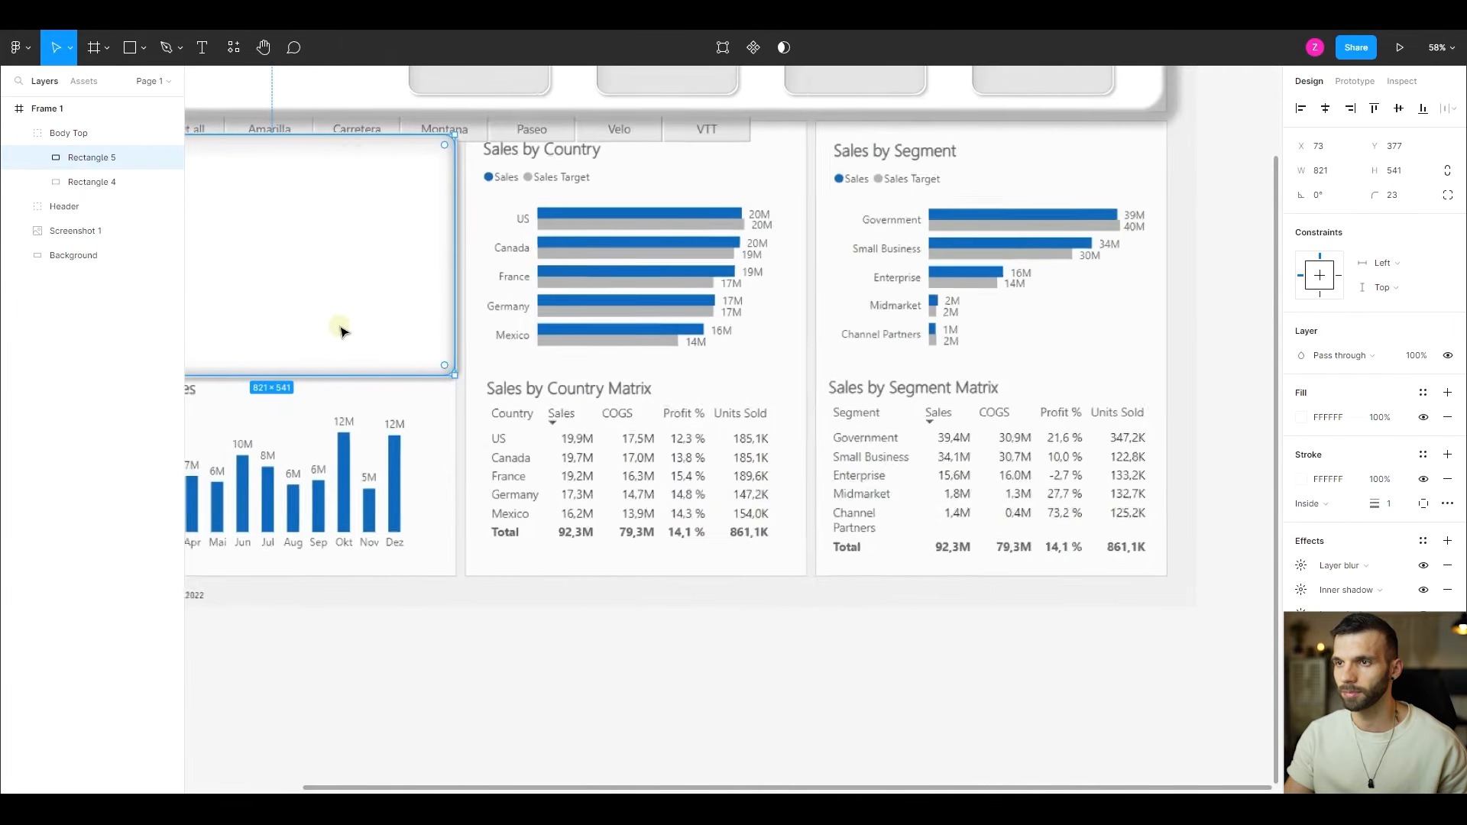
{"action": "scroll", "coordinate": [341, 329], "scroll_direction": "left", "scroll_amount": 5}
{"action": "scroll", "coordinate": [632, 314], "scroll_direction": "up", "scroll_amount": 1}
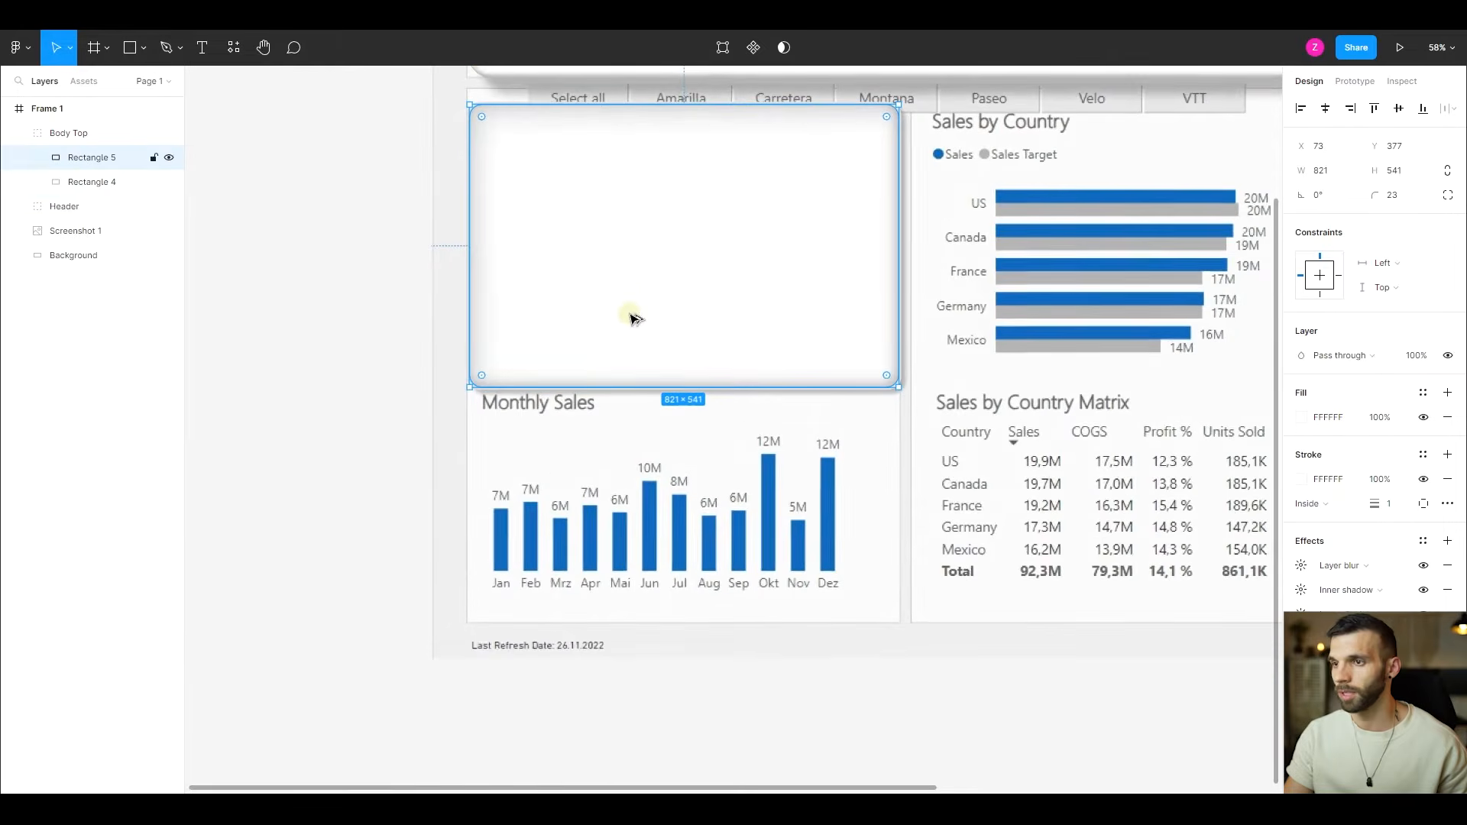
{"action": "left_click", "coordinate": [92, 183]}
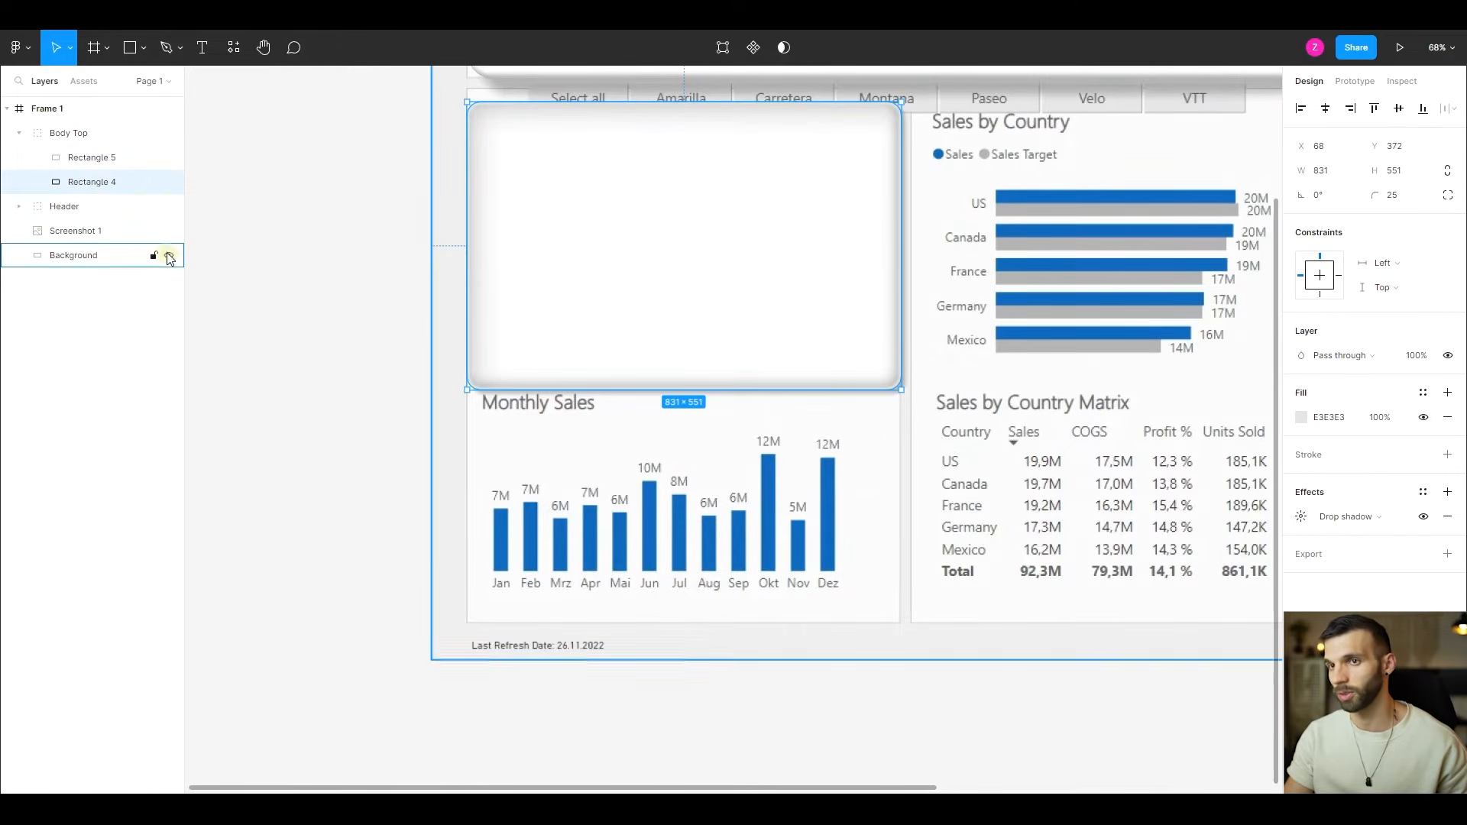
{"action": "key", "text": "ctrl+d"}
{"action": "left_click_drag", "start_coordinate": [99, 189], "coordinate": [68, 221]}
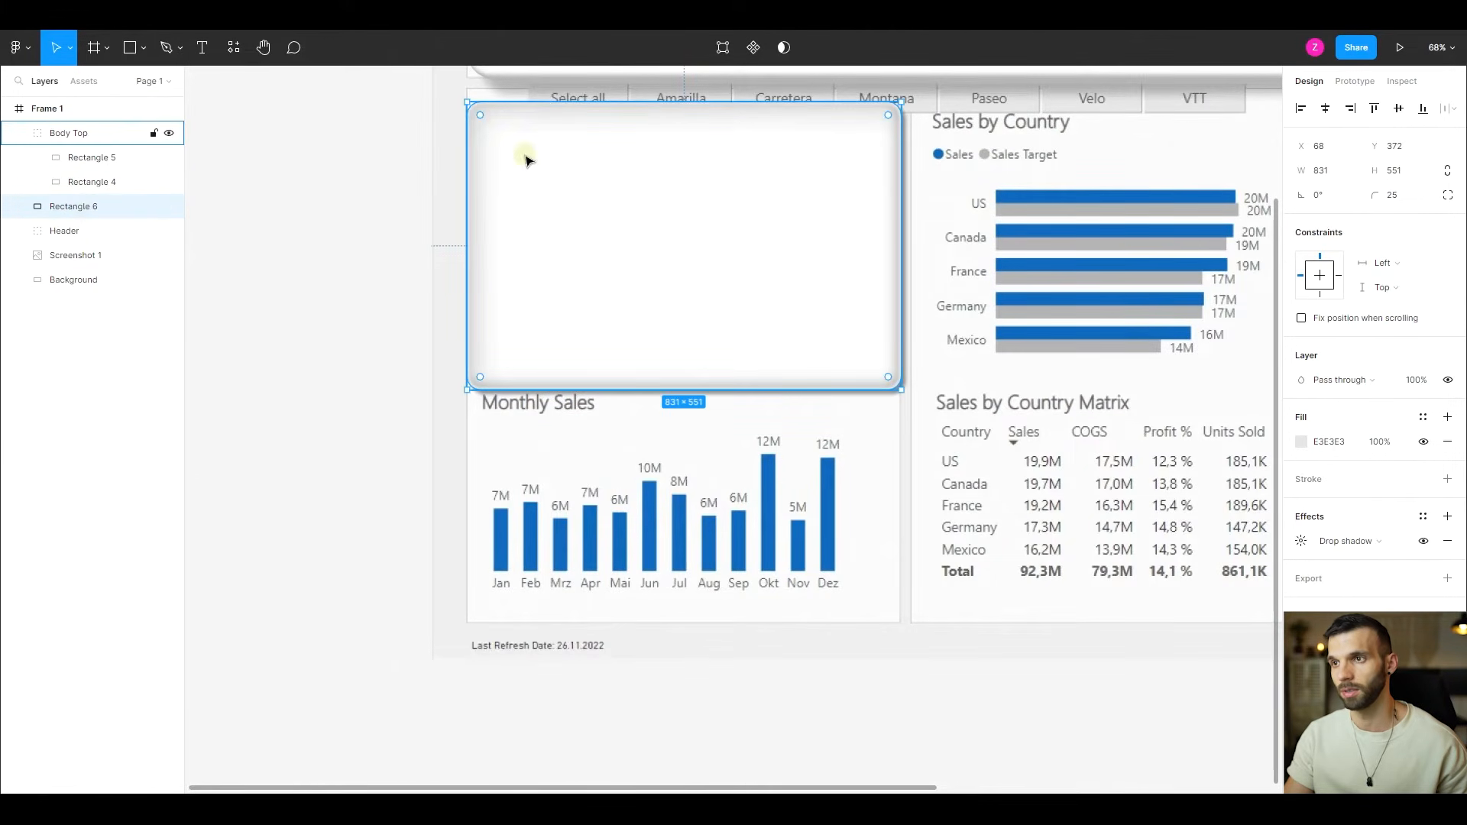
{"action": "left_click_drag", "start_coordinate": [694, 204], "coordinate": [694, 432]}
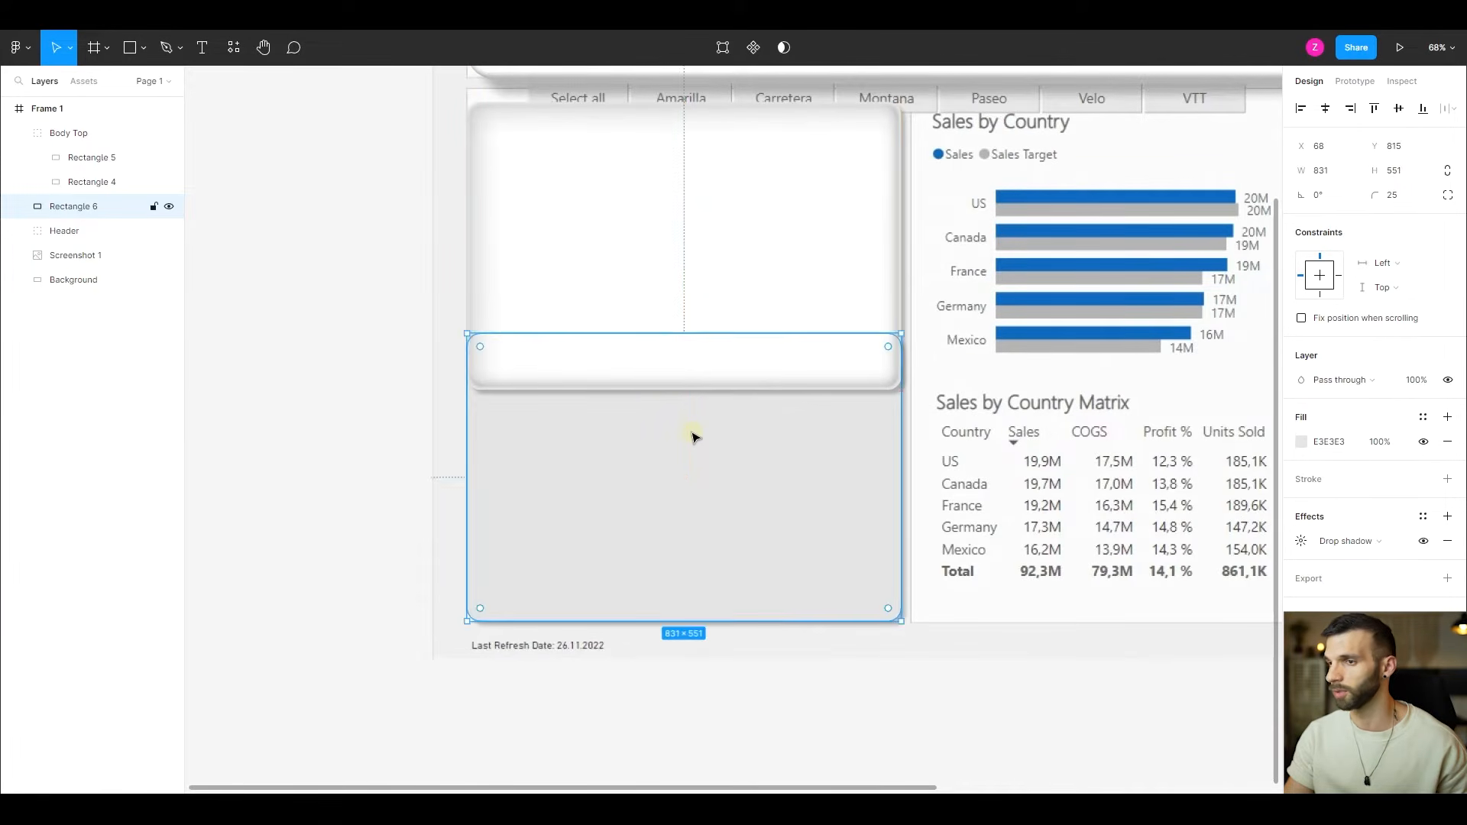
{"action": "left_click_drag", "start_coordinate": [549, 334], "coordinate": [549, 345]}
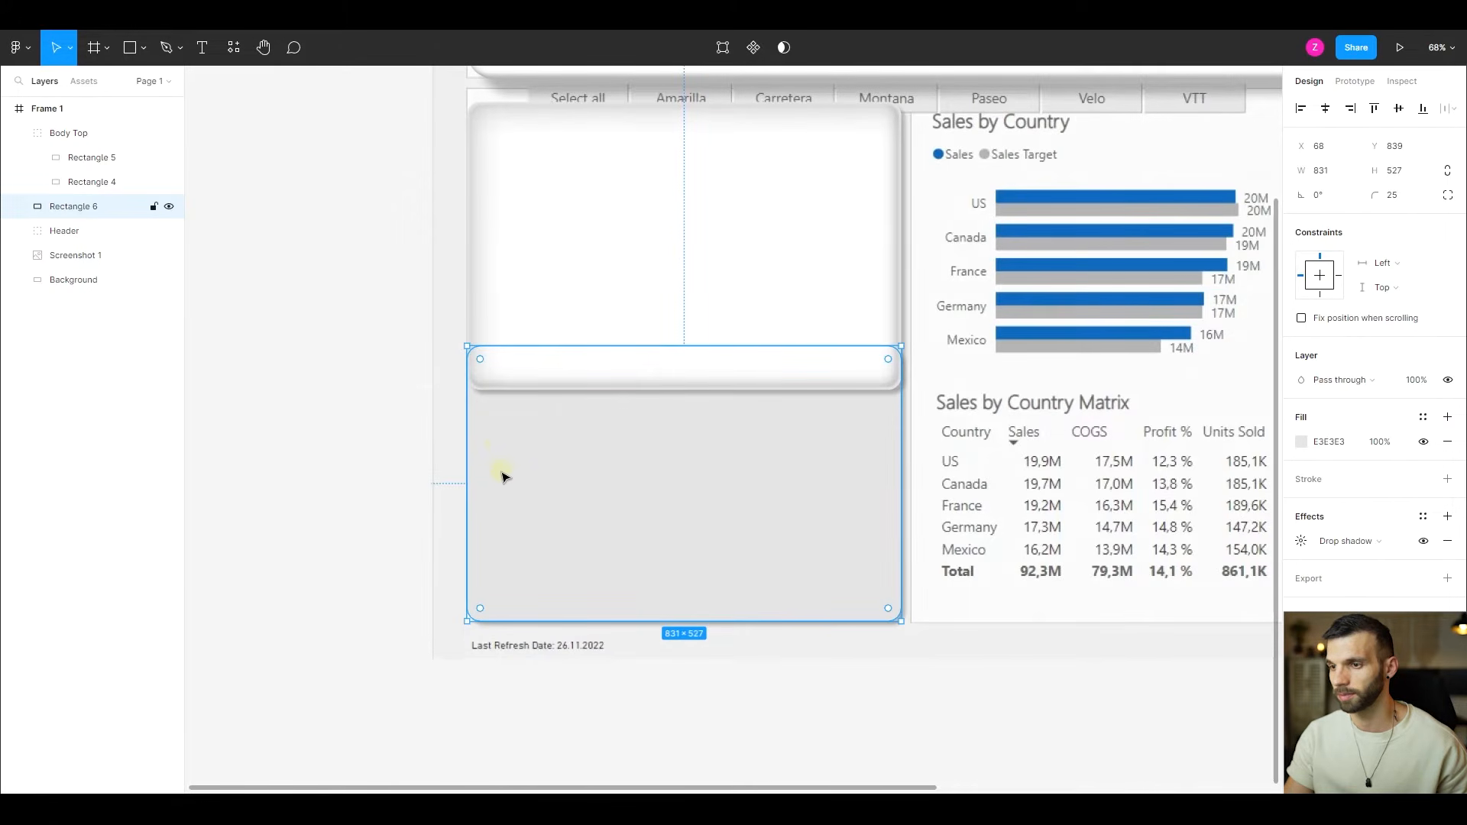
- Change the lower rectangle's fill to CAC6C6 at 70% opacity
{"action": "left_click", "coordinate": [1302, 442]}
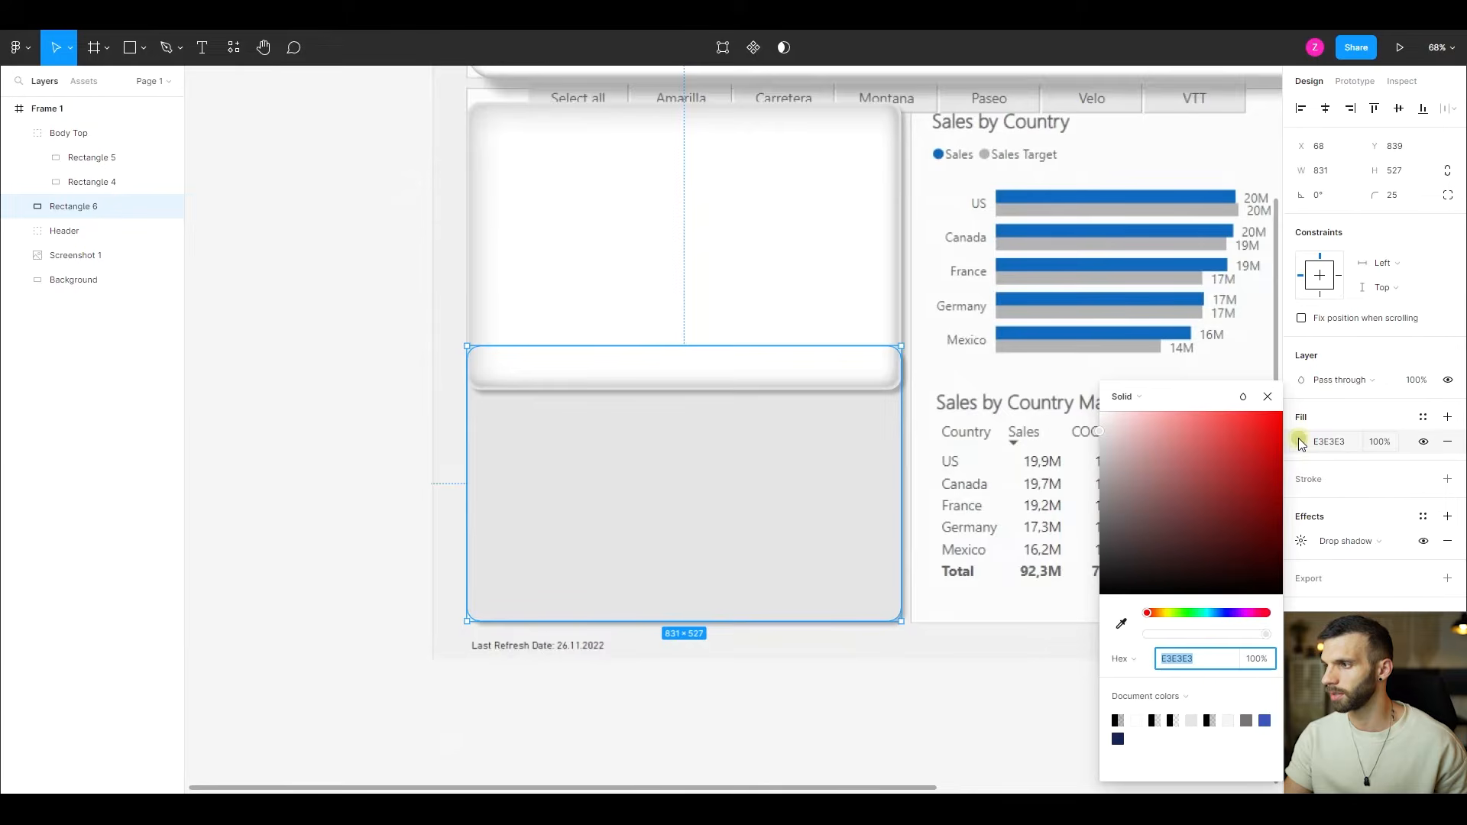
{"action": "left_click", "coordinate": [1104, 450]}
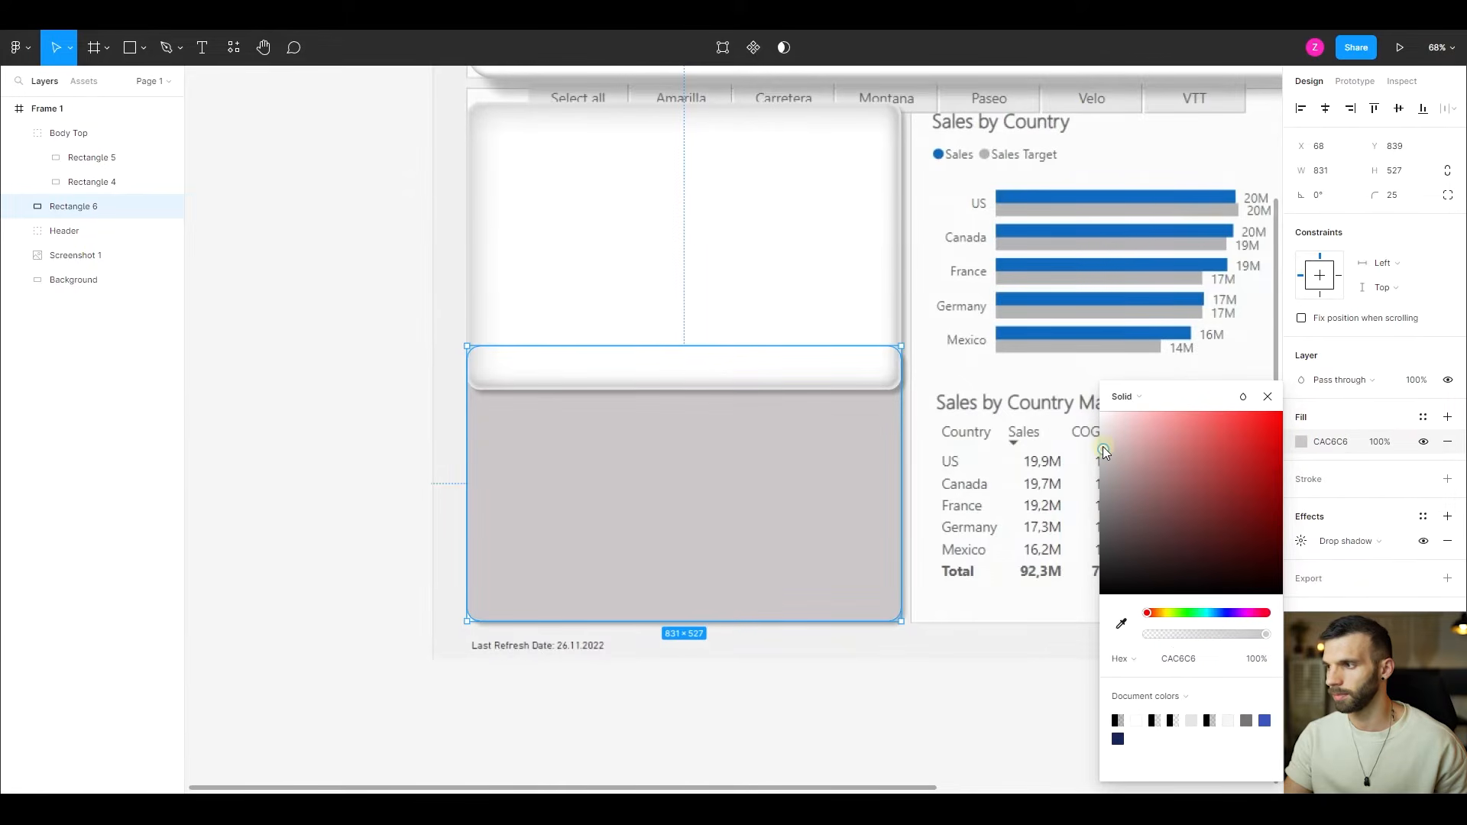
{"action": "left_click", "coordinate": [1380, 442]}
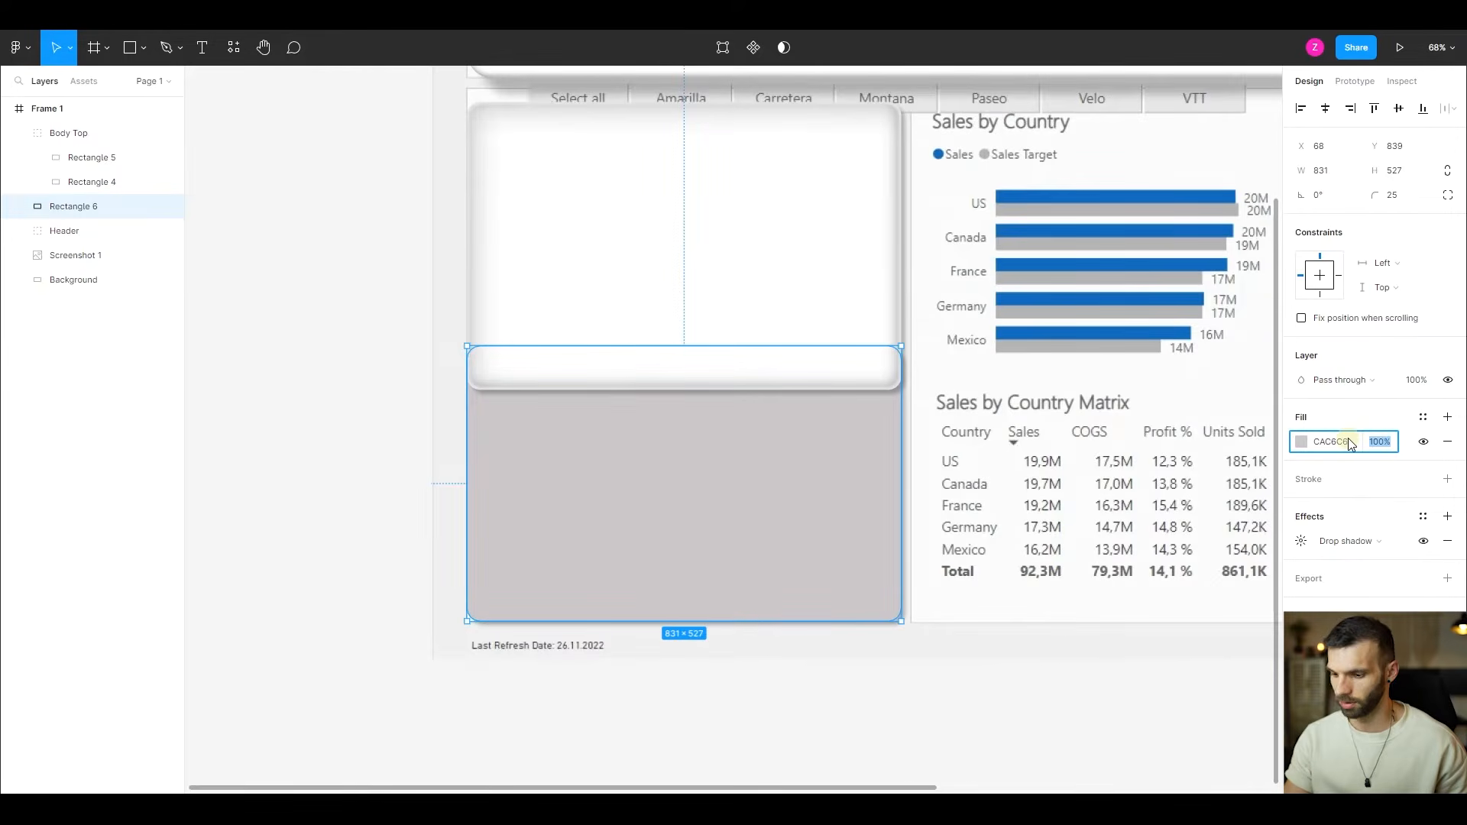
{"action": "type", "text": "70"}
{"action": "key", "text": "Return"}
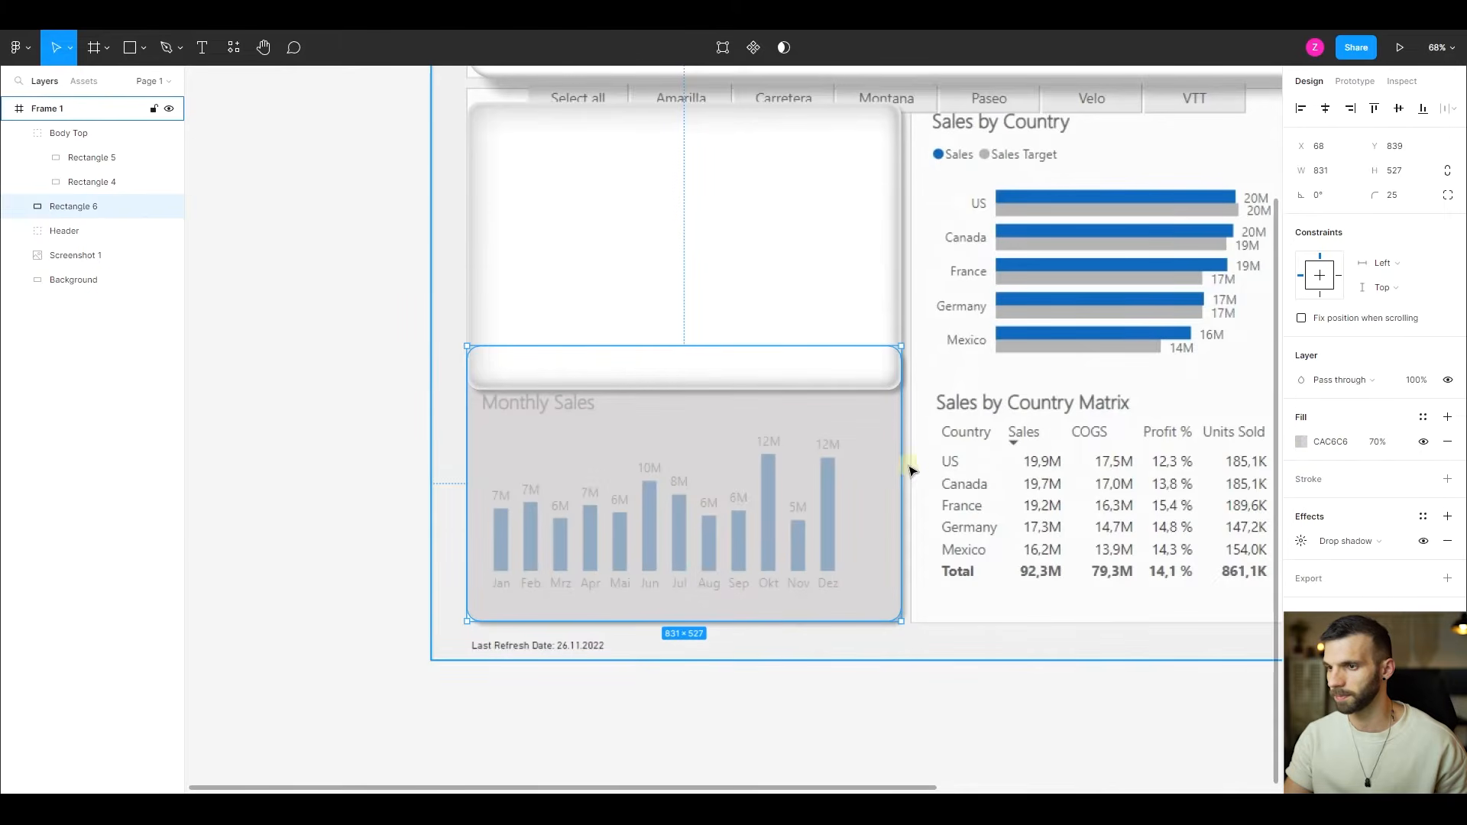
- Set the lower rectangle's drop shadow to X 4, Y 4 and Blur 4
{"action": "left_click", "coordinate": [1303, 541]}
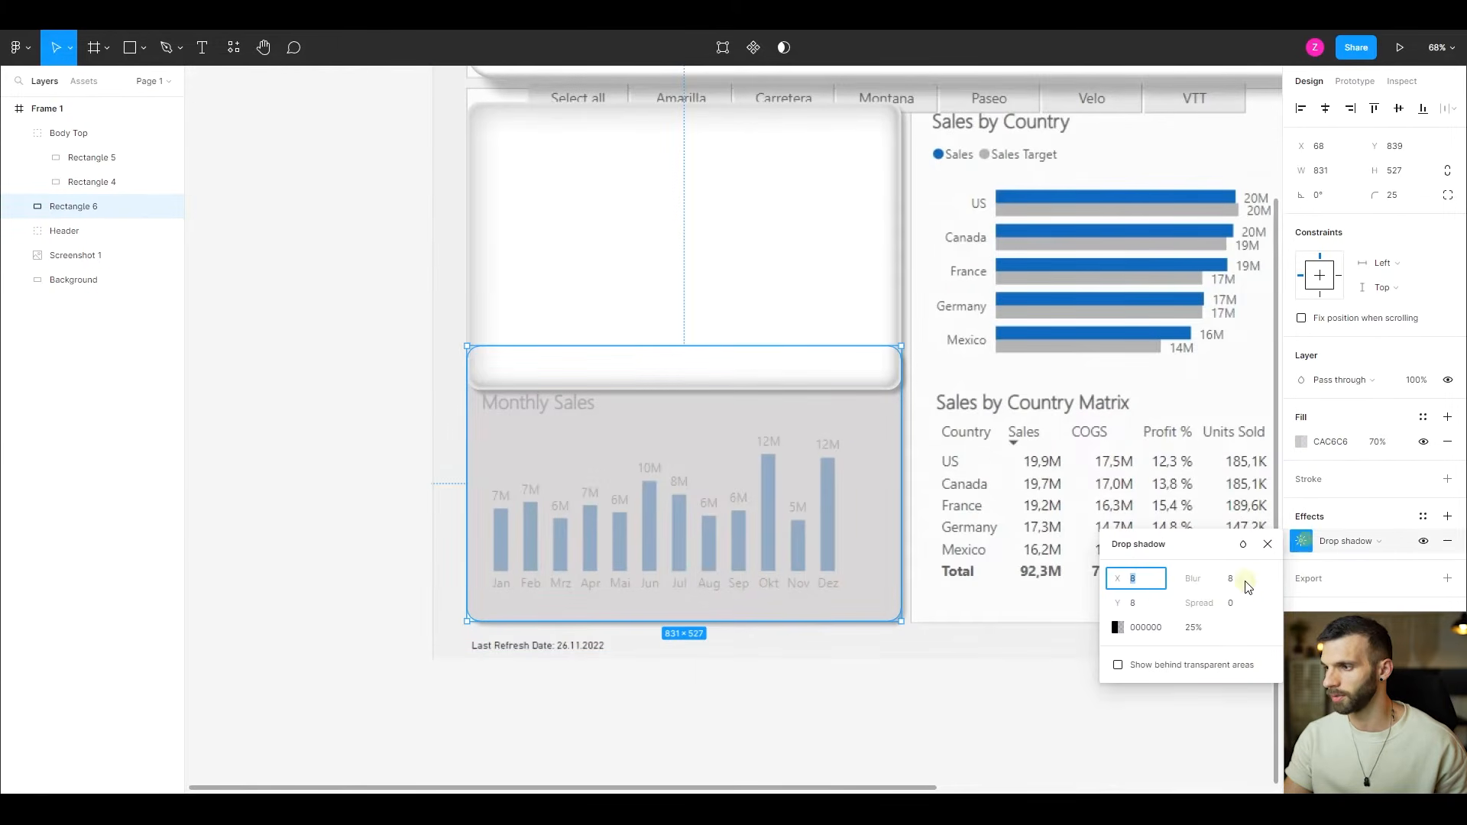
{"action": "type", "text": "4"}
{"action": "key", "text": "Tab"}
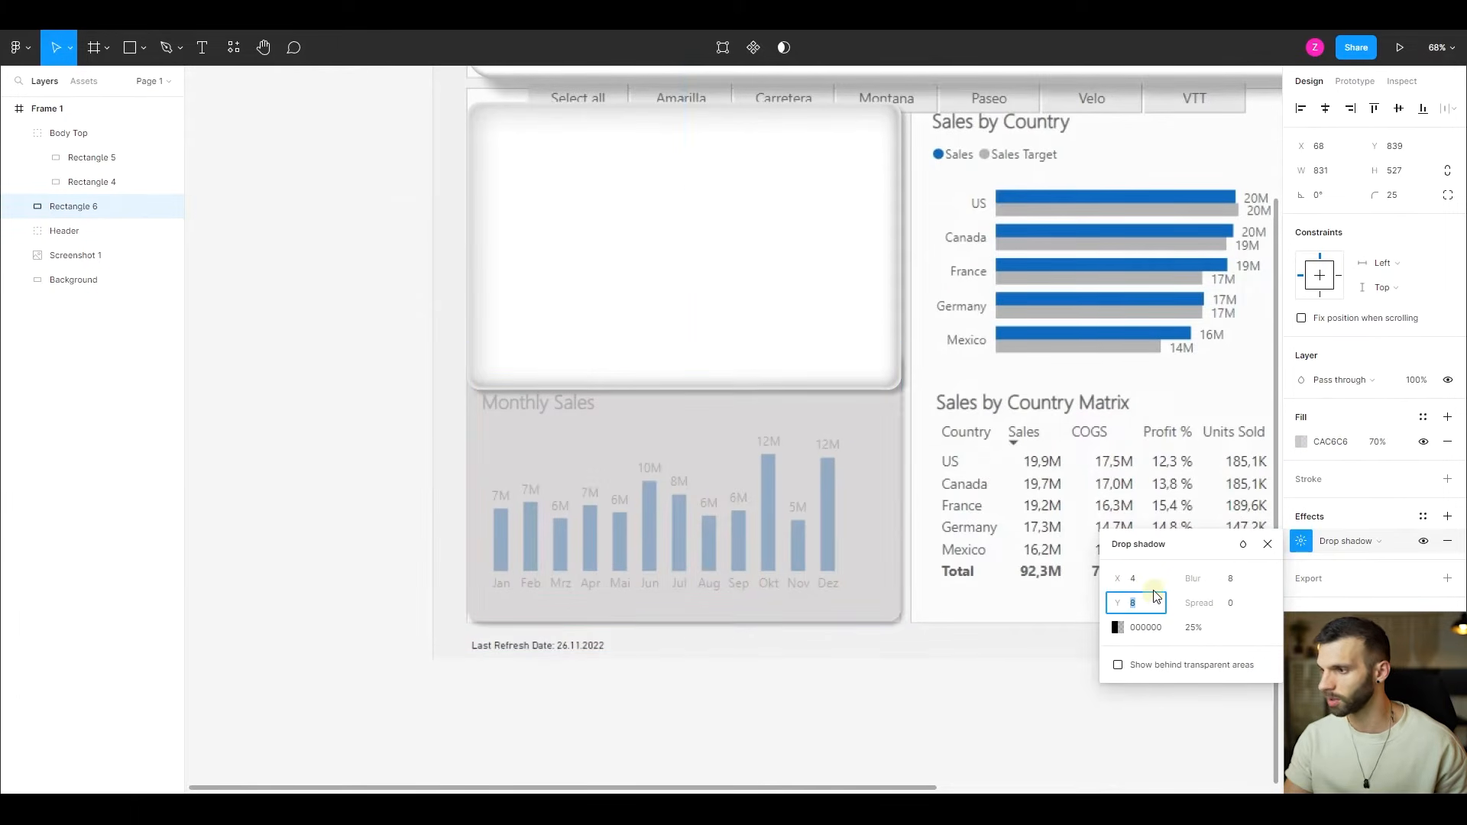
{"action": "type", "text": "4"}
{"action": "key", "text": "Tab"}
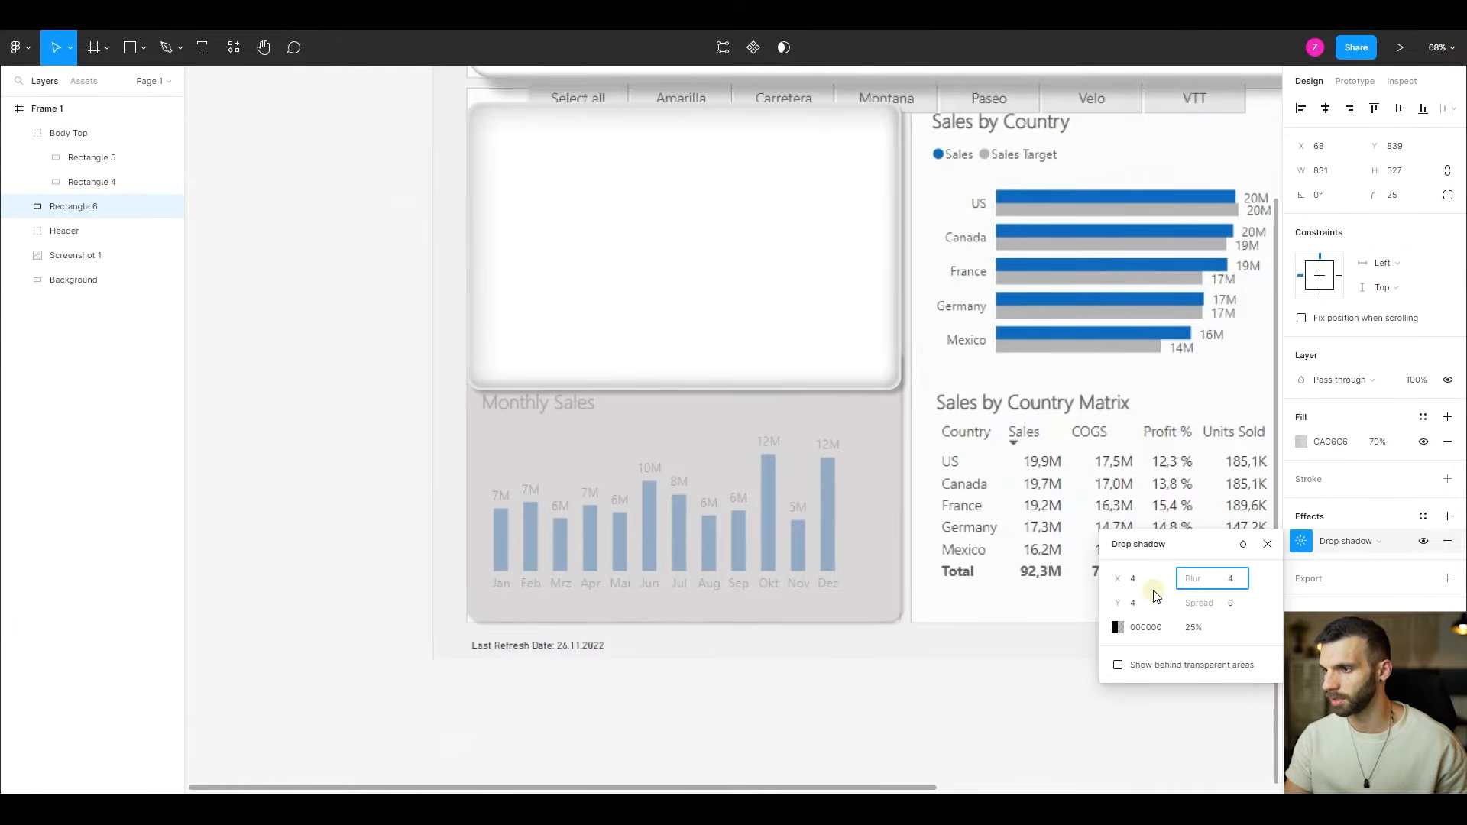
{"action": "type", "text": "4"}
{"action": "key", "text": "Return"}
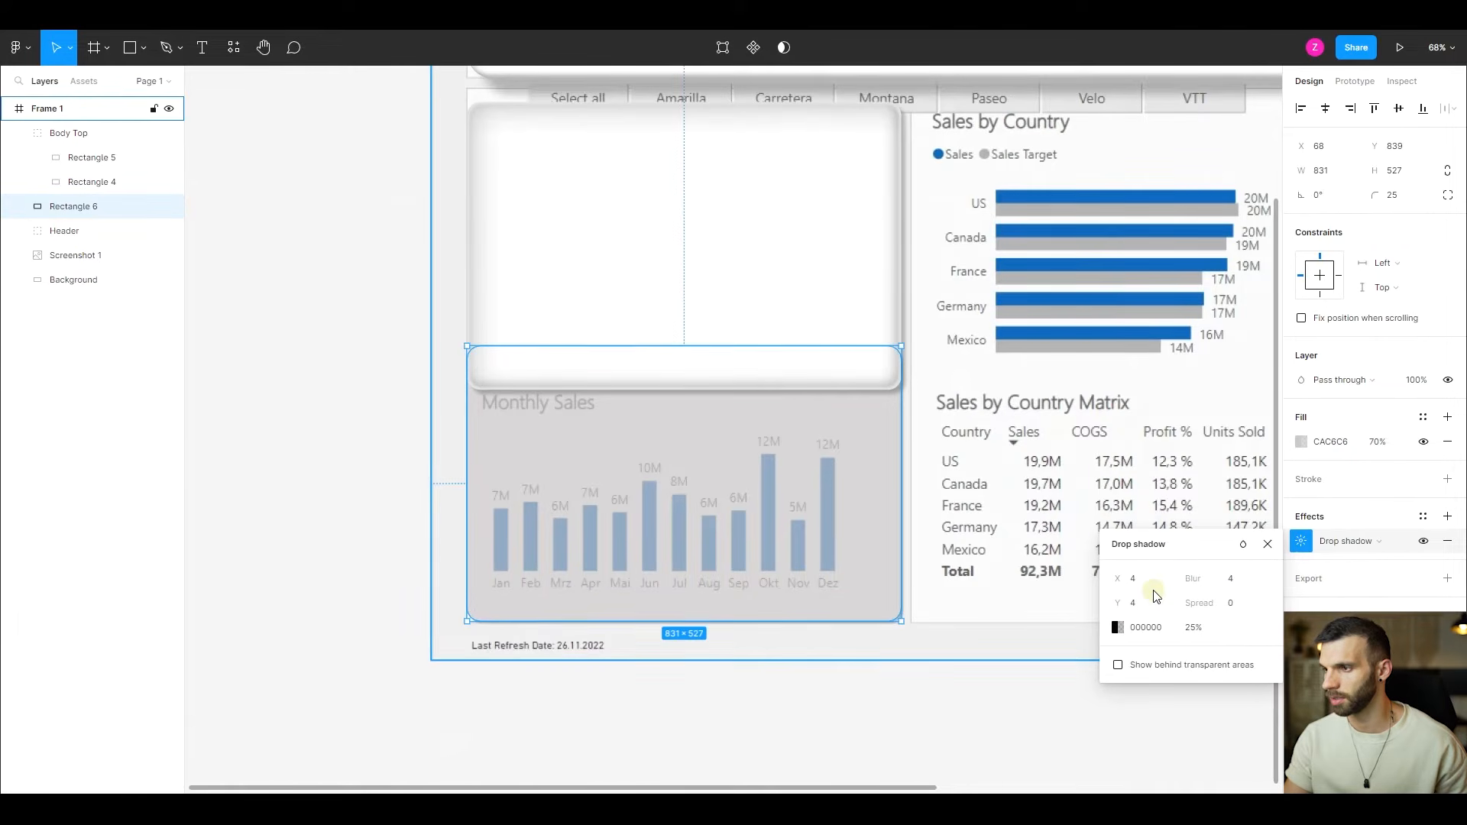
- Add an inner shadow with X -2, Y -8 and Blur 6 to the lower rectangle
{"action": "left_click", "coordinate": [1448, 517]}
{"action": "left_click", "coordinate": [1345, 549]}
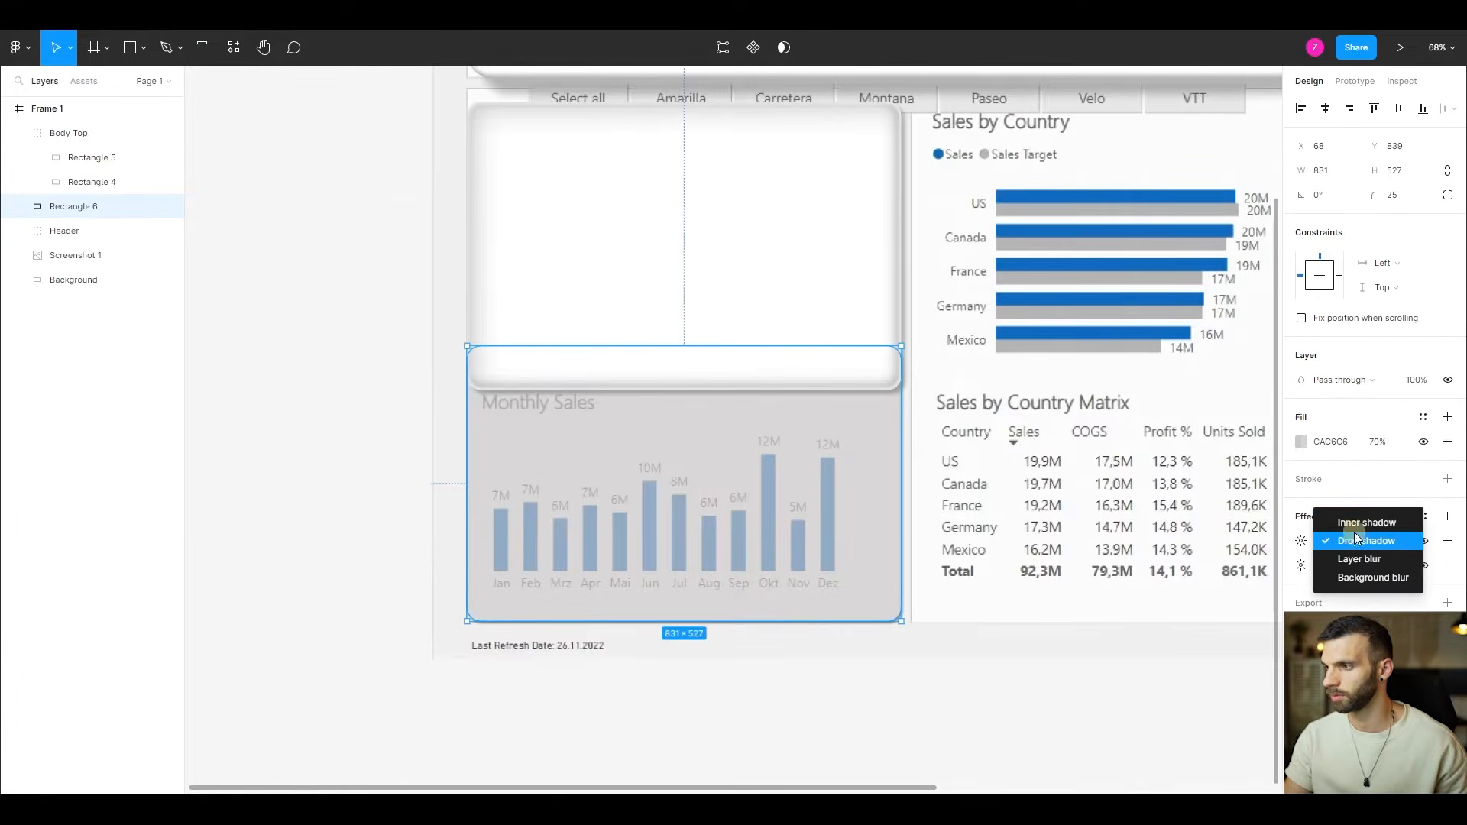
{"action": "left_click", "coordinate": [1351, 525]}
{"action": "left_click", "coordinate": [1301, 541]}
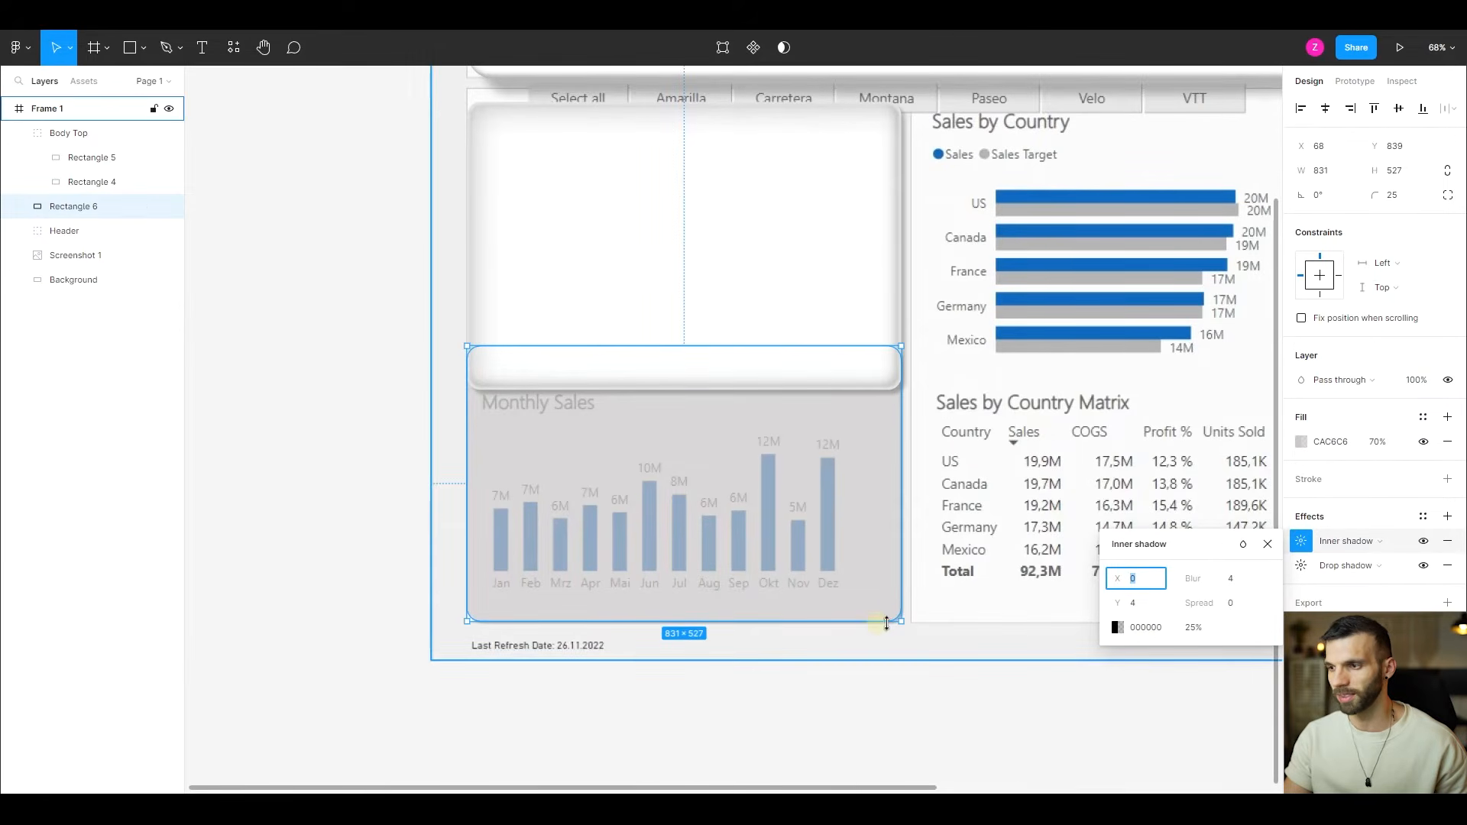
{"action": "type", "text": "-"}
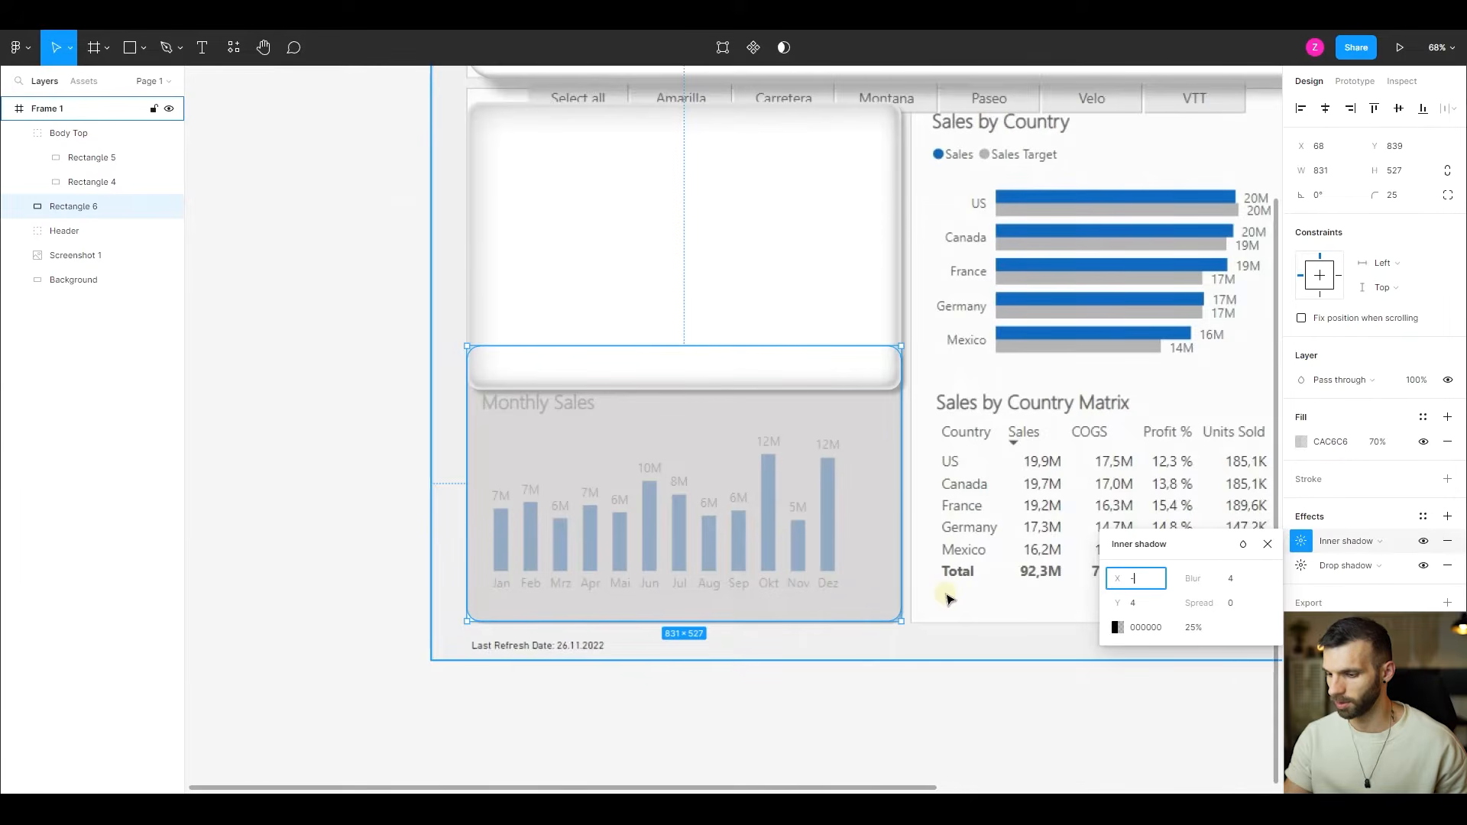
{"action": "type", "text": "2"}
{"action": "key", "text": "Tab"}
{"action": "type", "text": "-8"}
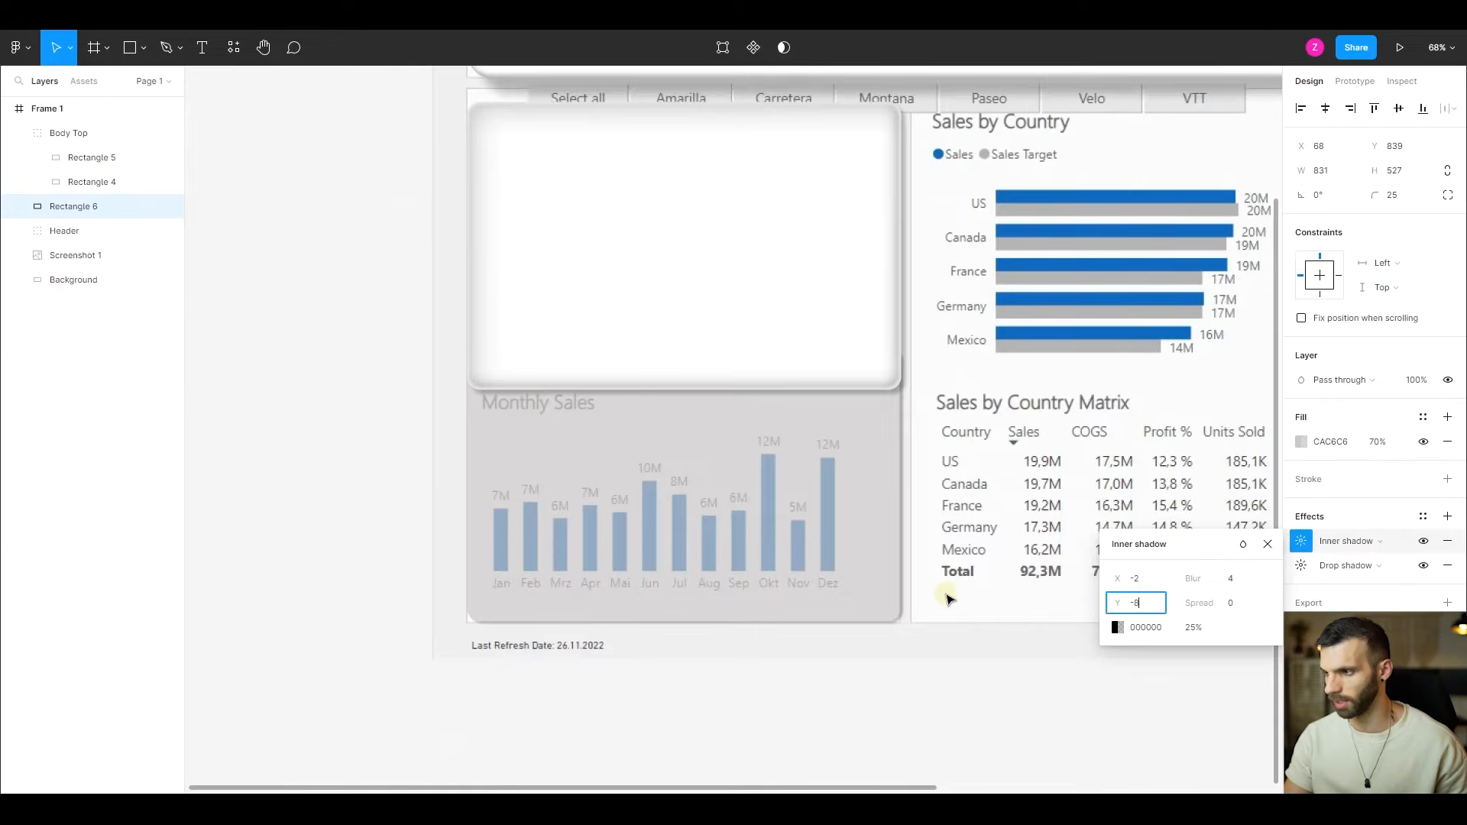
{"action": "key", "text": "Tab"}
{"action": "type", "text": "6"}
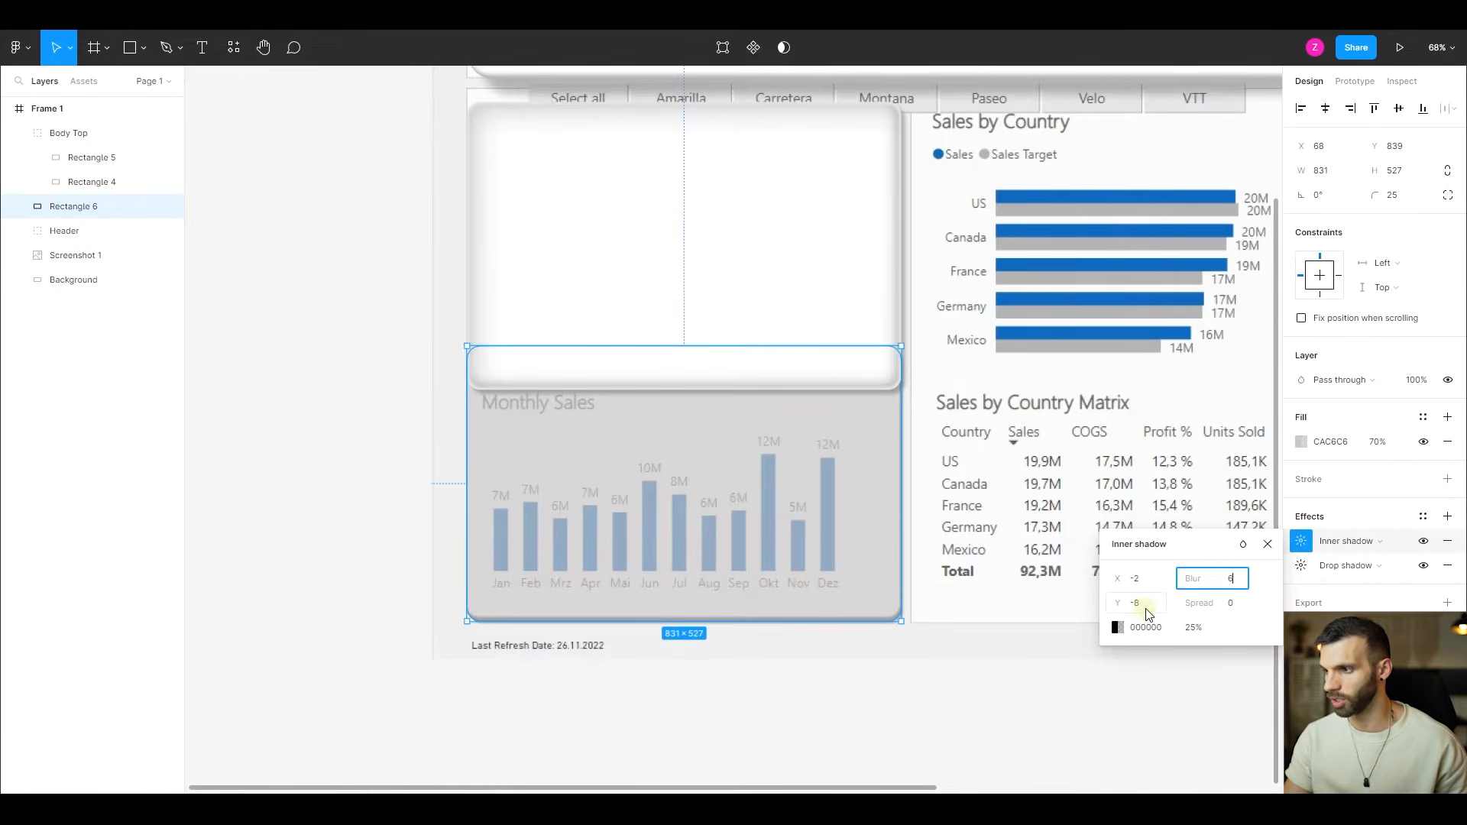
- Set the inner shadow's colour on the lower rectangle to white FFFFFF at 50% opacity
{"action": "left_click", "coordinate": [1150, 627]}
{"action": "type", "text": "FFFFFF"}
{"action": "key", "text": "Tab"}
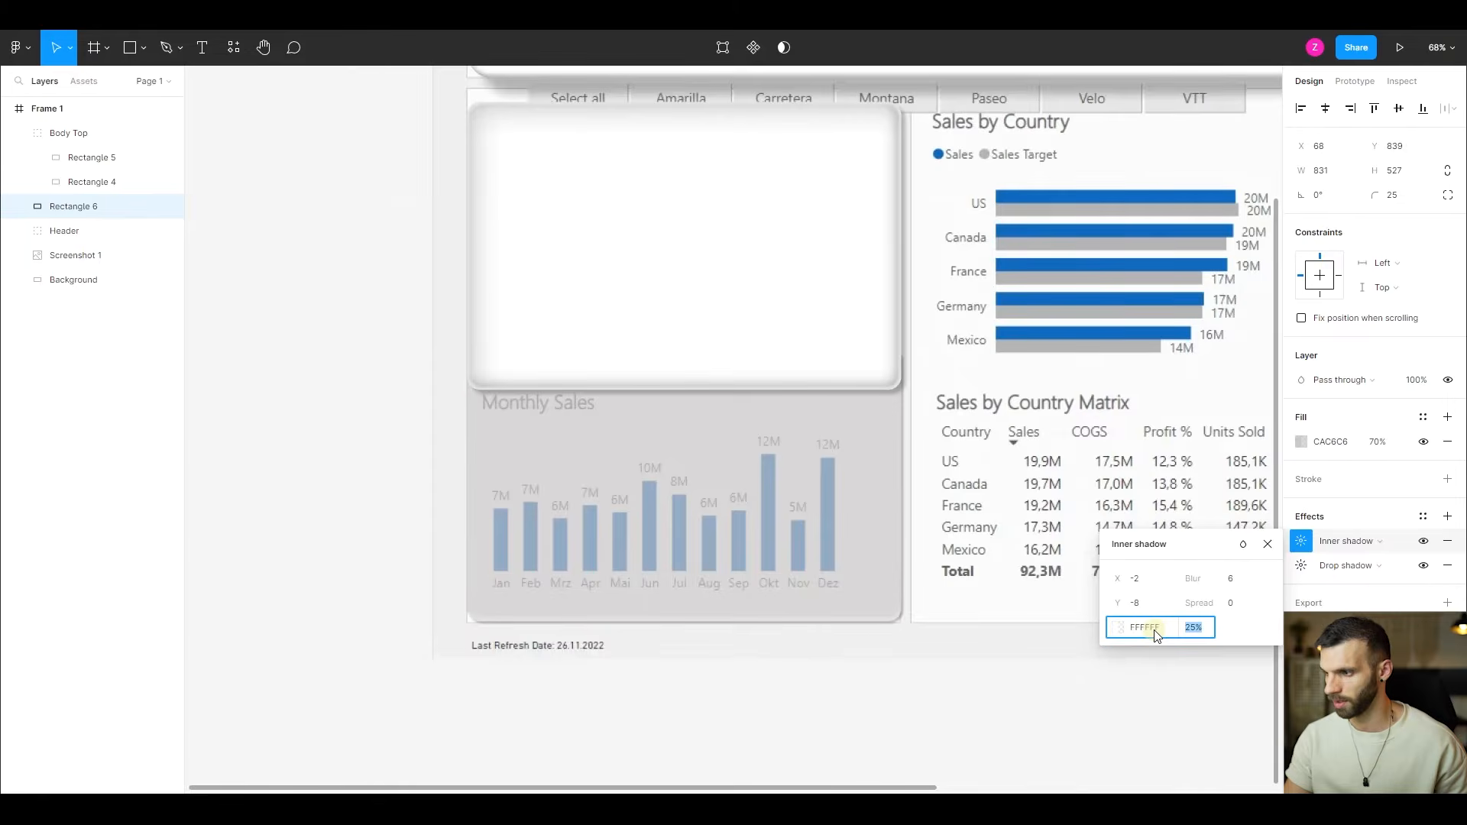
{"action": "type", "text": "50"}
{"action": "key", "text": "Return"}
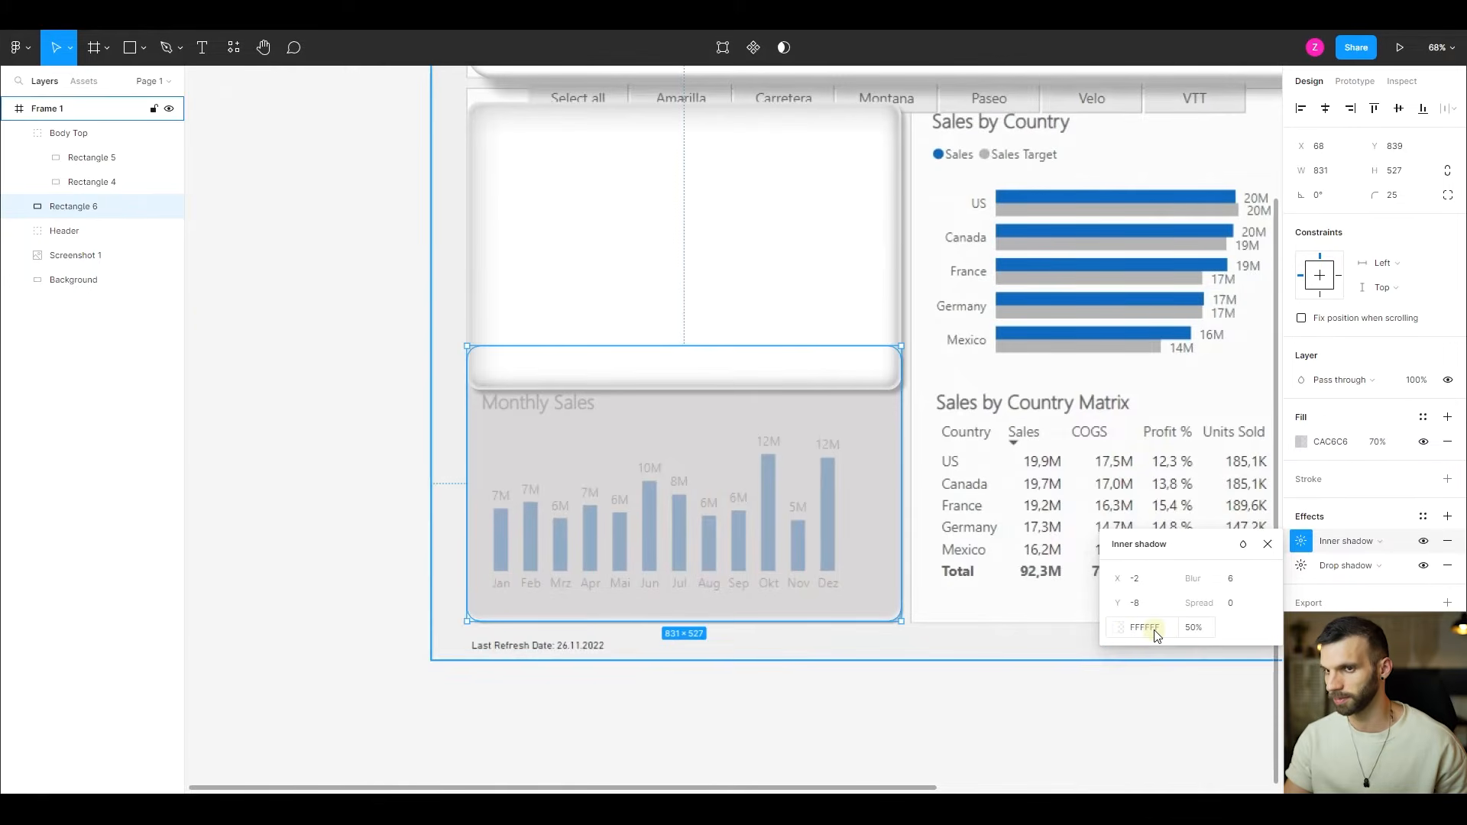
- Hide the Screenshot 1 reference layer and check the lower rectangle's inner shadow against the gradient background
{"action": "left_click", "coordinate": [169, 255]}
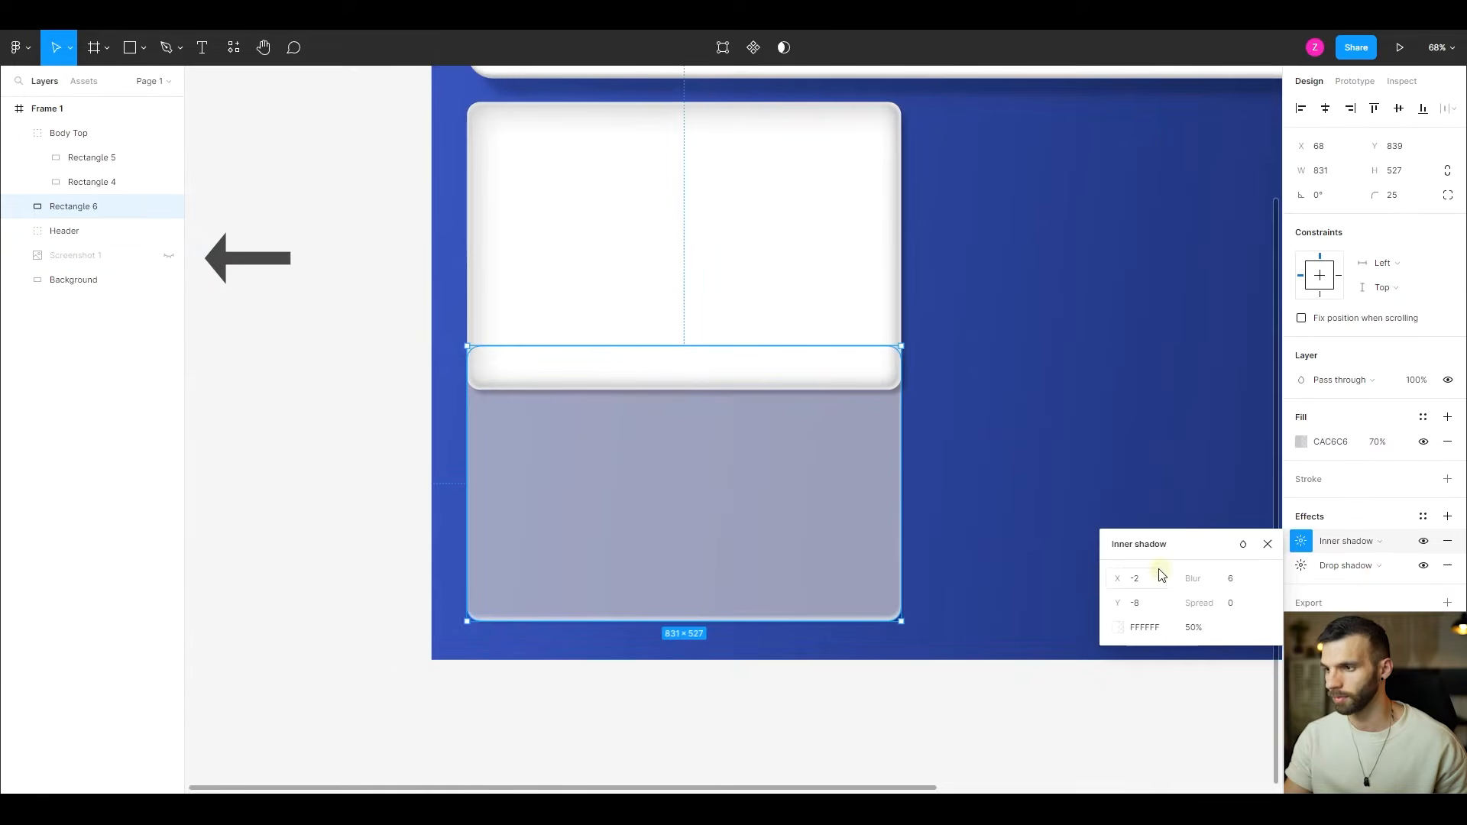
{"action": "left_click", "coordinate": [1426, 543]}
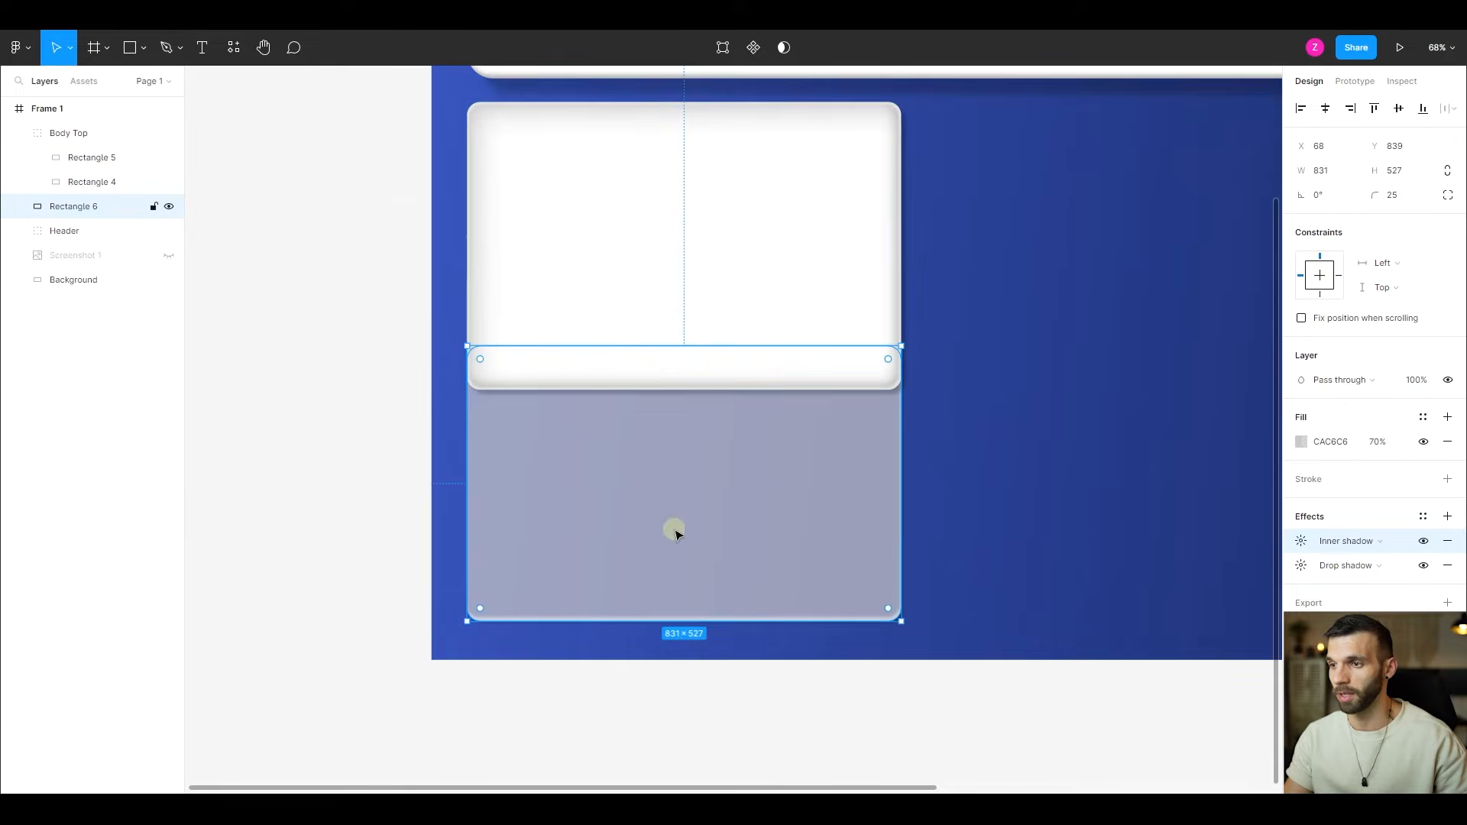
- Draw a wide ellipse about 689 × 145 and place it near the bottom edge of the upper white panel
{"action": "left_click", "coordinate": [145, 50]}
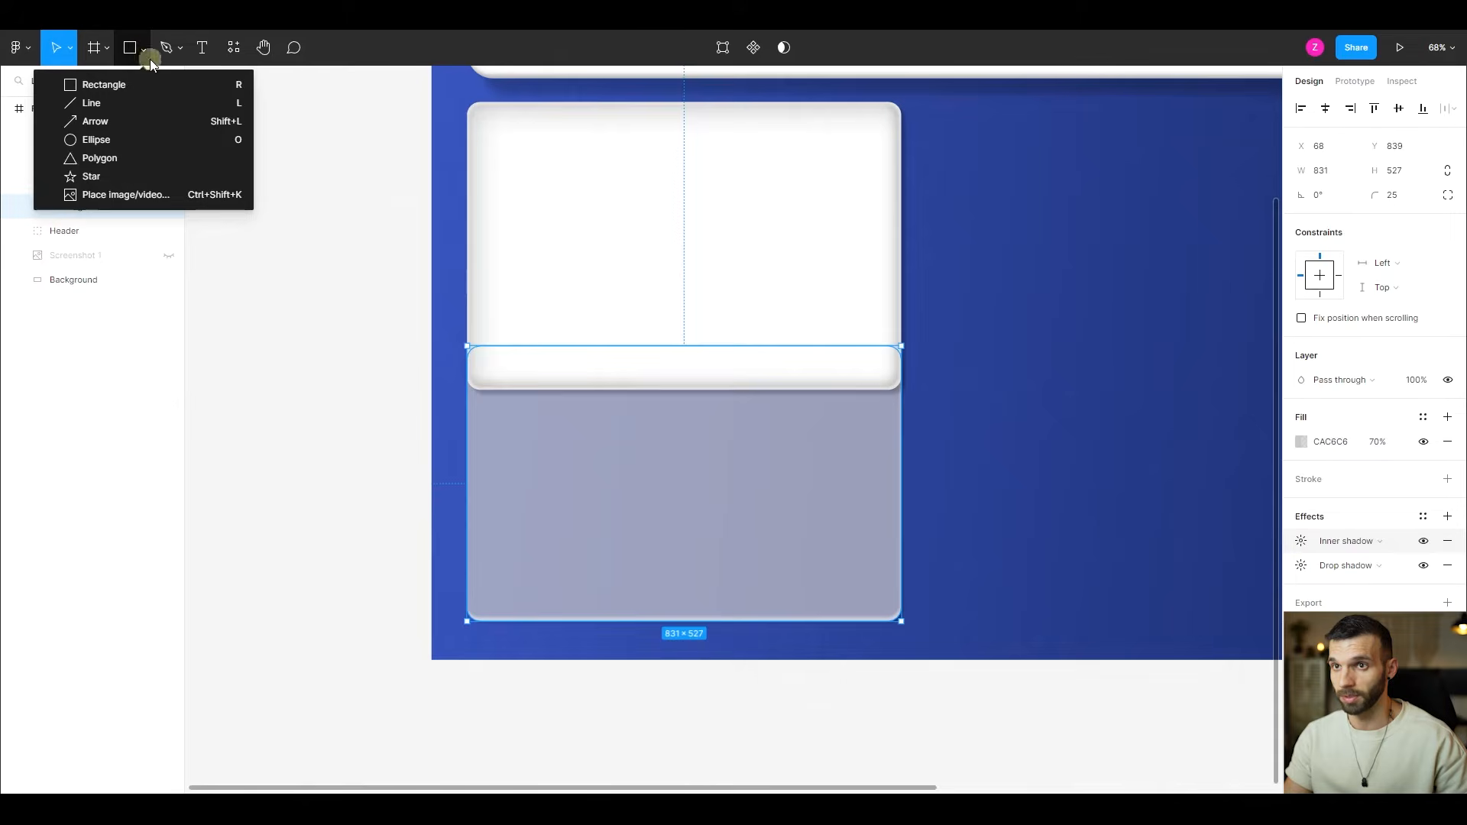
{"action": "left_click", "coordinate": [160, 140]}
{"action": "mouse_move", "coordinate": [487, 291]}
{"action": "left_mouse_down"}
{"action": "mouse_move", "coordinate": [671, 343]}
{"action": "mouse_move", "coordinate": [812, 357]}
{"action": "mouse_move", "coordinate": [845, 379]}
{"action": "mouse_move", "coordinate": [846, 367]}
{"action": "left_mouse_up"}
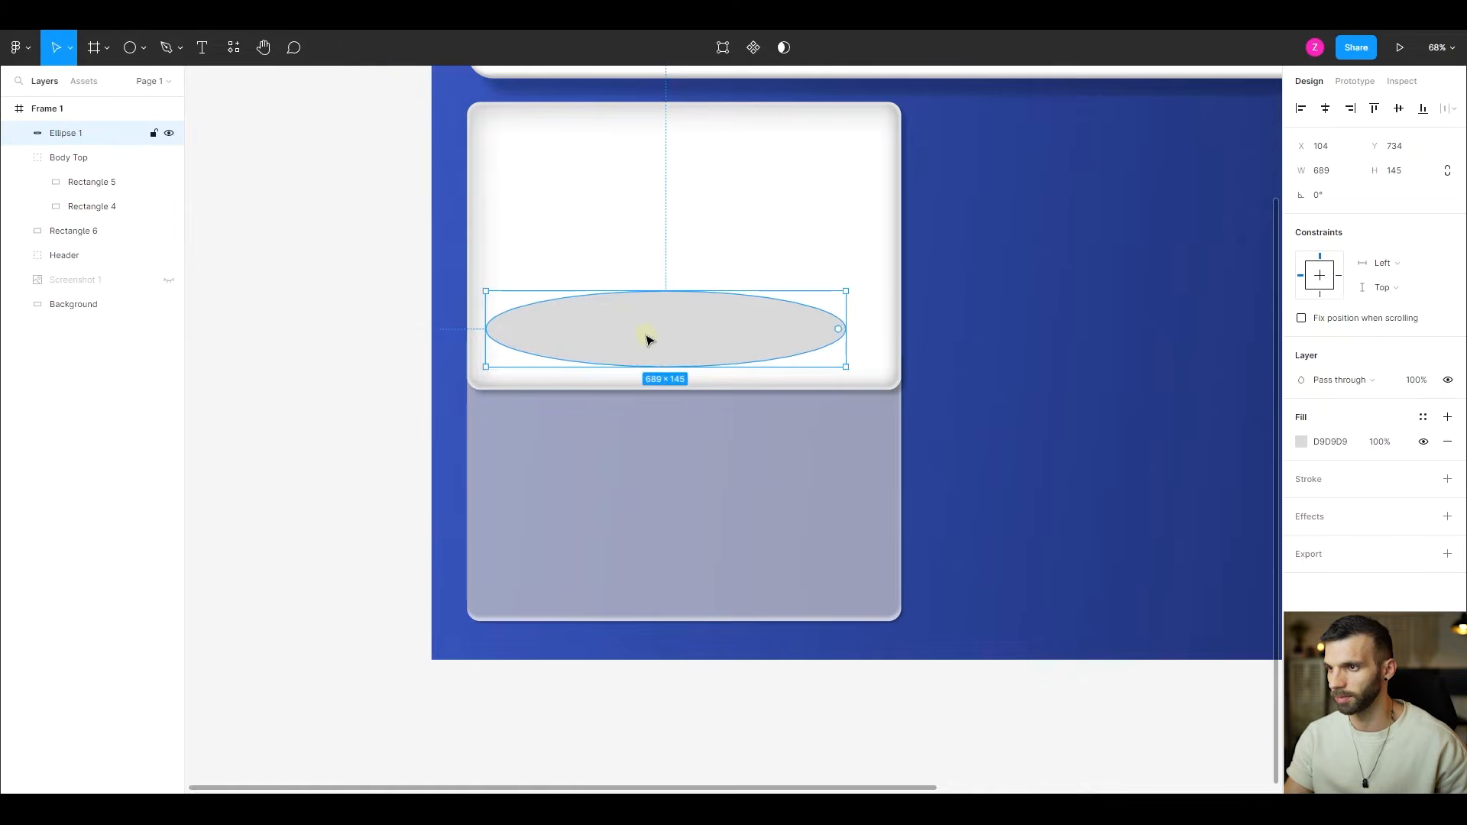
{"action": "mouse_move", "coordinate": [645, 339]}
{"action": "left_mouse_down"}
{"action": "mouse_move", "coordinate": [678, 346]}
{"action": "mouse_move", "coordinate": [669, 355]}
{"action": "left_mouse_up"}
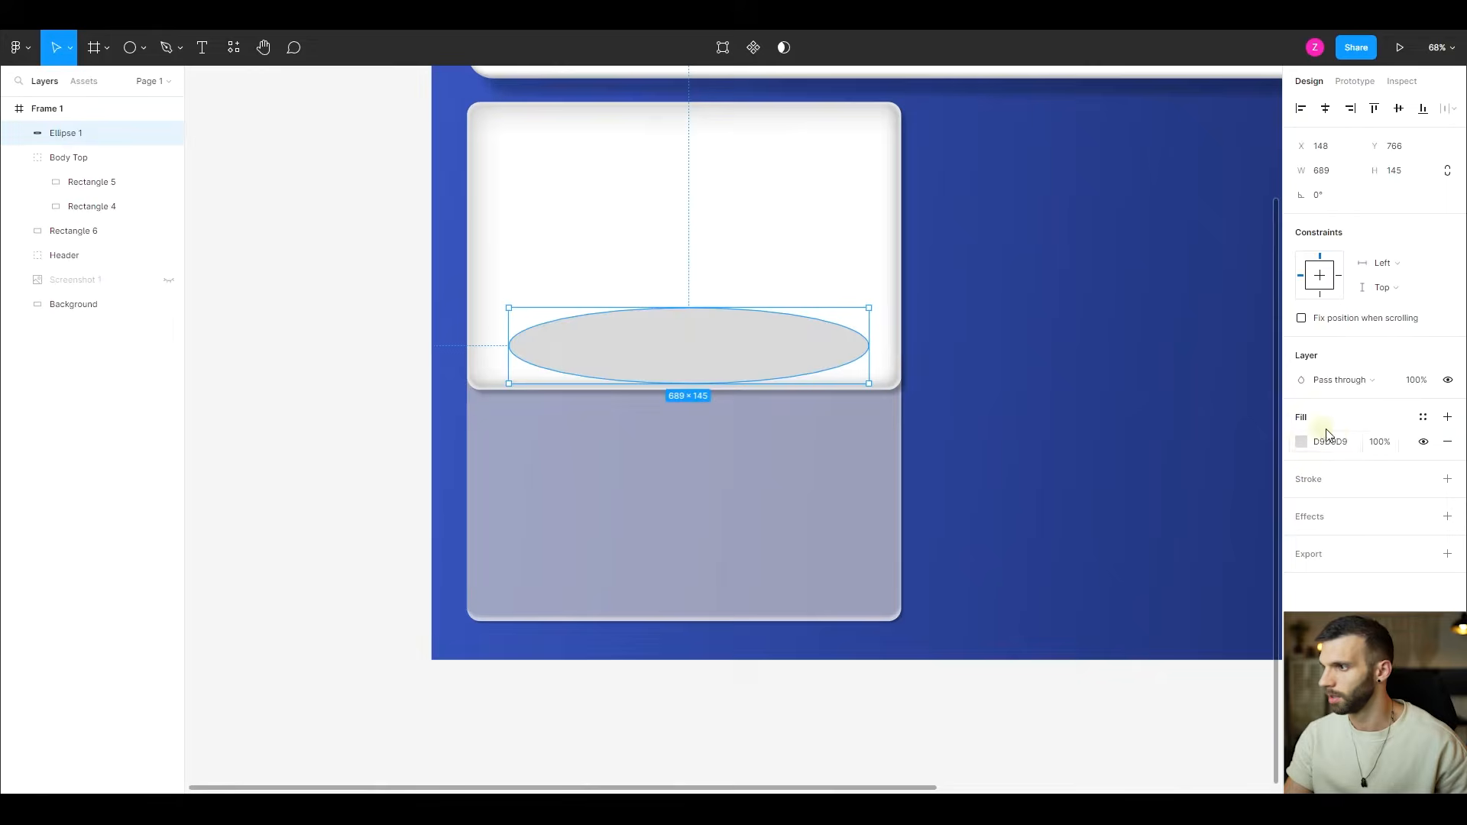
- Set the ellipse's fill colour to white FFFFFF
{"action": "left_click", "coordinate": [1316, 447]}
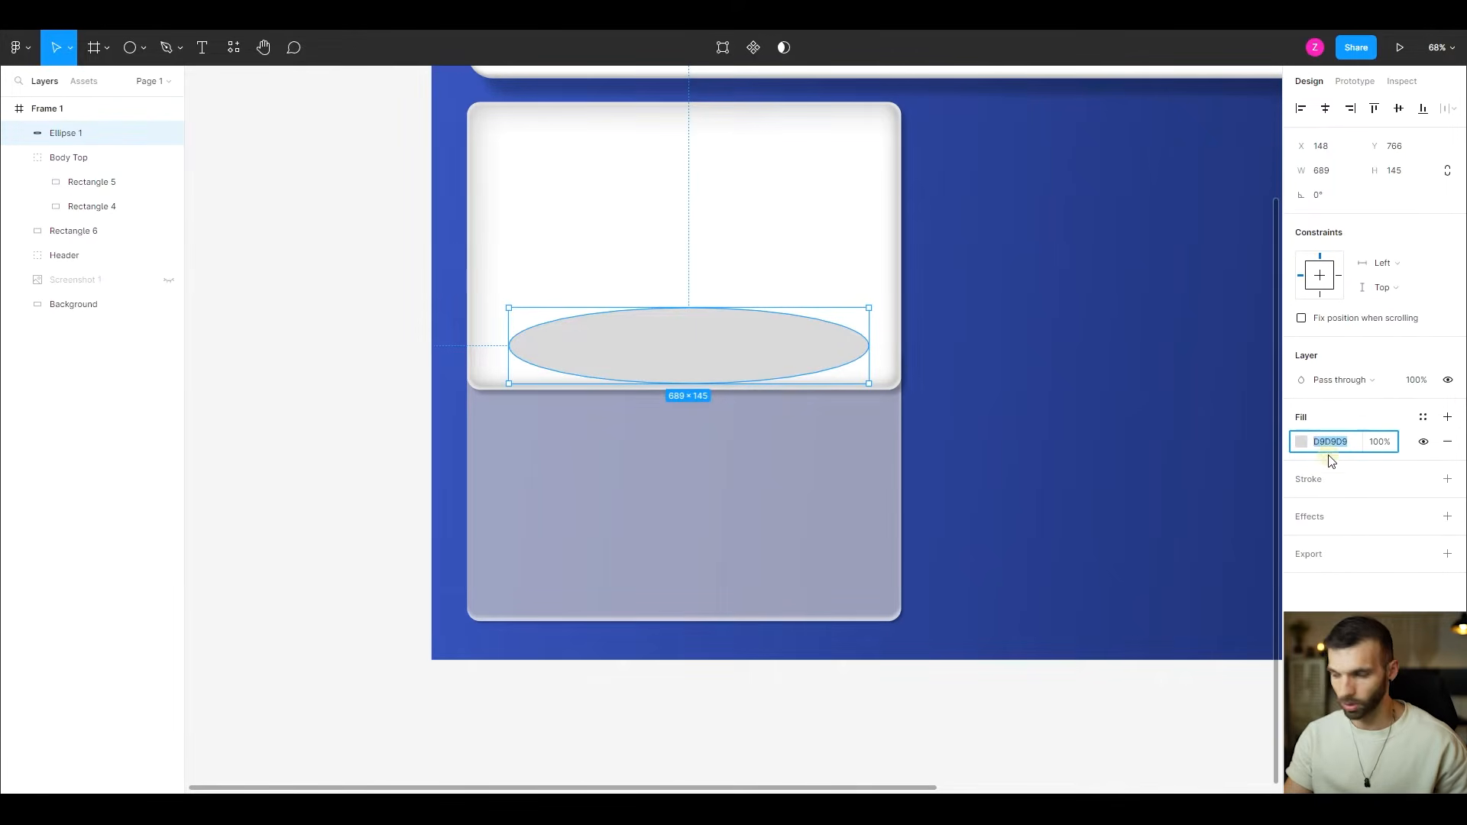
{"action": "type", "text": "ffffff"}
{"action": "key", "text": "Return"}
- Add a layer blur effect with Blur 100 to the white ellipse
{"action": "left_click", "coordinate": [1447, 517]}
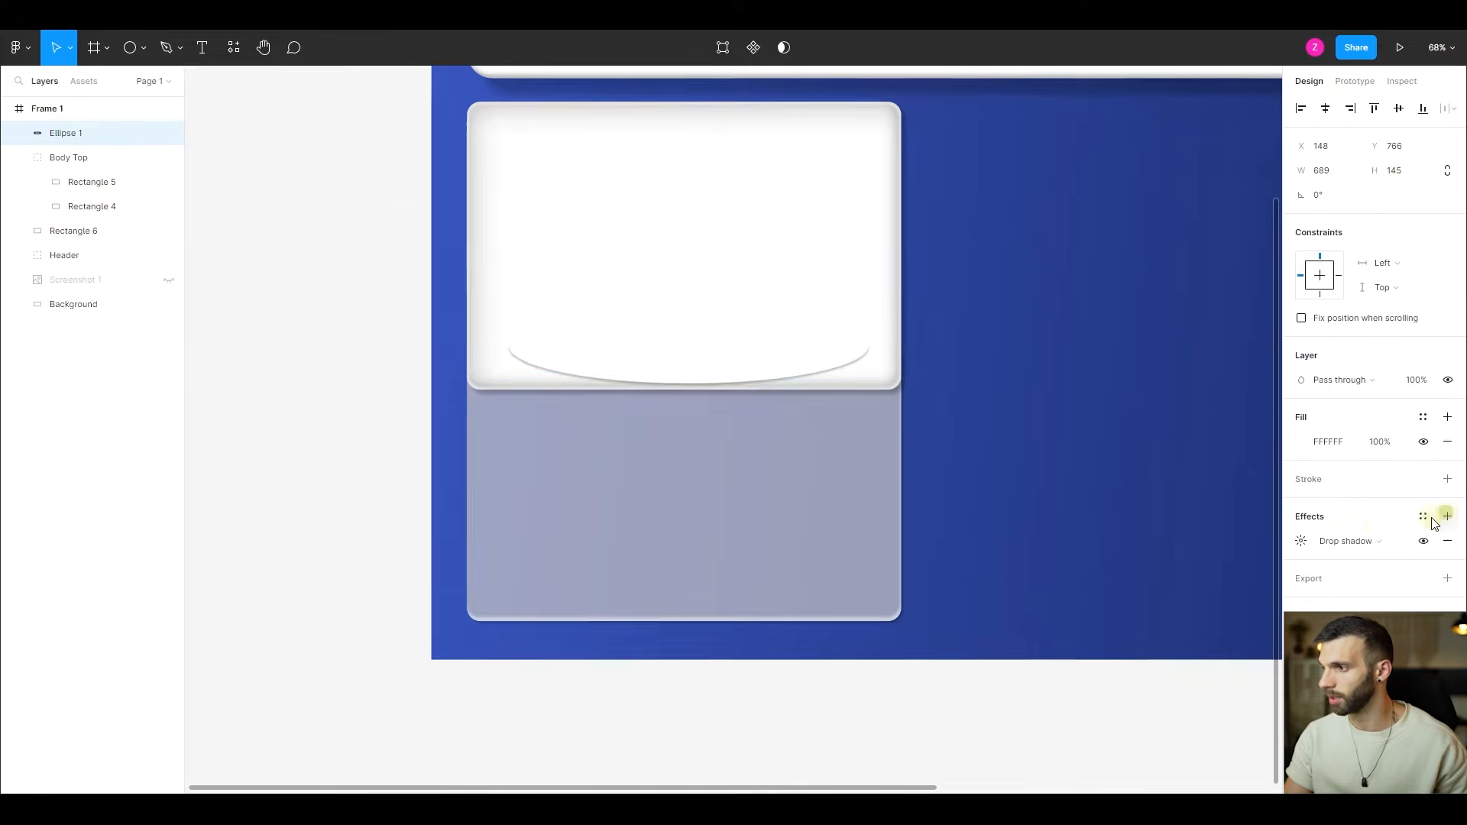
{"action": "left_click", "coordinate": [1353, 541]}
{"action": "left_click", "coordinate": [1354, 557]}
{"action": "left_click", "coordinate": [1301, 541]}
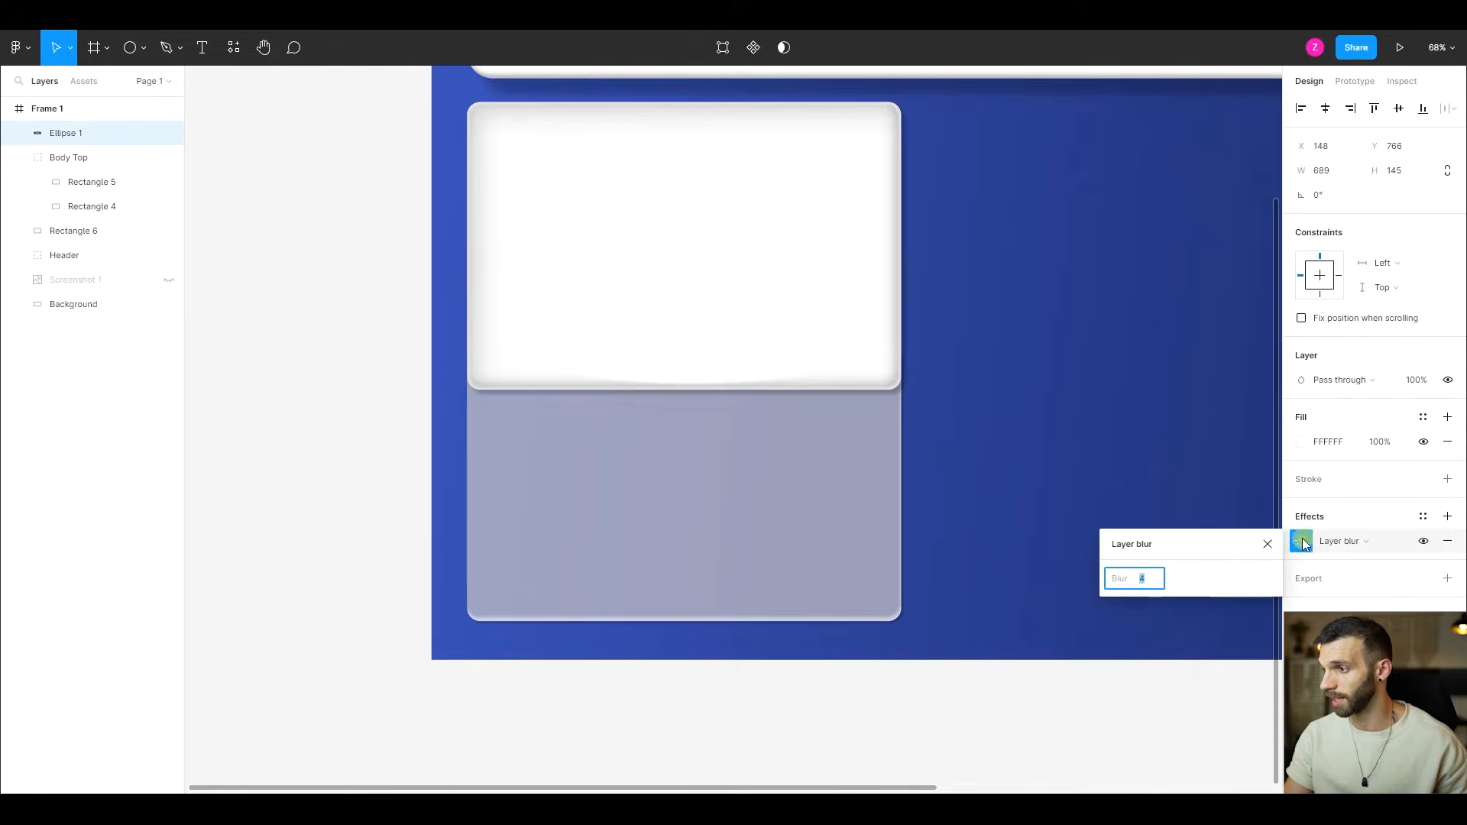
{"action": "type", "text": "100"}
{"action": "key", "text": "Return"}
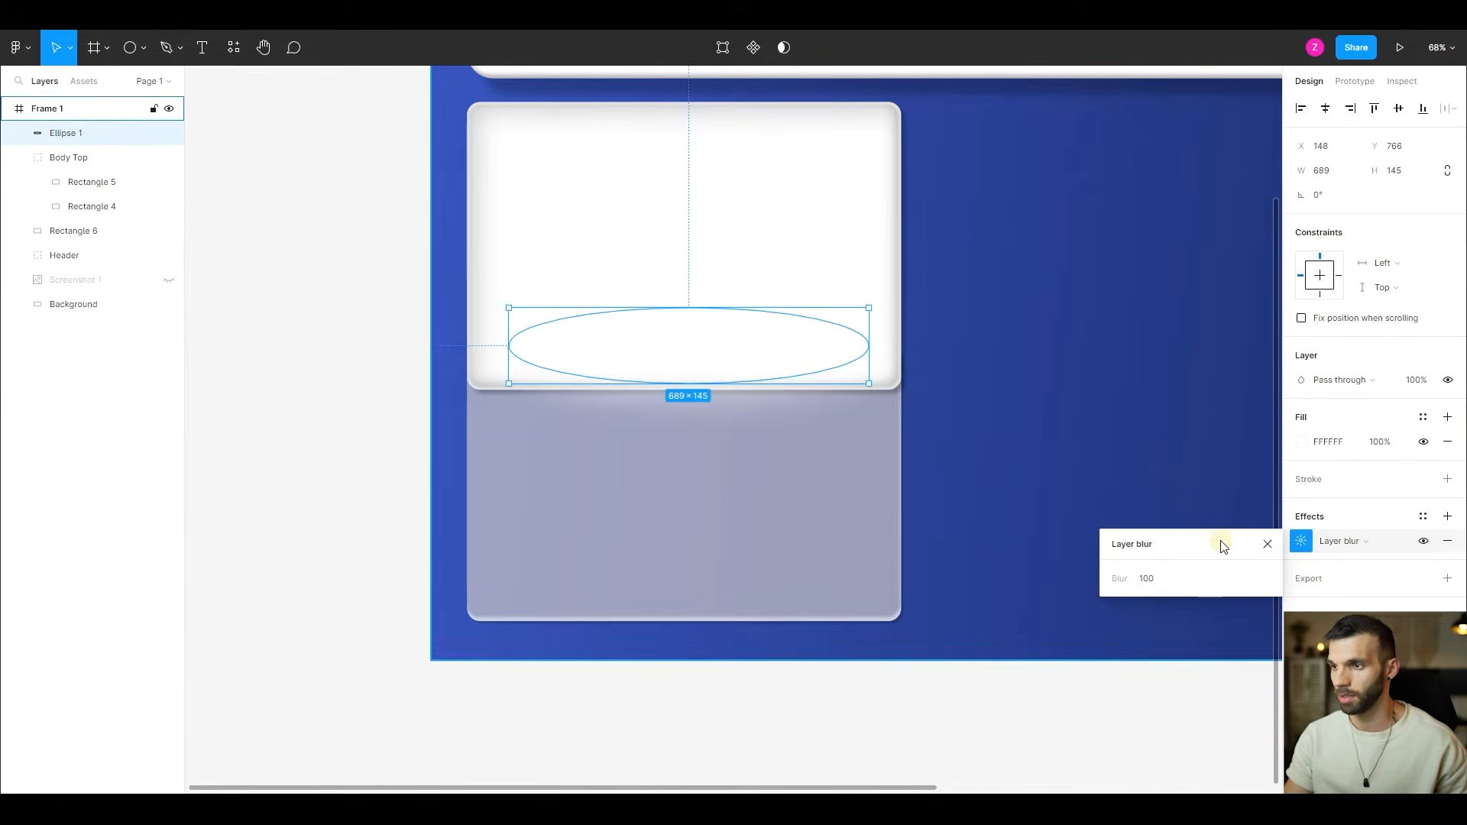
- Place the ellipse behind the Body Top group, move it to about X 156, Y 757, and compare the glow with it hidden and shown
{"action": "left_click_drag", "start_coordinate": [67, 136], "coordinate": [48, 227]}
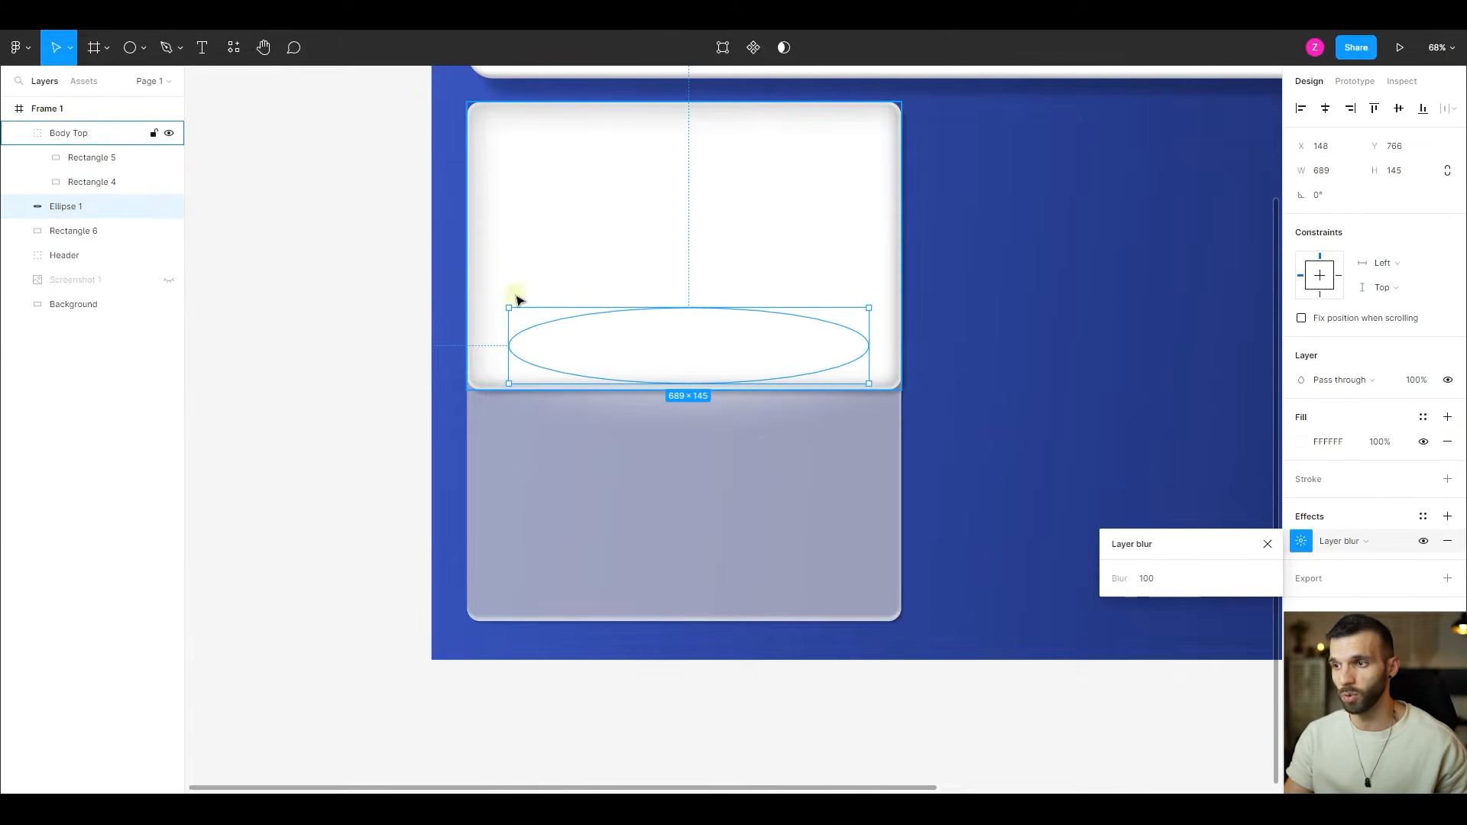
{"action": "left_click_drag", "start_coordinate": [662, 342], "coordinate": [663, 350]}
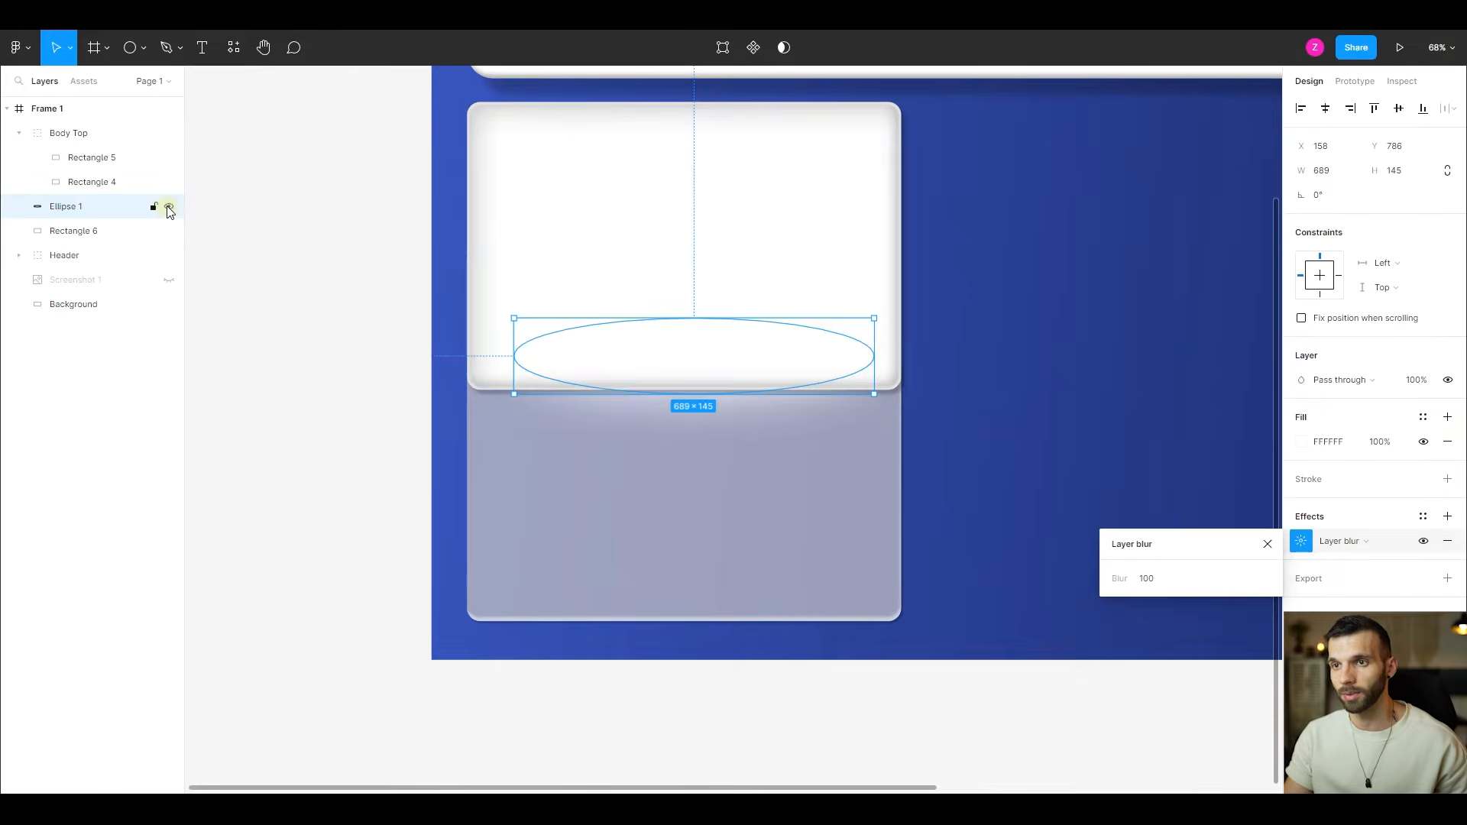
{"action": "left_click", "coordinate": [168, 206]}
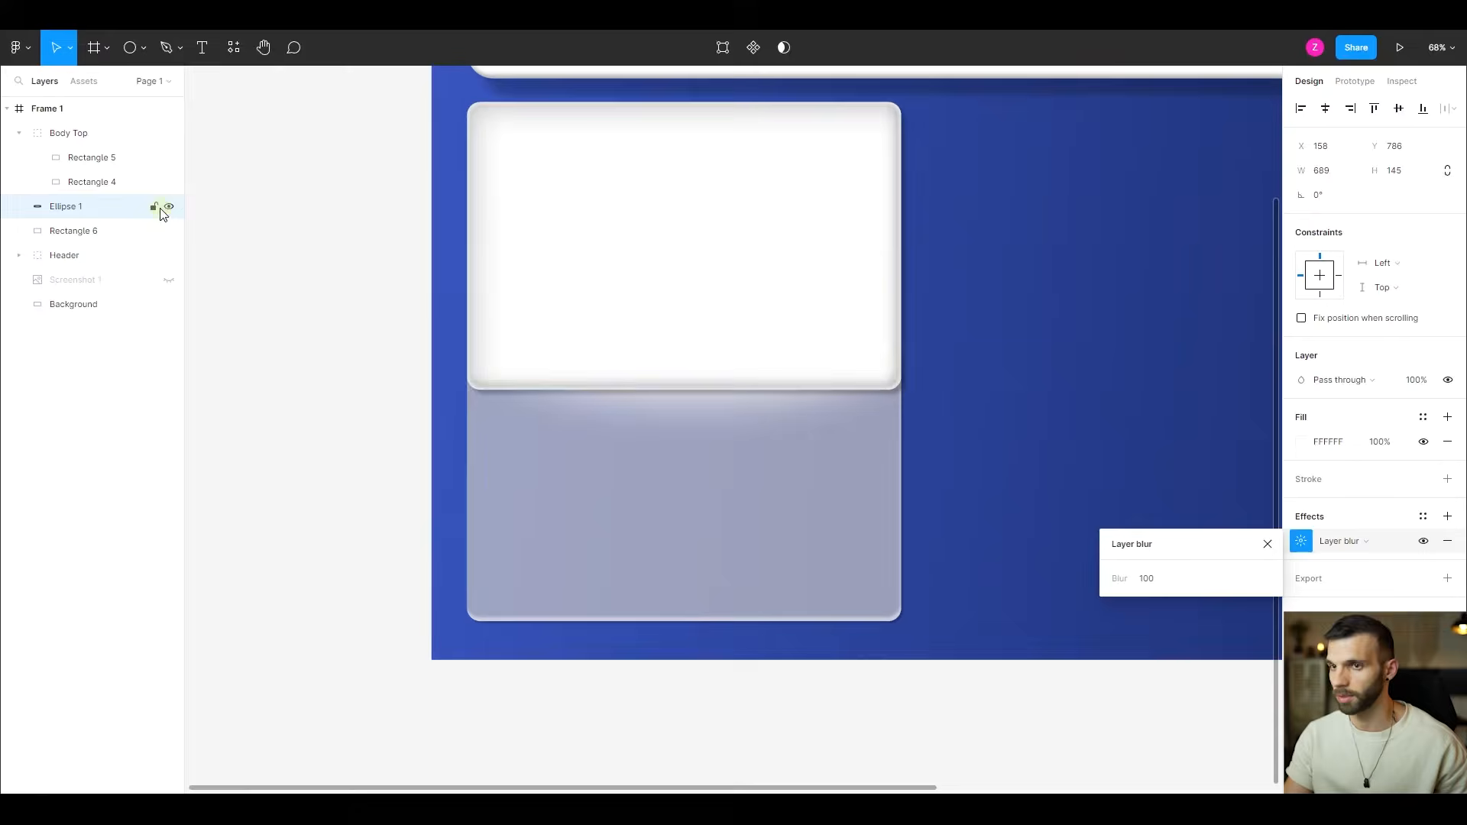
{"action": "left_click", "coordinate": [169, 207]}
{"action": "left_click_drag", "start_coordinate": [694, 350], "coordinate": [694, 332]}
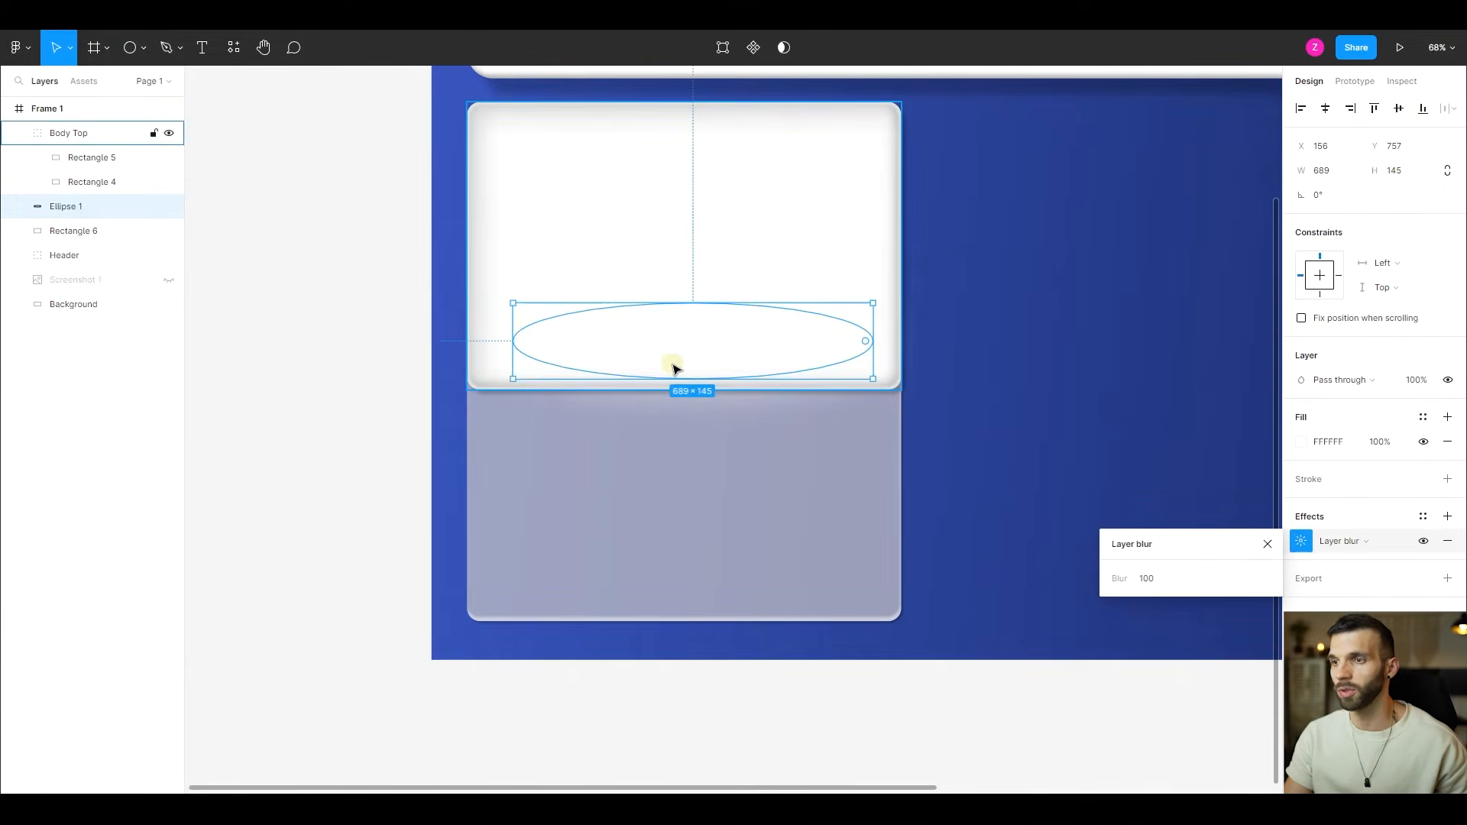
{"action": "left_click", "coordinate": [169, 206]}
{"action": "left_click", "coordinate": [169, 207]}
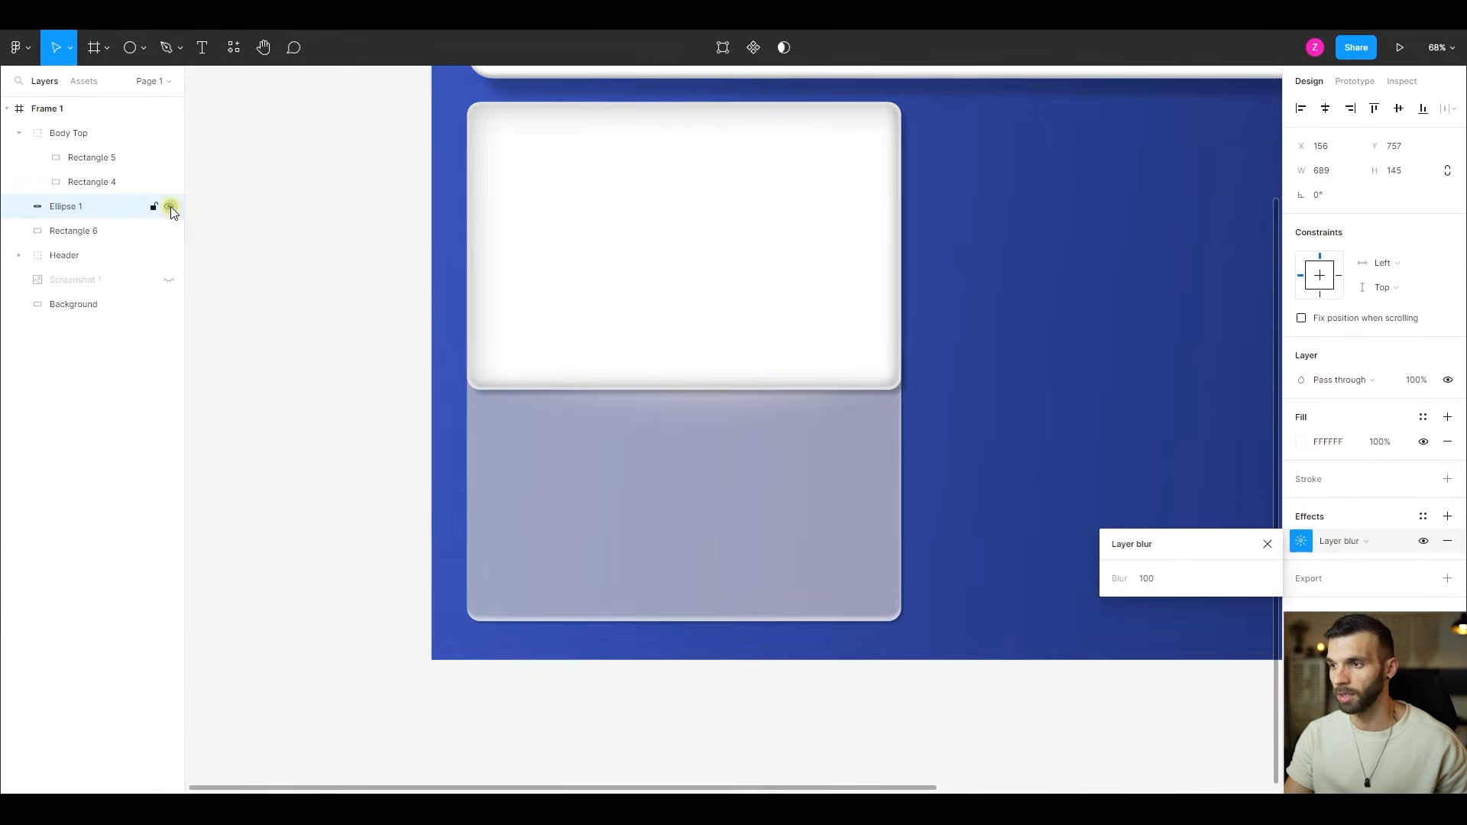
{"action": "scroll", "coordinate": [1070, 275], "scroll_direction": "down", "scroll_amount": 5}
{"action": "scroll", "coordinate": [1008, 256], "scroll_direction": "up", "scroll_amount": 3}
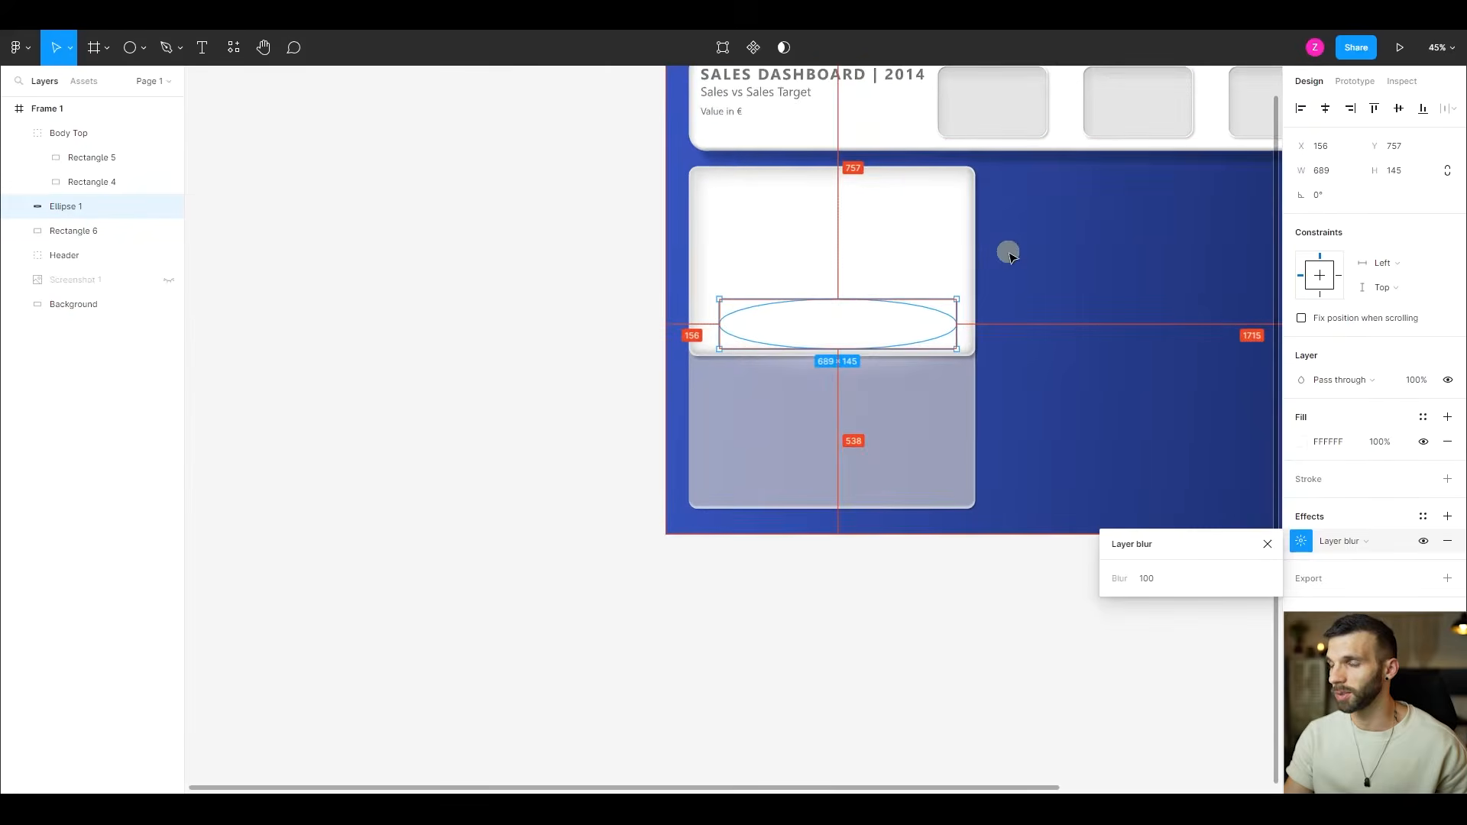
{"action": "scroll", "coordinate": [1017, 278], "scroll_direction": "right", "scroll_amount": 2}
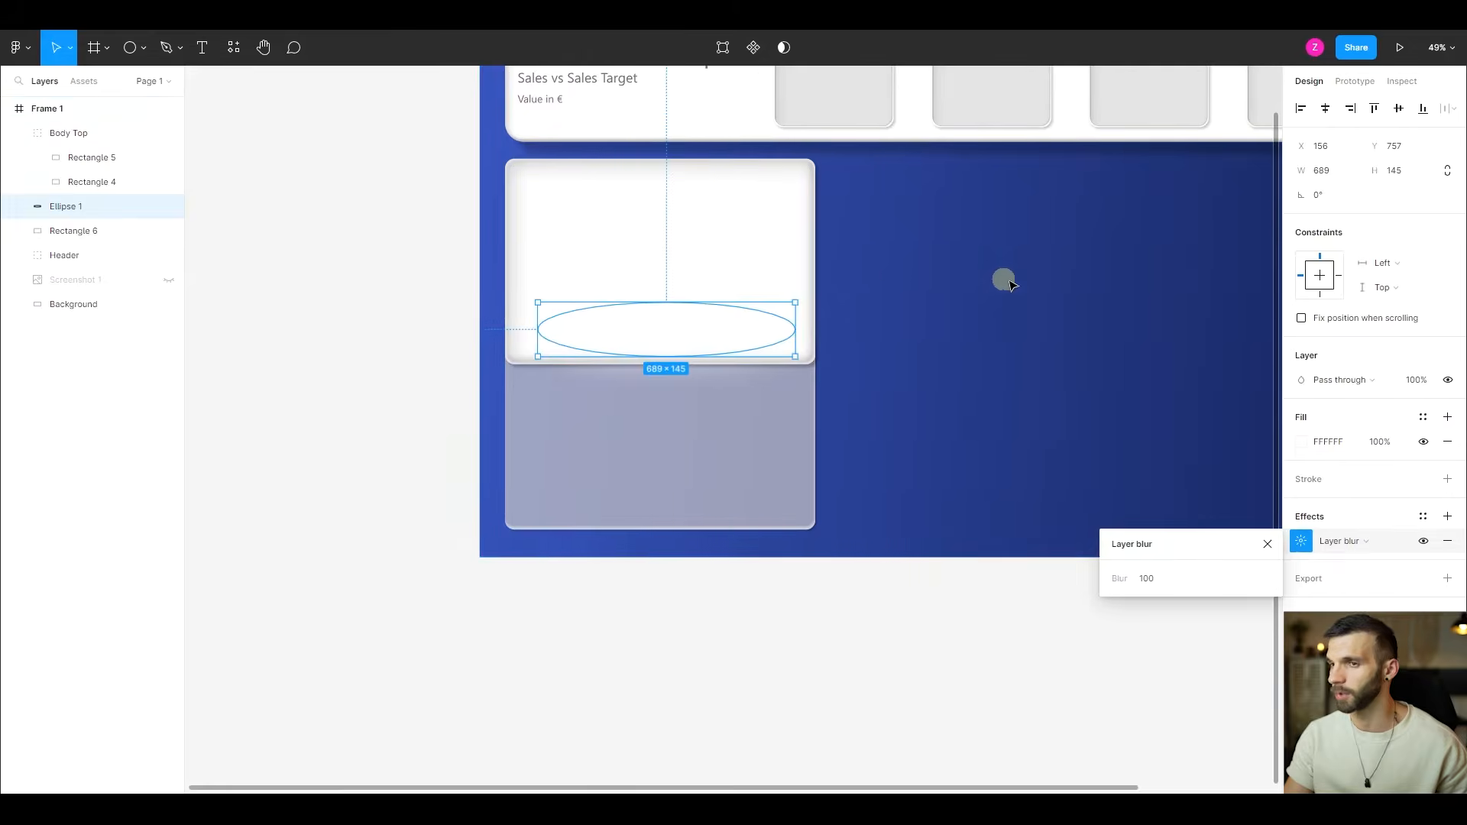
- Rename the Rectangle 6 layer as Body Bottom
{"action": "left_click", "coordinate": [107, 134]}
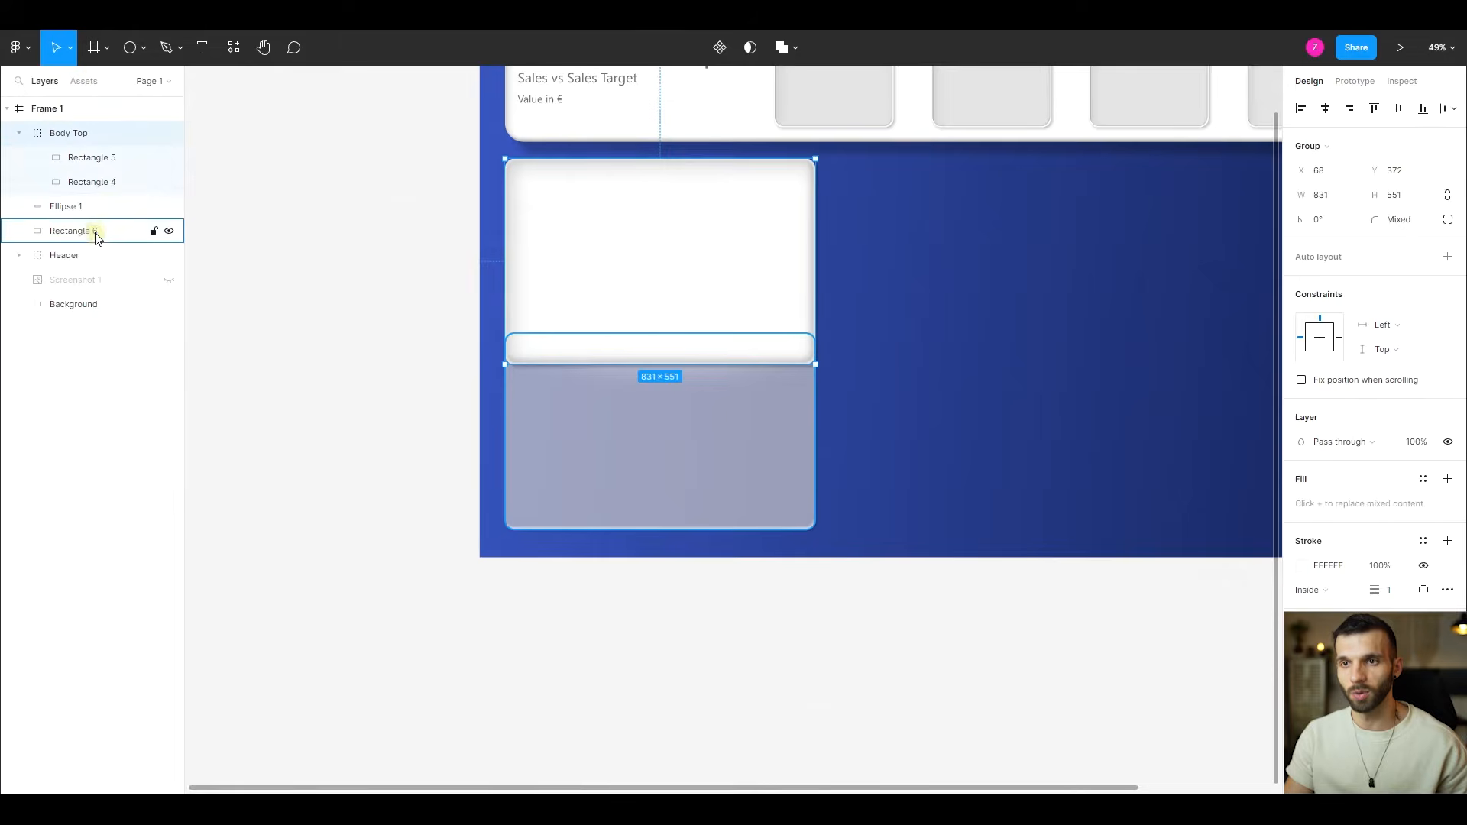
{"action": "left_click", "coordinate": [92, 230]}
{"action": "double_click", "coordinate": [91, 230]}
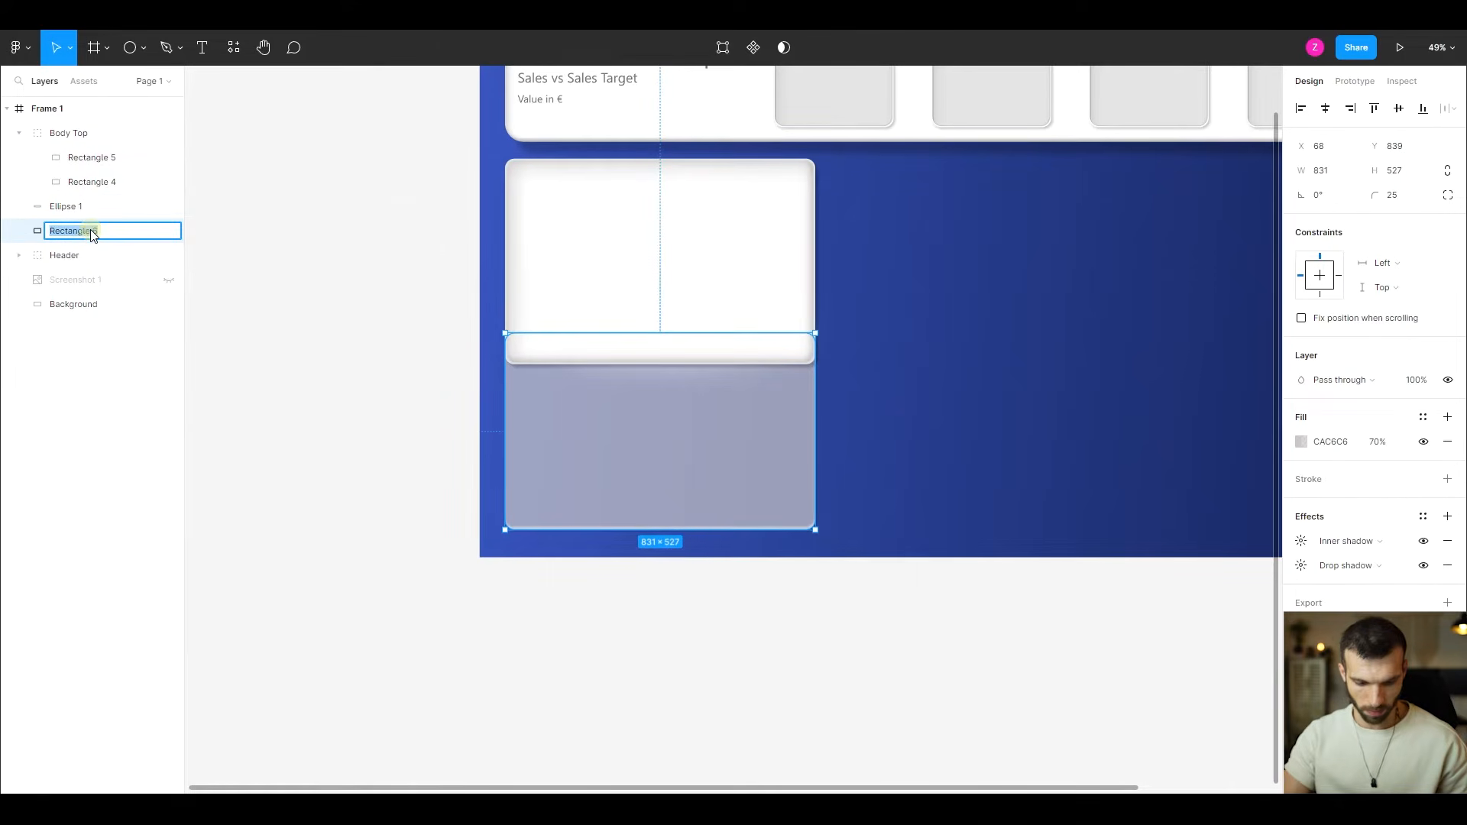
{"action": "type", "text": "Body Bottom"}
{"action": "key", "text": "Return"}
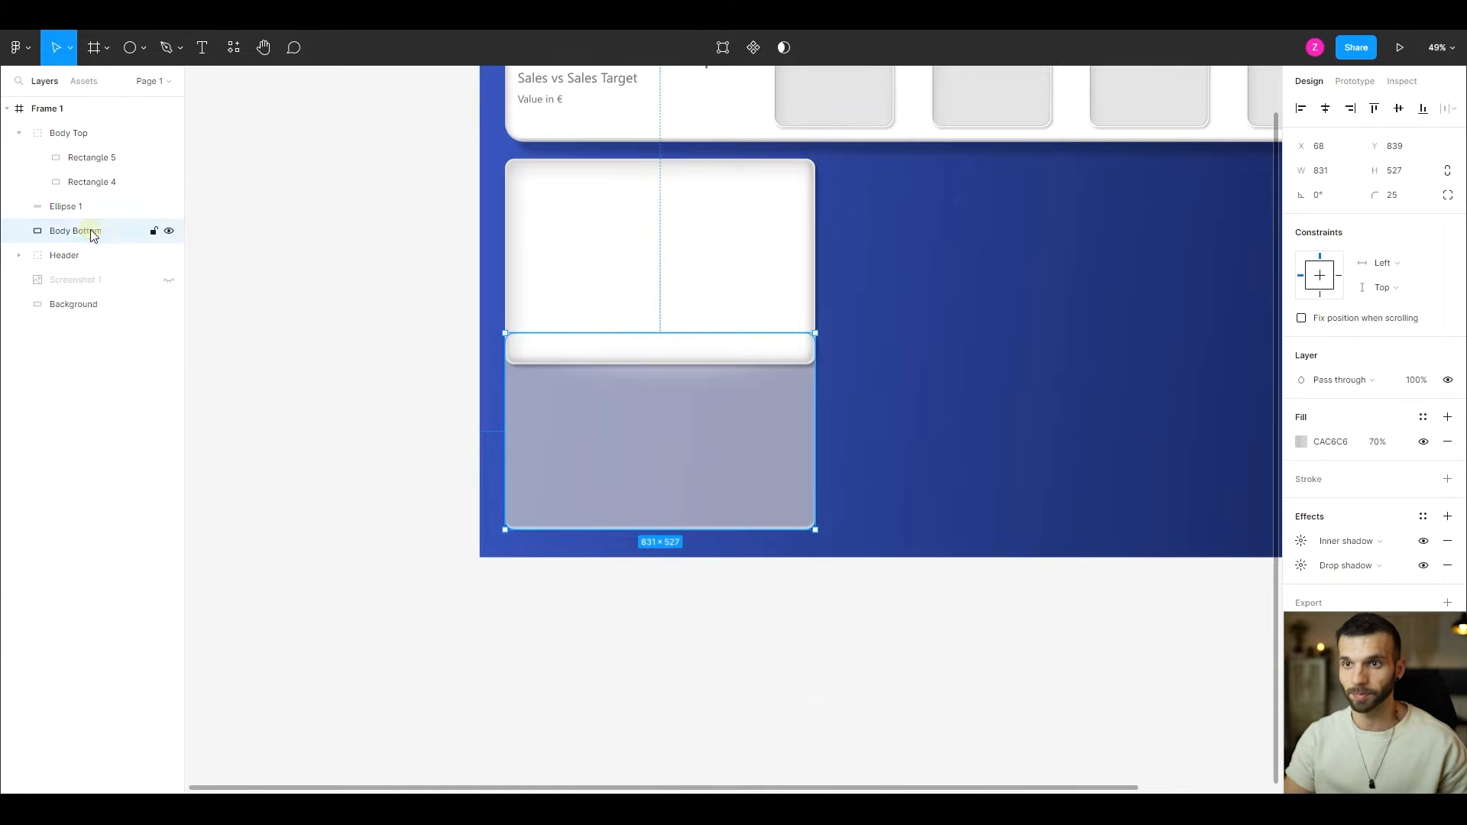
- Group Body Top, Ellipse 1 and Body Bottom, and name the group Body
{"action": "left_click", "coordinate": [69, 208]}
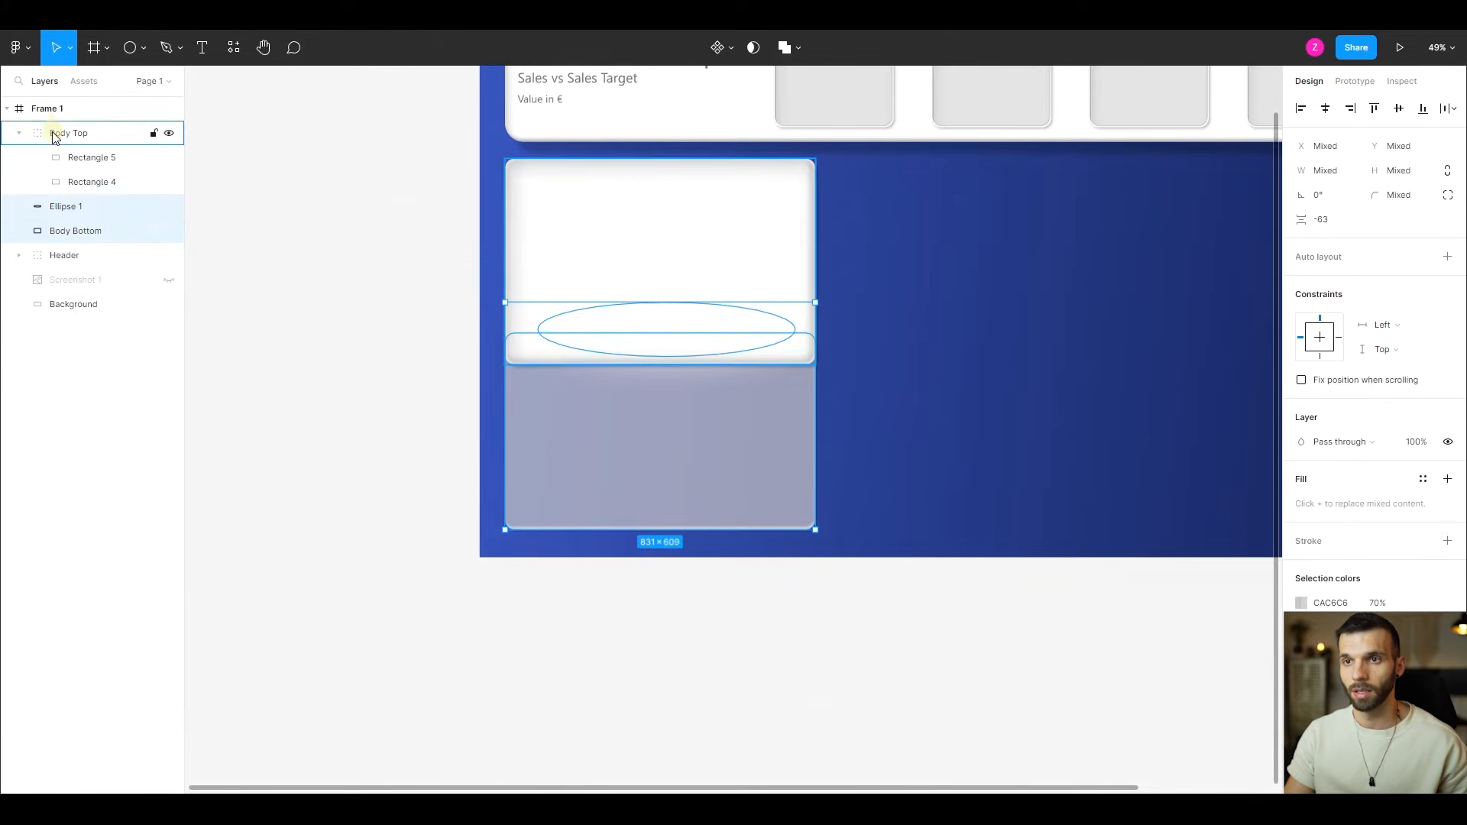
{"action": "left_click", "coordinate": [55, 133]}
{"action": "left_click", "coordinate": [46, 230], "text": "shift"}
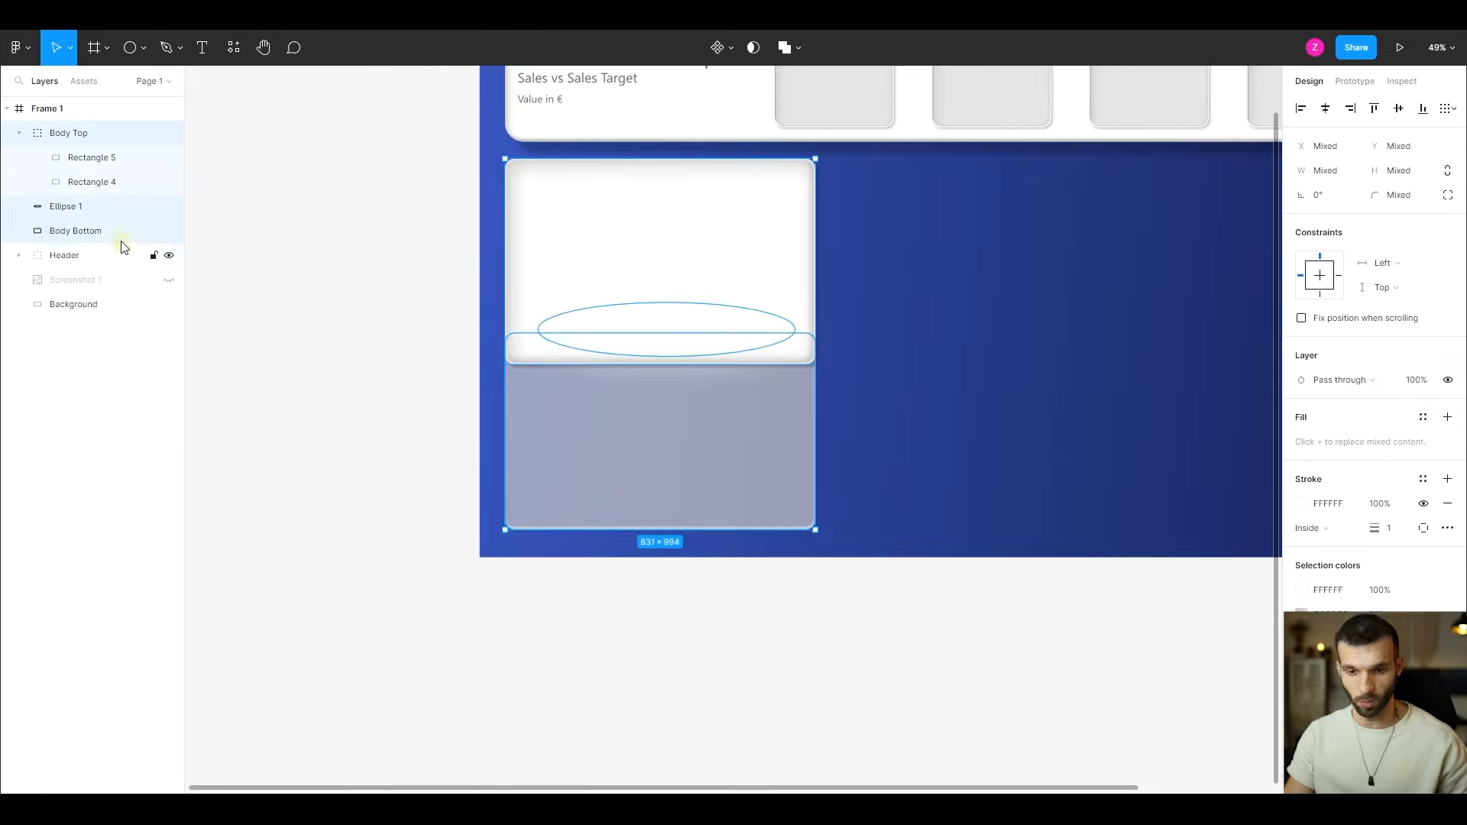
{"action": "key", "text": "ctrl+g"}
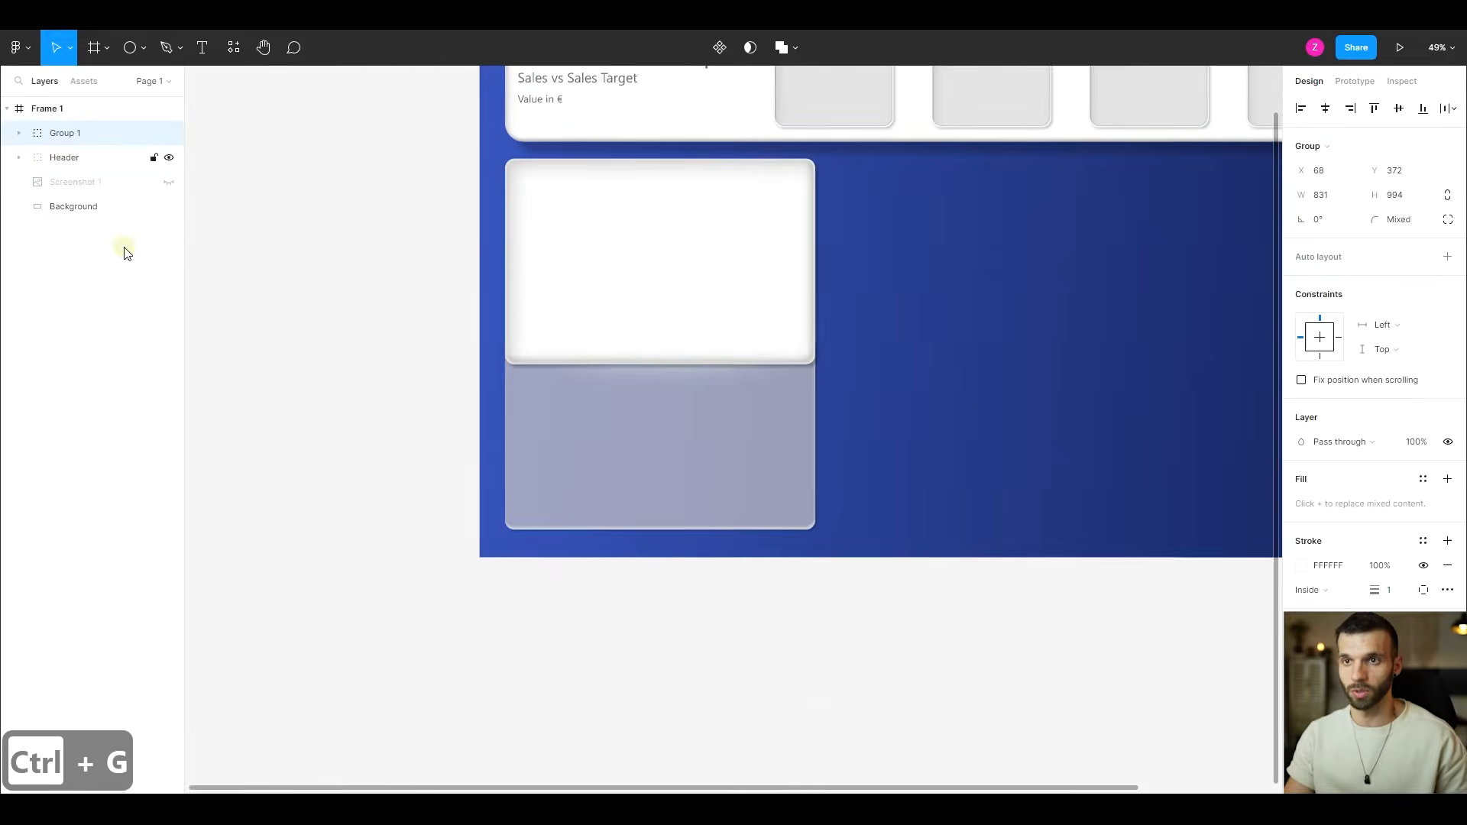
{"action": "double_click", "coordinate": [81, 136]}
{"action": "type", "text": "Body"}
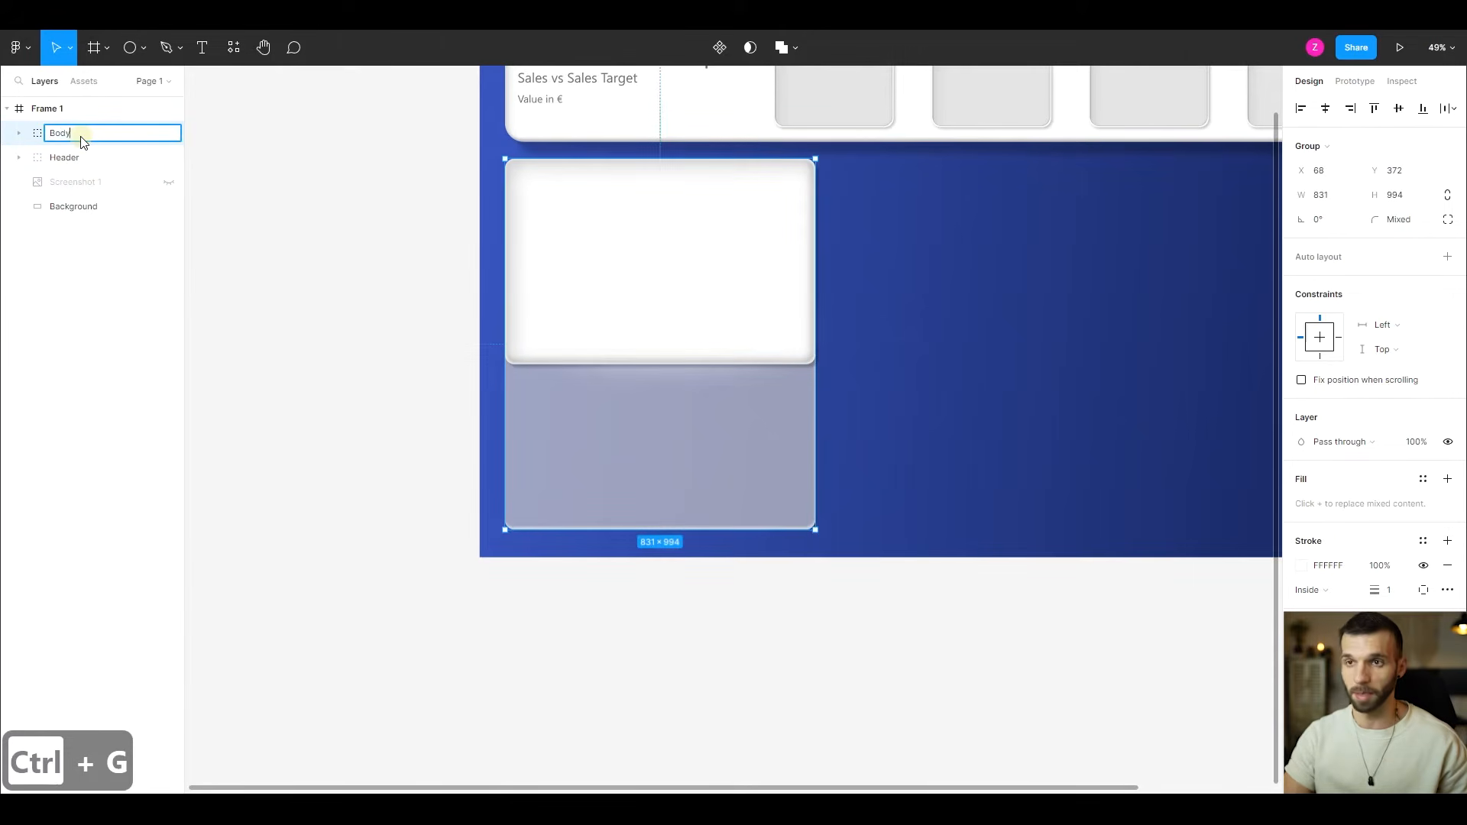
{"action": "key", "text": "Return"}
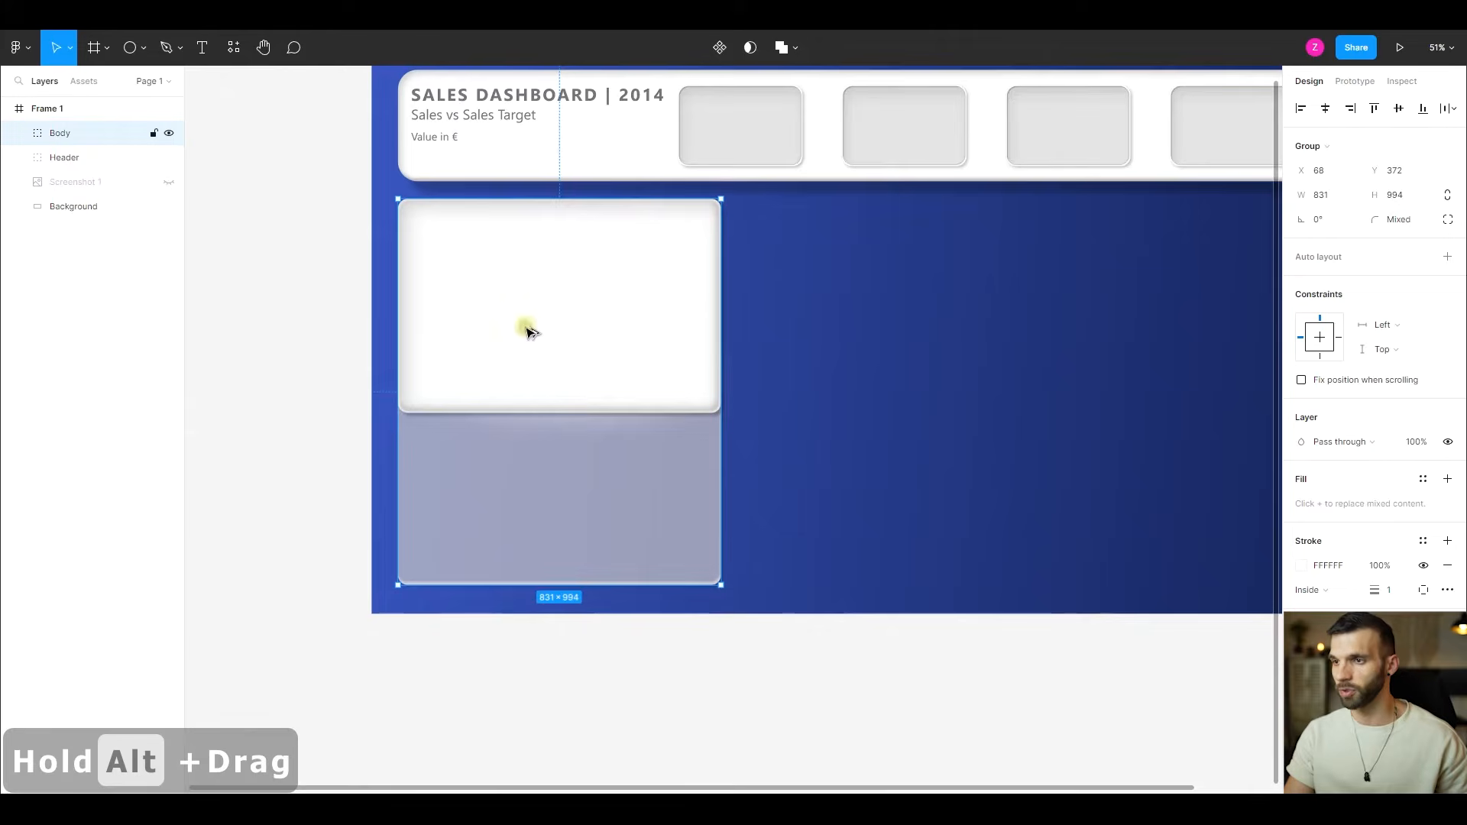
- Duplicate the Body group into the middle column at about X 919, Y 377, and narrow it to about 767 using the revealed Screenshot 1 reference
{"action": "left_click_drag", "start_coordinate": [527, 330], "coordinate": [864, 336]}
{"action": "left_click", "coordinate": [170, 207]}
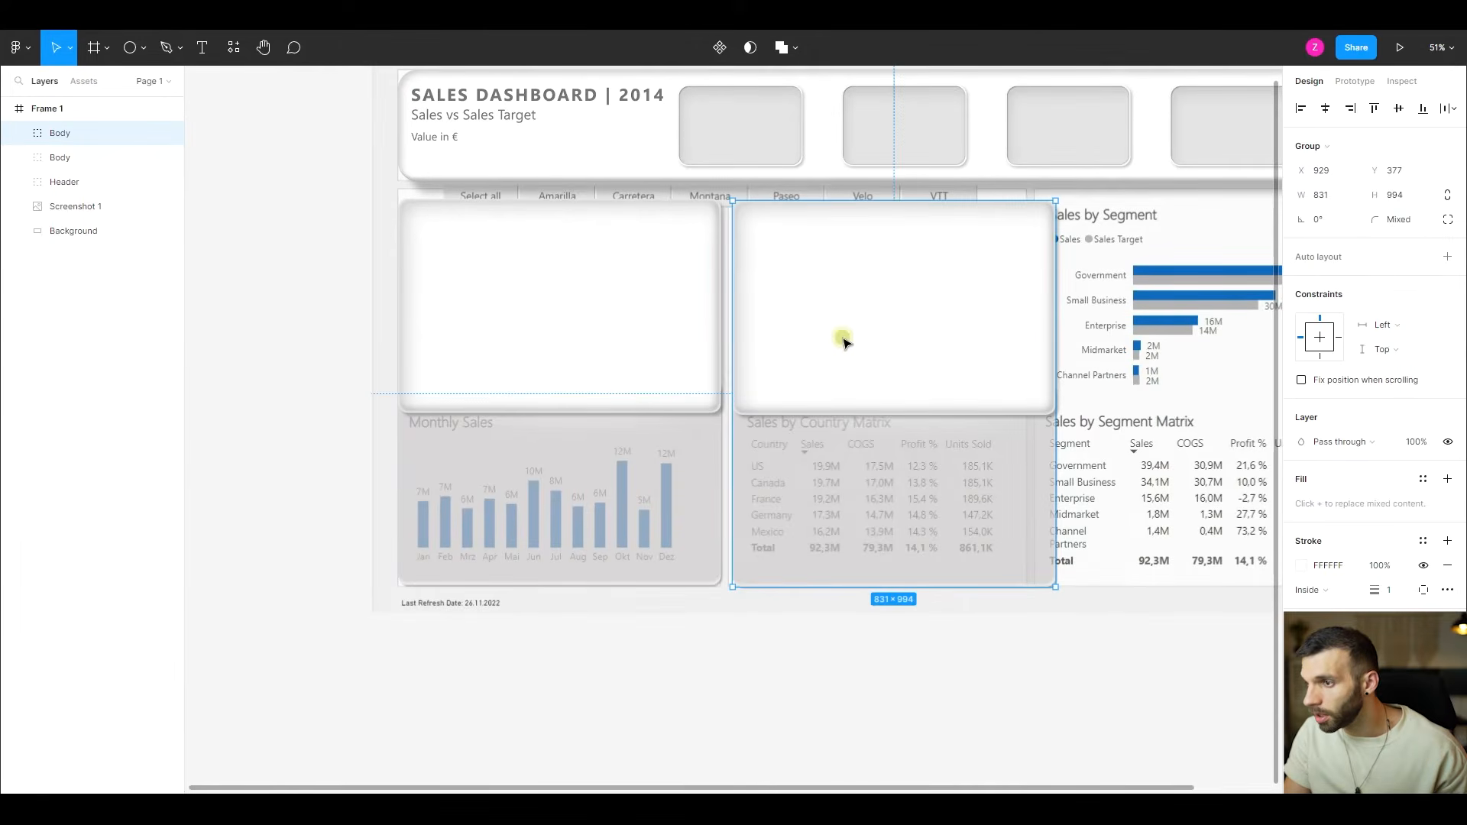
{"action": "left_click_drag", "start_coordinate": [844, 342], "coordinate": [845, 344]}
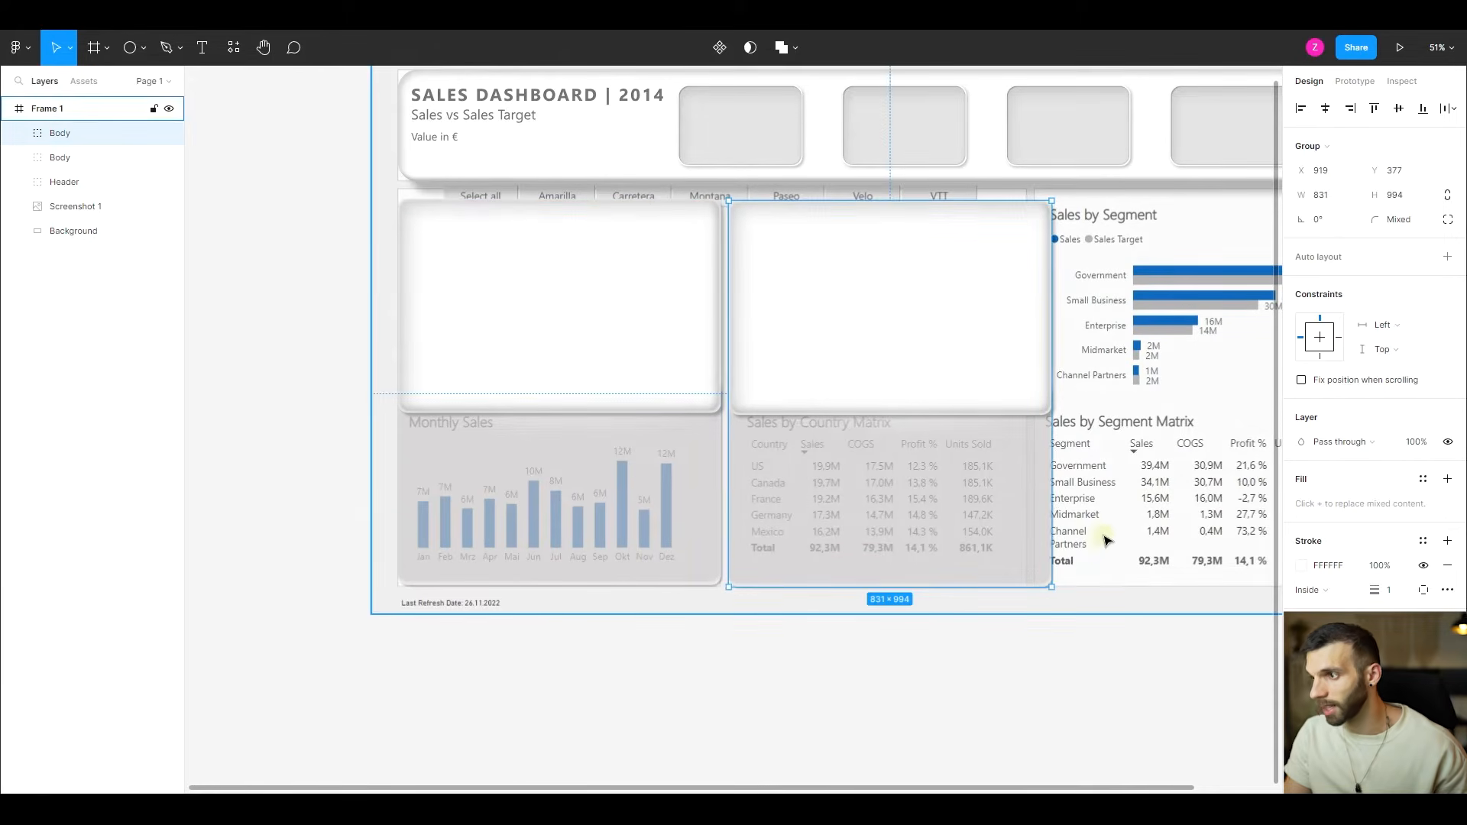
{"action": "left_click_drag", "start_coordinate": [1048, 444], "coordinate": [1027, 444]}
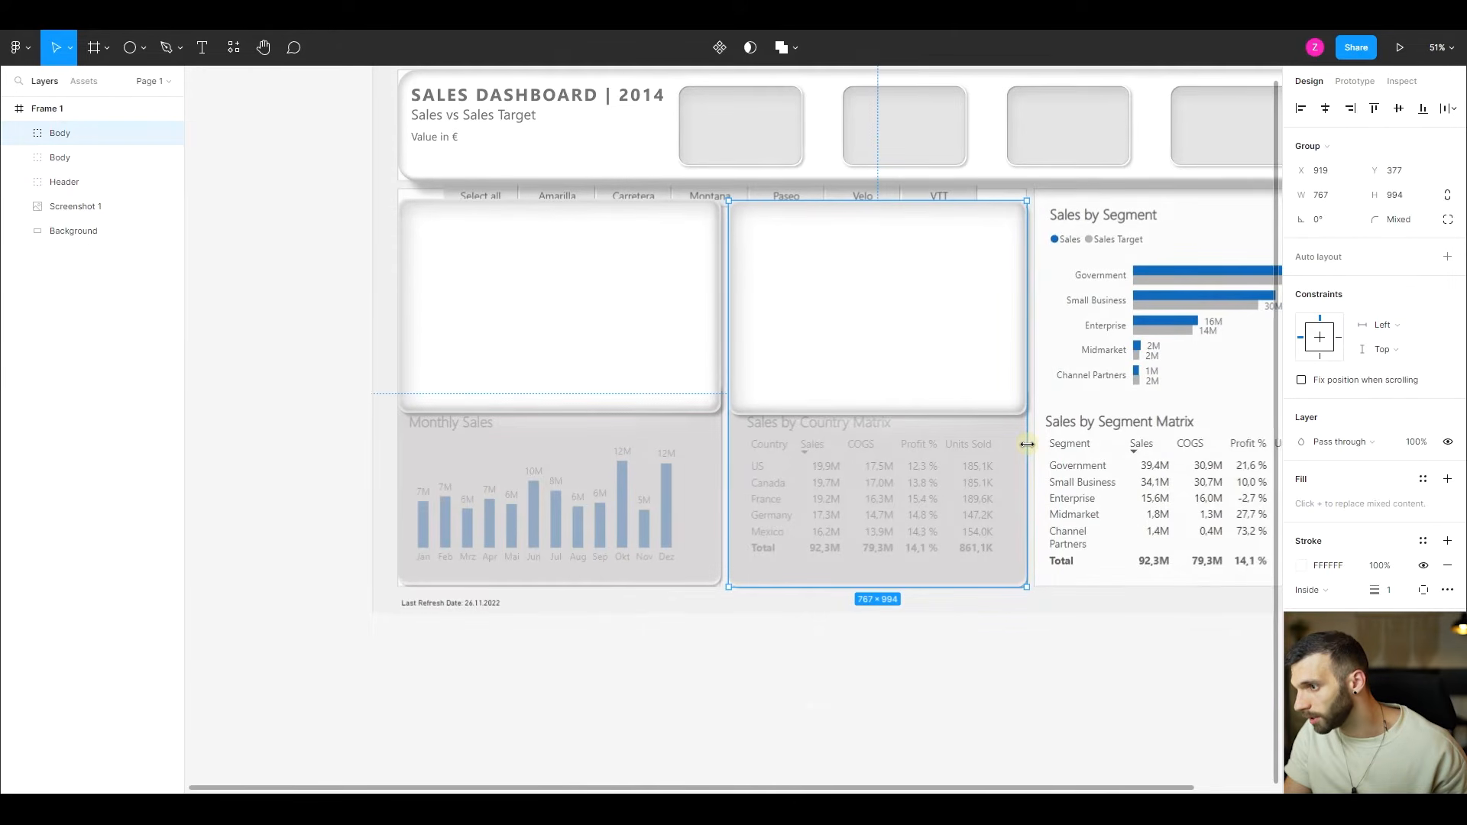
- Duplicate the middle Body group into the third column at about X 1706, Y 372, widen it to about 786, and hide Screenshot 1
{"action": "scroll", "coordinate": [1055, 397], "scroll_direction": "right", "scroll_amount": 5}
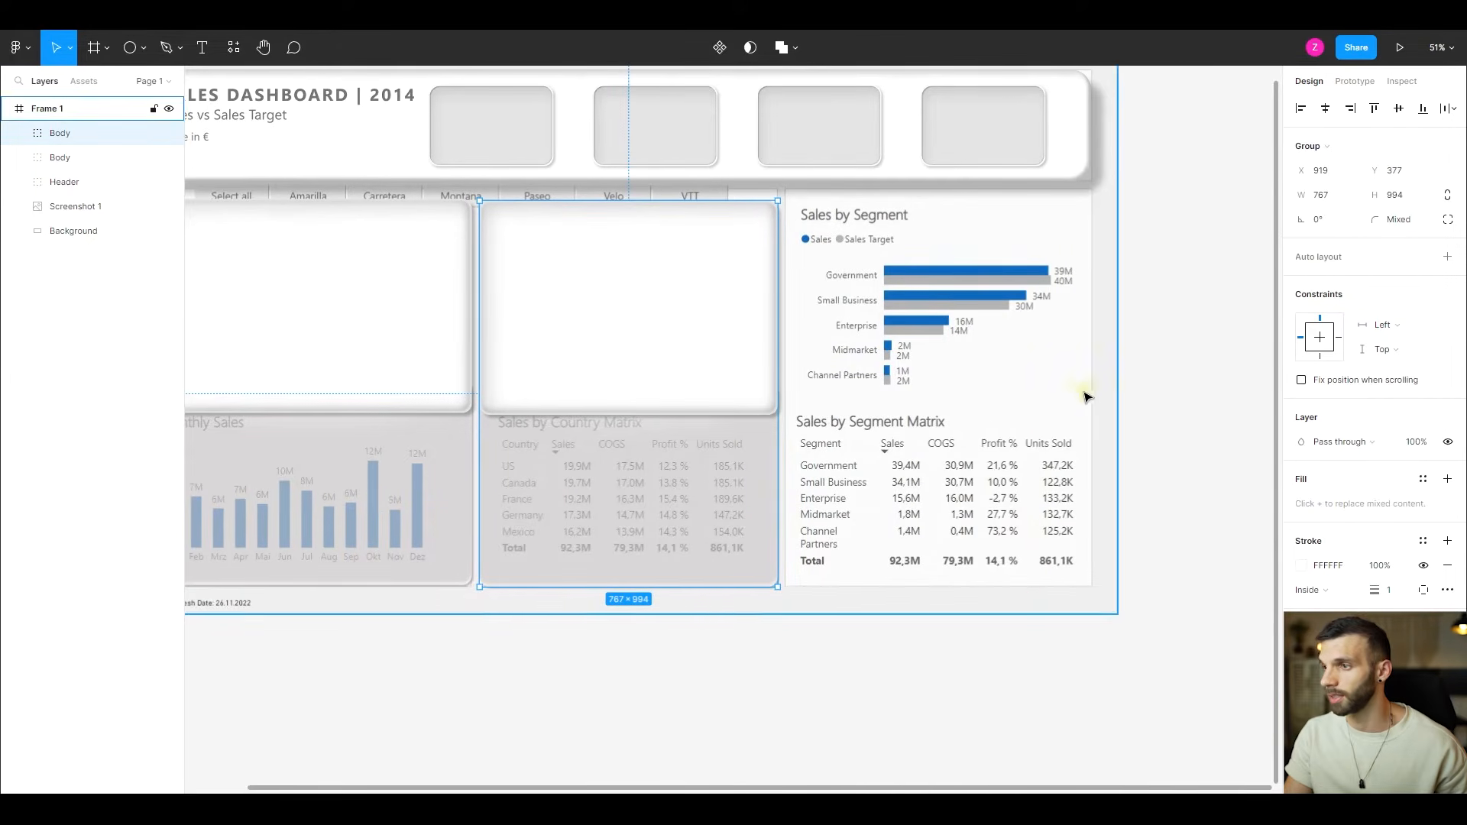
{"action": "left_click_drag", "start_coordinate": [543, 275], "coordinate": [858, 280]}
{"action": "left_click_drag", "start_coordinate": [1084, 364], "coordinate": [1091, 364]}
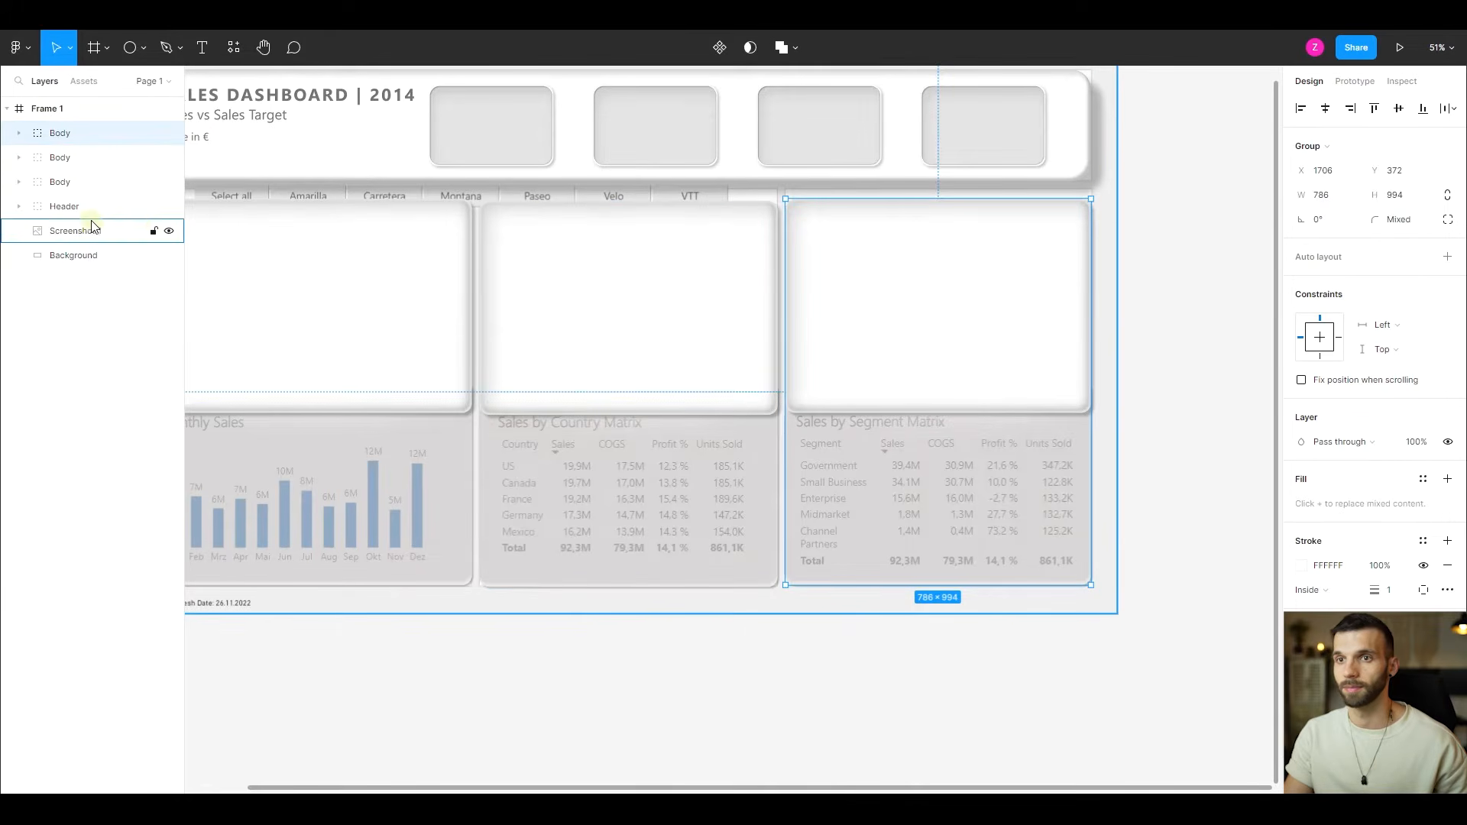
{"action": "left_click", "coordinate": [166, 231]}
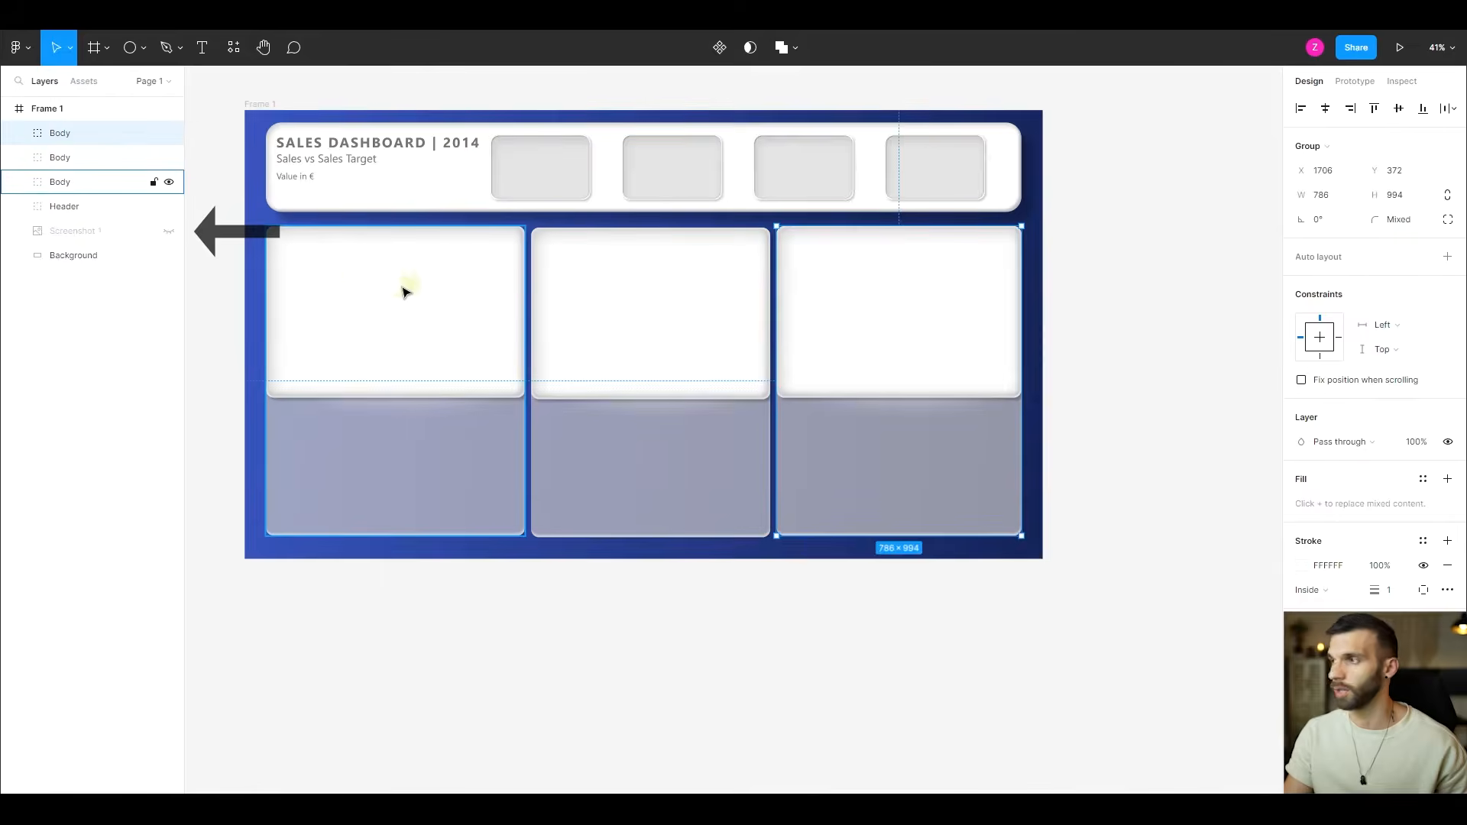
- Group the three Body groups and name the new group Bodies
{"action": "left_click", "coordinate": [416, 290]}
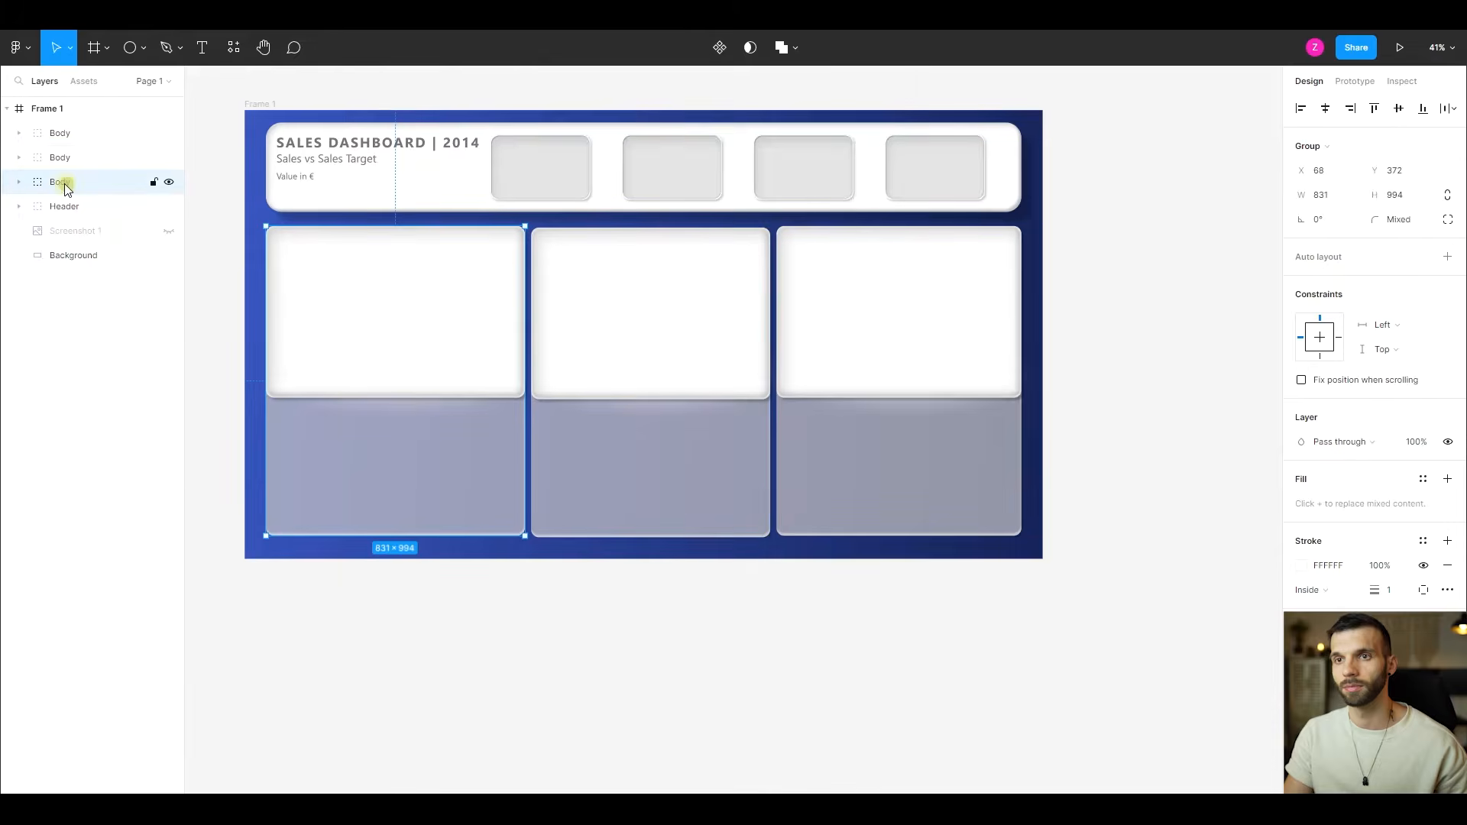
{"action": "left_click", "coordinate": [63, 135], "text": "shift"}
{"action": "key", "text": "ctrl+g"}
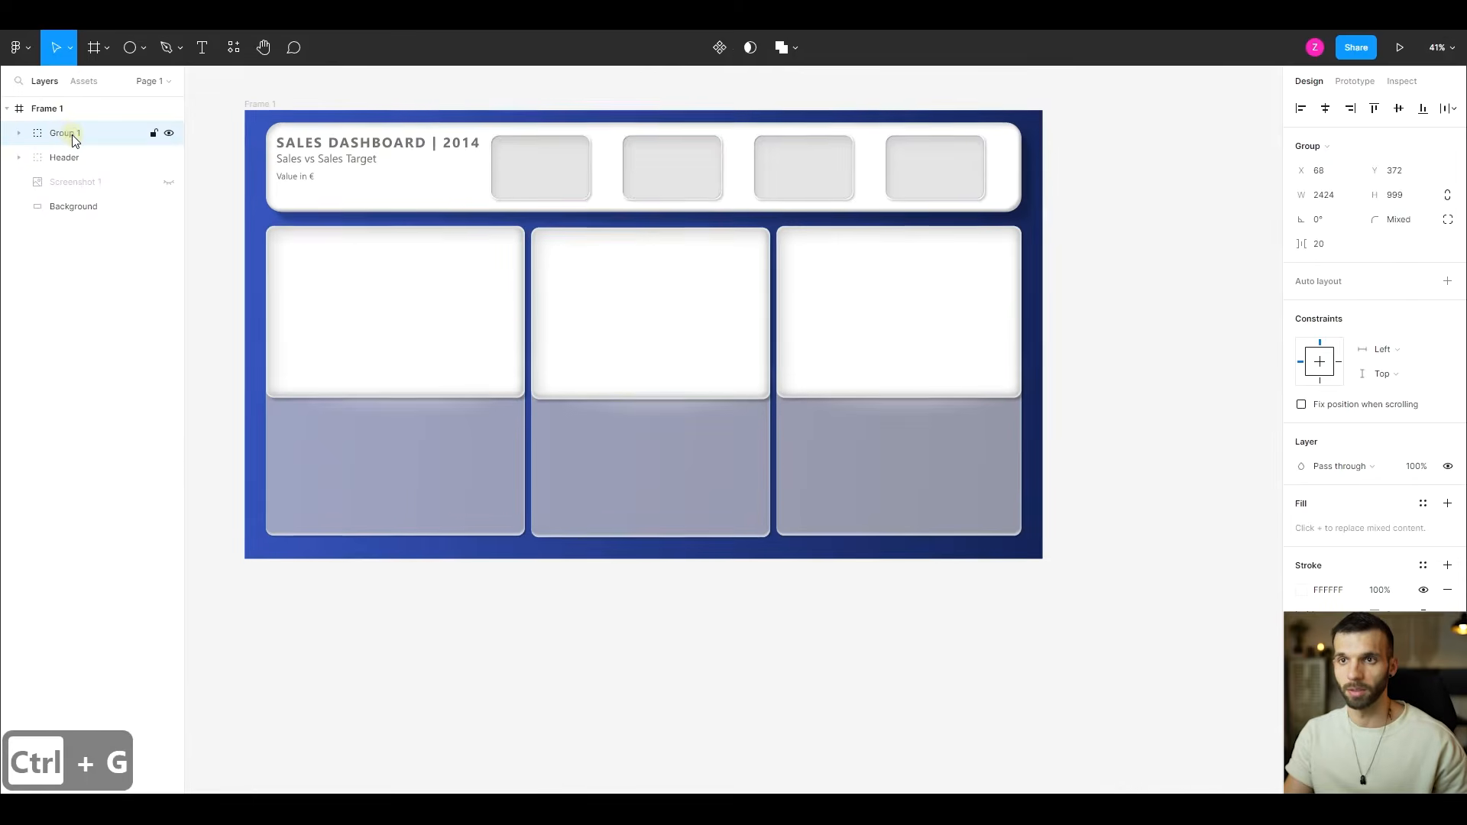
{"action": "double_click", "coordinate": [69, 135]}
{"action": "type", "text": "Bo"}
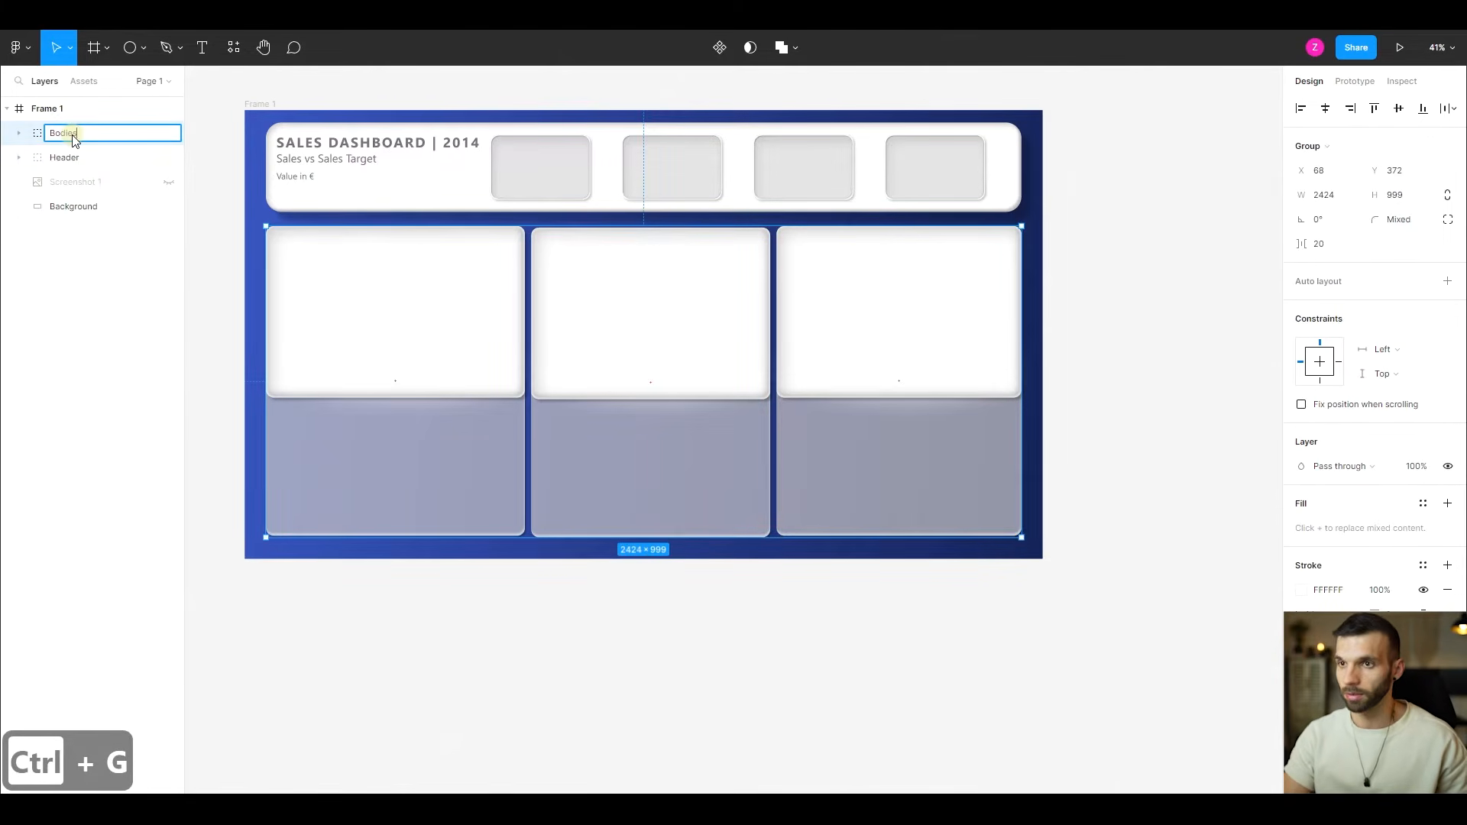
{"action": "type", "text": "dies"}
{"action": "key", "text": "Return"}
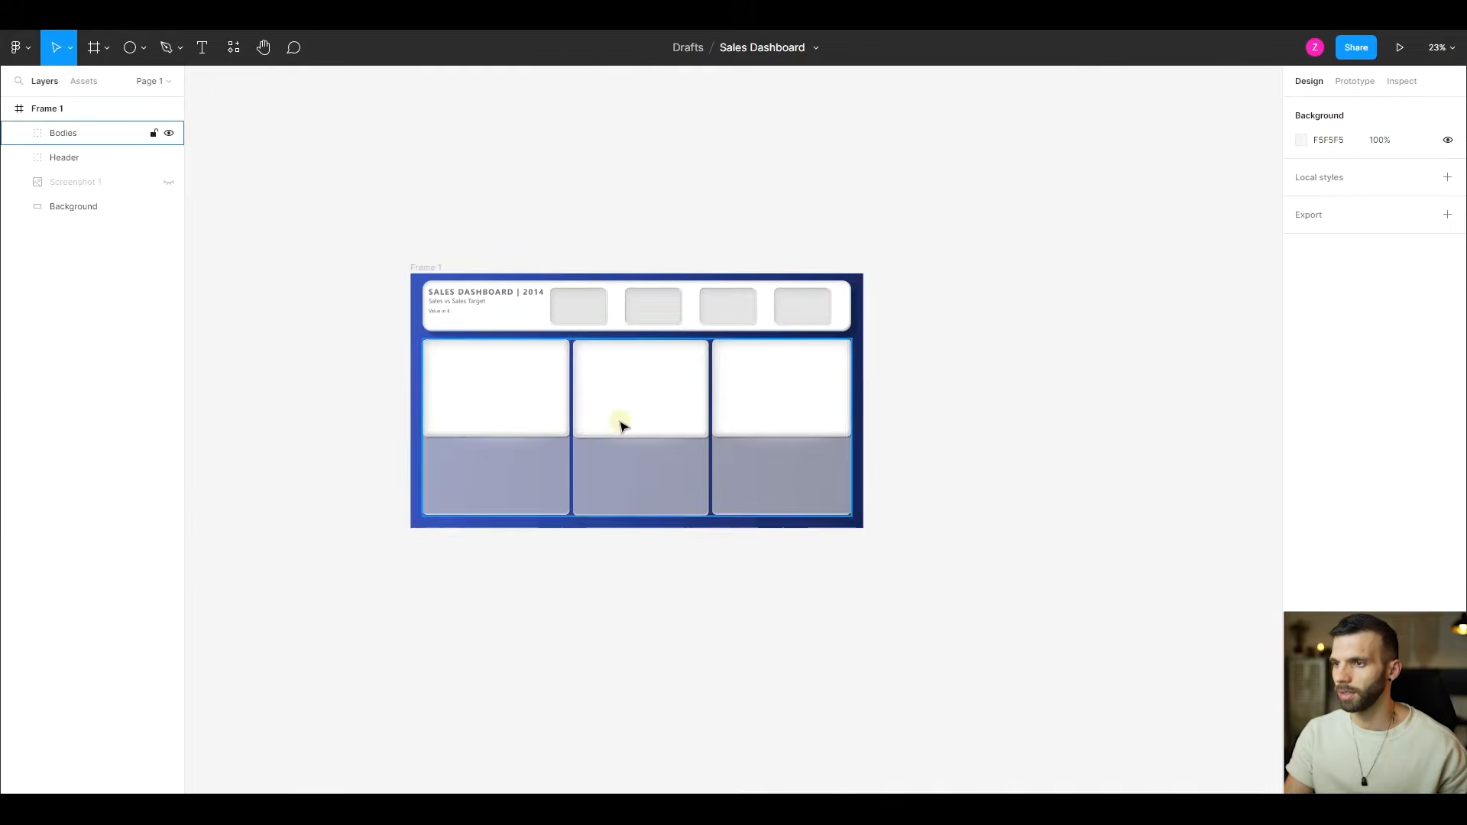
- Align the top edges of the three Body groups inside Bodies and collapse the Bodies group
{"action": "scroll", "coordinate": [625, 429], "scroll_direction": "up", "scroll_amount": 3}
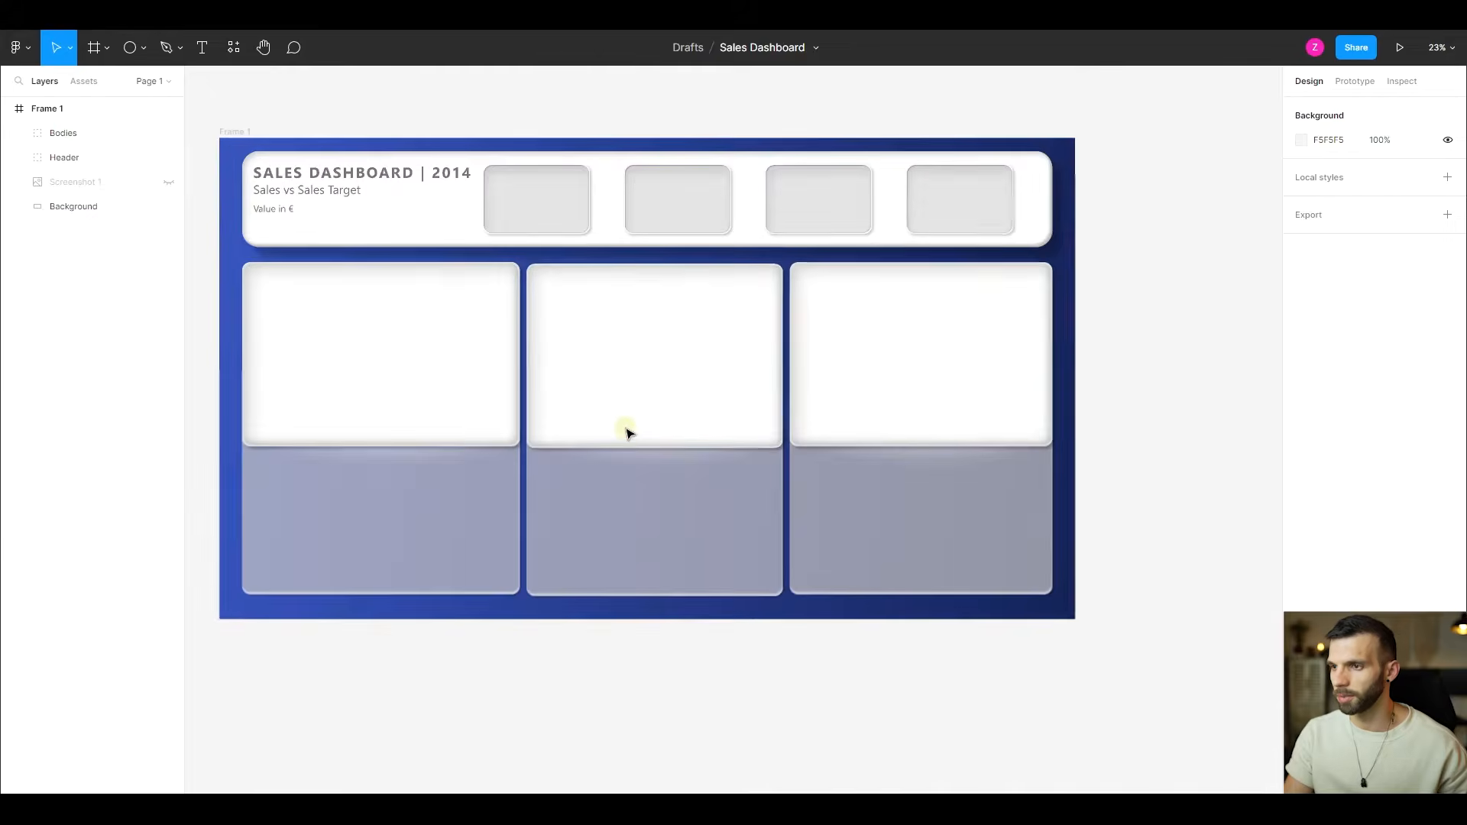
{"action": "scroll", "coordinate": [626, 433], "scroll_direction": "up", "scroll_amount": 2}
{"action": "left_click", "coordinate": [21, 132]}
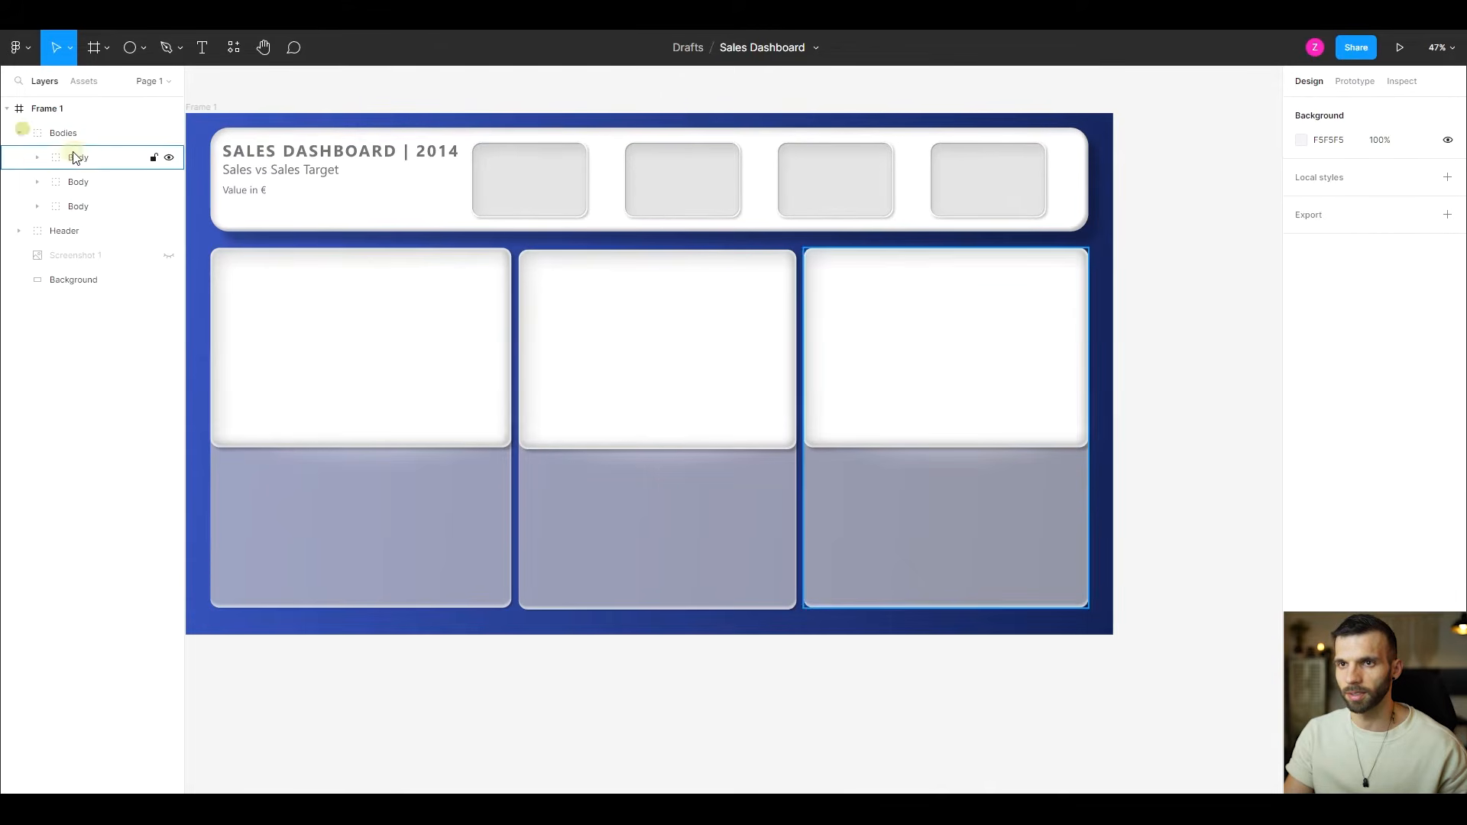
{"action": "left_click", "coordinate": [75, 158]}
{"action": "left_click", "coordinate": [92, 205], "text": "shift"}
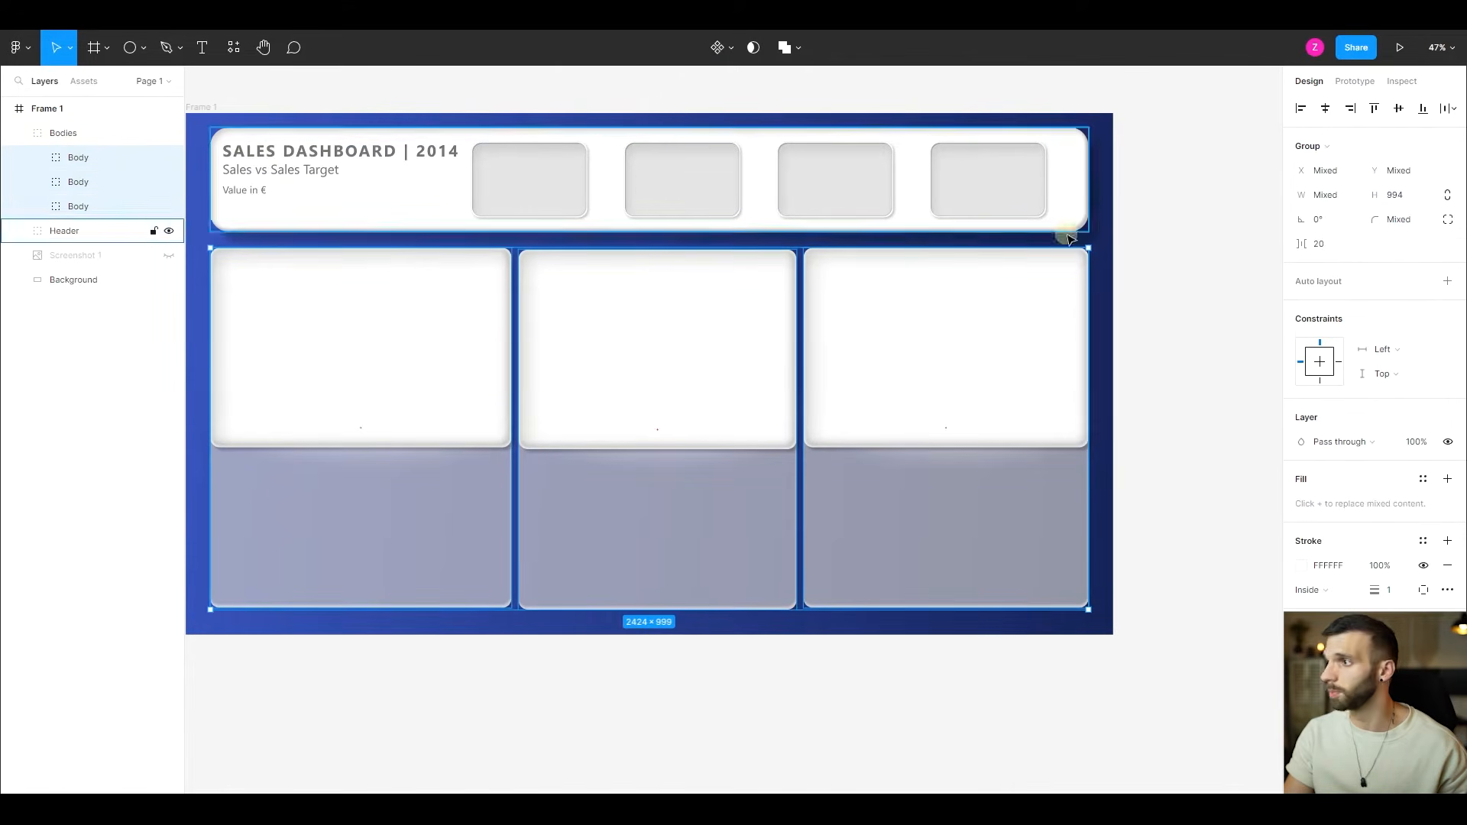
{"action": "left_click", "coordinate": [1374, 107]}
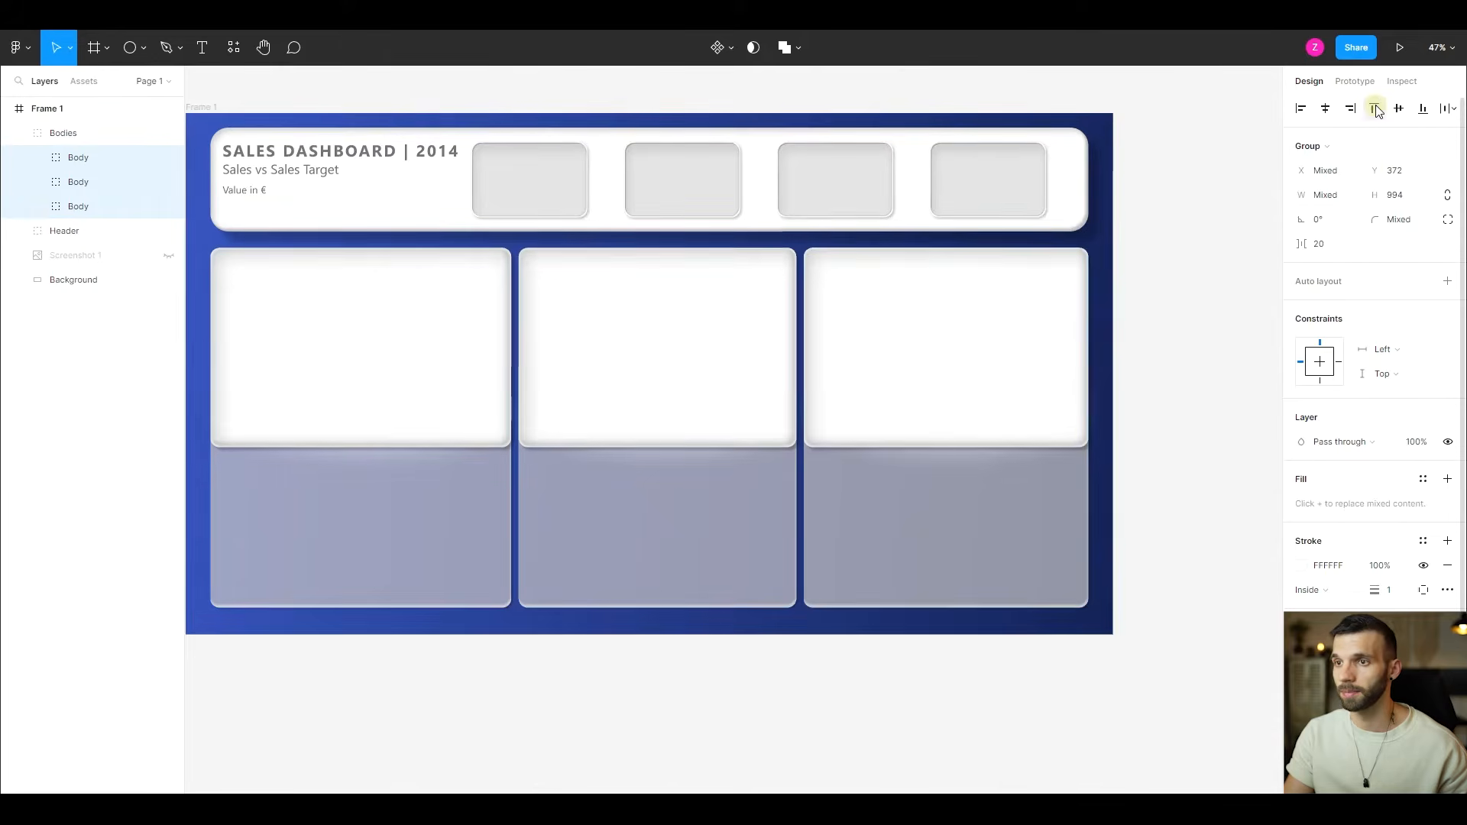
{"action": "left_click", "coordinate": [608, 699]}
{"action": "left_click", "coordinate": [21, 134]}
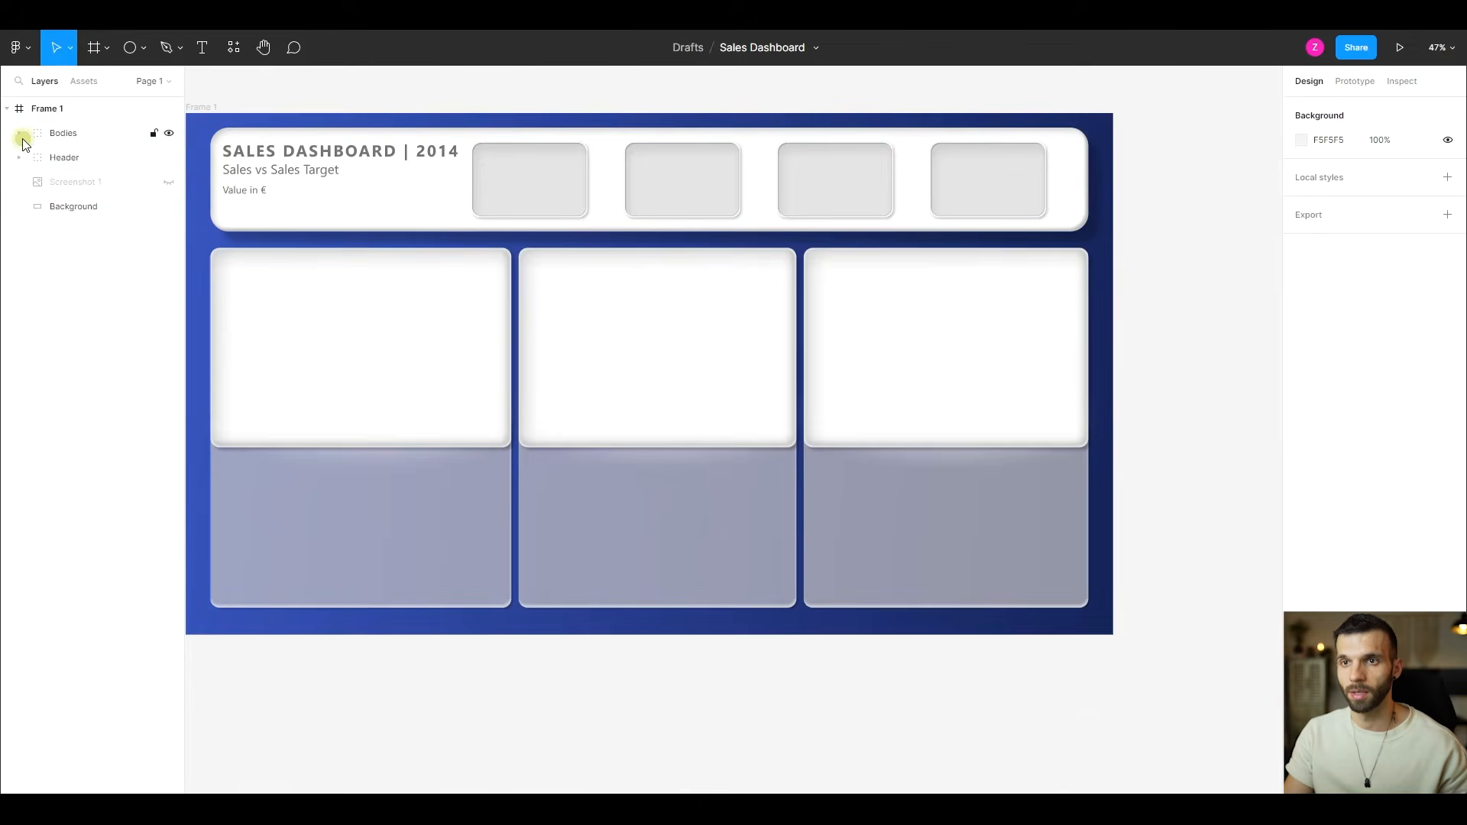
{"action": "scroll", "coordinate": [763, 594], "scroll_direction": "down", "scroll_amount": 3}
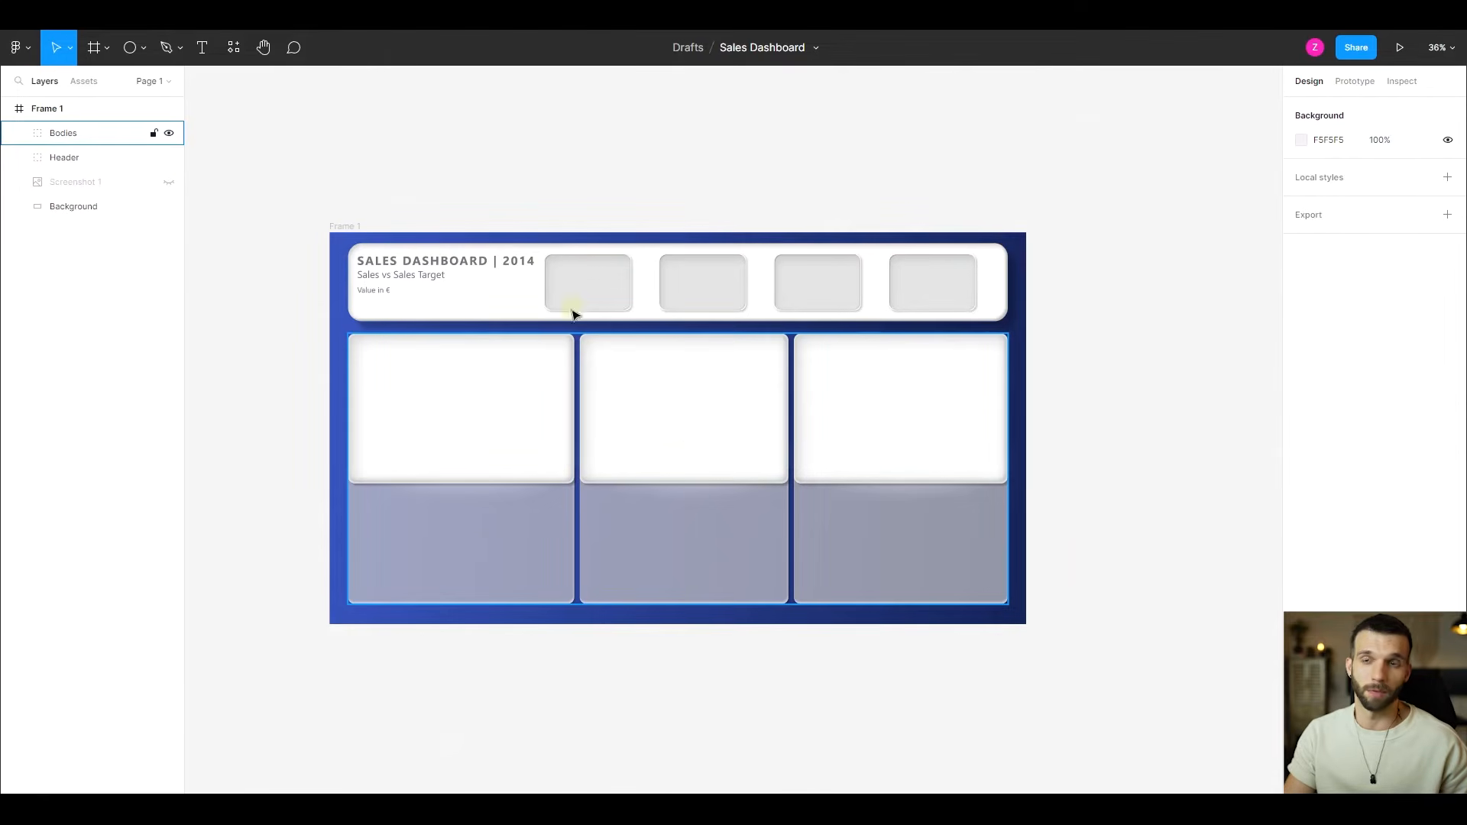
{"action": "scroll", "coordinate": [462, 149], "scroll_direction": "up", "scroll_amount": 1}
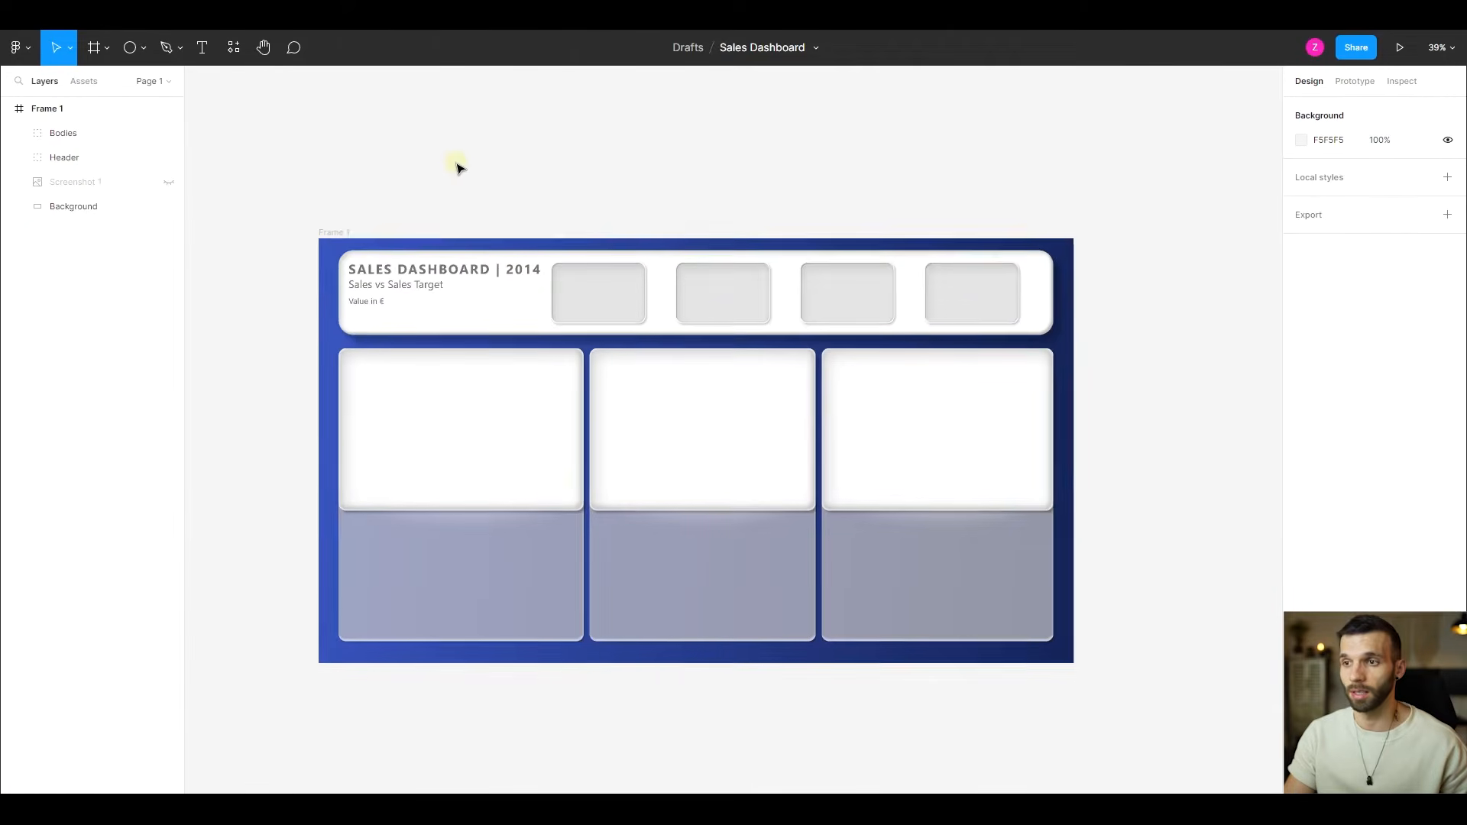
- Find the Unsplash plugin by searching the available plugins for "Unsplash", and run it
{"action": "left_click", "coordinate": [31, 52]}
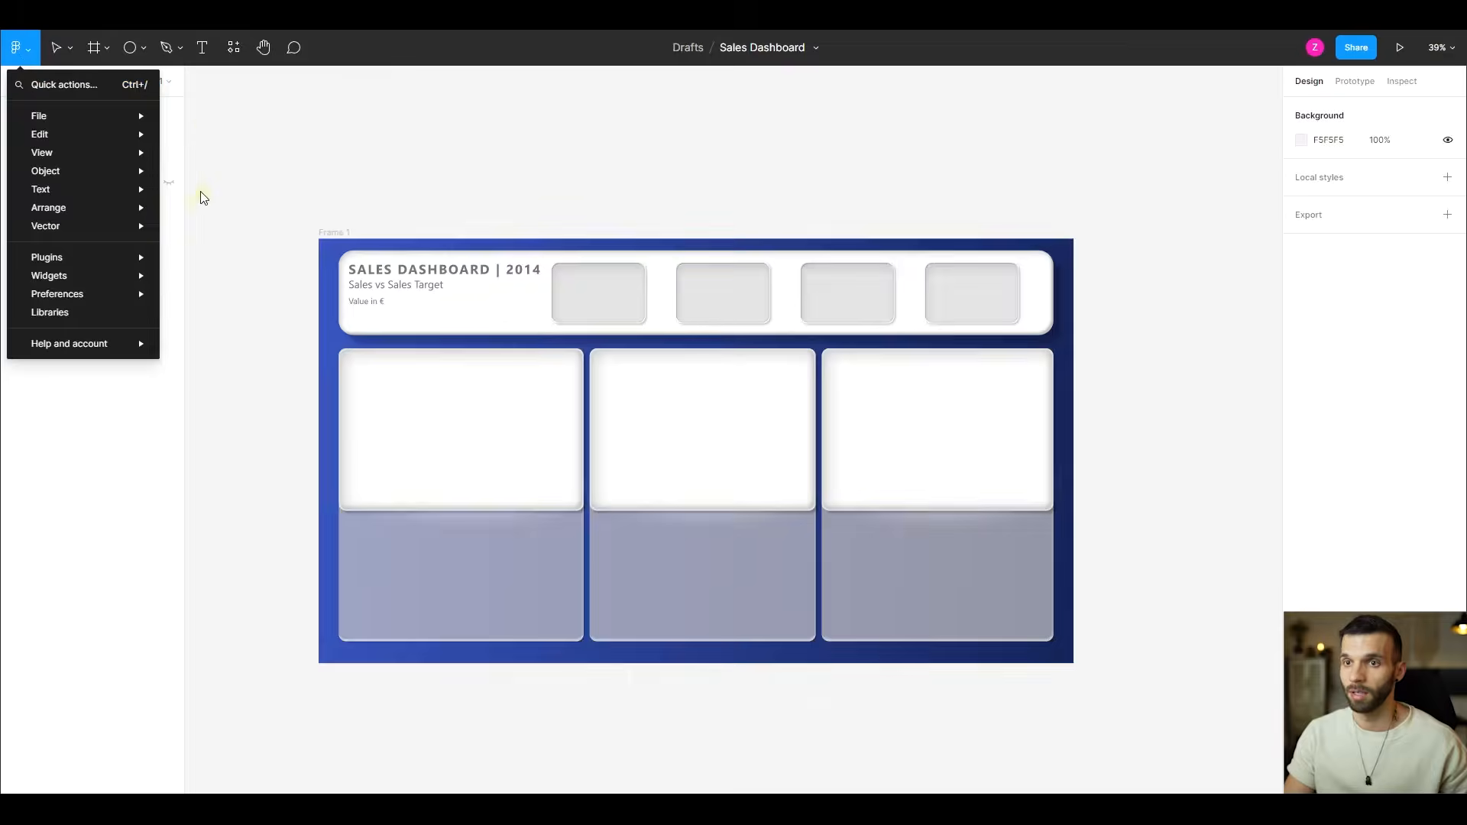
{"action": "mouse_move", "coordinate": [131, 263]}
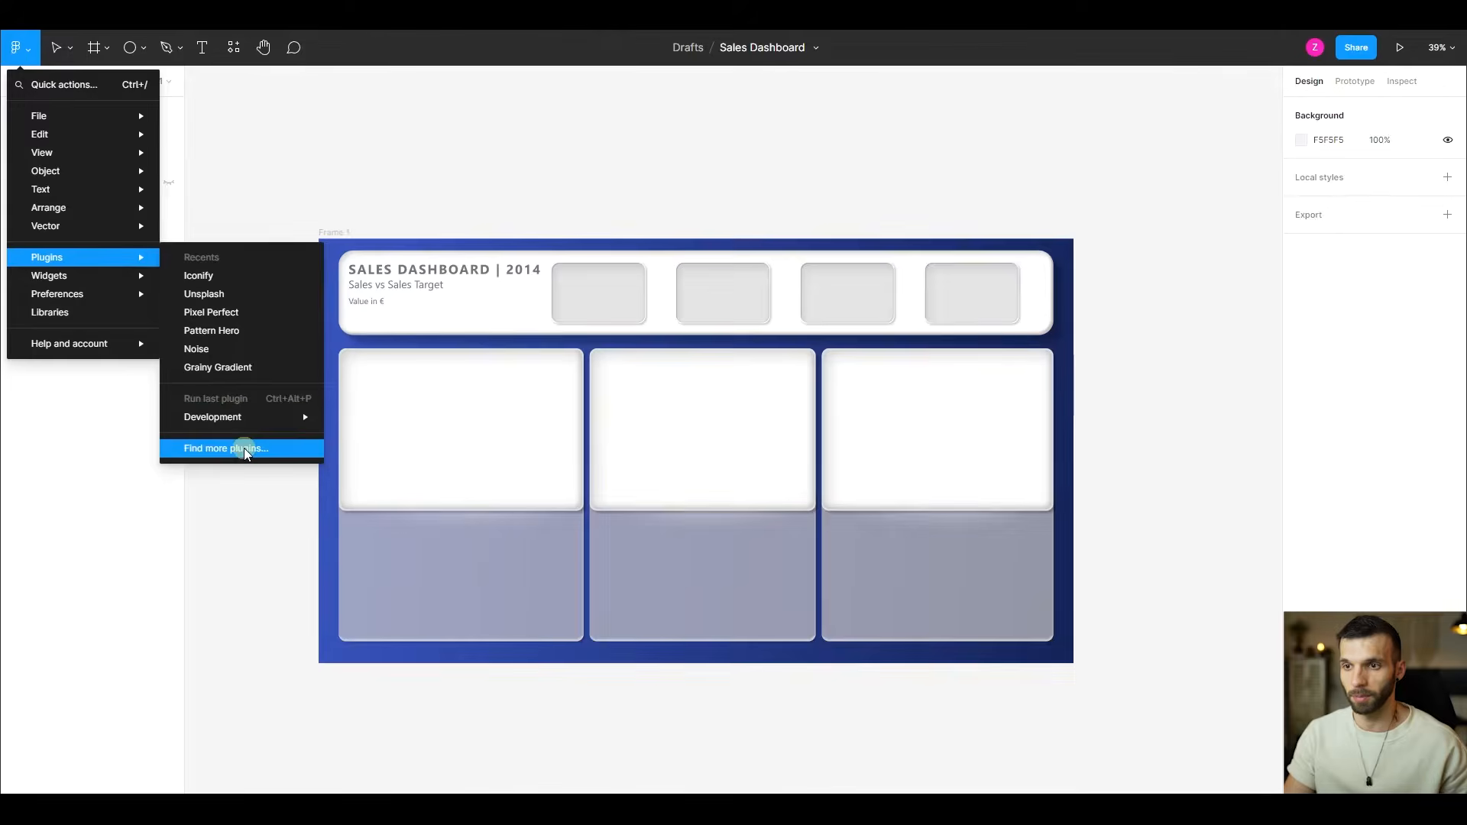
{"action": "left_click", "coordinate": [243, 448]}
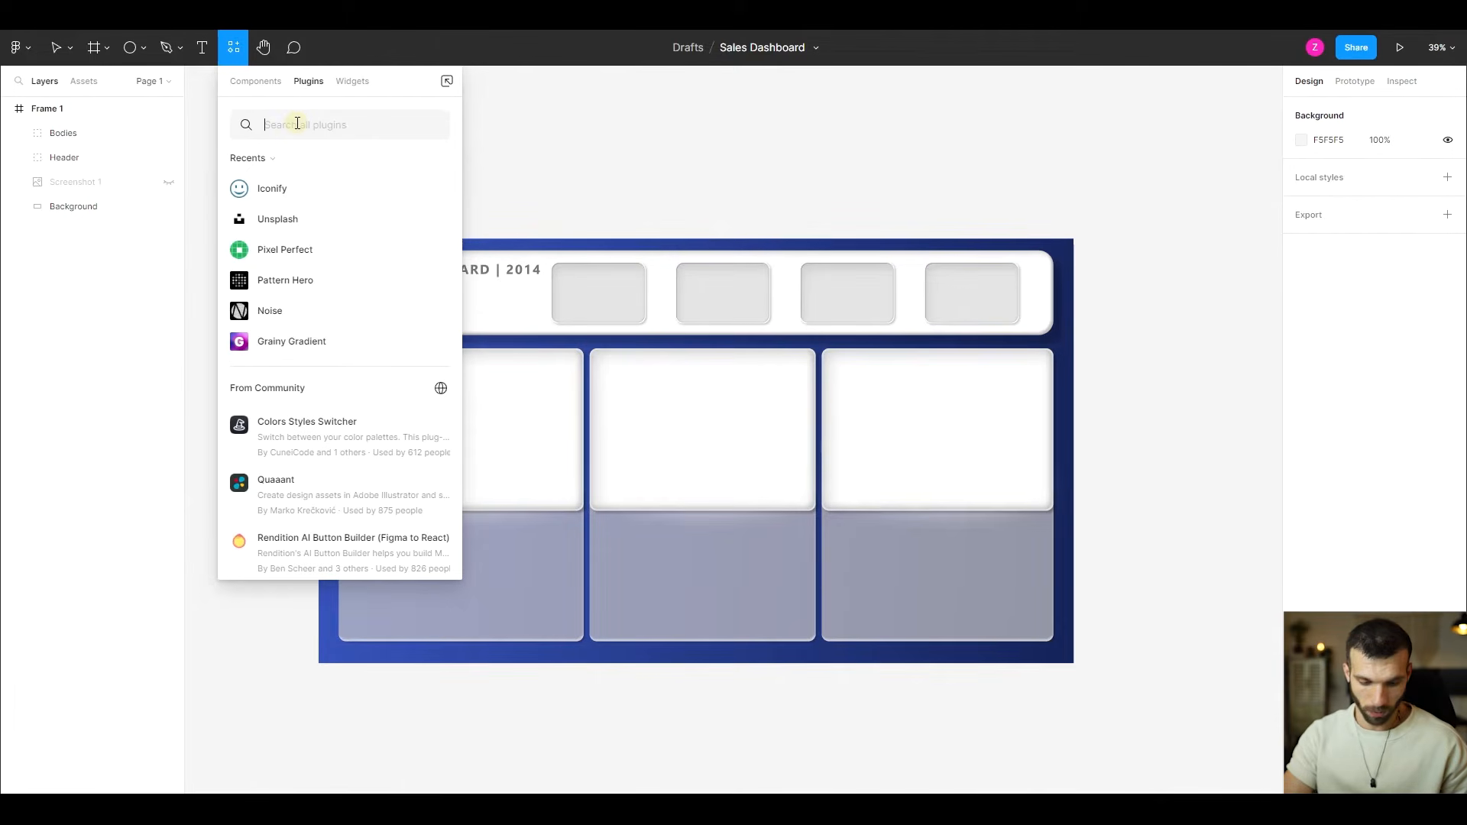
{"action": "type", "text": "Uns"}
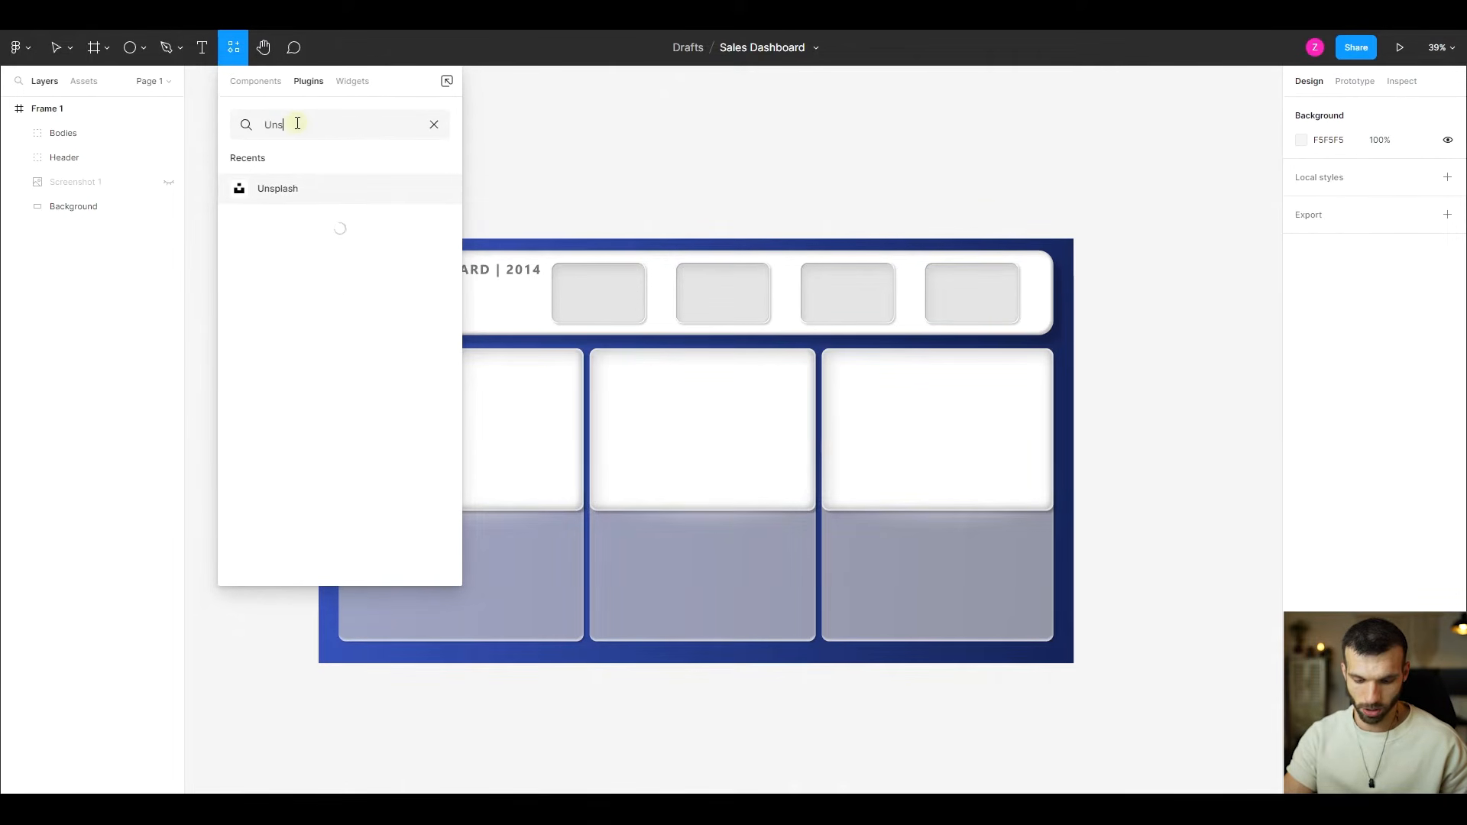
{"action": "type", "text": "plash"}
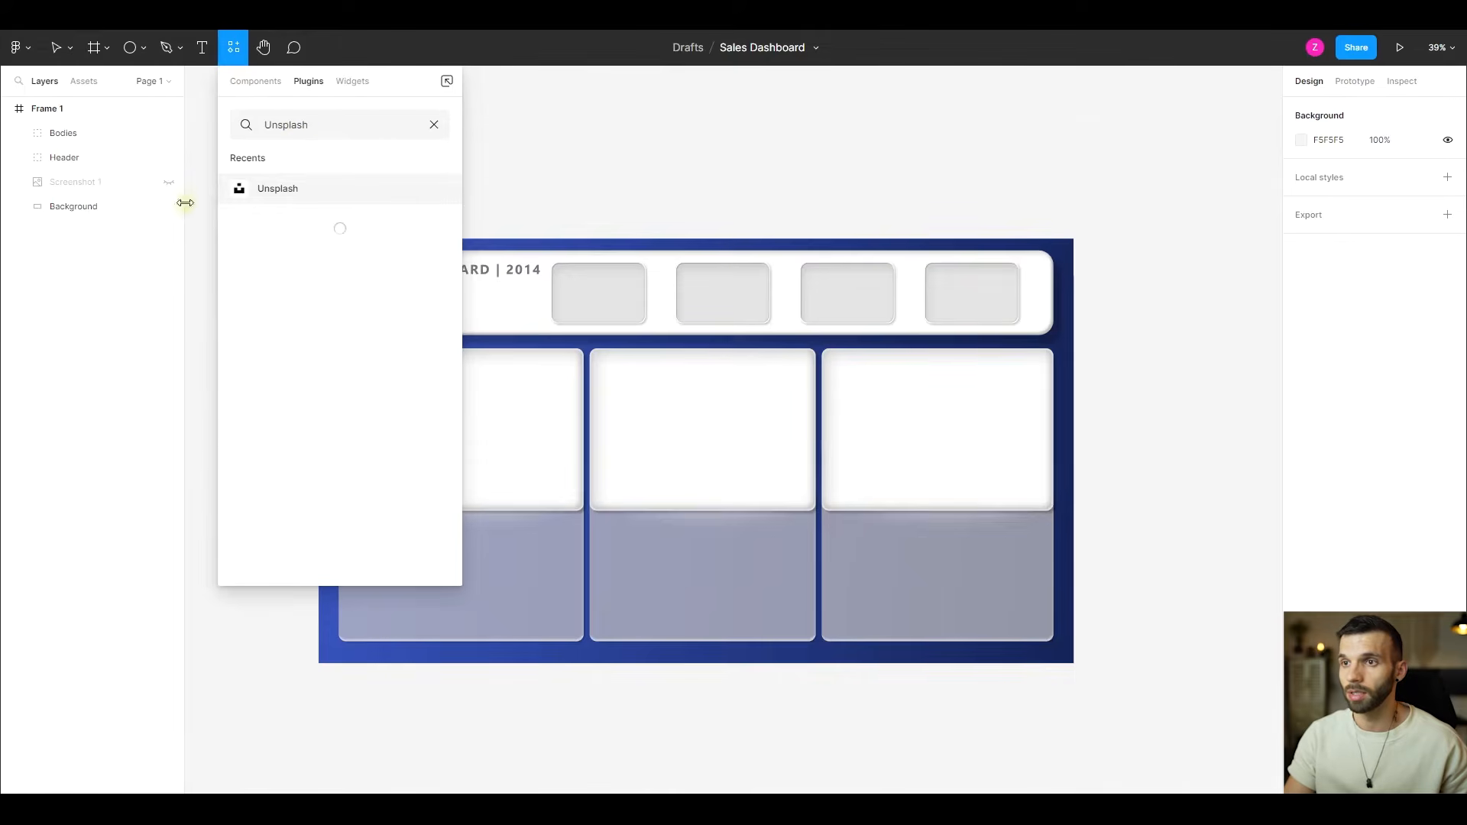
{"action": "left_click", "coordinate": [369, 188]}
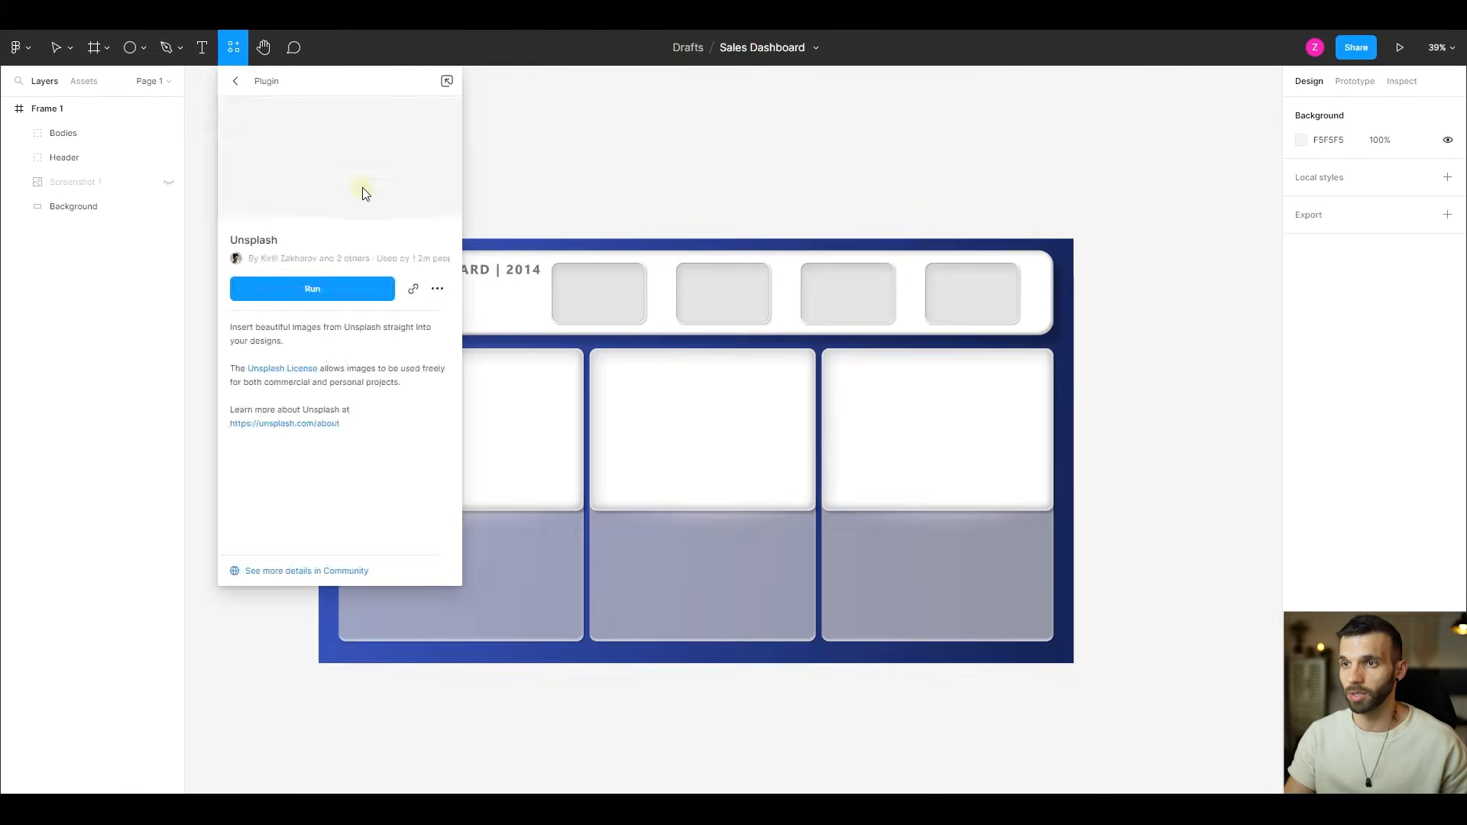
{"action": "left_click", "coordinate": [336, 289]}
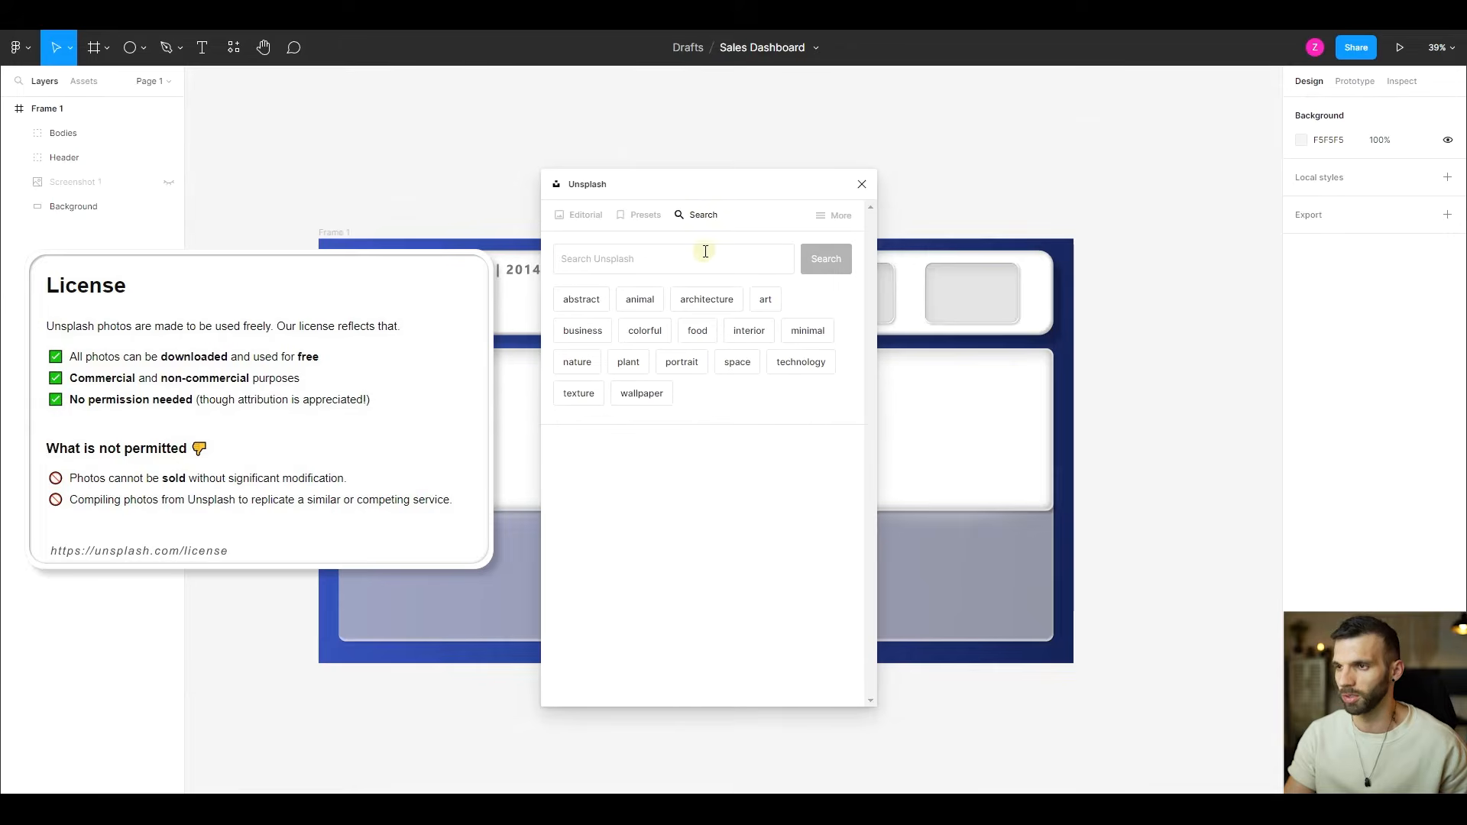
- Search Unsplash for "color gradient red purple" and limit the photos to landscape orientation
{"action": "left_click", "coordinate": [732, 251]}
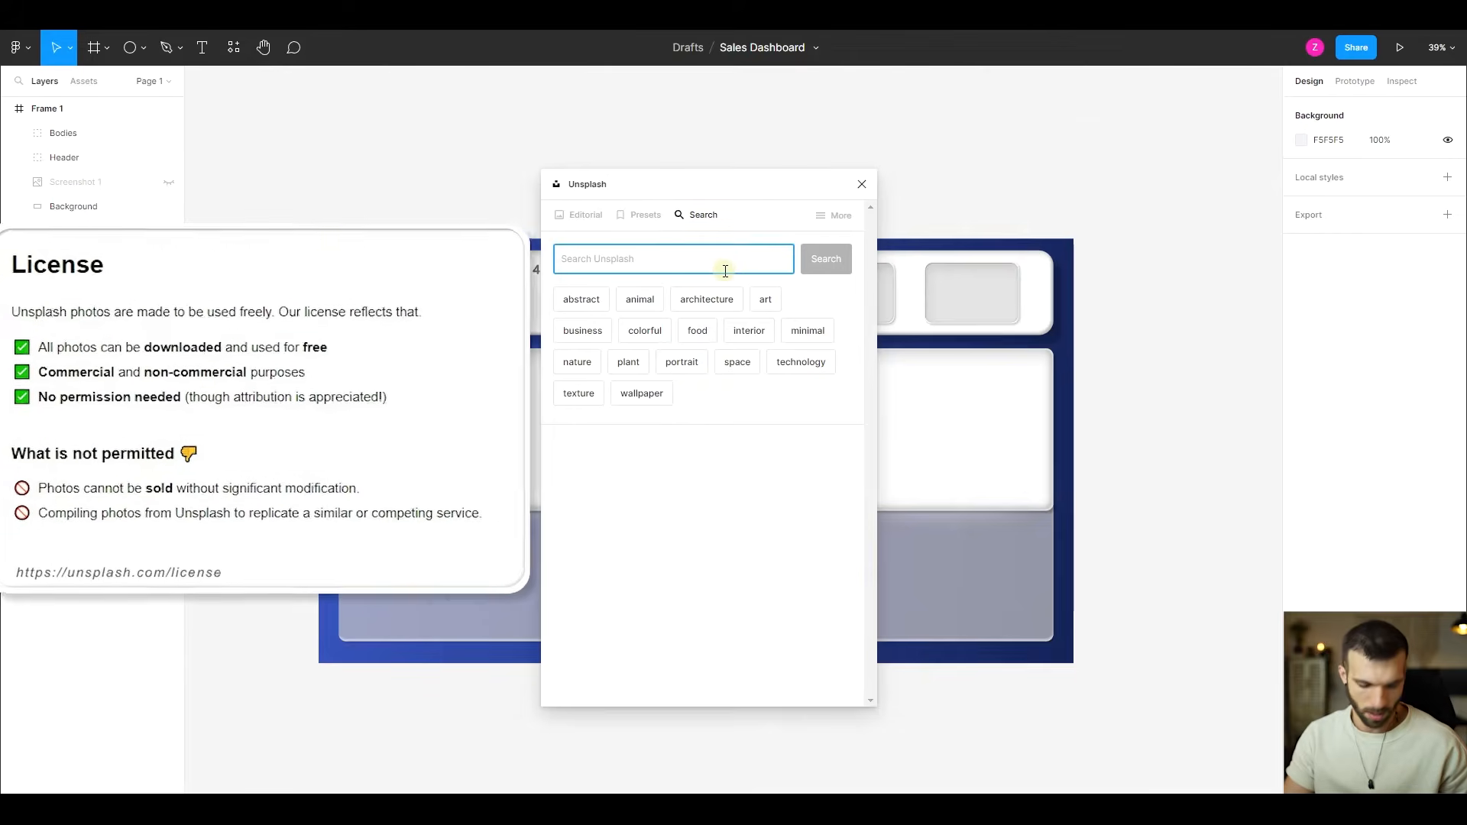
{"action": "type", "text": "color gradient red"}
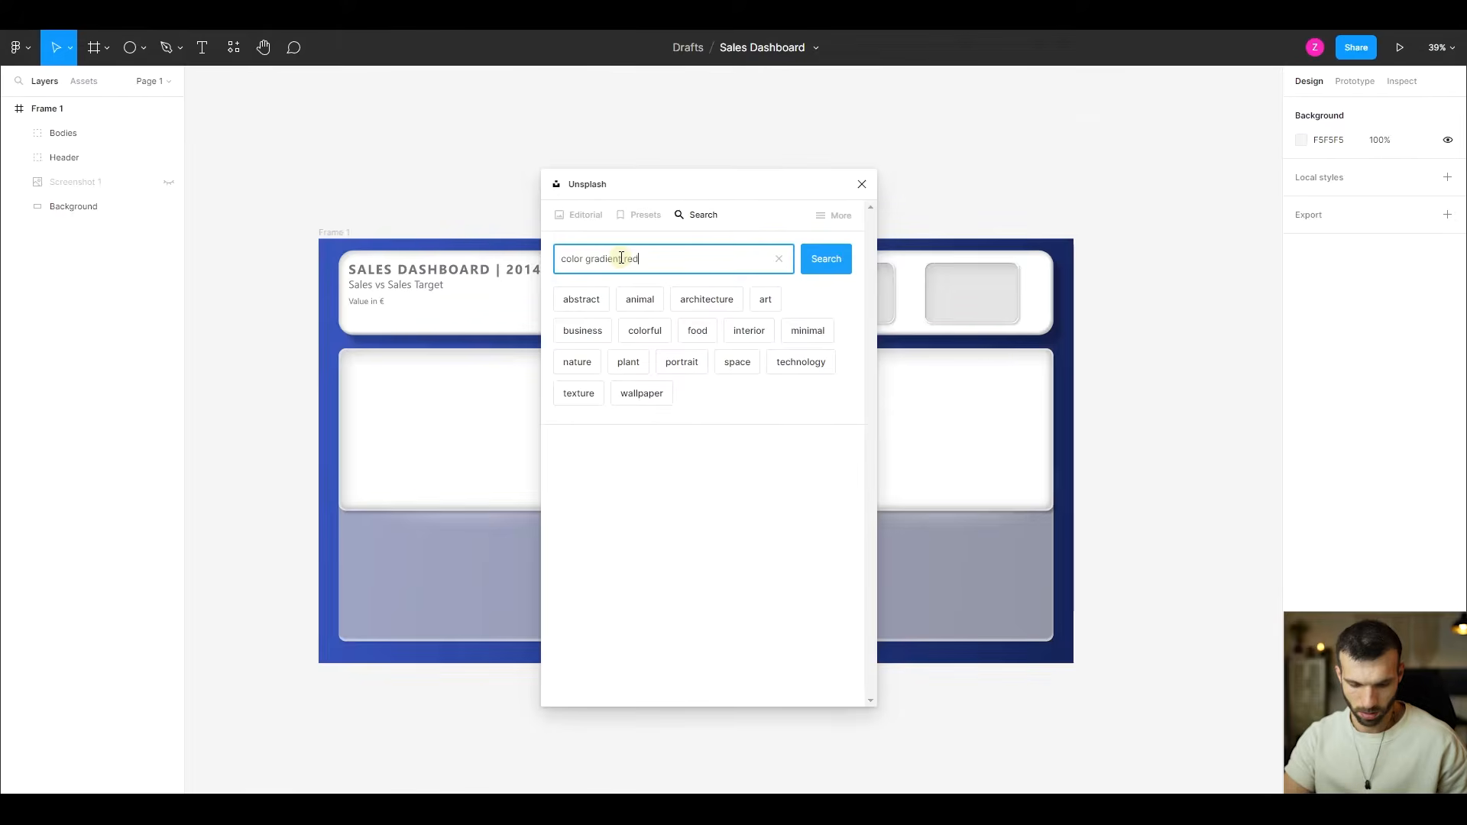
{"action": "type", "text": " purple"}
{"action": "key", "text": "Return"}
{"action": "left_click", "coordinate": [653, 305]}
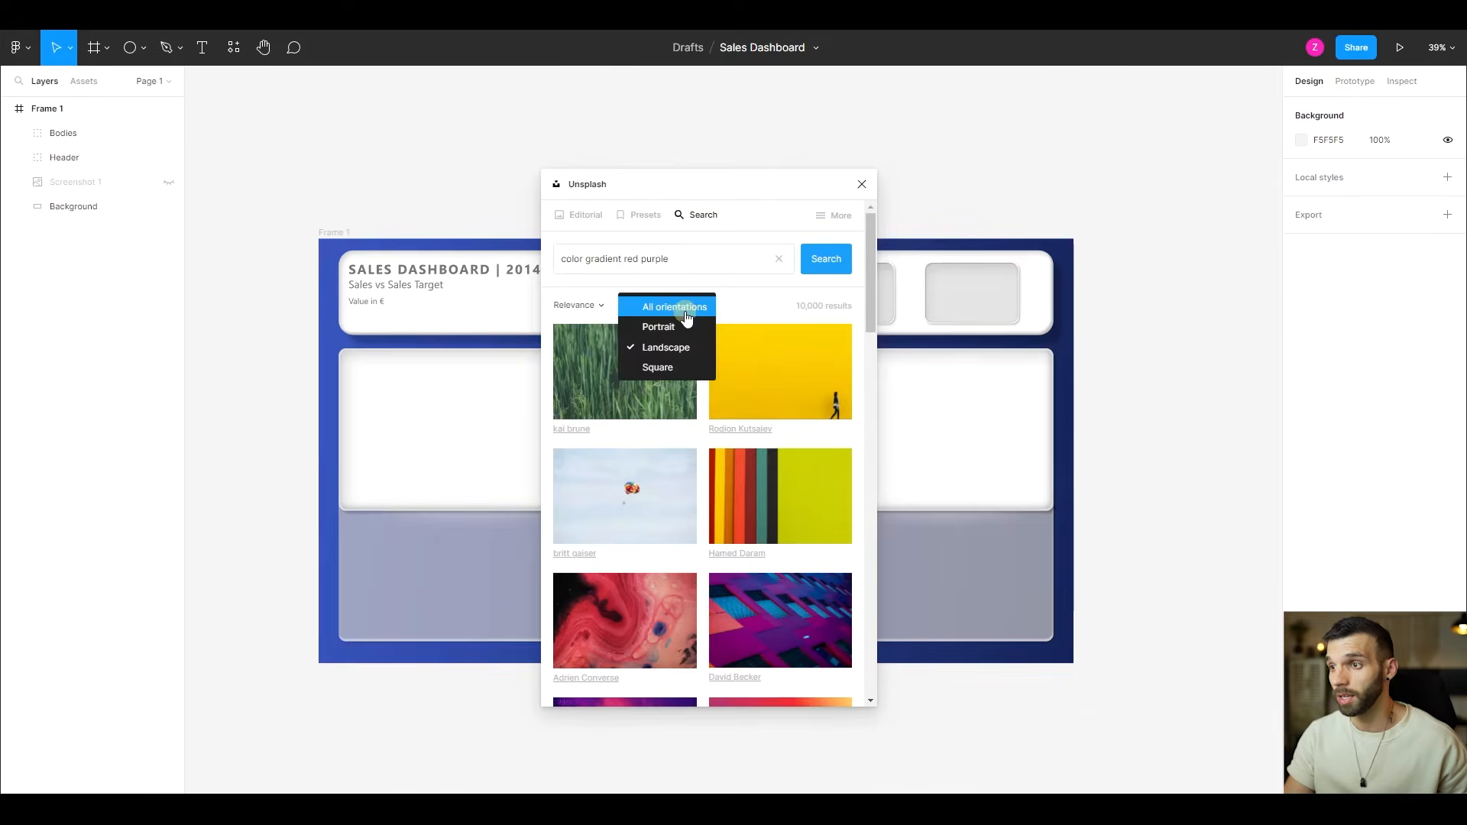
{"action": "left_click", "coordinate": [686, 350]}
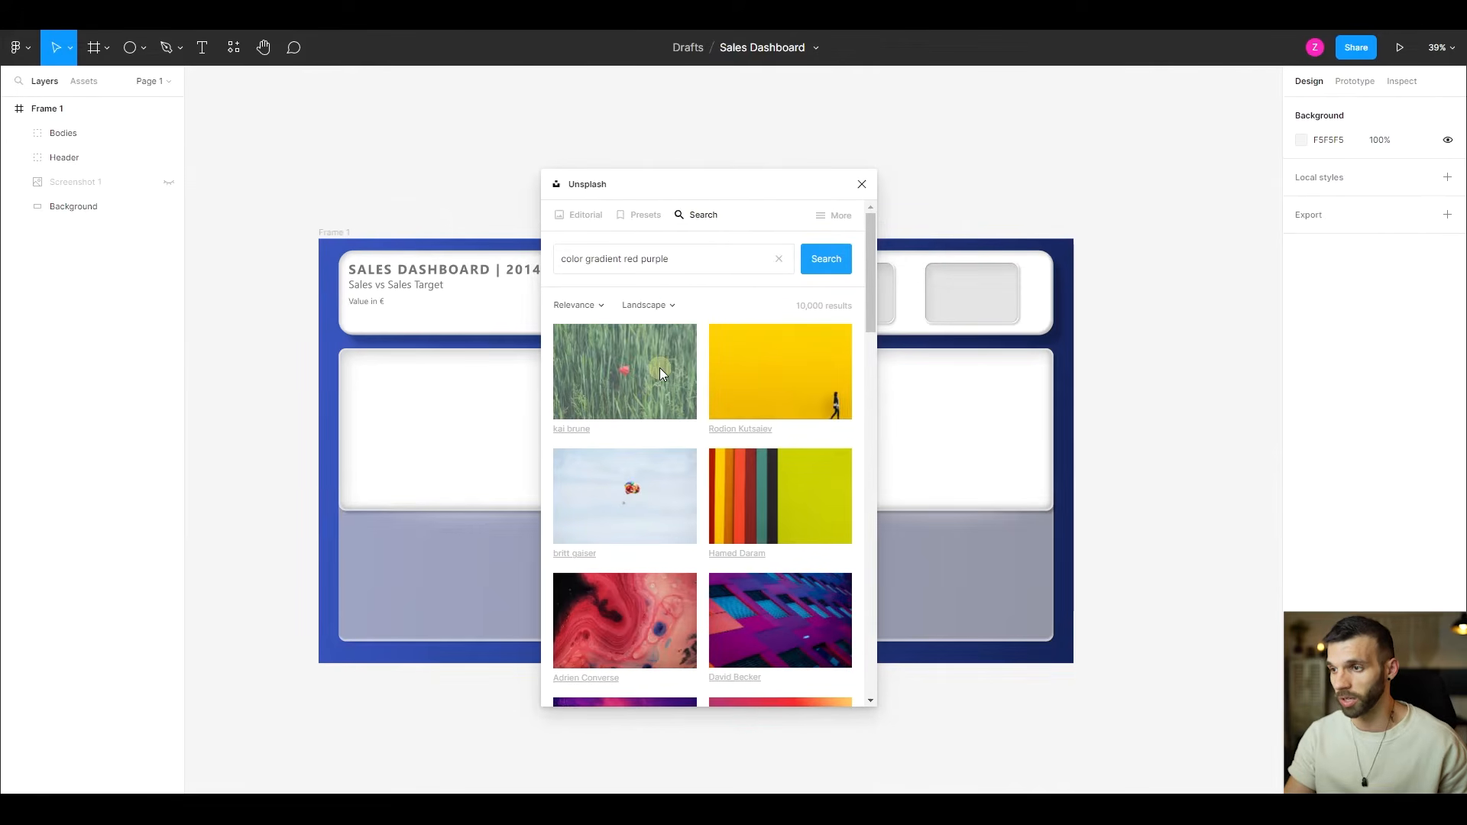
- Insert the purple-red-orange gradient photo as a separate layer, align it with the frame's upper-left corner, and delete it
{"action": "scroll", "coordinate": [659, 390], "scroll_direction": "down", "scroll_amount": 3}
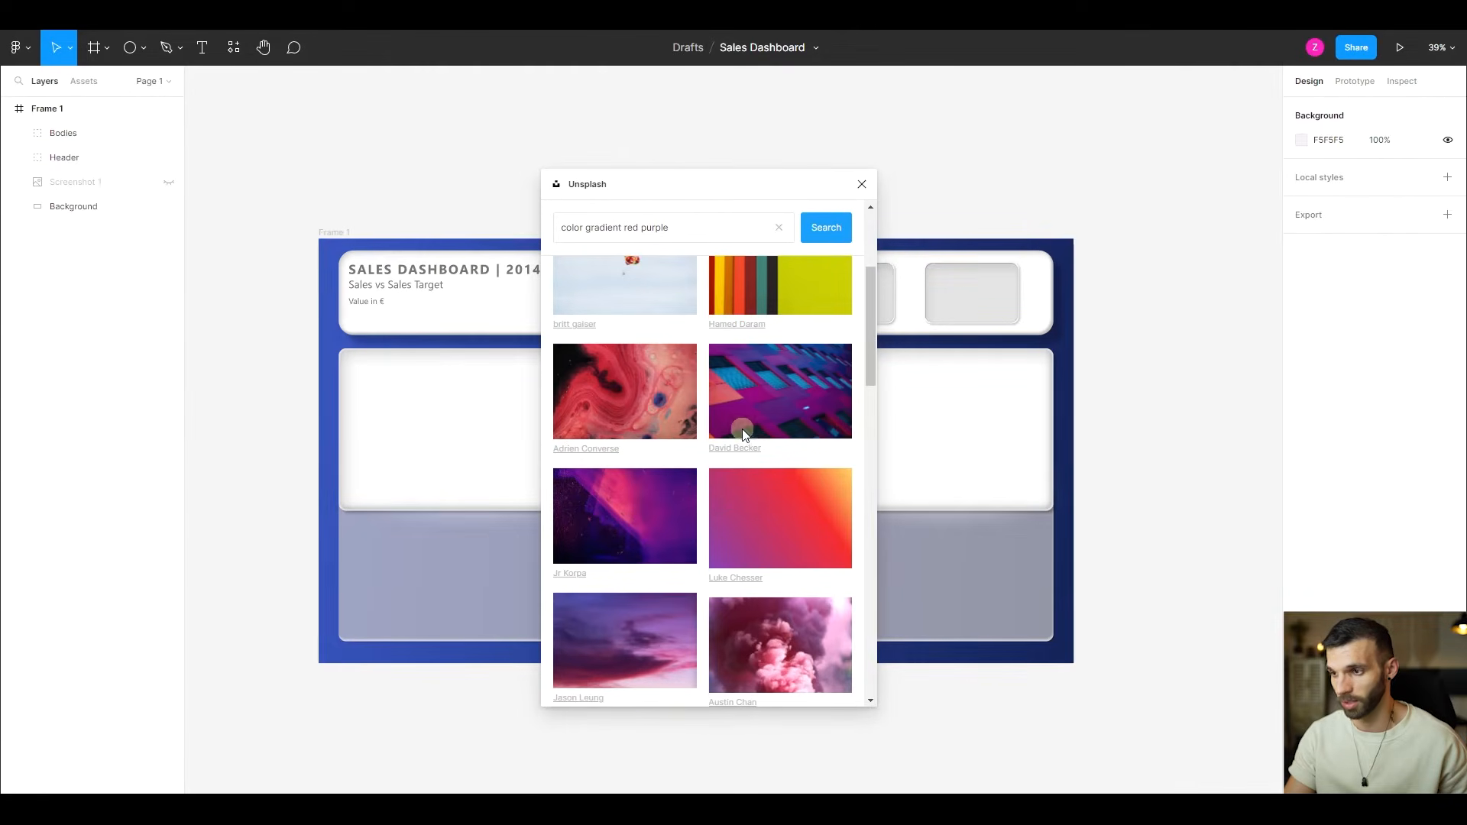
{"action": "scroll", "coordinate": [743, 428], "scroll_direction": "down", "scroll_amount": 2}
{"action": "scroll", "coordinate": [809, 459], "scroll_direction": "up", "scroll_amount": 1}
{"action": "left_click", "coordinate": [809, 458]}
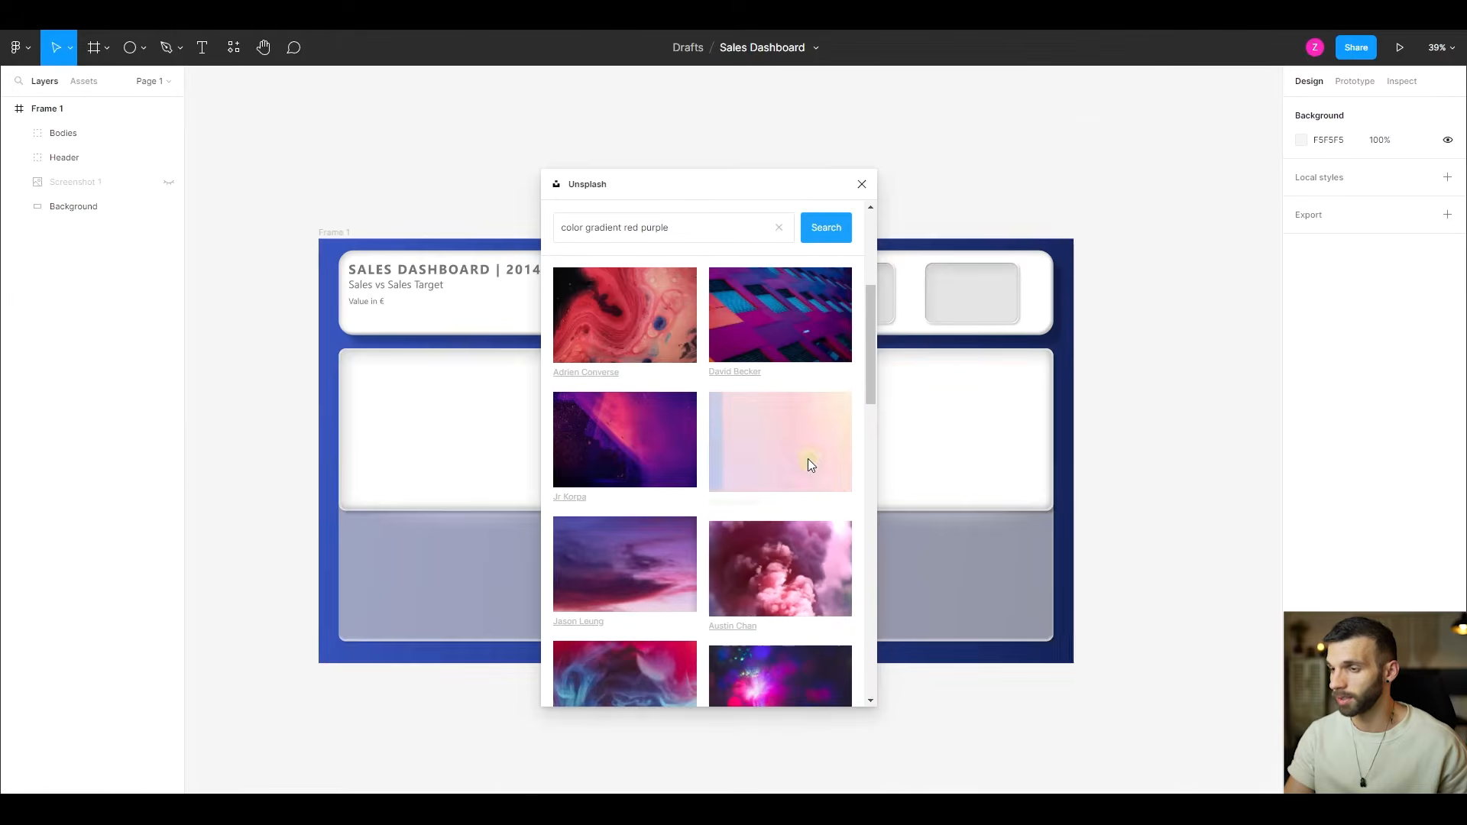
{"action": "left_click", "coordinate": [862, 185]}
{"action": "left_click_drag", "start_coordinate": [727, 364], "coordinate": [599, 376]}
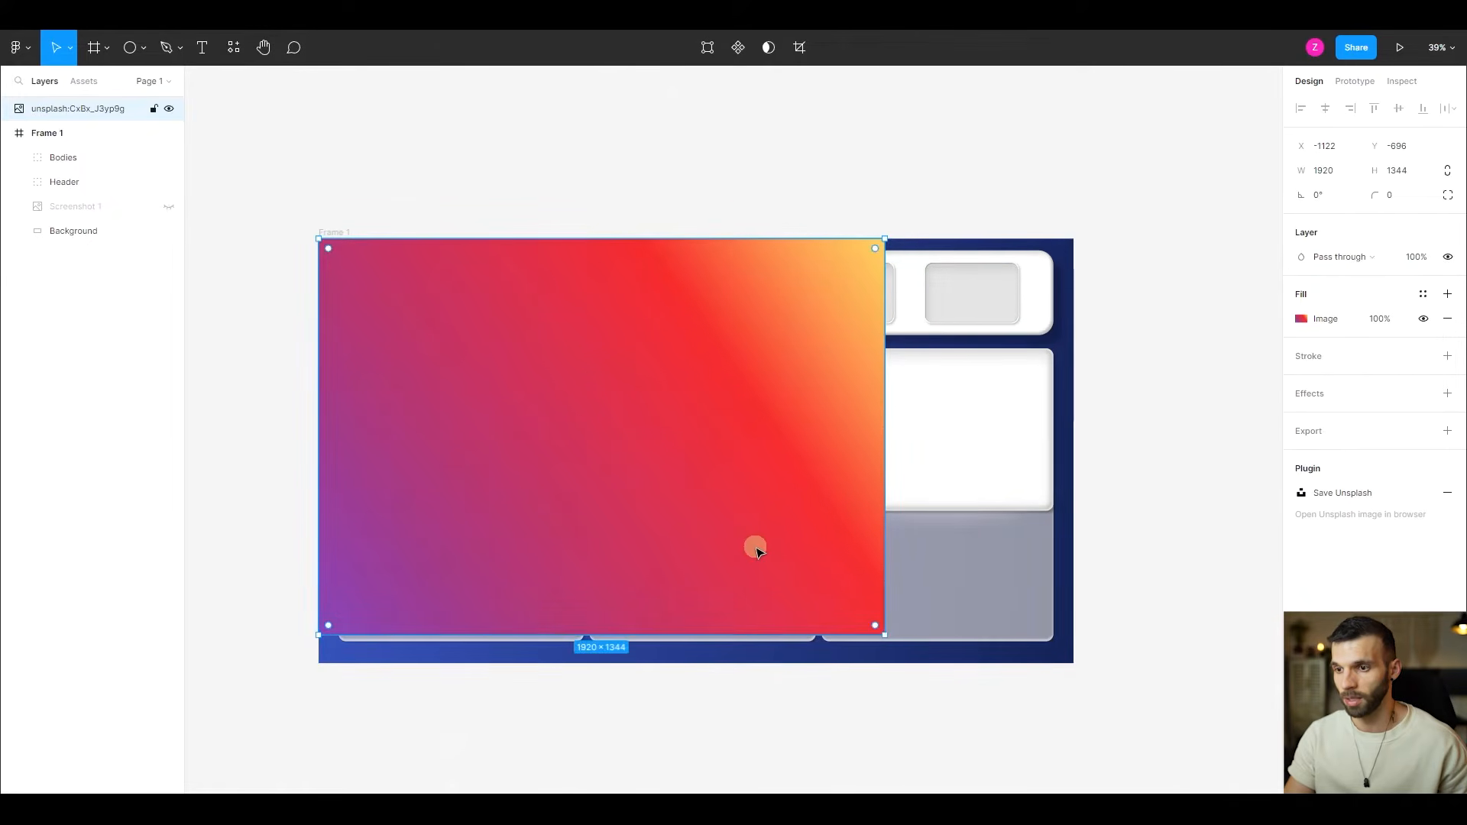
{"action": "key", "text": "Delete"}
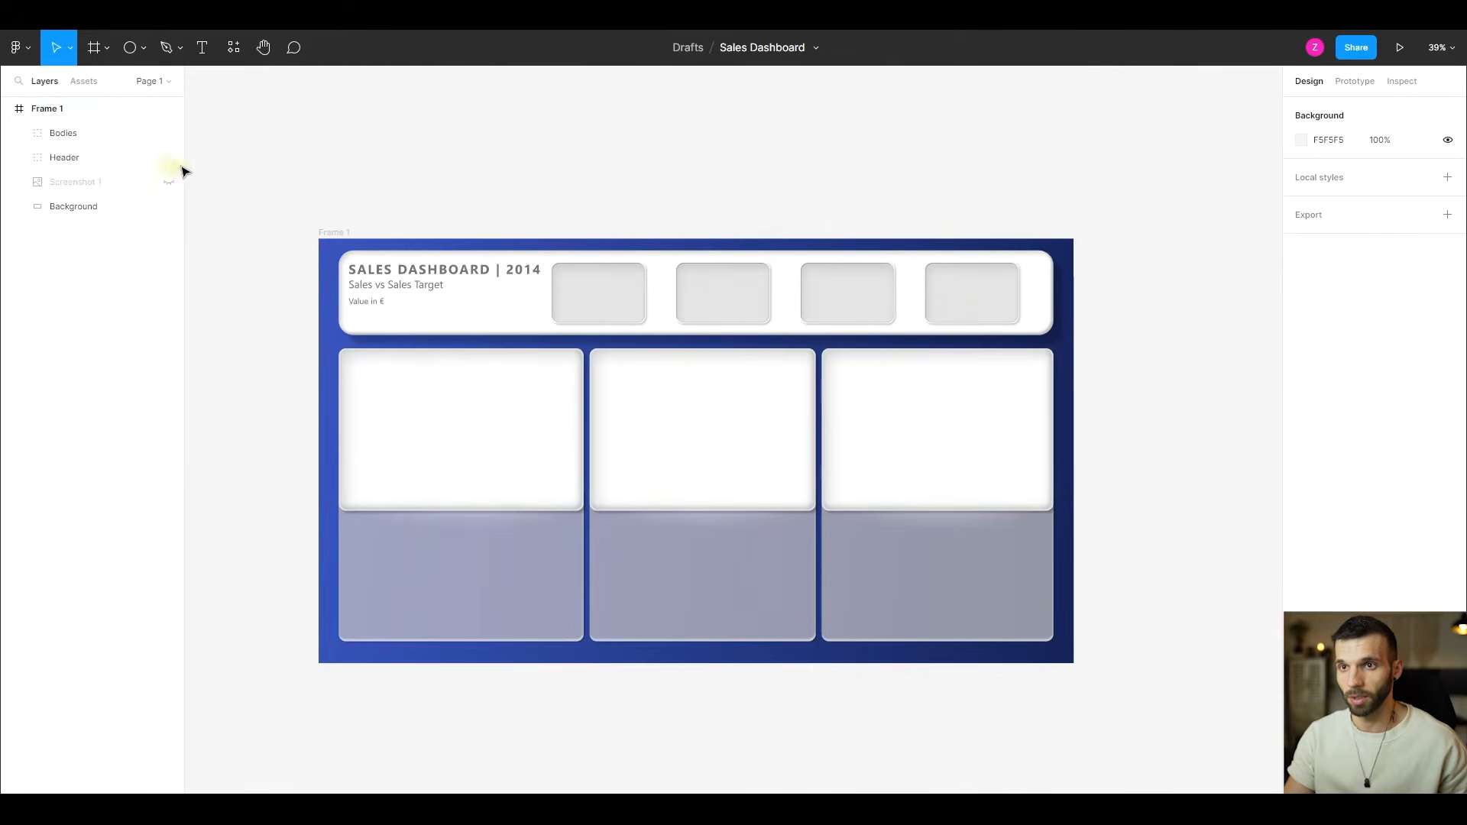
- Duplicate the Background rectangle and run the Unsplash plugin again with the copy selected
{"action": "left_click", "coordinate": [107, 205]}
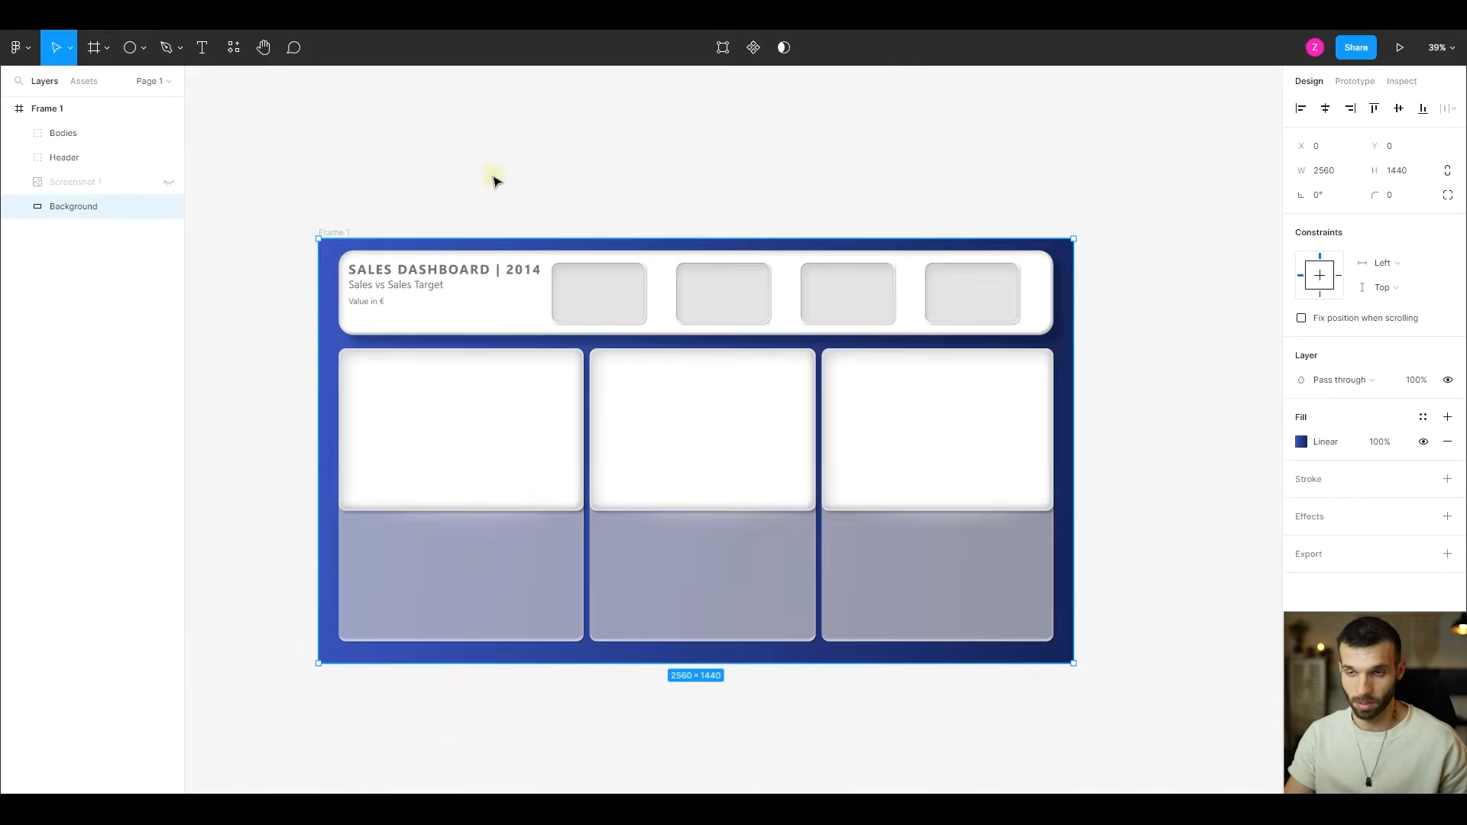
{"action": "key", "text": "ctrl+d"}
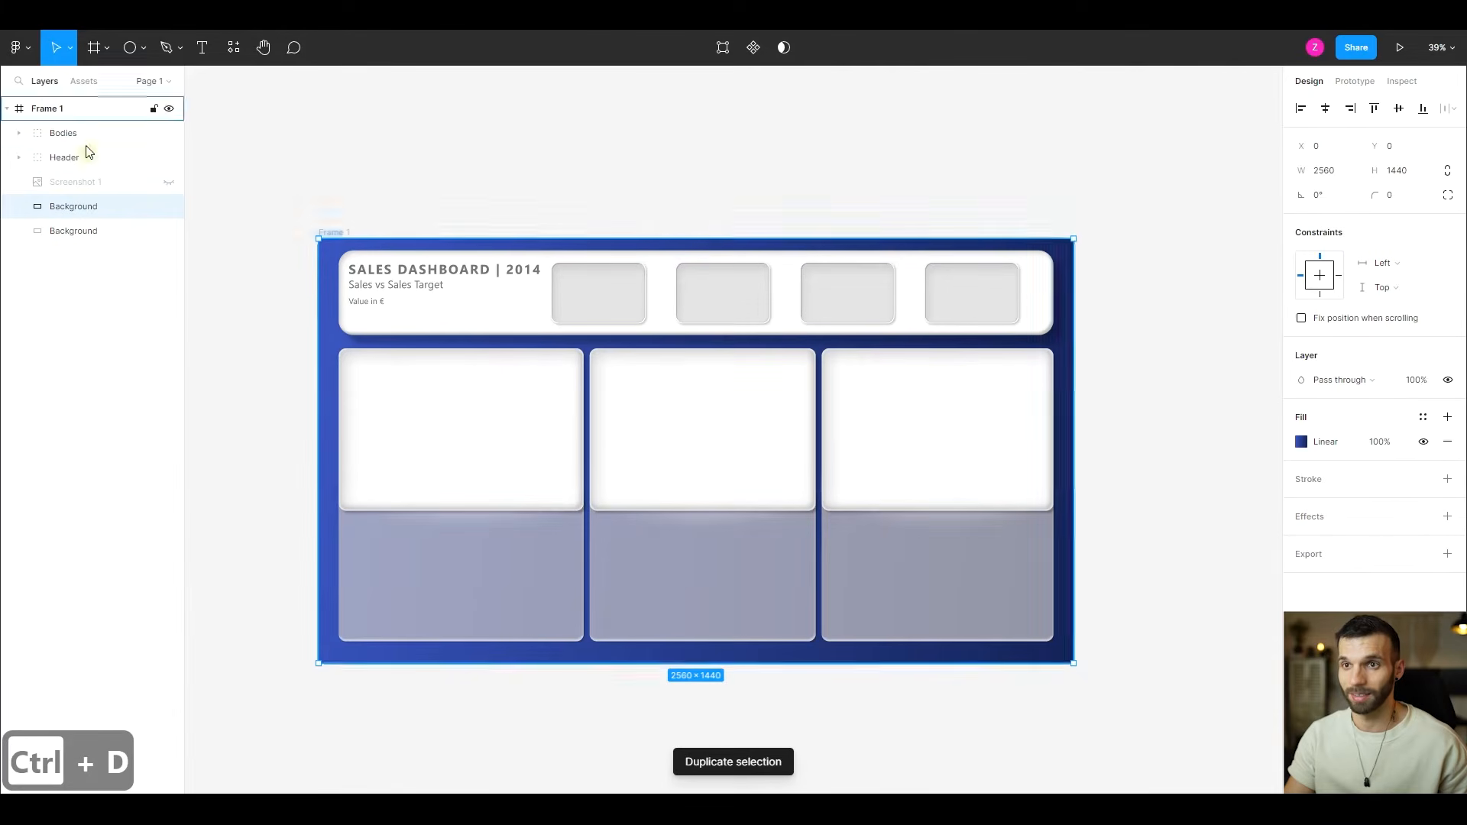
{"action": "key", "text": "ctrl+alt+p"}
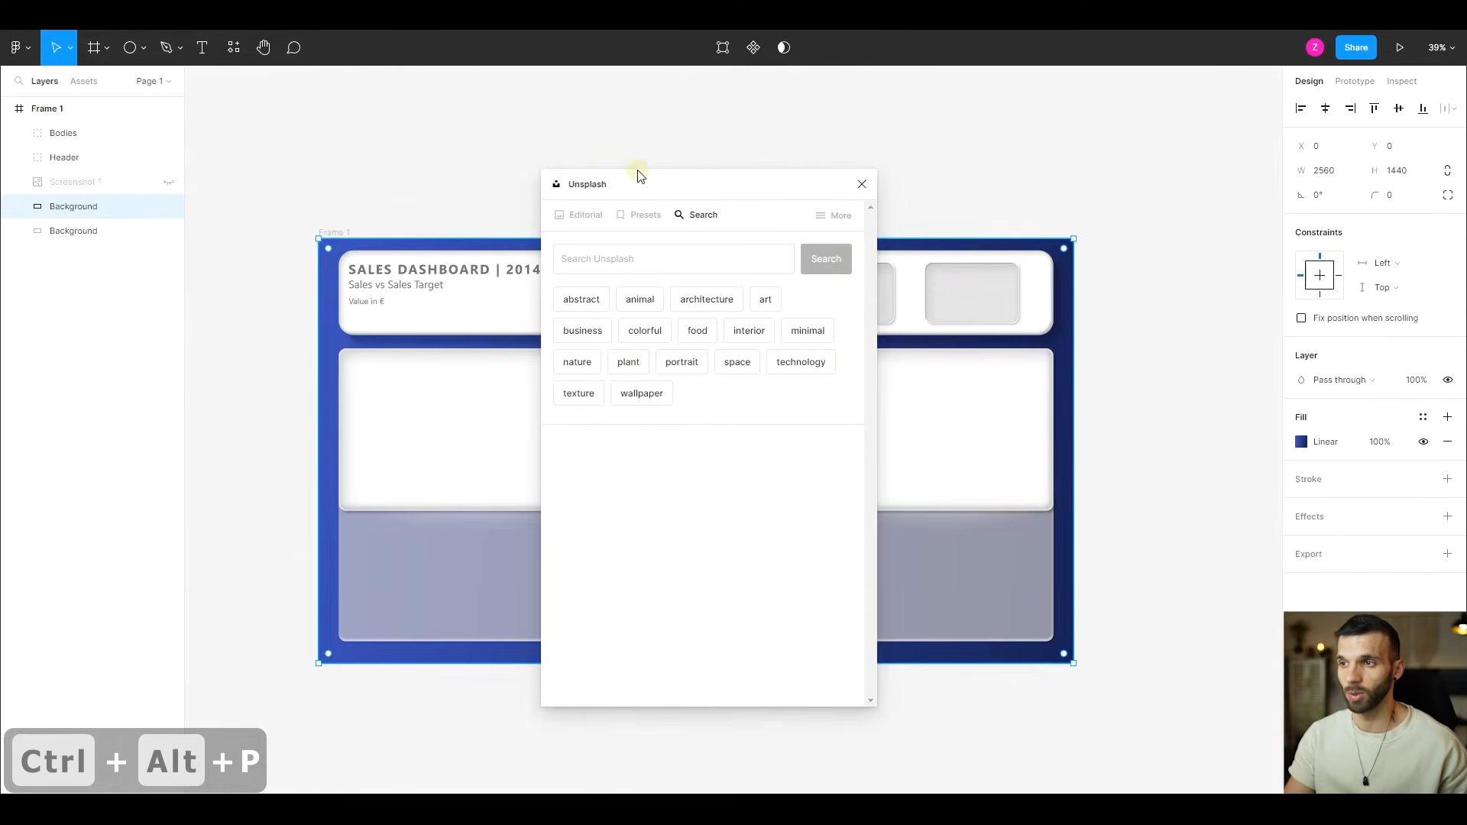
- Search for "color gradient red purple" photos to fill the Background copy, restricted to landscape orientation
{"action": "left_click", "coordinate": [657, 248]}
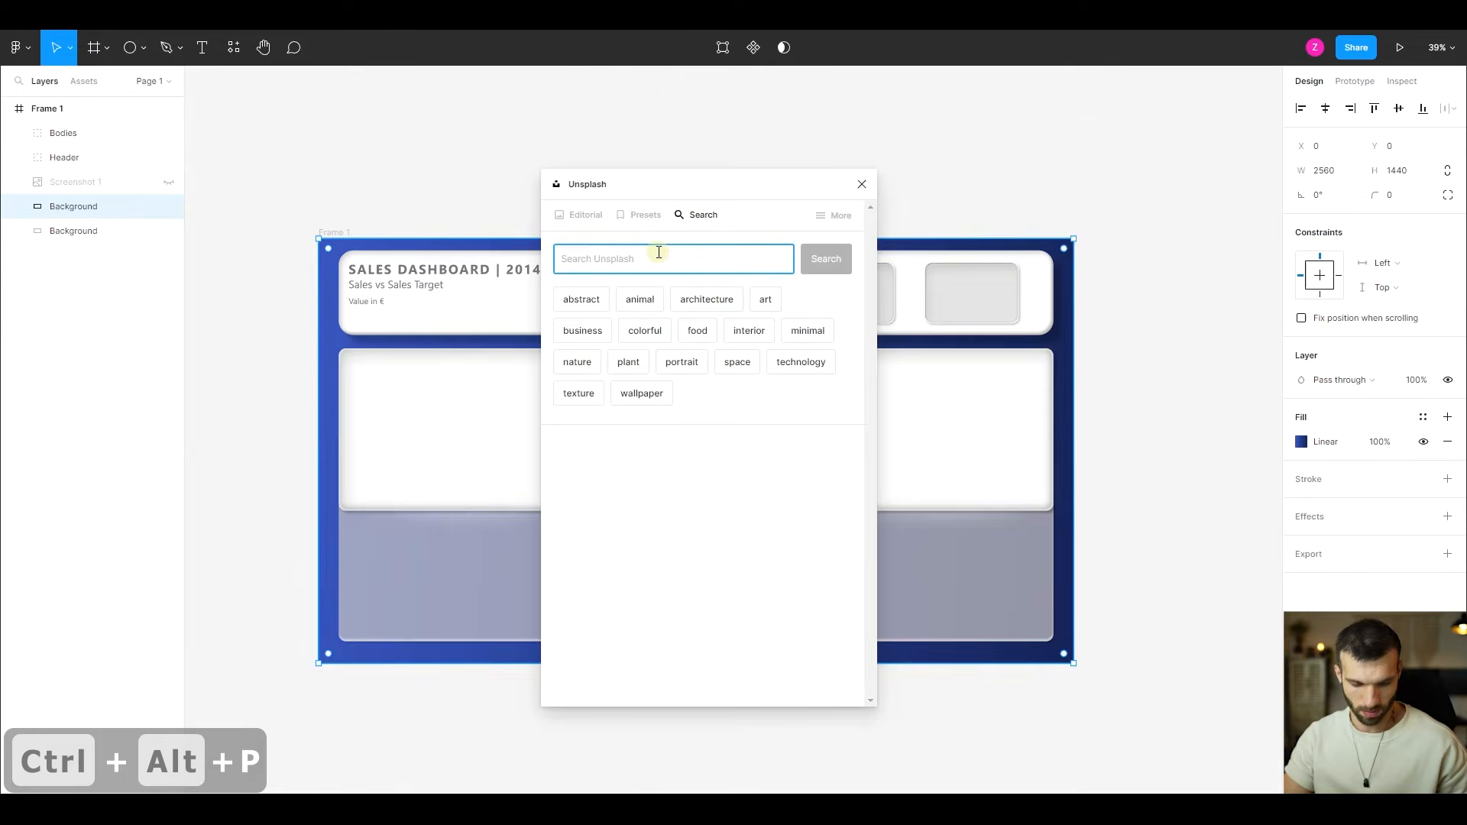
{"action": "type", "text": "color gradie"}
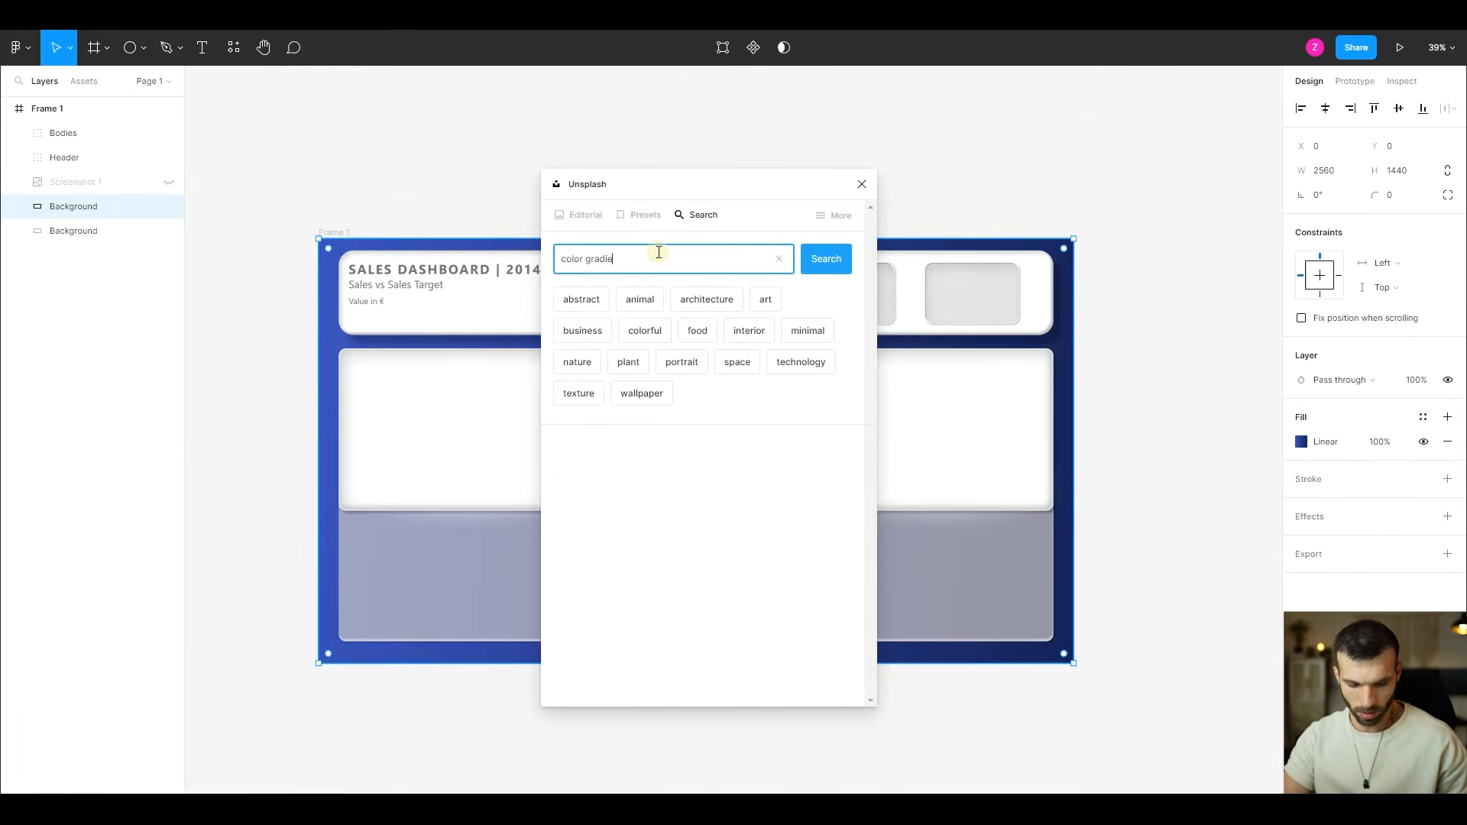
{"action": "type", "text": "nt red p"}
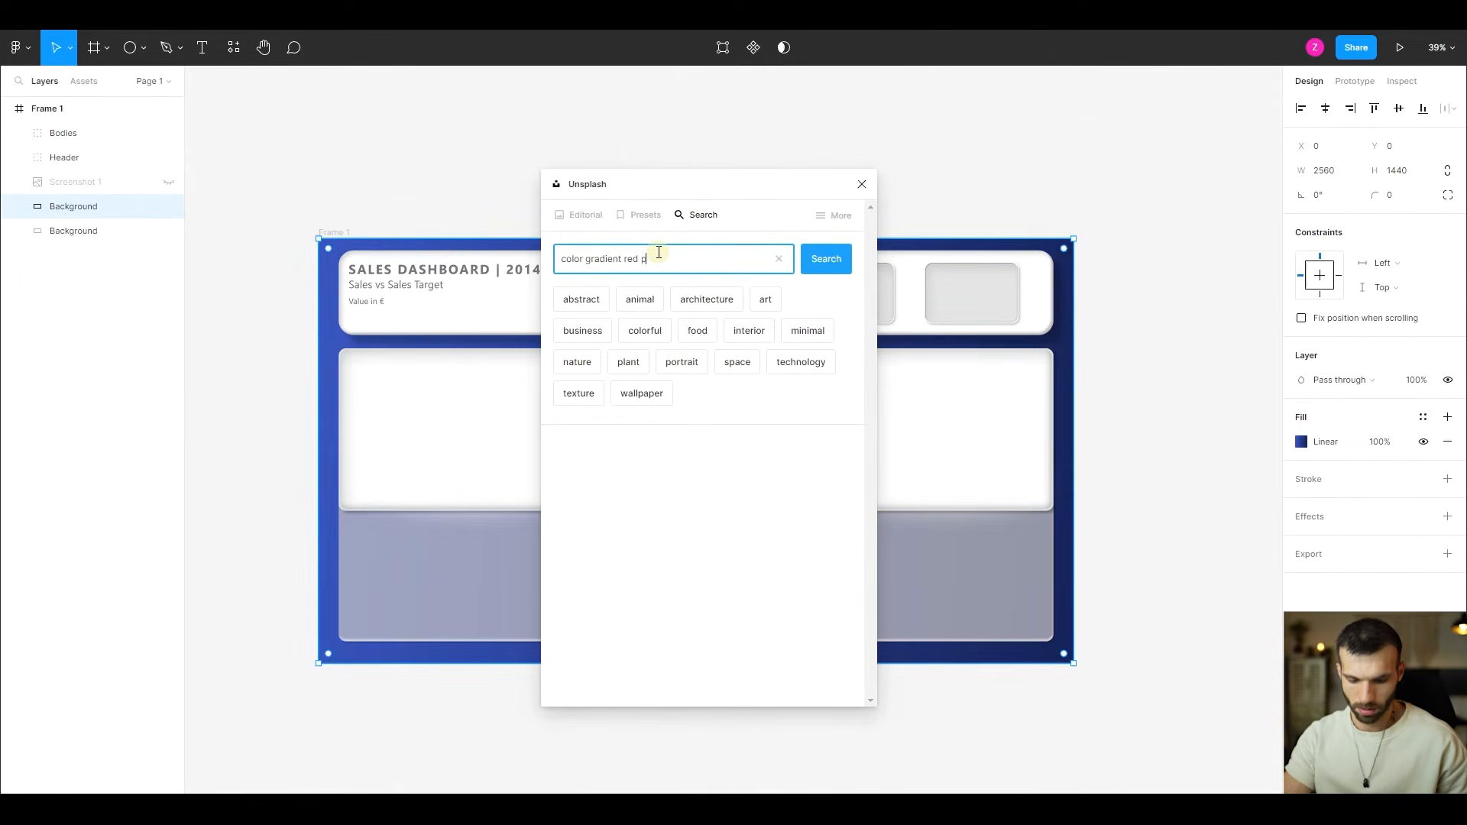
{"action": "type", "text": "urple"}
{"action": "key", "text": "Return"}
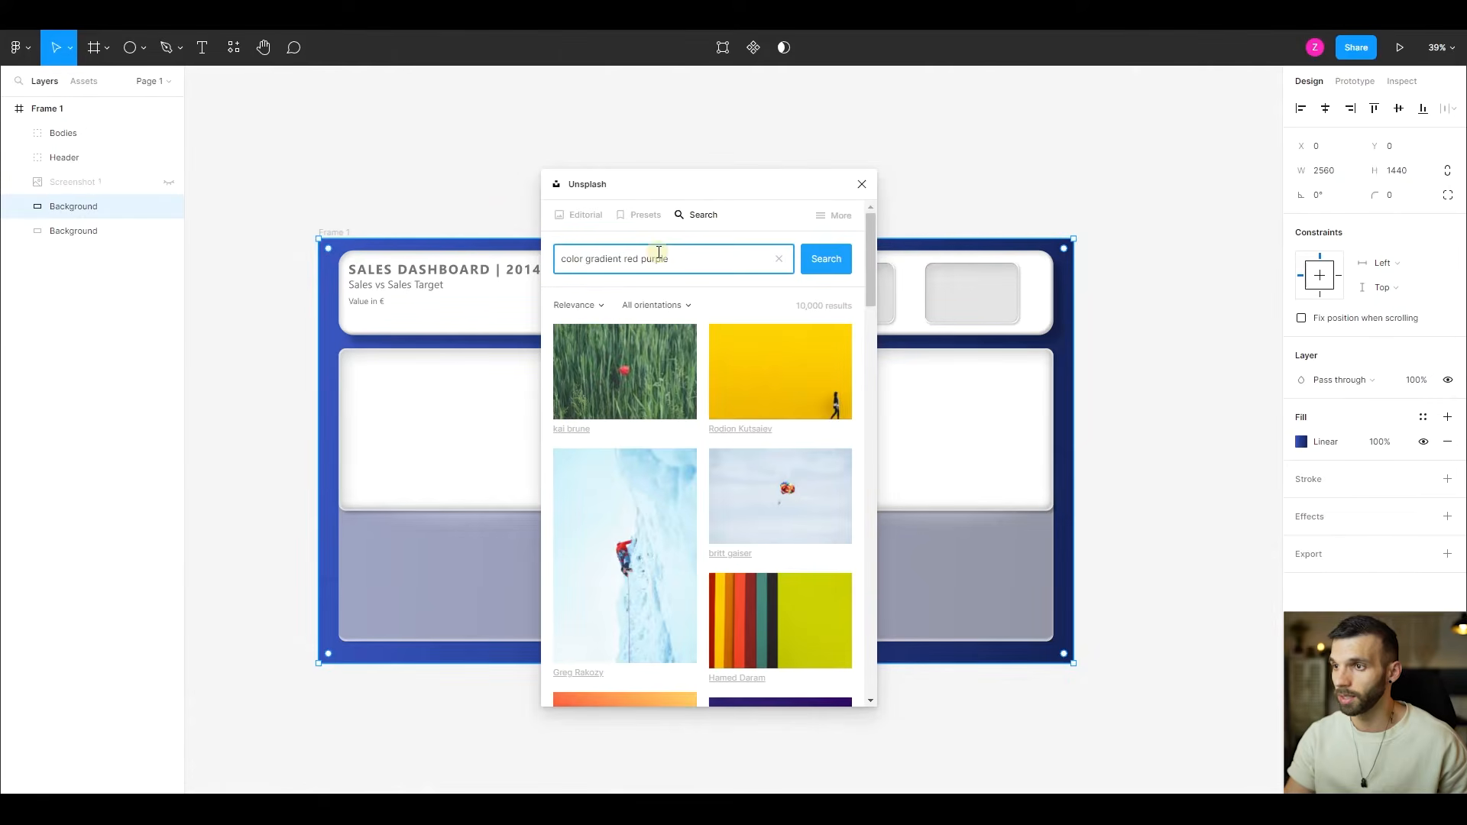
{"action": "left_click", "coordinate": [645, 306]}
{"action": "left_click", "coordinate": [671, 349]}
- Apply the purple-red-orange gradient photo as an image fill on the Background copy and close Unsplash
{"action": "scroll", "coordinate": [681, 370], "scroll_direction": "down", "scroll_amount": 5}
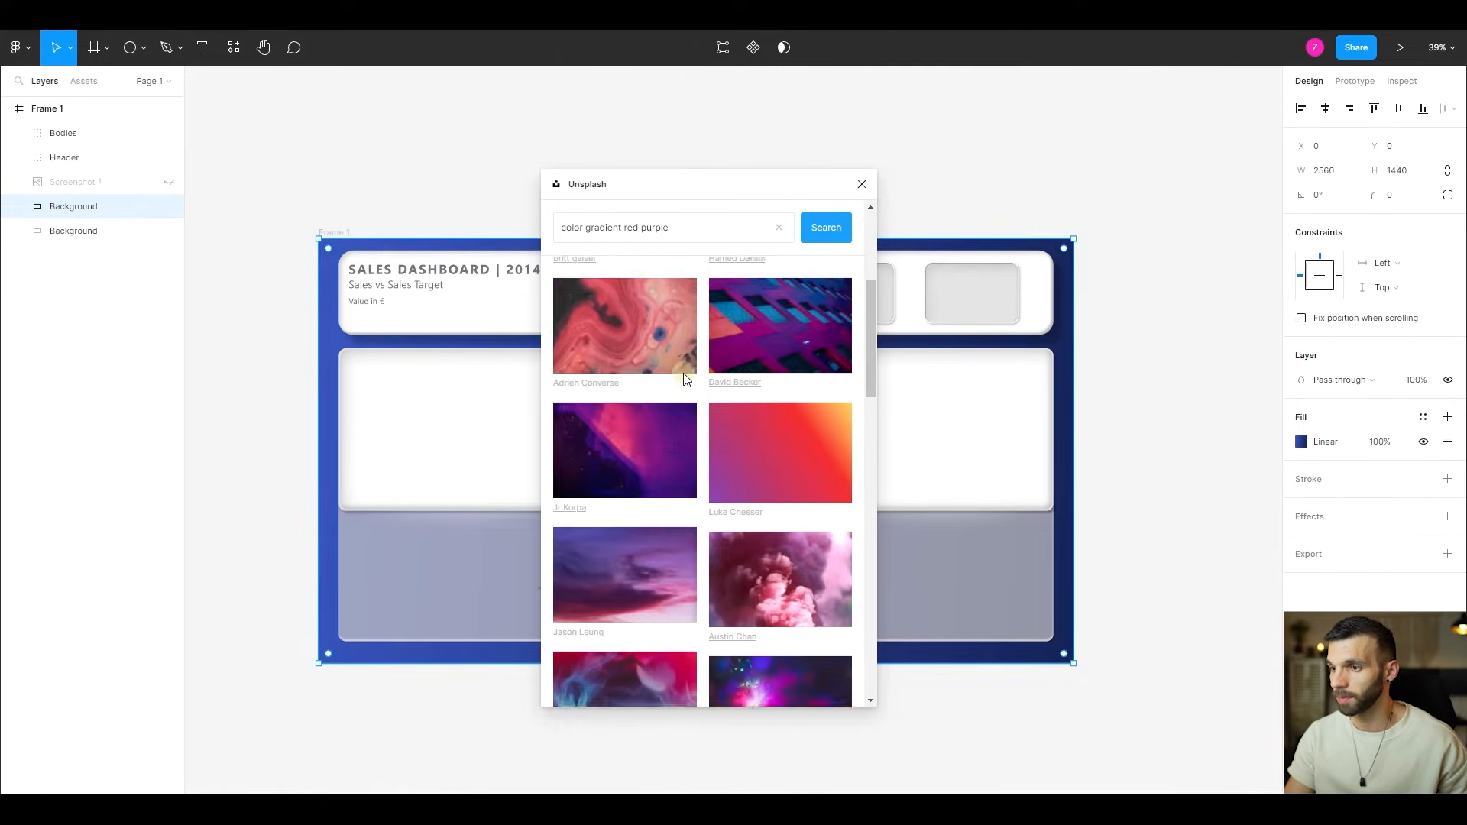
{"action": "scroll", "coordinate": [686, 377], "scroll_direction": "down", "scroll_amount": 2}
{"action": "left_click", "coordinate": [781, 373]}
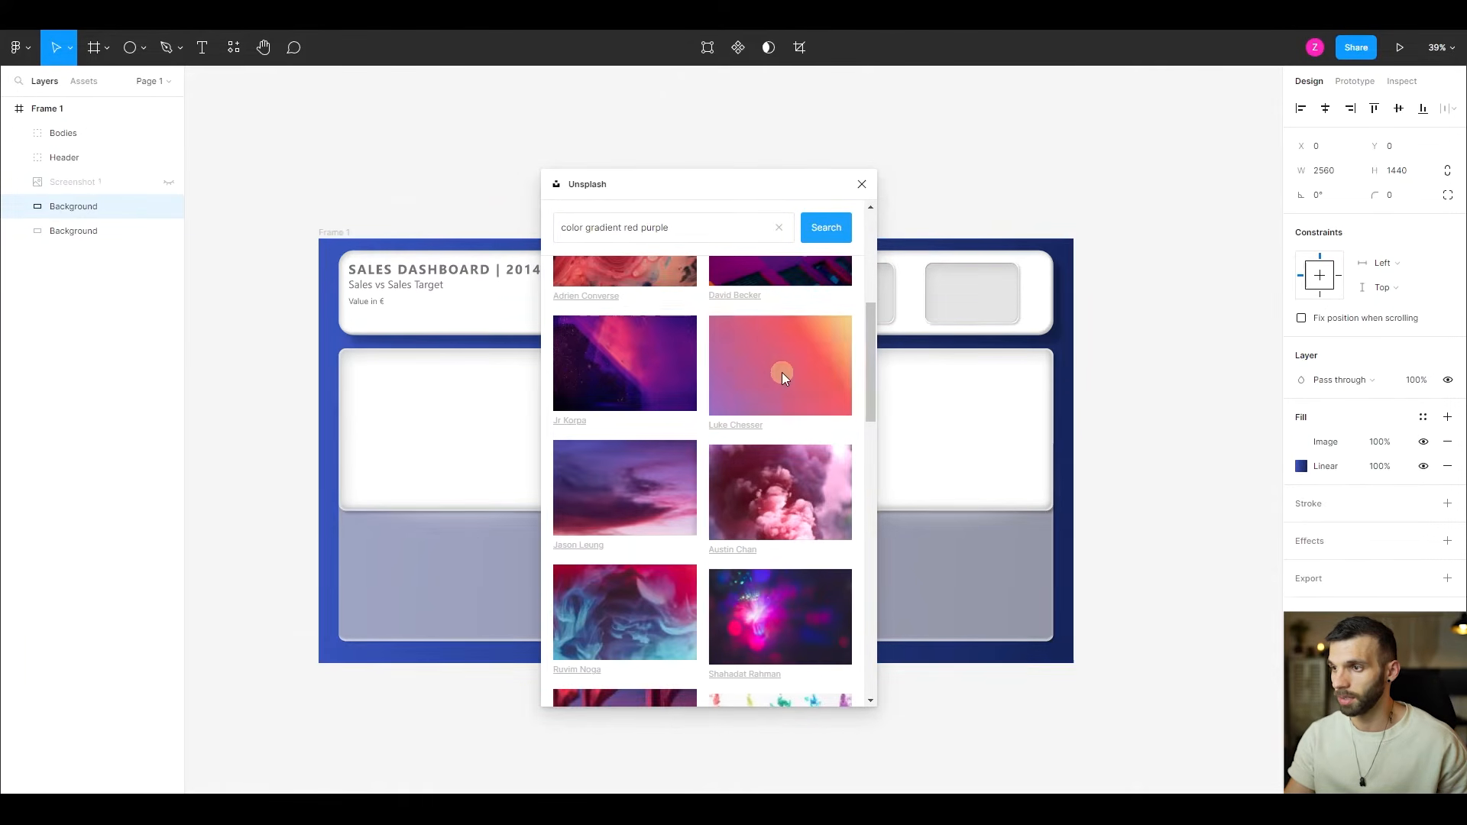
{"action": "left_click", "coordinate": [862, 187]}
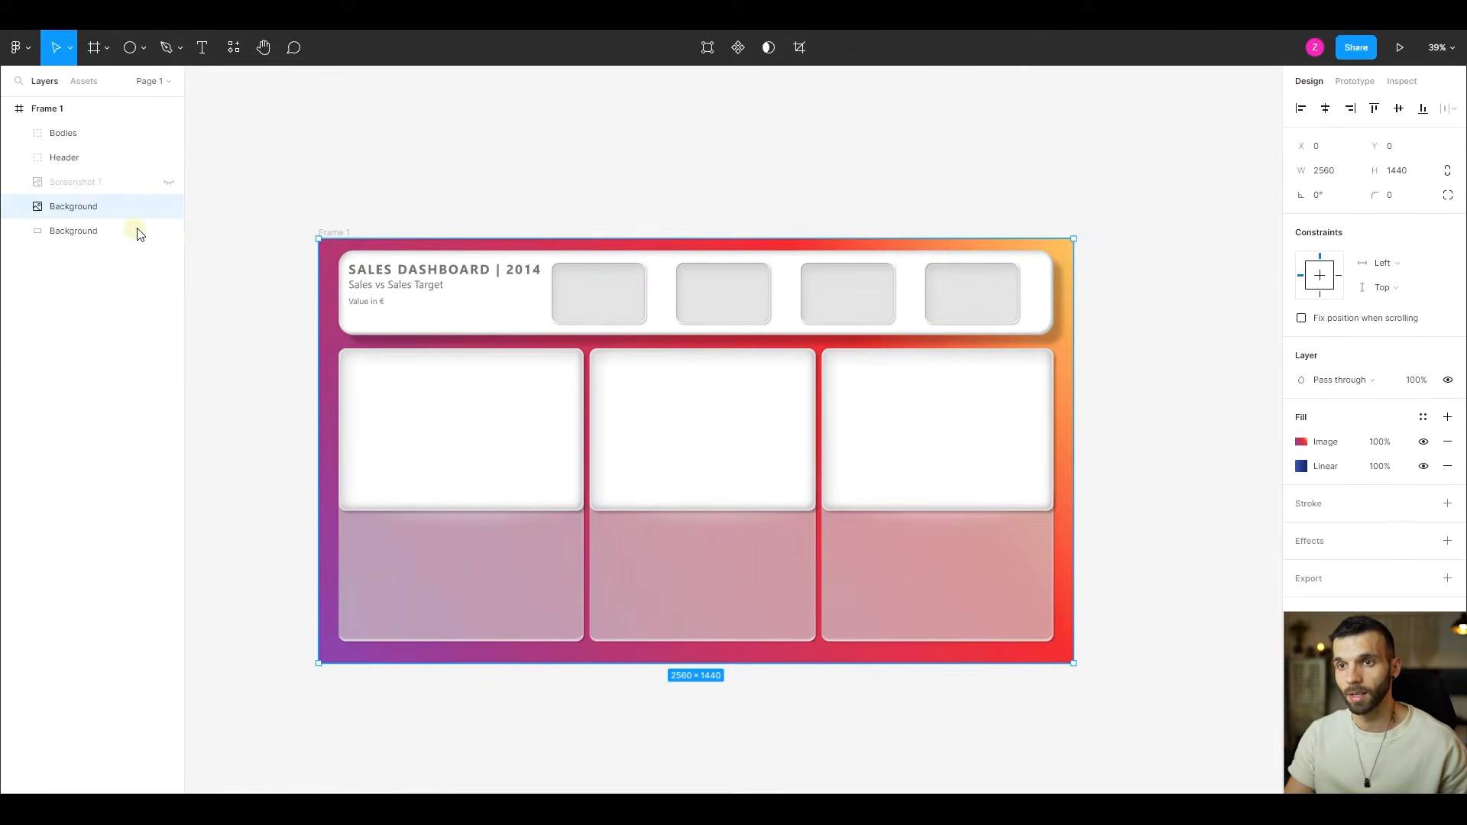
- Place the image-filled Background beneath the blue gradient Background, and set the blue layer's opacity to 80% after trying 70%
{"action": "left_click_drag", "start_coordinate": [107, 214], "coordinate": [108, 237]}
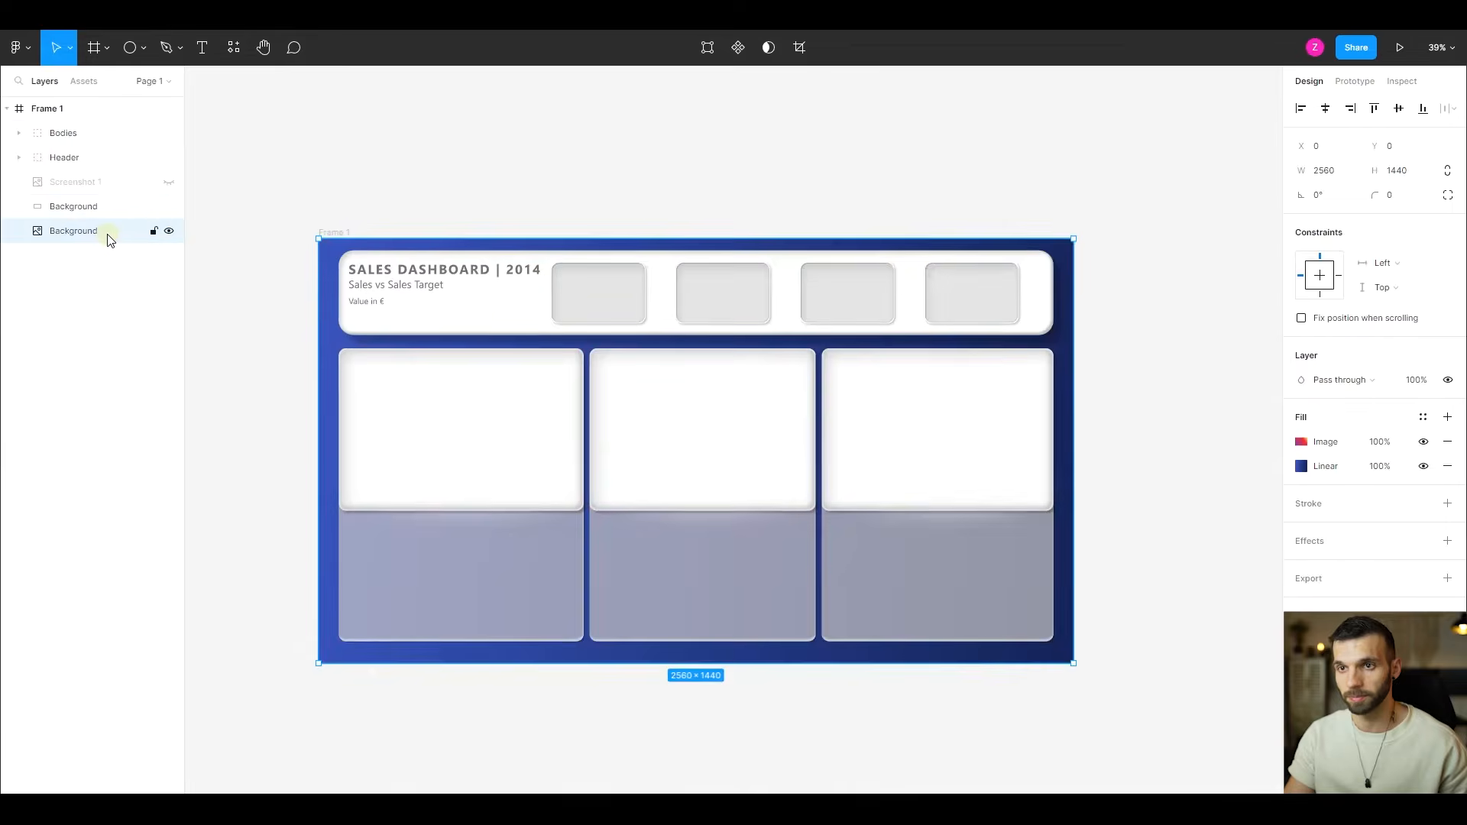
{"action": "left_click", "coordinate": [82, 203]}
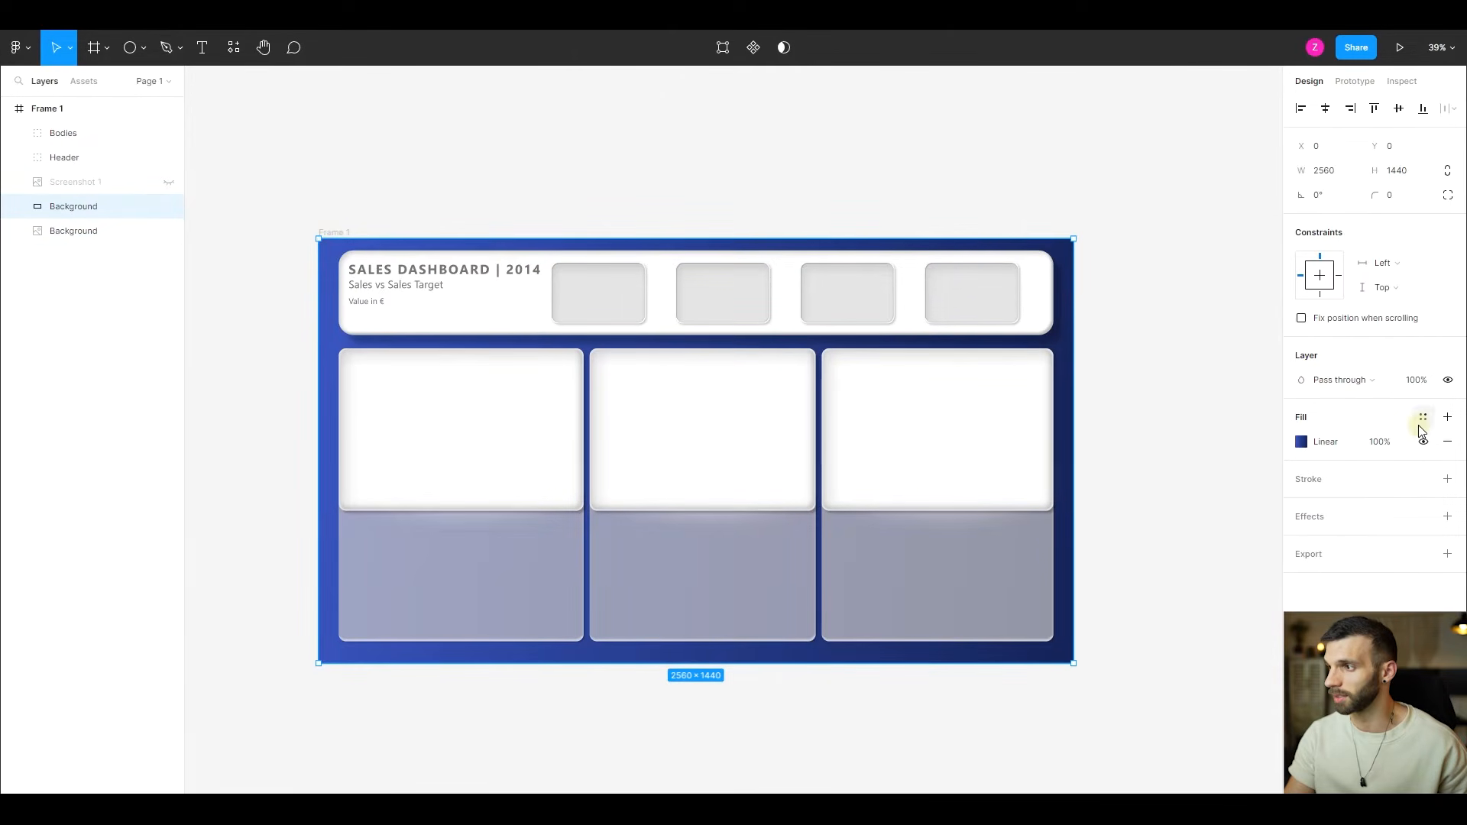
{"action": "type", "text": "70"}
{"action": "key", "text": "Return"}
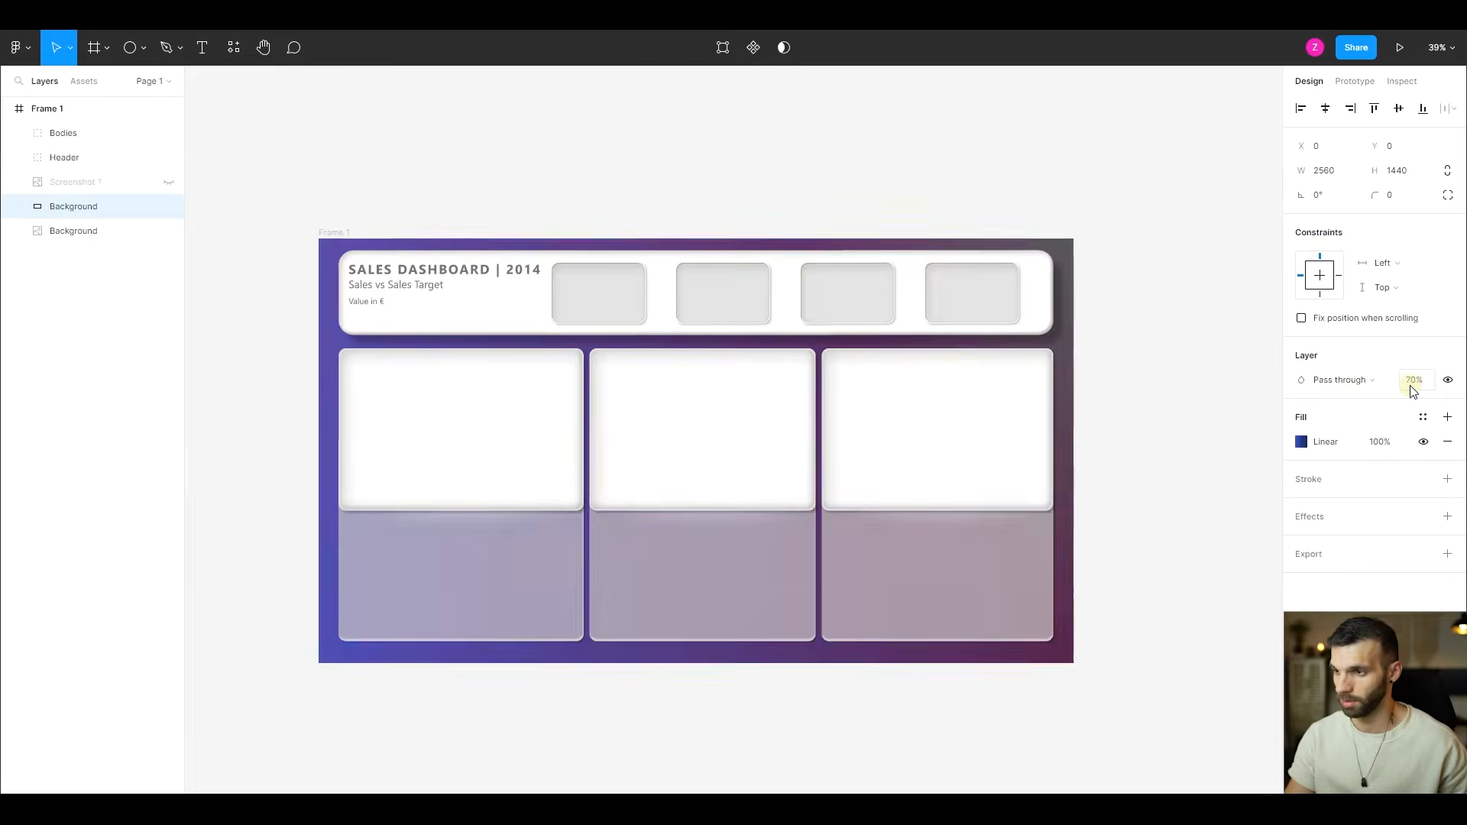
{"action": "key", "text": "Return"}
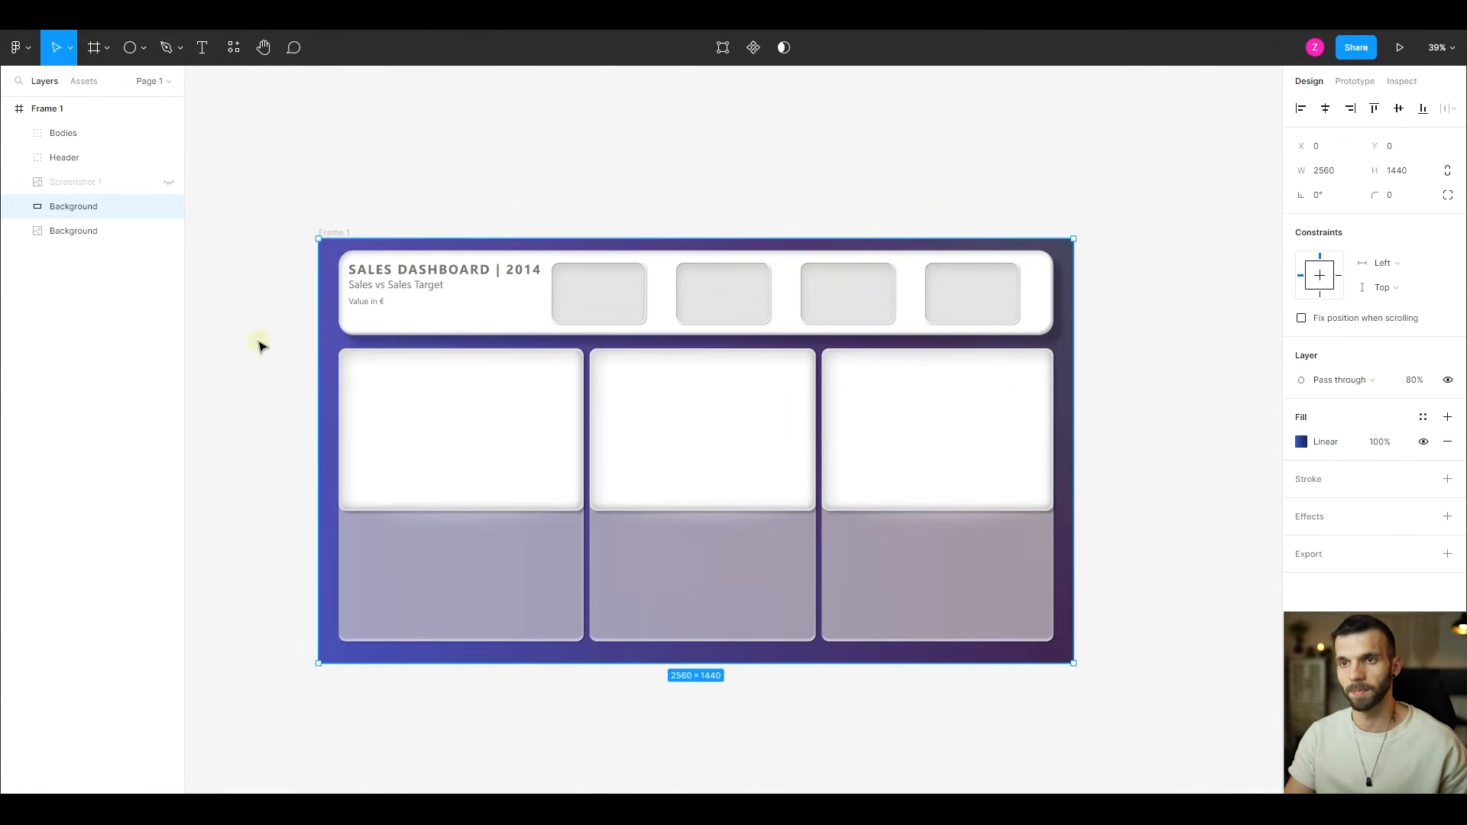
- Group the two Background layers and name the group Background
{"action": "left_click", "coordinate": [68, 230], "text": "shift"}
{"action": "key", "text": "ctrl+g"}
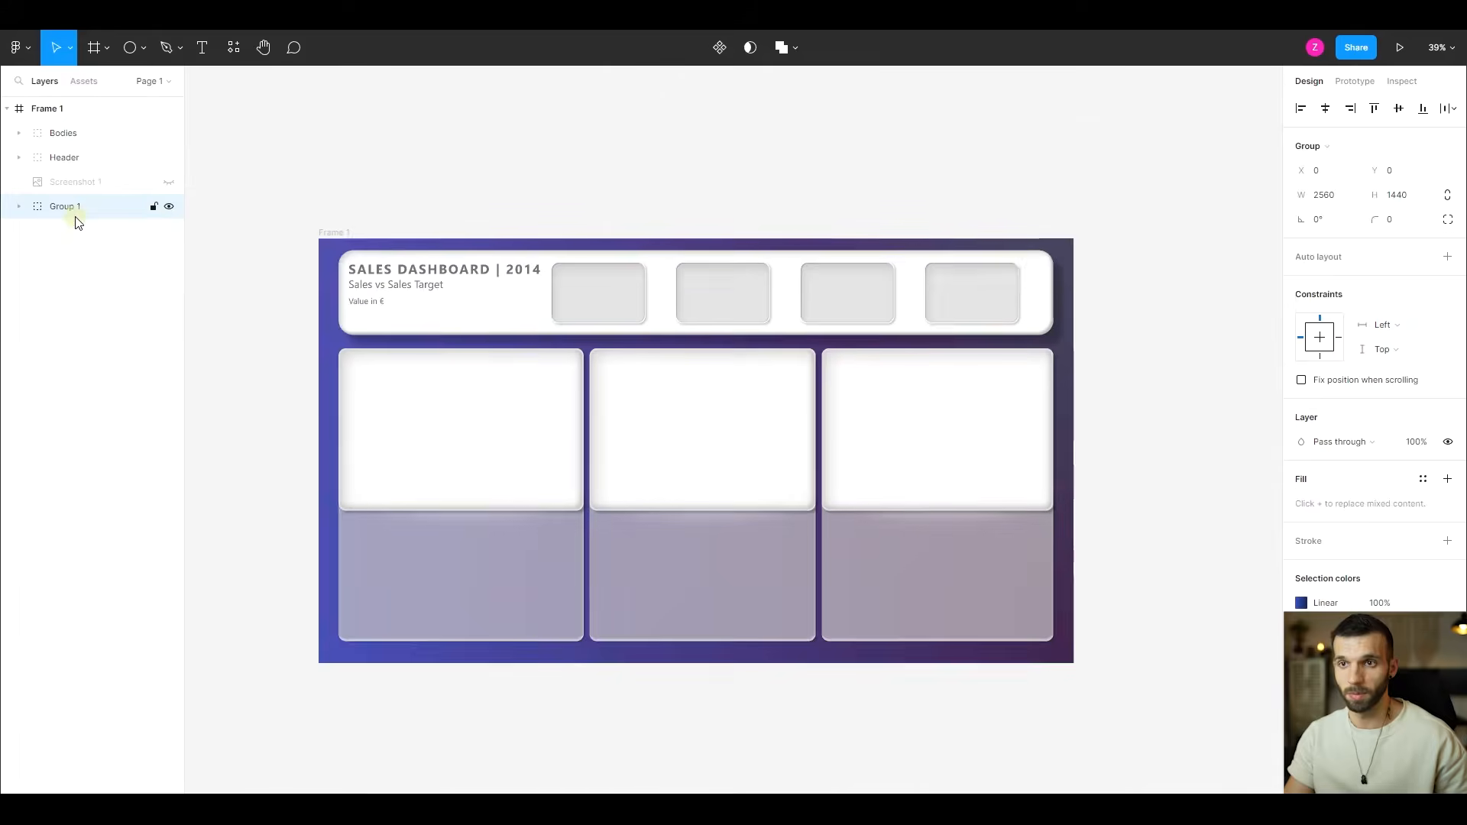
{"action": "double_click", "coordinate": [73, 208]}
{"action": "type", "text": "Background"}
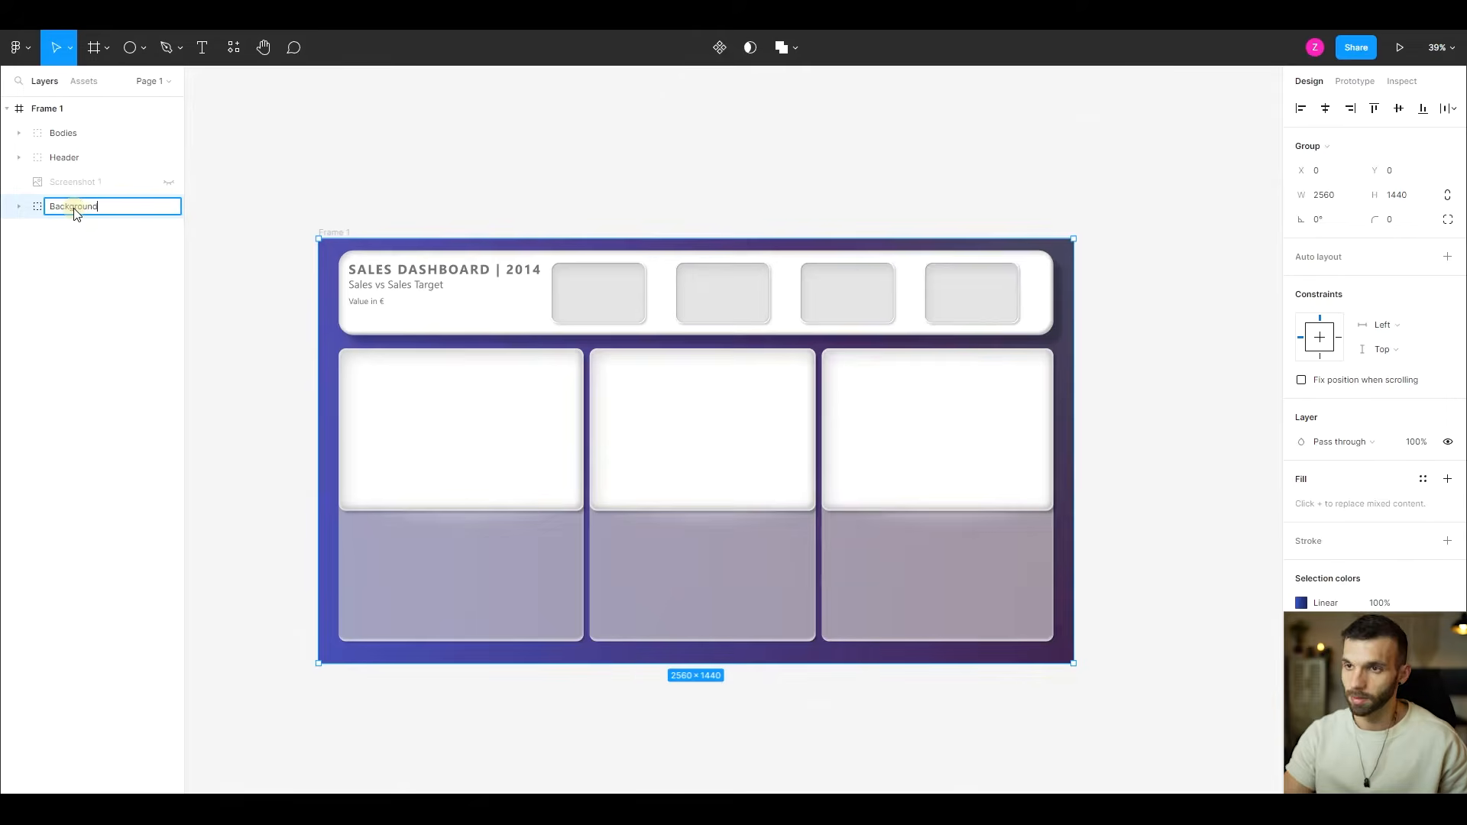
{"action": "key", "text": "Return"}
- Run the Iconify plugin and search its icon collections for "filter"
{"action": "scroll", "coordinate": [622, 210], "scroll_direction": "down", "scroll_amount": 2}
{"action": "scroll", "coordinate": [623, 208], "scroll_direction": "up", "scroll_amount": 3}
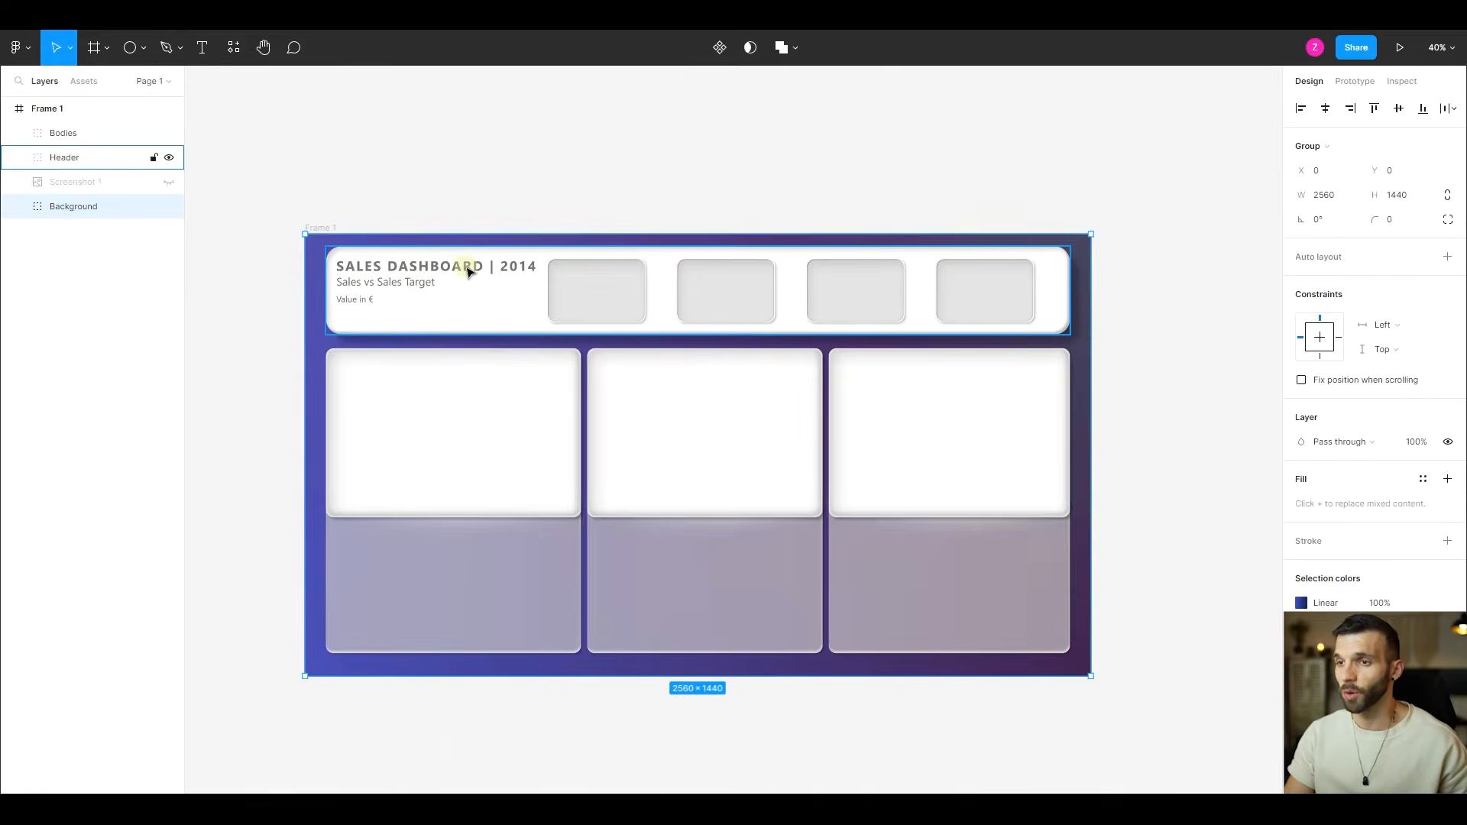
{"action": "scroll", "coordinate": [352, 314], "scroll_direction": "up", "scroll_amount": 5}
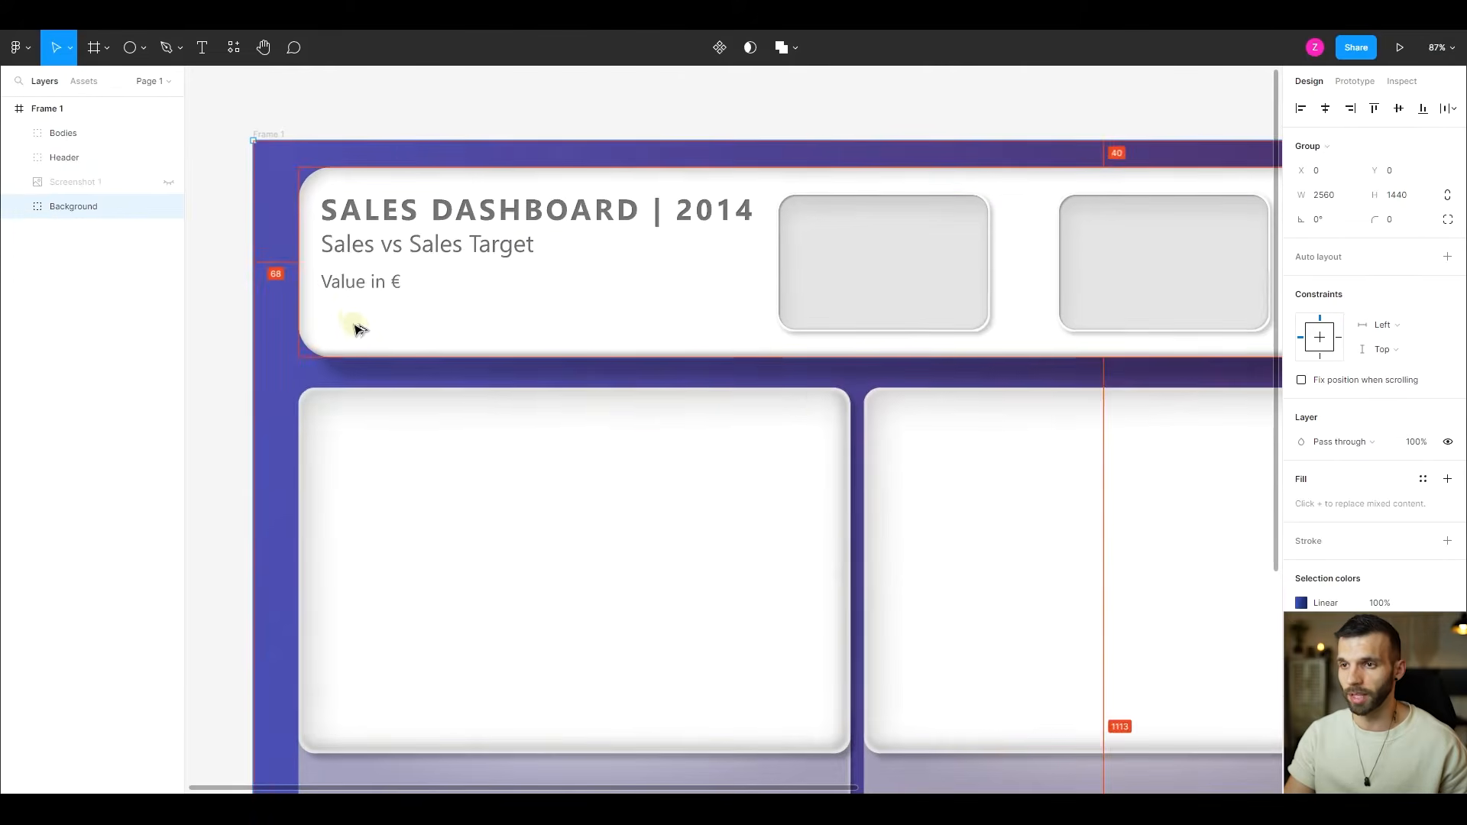
{"action": "left_click", "coordinate": [16, 47]}
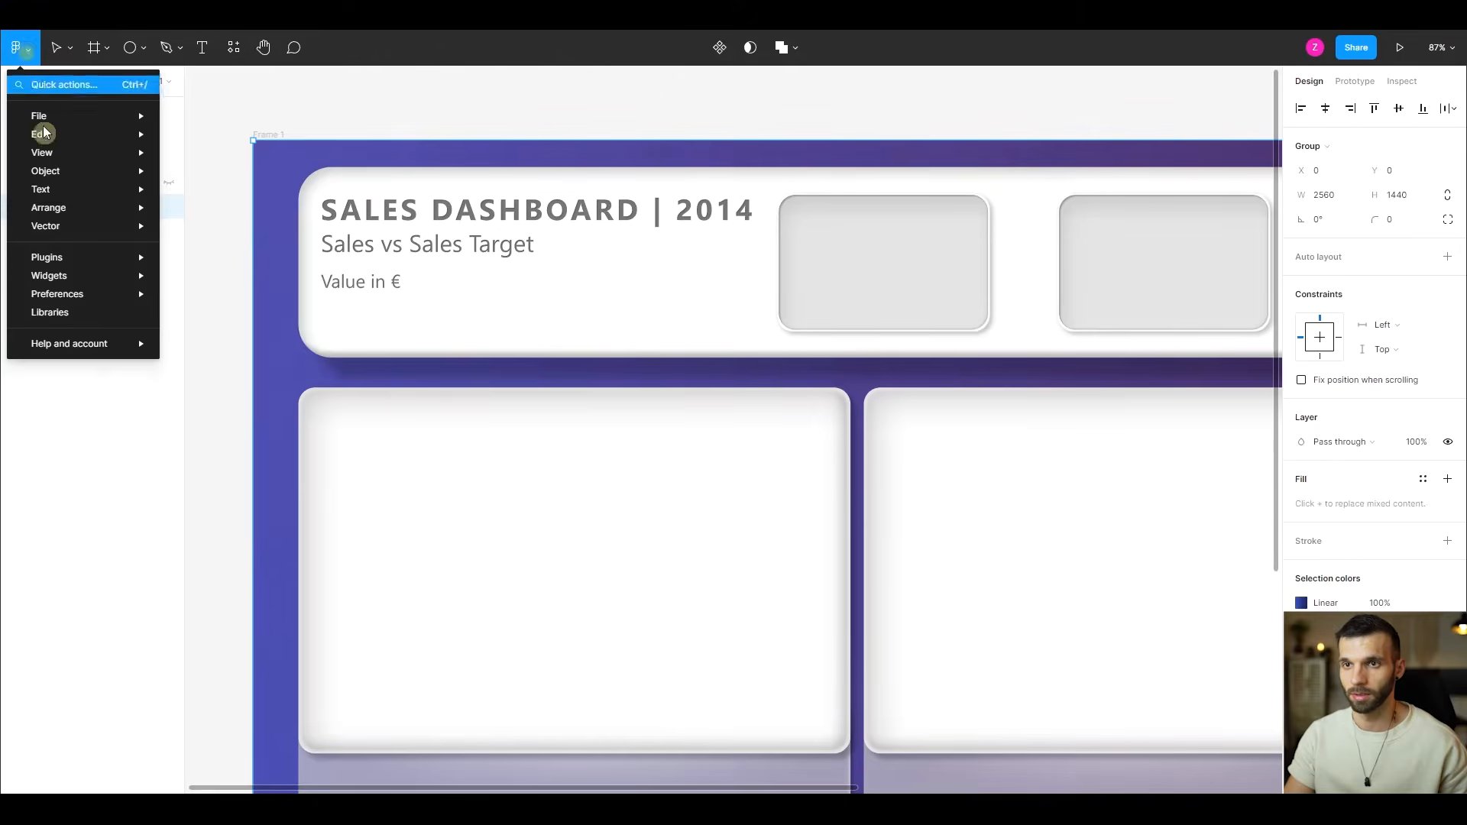
{"action": "mouse_move", "coordinate": [99, 258]}
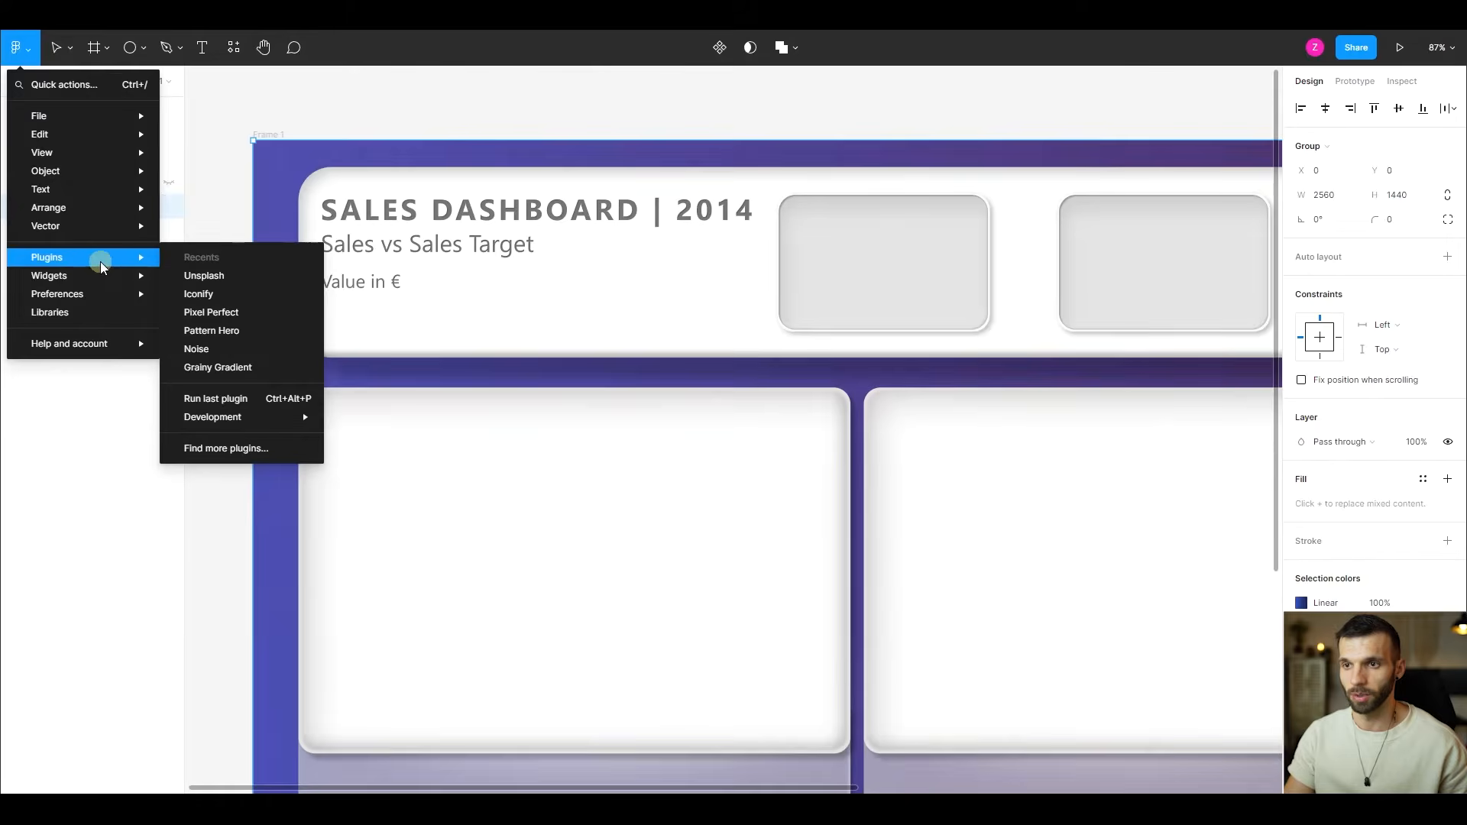
{"action": "left_click", "coordinate": [263, 449]}
{"action": "left_click", "coordinate": [269, 123]}
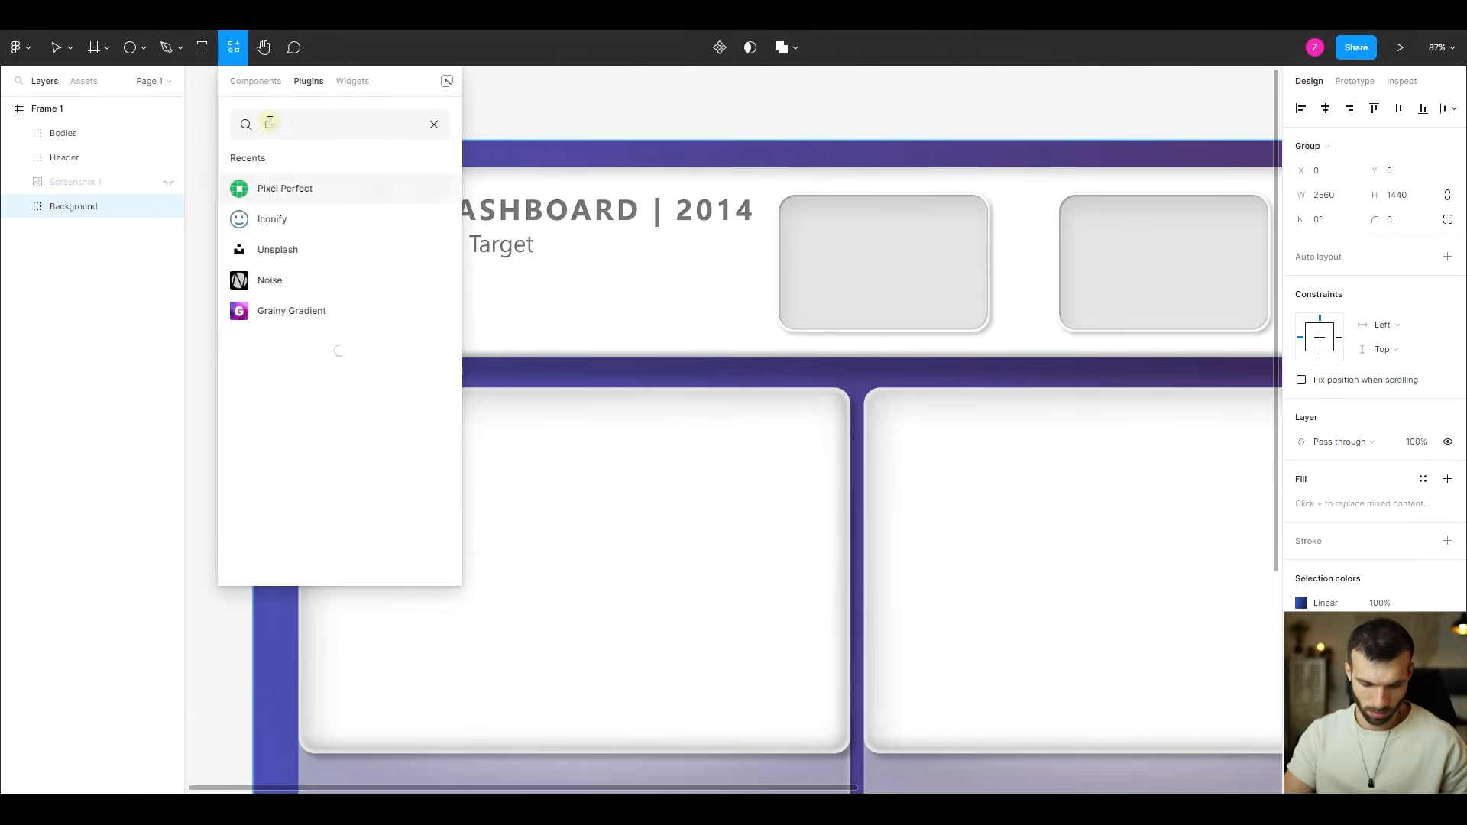
{"action": "key", "text": "Return"}
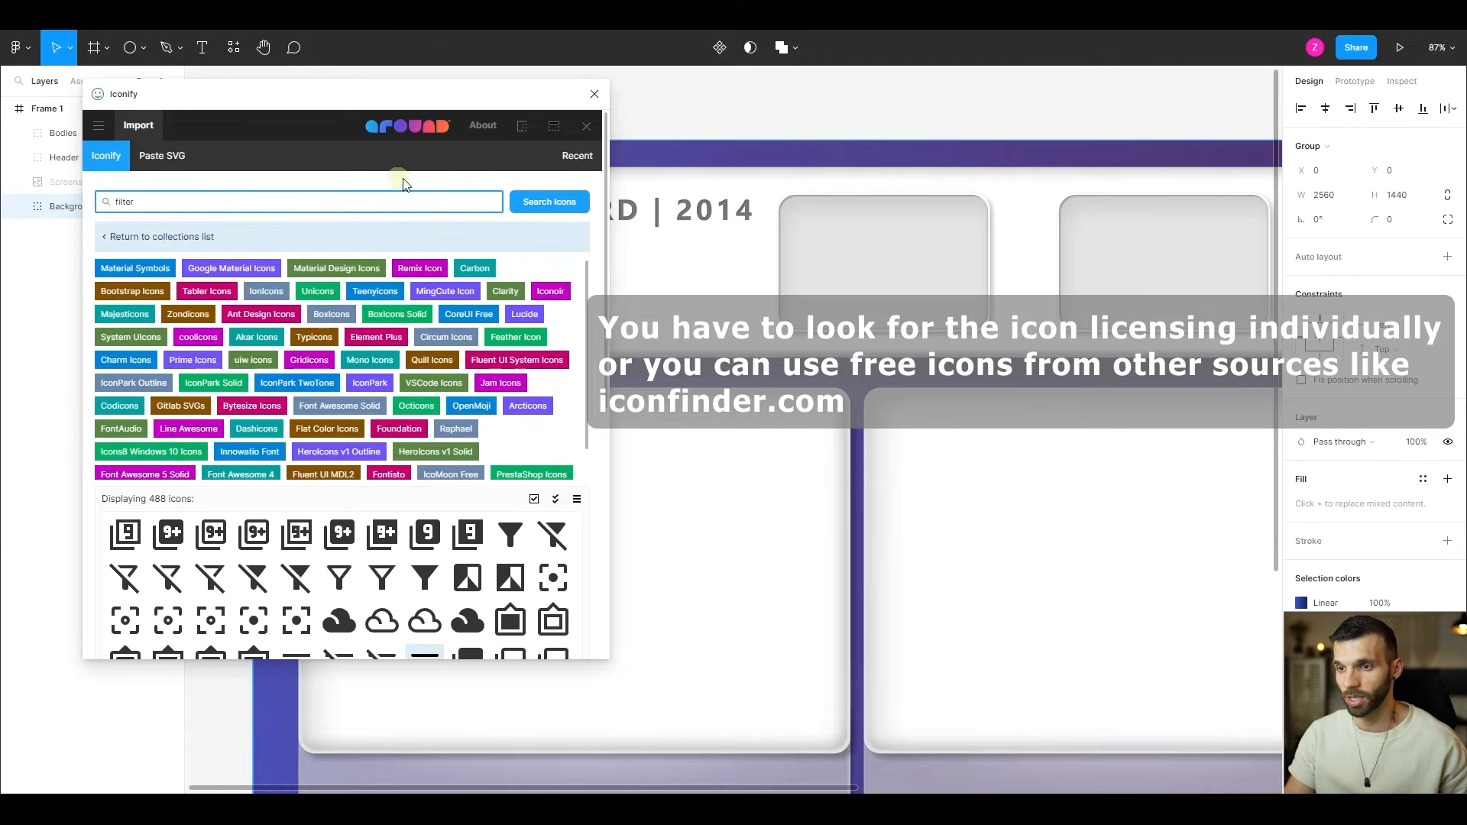
- Import the Material Symbols filter-list-rounded icon in colour #545454 with a height of 50, and close Iconify
{"action": "scroll", "coordinate": [360, 274], "scroll_direction": "down", "scroll_amount": 6}
{"action": "scroll", "coordinate": [252, 428], "scroll_direction": "up", "scroll_amount": 2}
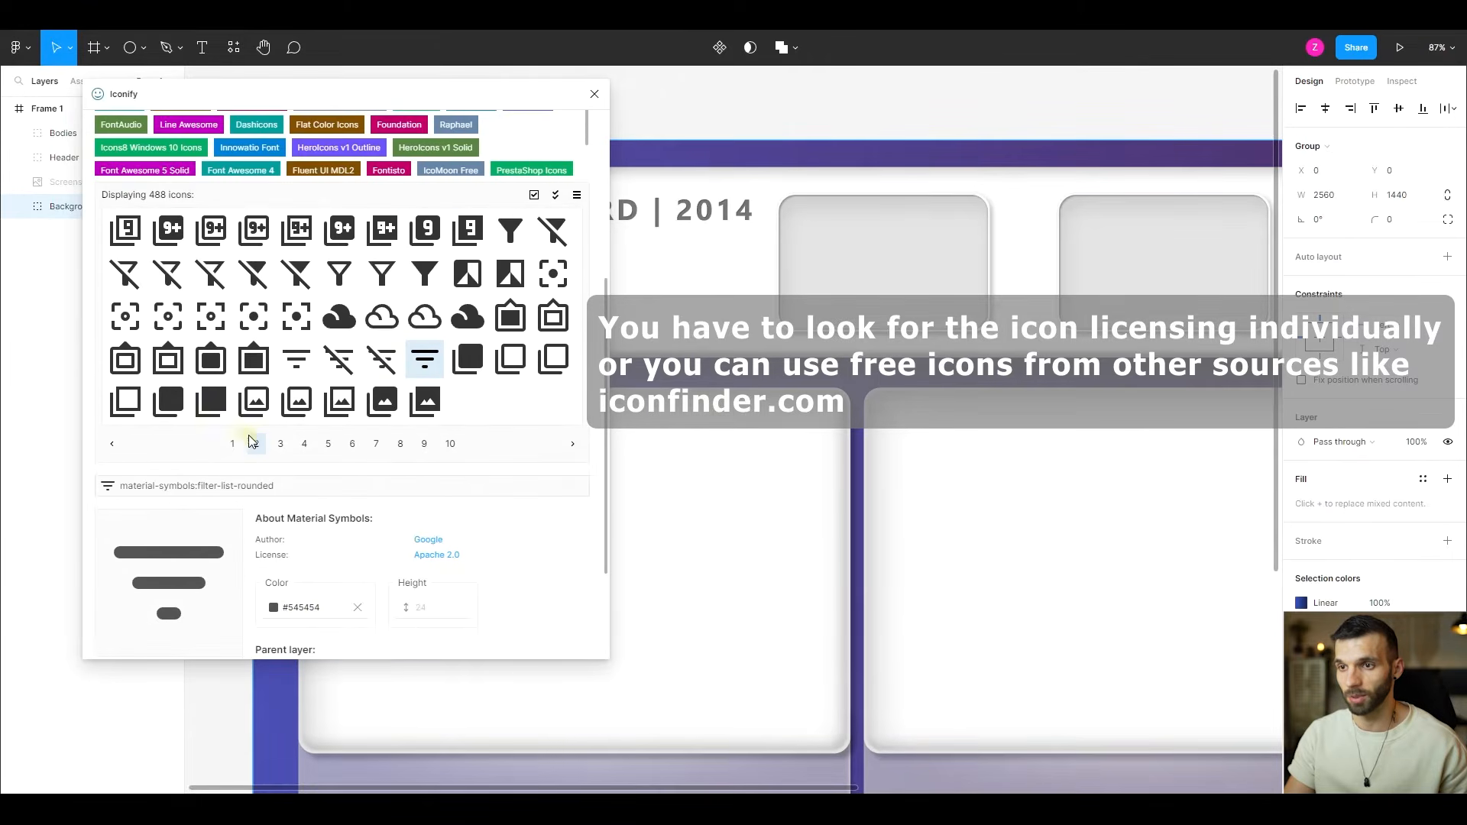
{"action": "scroll", "coordinate": [320, 500], "scroll_direction": "up", "scroll_amount": 2}
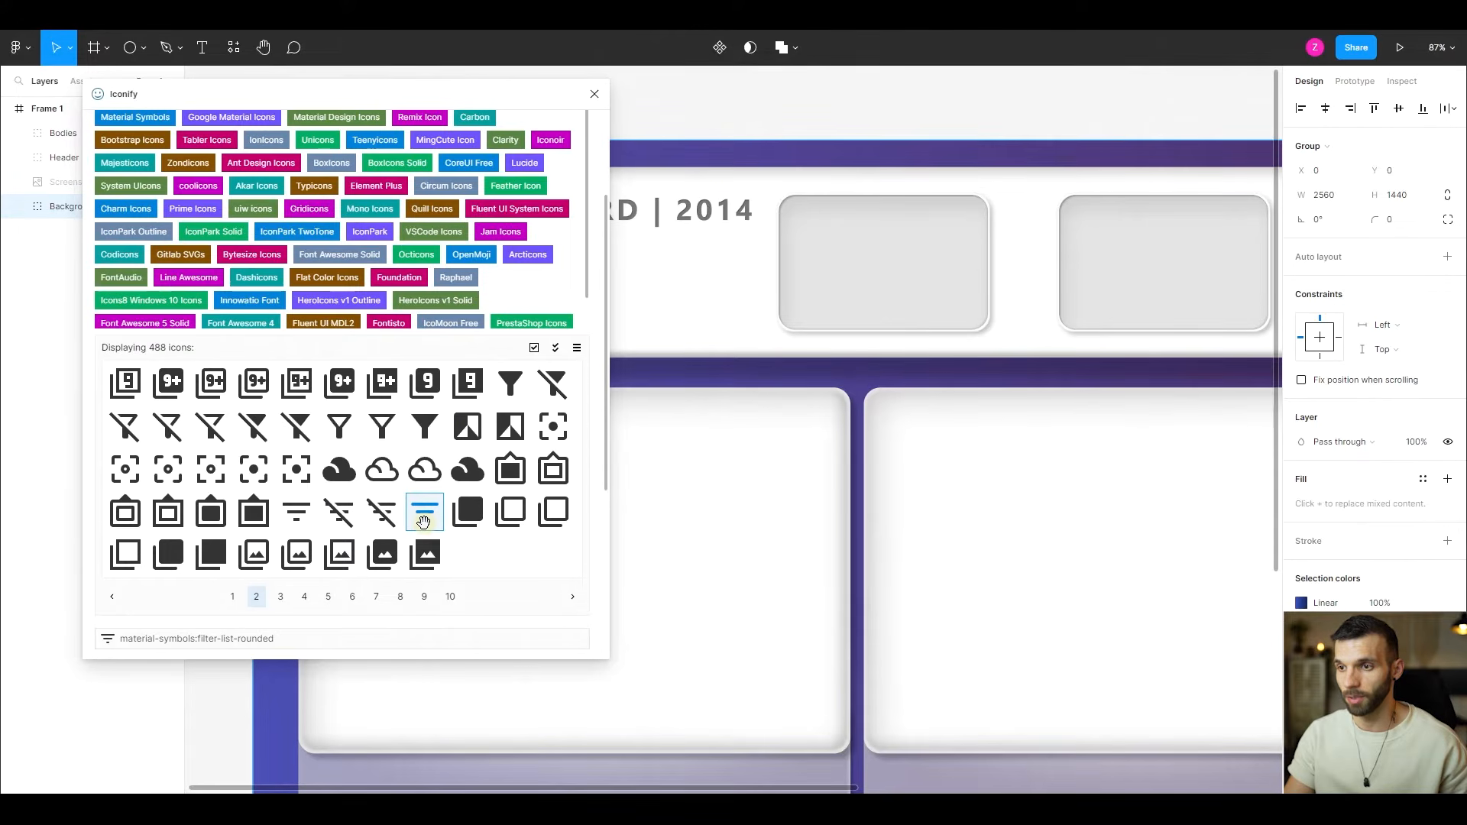
{"action": "scroll", "coordinate": [374, 428], "scroll_direction": "down", "scroll_amount": 4}
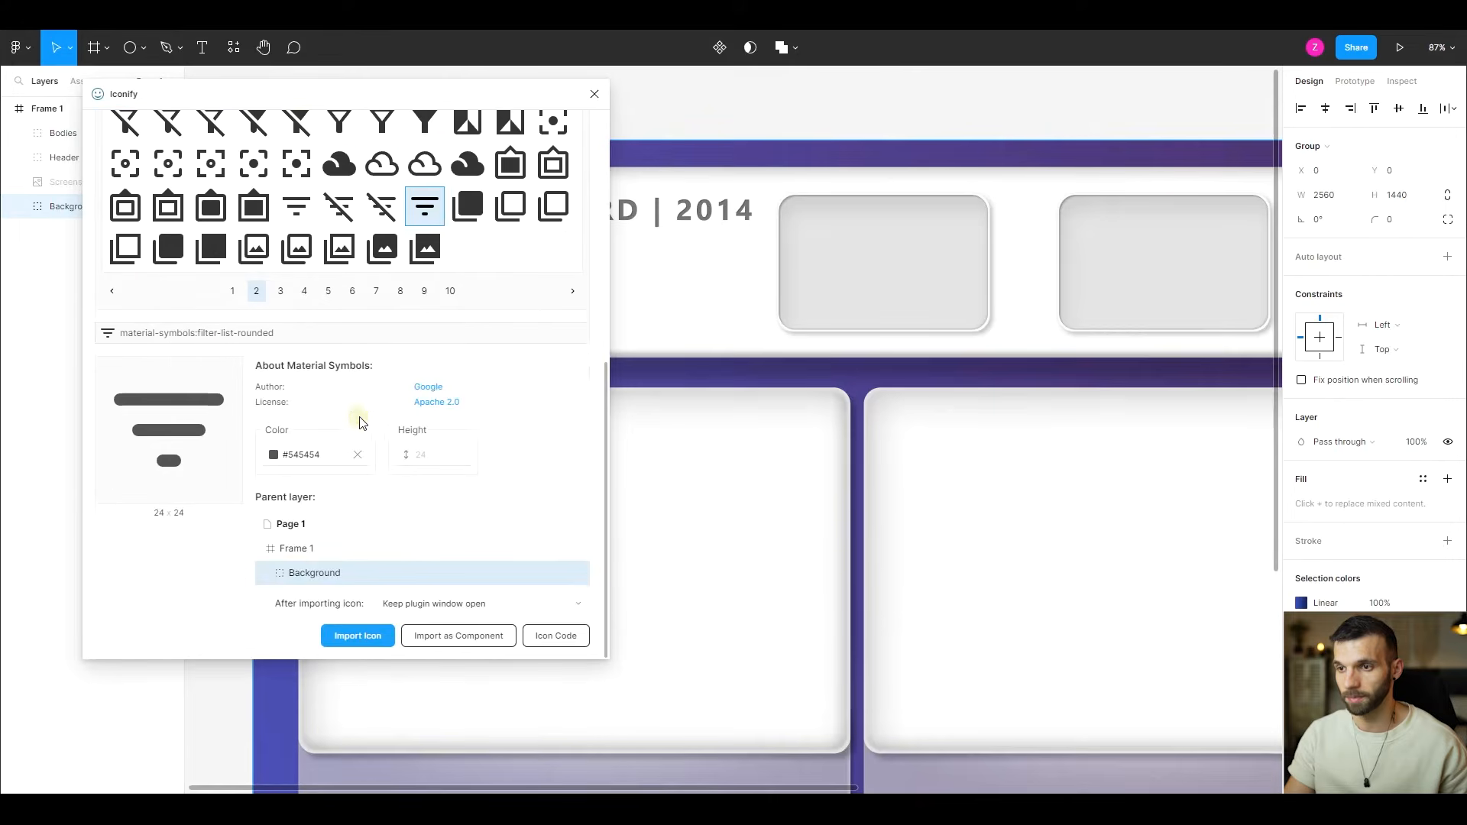
{"action": "left_click", "coordinate": [306, 454]}
{"action": "left_click", "coordinate": [306, 454]}
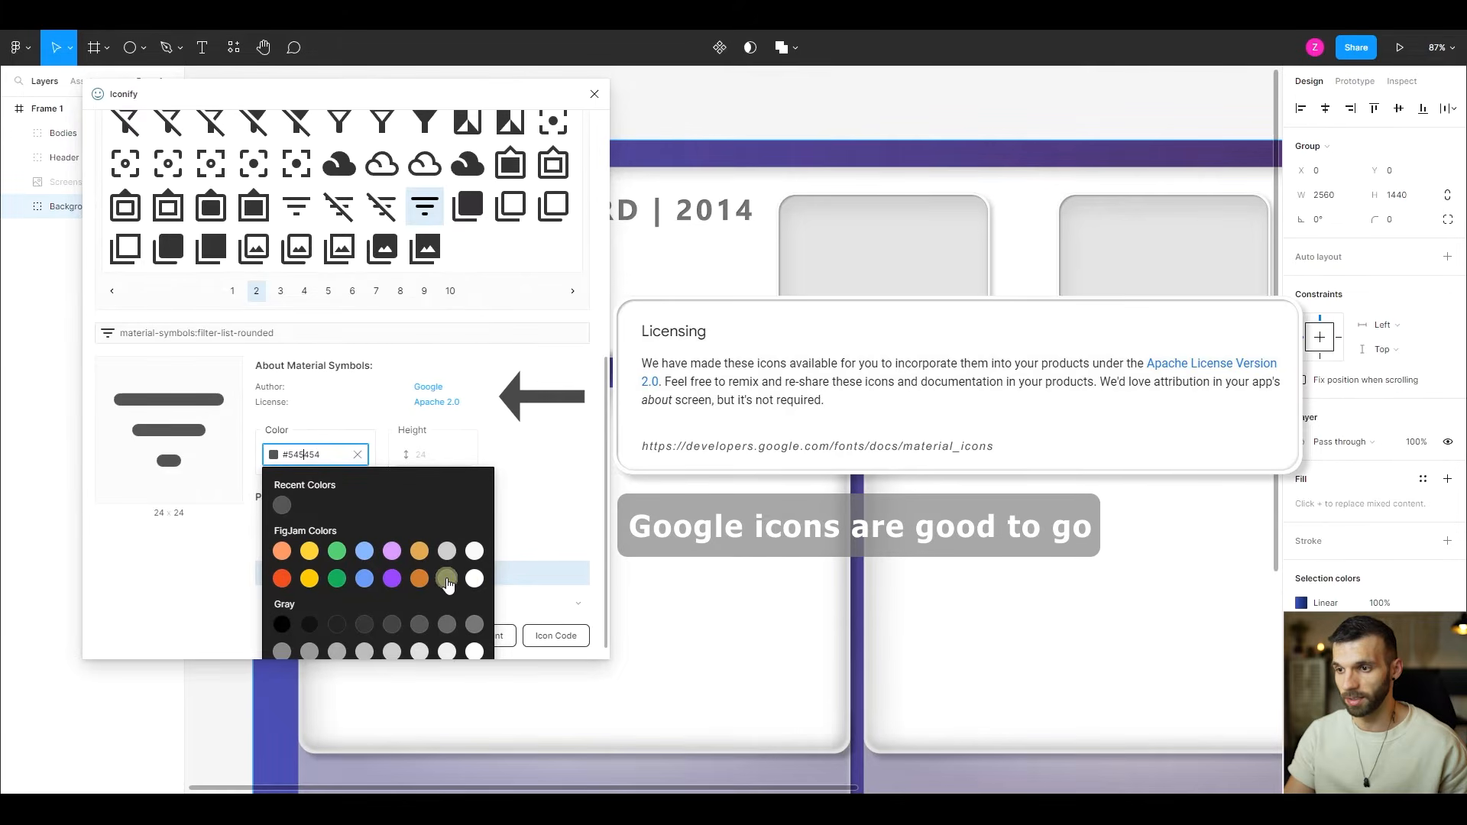
{"action": "left_click", "coordinate": [328, 291]}
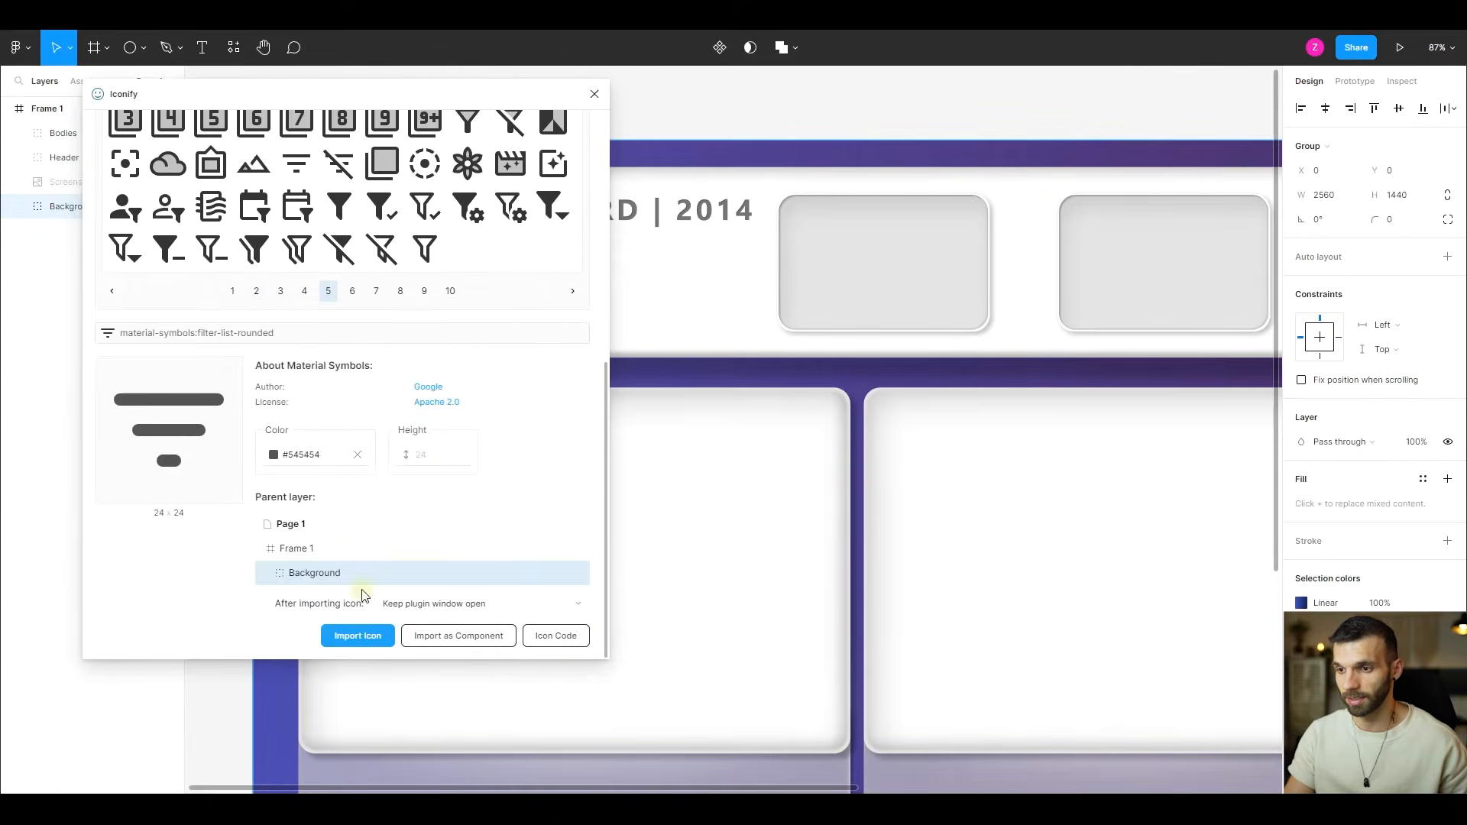
{"action": "left_click", "coordinate": [367, 638]}
{"action": "left_click", "coordinate": [431, 457]}
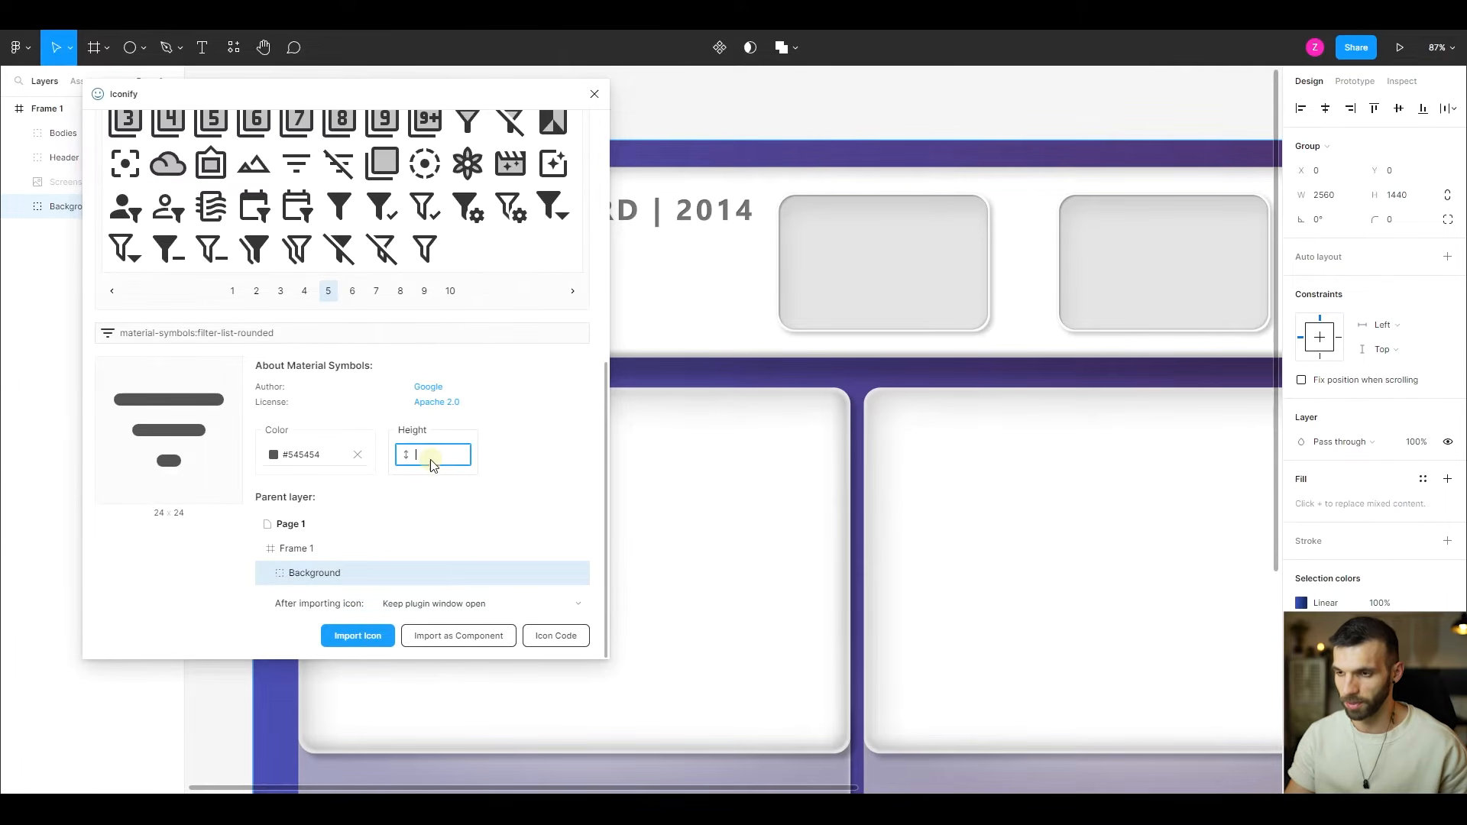
{"action": "type", "text": "50"}
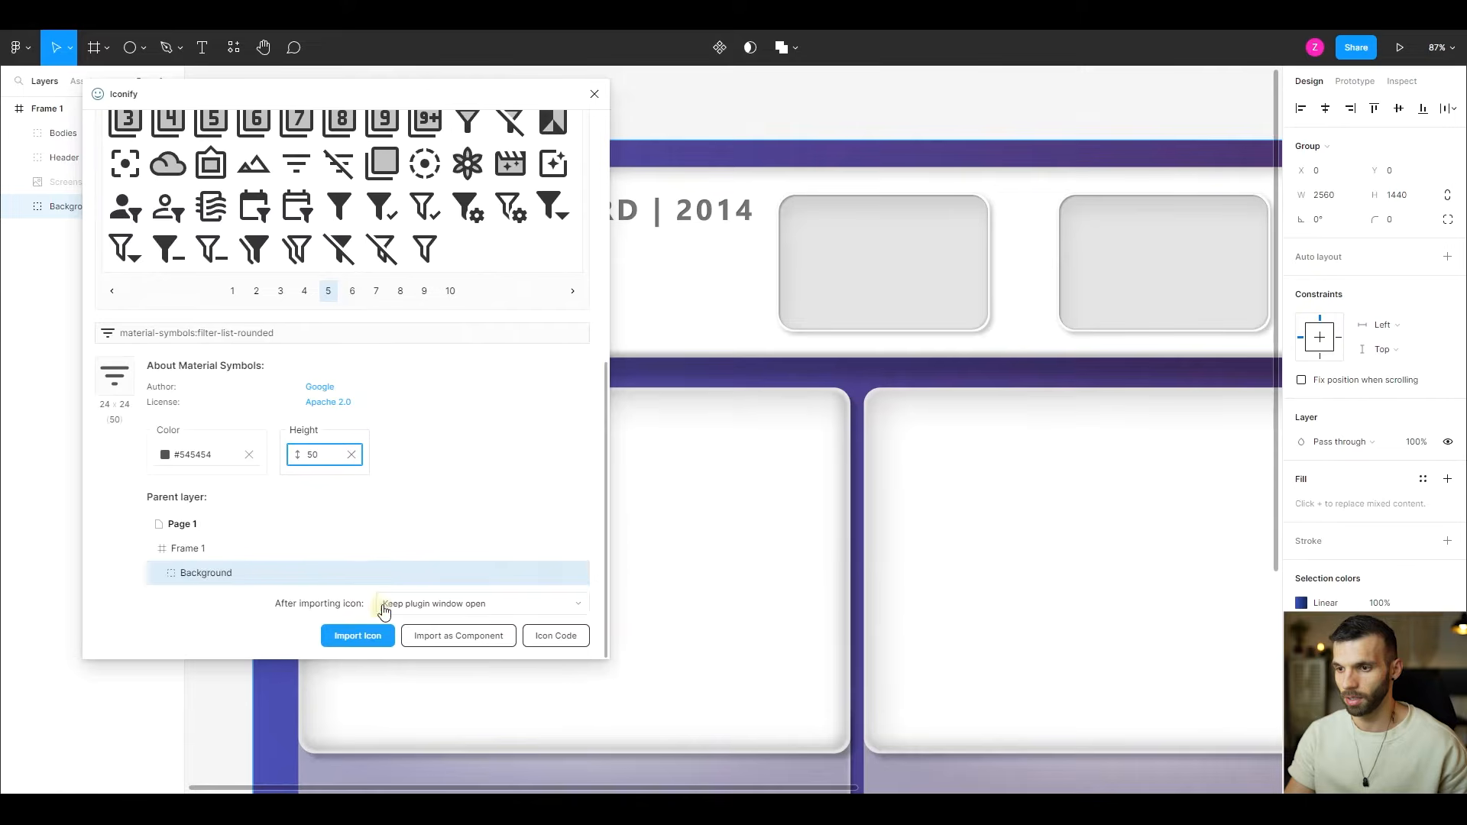
{"action": "left_click", "coordinate": [377, 636]}
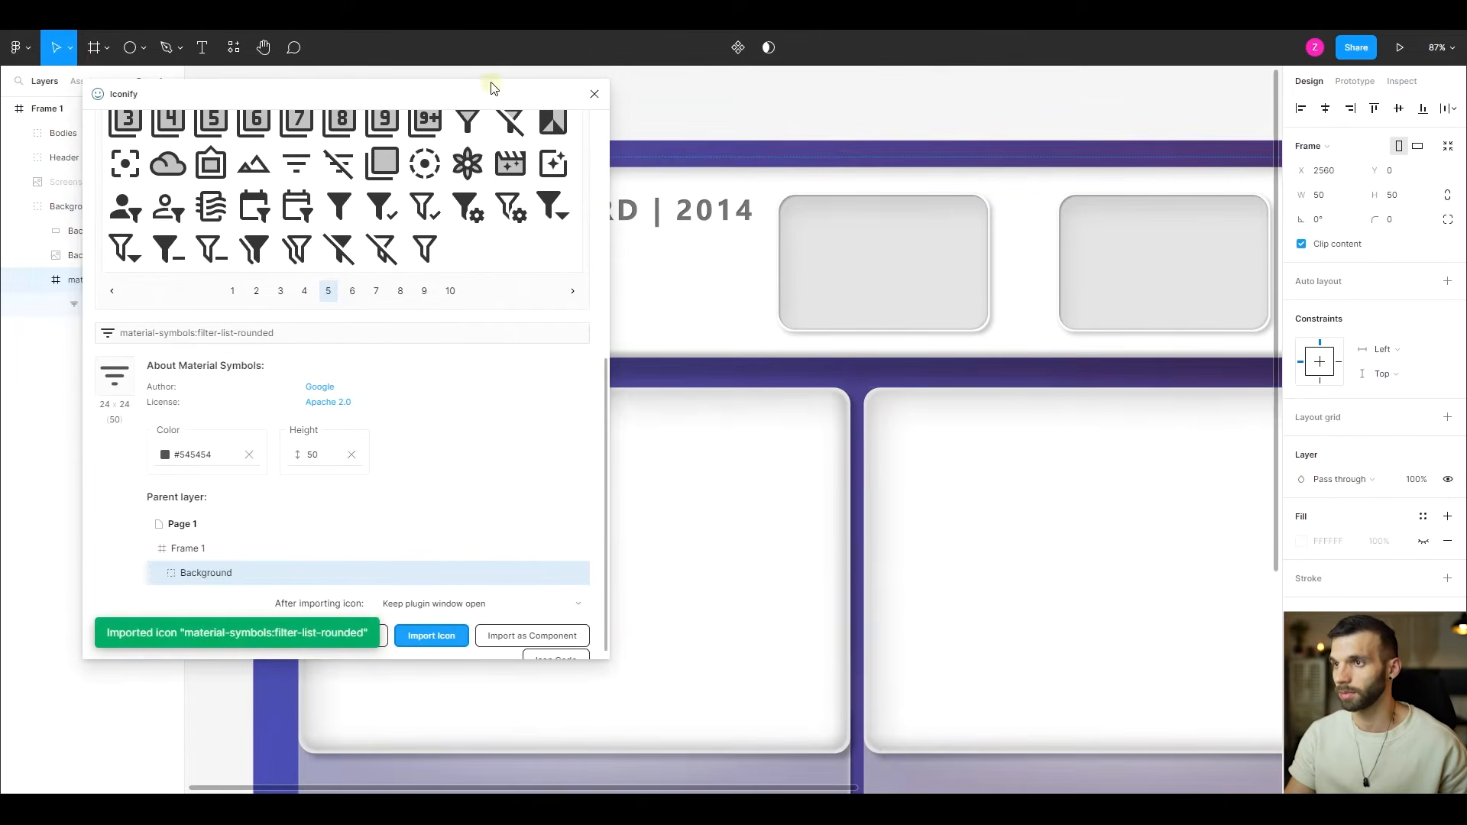
{"action": "left_click", "coordinate": [592, 96]}
- Place the imported filter icon below the "Value in €" text in the header and bring its layer to the front of Frame 1
{"action": "scroll", "coordinate": [828, 479], "scroll_direction": "down", "scroll_amount": 10}
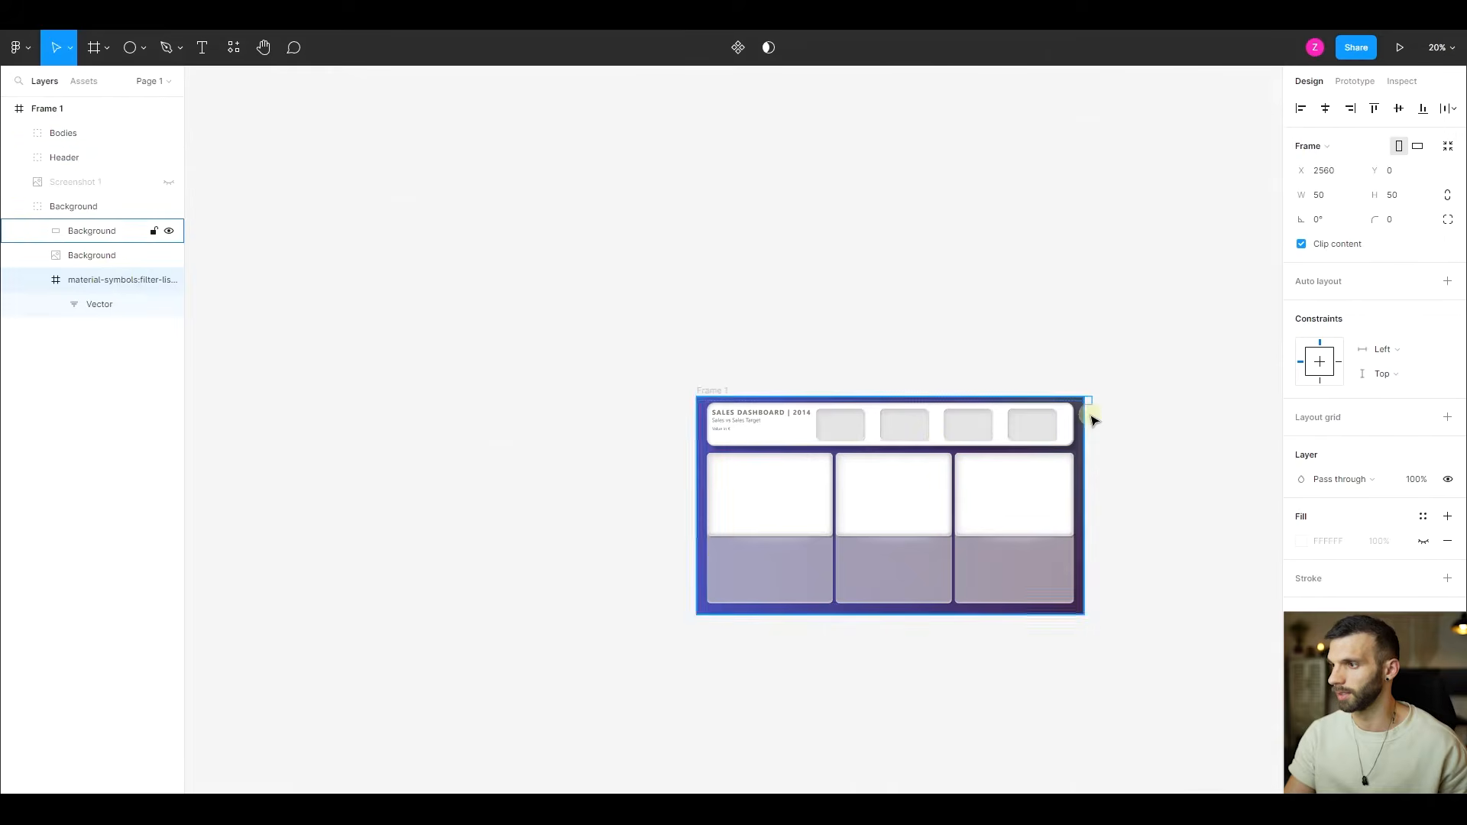
{"action": "scroll", "coordinate": [1092, 410], "scroll_direction": "up", "scroll_amount": 3}
{"action": "scroll", "coordinate": [1091, 411], "scroll_direction": "up", "scroll_amount": 4}
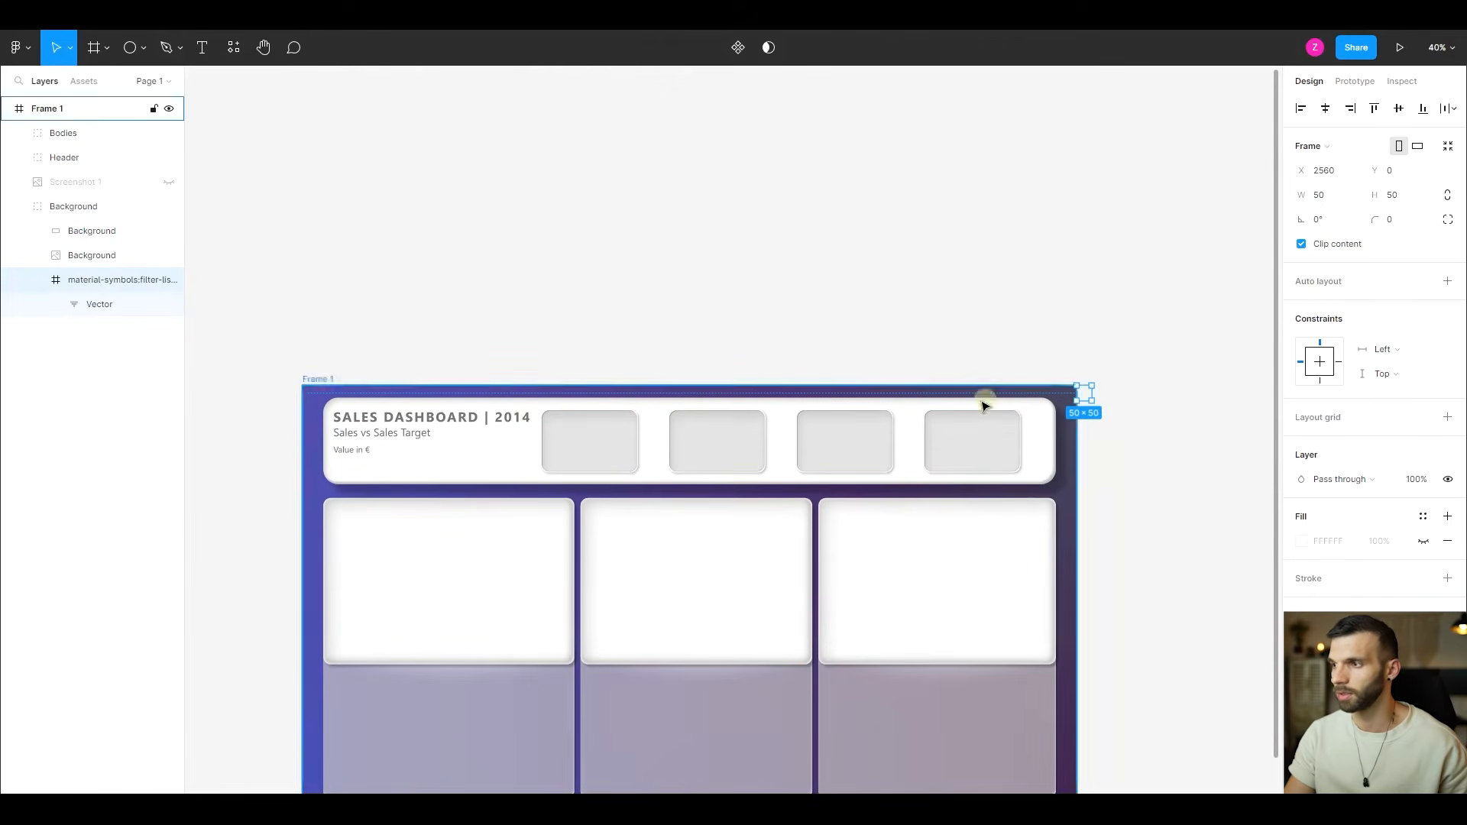
{"action": "left_click_drag", "start_coordinate": [1086, 396], "coordinate": [344, 471]}
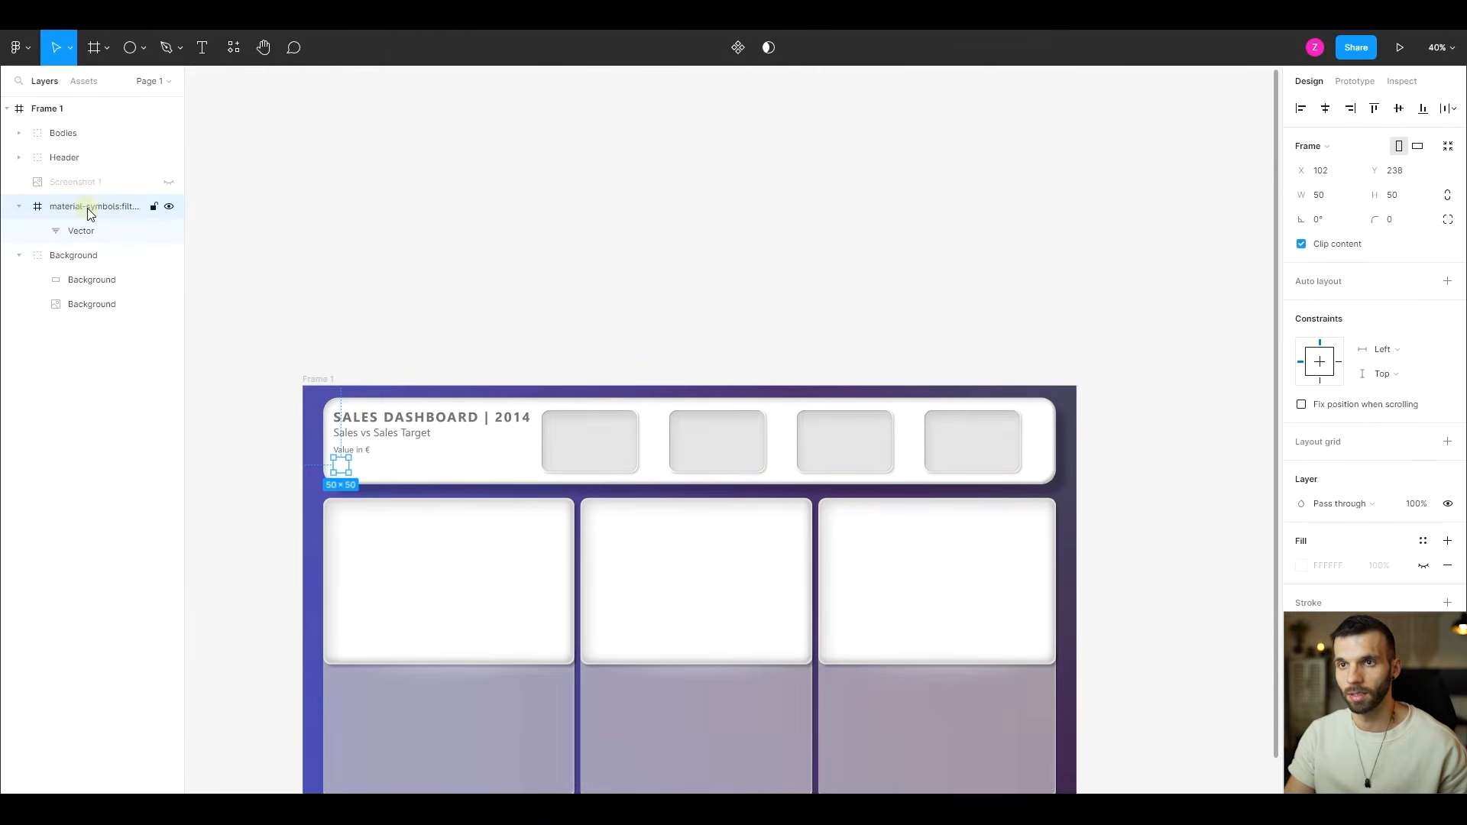
{"action": "left_click_drag", "start_coordinate": [60, 124], "coordinate": [60, 123]}
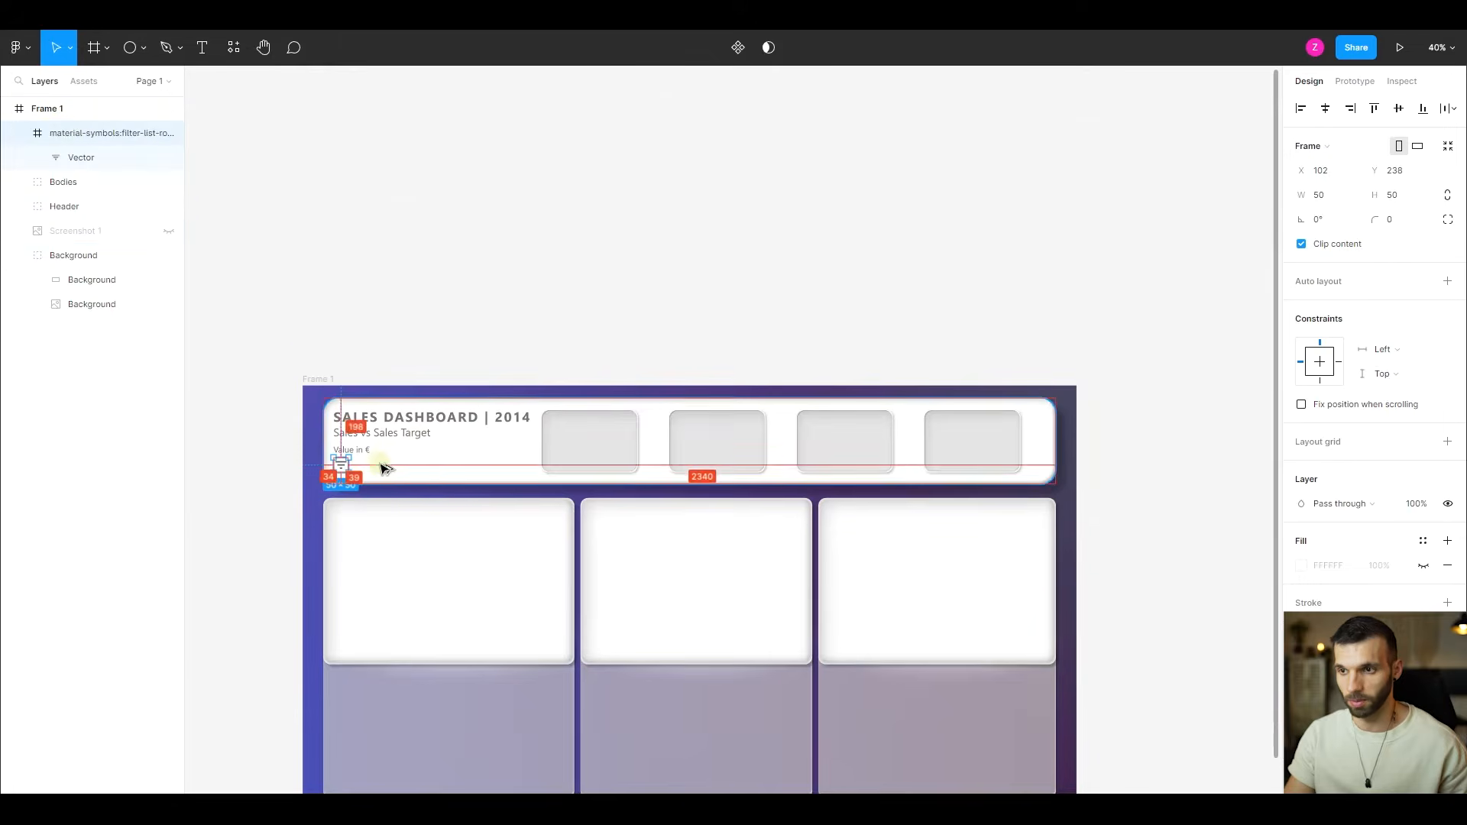
- Take the filter icon's Vector out of its icon frame to the top of Frame 1 and delete the leftover frame
{"action": "scroll", "coordinate": [344, 480], "scroll_direction": "up", "scroll_amount": 7}
{"action": "left_click", "coordinate": [87, 161]}
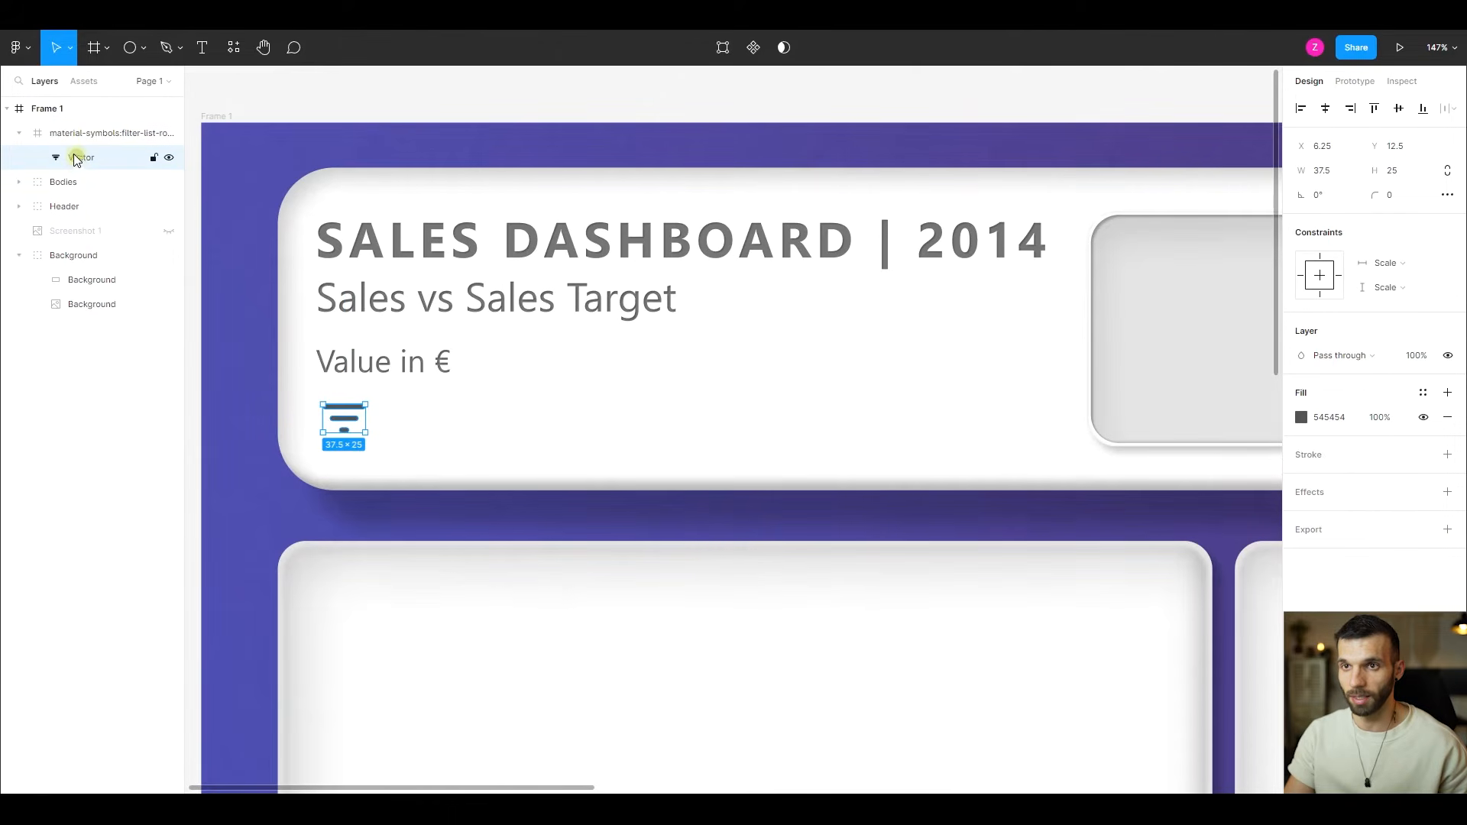
{"action": "left_click_drag", "start_coordinate": [76, 158], "coordinate": [62, 123]}
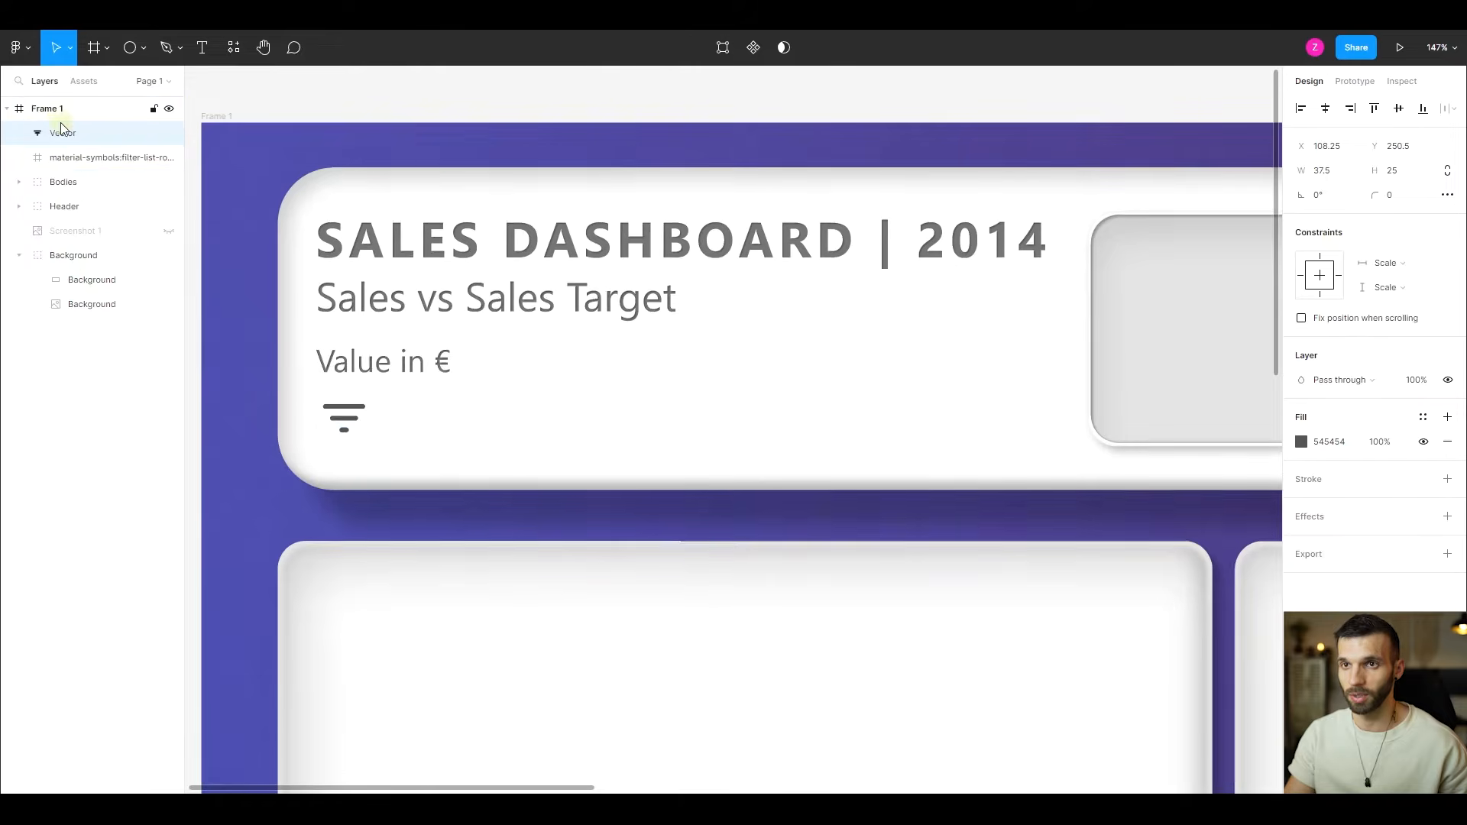
{"action": "left_click", "coordinate": [82, 158]}
{"action": "key", "text": "Delete"}
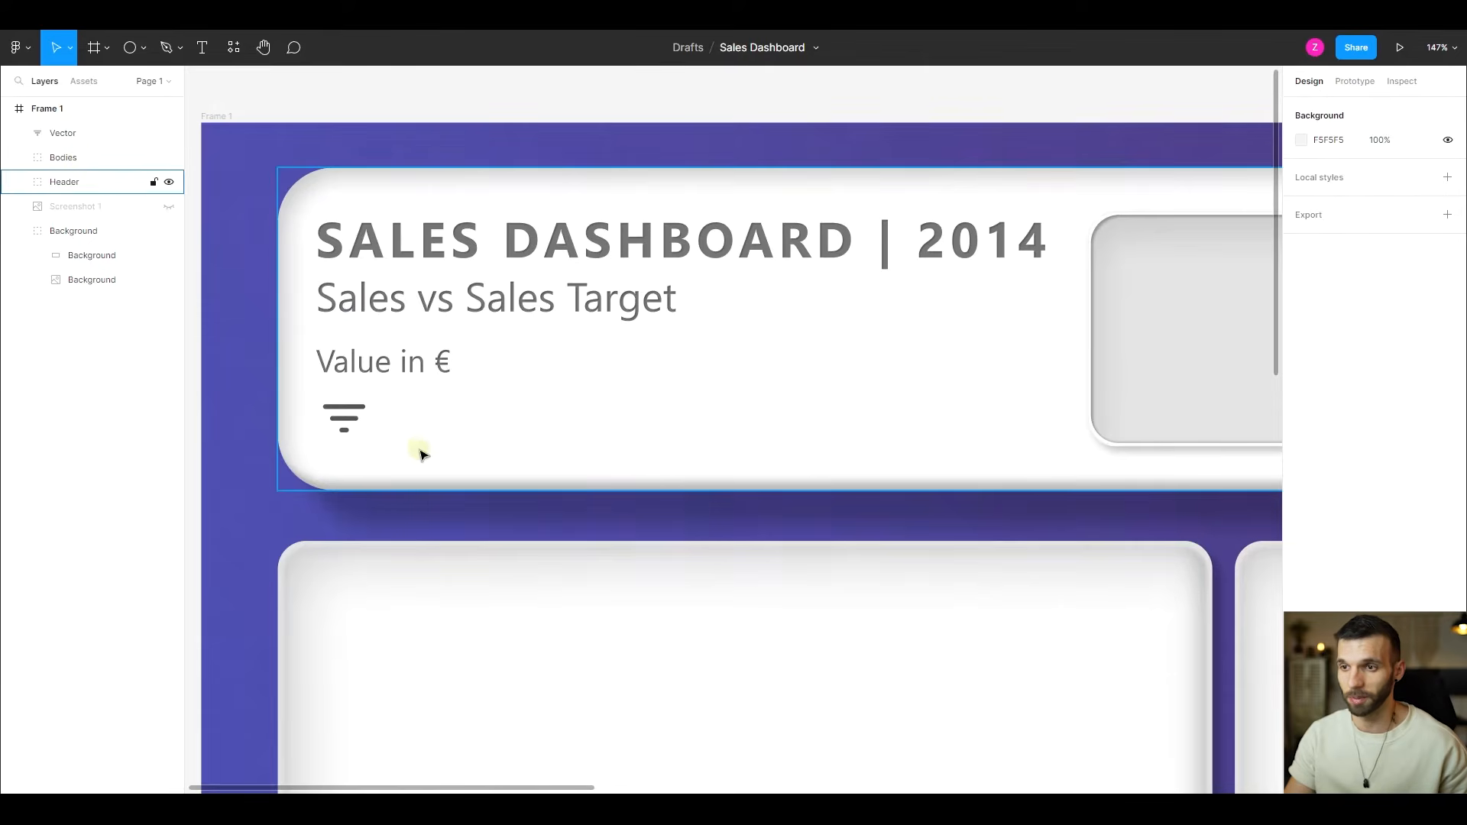
- Resize the filter icon vector to 40 × 31 and change its solid fill to red DB5252
{"action": "scroll", "coordinate": [344, 420], "scroll_direction": "up", "scroll_amount": 5}
{"action": "left_click", "coordinate": [333, 397]}
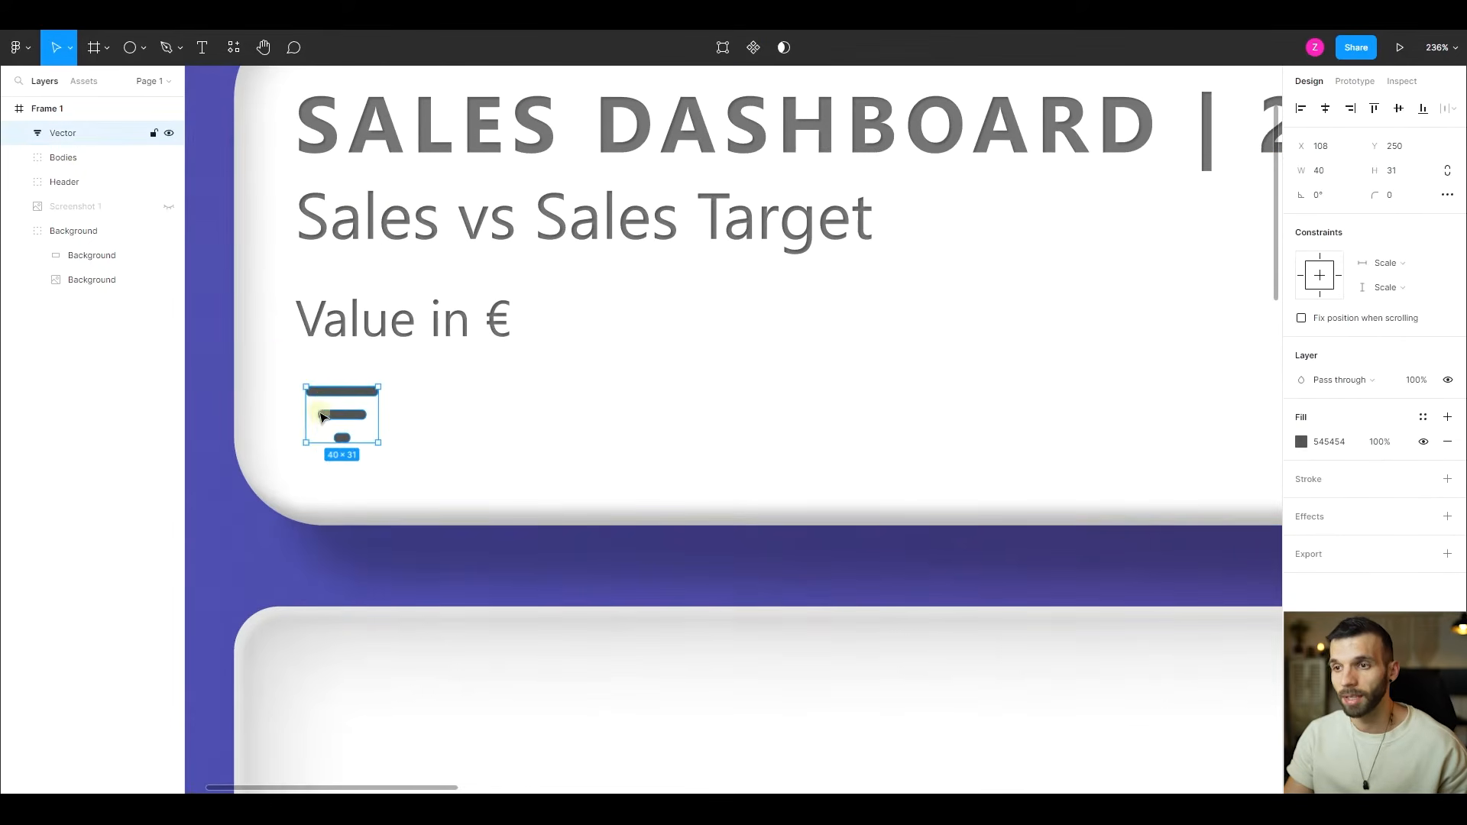
{"action": "scroll", "coordinate": [336, 405], "scroll_direction": "up", "scroll_amount": 10}
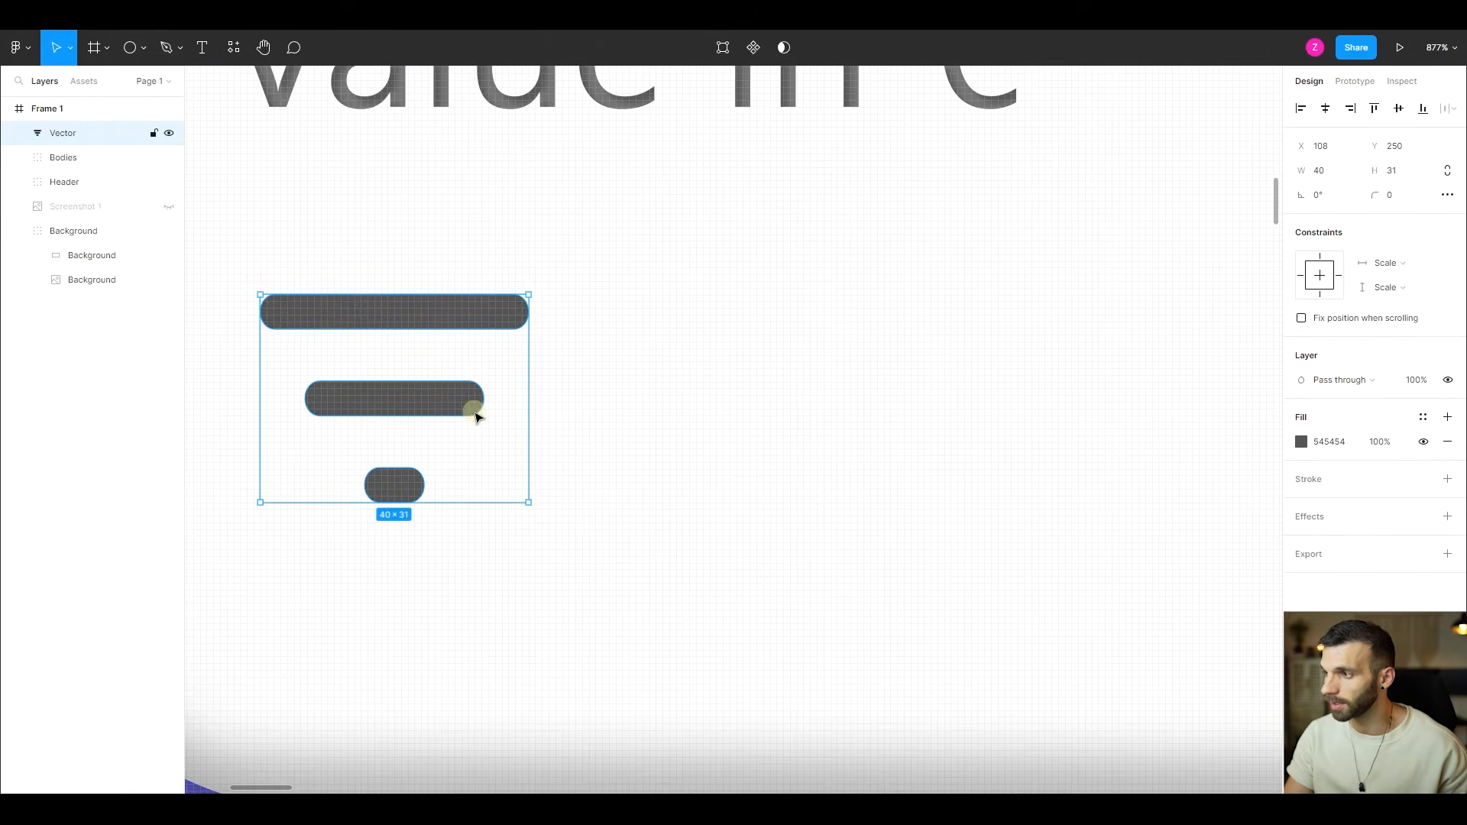
{"action": "left_click", "coordinate": [1302, 441]}
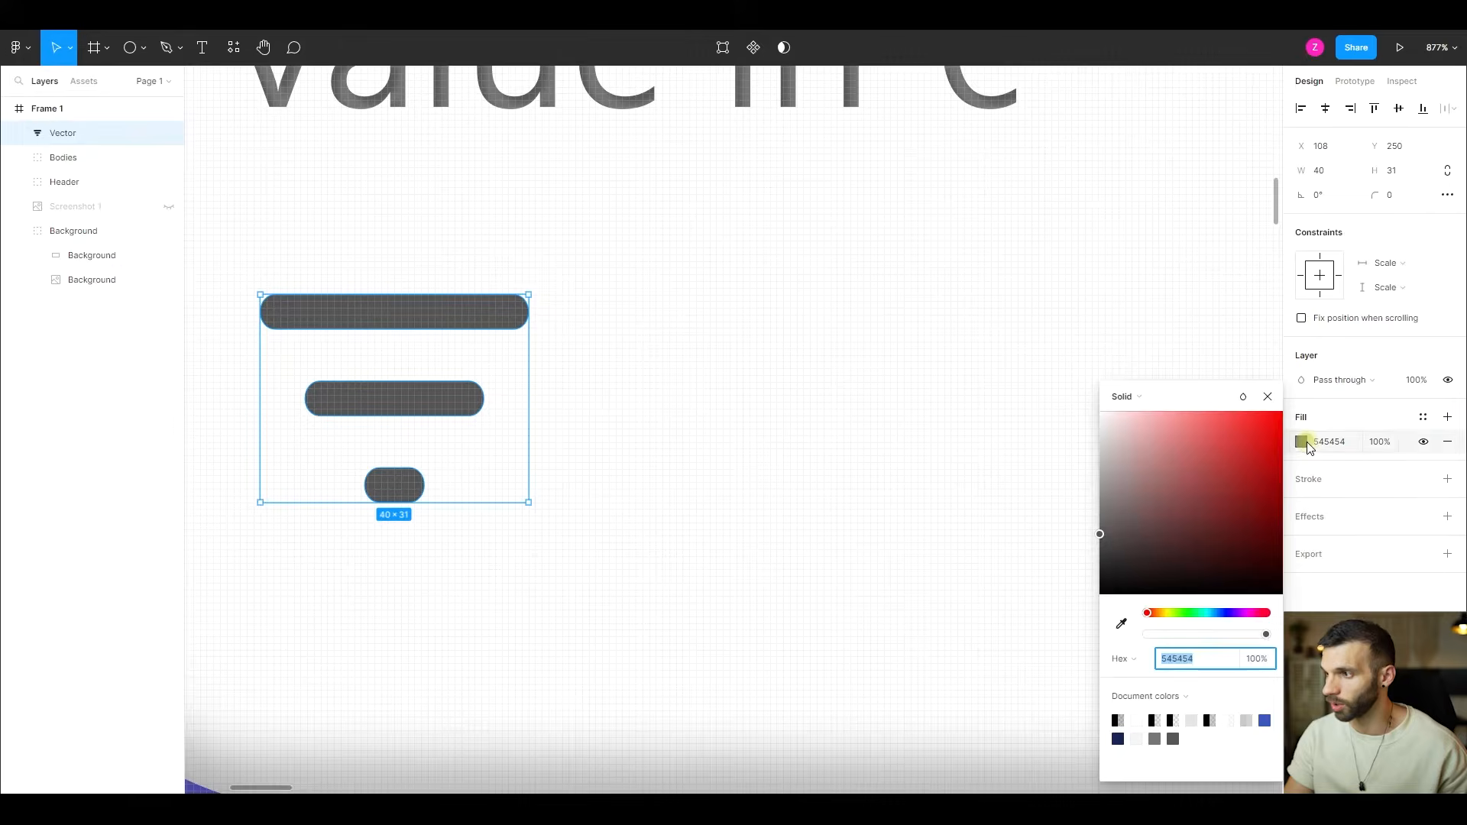
{"action": "left_click_drag", "start_coordinate": [1169, 484], "coordinate": [1218, 450]}
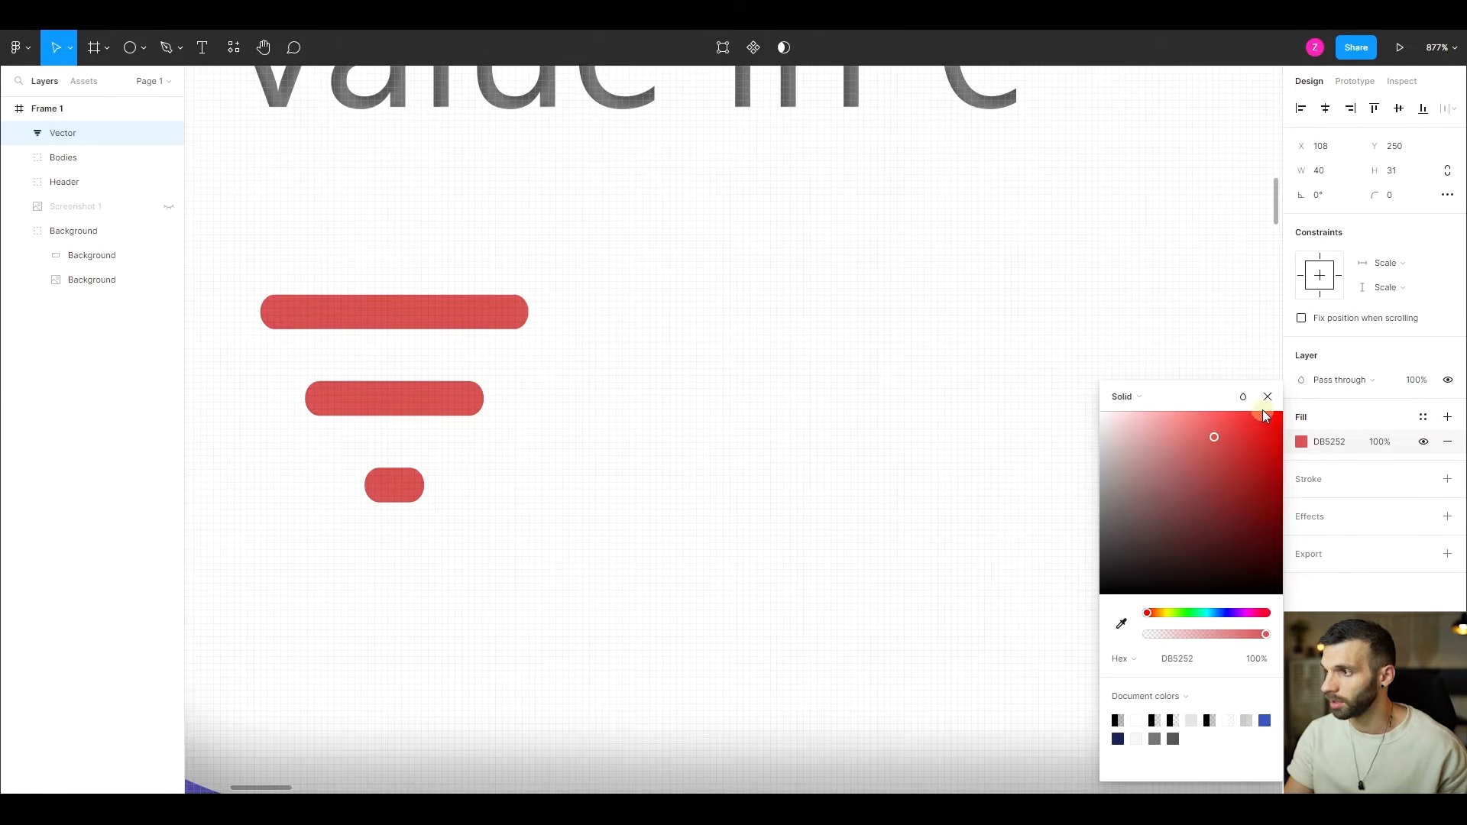
{"action": "left_click", "coordinate": [1268, 396]}
- Edit the filter icon's vector points and try shifting the middle bar's upper points up and back down
{"action": "scroll", "coordinate": [334, 391], "scroll_direction": "up", "scroll_amount": 2}
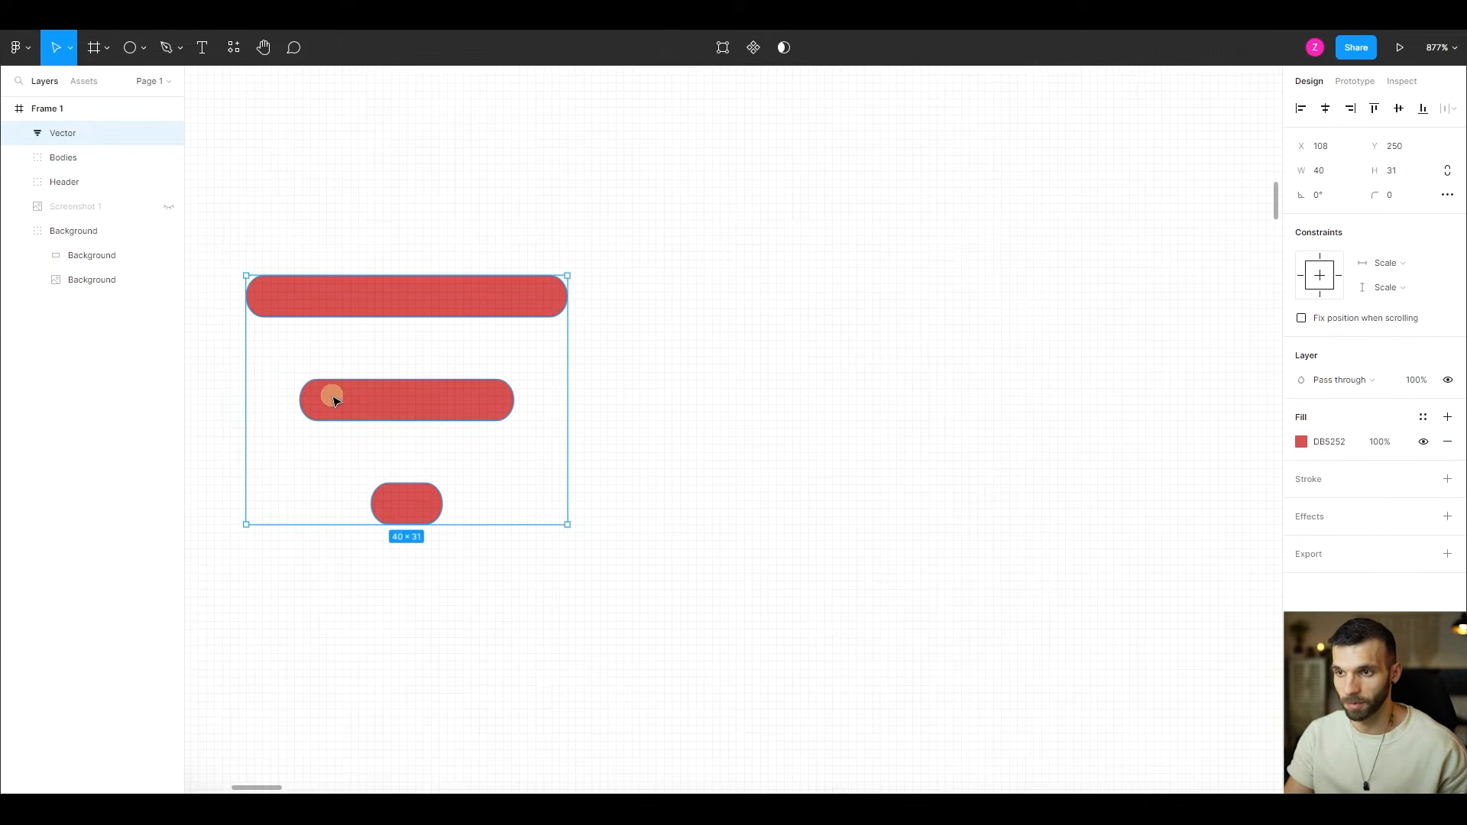
{"action": "left_click", "coordinate": [724, 47]}
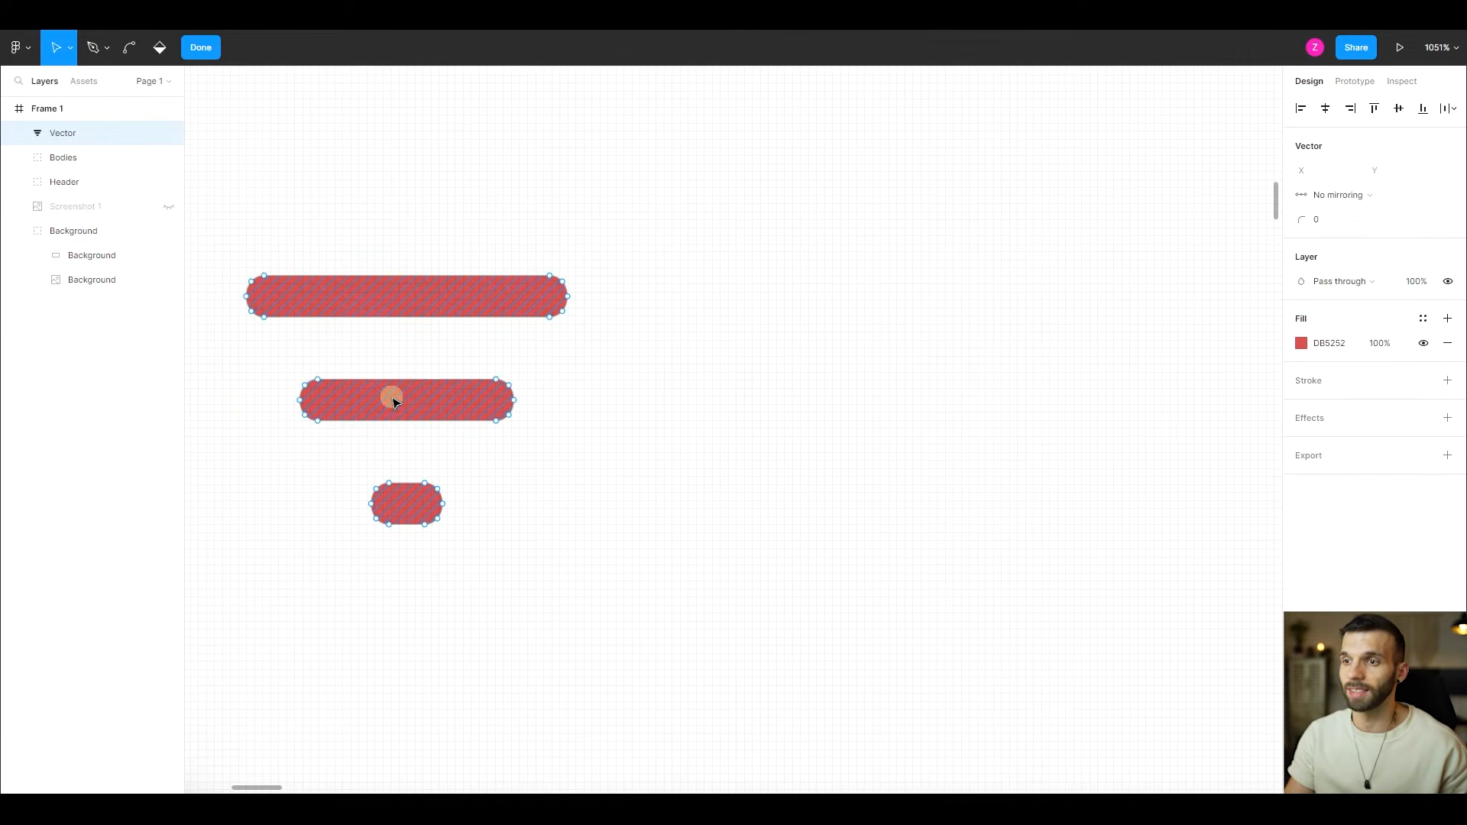
{"action": "scroll", "coordinate": [388, 401], "scroll_direction": "up", "scroll_amount": 3}
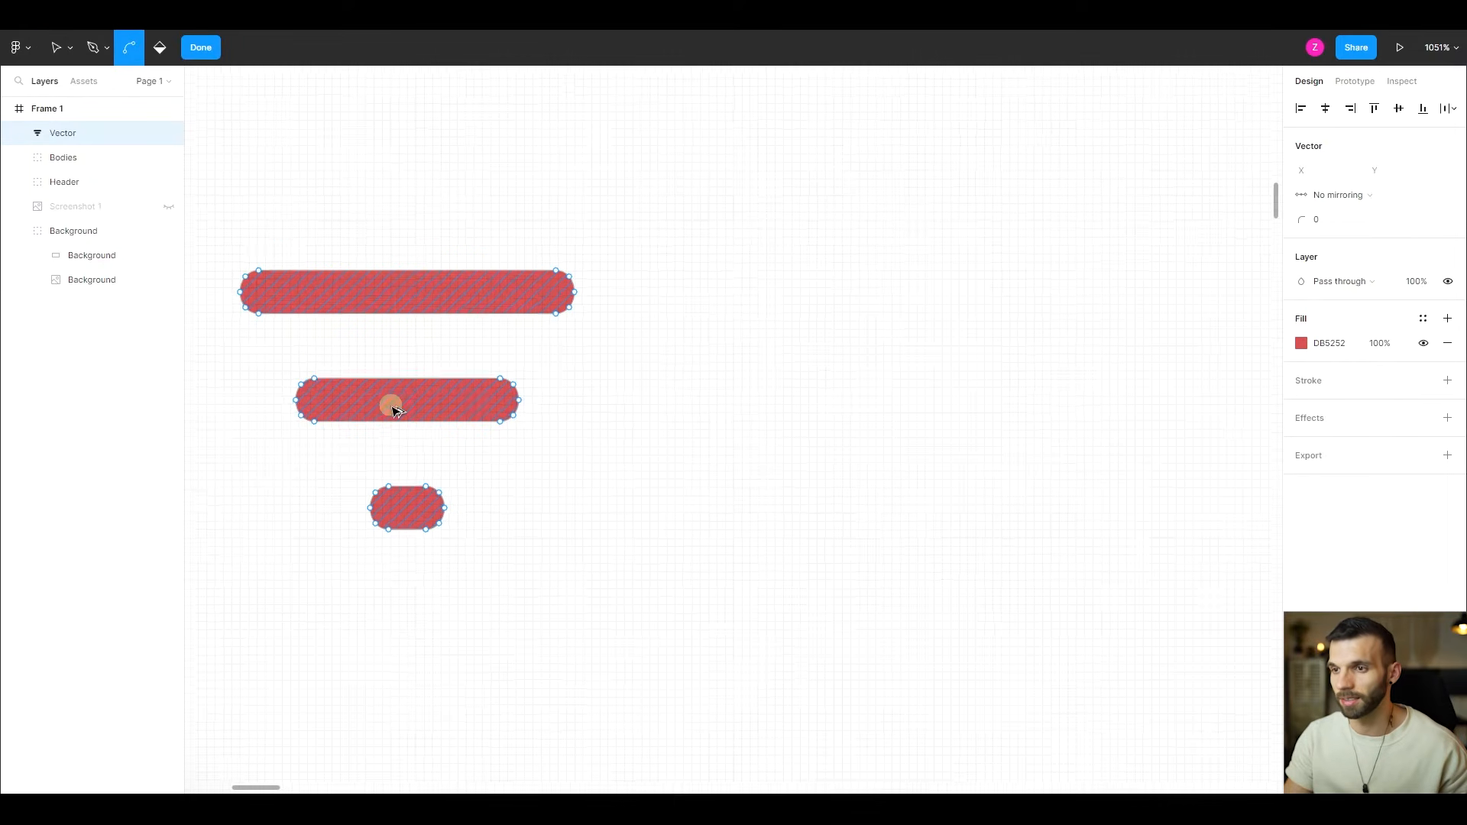
{"action": "scroll", "coordinate": [360, 405], "scroll_direction": "up", "scroll_amount": 5}
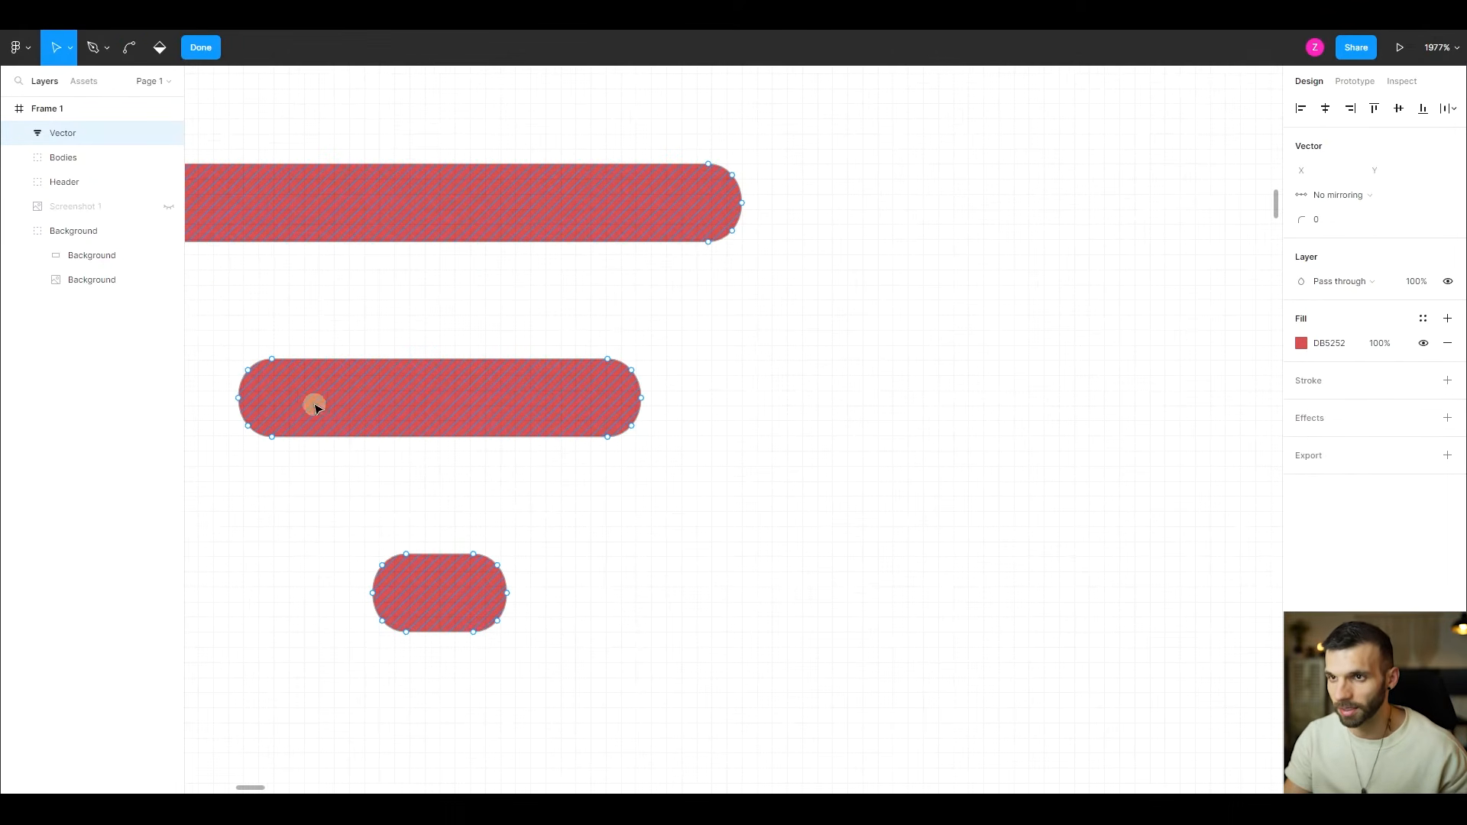
{"action": "left_click", "coordinate": [338, 360]}
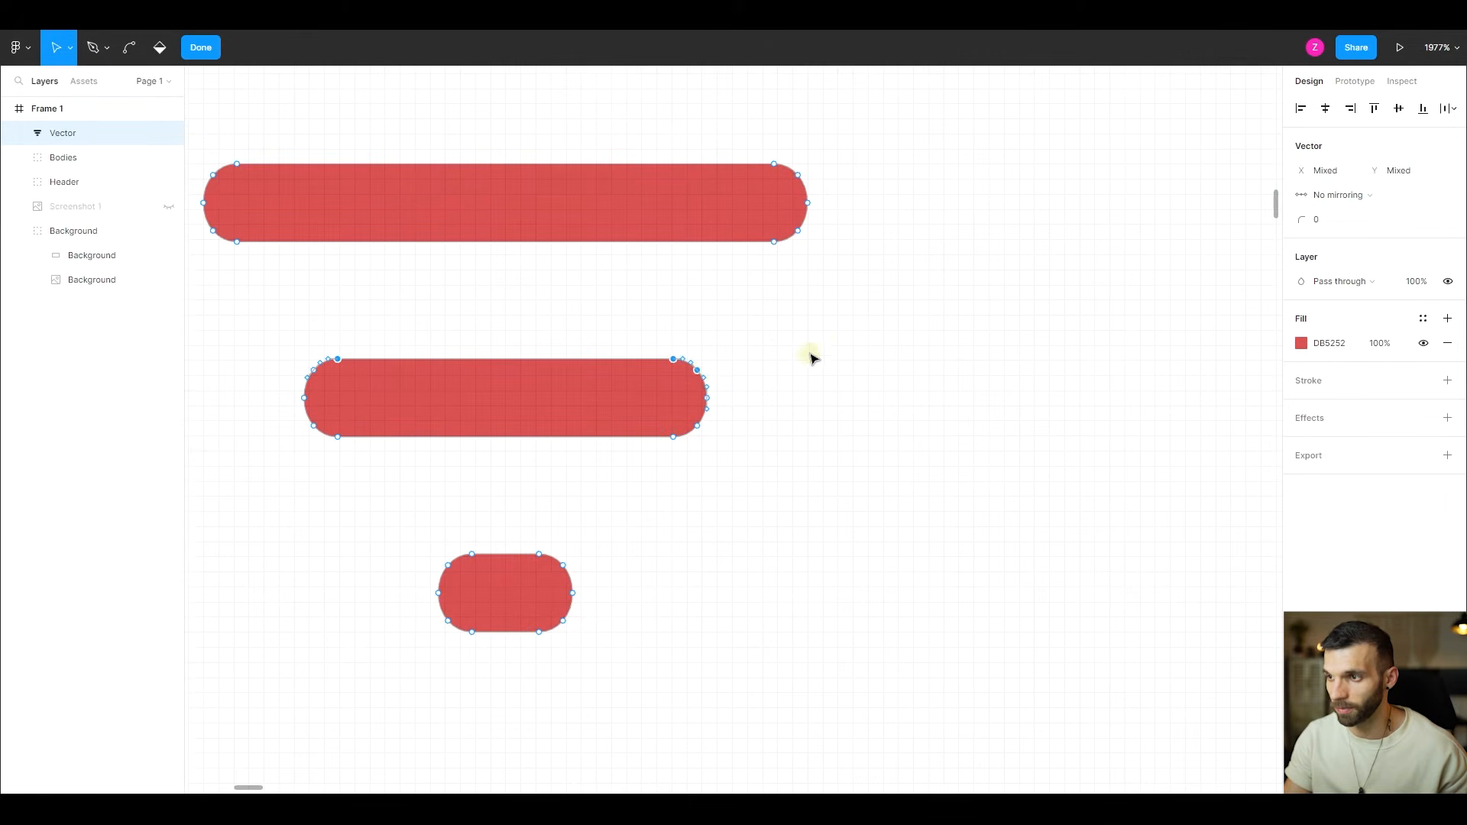
{"action": "key", "text": "Up"}
{"action": "key", "text": "Up"}
{"action": "key", "text": "Up"}
{"action": "key", "text": "Up"}
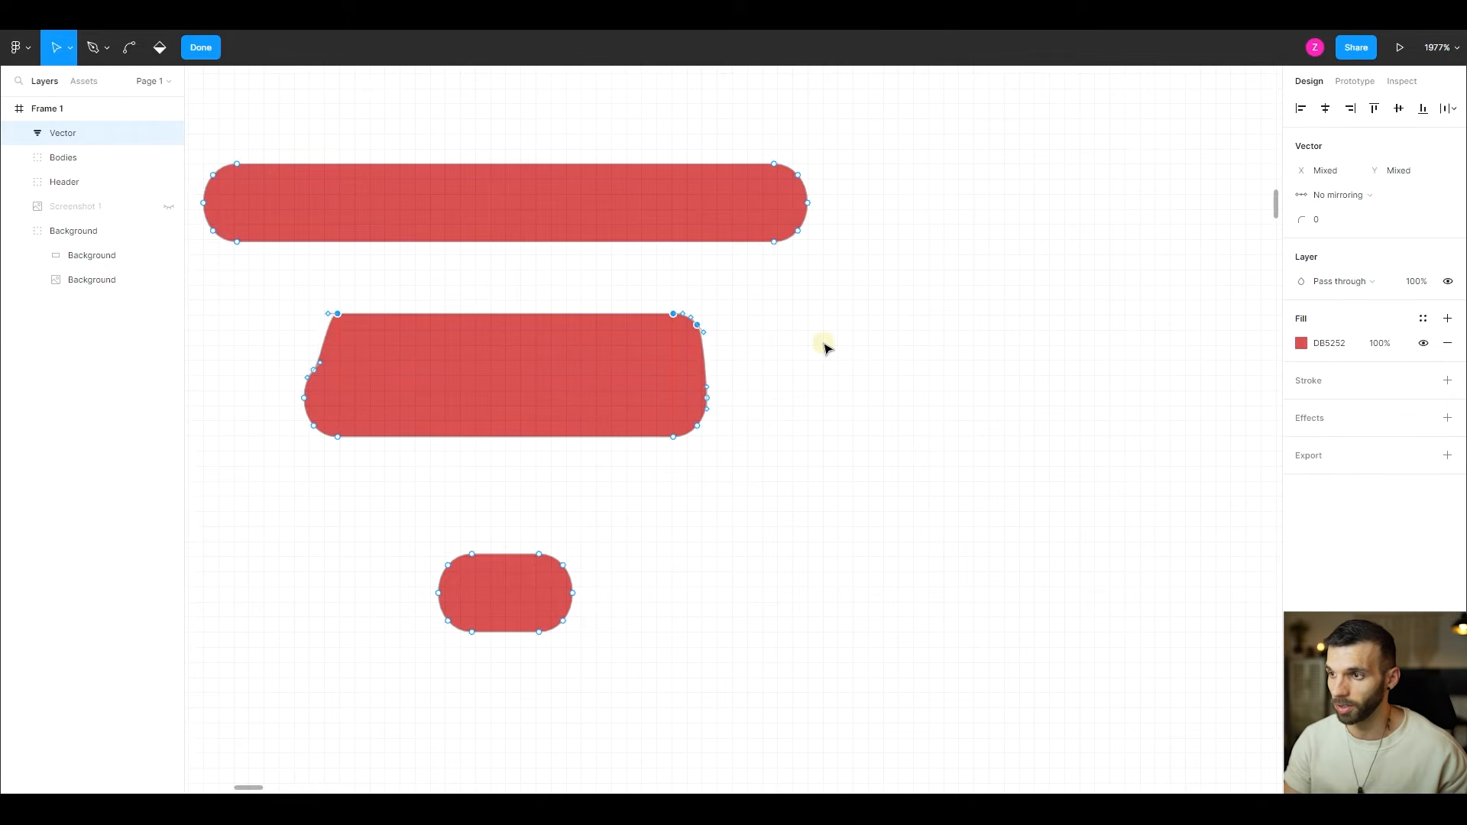
{"action": "key", "text": "Down"}
{"action": "key", "text": "Down"}
{"action": "key", "text": "Down"}
{"action": "key", "text": "Down"}
{"action": "key", "text": "Down"}
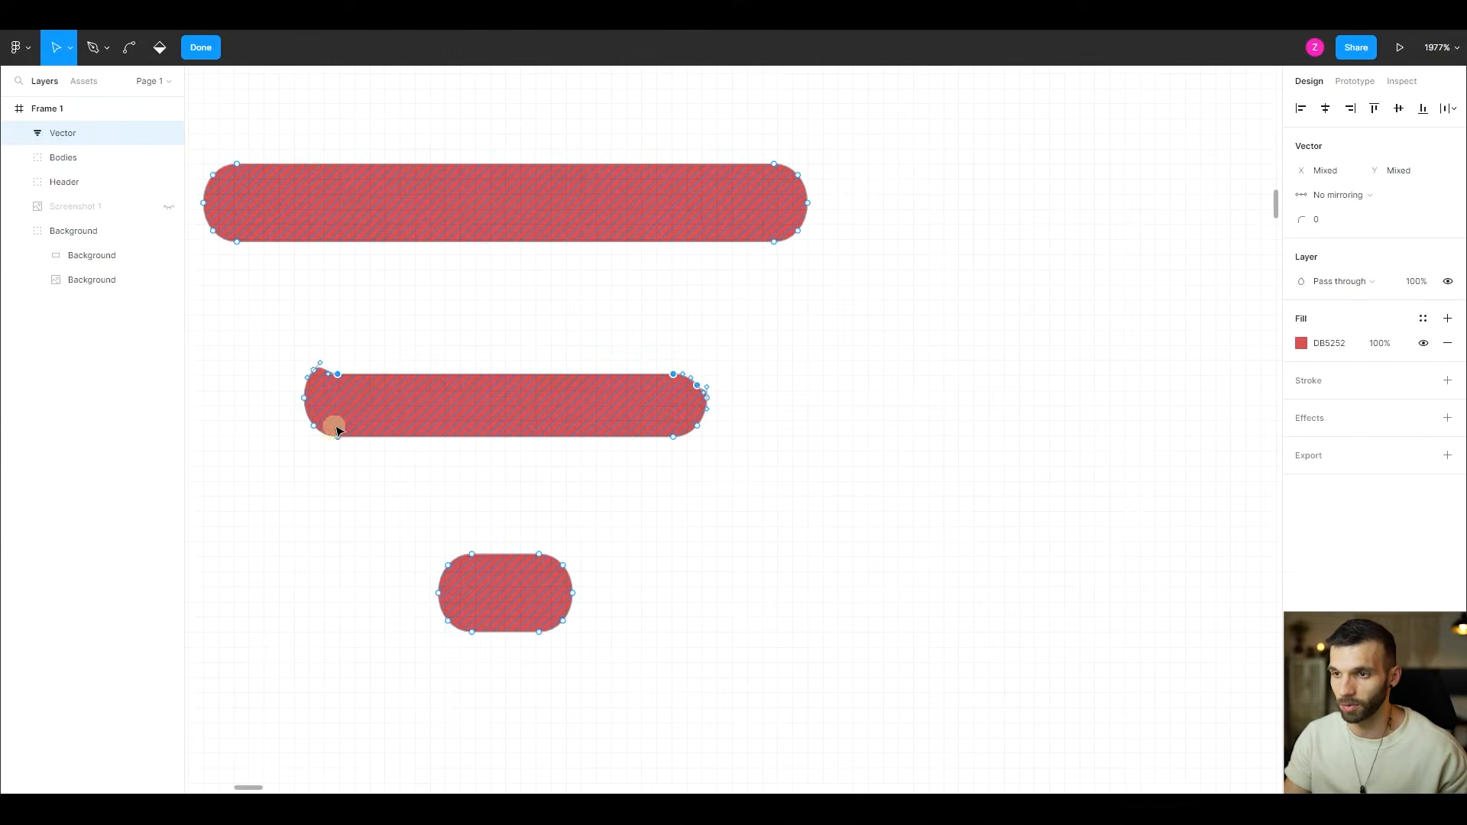
- Try pulling the middle bar's lower-left points far below the bar, and undo all the point edits
{"action": "left_click_drag", "start_coordinate": [339, 434], "coordinate": [357, 681]}
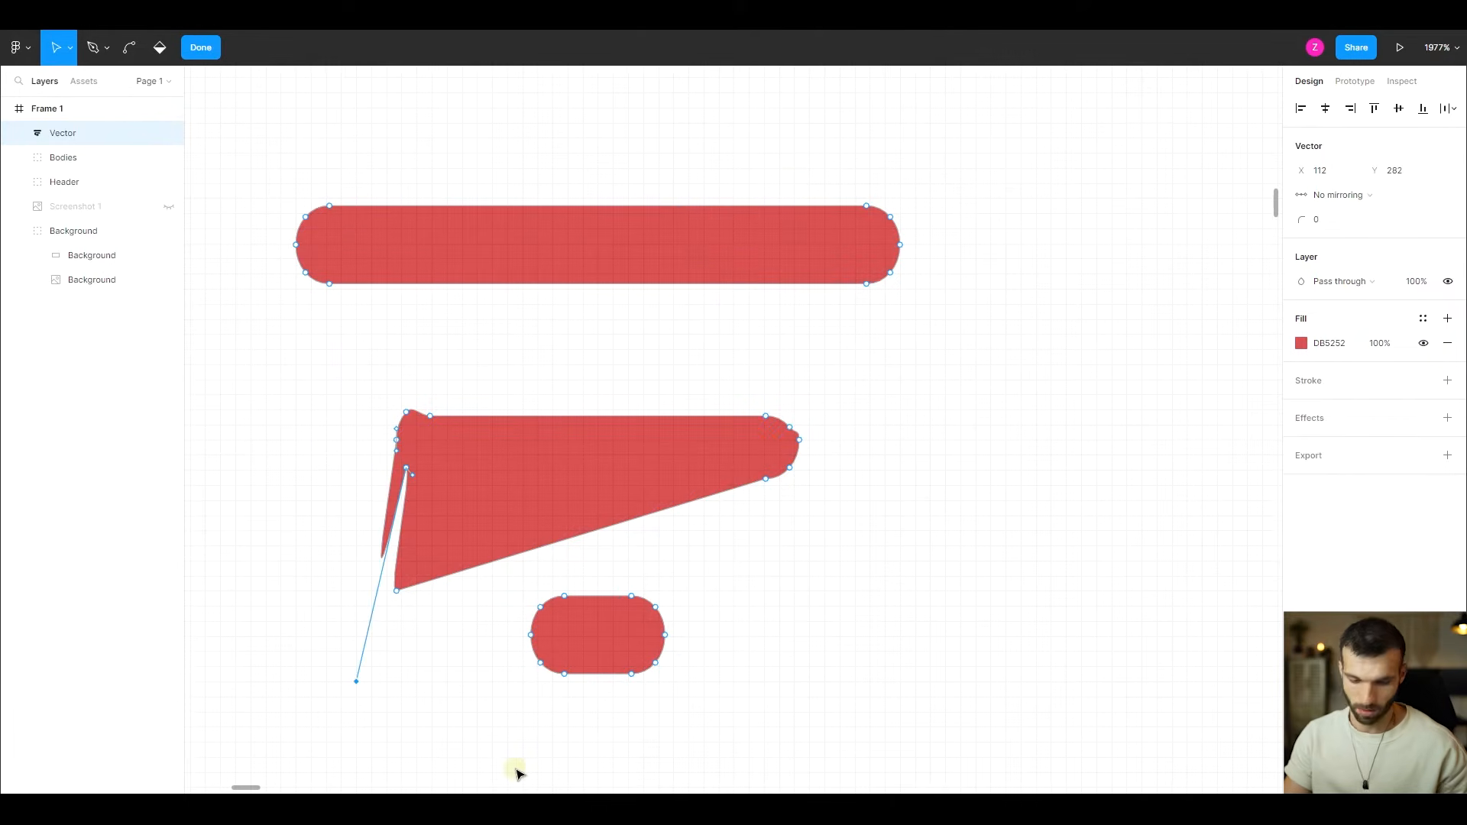
{"action": "key", "text": "ctrl+z"}
{"action": "key", "text": "ctrl+z"}
{"action": "key", "text": "ctrl+z"}
{"action": "key", "text": "ctrl+z"}
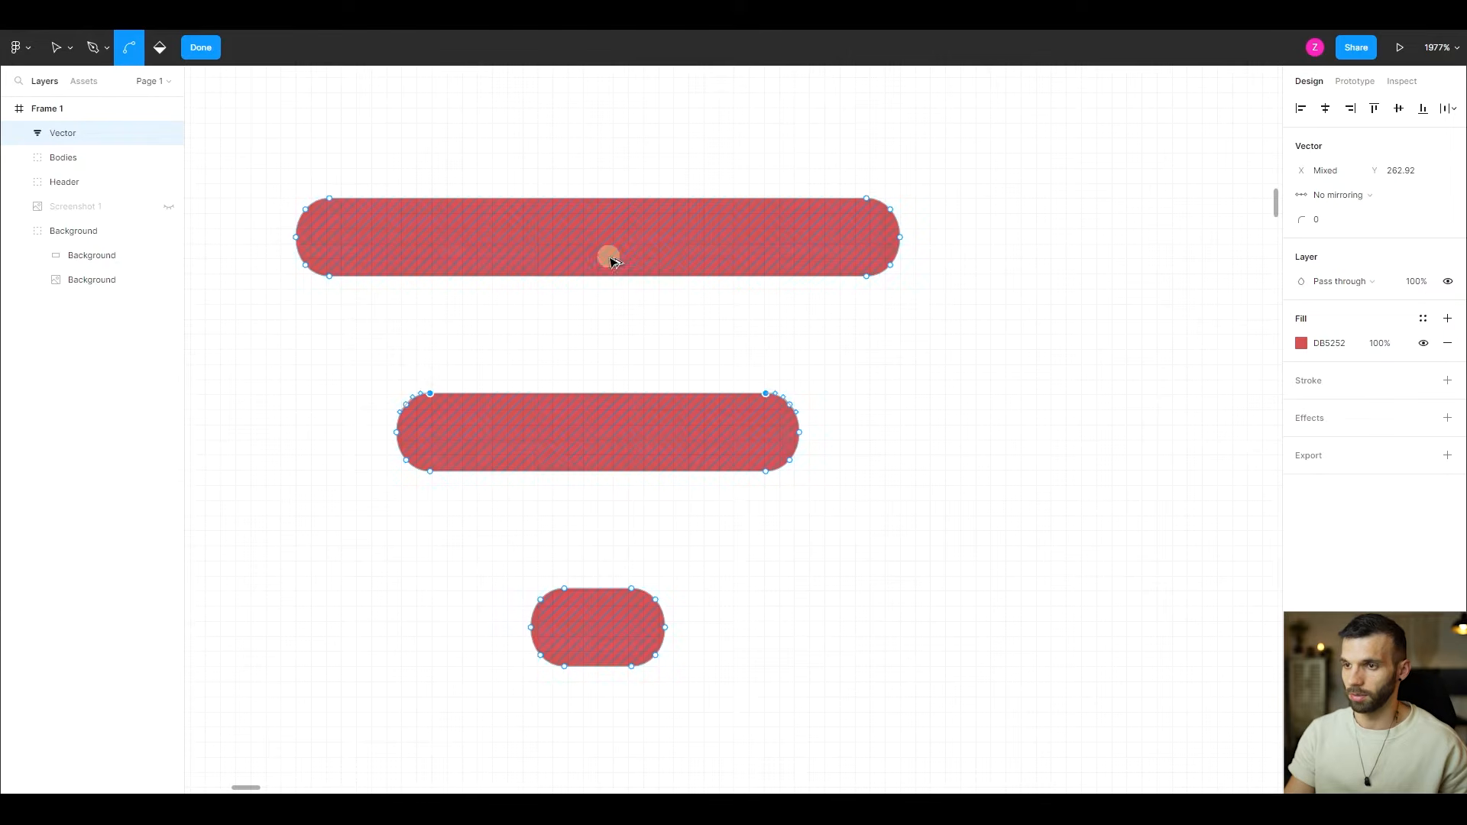
{"action": "scroll", "coordinate": [609, 254], "scroll_direction": "down", "scroll_amount": 5}
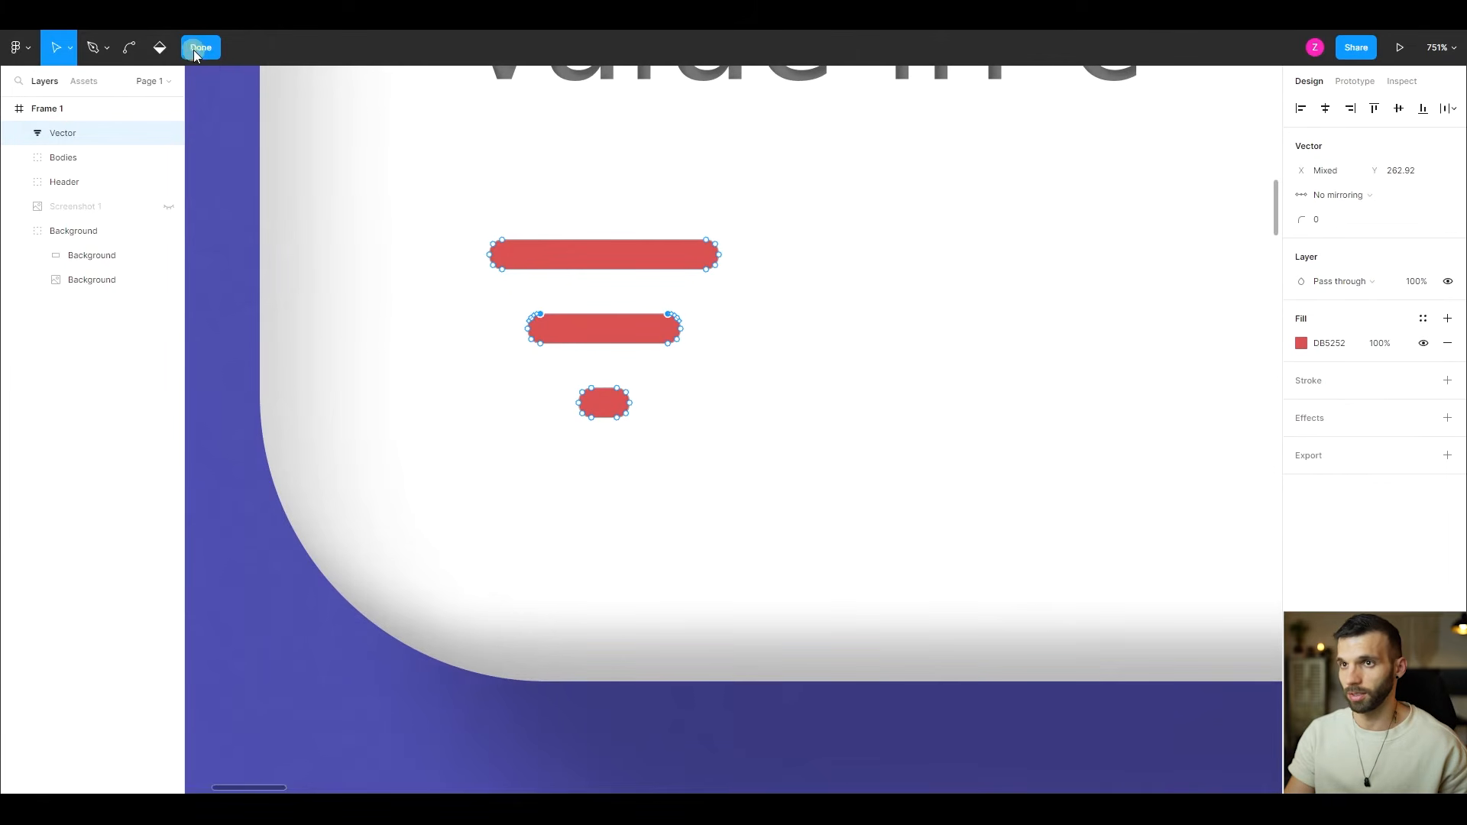
- Finish the vector editing, set the filter icon's fill to grey 747474, and rename its layer "Filter Default"
{"action": "key", "text": "Escape"}
{"action": "scroll", "coordinate": [740, 397], "scroll_direction": "up", "scroll_amount": 3}
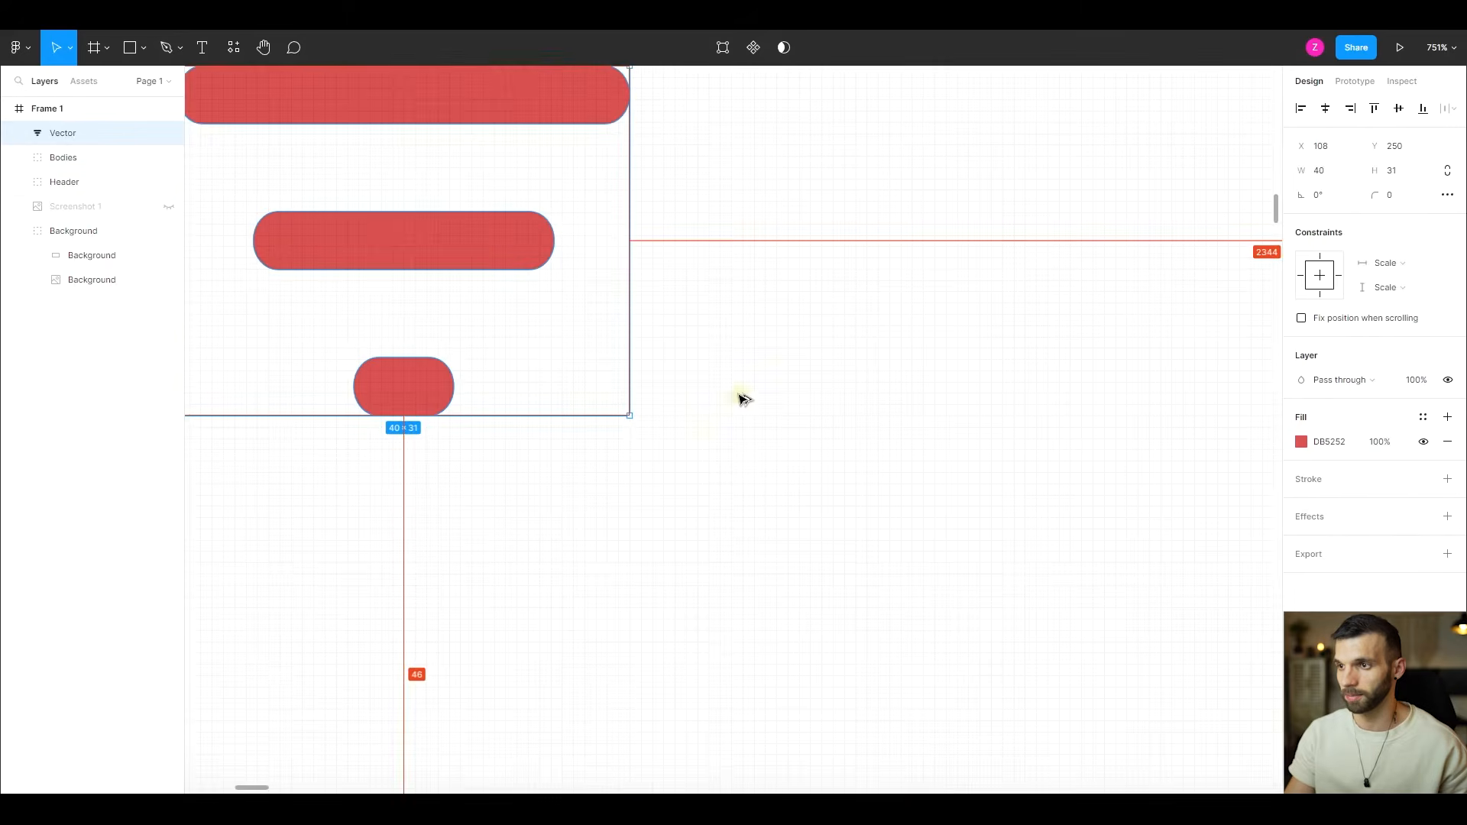
{"action": "left_click", "coordinate": [1302, 442]}
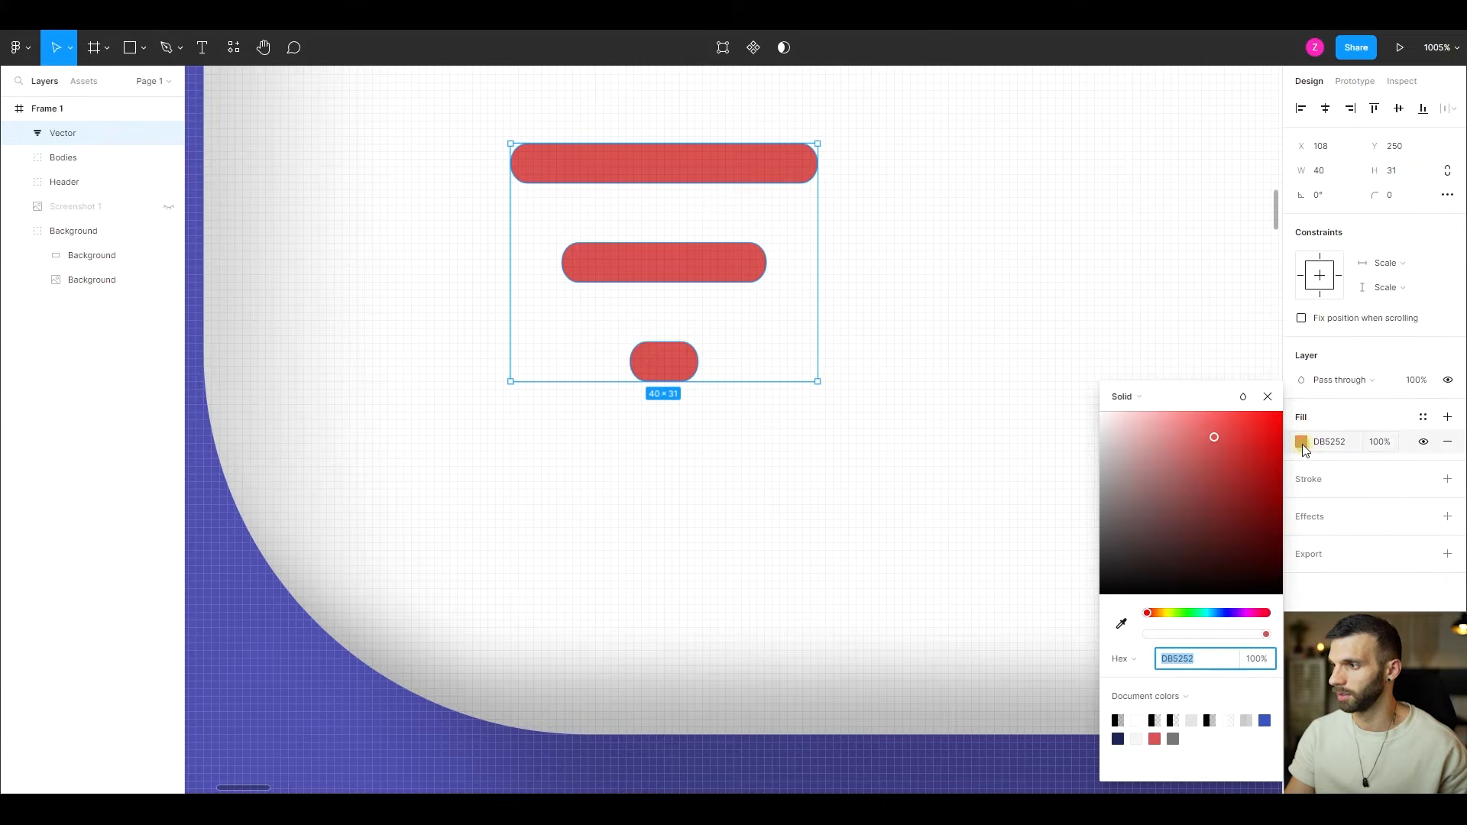
{"action": "left_click", "coordinate": [1173, 739]}
{"action": "scroll", "coordinate": [780, 157], "scroll_direction": "down", "scroll_amount": 3}
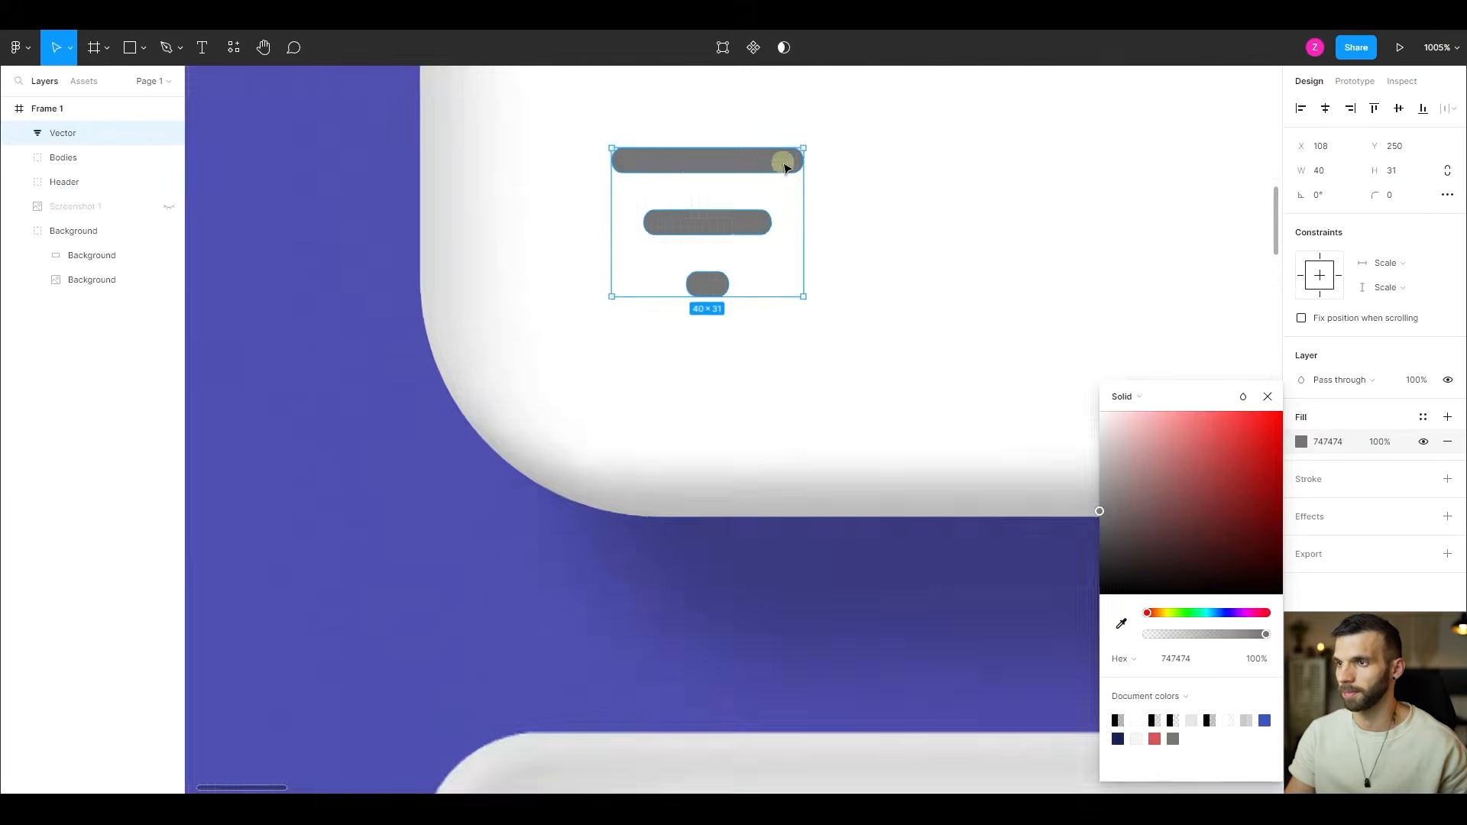
{"action": "scroll", "coordinate": [837, 446], "scroll_direction": "up", "scroll_amount": 3}
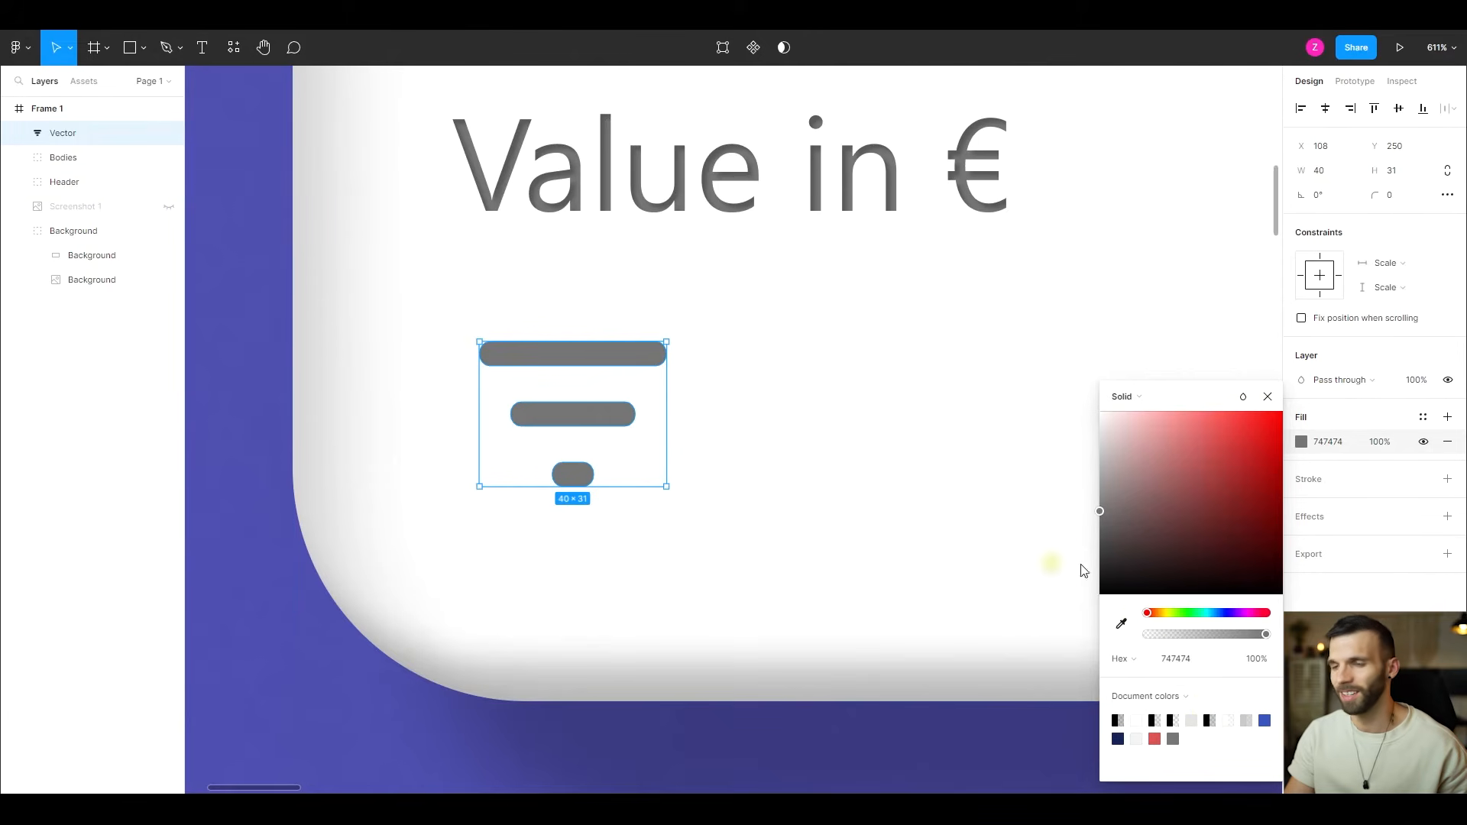
{"action": "double_click", "coordinate": [85, 135]}
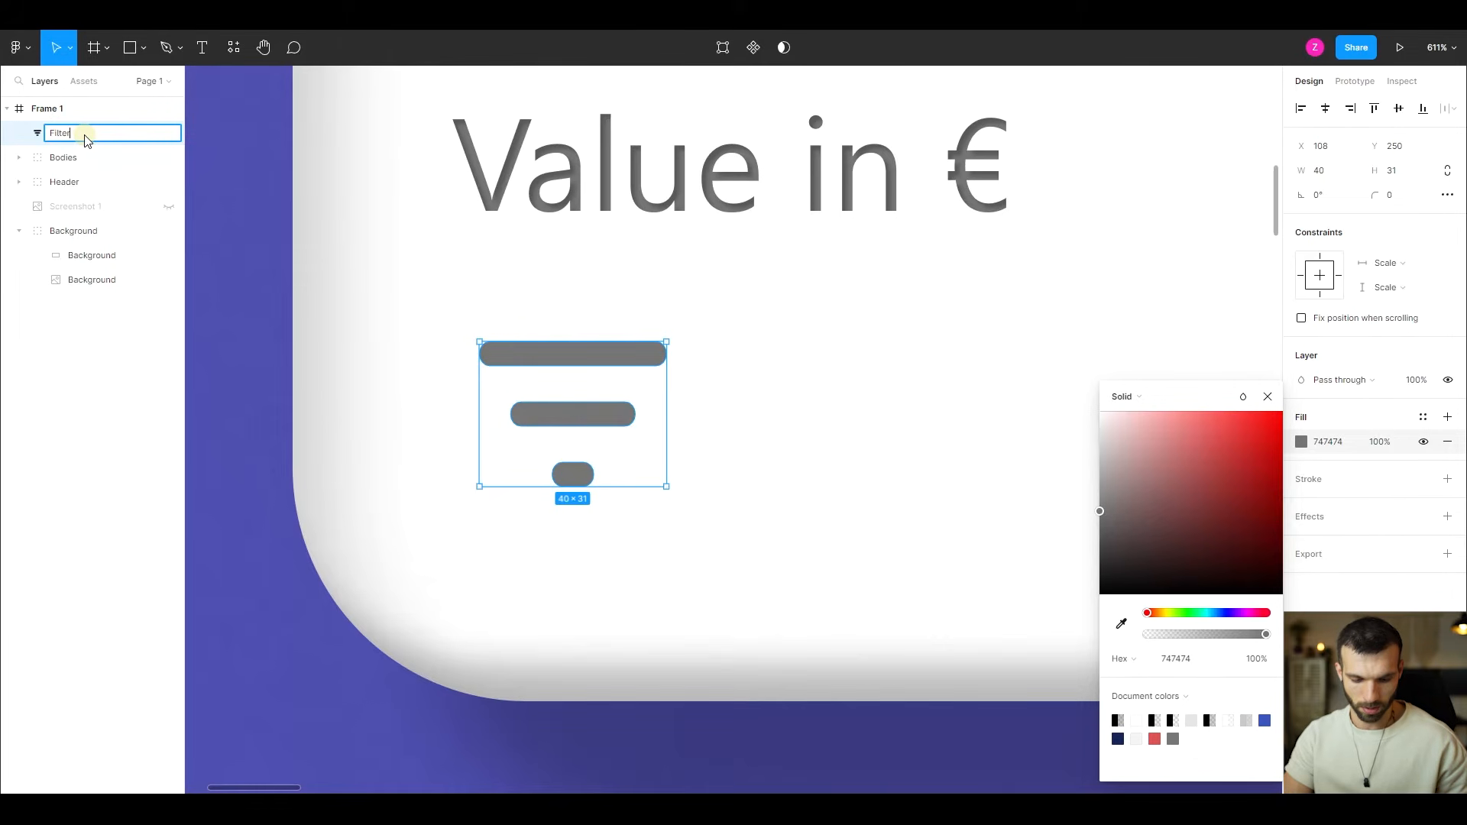
{"action": "key", "text": "Return"}
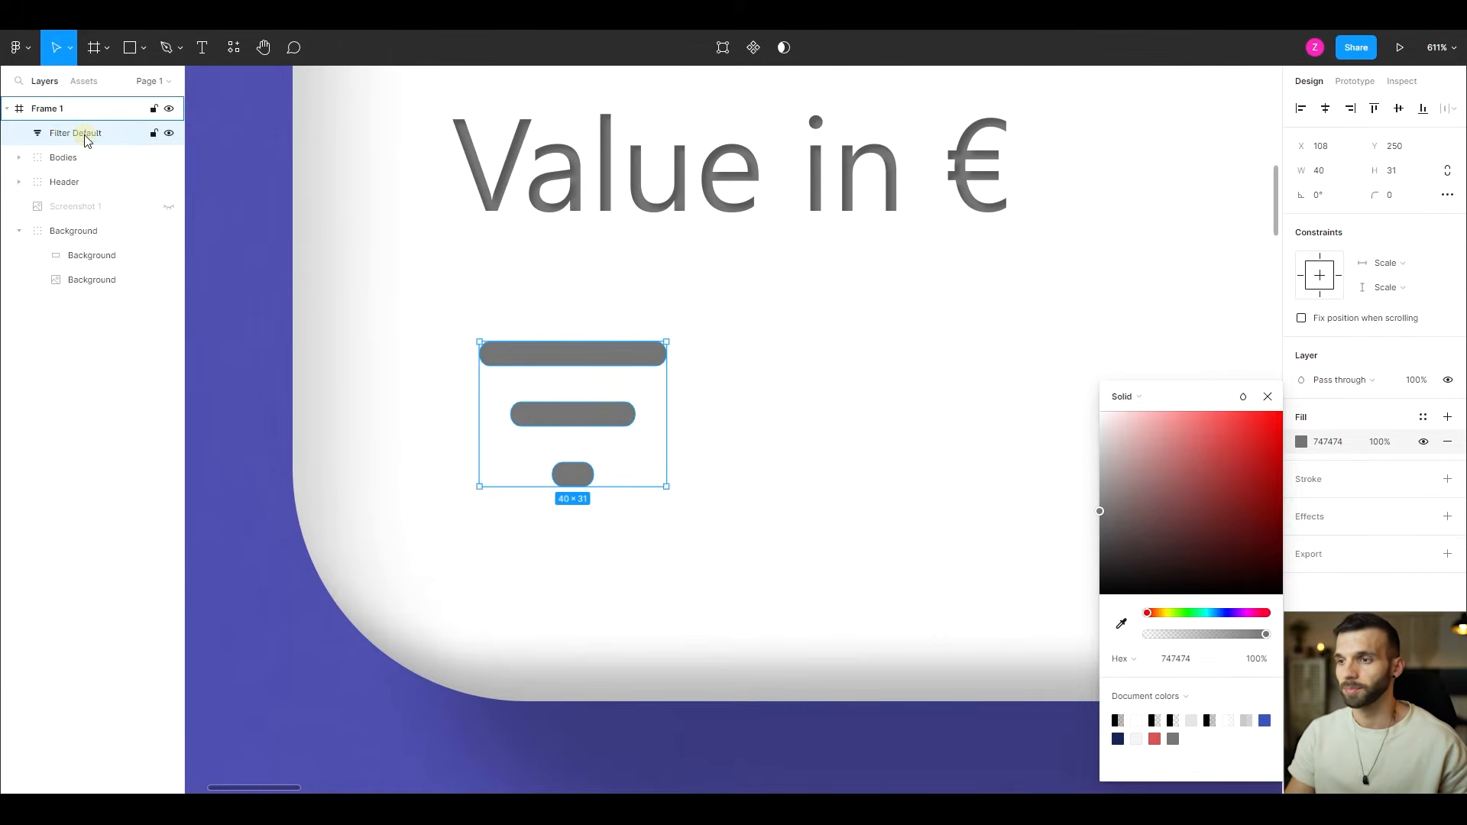
- Duplicate the grey filter icon to its right at X 155, Y 250 and rename the copy "Filter on Hover"
{"action": "left_click", "coordinate": [589, 374]}
{"action": "left_click_drag", "start_coordinate": [583, 356], "coordinate": [804, 355]}
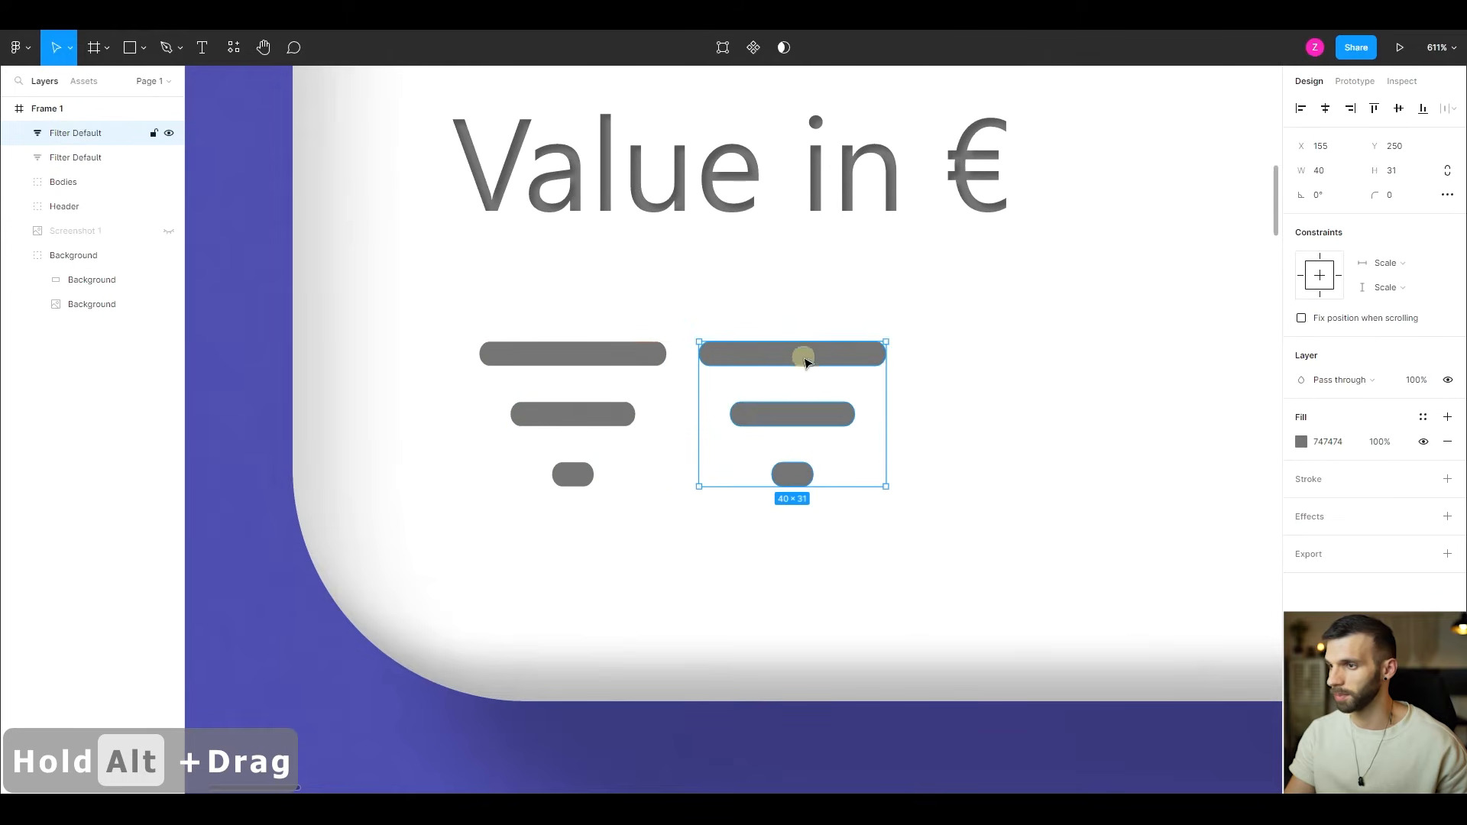
{"action": "double_click", "coordinate": [127, 138]}
{"action": "key", "text": "Right"}
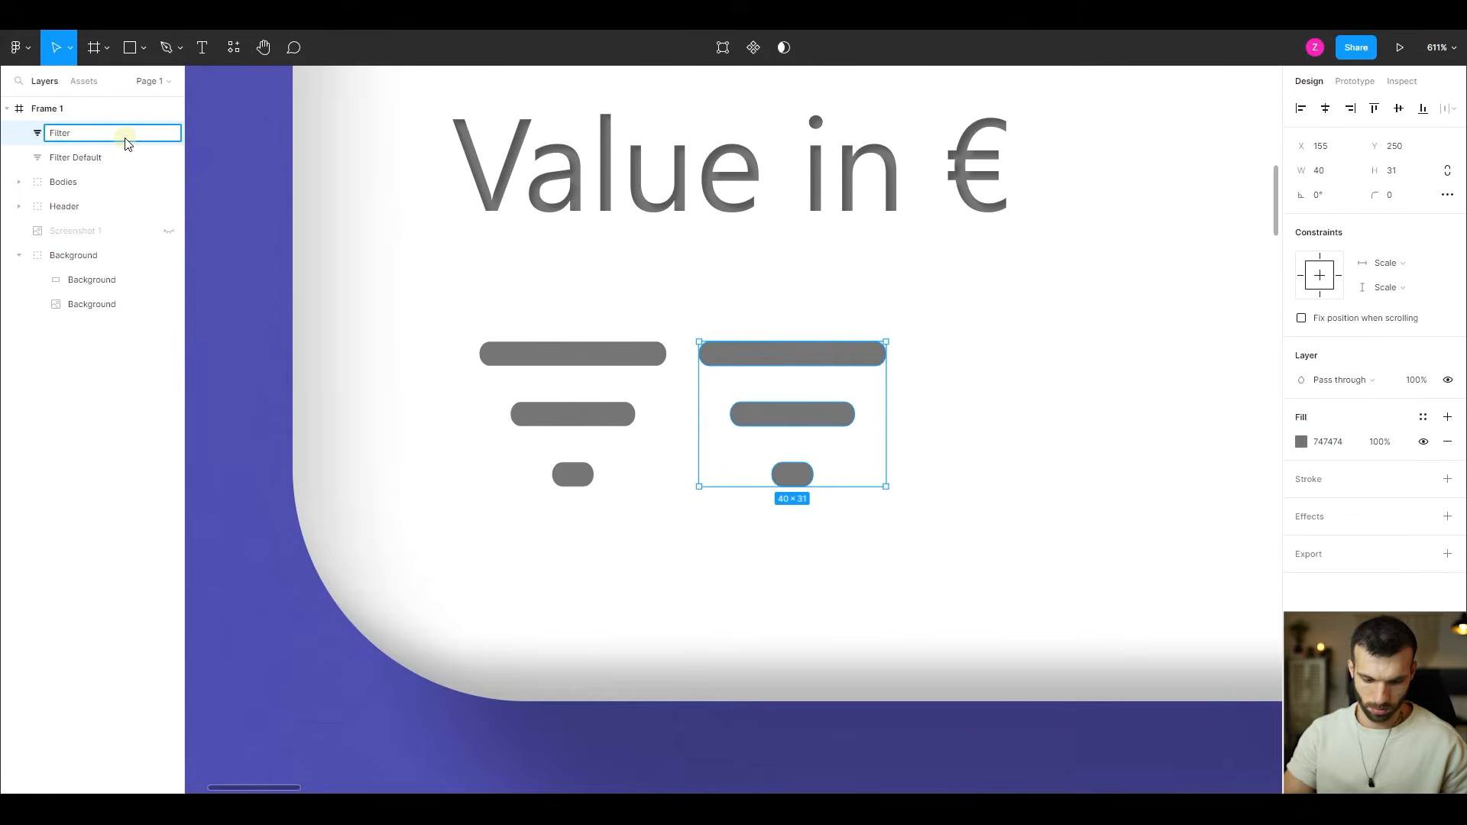
{"action": "type", "text": "on Hover"}
{"action": "key", "text": "Return"}
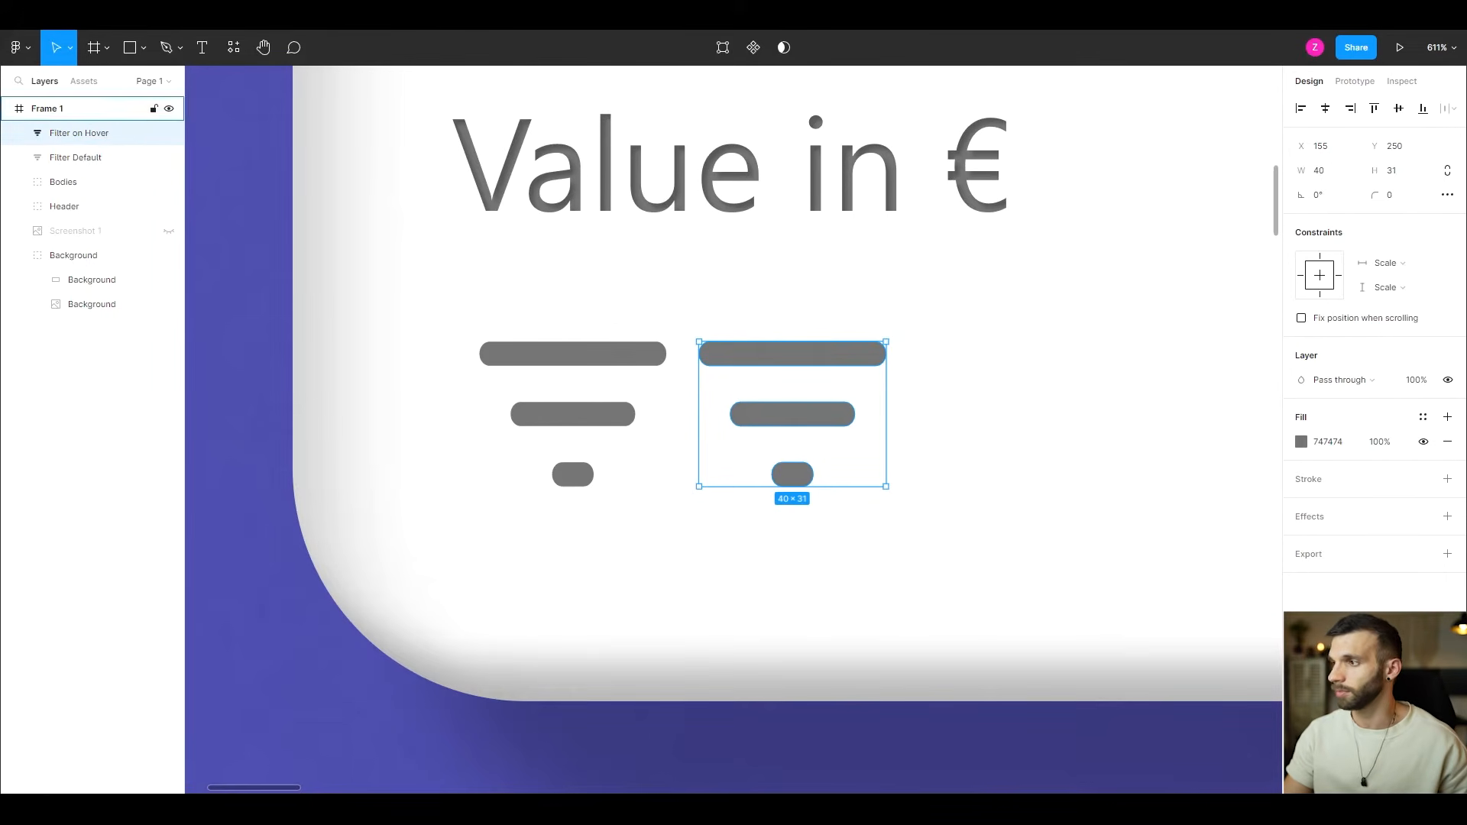
- Set the Filter on Hover icon's fill to 4F4FB0 by sampling the purple dashboard background with the eyedropper
{"action": "left_click", "coordinate": [1301, 442]}
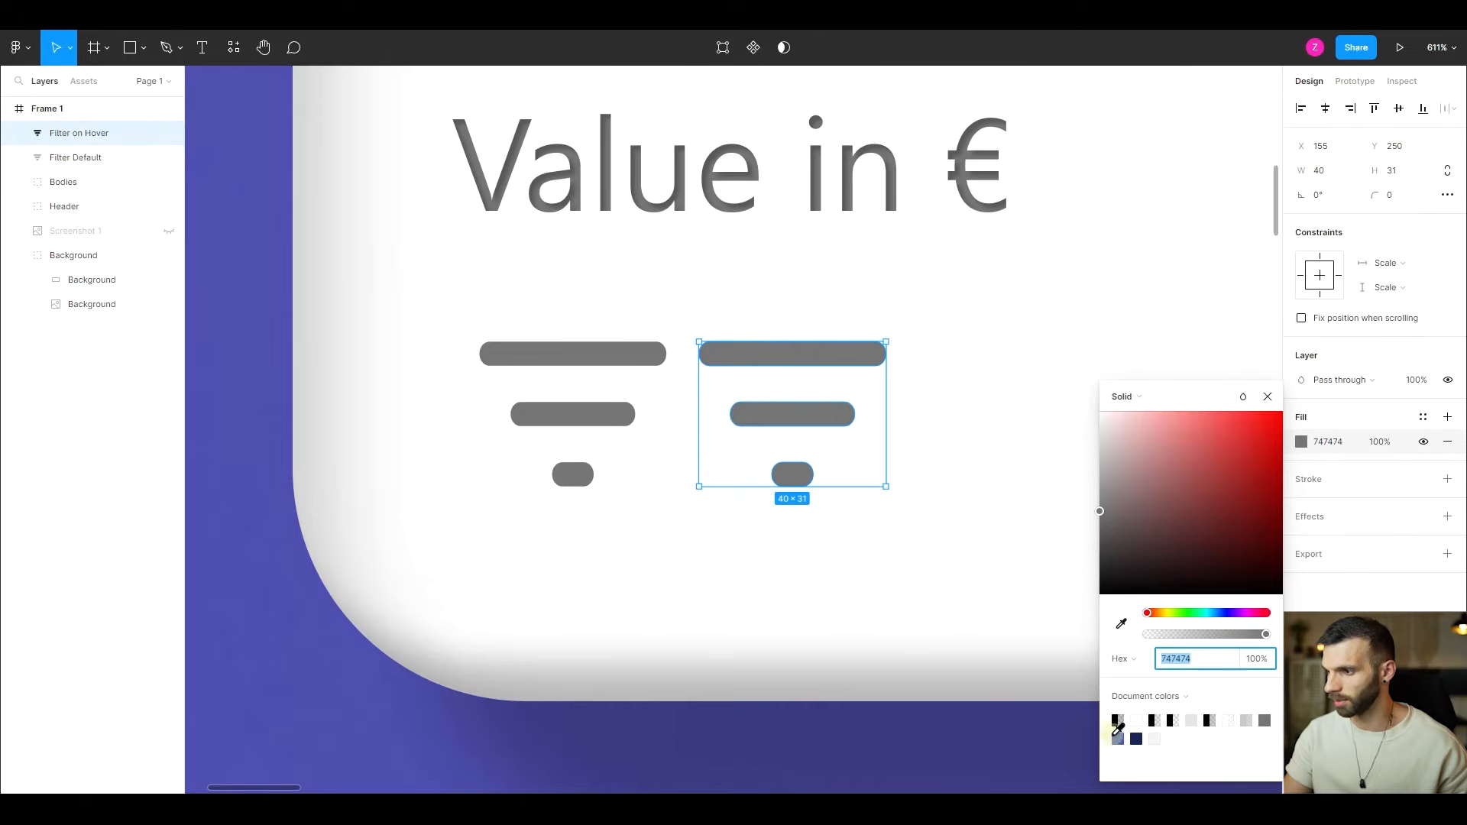
{"action": "left_click_drag", "start_coordinate": [1153, 527], "coordinate": [1223, 526]}
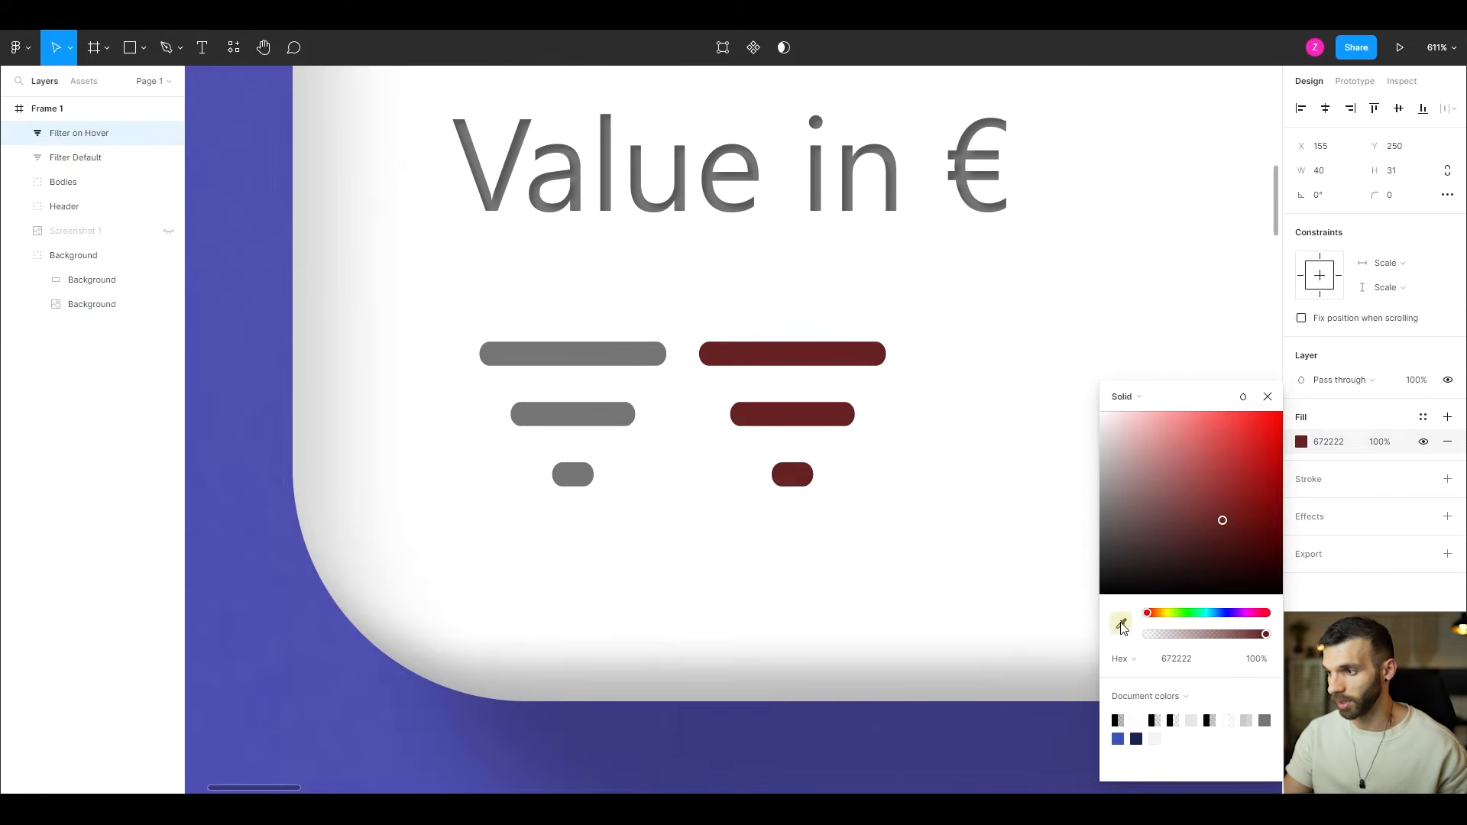
{"action": "left_click", "coordinate": [1121, 627]}
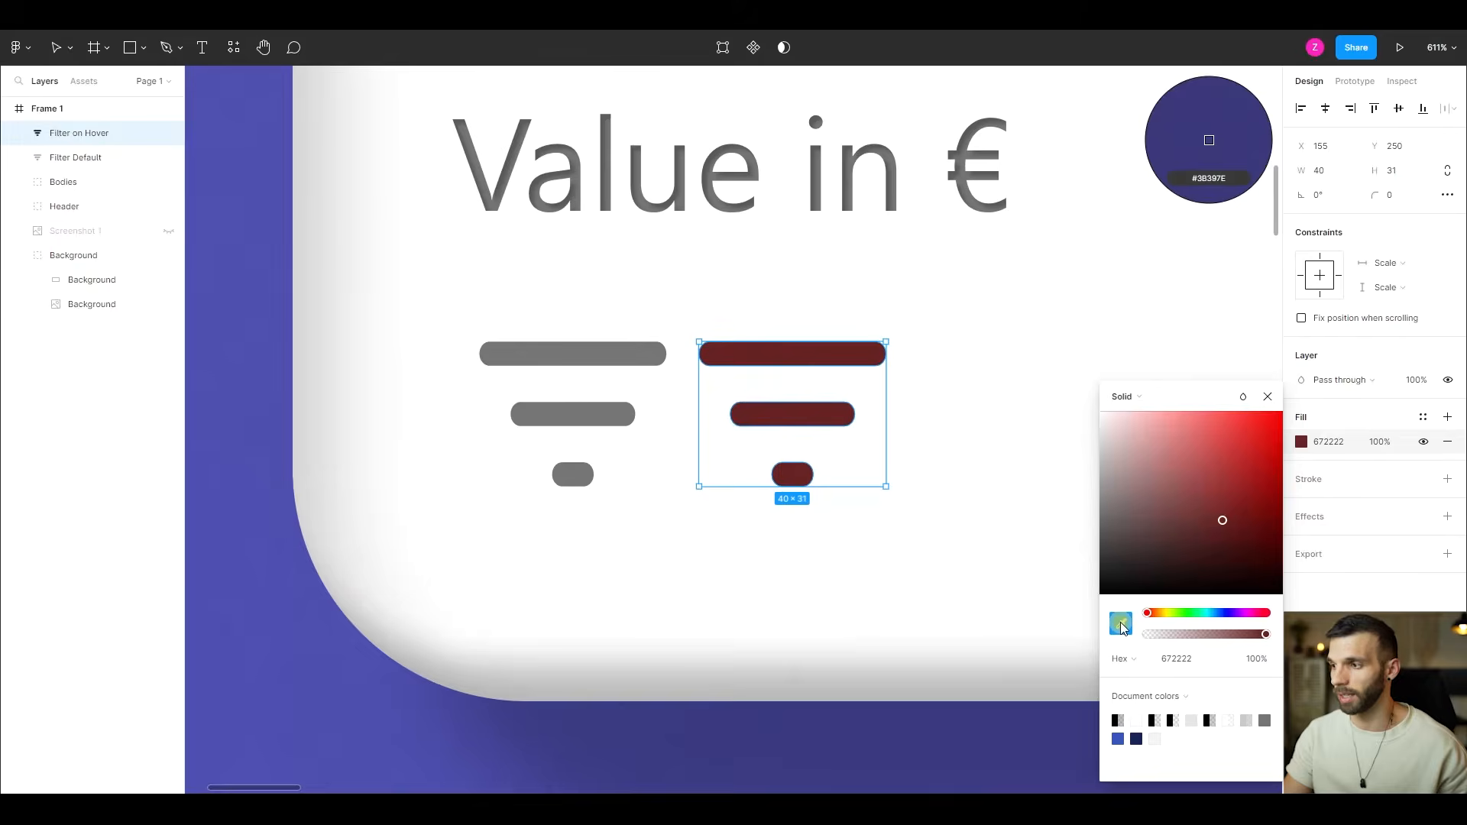
{"action": "left_click", "coordinate": [238, 447]}
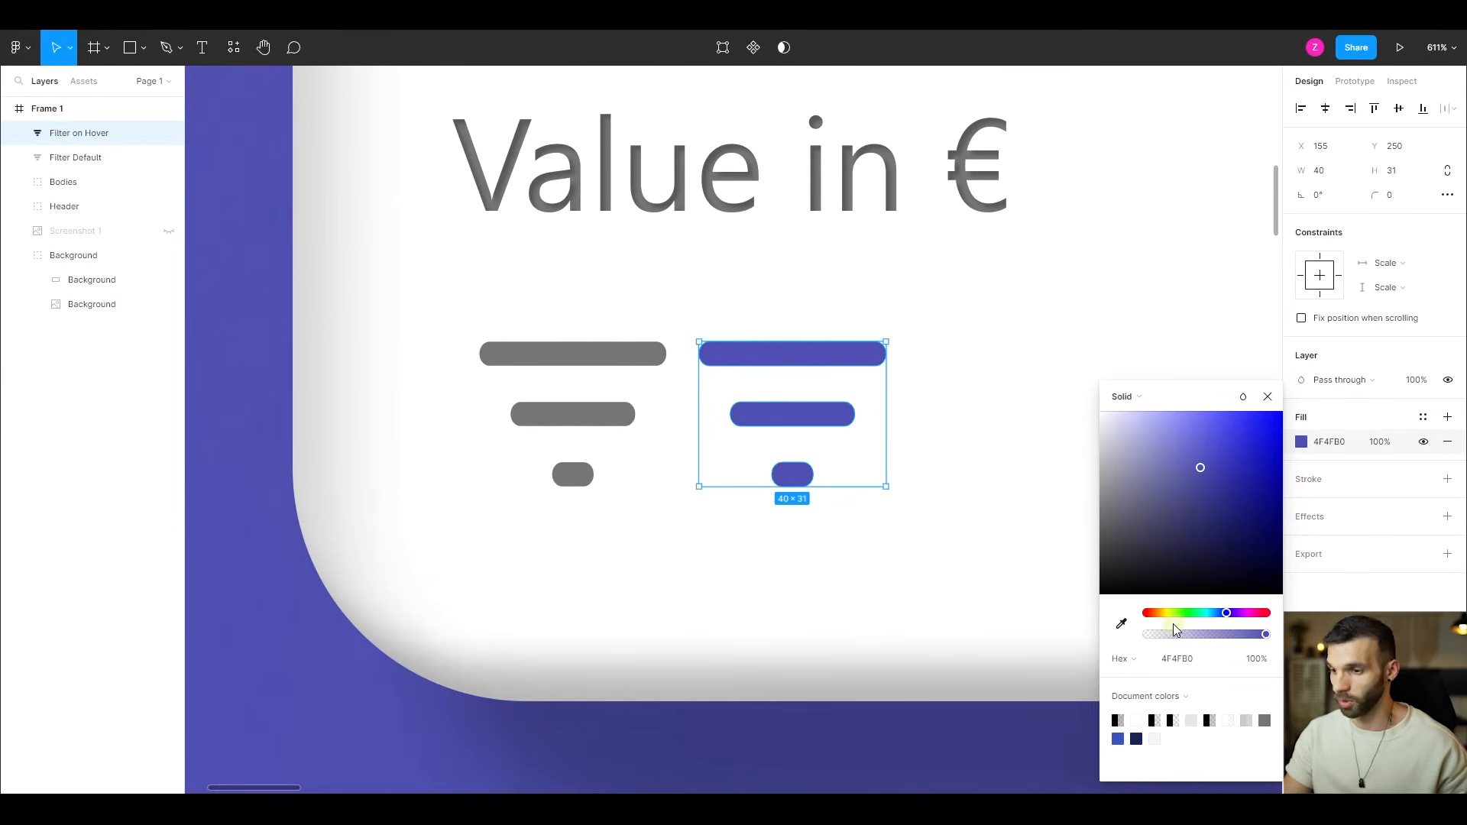
{"action": "key", "text": "i"}
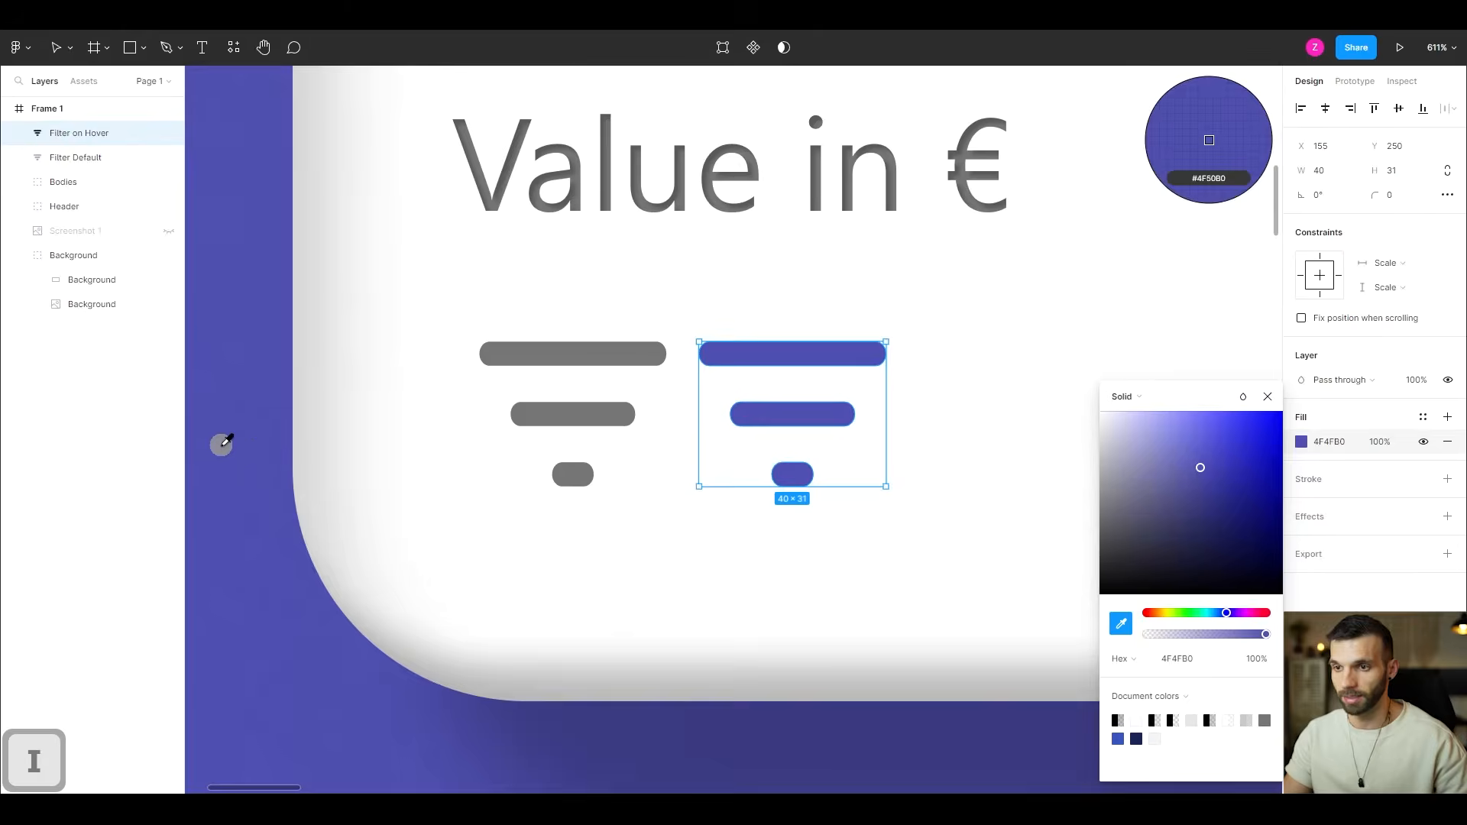
{"action": "left_click", "coordinate": [219, 441]}
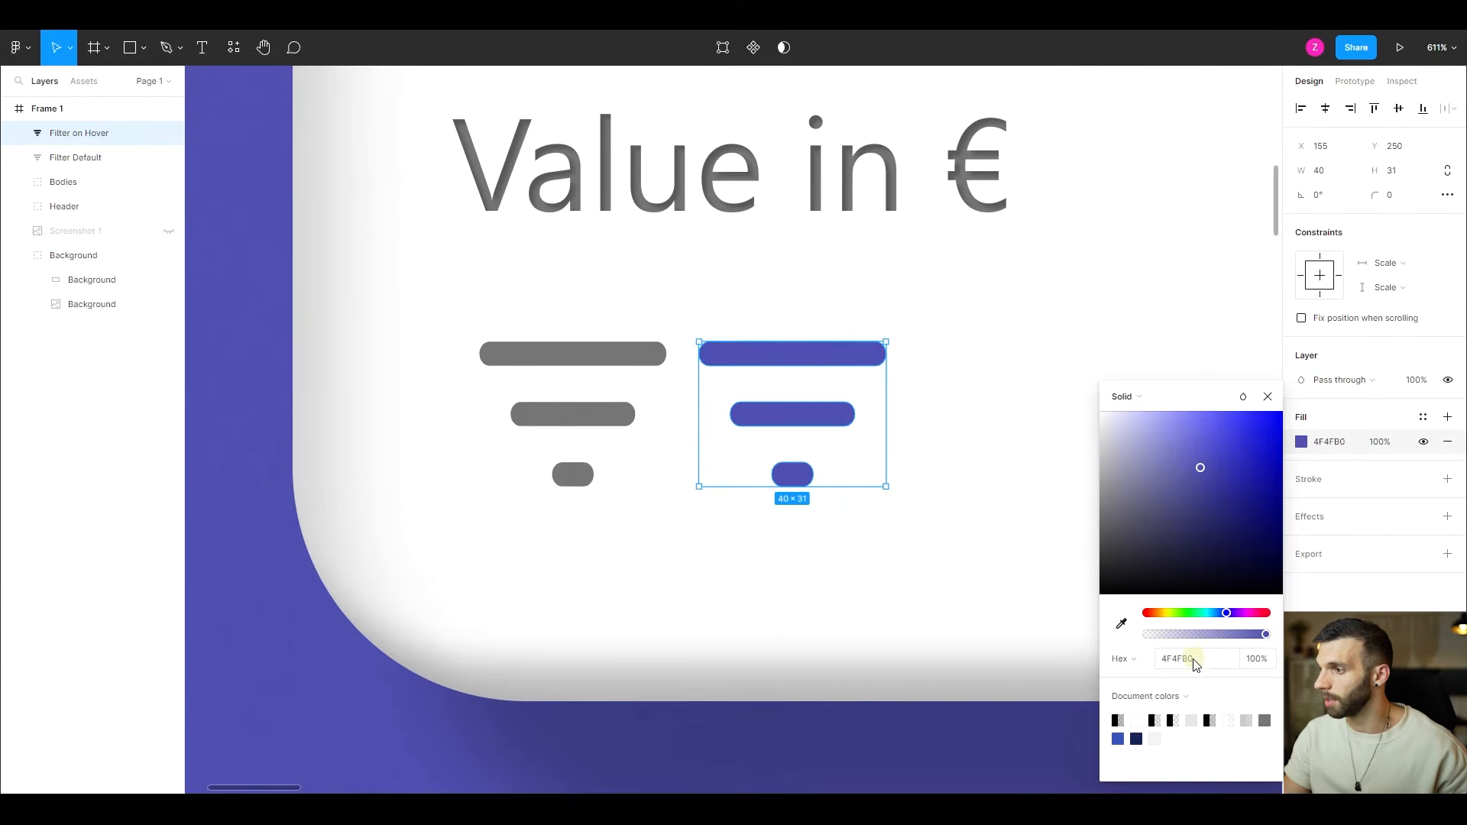
- Add a drop shadow to the Filter on Hover icon with Y offset 0 and blur 8
{"action": "left_click", "coordinate": [1449, 516]}
{"action": "left_click", "coordinate": [1301, 542]}
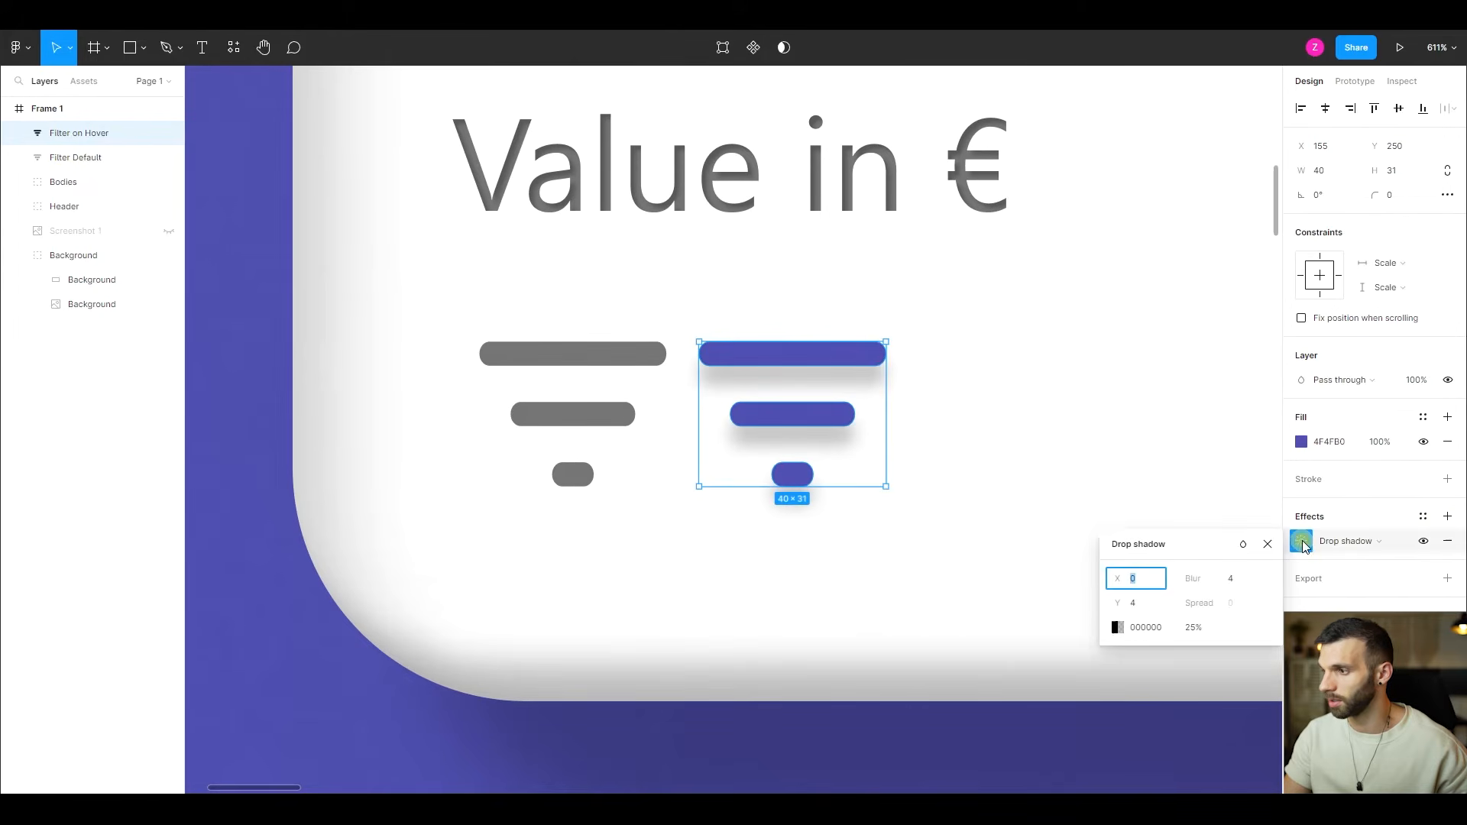
{"action": "left_click", "coordinate": [1142, 604]}
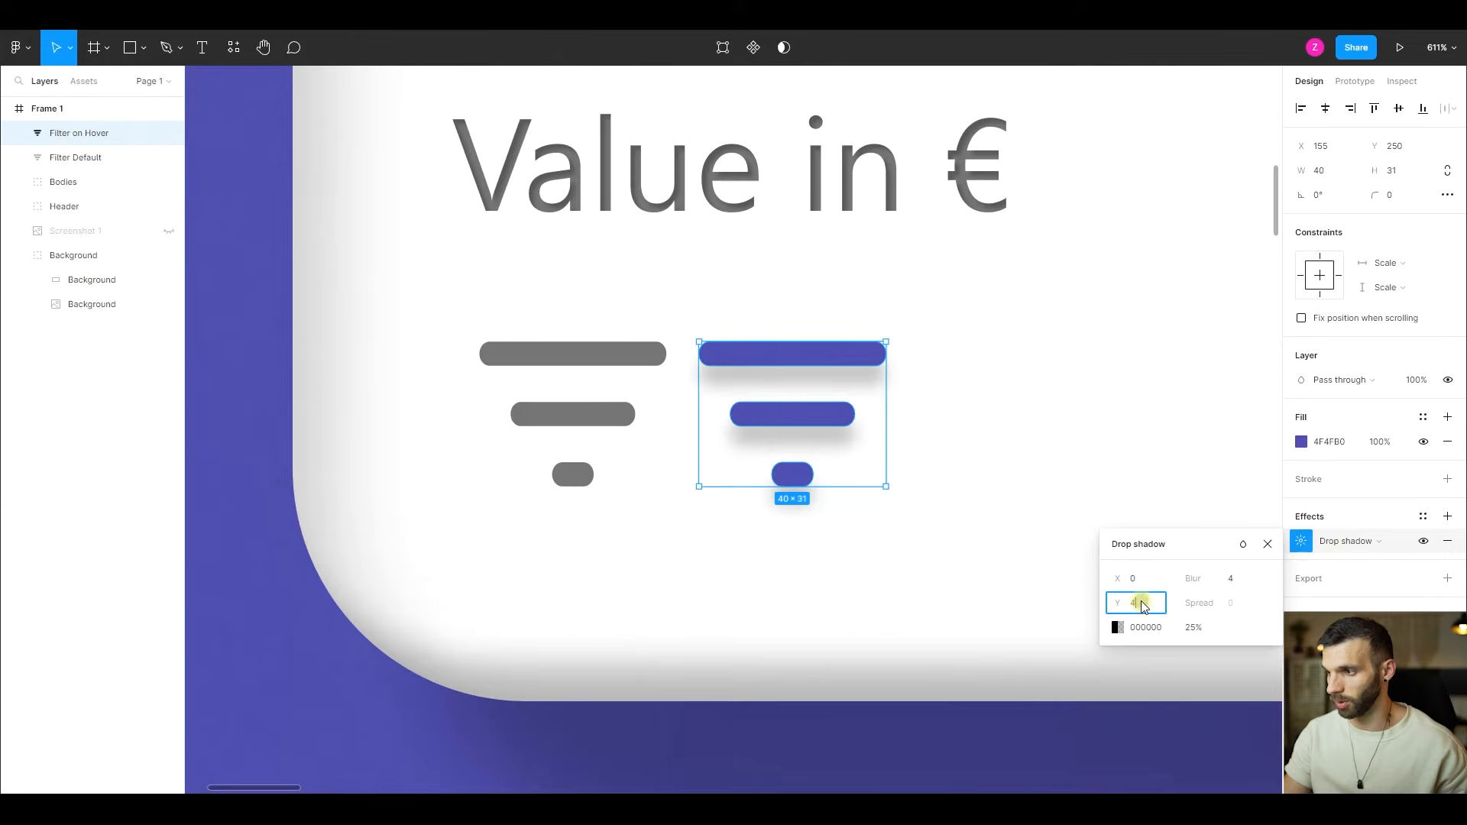
{"action": "left_click", "coordinate": [1231, 586]}
{"action": "type", "text": "8"}
{"action": "key", "text": "Return"}
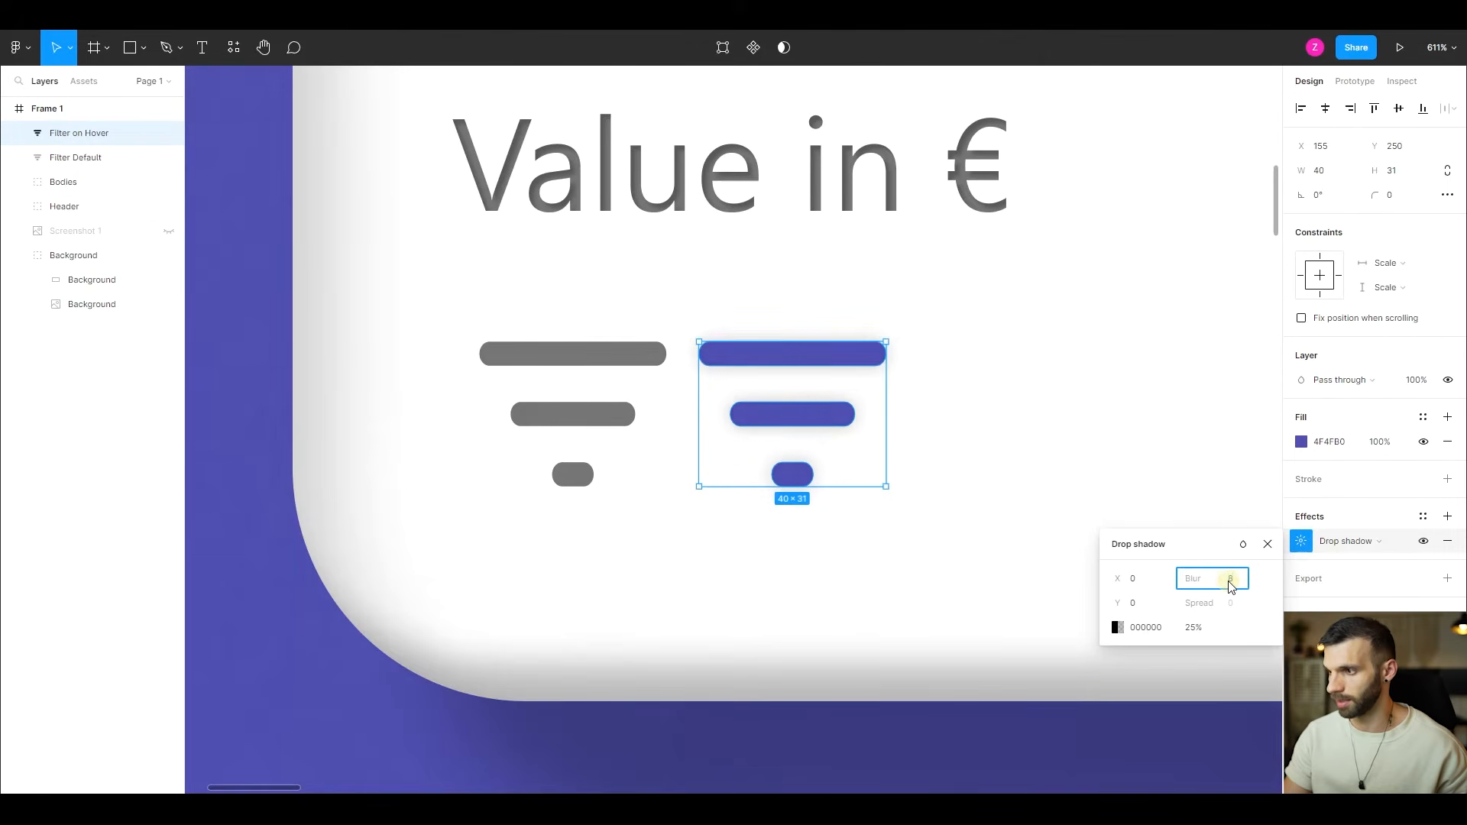
- Copy the hover icon's fill color 4F4FB0 into its drop shadow color
{"action": "left_click", "coordinate": [1158, 633]}
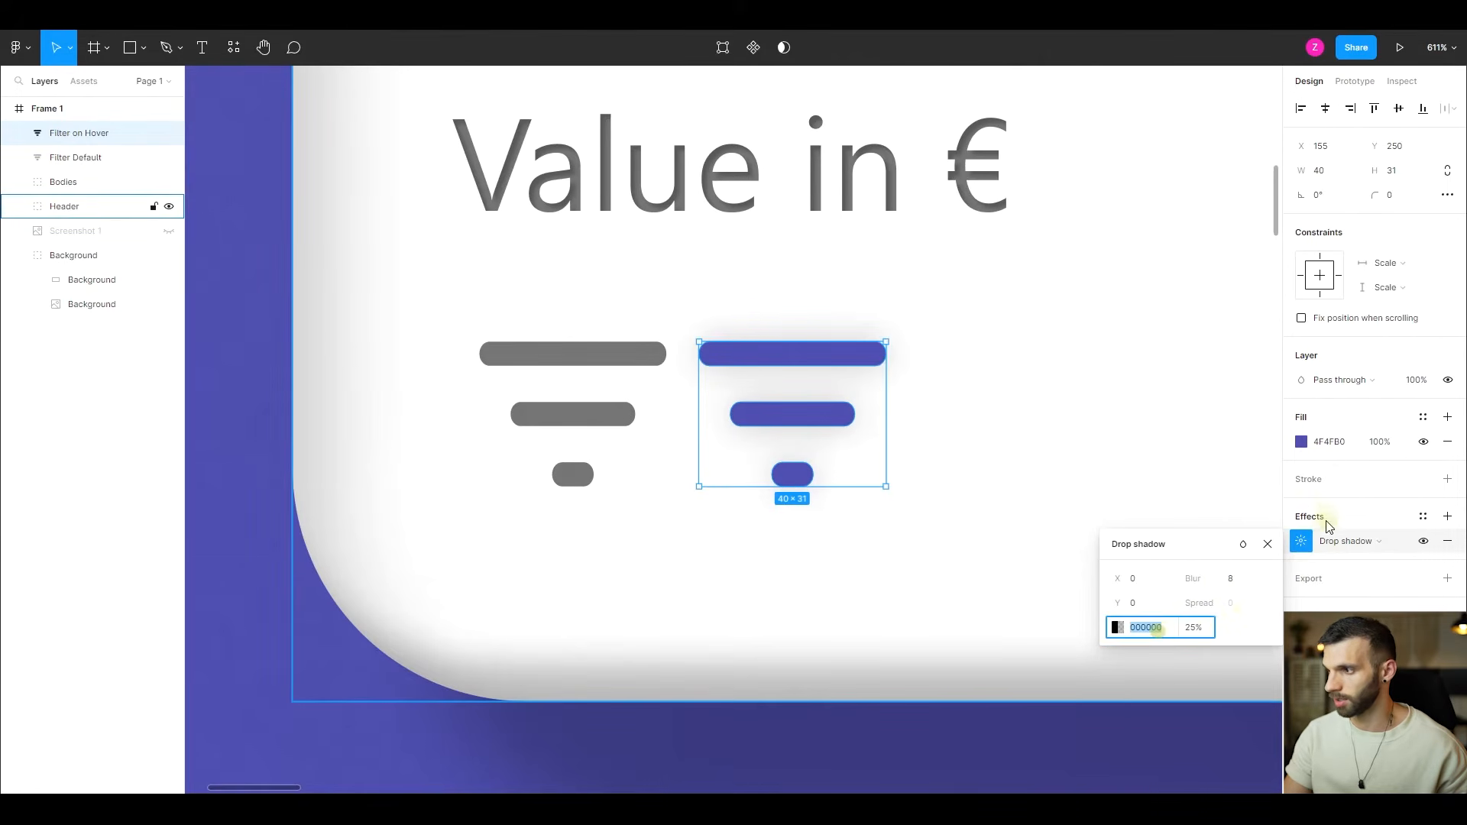
{"action": "left_click", "coordinate": [1337, 444]}
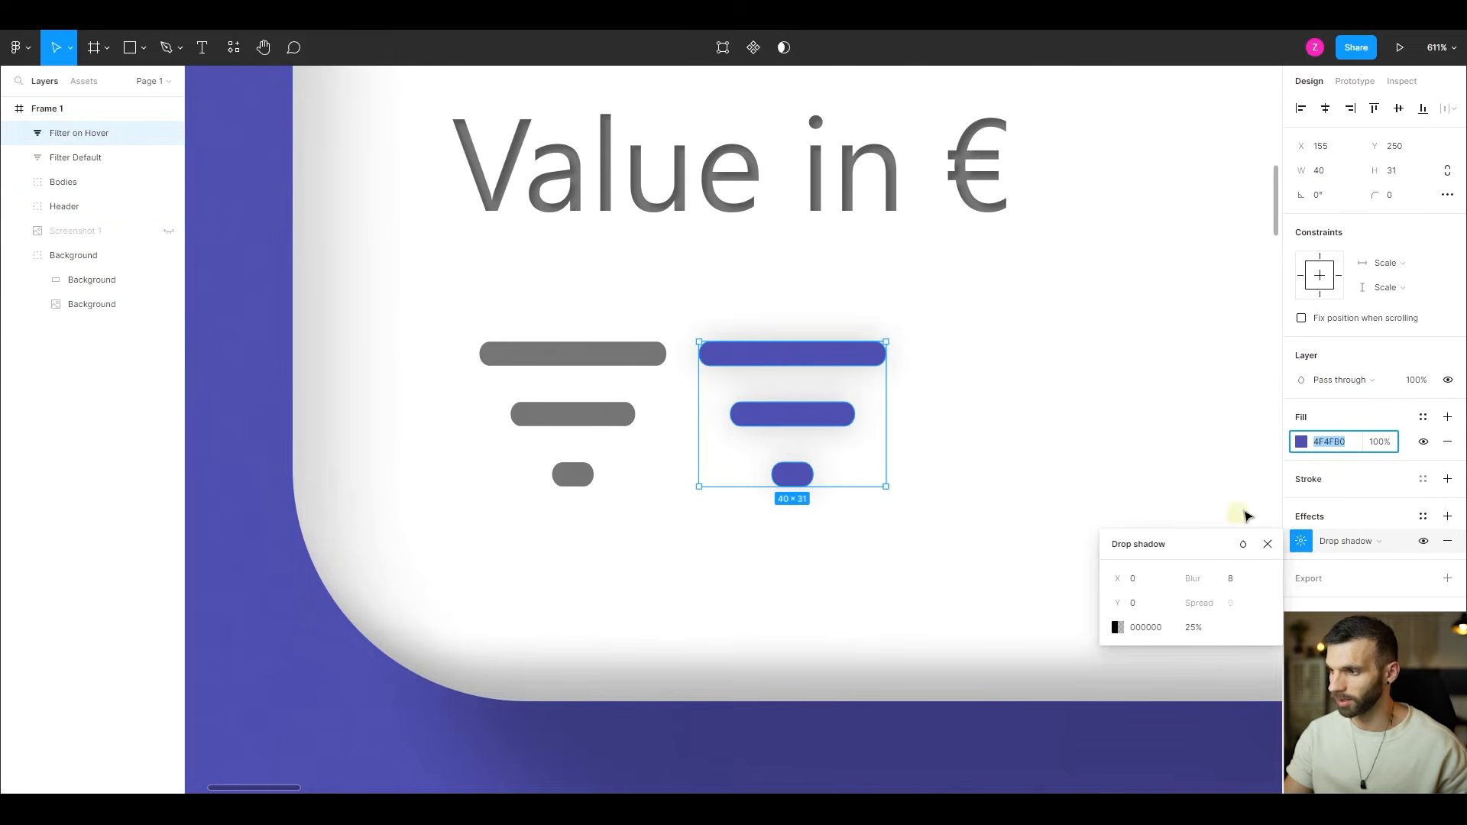
{"action": "key", "text": "ctrl+c"}
{"action": "left_click", "coordinate": [1159, 633]}
{"action": "key", "text": "ctrl+v"}
{"action": "key", "text": "Return"}
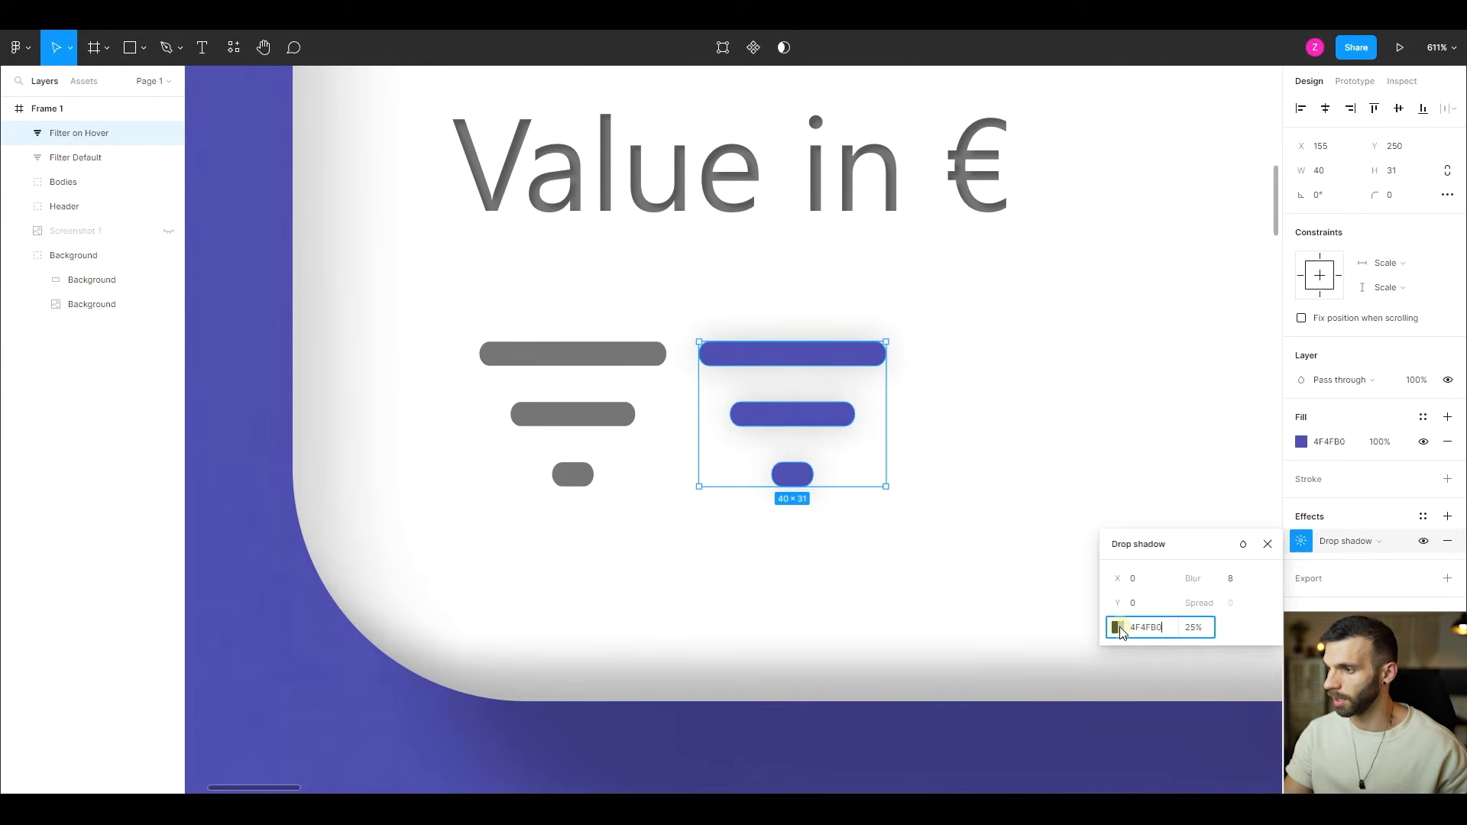
- Brighten the hover icon's drop shadow color to 5A57FE
{"action": "left_click", "coordinate": [1118, 628]}
{"action": "left_click", "coordinate": [1120, 631]}
{"action": "left_click", "coordinate": [1118, 628]}
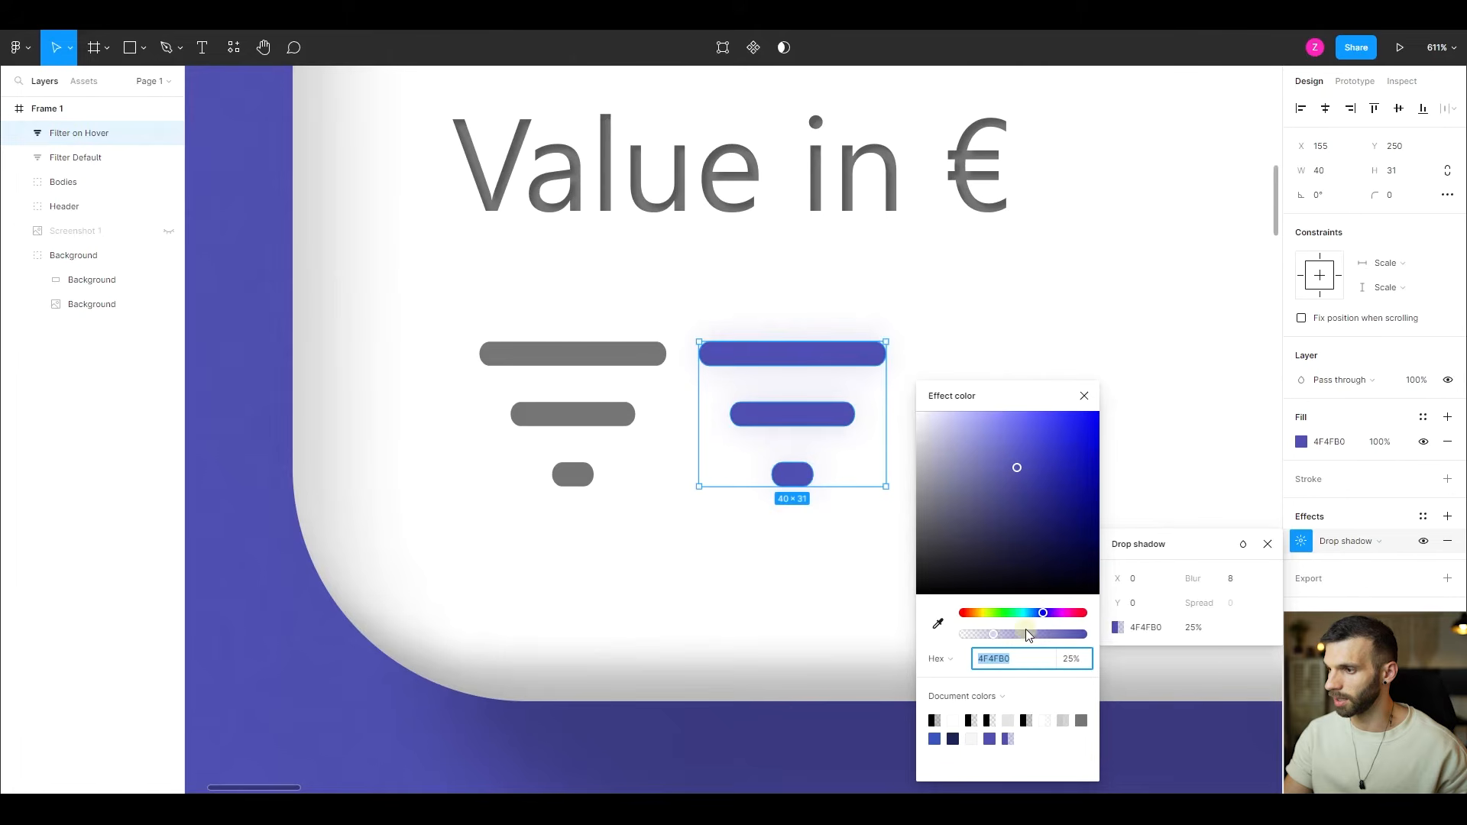
{"action": "left_click_drag", "start_coordinate": [1044, 618], "coordinate": [1045, 616]}
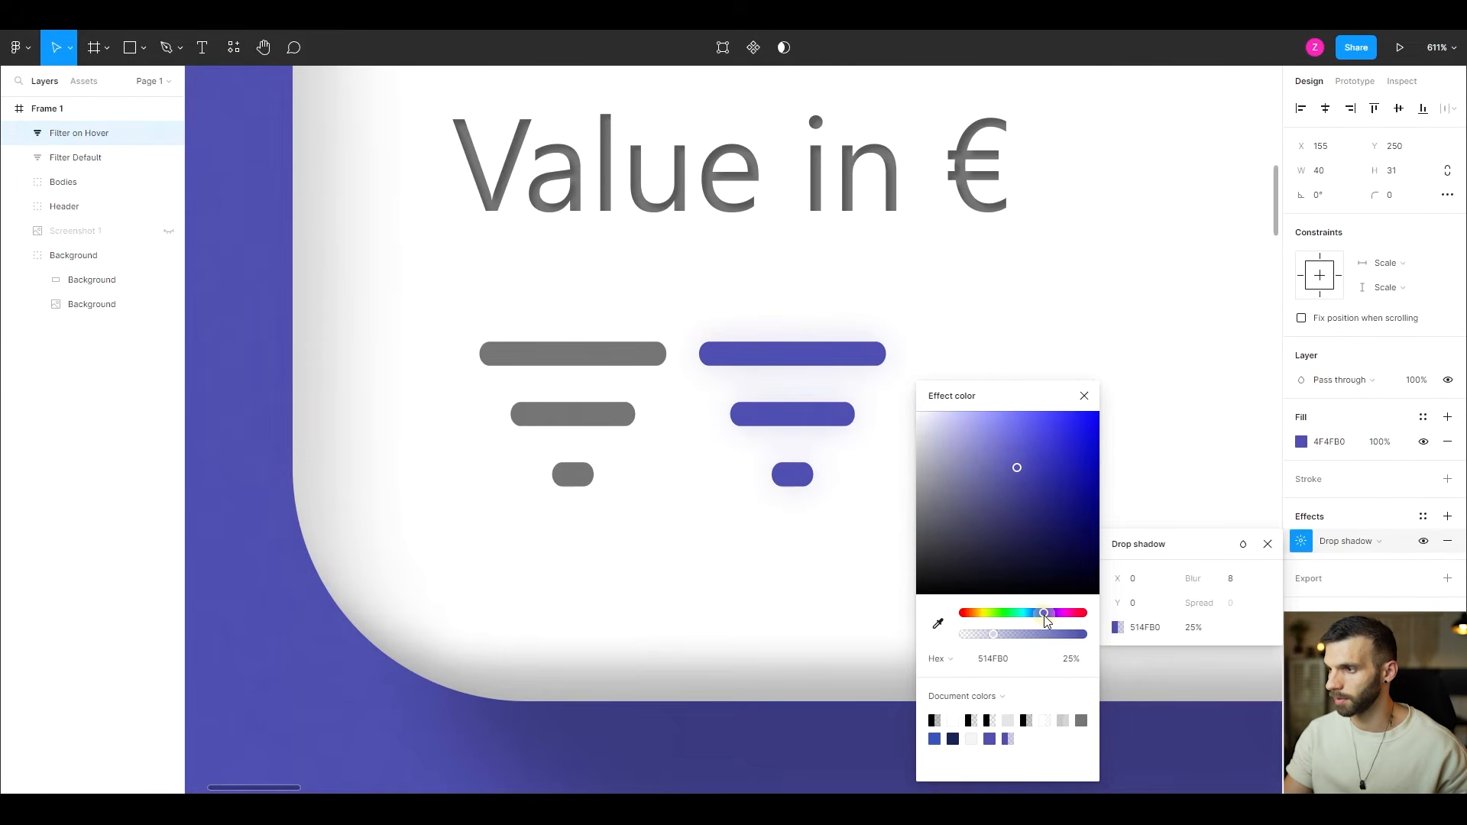
{"action": "left_click_drag", "start_coordinate": [1017, 466], "coordinate": [1037, 413]}
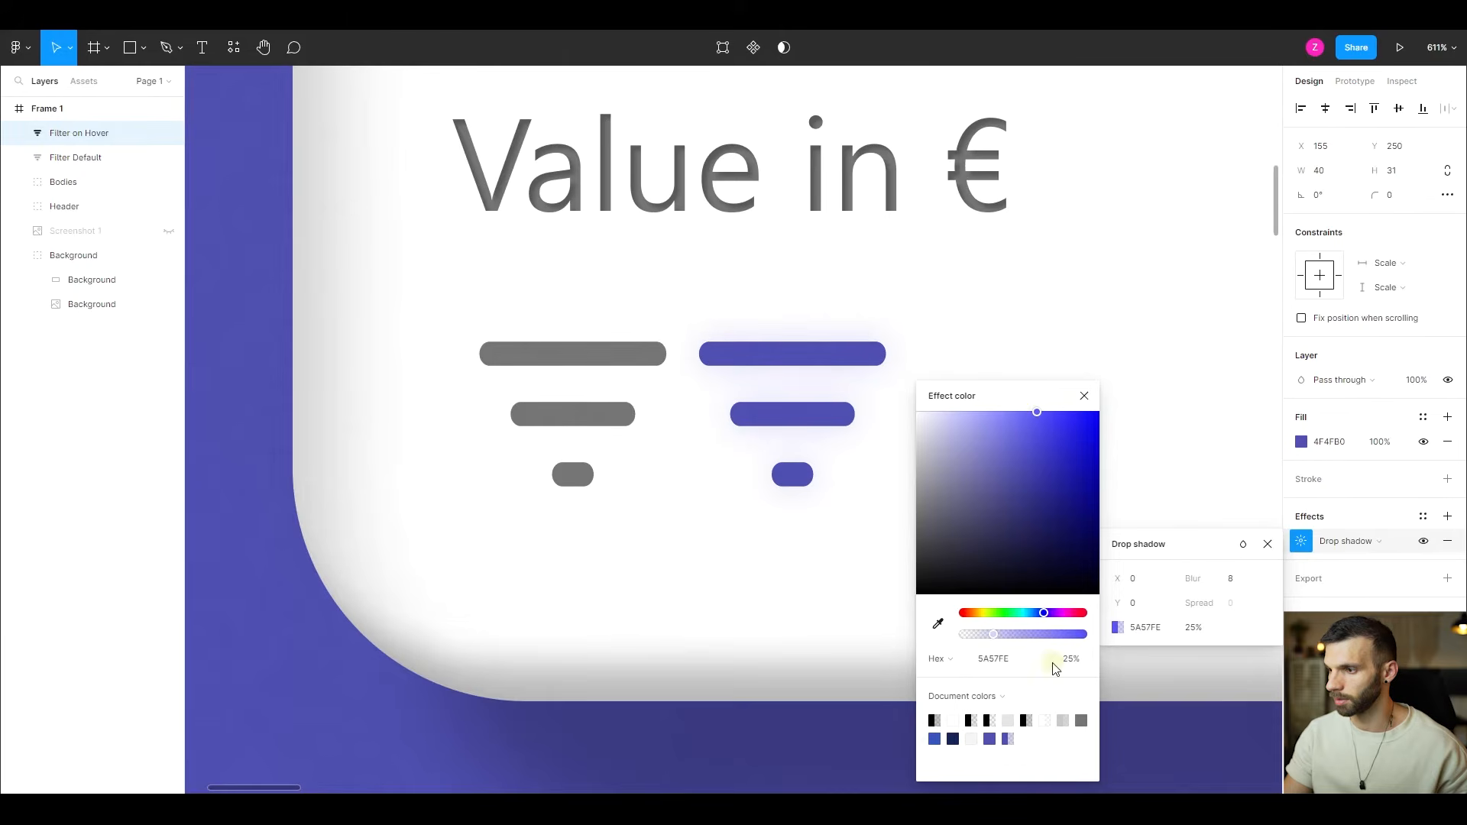
- Set the hover icon's drop shadow opacity to 100% and intensify its color to 3430FE
{"action": "left_click", "coordinate": [1069, 663]}
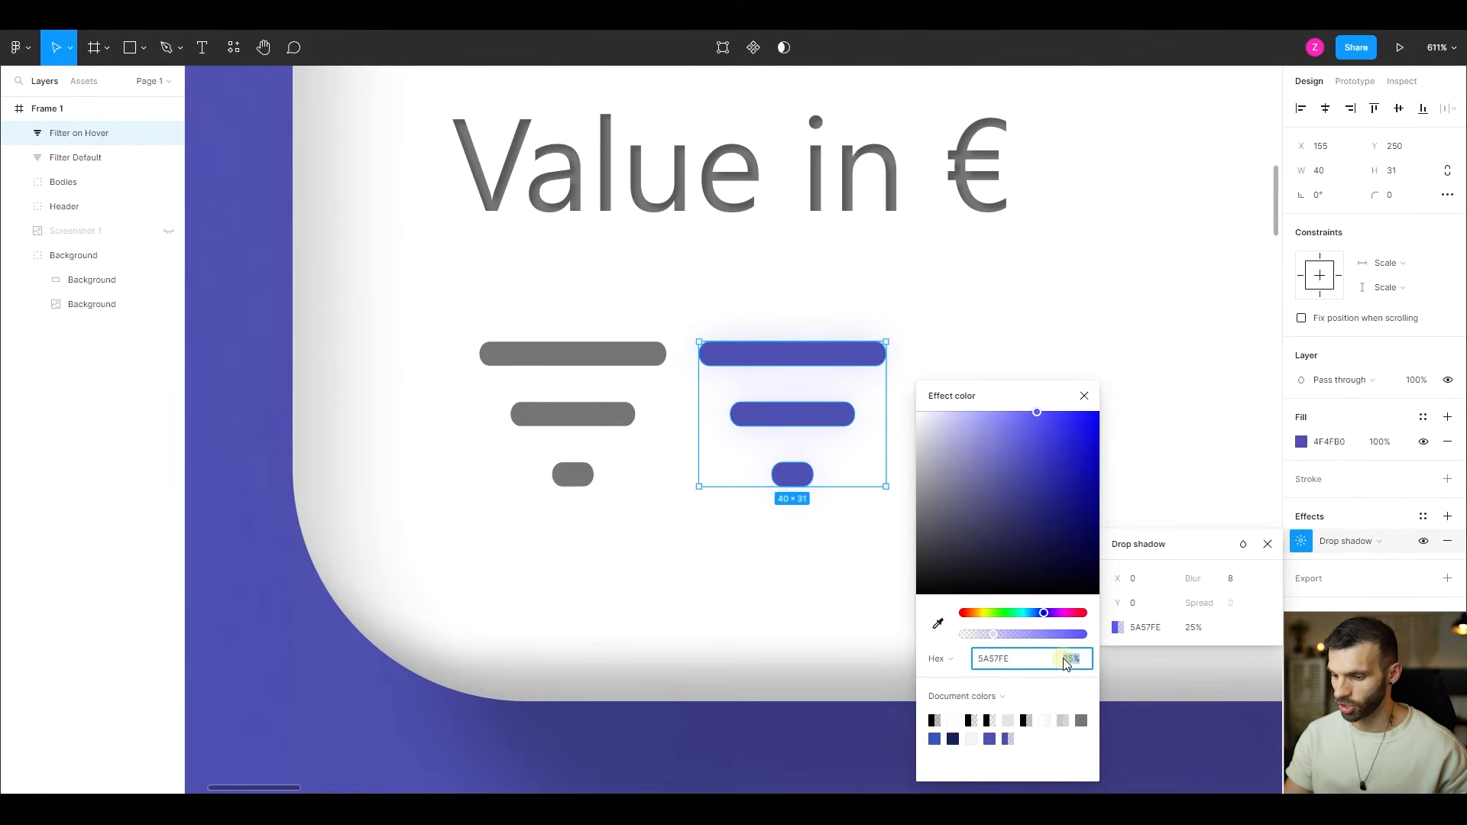
{"action": "type", "text": "100"}
{"action": "key", "text": "Return"}
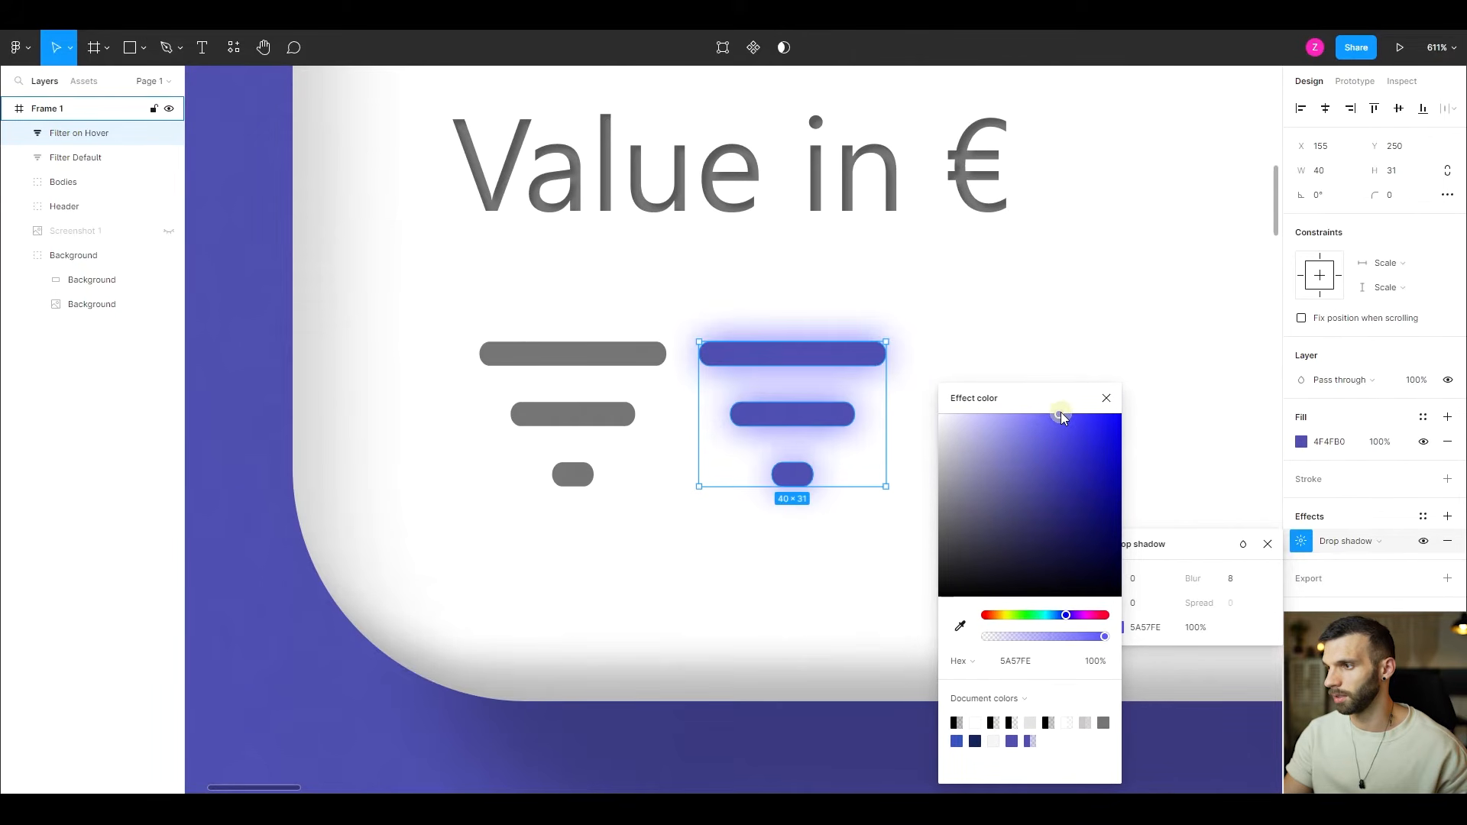
{"action": "left_click_drag", "start_coordinate": [1061, 412], "coordinate": [1088, 415]}
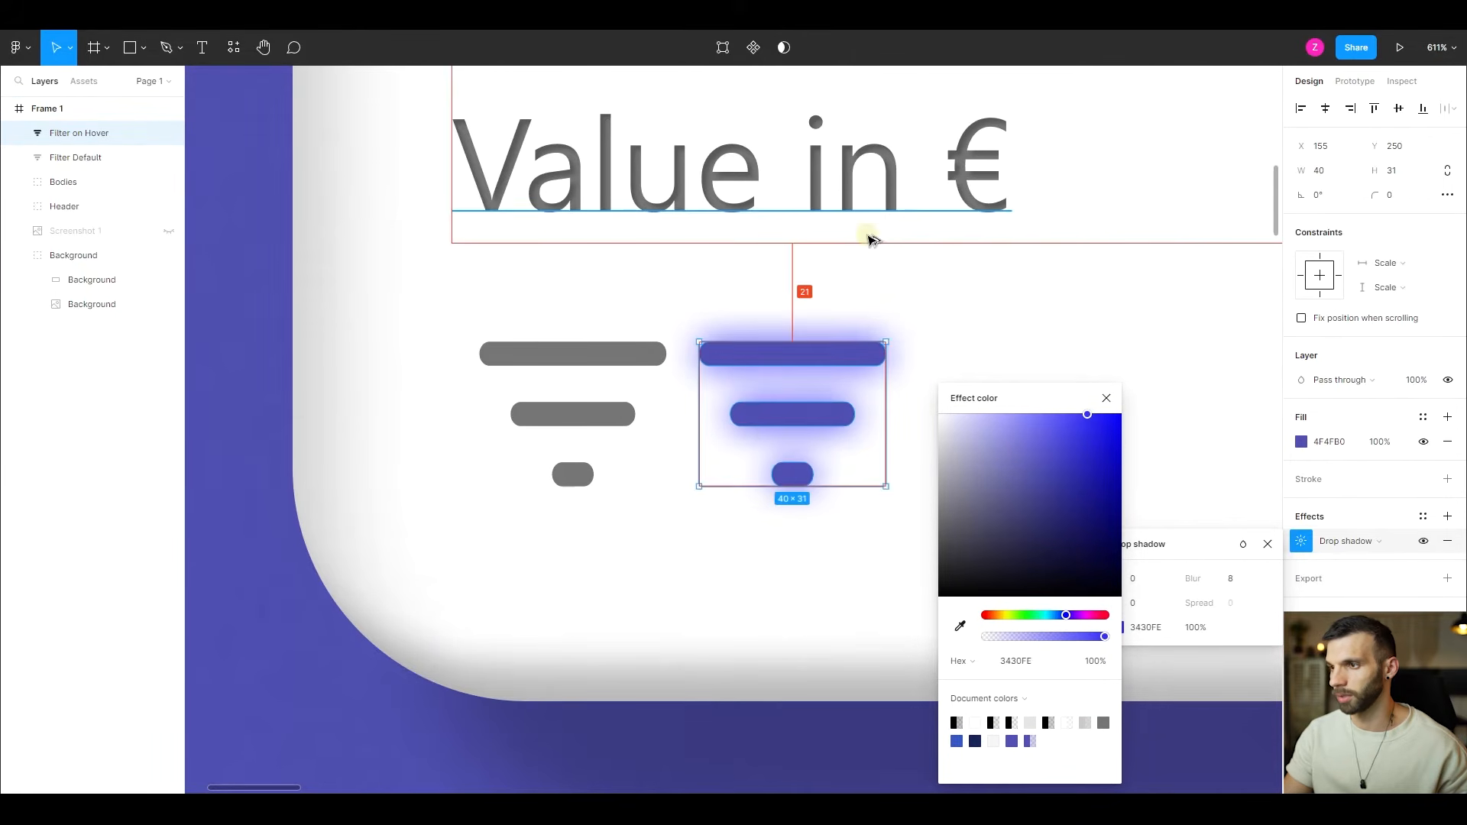
{"action": "scroll", "coordinate": [868, 244], "scroll_direction": "down", "scroll_amount": 5}
{"action": "left_click", "coordinate": [1107, 398]}
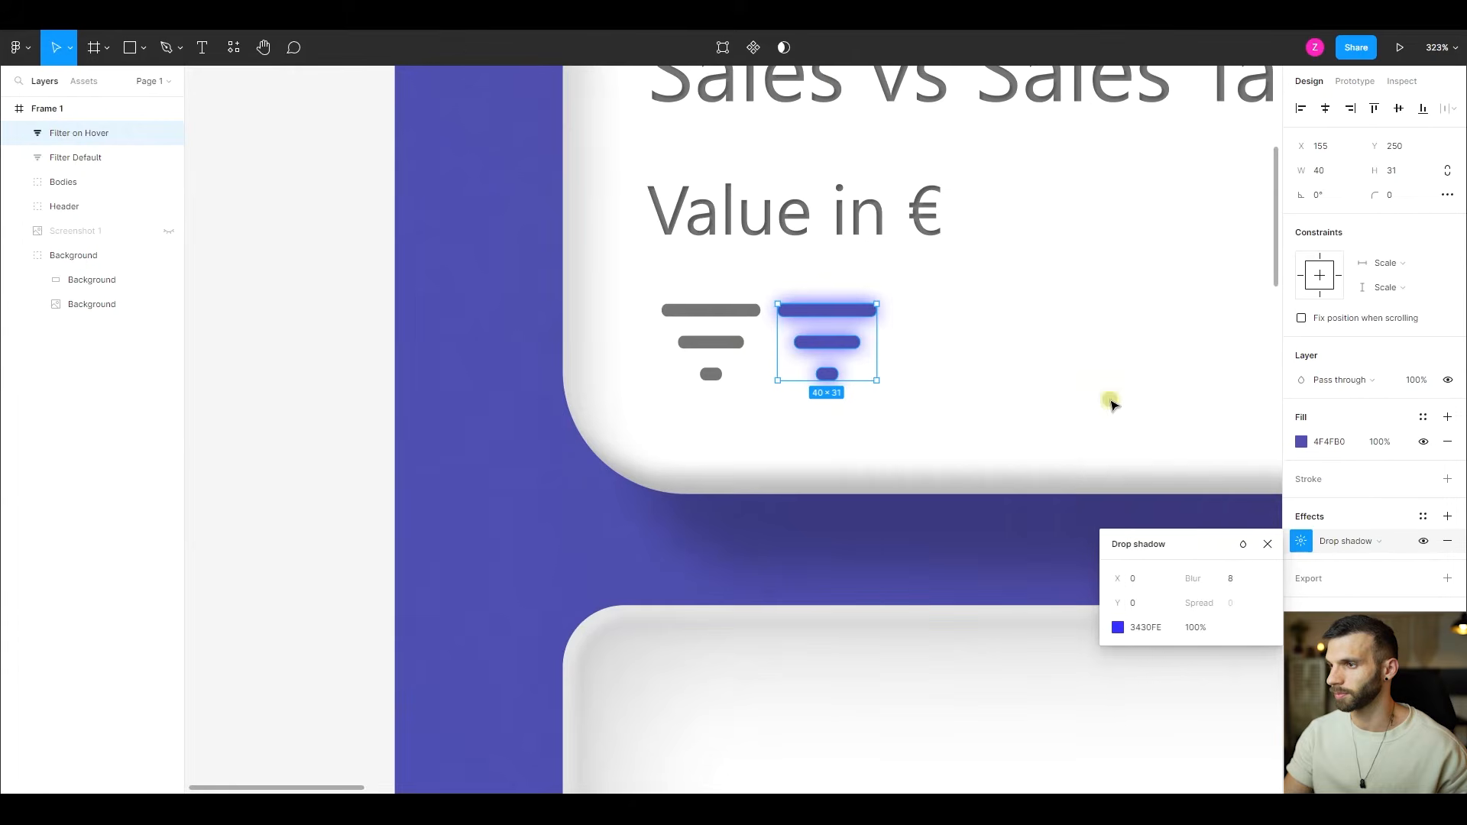
{"action": "left_click", "coordinate": [870, 352]}
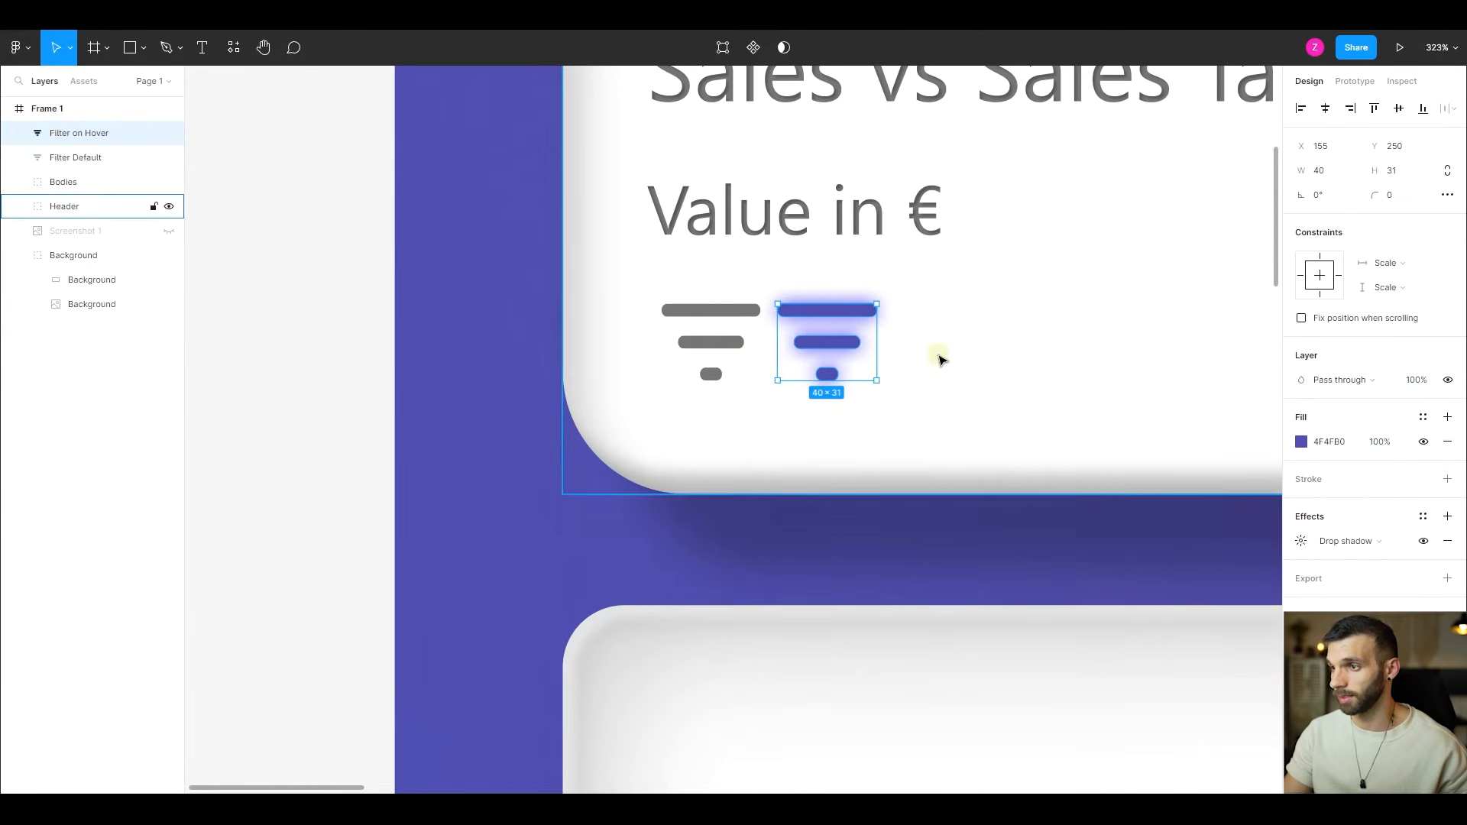
- Duplicate the glowing hover icon to its right at X 207, Y 251 and rename the copy "Filter on Press"
{"action": "scroll", "coordinate": [928, 348], "scroll_direction": "up", "scroll_amount": 5}
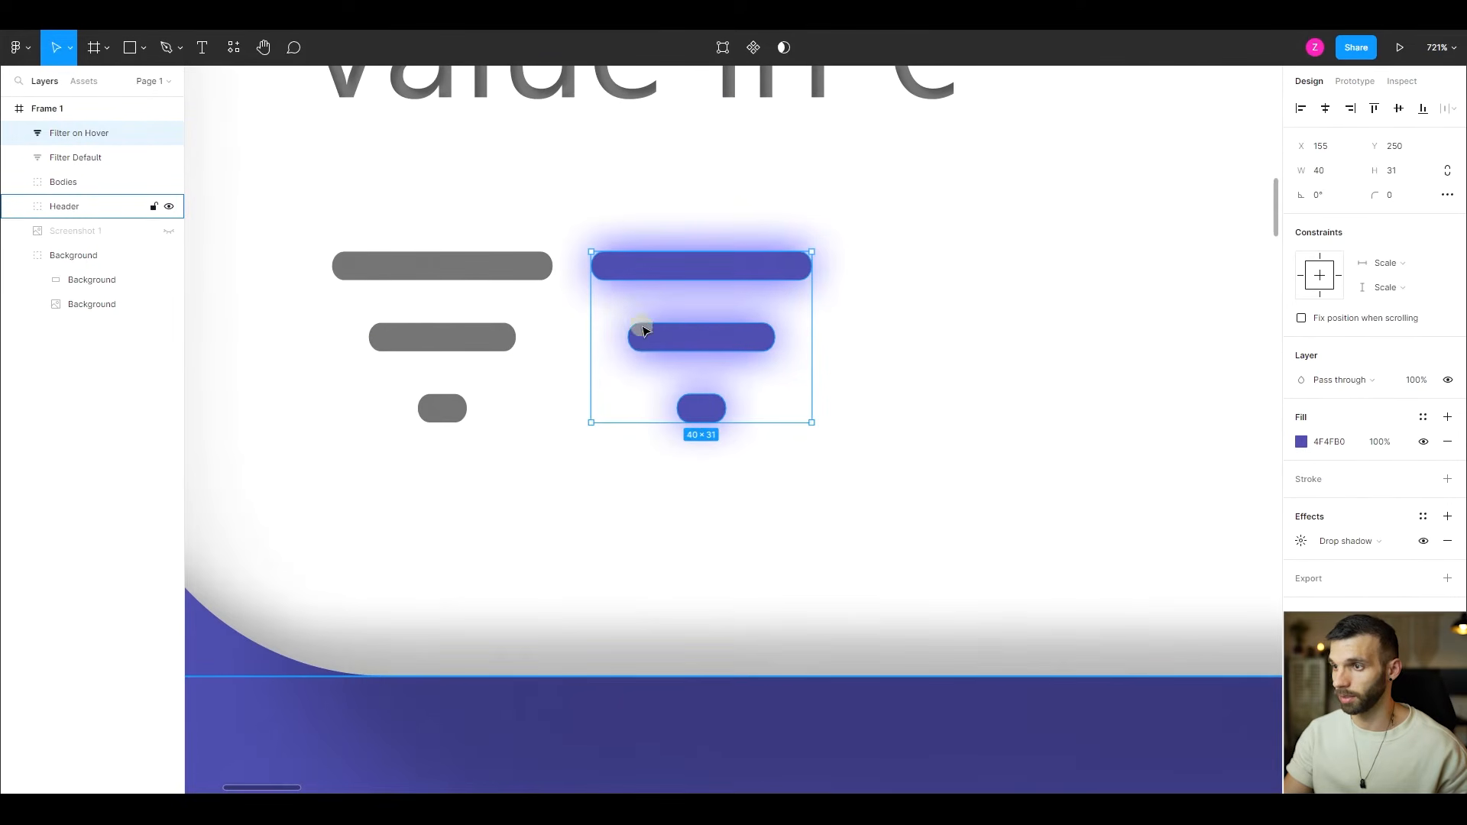
{"action": "left_click_drag", "start_coordinate": [672, 337], "coordinate": [963, 348]}
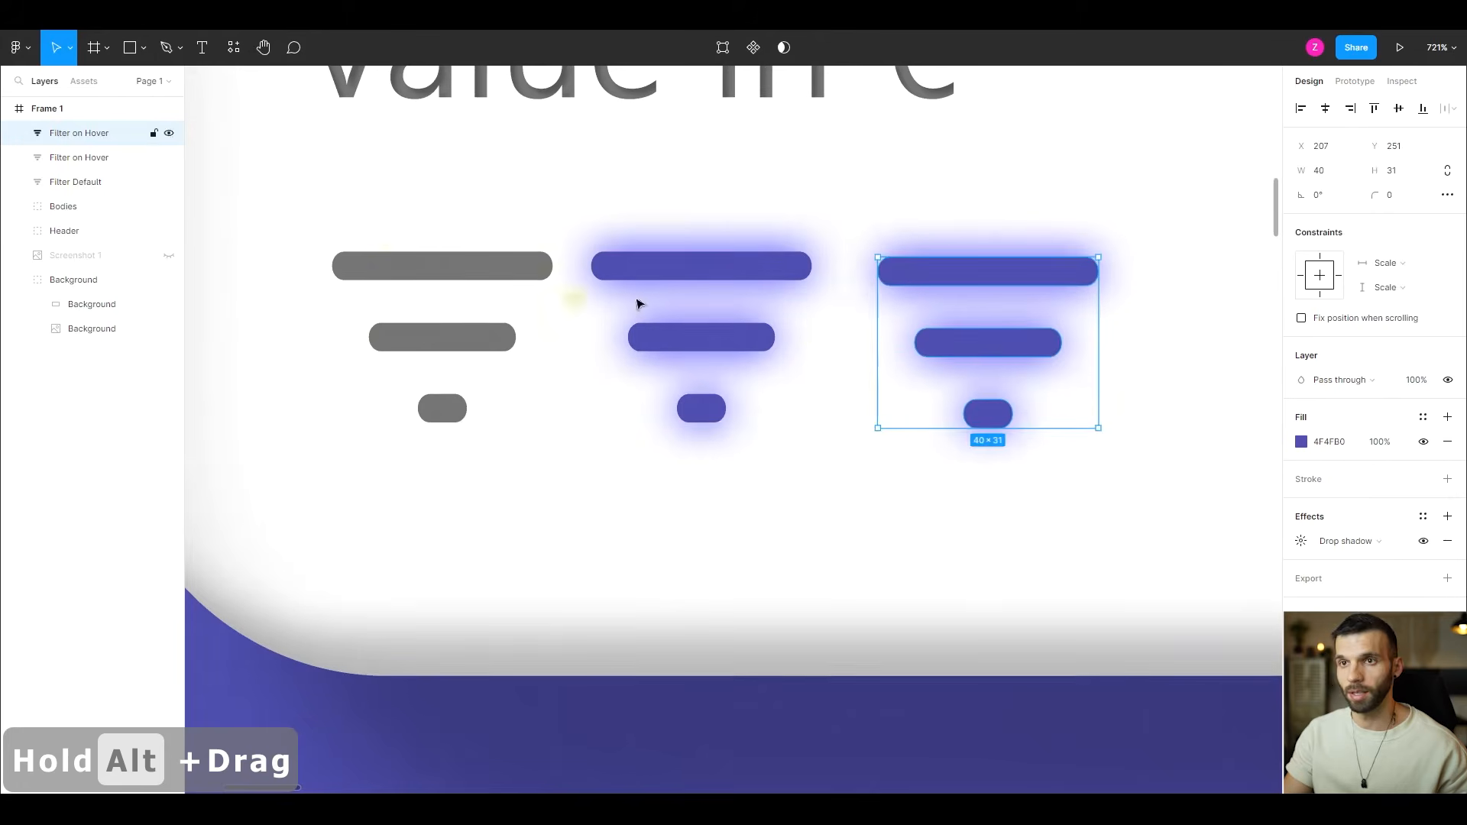
{"action": "double_click", "coordinate": [120, 136]}
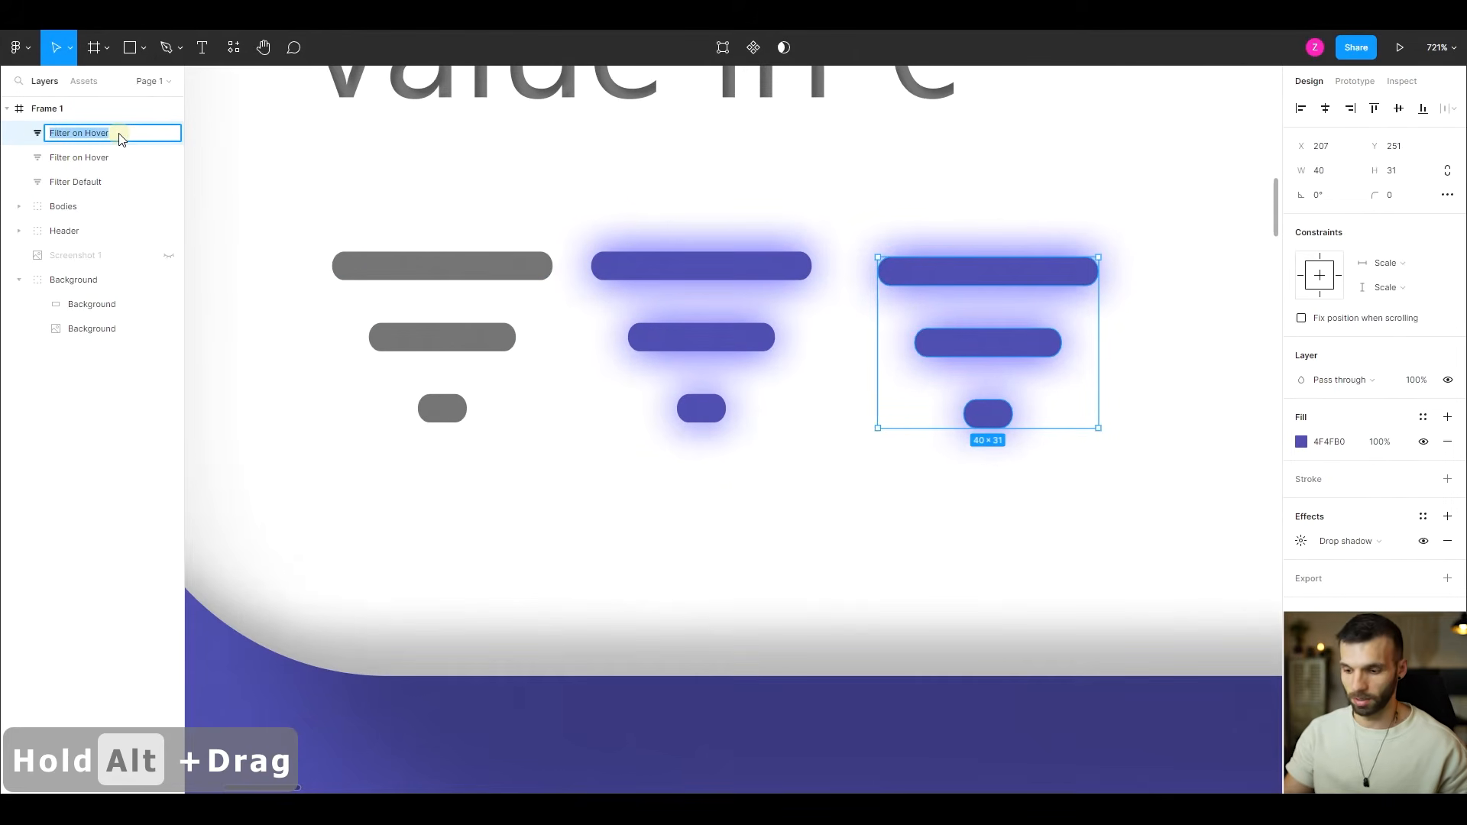
{"action": "left_click", "coordinate": [120, 136]}
{"action": "key", "text": "BackSpace"}
{"action": "key", "text": "BackSpace"}
{"action": "key", "text": "BackSpace"}
{"action": "key", "text": "BackSpace"}
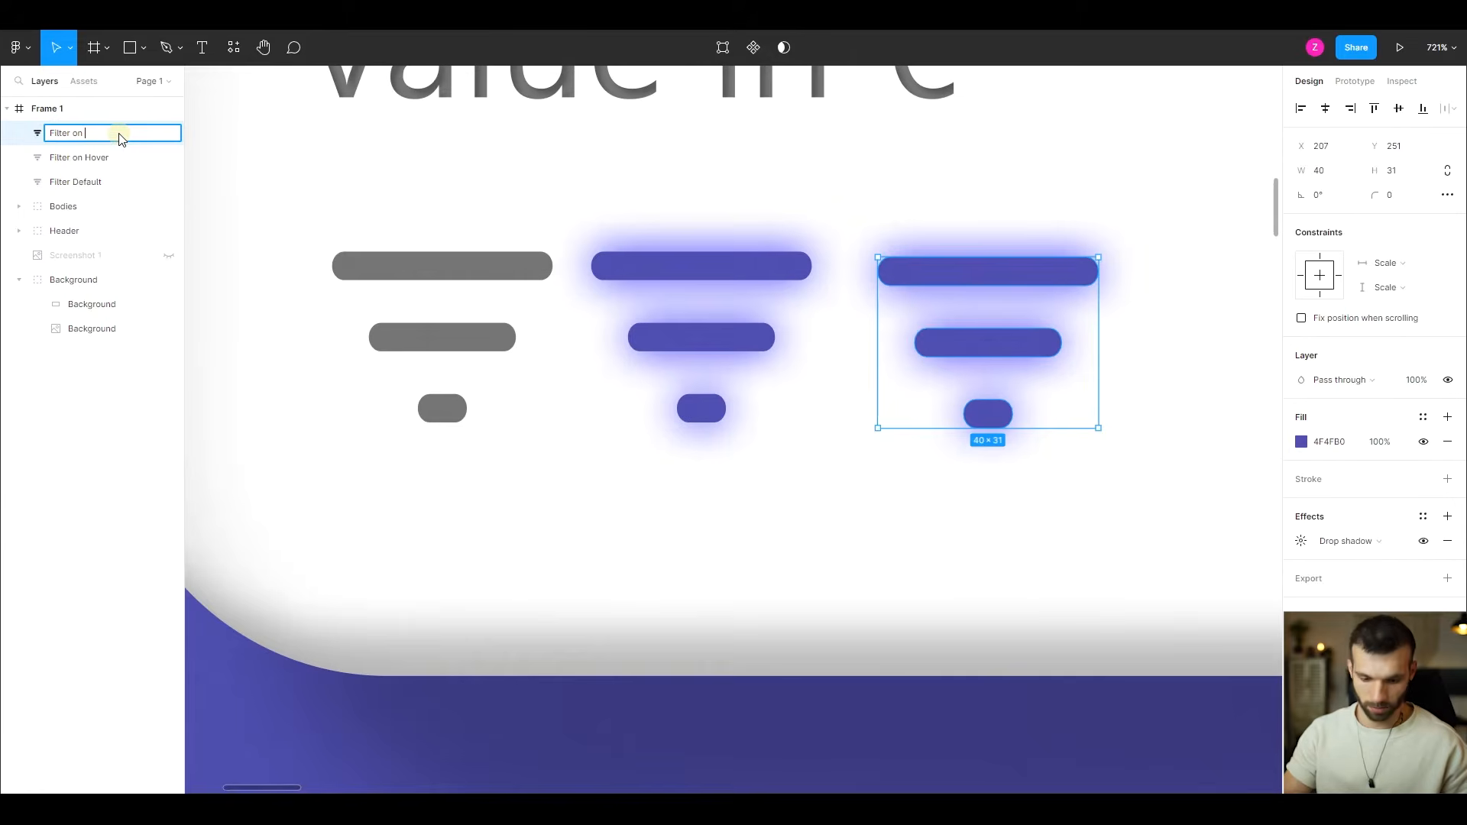
{"action": "type", "text": "Press"}
{"action": "key", "text": "Return"}
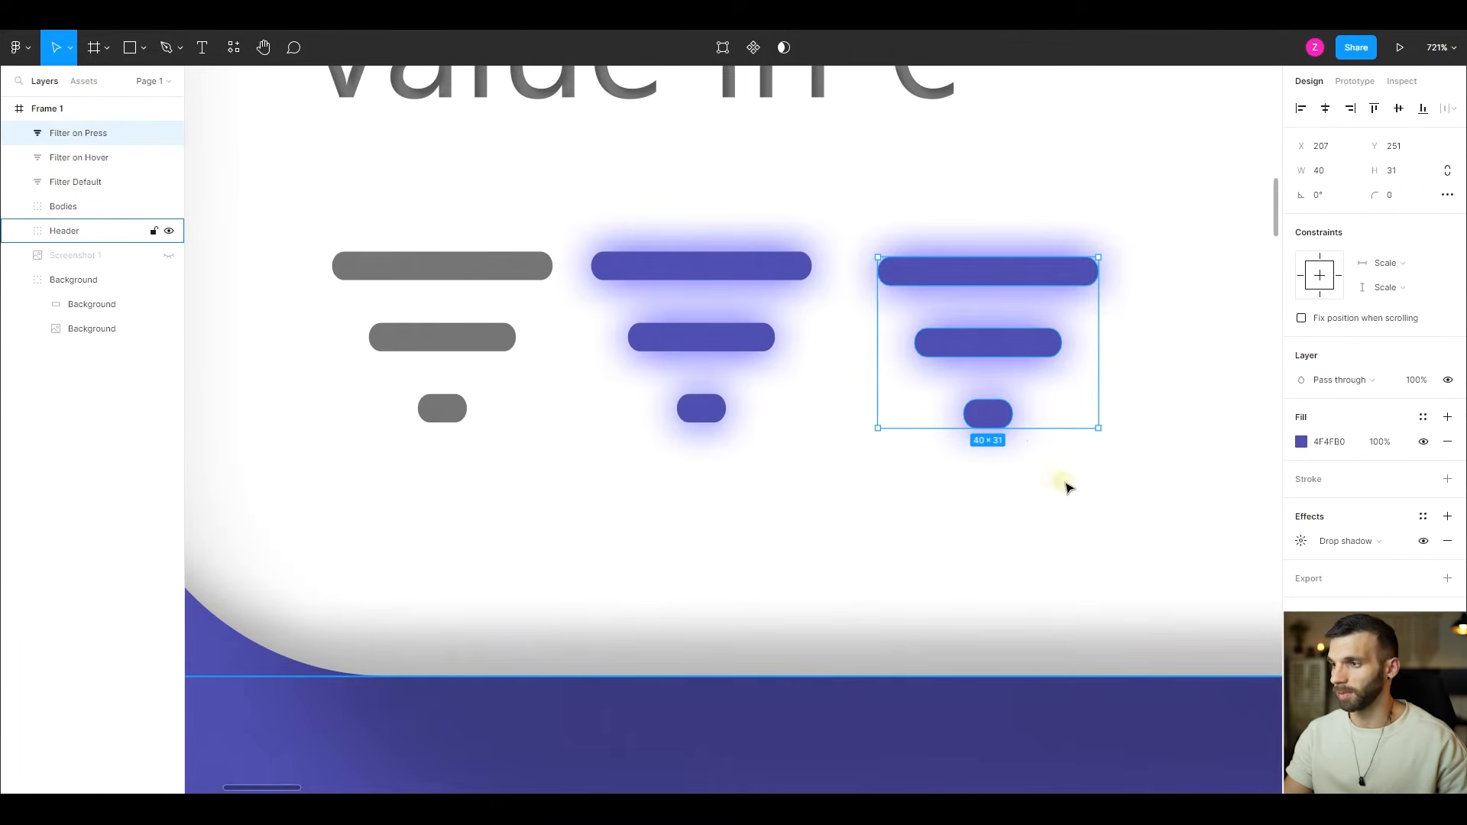
- Scale the "Filter on Press" icon by a factor of 0.9 about its center
{"action": "left_click", "coordinate": [60, 47]}
{"action": "key", "text": "k"}
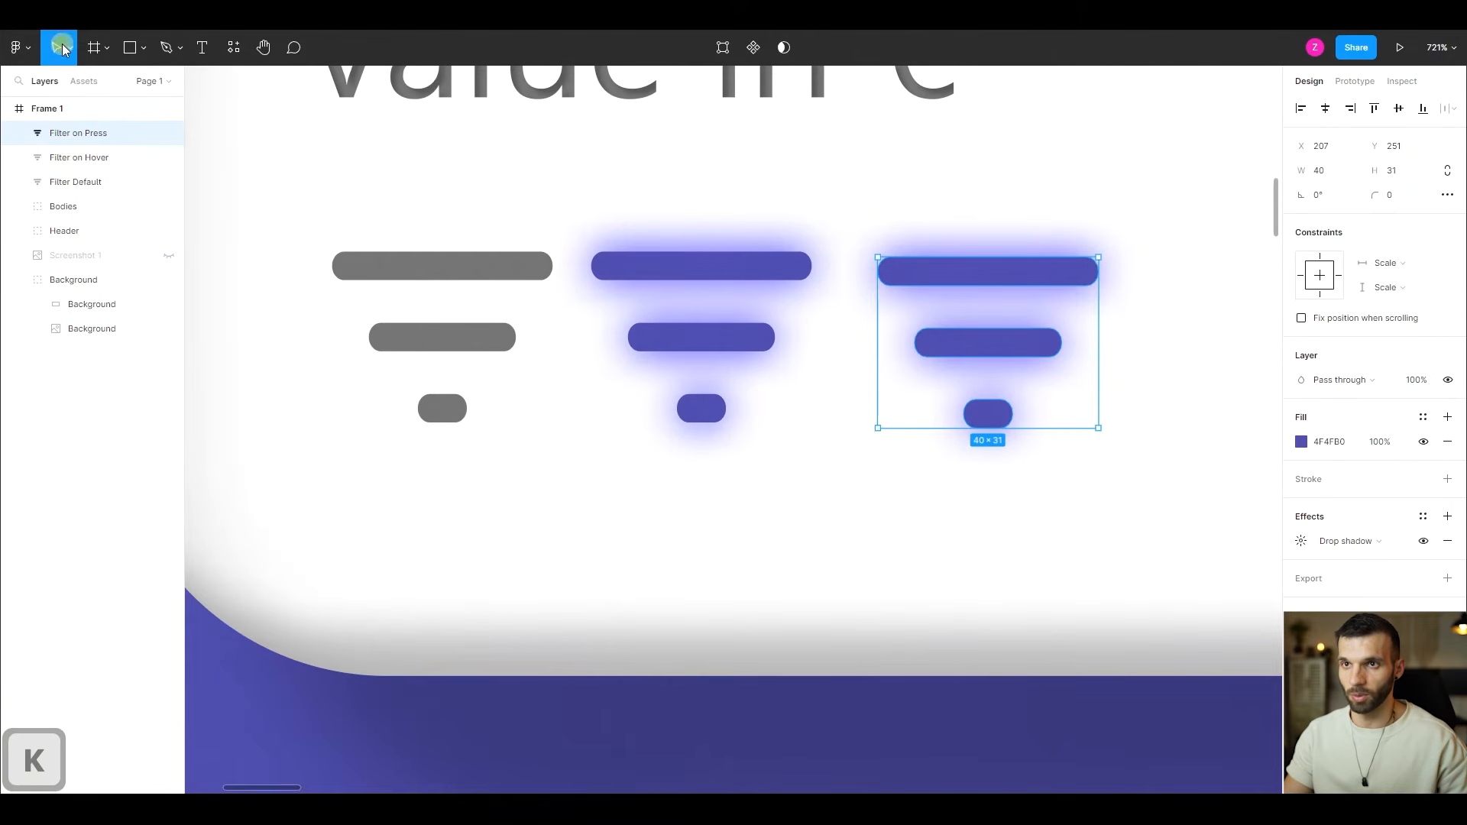
{"action": "left_click", "coordinate": [68, 54]}
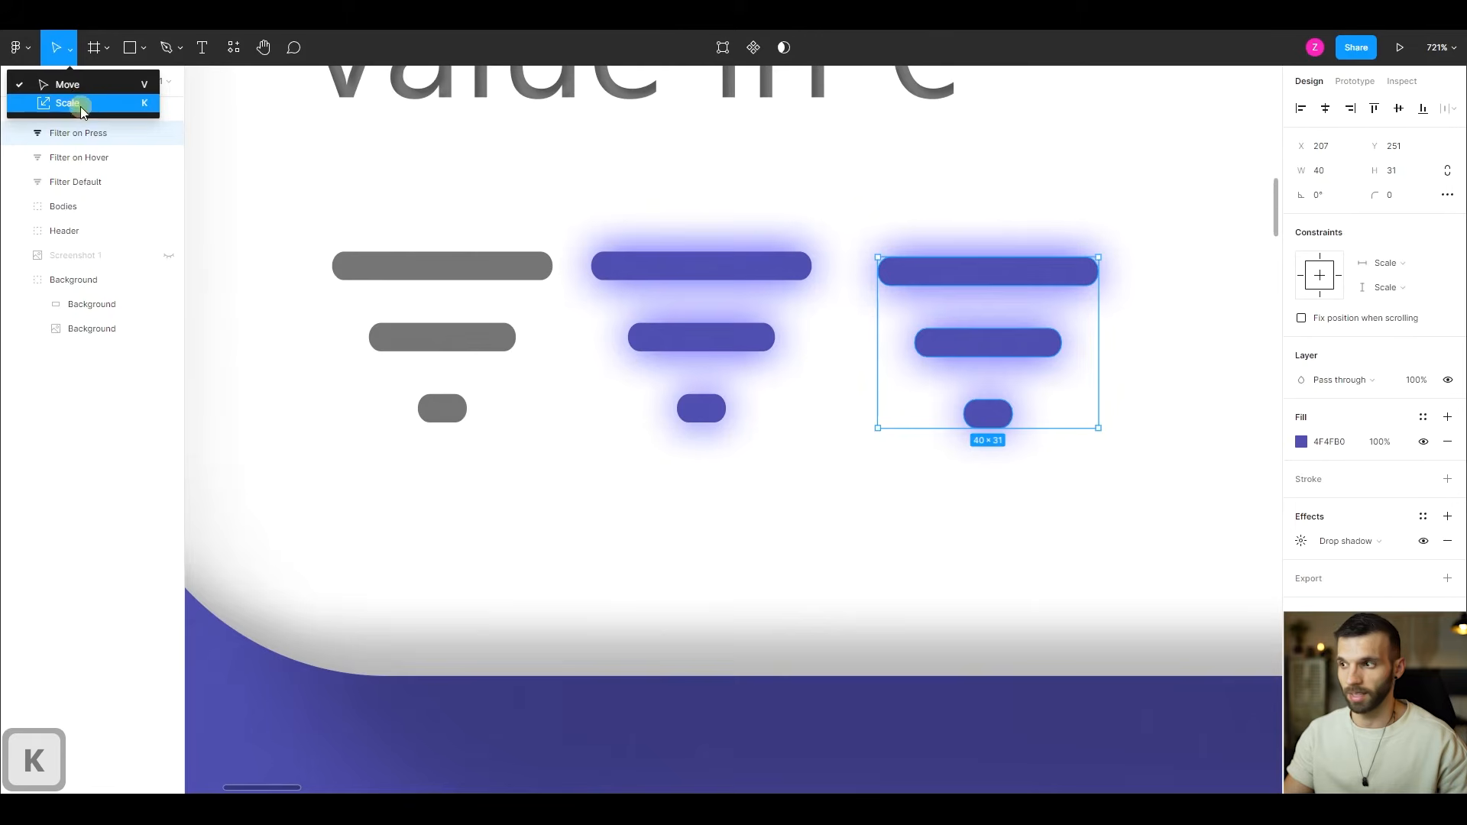
{"action": "left_click", "coordinate": [77, 104]}
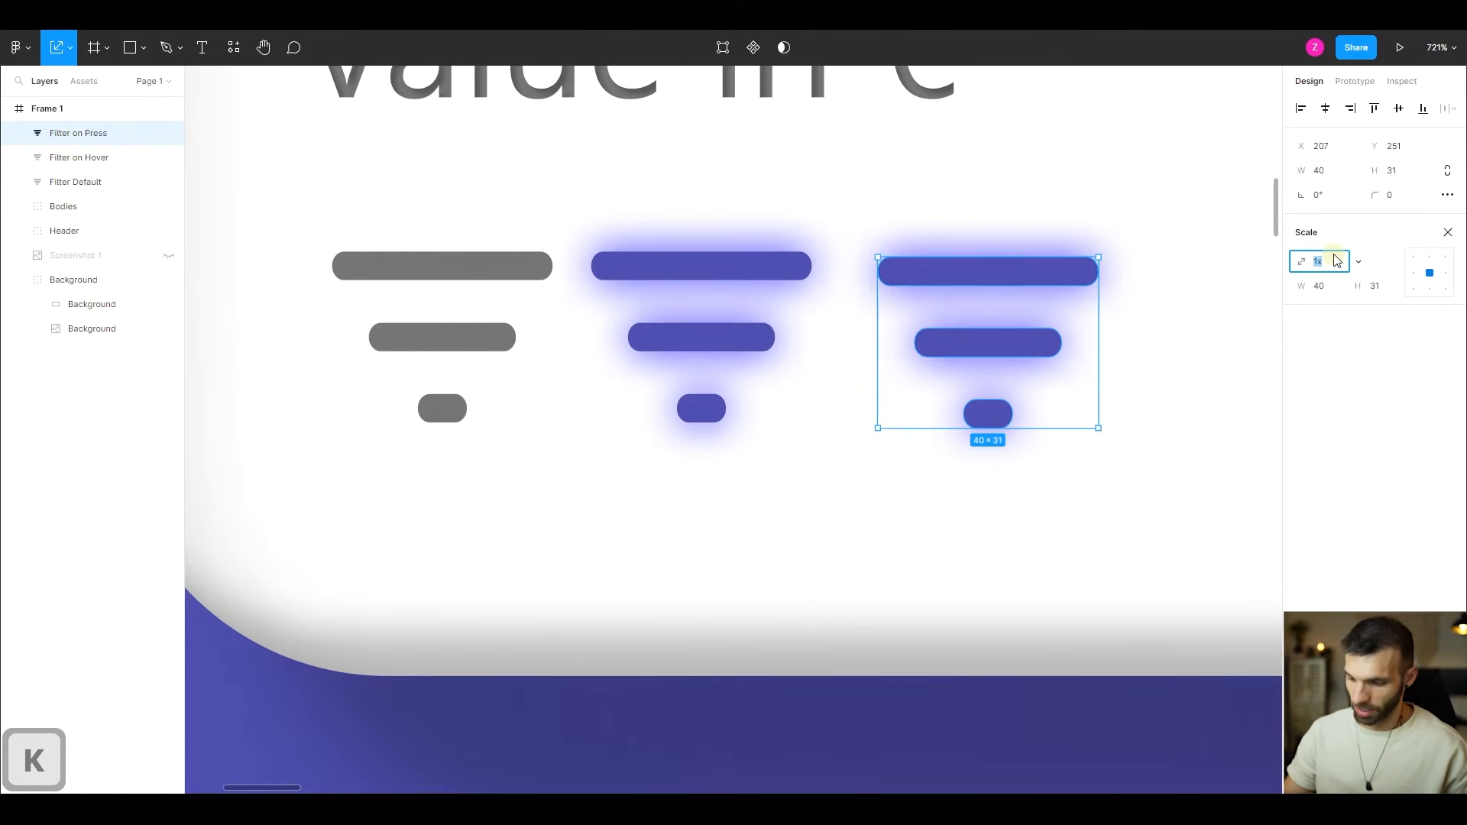
{"action": "type", "text": "0,9"}
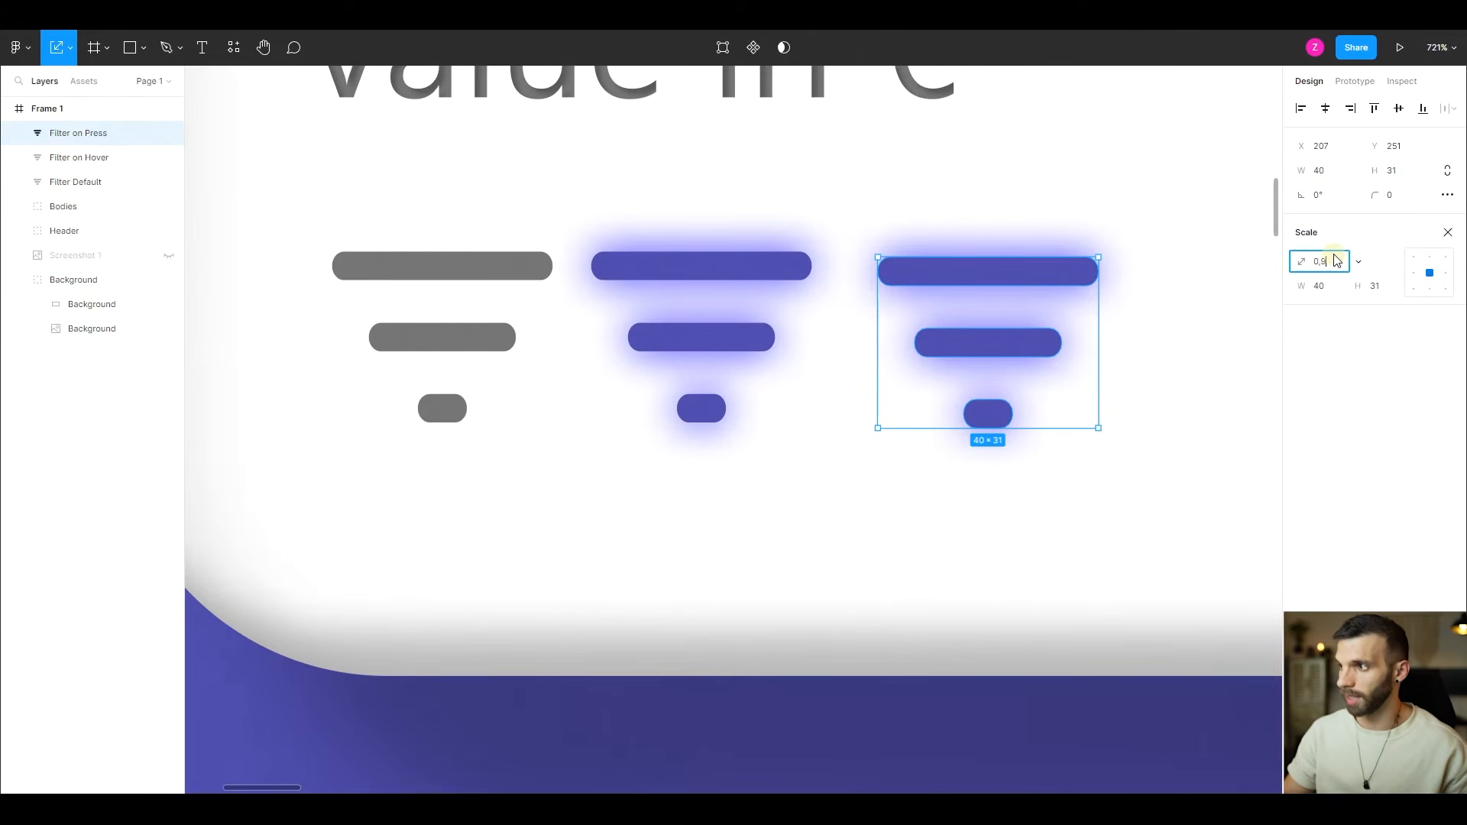
{"action": "key", "text": "Return"}
{"action": "scroll", "coordinate": [994, 323], "scroll_direction": "down", "scroll_amount": 2}
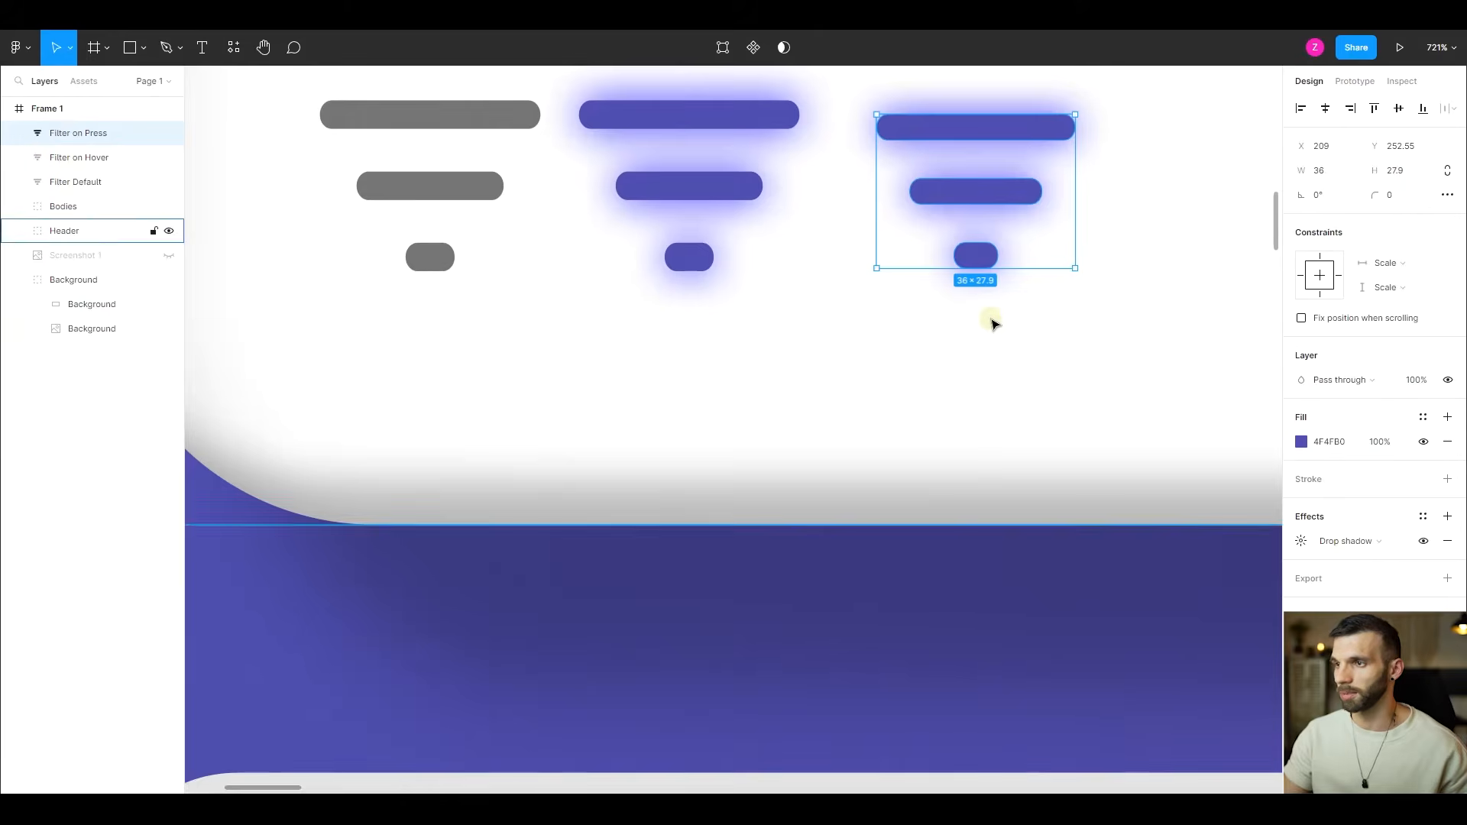
- Duplicate the glowing hover icon to the far end of the icon row at X 256, Y 253 and rename it "Filter Active"
{"action": "scroll", "coordinate": [841, 313], "scroll_direction": "up", "scroll_amount": 1}
{"action": "left_click_drag", "start_coordinate": [671, 283], "coordinate": [1131, 306]}
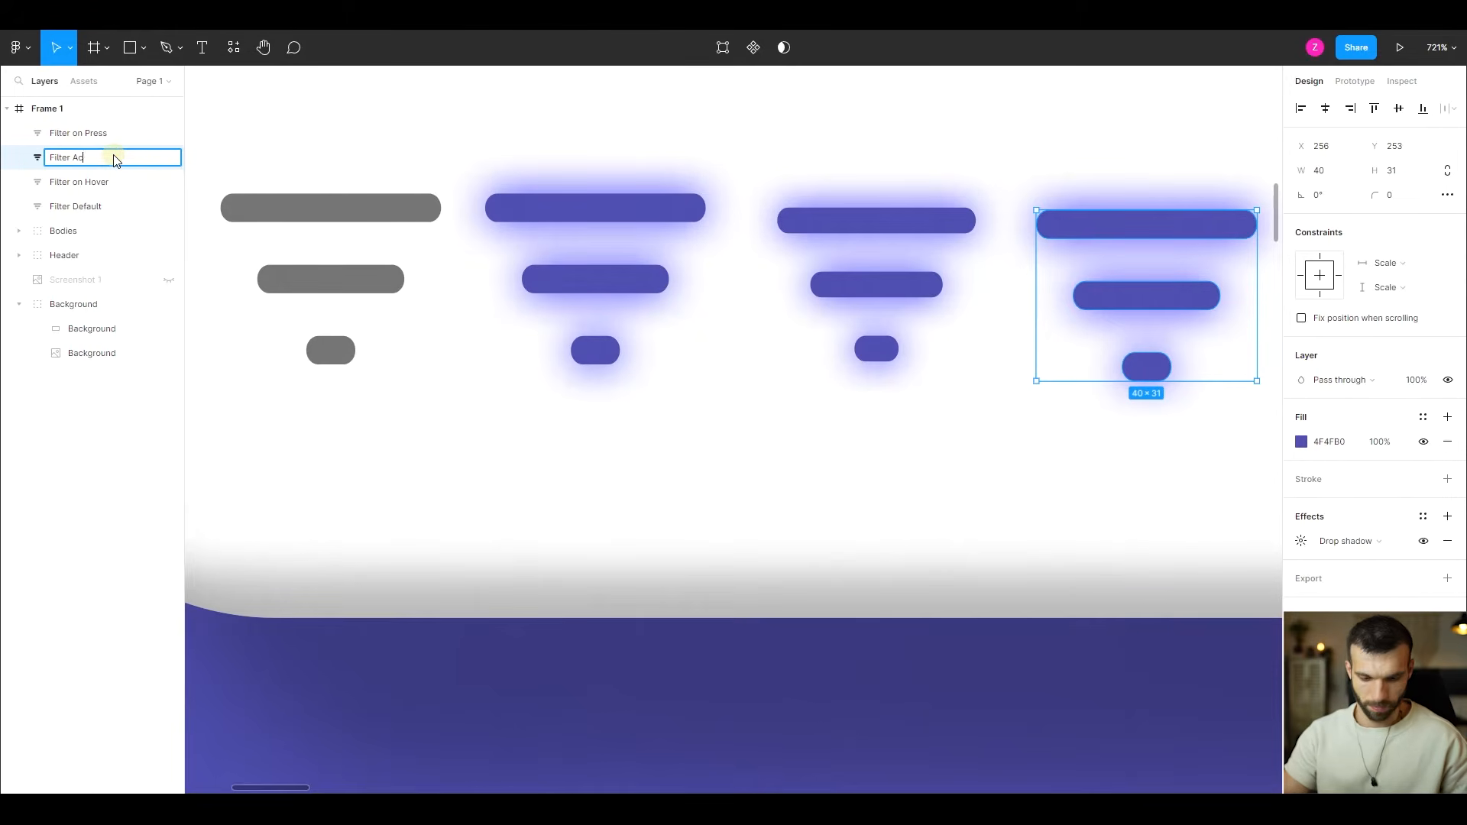
{"action": "key", "text": "Return"}
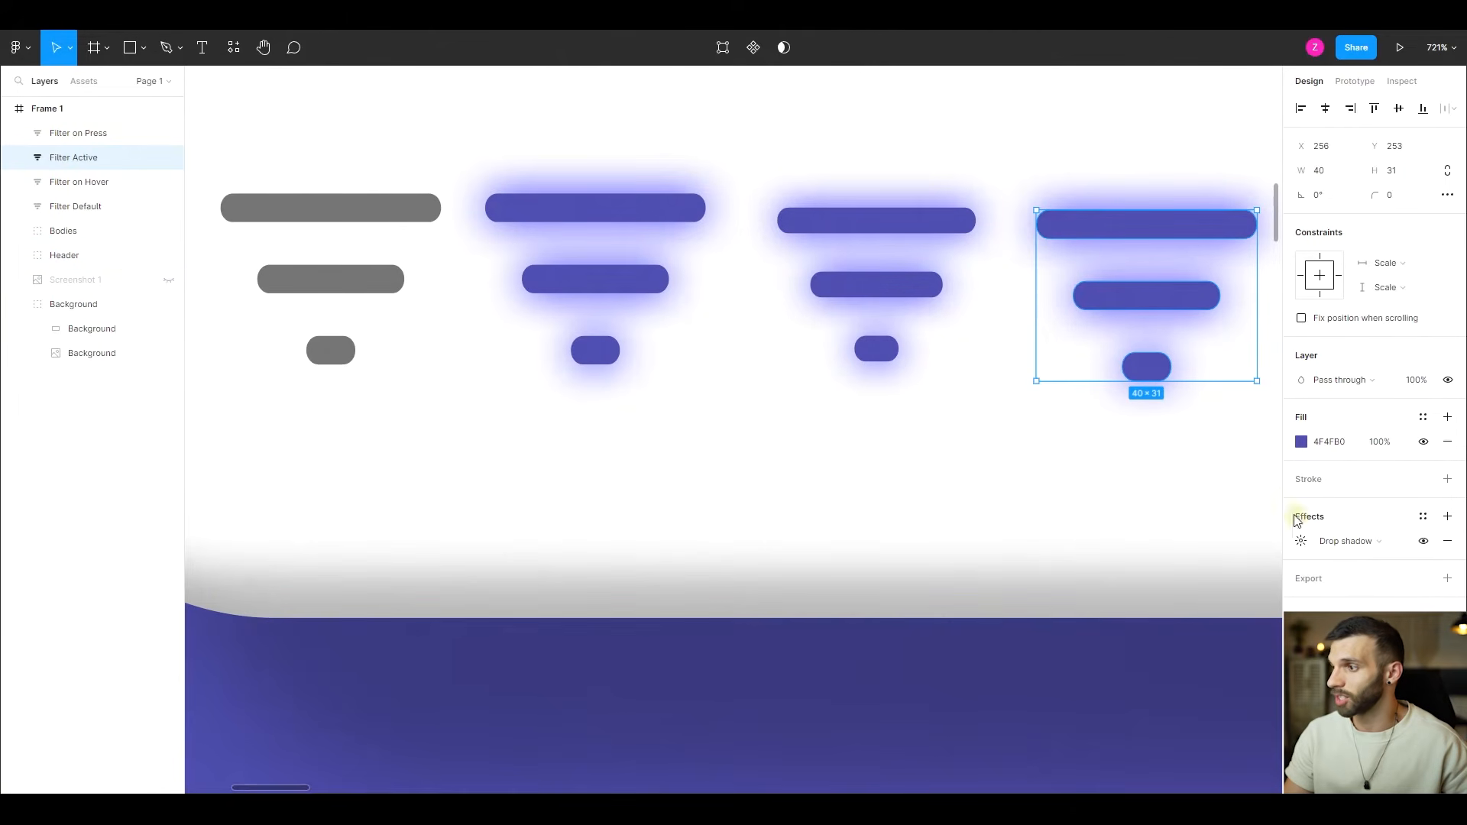
- Set the drop shadow opacity of the "Filter Active" icon to 1%
{"action": "left_click", "coordinate": [1302, 541]}
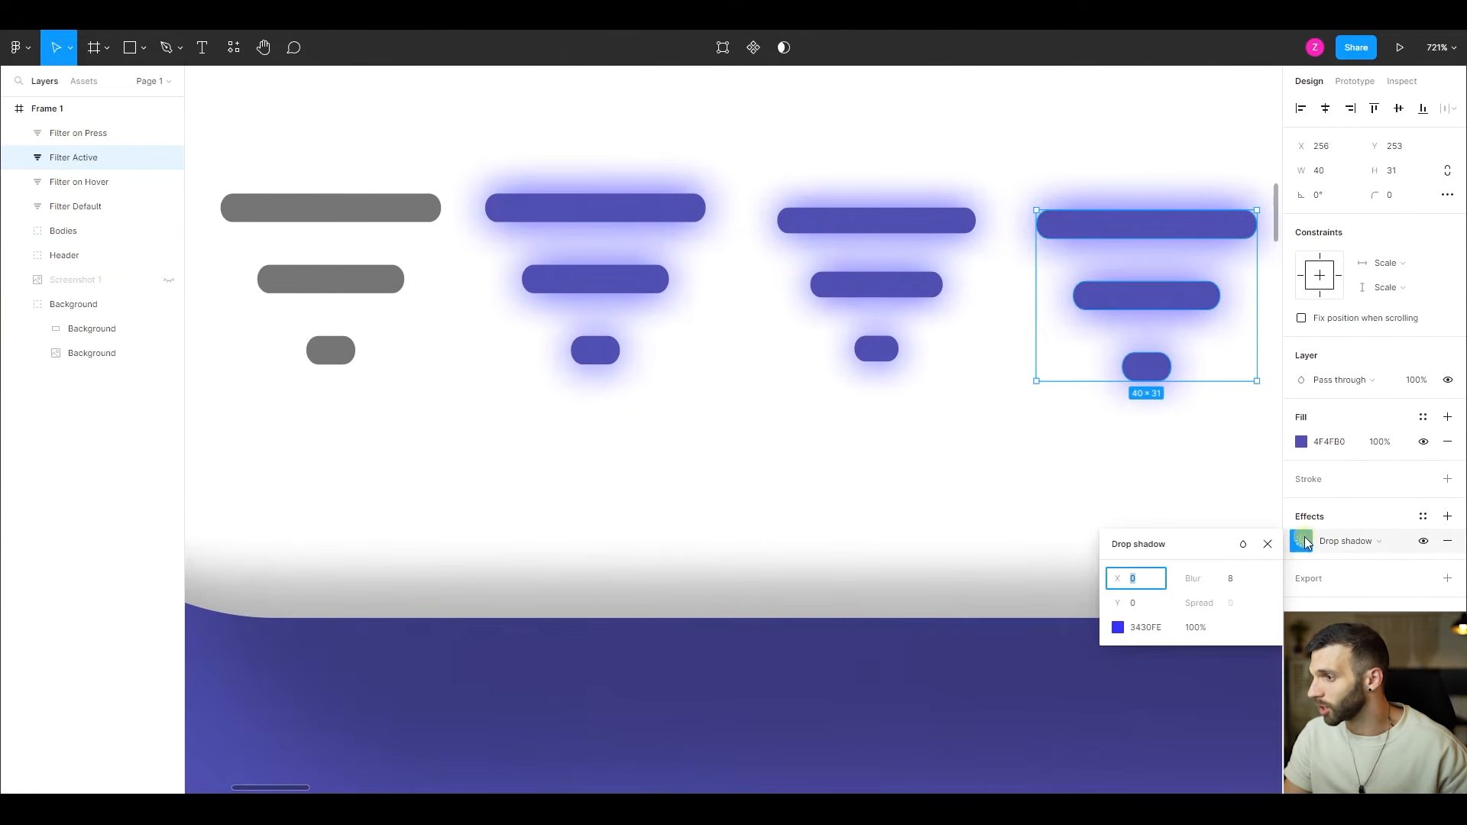
{"action": "left_click", "coordinate": [1197, 628]}
{"action": "type", "text": "1"}
{"action": "key", "text": "Return"}
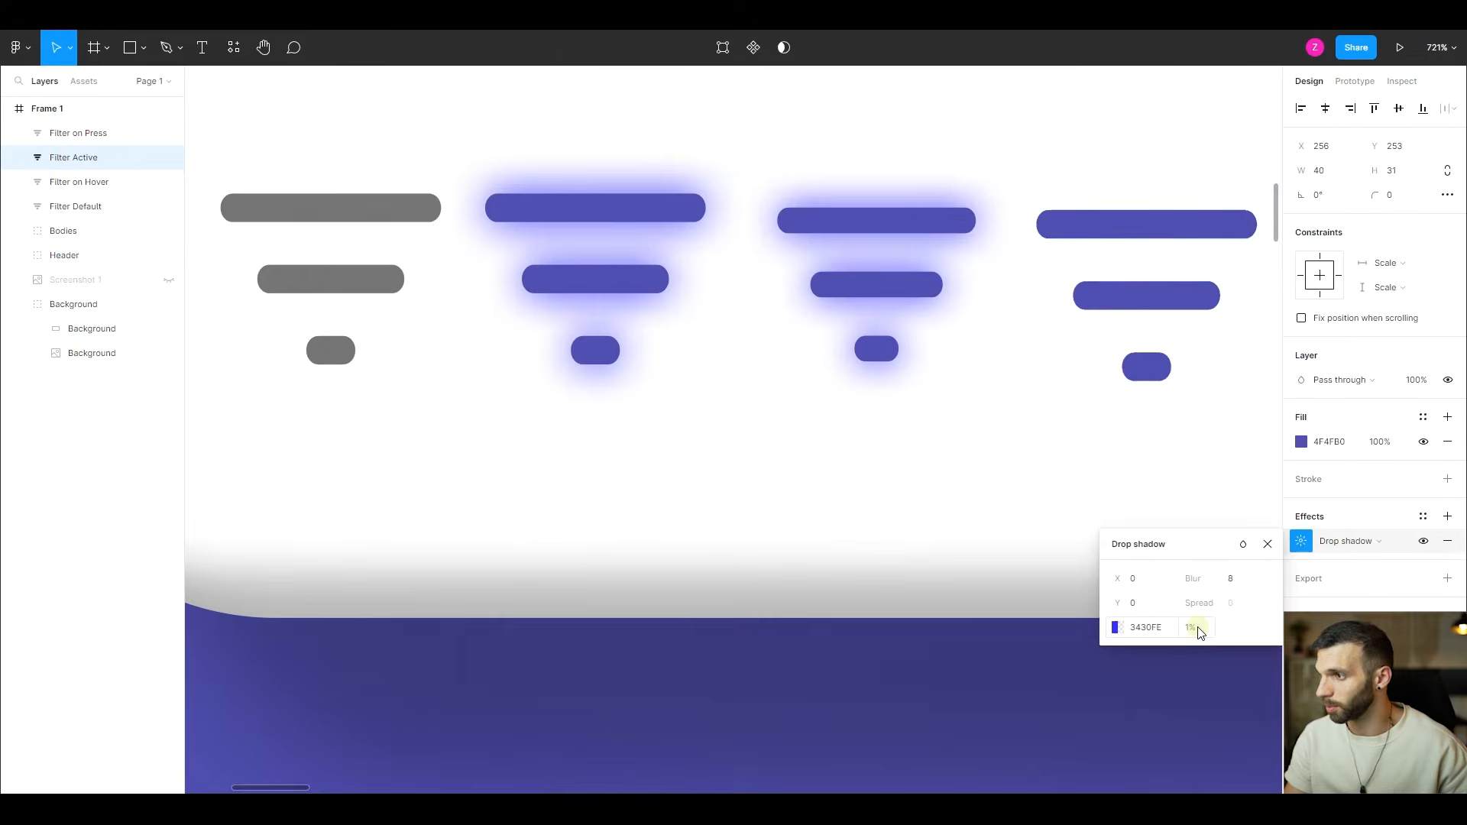
- Add a drop shadow to the gray "Filter Default" icon with 1% opacity and a blur of 8
{"action": "left_click", "coordinate": [360, 208]}
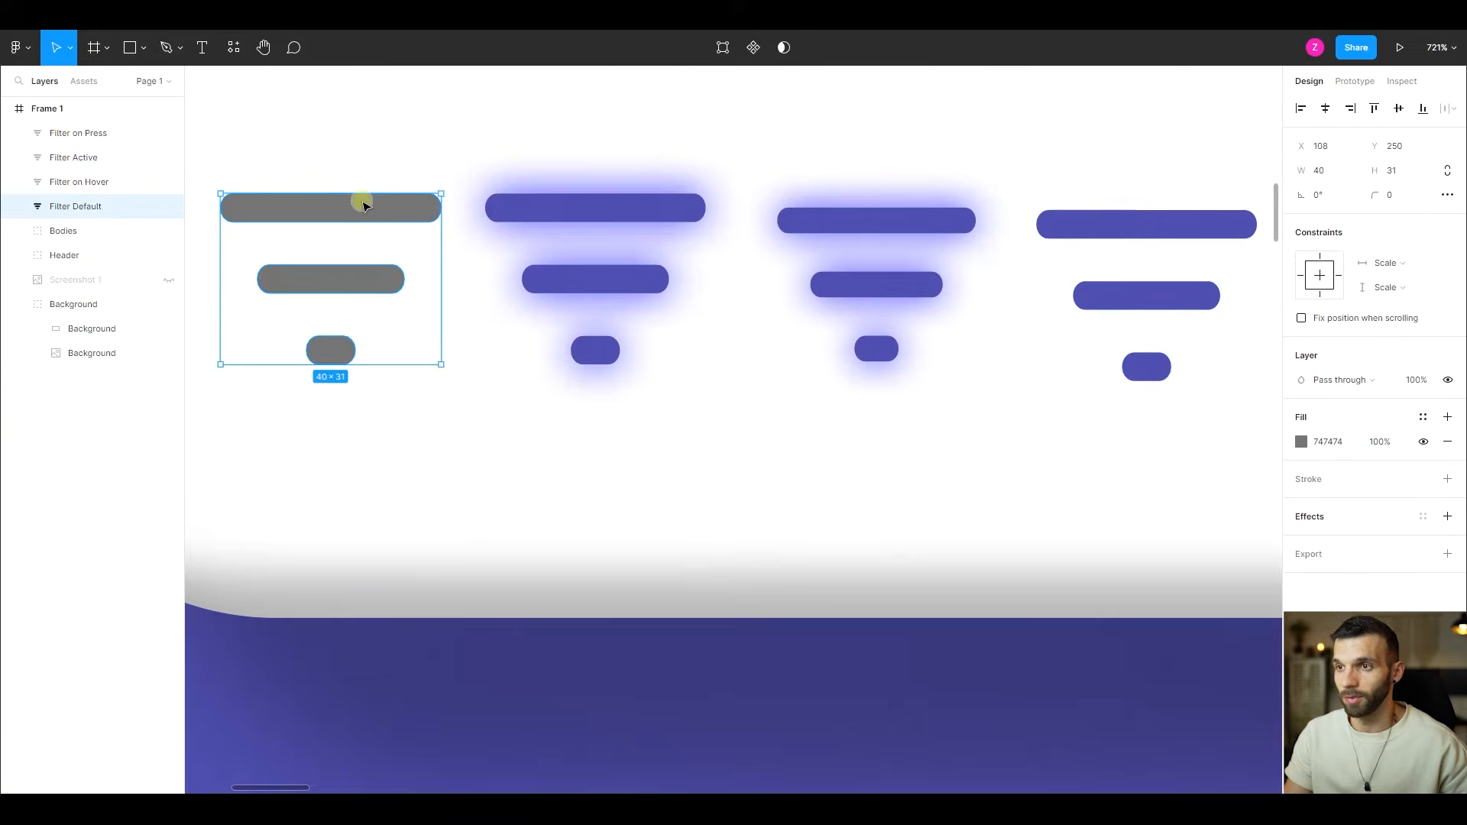
{"action": "left_click", "coordinate": [1447, 517]}
{"action": "left_click", "coordinate": [1308, 547]}
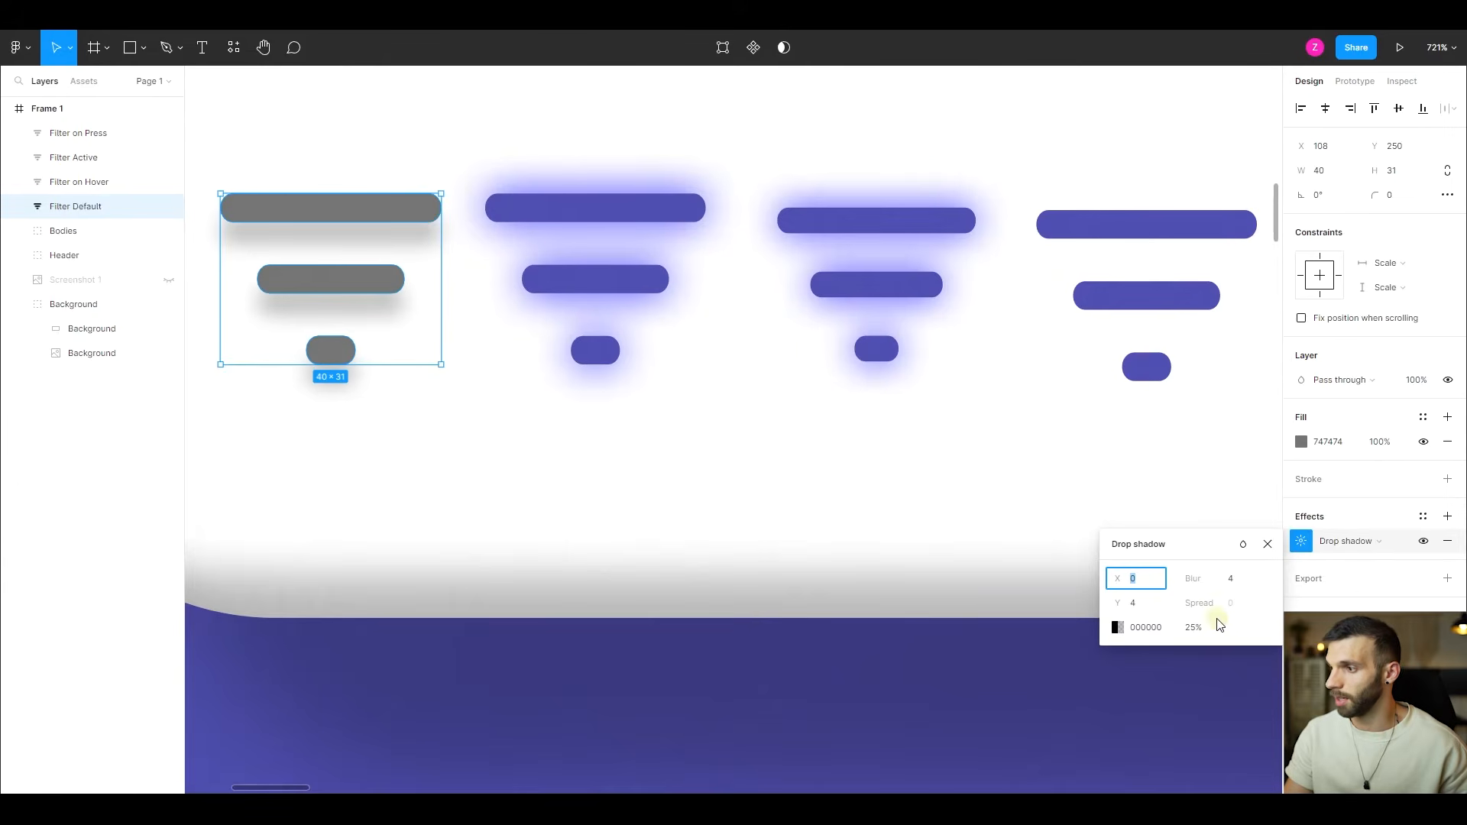
{"action": "left_click", "coordinate": [1195, 630]}
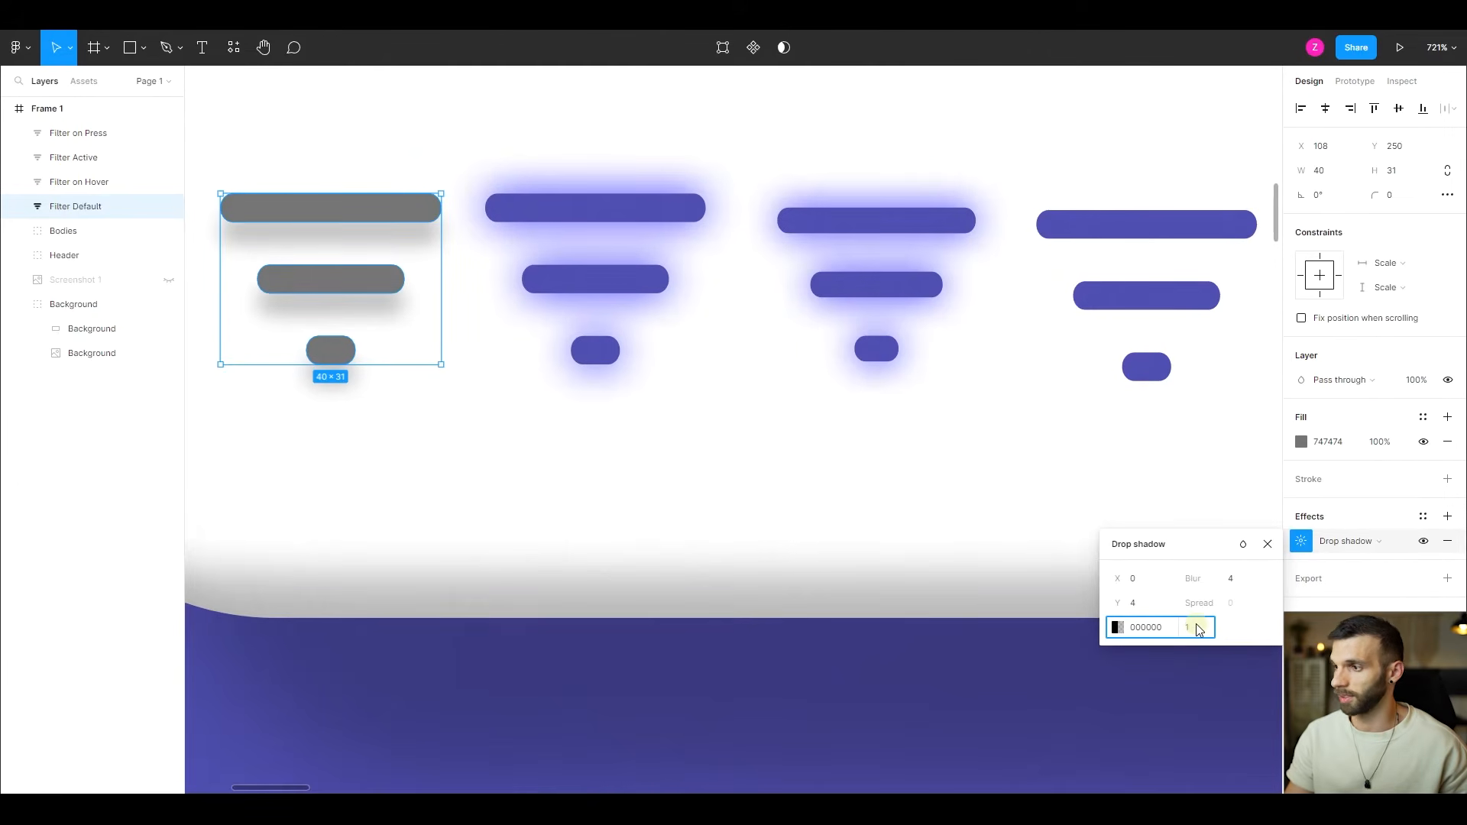
{"action": "left_click", "coordinate": [1225, 579]}
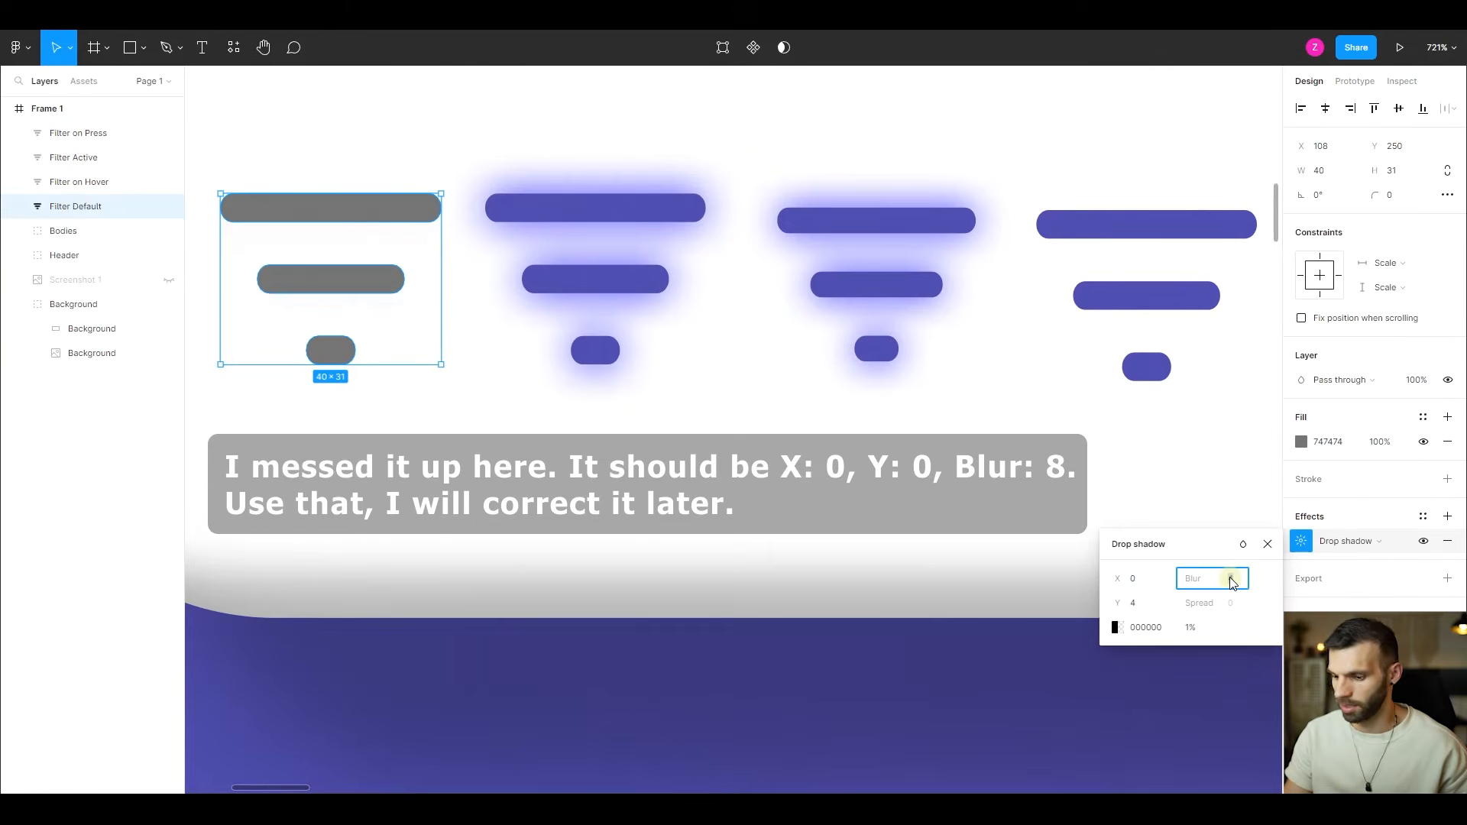
{"action": "type", "text": "8"}
{"action": "key", "text": "Return"}
{"action": "scroll", "coordinate": [874, 464], "scroll_direction": "down", "scroll_amount": 6}
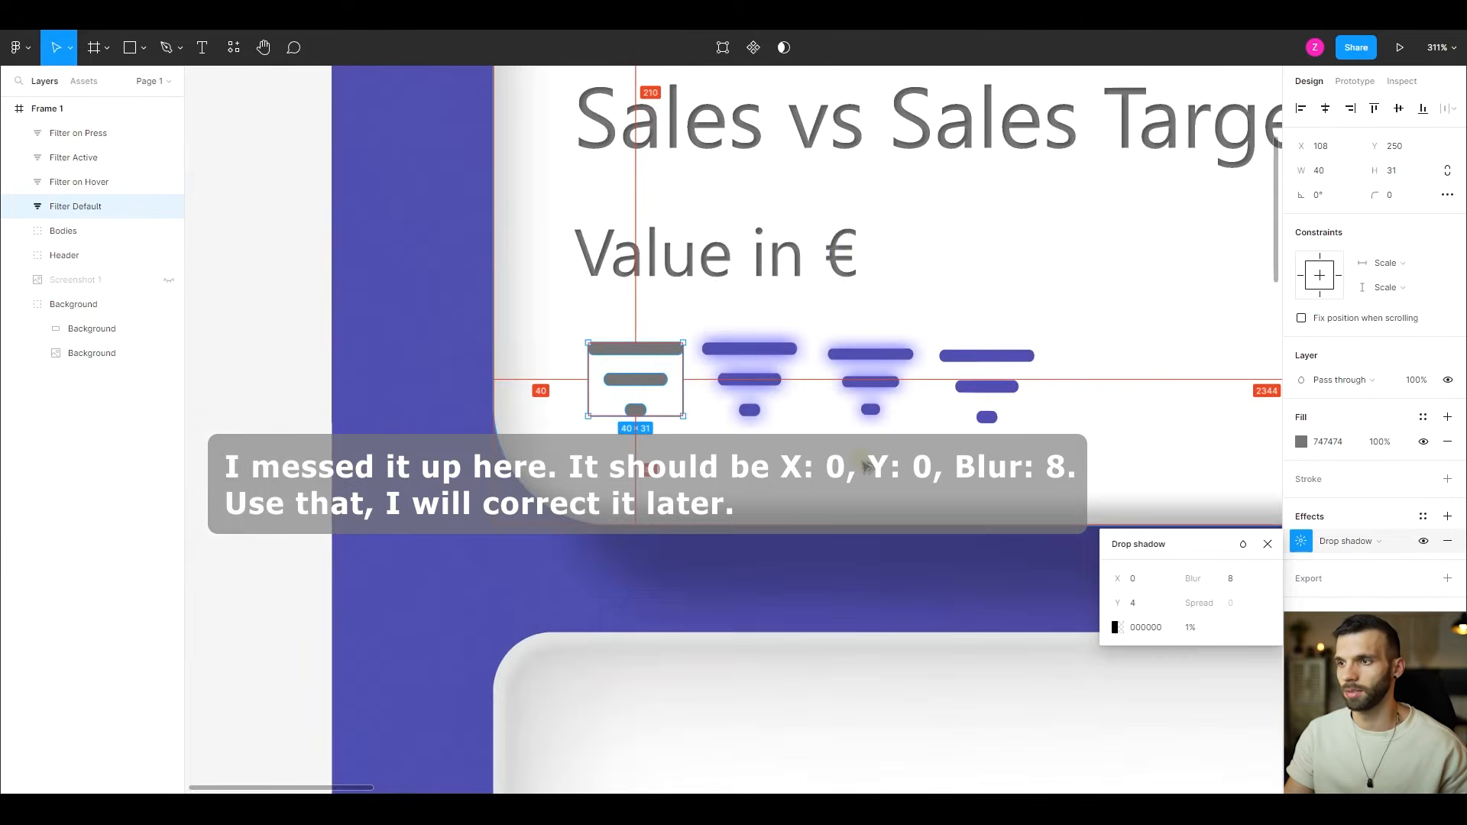
{"action": "key", "text": "Escape"}
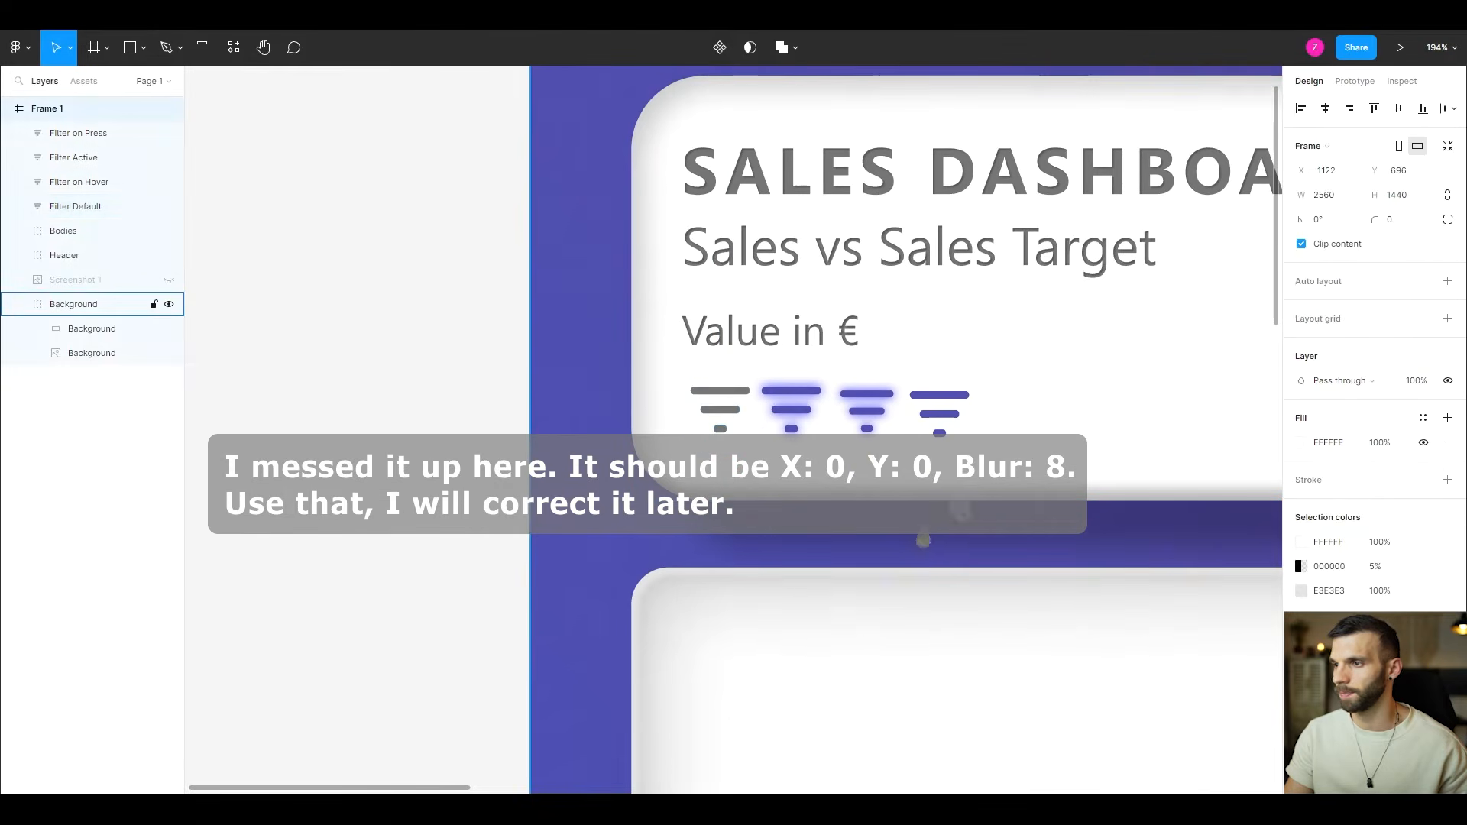
- Make the "Screenshot 1" layer visible and move the "Bodies" group below it in the layer order
{"action": "scroll", "coordinate": [999, 447], "scroll_direction": "down", "scroll_amount": 2}
{"action": "scroll", "coordinate": [1002, 445], "scroll_direction": "right", "scroll_amount": 3}
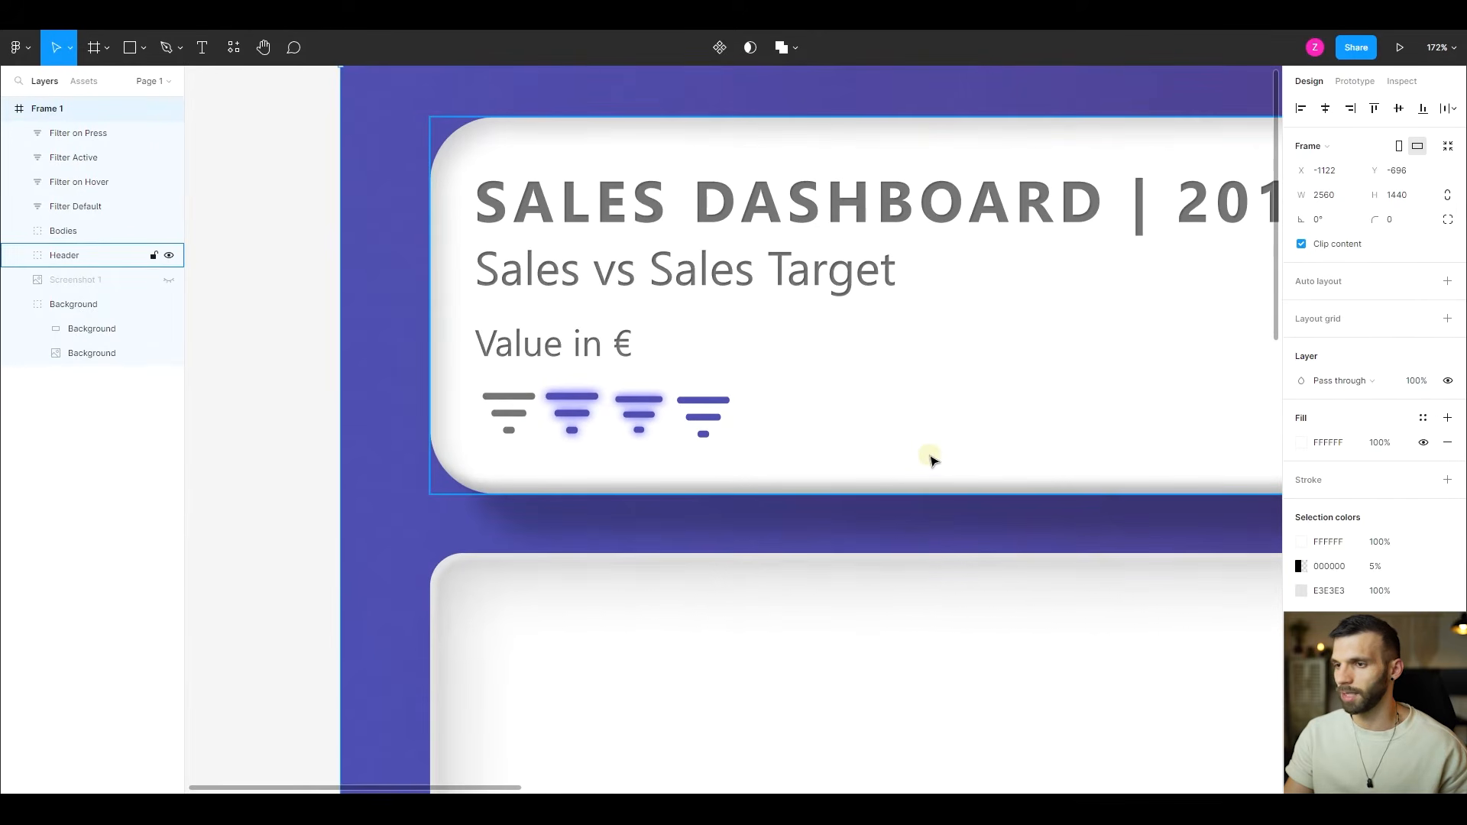
{"action": "left_click", "coordinate": [103, 281]}
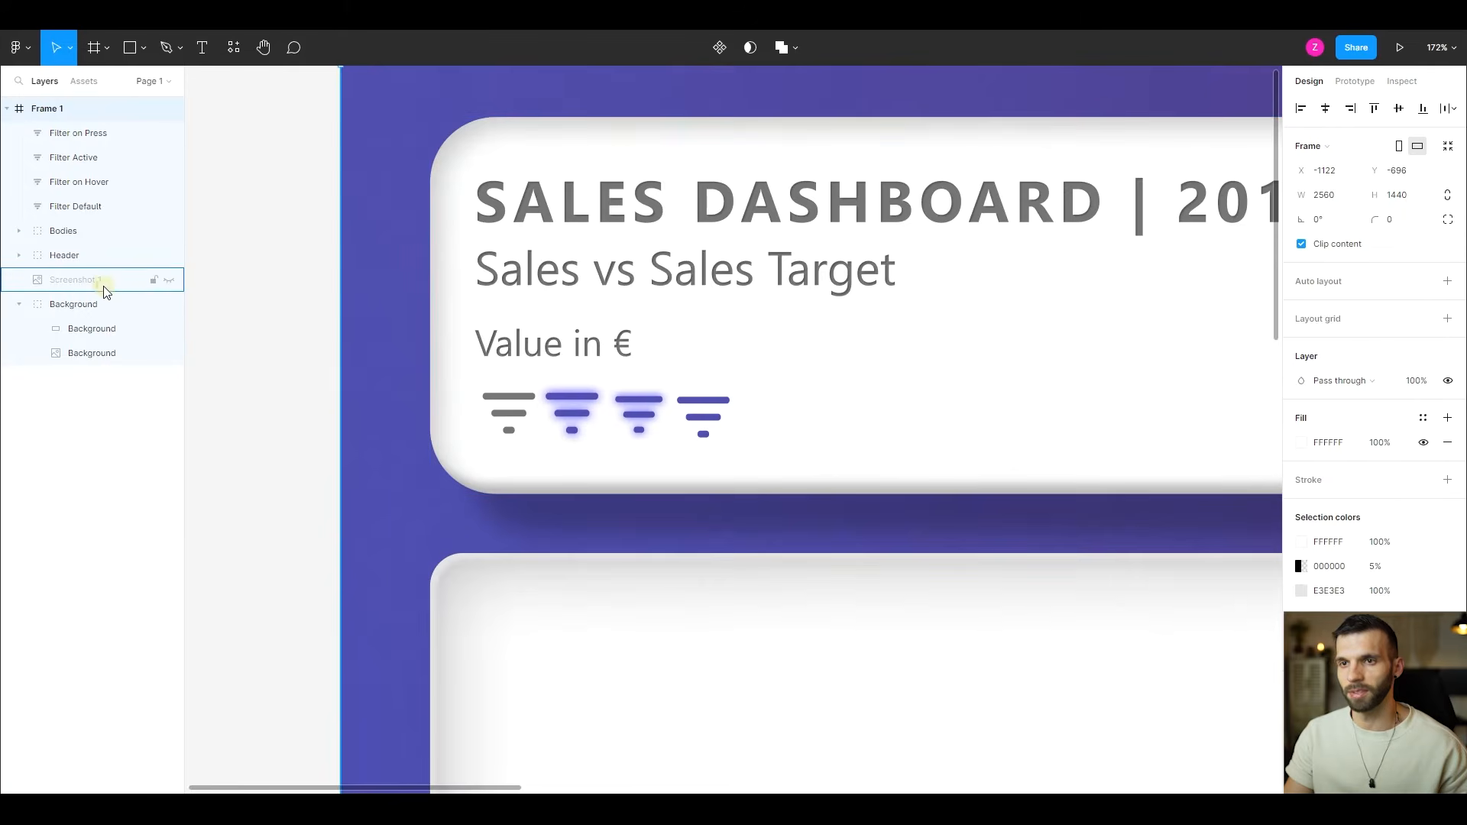
{"action": "left_click", "coordinate": [170, 281]}
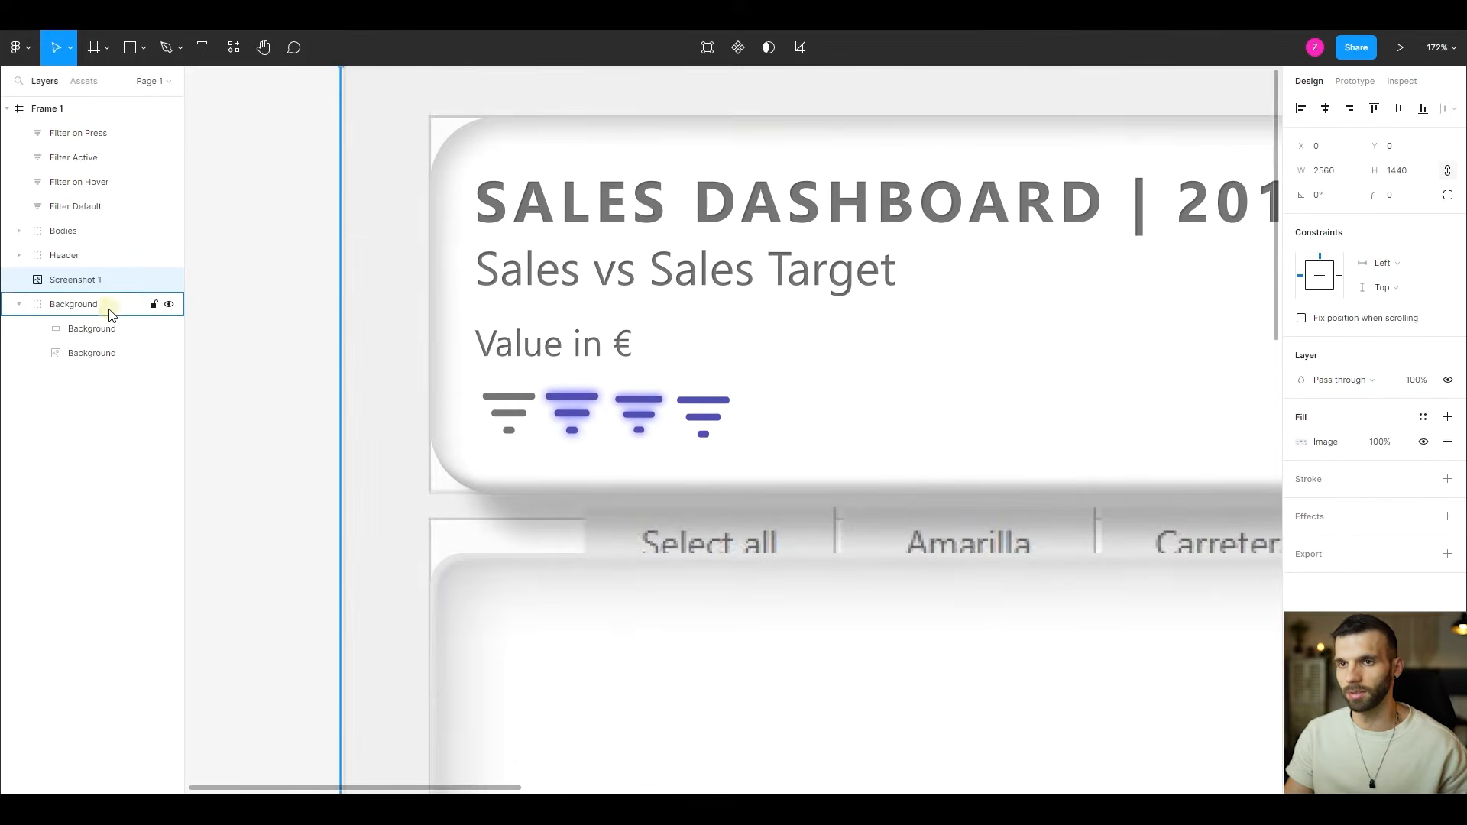
{"action": "left_click", "coordinate": [15, 304]}
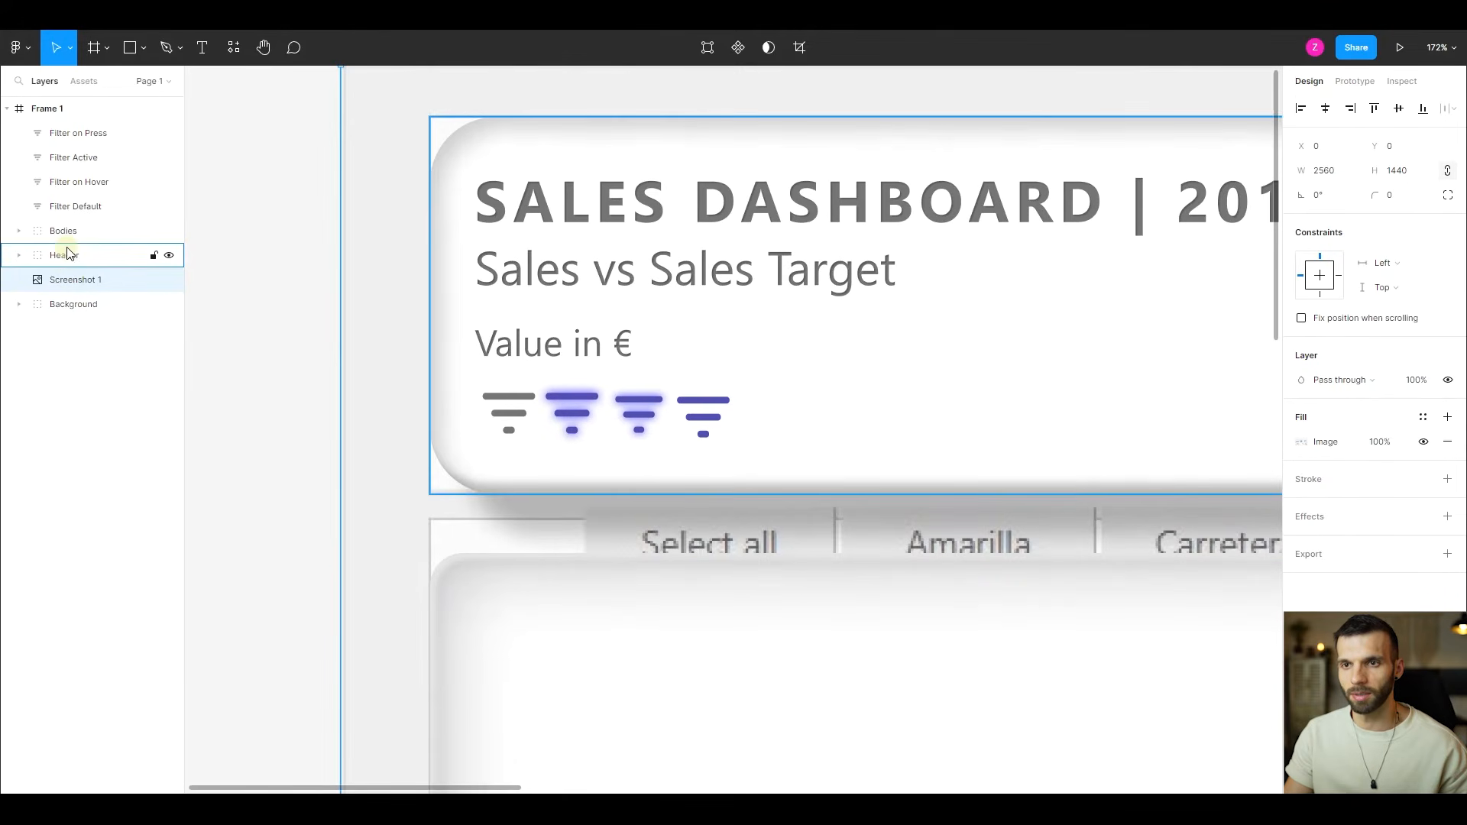
{"action": "mouse_move", "coordinate": [65, 231]}
{"action": "left_mouse_down"}
{"action": "mouse_move", "coordinate": [66, 282]}
{"action": "mouse_move", "coordinate": [66, 252]}
{"action": "left_mouse_up"}
- Group the four filter icon layers and name the group "Filters"
{"action": "left_click", "coordinate": [98, 205]}
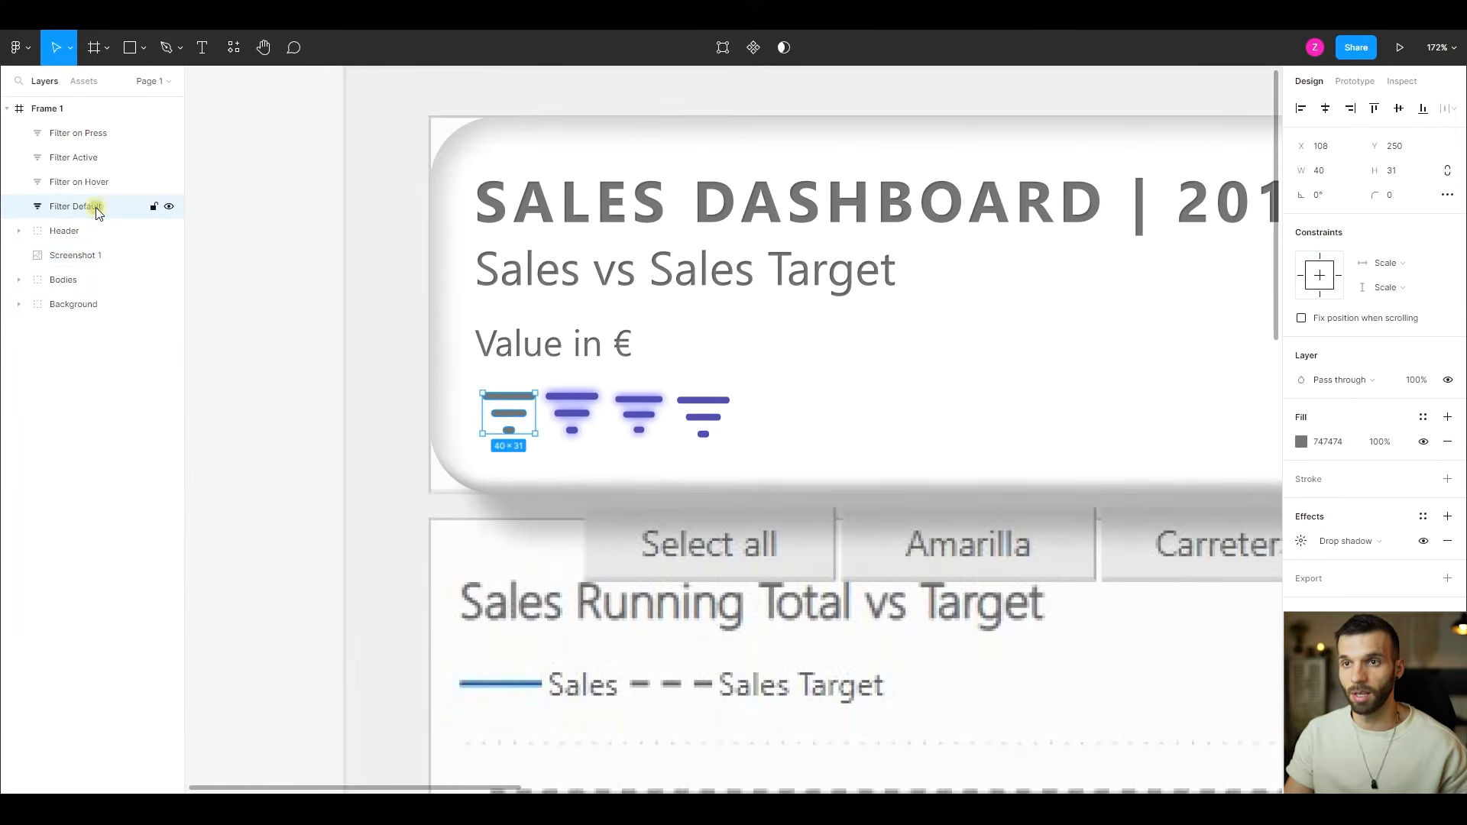
{"action": "left_click", "coordinate": [78, 136], "text": "shift"}
{"action": "key", "text": "ctrl+g"}
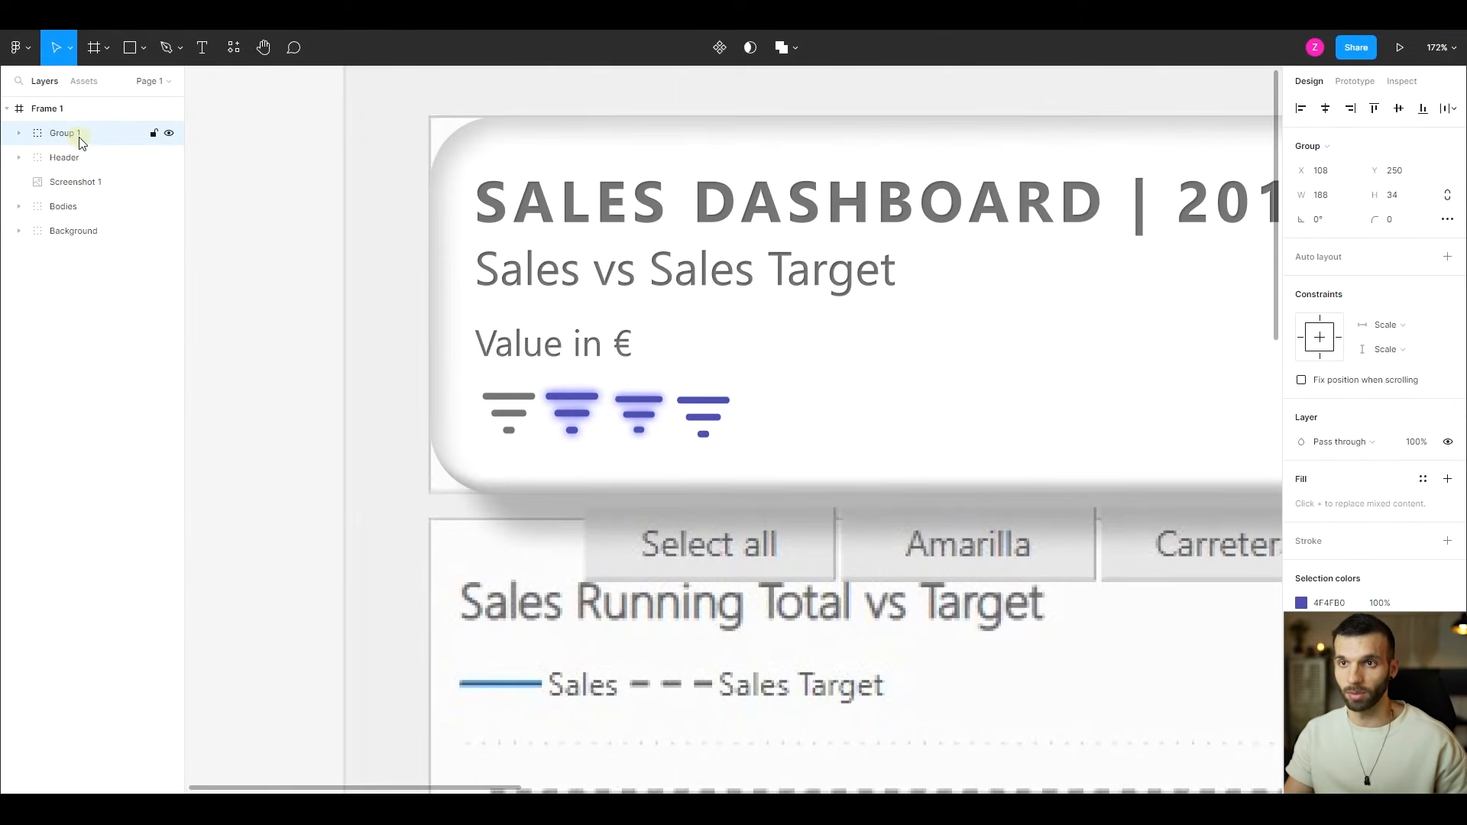
{"action": "double_click", "coordinate": [80, 134]}
{"action": "type", "text": "Filters"}
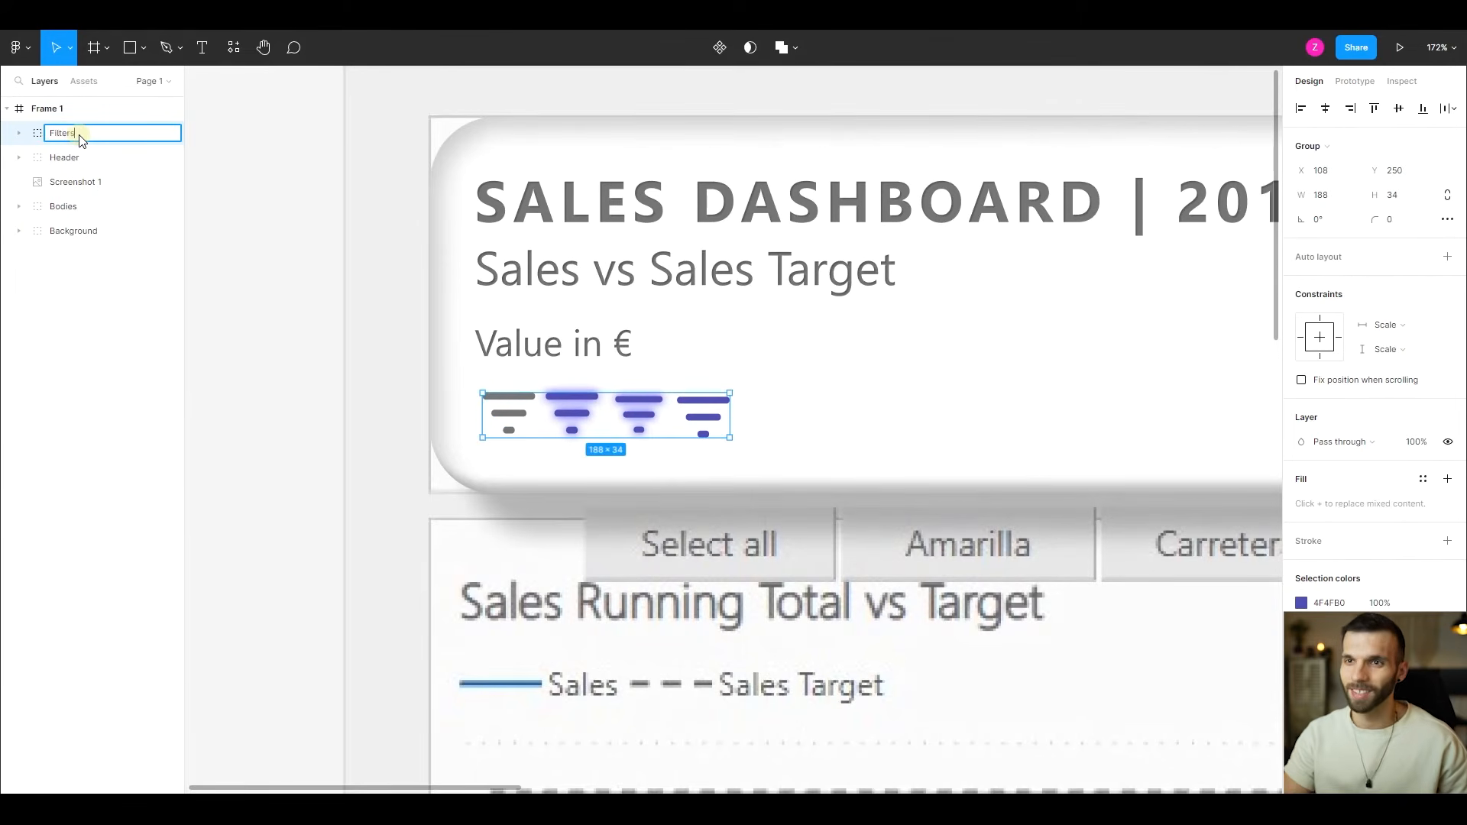
{"action": "key", "text": "Return"}
- Duplicate the "Body Bottom" rectangle from the first body group and place the copy directly above "Screenshot 1" in the layer order
{"action": "scroll", "coordinate": [846, 395], "scroll_direction": "down", "scroll_amount": 5}
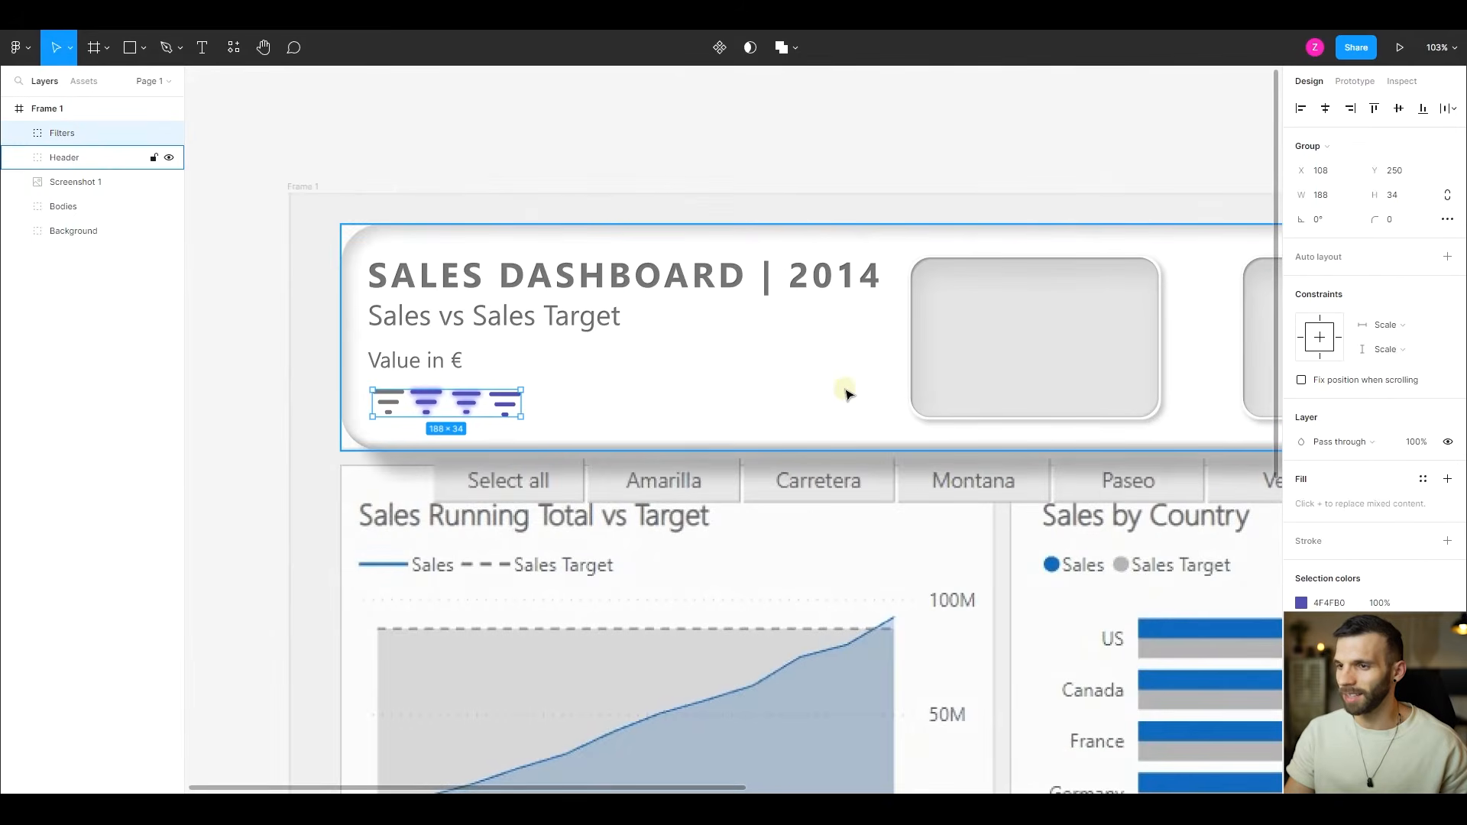
{"action": "scroll", "coordinate": [846, 395], "scroll_direction": "down", "scroll_amount": 5}
{"action": "scroll", "coordinate": [841, 394], "scroll_direction": "down", "scroll_amount": 2}
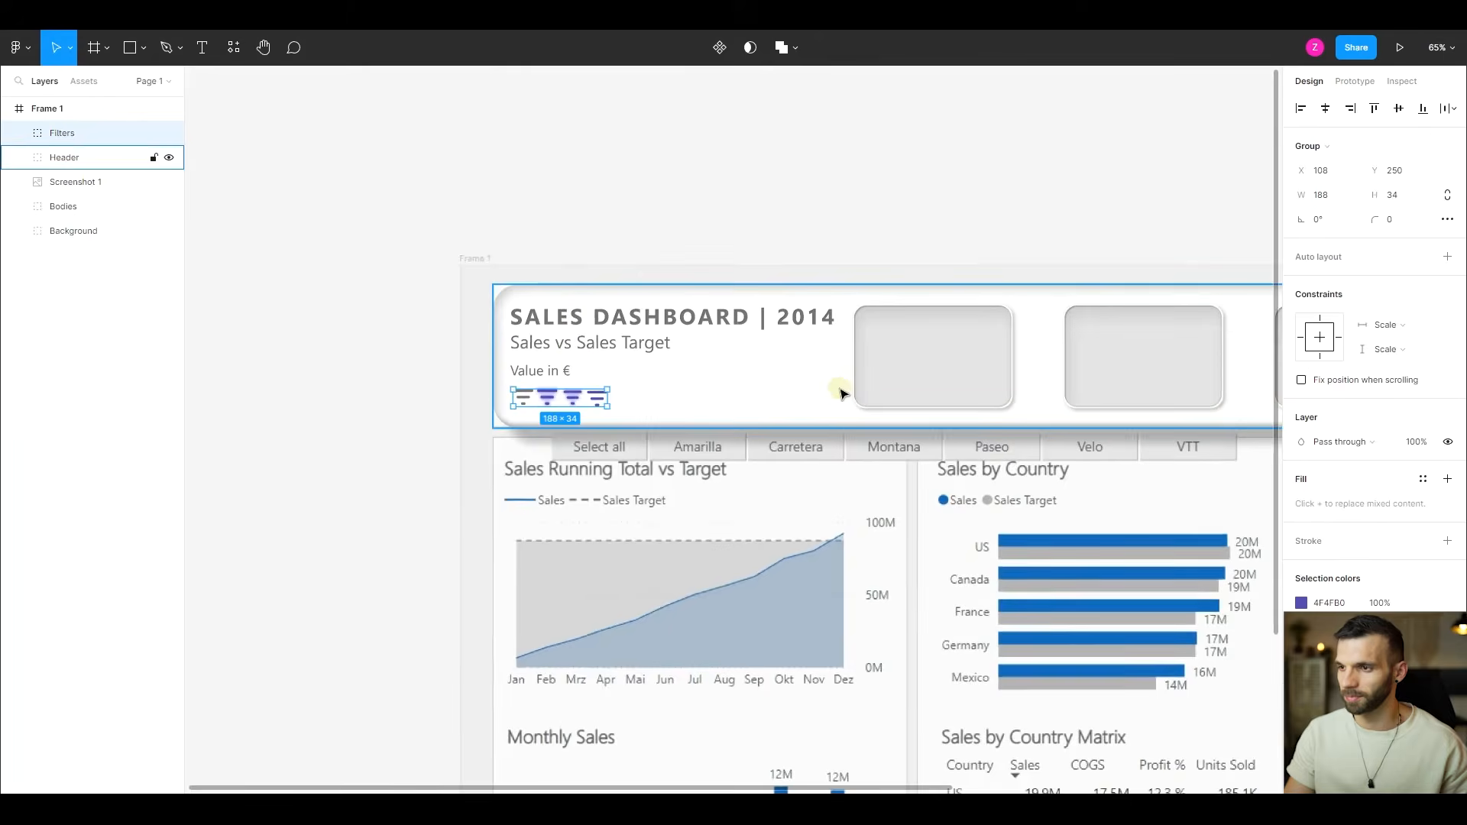
{"action": "left_click", "coordinate": [29, 208]}
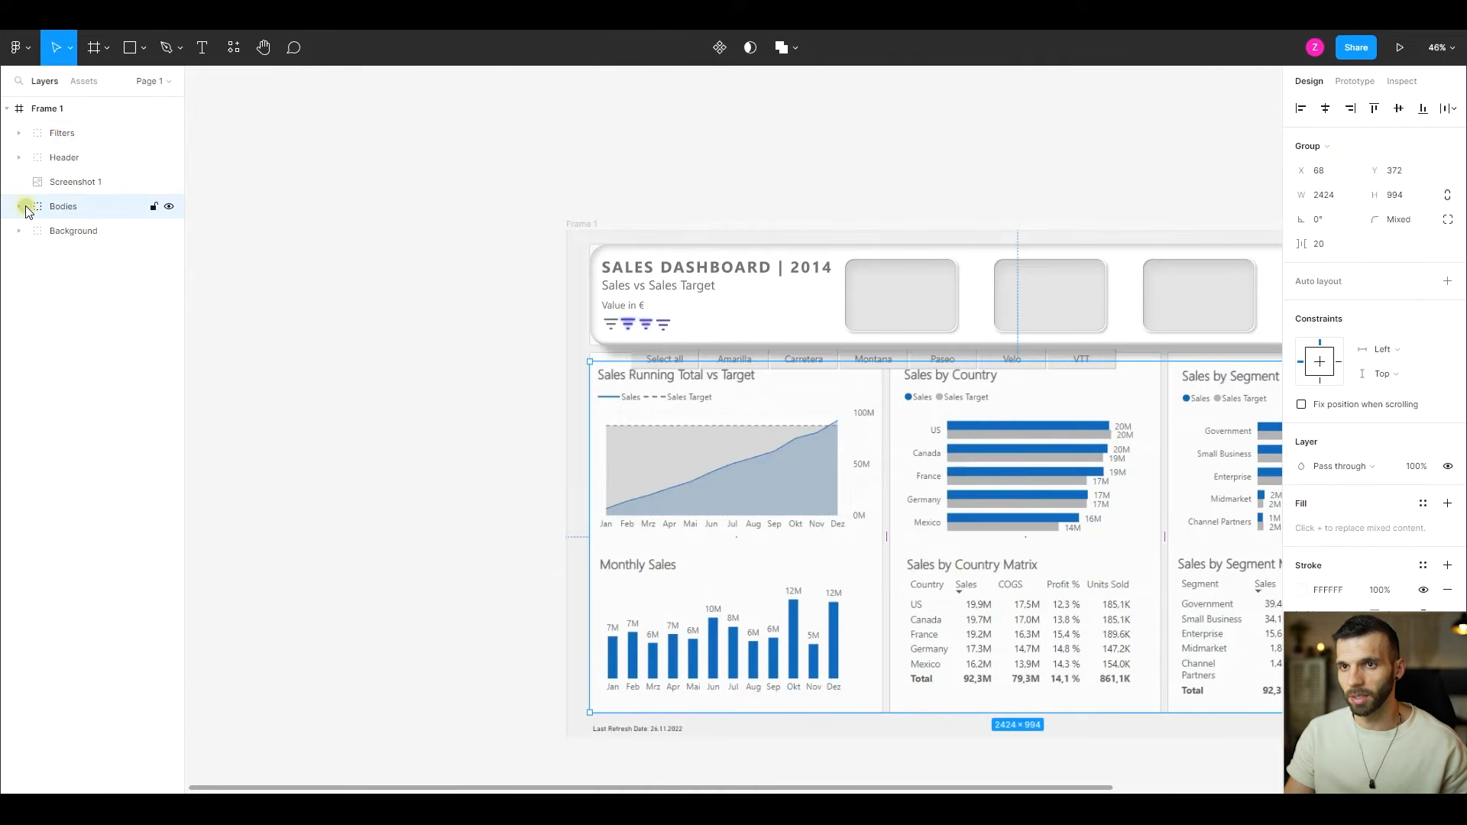
{"action": "left_click", "coordinate": [20, 206]}
{"action": "left_click", "coordinate": [32, 230]}
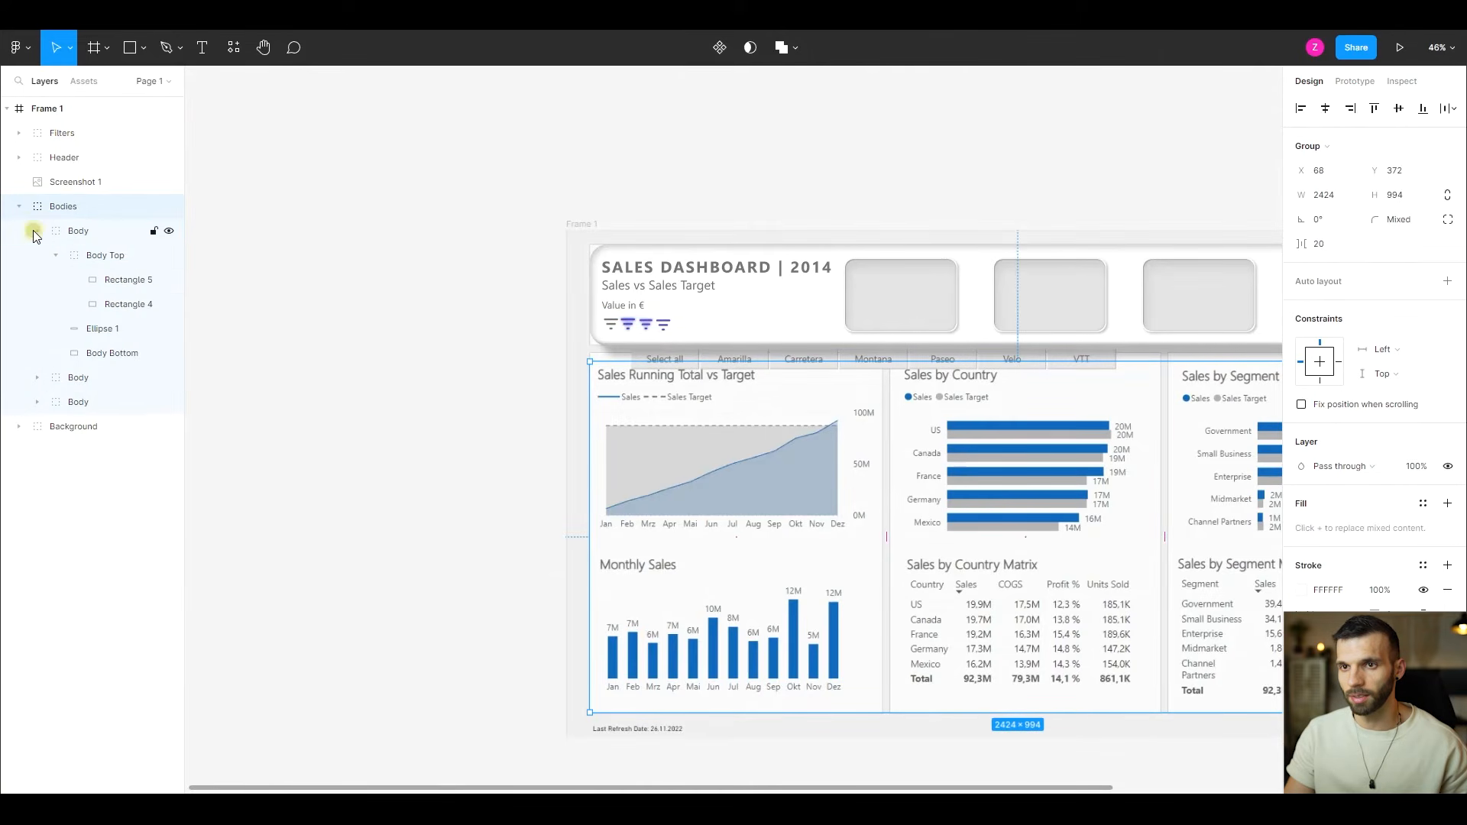
{"action": "left_click", "coordinate": [112, 354]}
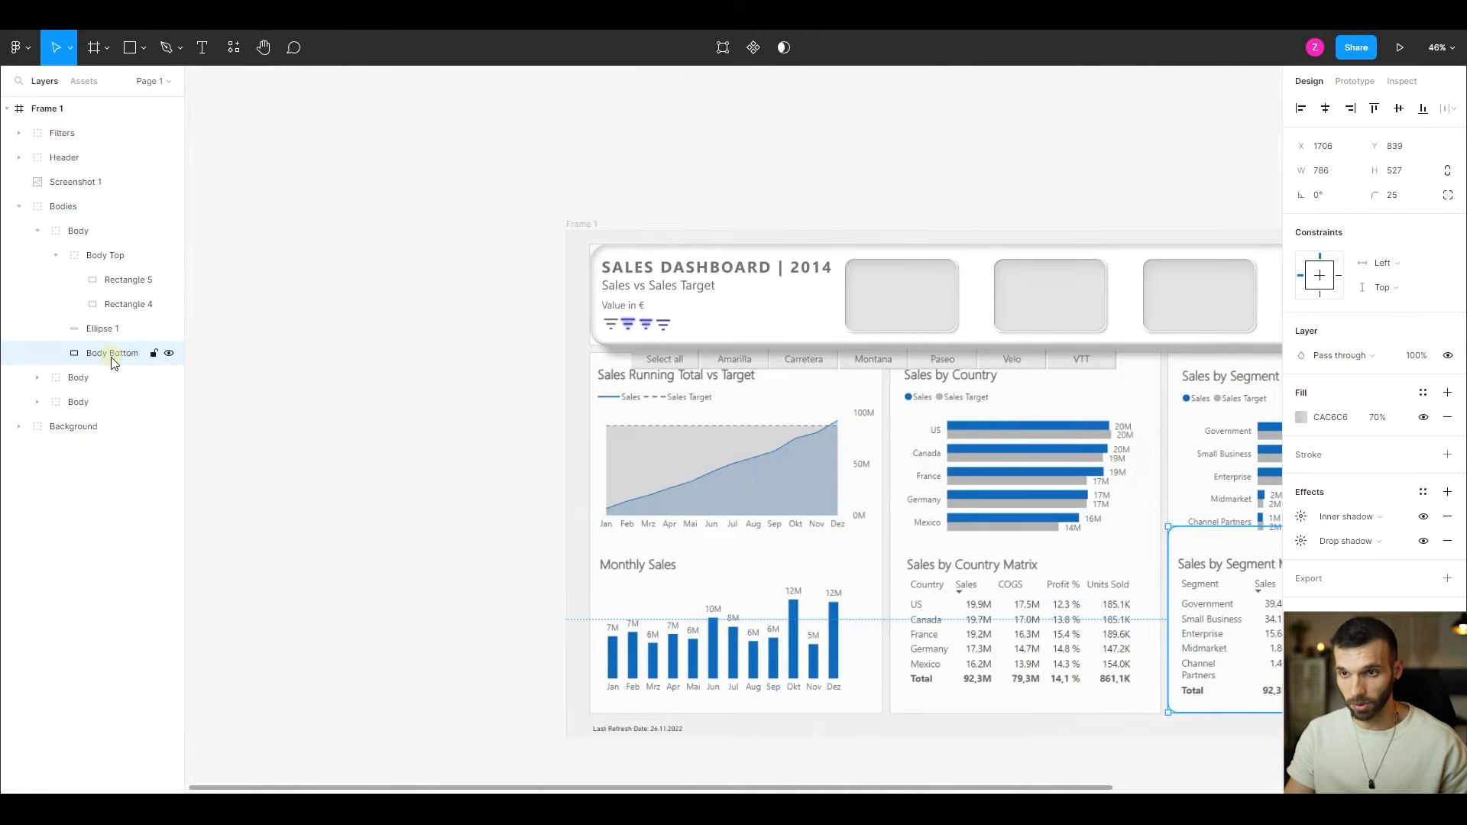
{"action": "key", "text": "ctrl+d"}
{"action": "left_click_drag", "start_coordinate": [110, 353], "coordinate": [76, 183]}
{"action": "left_click", "coordinate": [19, 230]}
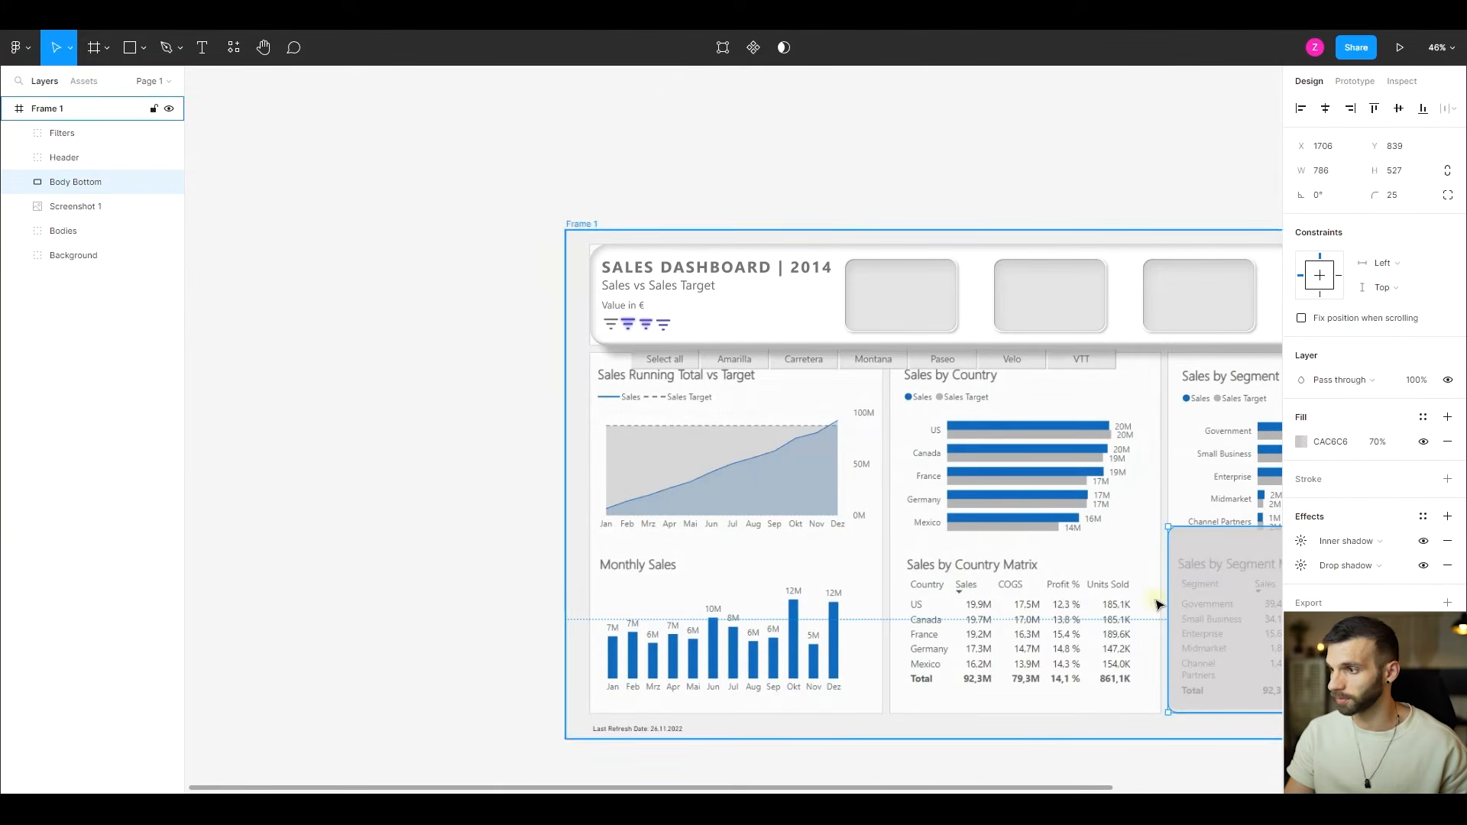
- Move the copied panel over the slicer button row, resize it to about 1438 × 217, and set its corner radius to 50
{"action": "left_click_drag", "start_coordinate": [1206, 567], "coordinate": [778, 387]}
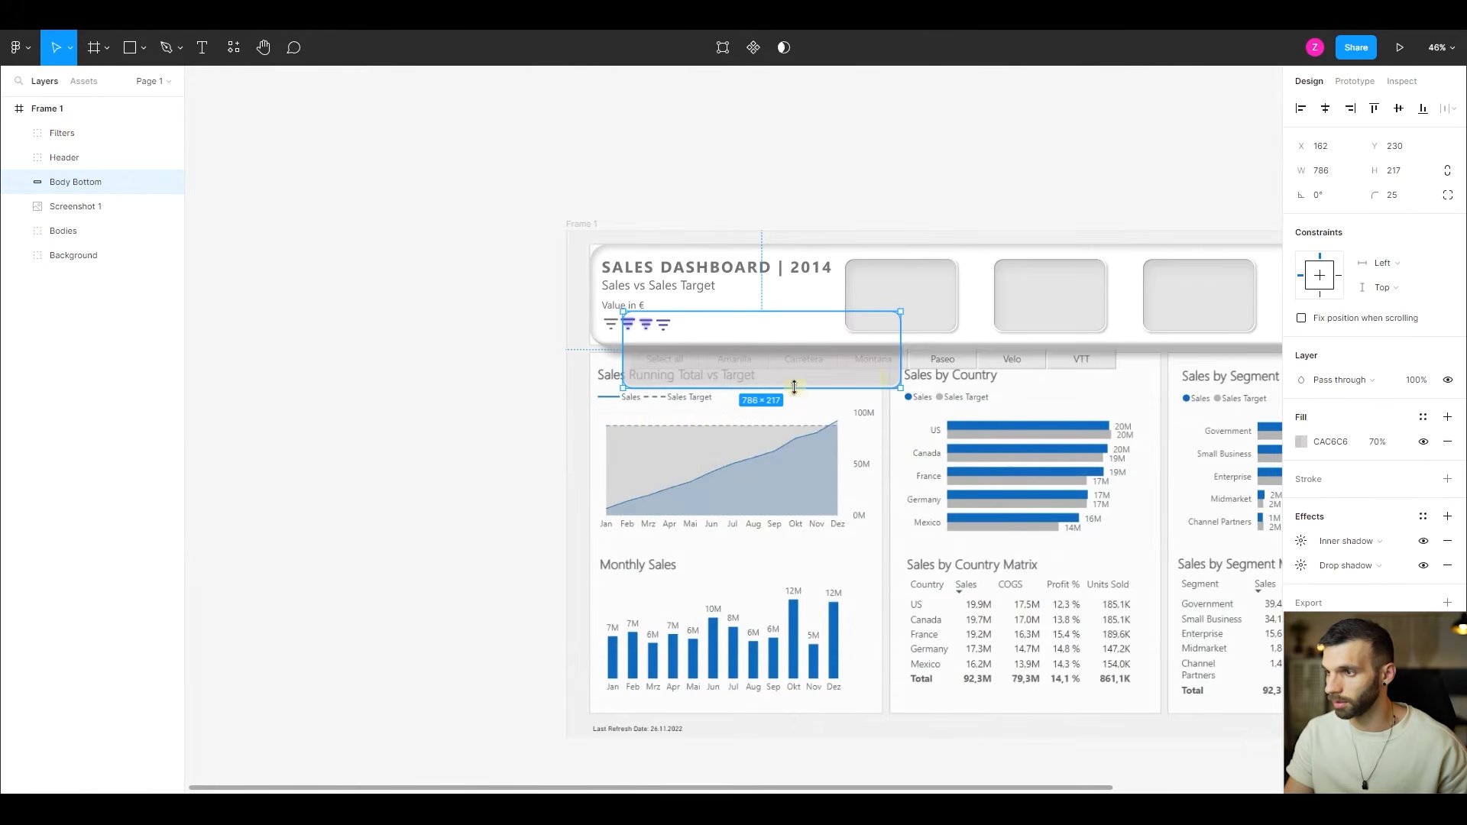
{"action": "left_click_drag", "start_coordinate": [899, 349], "coordinate": [1132, 349]}
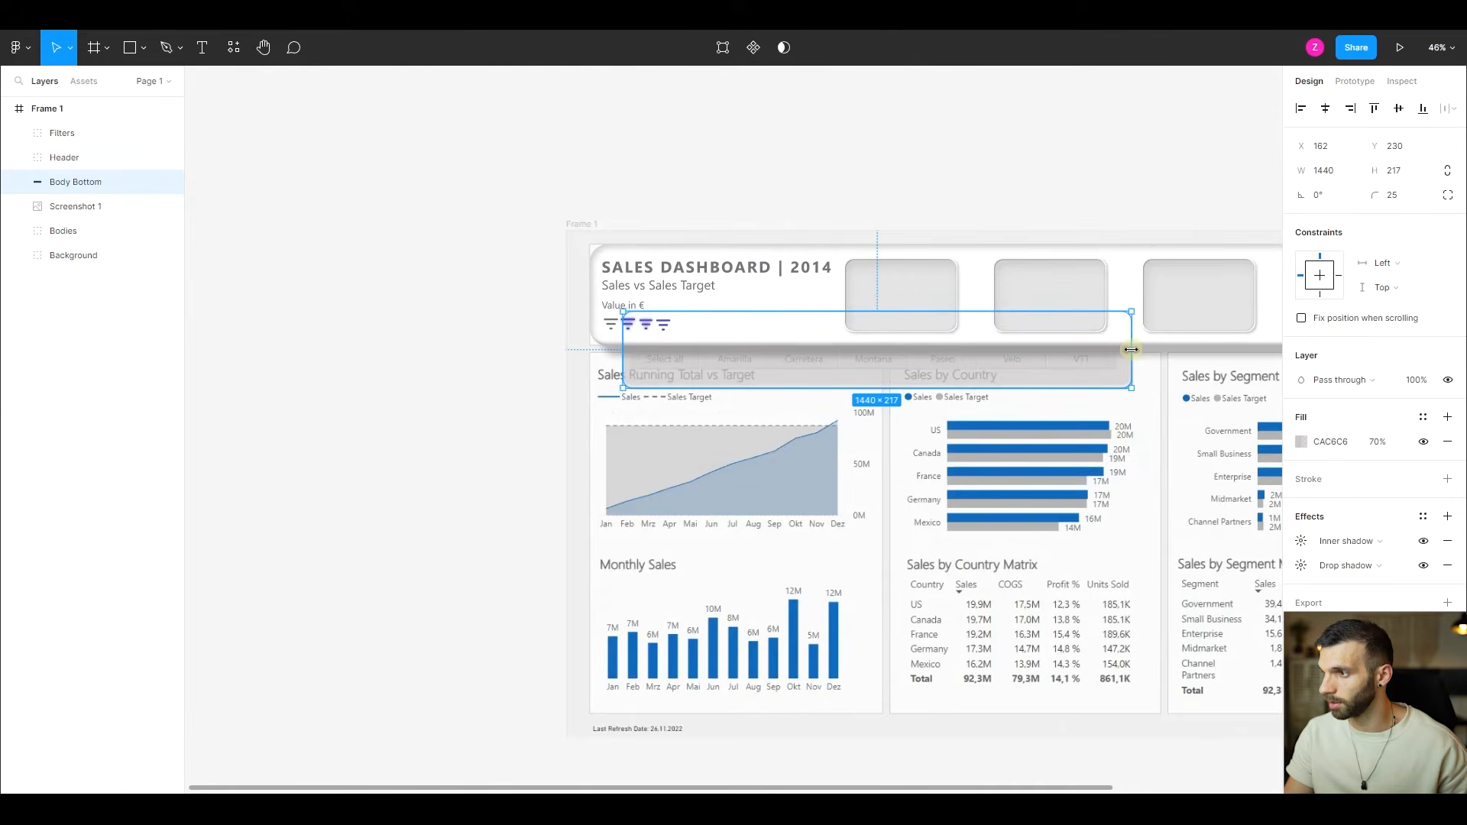
{"action": "left_click", "coordinate": [1397, 200]}
{"action": "key", "text": "Return"}
- Fit the rounded panel around the slicer buttons at about X 126, Y 264, with a size of about 1489 × 154
{"action": "left_click_drag", "start_coordinate": [811, 344], "coordinate": [798, 329]}
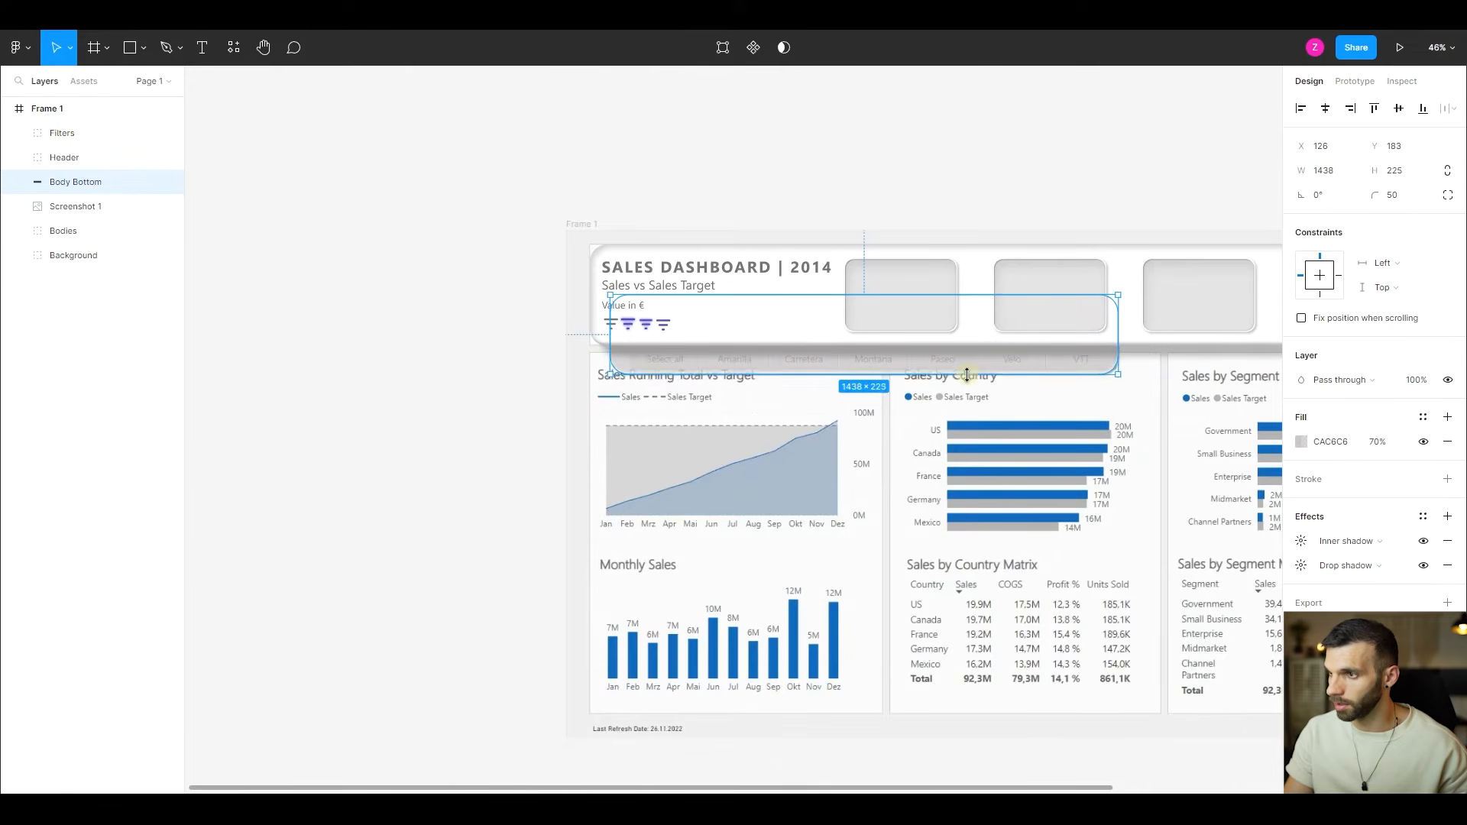
{"action": "scroll", "coordinate": [965, 357], "scroll_direction": "up", "scroll_amount": 1}
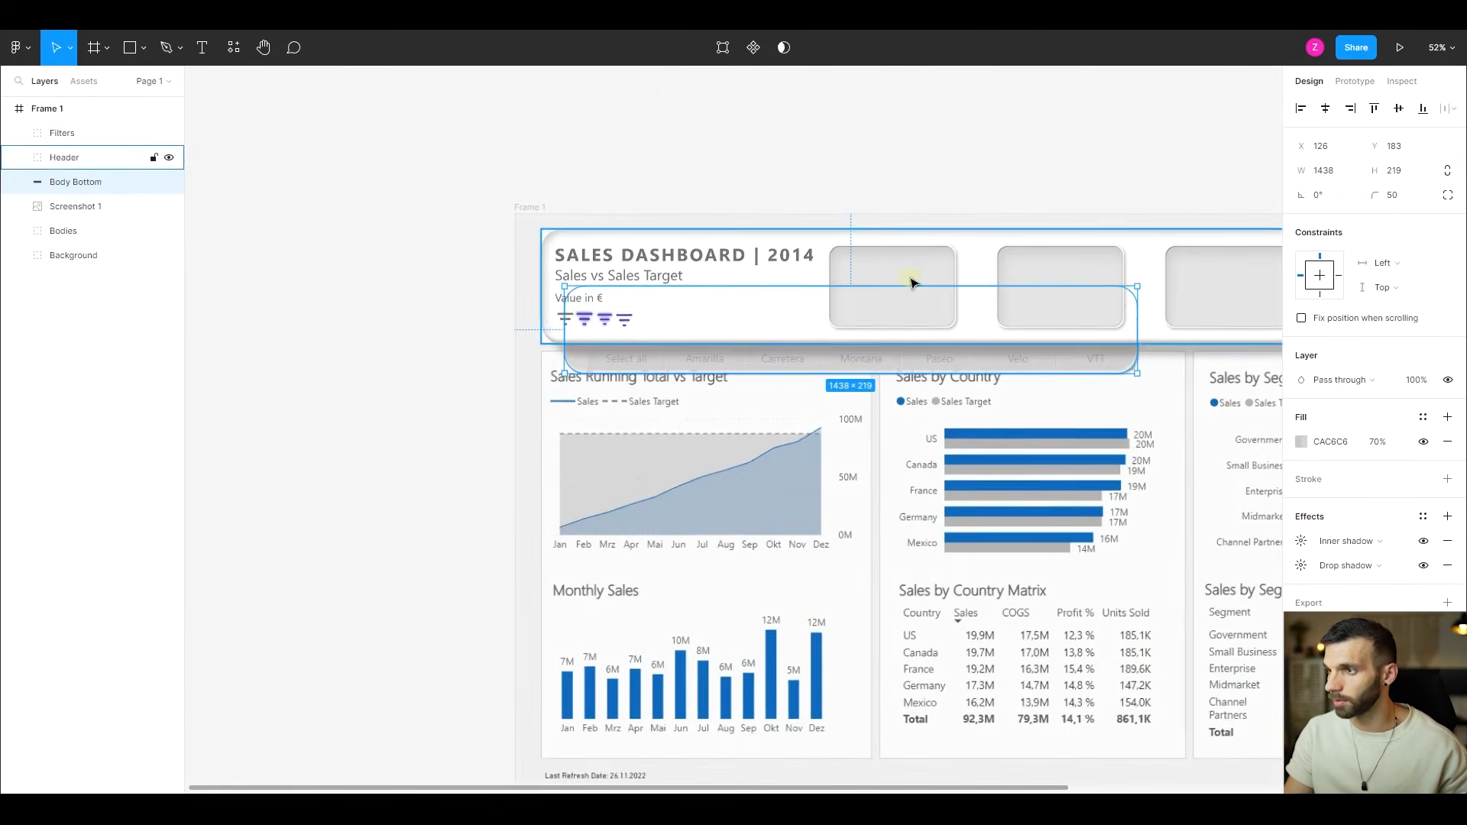
{"action": "left_click_drag", "start_coordinate": [914, 285], "coordinate": [925, 318]}
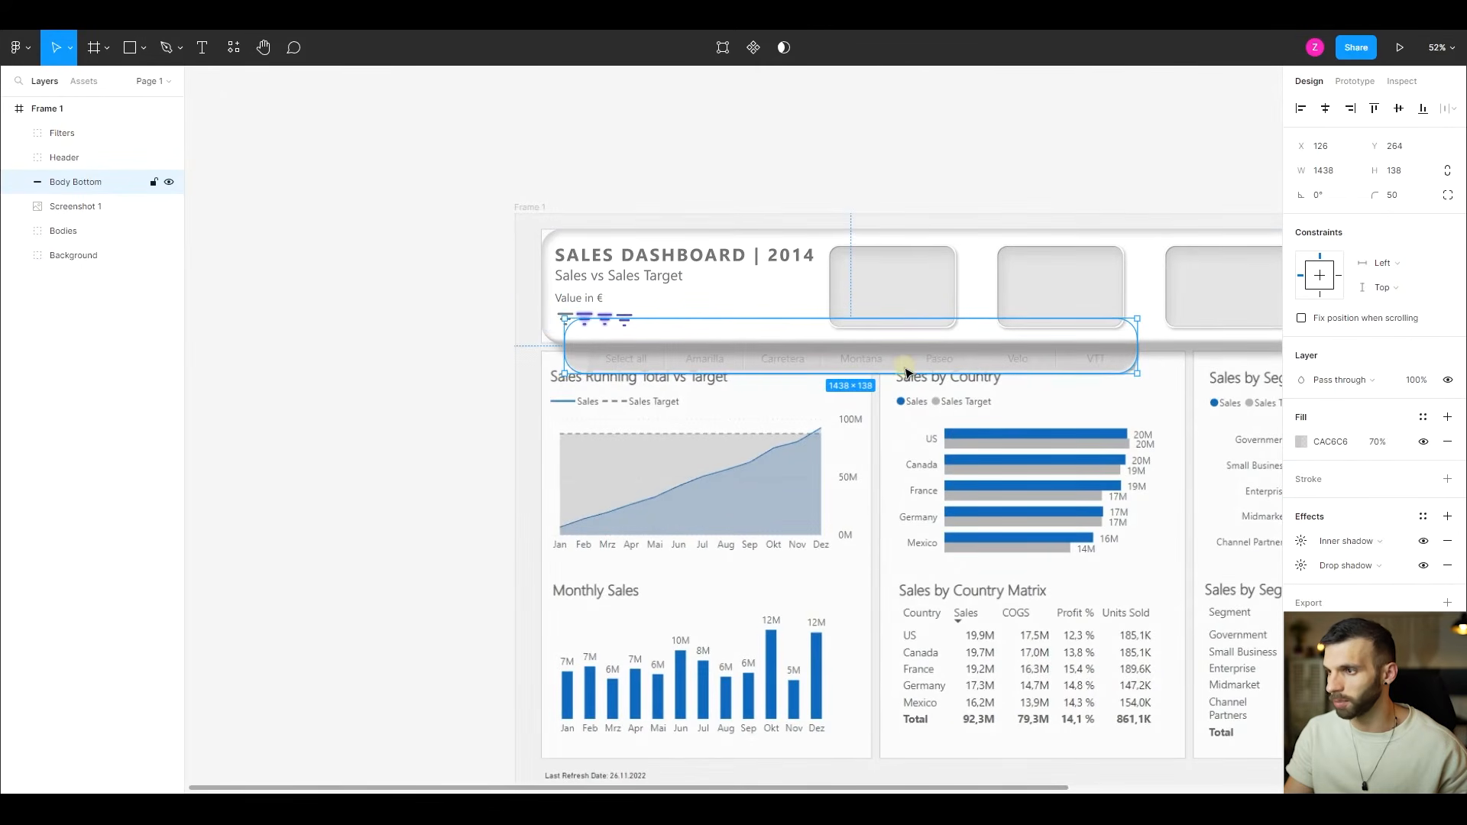
{"action": "left_click_drag", "start_coordinate": [906, 372], "coordinate": [910, 380]}
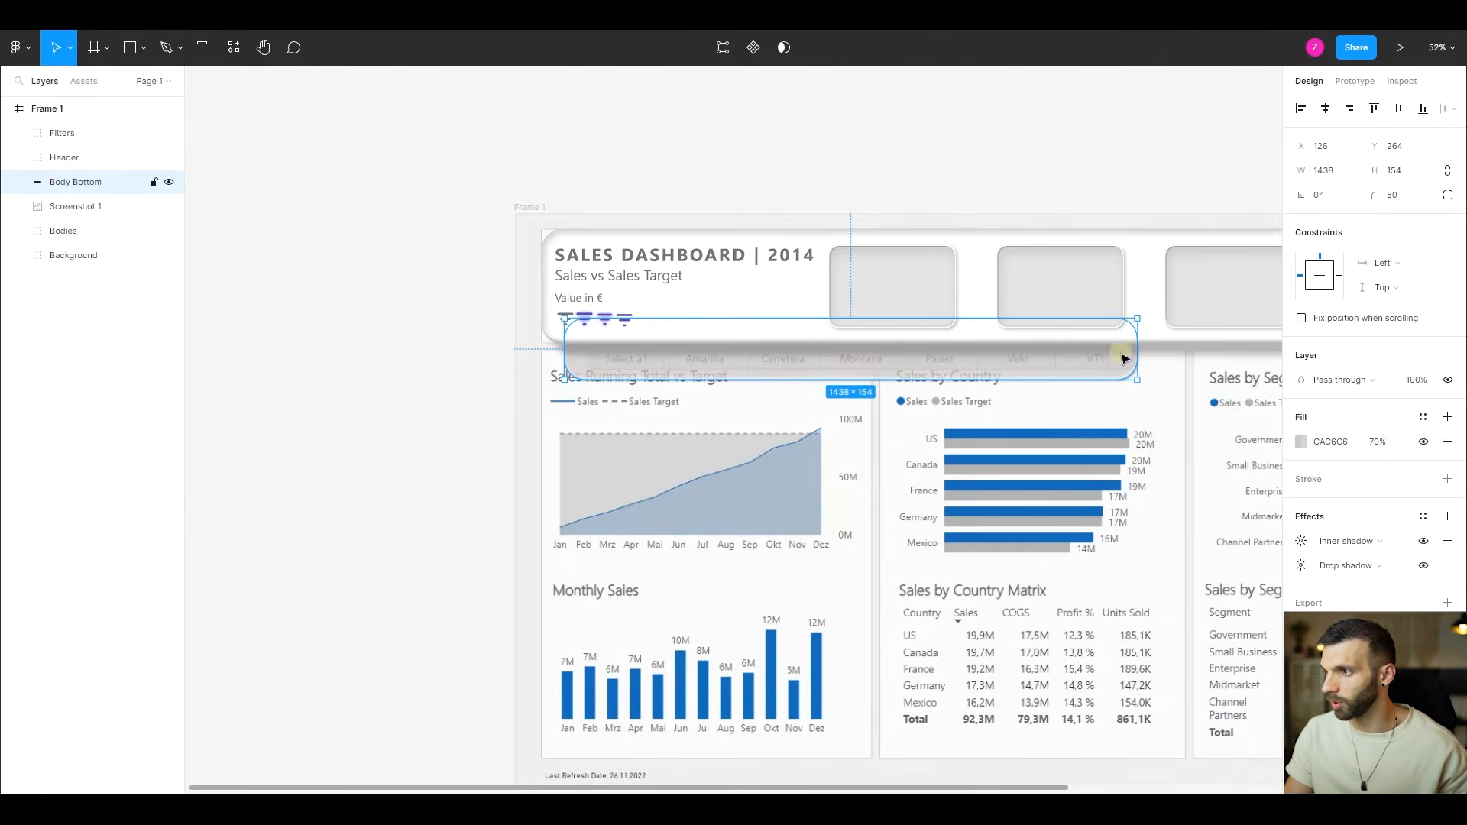
{"action": "left_click_drag", "start_coordinate": [1135, 350], "coordinate": [1158, 356]}
{"action": "scroll", "coordinate": [971, 417], "scroll_direction": "up", "scroll_amount": 3}
{"action": "scroll", "coordinate": [660, 354], "scroll_direction": "down", "scroll_amount": 1}
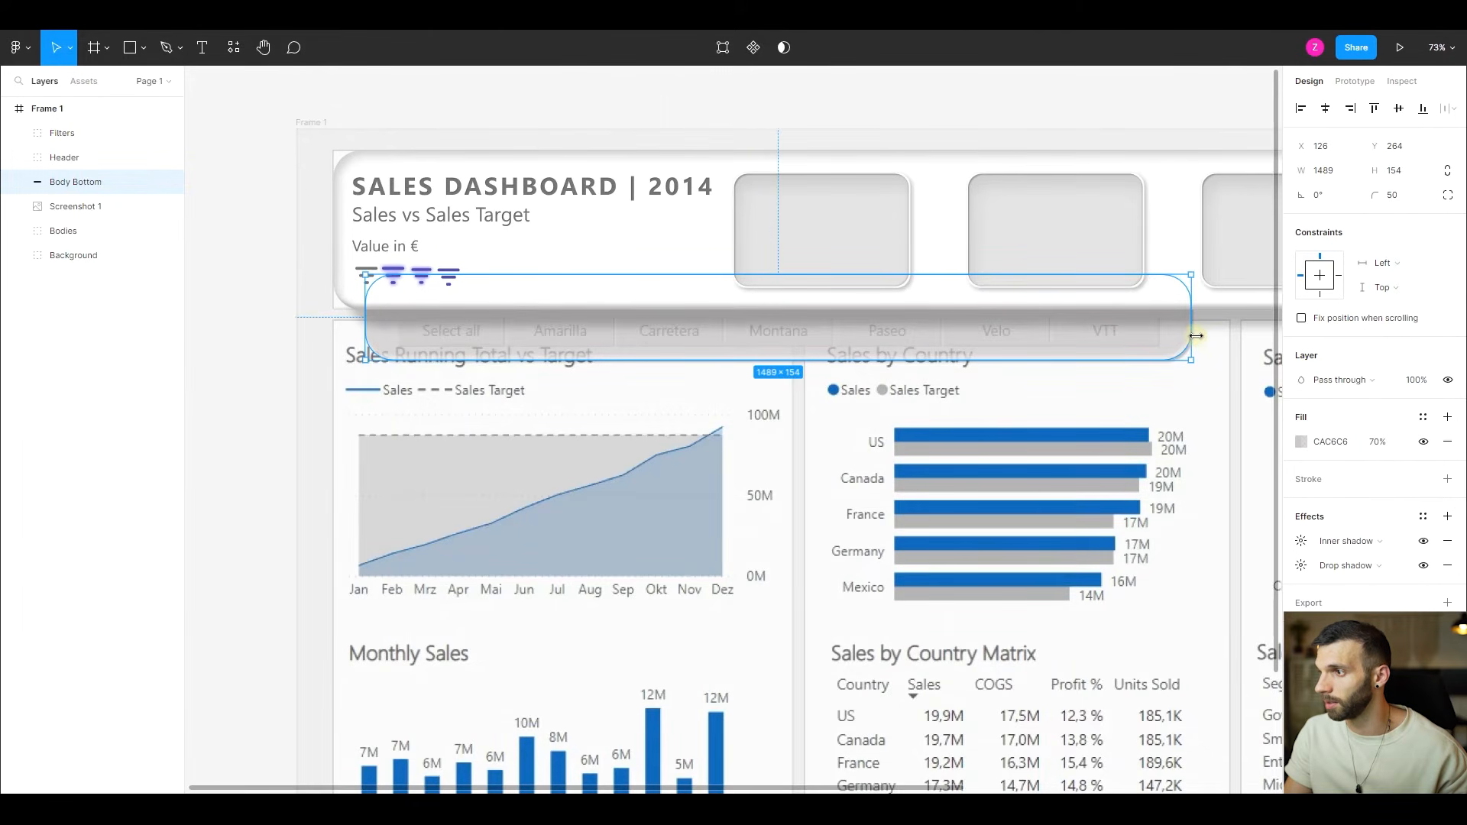
- Enlarge the slicer panel to 1499 × 257 with its upper edge at Y 161, and set only its upper-left corner radius to 0
{"action": "left_click_drag", "start_coordinate": [1196, 335], "coordinate": [1201, 336]}
{"action": "left_click_drag", "start_coordinate": [771, 275], "coordinate": [771, 217]}
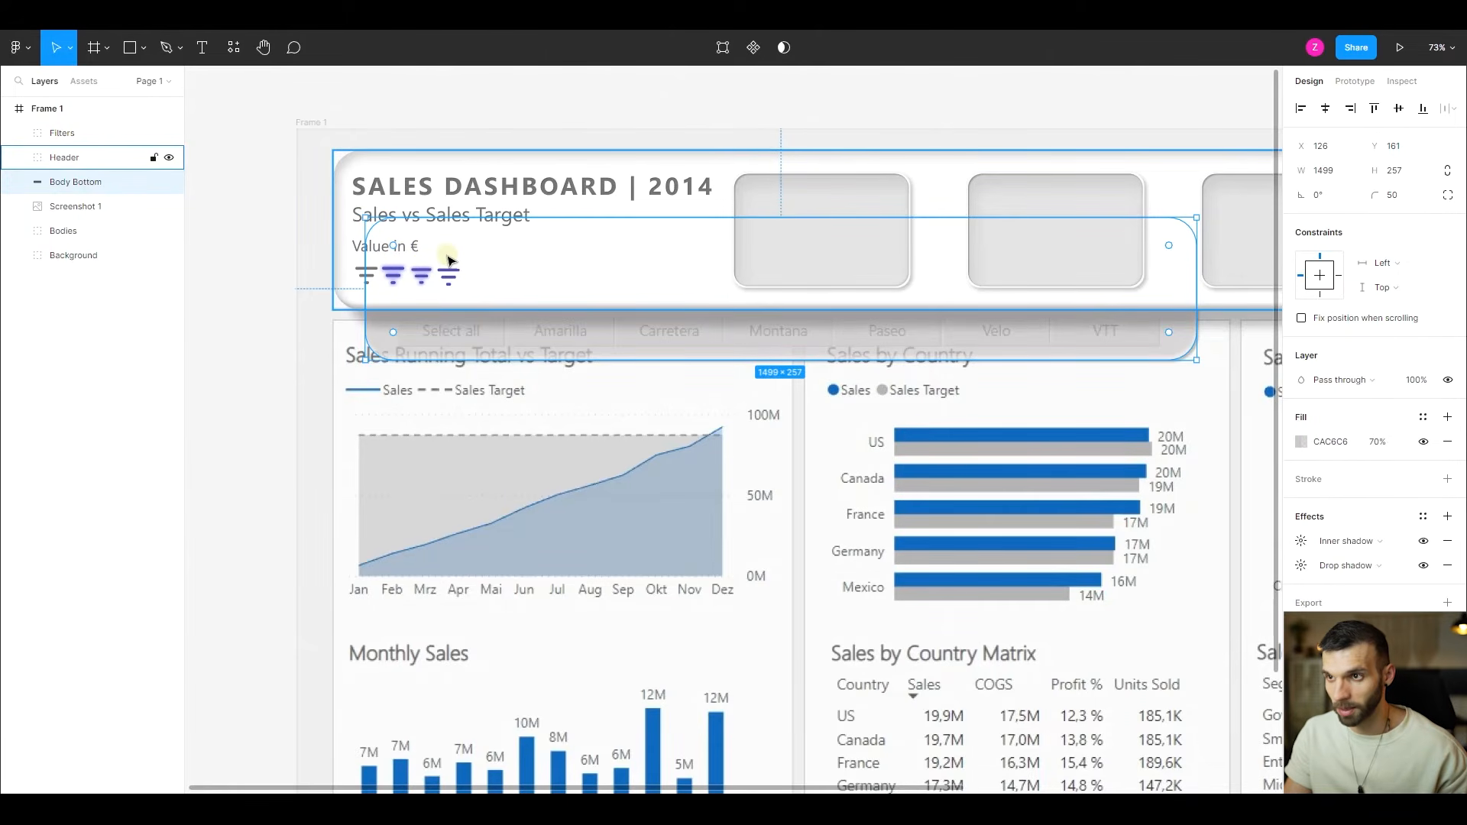
{"action": "scroll", "coordinate": [394, 248], "scroll_direction": "up", "scroll_amount": 5}
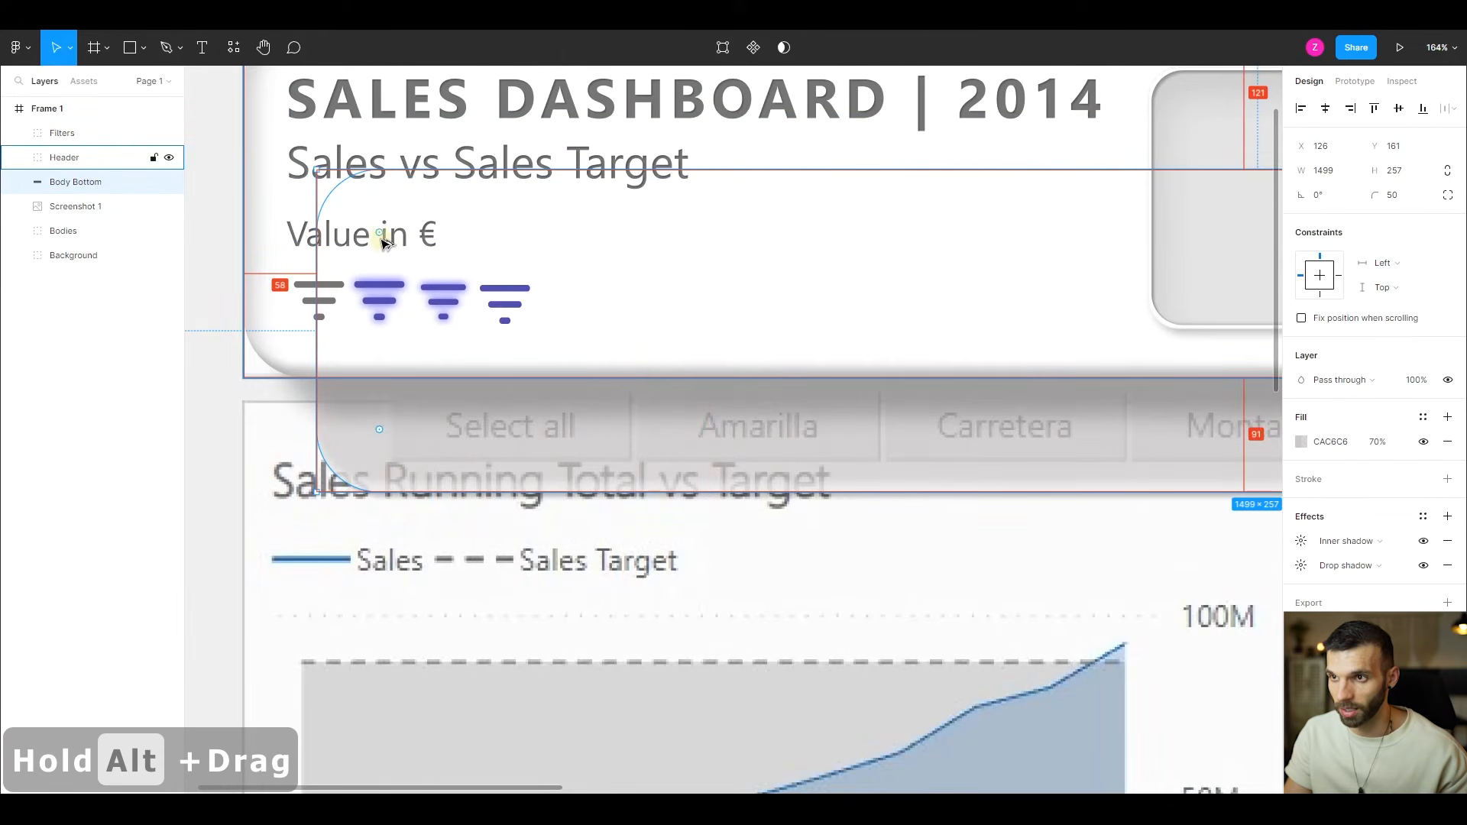
{"action": "left_click_drag", "start_coordinate": [380, 232], "coordinate": [310, 174]}
{"action": "scroll", "coordinate": [692, 313], "scroll_direction": "down", "scroll_amount": 1}
{"action": "scroll", "coordinate": [692, 313], "scroll_direction": "down", "scroll_amount": 2}
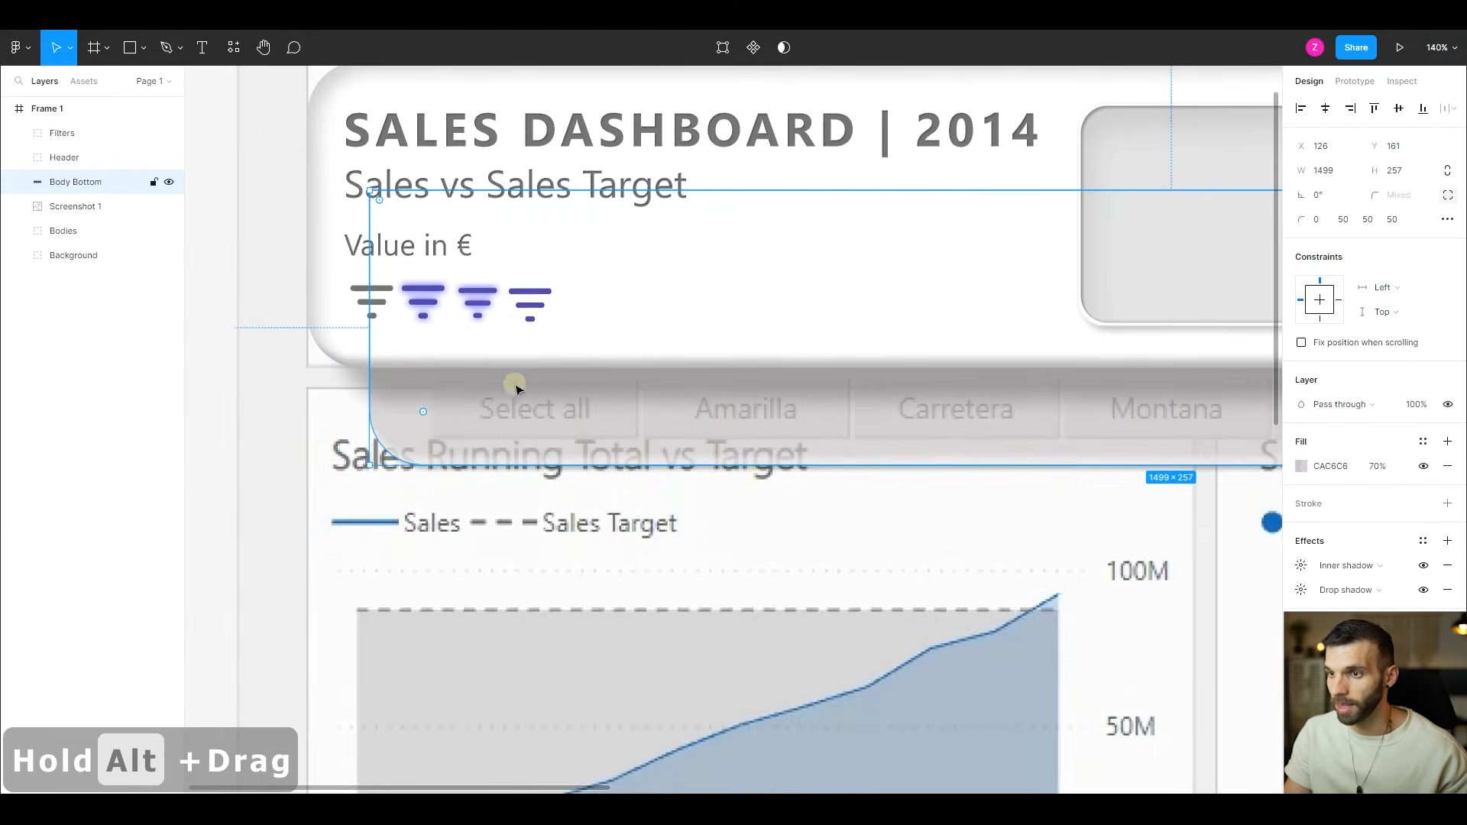
- Set the slicer panel's upper-right corner radius to 0 and lower its upper edge to Y 314, for a height of 104
{"action": "scroll", "coordinate": [927, 294], "scroll_direction": "right", "scroll_amount": 8}
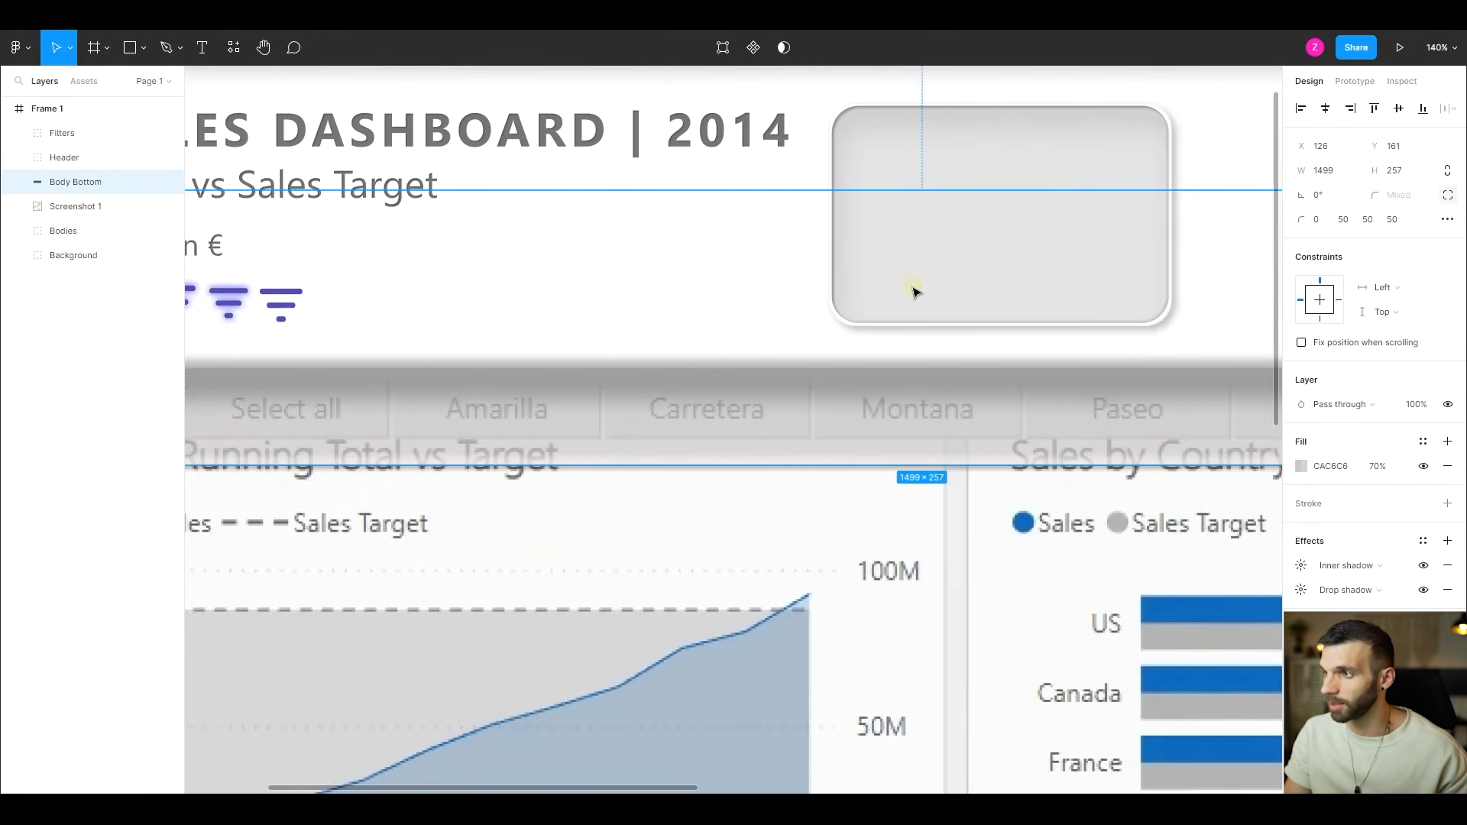
{"action": "scroll", "coordinate": [959, 287], "scroll_direction": "right", "scroll_amount": 3}
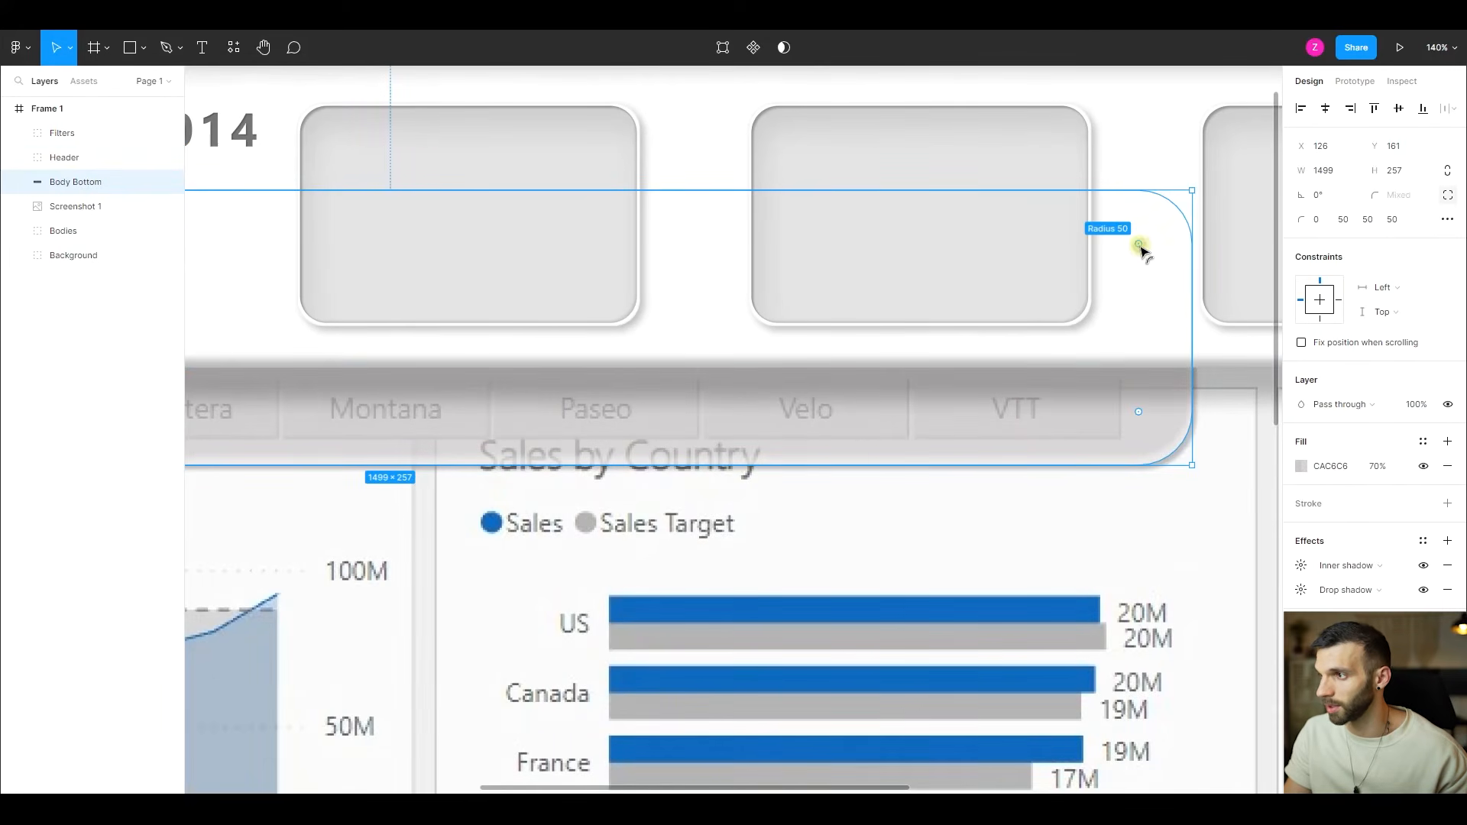
{"action": "left_click_drag", "start_coordinate": [1140, 249], "coordinate": [1192, 190]}
{"action": "scroll", "coordinate": [902, 248], "scroll_direction": "down", "scroll_amount": 5}
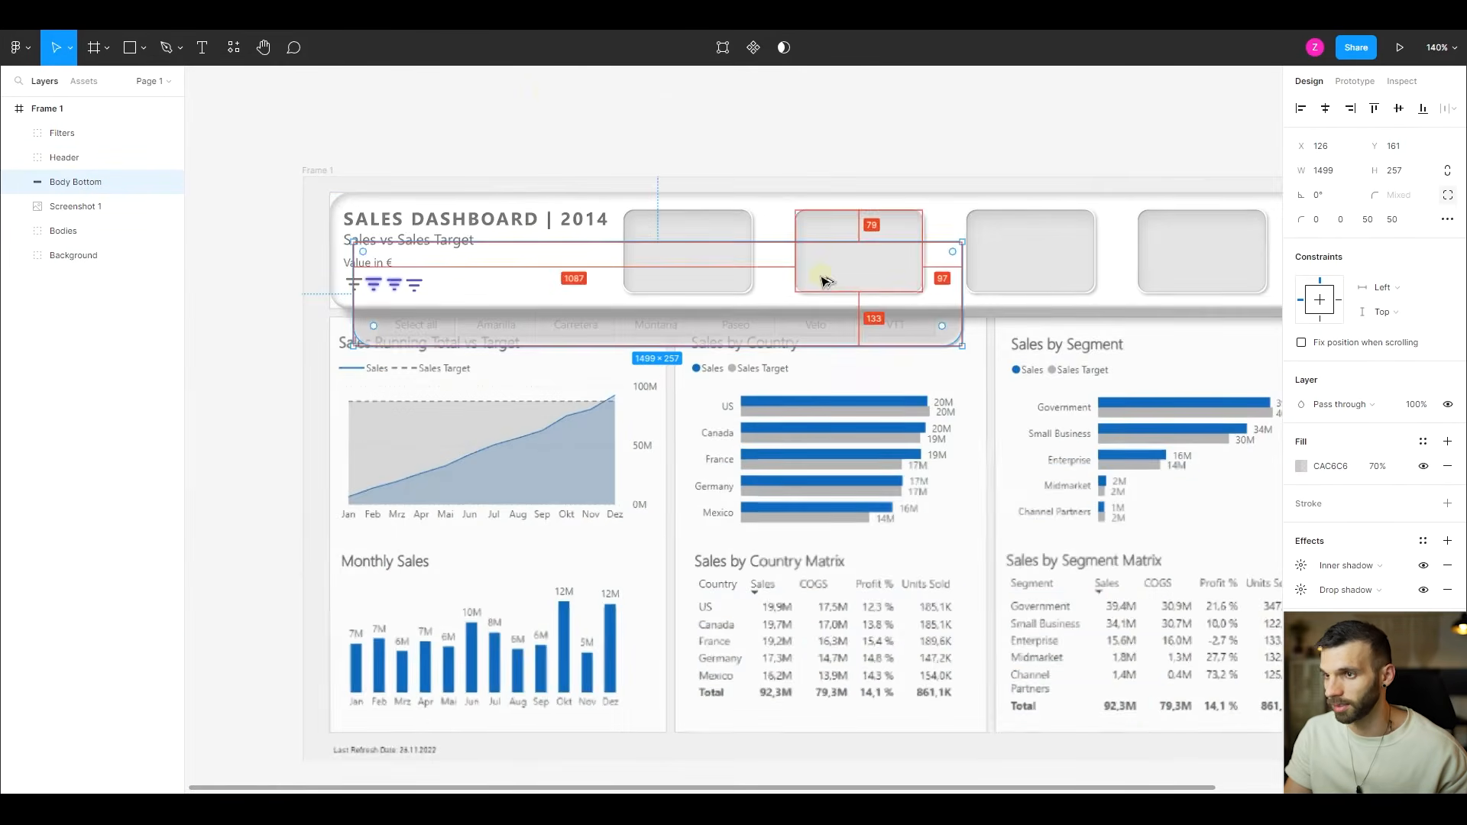
{"action": "left_click_drag", "start_coordinate": [616, 242], "coordinate": [613, 305]}
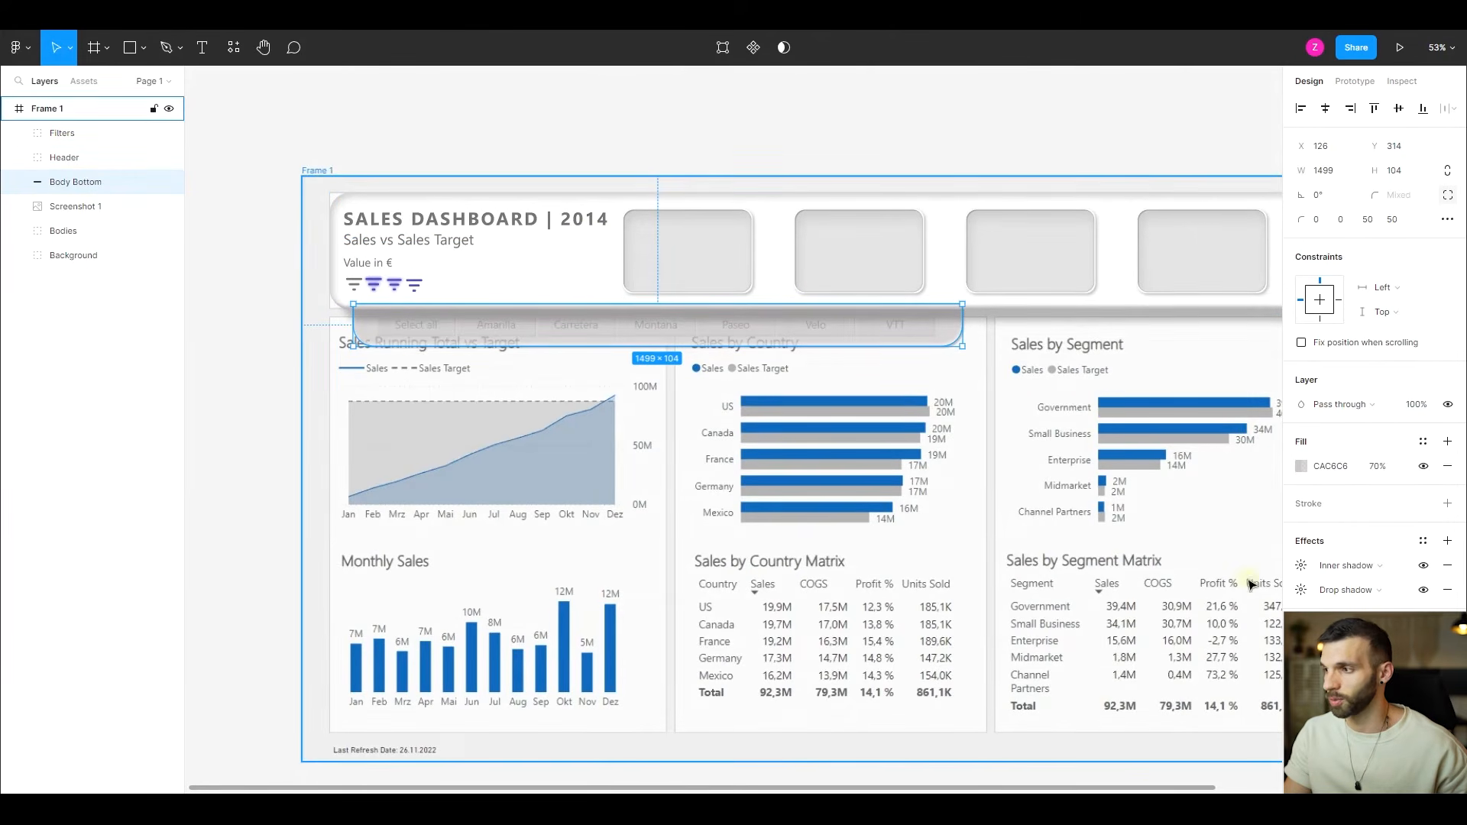
- Add another inner shadow to the slicer panel with a Y offset of 10 and a blur of 30
{"action": "left_click", "coordinate": [1447, 541]}
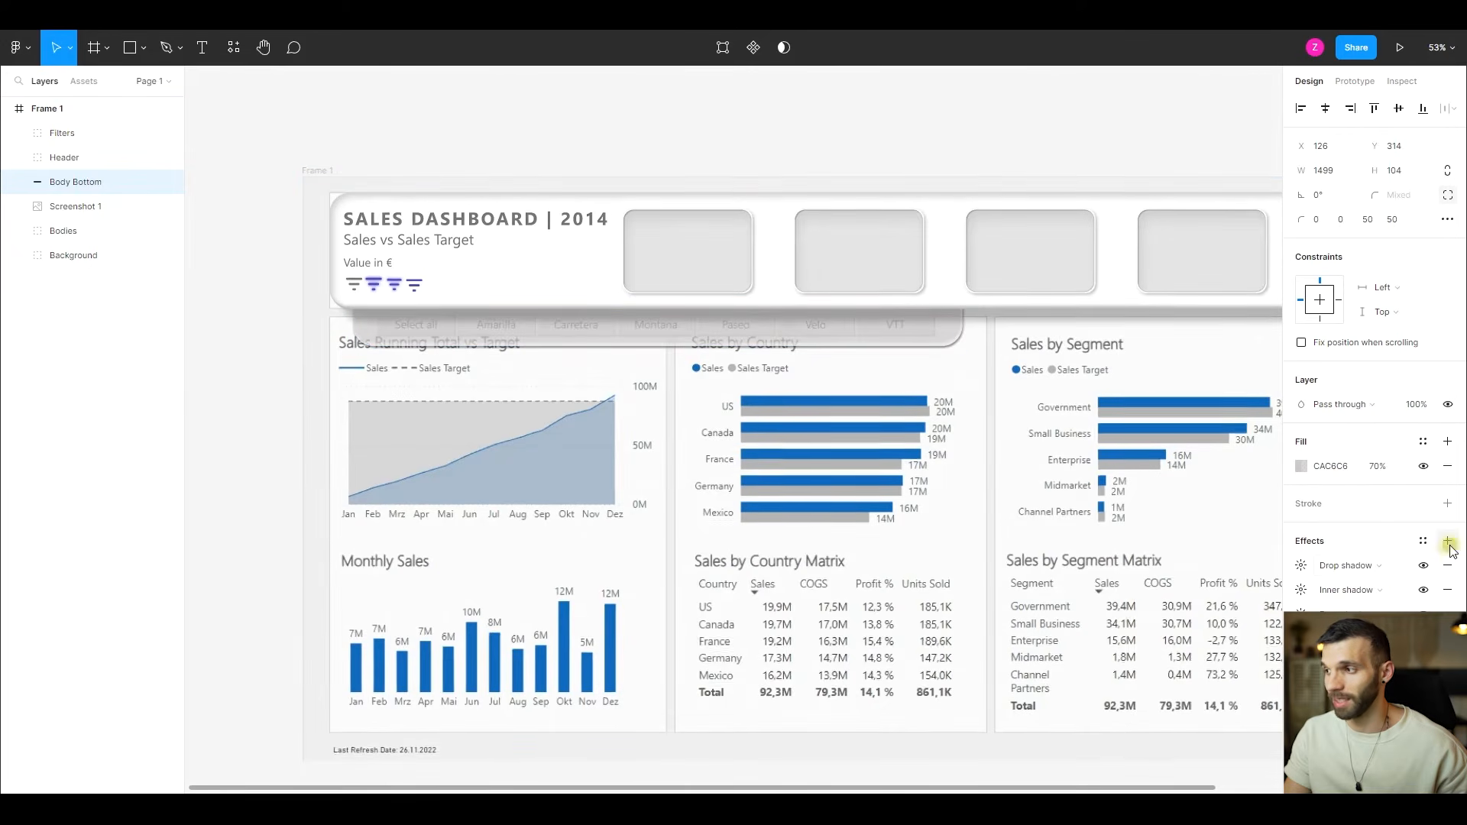
{"action": "left_click", "coordinate": [1361, 570]}
{"action": "left_click", "coordinate": [1361, 553]}
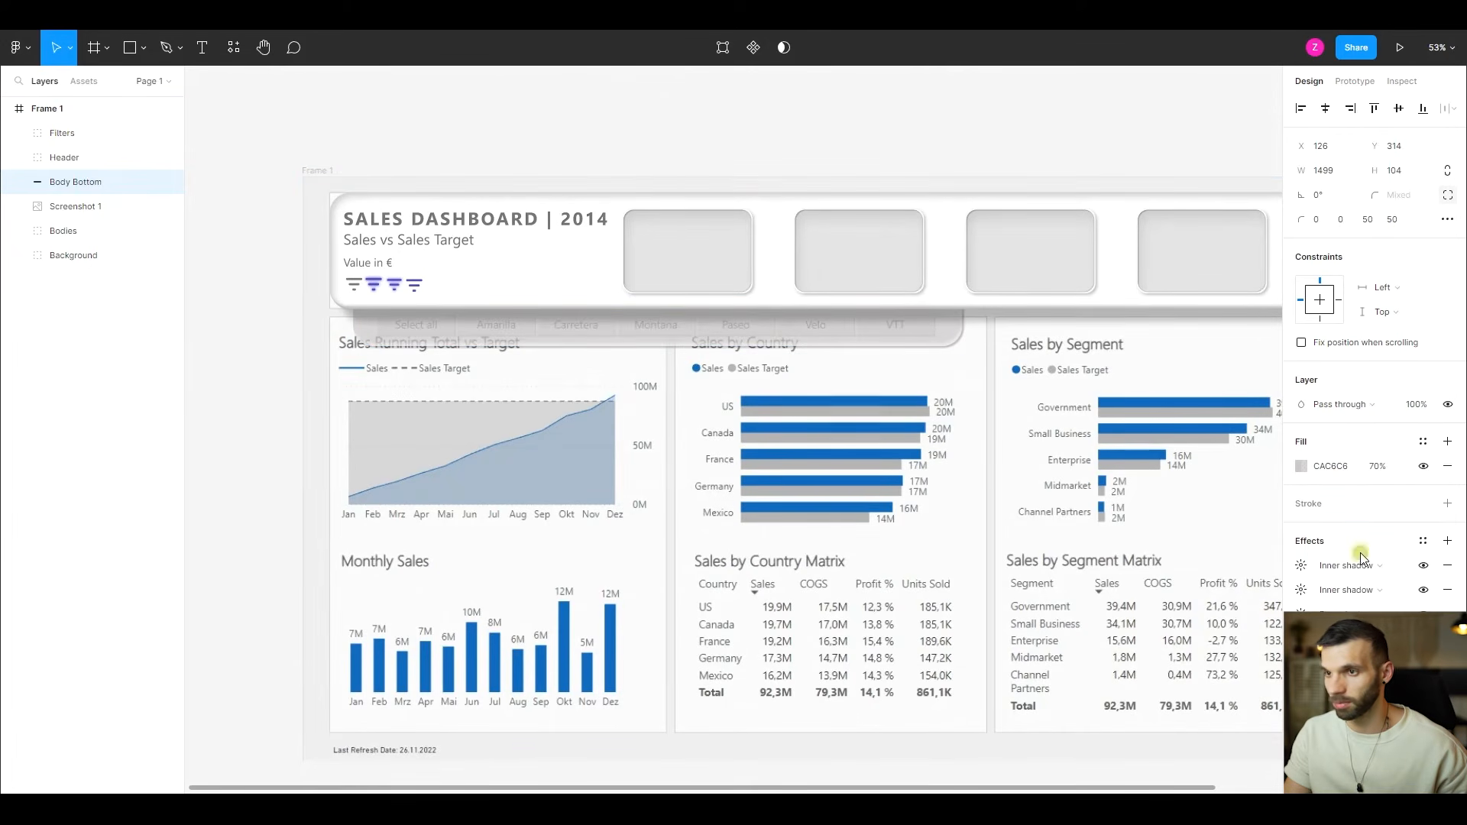
{"action": "left_click", "coordinate": [1301, 565]}
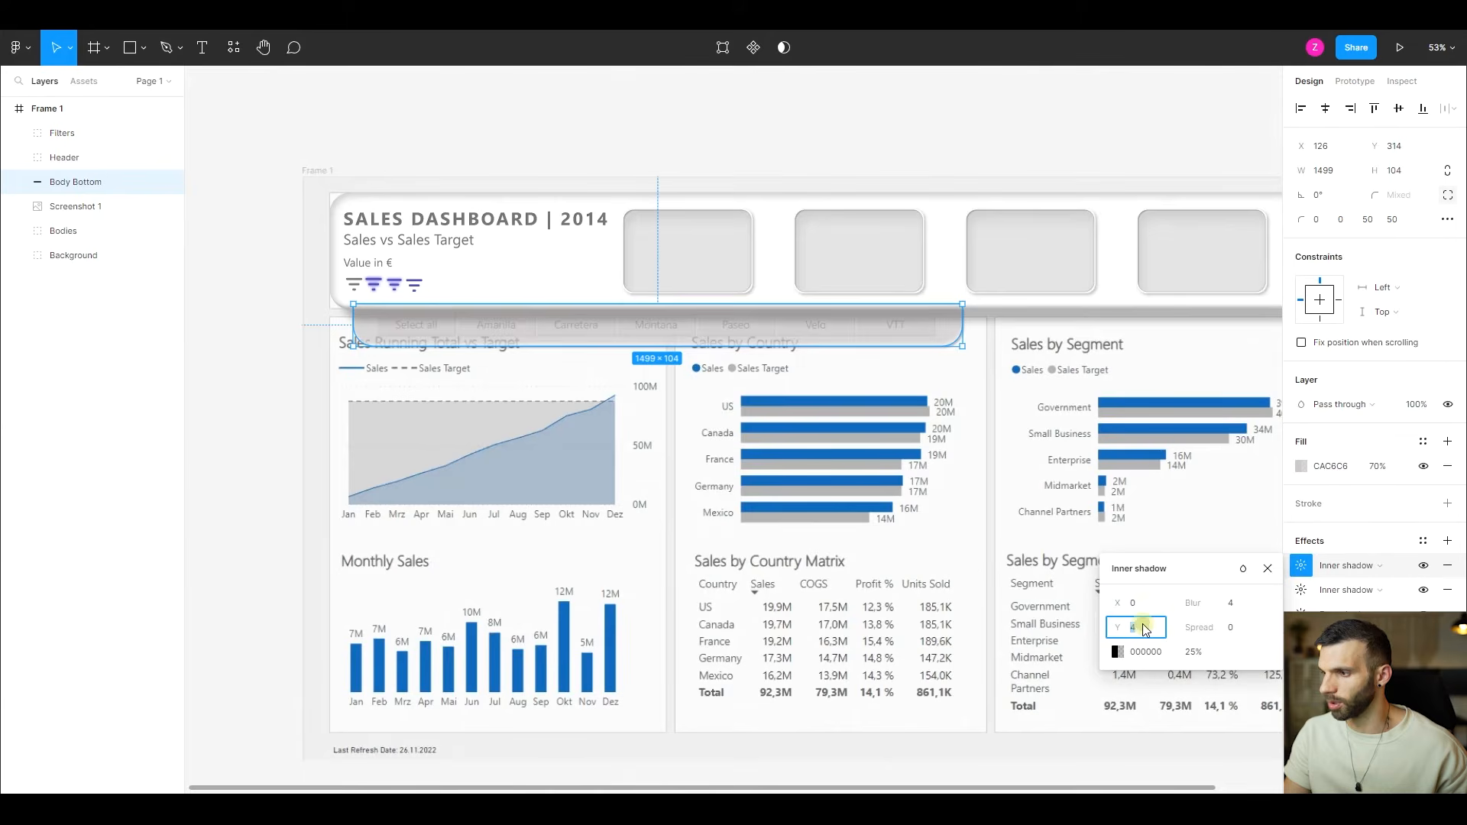
{"action": "type", "text": "10"}
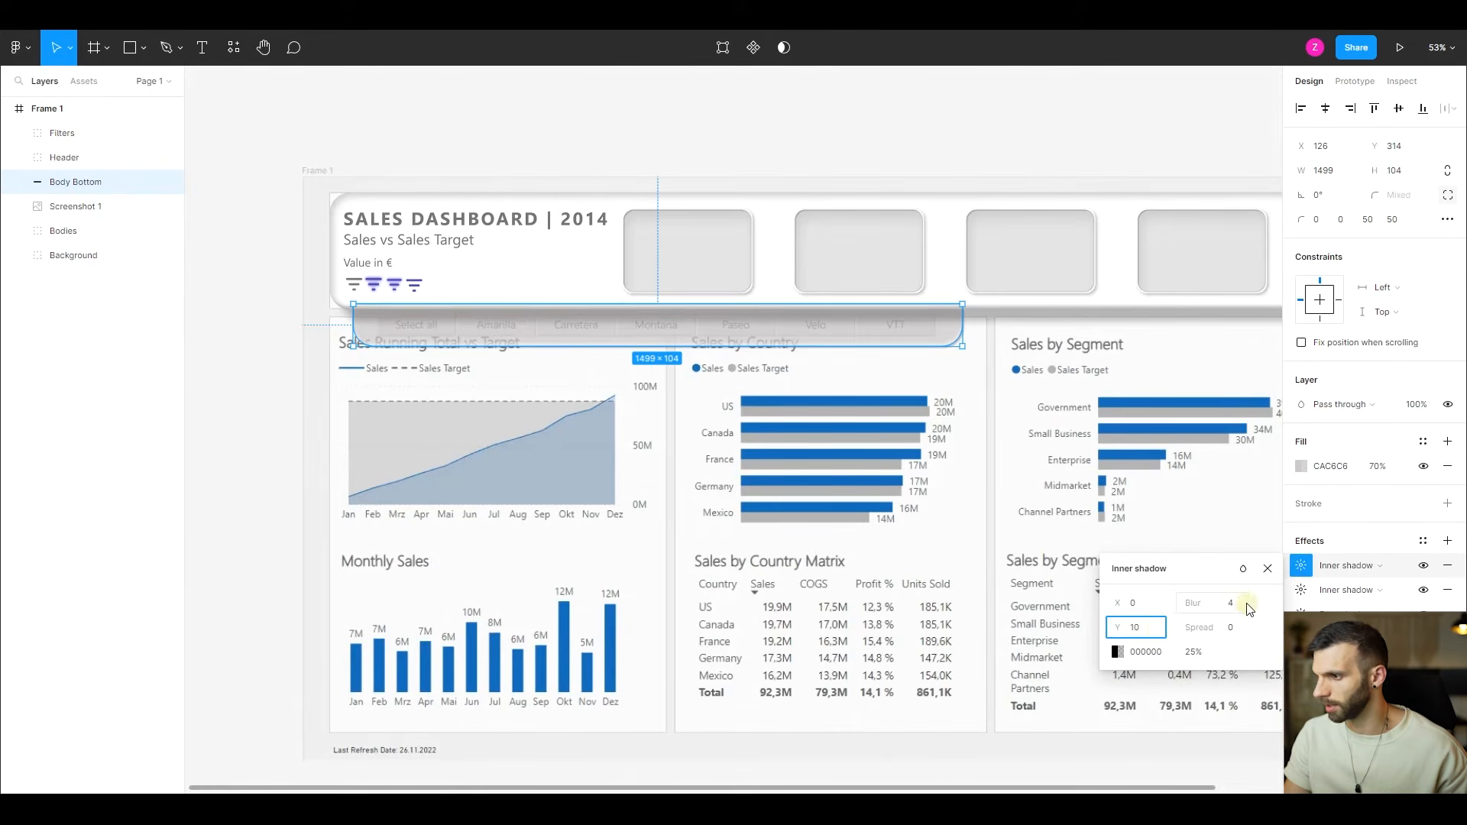
{"action": "left_click", "coordinate": [1231, 605]}
{"action": "type", "text": "30"}
{"action": "key", "text": "Return"}
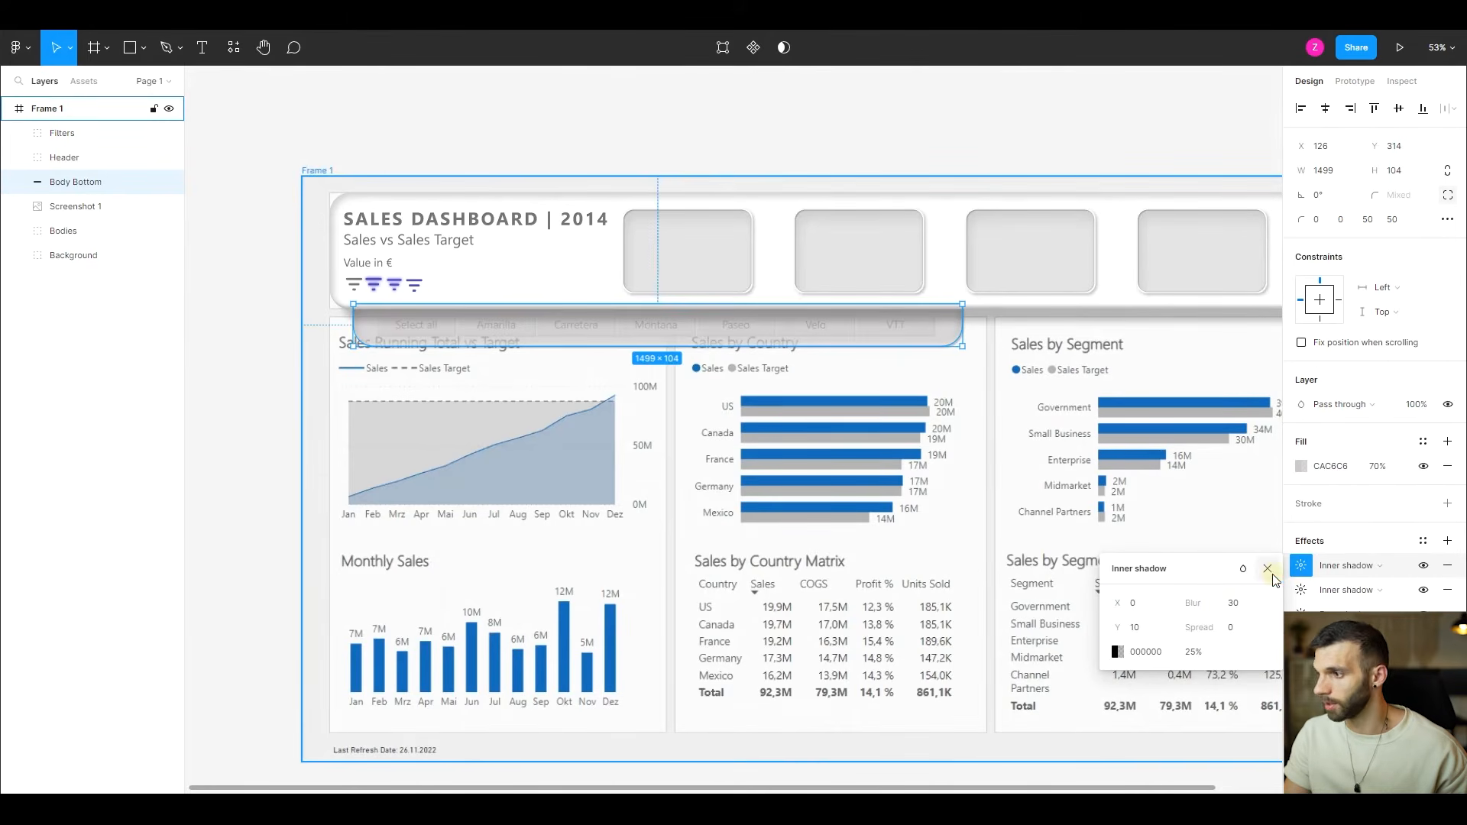
{"action": "left_click", "coordinate": [1268, 572]}
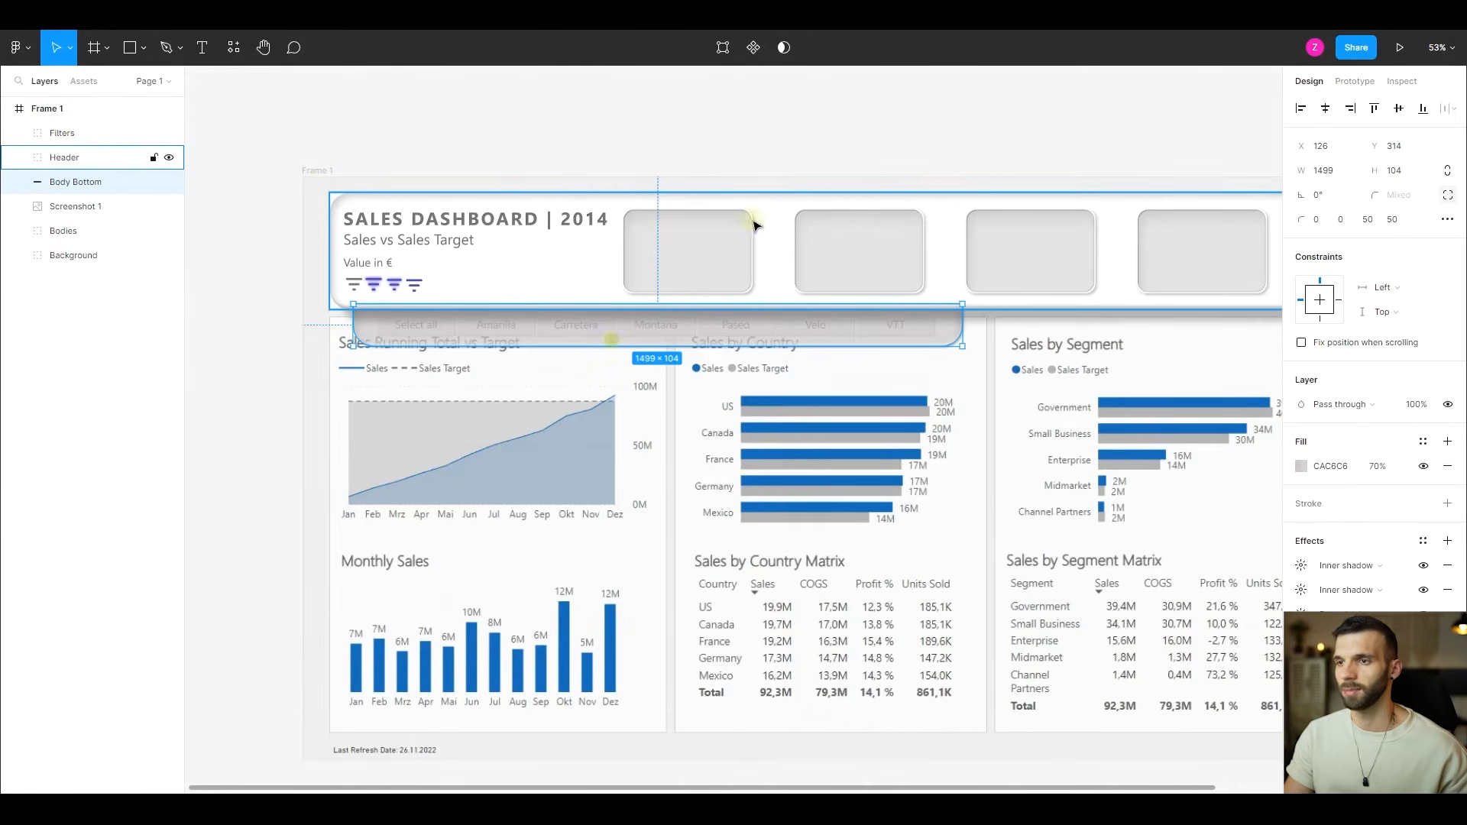
{"action": "left_click", "coordinate": [672, 140]}
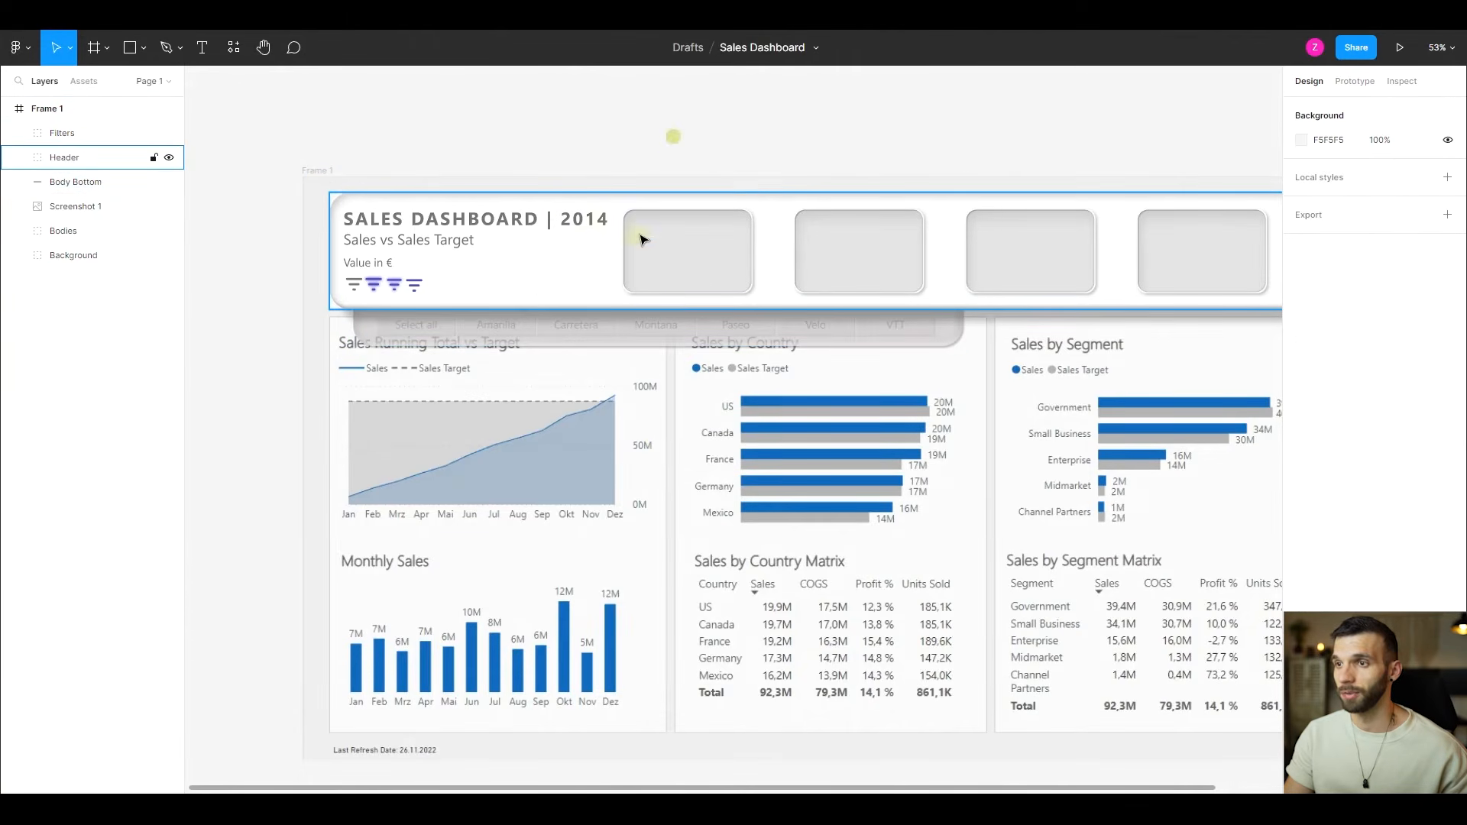
{"action": "left_click", "coordinate": [557, 284]}
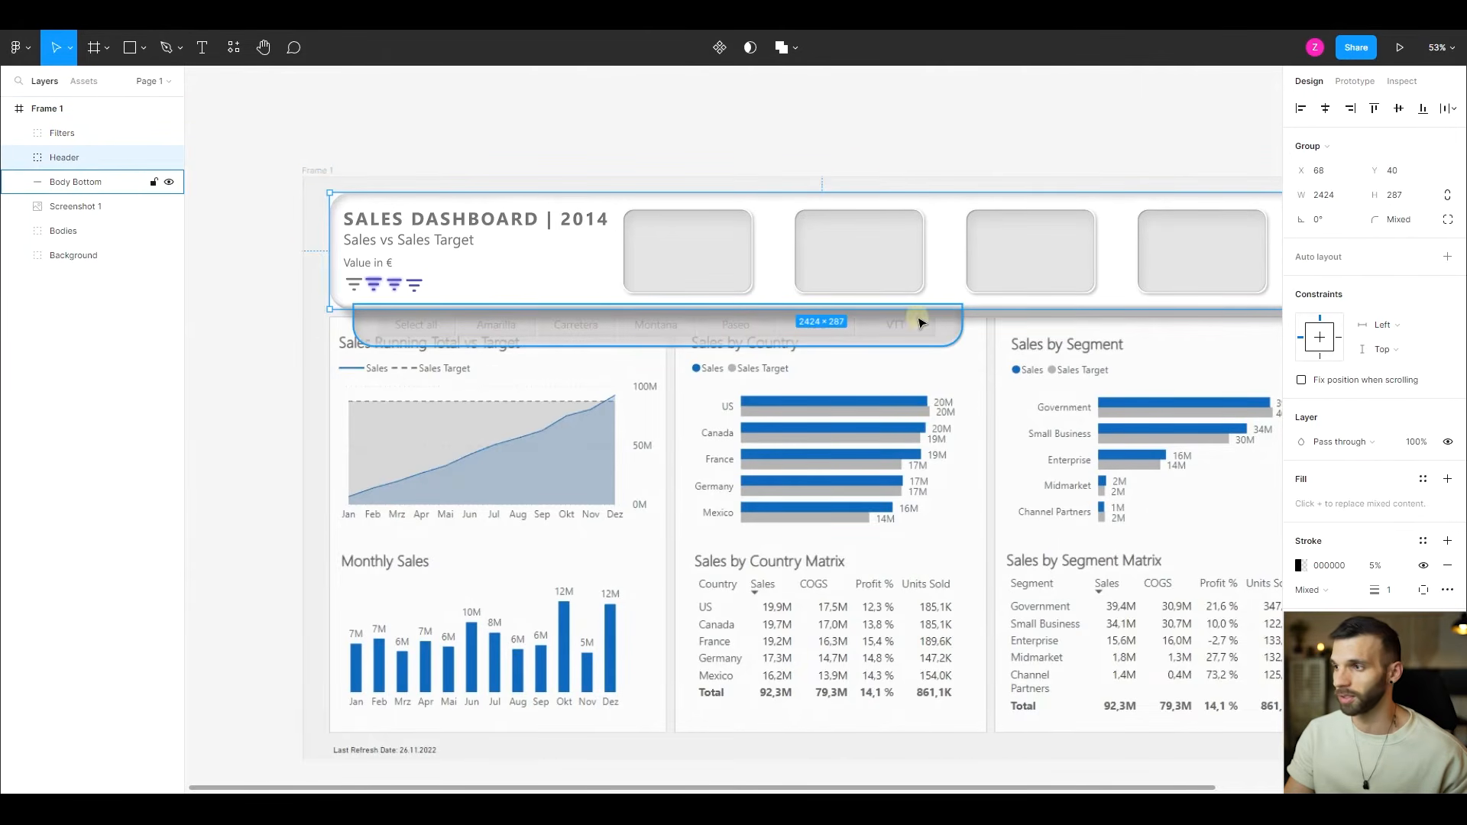
{"action": "scroll", "coordinate": [1041, 153], "scroll_direction": "down", "scroll_amount": 4, "text": "ctrl"}
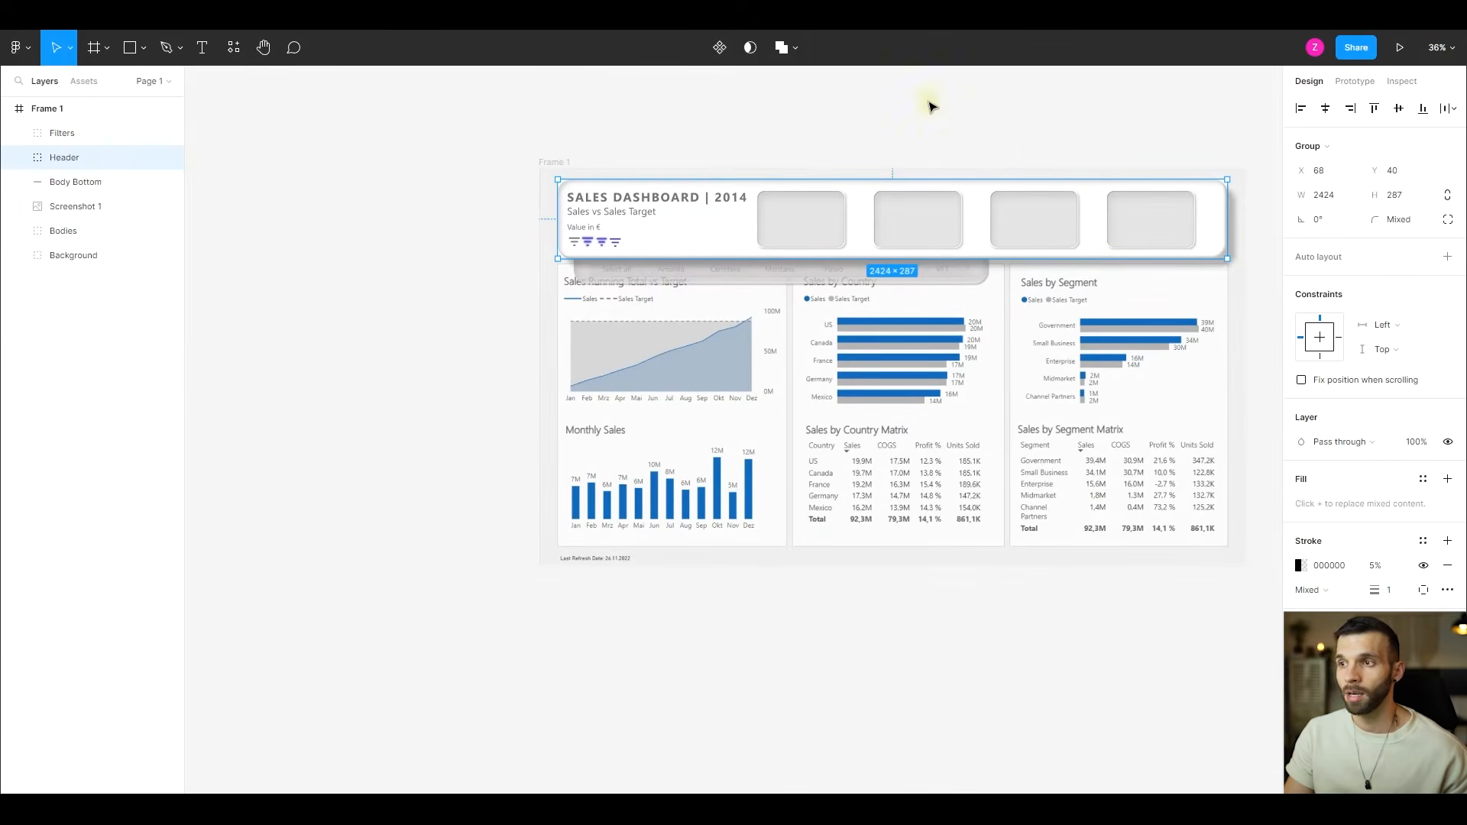
{"action": "left_click", "coordinate": [943, 144]}
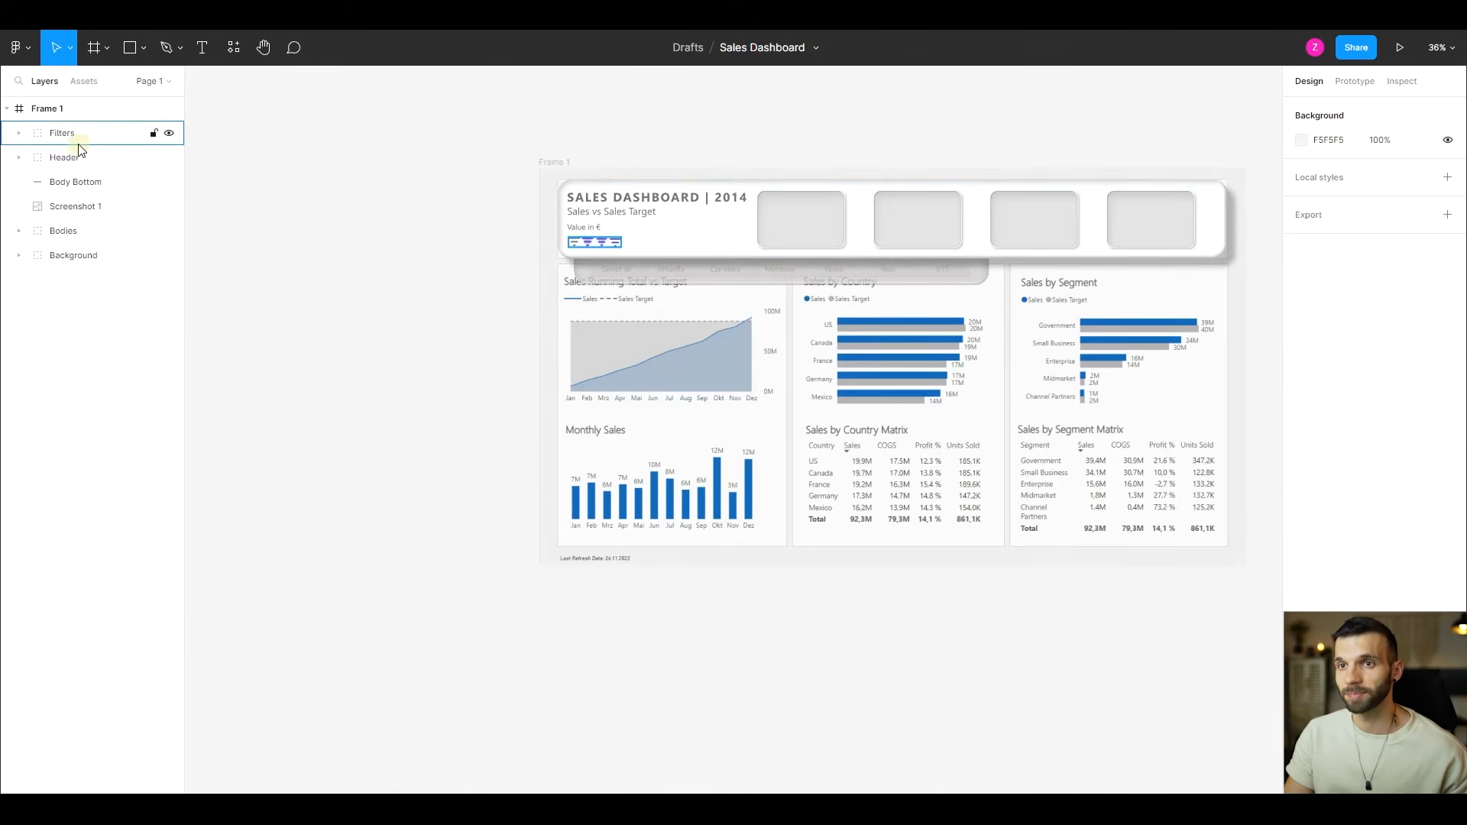
{"action": "scroll", "coordinate": [862, 239], "scroll_direction": "up", "scroll_amount": 2, "text": "ctrl"}
{"action": "scroll", "coordinate": [649, 248], "scroll_direction": "right", "scroll_amount": 1}
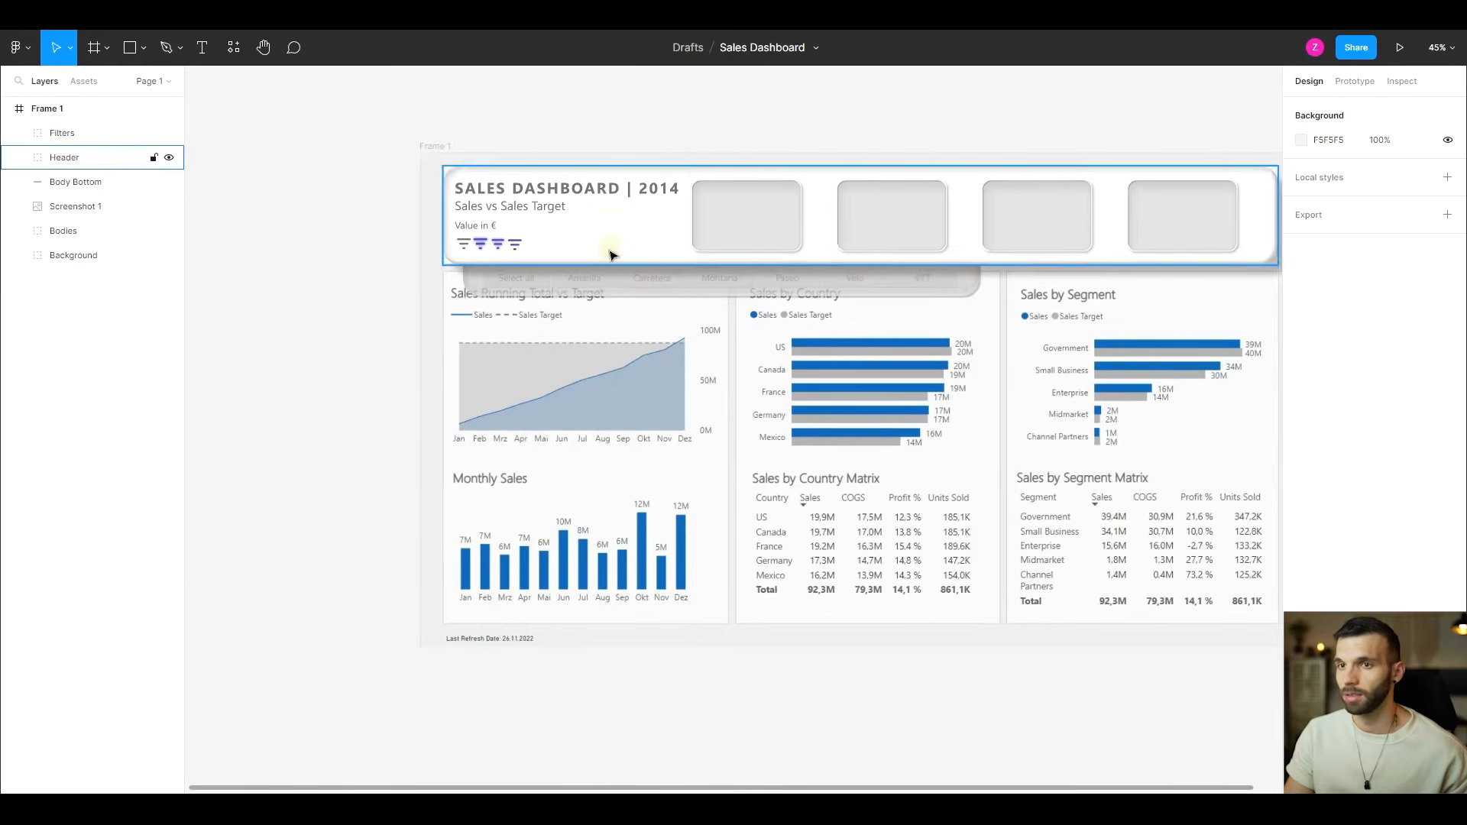
- Hide the "Screenshot 1" layer and expand the "Filters" group in the layer list
{"action": "left_click", "coordinate": [170, 207]}
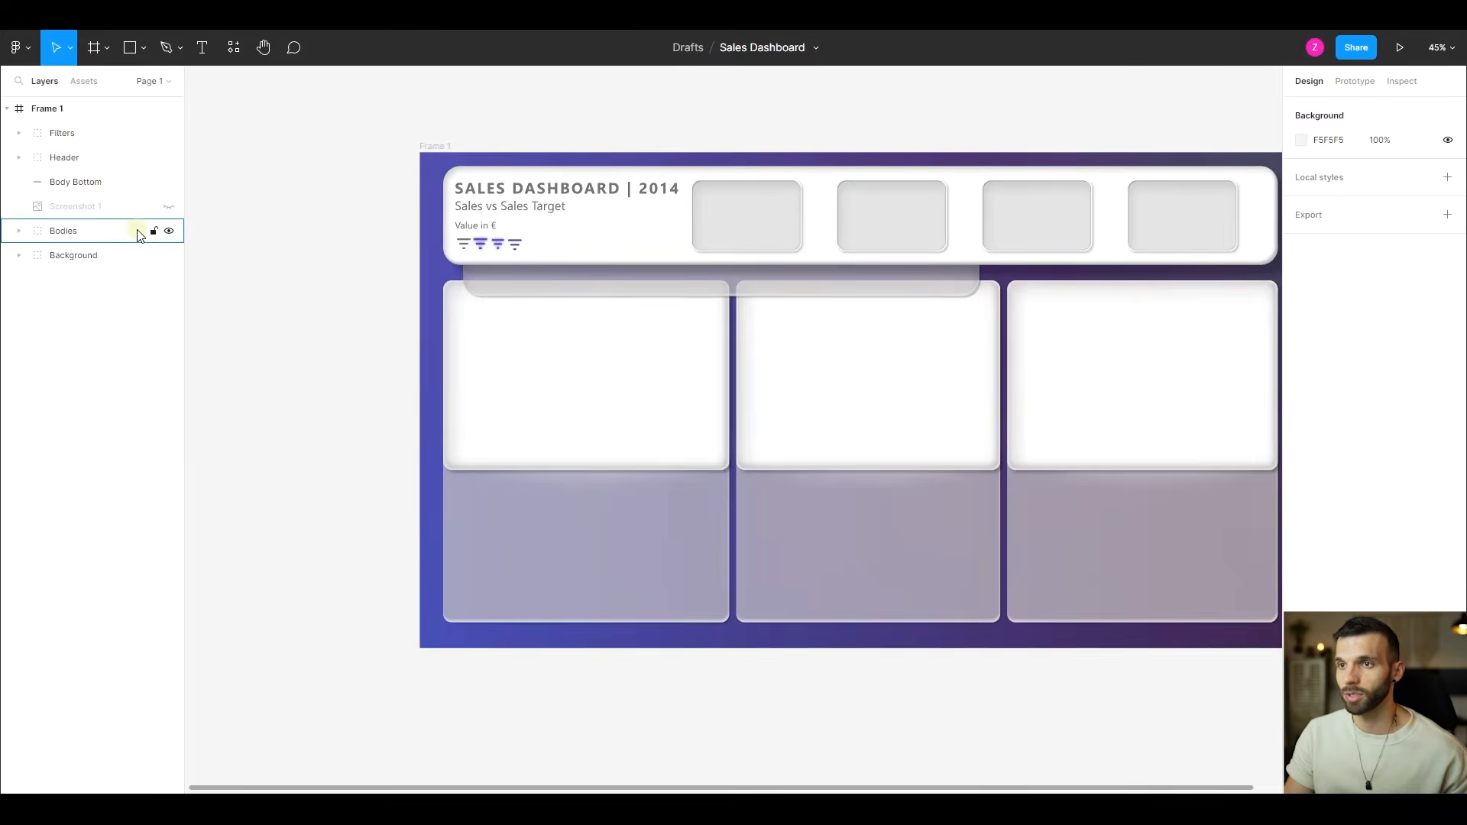
{"action": "left_click", "coordinate": [123, 133]}
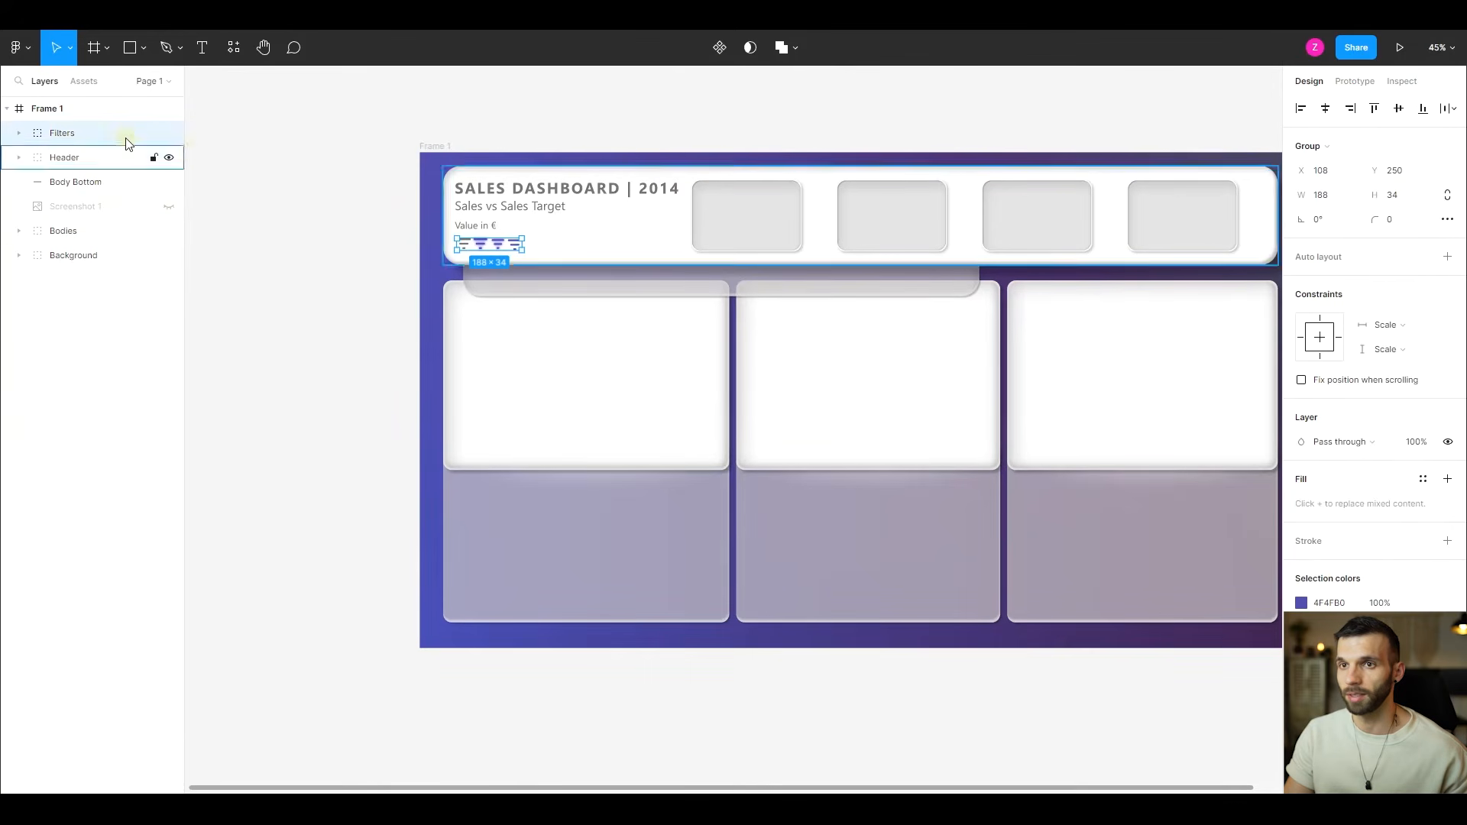
{"action": "left_click", "coordinate": [18, 133]}
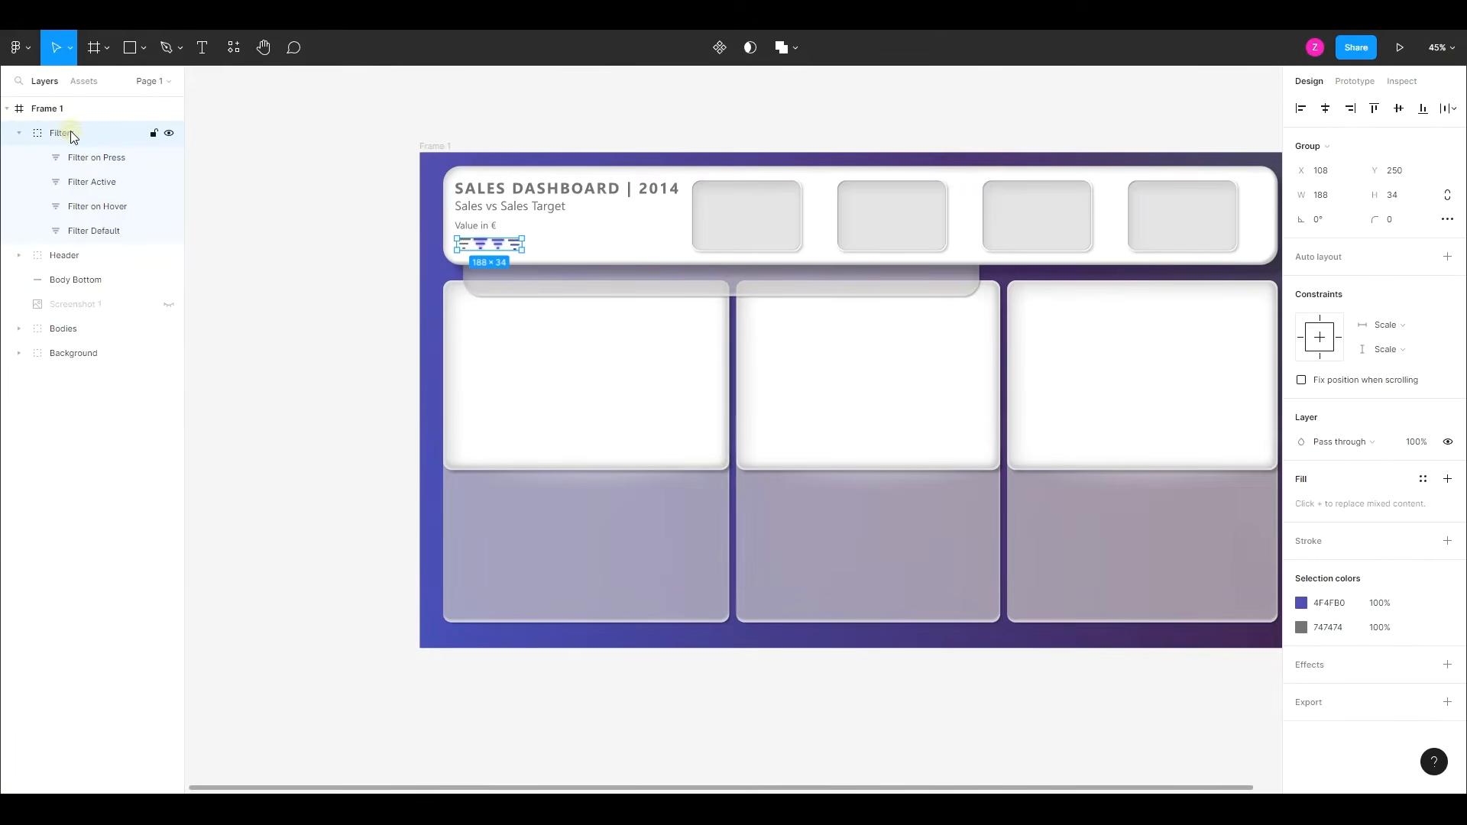
{"action": "left_click", "coordinate": [1451, 701]}
{"action": "scroll", "coordinate": [1368, 667], "scroll_direction": "down", "scroll_amount": 1}
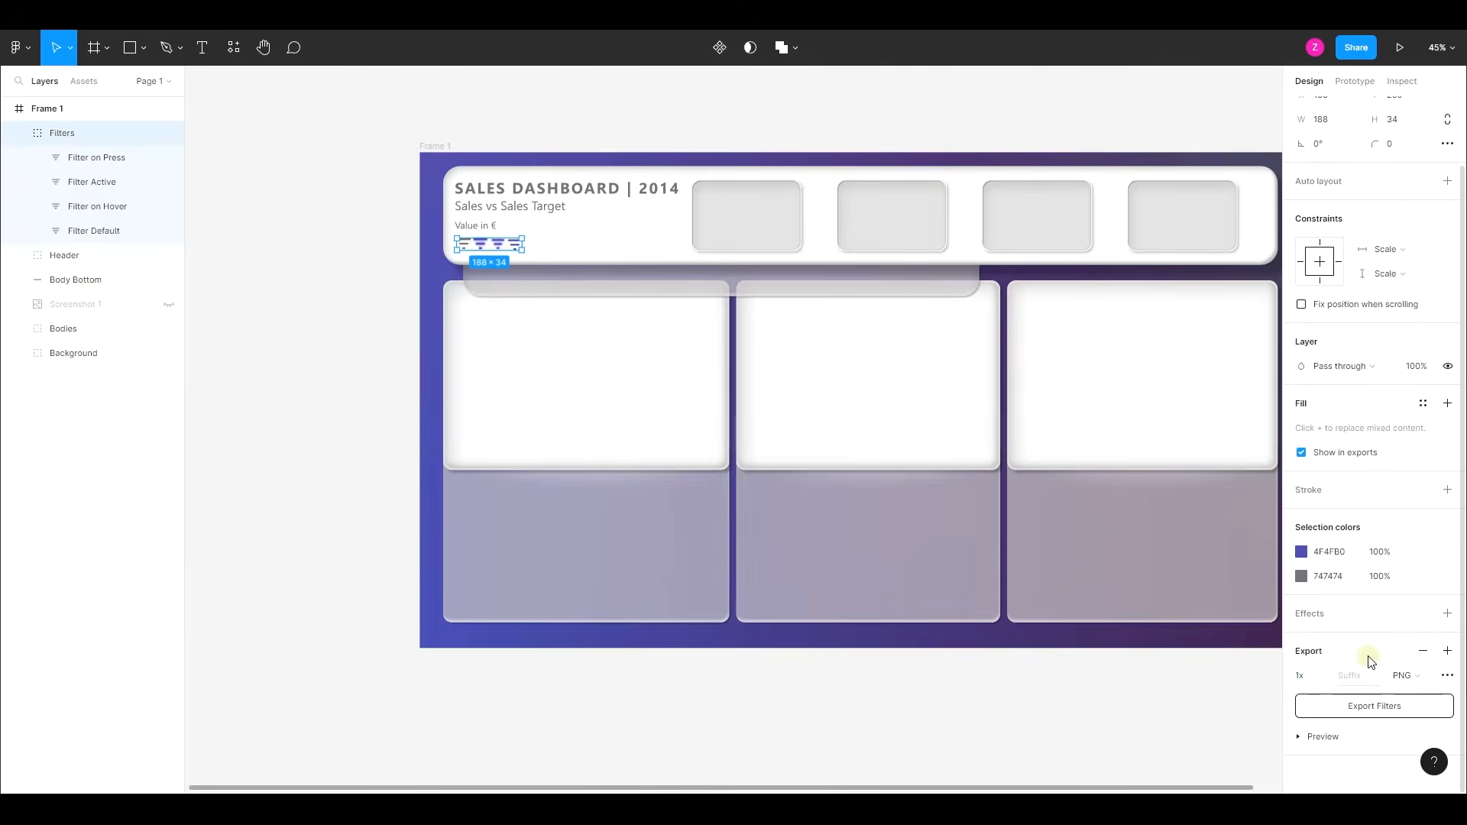
{"action": "left_click", "coordinate": [1376, 707]}
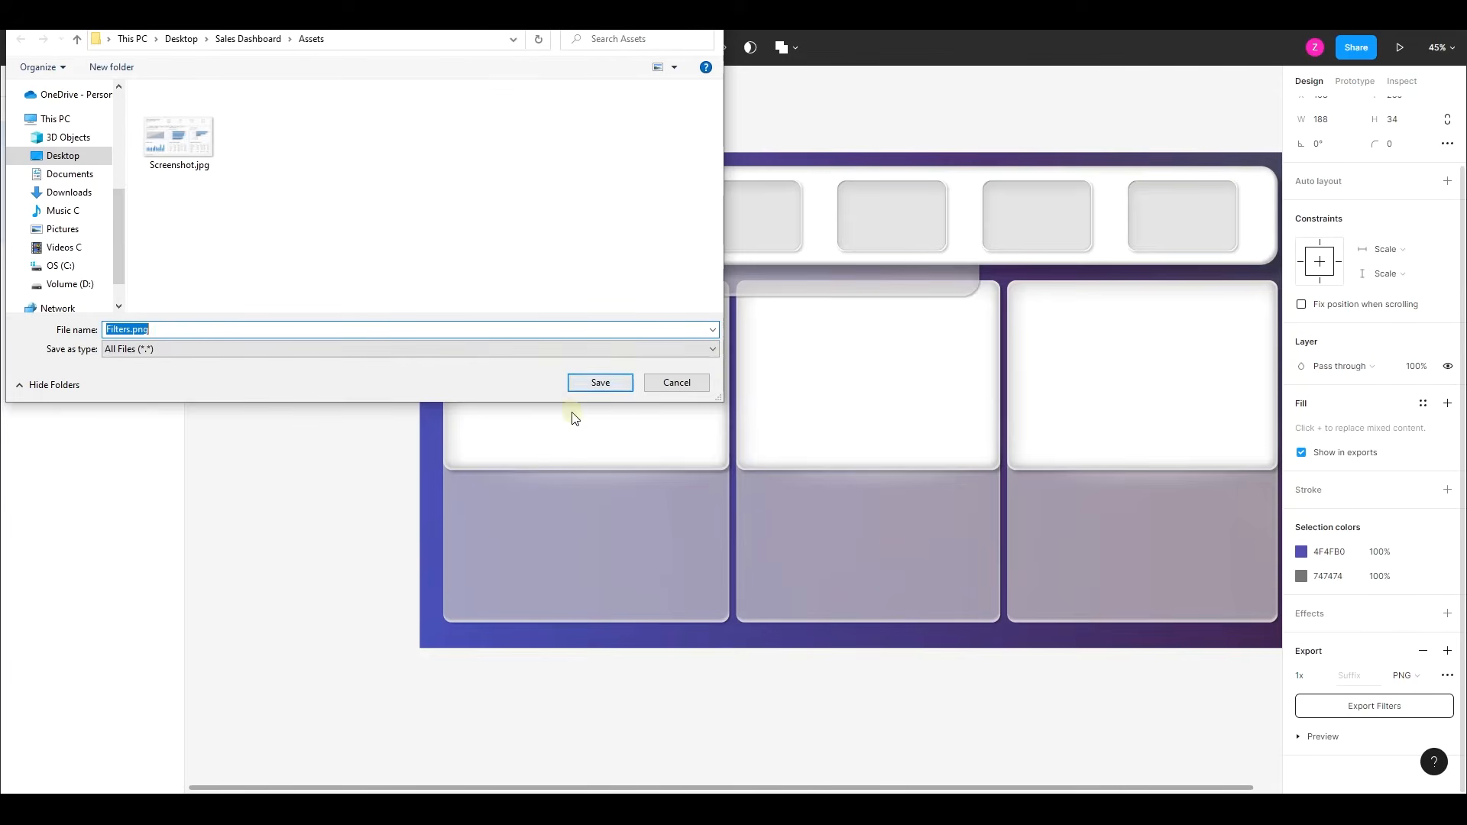
{"action": "left_click", "coordinate": [671, 382]}
- Select all four filter icon layers inside the "Filters" group, add an export setting to them, and open its file format choices
{"action": "left_click", "coordinate": [102, 157]}
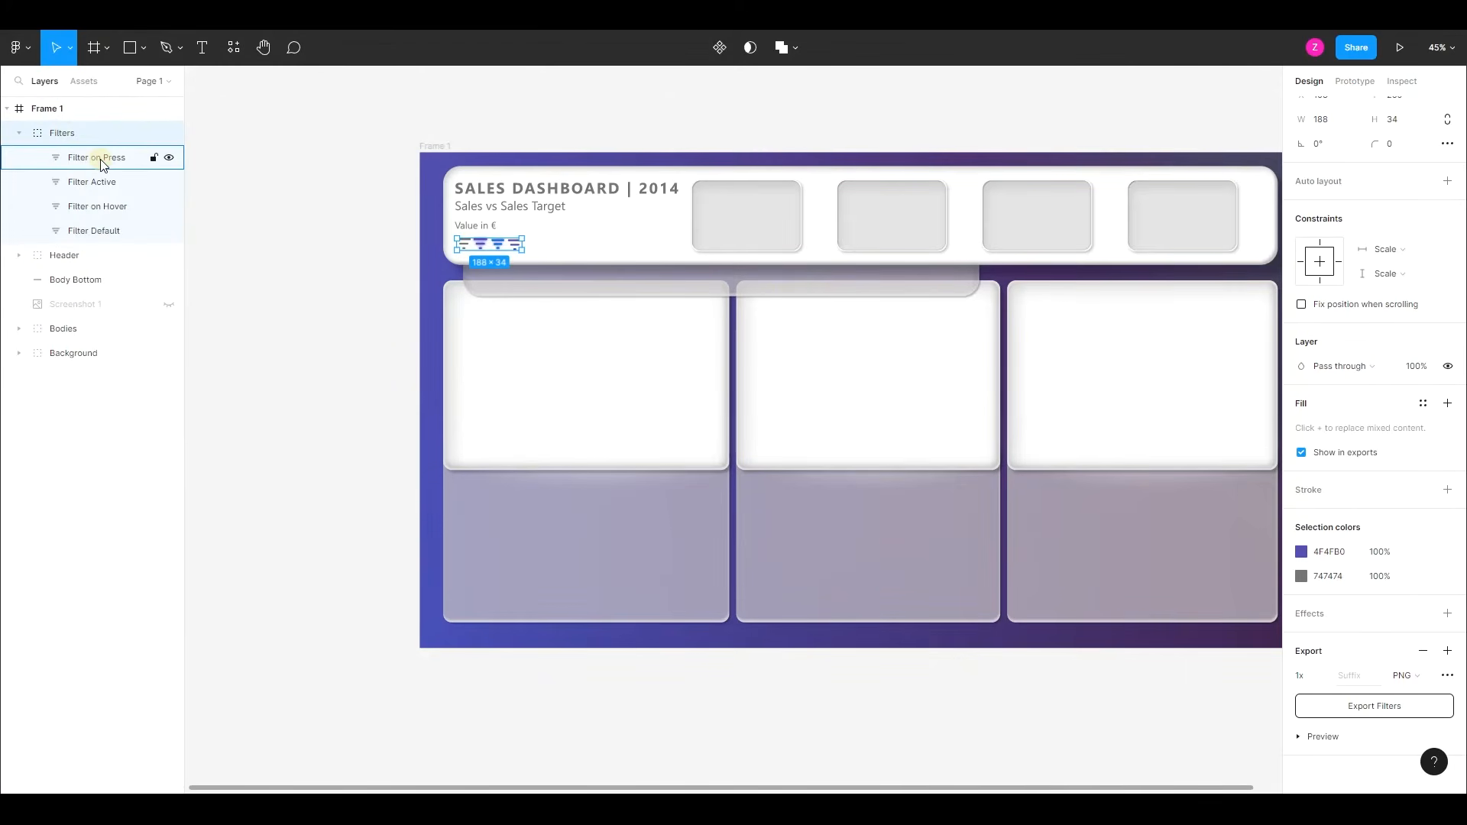
{"action": "left_click", "coordinate": [105, 230], "text": "shift"}
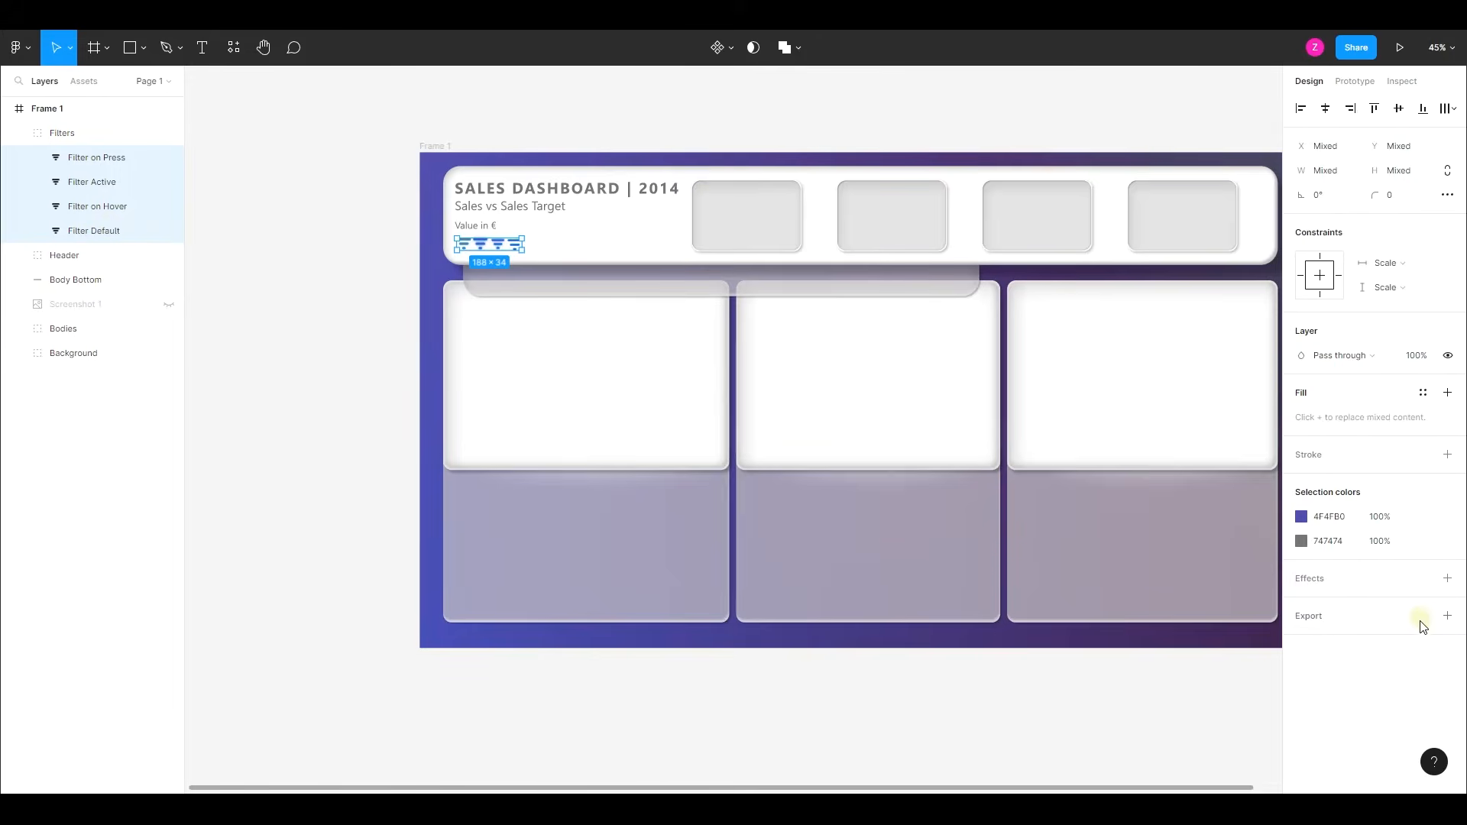
{"action": "left_click", "coordinate": [1446, 617]}
{"action": "left_click", "coordinate": [1418, 648]}
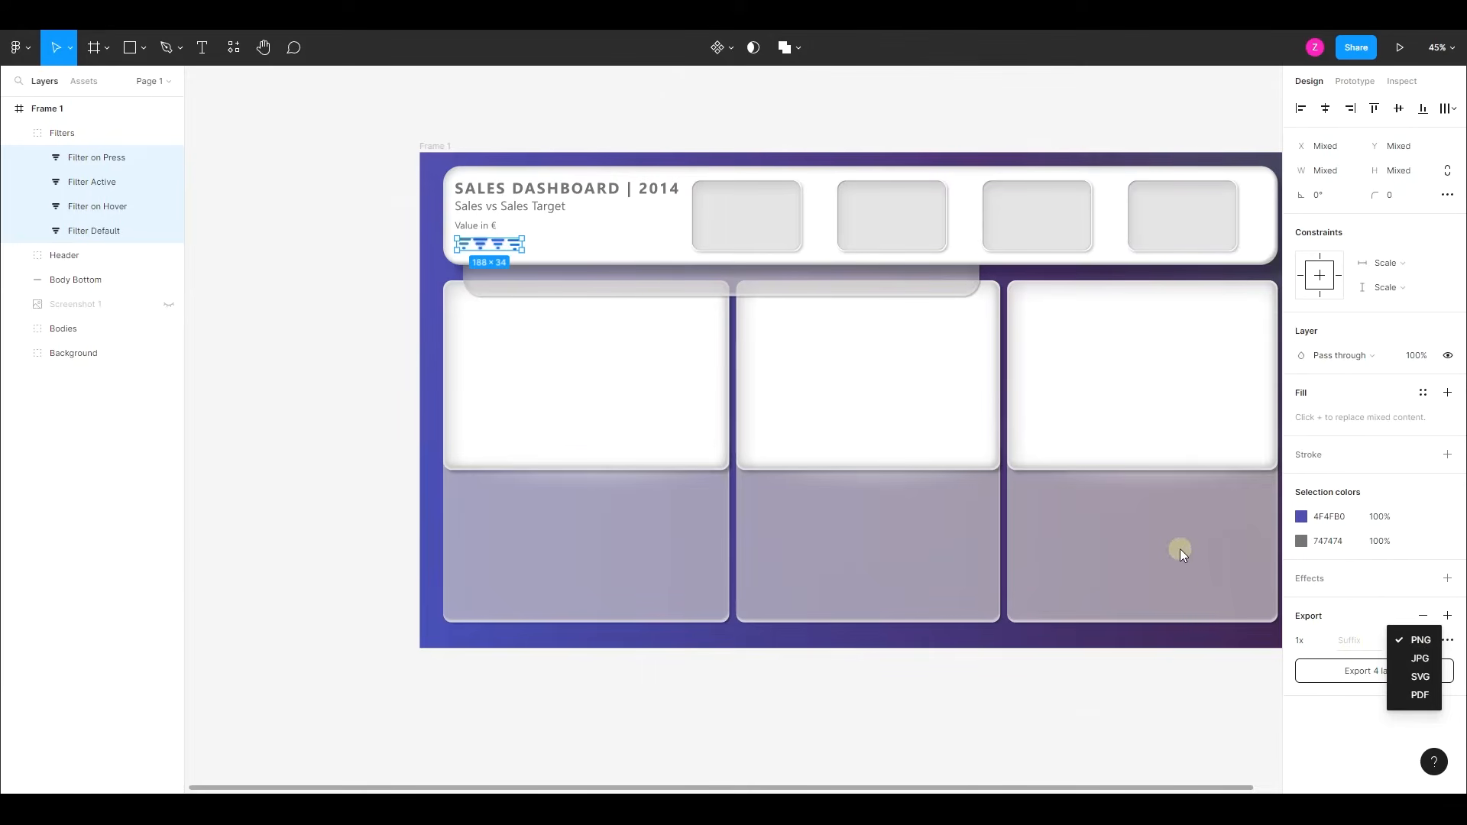
- Export the four filter icon layers as PNG into the Assets folder and hide the "Filters" group
{"action": "left_click", "coordinate": [1410, 642]}
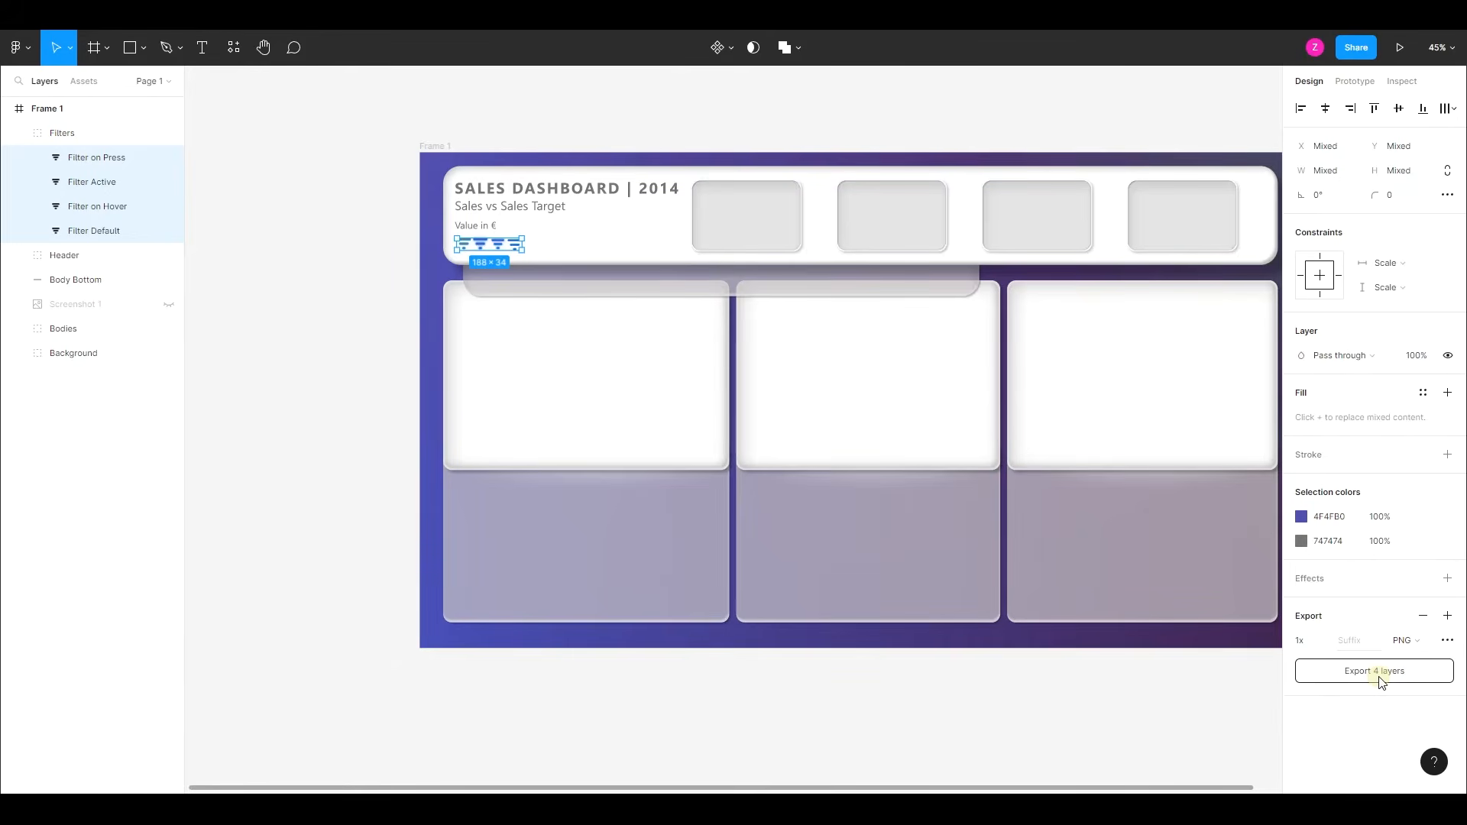
{"action": "left_click", "coordinate": [1382, 671]}
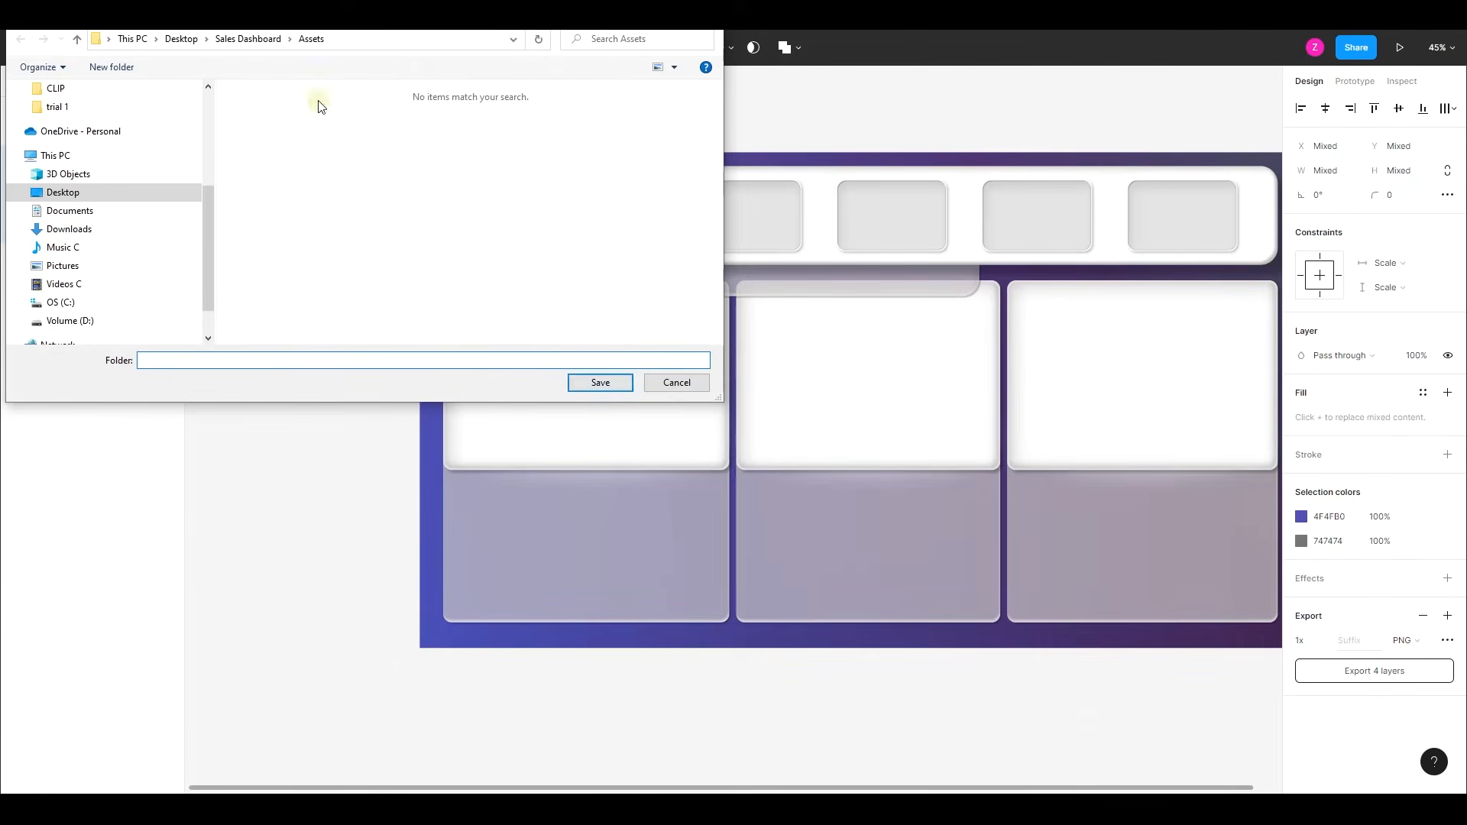
{"action": "left_click", "coordinate": [594, 387]}
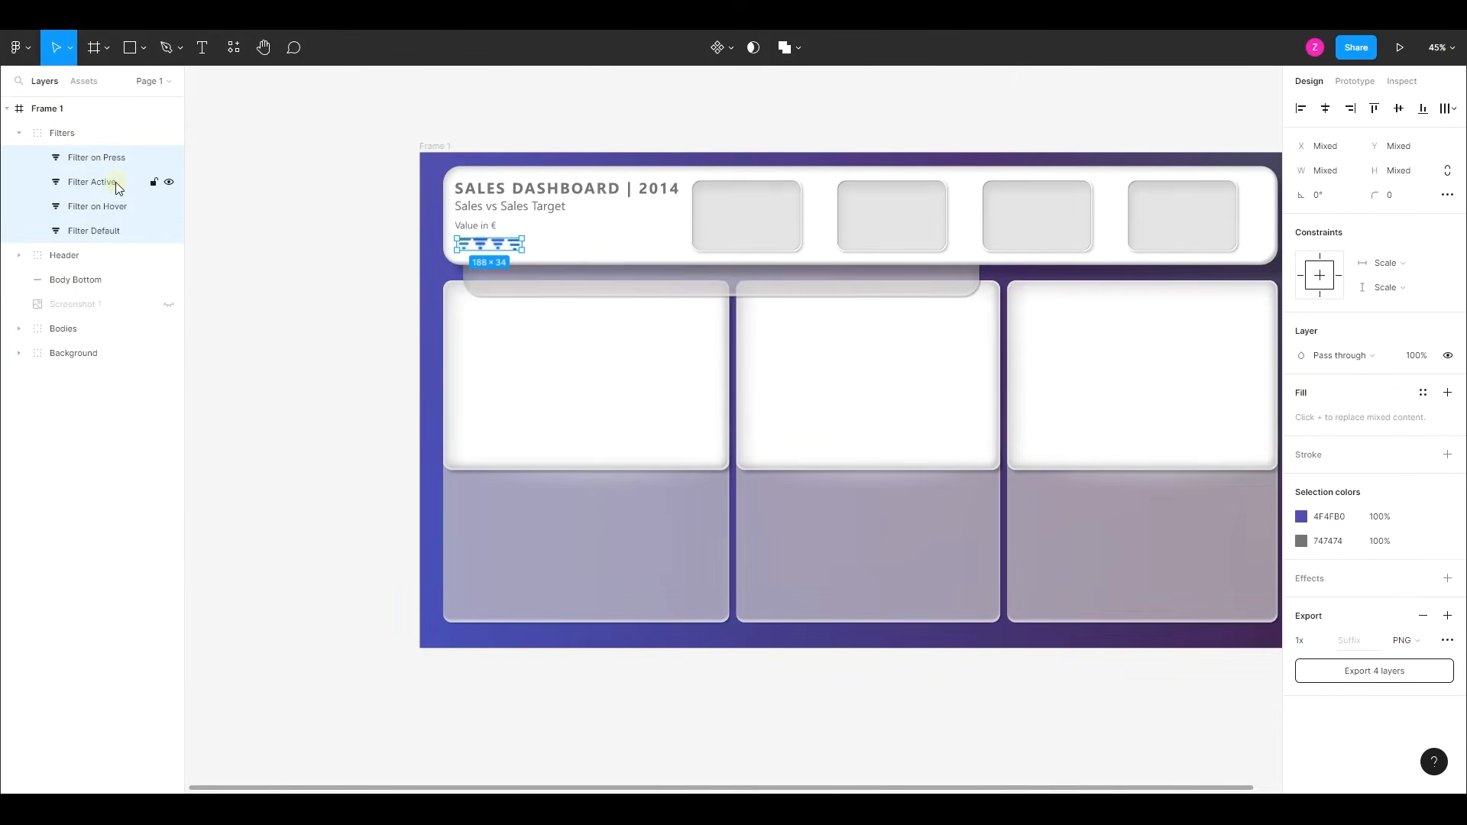
{"action": "left_click", "coordinate": [169, 134]}
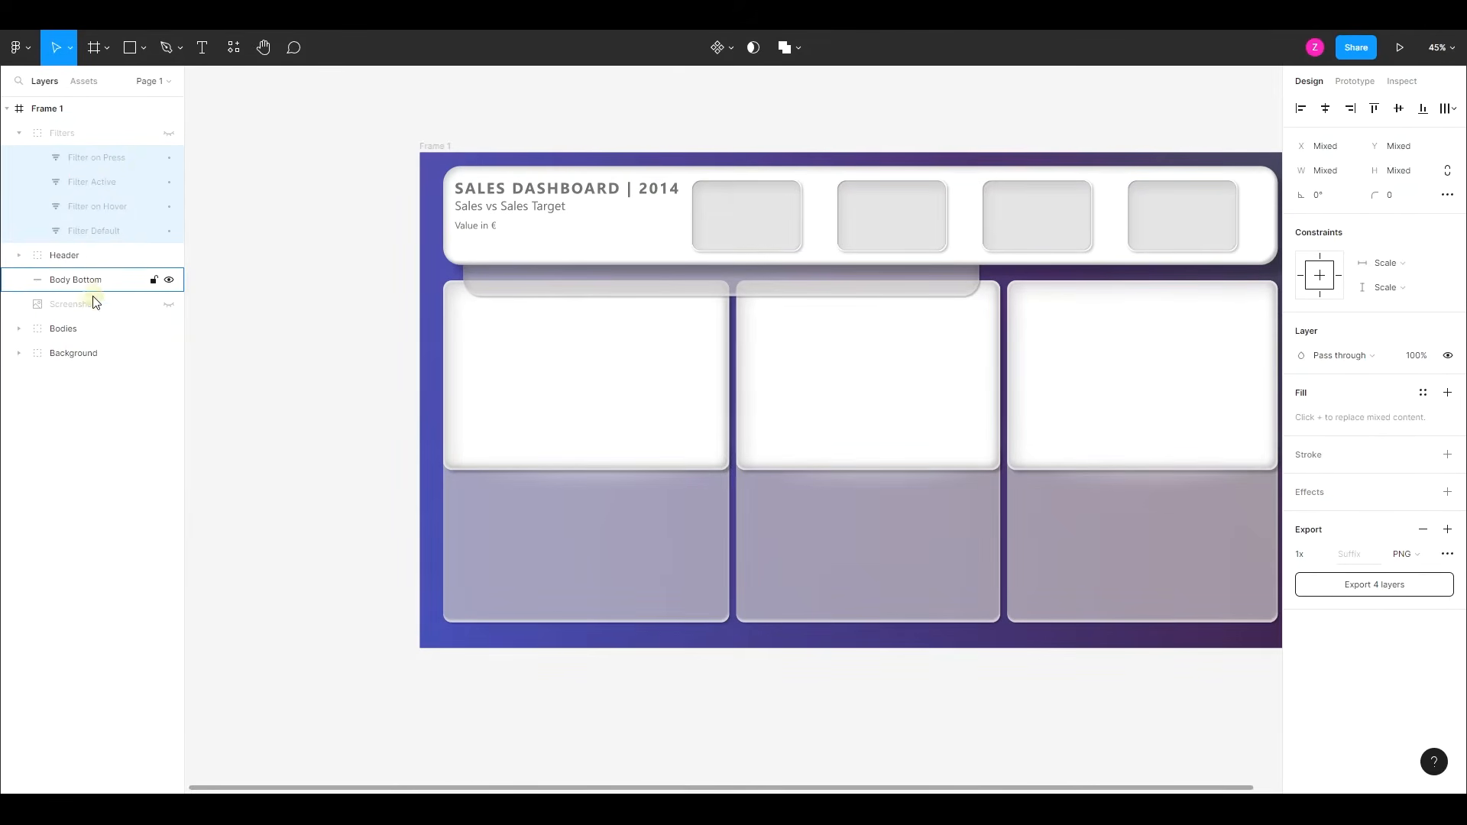
- Rename the "Body Bottom" layer as "Filter Pane"
{"action": "left_click", "coordinate": [73, 283]}
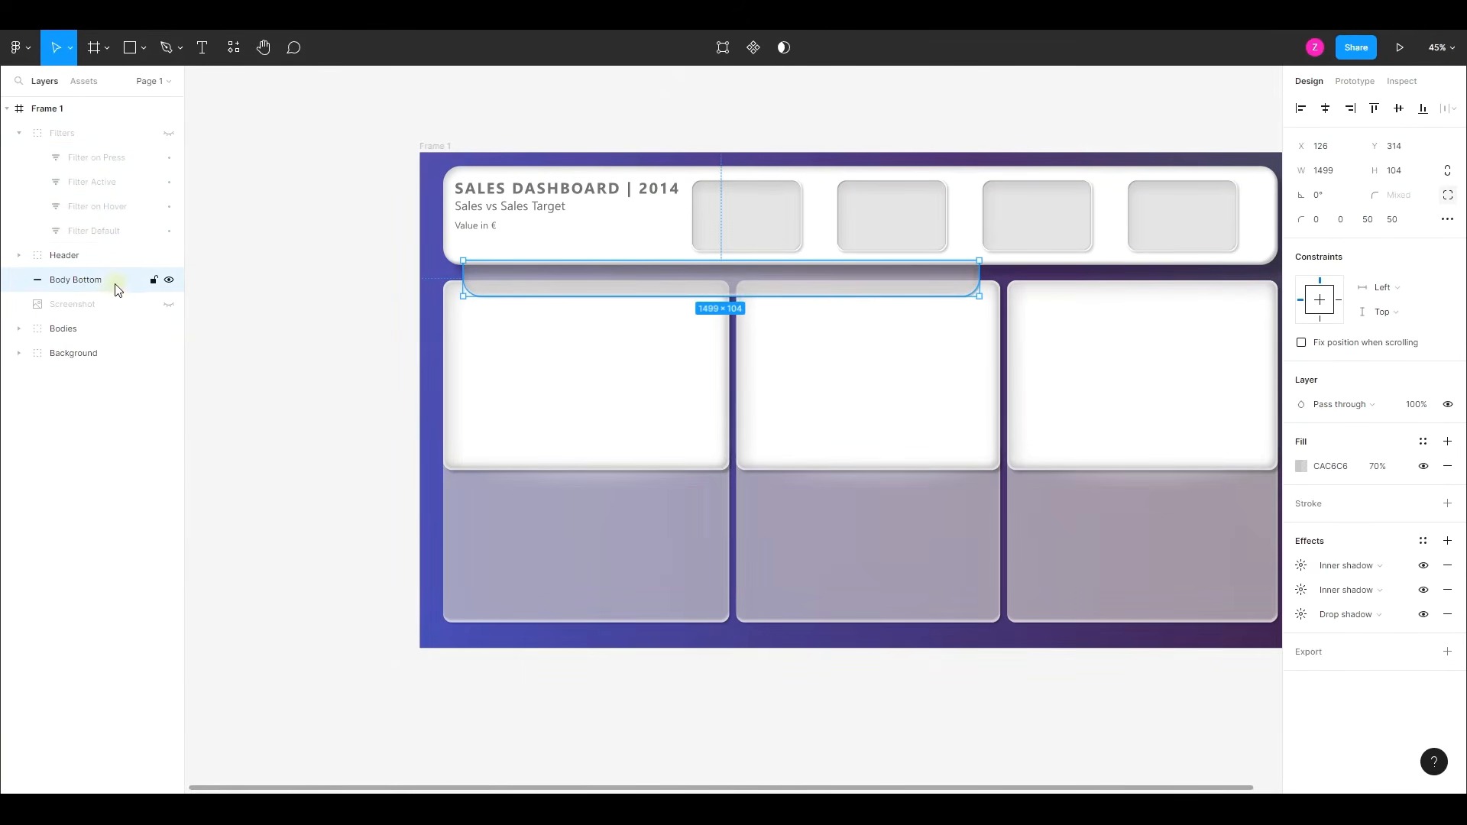
{"action": "double_click", "coordinate": [91, 281]}
{"action": "type", "text": "Fi"}
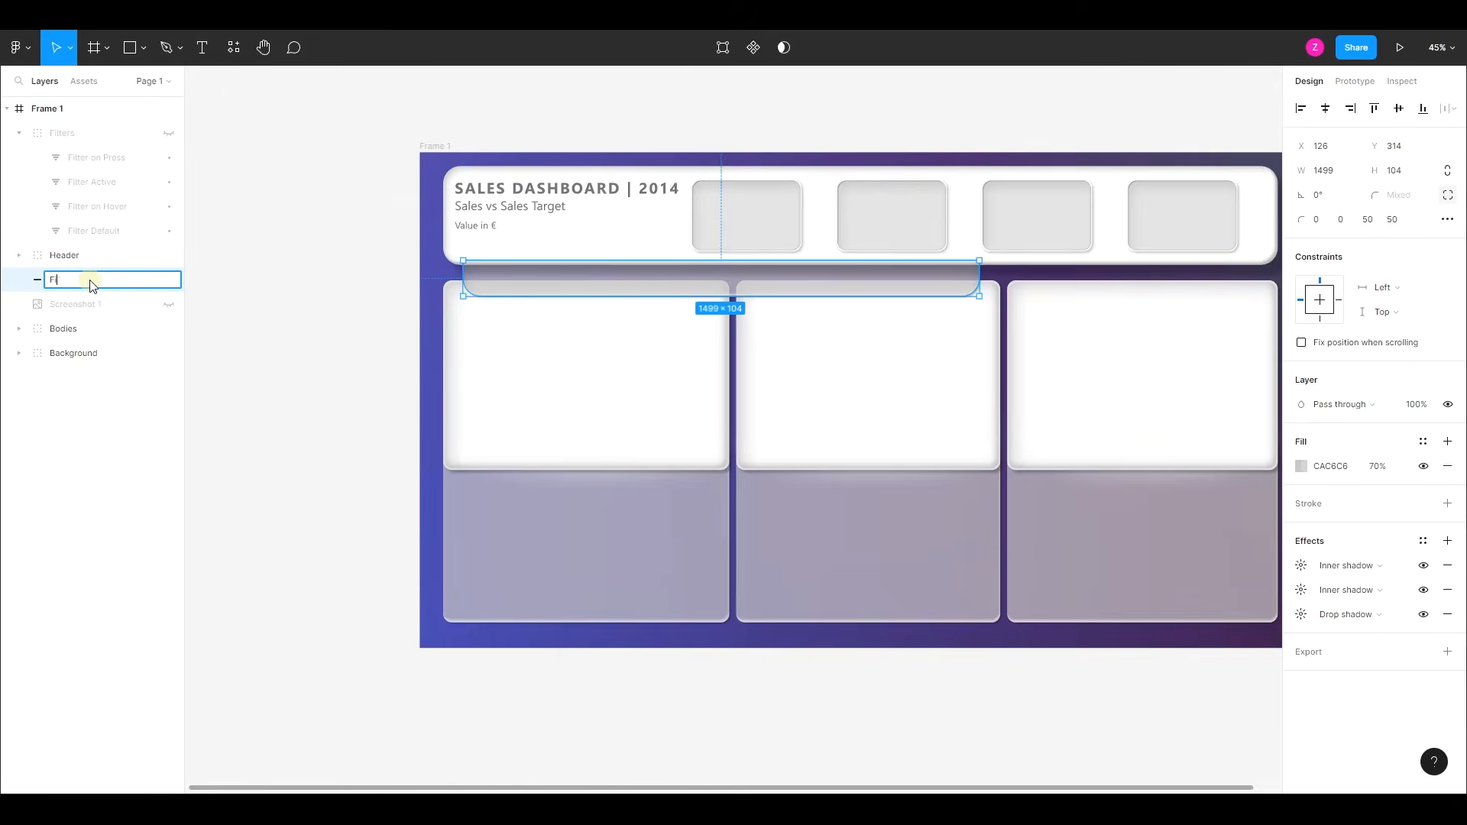
{"action": "type", "text": "lter Pane"}
{"action": "key", "text": "Return"}
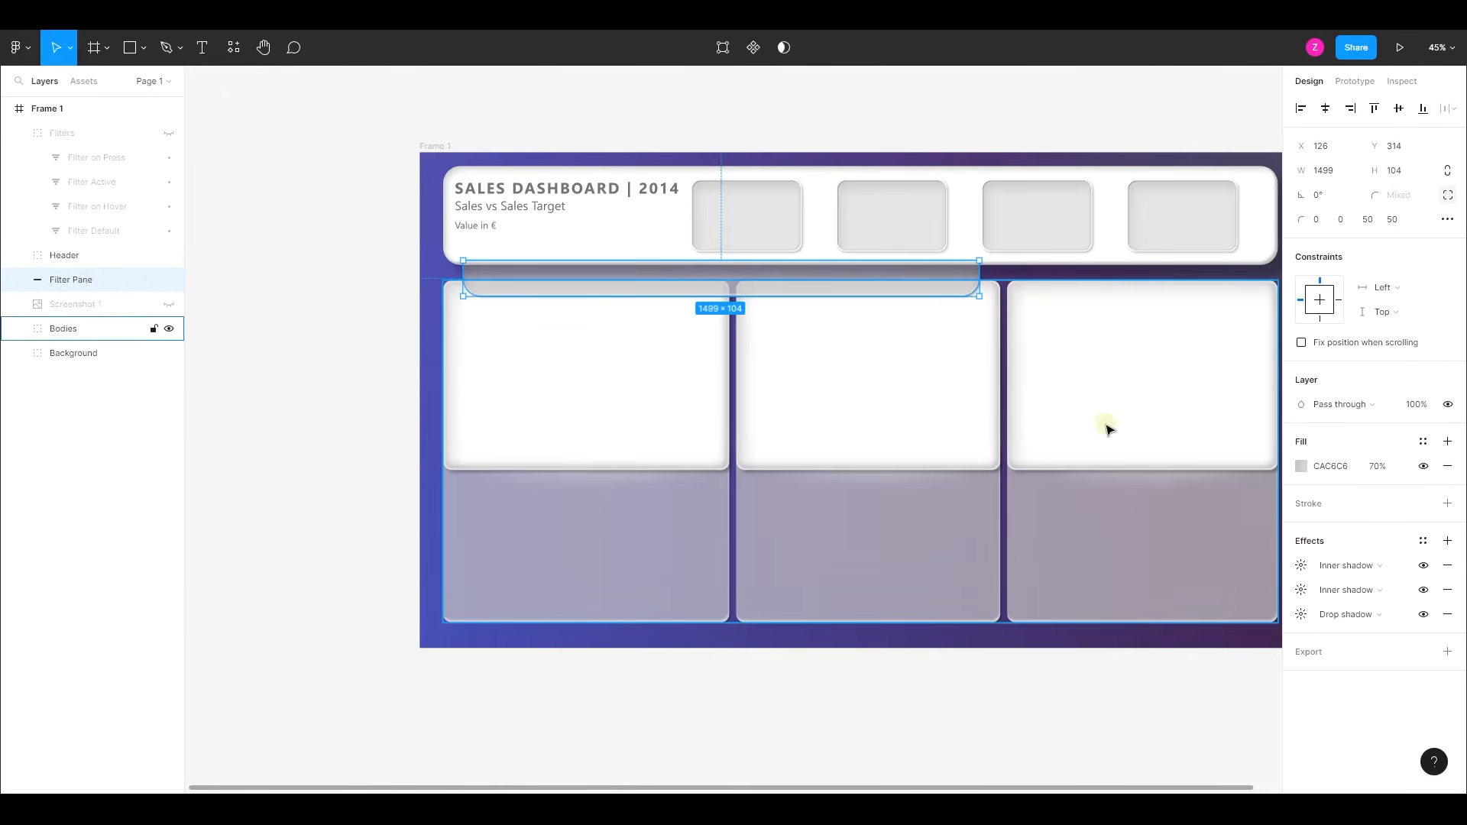
- Export the "Filter Pane" layer as a 1x PNG into the Assets folder and hide the layer
{"action": "left_click", "coordinate": [1449, 652]}
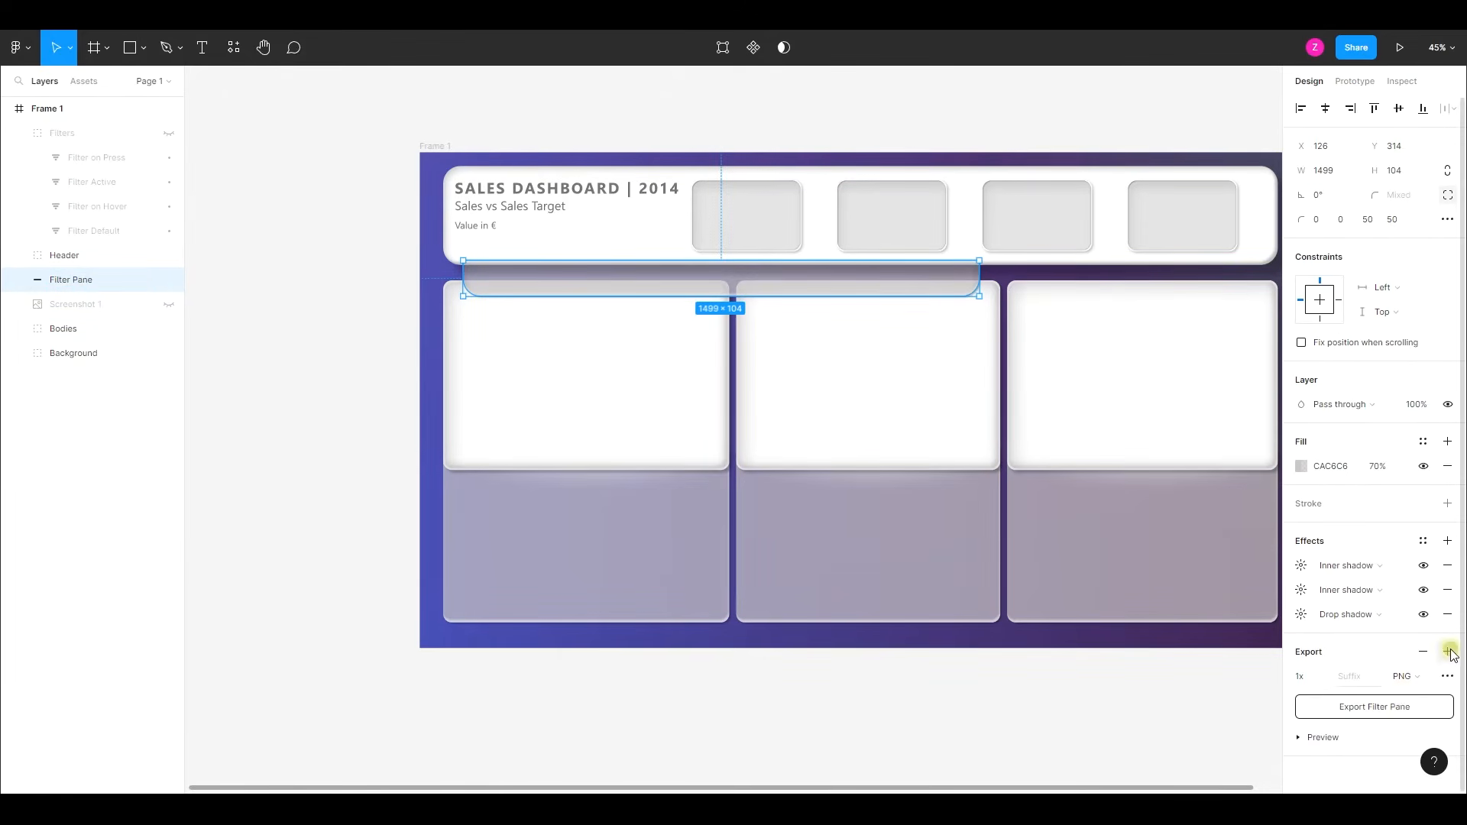
{"action": "left_click", "coordinate": [1401, 706]}
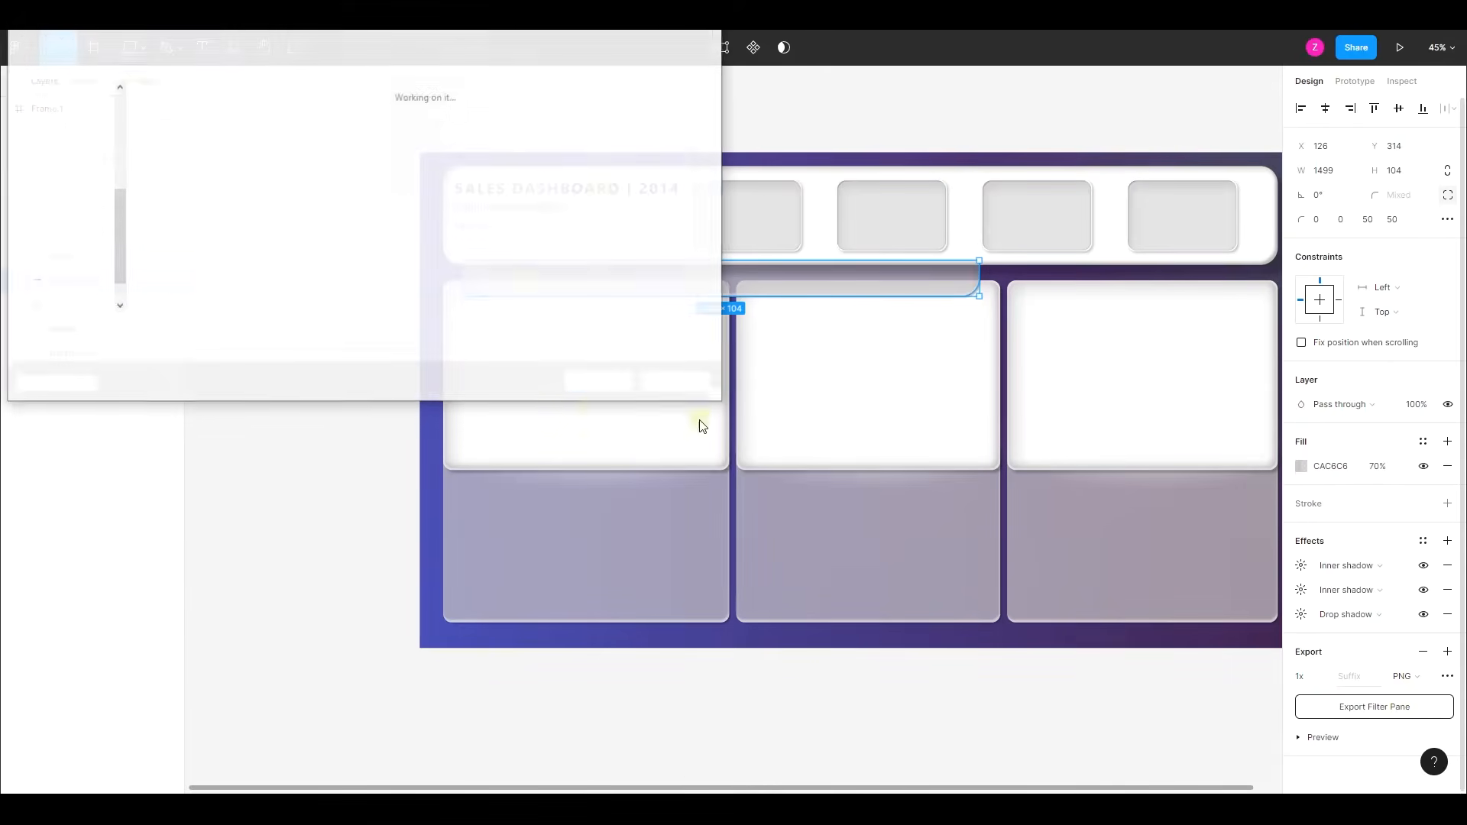
{"action": "left_click", "coordinate": [600, 382]}
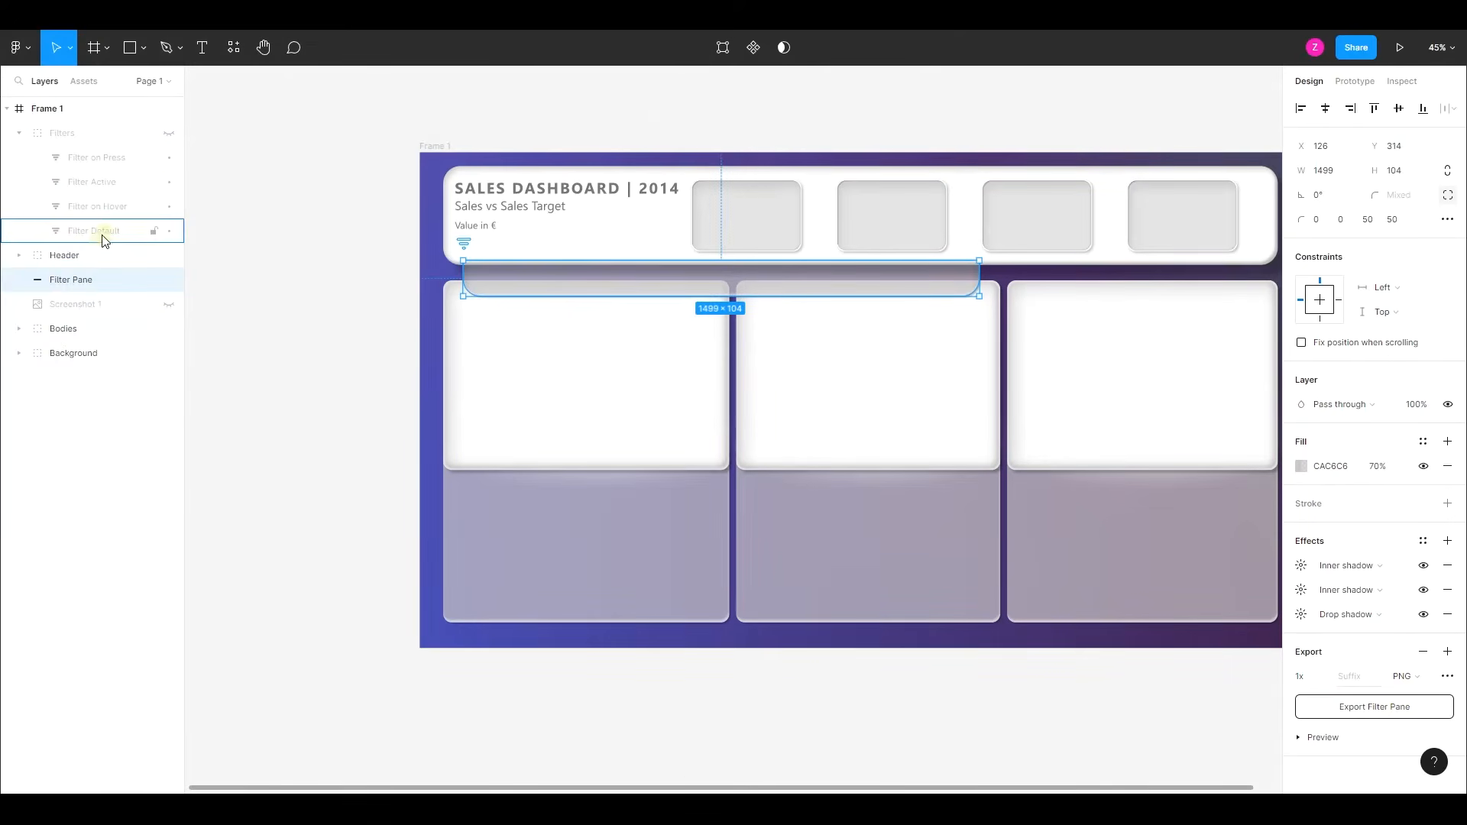
{"action": "left_click", "coordinate": [107, 255]}
{"action": "left_click", "coordinate": [169, 281]}
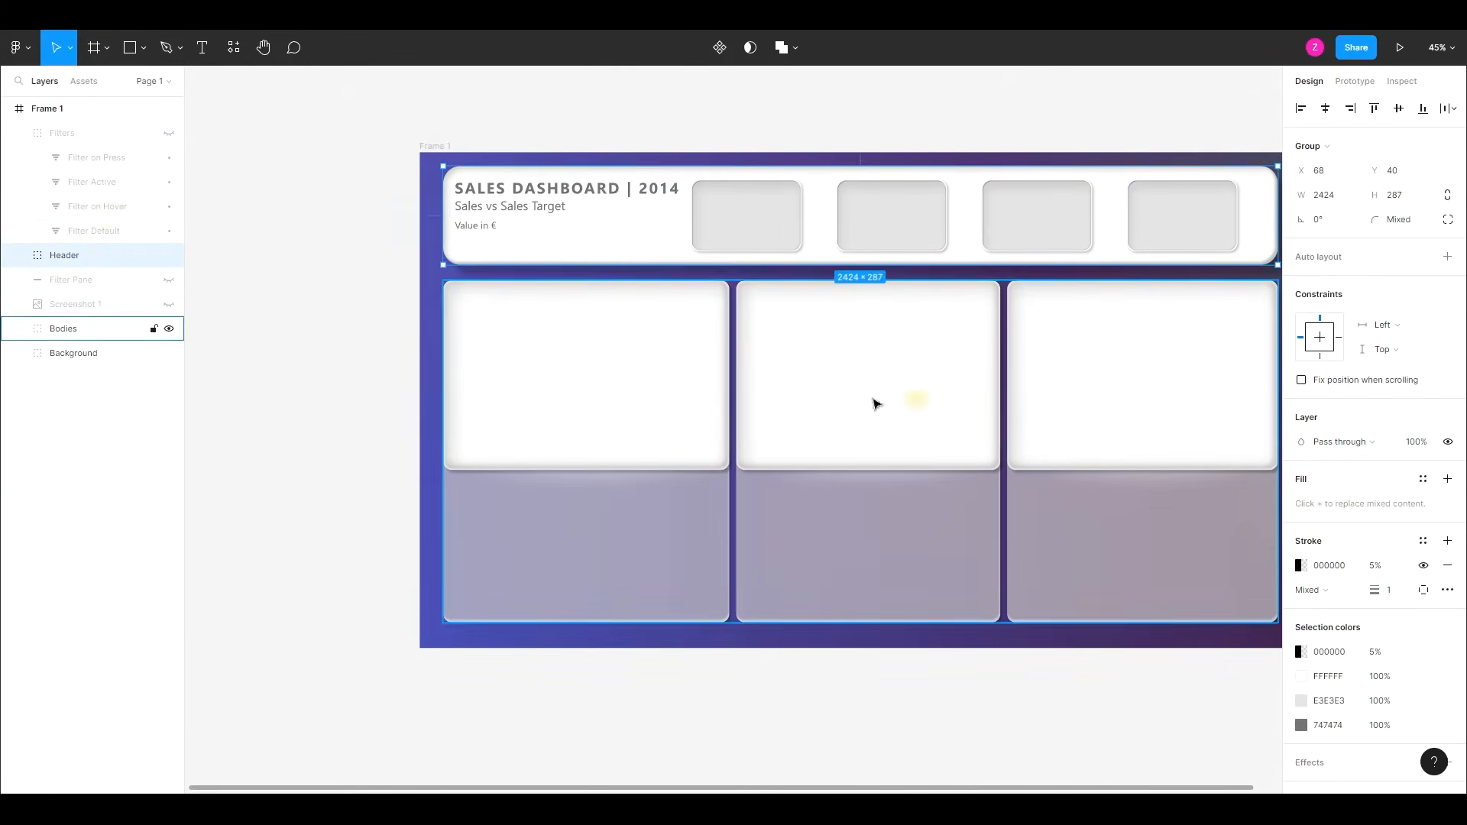
- Export the whole "Header" group as "Header.png" into the Assets folder and collapse the group in the layer list
{"action": "left_click", "coordinate": [19, 256]}
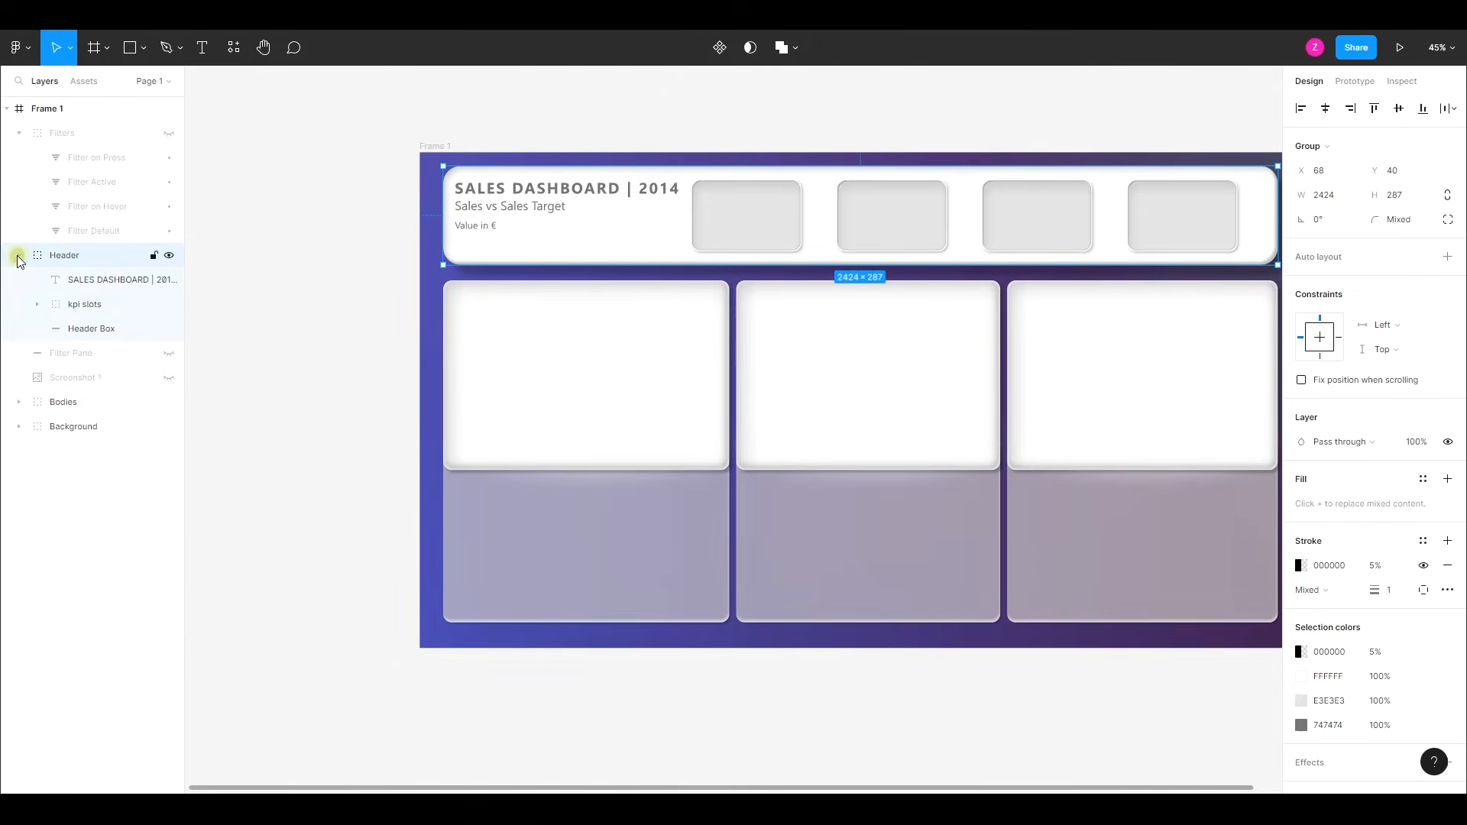
{"action": "left_click", "coordinate": [122, 330]}
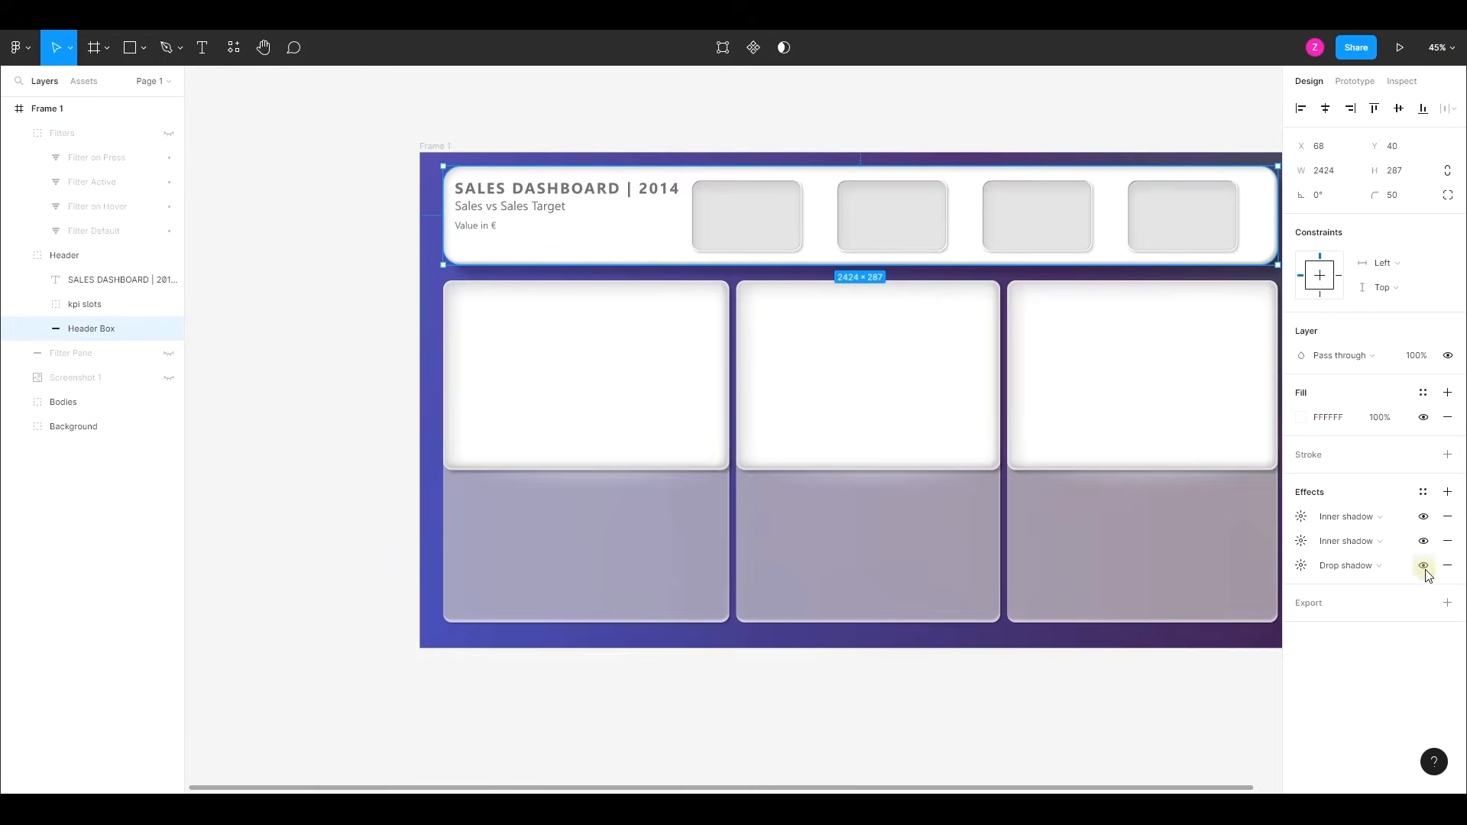
{"action": "left_click", "coordinate": [72, 255]}
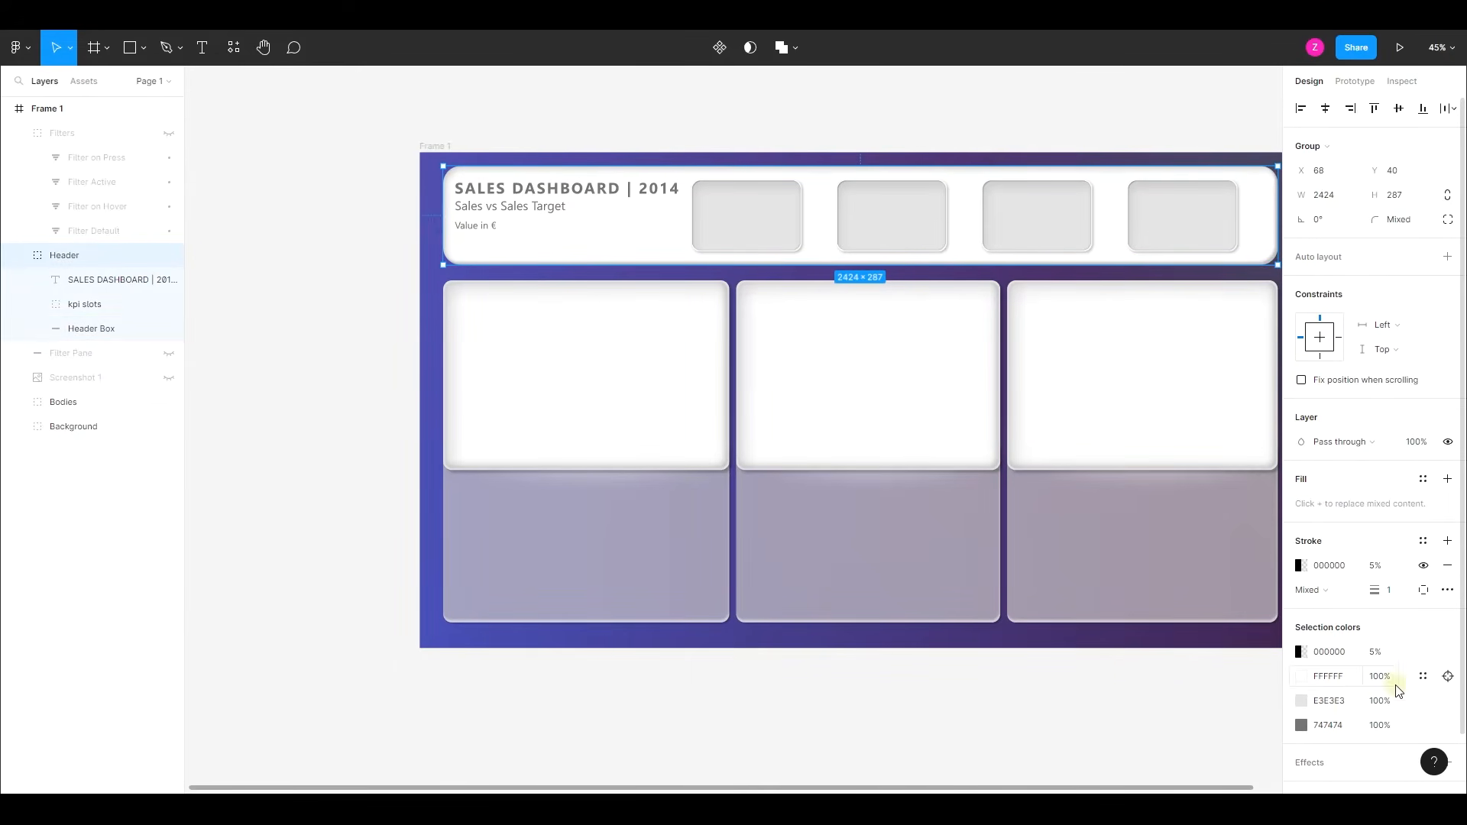
{"action": "scroll", "coordinate": [1398, 692], "scroll_direction": "down", "scroll_amount": 2}
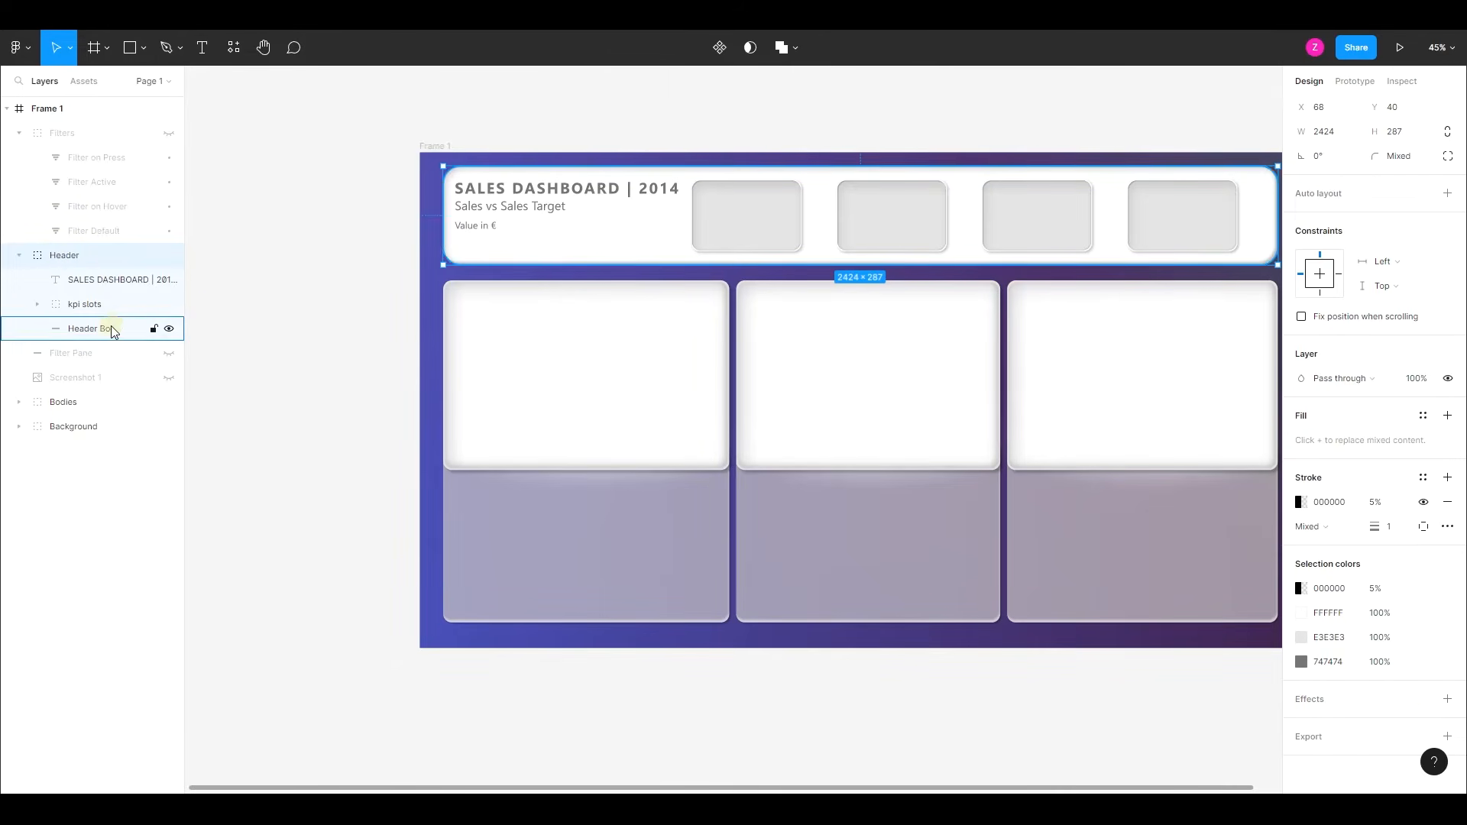
{"action": "left_click", "coordinate": [1448, 737]}
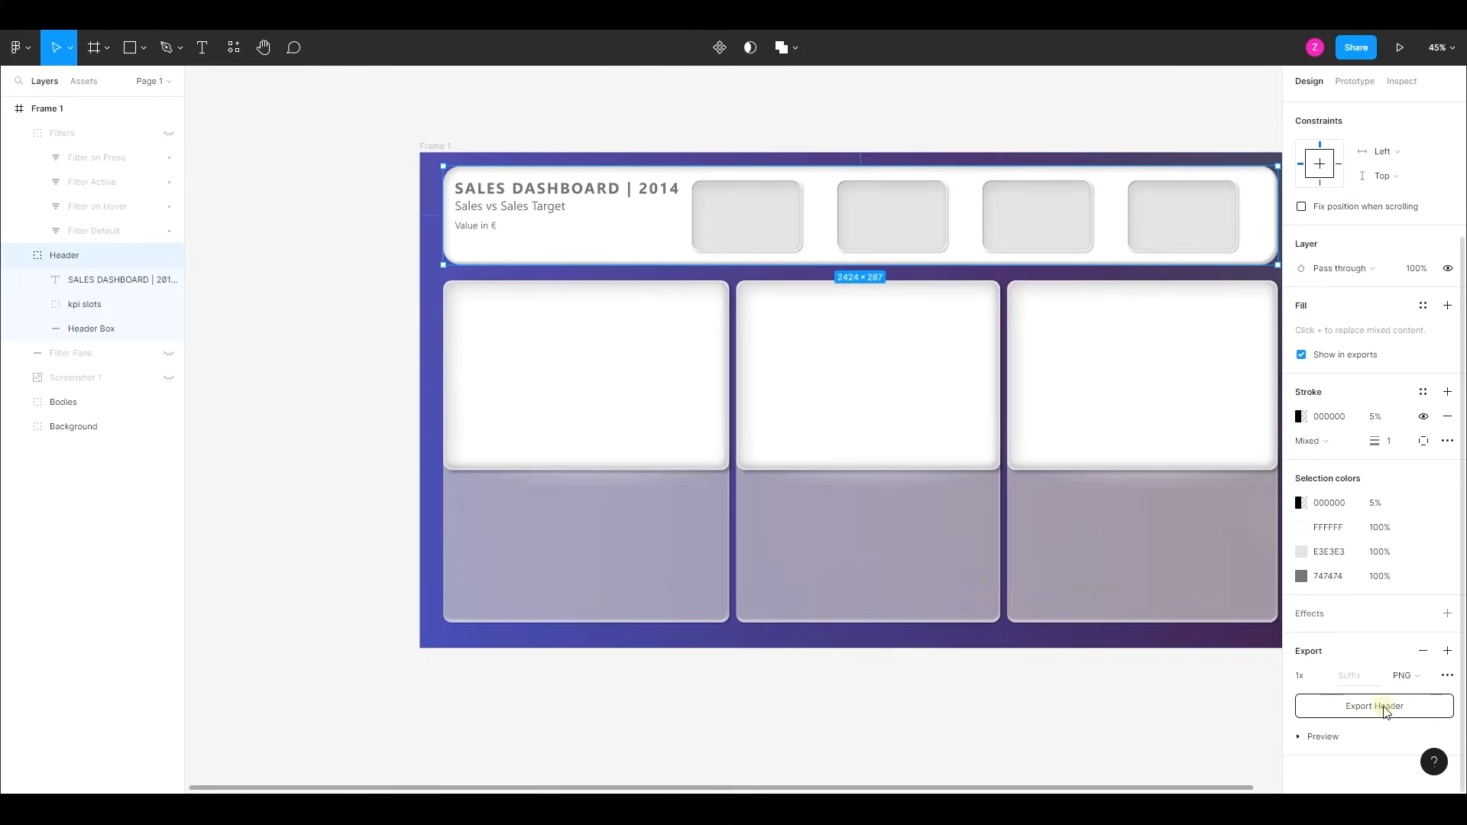
{"action": "left_click", "coordinate": [1384, 709]}
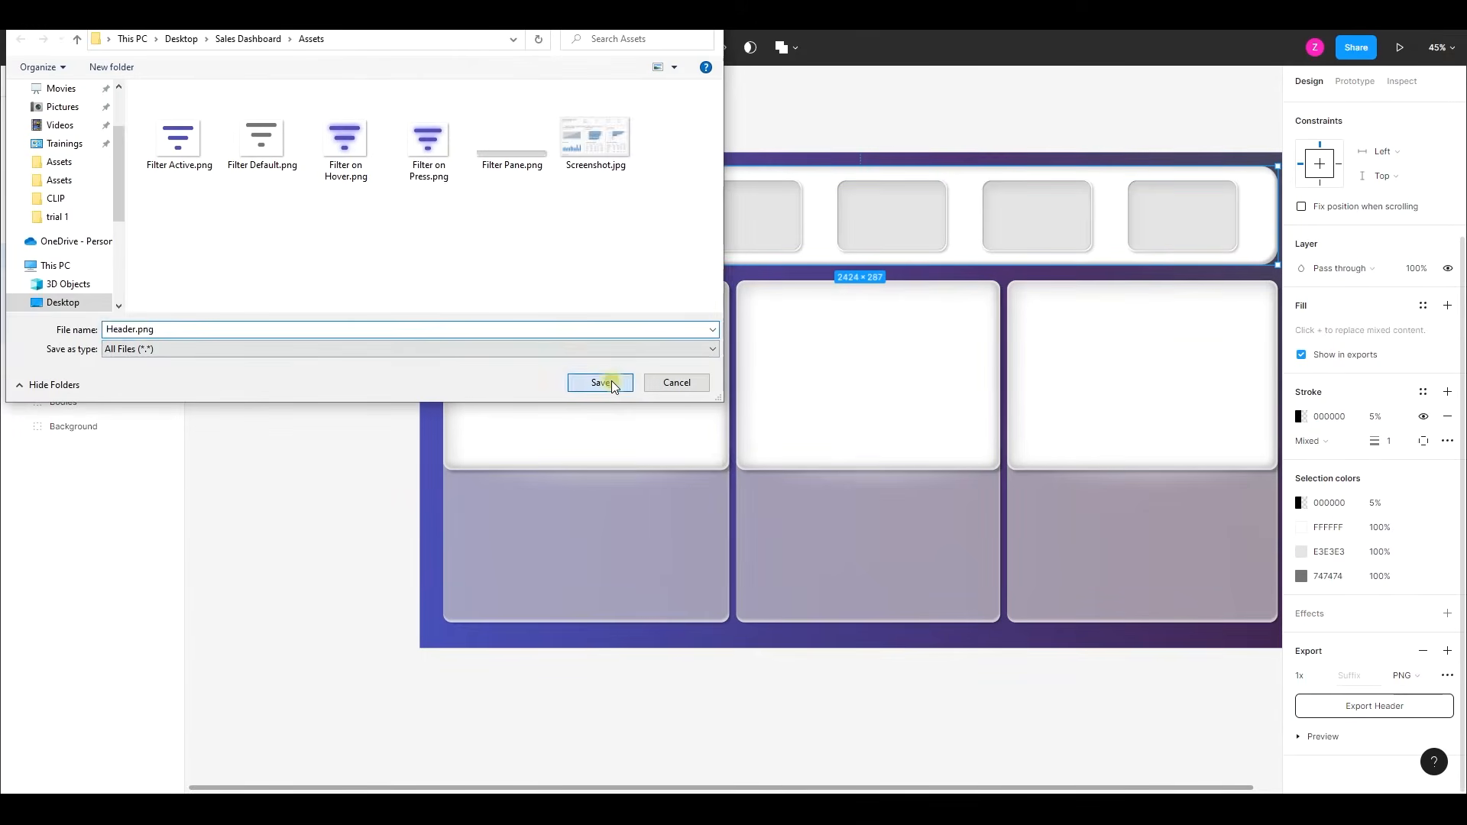
{"action": "left_click", "coordinate": [601, 382]}
{"action": "left_click", "coordinate": [95, 330]}
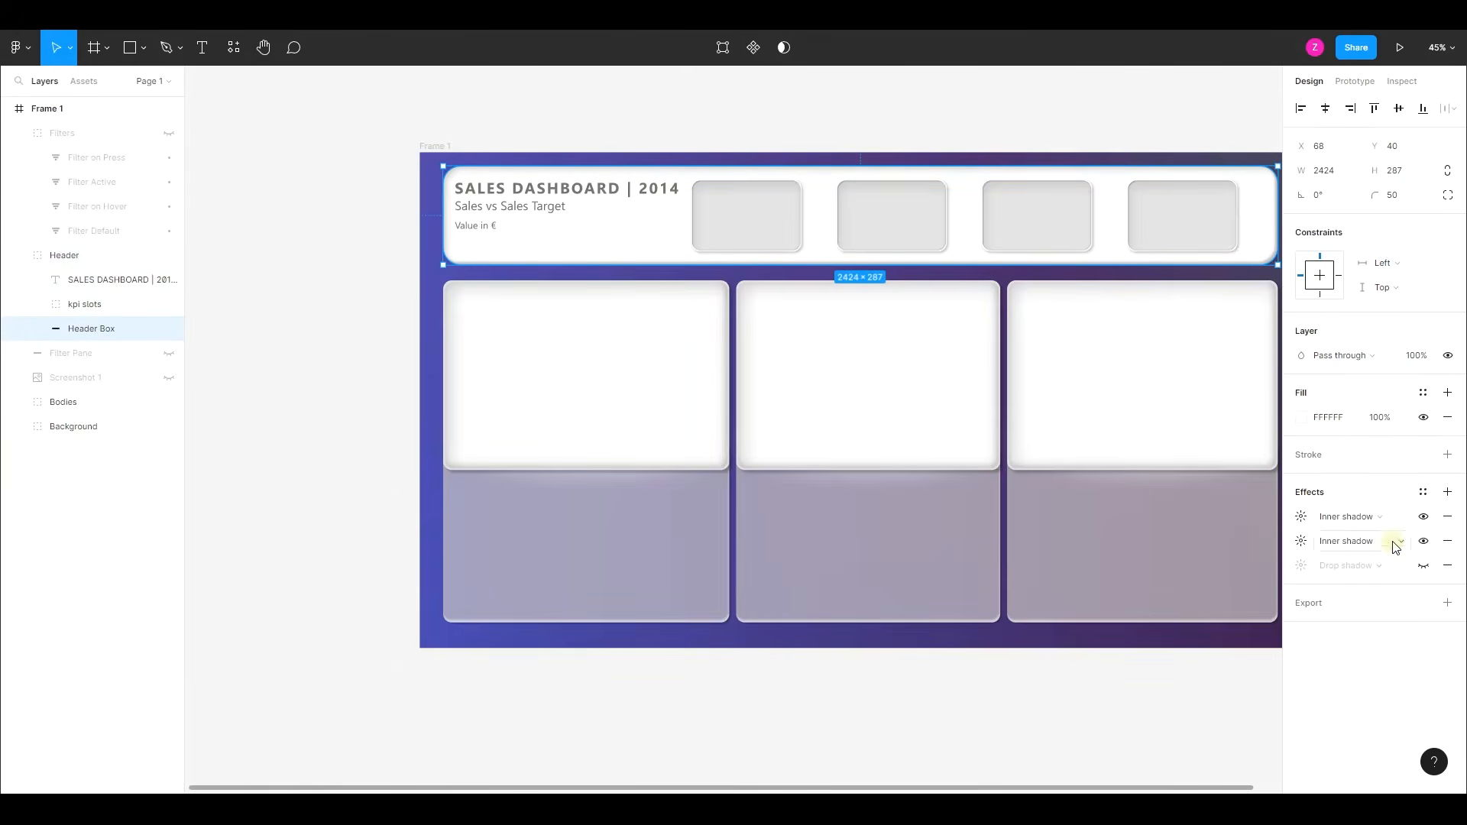
{"action": "left_click", "coordinate": [18, 256]}
- Export the entire "Frame 1" as a 1x PNG into the Assets folder
{"action": "scroll", "coordinate": [342, 298], "scroll_direction": "down", "scroll_amount": 3}
{"action": "left_click", "coordinate": [560, 201]}
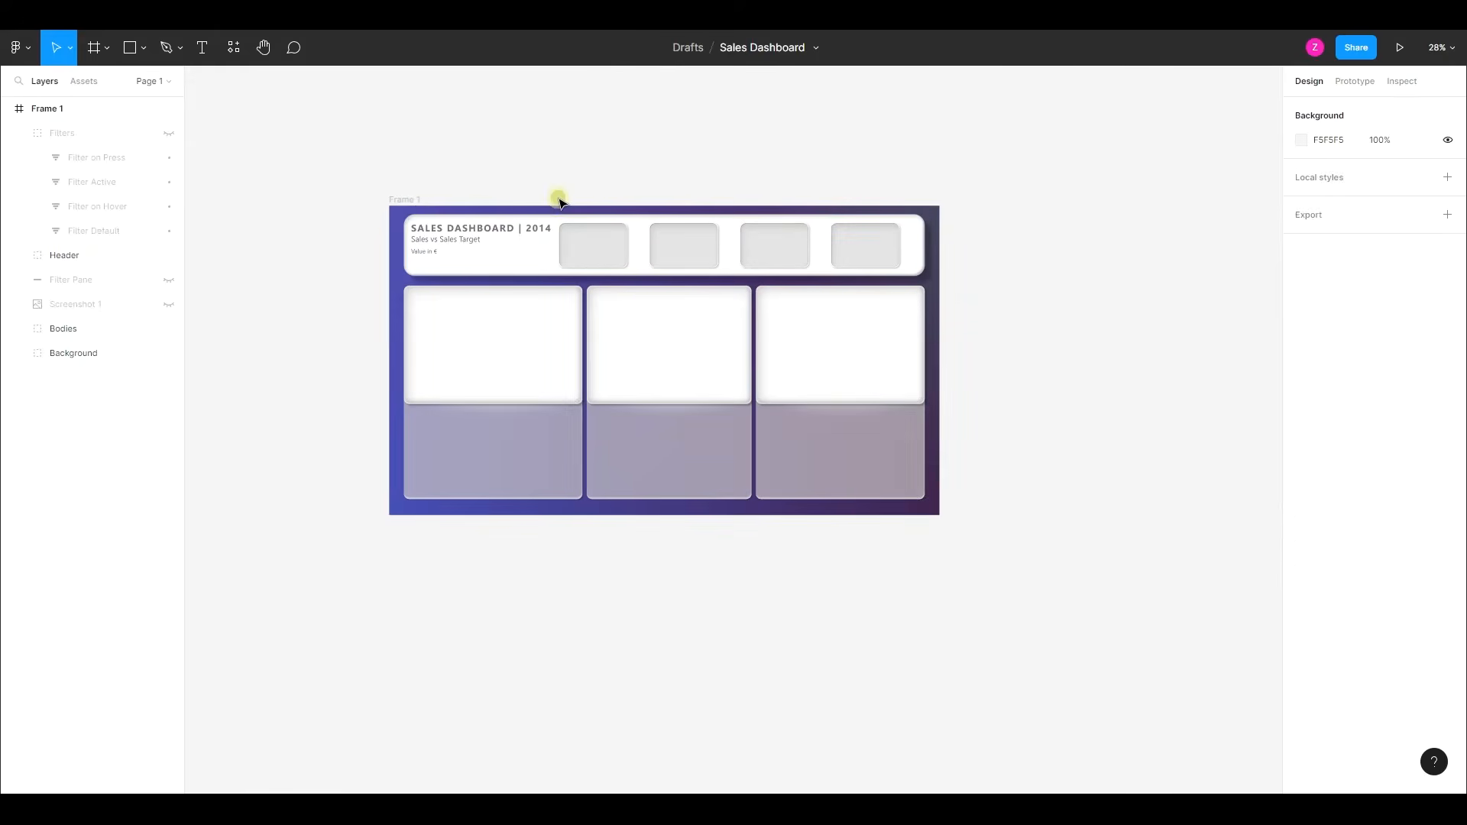
{"action": "left_click", "coordinate": [494, 213]}
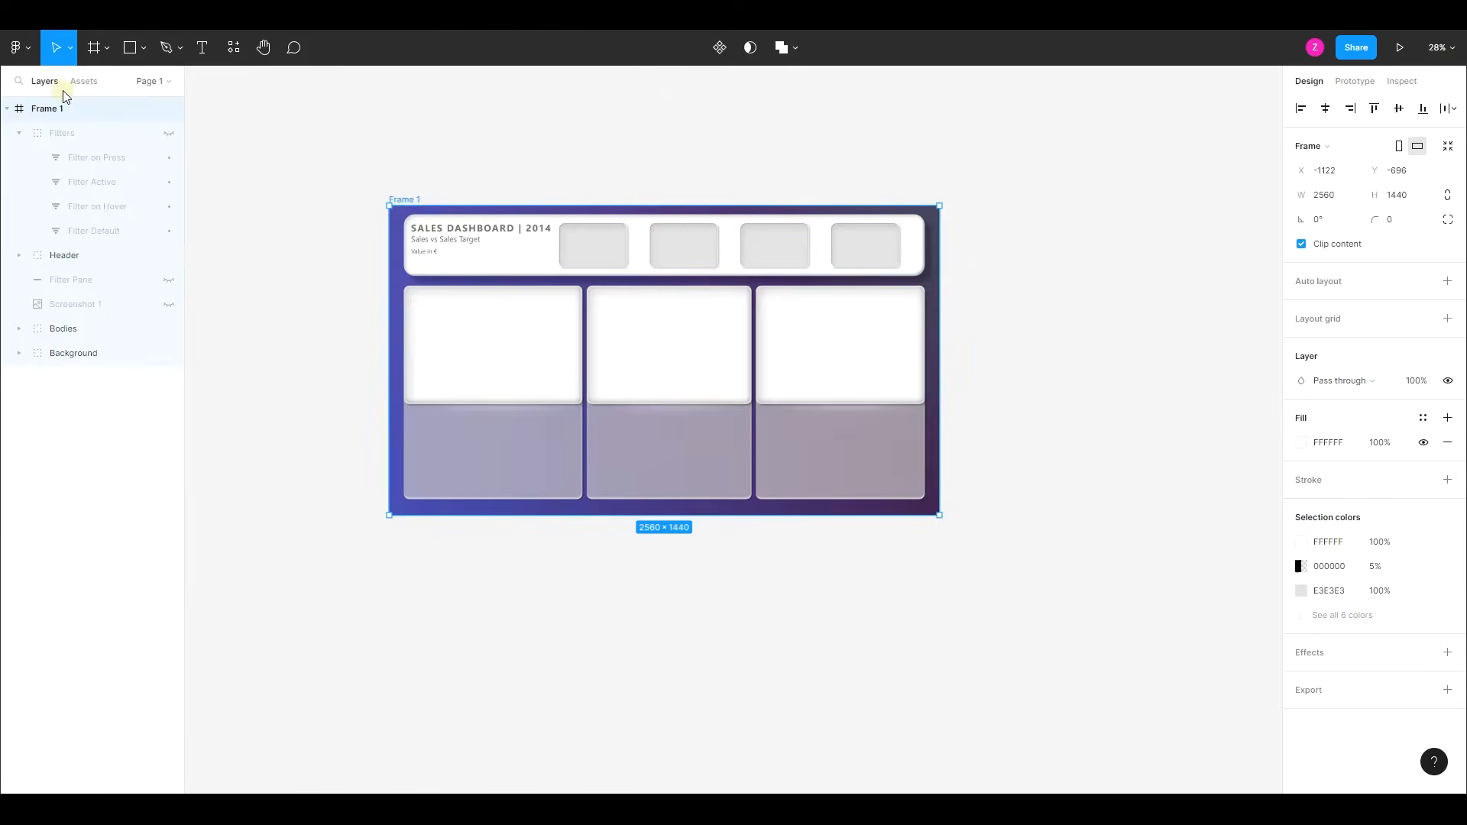
{"action": "left_click", "coordinate": [1448, 691]}
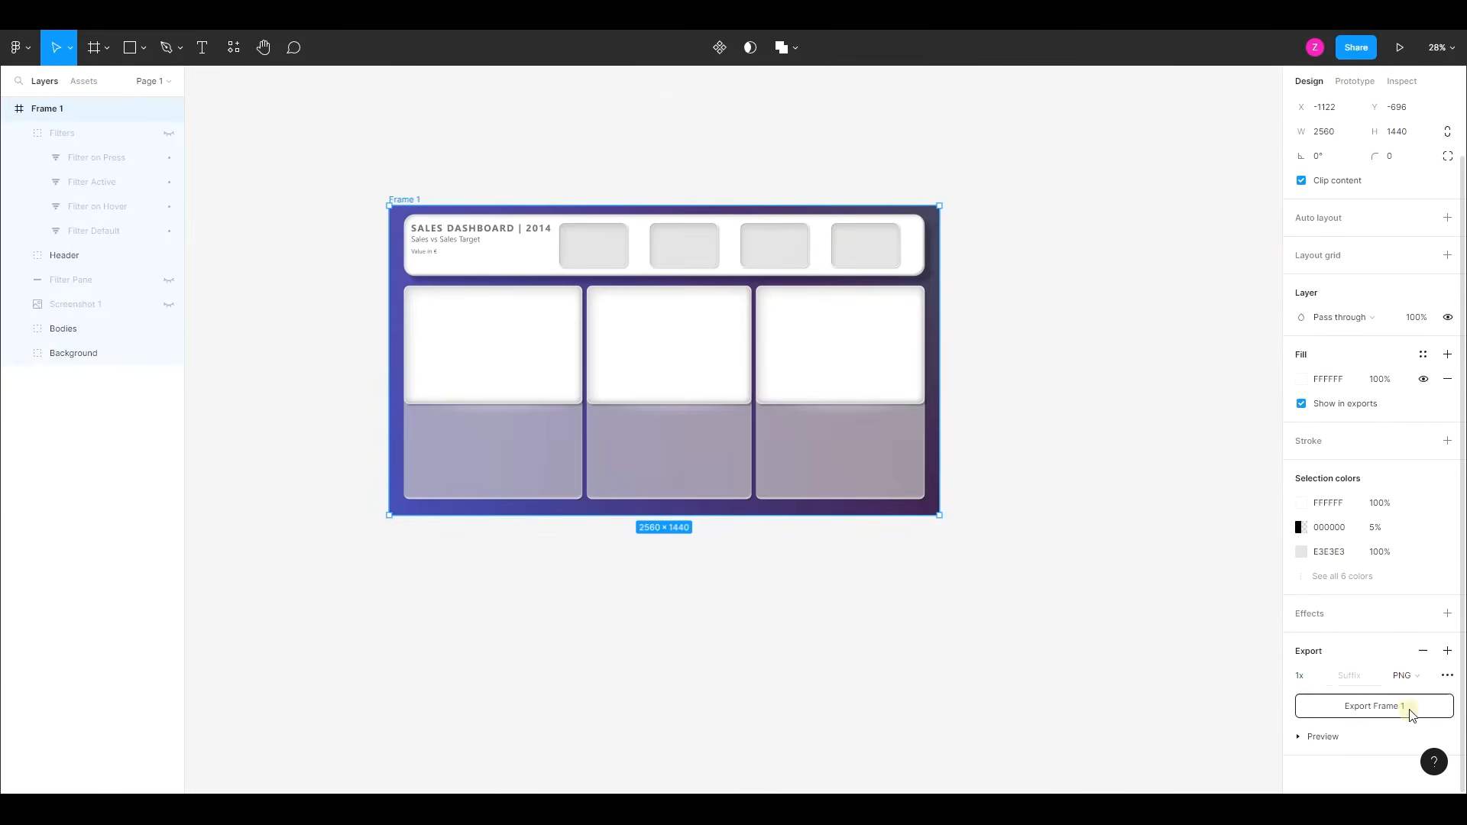
{"action": "left_click", "coordinate": [1391, 708]}
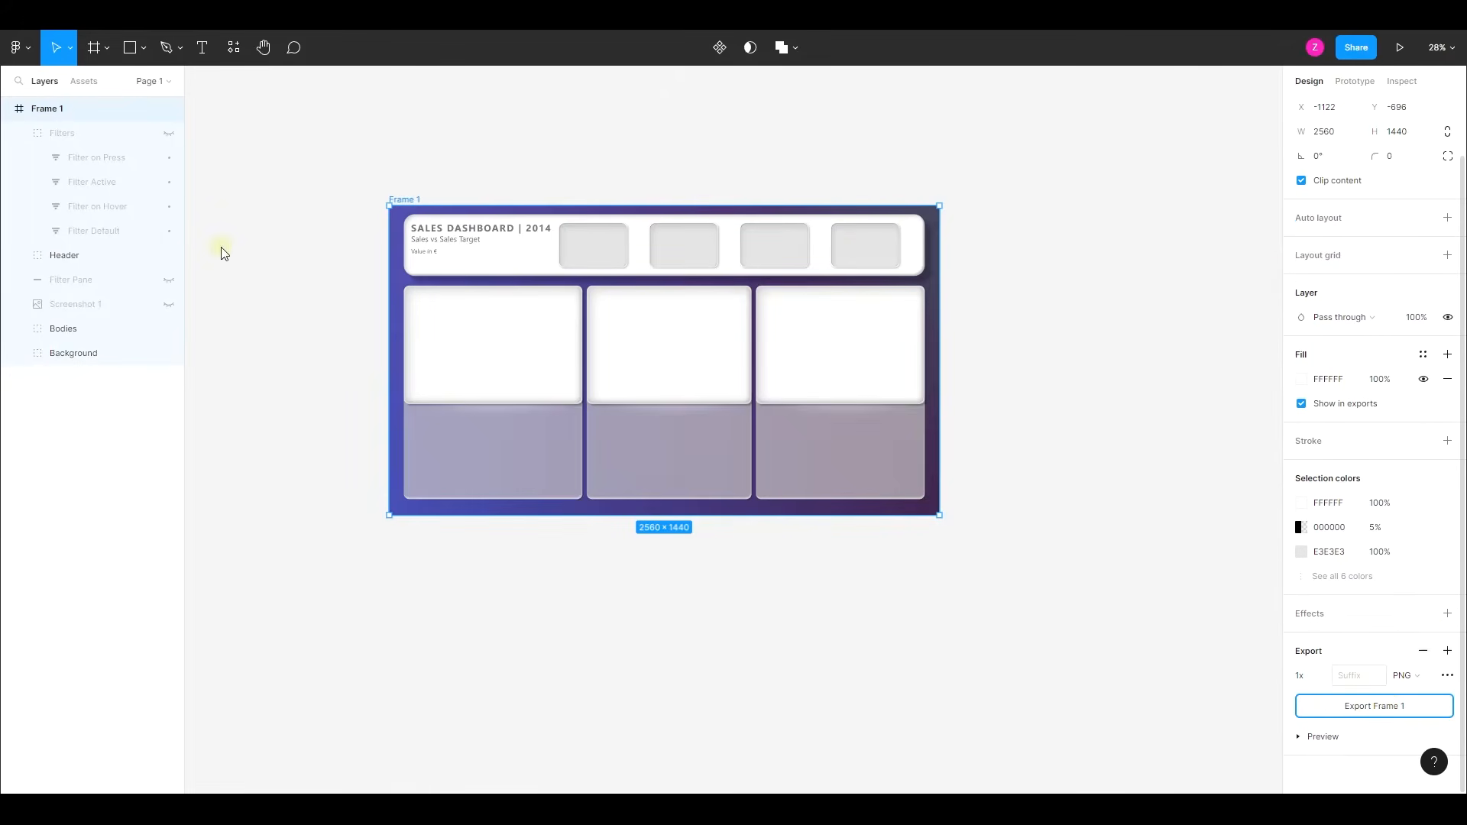
{"action": "left_click", "coordinate": [594, 387]}
- Switch to the Power BI report, view its "Before" page and return to the "After" page
{"action": "left_click", "coordinate": [635, 119]}
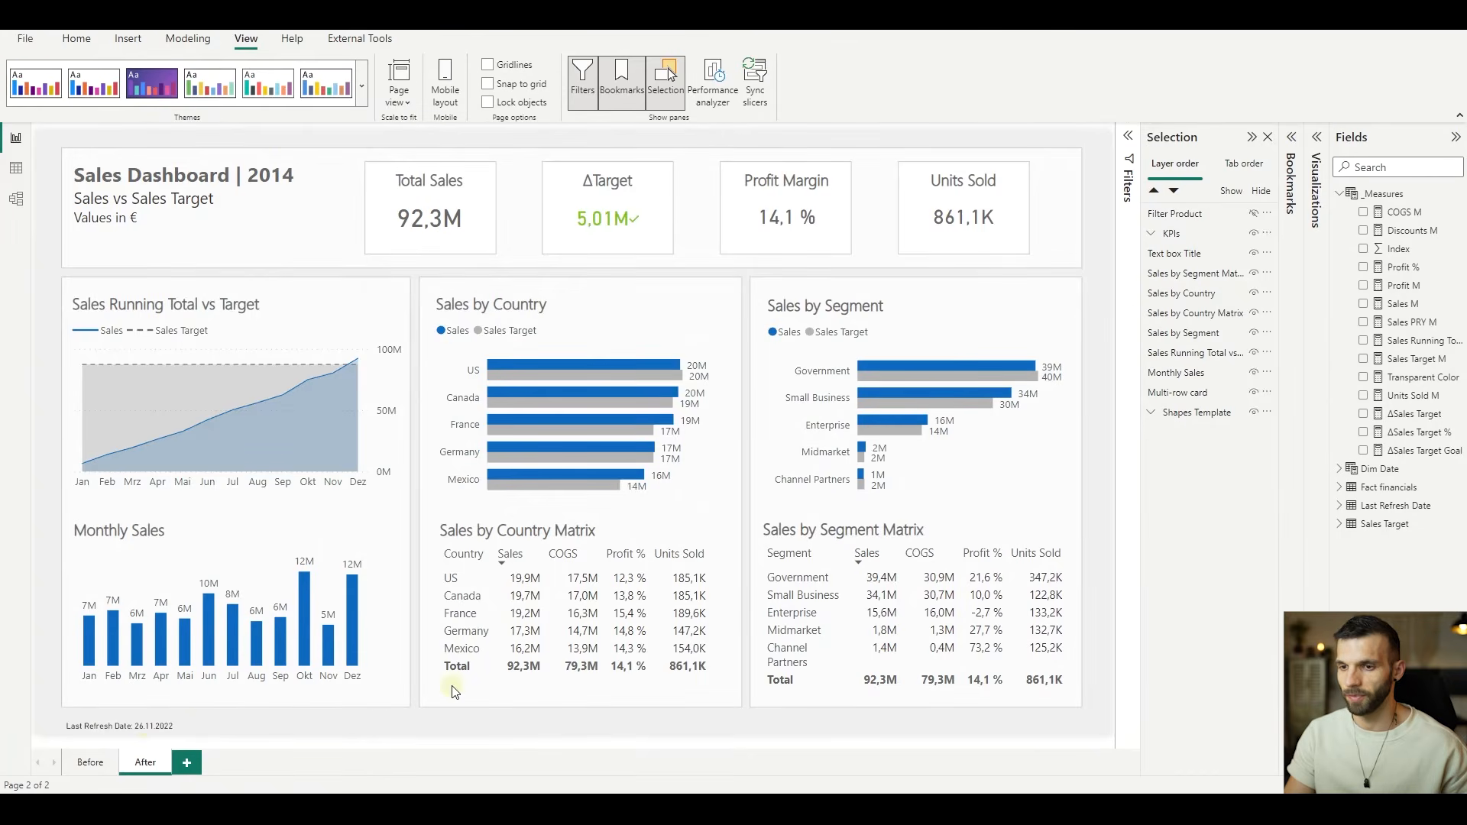
{"action": "left_click", "coordinate": [88, 763]}
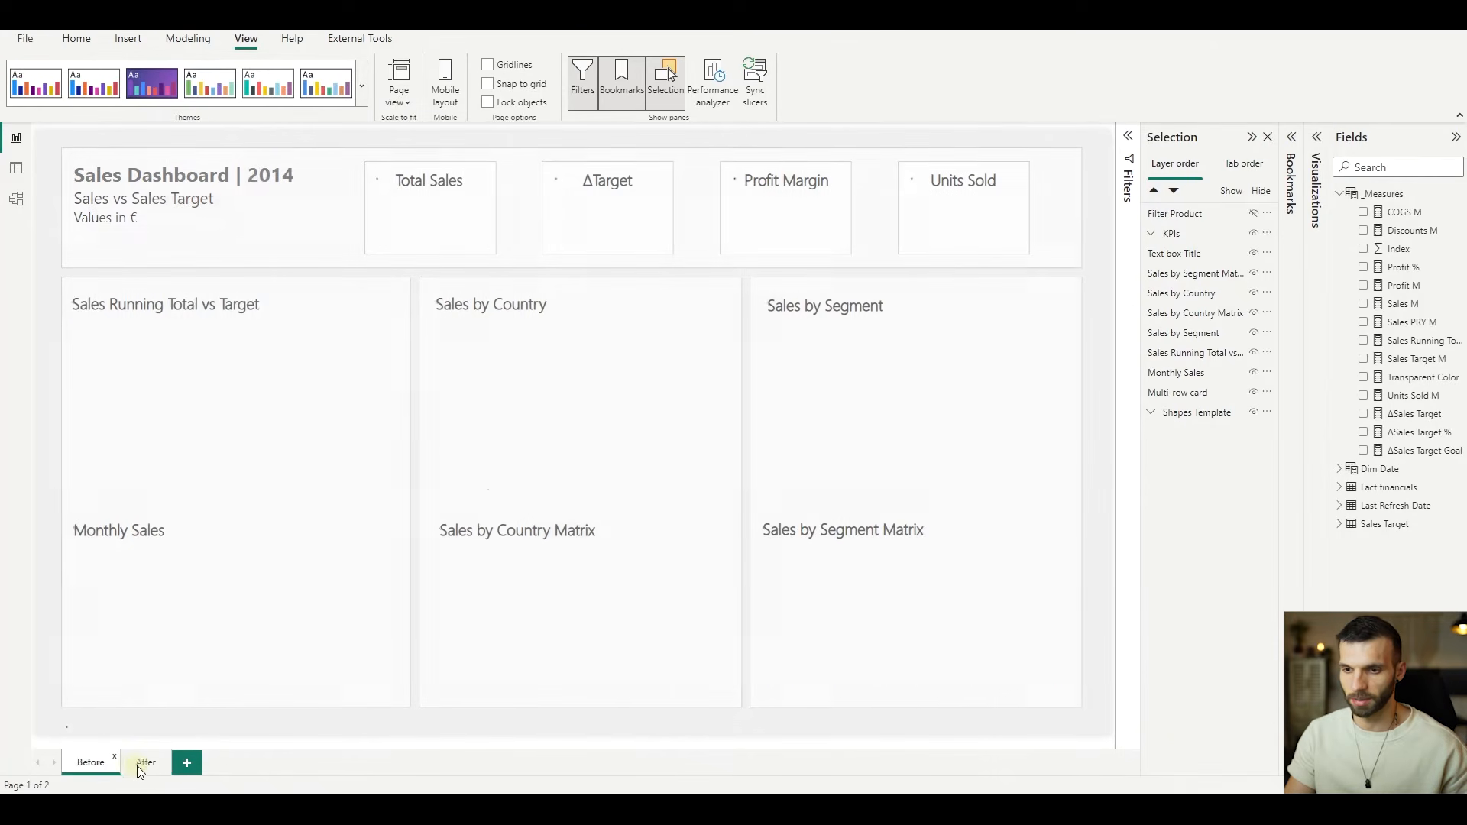
{"action": "left_click", "coordinate": [144, 763]}
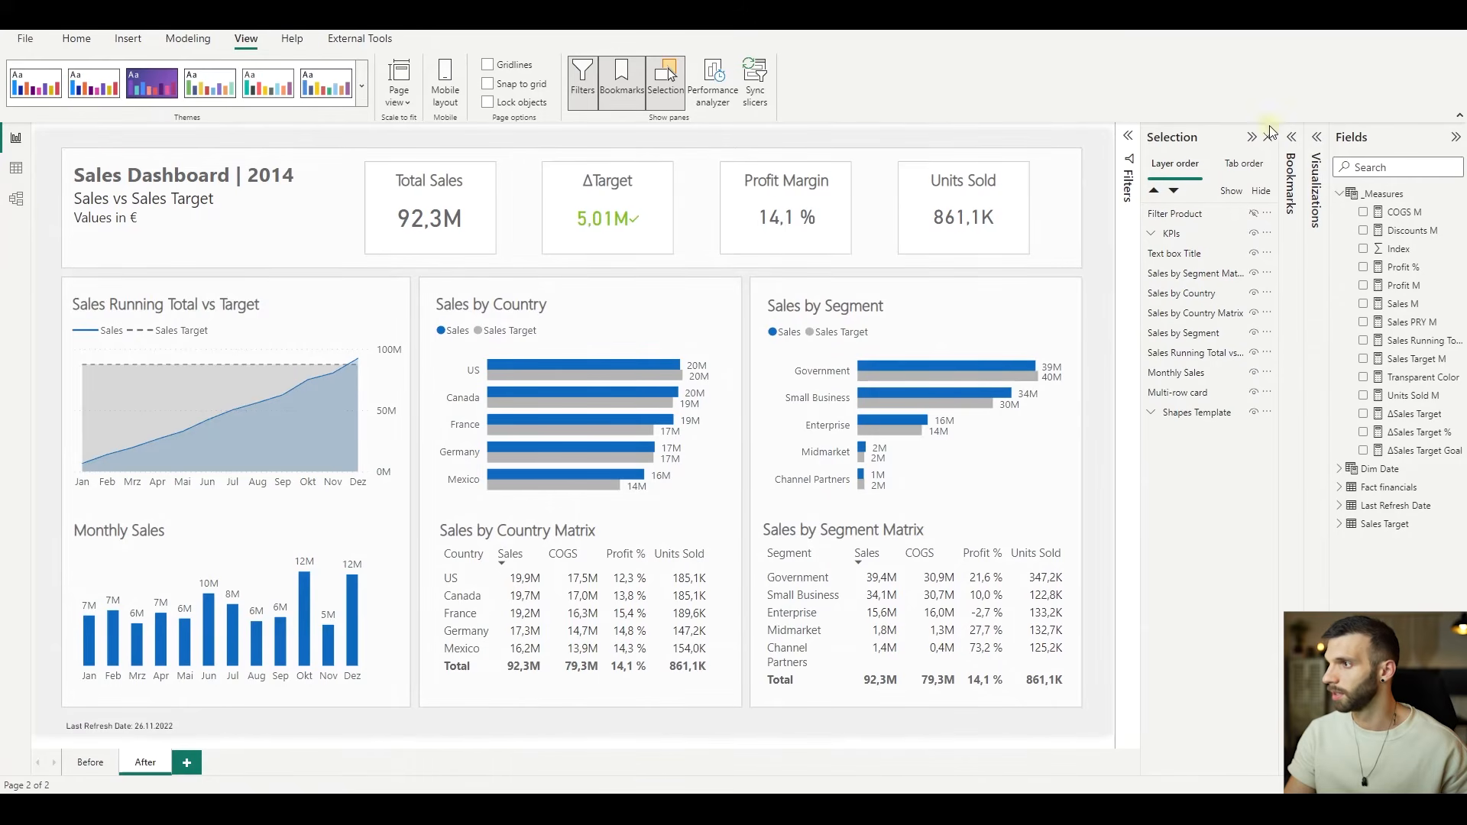
- Set "Frame 1.png" from the Assets folder as the canvas background image of the "After" page
{"action": "left_click", "coordinate": [1320, 140]}
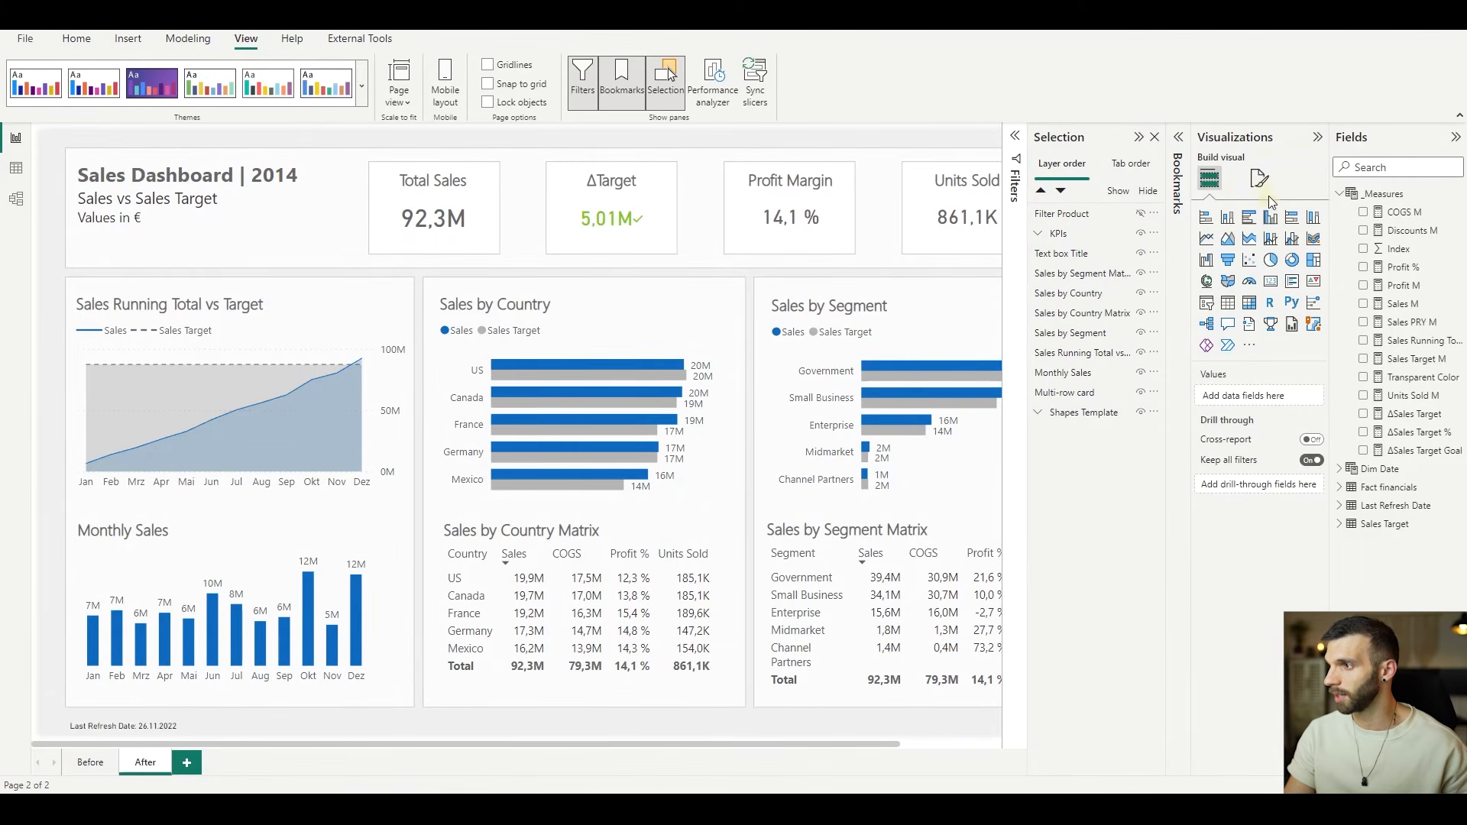
{"action": "left_click", "coordinate": [1254, 182]}
{"action": "left_click", "coordinate": [1205, 316]}
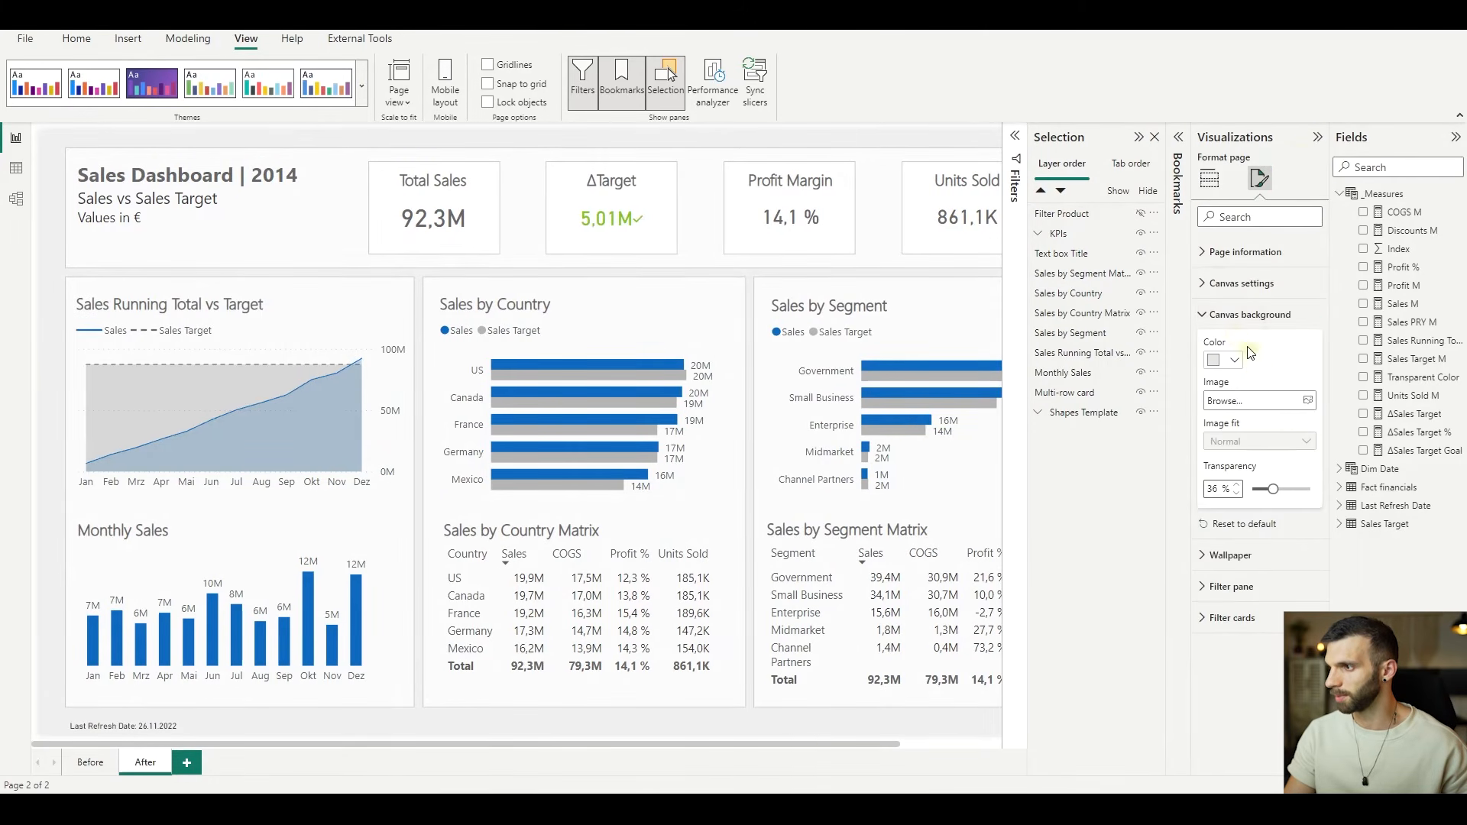
{"action": "left_click", "coordinate": [1257, 402]}
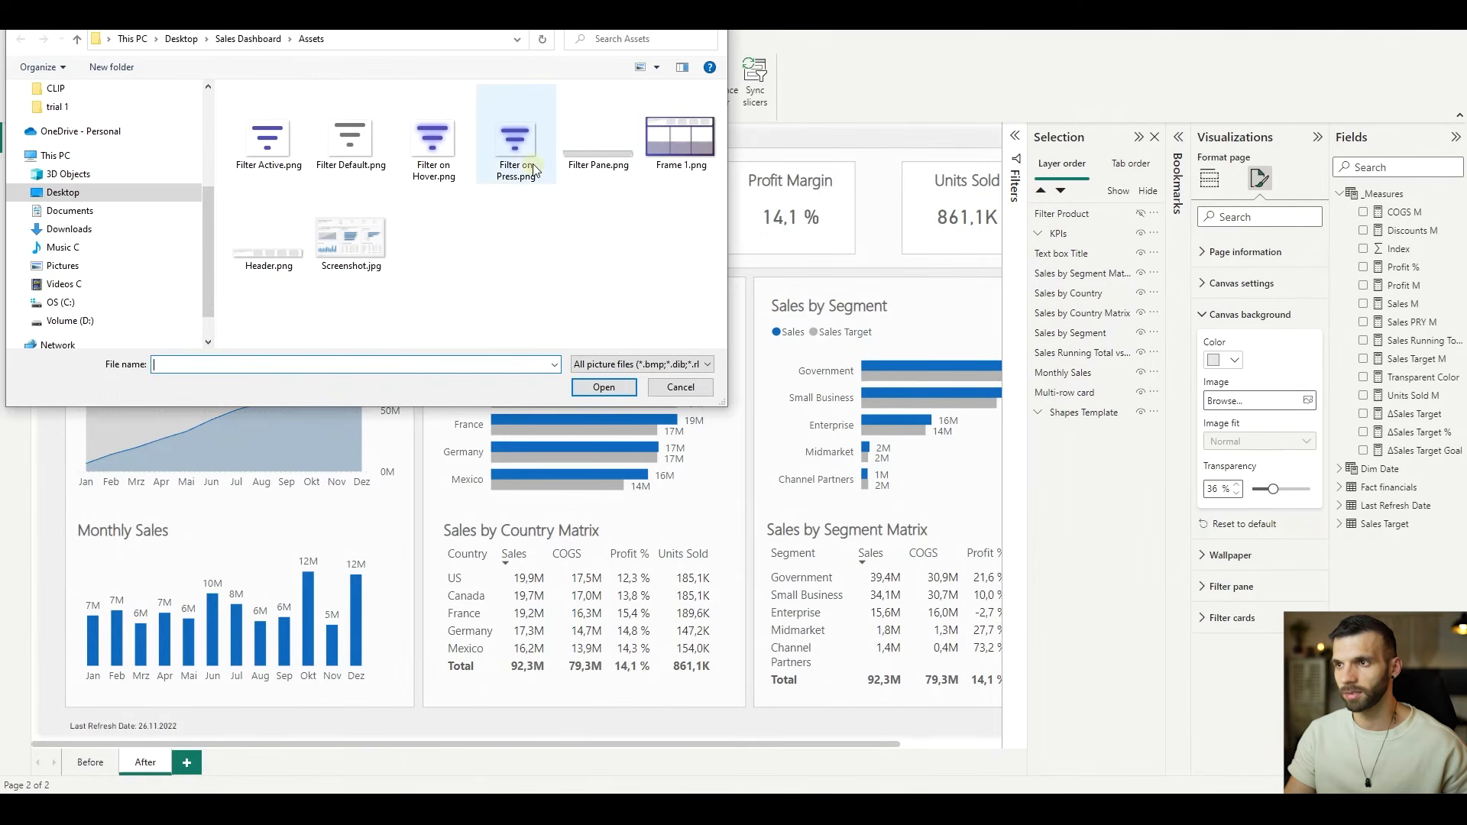
{"action": "left_click", "coordinate": [680, 140]}
{"action": "left_click", "coordinate": [604, 387]}
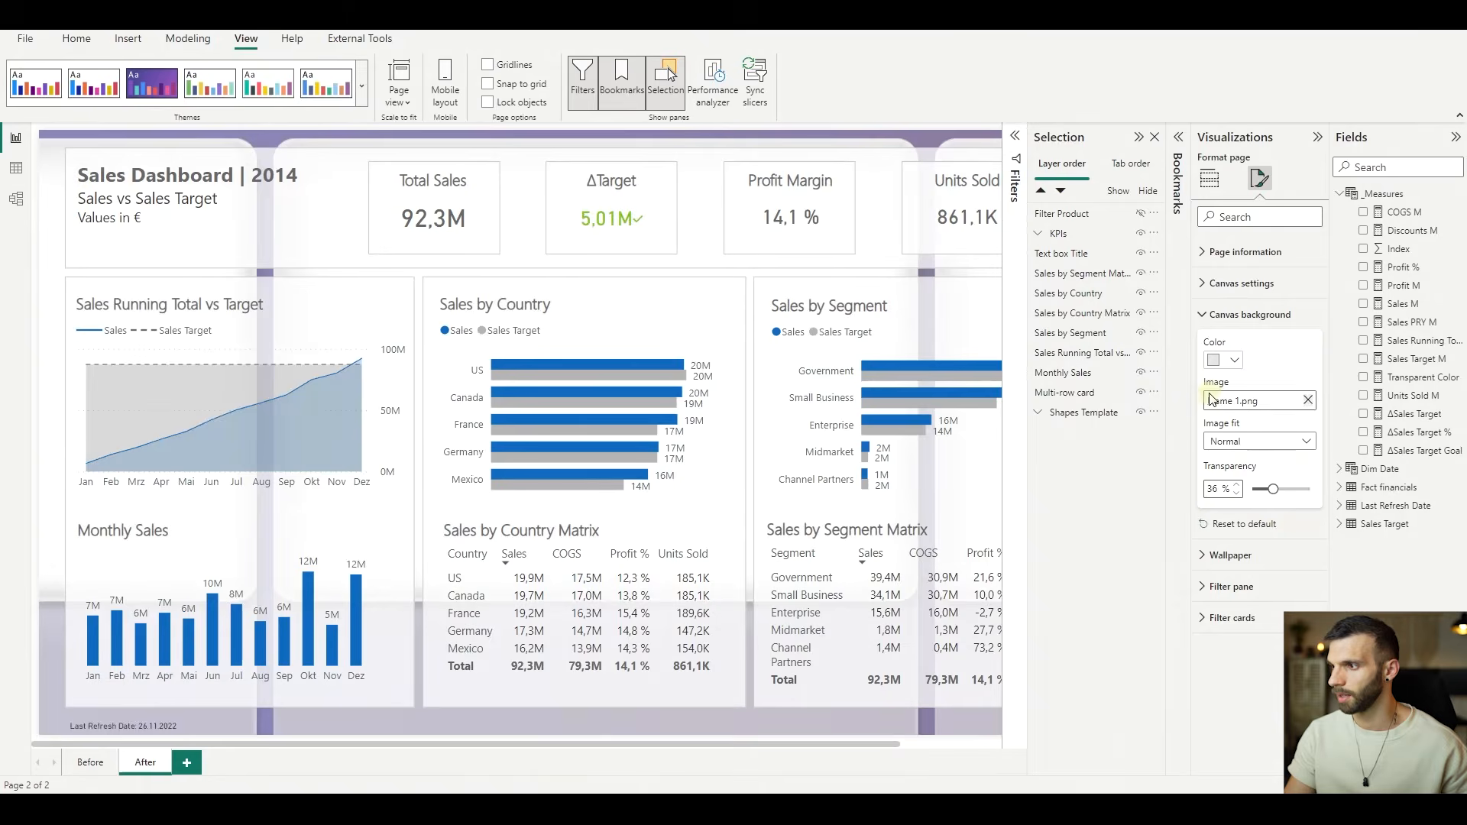
- Set the canvas background's image fit to Fit and its transparency to 0%
{"action": "left_click", "coordinate": [1245, 441]}
{"action": "left_click", "coordinate": [1239, 478]}
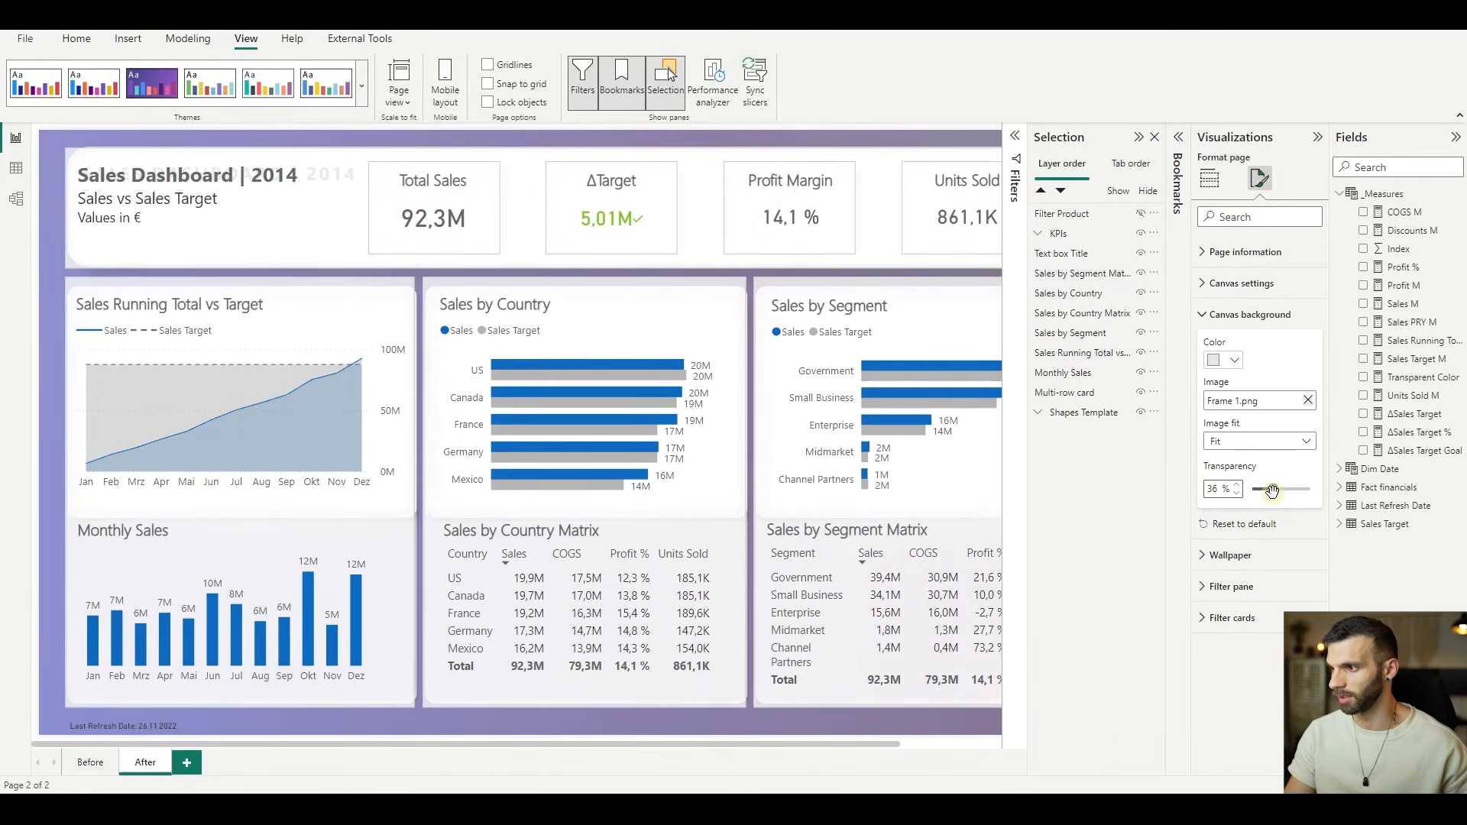
{"action": "left_click_drag", "start_coordinate": [1272, 491], "coordinate": [1253, 490]}
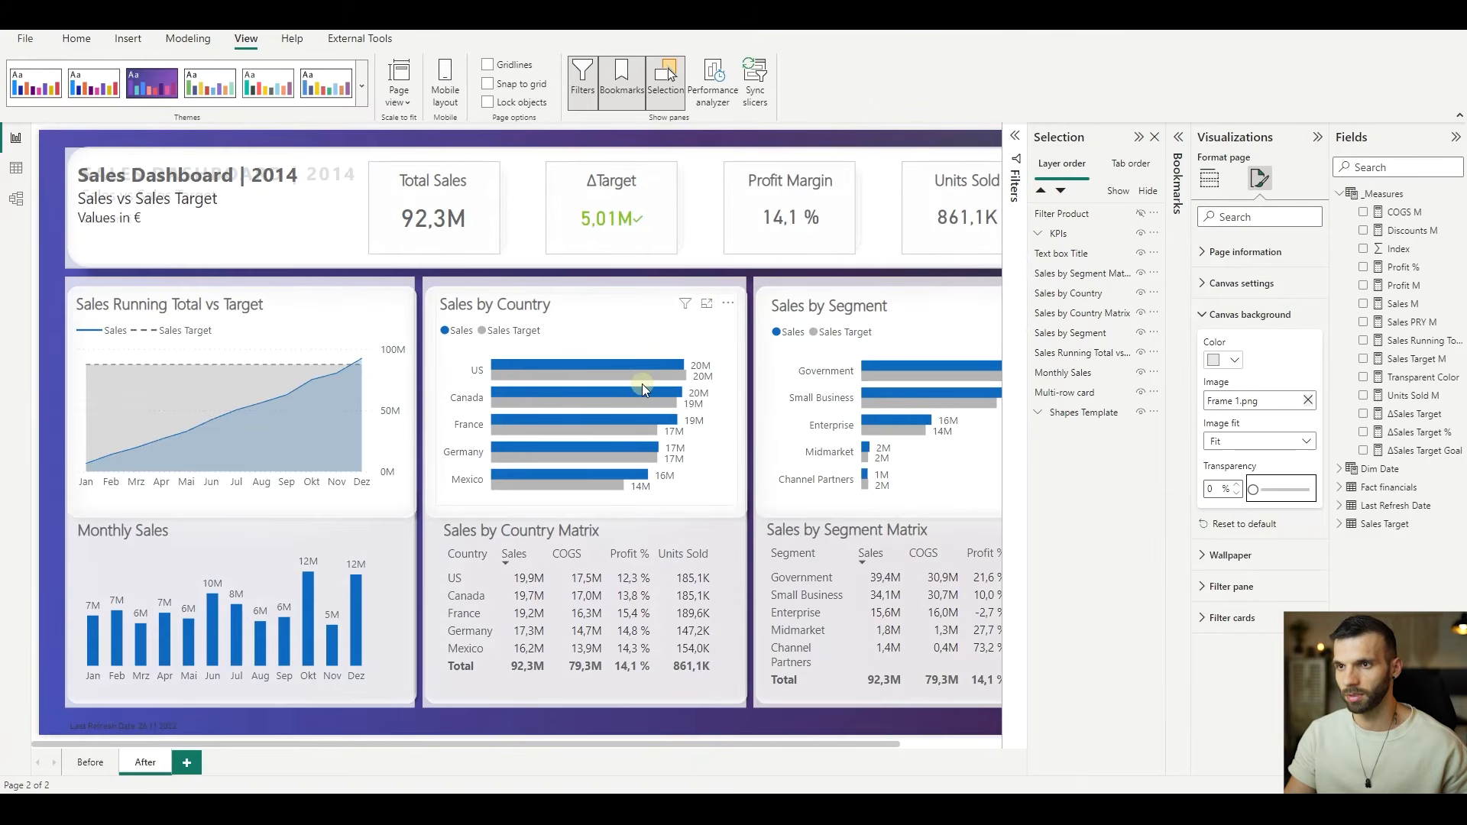
- Hide the "Shapes Template" group and the "Text box Title" on the "After" page
{"action": "scroll", "coordinate": [611, 405], "scroll_direction": "down", "scroll_amount": 2}
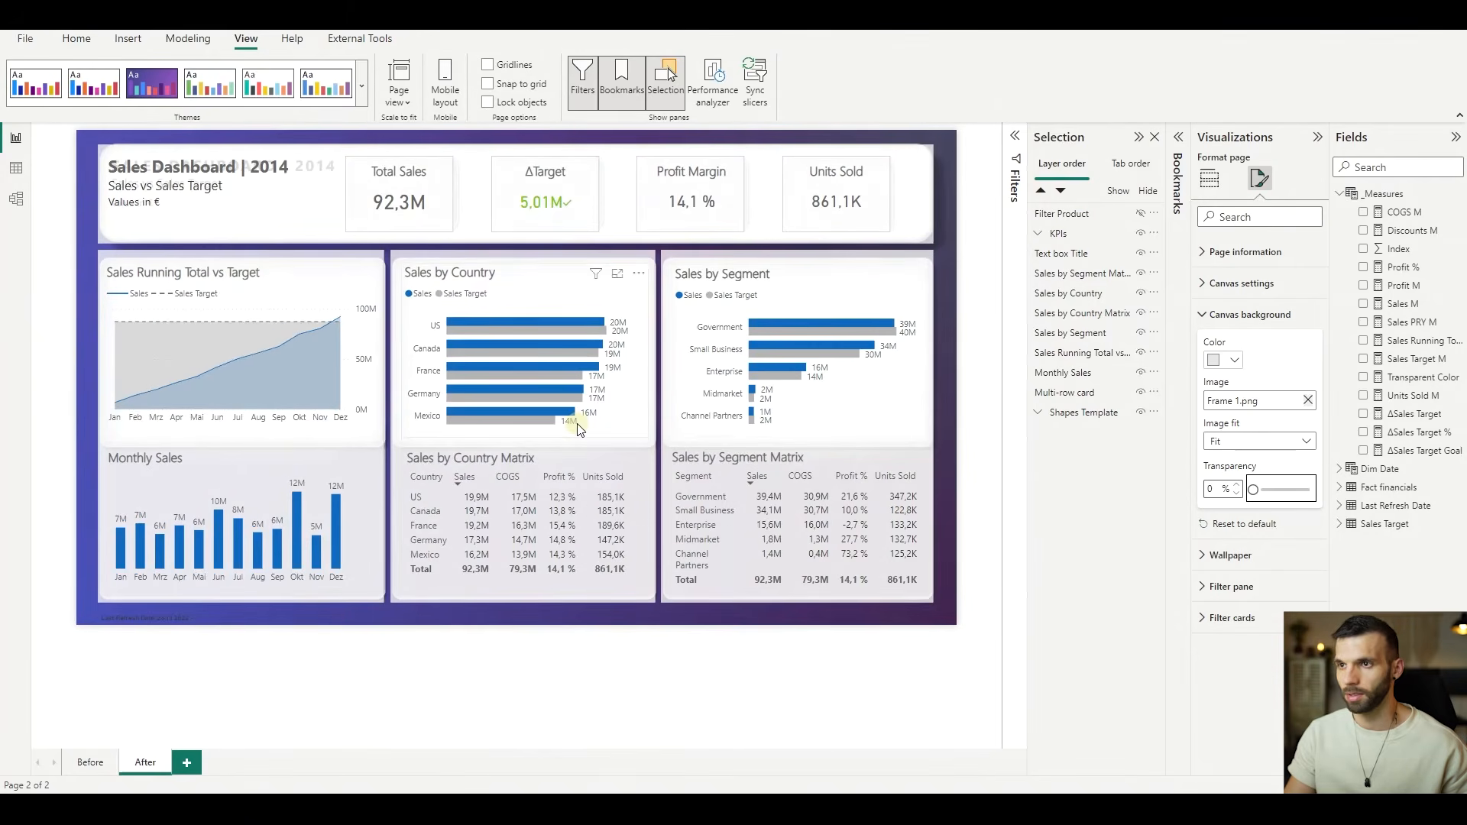
{"action": "left_click", "coordinate": [1089, 413]}
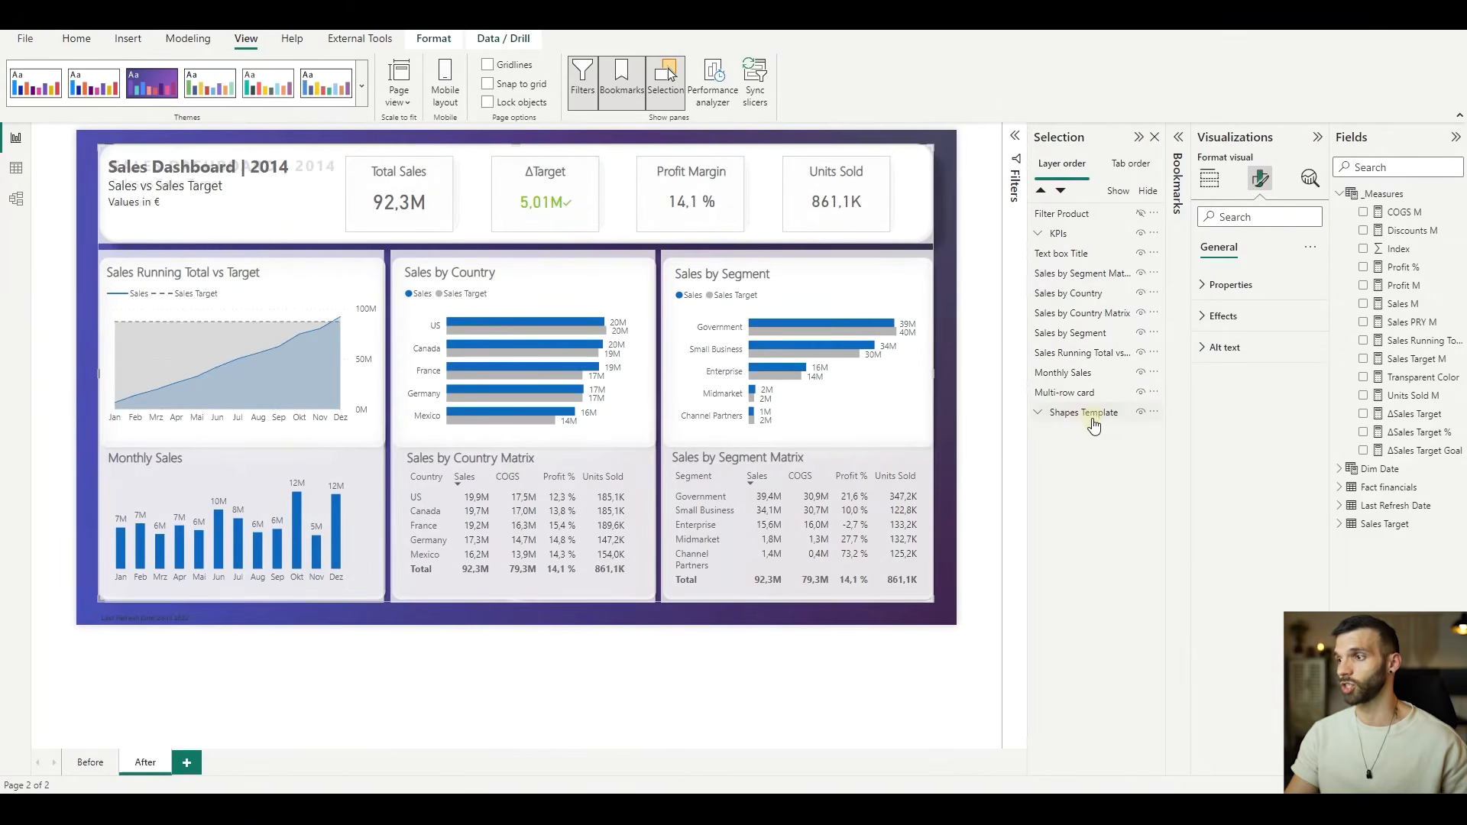
{"action": "left_click", "coordinate": [1140, 415]}
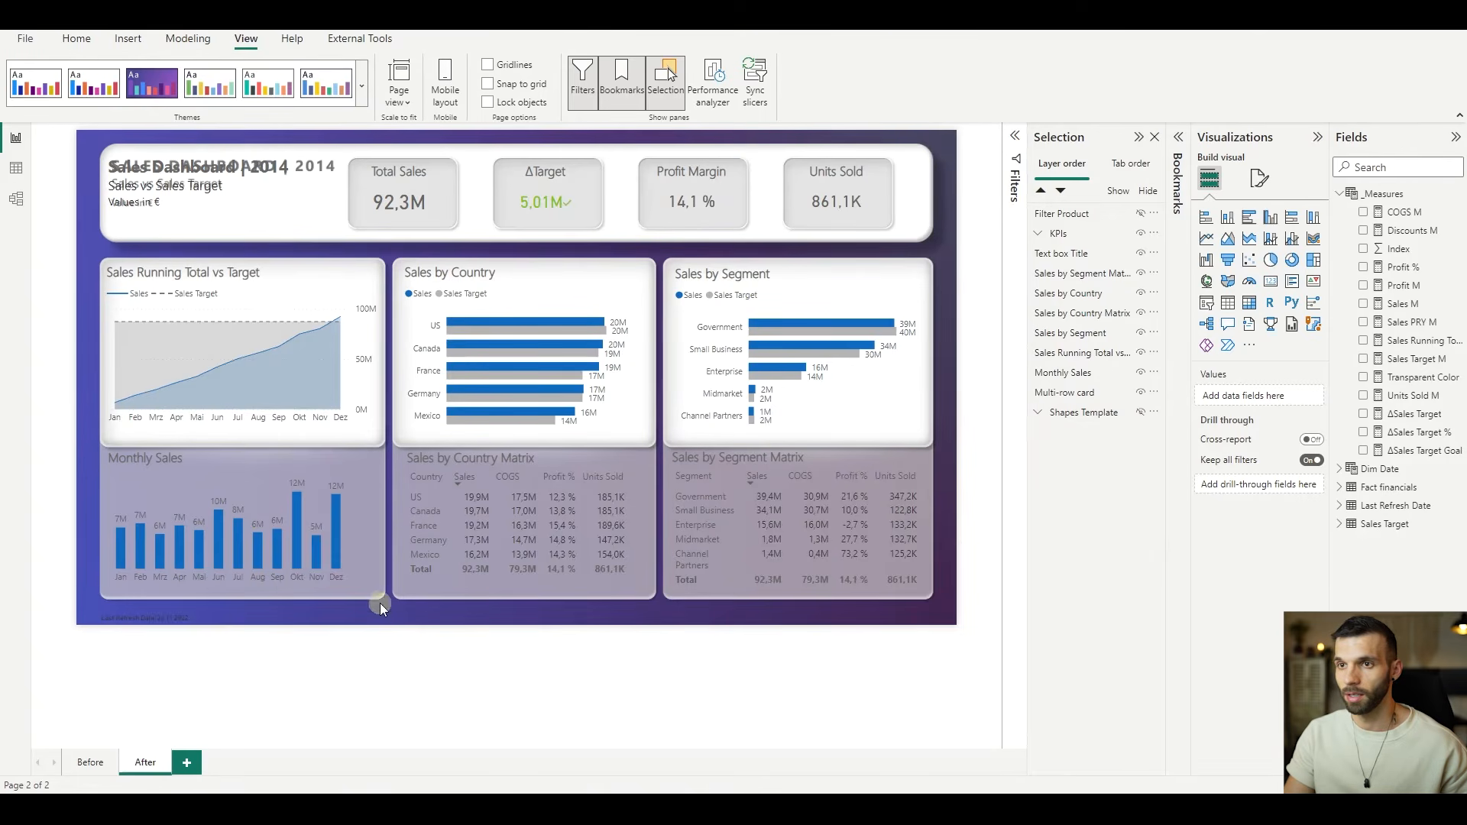
{"action": "left_click", "coordinate": [1098, 255]}
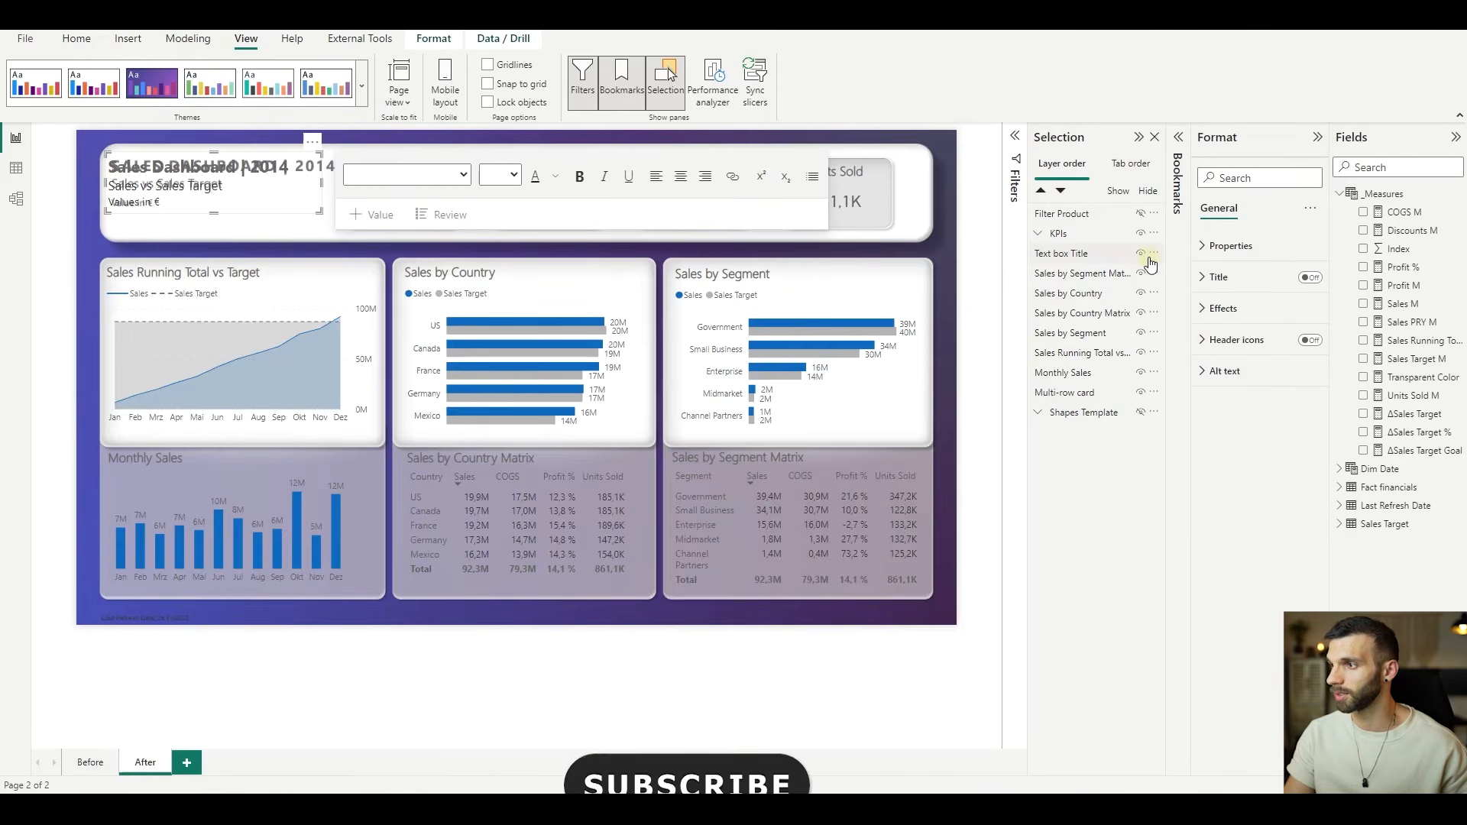
{"action": "left_click", "coordinate": [1140, 253]}
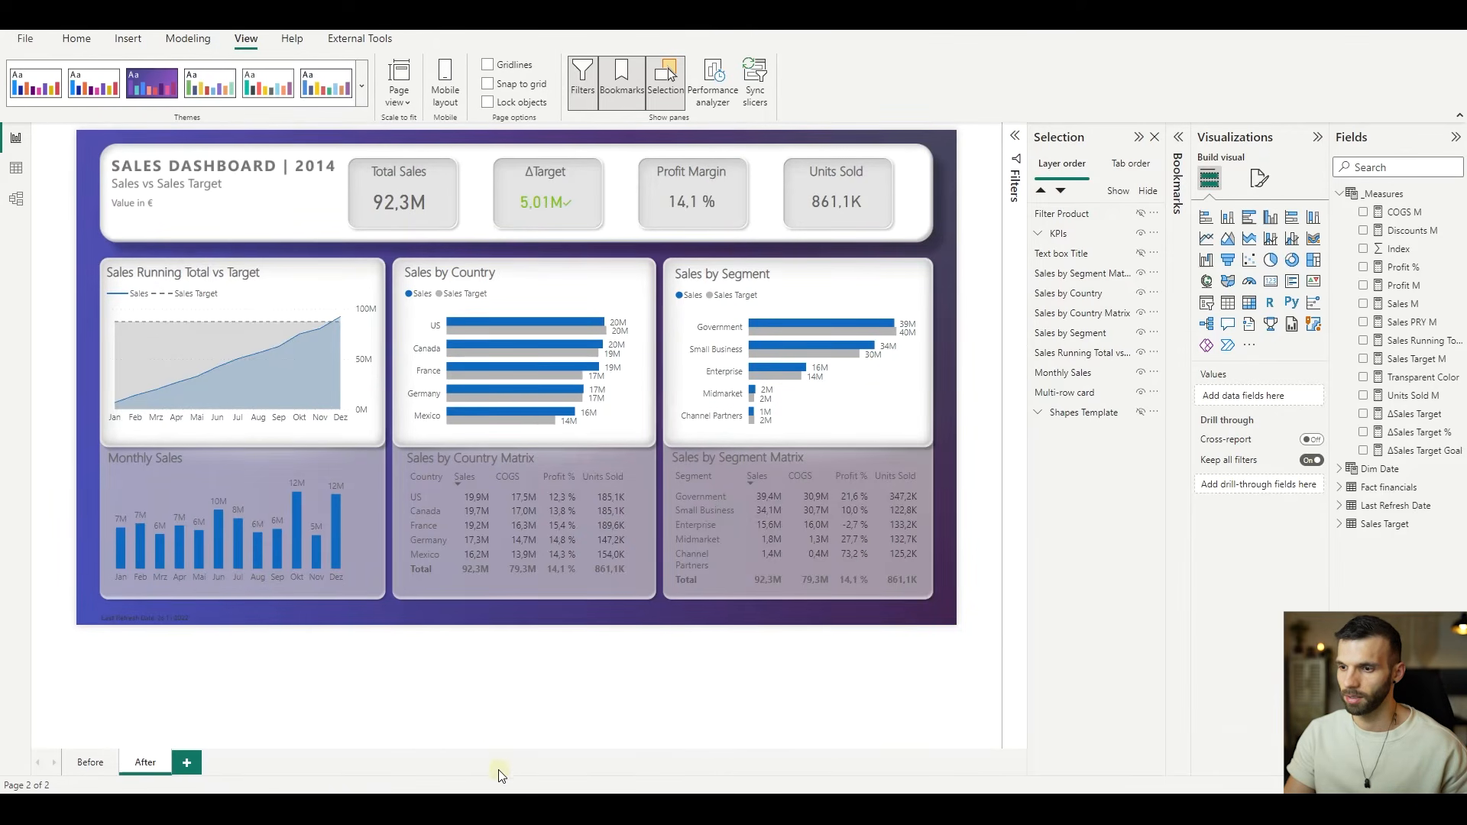
- Switch to the Sales Dashboard file in Figma and show the "Screenshot 1" layer in Frame 1
{"action": "left_click", "coordinate": [589, 742]}
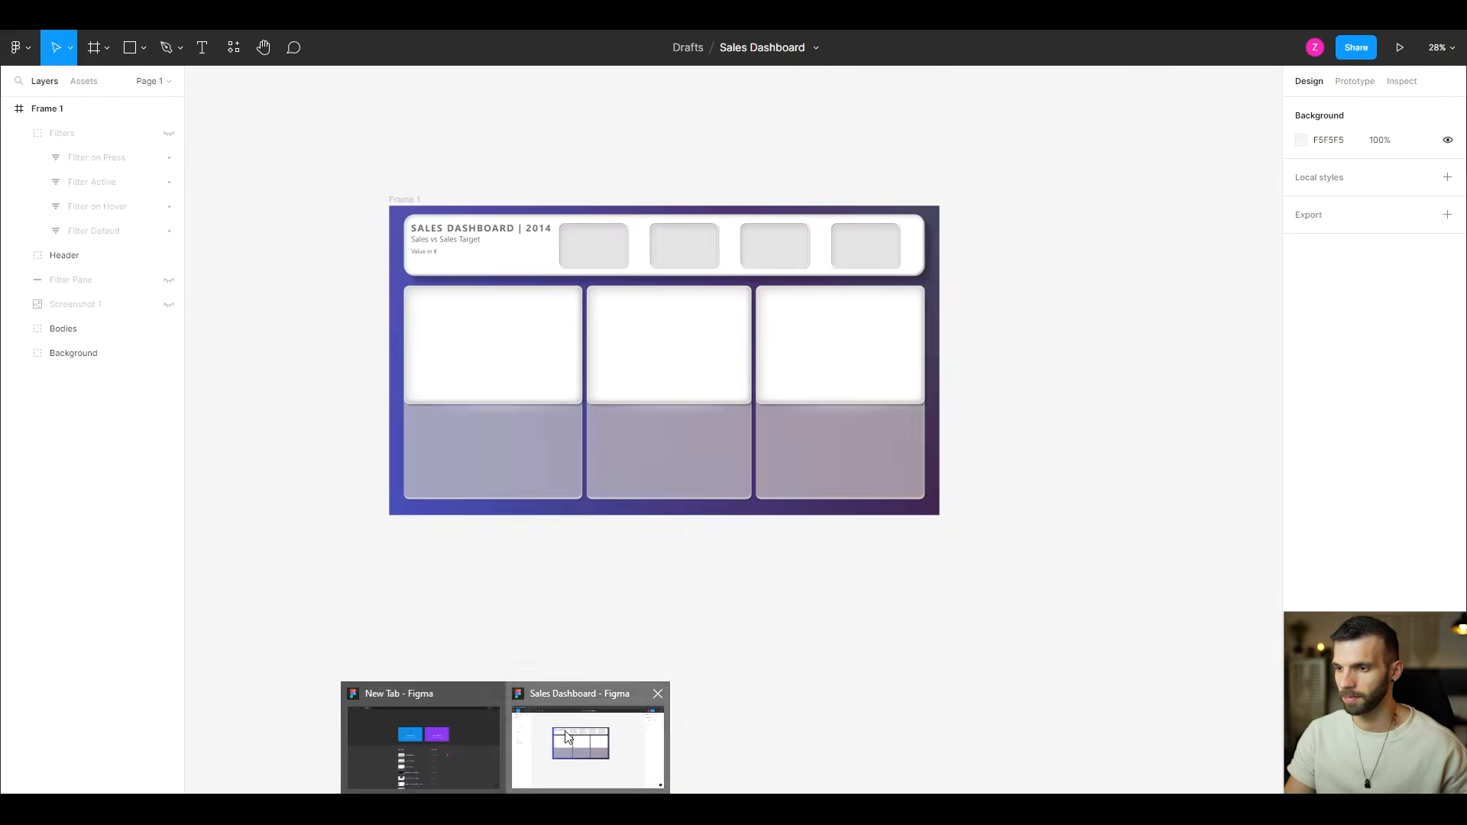
{"action": "left_click", "coordinate": [310, 374]}
{"action": "scroll", "coordinate": [309, 374], "scroll_direction": "up", "scroll_amount": 3}
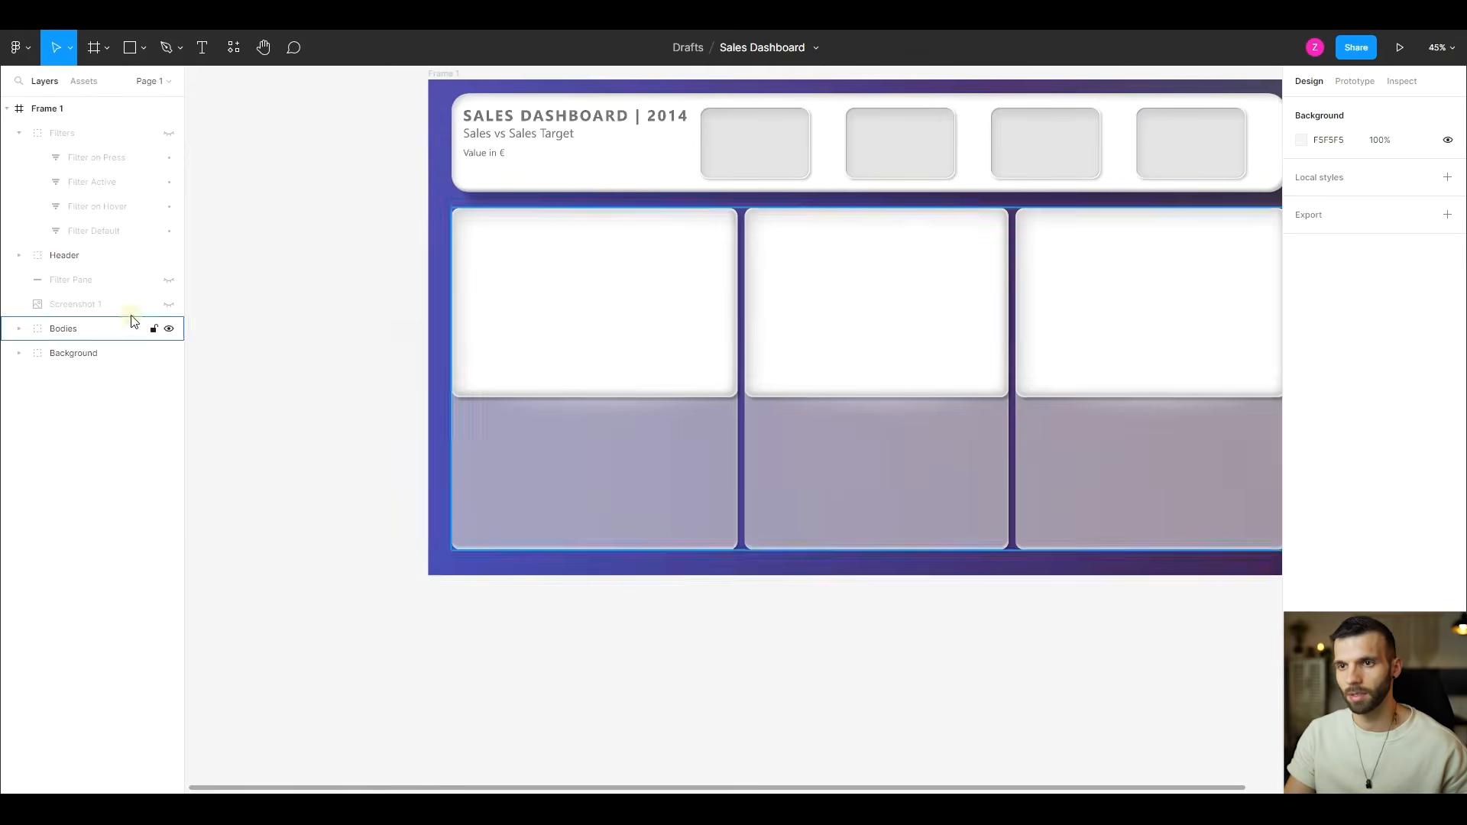
{"action": "left_click", "coordinate": [169, 304]}
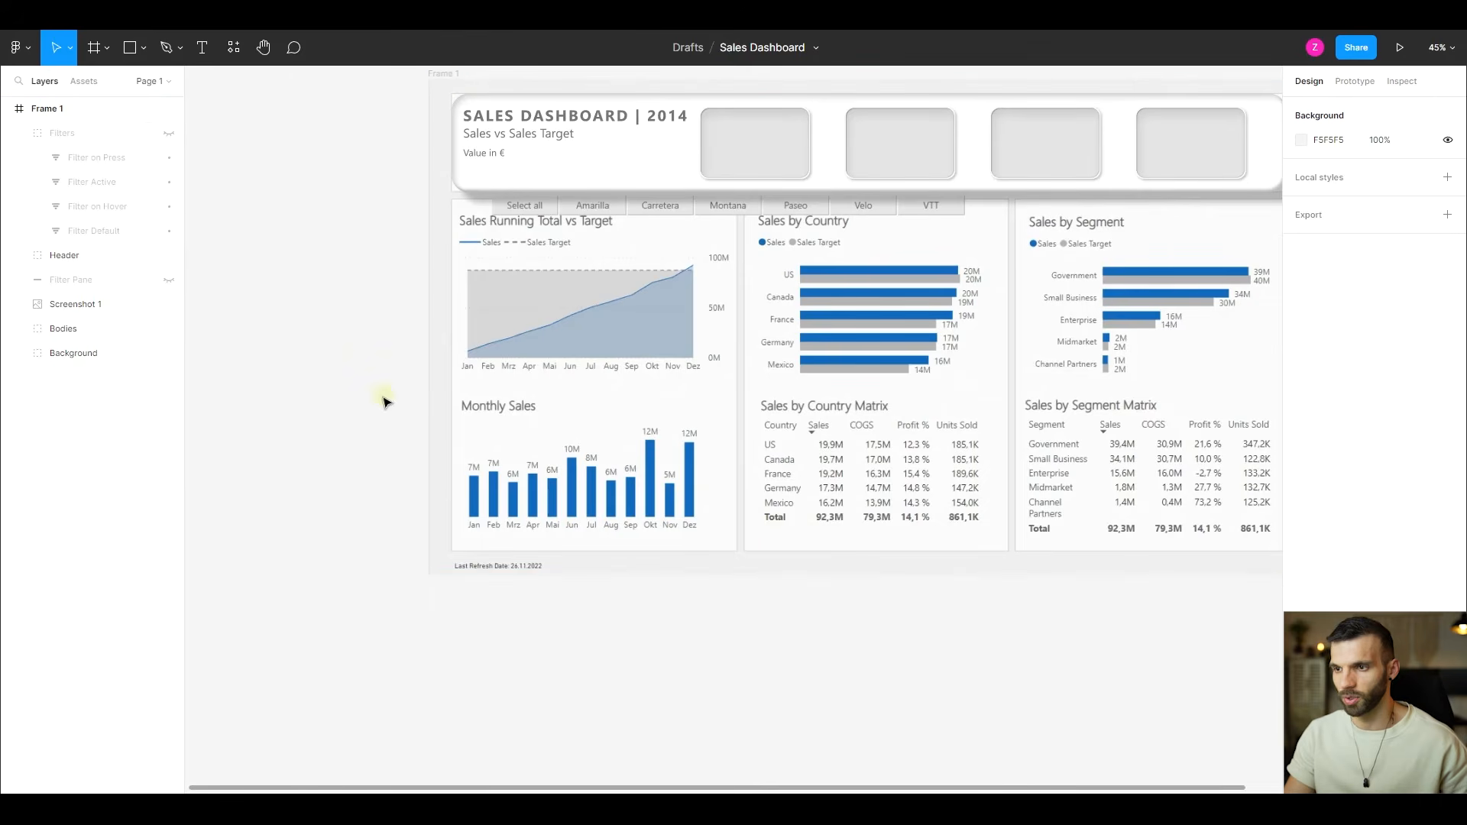
- Draw a rectangle about 730 × 291 over the Monthly Sales chart and set its corner radius to 50
{"action": "key", "text": "r"}
{"action": "left_click_drag", "start_coordinate": [463, 419], "coordinate": [716, 524]}
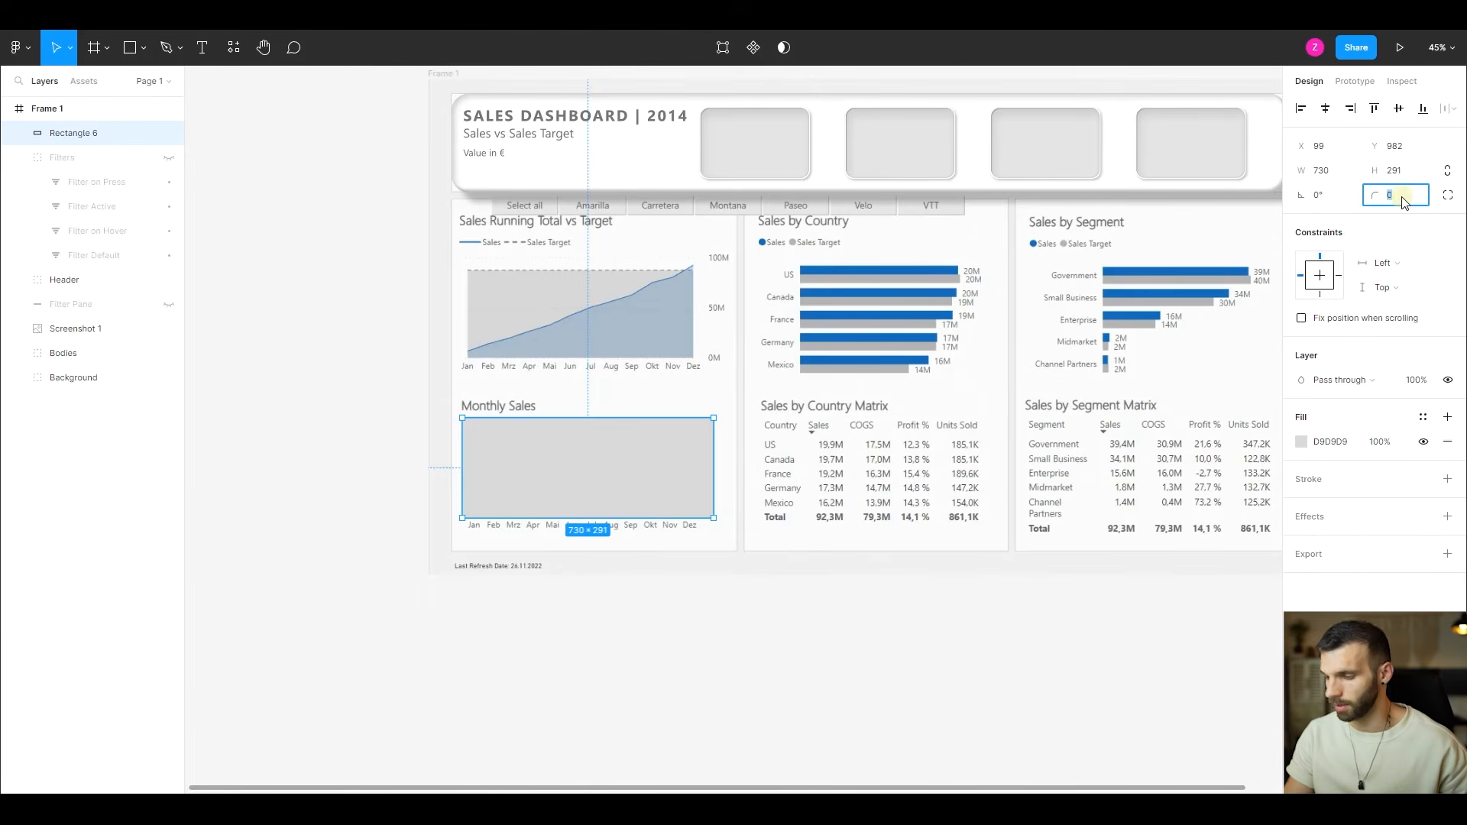
{"action": "type", "text": "50"}
{"action": "key", "text": "Return"}
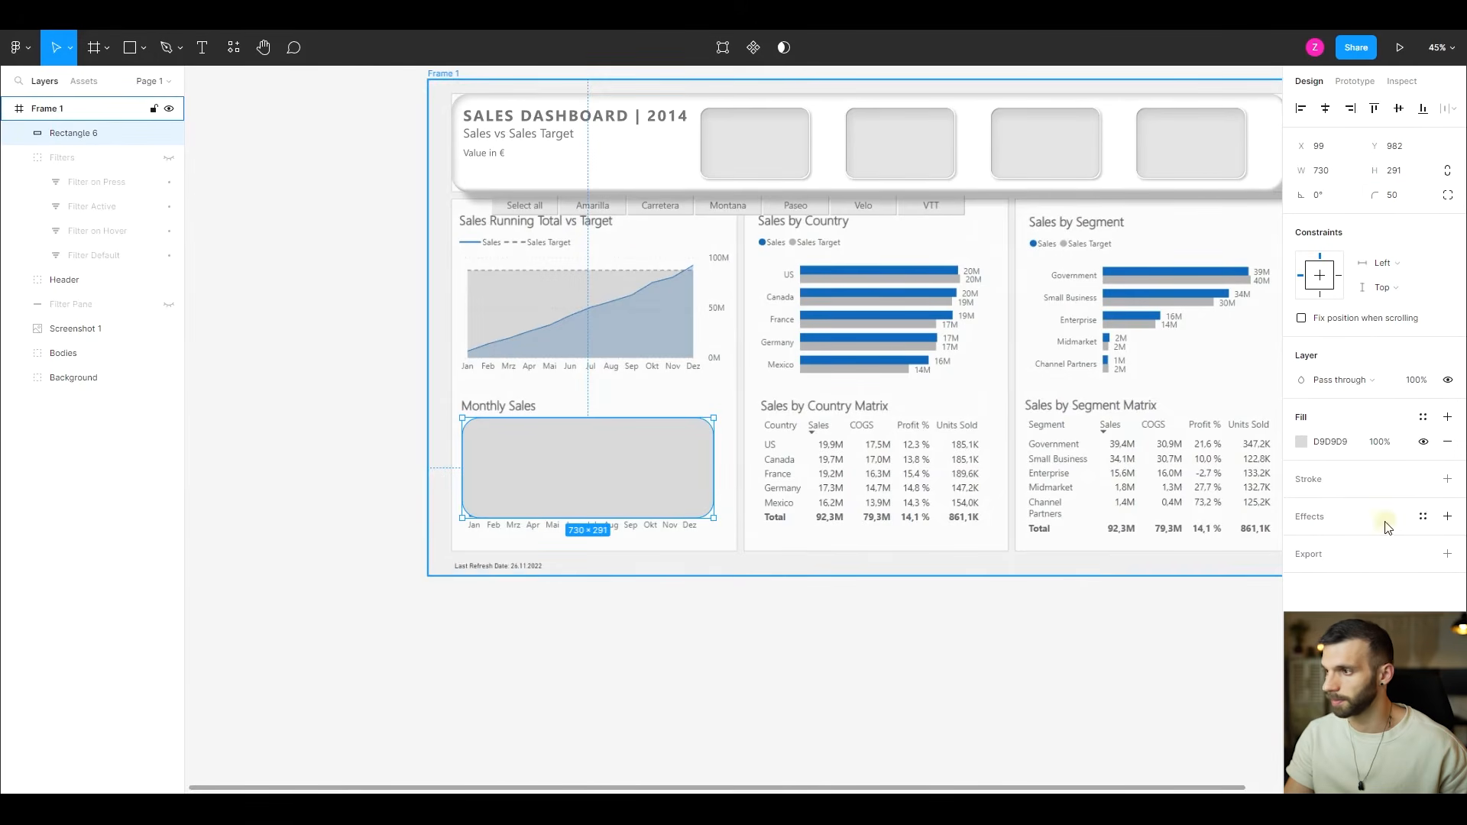
- Give the rectangle a linear gradient fill from FFFFFF at 50% opacity to FFFFFF at 0% opacity
{"action": "left_click", "coordinate": [1302, 442]}
{"action": "left_click", "coordinate": [1131, 396]}
{"action": "left_click", "coordinate": [1144, 415]}
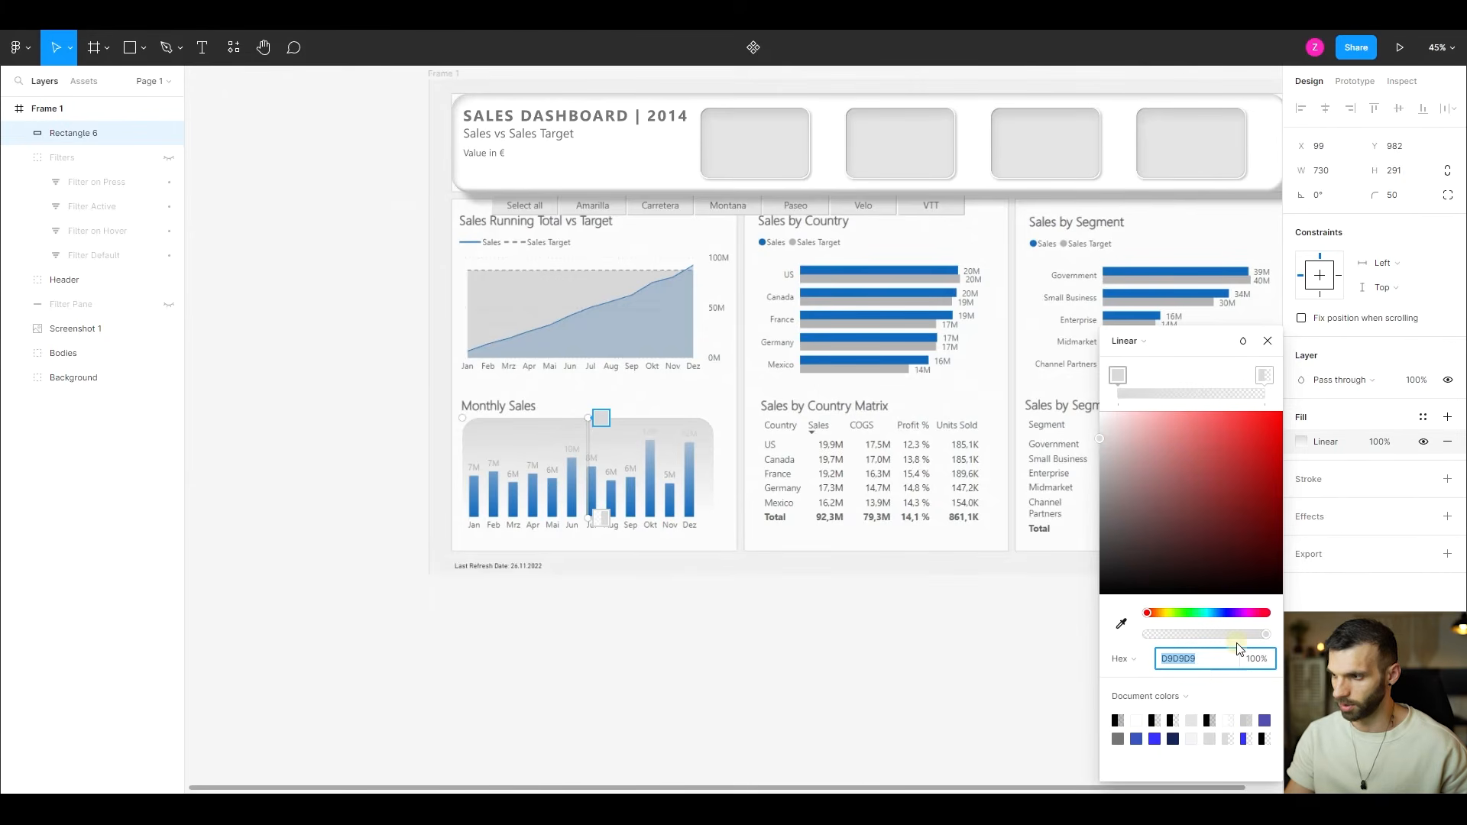
{"action": "type", "text": "FFFFFF"}
{"action": "key", "text": "Tab"}
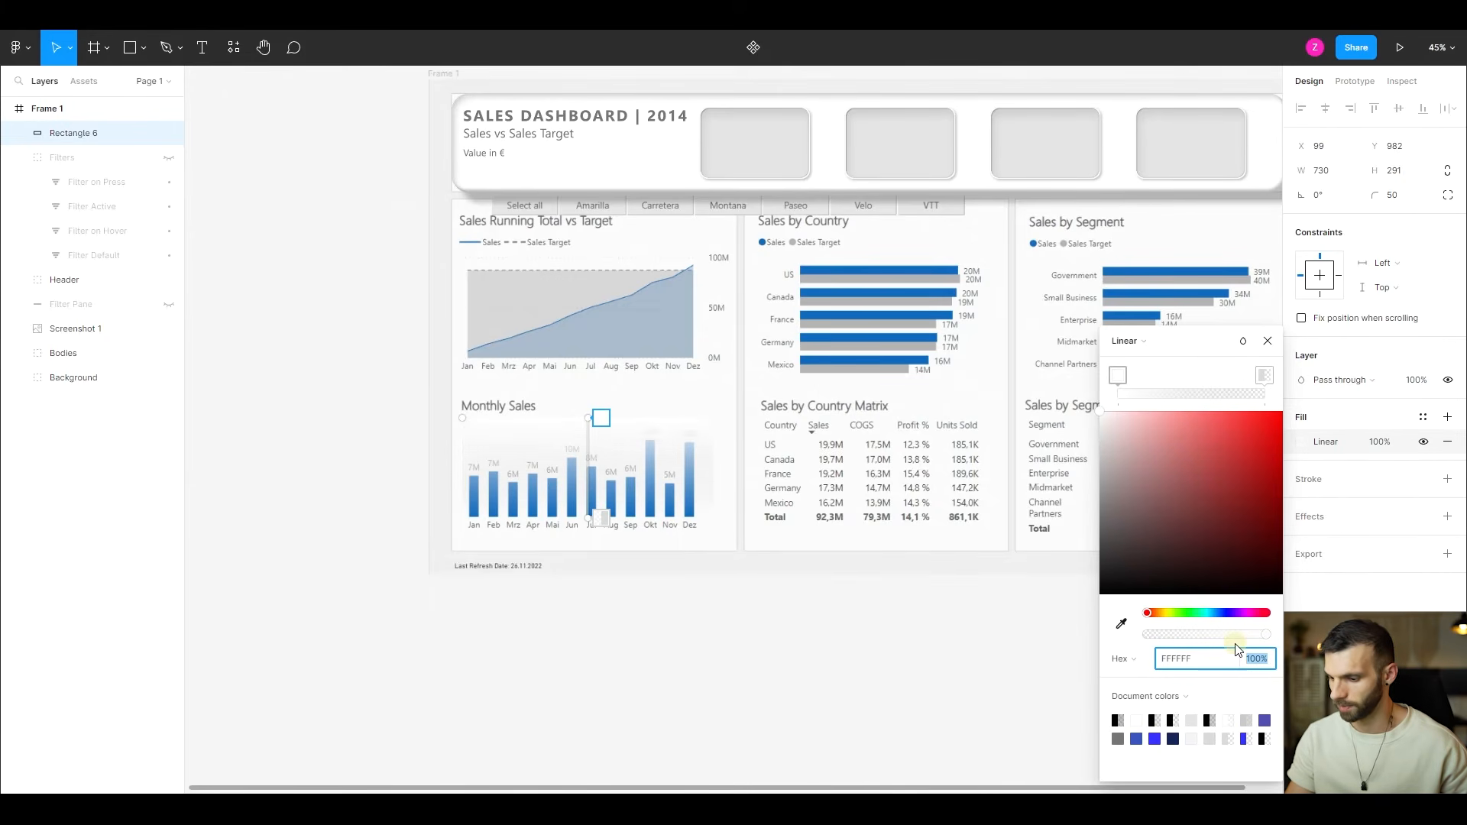
{"action": "type", "text": "50"}
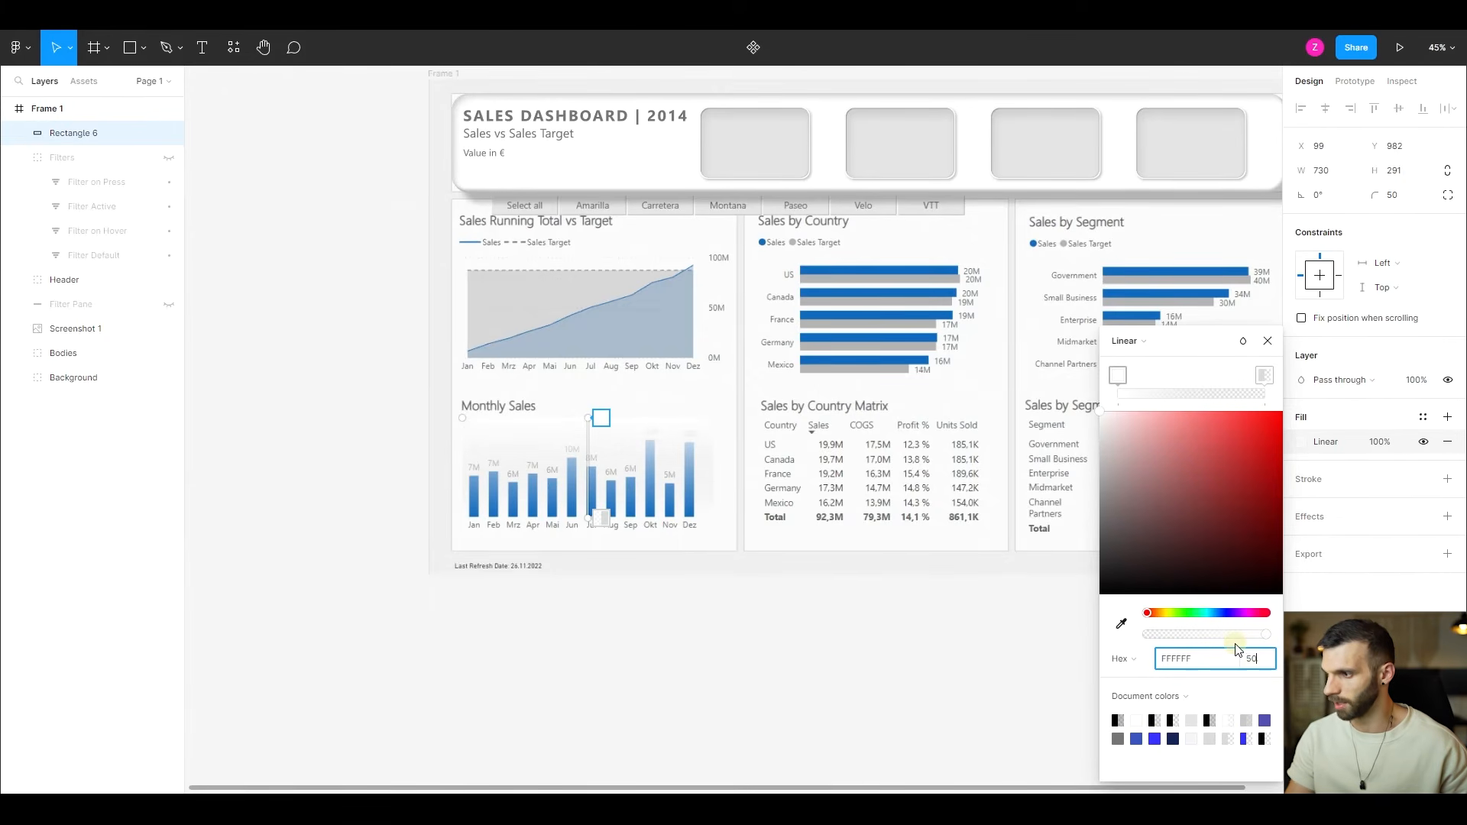
{"action": "left_click", "coordinate": [1260, 376]}
{"action": "left_click", "coordinate": [1170, 663]}
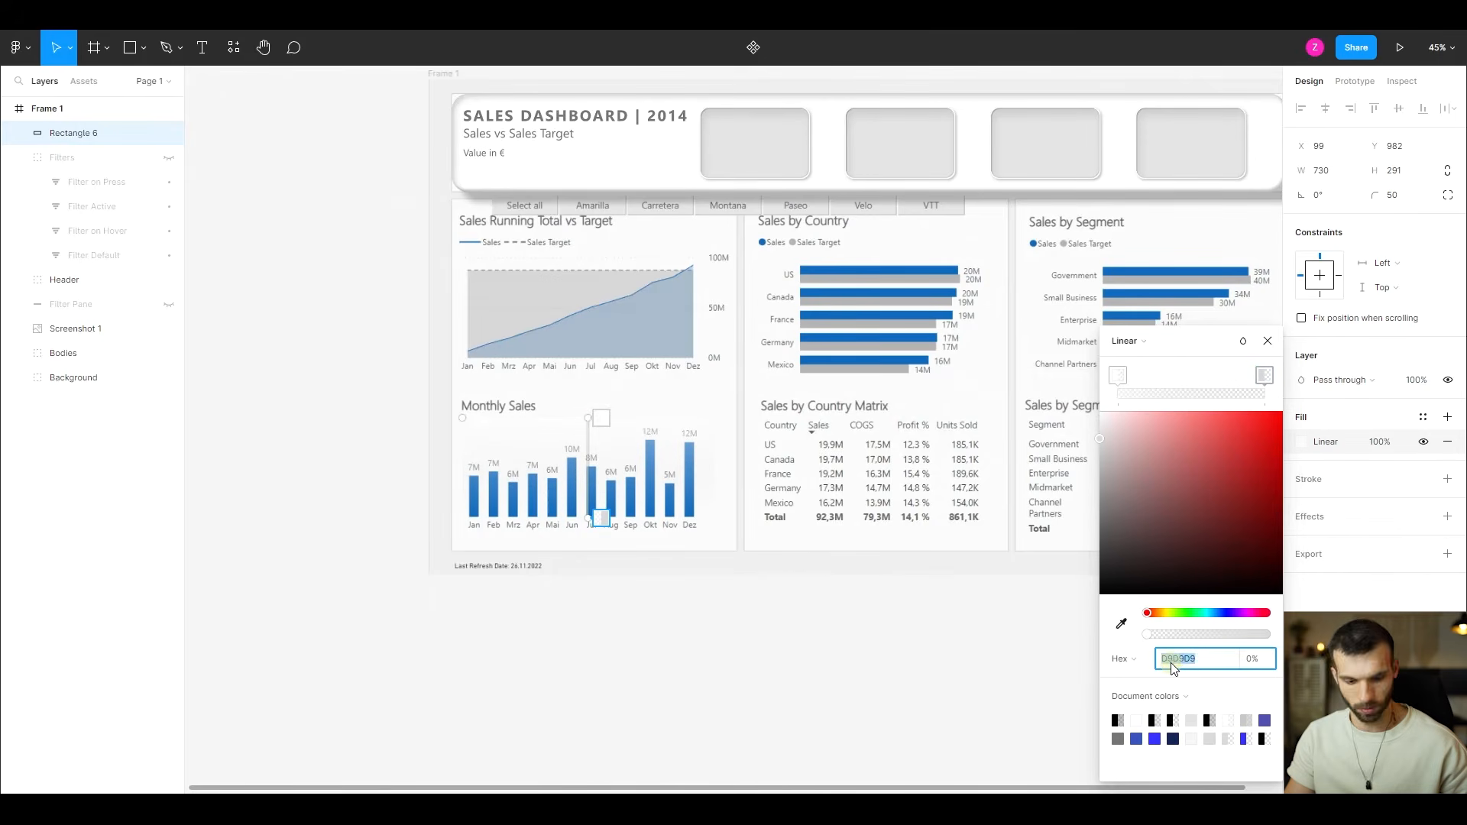
{"action": "type", "text": "FFFFFF"}
{"action": "key", "text": "Return"}
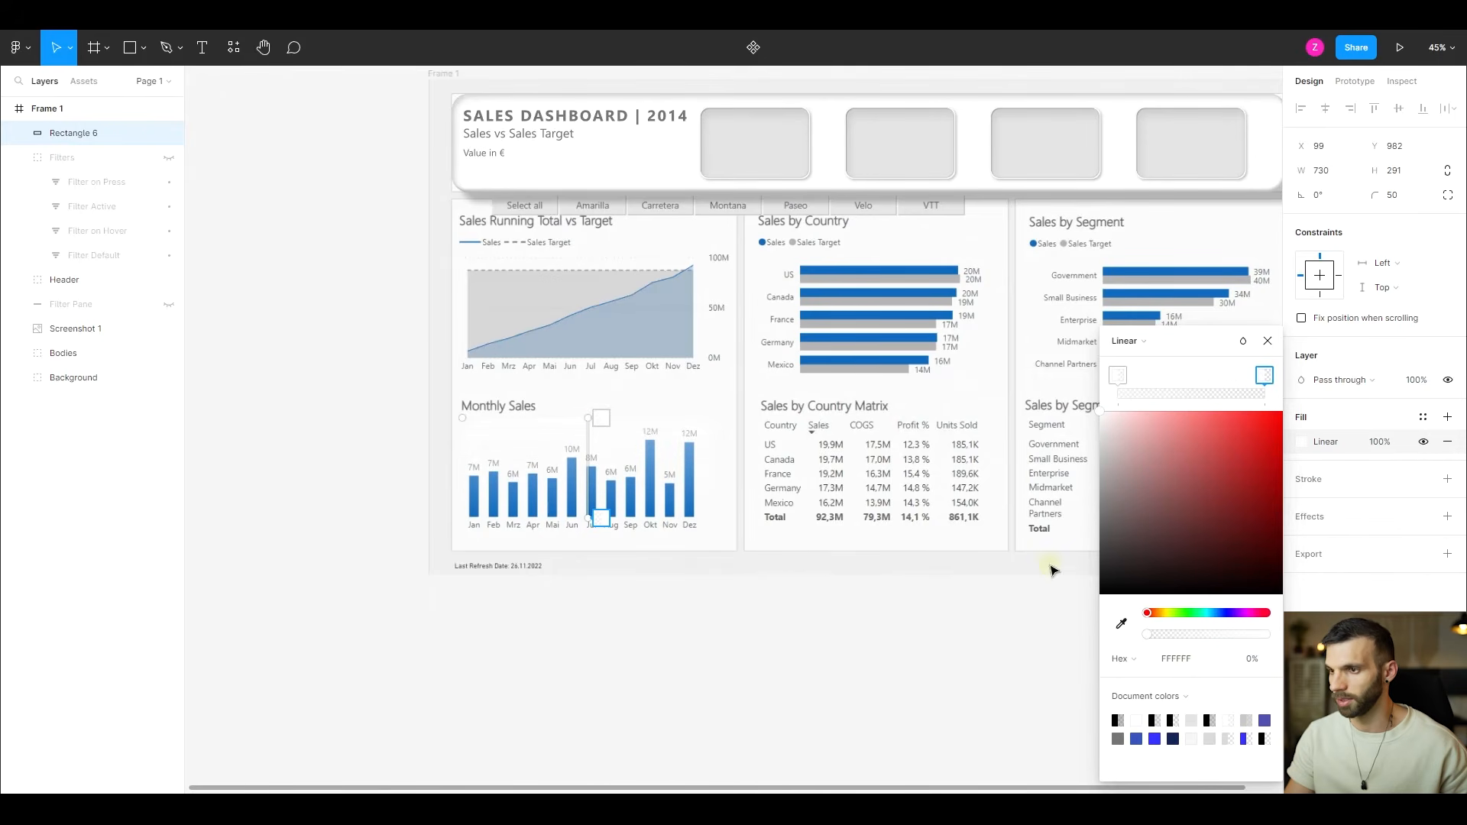
{"action": "key", "text": "Escape"}
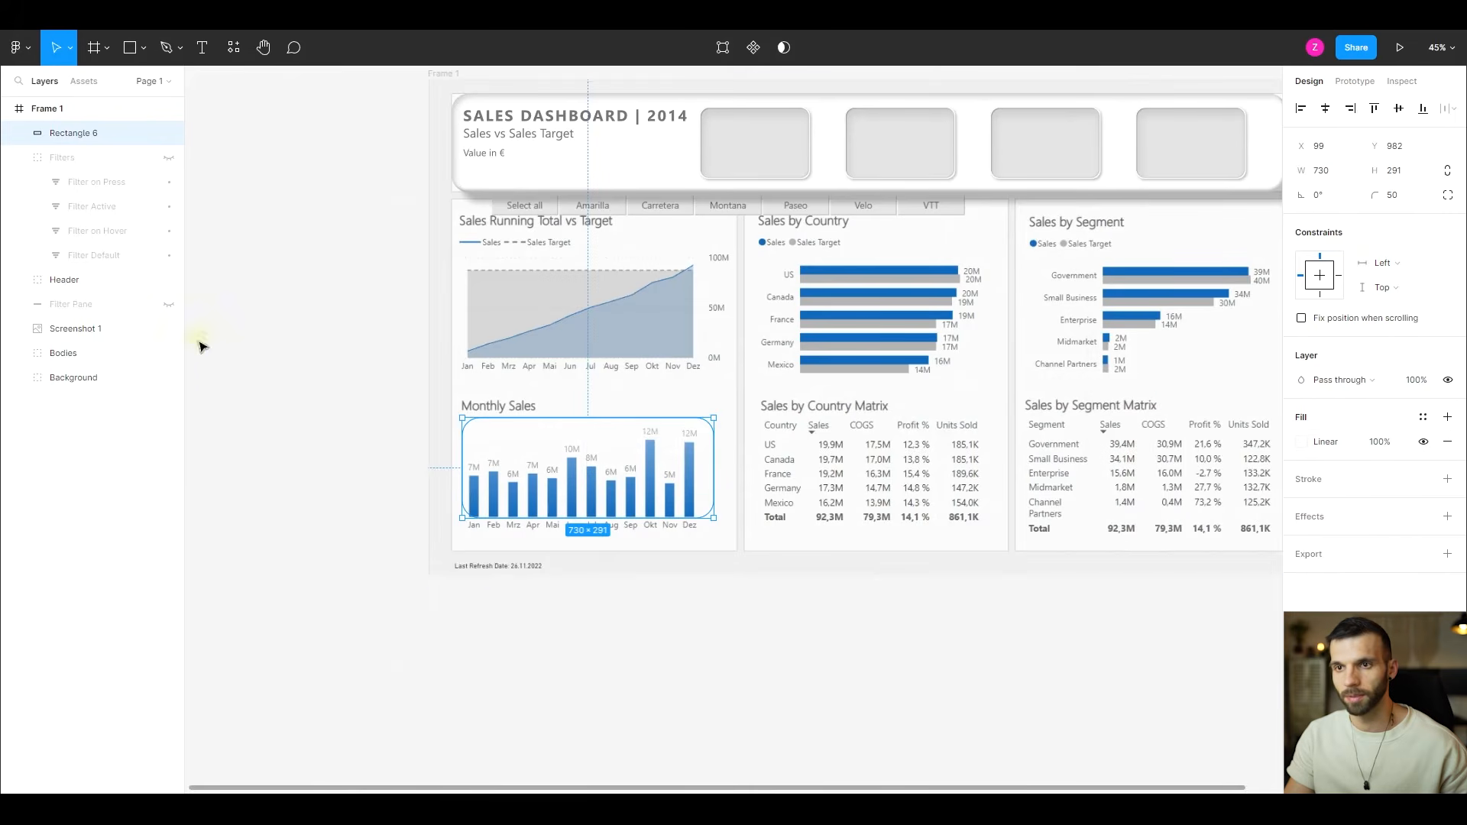
- Hide the "Screenshot 1" layer to show the new rectangle on the dashboard background
{"action": "left_click", "coordinate": [170, 328]}
{"action": "scroll", "coordinate": [465, 459], "scroll_direction": "right", "scroll_amount": 2}
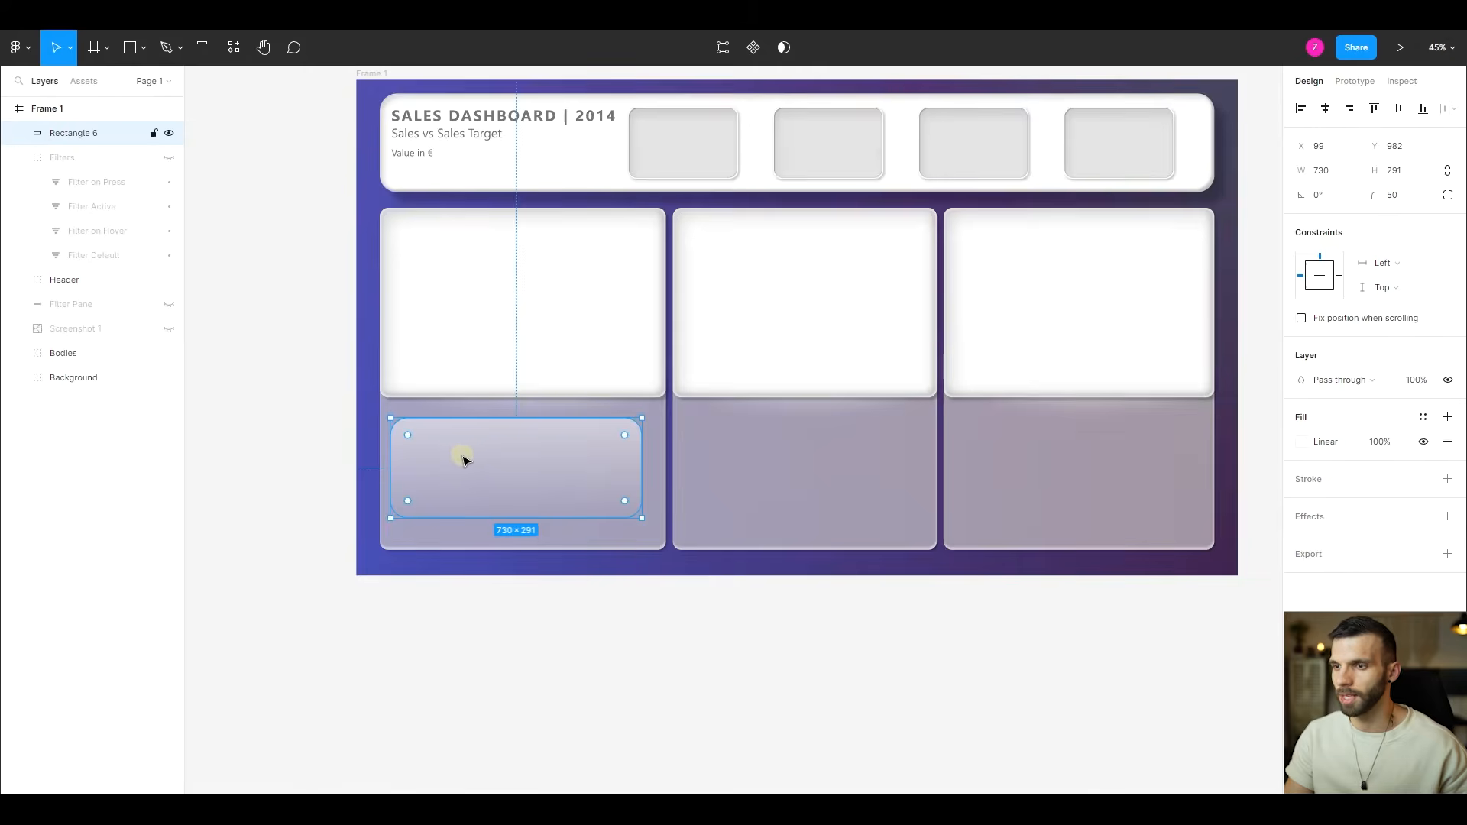
{"action": "left_click", "coordinate": [282, 456]}
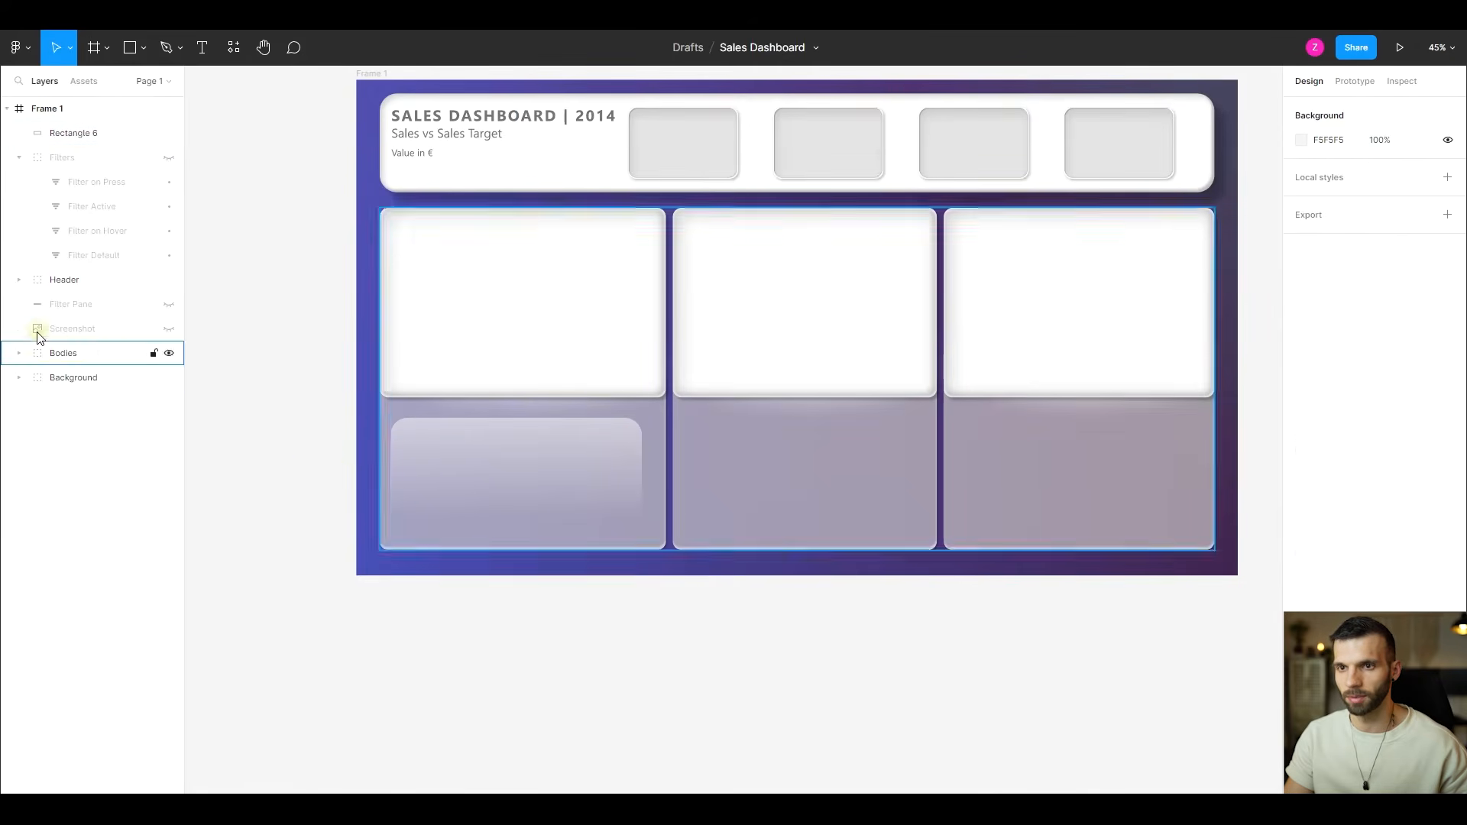
{"action": "left_click", "coordinate": [68, 333]}
{"action": "left_click", "coordinate": [170, 329]}
{"action": "left_click", "coordinate": [170, 330]}
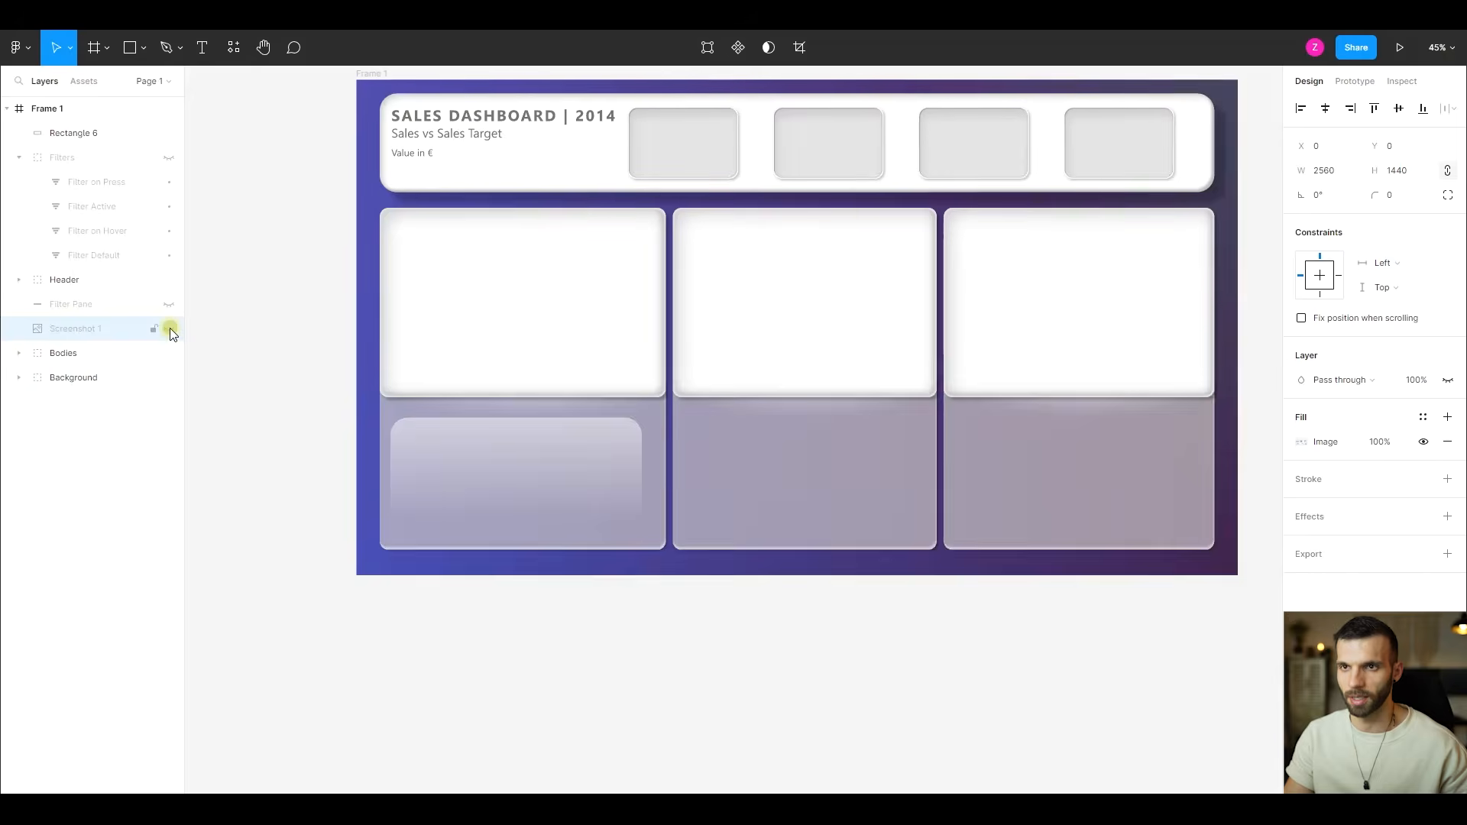
- Export "Frame 1" as a 1x PNG into the Assets folder, replacing the existing "Frame 1.png"
{"action": "left_click", "coordinate": [58, 118]}
{"action": "scroll", "coordinate": [1376, 672], "scroll_direction": "down", "scroll_amount": 3}
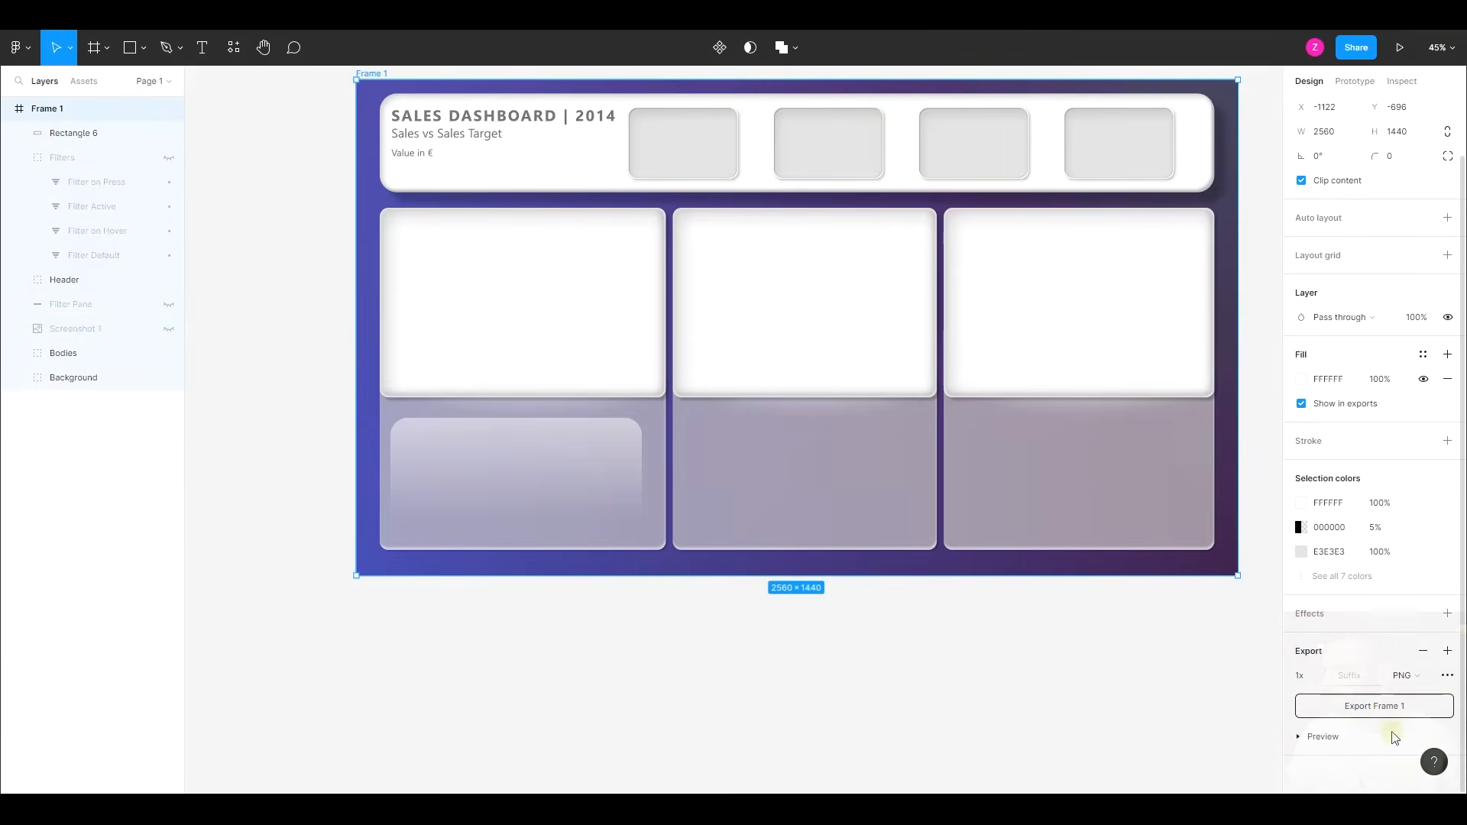
{"action": "left_click", "coordinate": [1385, 709]}
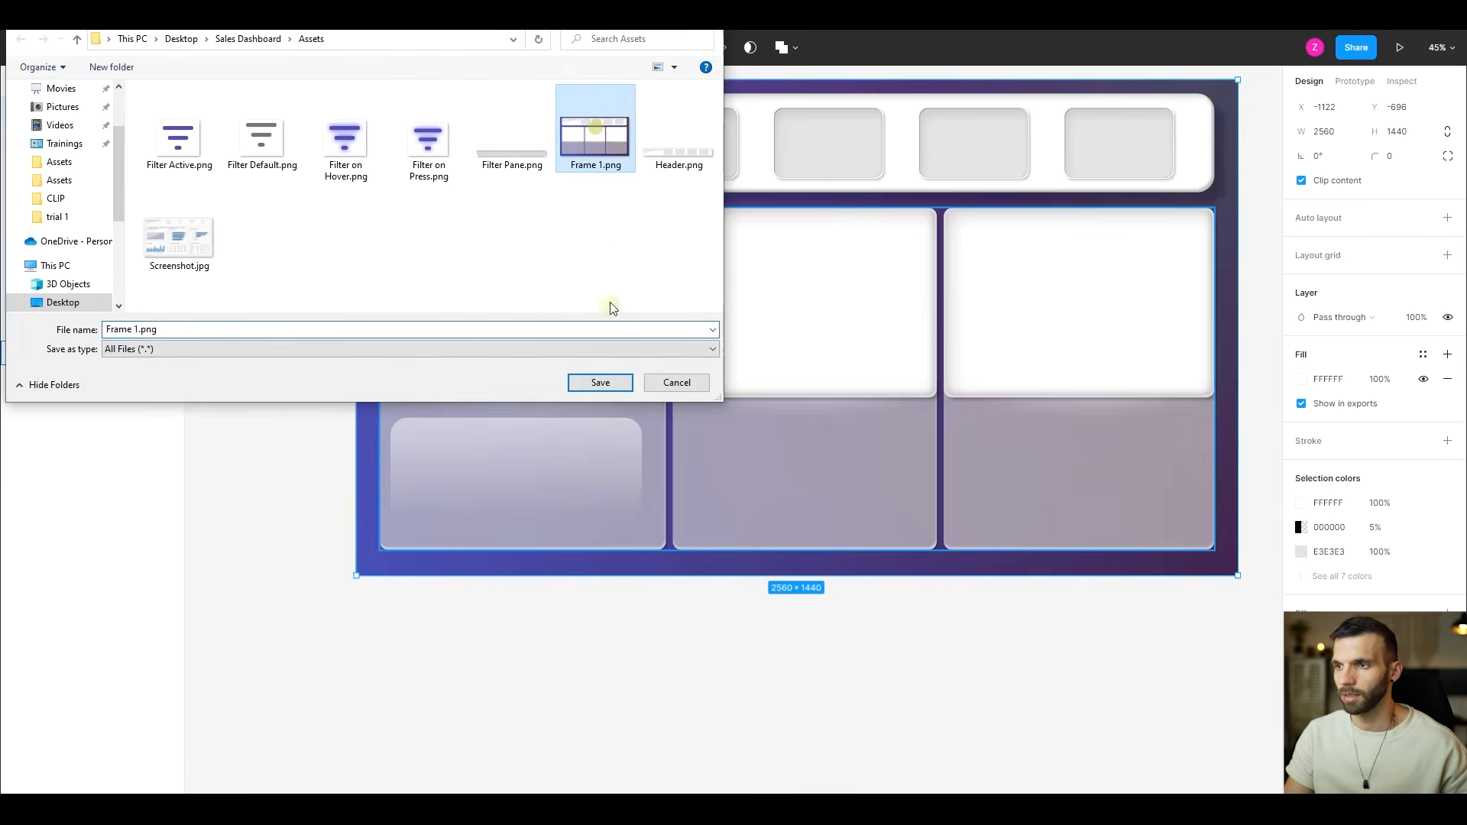
{"action": "left_click", "coordinate": [604, 384]}
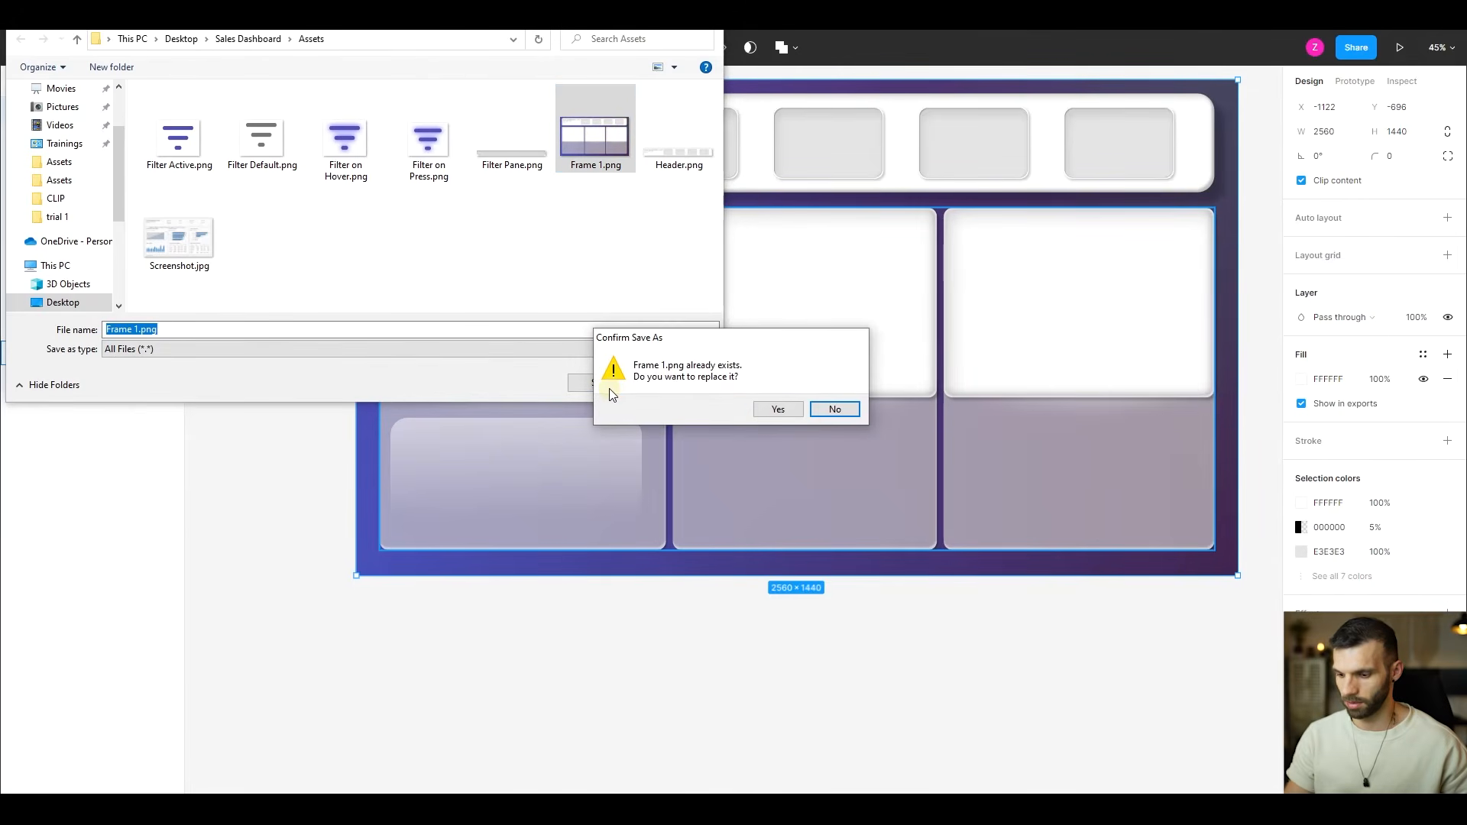
{"action": "key", "text": "Return"}
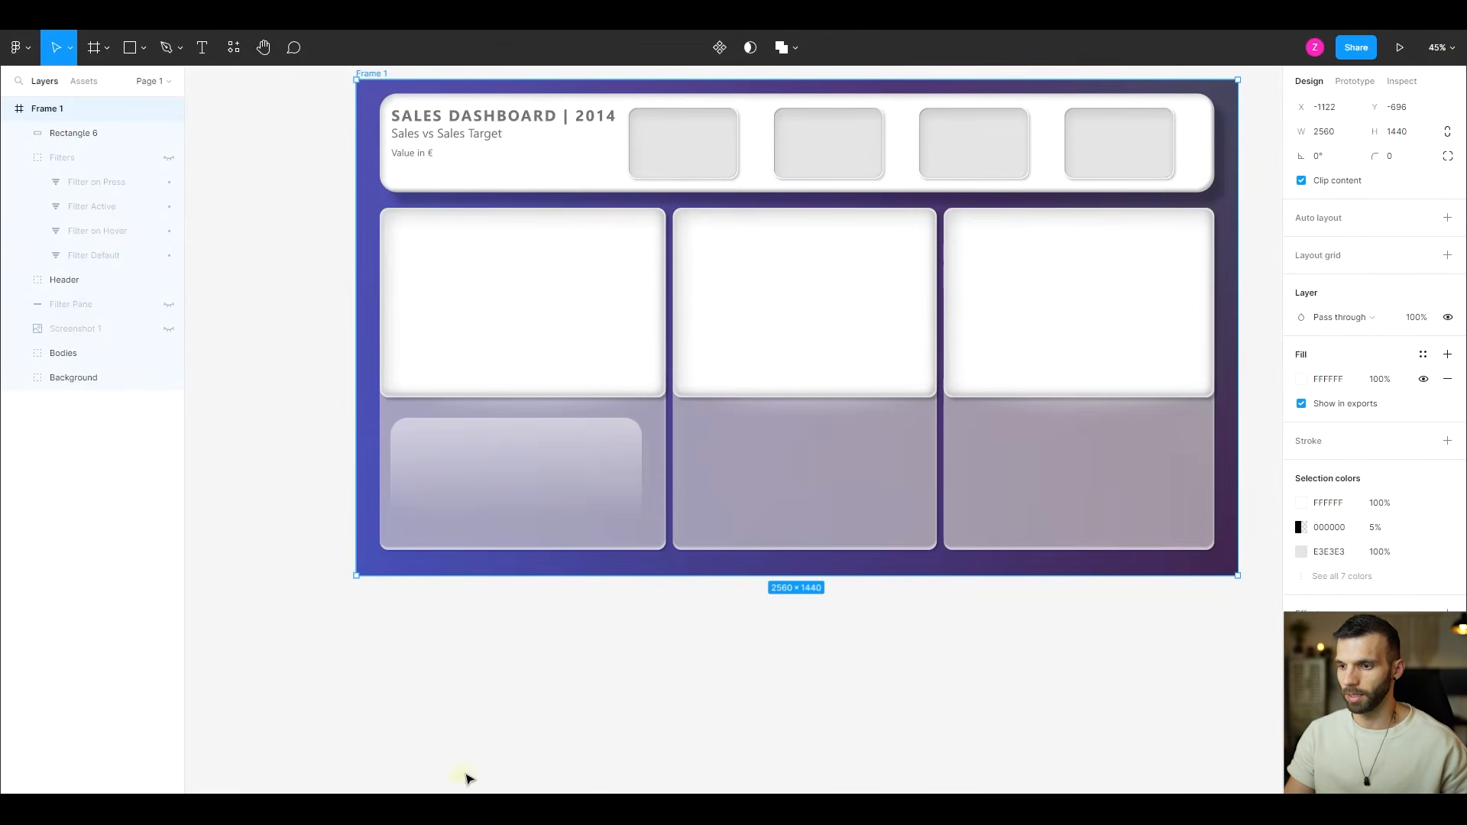
- Switch to Power BI, replace the "After" page's canvas background image with the re-exported "Frame 1.png" and set its image fit to Fit
{"action": "key", "text": "alt+Tab"}
{"action": "left_click", "coordinate": [562, 612]}
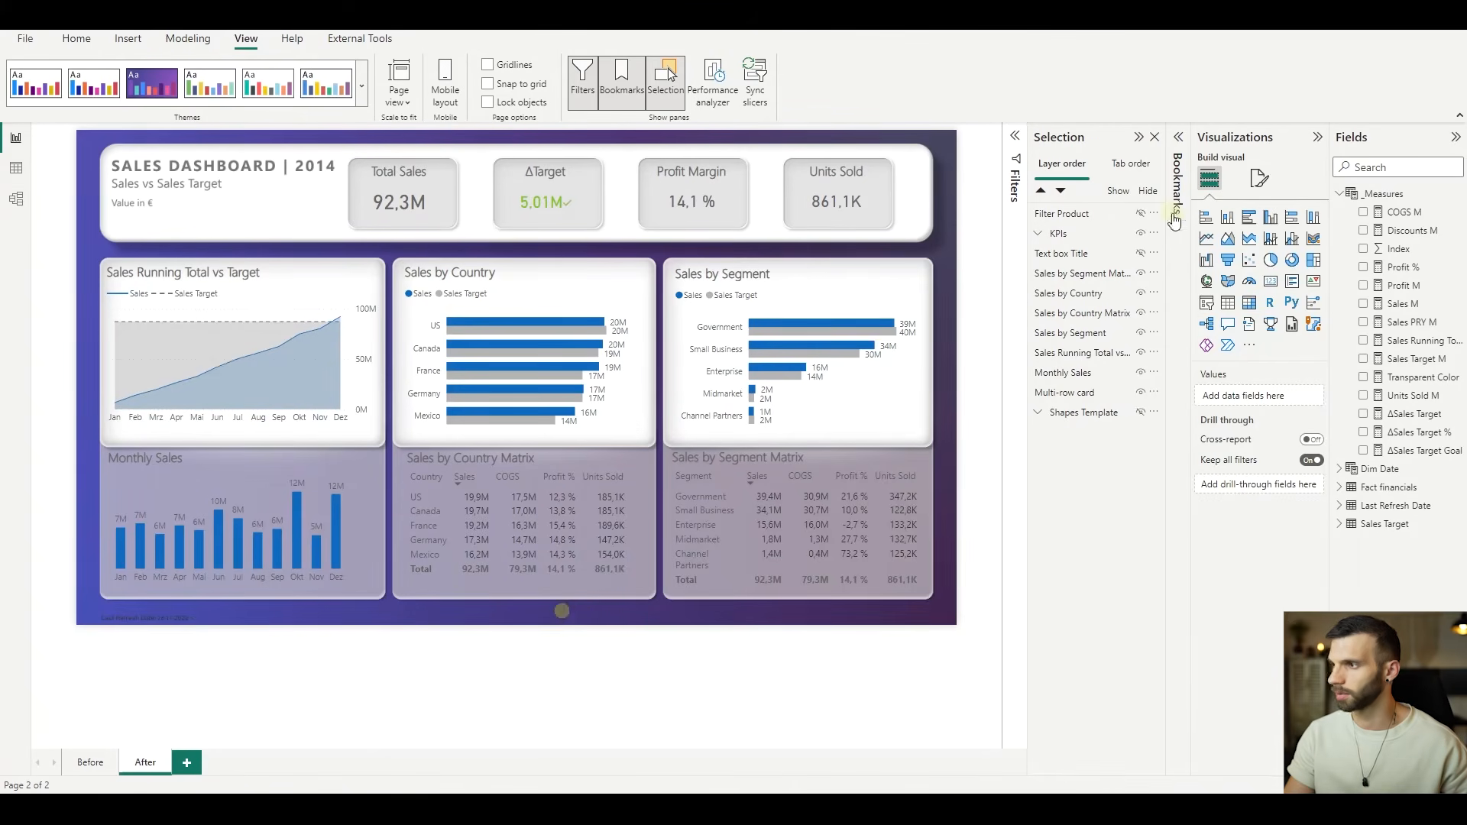
{"action": "left_click", "coordinate": [1257, 178]}
{"action": "left_click", "coordinate": [1254, 316]}
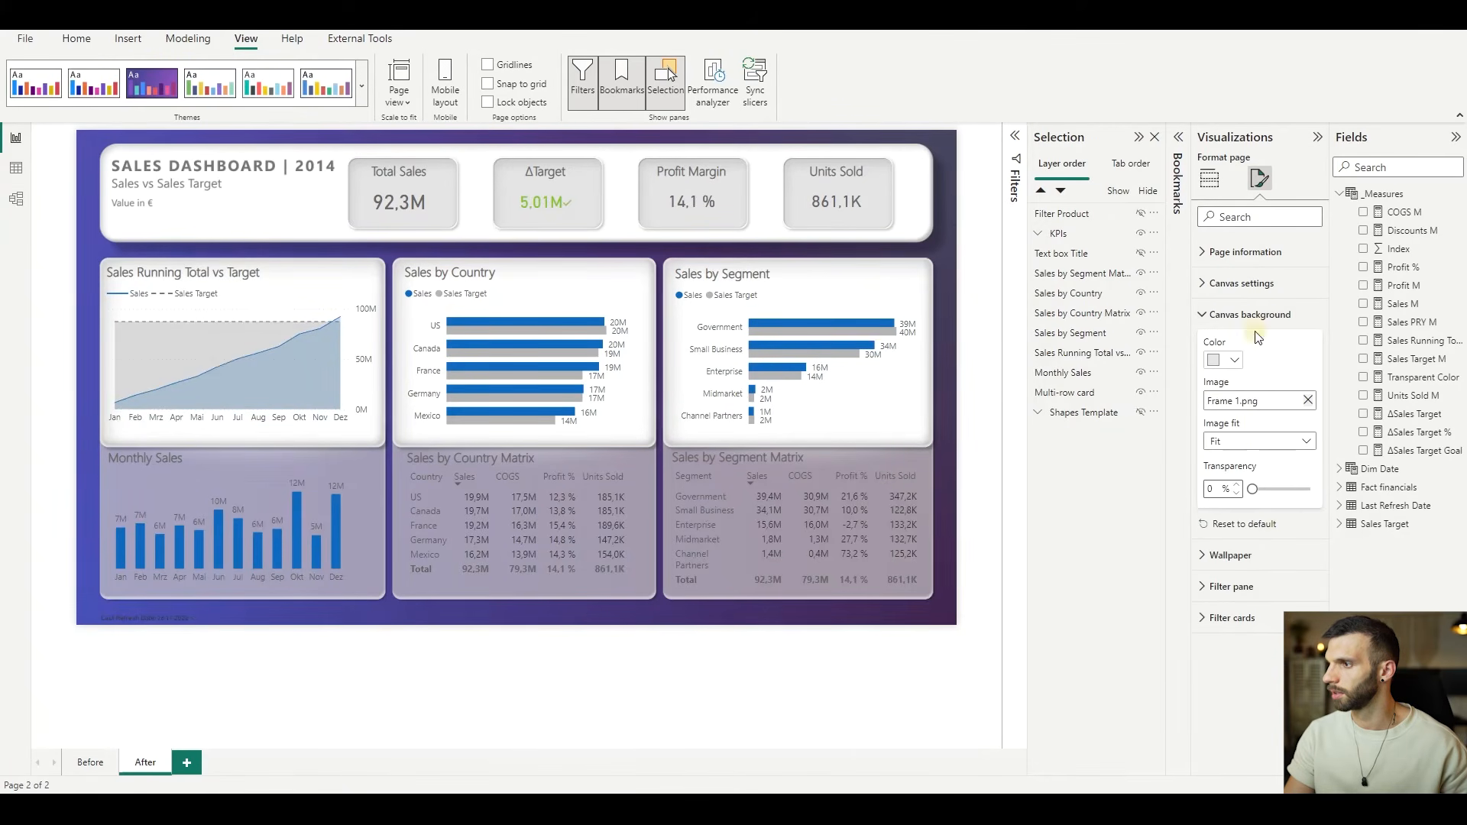
{"action": "left_click", "coordinate": [1307, 400]}
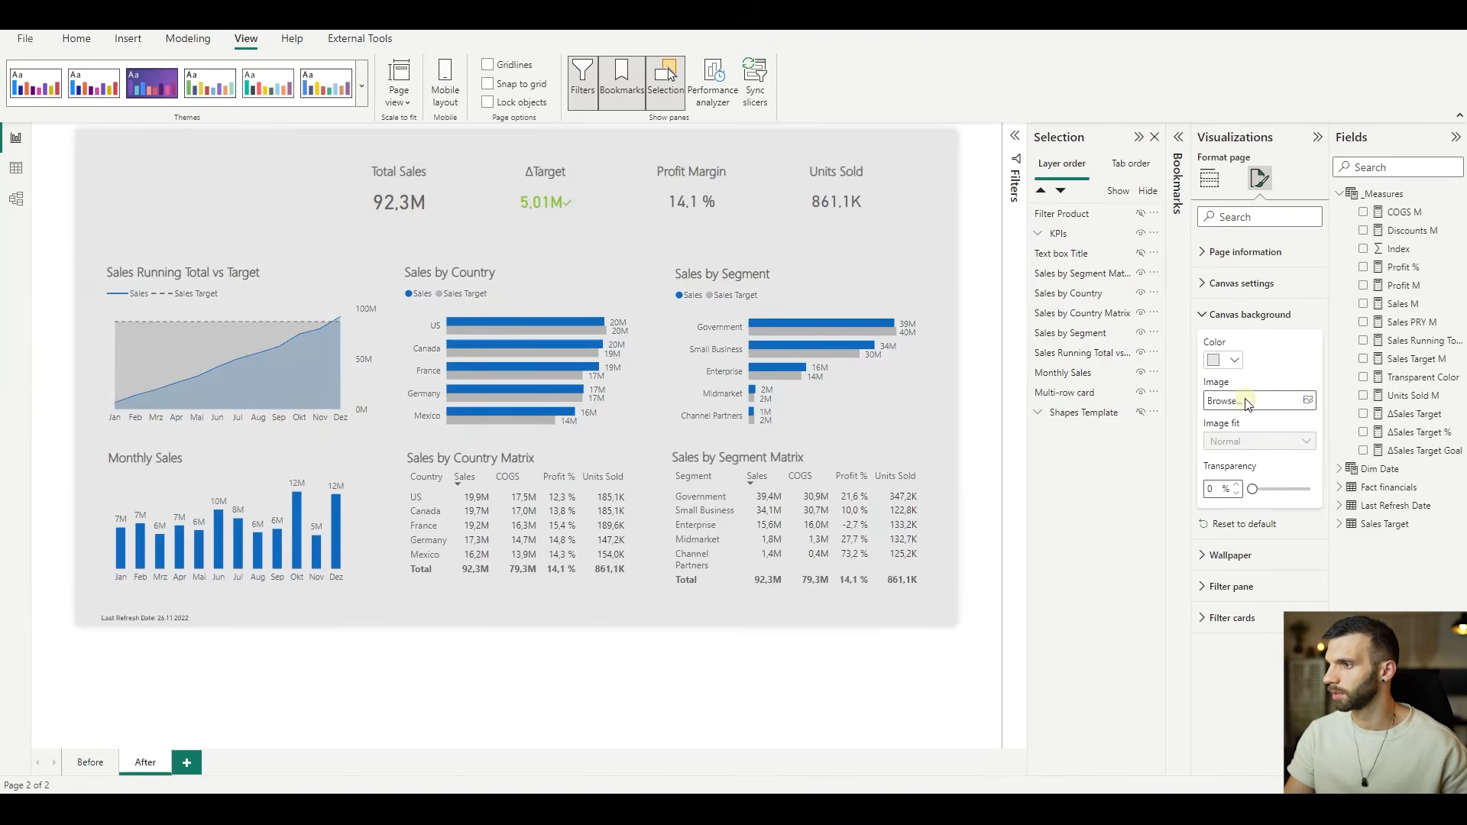
{"action": "left_click", "coordinate": [1247, 401]}
{"action": "left_click", "coordinate": [677, 128]}
{"action": "left_click", "coordinate": [606, 387]}
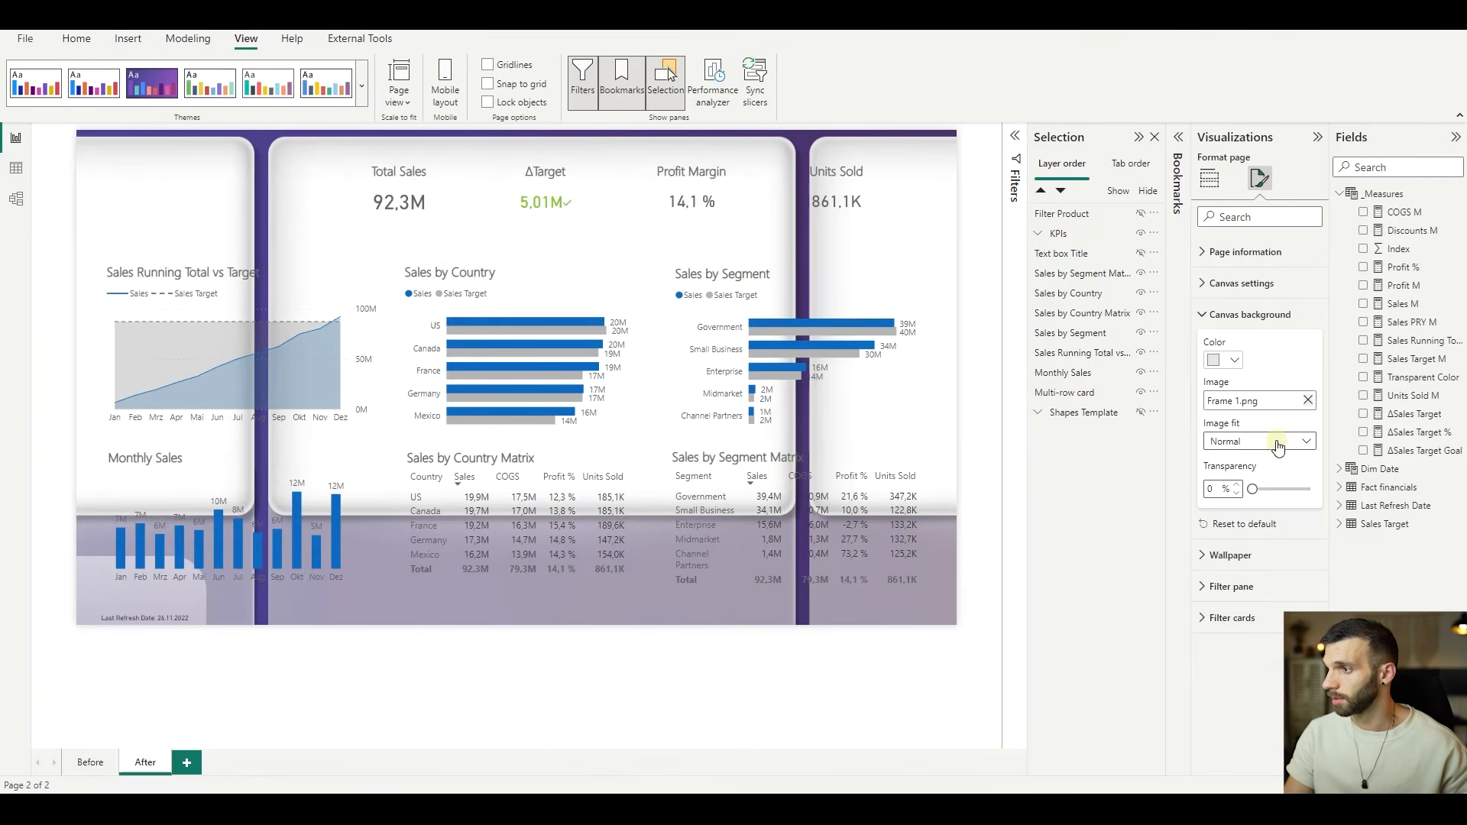
{"action": "left_click", "coordinate": [1279, 445]}
{"action": "left_click", "coordinate": [1260, 479]}
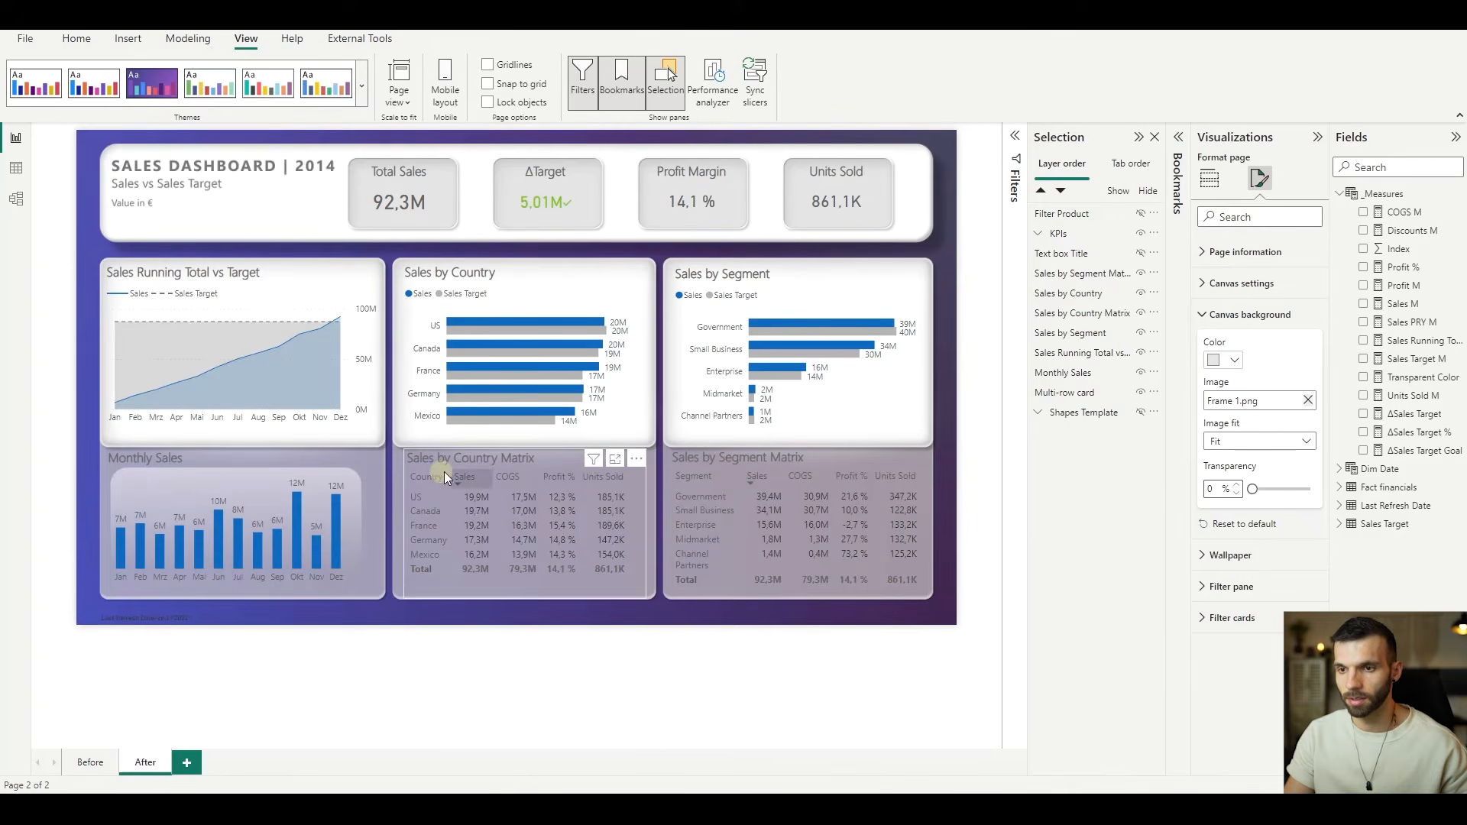
- Nudge the Monthly Sales chart within its panel and align the KPI cards, including Total Sales, with their header tiles
{"action": "left_click", "coordinate": [162, 483]}
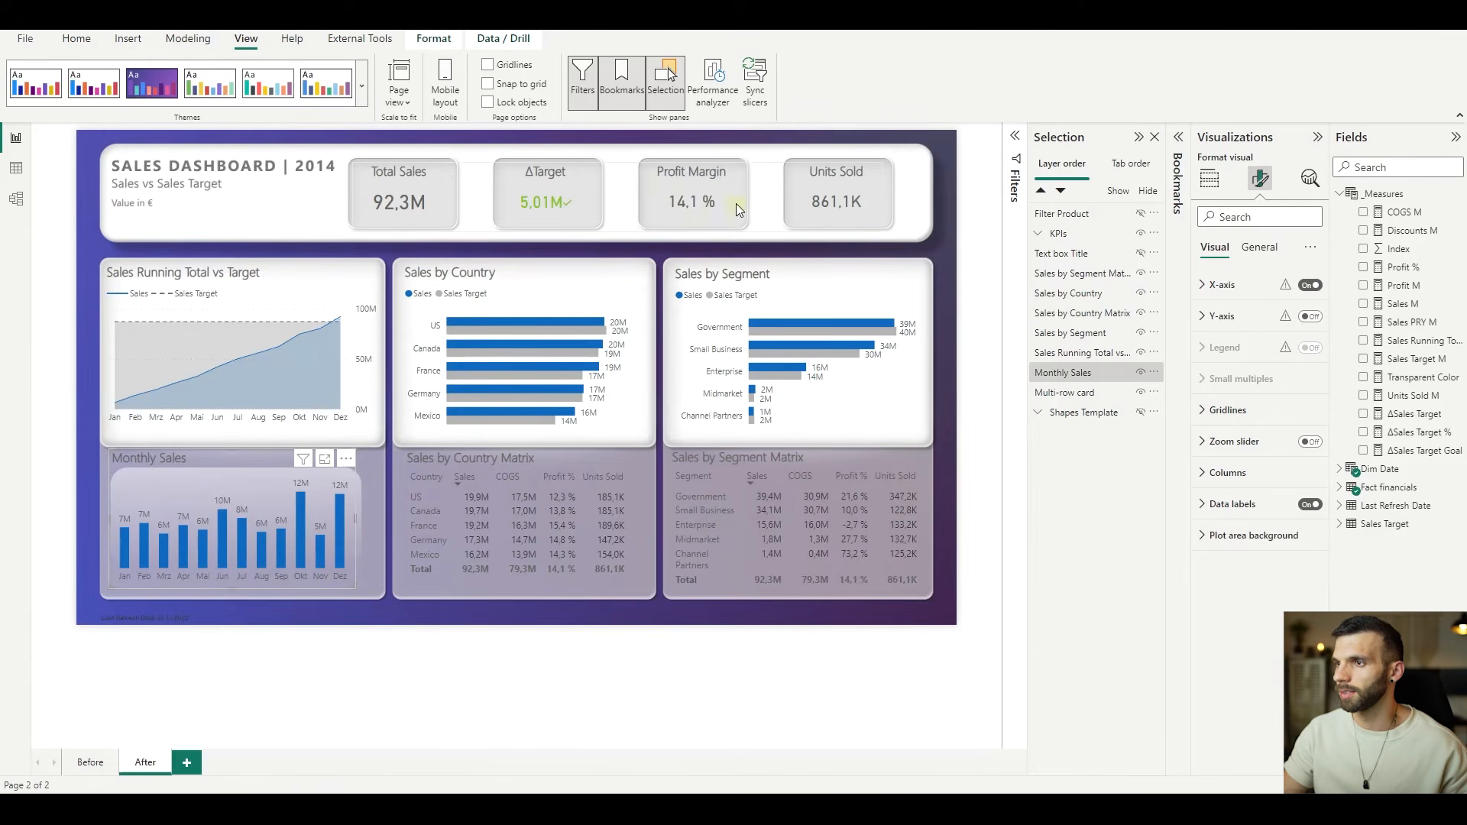
{"action": "left_click", "coordinate": [841, 188]}
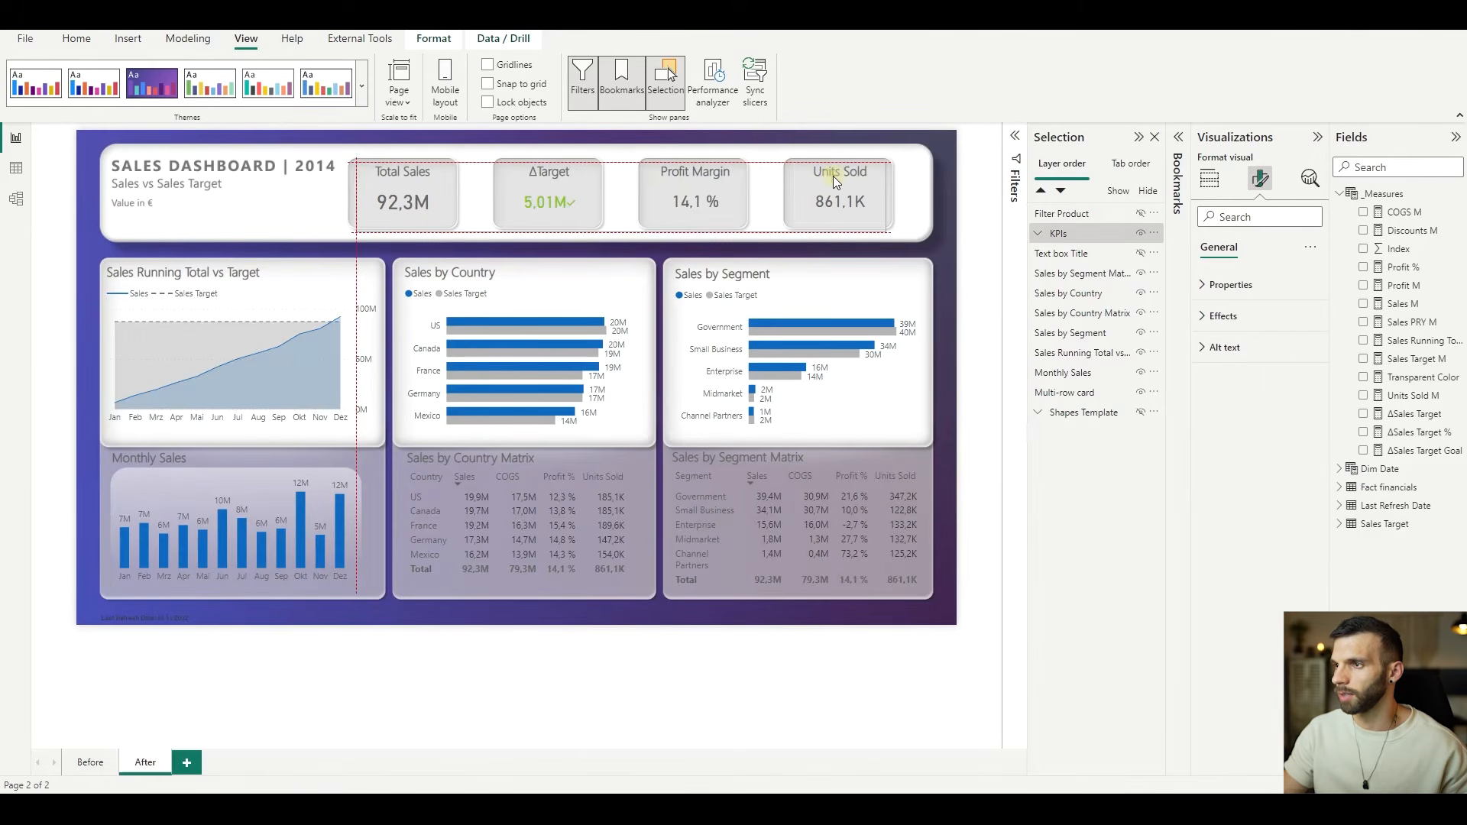
{"action": "left_click", "coordinate": [834, 177]}
{"action": "left_click", "coordinate": [397, 190]}
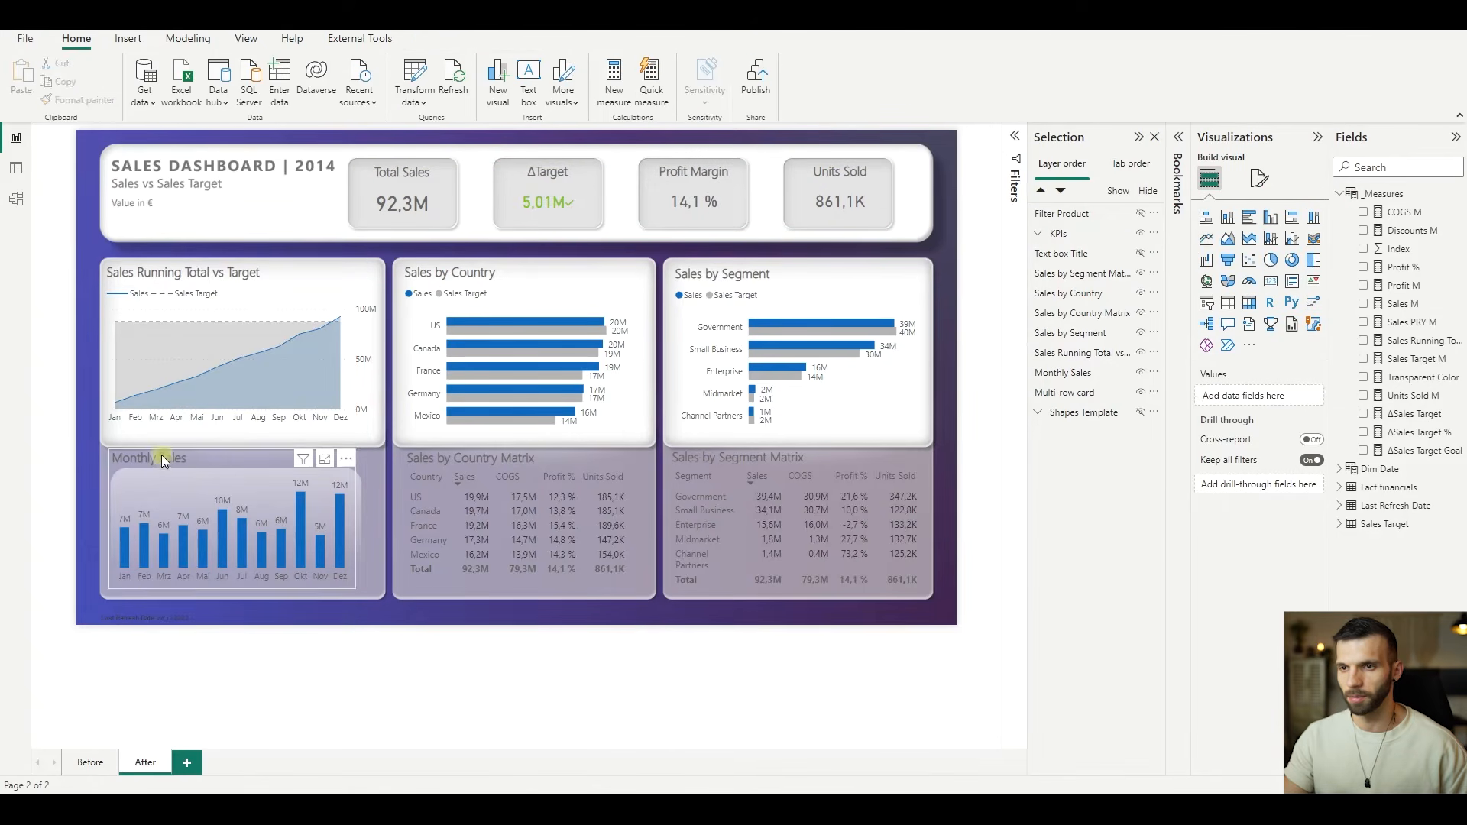
- Move the Monthly Sales, Sales by Country Matrix and Sales by Segment Matrix visuals slightly down together
{"action": "left_click", "coordinate": [162, 455]}
{"action": "left_click", "coordinate": [492, 464], "text": "ctrl"}
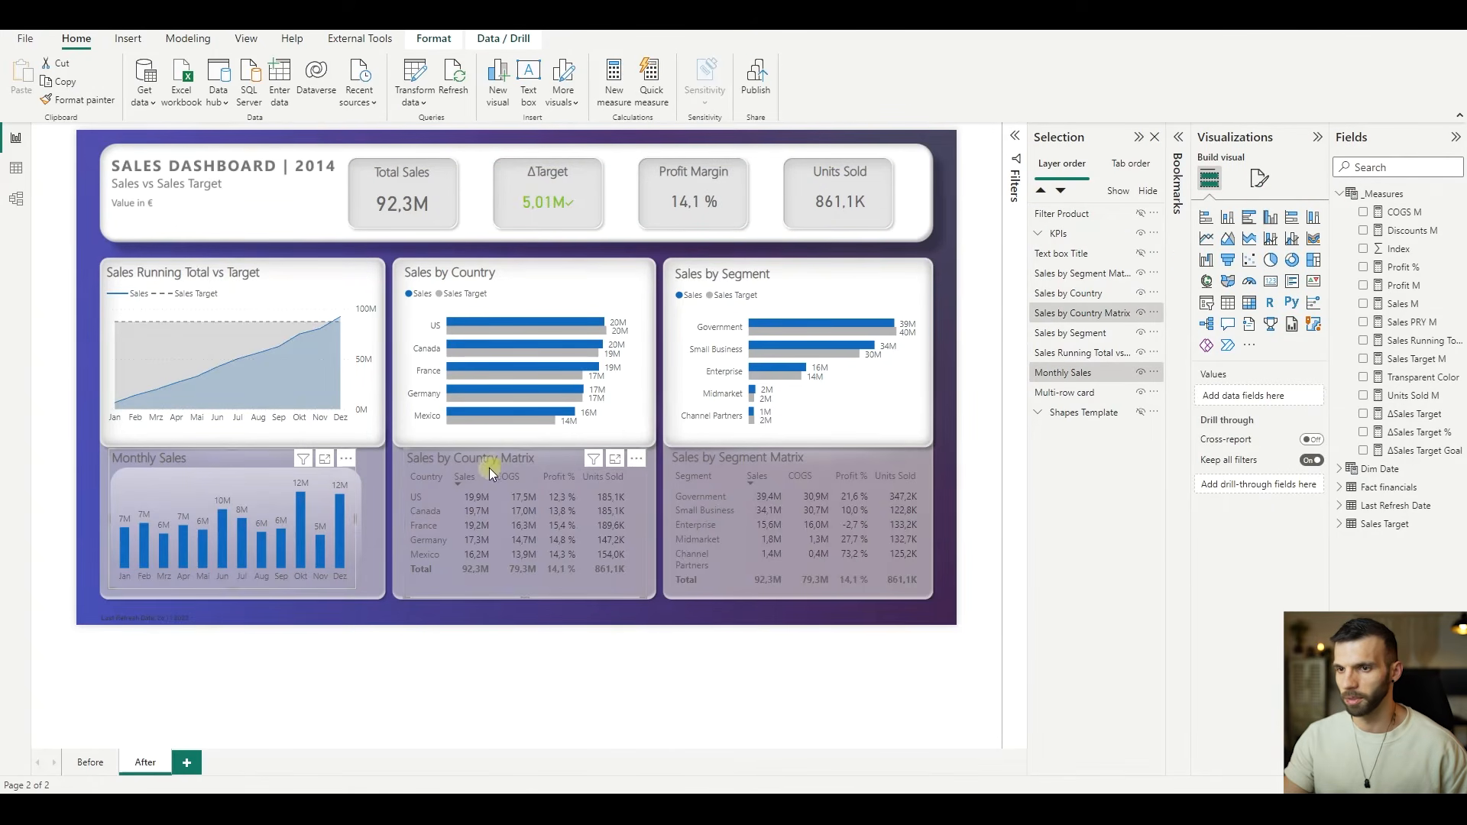
{"action": "left_click", "coordinate": [739, 463], "text": "ctrl"}
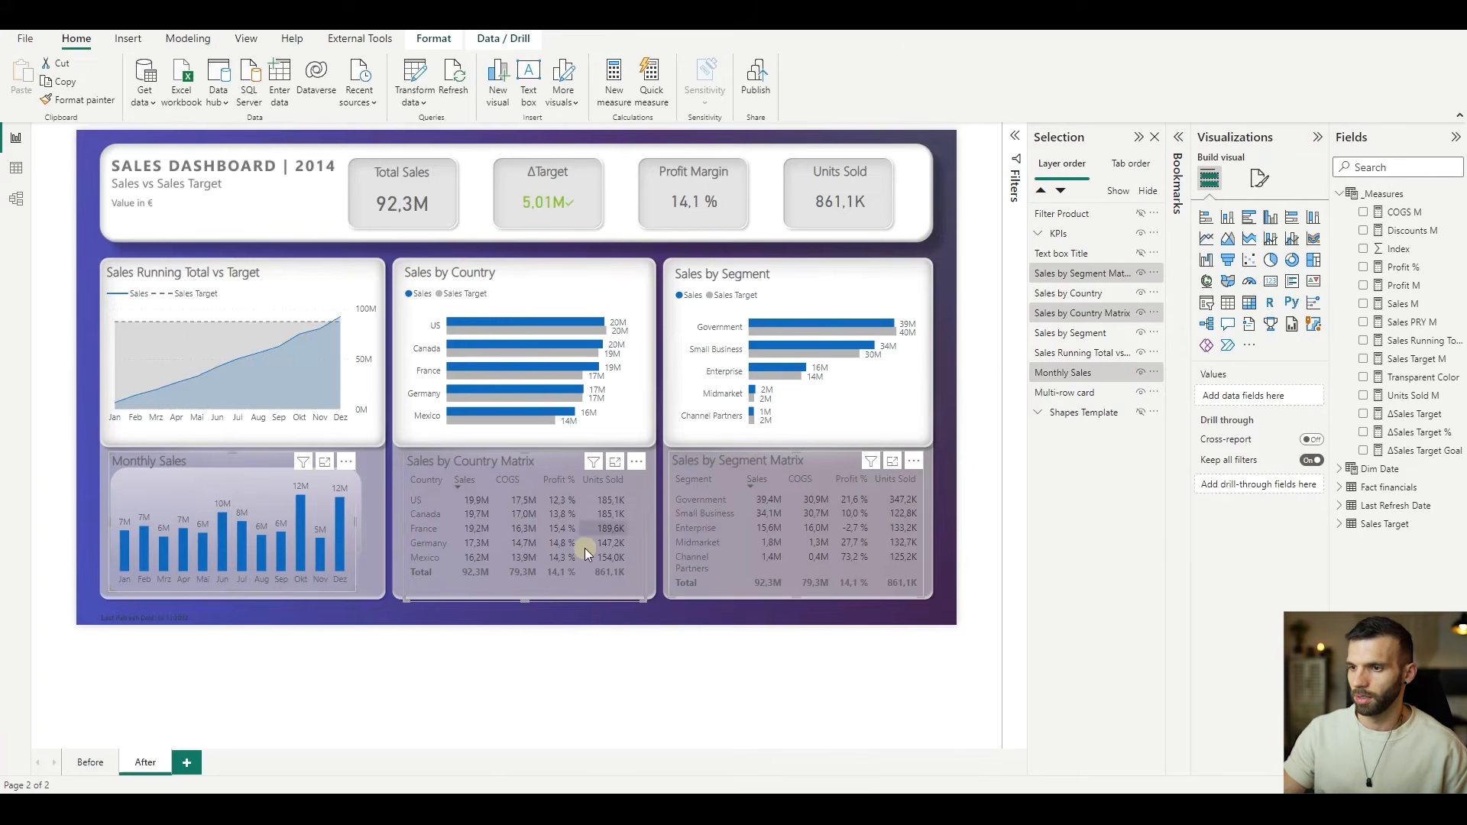
{"action": "left_click", "coordinate": [584, 613]}
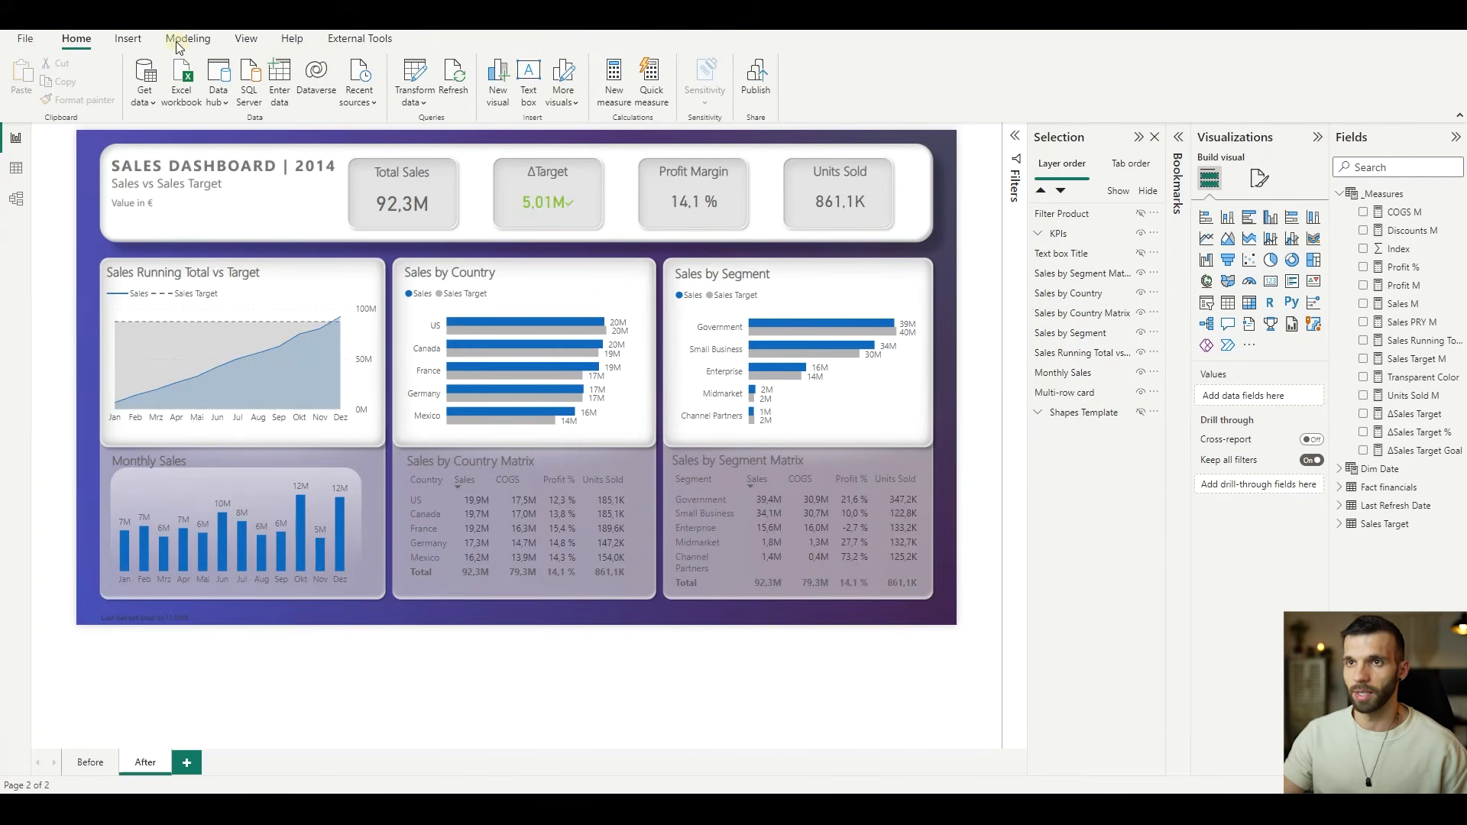
- Insert a blank button and place it below the "Value in €" text at the header's lower-left corner
{"action": "left_click", "coordinate": [128, 38]}
{"action": "left_click", "coordinate": [533, 104]}
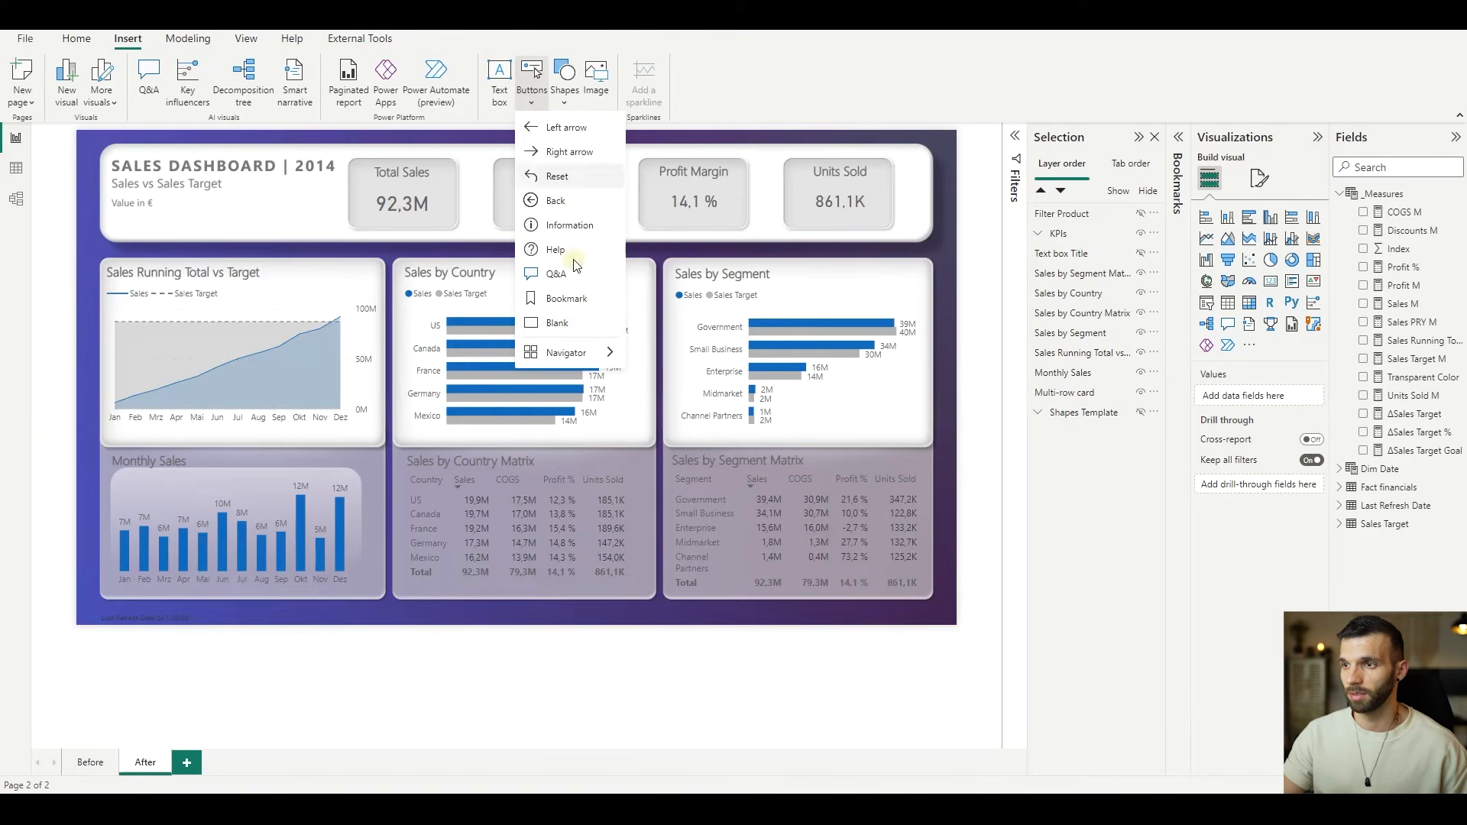
{"action": "left_click", "coordinate": [574, 327]}
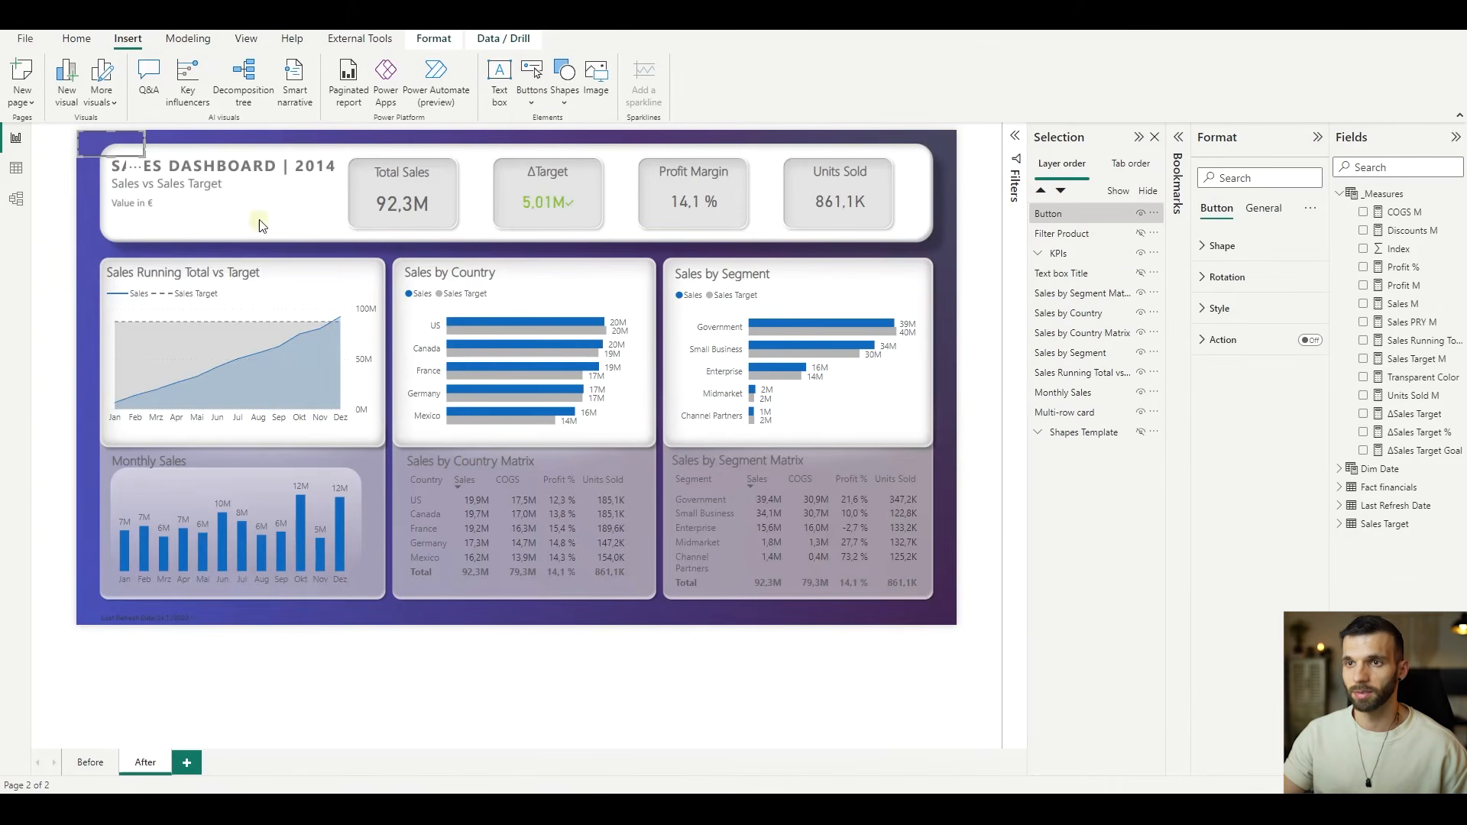
{"action": "left_click", "coordinate": [1215, 208]}
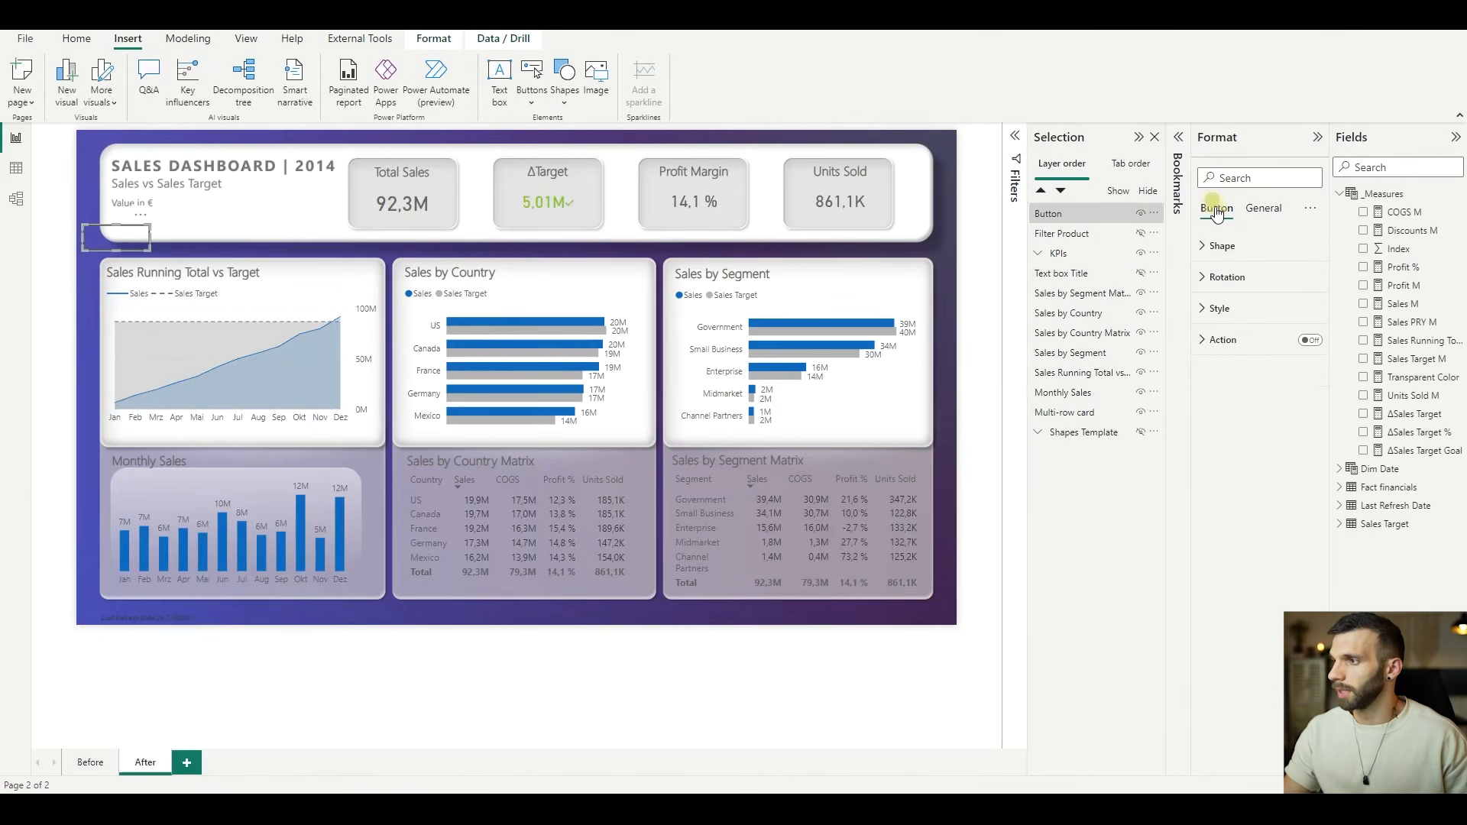
- In the blank button's default state style, turn the border off and the fill on, and show the fill settings
{"action": "left_click", "coordinate": [1221, 308]}
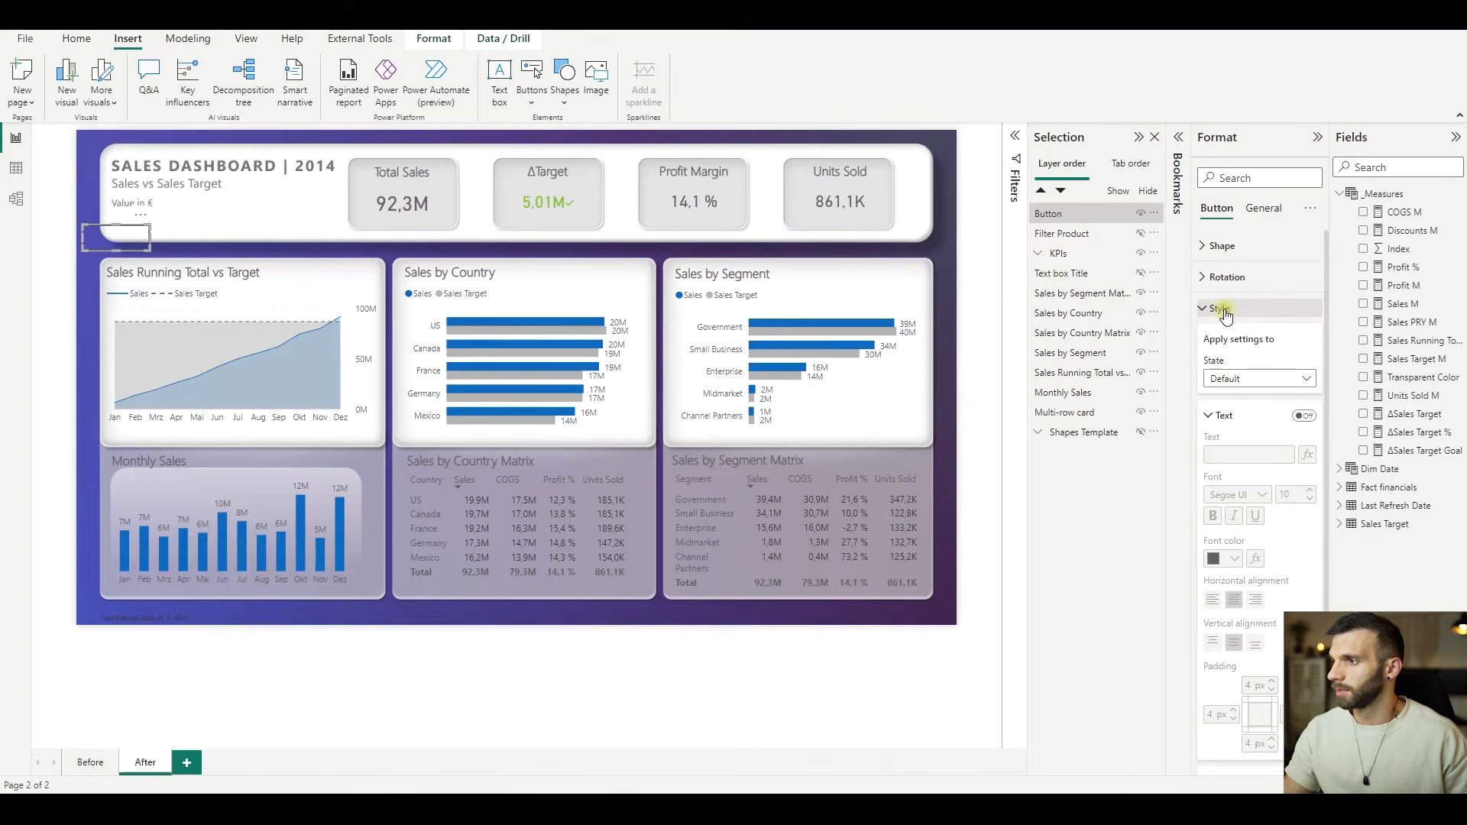
{"action": "left_click", "coordinate": [1254, 379]}
{"action": "left_click", "coordinate": [1254, 382]}
{"action": "scroll", "coordinate": [1232, 371], "scroll_direction": "down", "scroll_amount": 1}
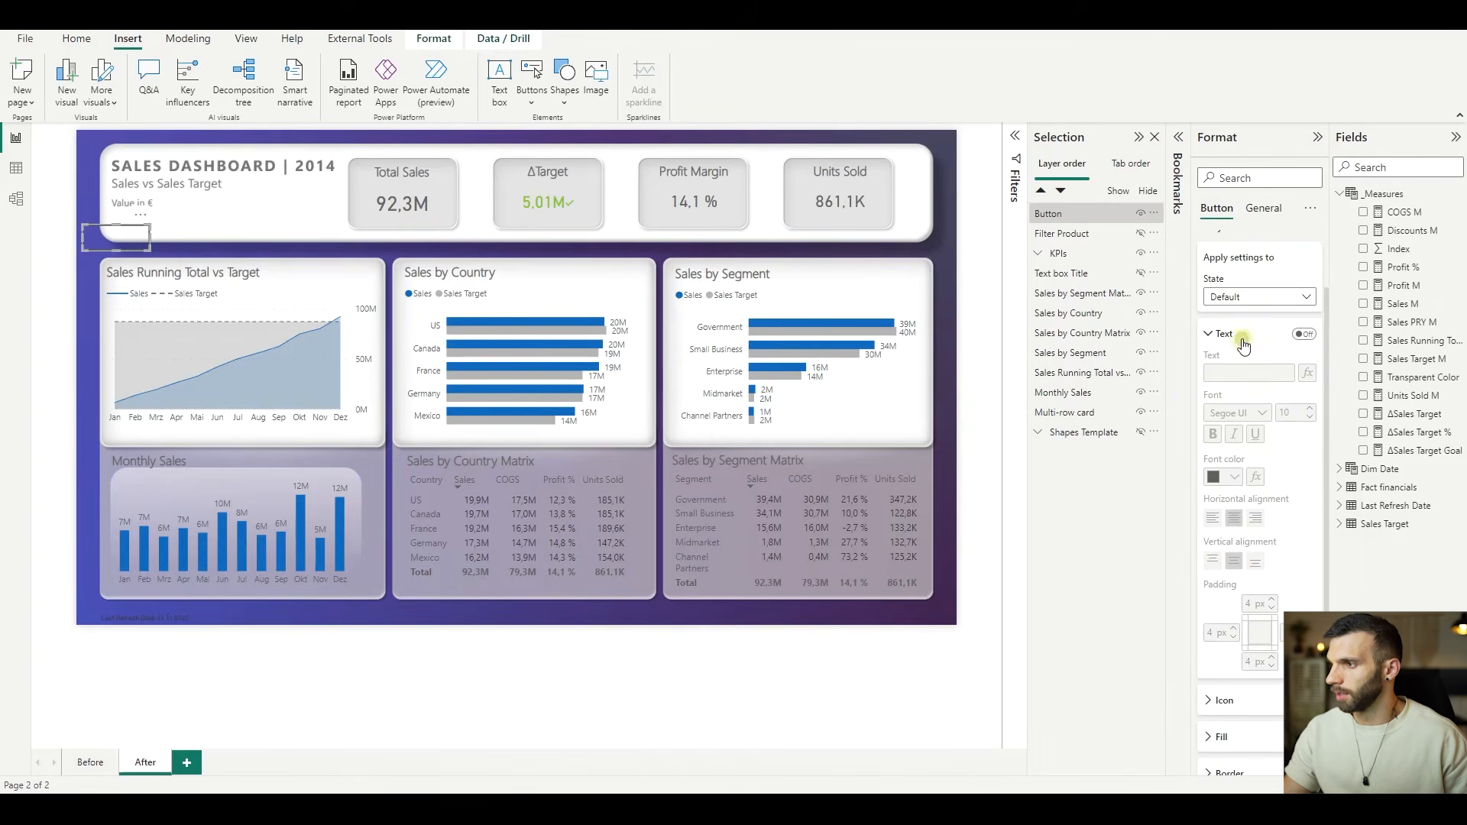
{"action": "left_click", "coordinate": [1243, 343]}
{"action": "left_click", "coordinate": [1308, 453]}
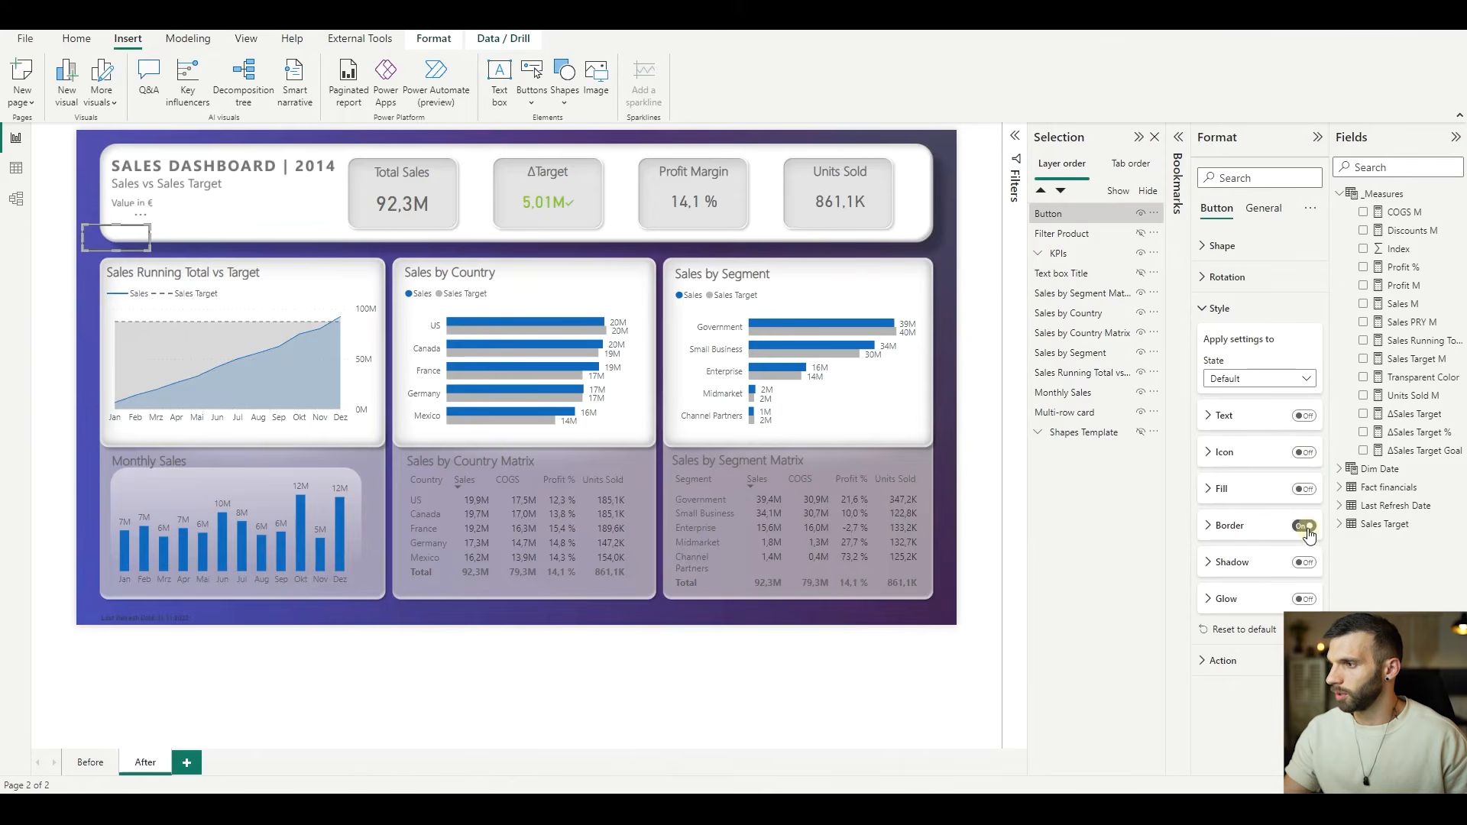
{"action": "left_click", "coordinate": [1304, 489]}
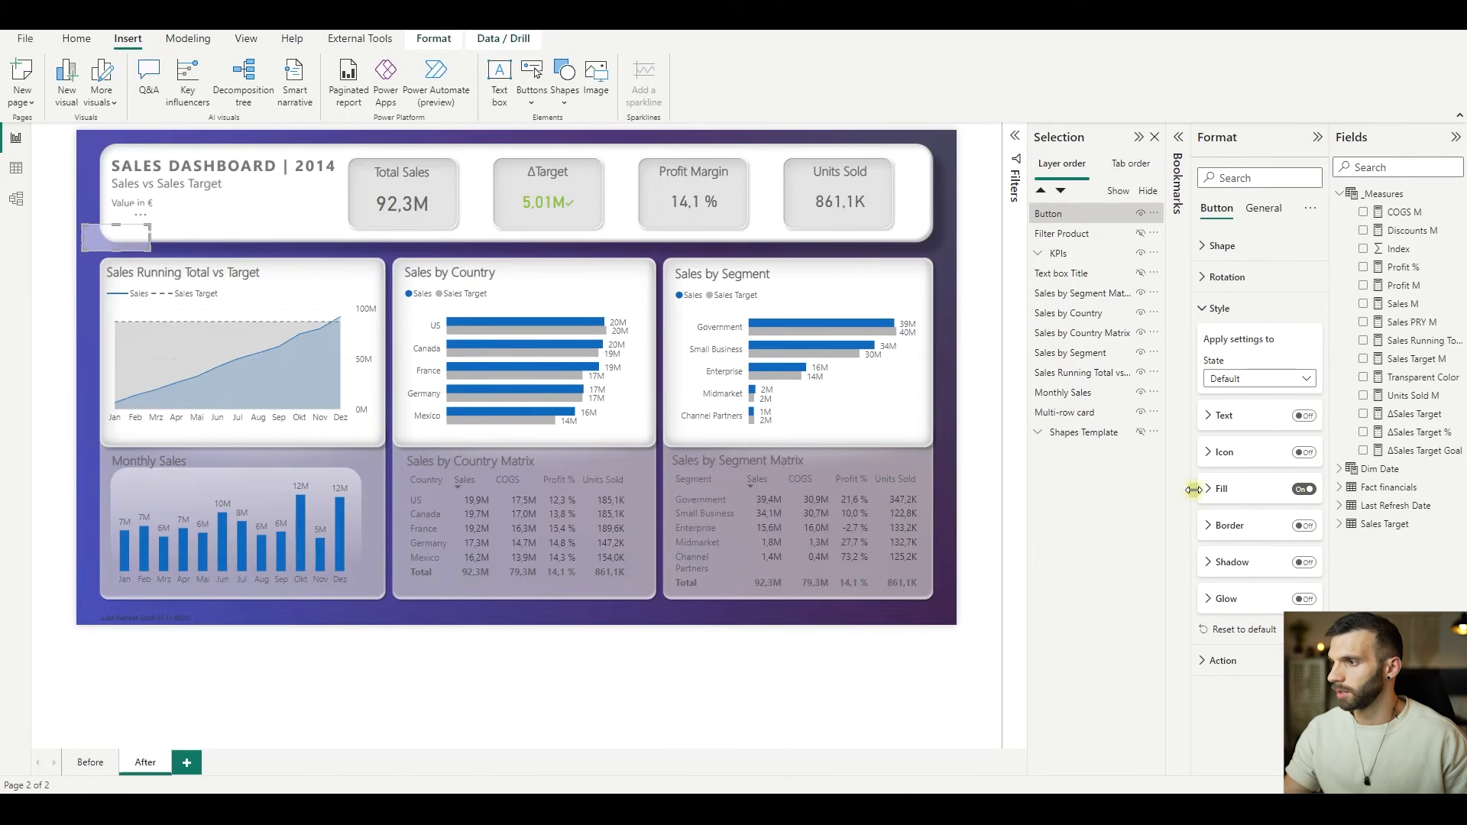
{"action": "left_click", "coordinate": [1211, 488]}
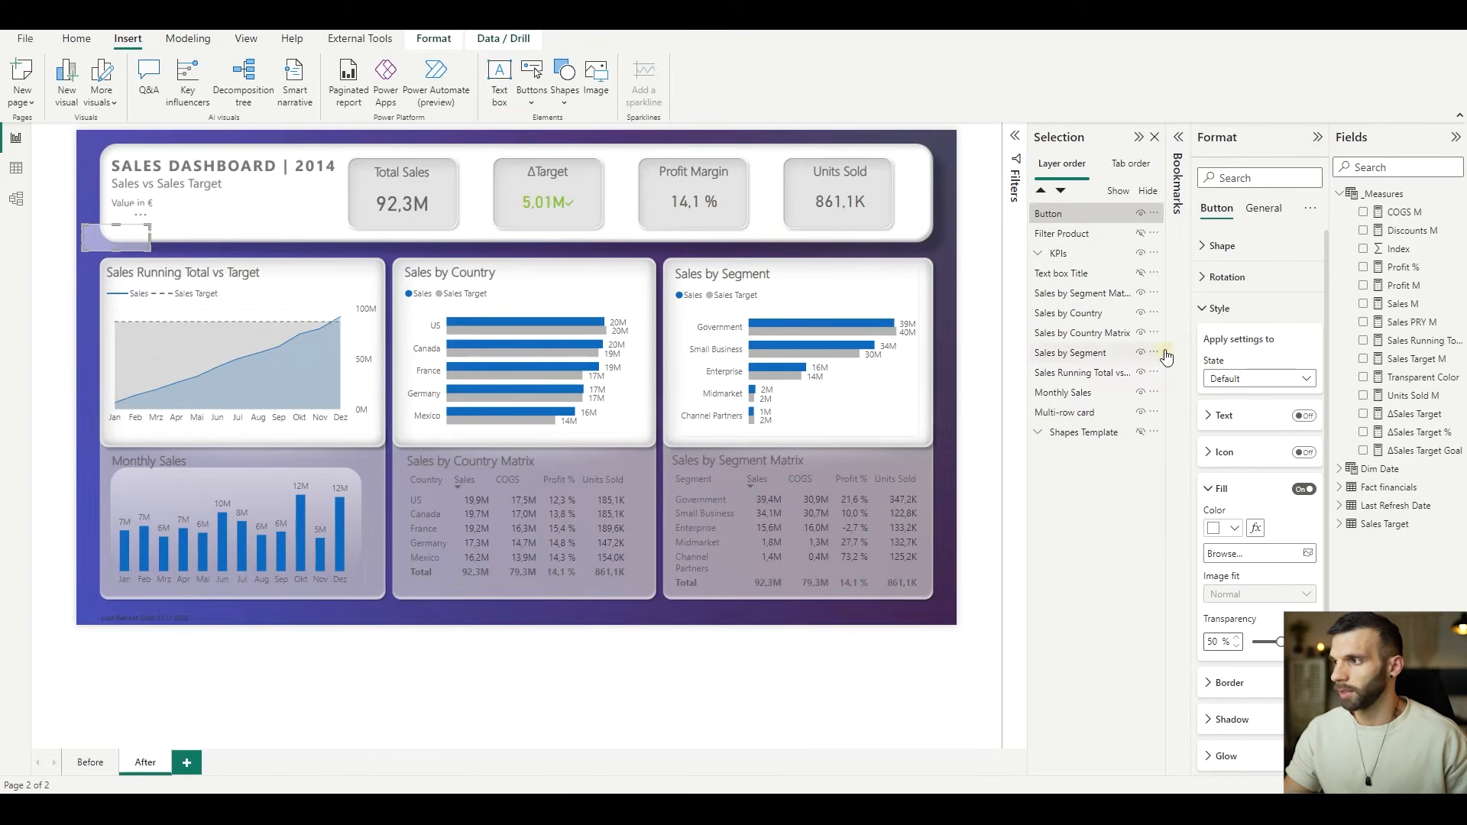
- Check the Transparent Color measure's formula, and base the button's default fill color on that measure using the Field value format style
{"action": "left_click", "coordinate": [1415, 378]}
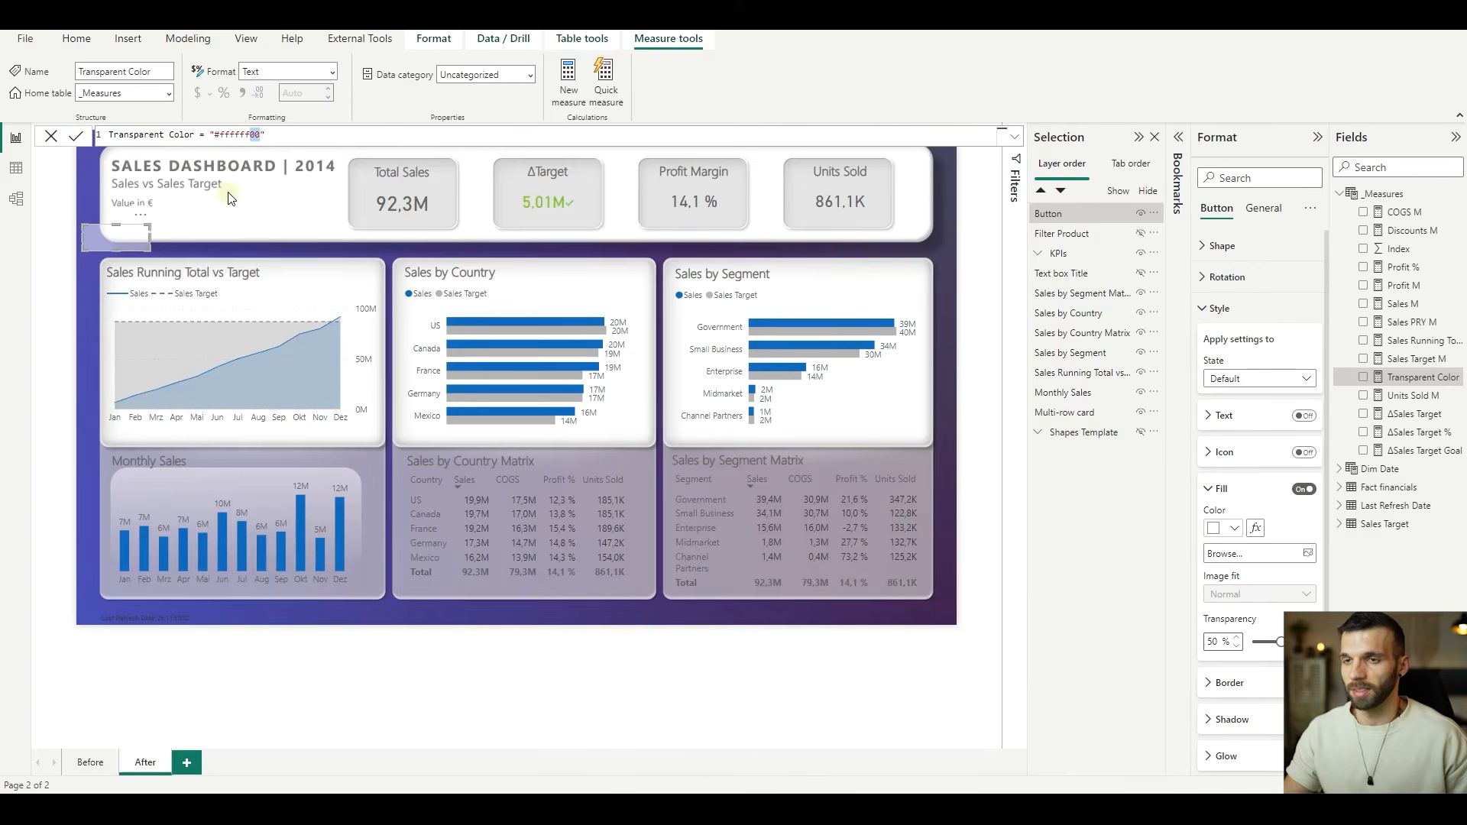
{"action": "left_click", "coordinate": [51, 131]}
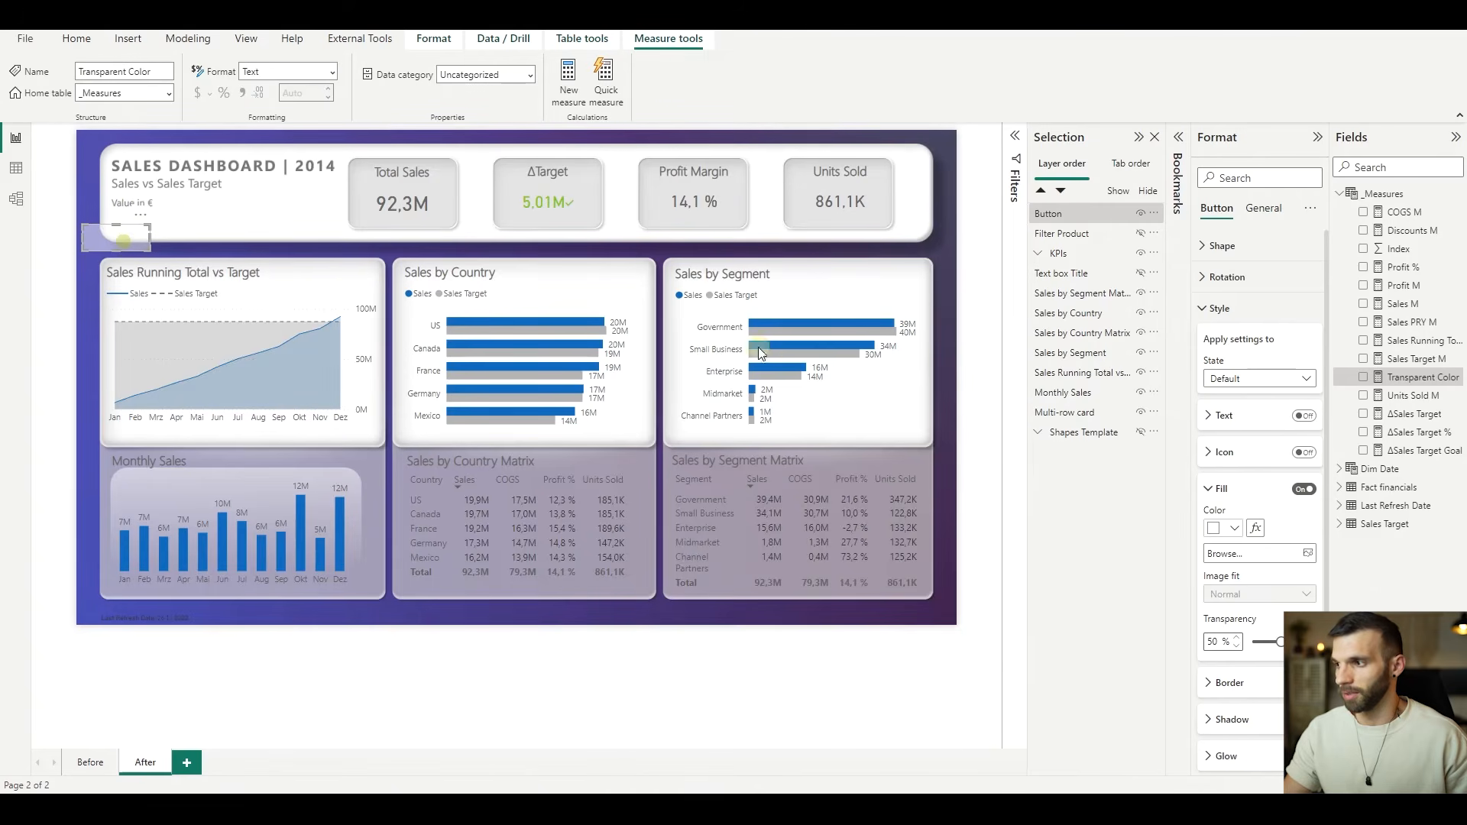
{"action": "left_click", "coordinate": [1254, 529]}
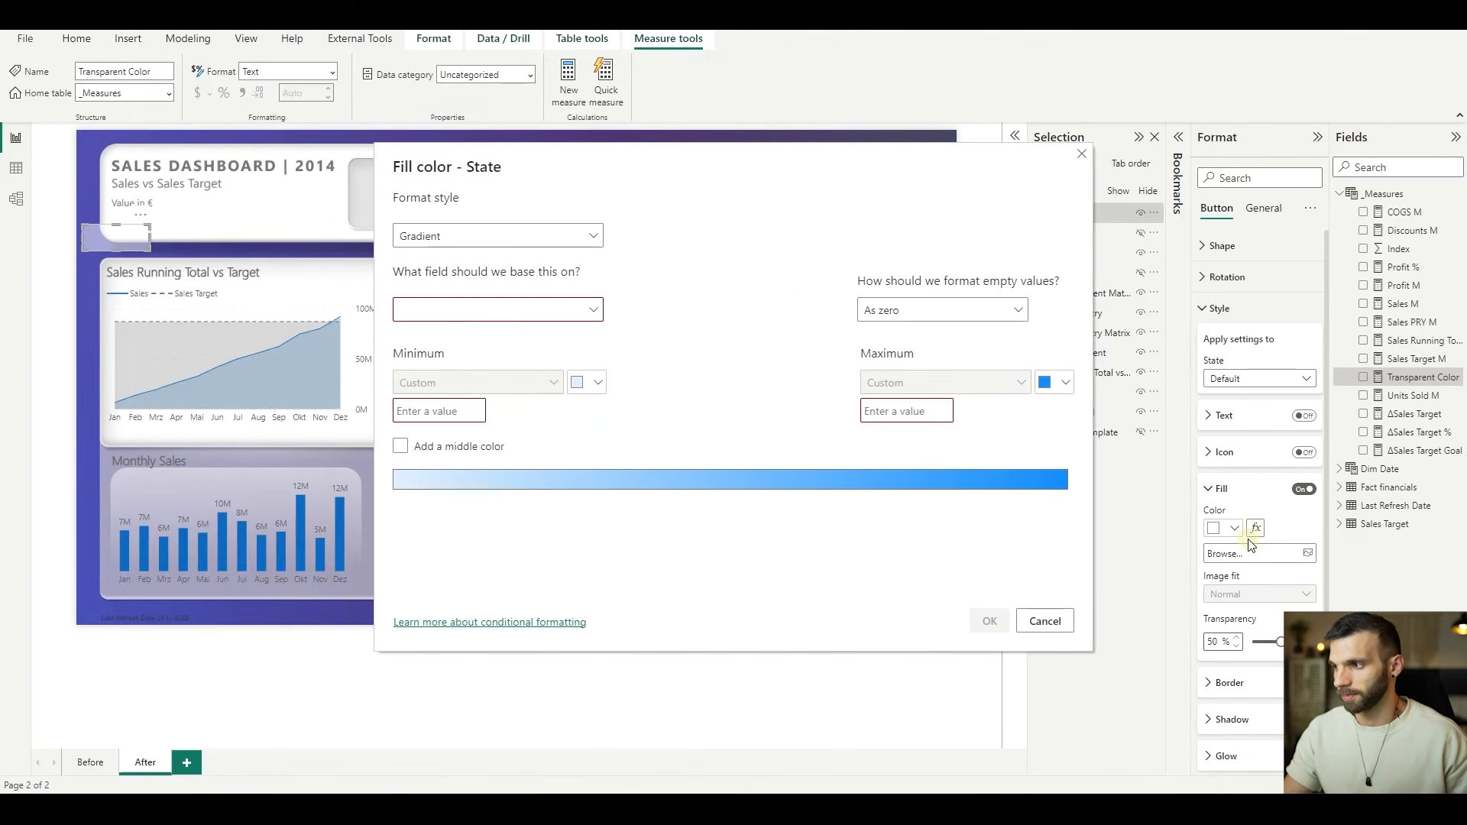
{"action": "left_click", "coordinate": [590, 237]}
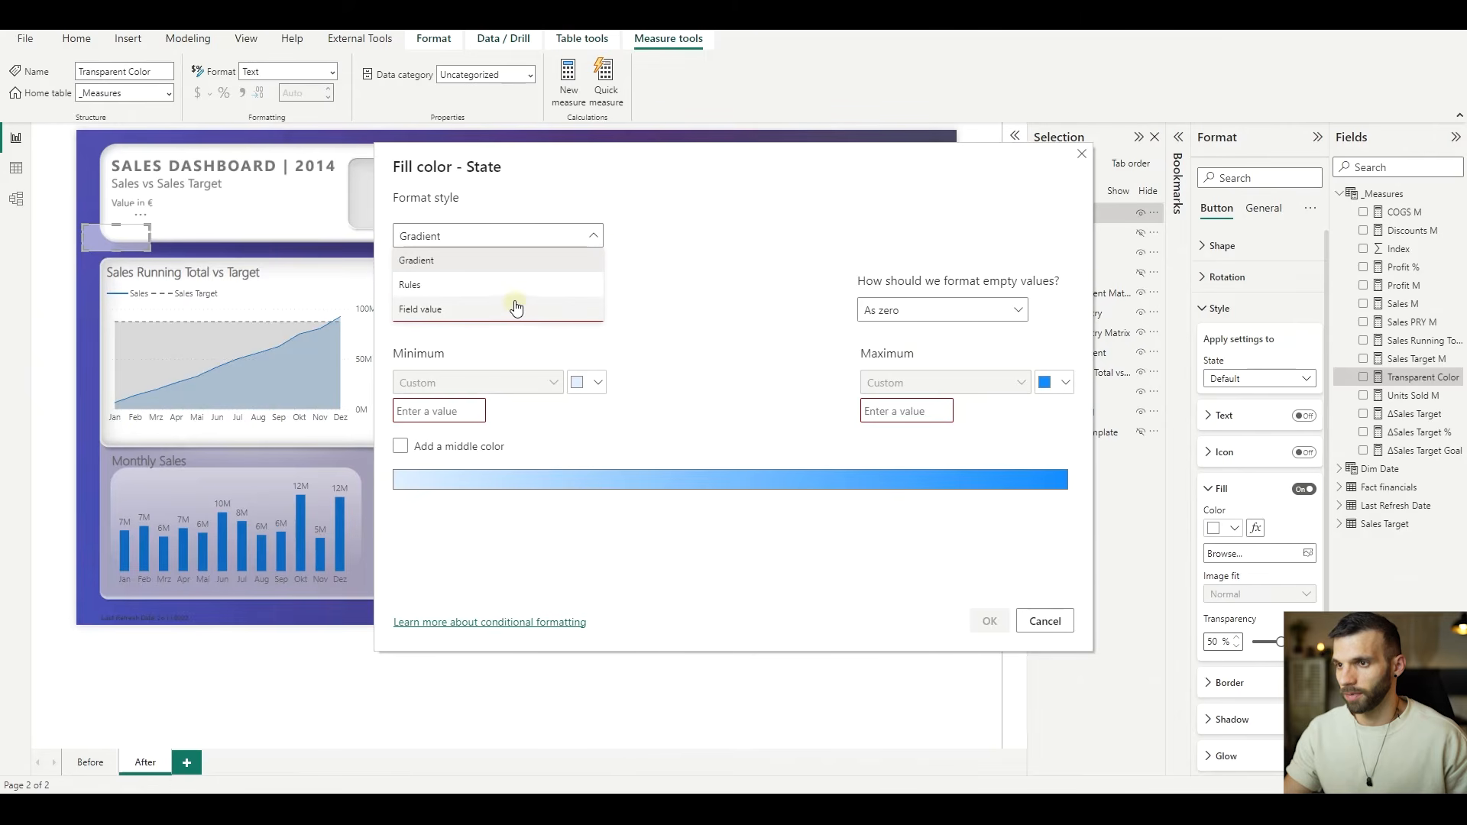
{"action": "left_click", "coordinate": [517, 309]}
{"action": "left_click", "coordinate": [504, 310]}
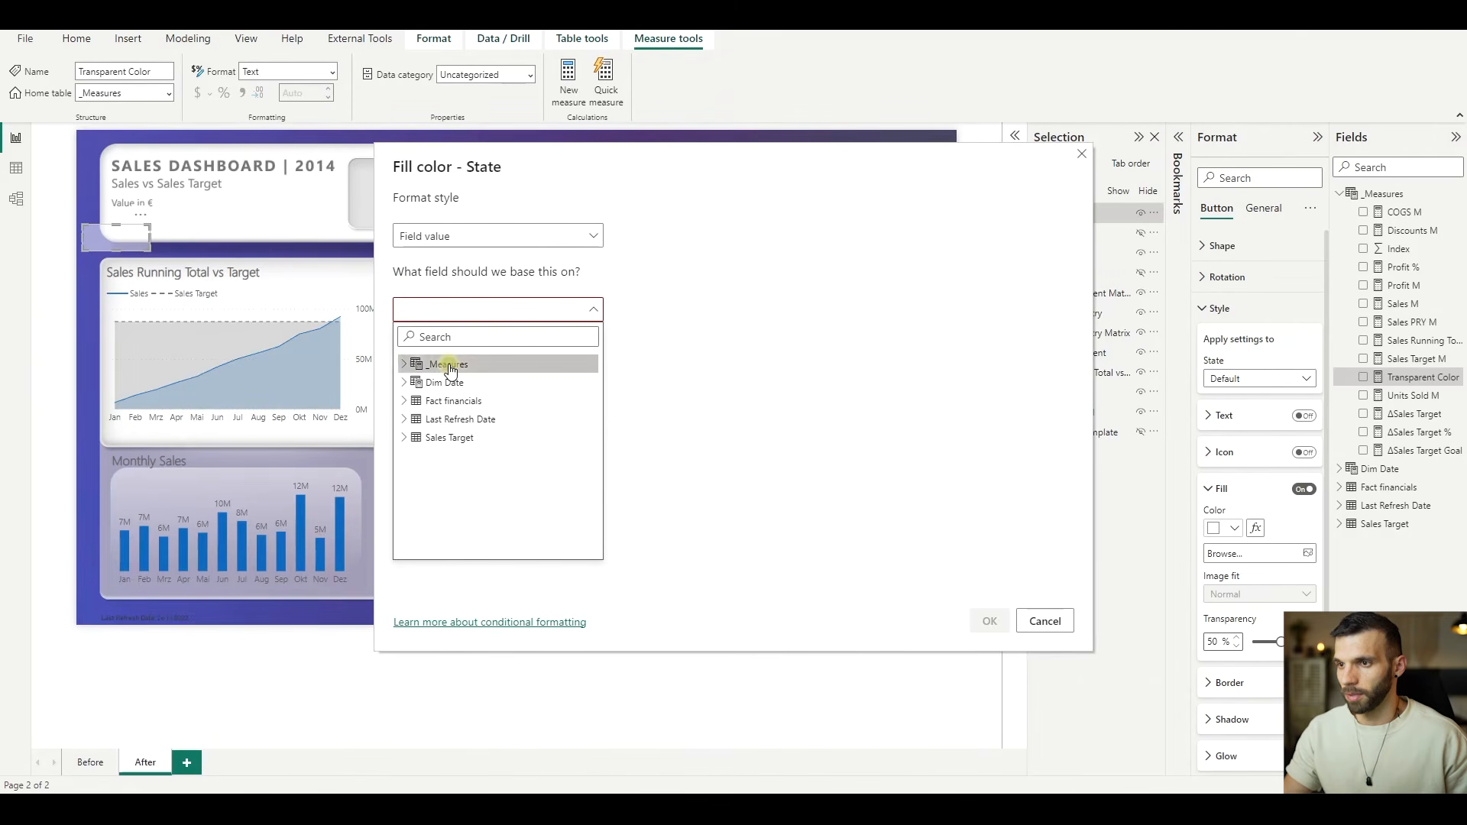
{"action": "left_click", "coordinate": [405, 364]}
{"action": "left_click", "coordinate": [466, 549]}
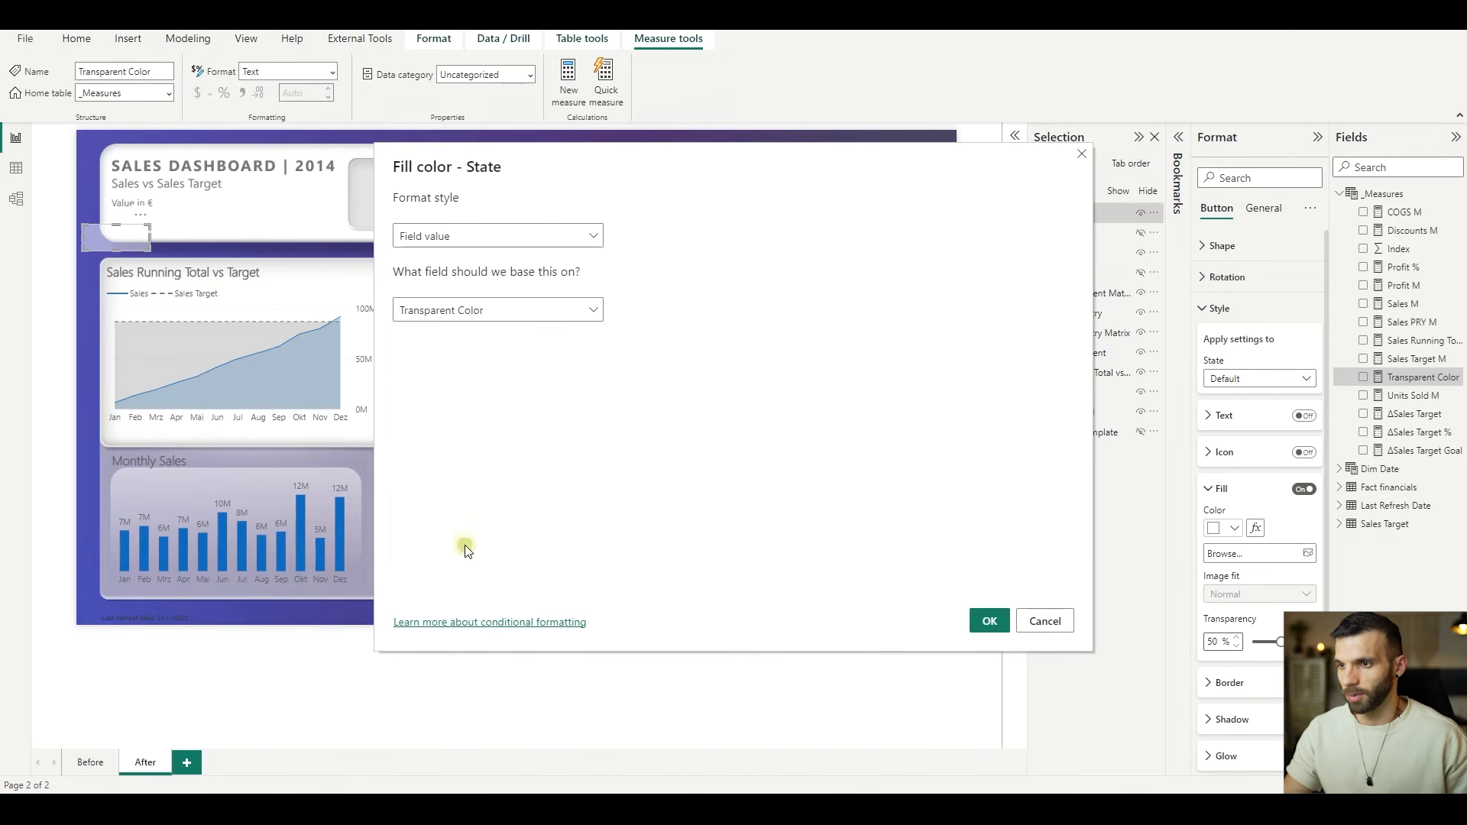
{"action": "left_click", "coordinate": [989, 621]}
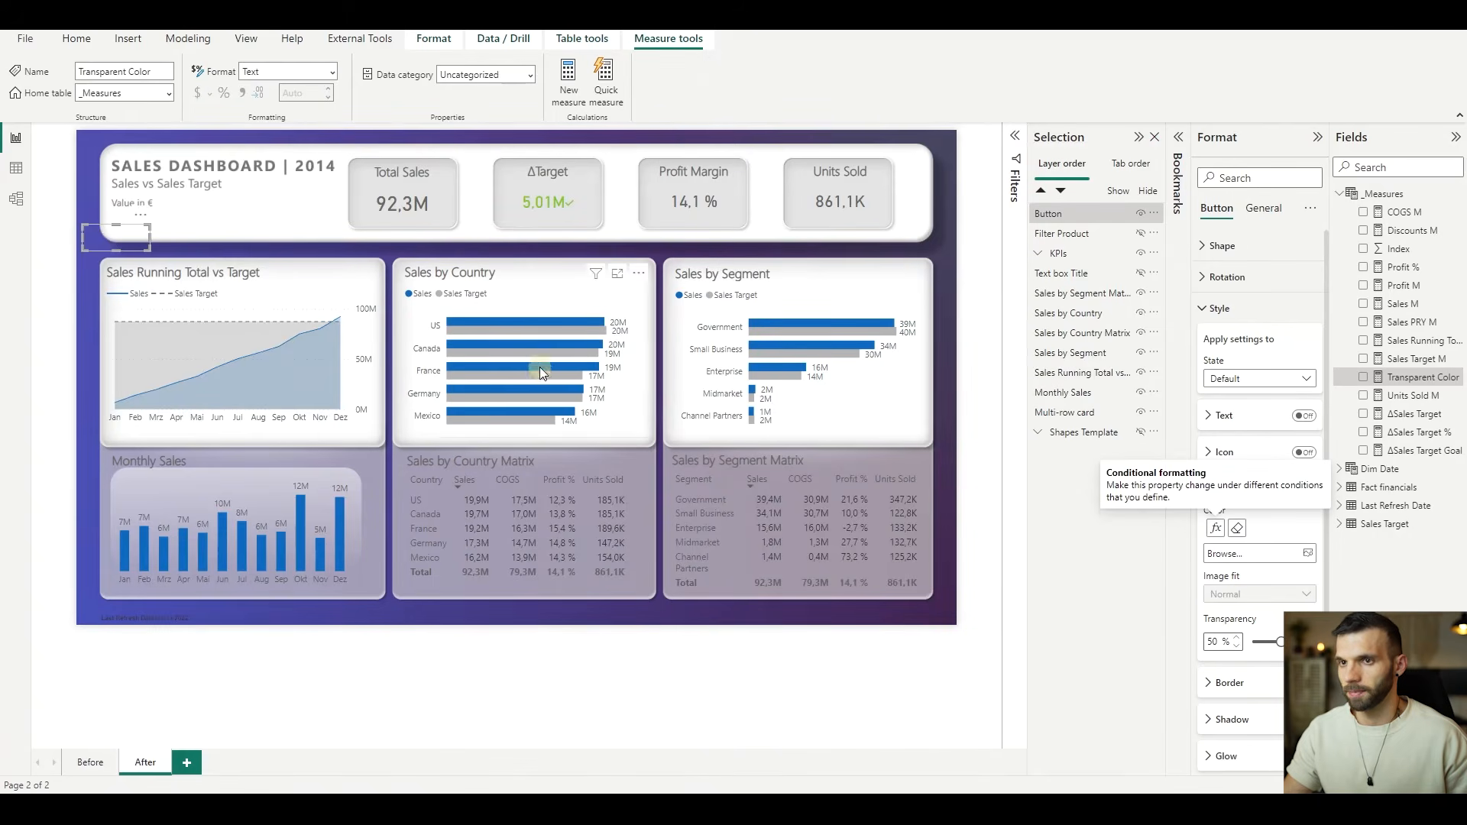
- Shrink the button to icon size under the title and give its default state the Filter Default.png fill image, Fit, with 0% transparency
{"action": "left_click_drag", "start_coordinate": [123, 239], "coordinate": [143, 224]}
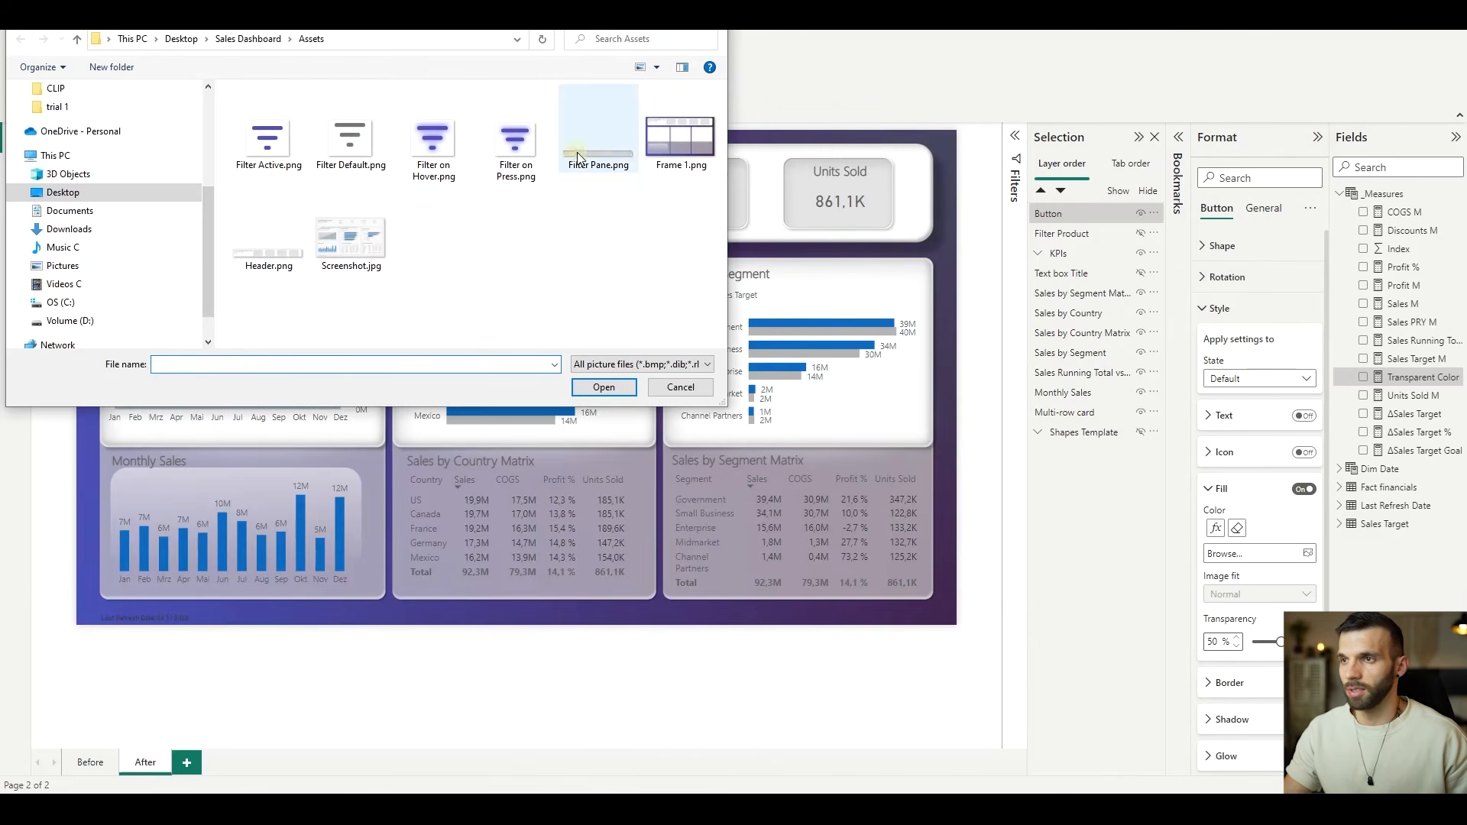
{"action": "left_click", "coordinate": [358, 139]}
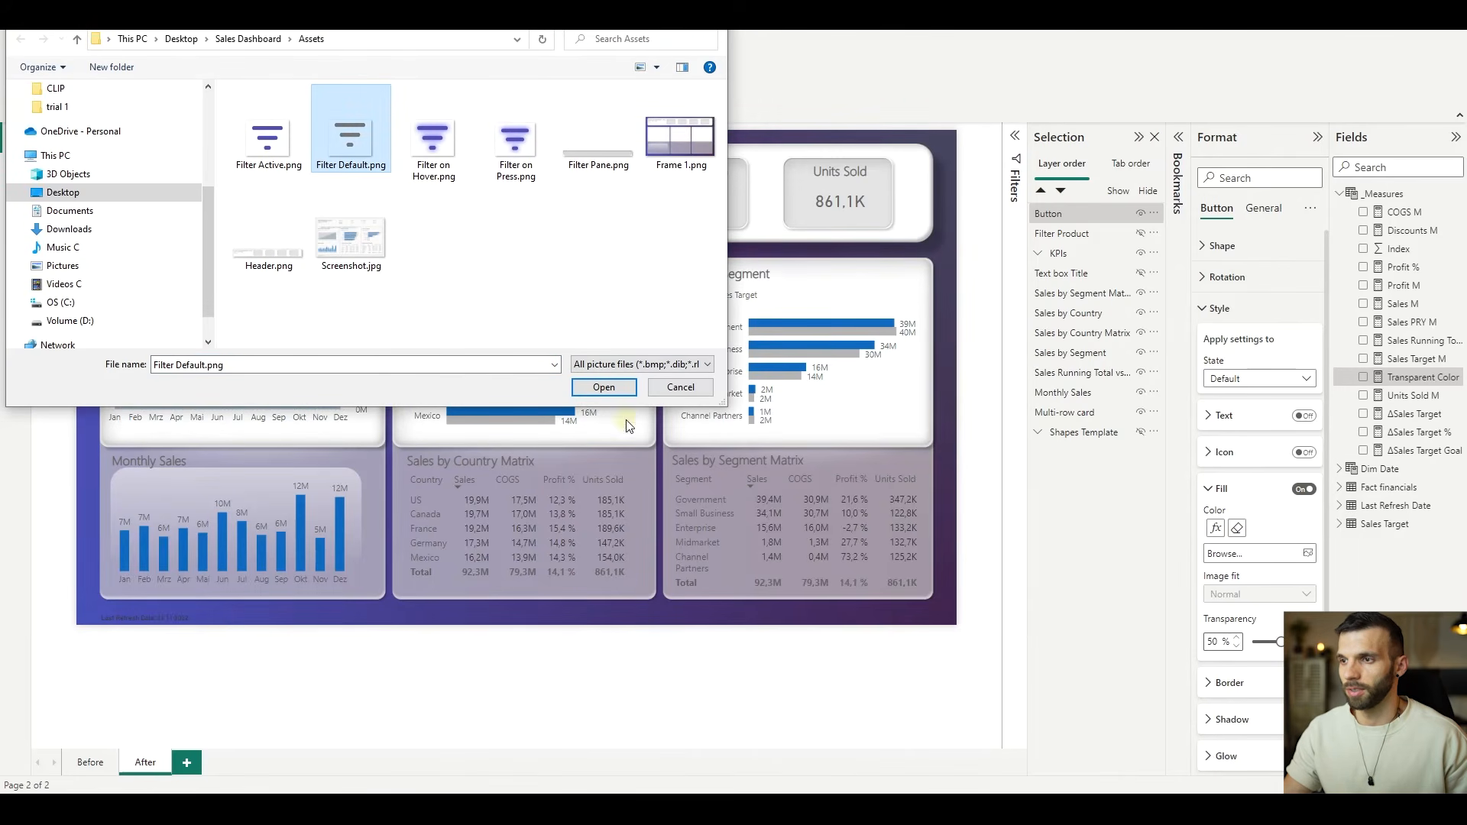
{"action": "left_click", "coordinate": [604, 387]}
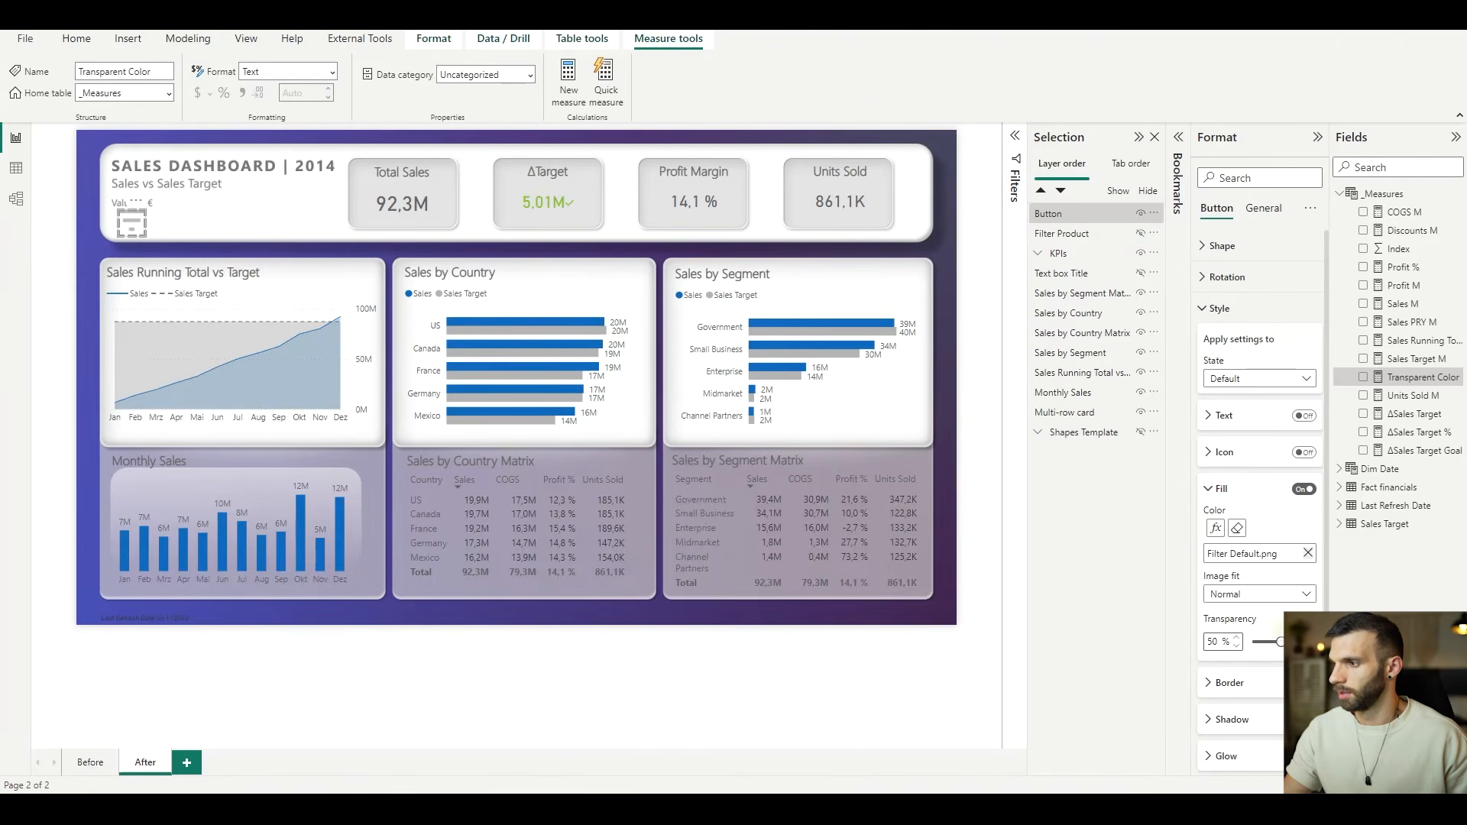
{"action": "left_click", "coordinate": [1286, 595]}
{"action": "left_click", "coordinate": [1266, 628]}
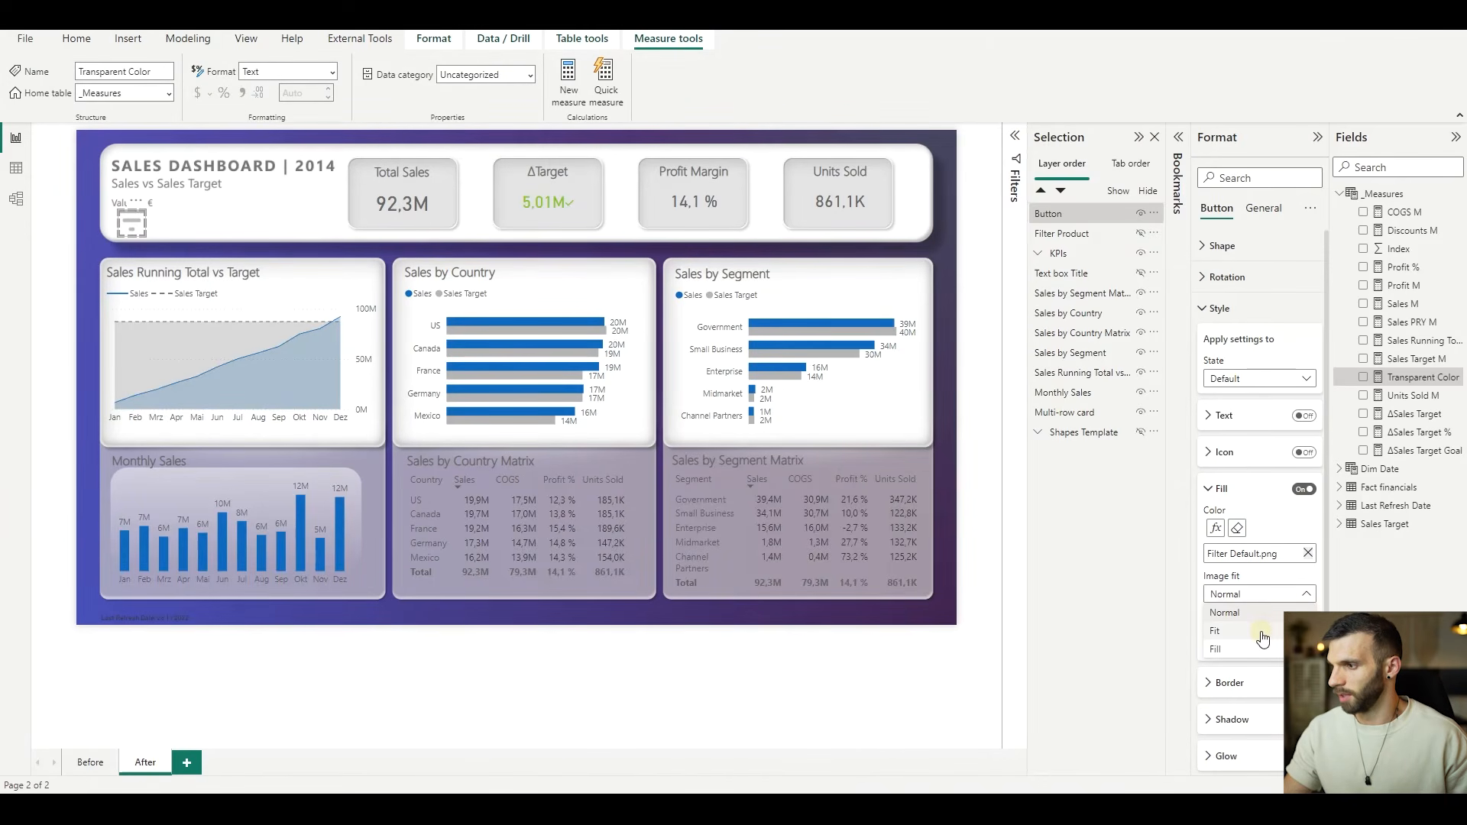
{"action": "left_click_drag", "start_coordinate": [1280, 642], "coordinate": [1253, 642]}
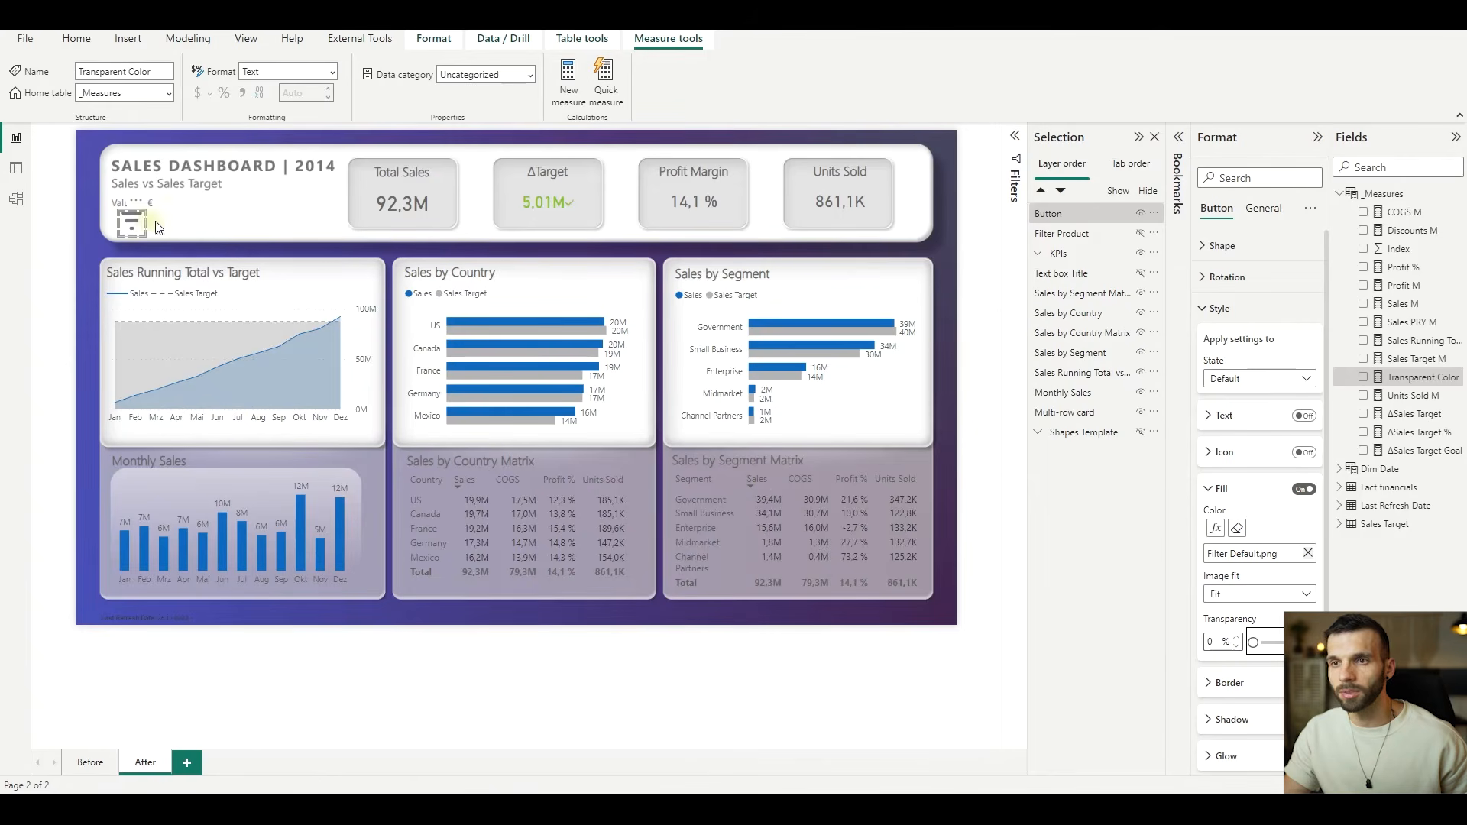
- Replace the button's On hover fill image with Filter on Hover.png and set its image fit to Fit
{"action": "left_click", "coordinate": [1263, 380]}
{"action": "left_click", "coordinate": [1247, 416]}
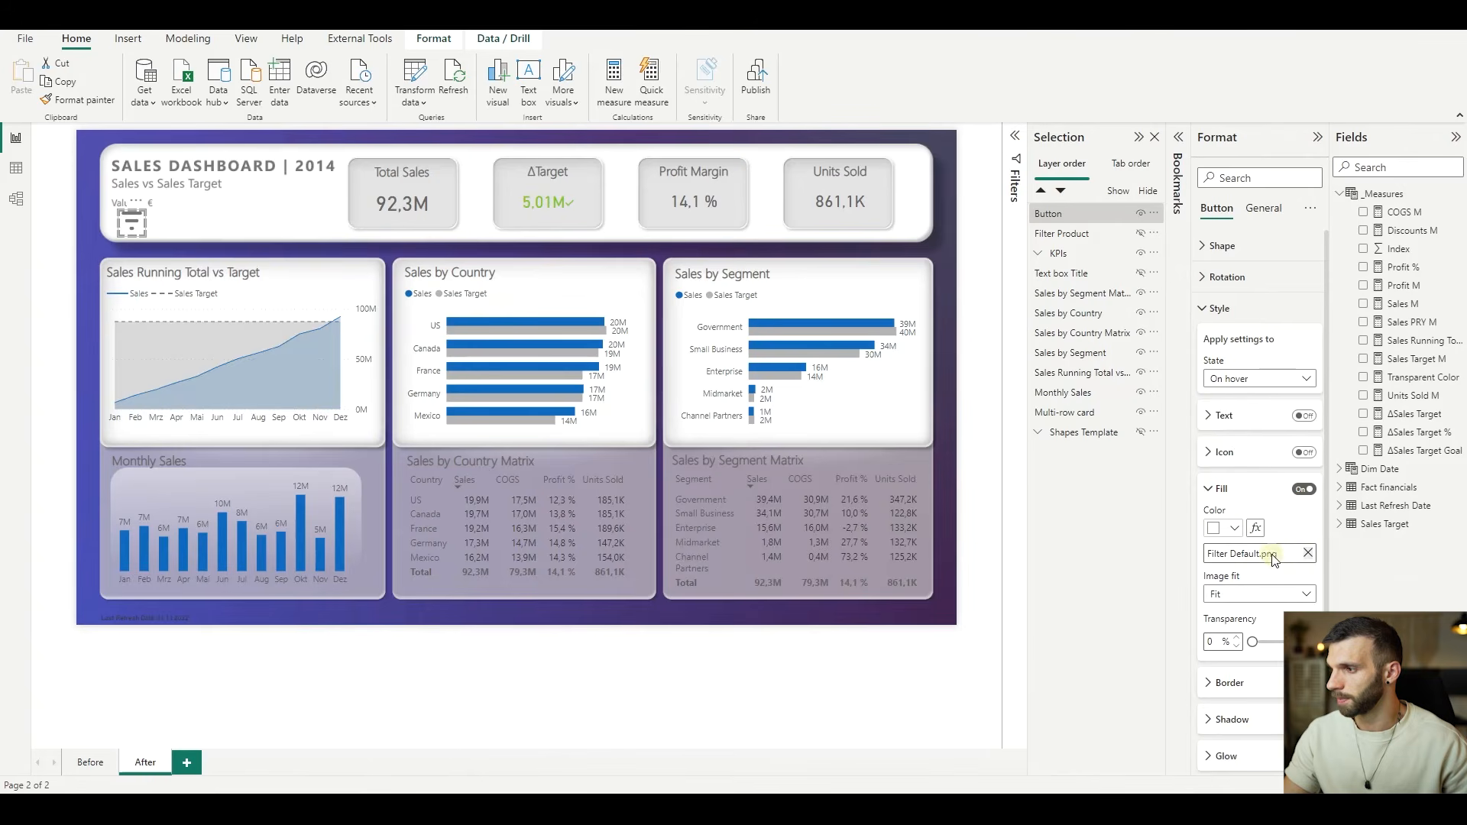
{"action": "left_click", "coordinate": [1309, 554]}
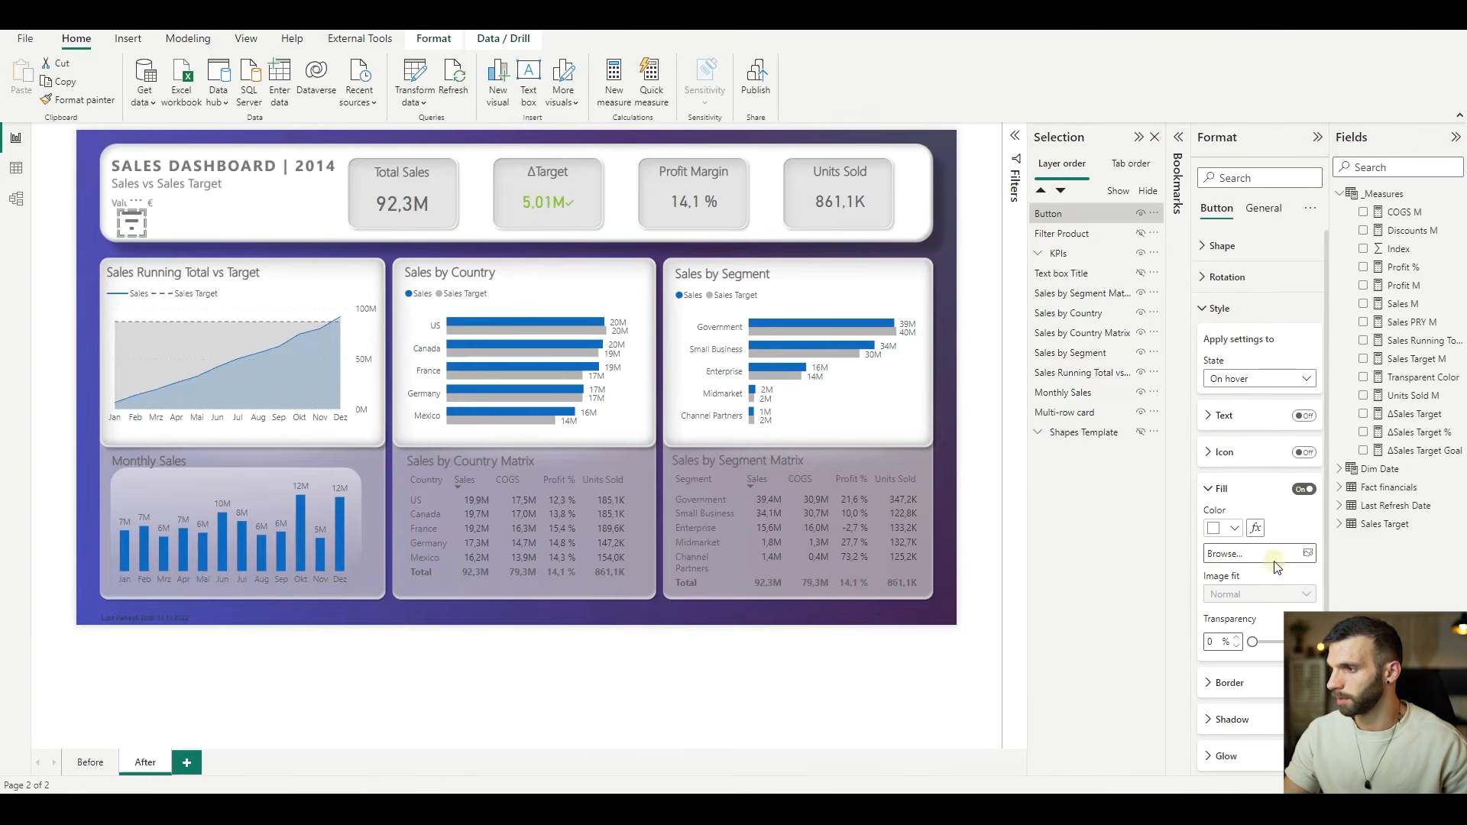
{"action": "left_click", "coordinate": [1274, 562]}
{"action": "left_click", "coordinate": [433, 142]}
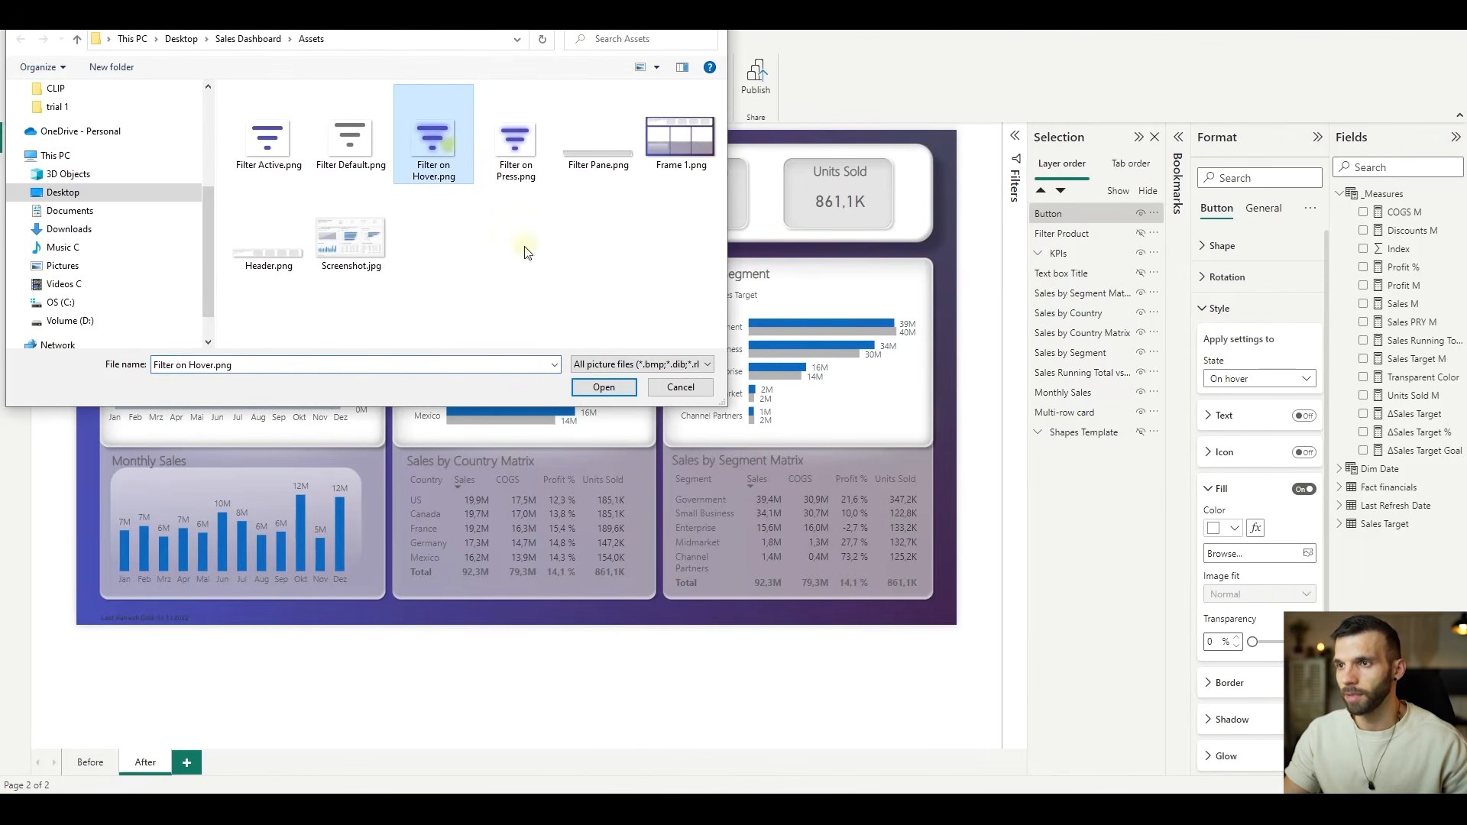
{"action": "left_click", "coordinate": [603, 387]}
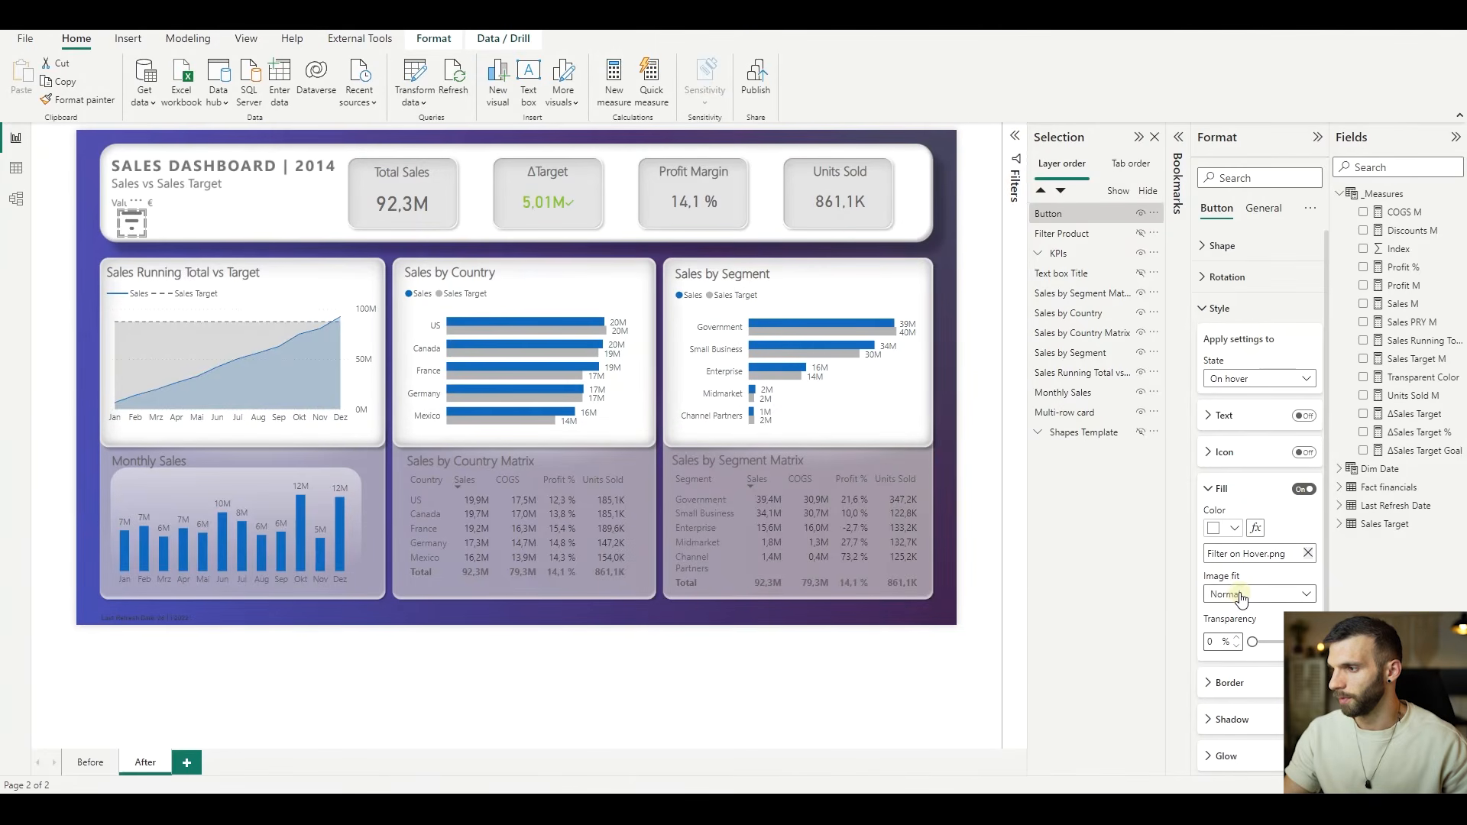
{"action": "left_click", "coordinate": [1240, 595]}
{"action": "left_click", "coordinate": [1232, 628]}
- Replace the button's On press fill image with Filter on Press.png and set its image fit to Fit
{"action": "left_click", "coordinate": [1254, 379]}
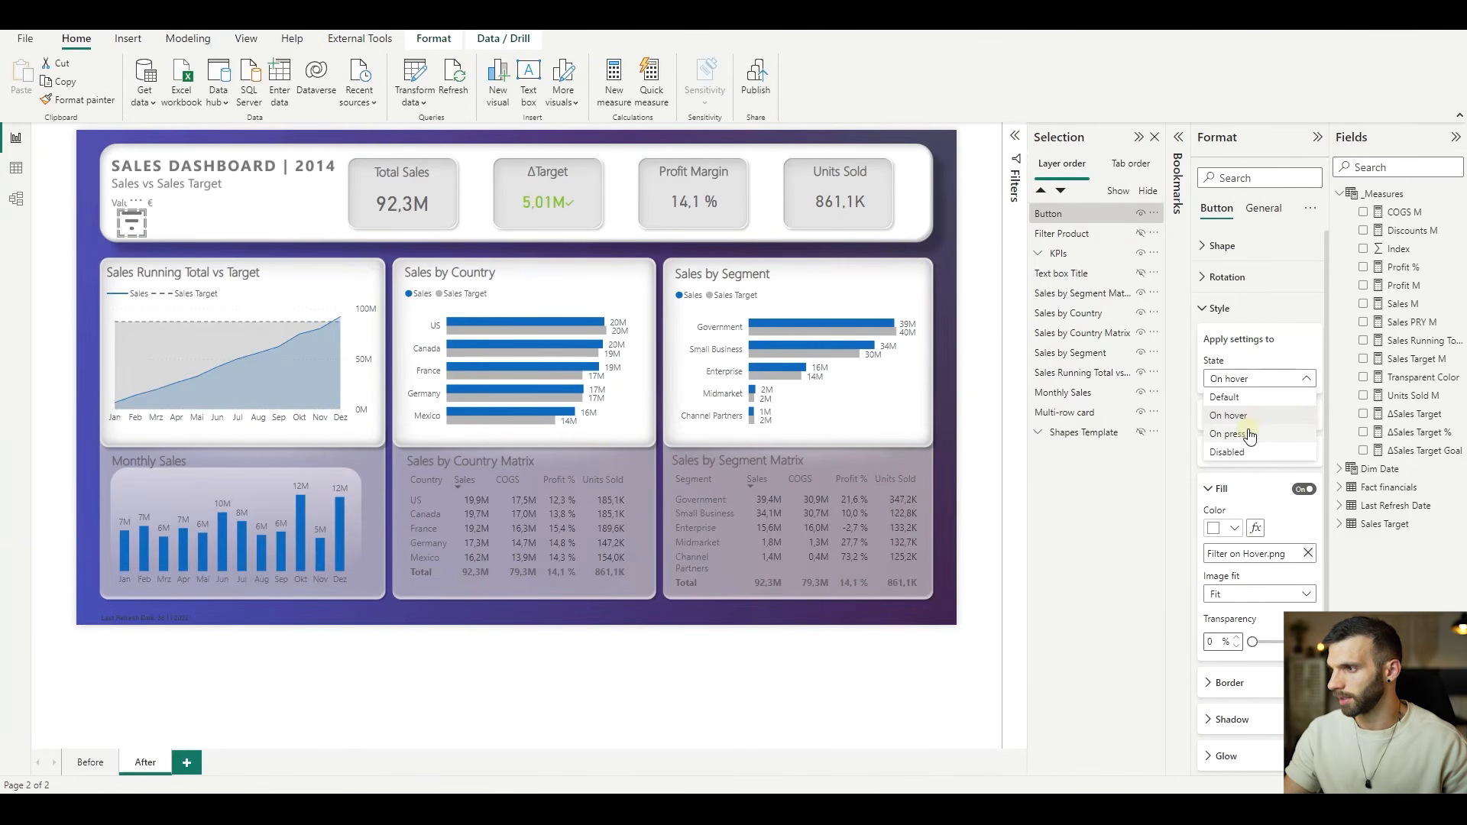
{"action": "left_click", "coordinate": [1250, 435]}
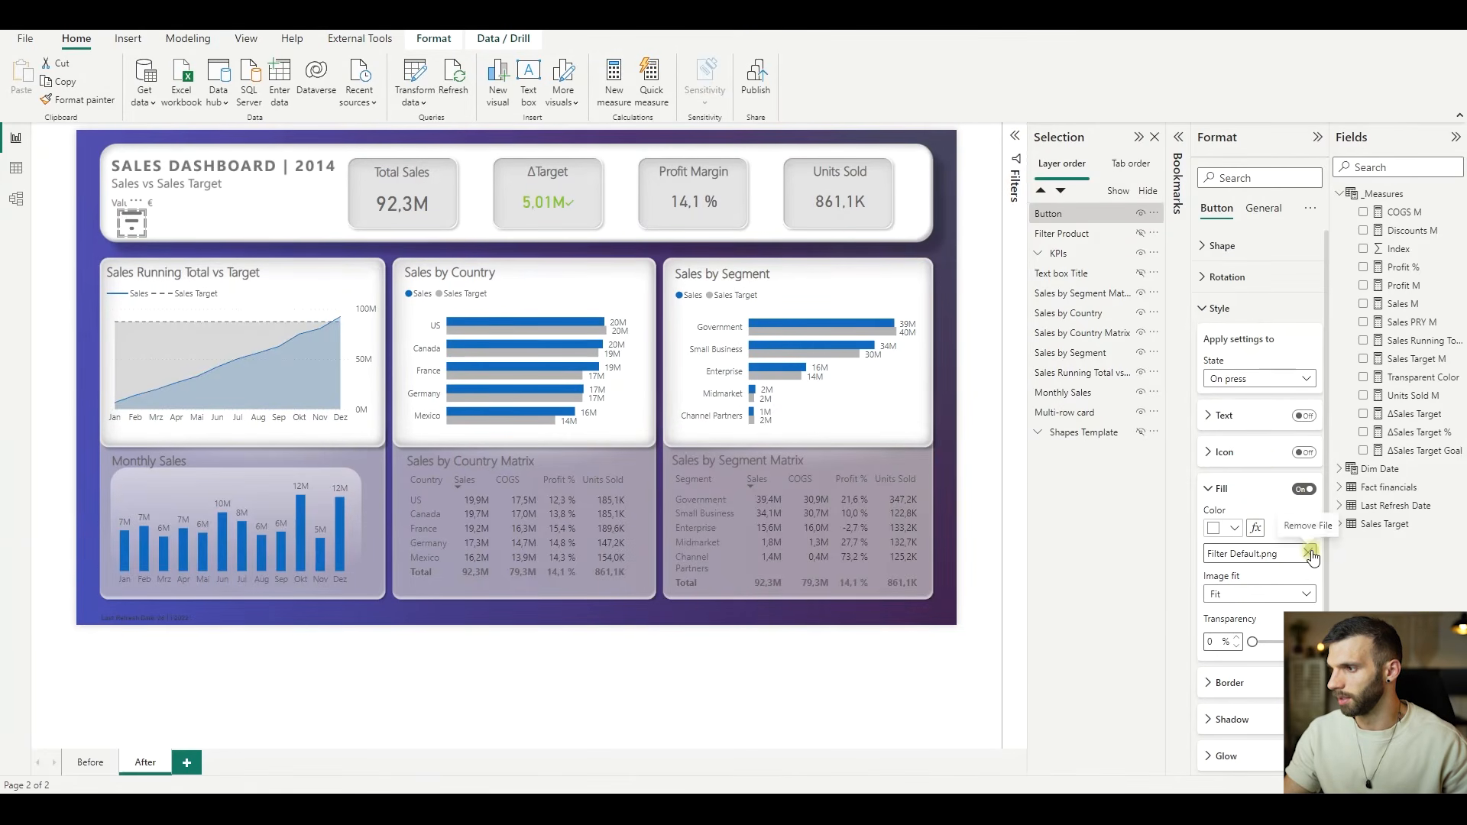
{"action": "left_click", "coordinate": [1308, 553]}
{"action": "left_click", "coordinate": [1276, 558]}
{"action": "left_click", "coordinate": [514, 141]}
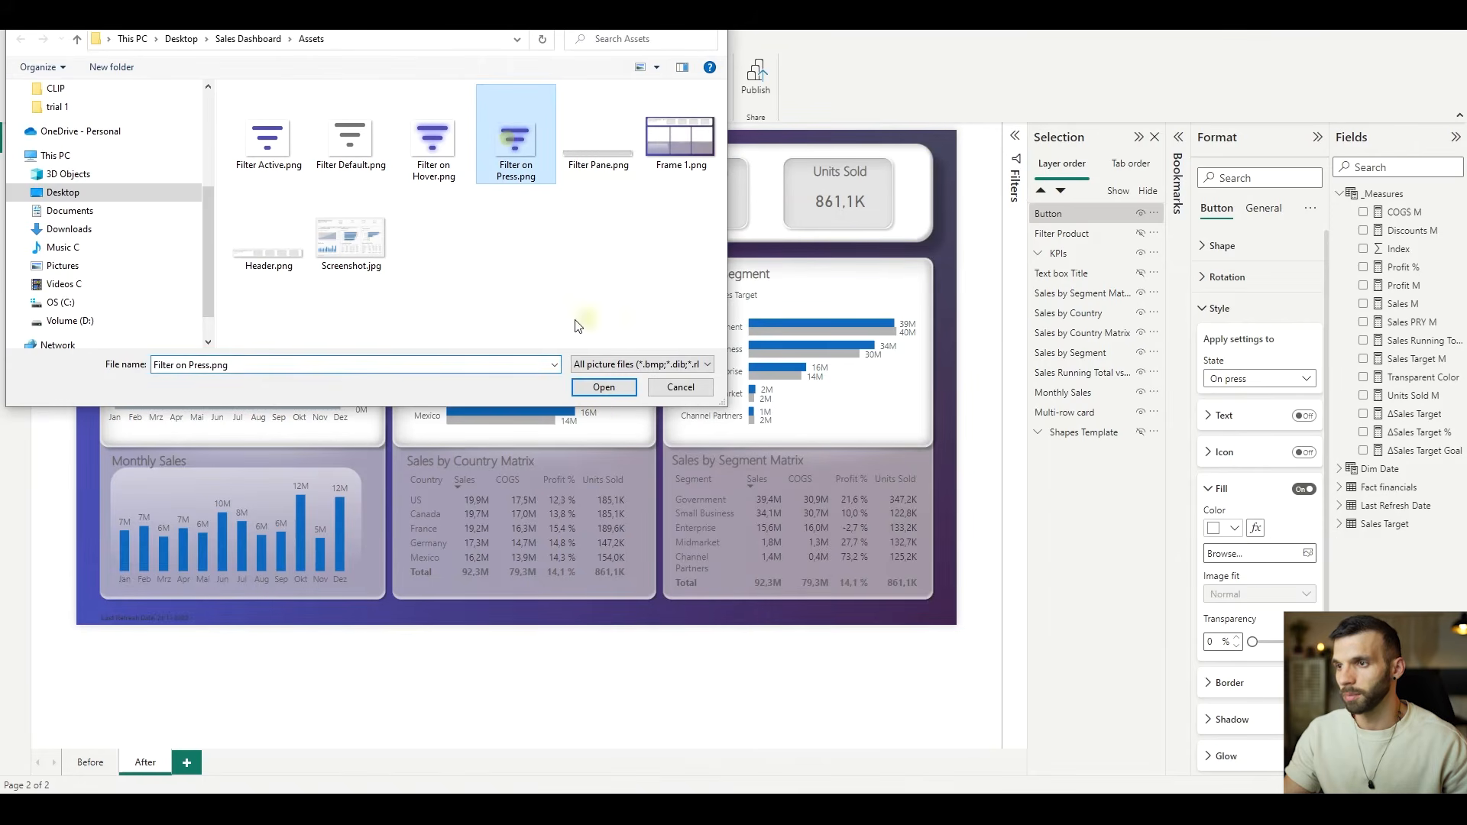
{"action": "left_click", "coordinate": [603, 387]}
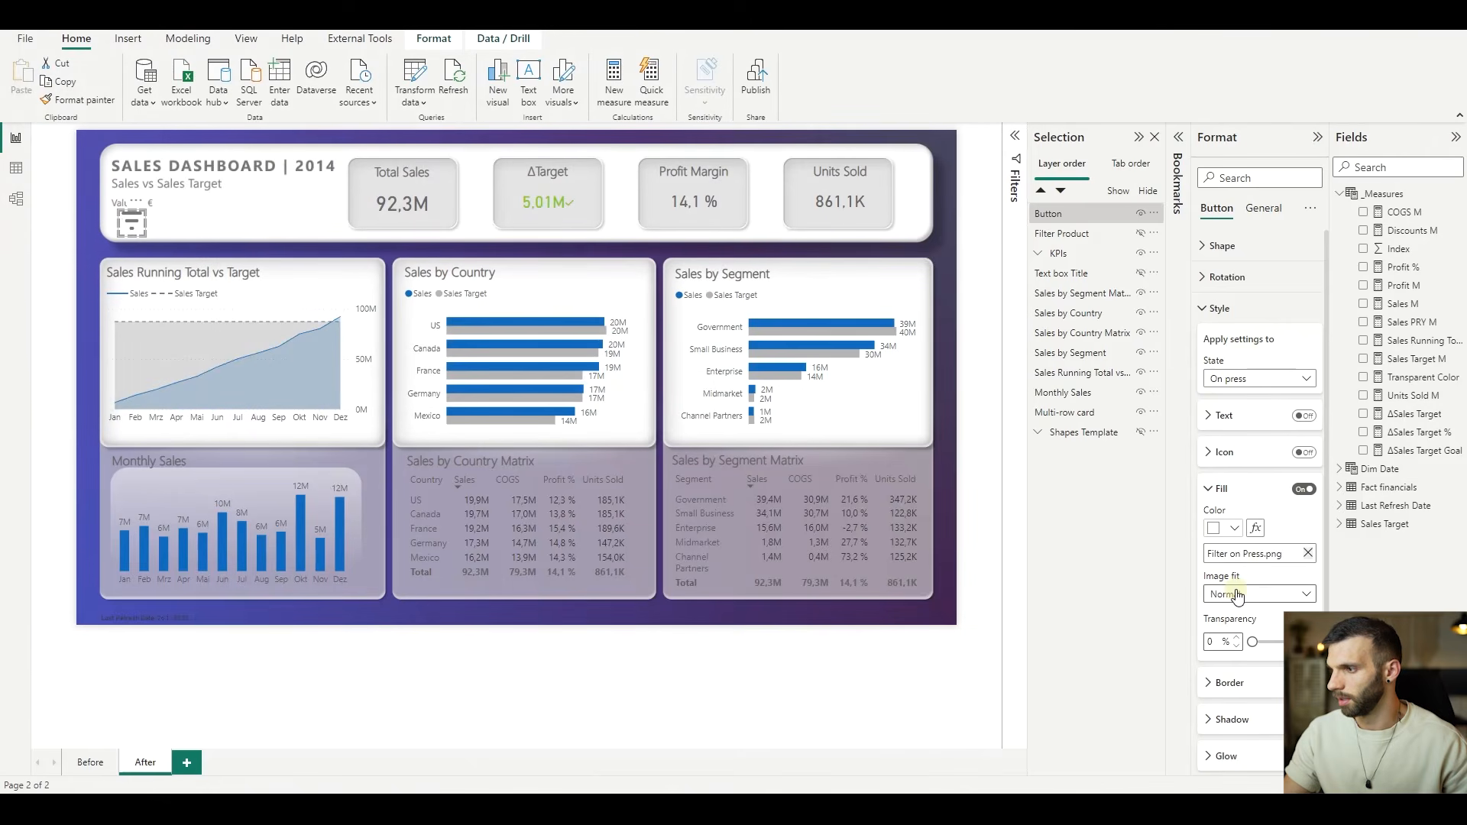
{"action": "left_click", "coordinate": [1238, 595]}
{"action": "left_click", "coordinate": [1227, 625]}
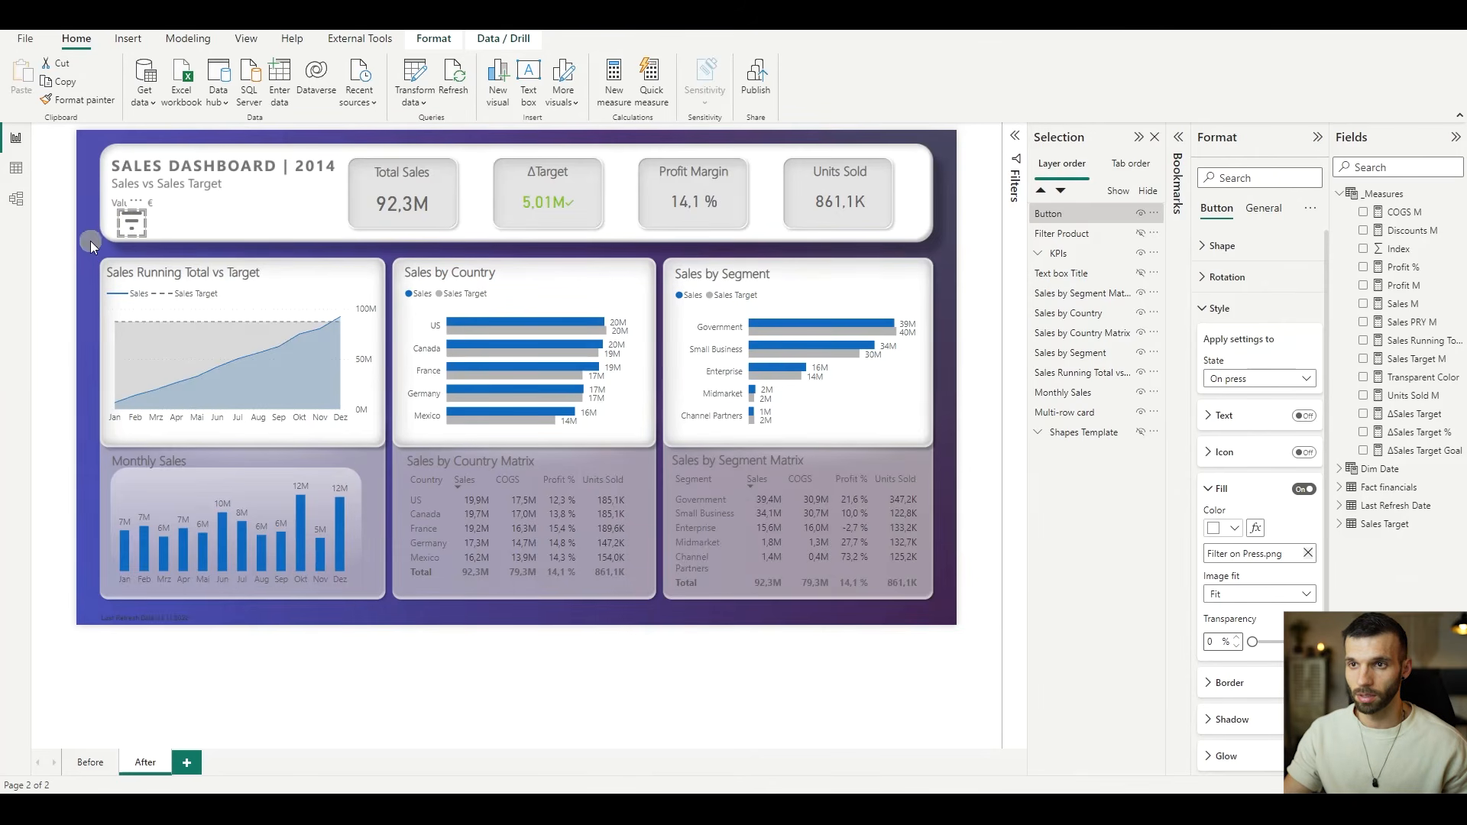
- Switch to Figma, make the Filters group visible, and set the Filter Default icon's drop shadow Y offset to 0
{"action": "scroll", "coordinate": [109, 226], "scroll_direction": "up", "scroll_amount": 5}
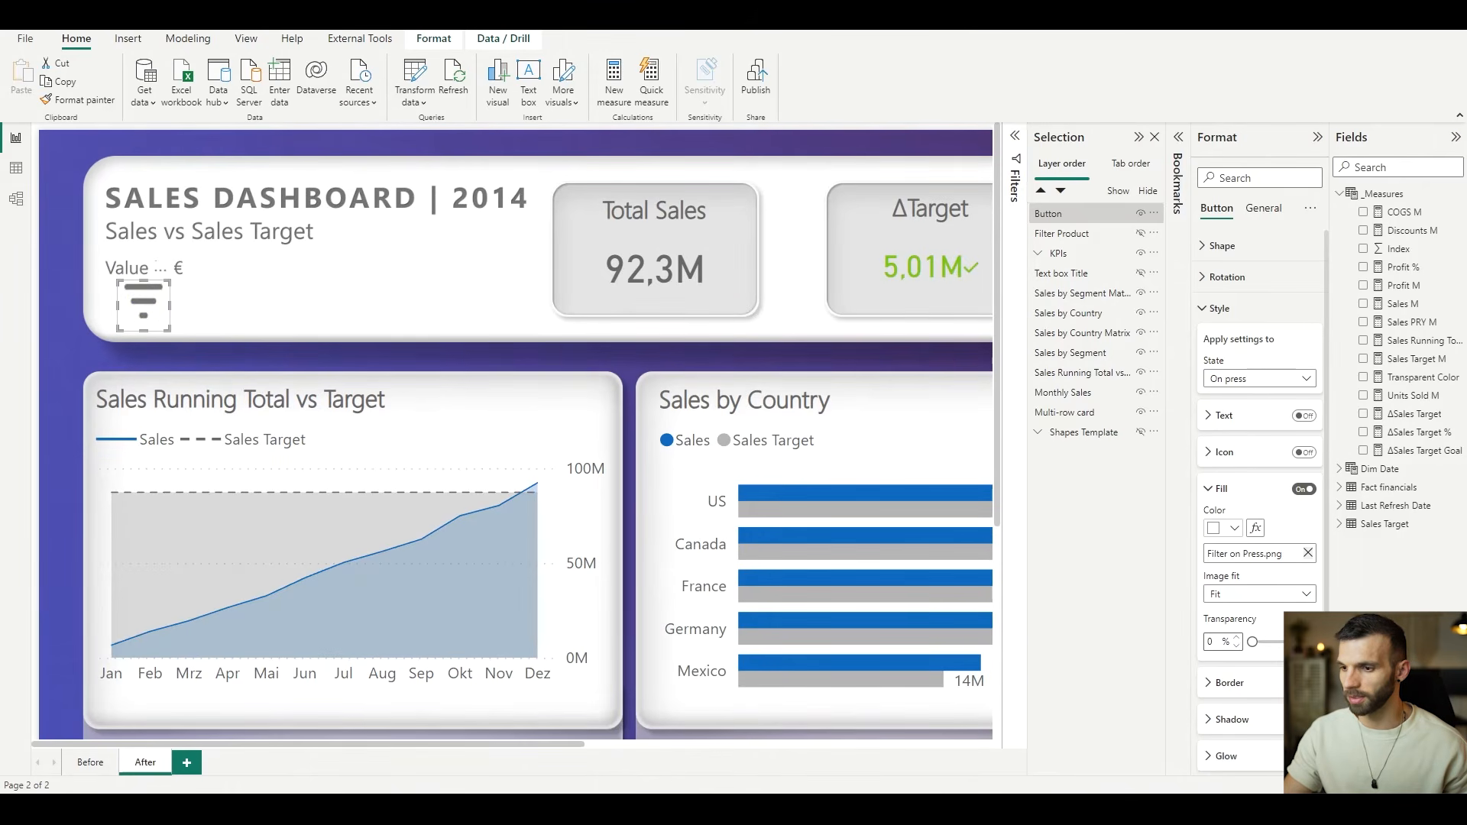
{"action": "left_click", "coordinate": [564, 752]}
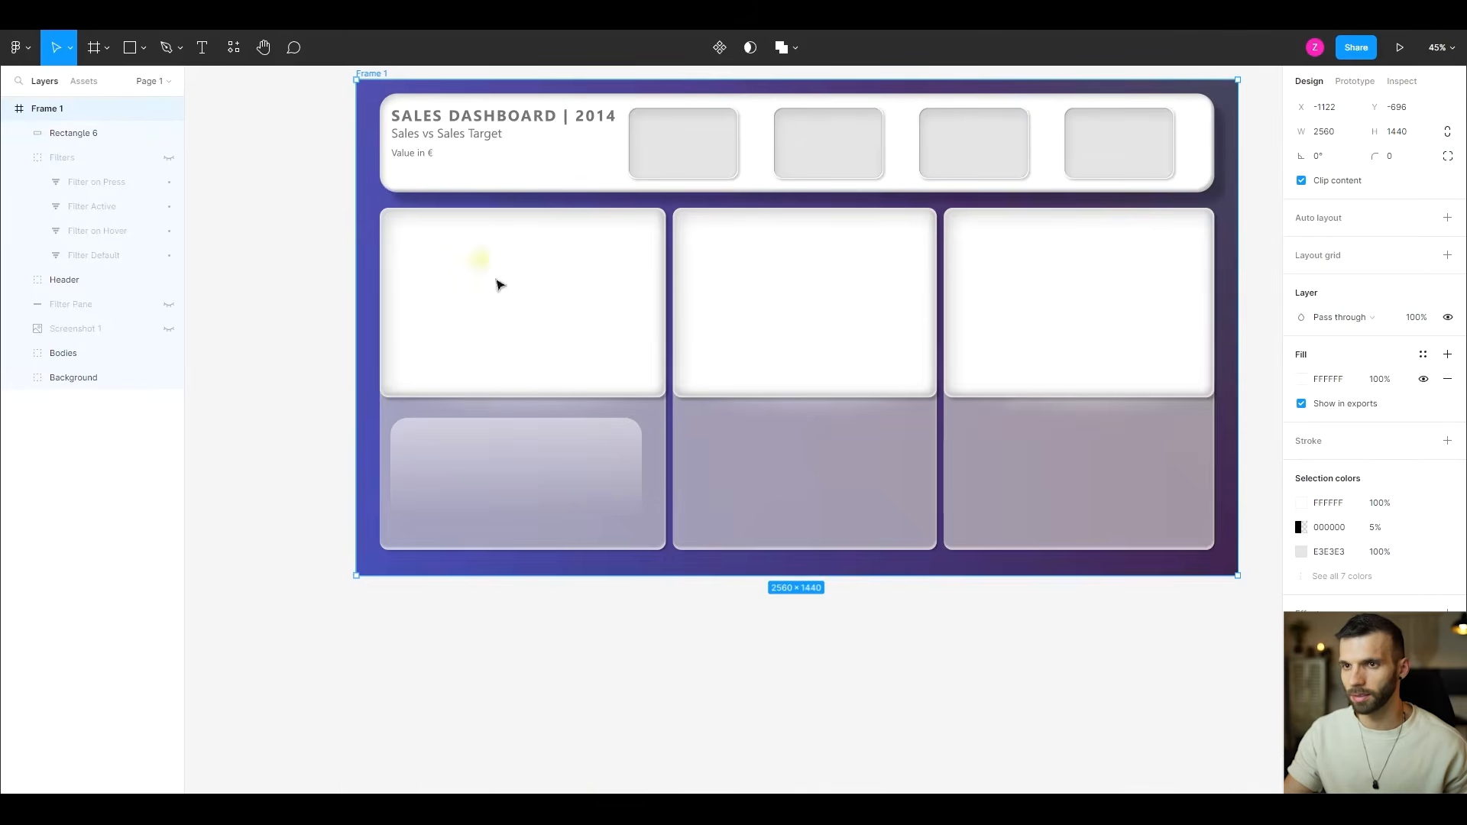
{"action": "left_click", "coordinate": [168, 159]}
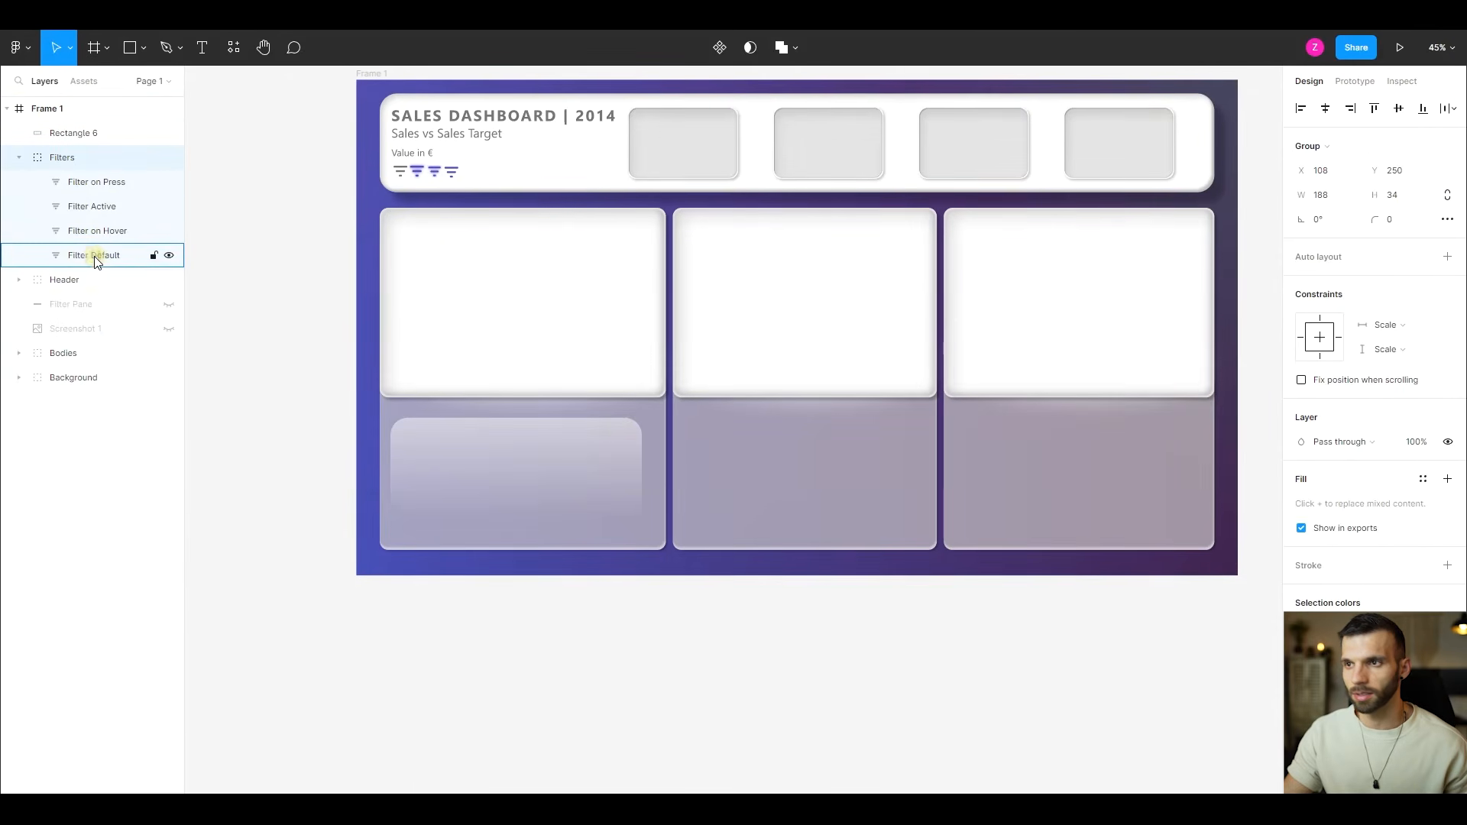
{"action": "left_click", "coordinate": [96, 257]}
{"action": "scroll", "coordinate": [397, 169], "scroll_direction": "up", "scroll_amount": 10}
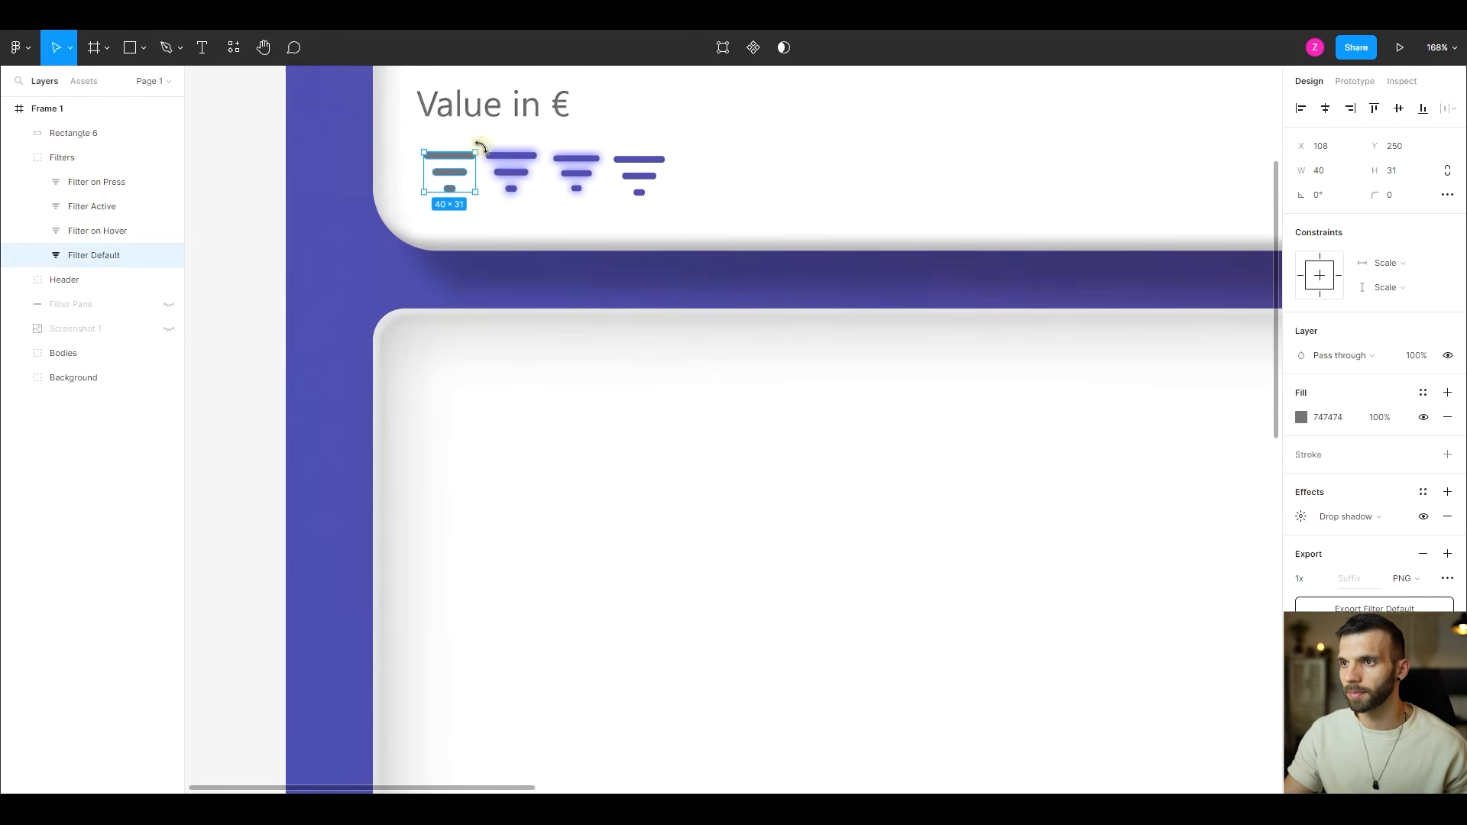
{"action": "left_click", "coordinate": [1302, 518]}
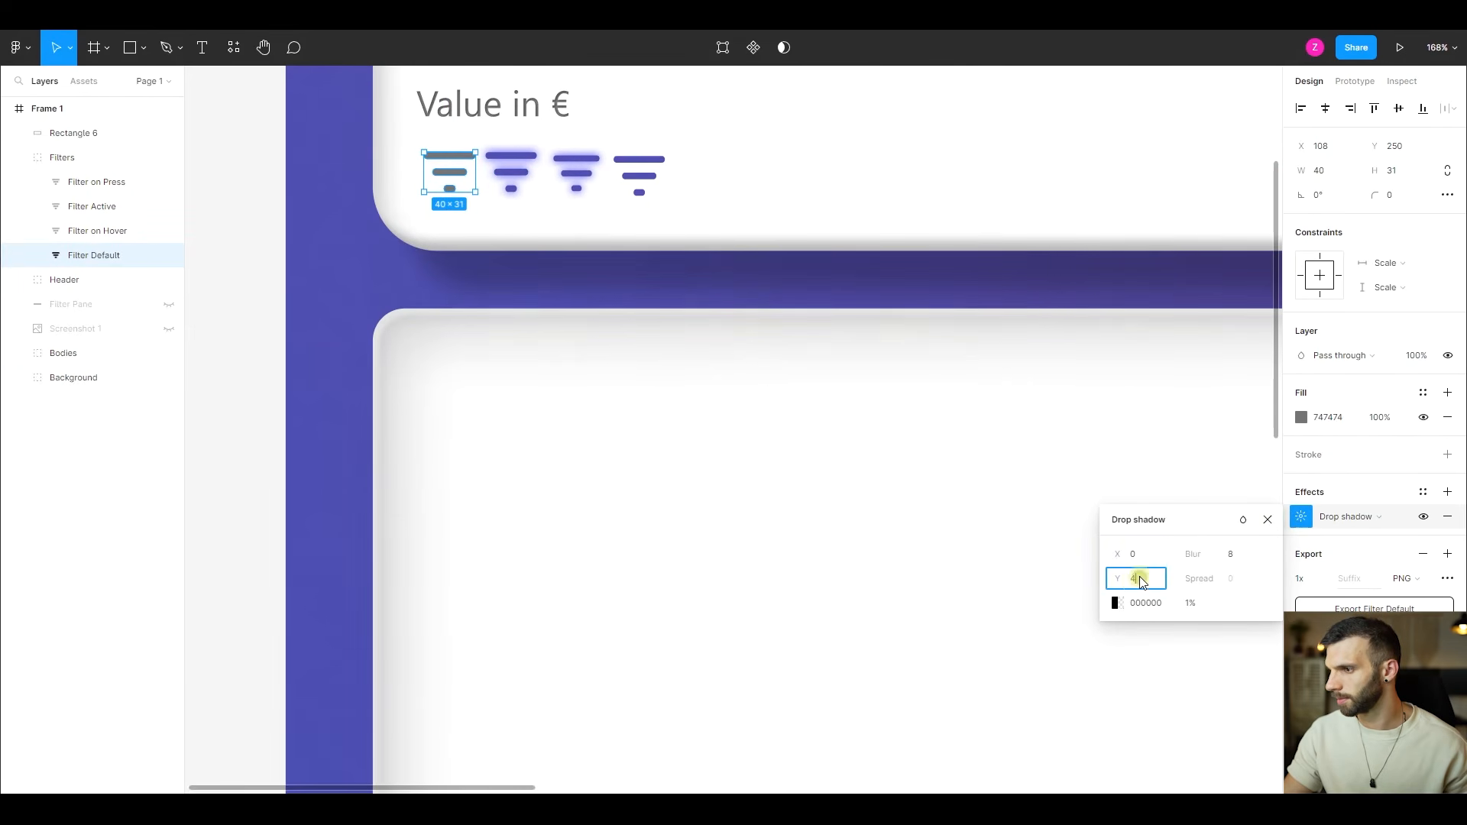
{"action": "key", "text": "Return"}
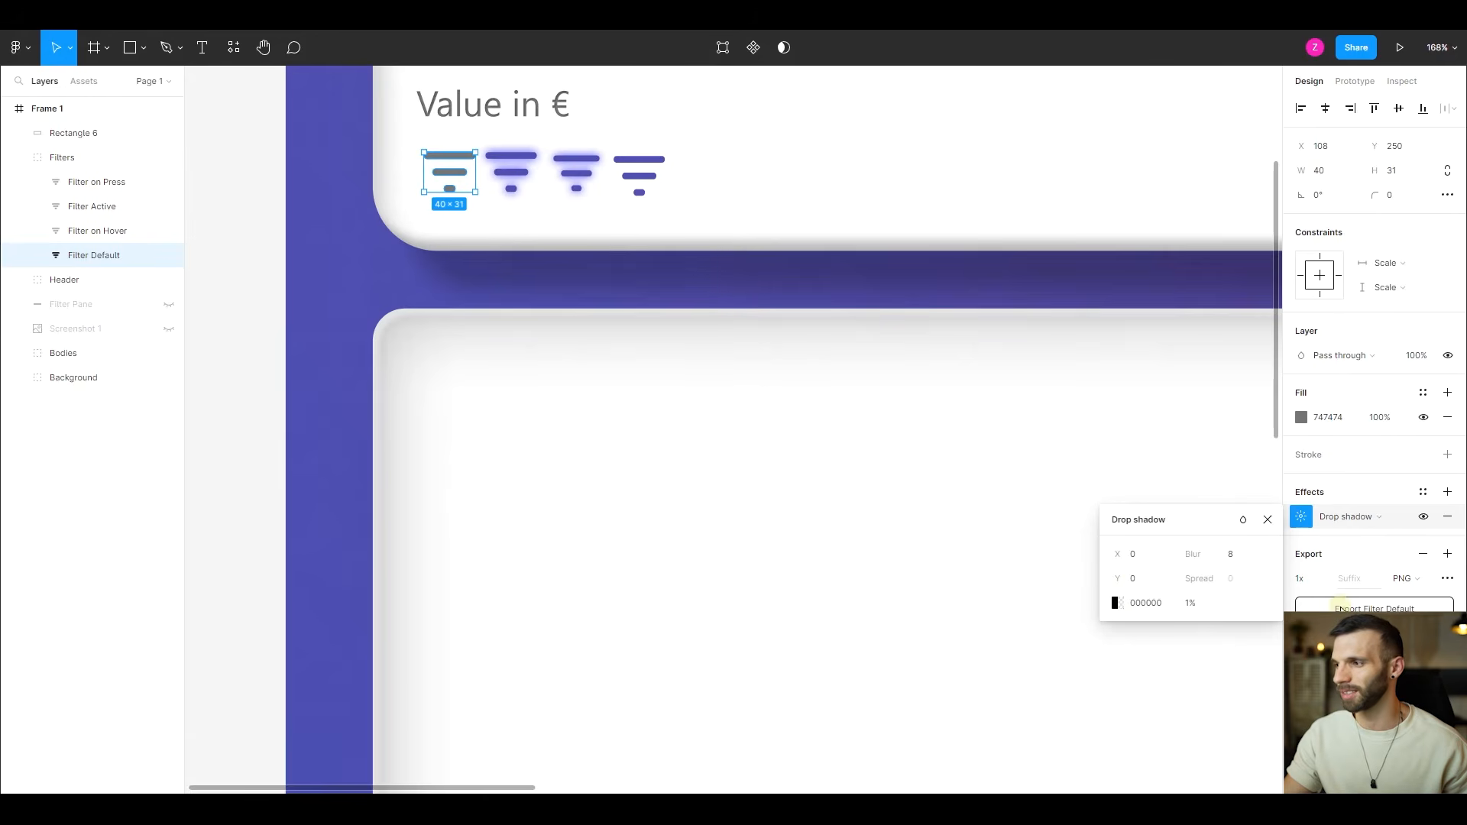
- Export the Filter Default icon as PNG, overwriting Filter Default.png in the Sales Dashboard Assets folder
{"action": "left_click", "coordinate": [1347, 608]}
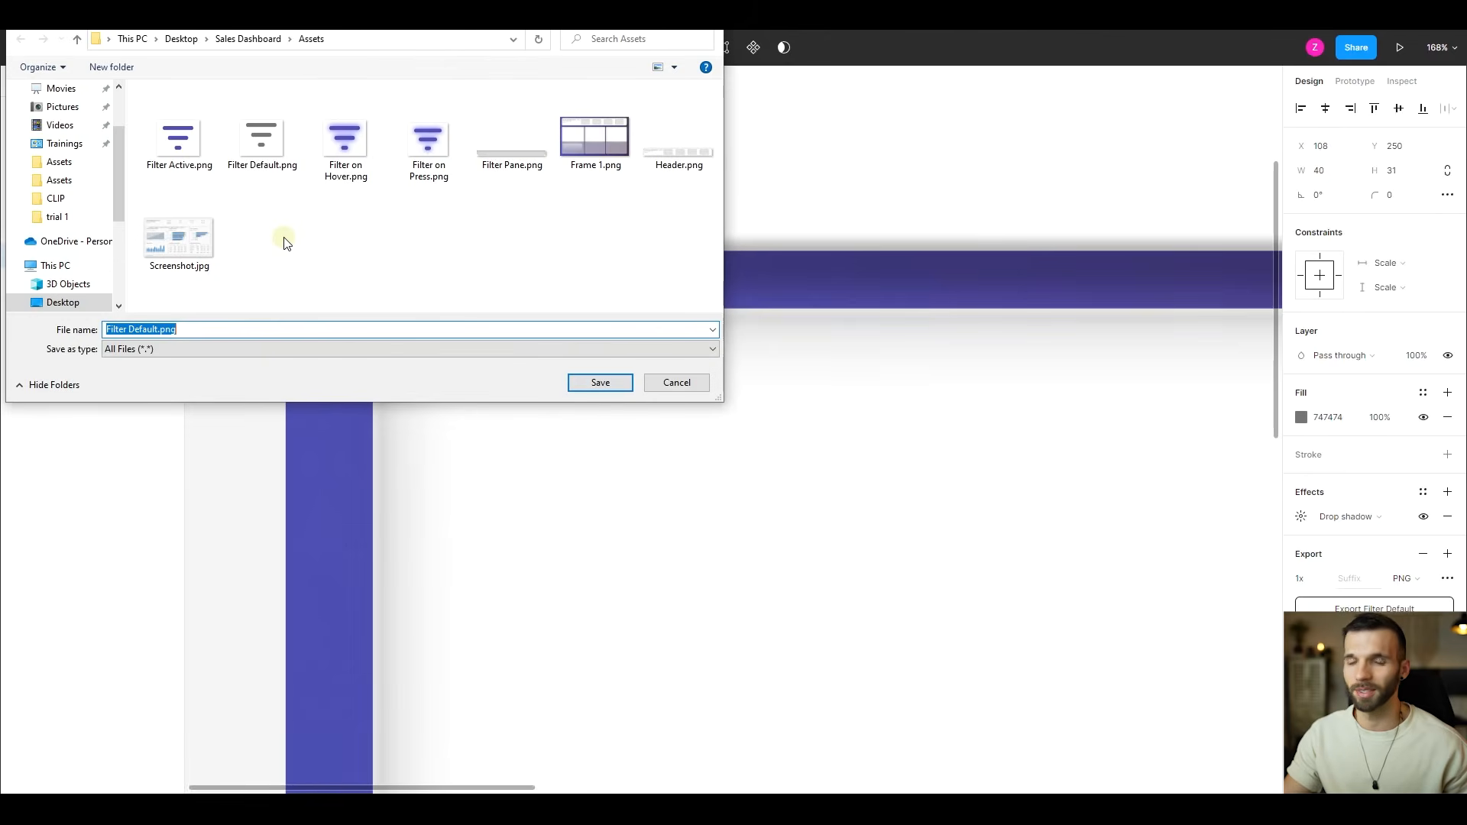
{"action": "left_click", "coordinate": [260, 157]}
{"action": "left_click", "coordinate": [613, 385]}
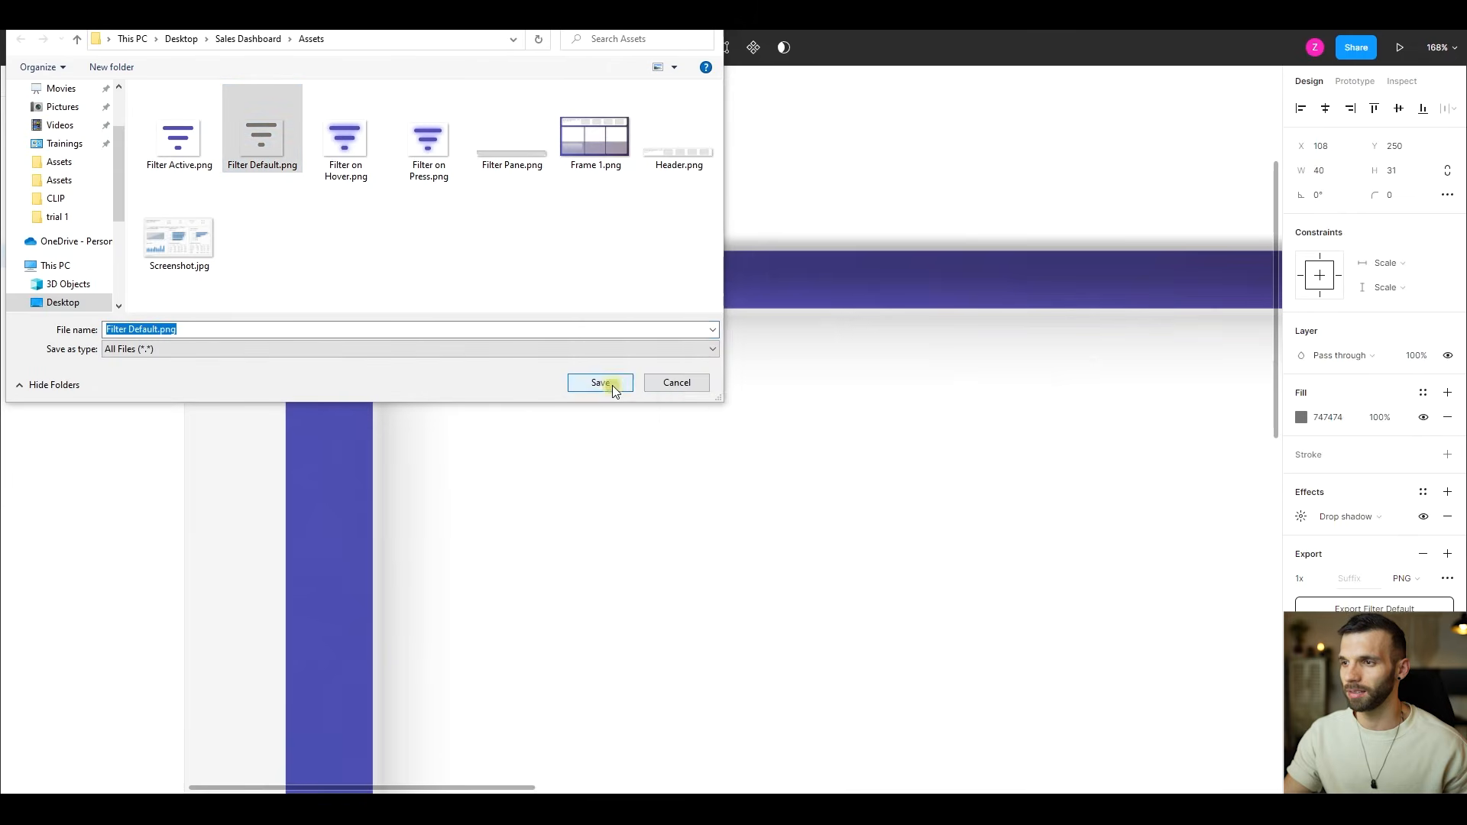
{"action": "left_click", "coordinate": [770, 410]}
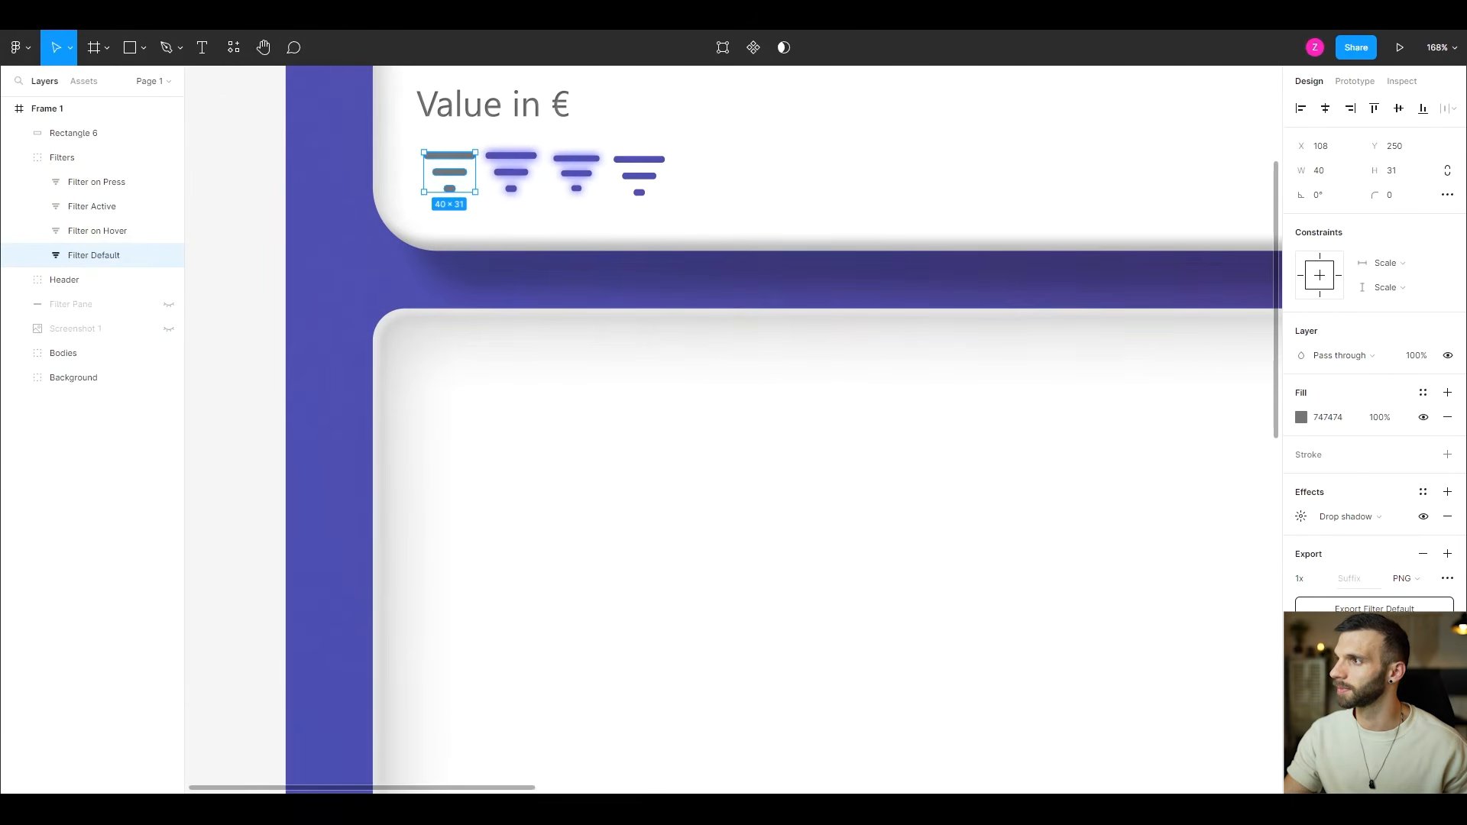
- Switch to Power BI and replace the button's default-state fill image with the re-exported Filter Default.png, image fit Fit
{"action": "key", "text": "alt+Tab"}
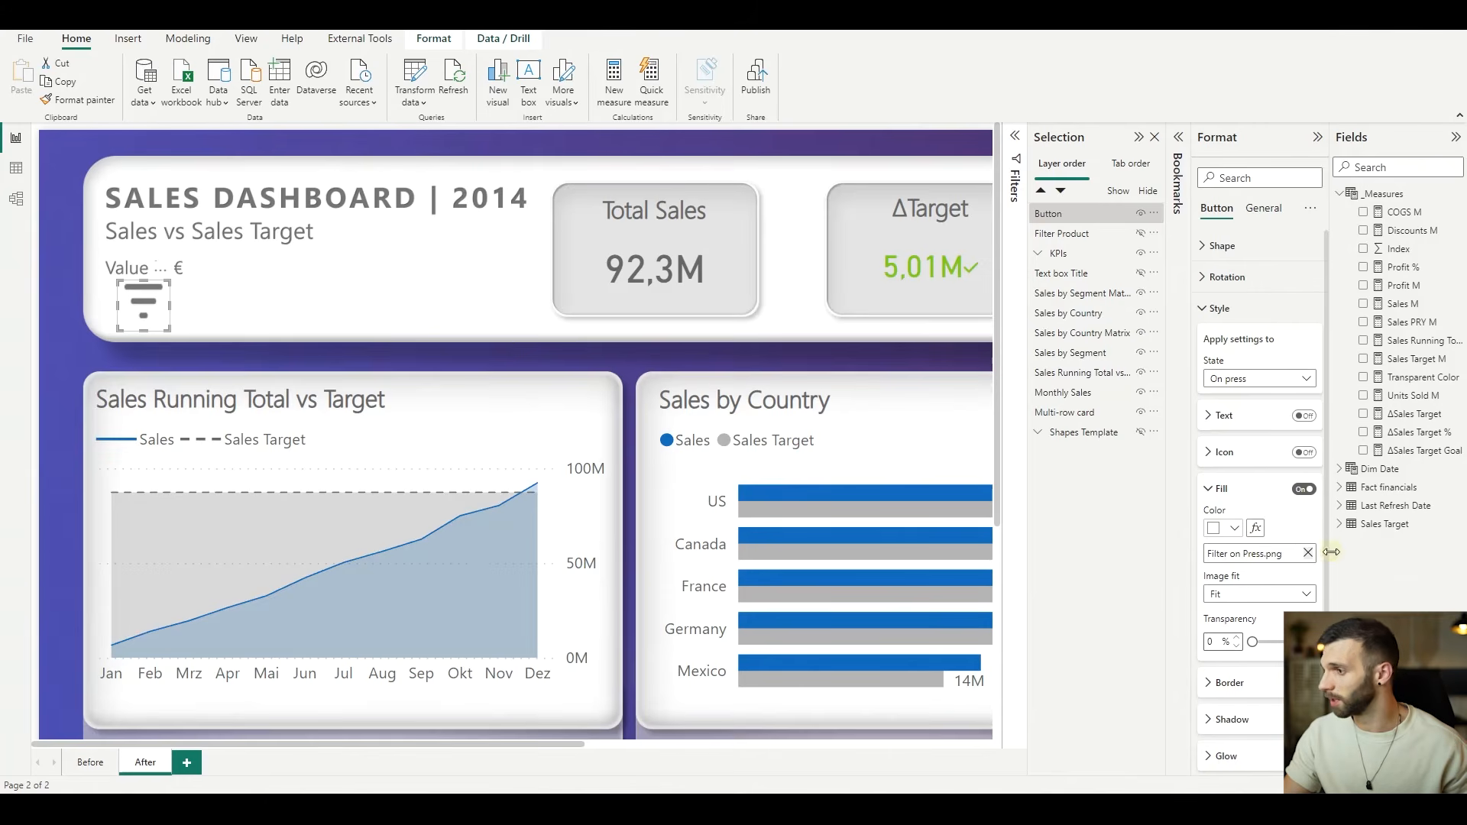
{"action": "left_click", "coordinate": [1300, 379]}
{"action": "left_click", "coordinate": [1238, 399]}
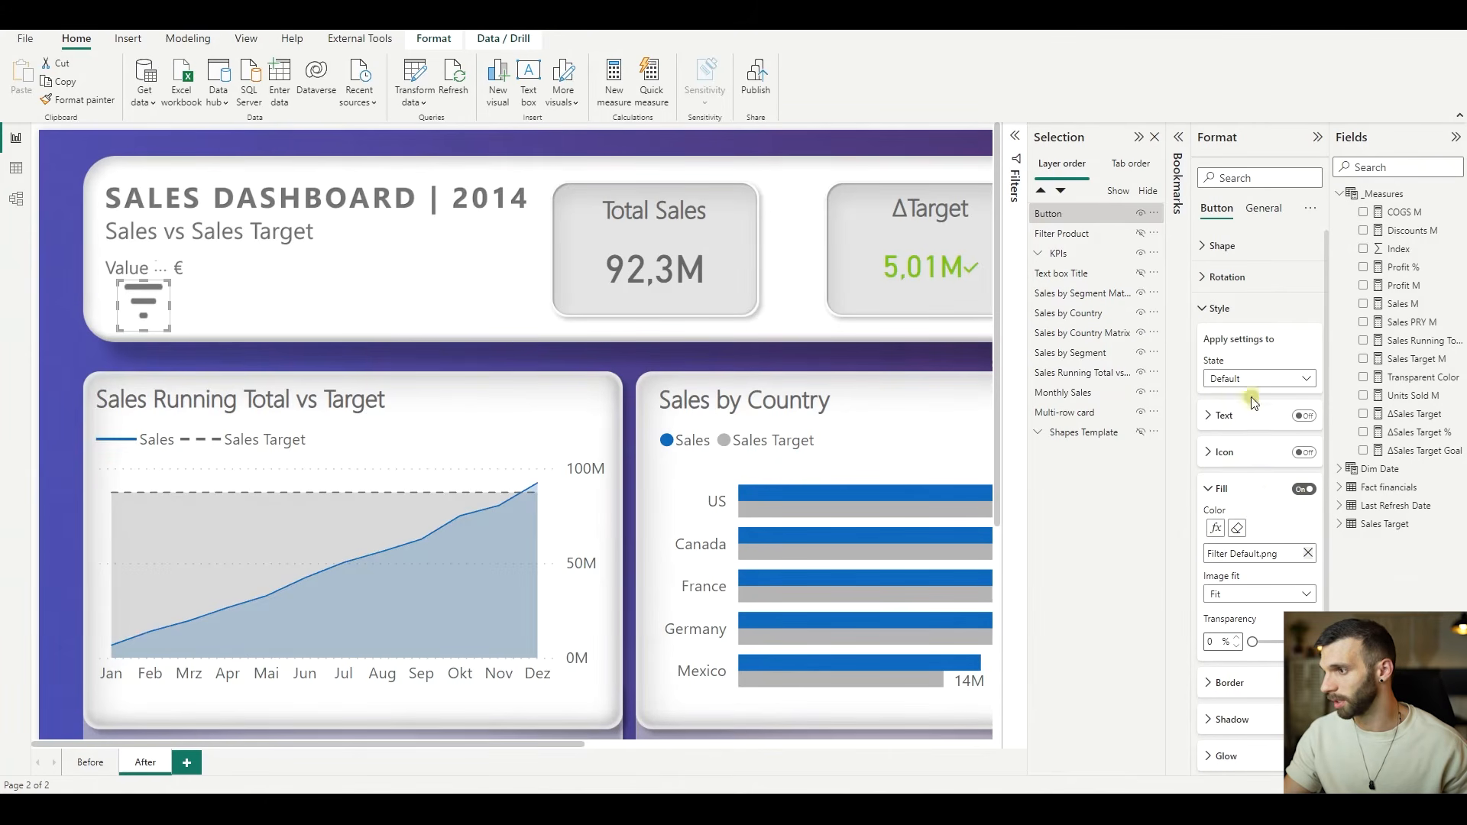
{"action": "left_click", "coordinate": [1309, 553]}
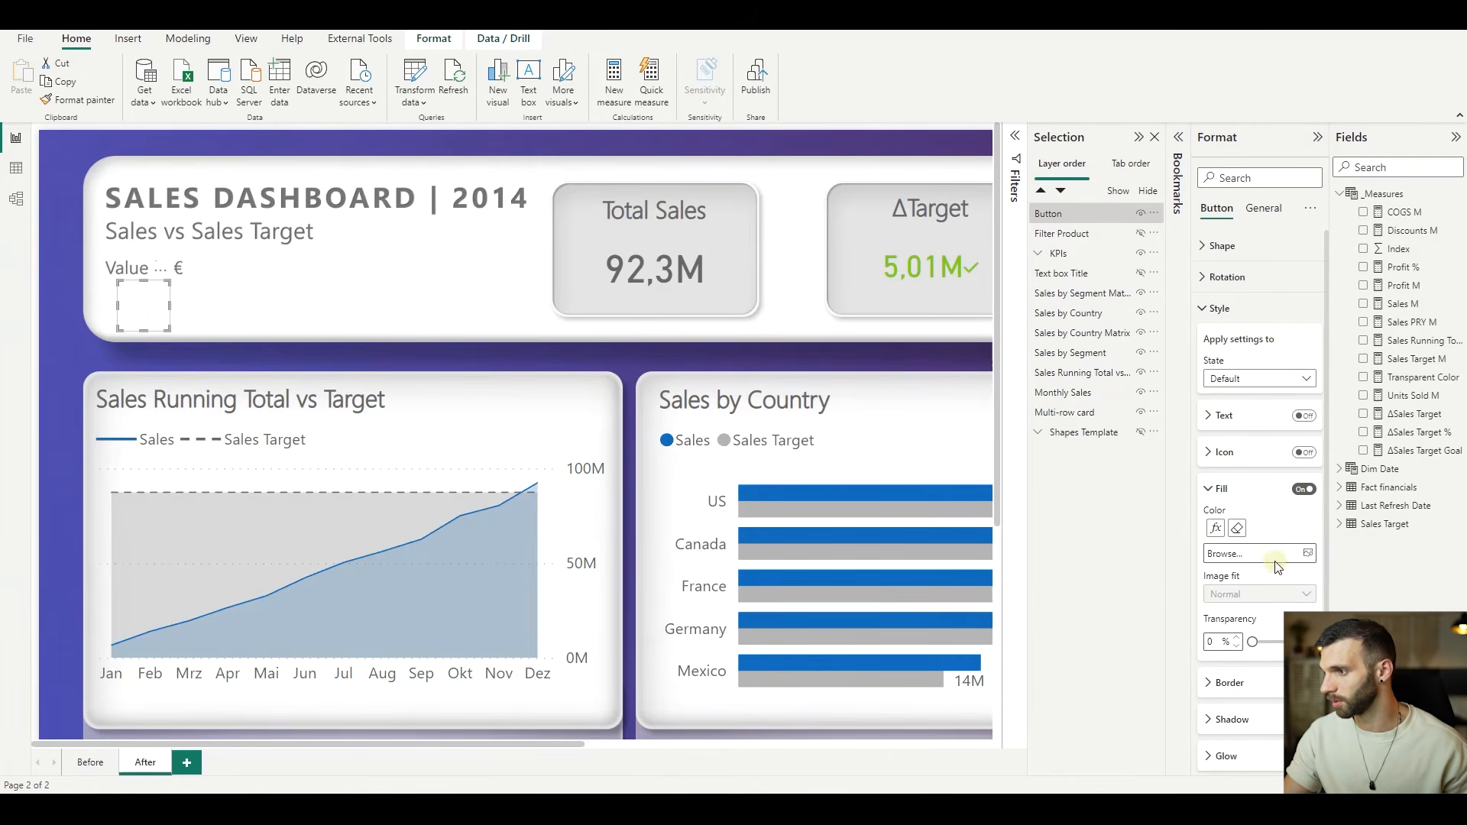
{"action": "left_click", "coordinate": [1275, 560]}
{"action": "left_click", "coordinate": [355, 145]}
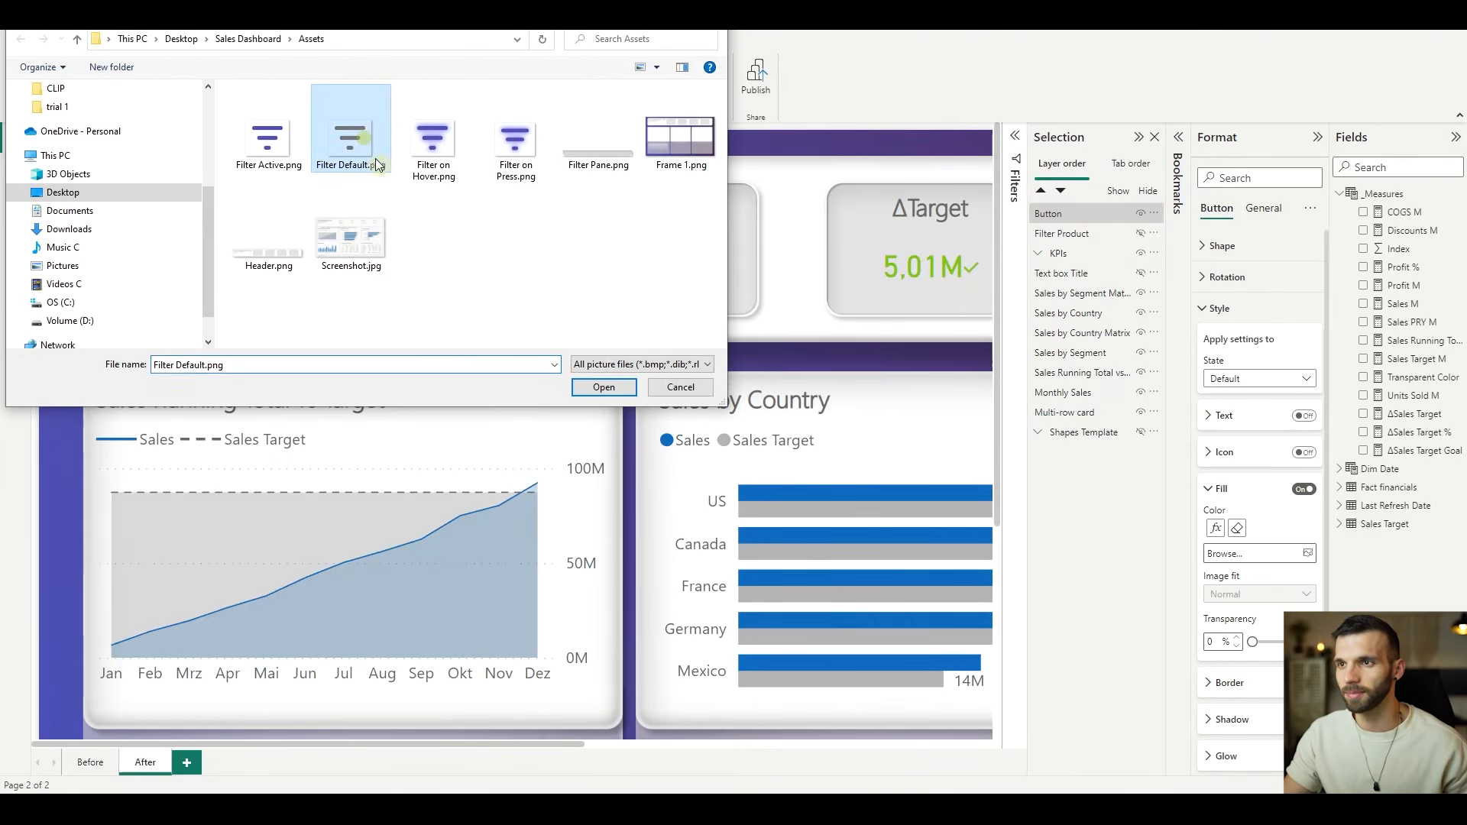
{"action": "left_click", "coordinate": [604, 387]}
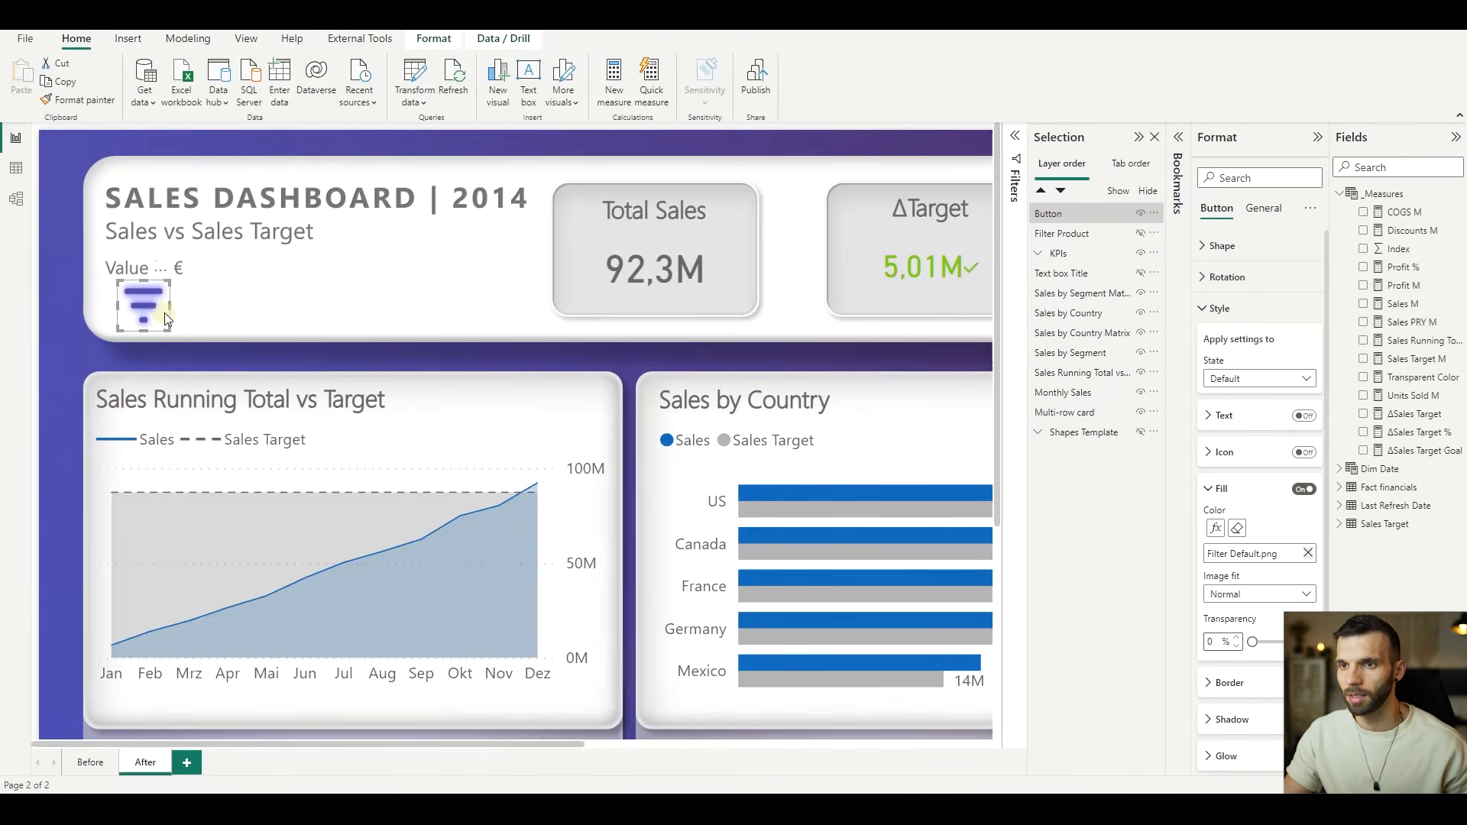
{"action": "left_click", "coordinate": [1239, 593]}
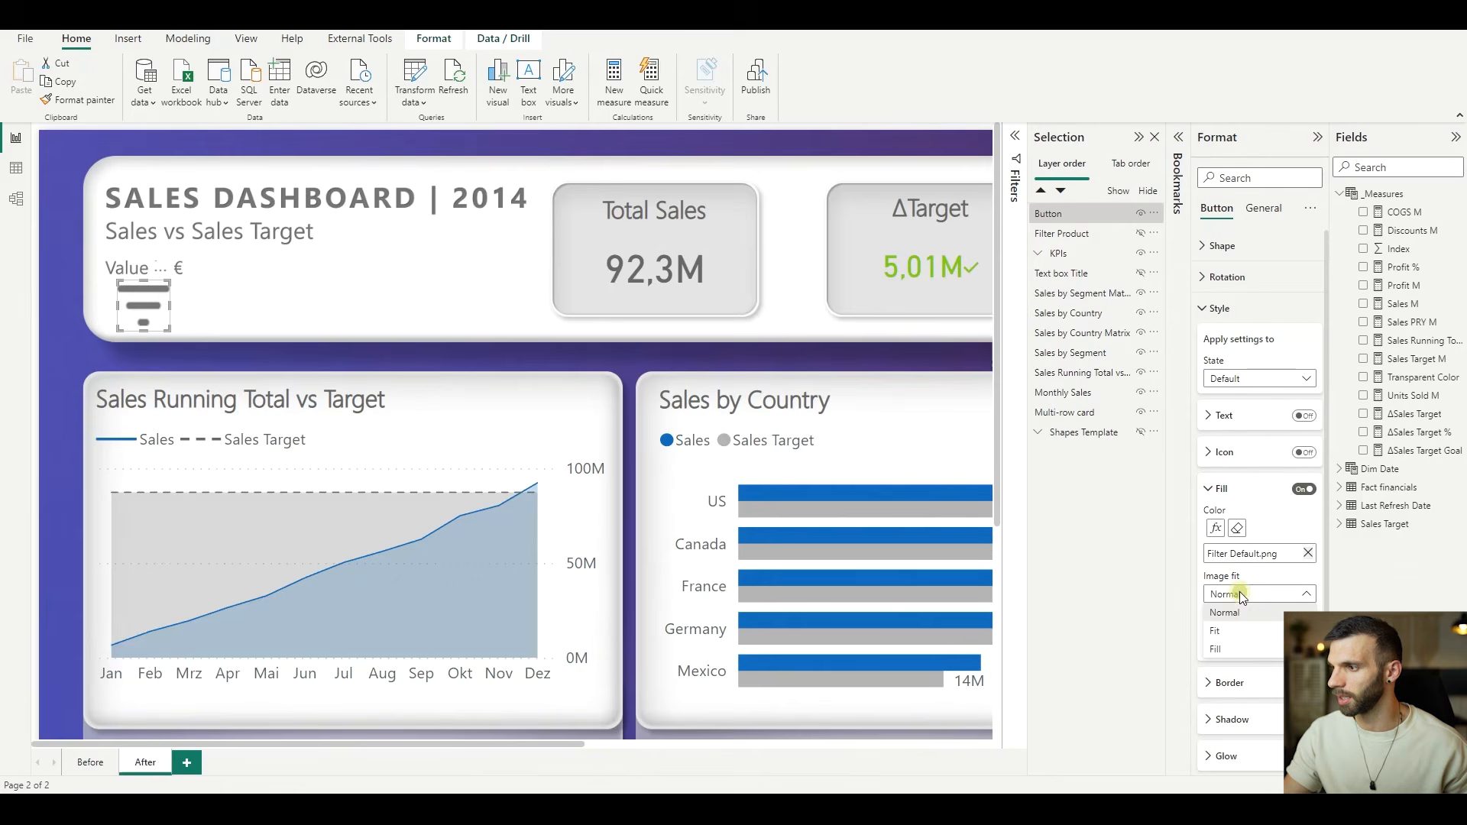
{"action": "left_click", "coordinate": [1243, 635]}
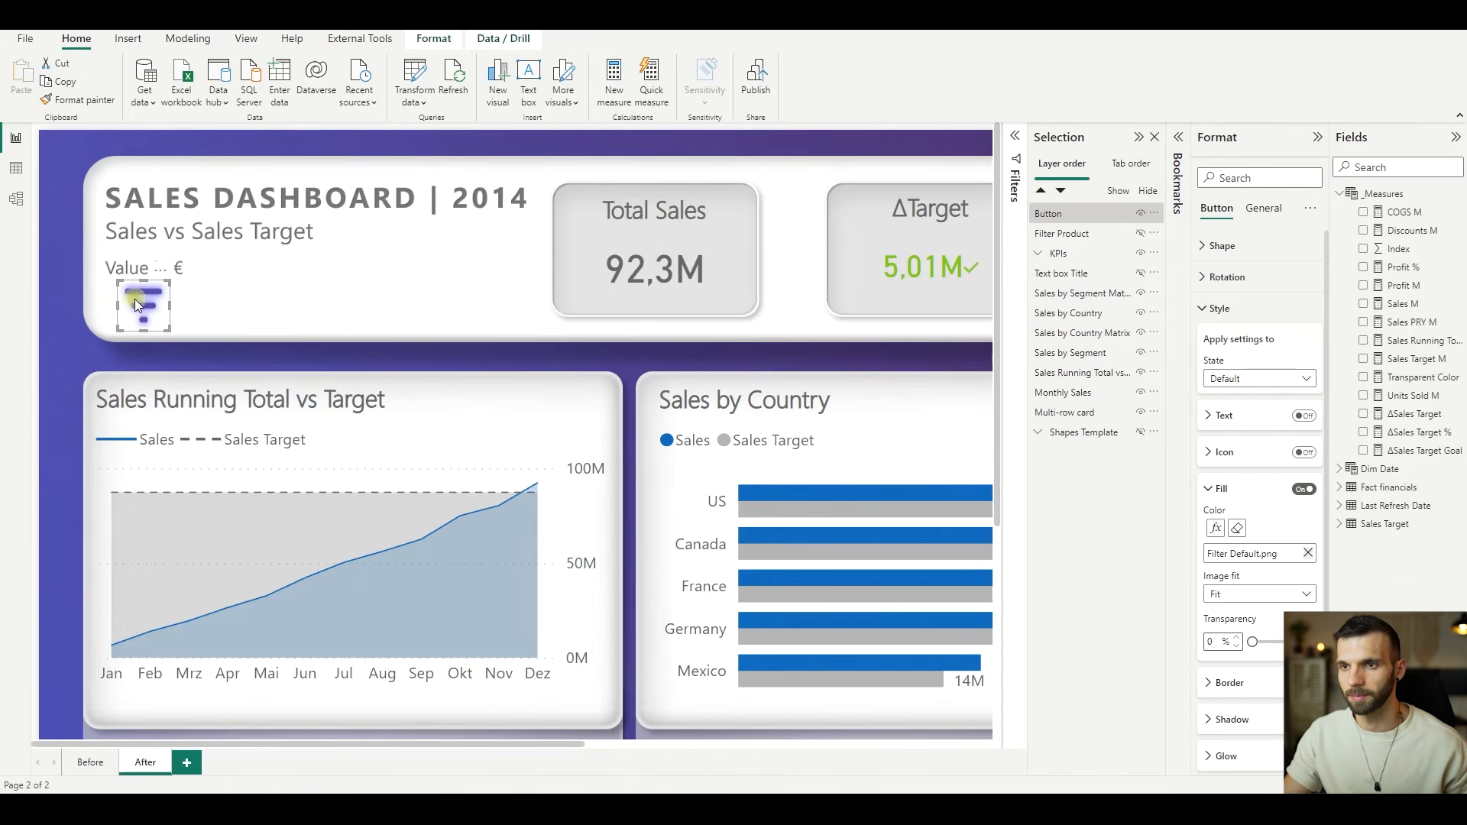
- Rename the Button layer to Filter Inactive
{"action": "double_click", "coordinate": [1084, 214]}
{"action": "type", "text": "F"}
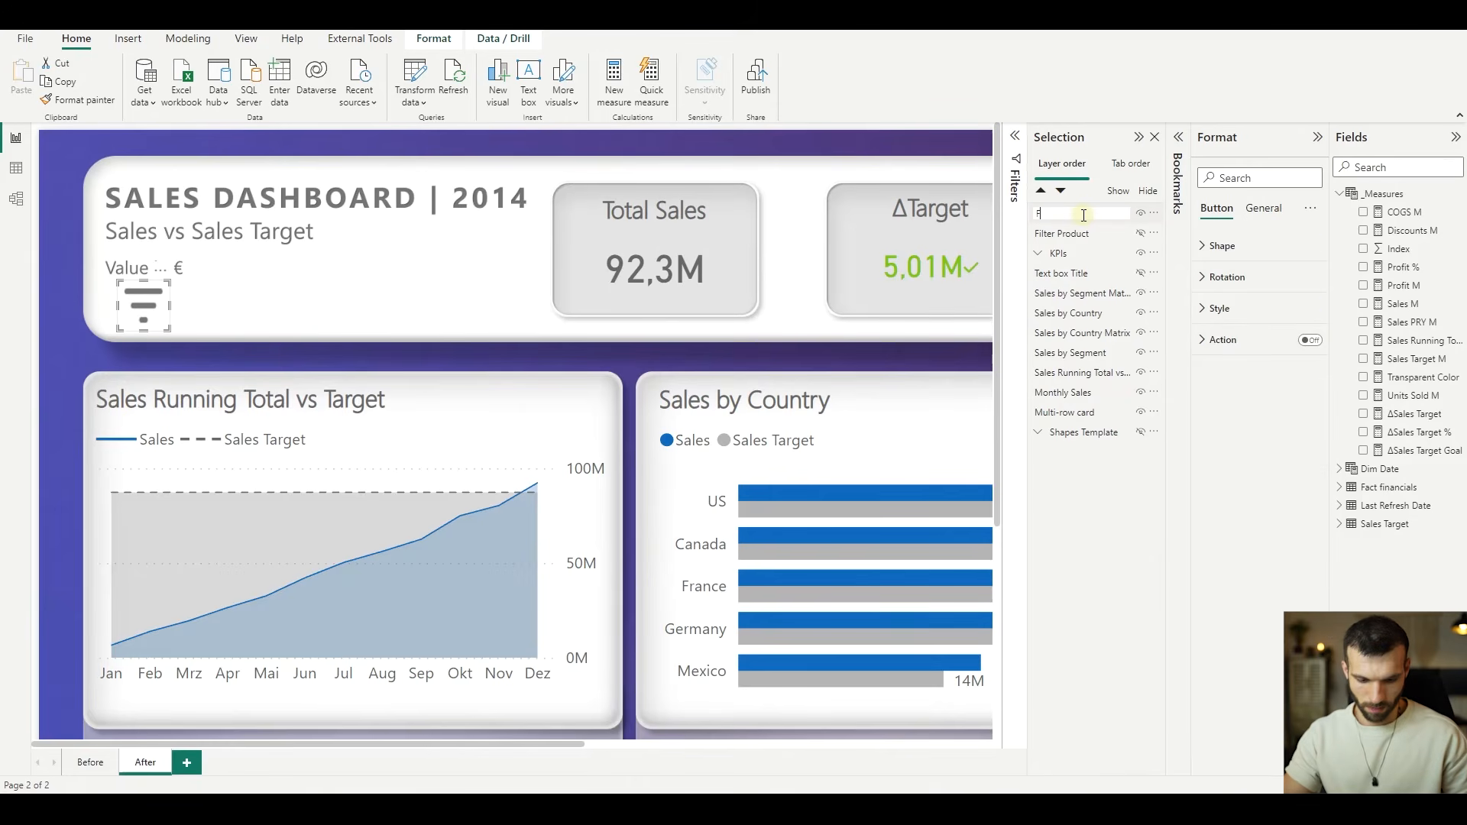
{"action": "type", "text": "ilter Inactiv"}
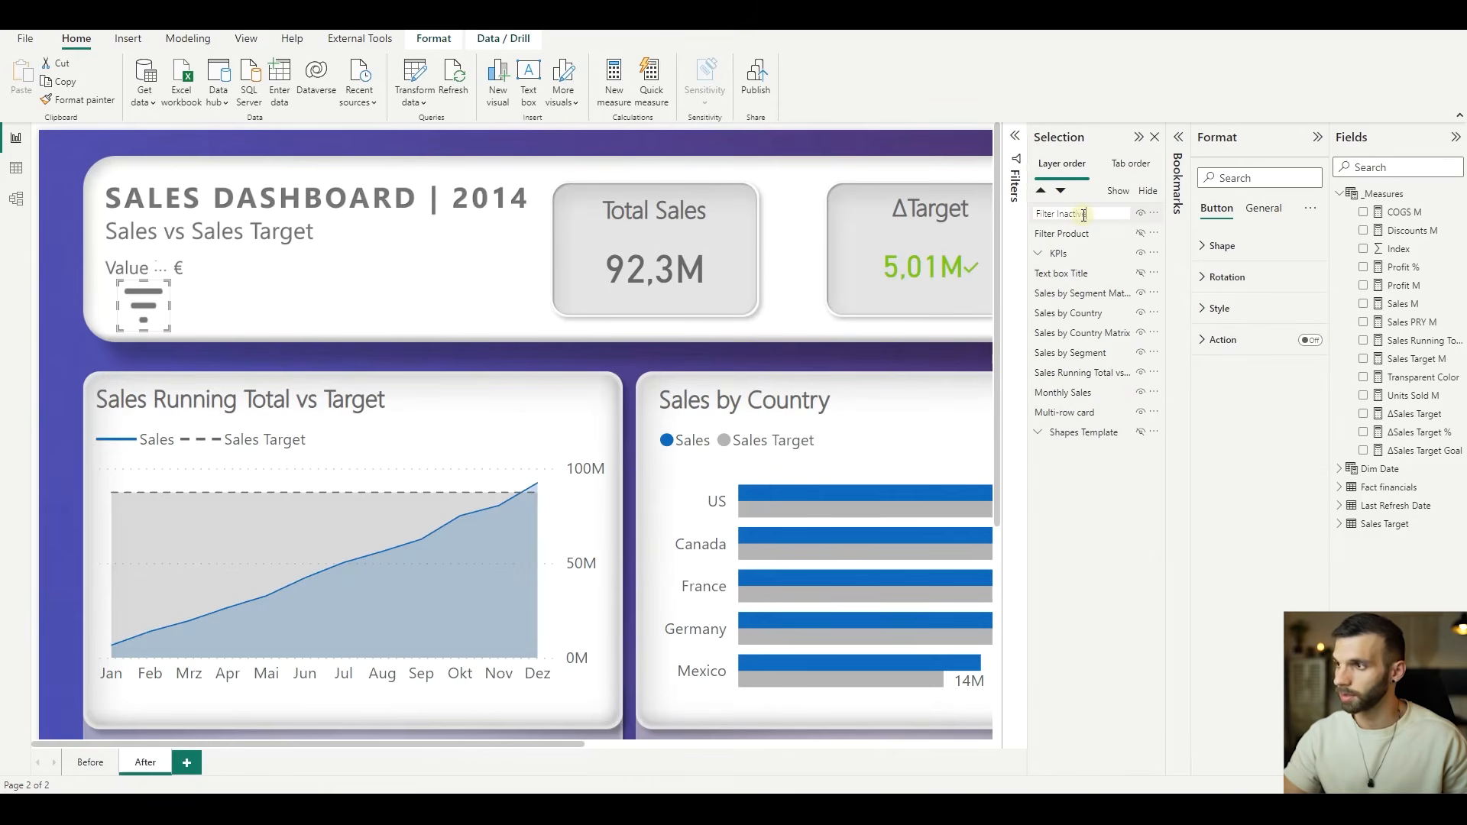
{"action": "type", "text": "e"}
{"action": "key", "text": "Return"}
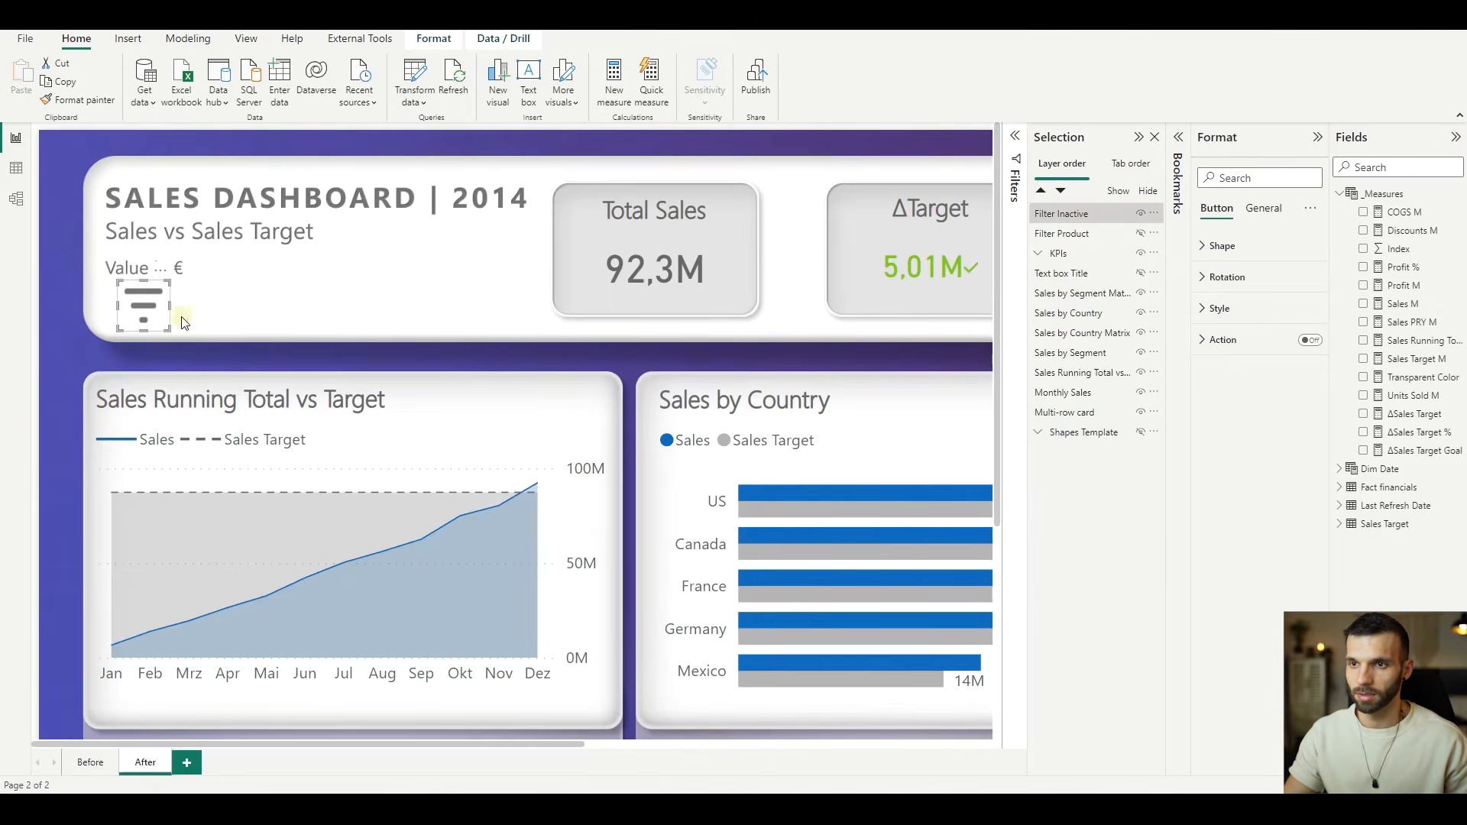
- Duplicate the Filter Inactive button, place the copy just beside the original, and rename it Filter Active
{"action": "key", "text": "ctrl+c"}
{"action": "key", "text": "ctrl+v"}
{"action": "left_click_drag", "start_coordinate": [142, 308], "coordinate": [196, 311]}
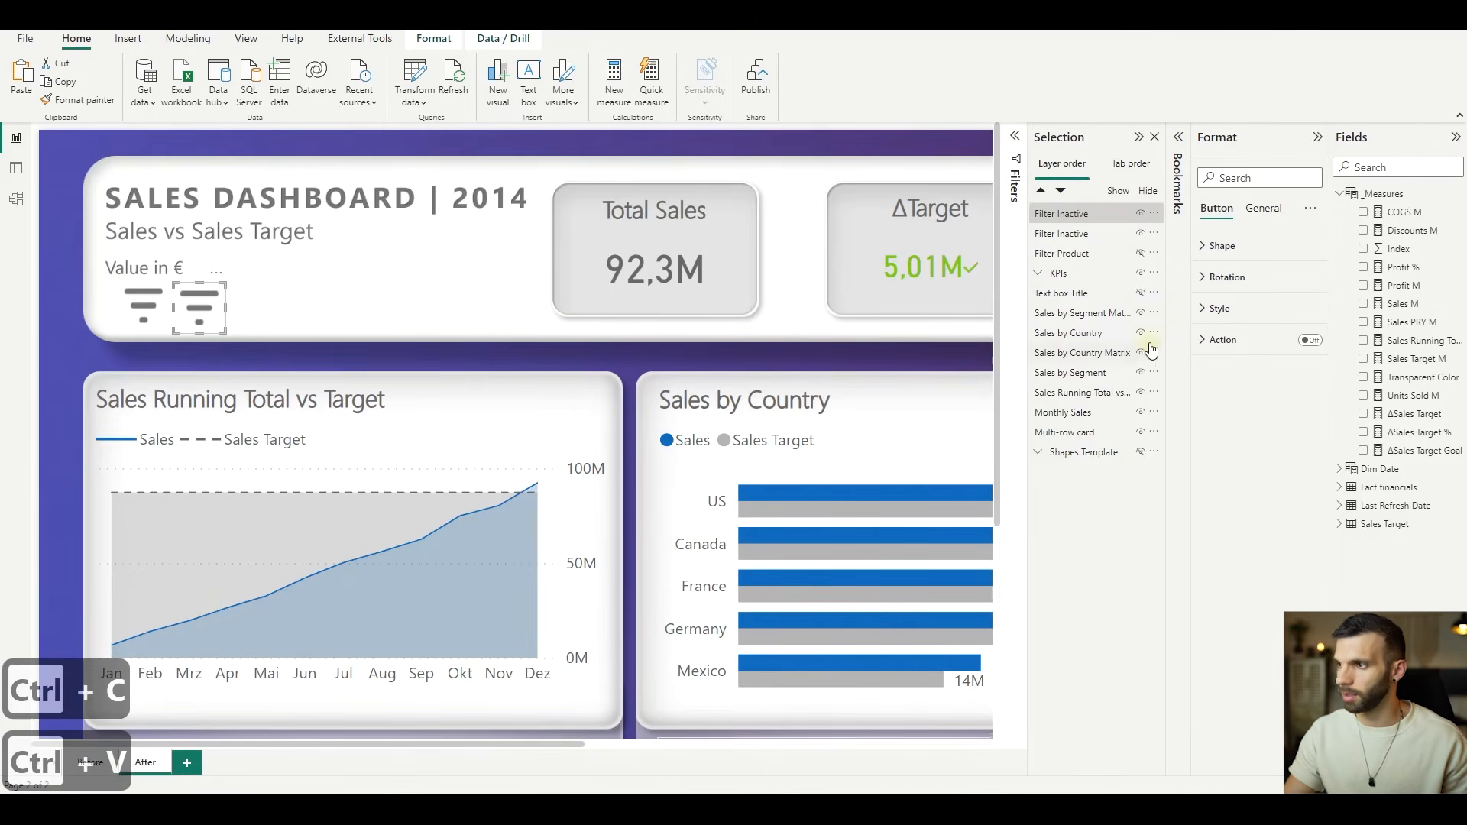
{"action": "left_click", "coordinate": [1094, 218]}
{"action": "left_click", "coordinate": [1094, 217]}
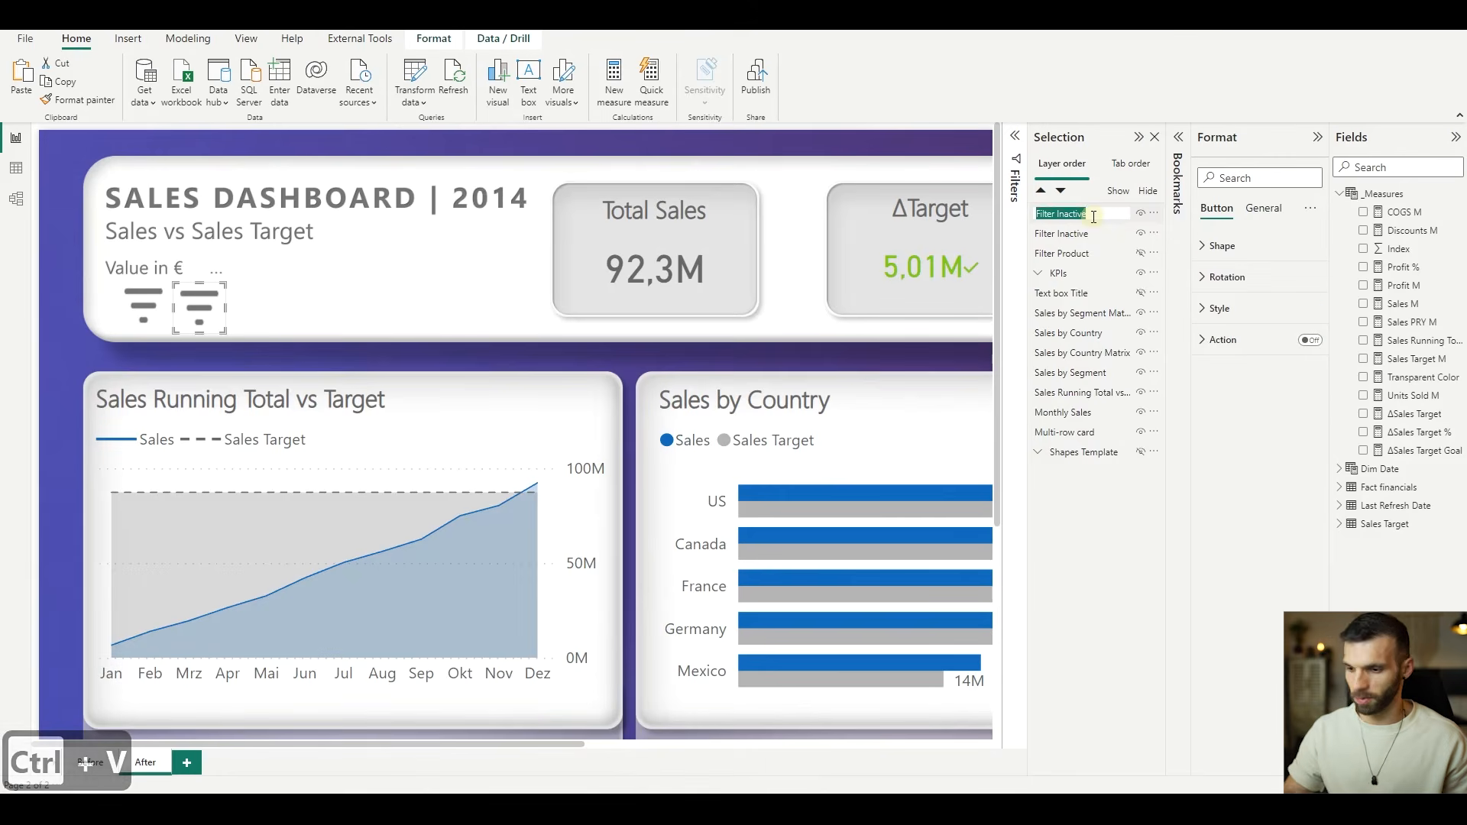
{"action": "double_click", "coordinate": [1093, 216]}
{"action": "key", "text": "BackSpace"}
{"action": "key", "text": "BackSpace"}
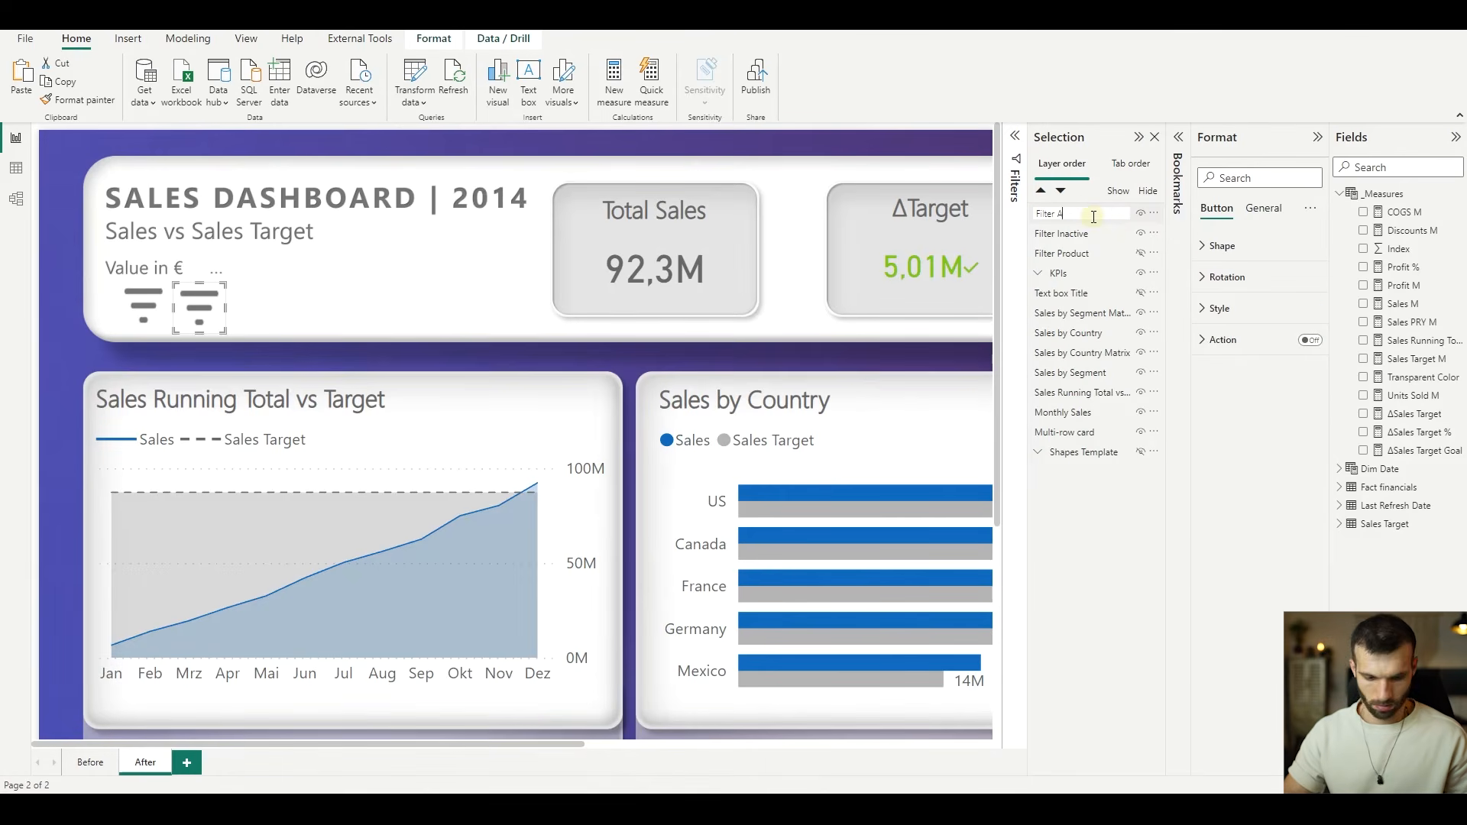
{"action": "type", "text": "Active"}
{"action": "key", "text": "Return"}
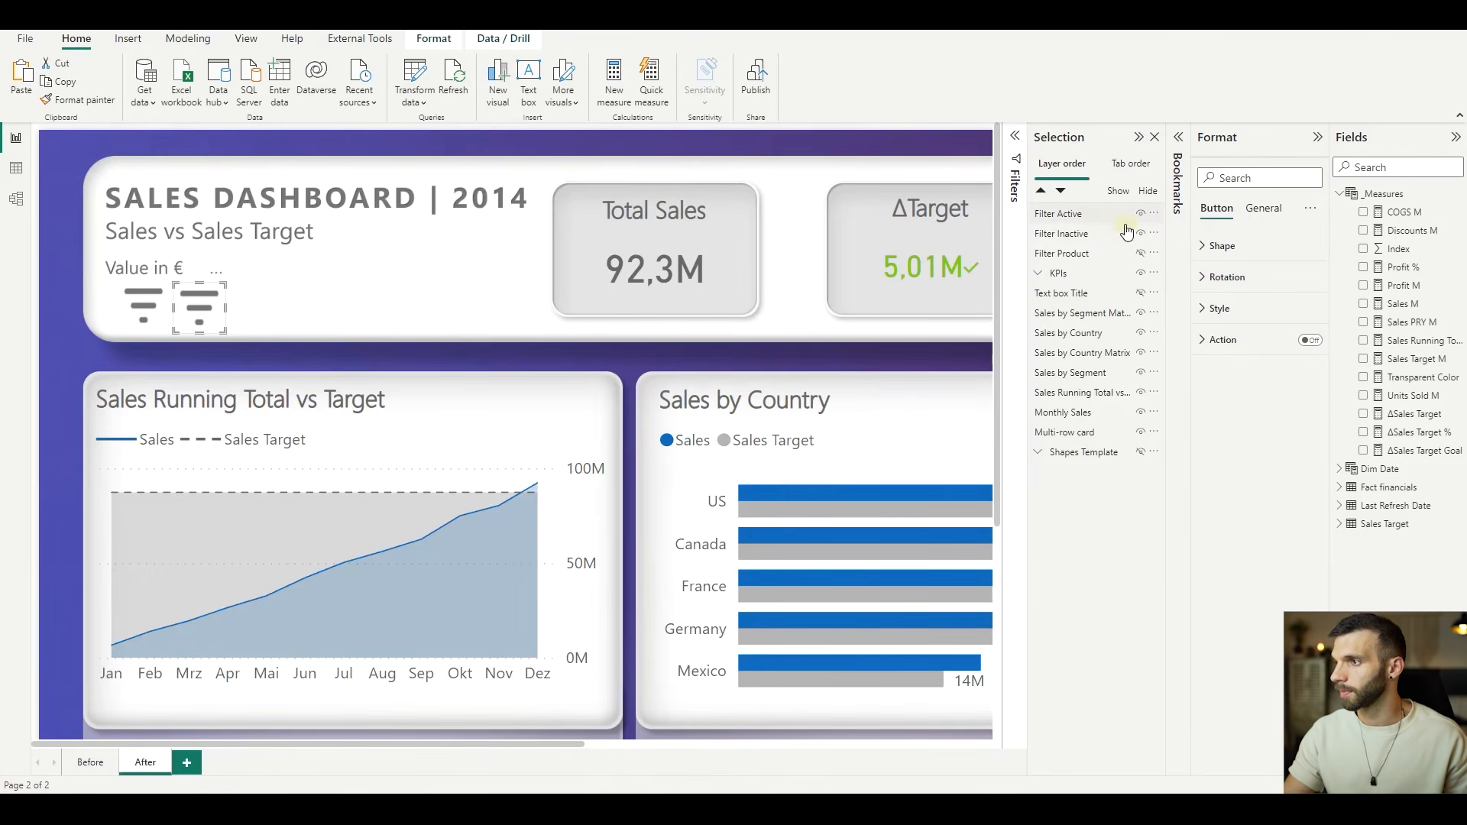
- Replace the Filter Active button's default-state fill image with Filter Active.png and set its image fit to Fit
{"action": "left_click", "coordinate": [1243, 307]}
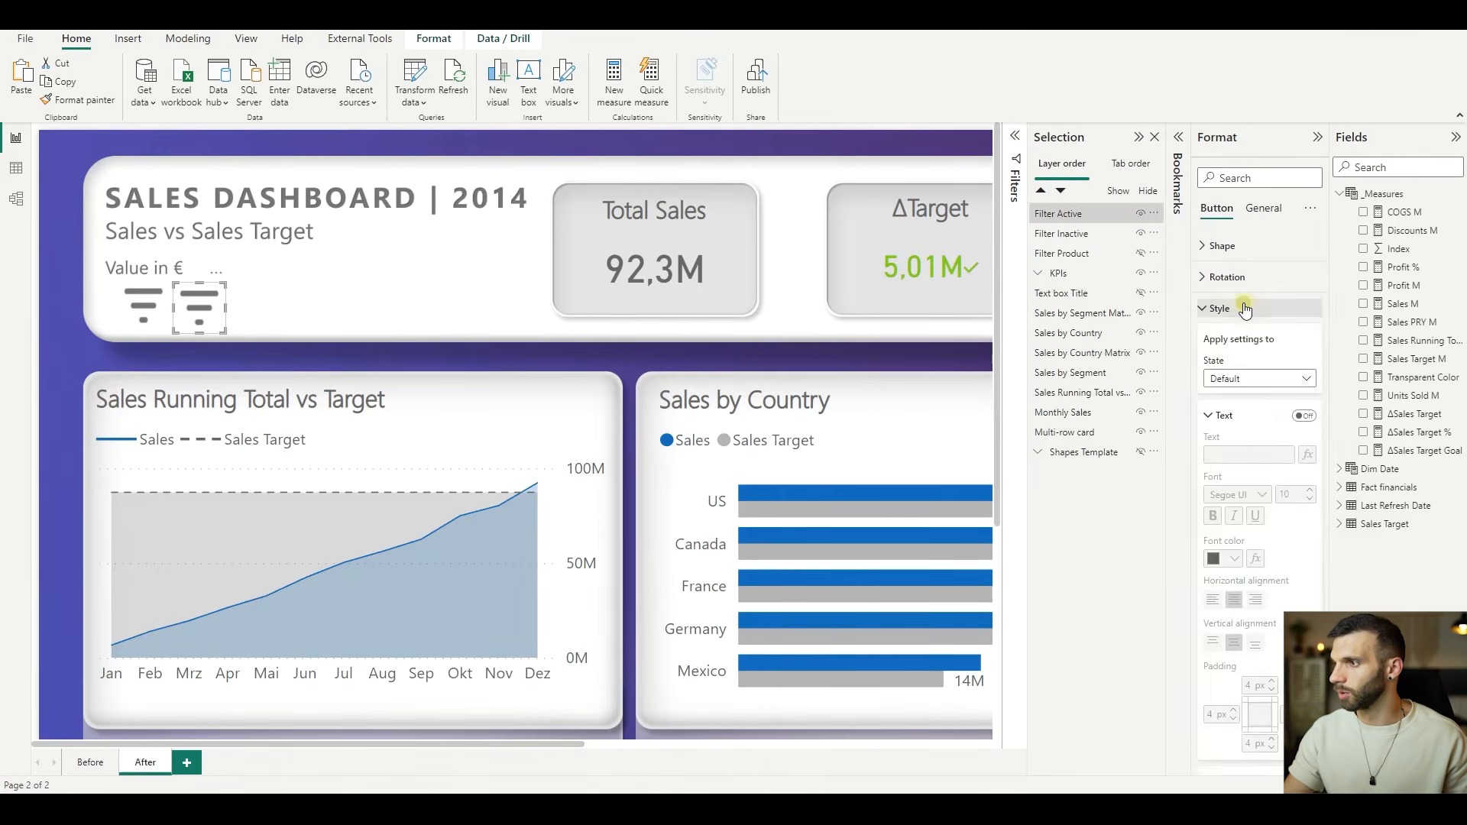
{"action": "left_click", "coordinate": [1238, 415]}
{"action": "left_click", "coordinate": [1206, 493]}
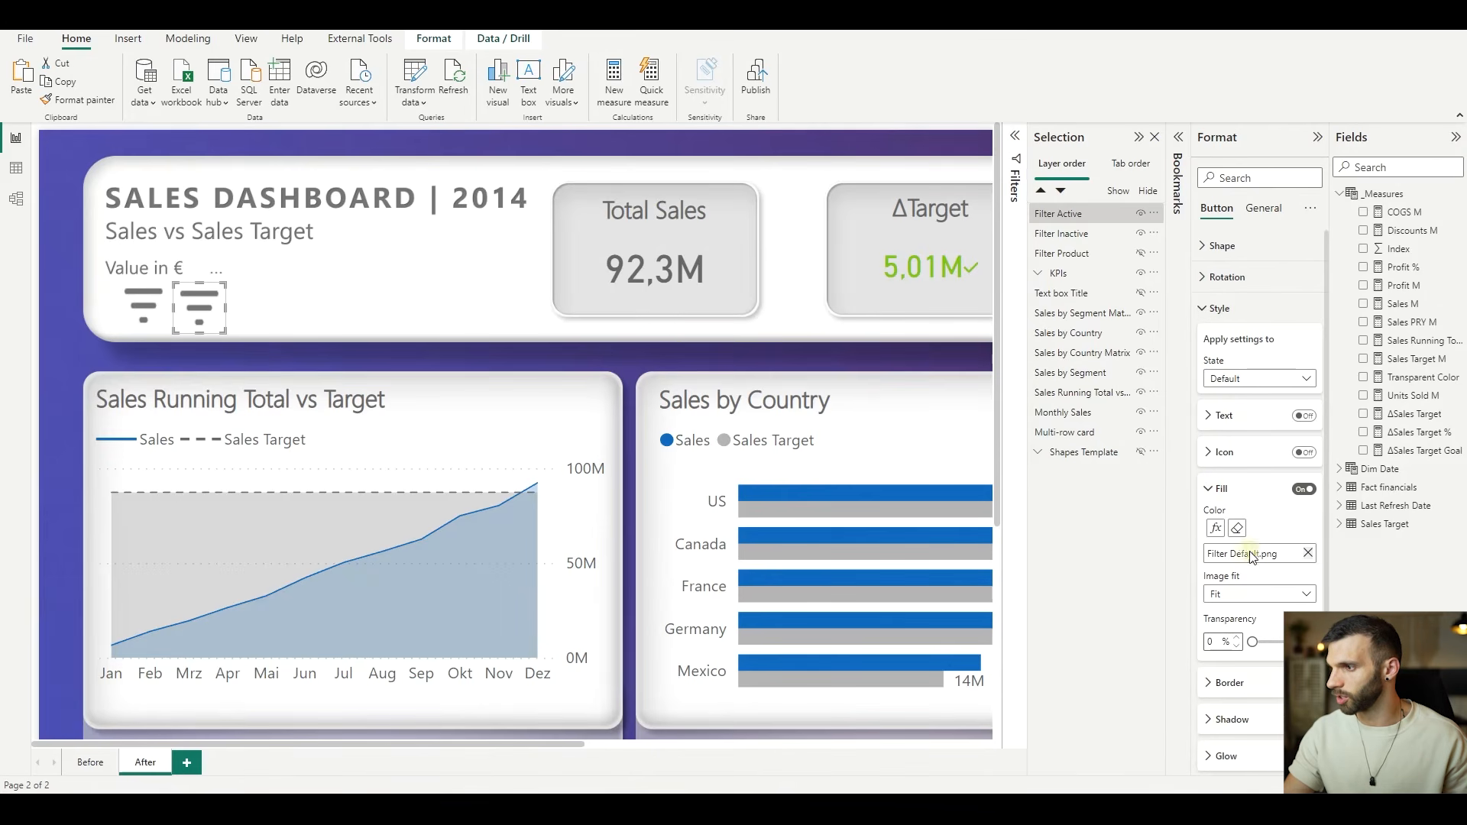
{"action": "left_click", "coordinate": [1309, 555]}
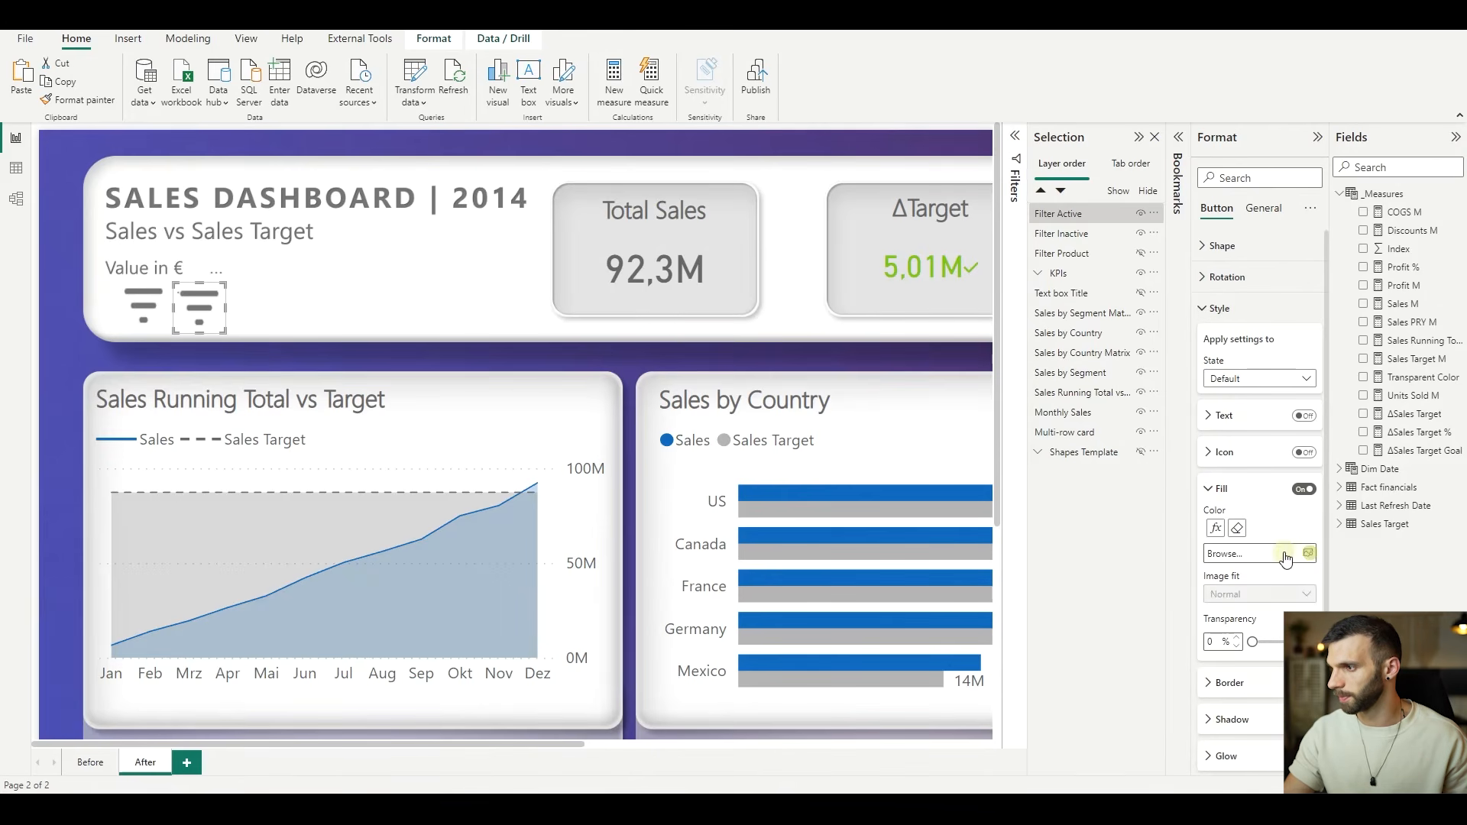
{"action": "left_click", "coordinate": [1284, 553]}
{"action": "left_click", "coordinate": [267, 142]}
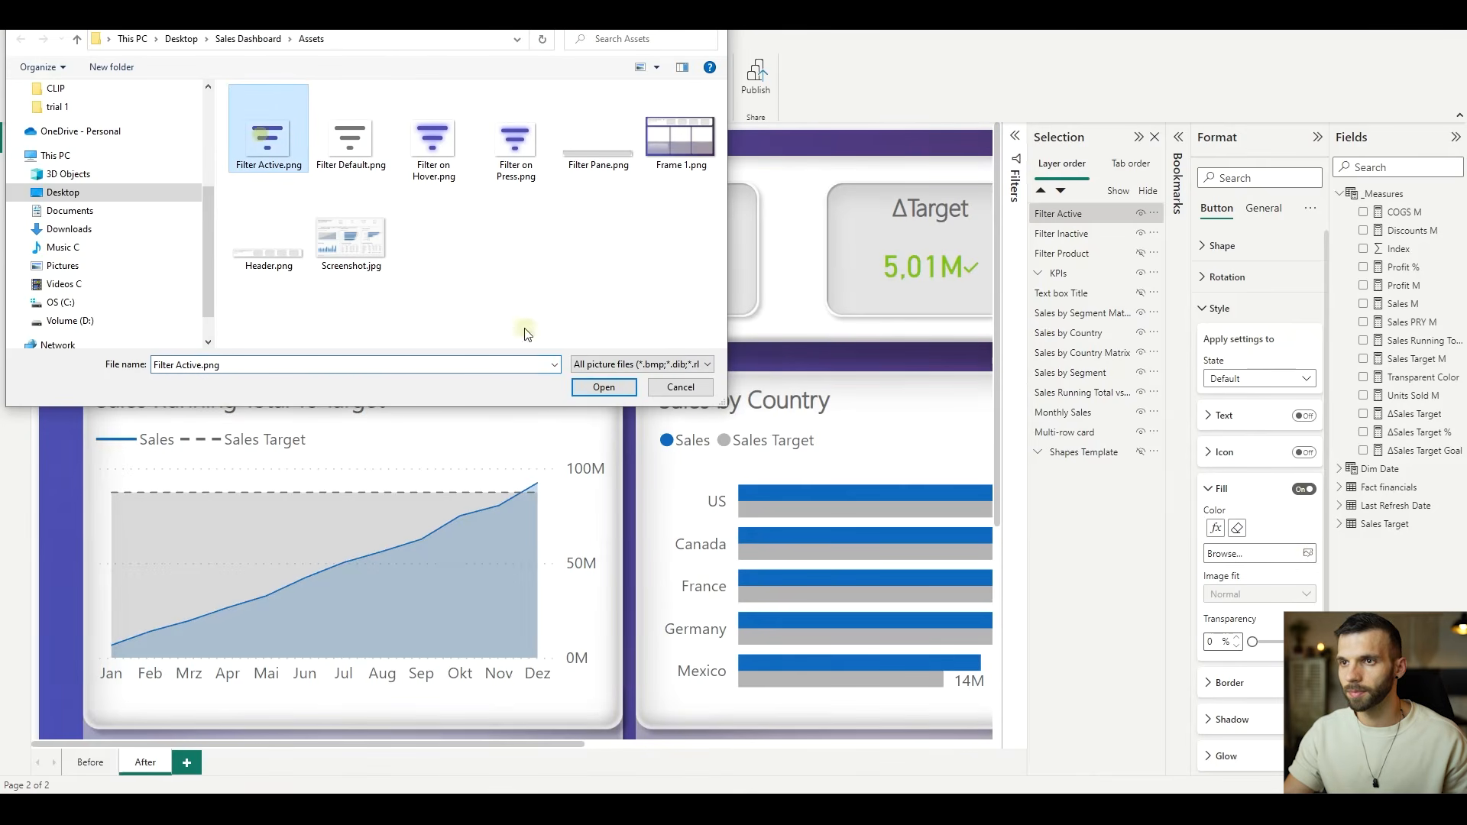
{"action": "left_click", "coordinate": [603, 386]}
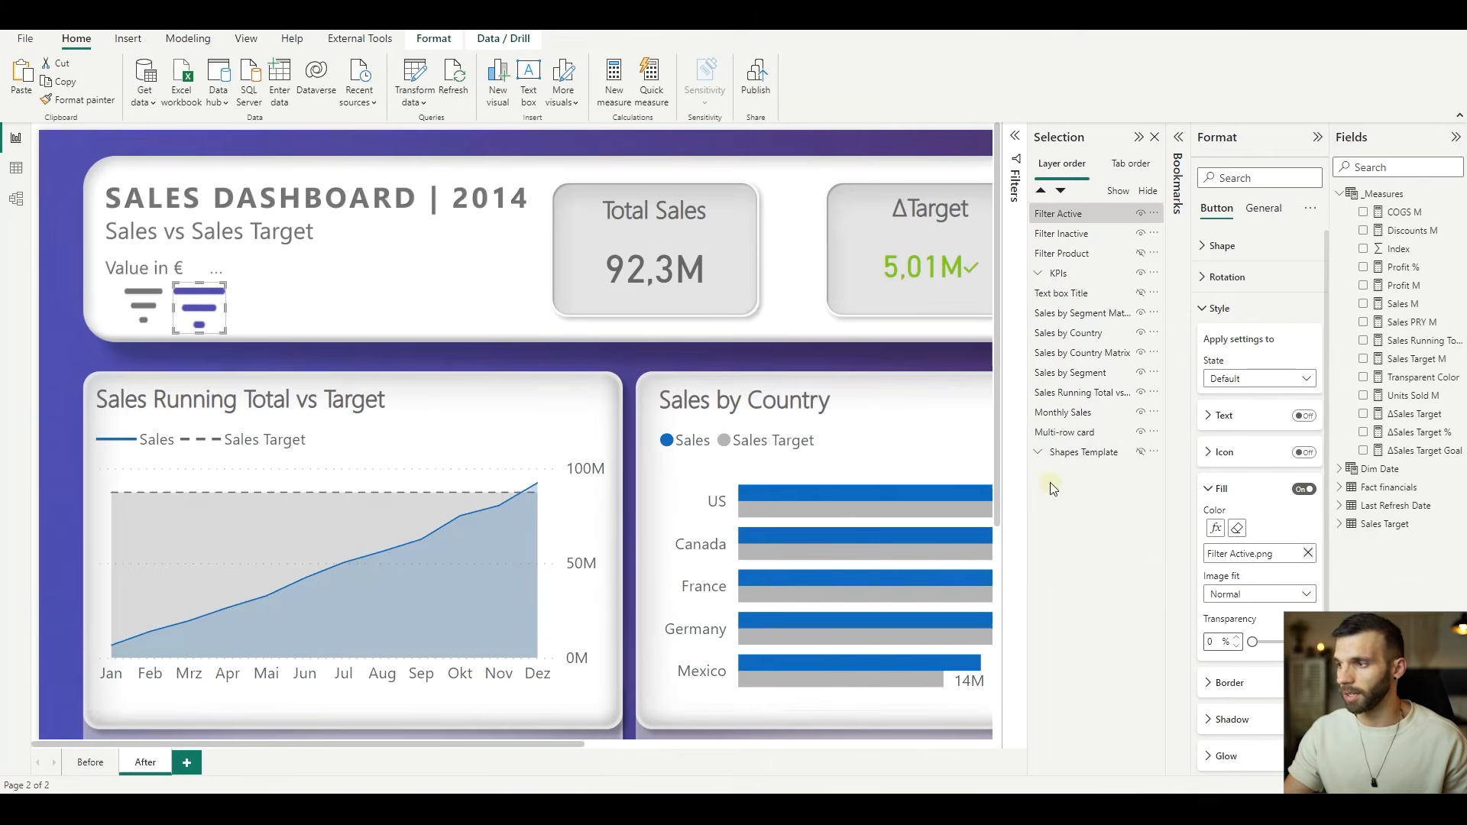
{"action": "left_click", "coordinate": [1256, 594]}
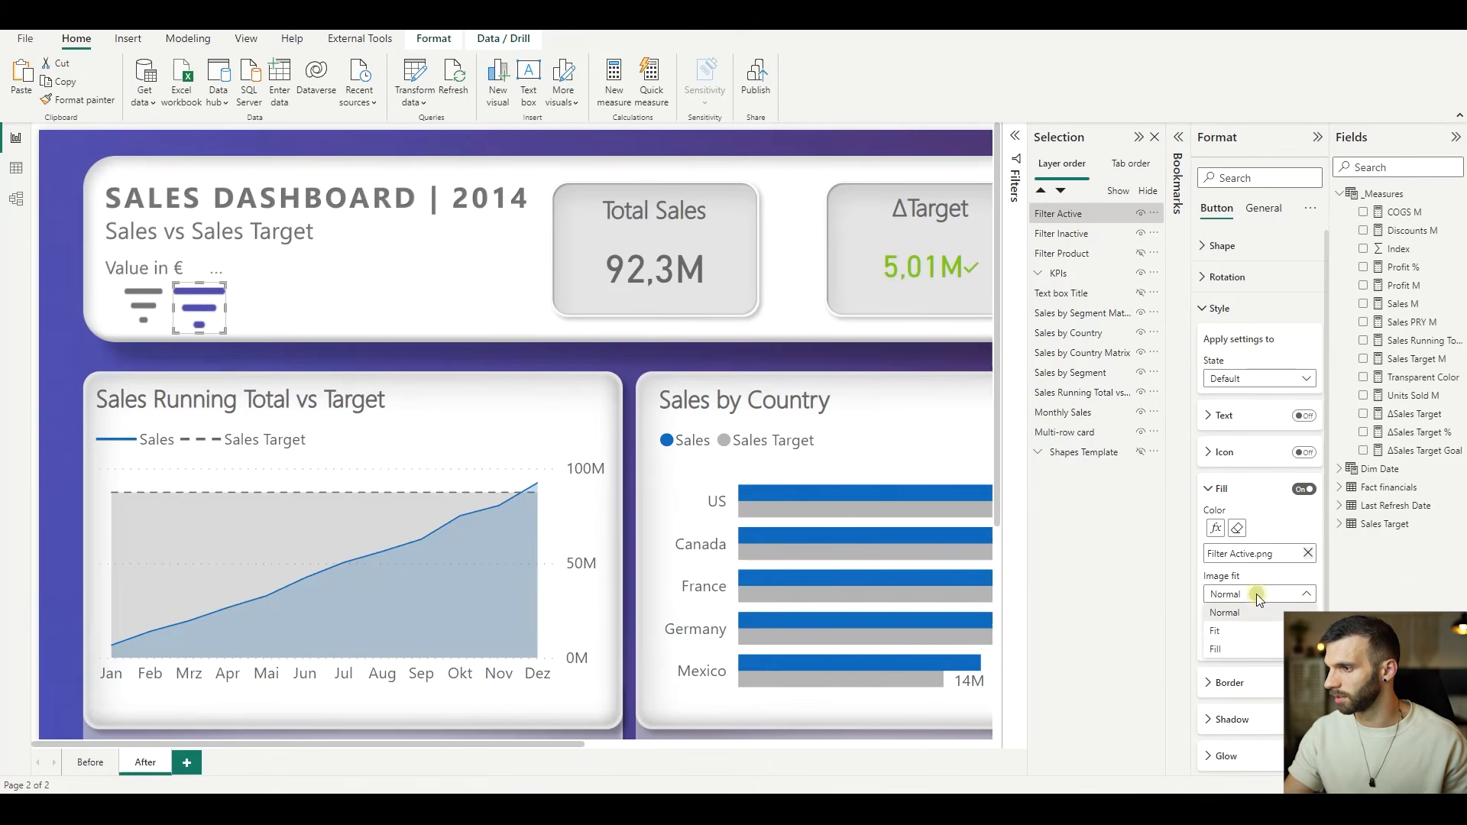
{"action": "left_click", "coordinate": [1247, 633]}
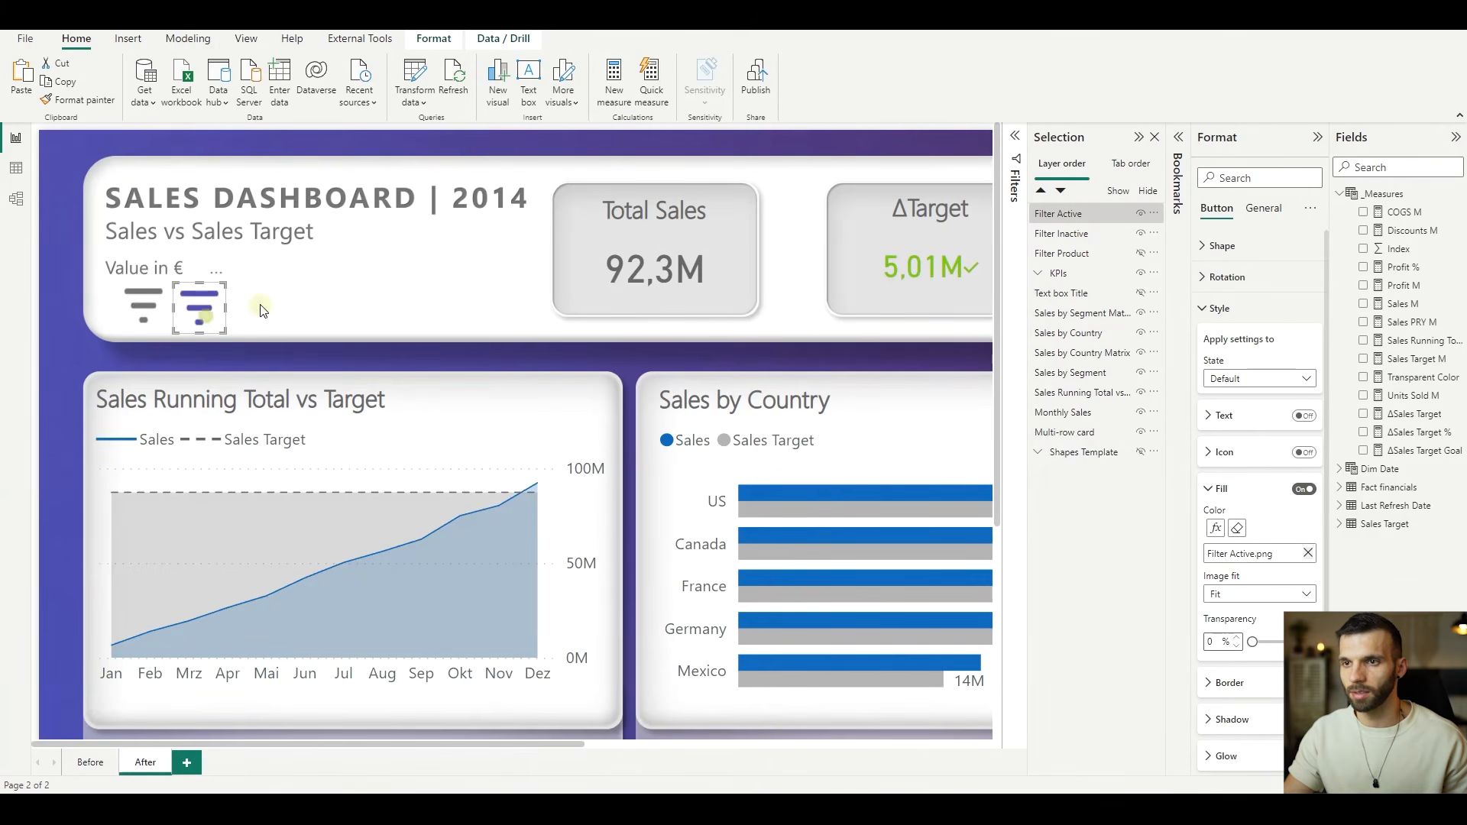
{"action": "left_click", "coordinate": [144, 303]}
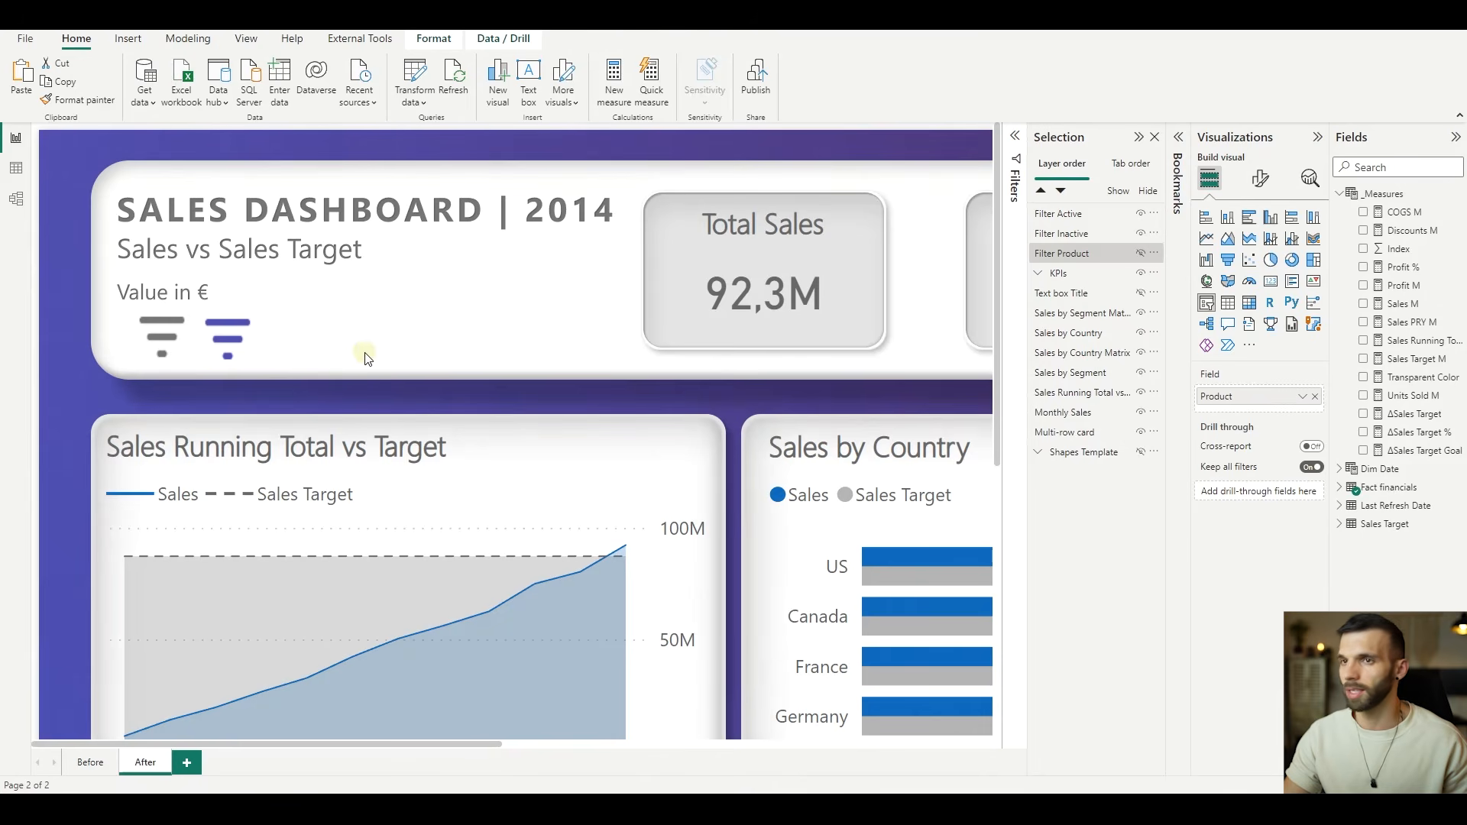
- Insert the Filter Pane.png image on the page and set its scaling to Fit
{"action": "left_click", "coordinate": [127, 39]}
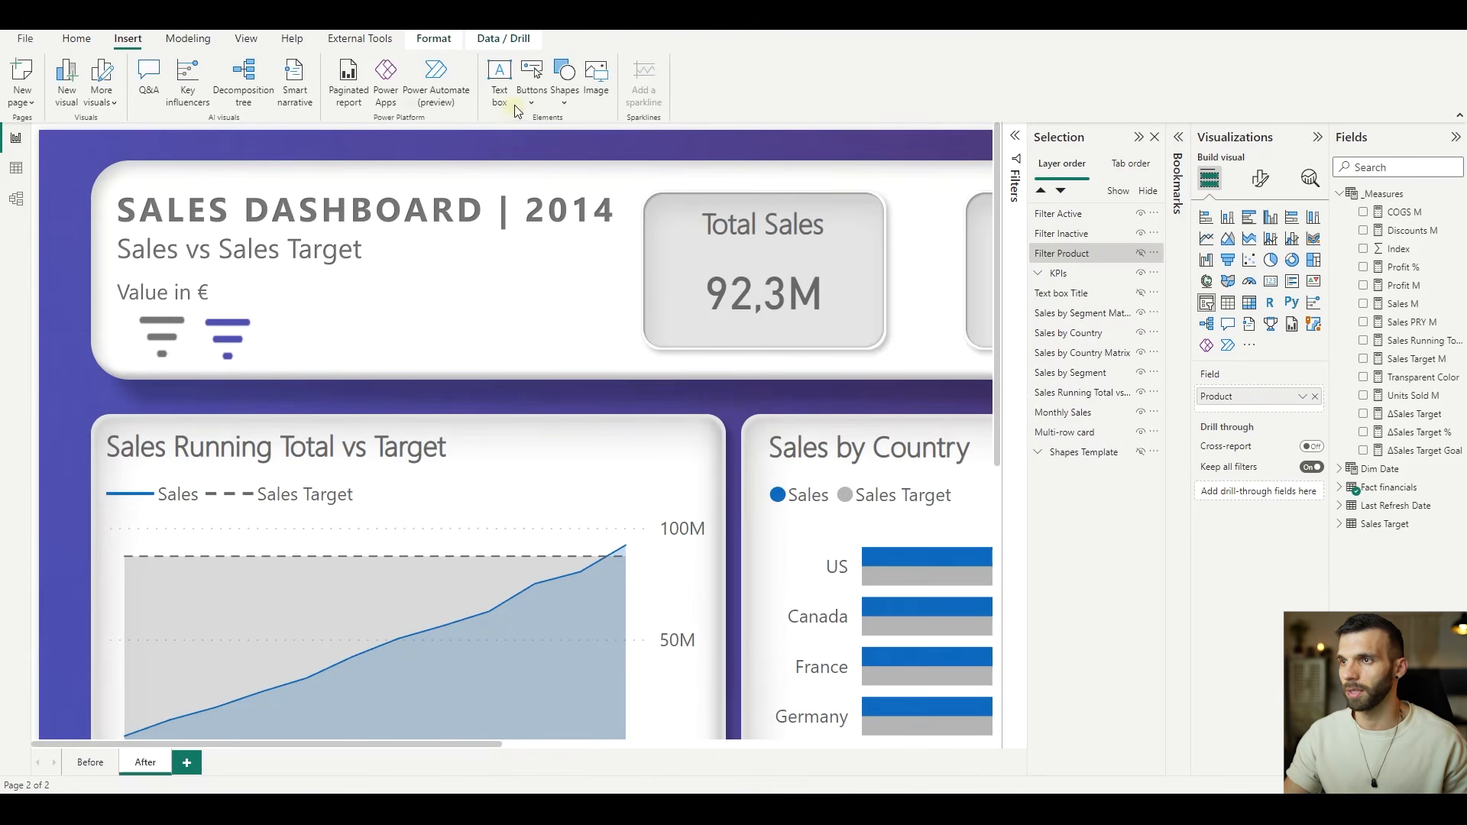
{"action": "left_click", "coordinate": [595, 92]}
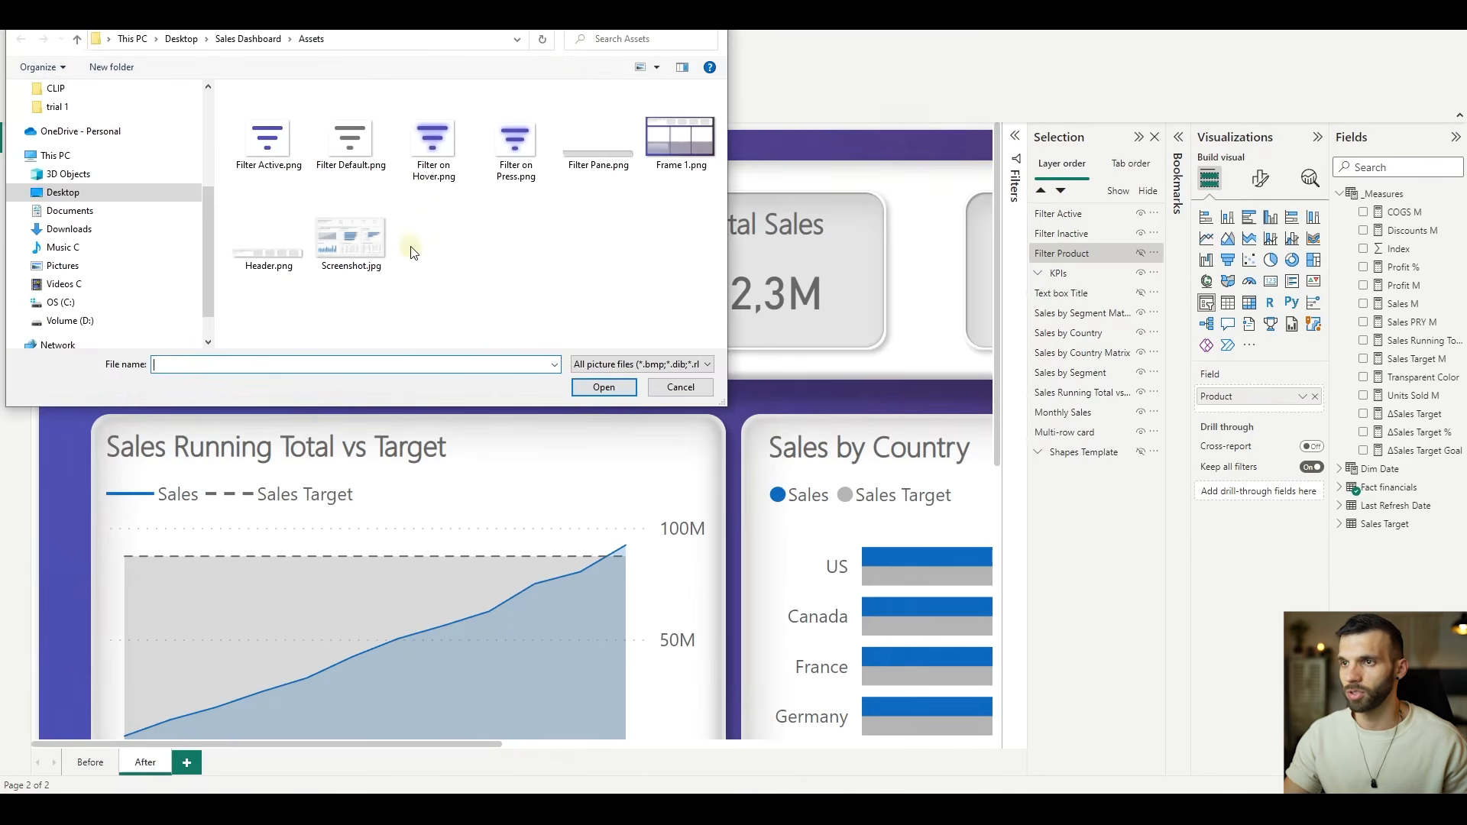
{"action": "left_click", "coordinate": [600, 163]}
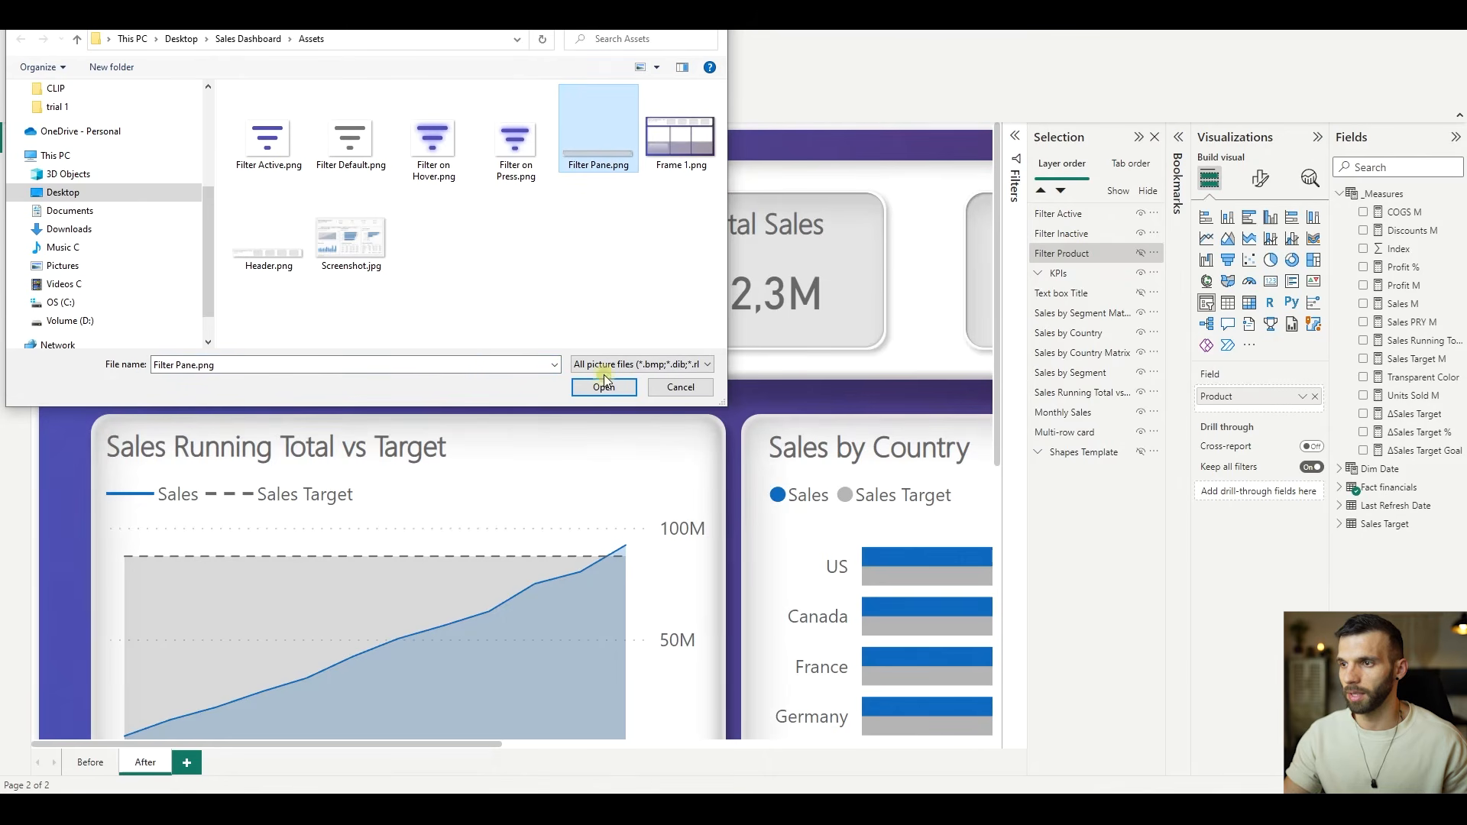
{"action": "left_click", "coordinate": [604, 387]}
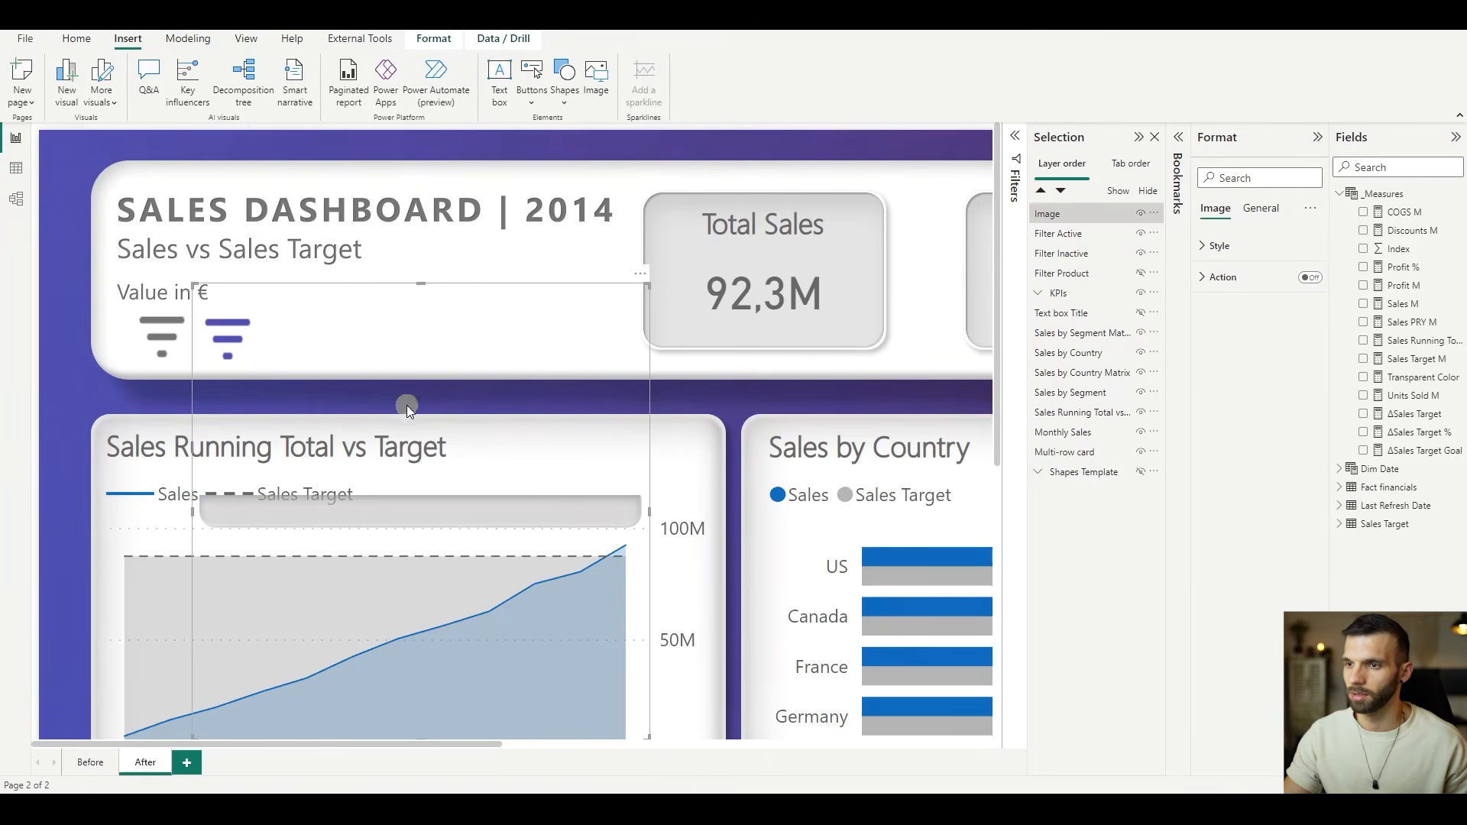
{"action": "left_click", "coordinate": [1217, 245]}
{"action": "left_click", "coordinate": [1245, 292]}
{"action": "left_click", "coordinate": [1239, 331]}
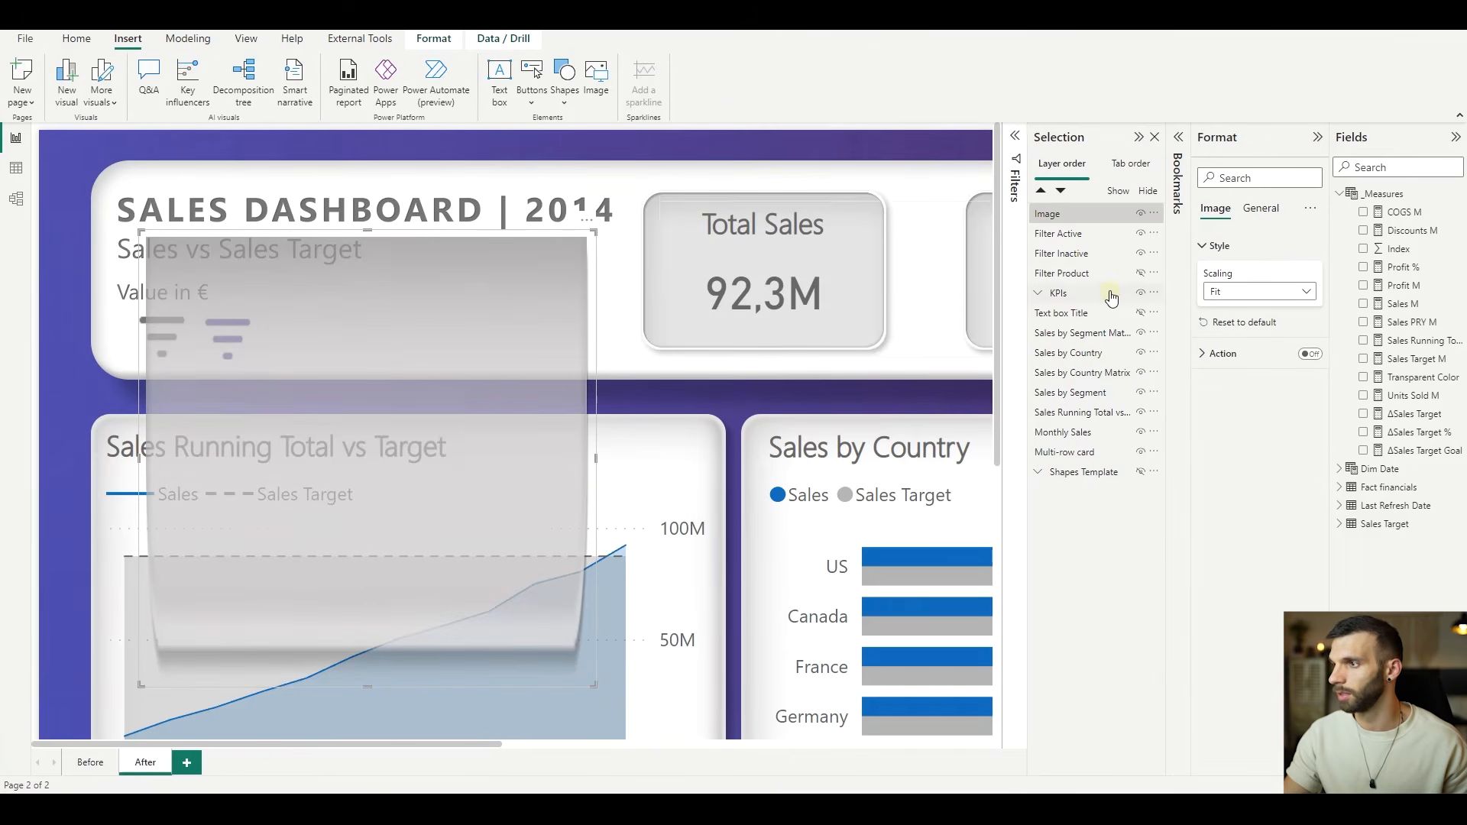
- Show the Filter Product slicer and resize the filter pane image into a wide strip covering the slicer just below the header
{"action": "left_click", "coordinate": [1140, 273]}
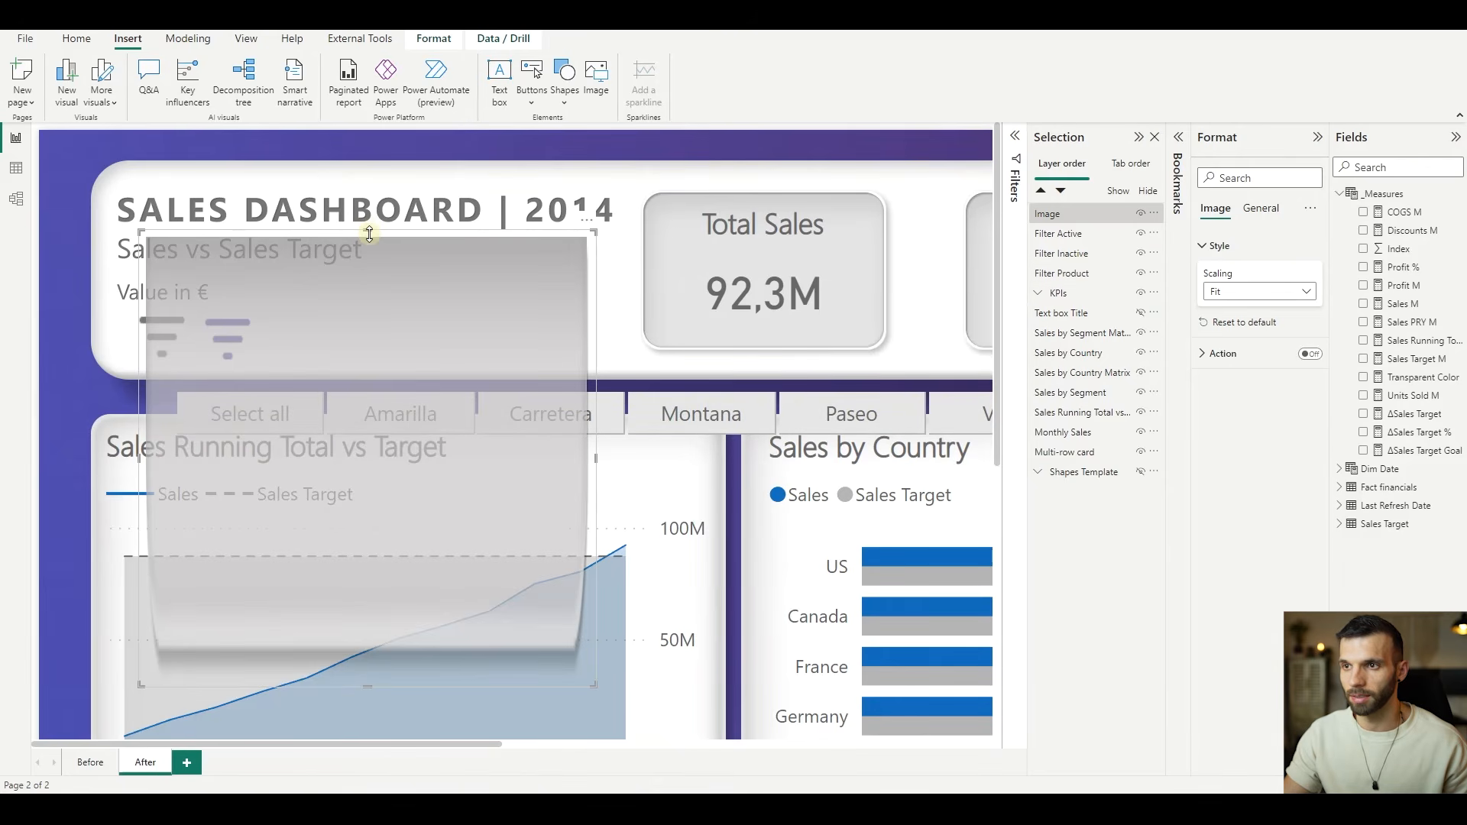
{"action": "left_click_drag", "start_coordinate": [369, 265], "coordinate": [368, 372]}
{"action": "left_click_drag", "start_coordinate": [369, 681], "coordinate": [382, 452]}
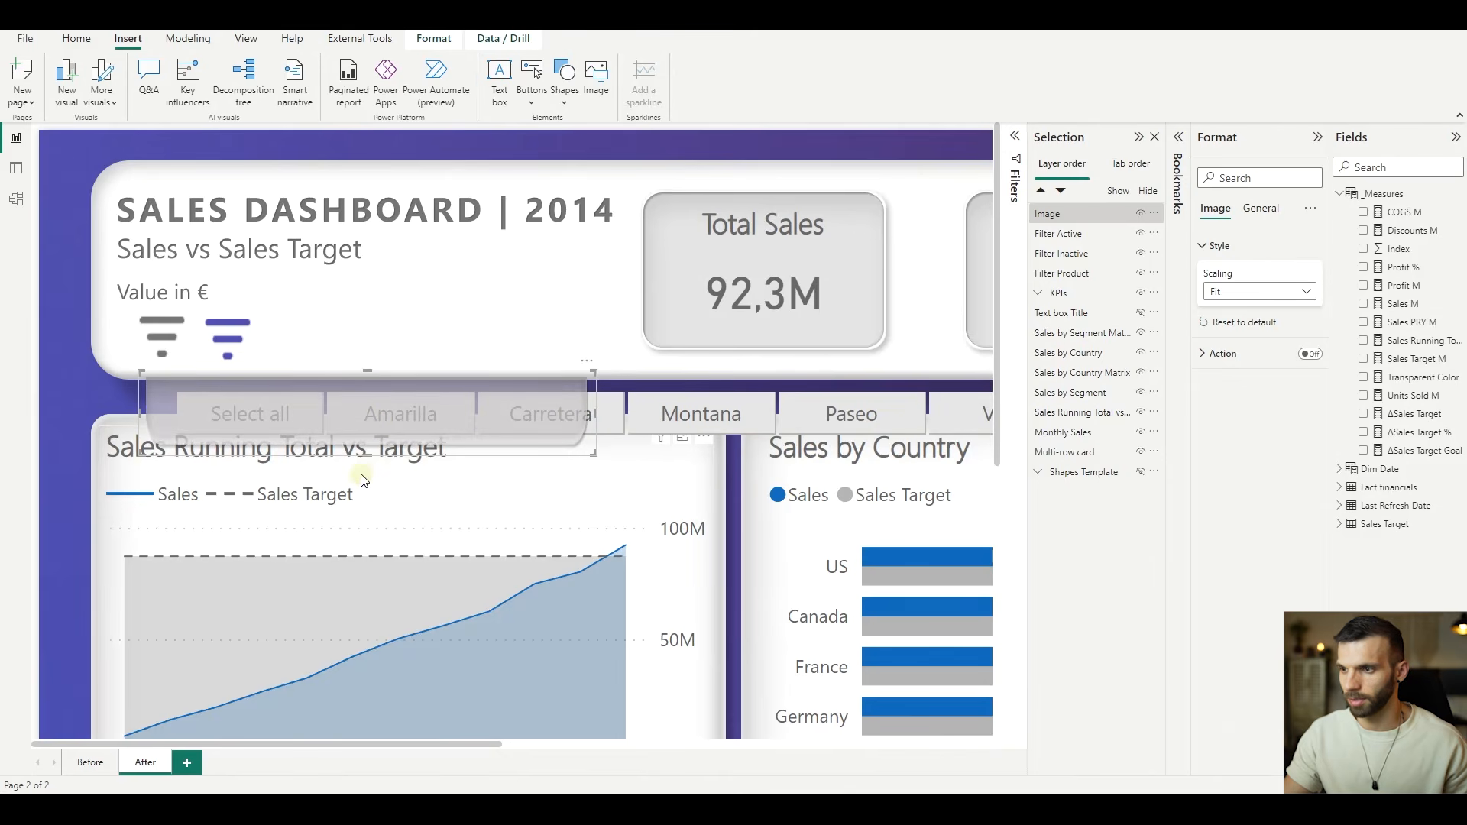
{"action": "scroll", "coordinate": [382, 473], "scroll_direction": "down", "scroll_amount": 4}
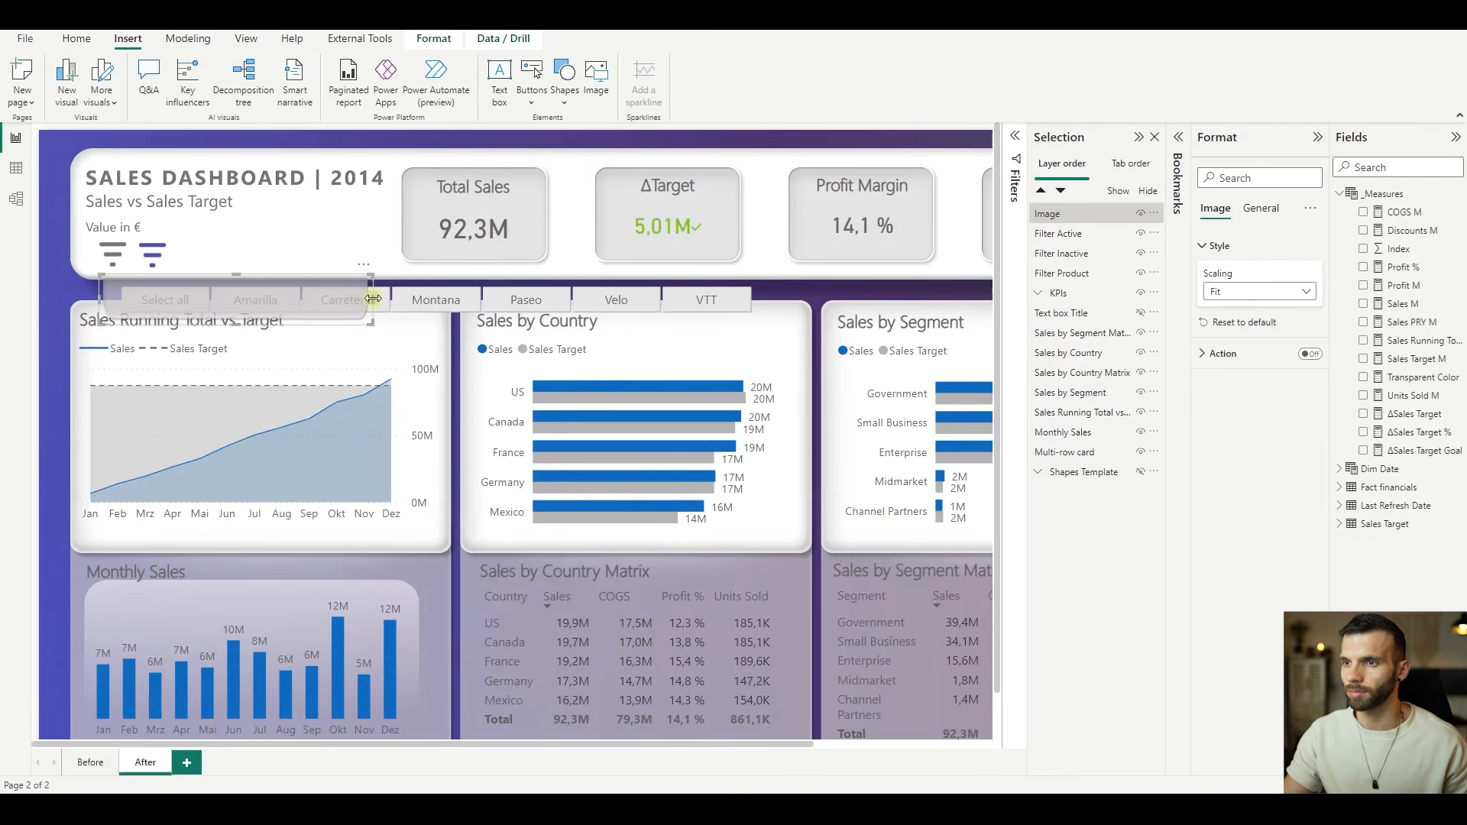
{"action": "left_click_drag", "start_coordinate": [373, 298], "coordinate": [779, 337]}
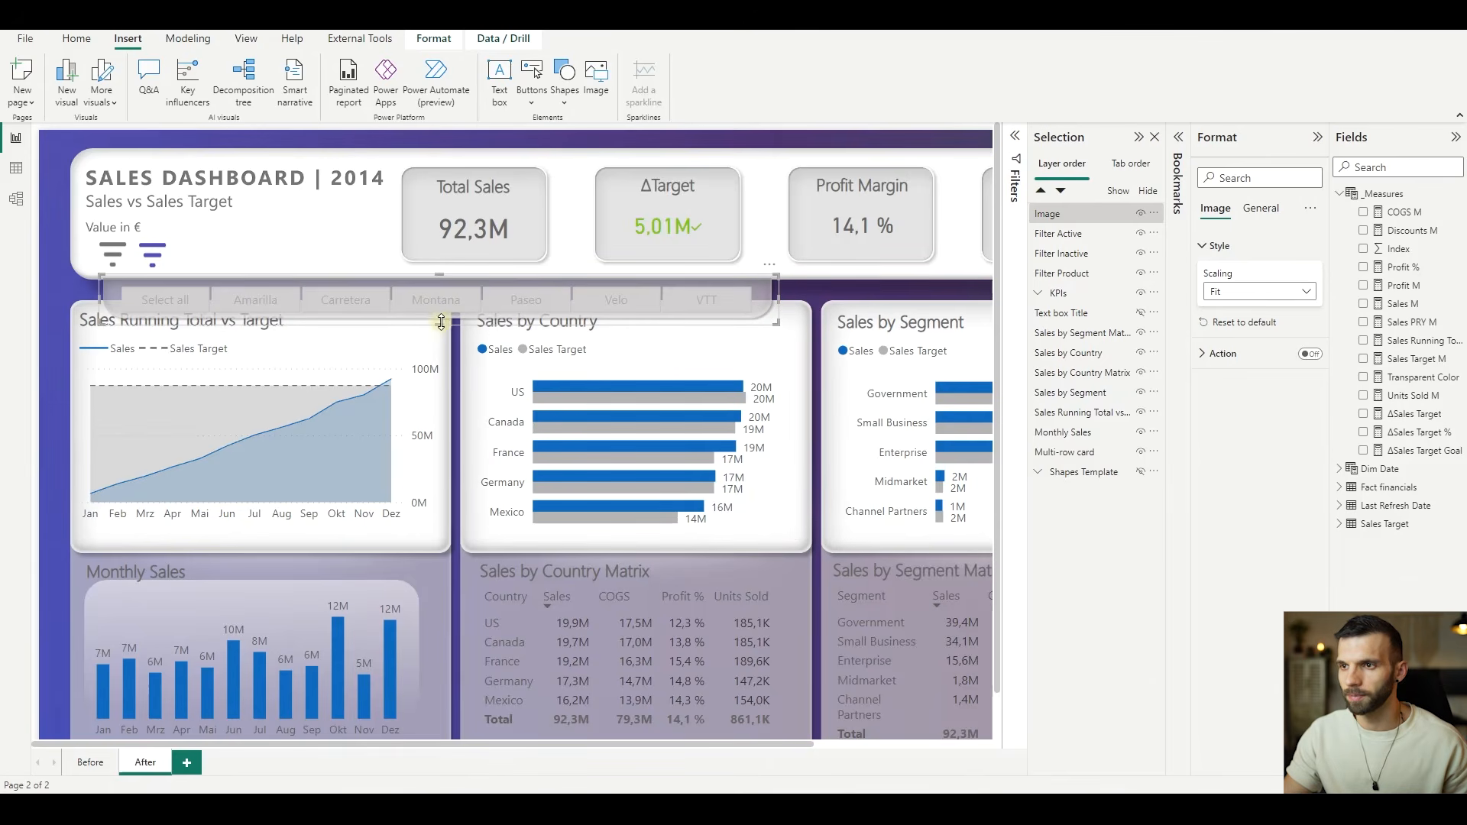
{"action": "left_click_drag", "start_coordinate": [438, 329], "coordinate": [438, 330]}
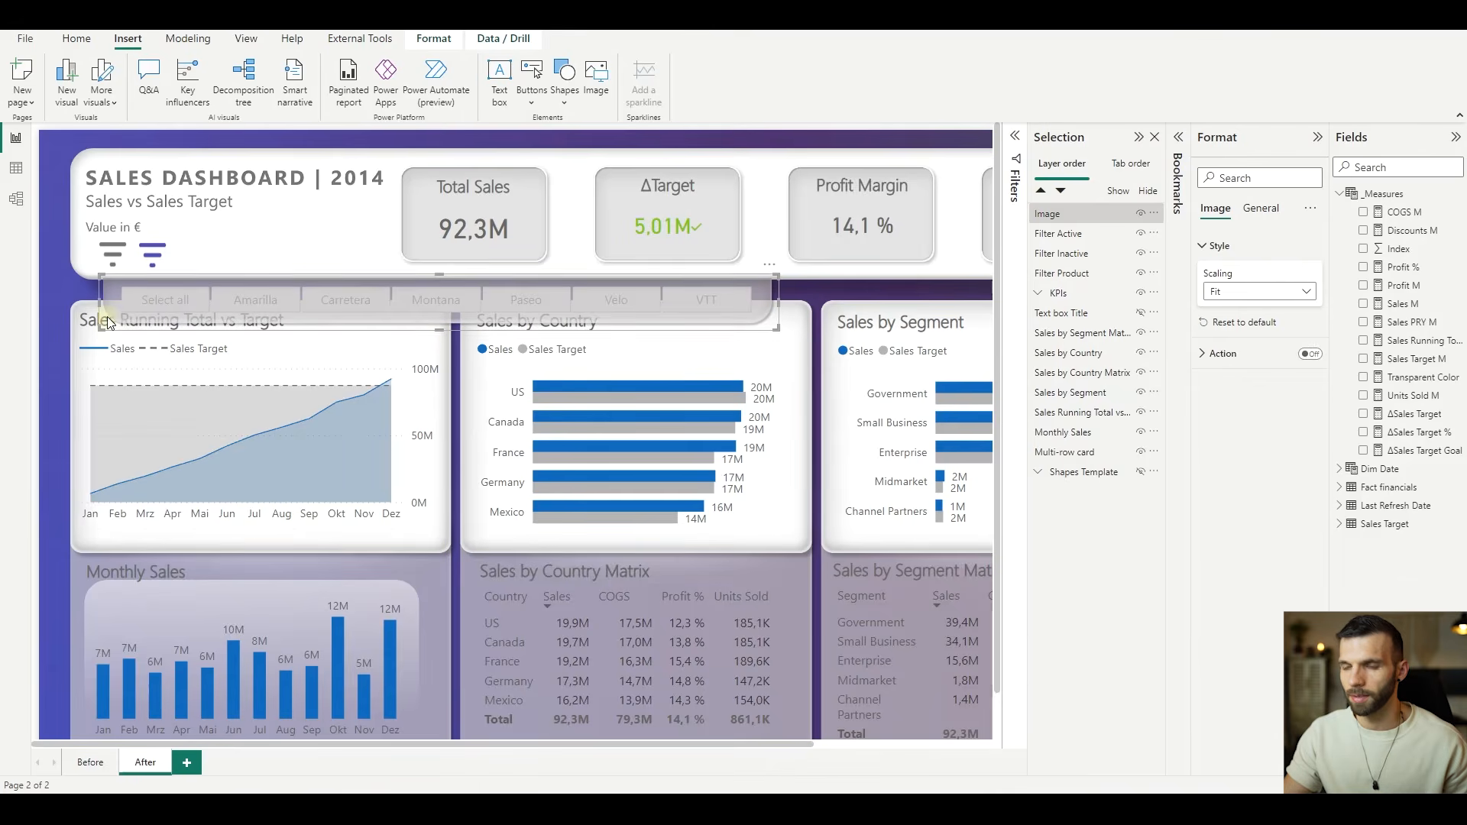
{"action": "scroll", "coordinate": [84, 263], "scroll_direction": "up", "scroll_amount": 2}
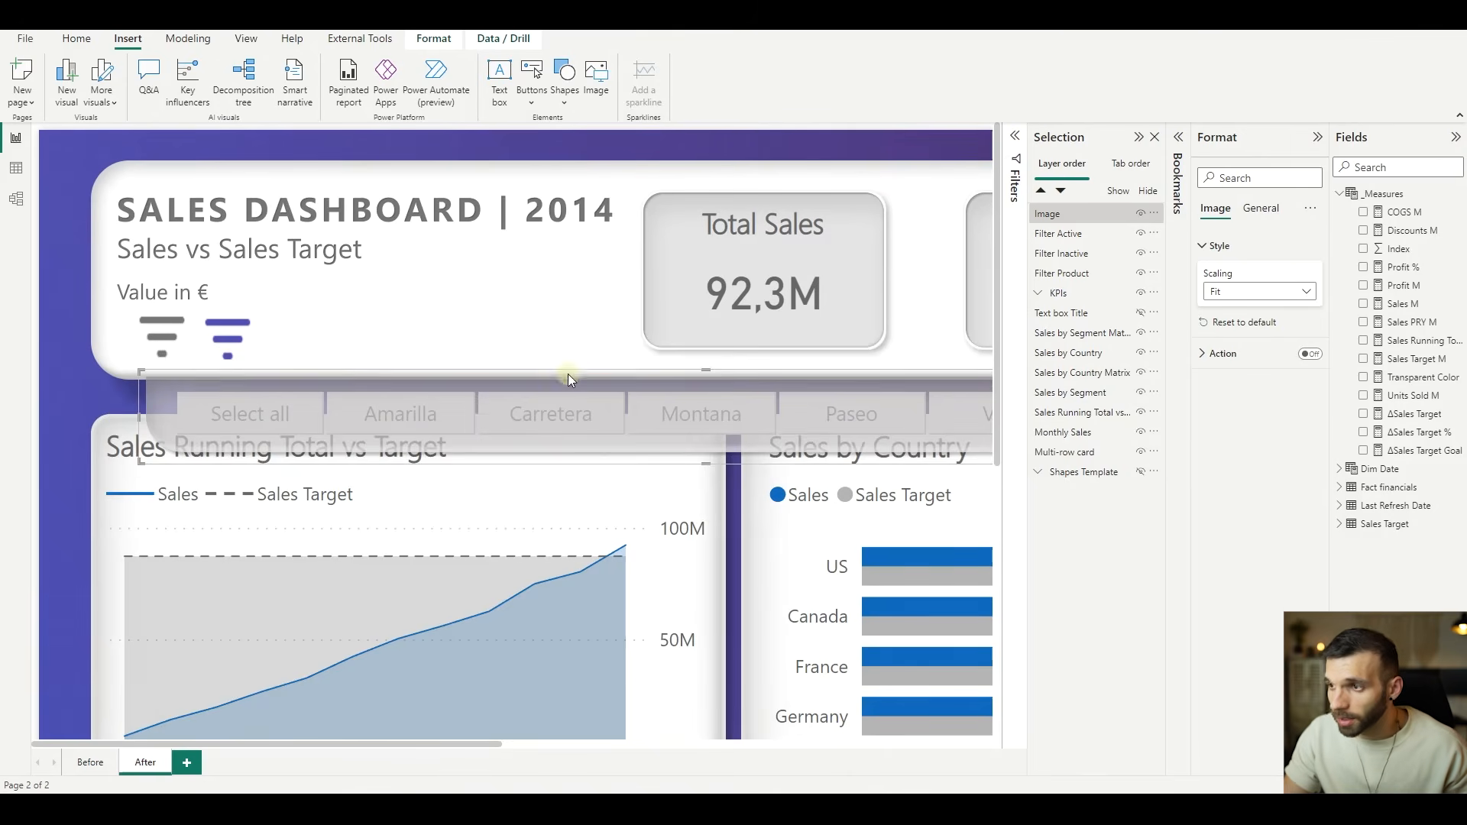
- Fine-tune the filter pane image's upper edge and insert the Header.png image on the page
{"action": "left_click_drag", "start_coordinate": [702, 371], "coordinate": [697, 375]}
{"action": "scroll", "coordinate": [429, 308], "scroll_direction": "down", "scroll_amount": 1}
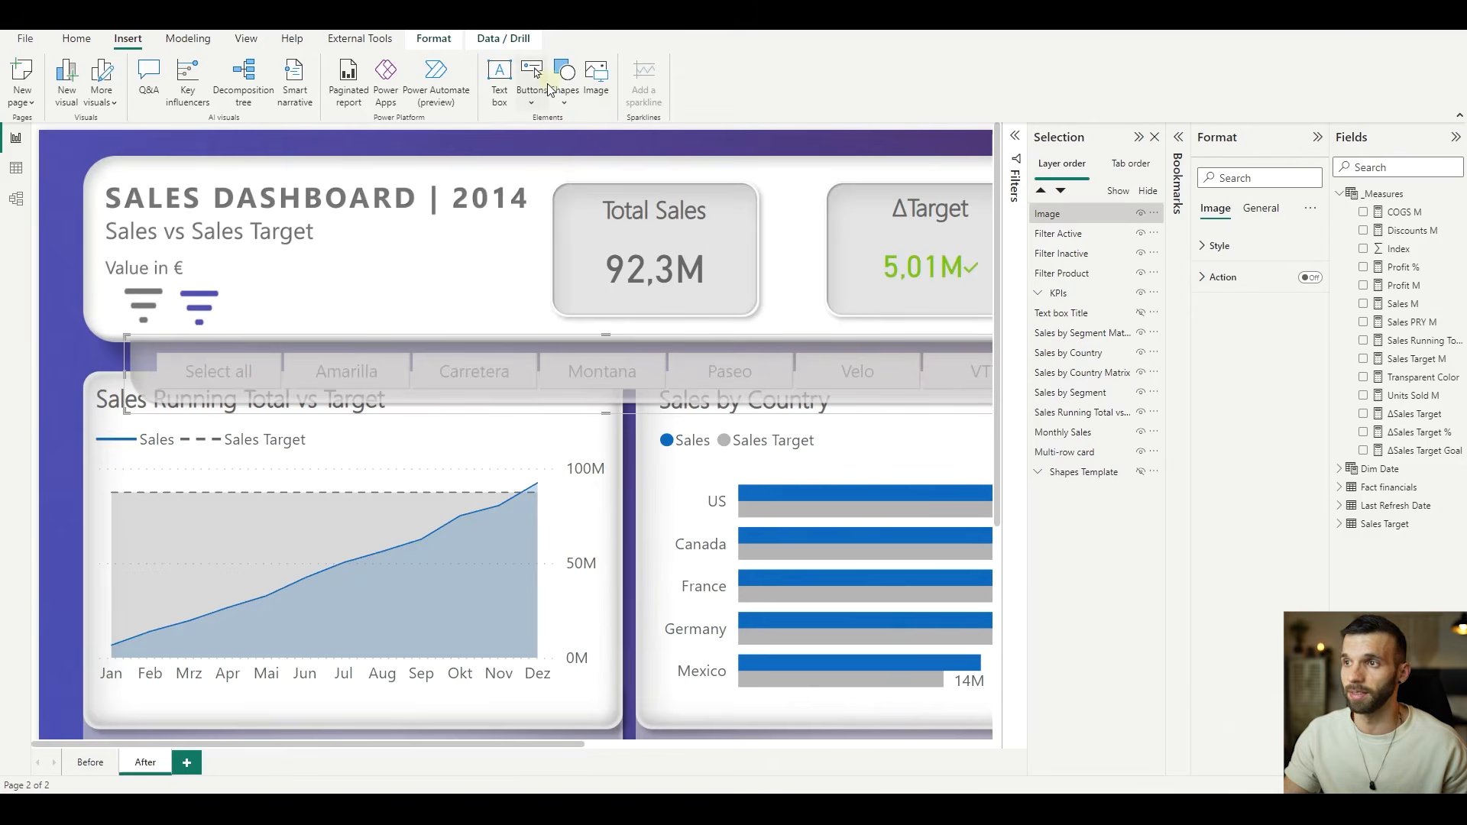
{"action": "left_click", "coordinate": [593, 74]}
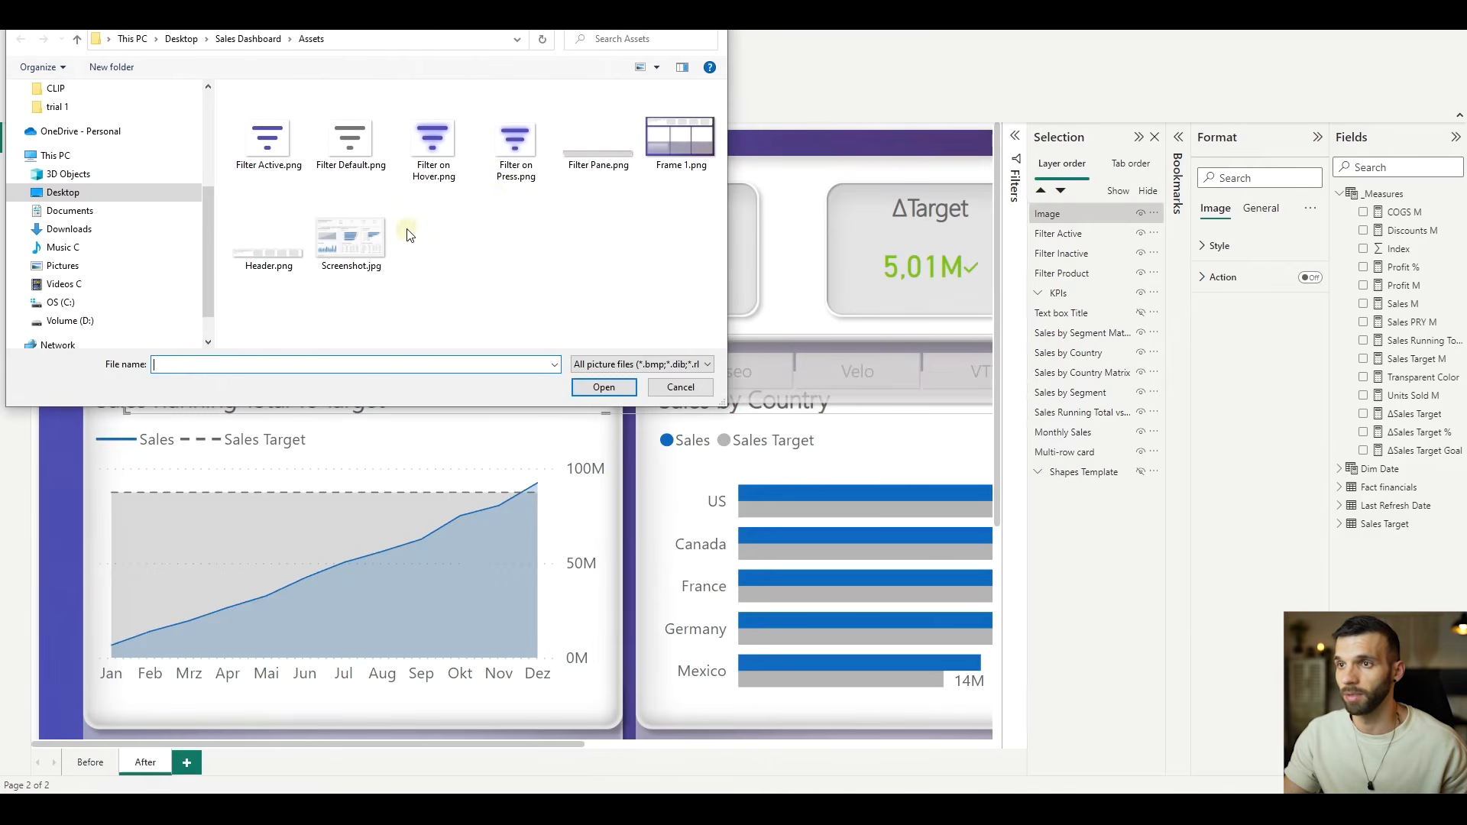
{"action": "left_click", "coordinate": [279, 240]}
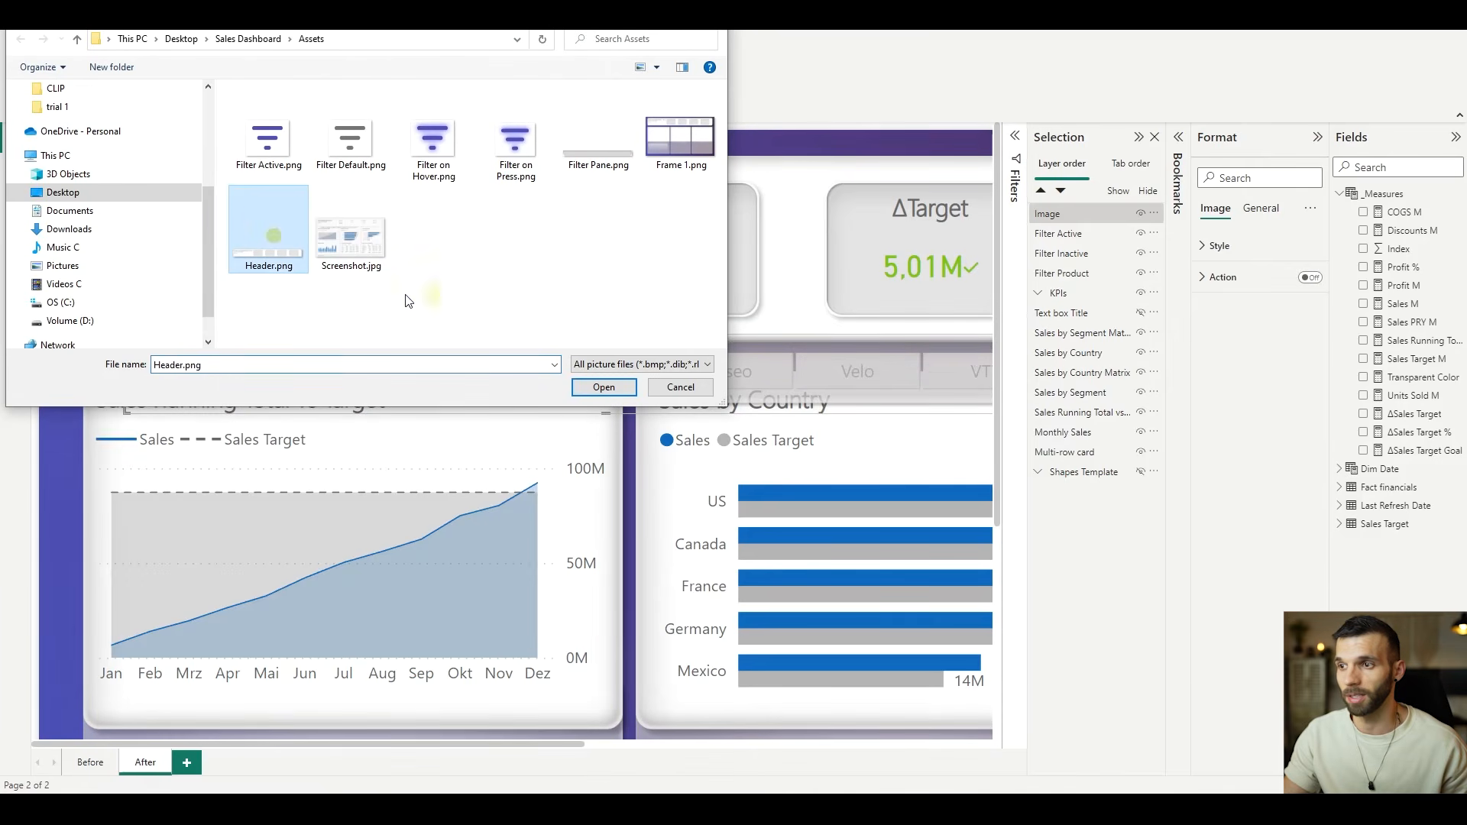
{"action": "left_click", "coordinate": [604, 387]}
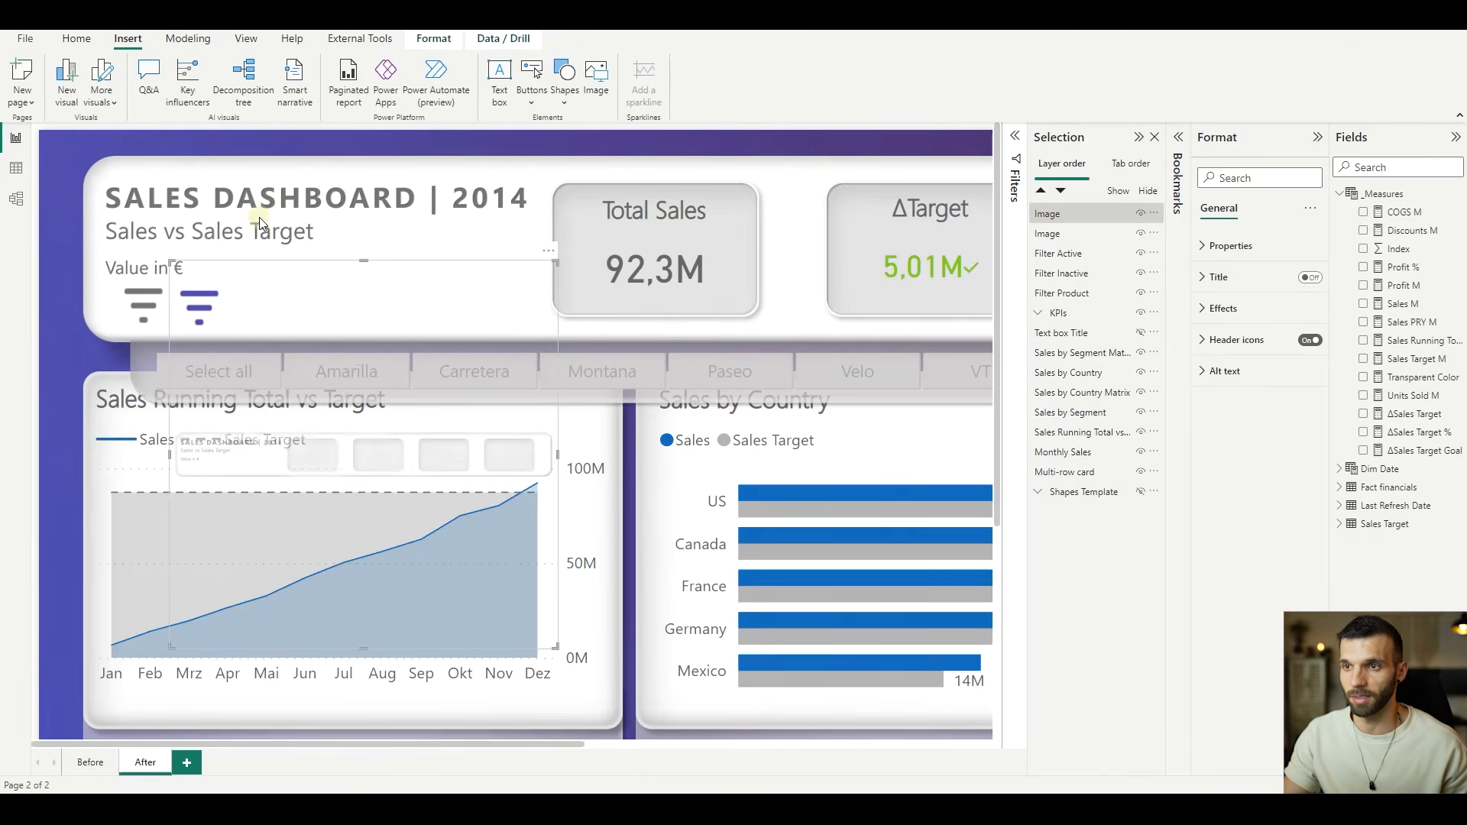
- Move the header image to the page's upper-left corner and set its scaling to Fit
{"action": "left_click_drag", "start_coordinate": [302, 392], "coordinate": [171, 263]}
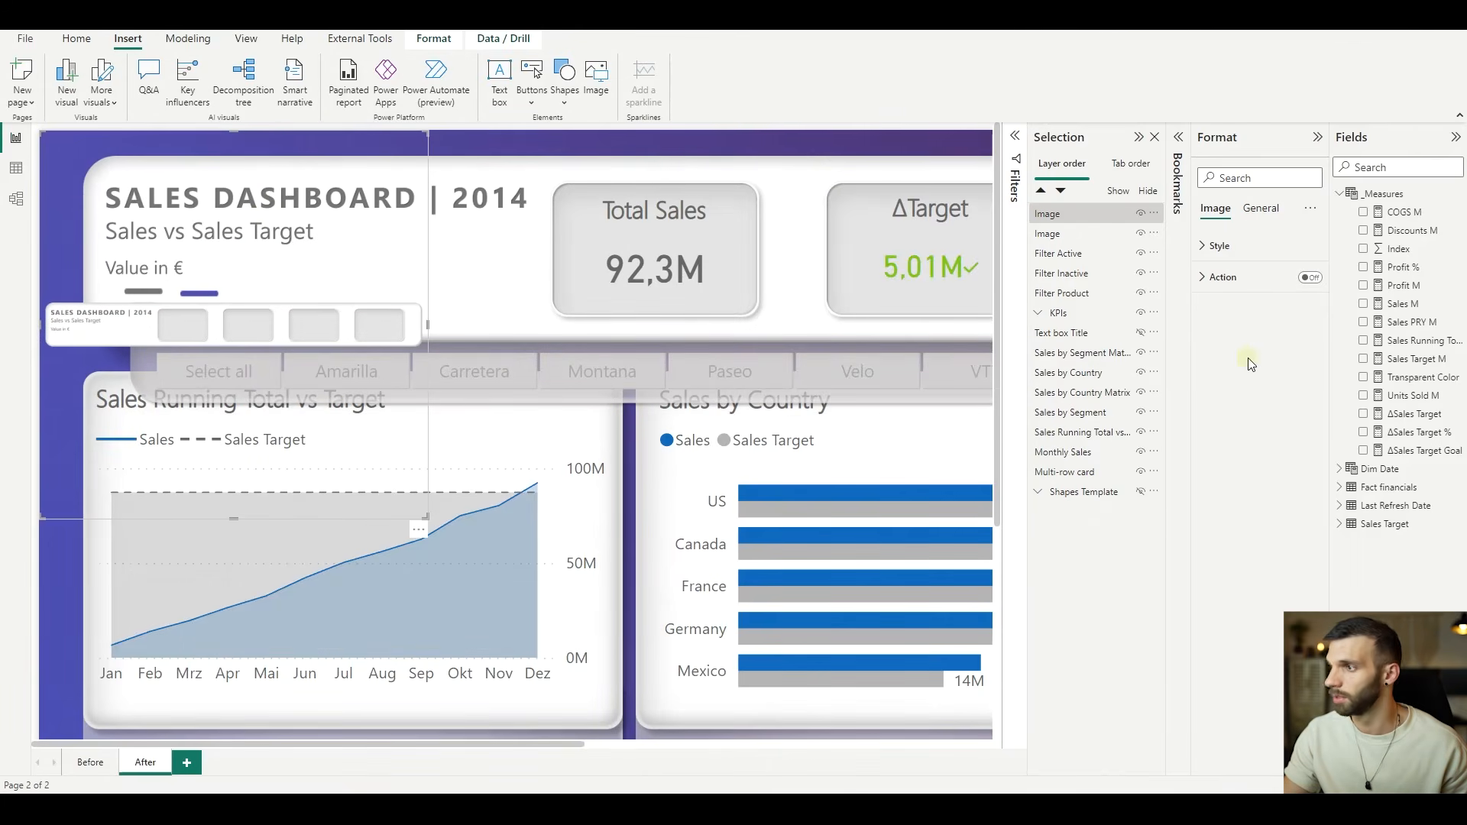
{"action": "left_click", "coordinate": [1208, 247]}
{"action": "left_click", "coordinate": [1225, 290]}
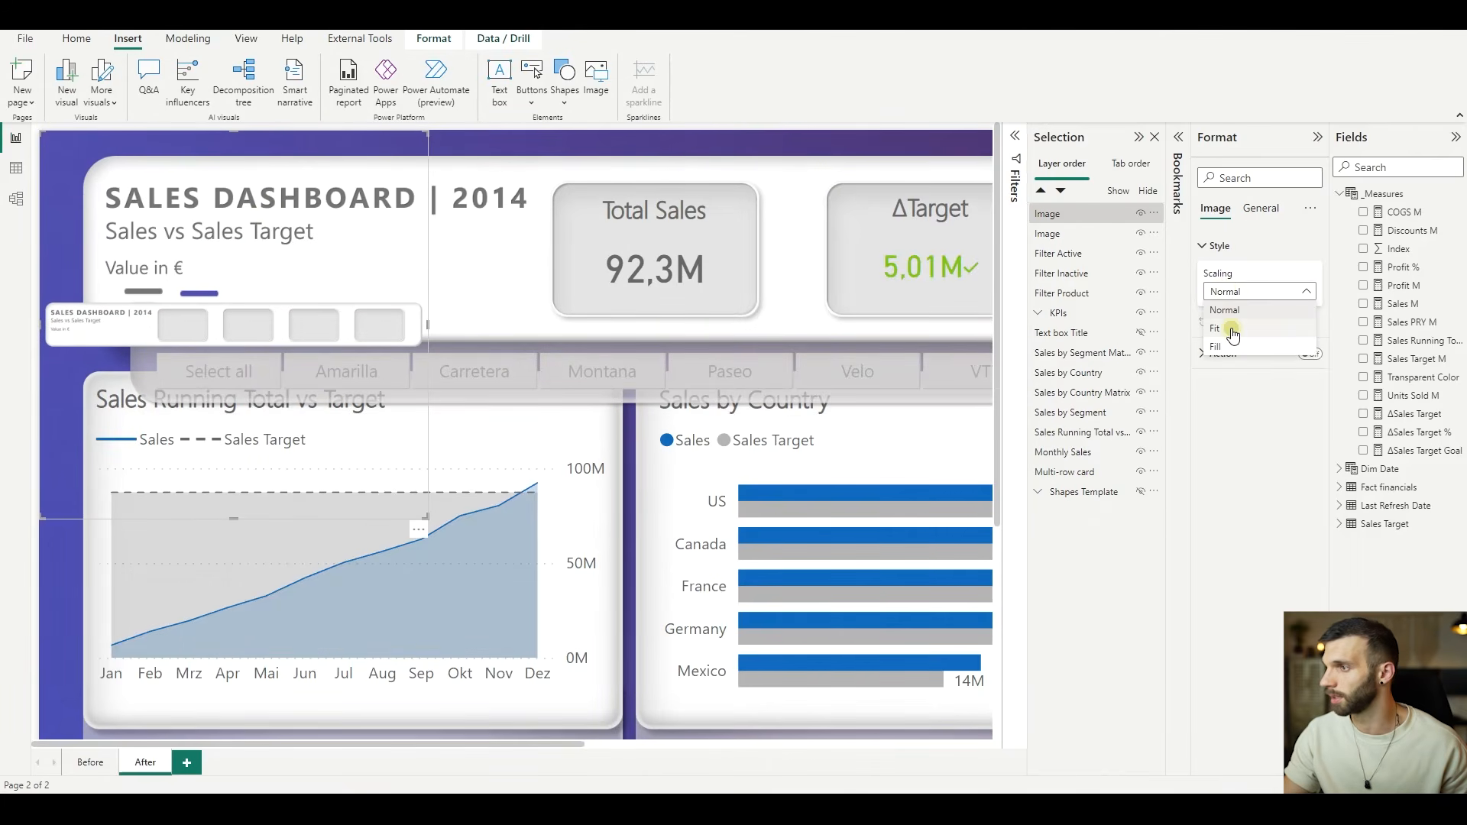
{"action": "left_click", "coordinate": [1232, 332]}
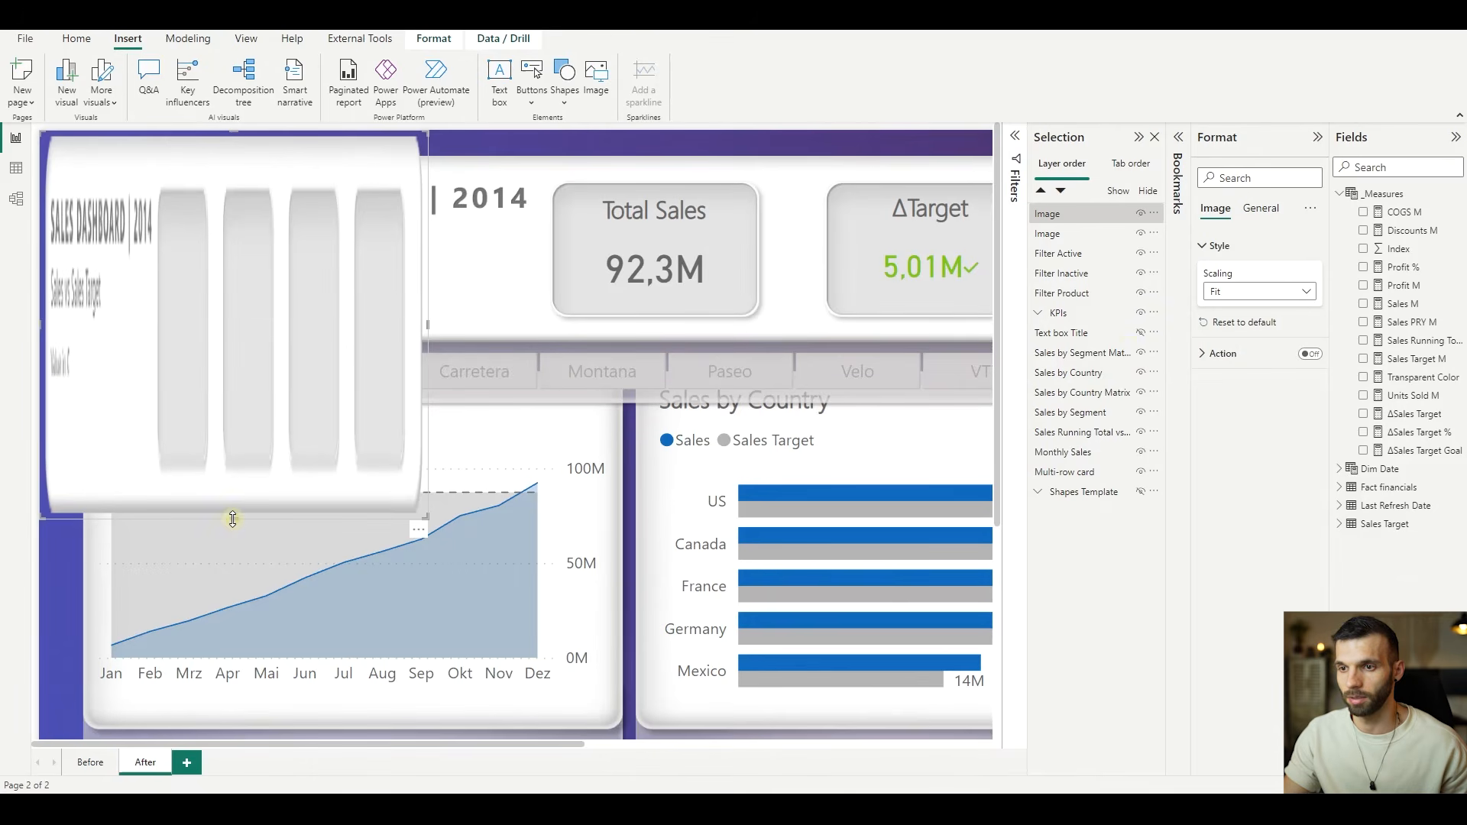
- Resize the header image on all sides so it covers the background's white header panel above the charts
{"action": "left_click_drag", "start_coordinate": [233, 518], "coordinate": [285, 350]}
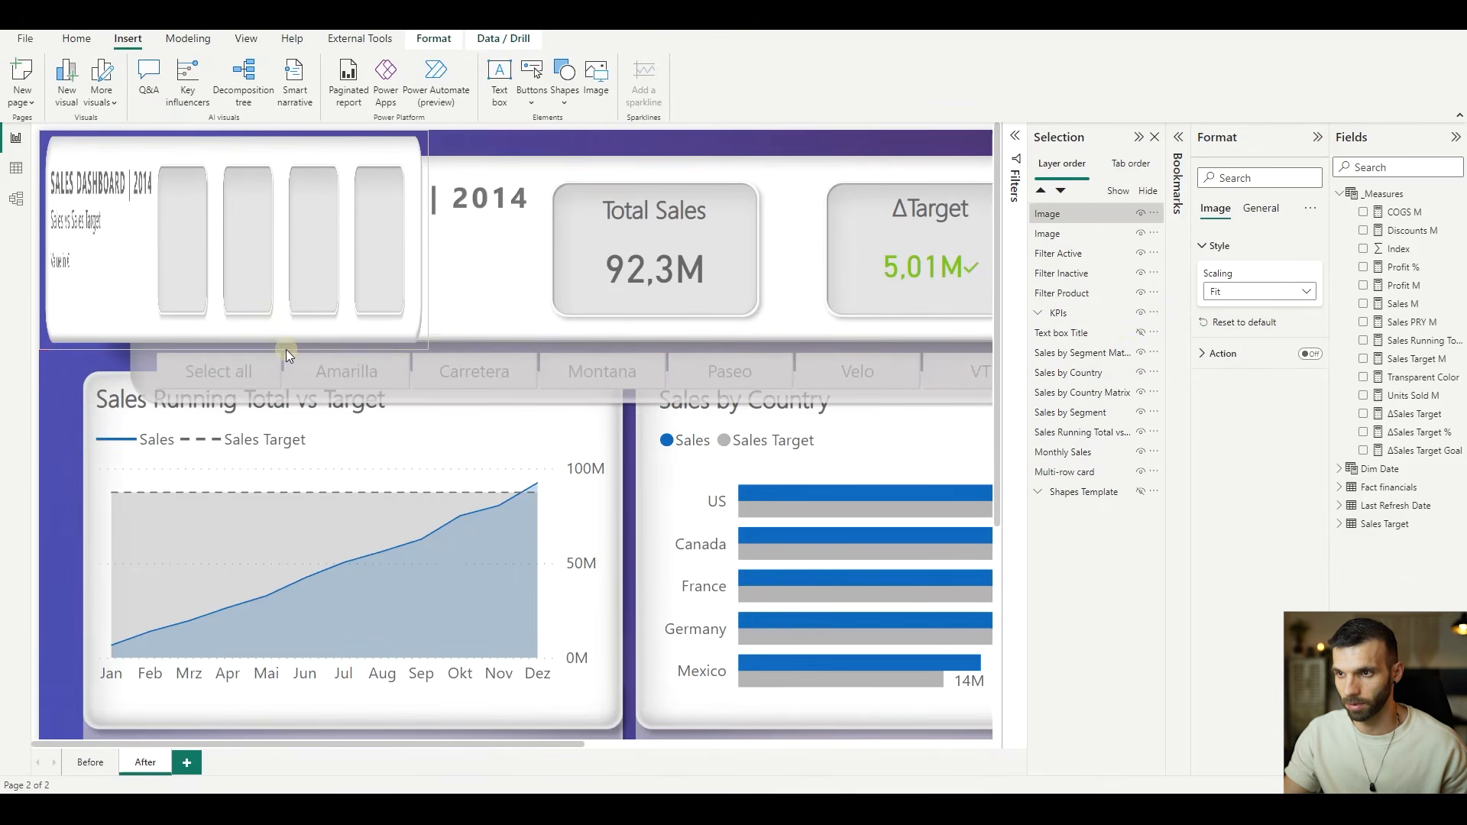
{"action": "left_click", "coordinate": [237, 130]}
{"action": "left_click", "coordinate": [236, 130]}
{"action": "left_click_drag", "start_coordinate": [236, 130], "coordinate": [236, 152]}
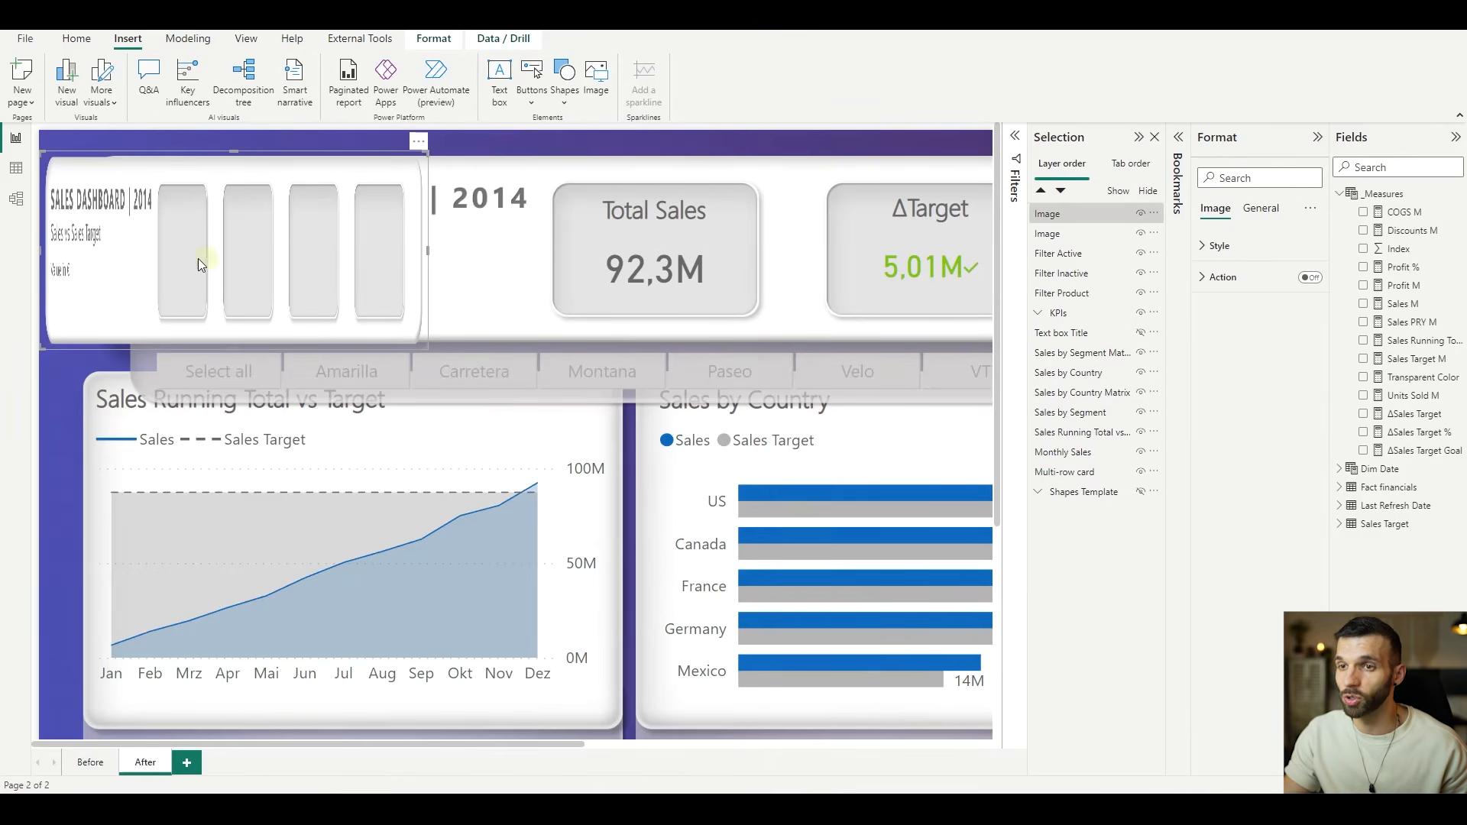
{"action": "scroll", "coordinate": [479, 290], "scroll_direction": "down", "scroll_amount": 5}
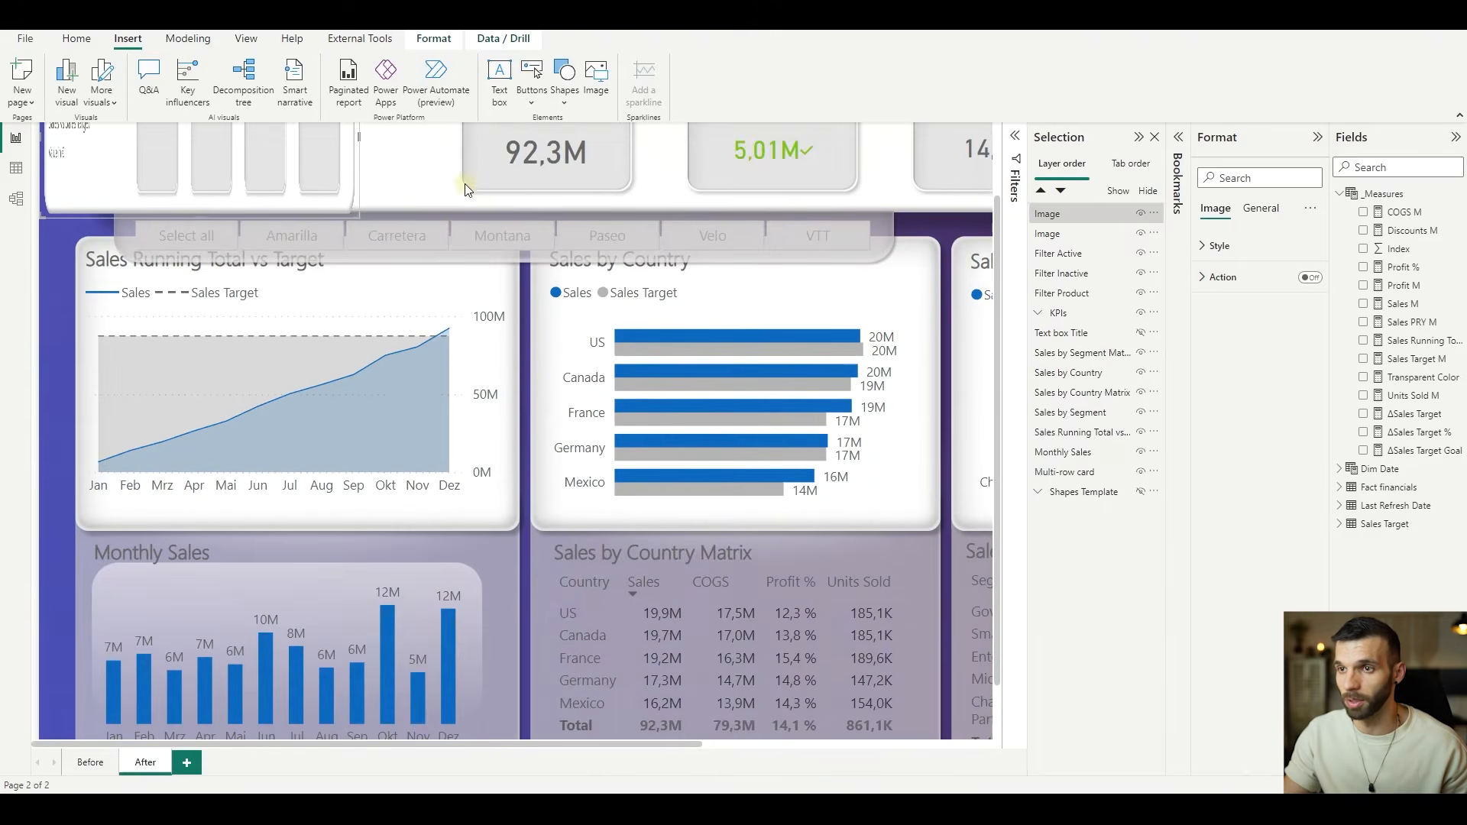
{"action": "scroll", "coordinate": [542, 280], "scroll_direction": "down", "scroll_amount": 2}
{"action": "left_click_drag", "start_coordinate": [289, 205], "coordinate": [1073, 284]}
{"action": "scroll", "coordinate": [883, 196], "scroll_direction": "down", "scroll_amount": 3}
{"action": "mouse_move", "coordinate": [882, 196]}
{"action": "left_mouse_down"}
{"action": "mouse_move", "coordinate": [872, 182]}
{"action": "mouse_move", "coordinate": [891, 186]}
{"action": "left_mouse_up"}
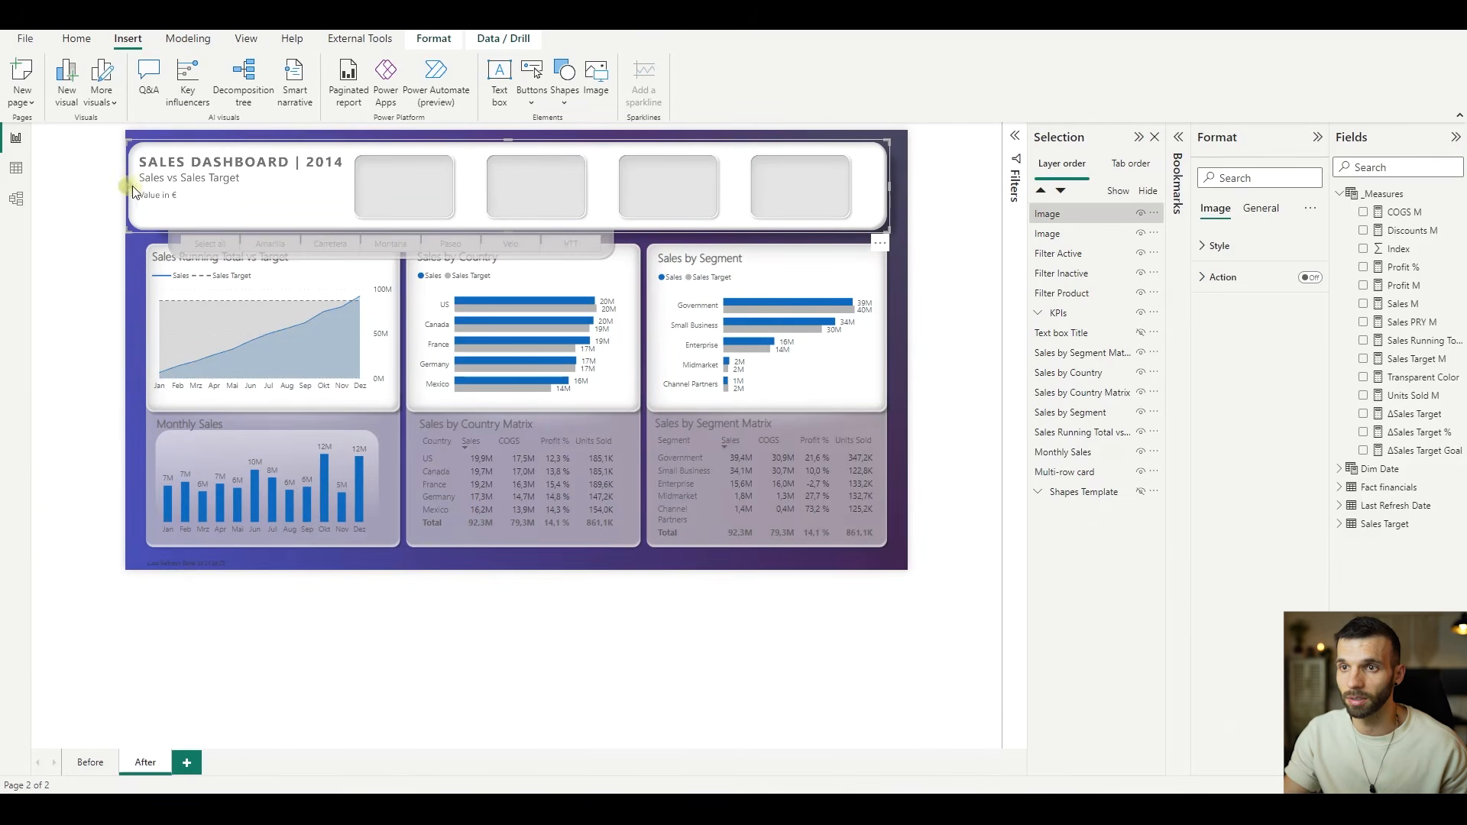
{"action": "left_click_drag", "start_coordinate": [129, 186], "coordinate": [146, 187]}
{"action": "scroll", "coordinate": [299, 216], "scroll_direction": "up", "scroll_amount": 5}
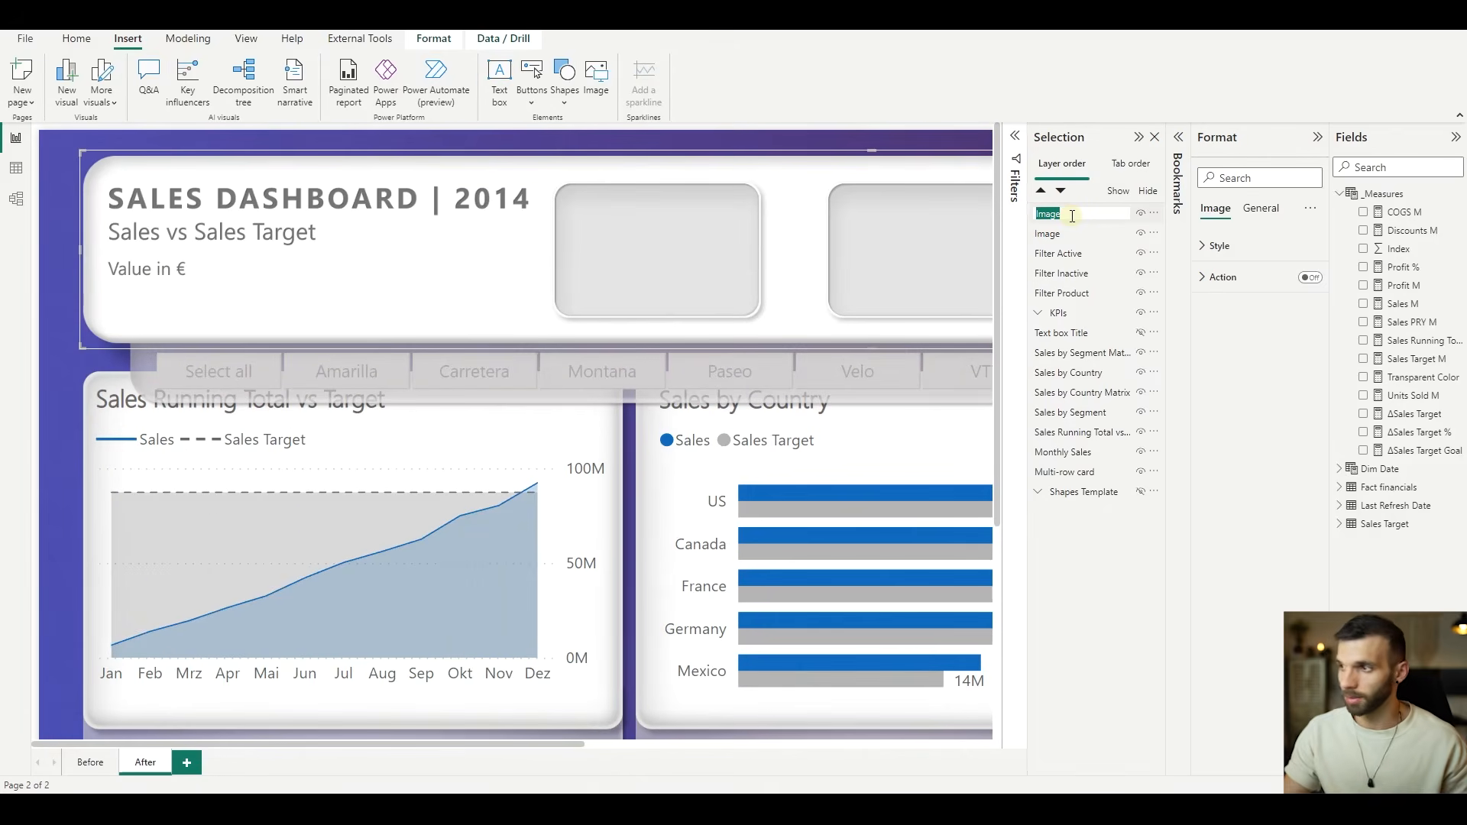
- Rename the header image layer as Header and the filter pane image layer as Filter Pane
{"action": "double_click", "coordinate": [1072, 215]}
{"action": "type", "text": "Header"}
{"action": "double_click", "coordinate": [1076, 234]}
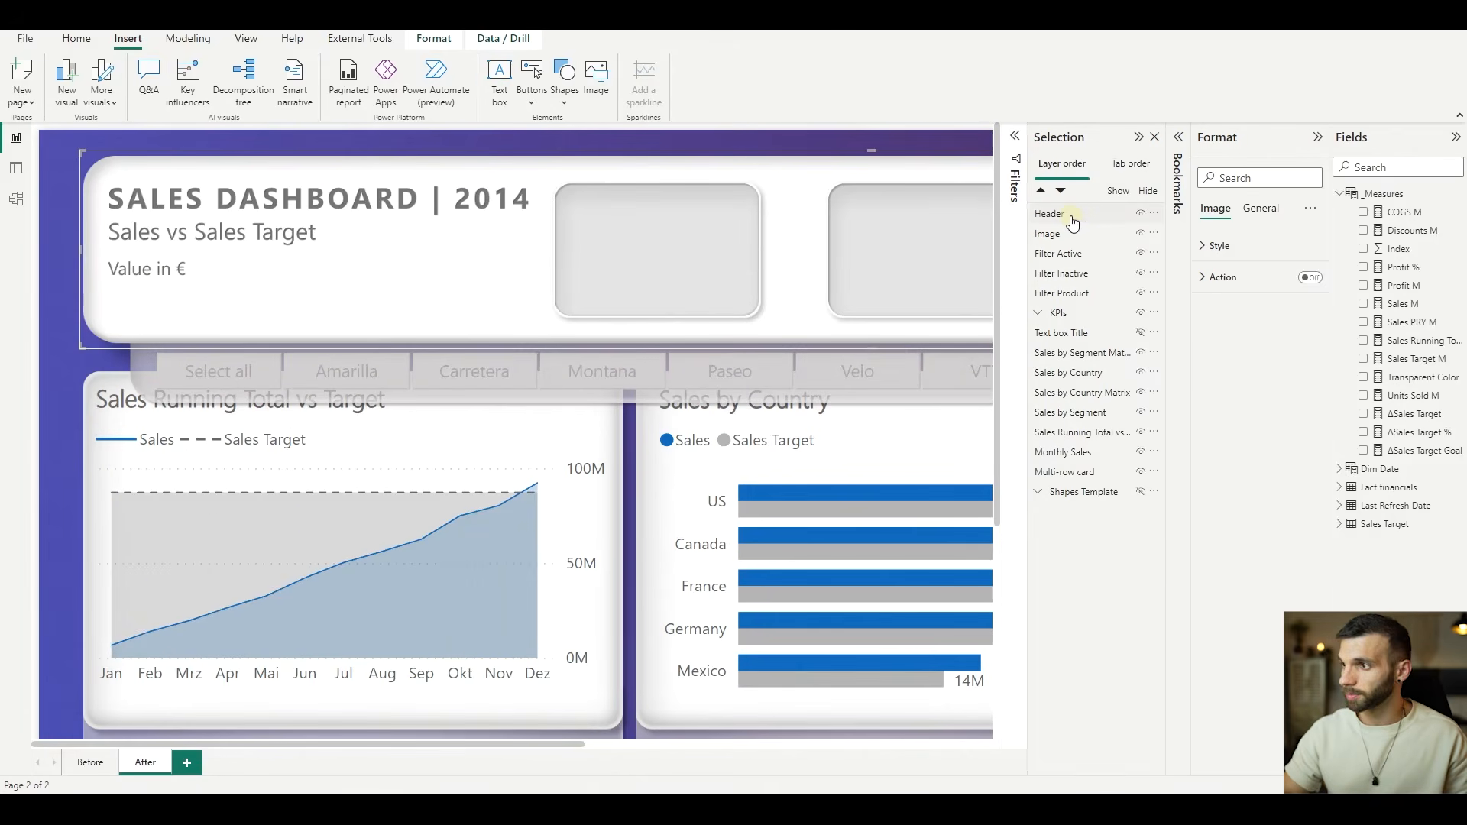
{"action": "type", "text": "Filter Pane"}
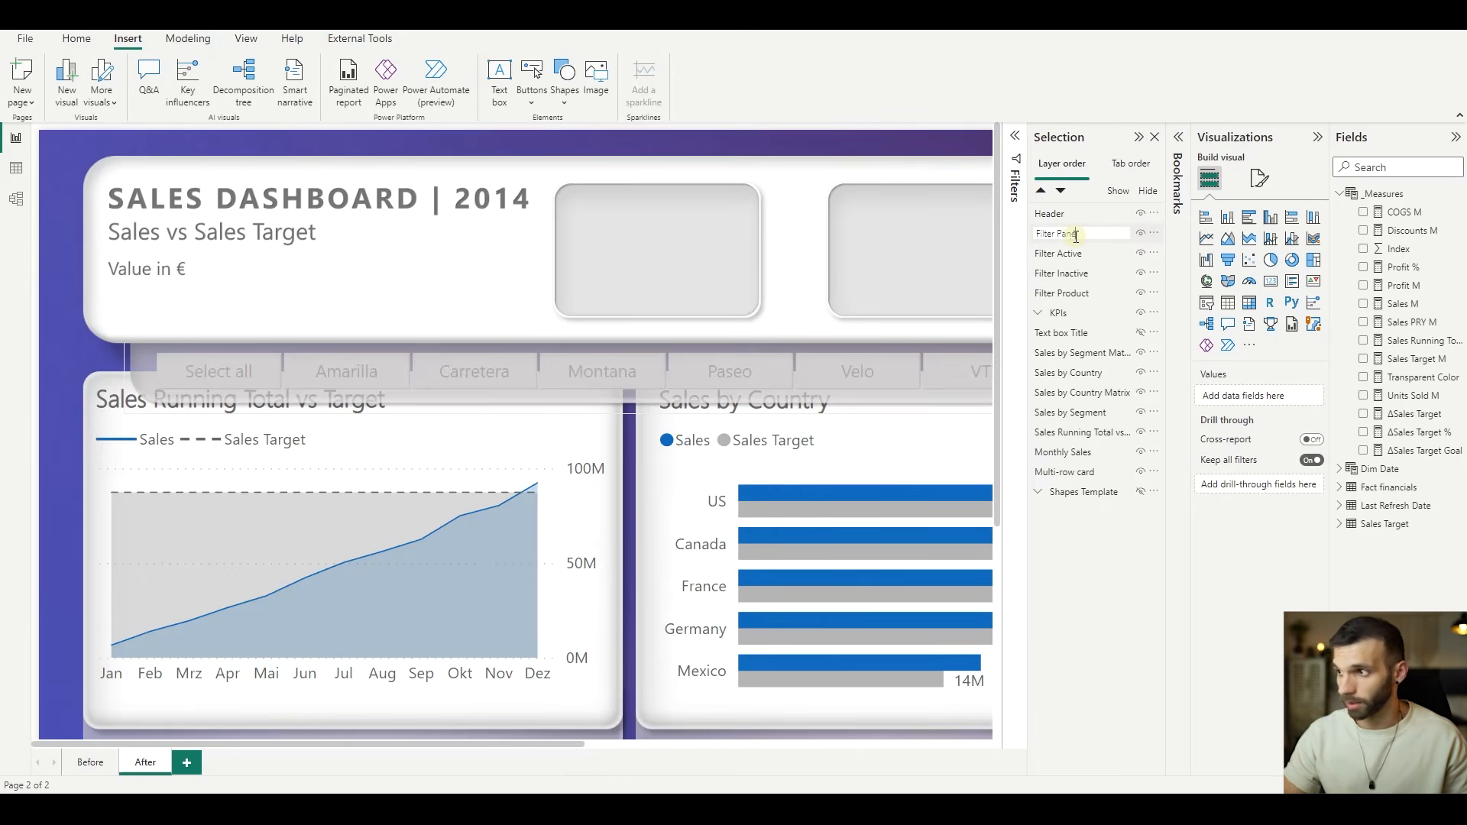
{"action": "key", "text": "Return"}
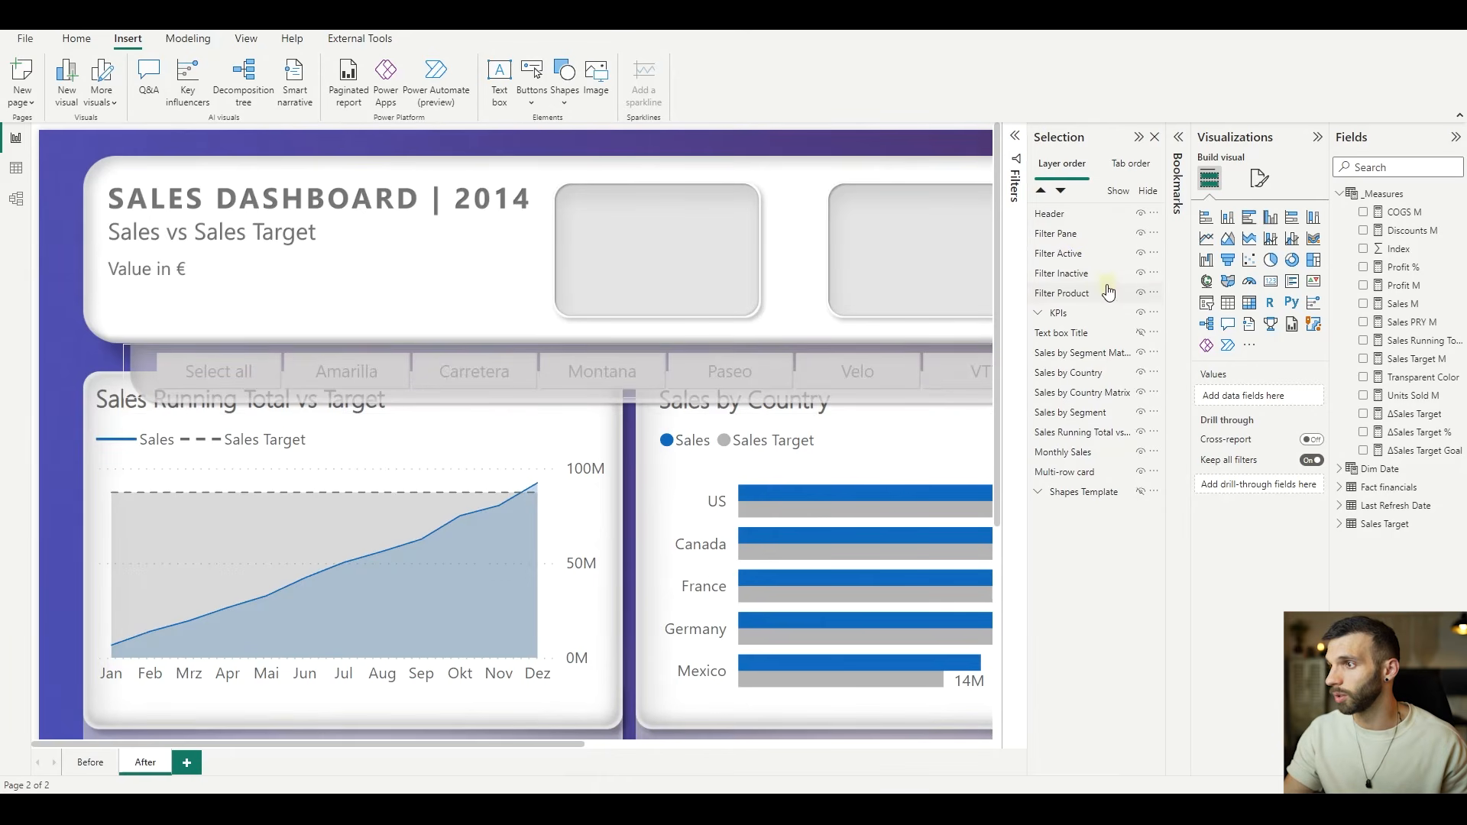
- Group the Filter Pane image with the Filter Product slicer and rename the group as Filters
{"action": "left_click", "coordinate": [1056, 234]}
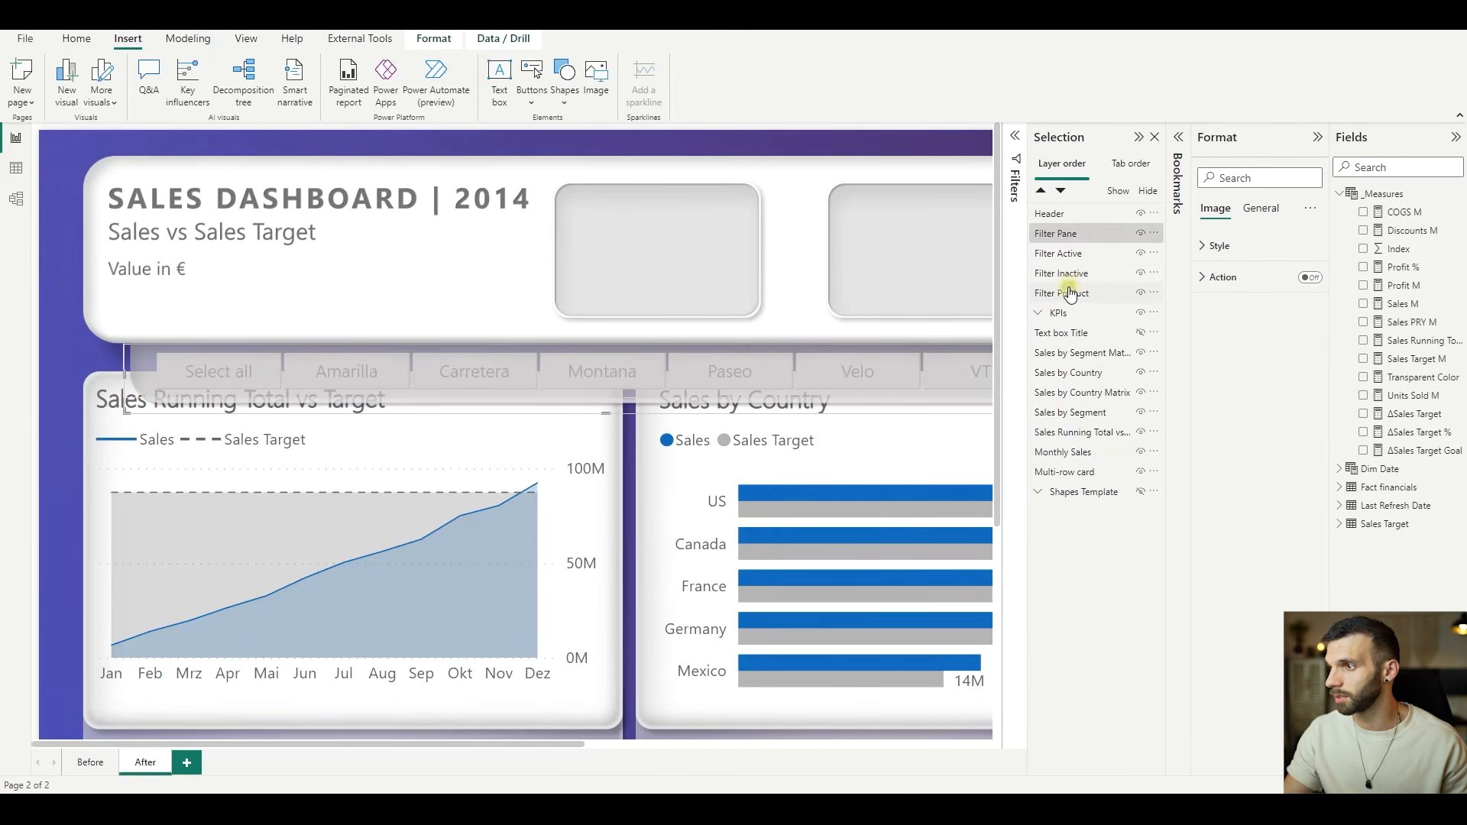
{"action": "left_click", "coordinate": [1064, 293], "text": "ctrl"}
{"action": "key", "text": "ctrl+g"}
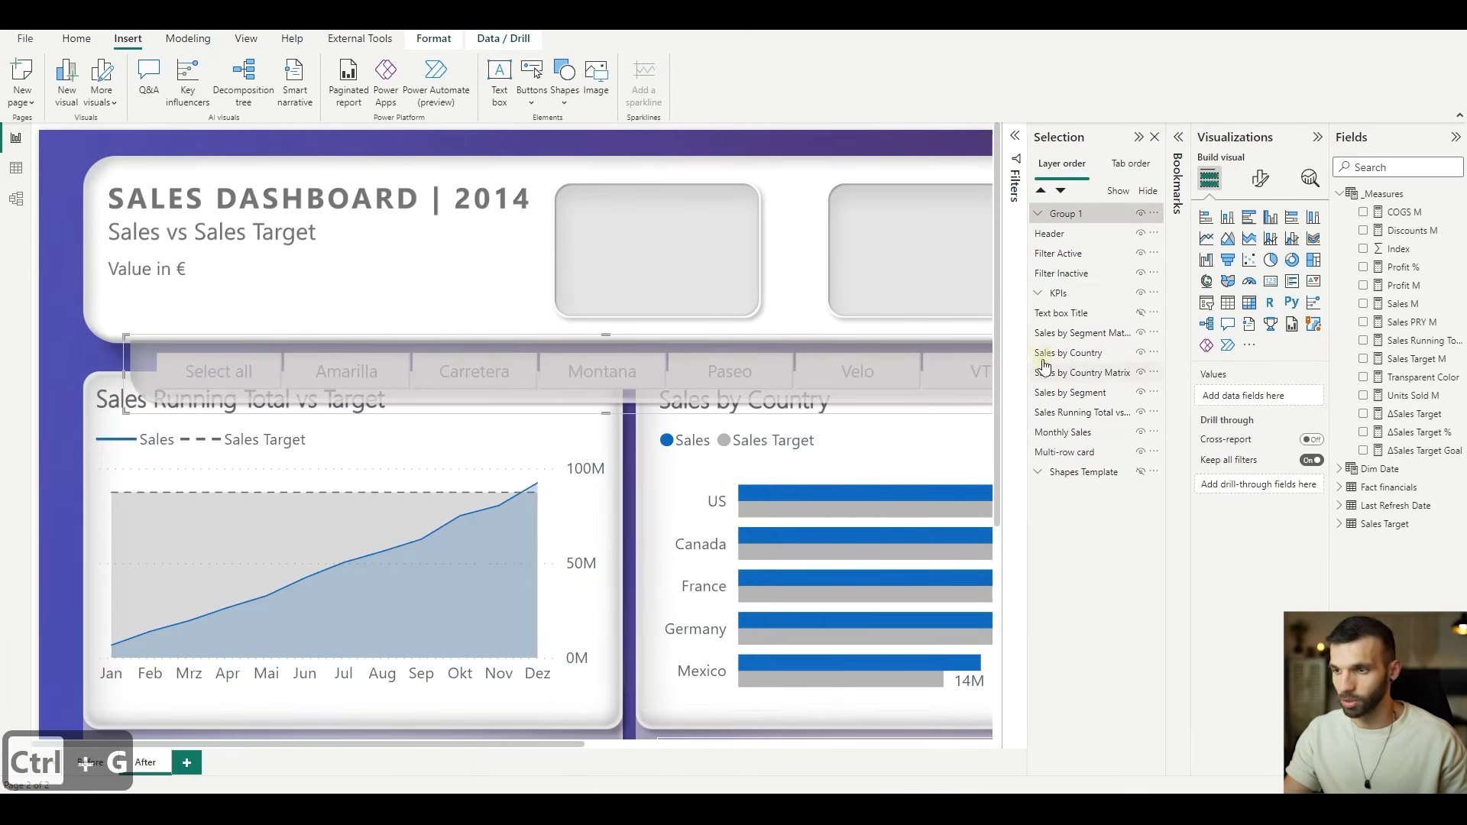
{"action": "double_click", "coordinate": [1069, 215]}
{"action": "type", "text": "Filters"}
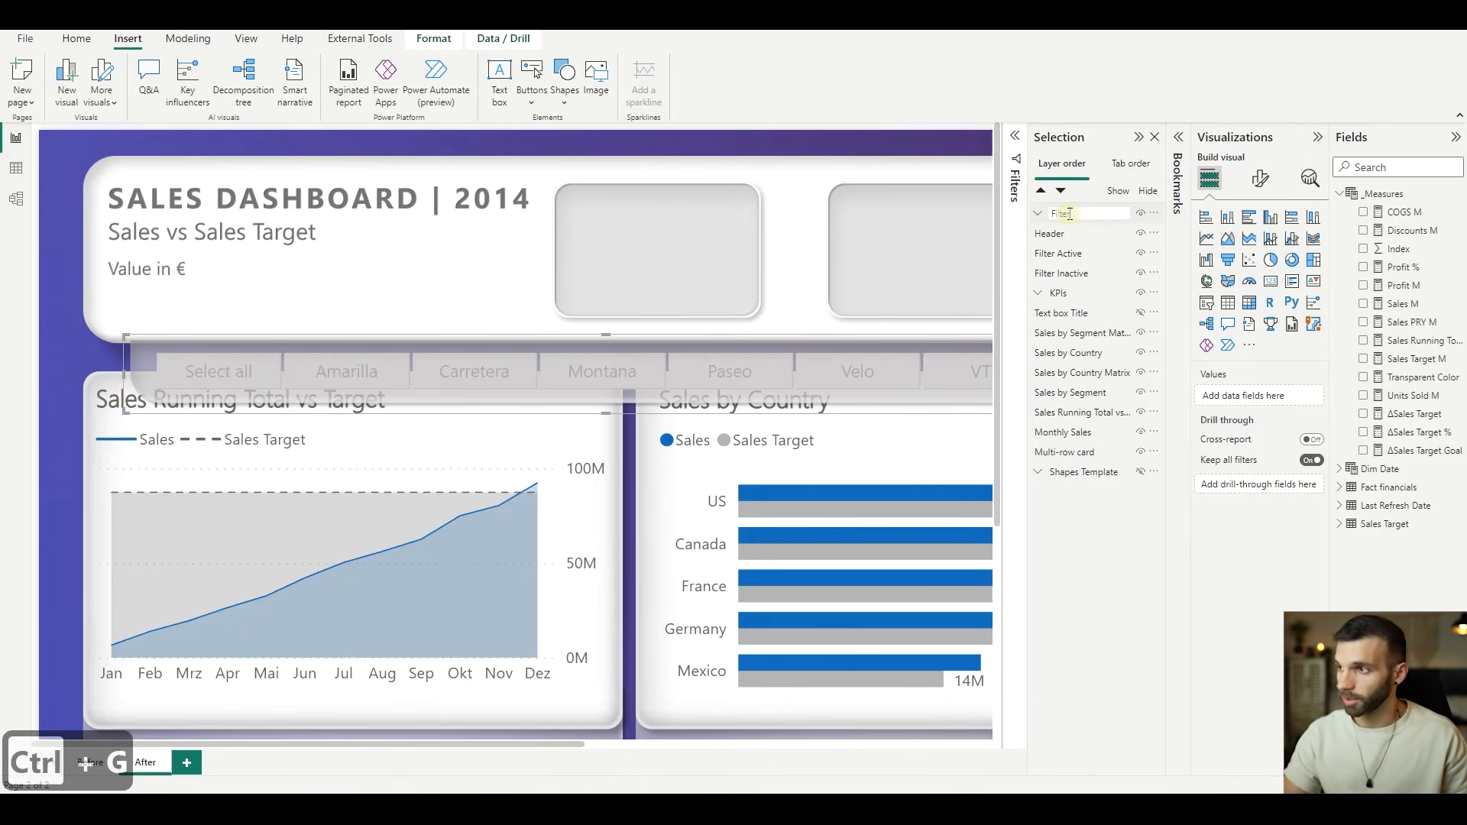
{"action": "key", "text": "Return"}
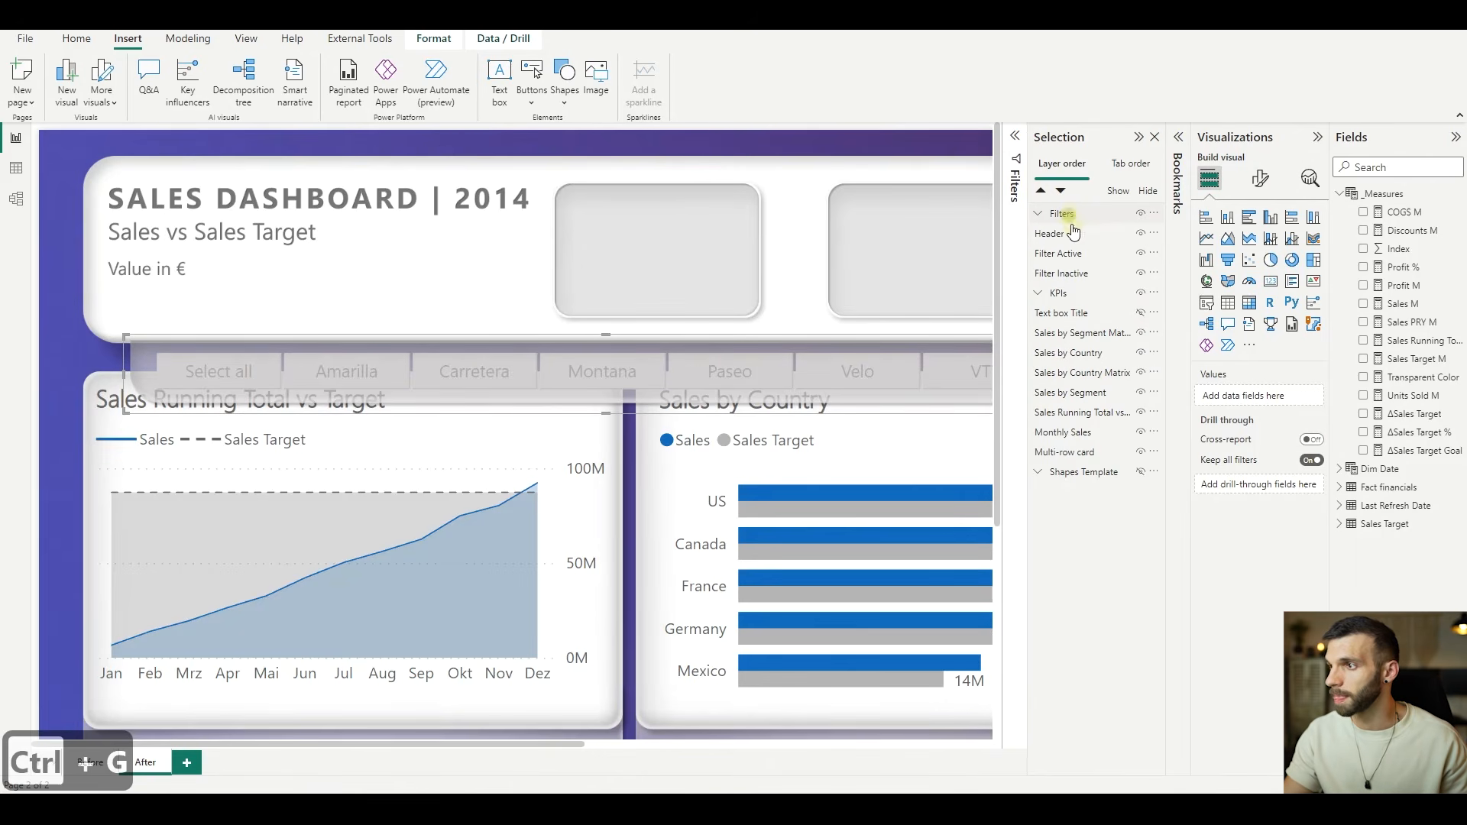
- Reorder the layers so the Filters group sits below Header and the Filter Active and Filter Inactive buttons sit above it
{"action": "left_click_drag", "start_coordinate": [1069, 219], "coordinate": [1060, 246]}
{"action": "left_click", "coordinate": [1061, 253]}
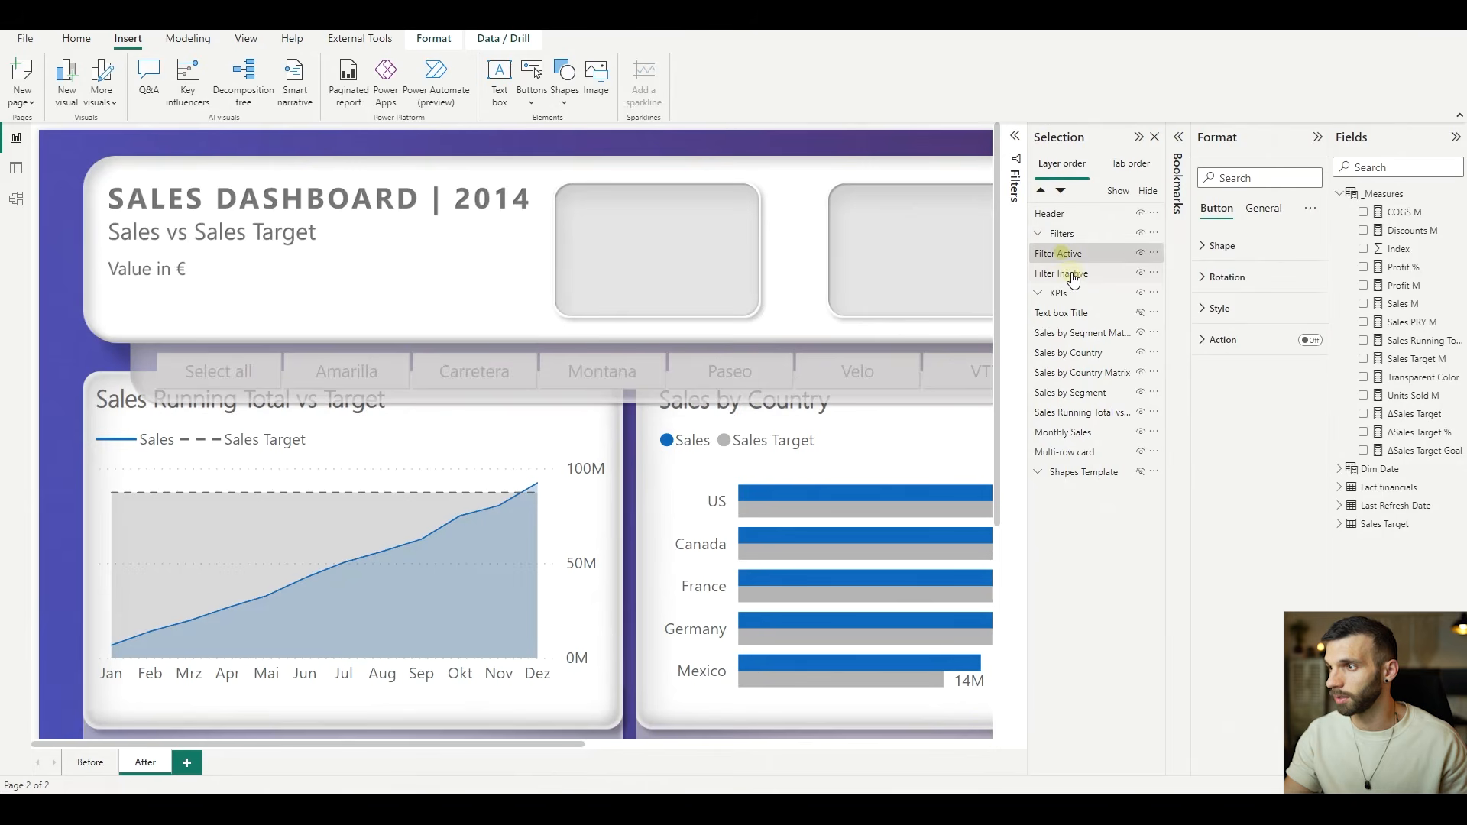
{"action": "left_click", "coordinate": [1070, 275]}
{"action": "left_click", "coordinate": [1060, 253]}
{"action": "left_click", "coordinate": [1050, 272]}
{"action": "left_click", "coordinate": [1054, 256]}
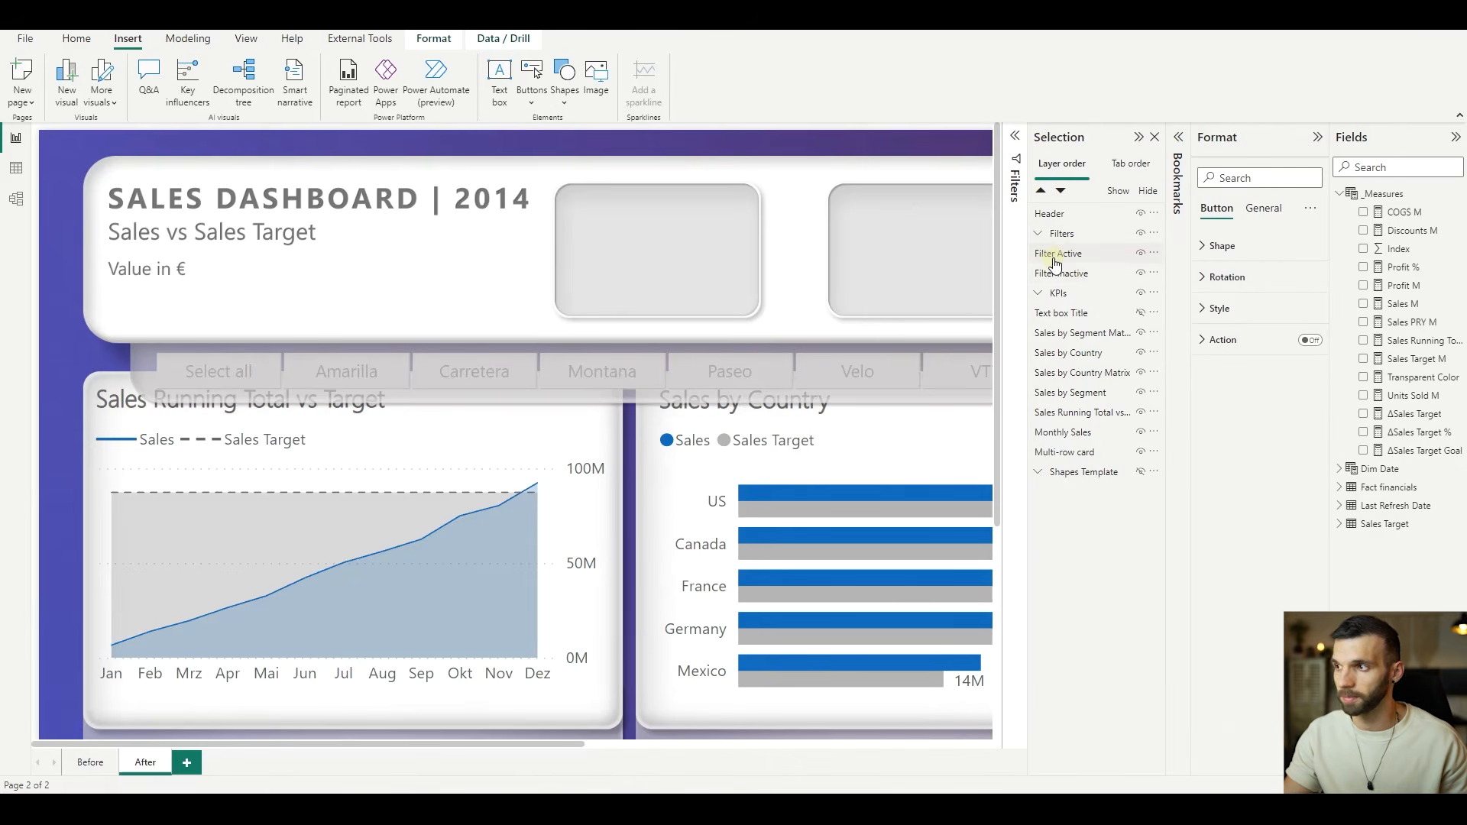
{"action": "left_click_drag", "start_coordinate": [1052, 254], "coordinate": [1053, 213]}
{"action": "left_click_drag", "start_coordinate": [1068, 277], "coordinate": [1050, 236]}
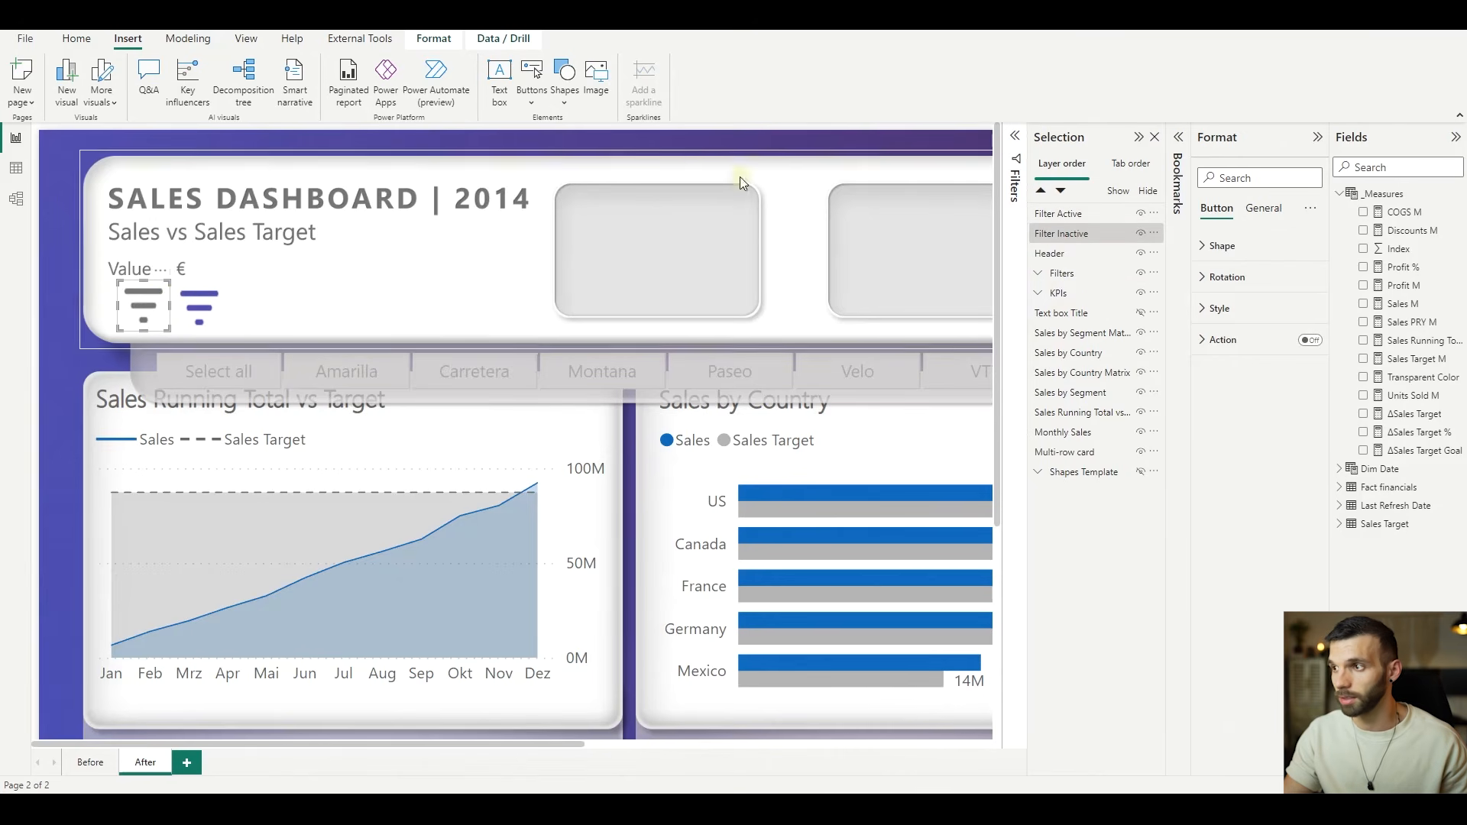
- Move the KPIs group above Header in the layer order
{"action": "left_click", "coordinate": [1079, 301]}
{"action": "mouse_move", "coordinate": [1067, 301]}
{"action": "left_mouse_down"}
{"action": "mouse_move", "coordinate": [1060, 251]}
{"action": "mouse_move", "coordinate": [1070, 276]}
{"action": "left_mouse_up"}
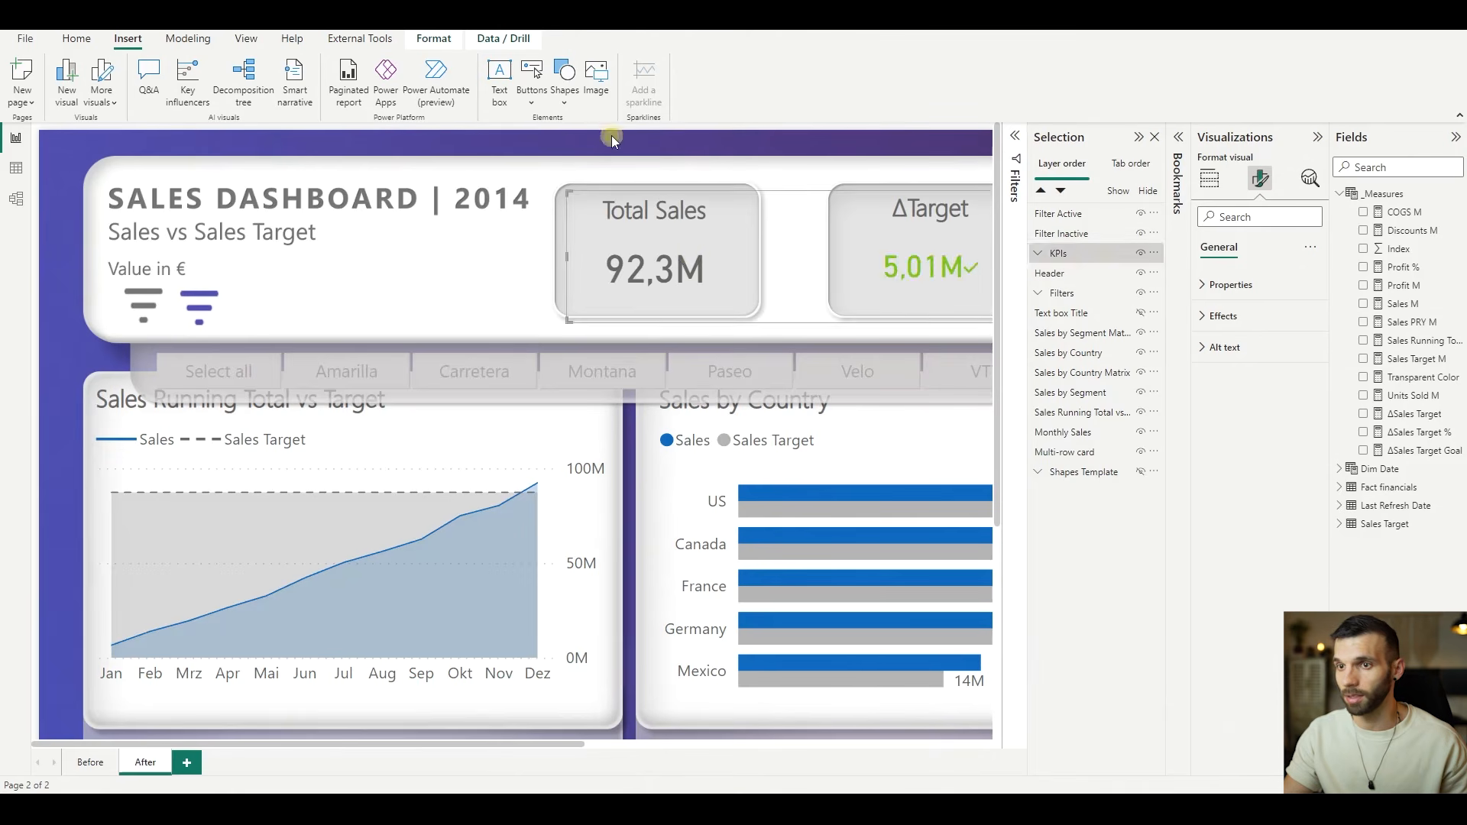
{"action": "left_click", "coordinate": [612, 136]}
{"action": "scroll", "coordinate": [690, 269], "scroll_direction": "down", "scroll_amount": 2}
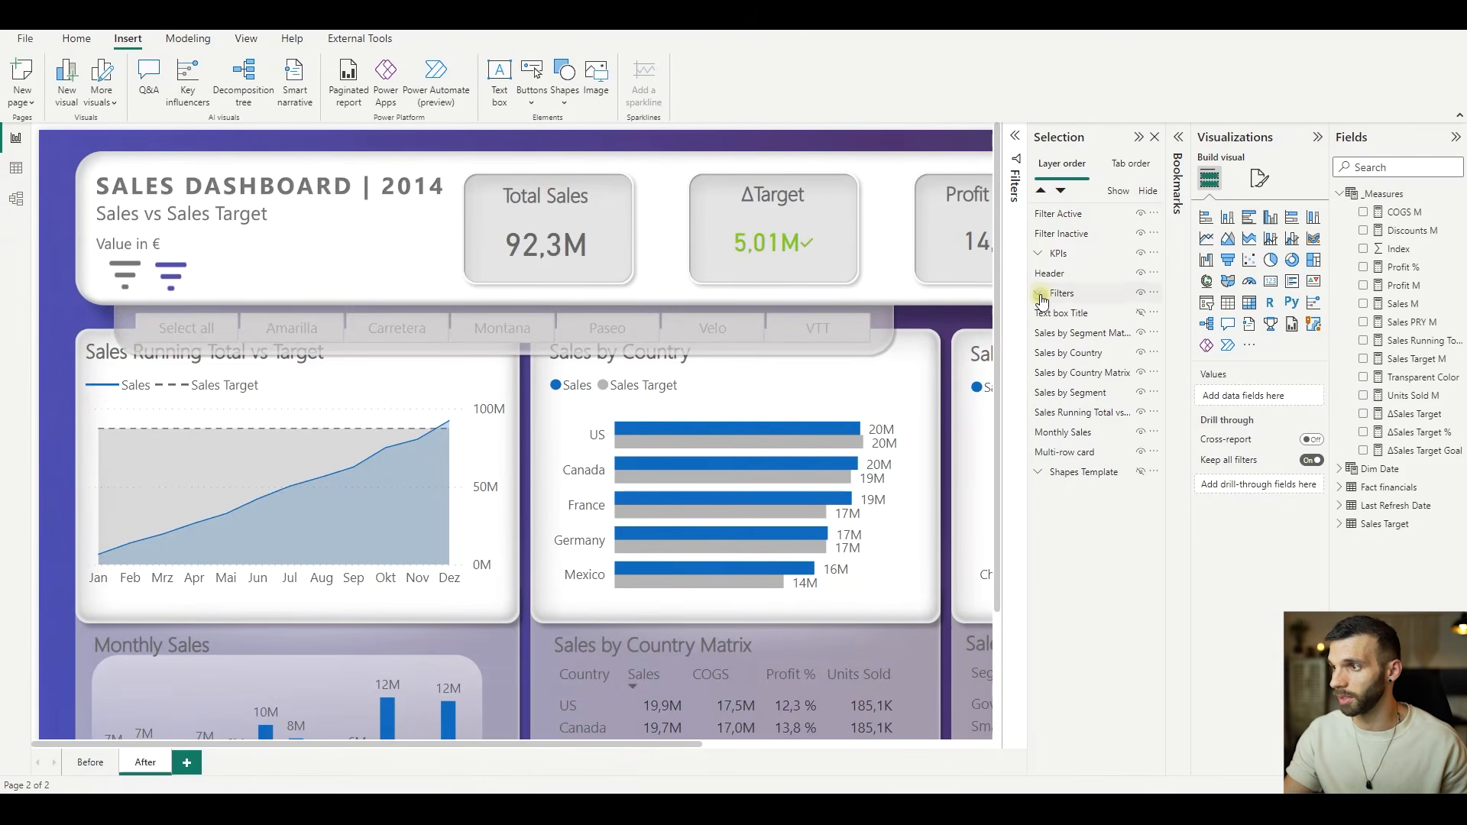
- Move the Filter Product slicer above Filter Pane within the Filters group and open the slicer's formatting options
{"action": "left_click", "coordinate": [1040, 297]}
{"action": "left_click", "coordinate": [1073, 334]}
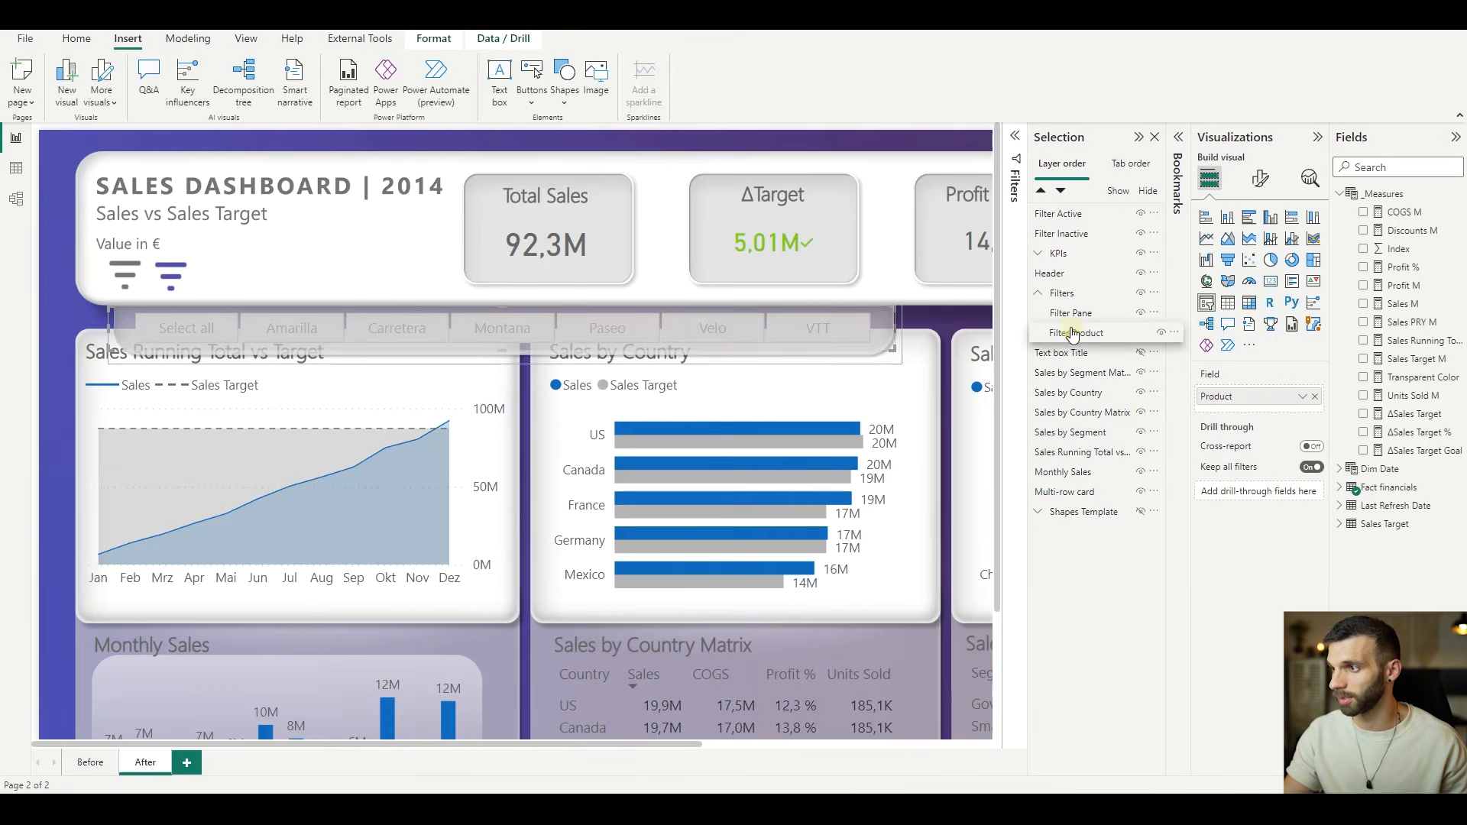
{"action": "left_click_drag", "start_coordinate": [1072, 334], "coordinate": [1070, 307]}
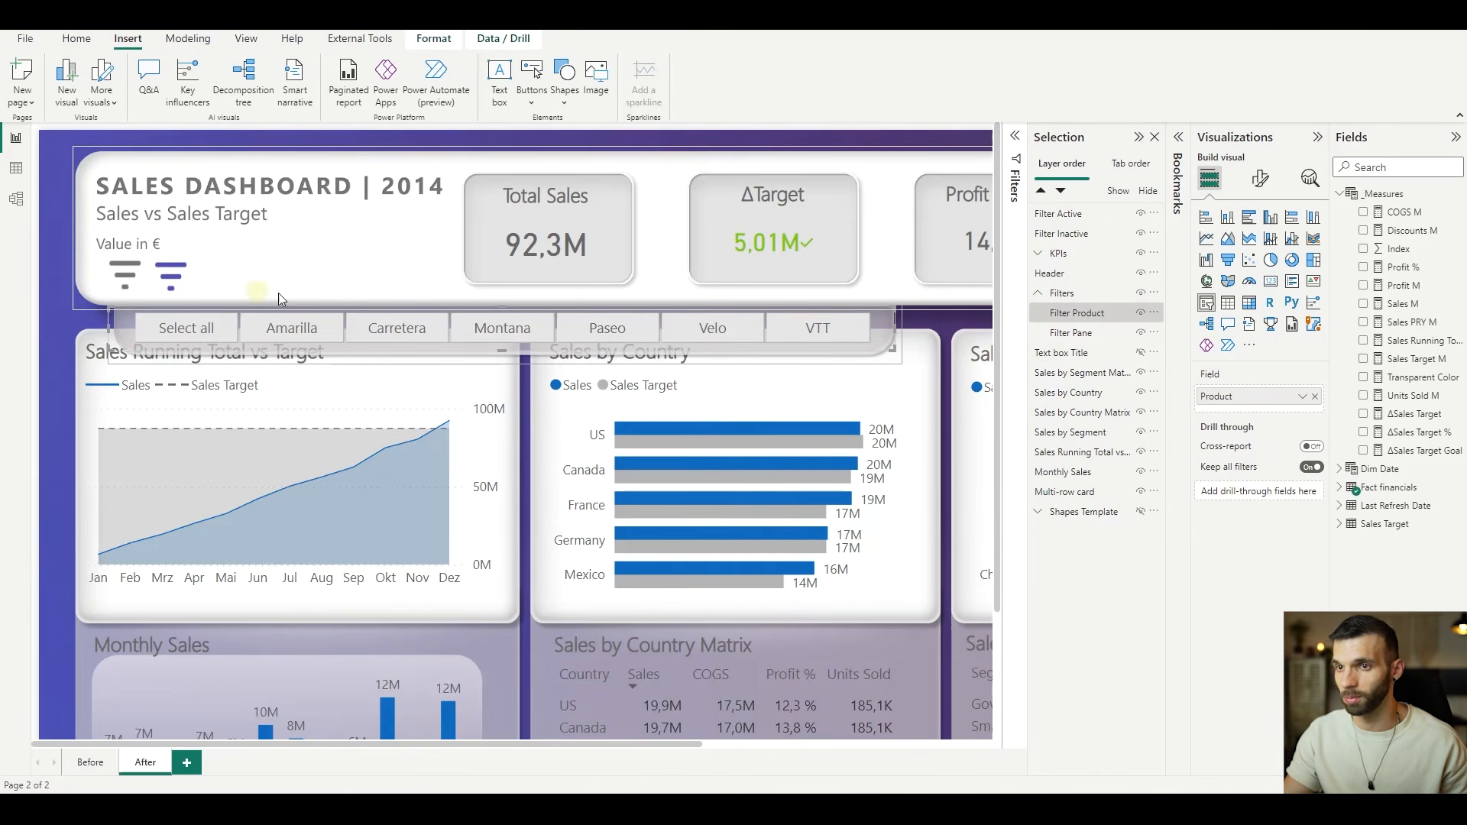
{"action": "left_click", "coordinate": [1261, 178]}
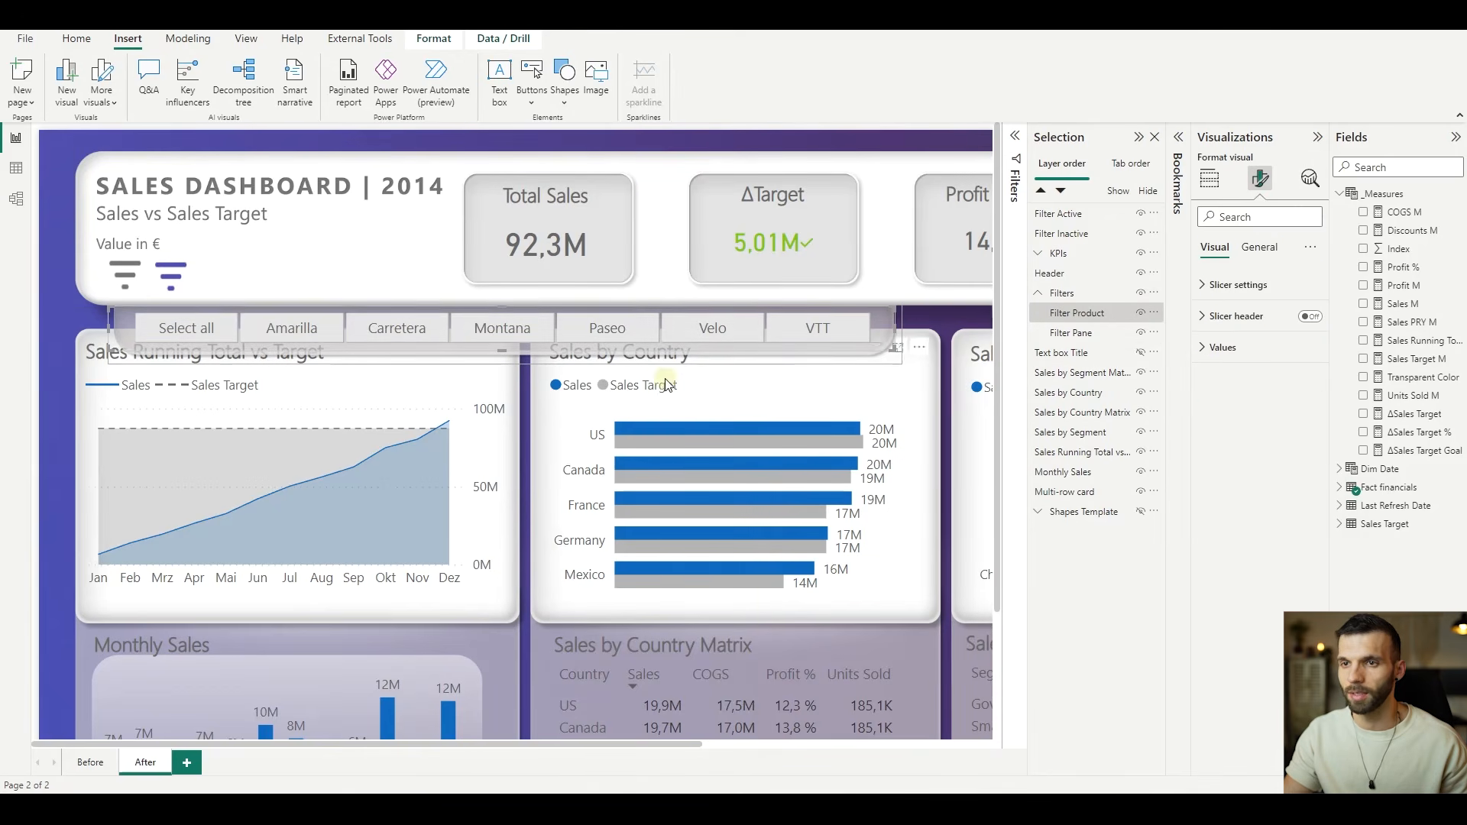
- Hide the Filter Inactive button and update the Filter Show bookmark with the current page state
{"action": "left_click", "coordinate": [127, 279]}
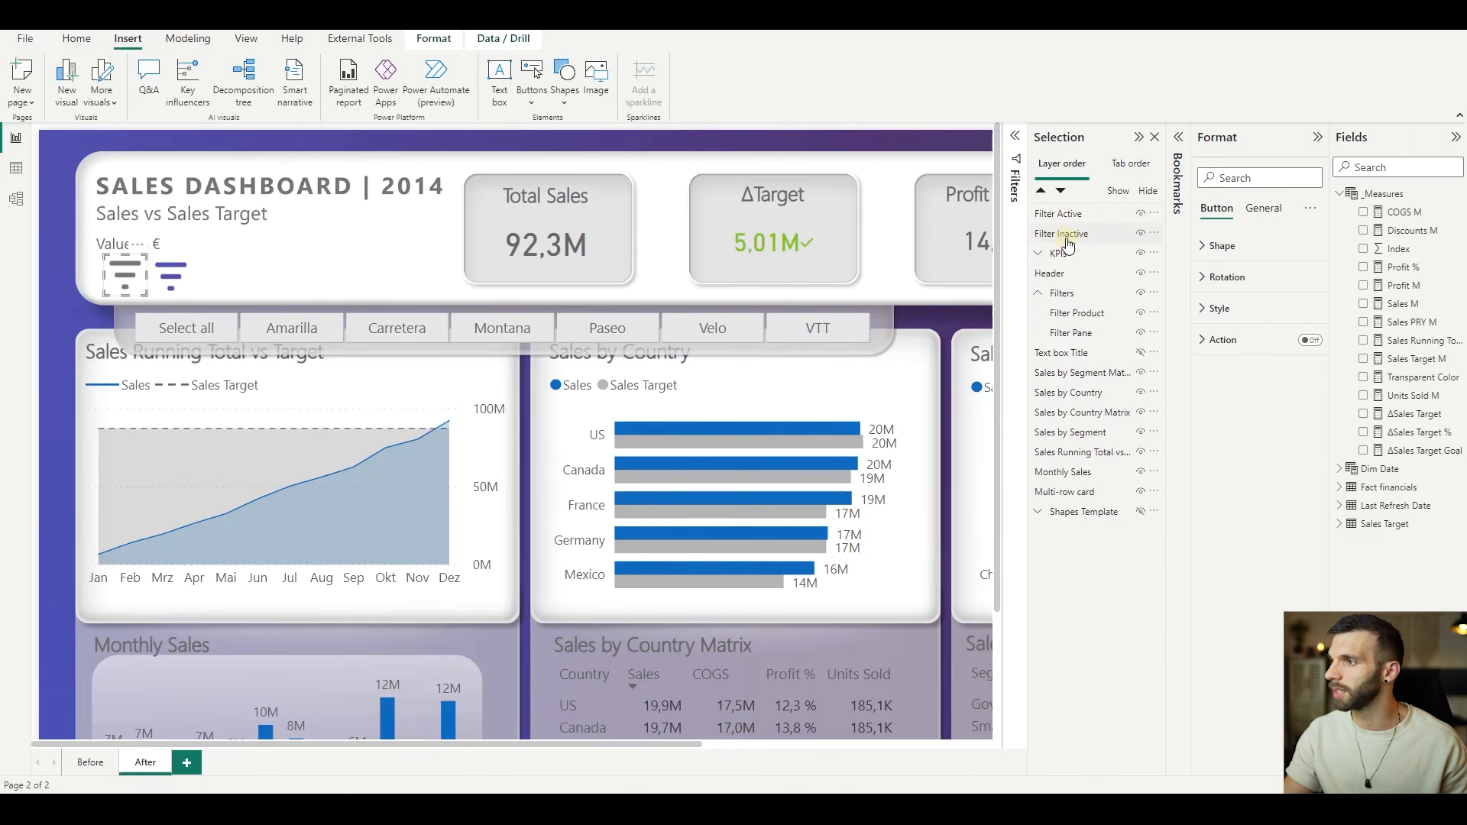
{"action": "left_click", "coordinate": [1182, 139]}
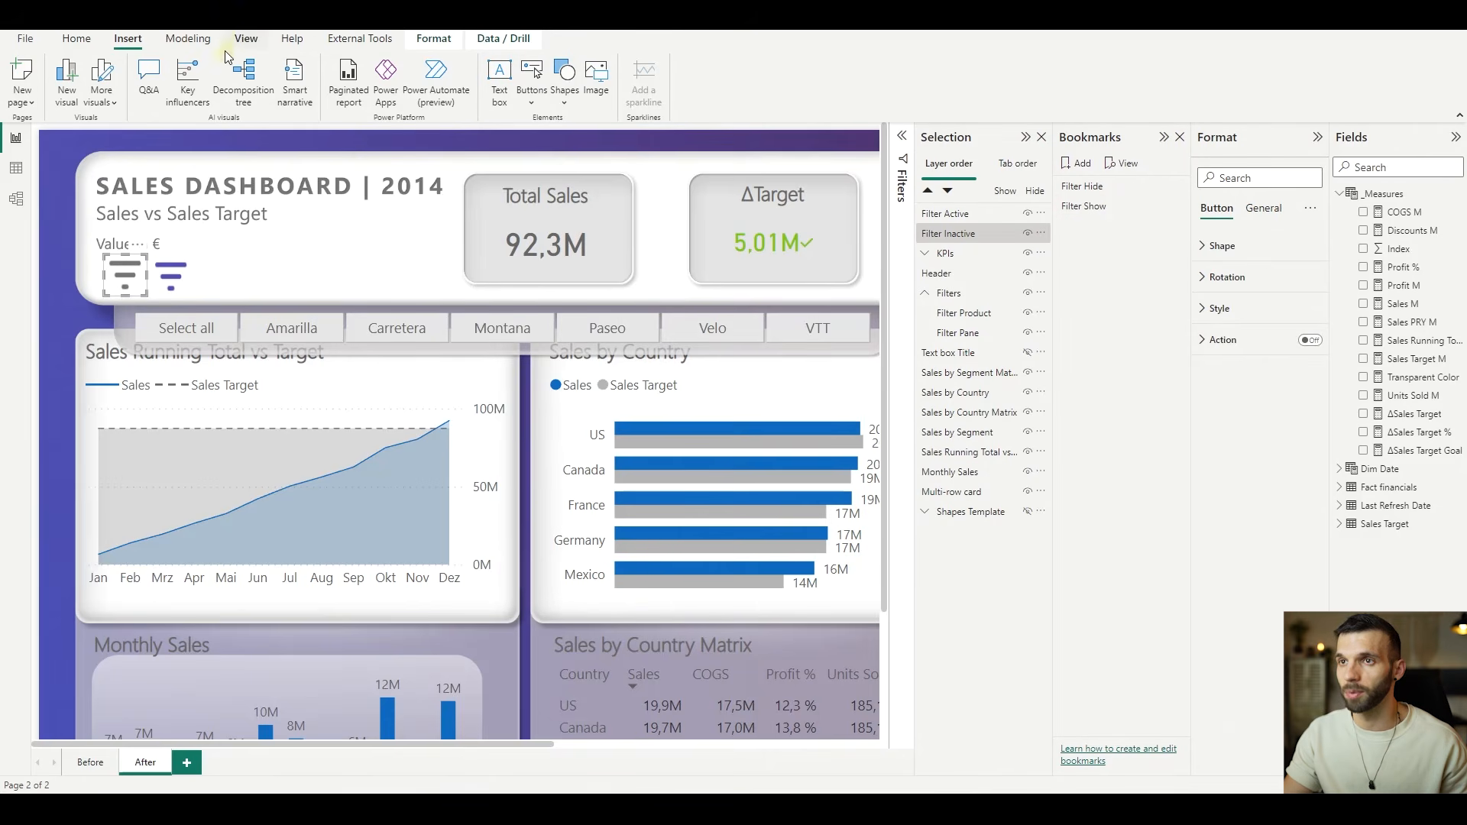
{"action": "left_click", "coordinate": [243, 38]}
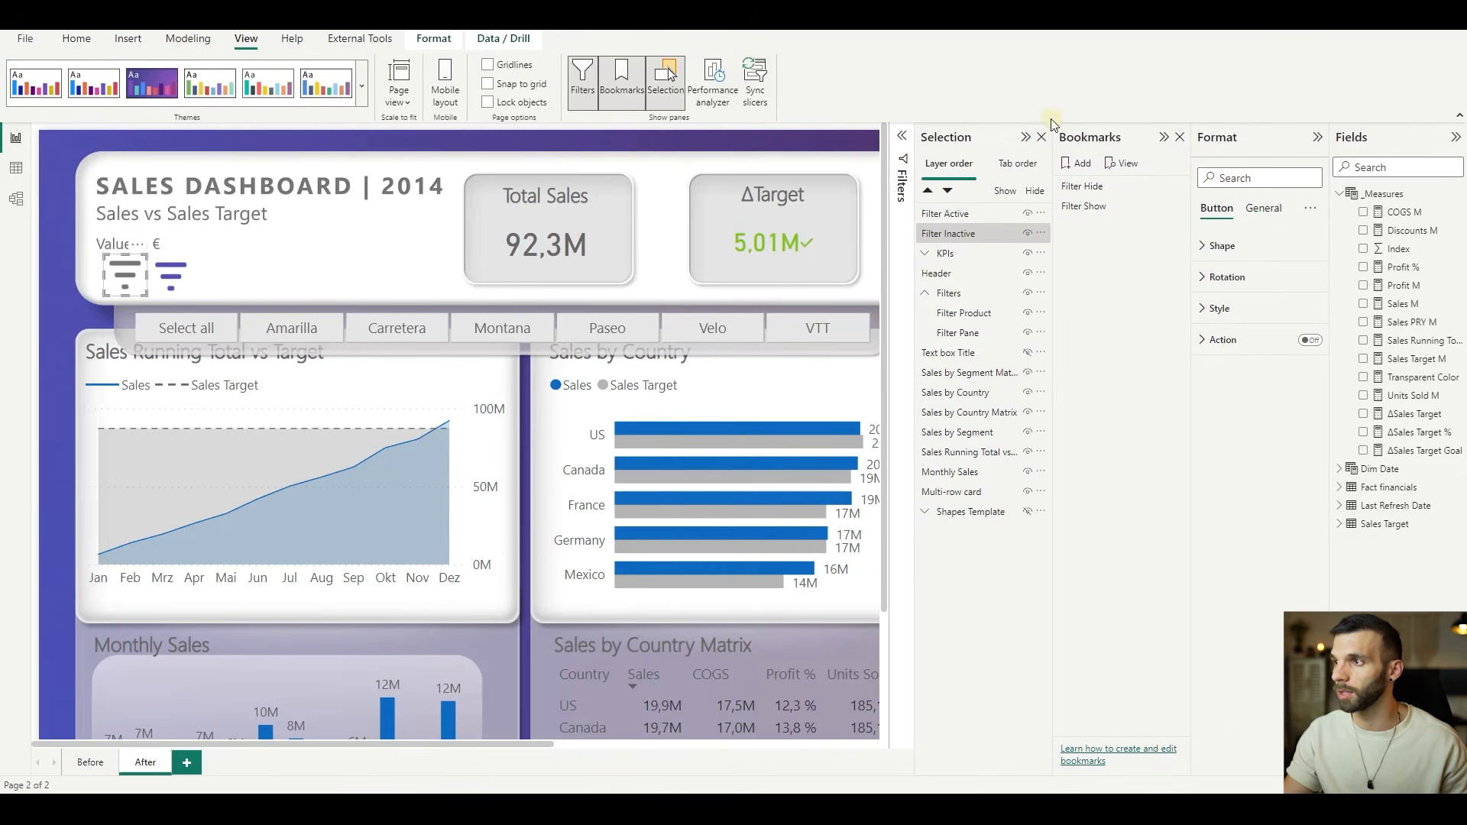
{"action": "left_click", "coordinate": [595, 231]}
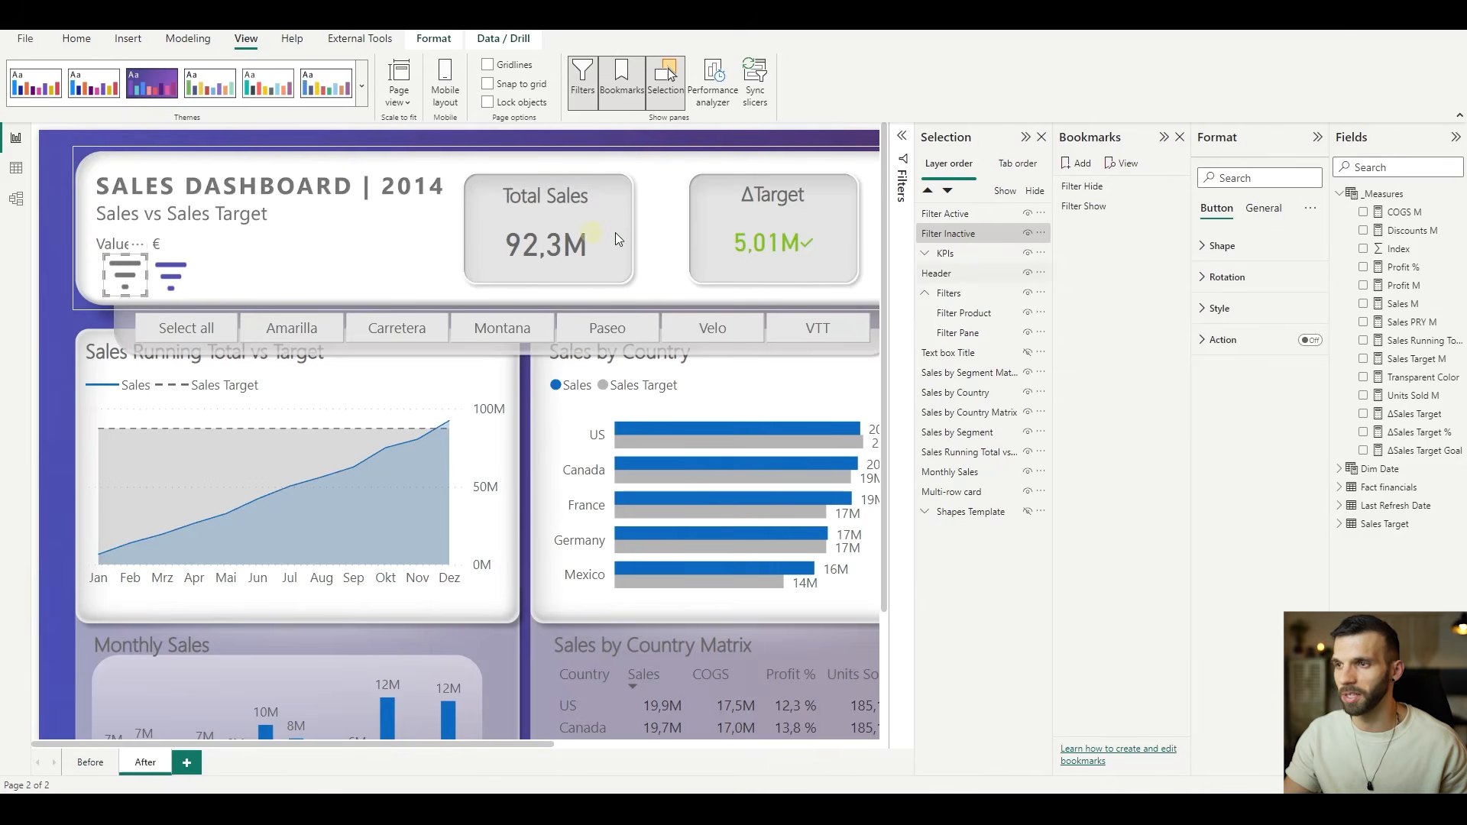
{"action": "left_click", "coordinate": [111, 288]}
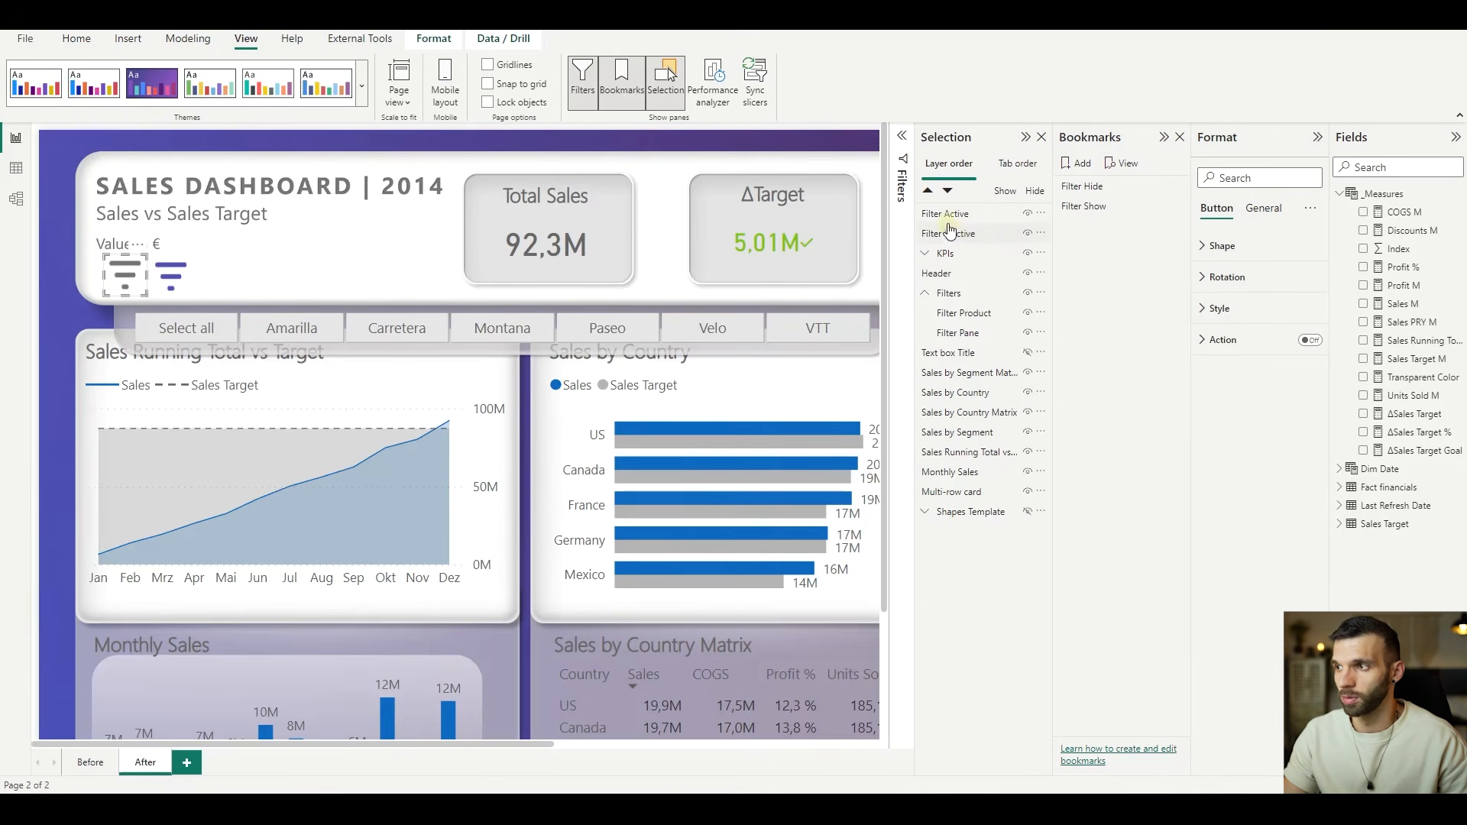
{"action": "left_click", "coordinate": [1027, 234]}
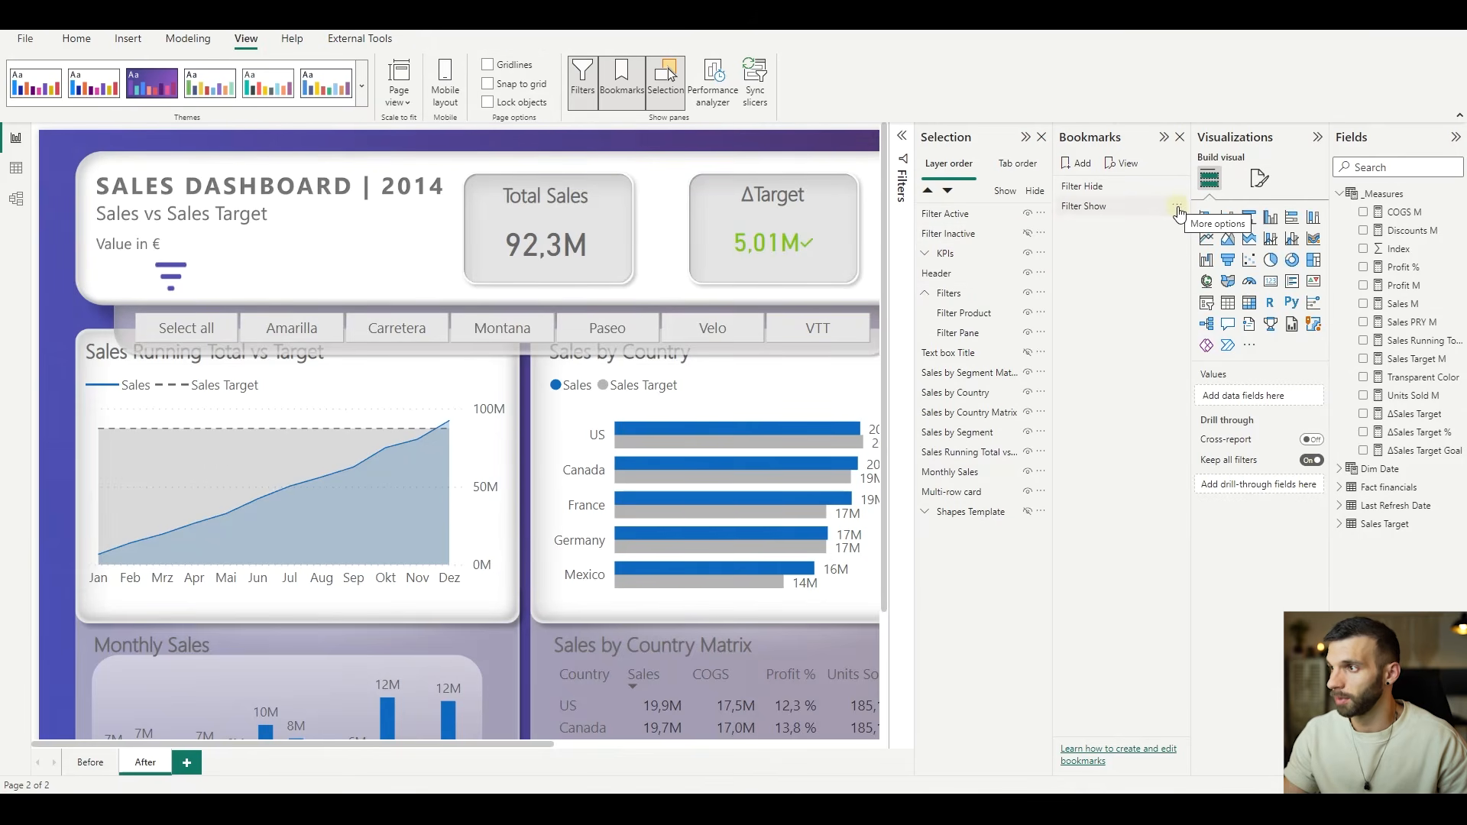
{"action": "left_click", "coordinate": [1177, 207]}
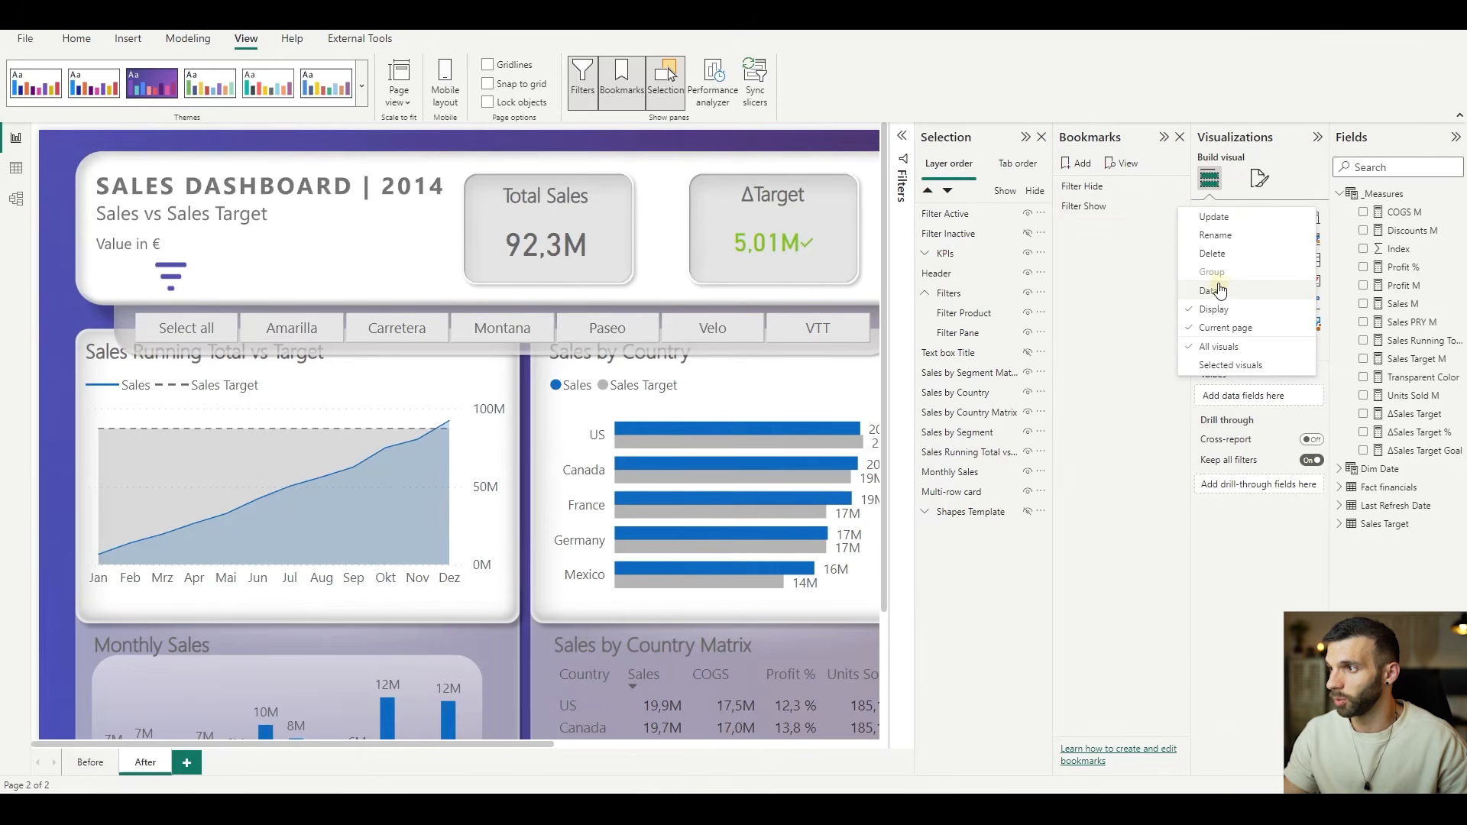
{"action": "left_click", "coordinate": [1236, 222]}
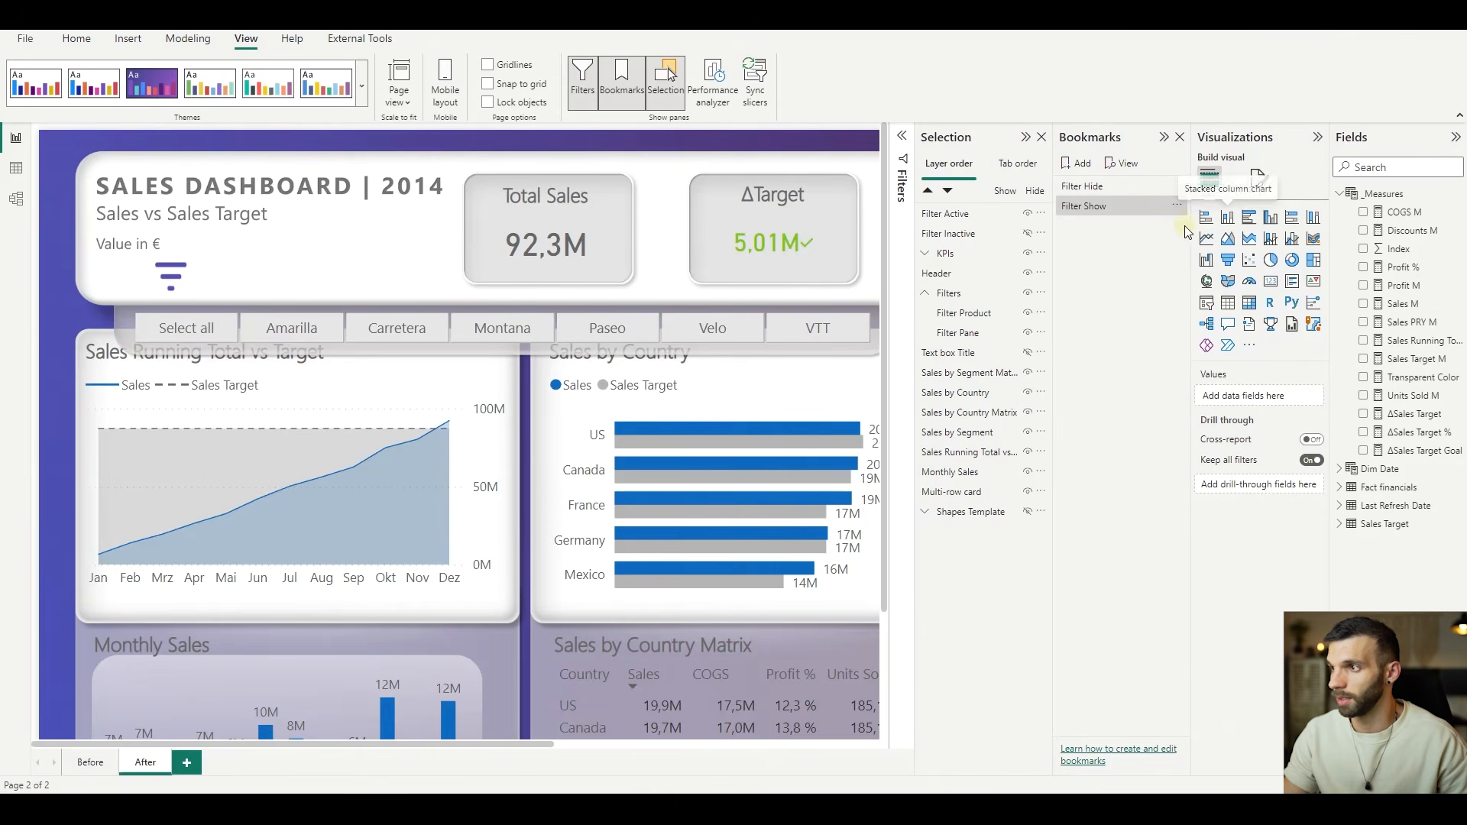
- Show the Filter Inactive button, hide Filter Active and the Filters group, and update the Filter Hide bookmark with that state
{"action": "left_click", "coordinate": [1028, 234]}
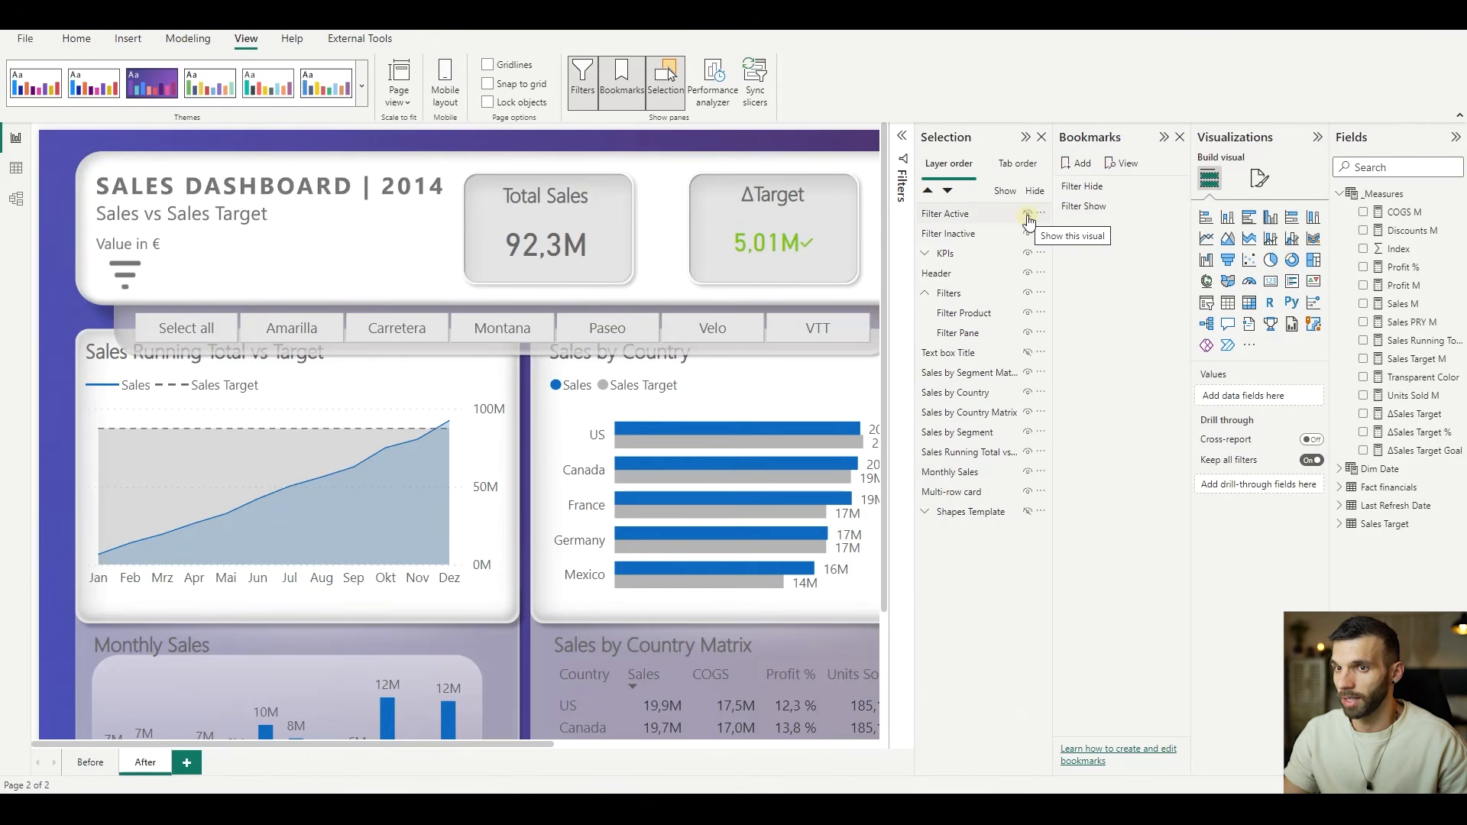
{"action": "left_click", "coordinate": [1028, 215]}
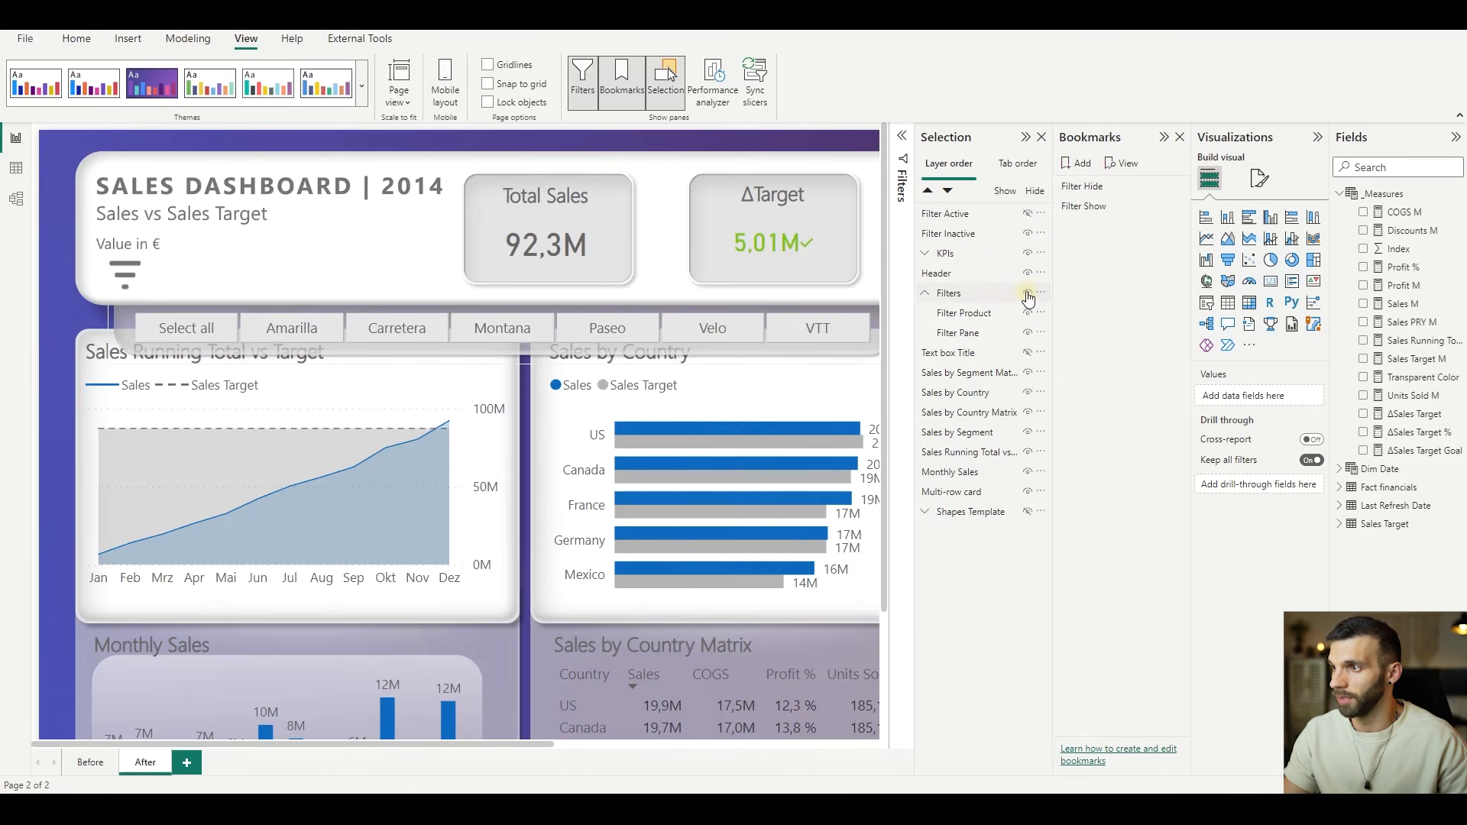
{"action": "left_click", "coordinate": [1028, 294]}
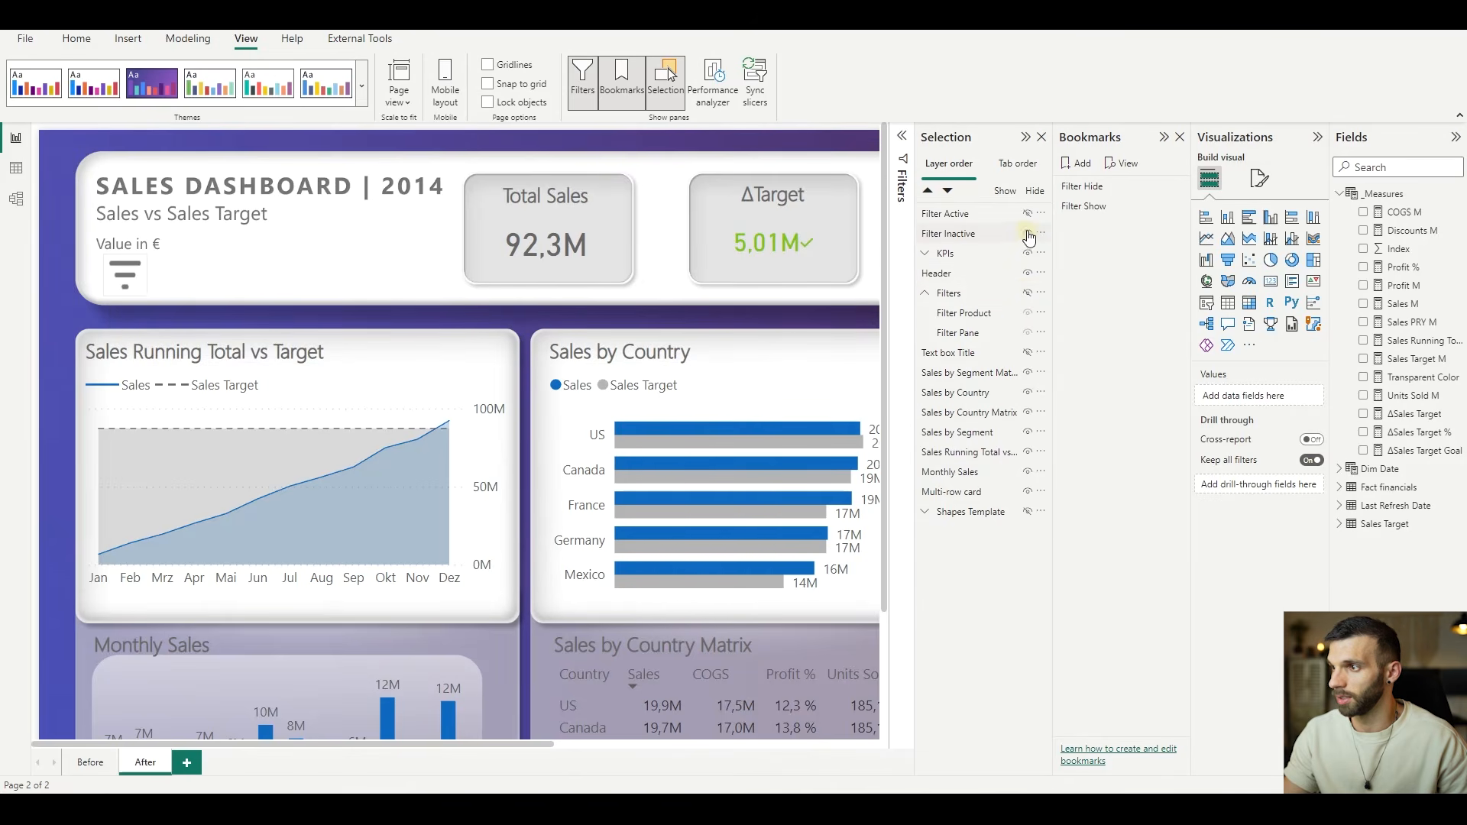
{"action": "left_click", "coordinate": [1177, 186]}
{"action": "left_click", "coordinate": [1194, 197]}
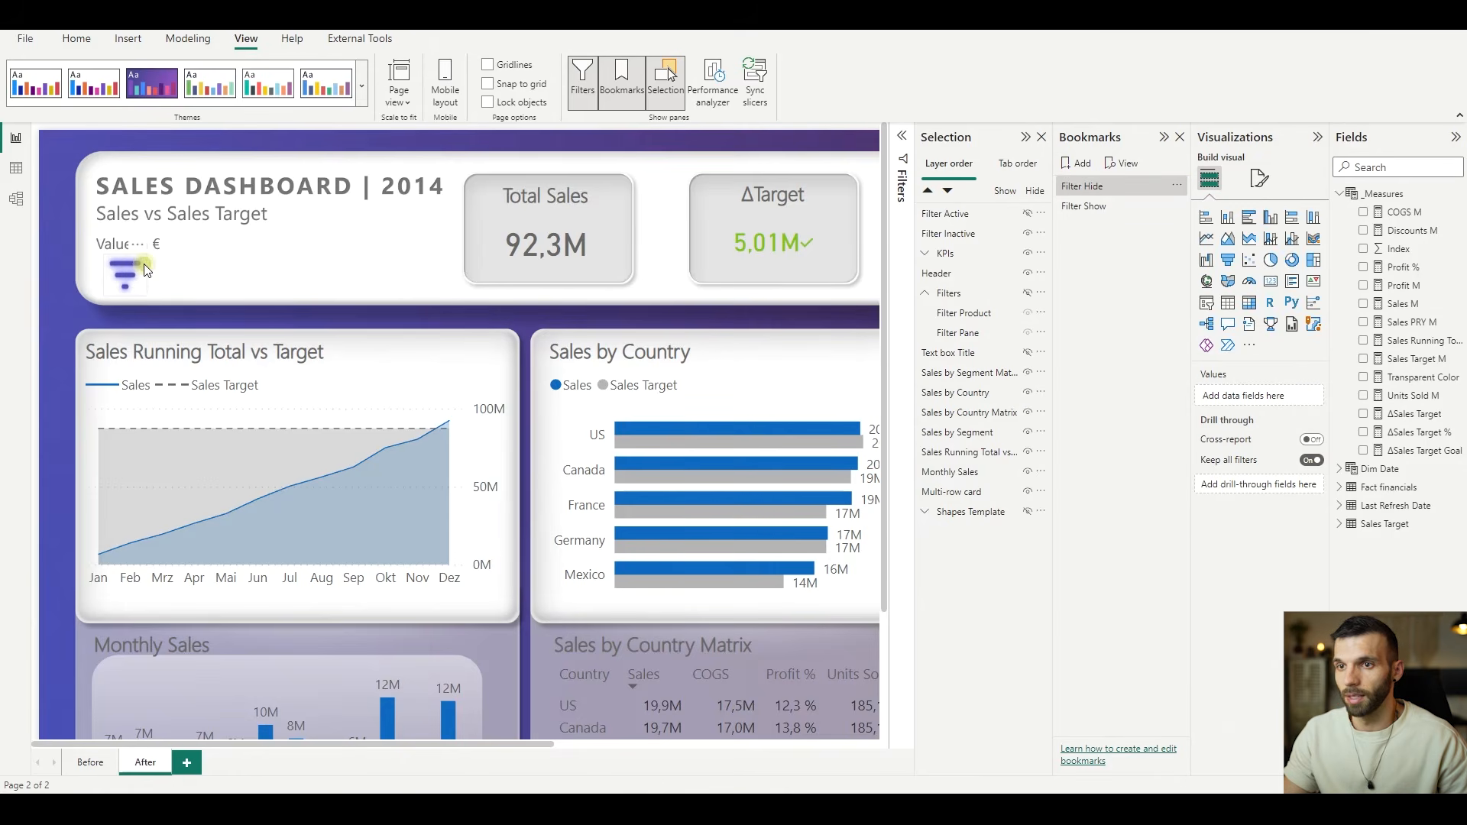
- Turn on a Bookmark action for the Filter Inactive button that targets Filter Show, and try the button
{"action": "left_click", "coordinate": [1311, 342]}
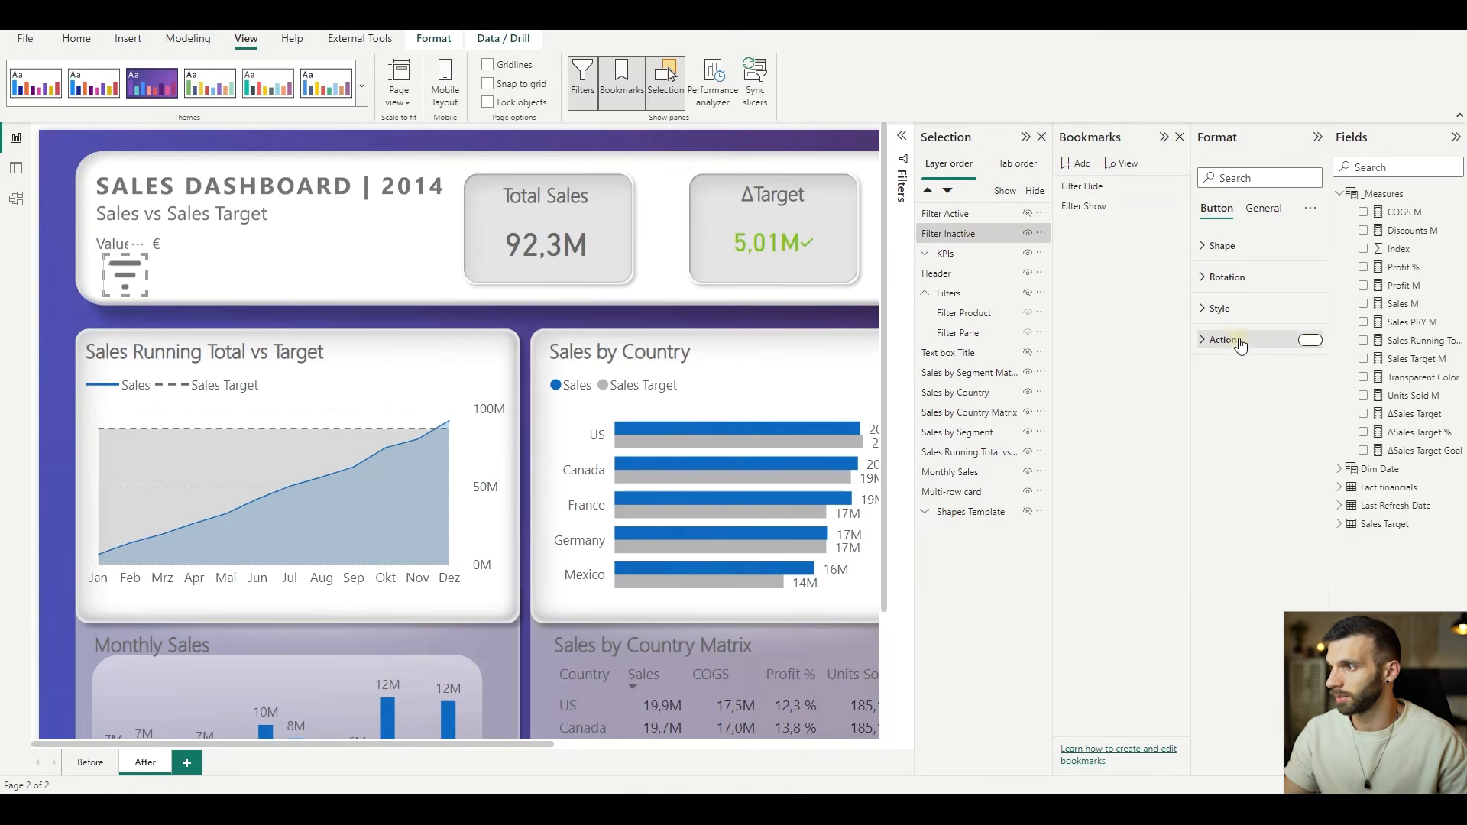
{"action": "left_click", "coordinate": [1221, 340]}
{"action": "left_click", "coordinate": [1259, 411]}
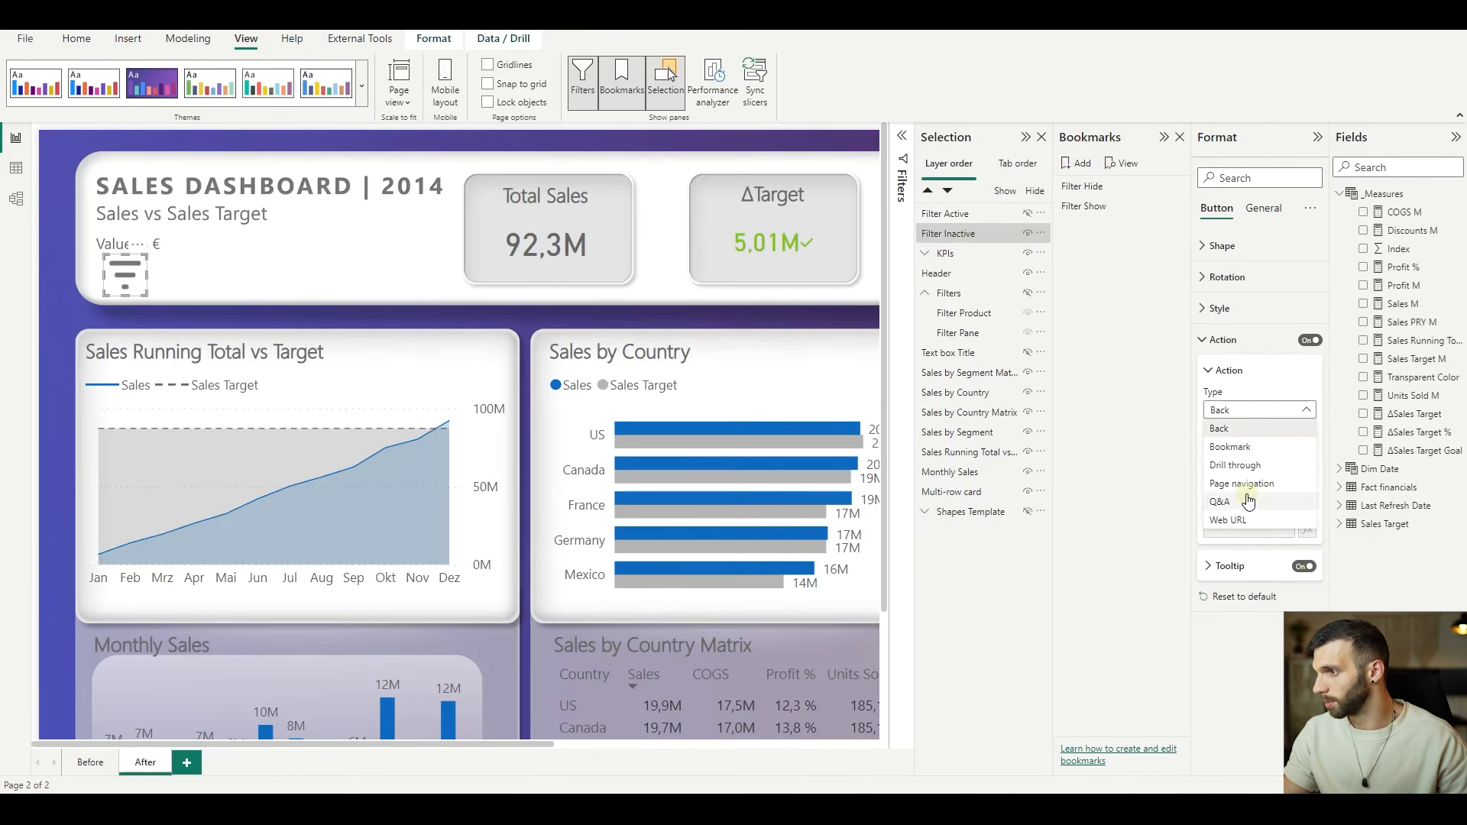
{"action": "left_click", "coordinate": [1252, 448]}
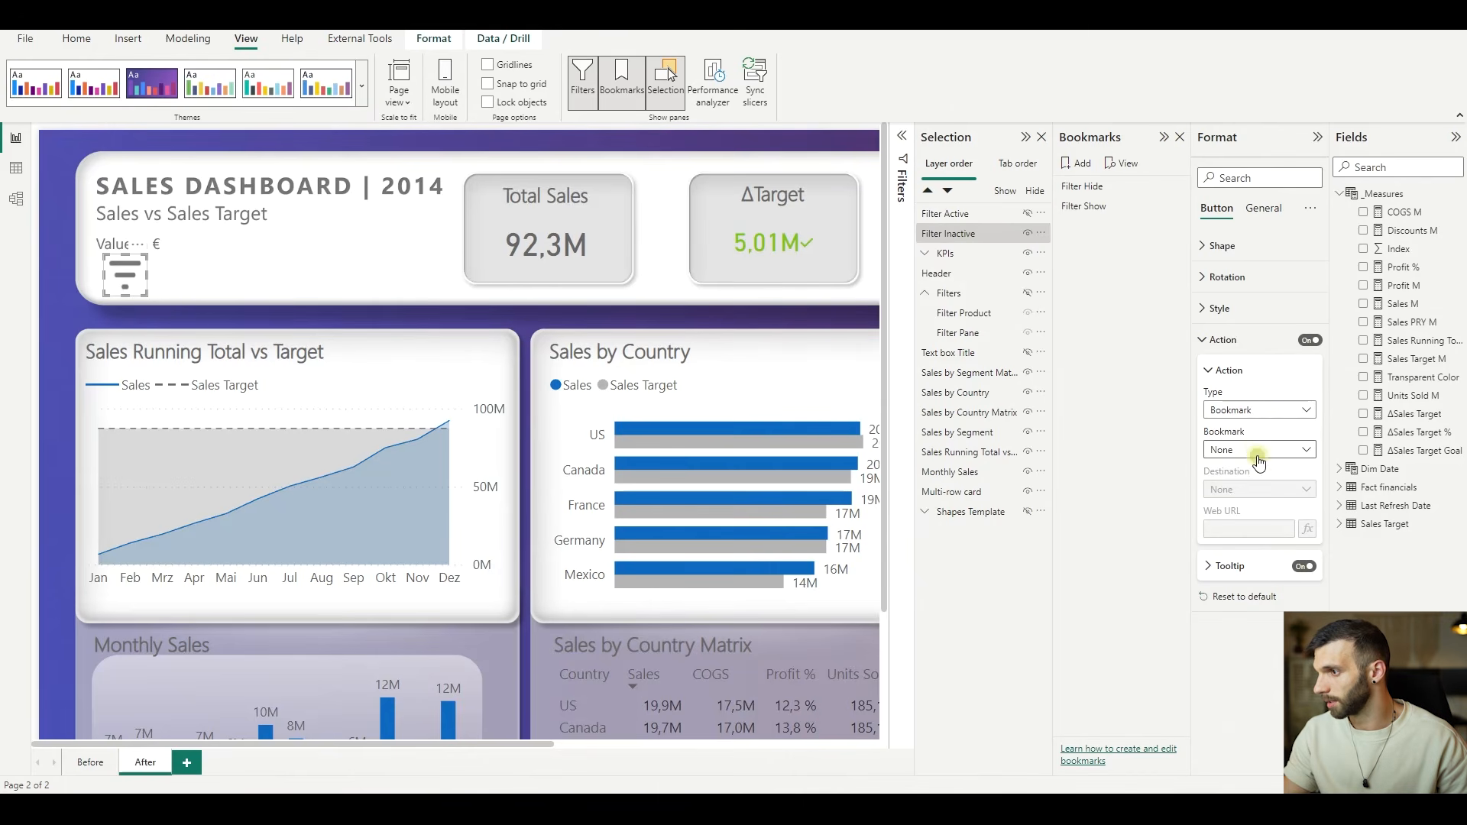
{"action": "left_click", "coordinate": [1258, 455]}
{"action": "left_click", "coordinate": [1253, 501]}
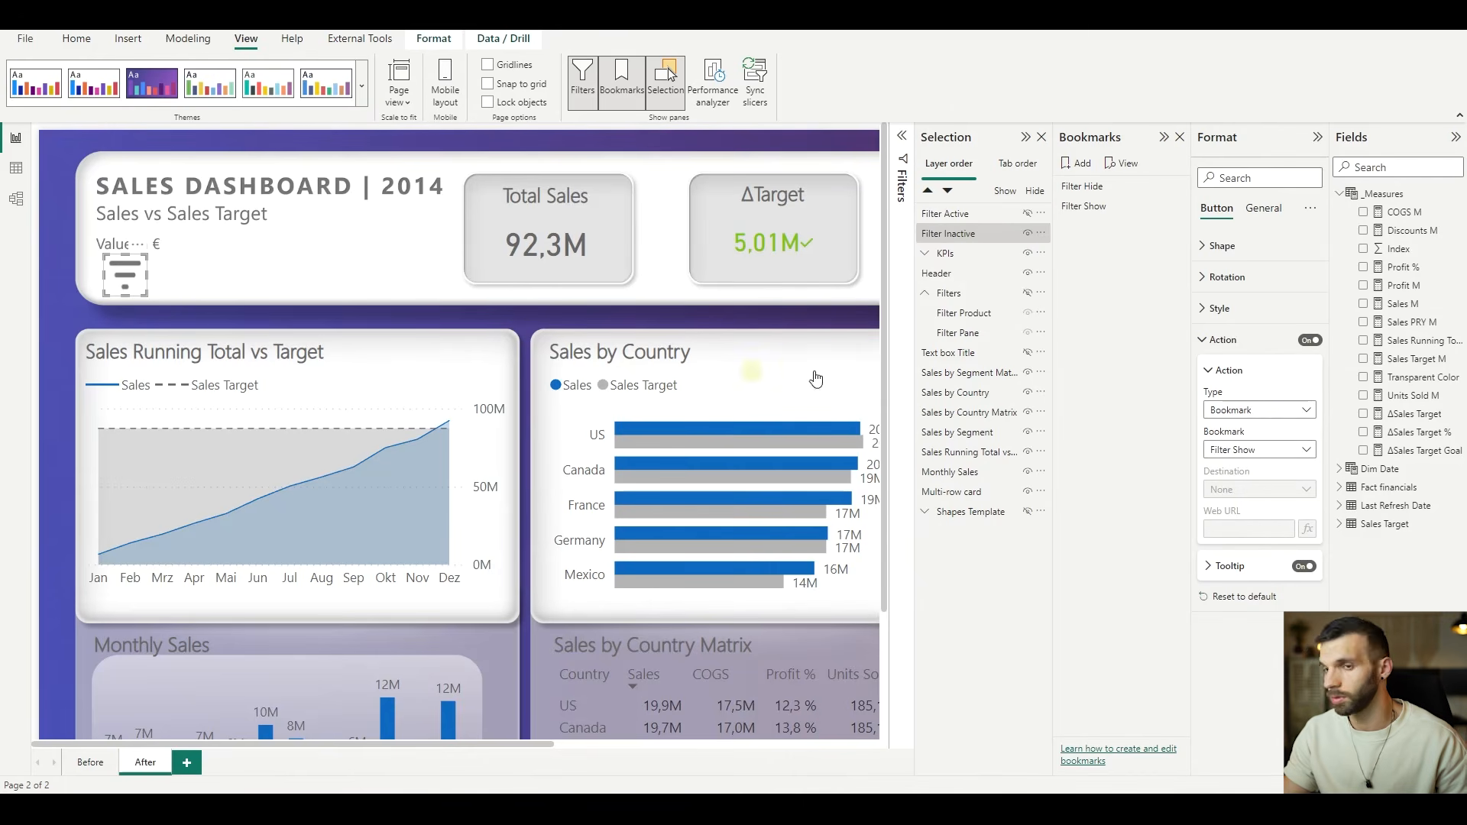
{"action": "left_click", "coordinate": [124, 275], "text": "ctrl"}
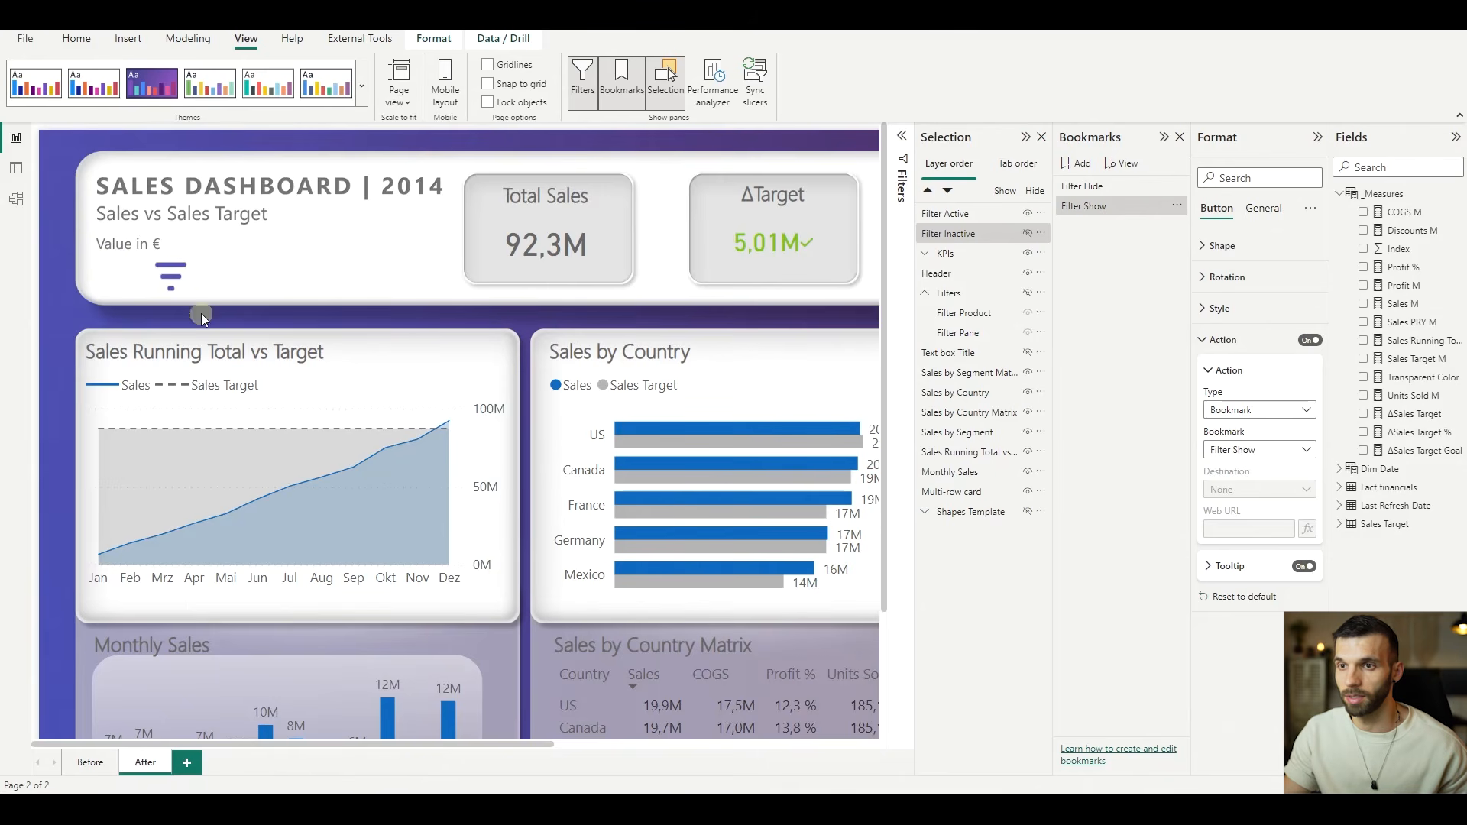
- Turn on a Bookmark action for the Filter Active button that targets Filter Hide, and switch to the hidden-filter state
{"action": "left_click", "coordinate": [178, 283]}
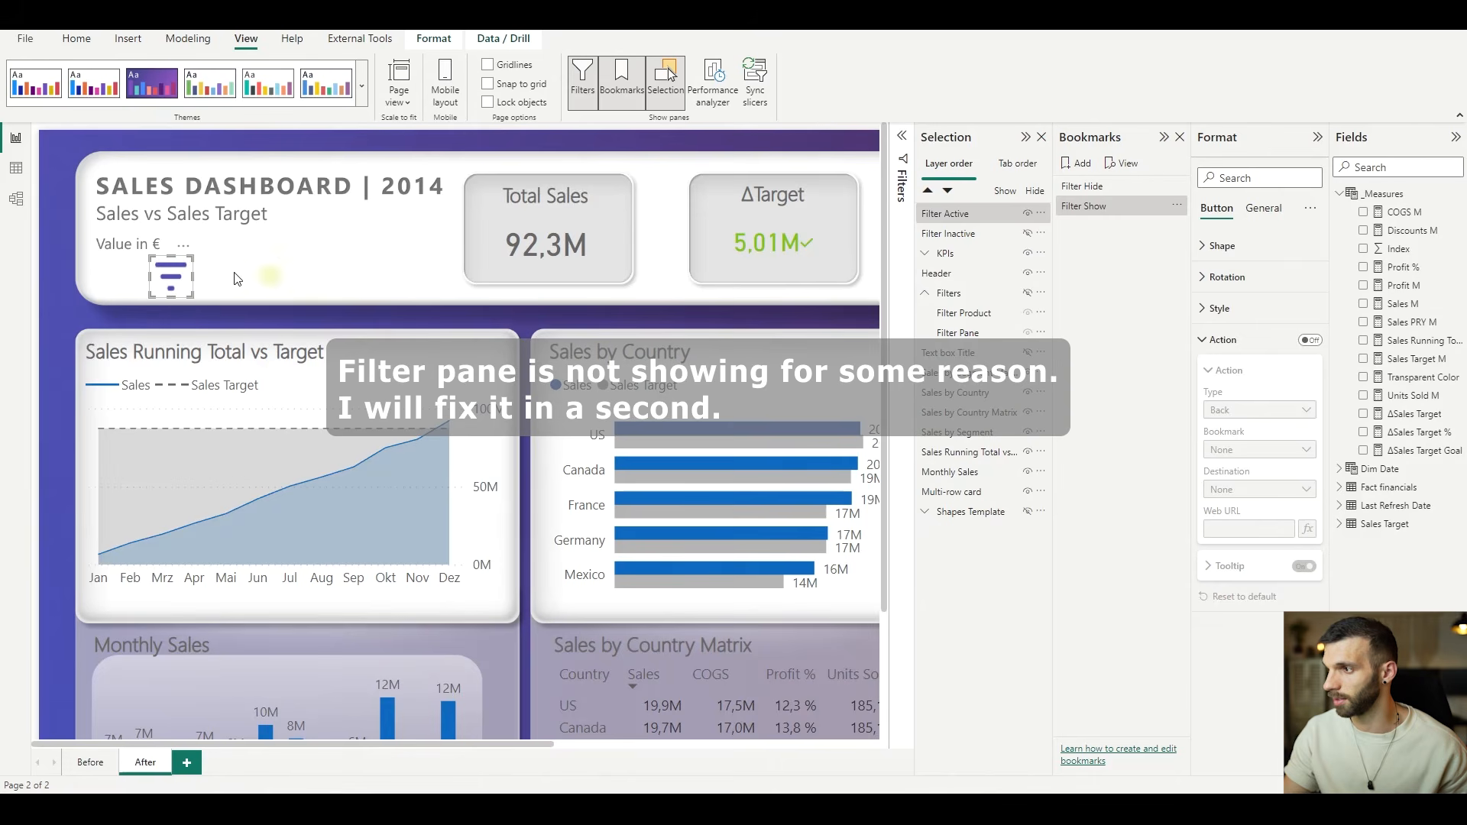
{"action": "left_click", "coordinate": [1310, 340]}
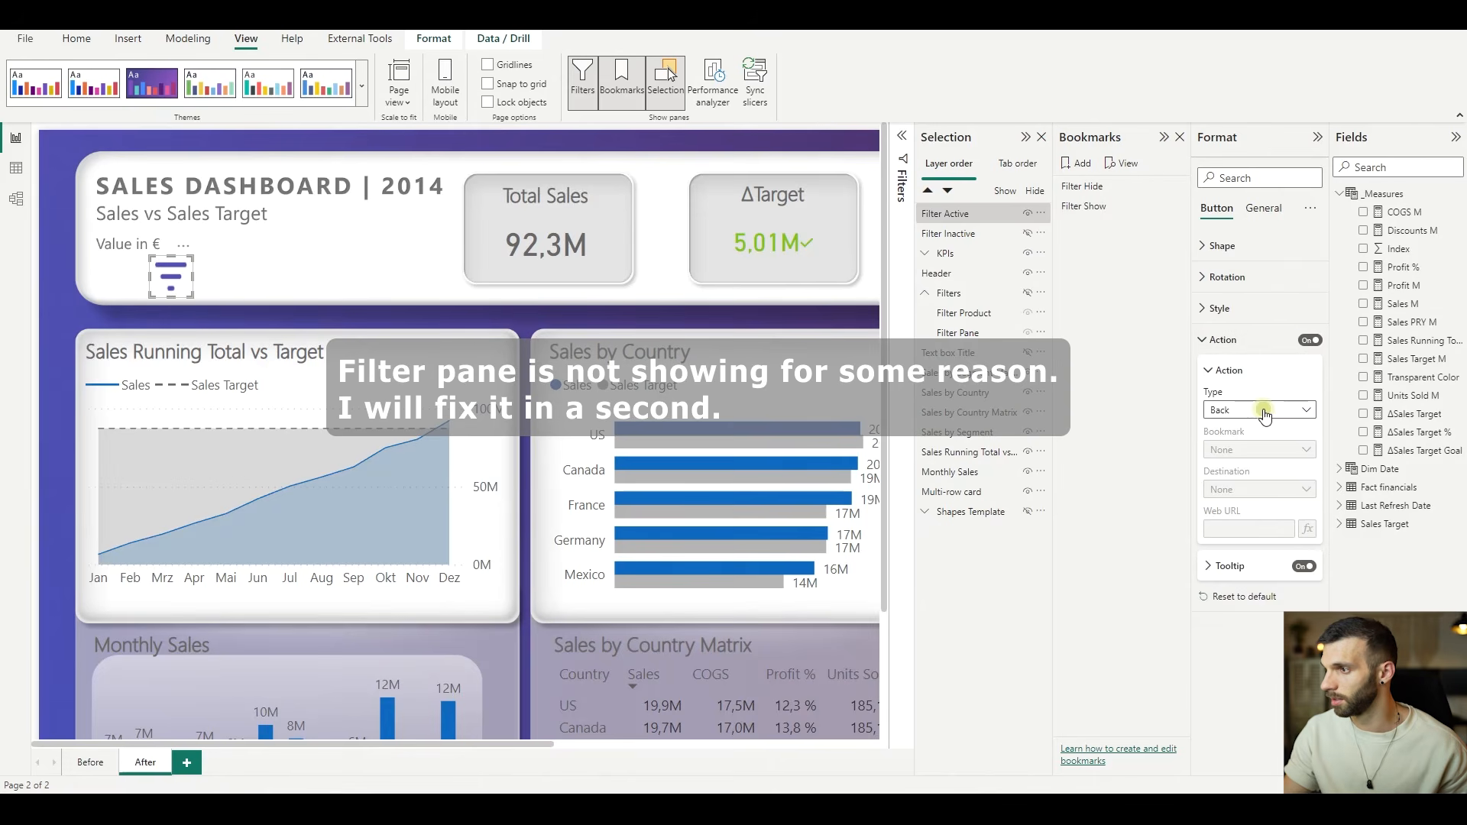
{"action": "left_click", "coordinate": [1260, 411]}
{"action": "left_click", "coordinate": [1265, 447]}
{"action": "left_click", "coordinate": [1256, 451]}
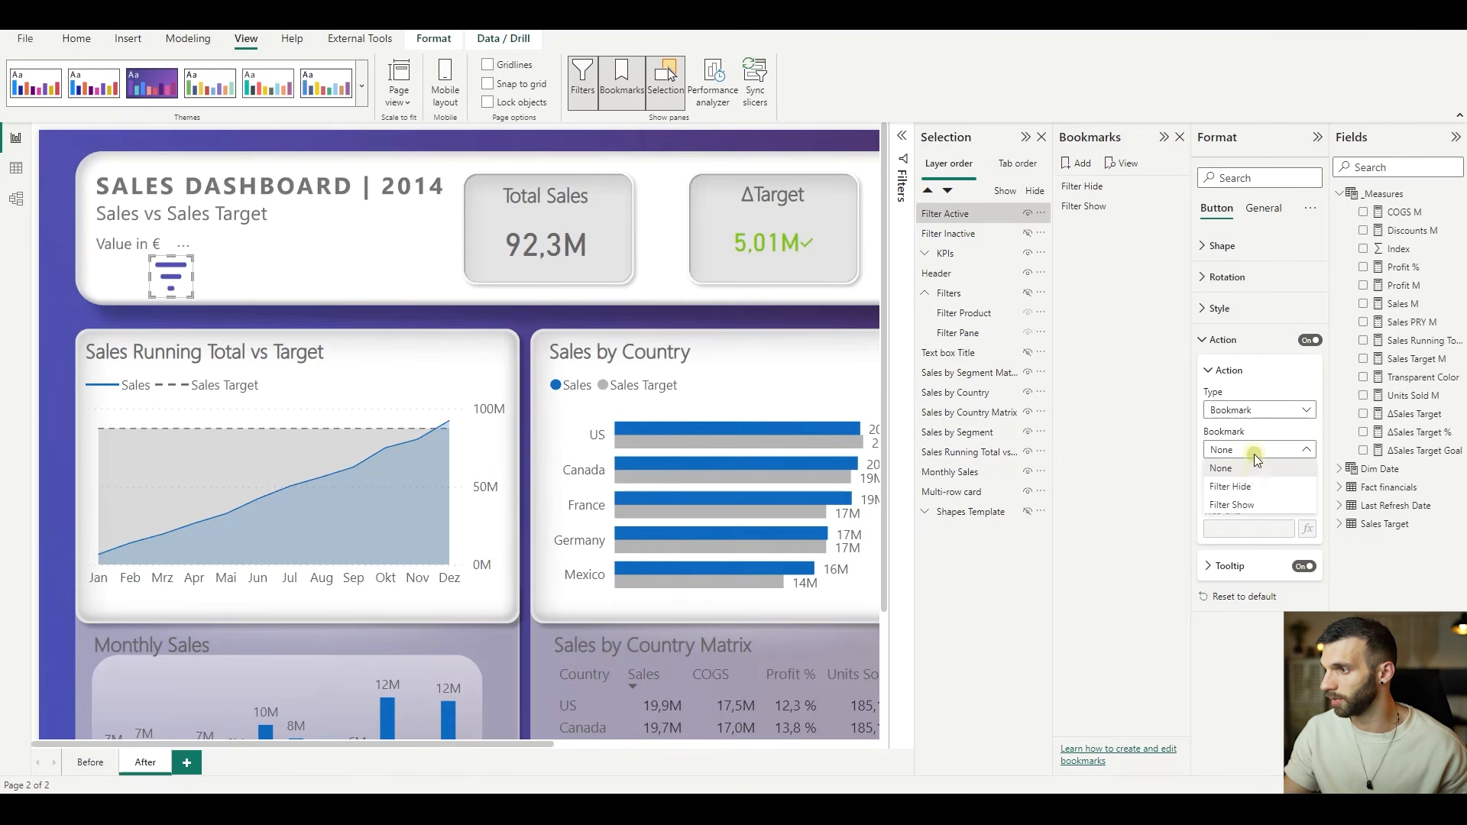
{"action": "left_click", "coordinate": [1257, 484]}
{"action": "left_click", "coordinate": [1082, 185]}
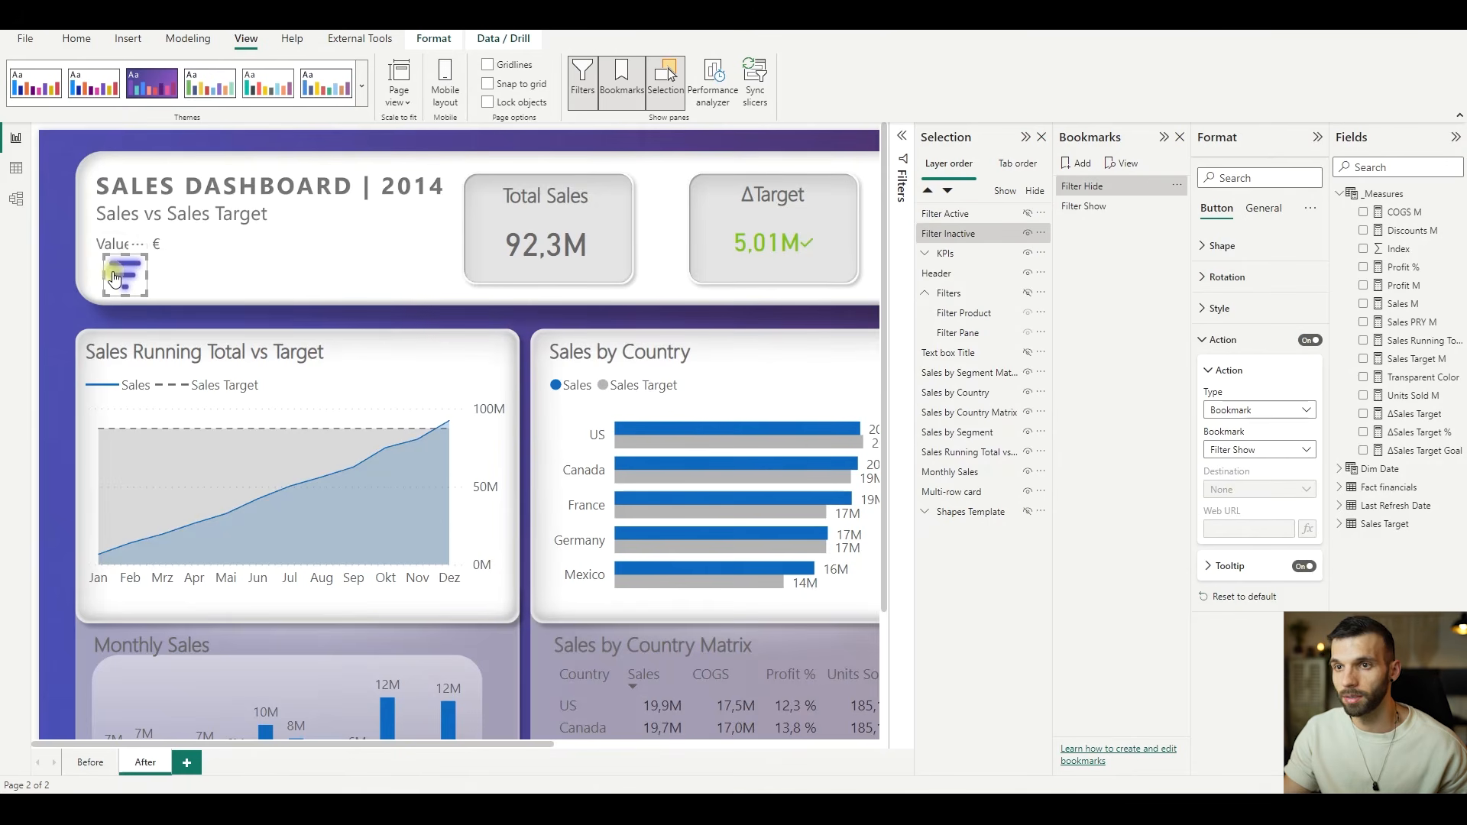
- Align the Filter Active button with Filter Inactive by setting its horizontal position to 60 and vertical position to 116
{"action": "left_click", "coordinate": [1261, 211]}
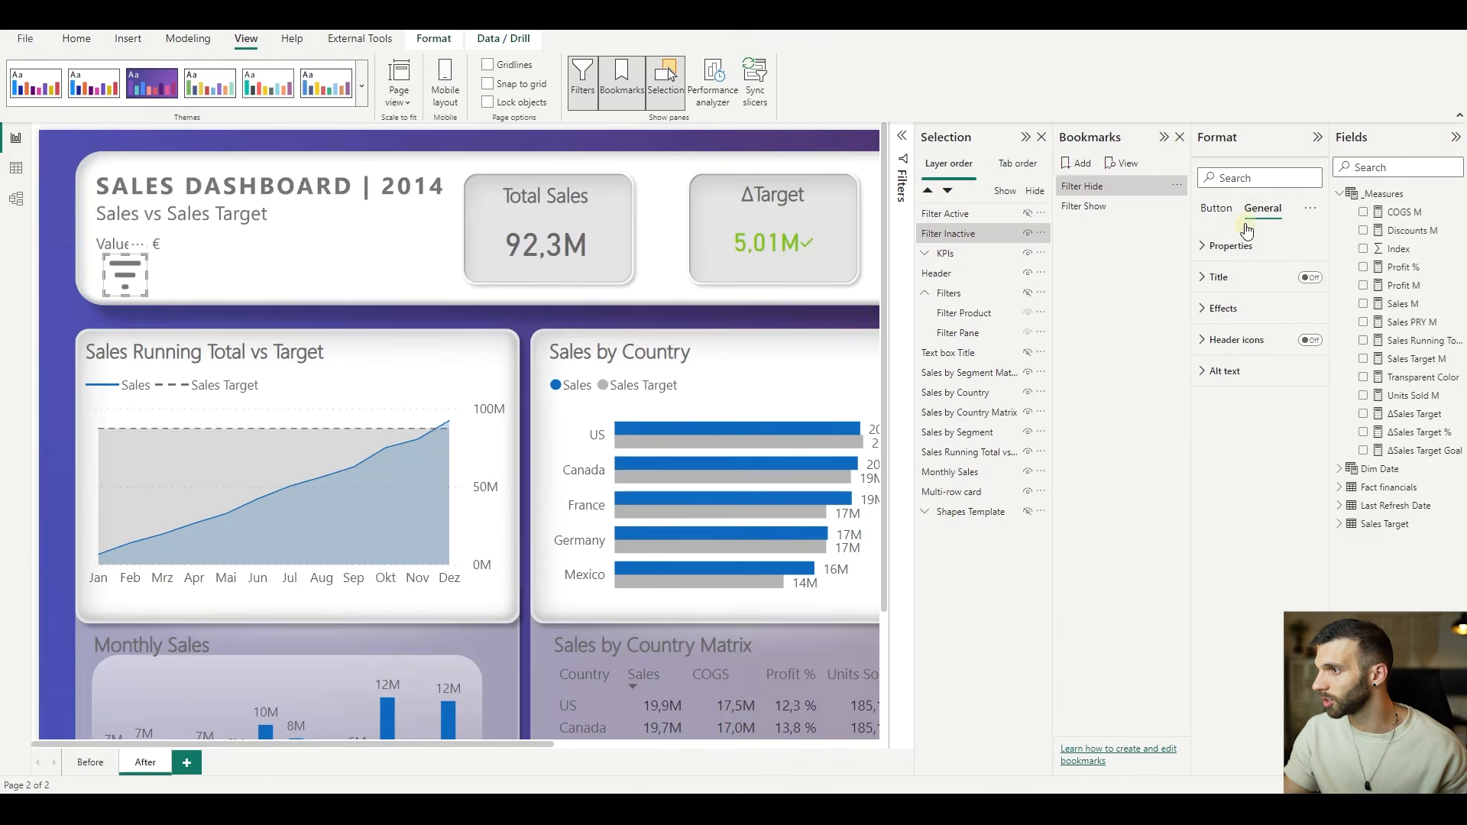
{"action": "left_click", "coordinate": [1200, 246]}
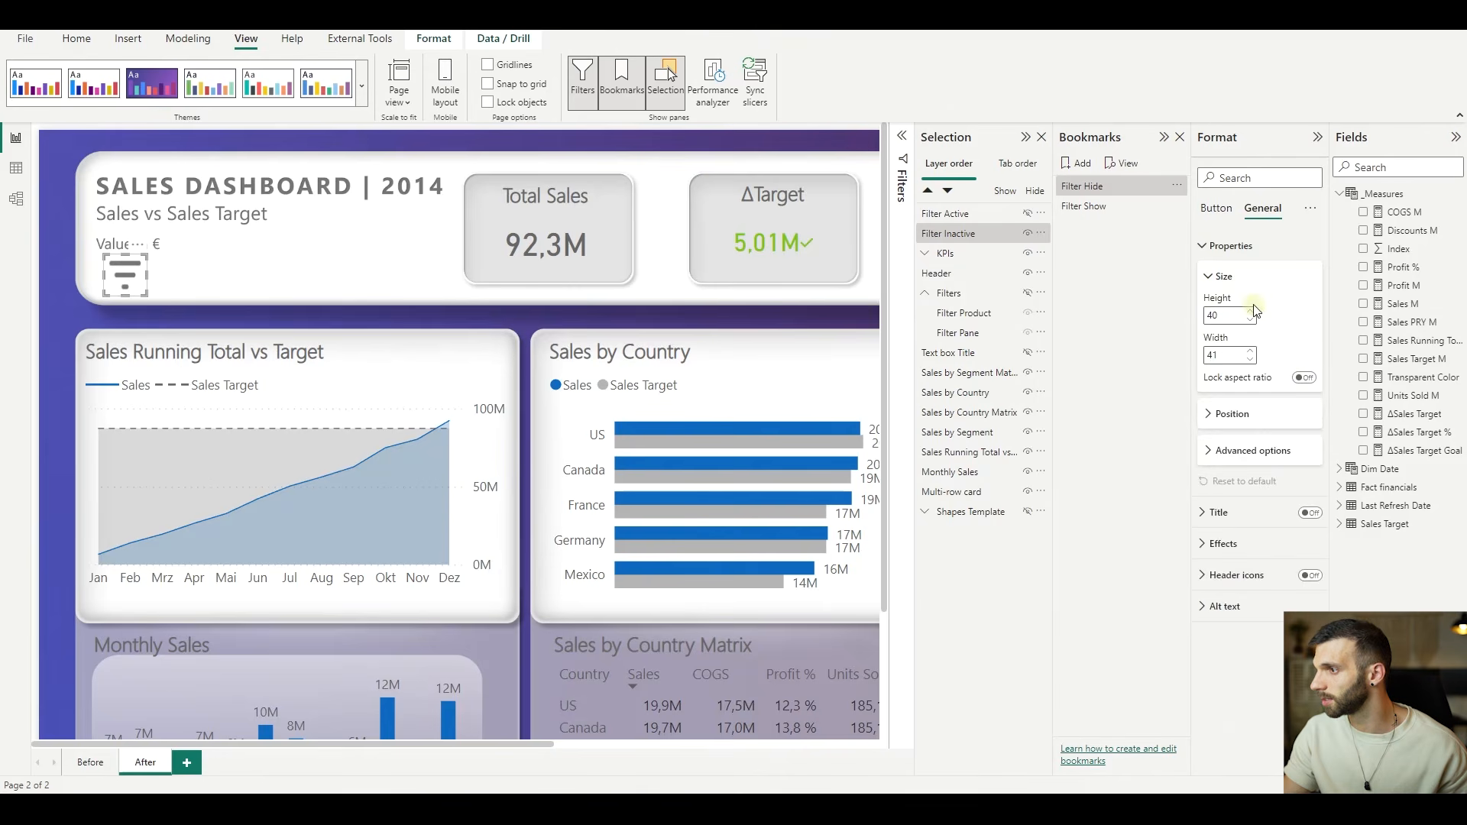
{"action": "left_click", "coordinate": [123, 278], "text": "ctrl"}
{"action": "left_click", "coordinate": [170, 277]}
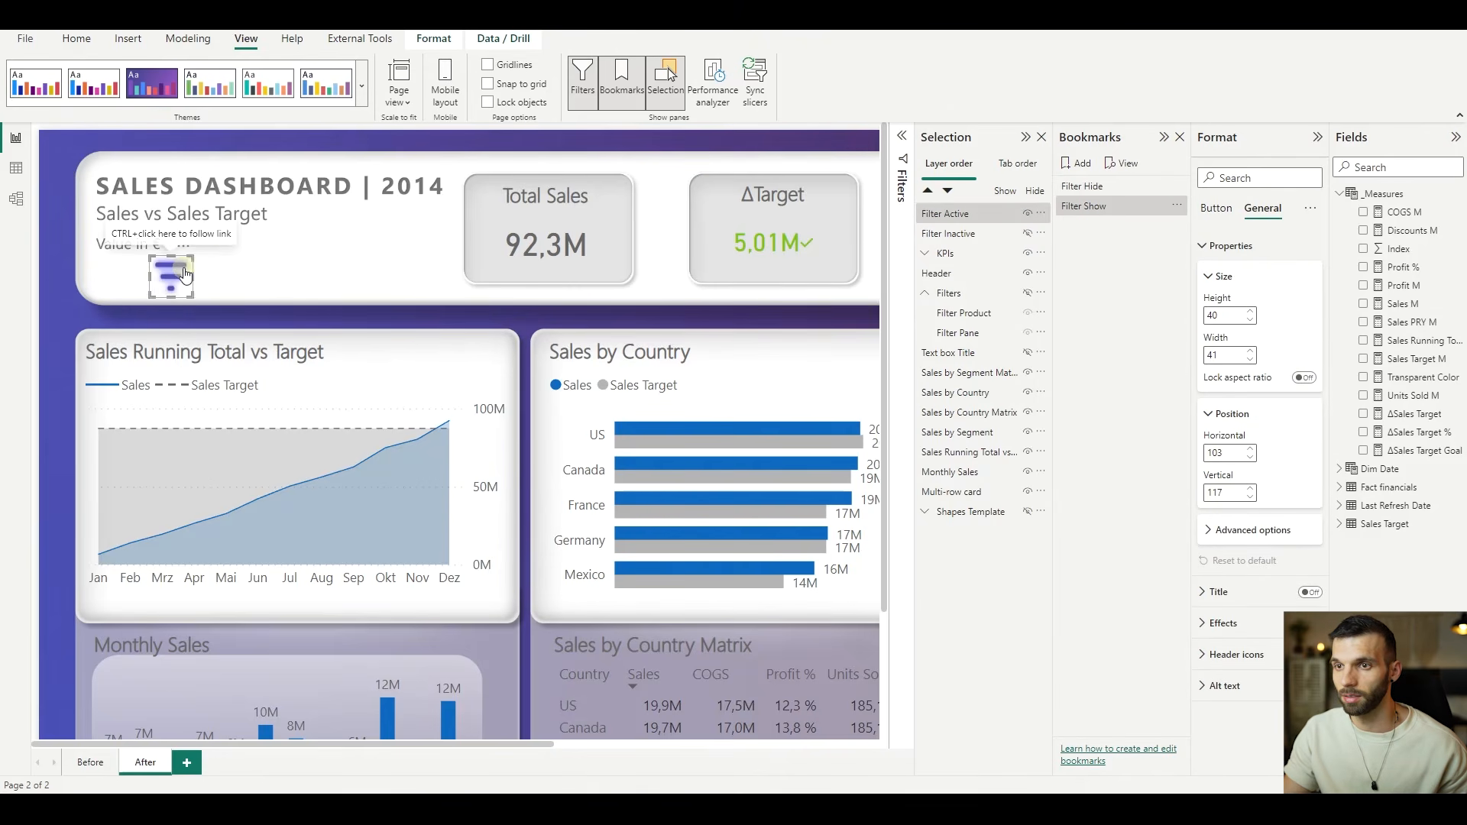
{"action": "double_click", "coordinate": [1232, 452]}
{"action": "type", "text": "60"}
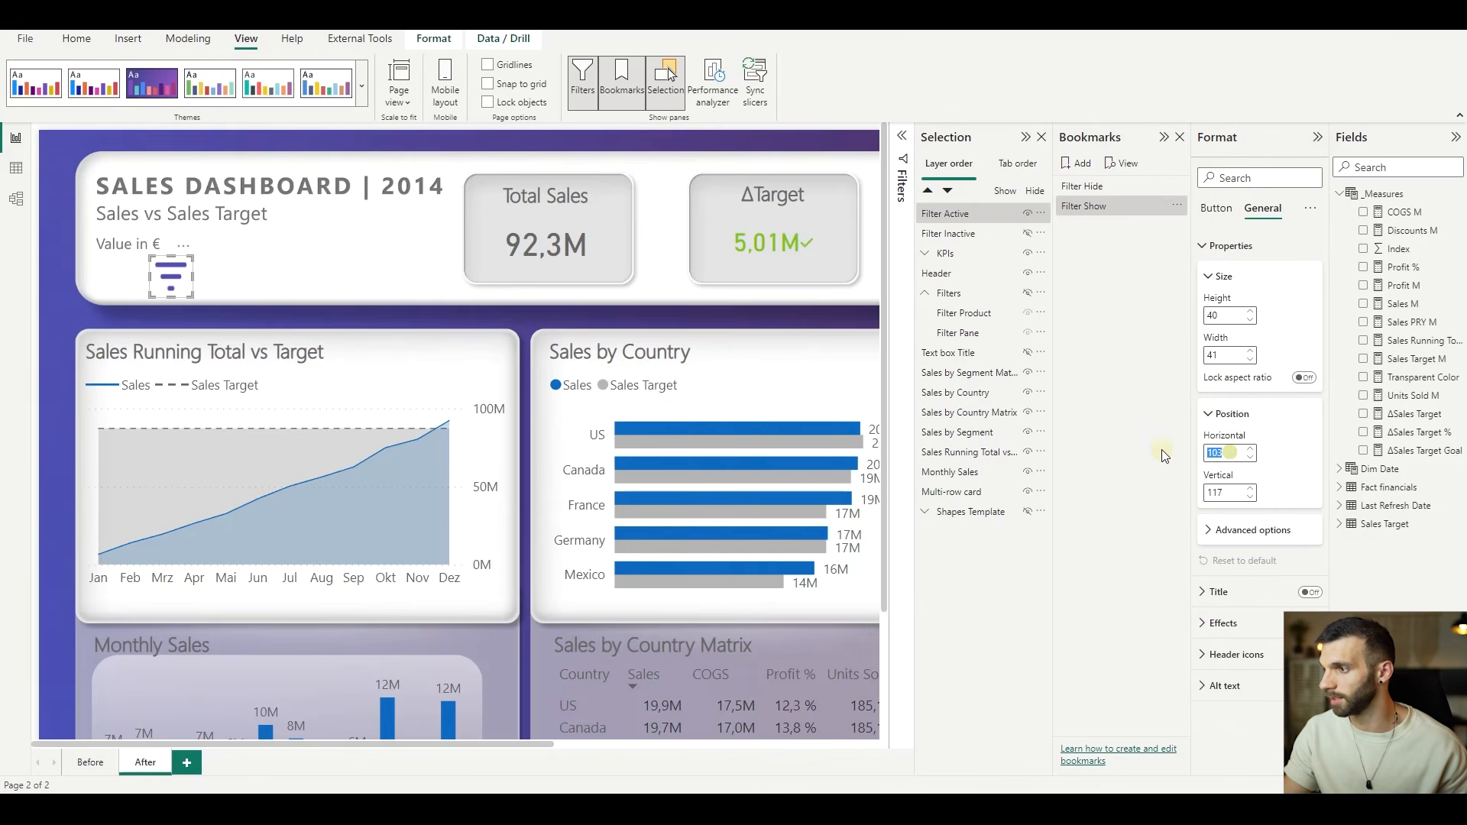
{"action": "key", "text": "Tab"}
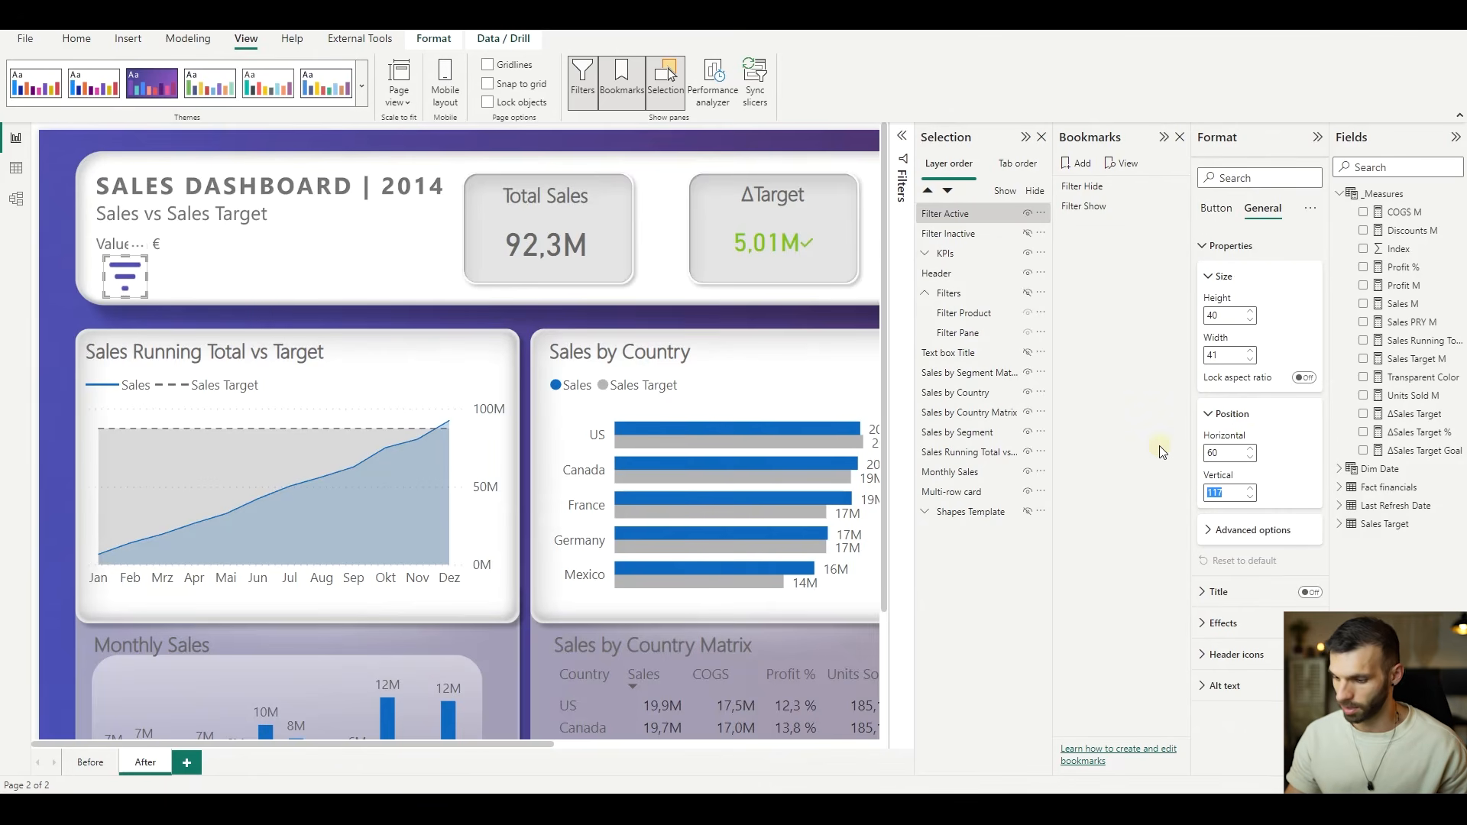
{"action": "type", "text": "116"}
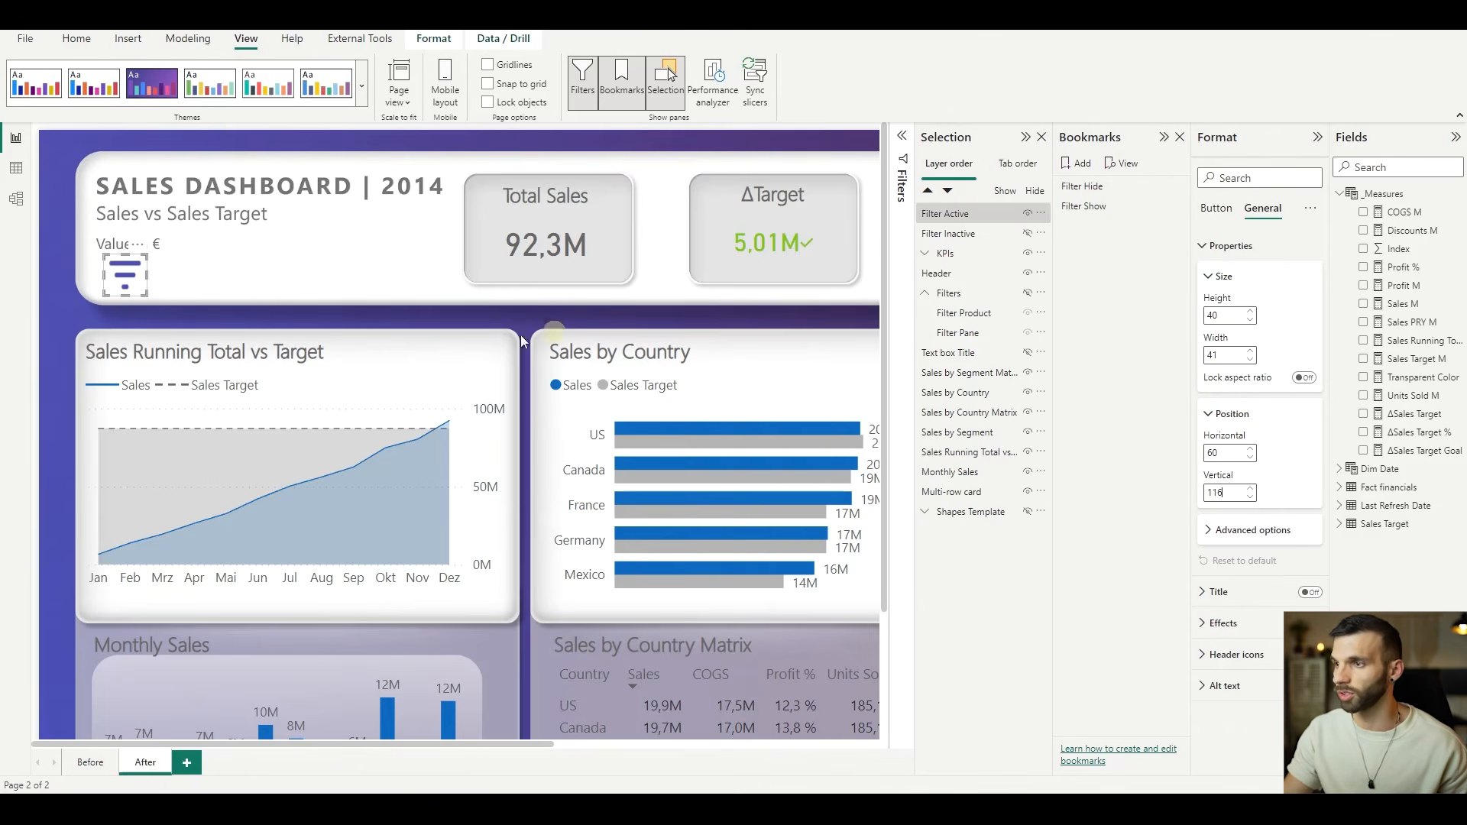
{"action": "left_click", "coordinate": [62, 279]}
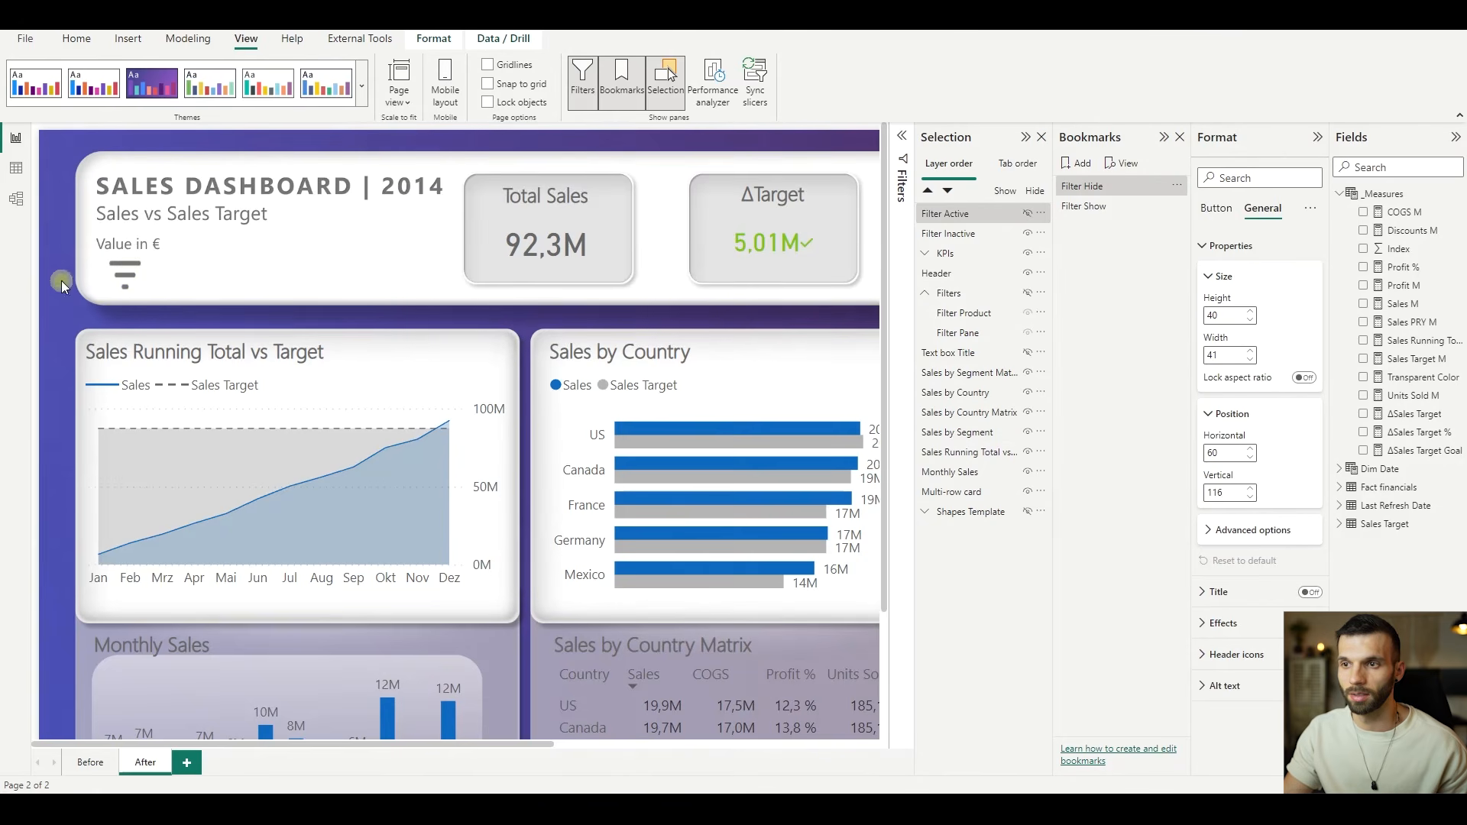
- Follow the Filter Inactive button's link, unhide the Filters group, and update the Filter Show bookmark with that state
{"action": "left_click", "coordinate": [127, 275]}
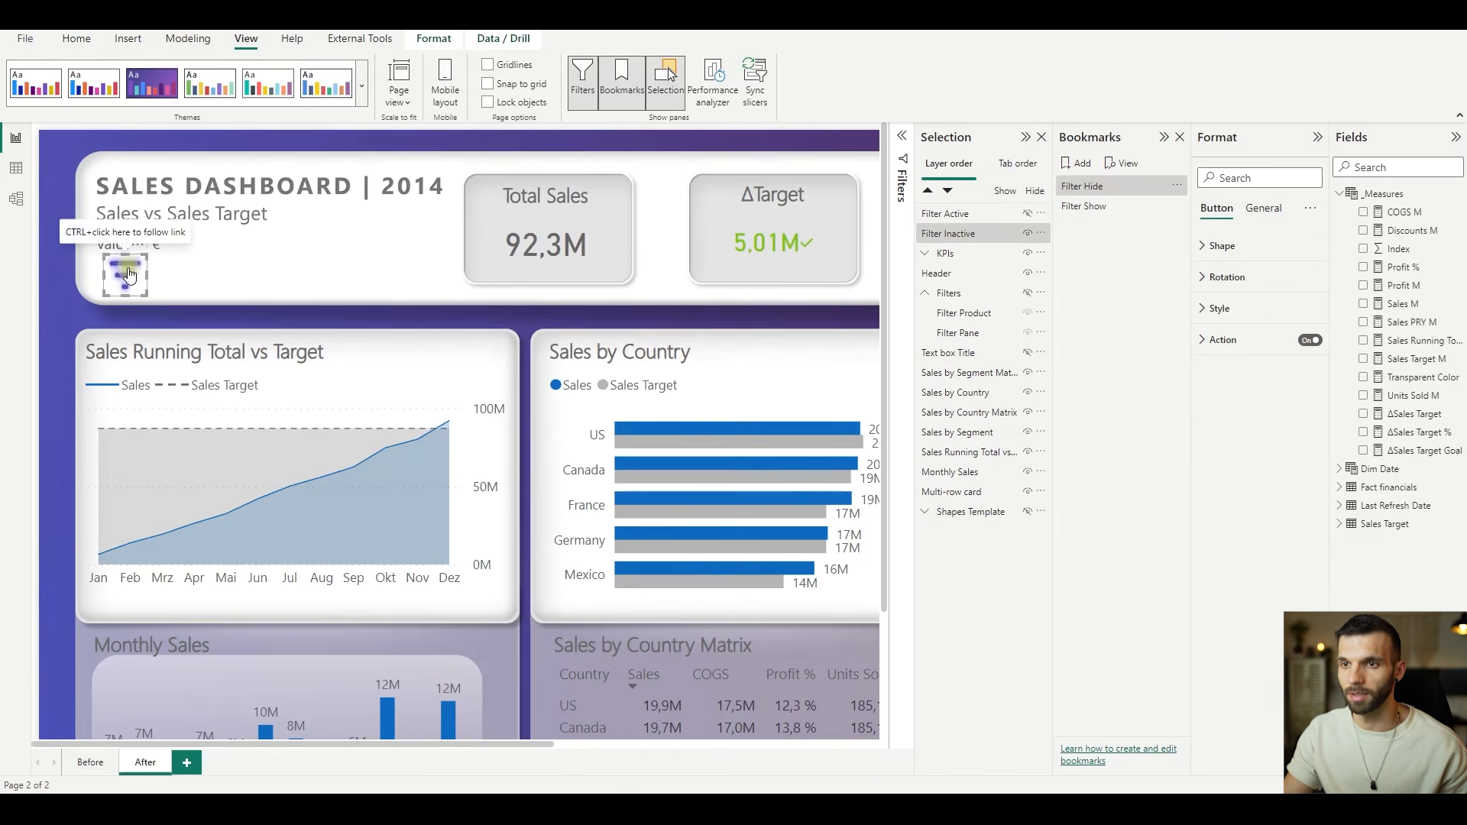
{"action": "left_click", "coordinate": [129, 276], "text": "ctrl"}
{"action": "left_click", "coordinate": [1027, 292]}
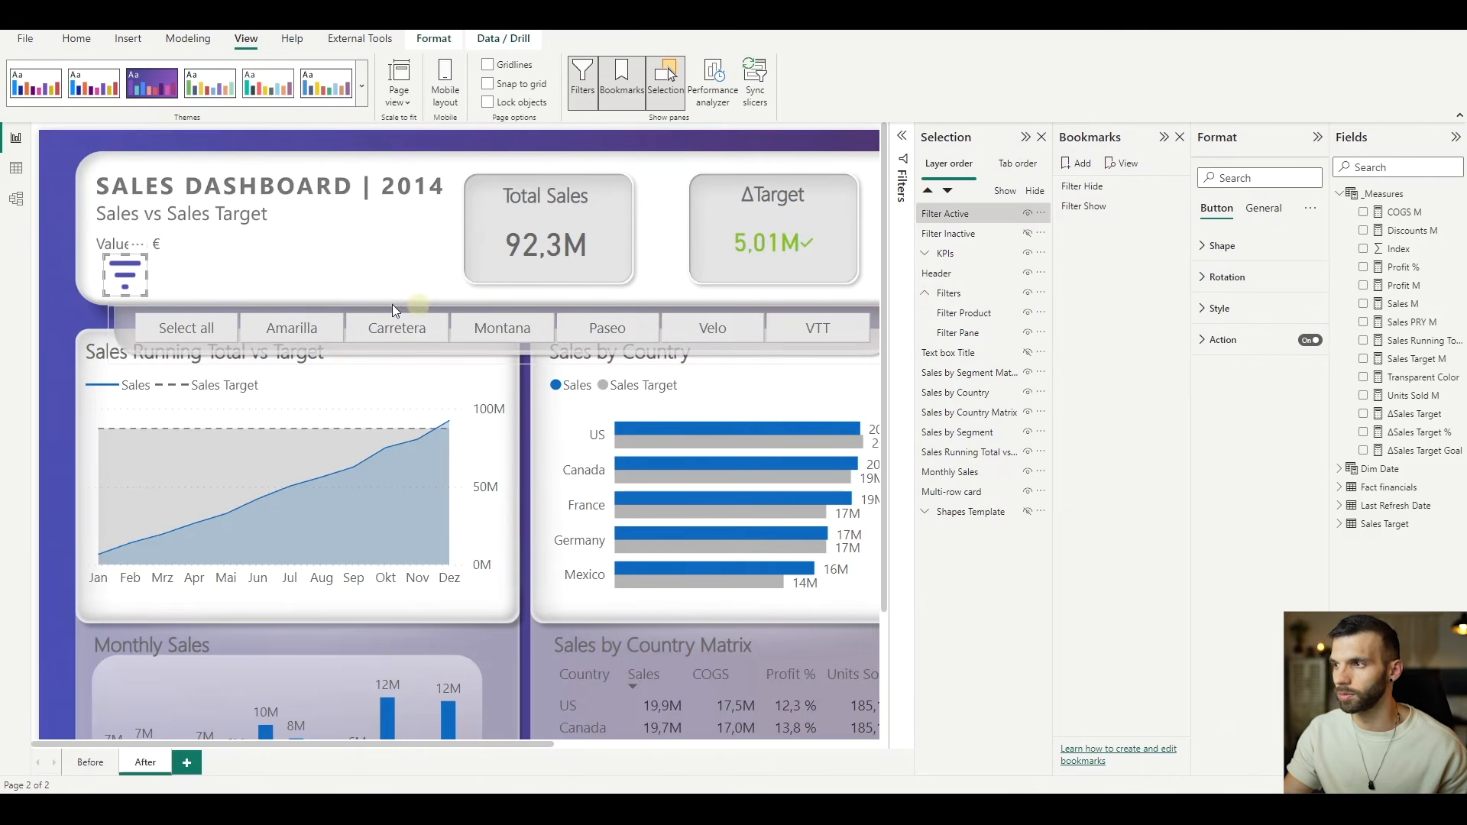
{"action": "left_click", "coordinate": [1176, 206]}
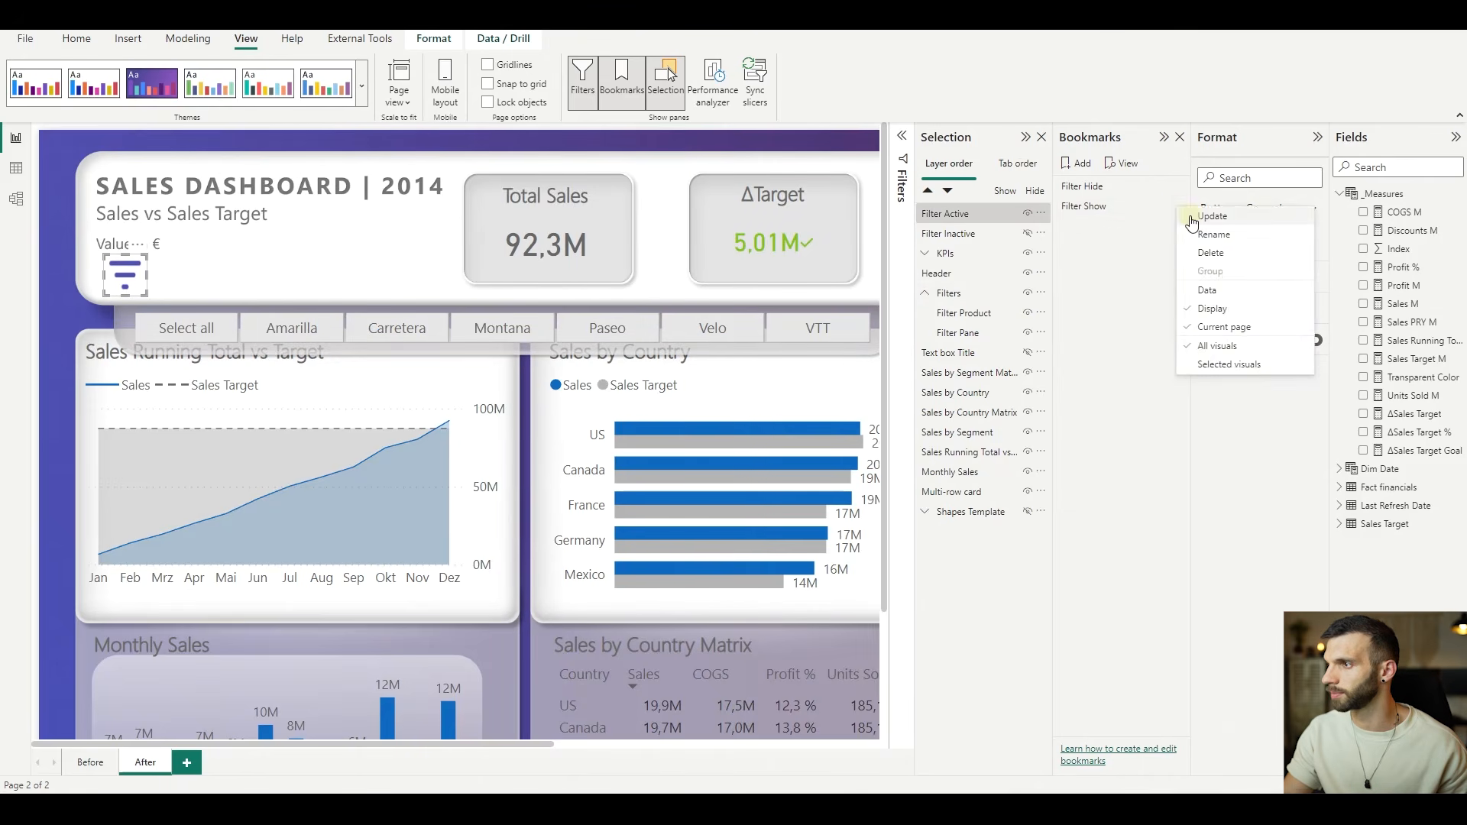
{"action": "left_click", "coordinate": [1212, 217]}
- Test the filter button in the header by toggling the filter pane on and off
{"action": "left_click", "coordinate": [104, 251], "text": "ctrl"}
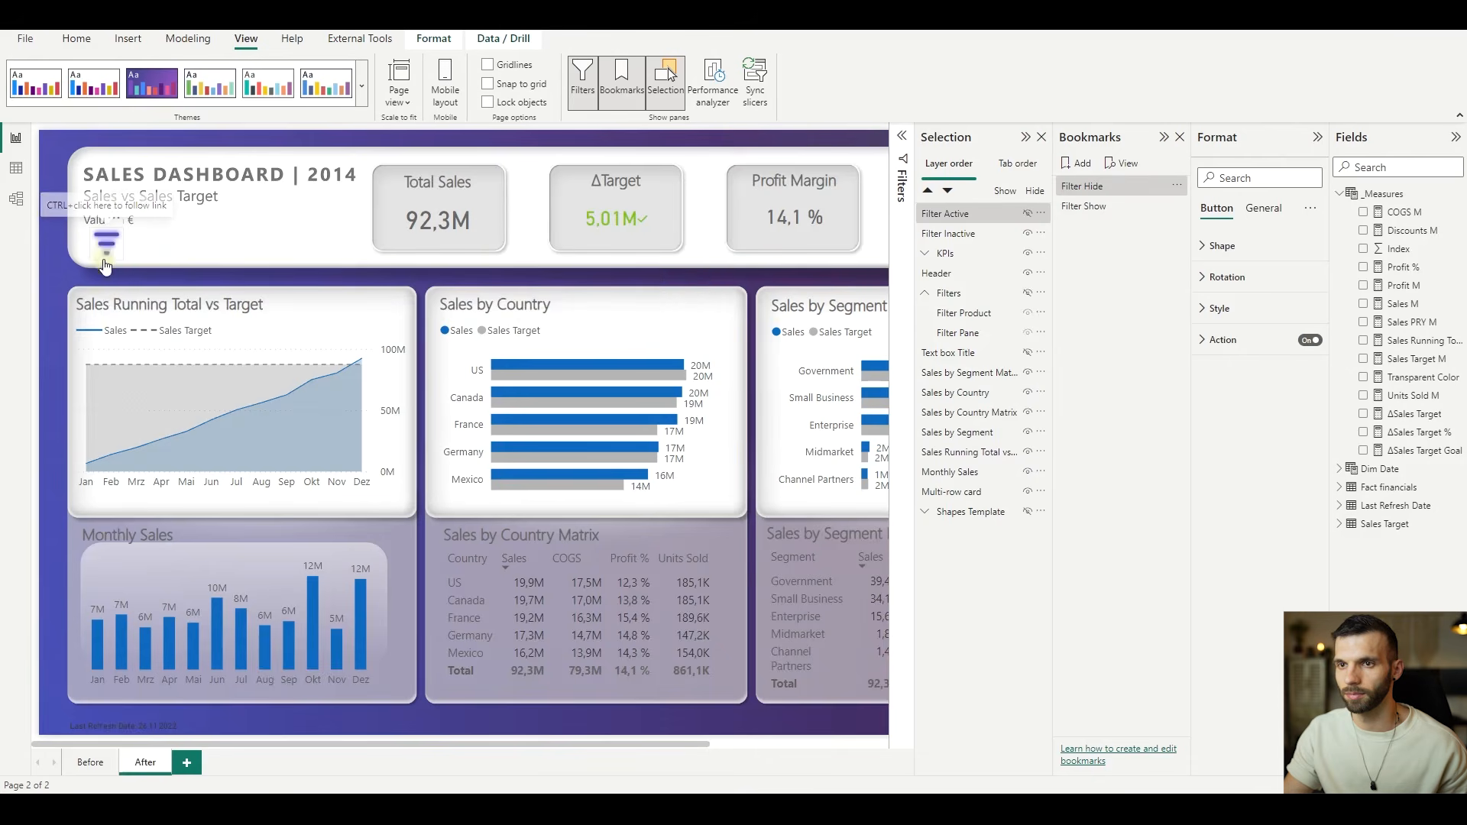
{"action": "left_click", "coordinate": [107, 248], "text": "ctrl"}
{"action": "left_click", "coordinate": [107, 248], "text": "ctrl"}
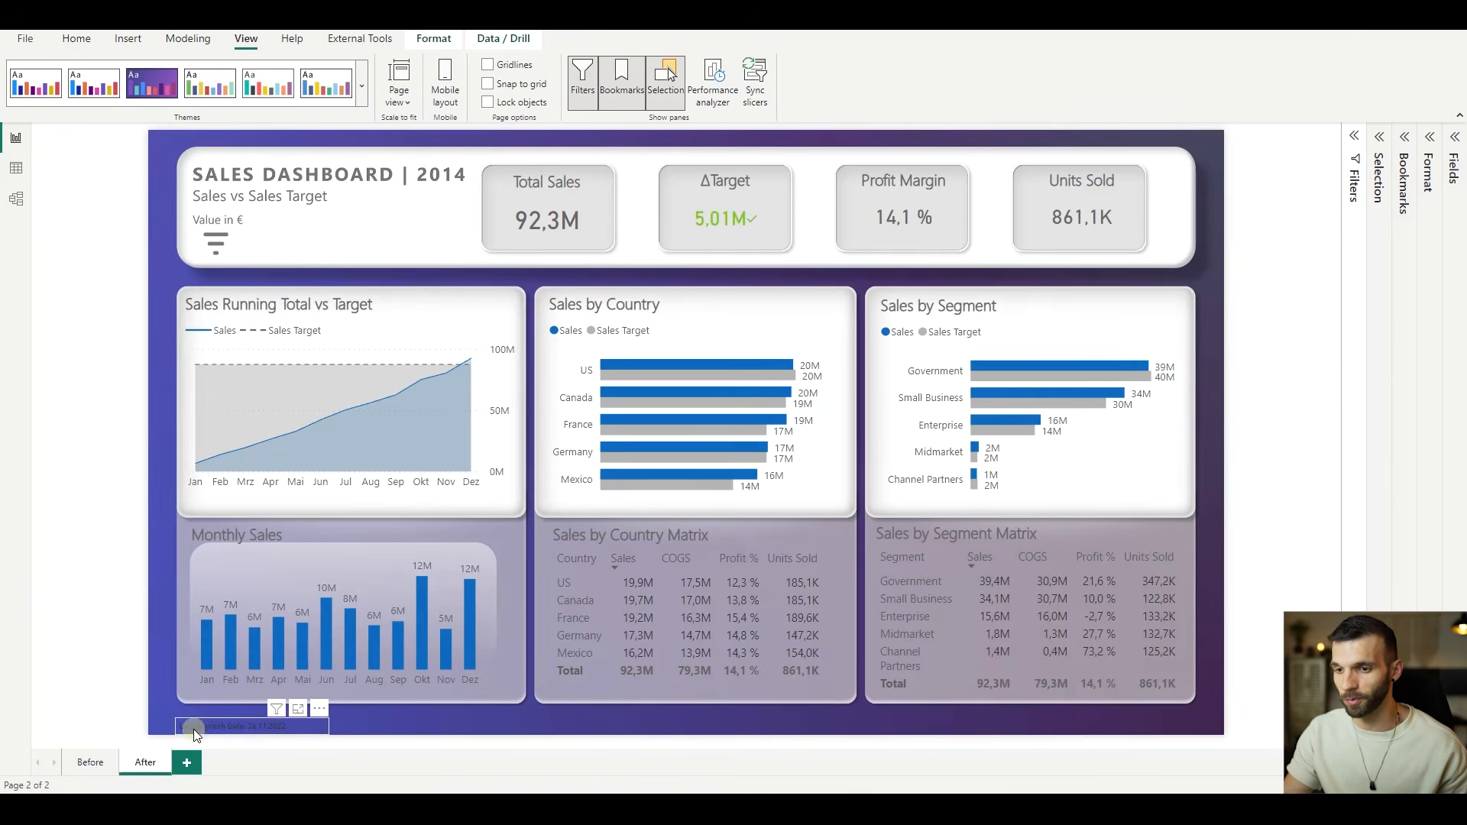
- Change the Last Refresh Date card's title color to light grey and move the card up slightly, just below the Monthly Sales panel
{"action": "left_click", "coordinate": [201, 726]}
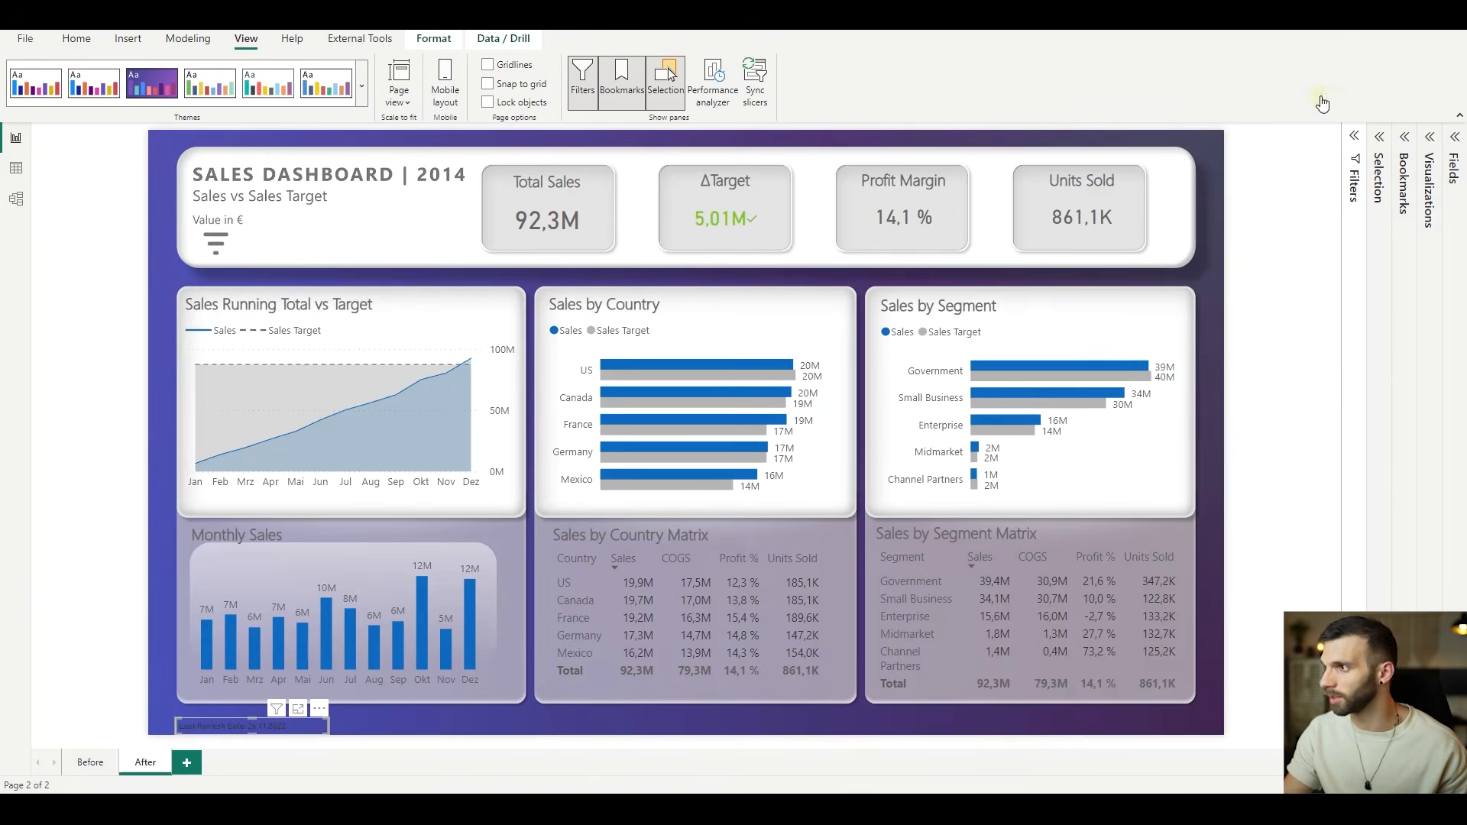
{"action": "left_click", "coordinate": [1431, 138]}
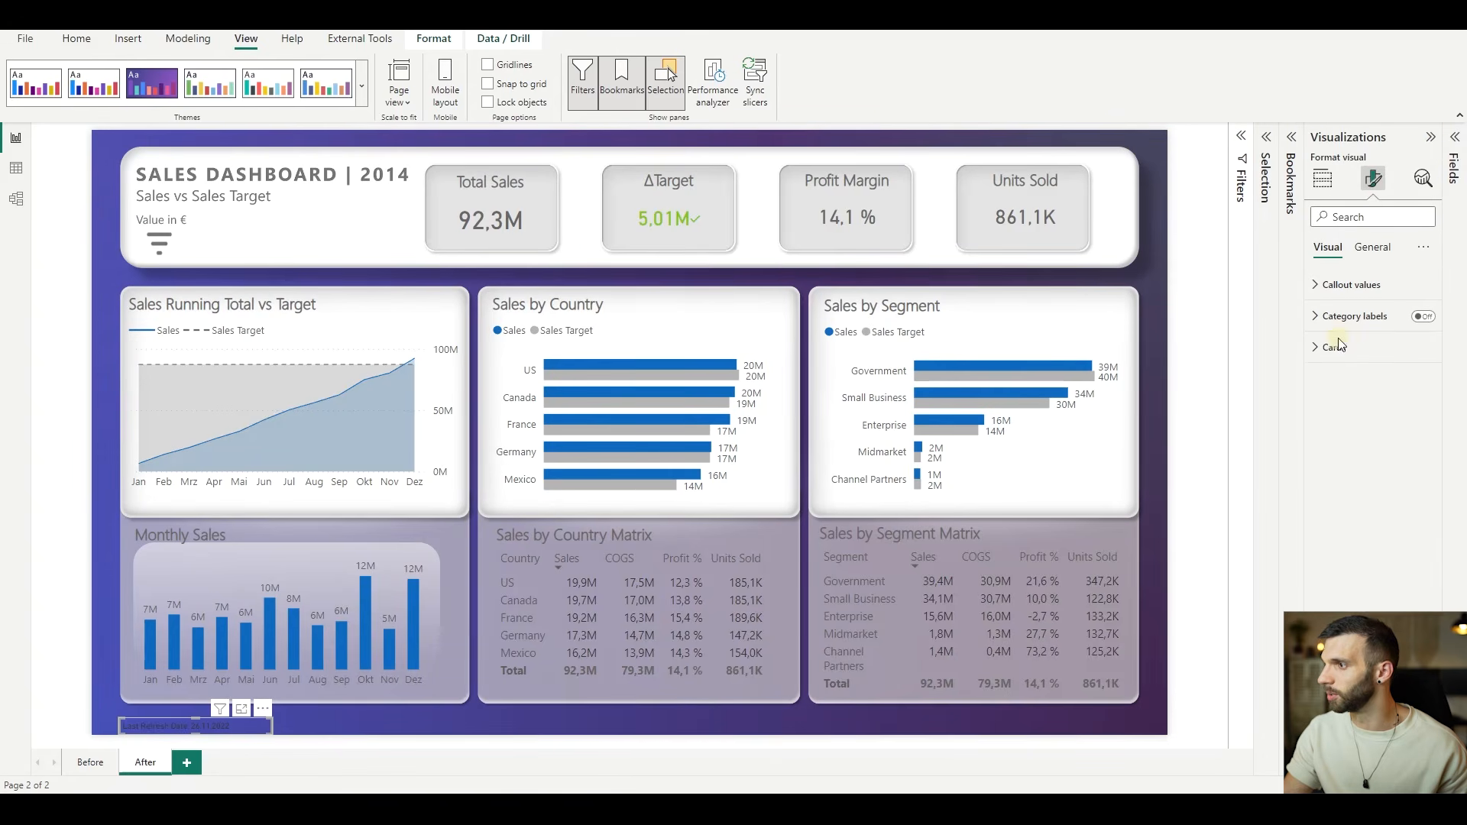
{"action": "left_click", "coordinate": [1351, 491]}
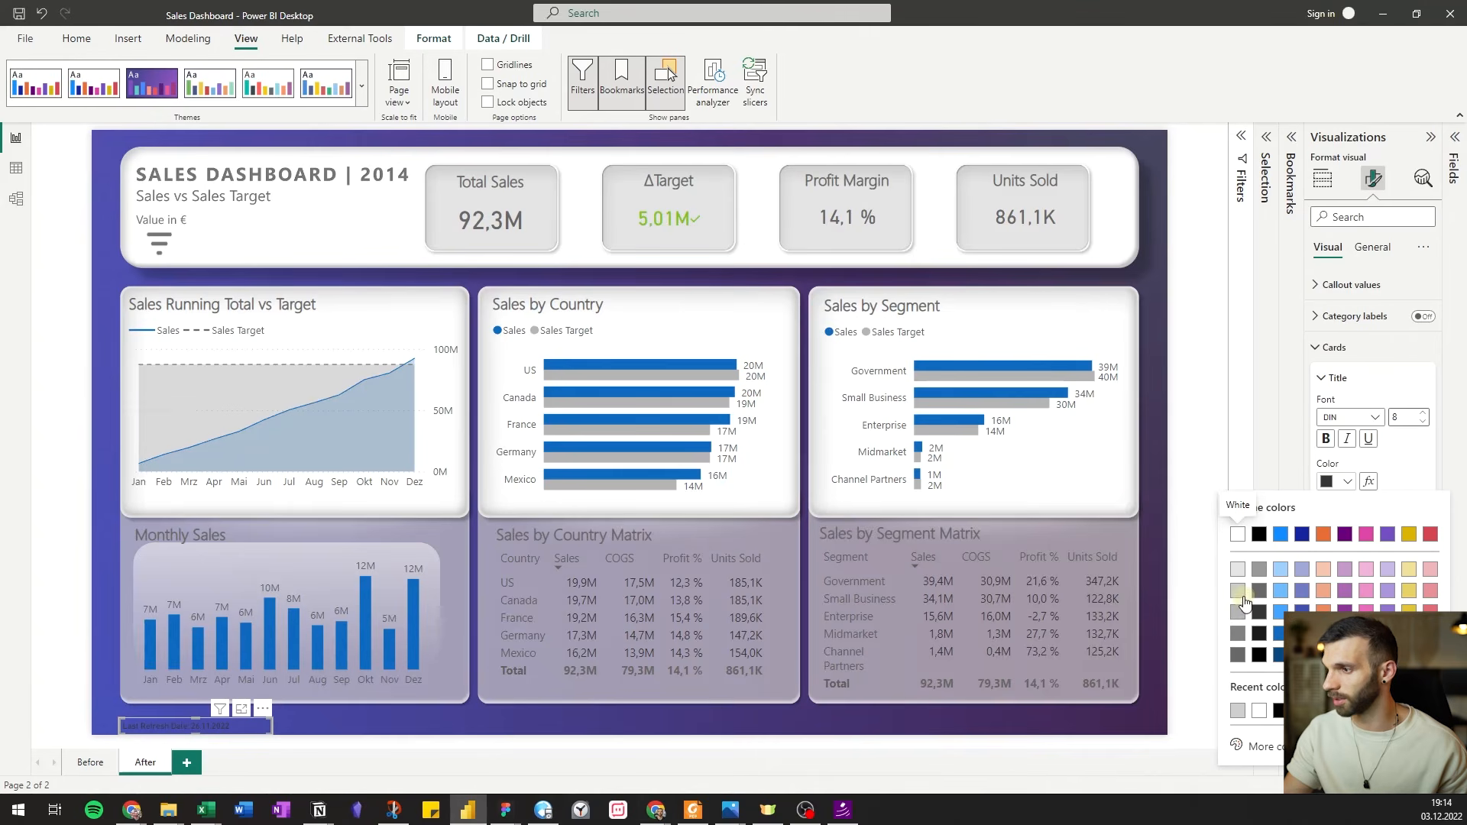
{"action": "left_click", "coordinate": [1244, 526]}
{"action": "left_click_drag", "start_coordinate": [191, 731], "coordinate": [191, 722]}
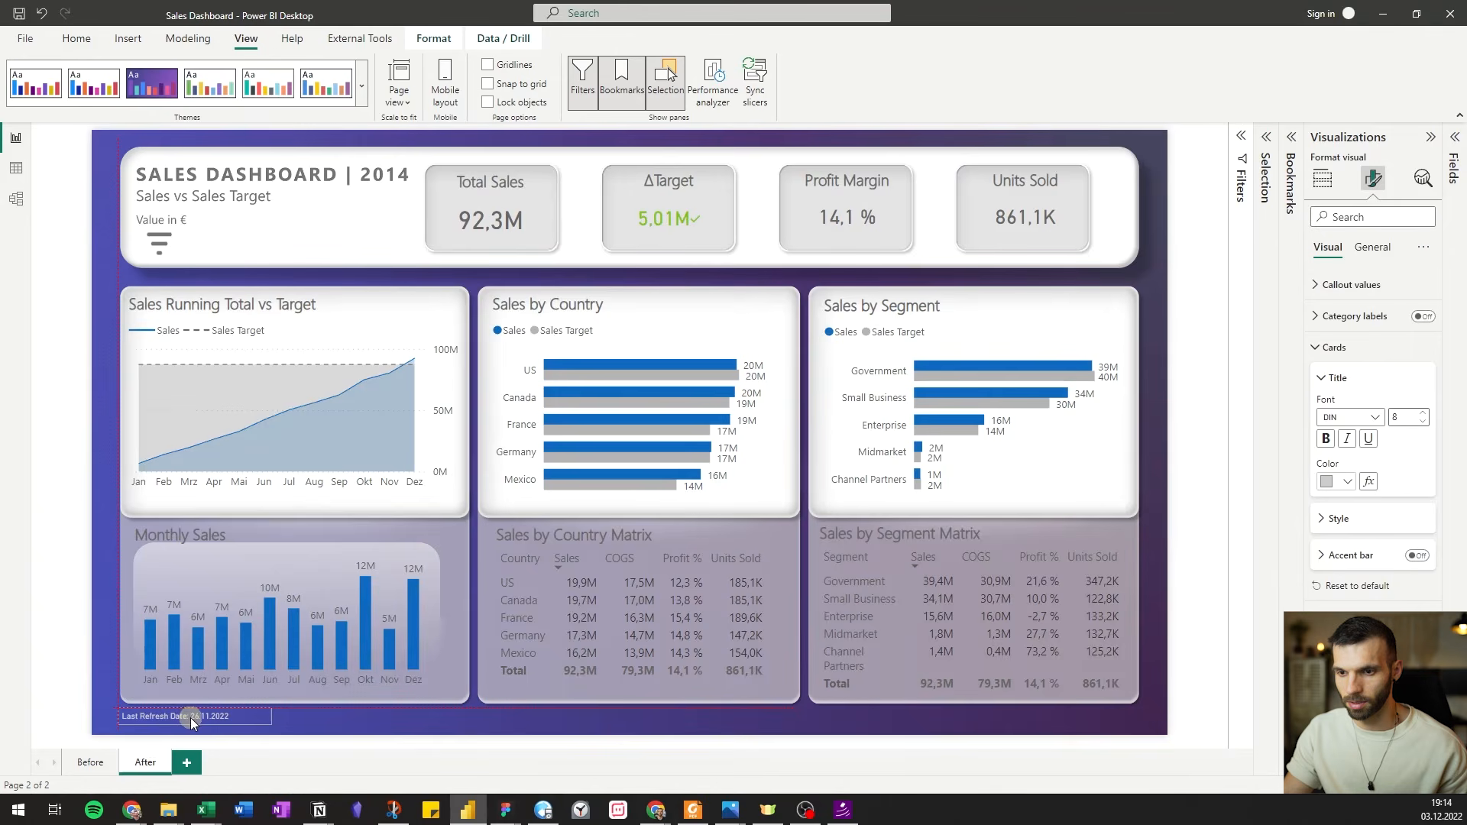
{"action": "left_click", "coordinate": [292, 523]}
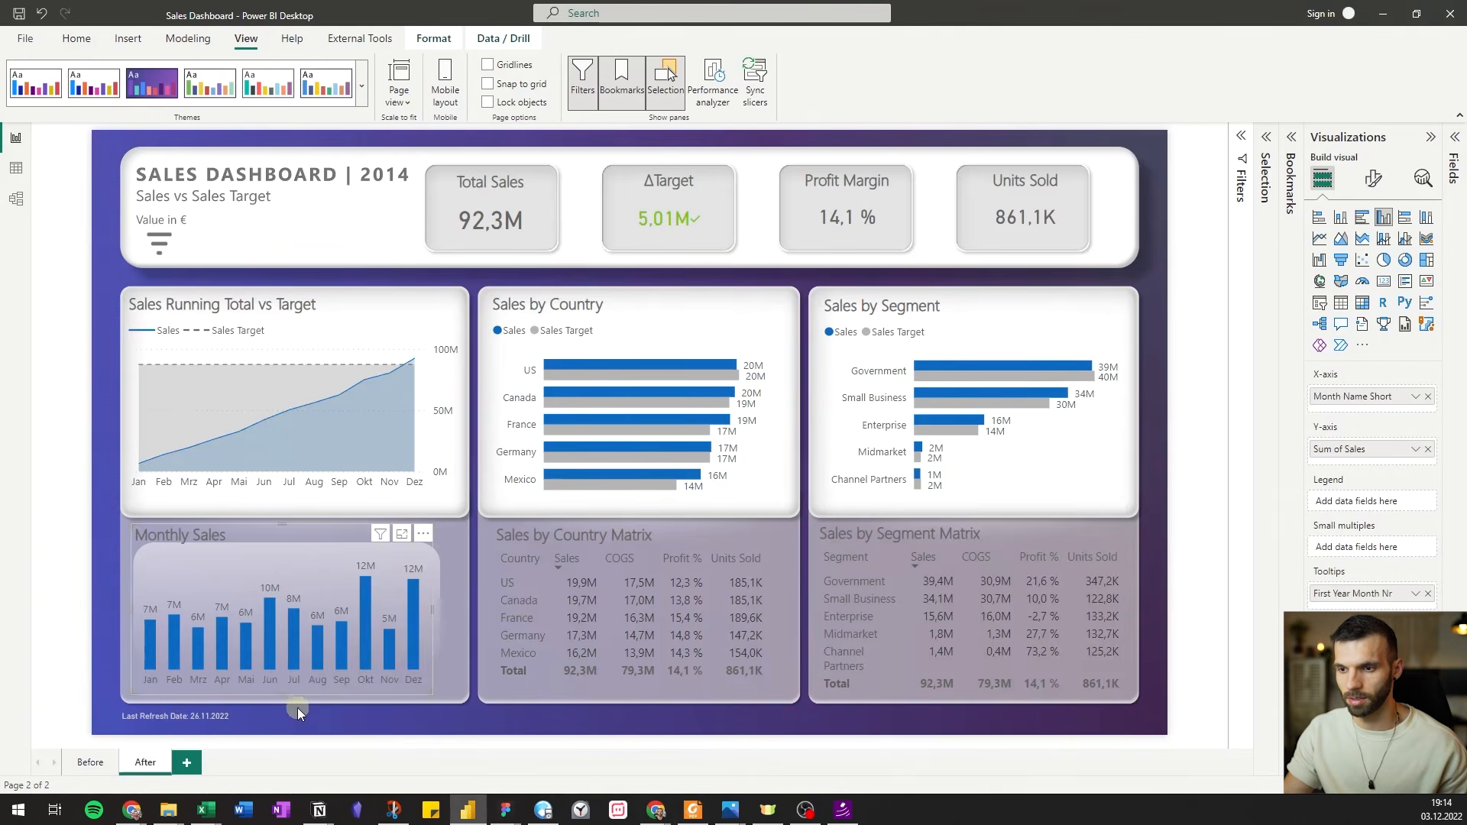